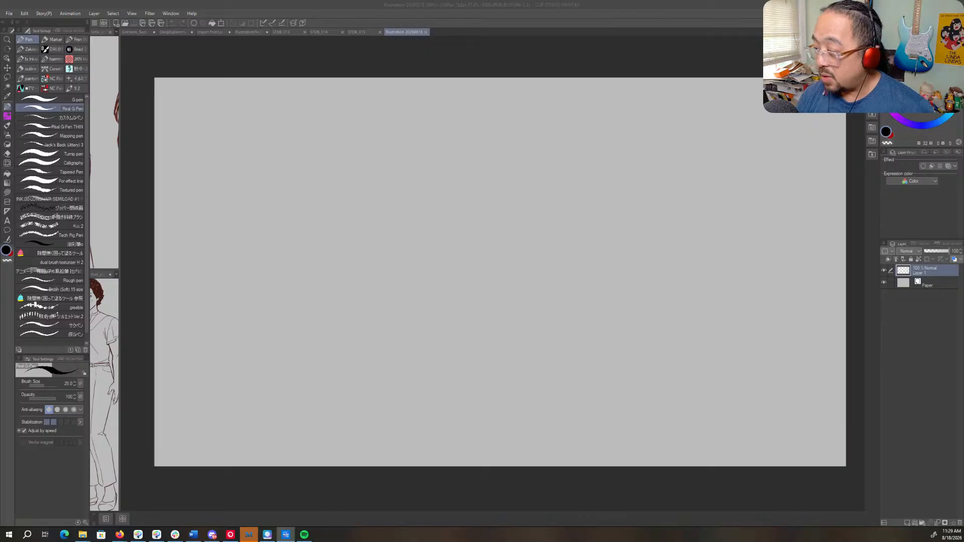
pyautogui.press('super+d')
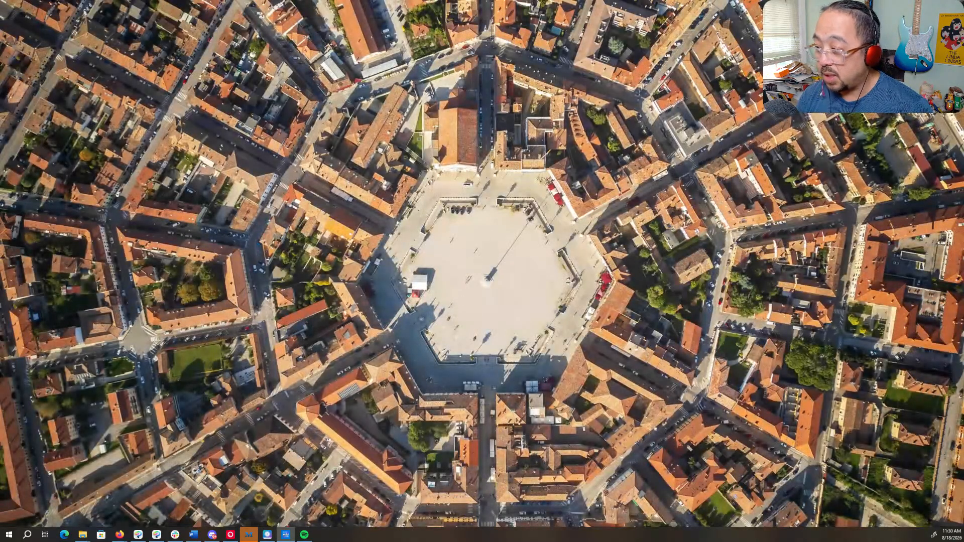
pyautogui.press('super+d')
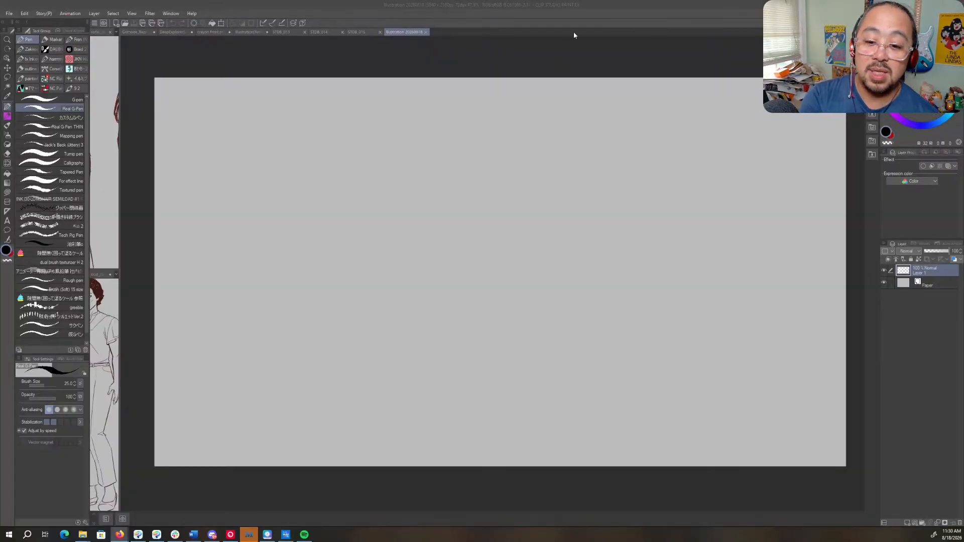
# - Choose the Real pencil brush for sketching on the blank canvas
pyautogui.click(529, 81)
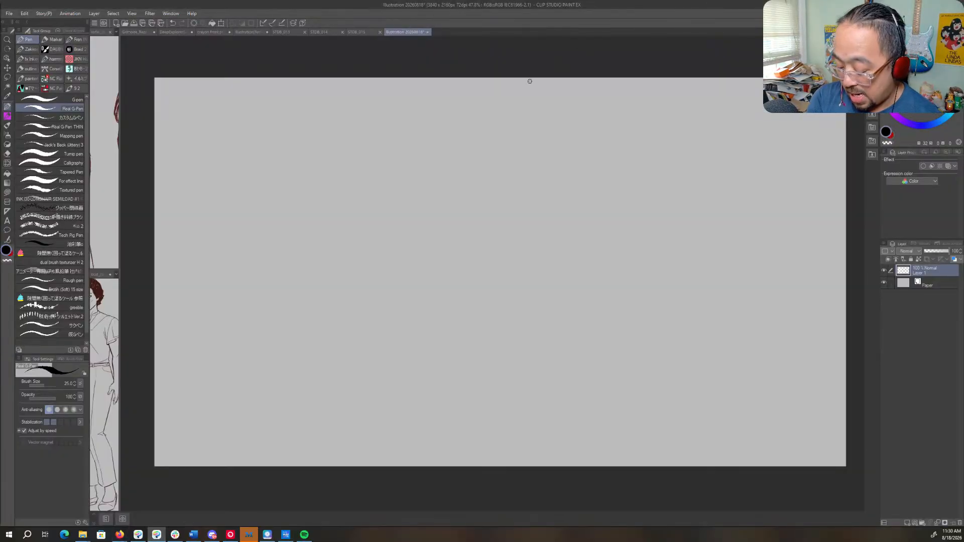
pyautogui.press('p')
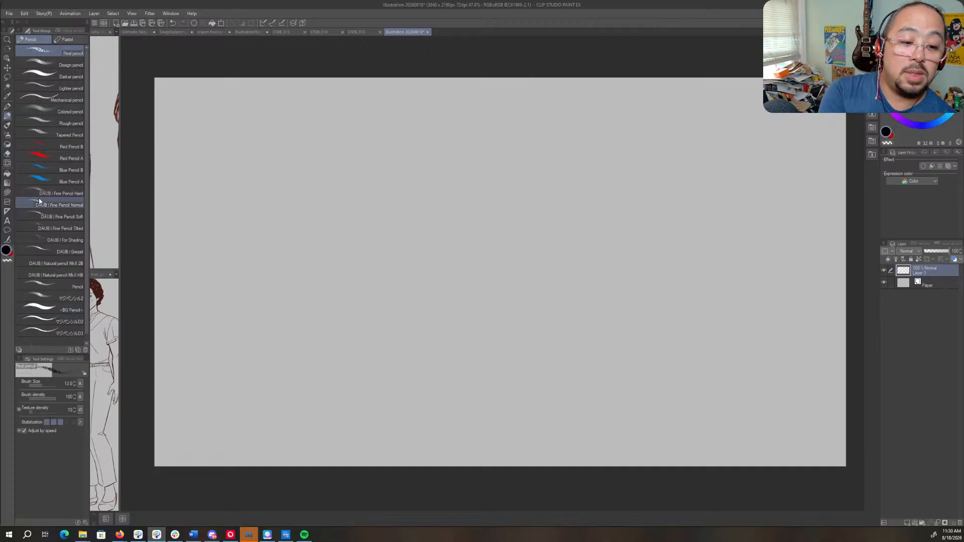
pyautogui.click(70, 52)
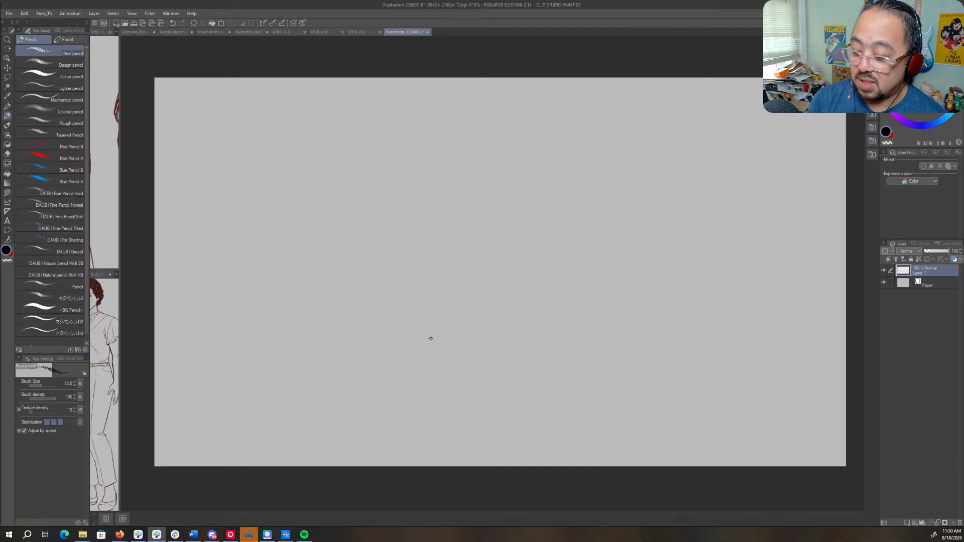
# - Create a single layer folder above Layer 1 and name it "sketches"
pyautogui.click(921, 522)
pyautogui.click(922, 522)
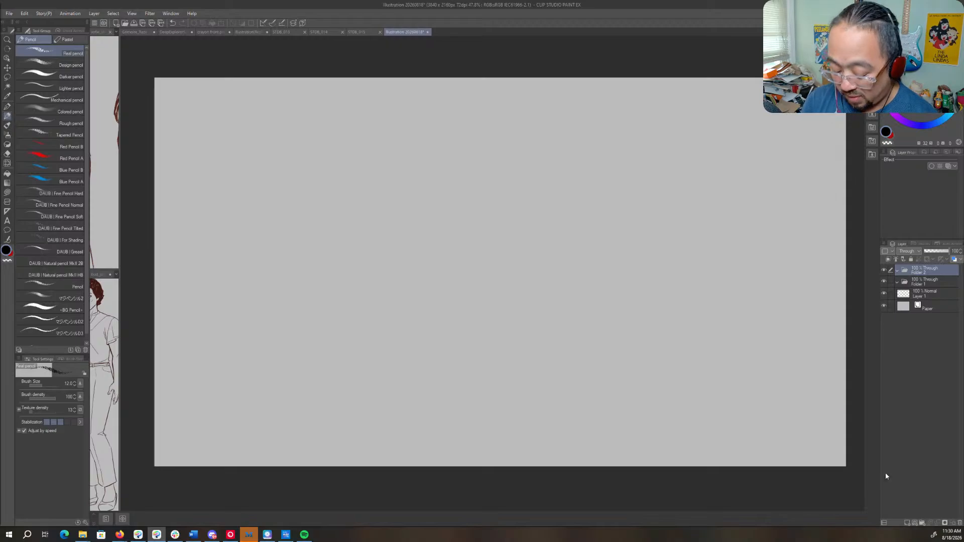
pyautogui.hotkey('ctrl', 'z')
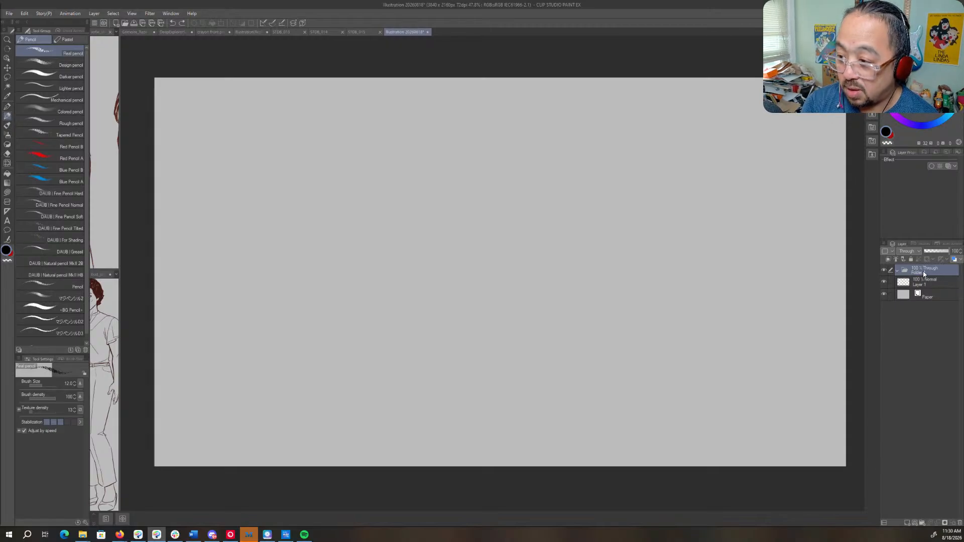
pyautogui.doubleClick(925, 273)
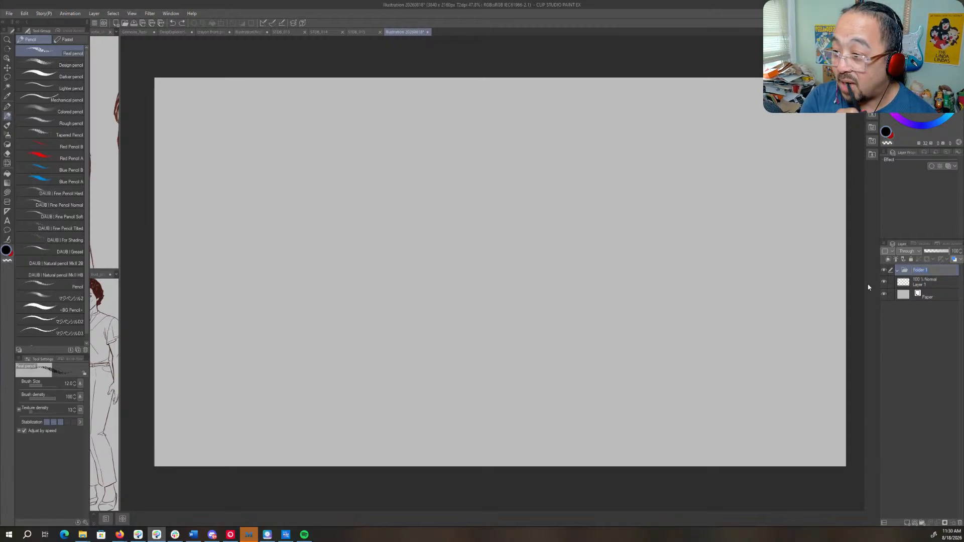
pyautogui.write('sketches')
pyautogui.press('Return')
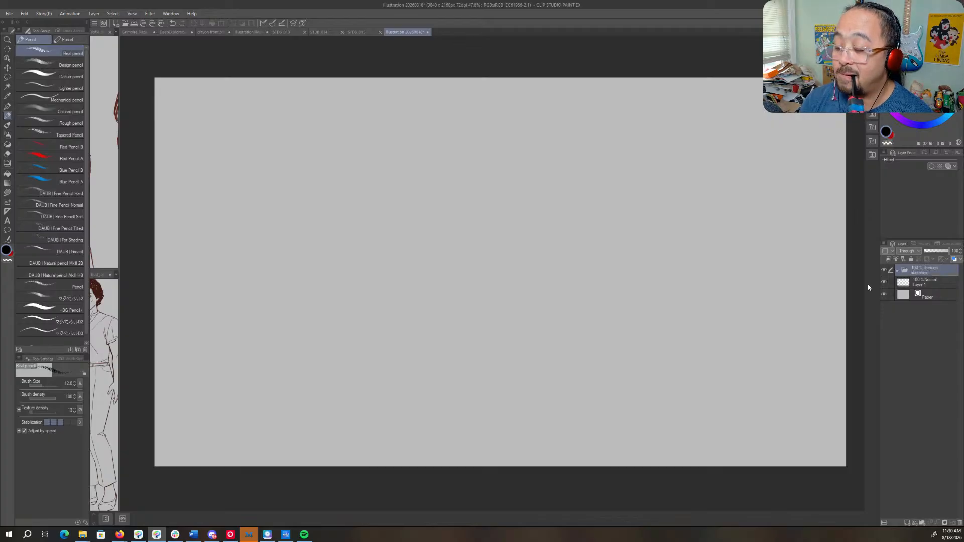
# - Move Layer 1 into the sketches folder and set its blending mode to Multiply
pyautogui.click(929, 286)
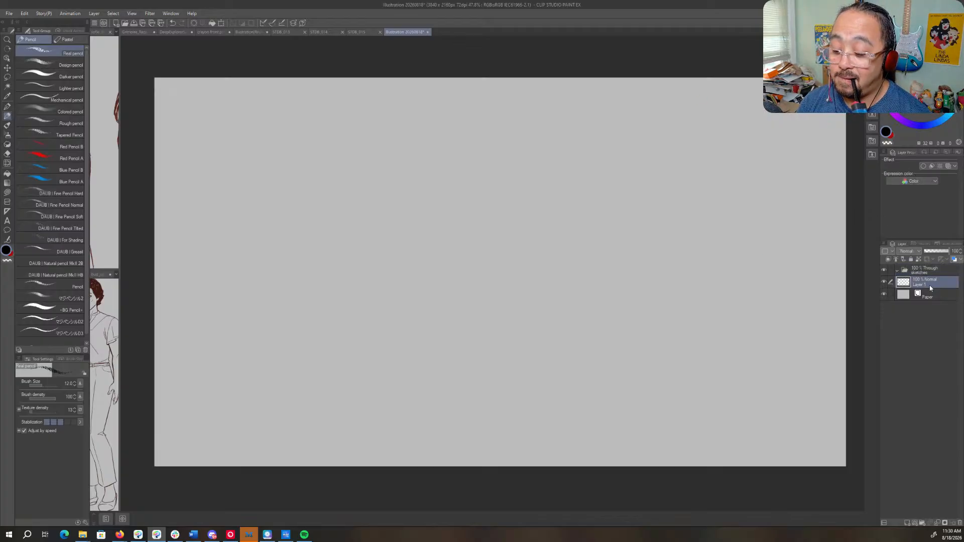
pyautogui.moveTo(934, 279); pyautogui.dragTo(936, 272)
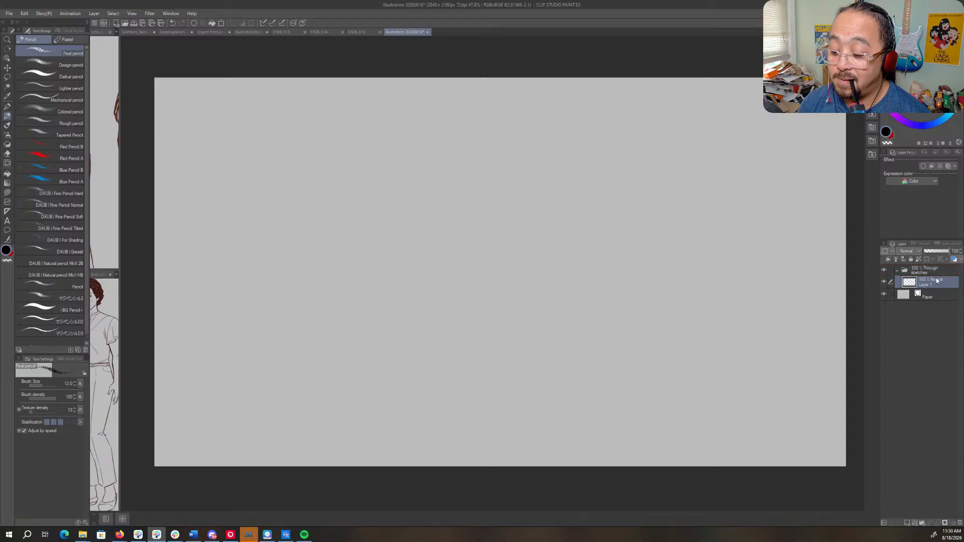
pyautogui.click(909, 252)
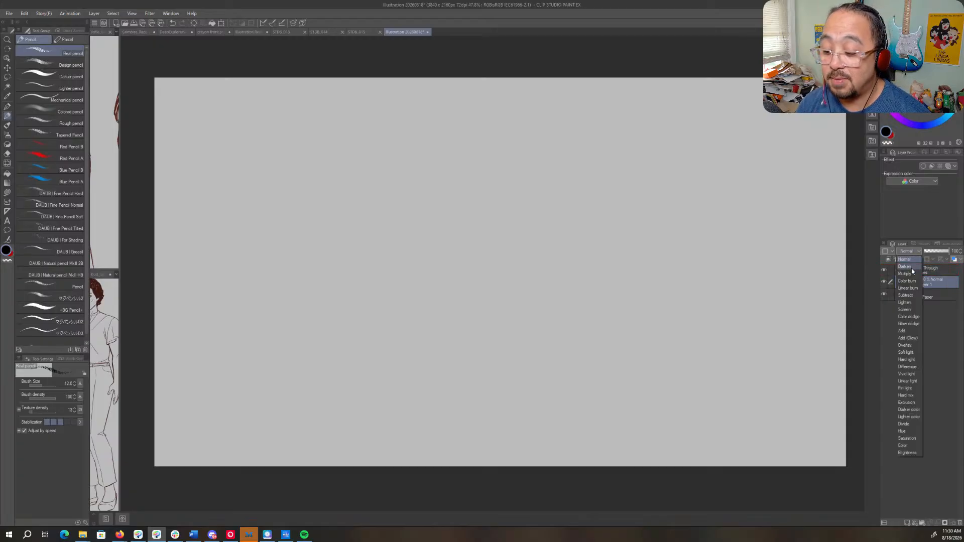
pyautogui.click(913, 277)
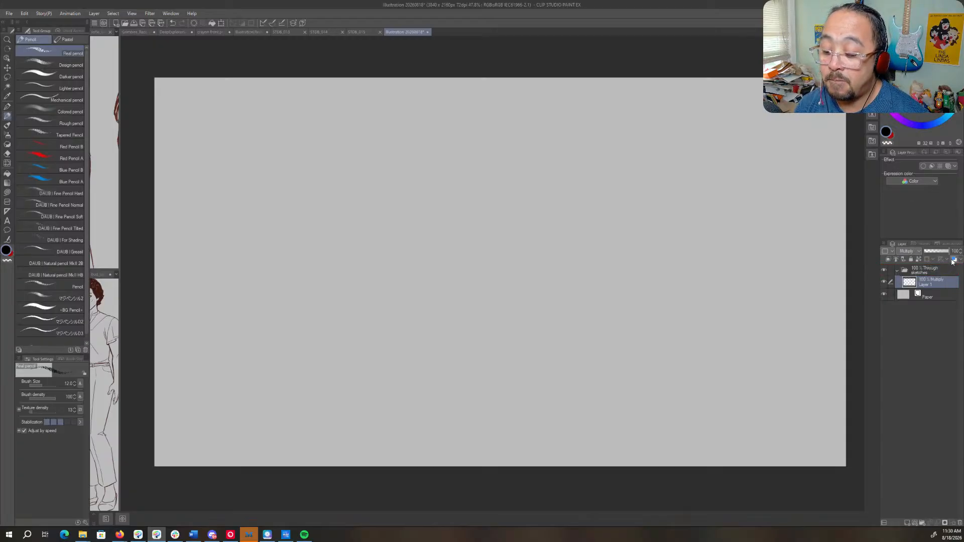
# - Turn on the layer color effect for Layer 1 and set its color to a muted grey-blue
pyautogui.click(953, 259)
pyautogui.click(931, 174)
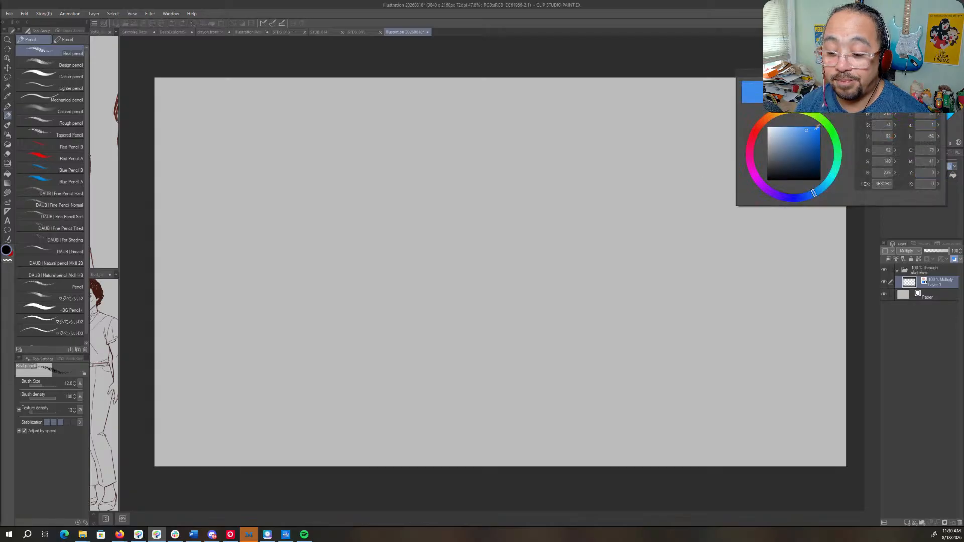
pyautogui.click(749, 149)
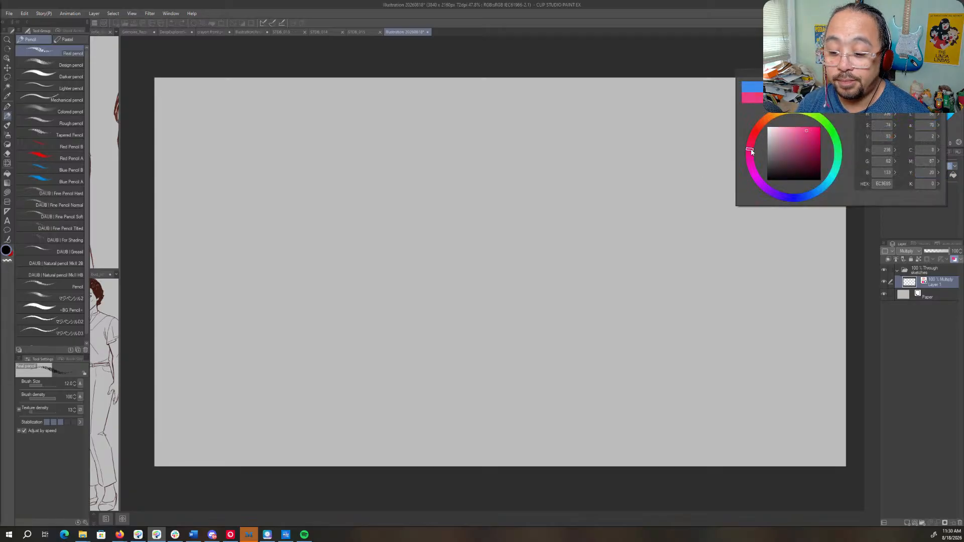
pyautogui.click(783, 141)
pyautogui.moveTo(783, 140); pyautogui.dragTo(783, 147)
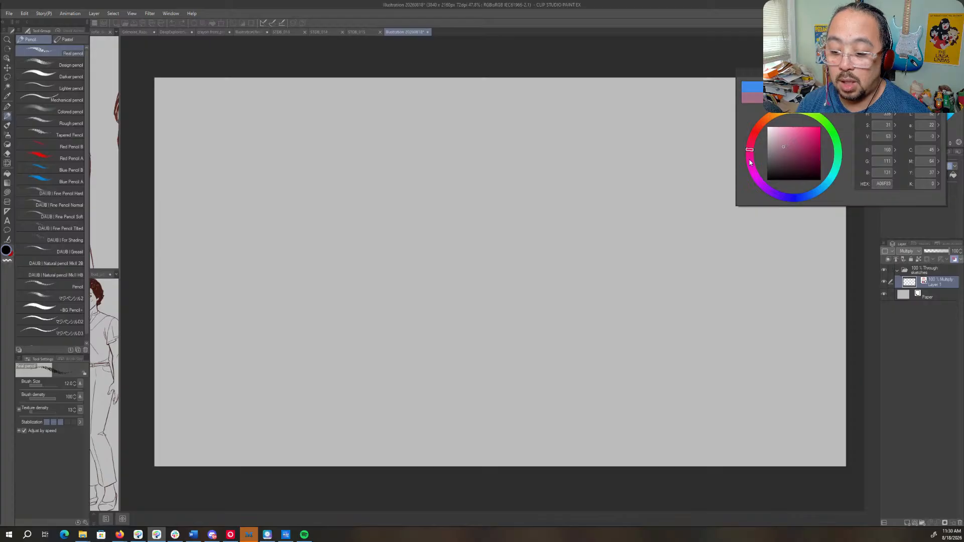
pyautogui.click(760, 120)
pyautogui.click(753, 135)
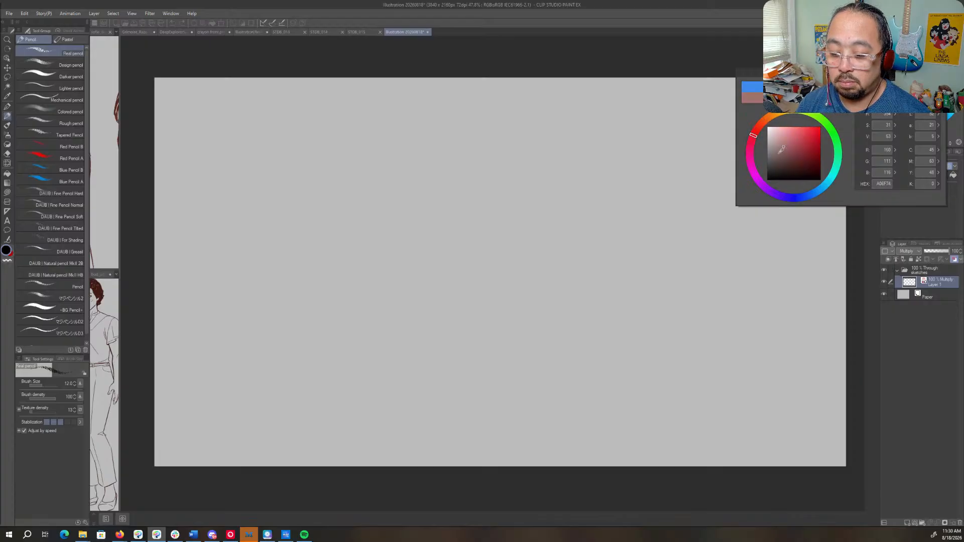
pyautogui.click(785, 147)
pyautogui.click(819, 189)
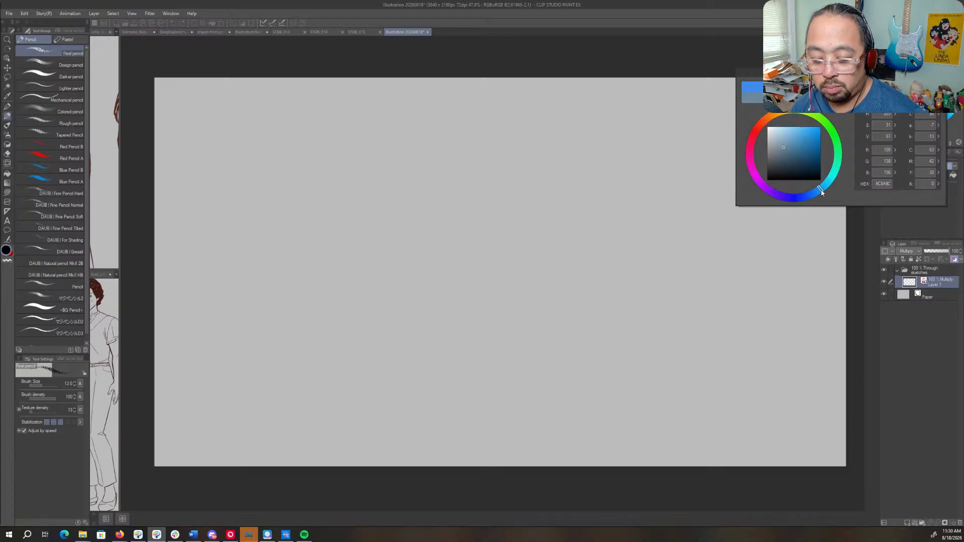
pyautogui.press('Return')
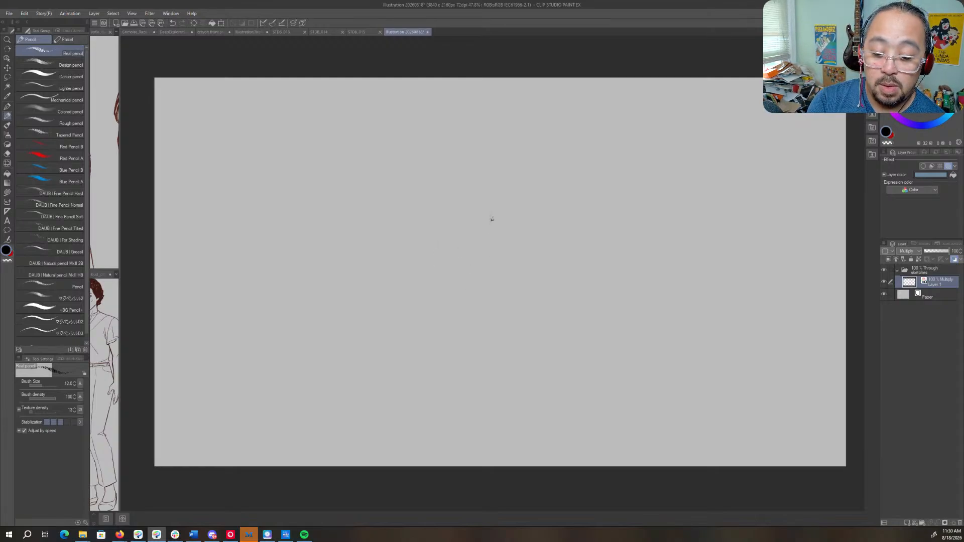
# - Roughly sketch a standing figure's head, shoulders and one arm reaching down and outward near the canvas center
pyautogui.moveTo(508, 189)
pyautogui.mouseDown()
pyautogui.moveTo(500, 185)
pyautogui.moveTo(512, 216)
pyautogui.mouseUp()
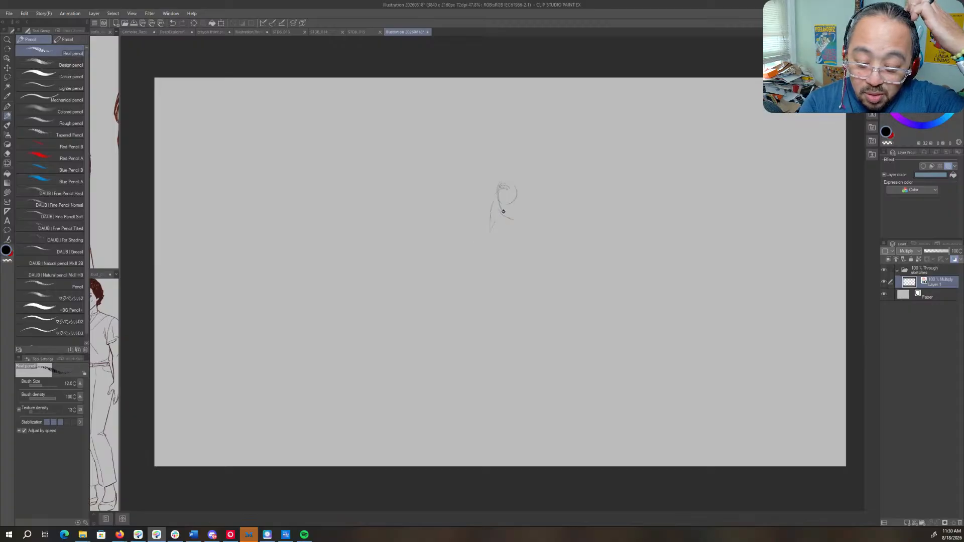
pyautogui.moveTo(520, 212)
pyautogui.mouseDown()
pyautogui.moveTo(492, 211)
pyautogui.moveTo(509, 212)
pyautogui.moveTo(483, 220)
pyautogui.moveTo(462, 271)
pyautogui.mouseUp()
pyautogui.moveTo(492, 225); pyautogui.dragTo(513, 230)
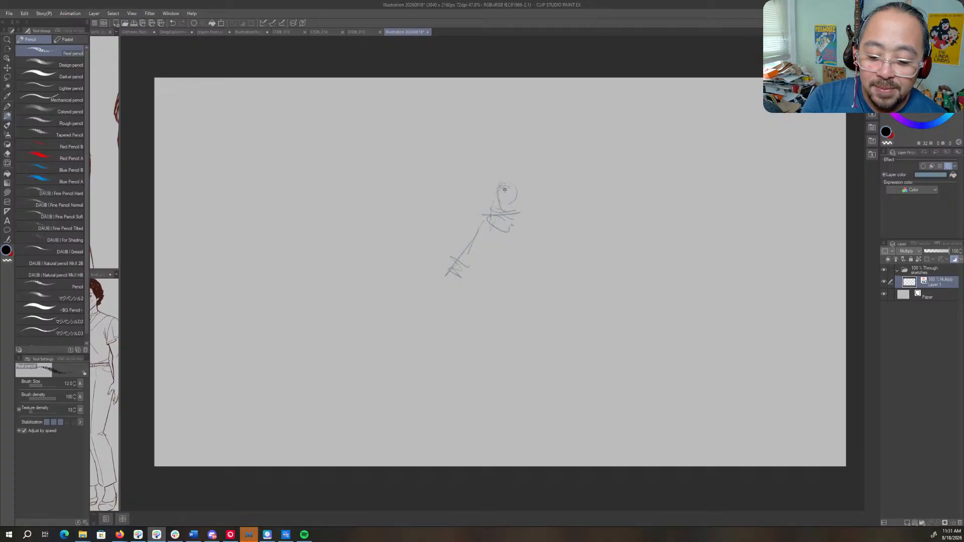
pyautogui.moveTo(504, 189)
pyautogui.mouseDown()
pyautogui.moveTo(511, 220)
pyautogui.moveTo(492, 216)
pyautogui.moveTo(513, 214)
pyautogui.moveTo(502, 217)
pyautogui.moveTo(485, 268)
pyautogui.mouseUp()
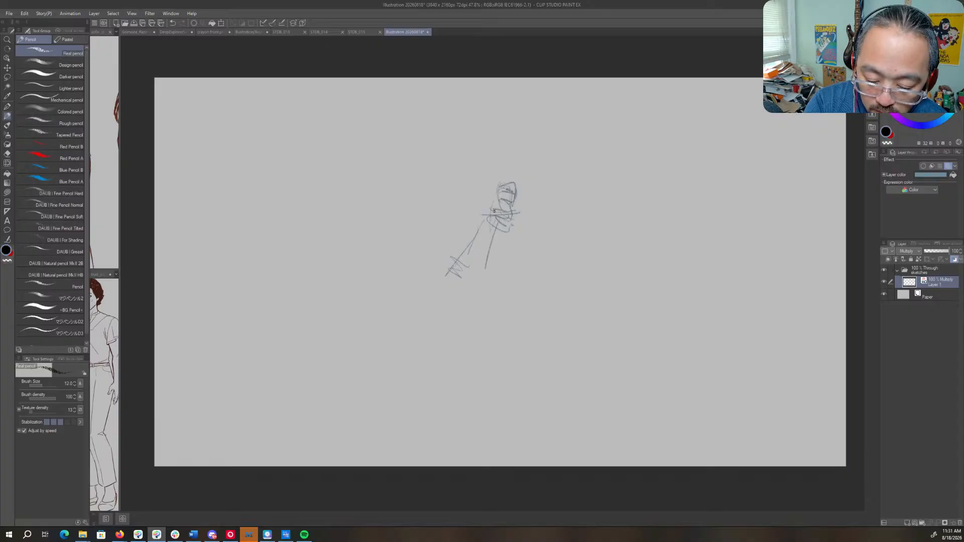
# - Block in the figure's torso, hips and long legs with loose pencil strokes below the shoulders
pyautogui.moveTo(495, 209); pyautogui.dragTo(493, 290)
pyautogui.moveTo(517, 221); pyautogui.dragTo(507, 342)
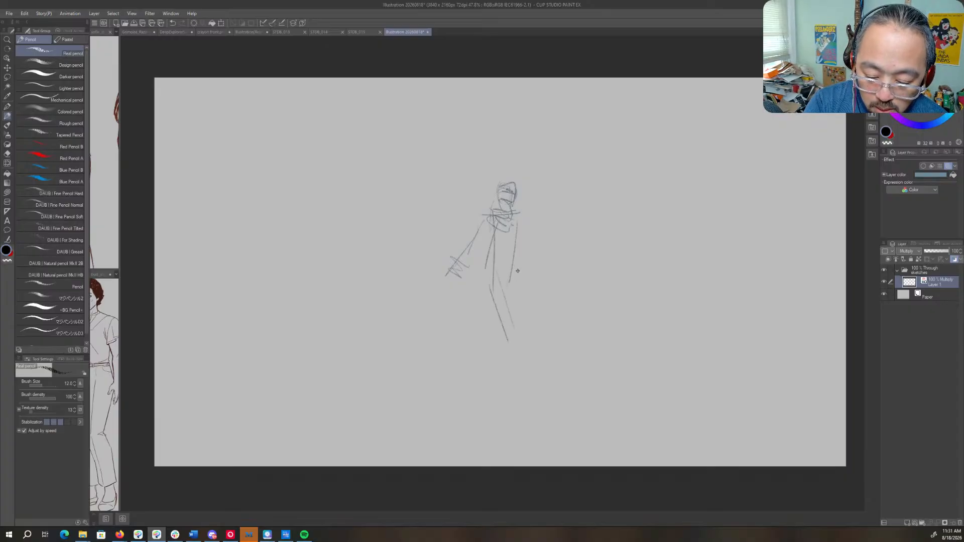
pyautogui.moveTo(518, 305); pyautogui.dragTo(510, 256)
pyautogui.moveTo(520, 213); pyautogui.dragTo(504, 260)
pyautogui.moveTo(515, 221)
pyautogui.mouseDown()
pyautogui.moveTo(498, 277)
pyautogui.moveTo(506, 307)
pyautogui.mouseUp()
pyautogui.moveTo(500, 274); pyautogui.dragTo(512, 332)
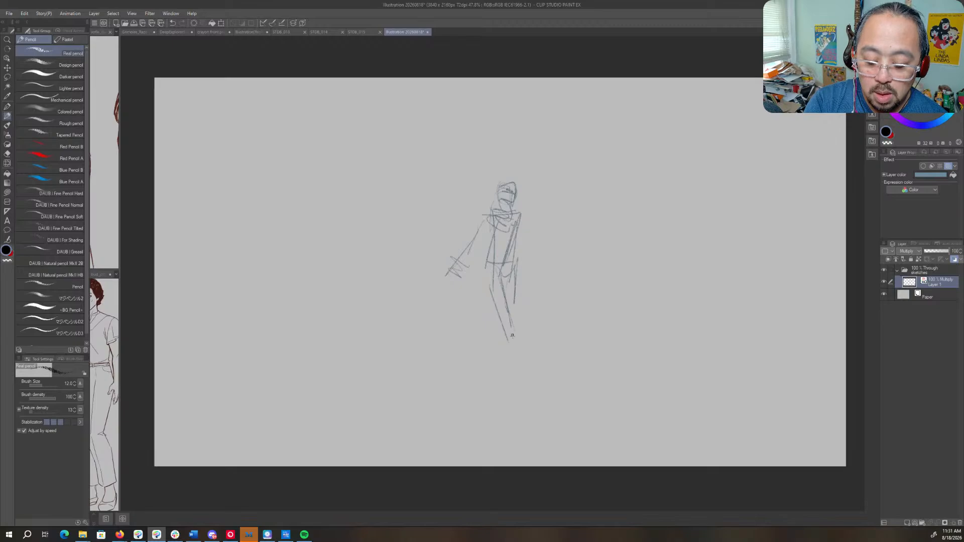
# - Sketch the figure's second arm, then reinforce the reaching arm and the side of the head
pyautogui.moveTo(519, 213); pyautogui.dragTo(539, 237)
pyautogui.moveTo(517, 216); pyautogui.dragTo(535, 252)
pyautogui.moveTo(531, 248); pyautogui.dragTo(538, 256)
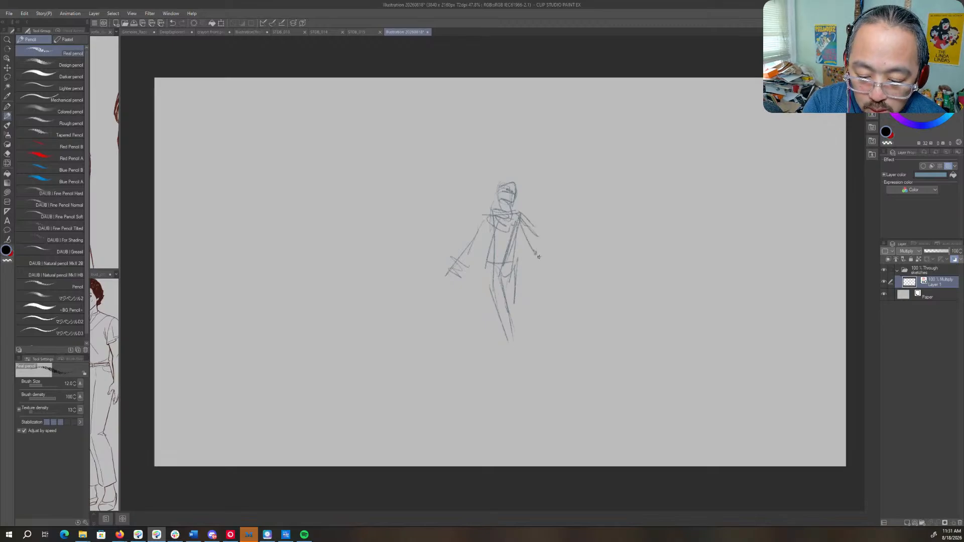
pyautogui.moveTo(484, 218); pyautogui.dragTo(451, 256)
pyautogui.moveTo(514, 214)
pyautogui.mouseDown()
pyautogui.moveTo(492, 217)
pyautogui.moveTo(518, 190)
pyautogui.mouseUp()
# - Rough in a large angular shape at the end of the reaching arm and lengthen the figure's leg
pyautogui.moveTo(437, 275)
pyautogui.mouseDown()
pyautogui.moveTo(453, 295)
pyautogui.moveTo(449, 315)
pyautogui.mouseUp()
pyautogui.moveTo(439, 266)
pyautogui.mouseDown()
pyautogui.moveTo(461, 306)
pyautogui.moveTo(443, 253)
pyautogui.moveTo(478, 316)
pyautogui.moveTo(437, 281)
pyautogui.moveTo(485, 320)
pyautogui.mouseUp()
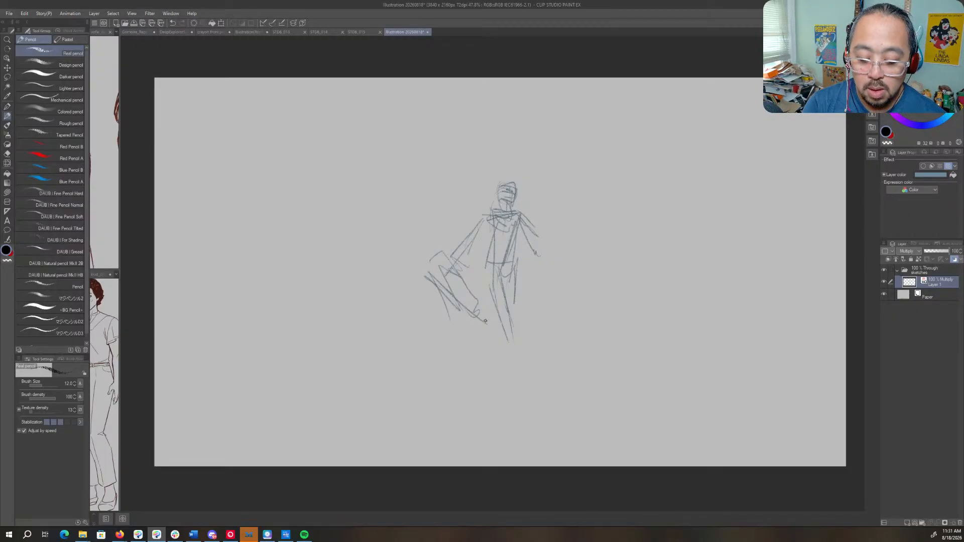
pyautogui.moveTo(517, 271); pyautogui.dragTo(524, 356)
# - Draw a circle beside the figure's head and scribble two short lines of lettering inside it
pyautogui.moveTo(561, 167)
pyautogui.mouseDown()
pyautogui.moveTo(537, 197)
pyautogui.moveTo(580, 197)
pyautogui.mouseUp()
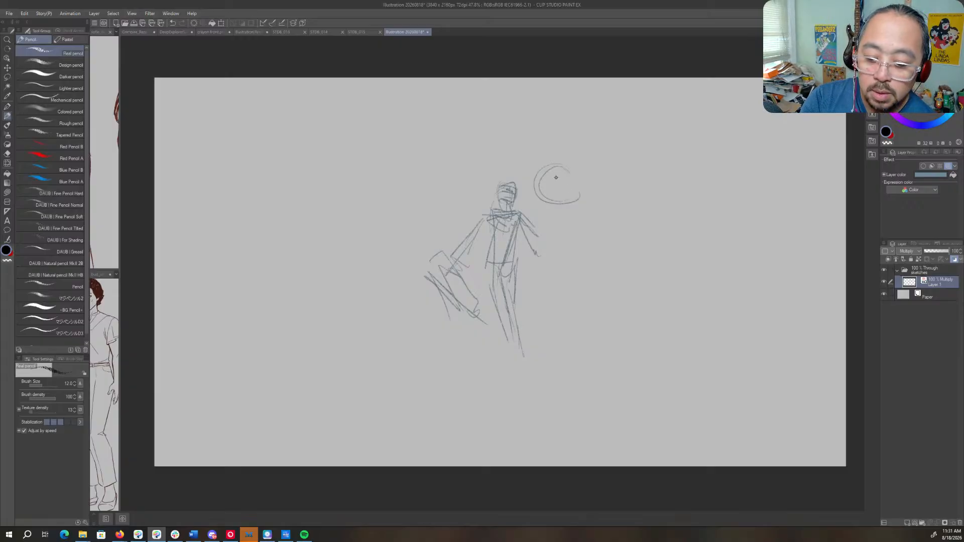
pyautogui.moveTo(546, 177)
pyautogui.mouseDown()
pyautogui.moveTo(577, 175)
pyautogui.moveTo(563, 188)
pyautogui.moveTo(577, 184)
pyautogui.mouseUp()
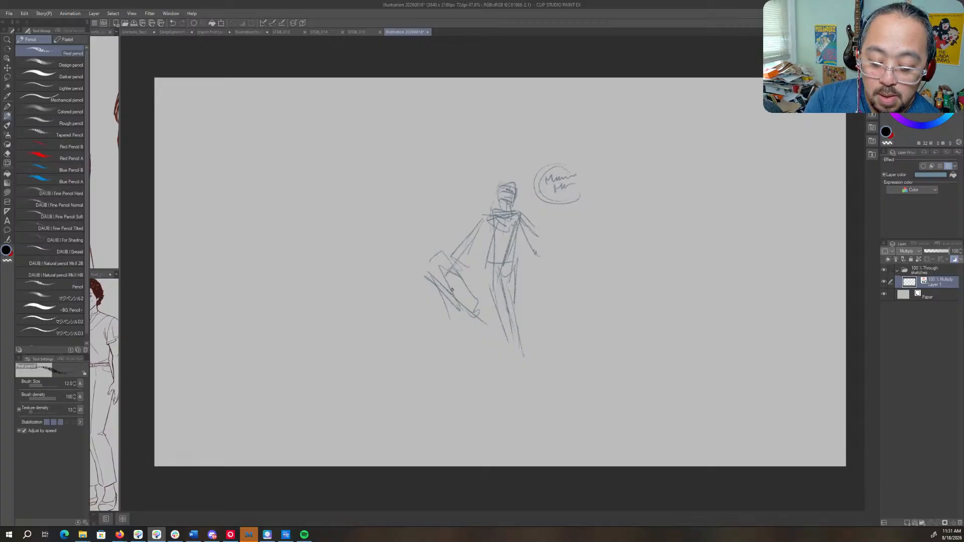
# - Darken the reaching arm and shoulder line, and add cross contours to the torso and neck
pyautogui.moveTo(479, 234); pyautogui.dragTo(448, 268)
pyautogui.moveTo(451, 264)
pyautogui.mouseDown()
pyautogui.moveTo(488, 219)
pyautogui.moveTo(515, 213)
pyautogui.mouseUp()
pyautogui.moveTo(488, 251)
pyautogui.mouseDown()
pyautogui.moveTo(516, 234)
pyautogui.moveTo(515, 257)
pyautogui.mouseUp()
pyautogui.moveTo(501, 207)
pyautogui.mouseDown()
pyautogui.moveTo(509, 184)
pyautogui.moveTo(518, 201)
pyautogui.moveTo(510, 203)
pyautogui.moveTo(511, 181)
pyautogui.moveTo(517, 221)
pyautogui.mouseUp()
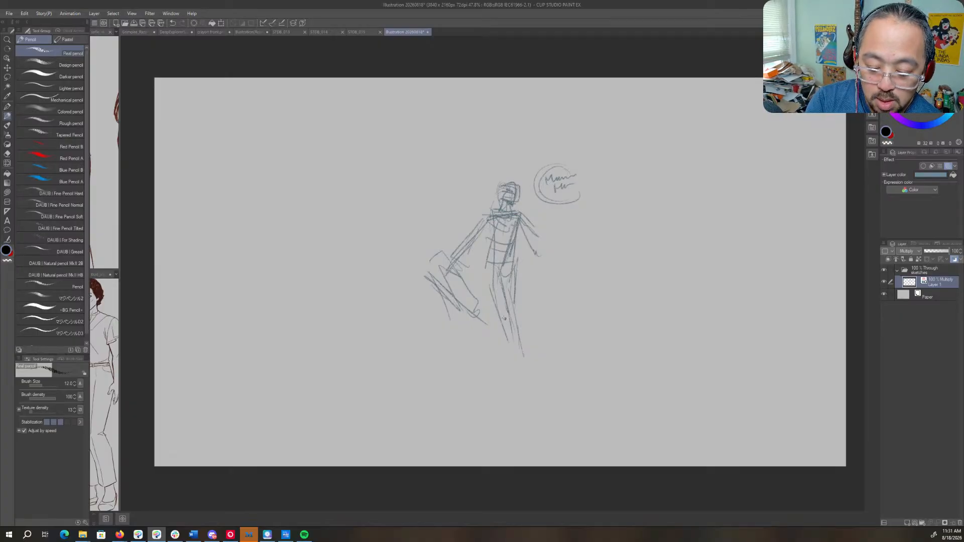
# - Sketch long sweeping guide lines around the angular shape and out past the figure's shoulders and legs
pyautogui.moveTo(452, 272)
pyautogui.mouseDown()
pyautogui.moveTo(443, 330)
pyautogui.moveTo(494, 384)
pyautogui.mouseUp()
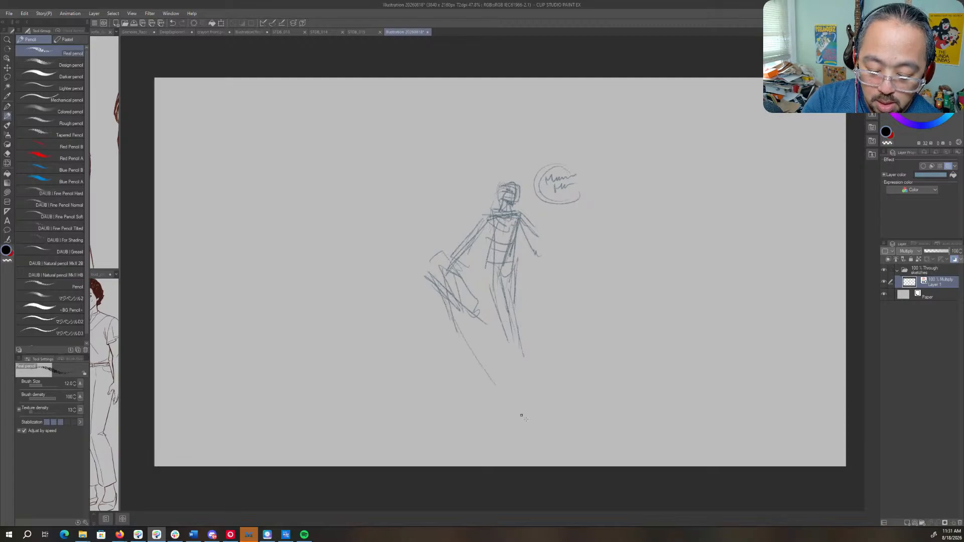
pyautogui.moveTo(467, 278); pyautogui.dragTo(553, 344)
pyautogui.moveTo(433, 292)
pyautogui.mouseDown()
pyautogui.moveTo(422, 238)
pyautogui.moveTo(449, 226)
pyautogui.moveTo(449, 184)
pyautogui.mouseUp()
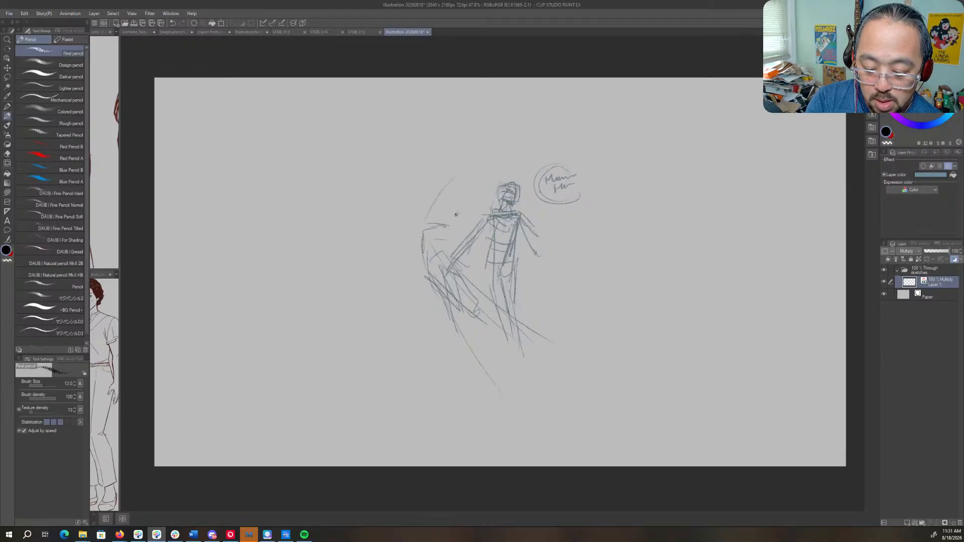
pyautogui.moveTo(450, 219)
pyautogui.mouseDown()
pyautogui.moveTo(514, 171)
pyautogui.moveTo(514, 199)
pyautogui.moveTo(473, 216)
pyautogui.moveTo(605, 177)
pyautogui.moveTo(498, 236)
pyautogui.moveTo(483, 229)
pyautogui.moveTo(541, 229)
pyautogui.moveTo(498, 224)
pyautogui.moveTo(649, 187)
pyautogui.mouseUp()
pyautogui.moveTo(530, 315); pyautogui.dragTo(628, 358)
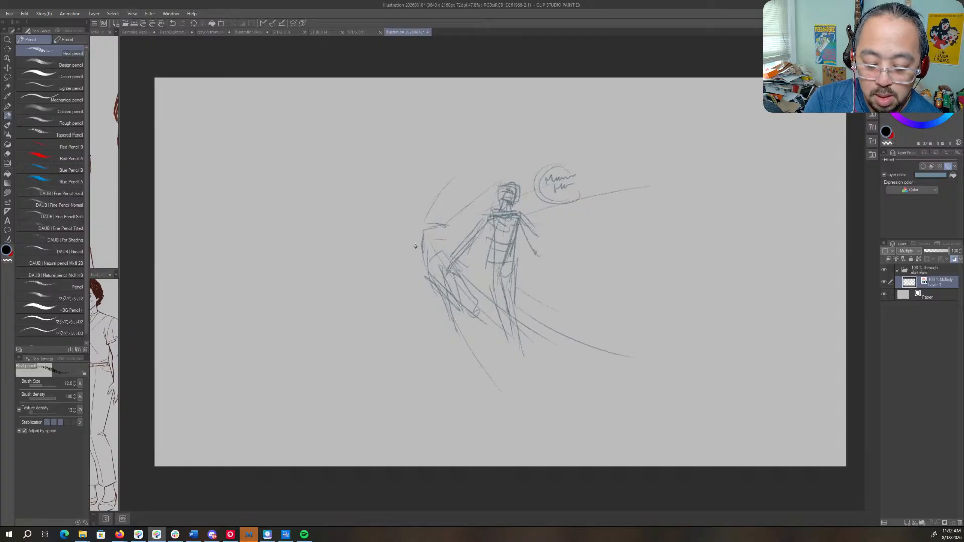
# - Draw tall curved strokes beyond the angular shape and a light horizontal line across the figure's waist
pyautogui.moveTo(422, 143); pyautogui.dragTo(415, 220)
pyautogui.moveTo(408, 184)
pyautogui.mouseDown()
pyautogui.moveTo(437, 338)
pyautogui.moveTo(464, 393)
pyautogui.mouseUp()
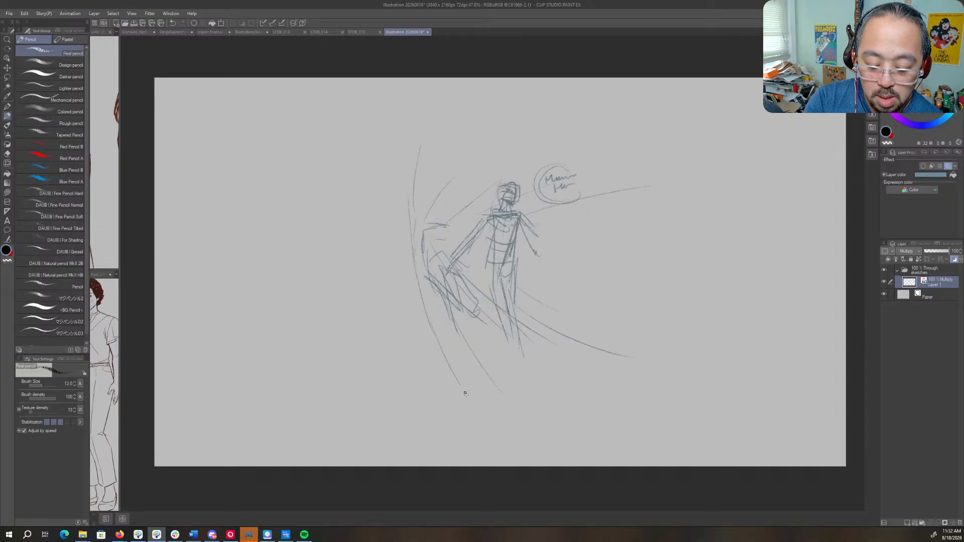
pyautogui.moveTo(408, 269); pyautogui.dragTo(453, 379)
pyautogui.moveTo(417, 246); pyautogui.dragTo(445, 233)
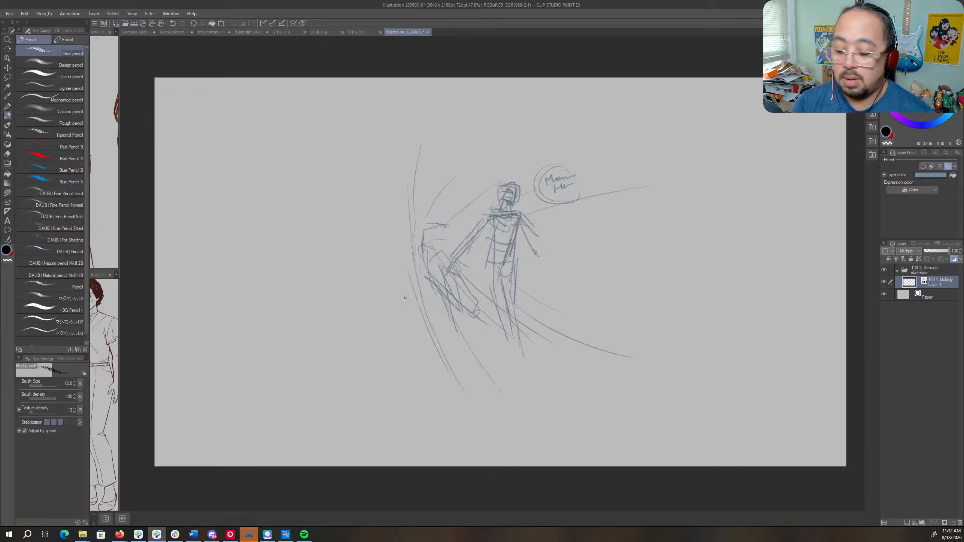
pyautogui.moveTo(406, 254); pyautogui.dragTo(640, 242)
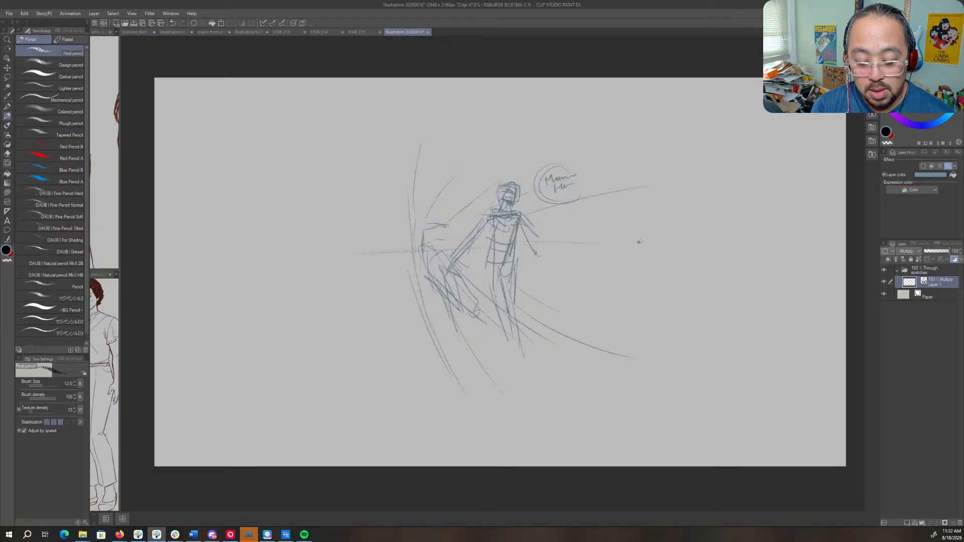
# - Reinforce the waist-height horizontal line and the sweeping curves around the angular shape, past the figure's shoulders and legs
pyautogui.moveTo(384, 253); pyautogui.dragTo(558, 244)
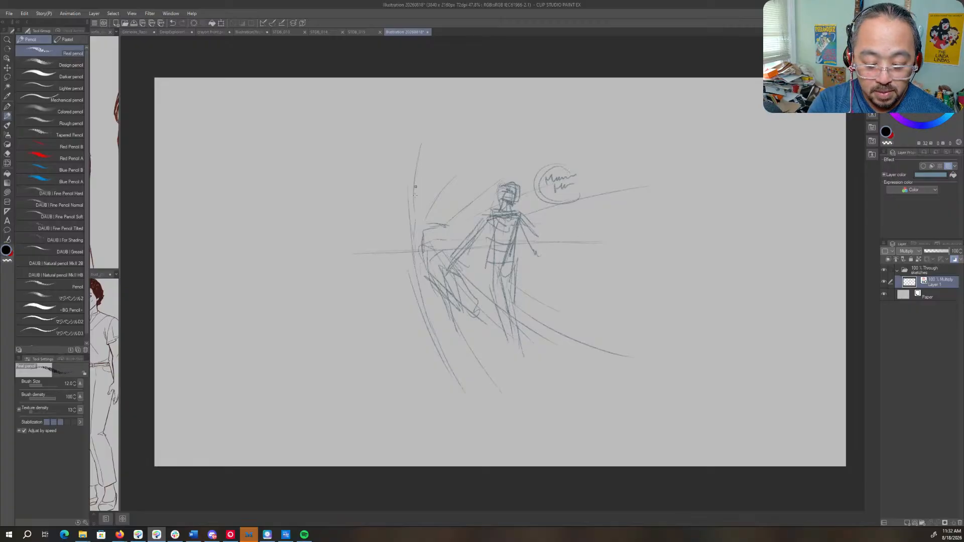
pyautogui.moveTo(416, 187)
pyautogui.mouseDown()
pyautogui.moveTo(418, 279)
pyautogui.moveTo(409, 243)
pyautogui.moveTo(415, 269)
pyautogui.mouseUp()
pyautogui.moveTo(446, 186); pyautogui.dragTo(420, 235)
pyautogui.moveTo(508, 175); pyautogui.dragTo(437, 240)
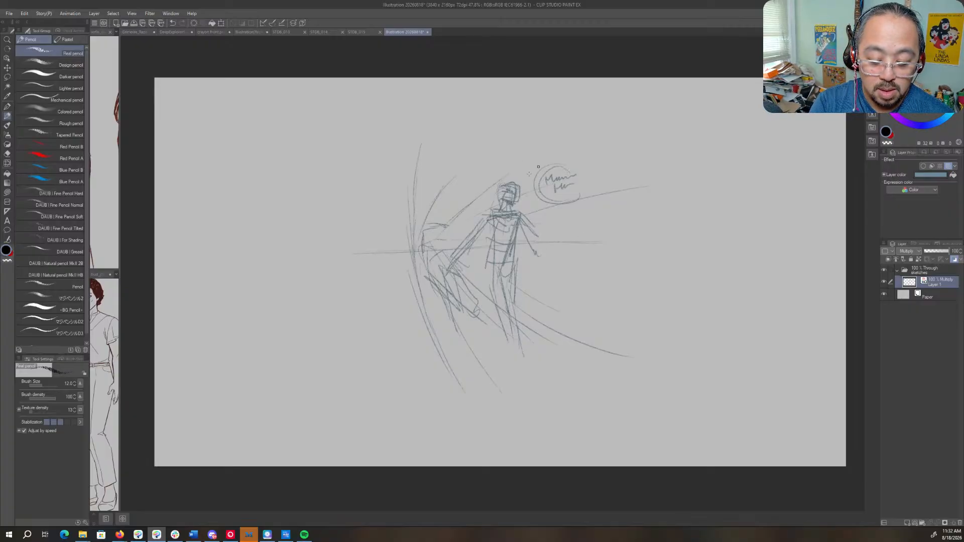
pyautogui.moveTo(550, 185); pyautogui.dragTo(443, 238)
pyautogui.moveTo(577, 207); pyautogui.dragTo(525, 219)
pyautogui.moveTo(427, 276)
pyautogui.mouseDown()
pyautogui.moveTo(502, 408)
pyautogui.moveTo(466, 375)
pyautogui.moveTo(506, 332)
pyautogui.moveTo(603, 372)
pyautogui.mouseUp()
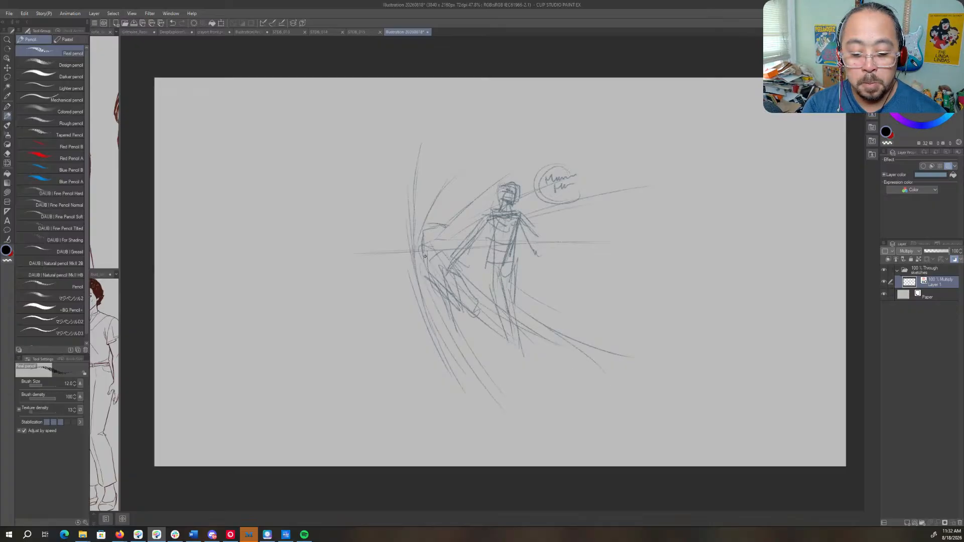
# - Sketch straight guide lines fanning out past the figure and radiating outward from the focal point beyond the angular shape
pyautogui.moveTo(438, 241); pyautogui.dragTo(536, 202)
pyautogui.moveTo(519, 269); pyautogui.dragTo(640, 281)
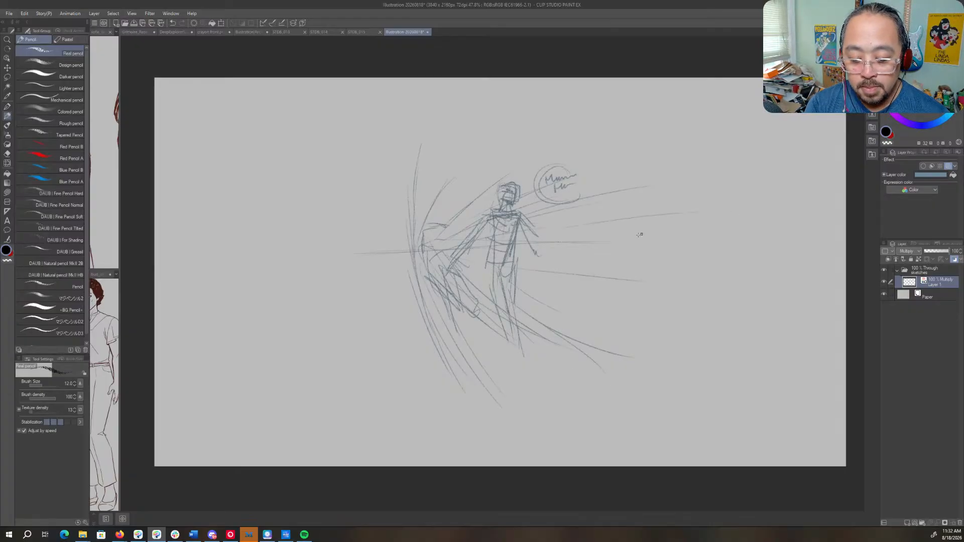
pyautogui.moveTo(577, 252)
pyautogui.mouseDown()
pyautogui.moveTo(723, 251)
pyautogui.moveTo(655, 259)
pyautogui.mouseUp()
pyautogui.moveTo(407, 227); pyautogui.dragTo(391, 176)
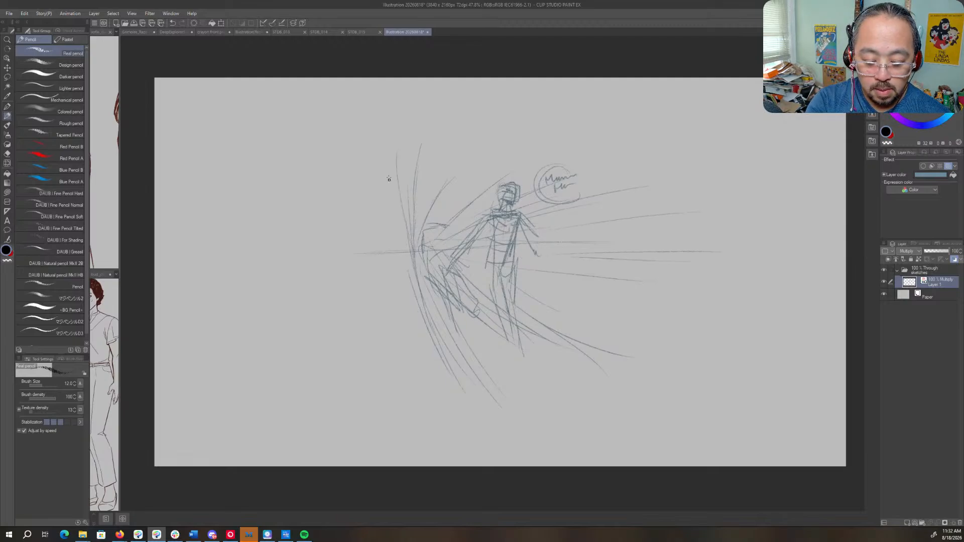
pyautogui.moveTo(409, 251)
pyautogui.mouseDown()
pyautogui.moveTo(372, 180)
pyautogui.moveTo(405, 252)
pyautogui.mouseUp()
pyautogui.moveTo(368, 336)
pyautogui.mouseDown()
pyautogui.moveTo(403, 255)
pyautogui.moveTo(353, 184)
pyautogui.mouseUp()
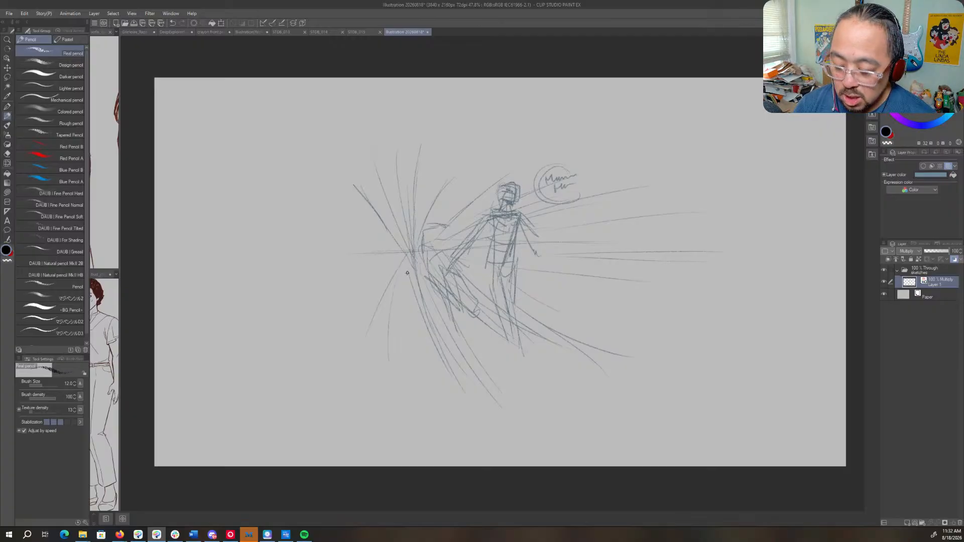
# - Lower the sketch layer's opacity and rough out a hatched box shape with base lines in front of the figure
pyautogui.moveTo(949, 251); pyautogui.dragTo(941, 253)
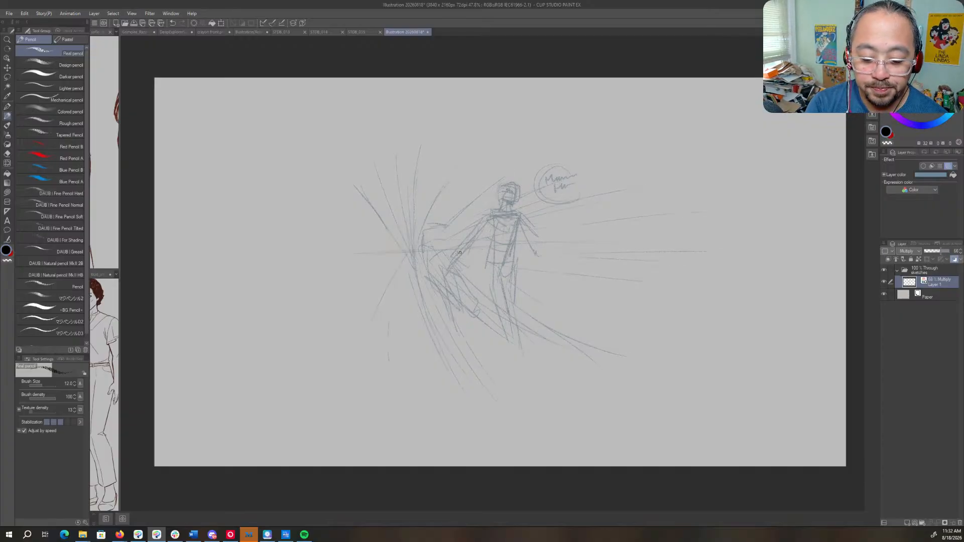
pyautogui.moveTo(412, 270)
pyautogui.mouseDown()
pyautogui.moveTo(450, 268)
pyautogui.moveTo(413, 272)
pyautogui.moveTo(435, 304)
pyautogui.moveTo(481, 295)
pyautogui.moveTo(478, 357)
pyautogui.mouseUp()
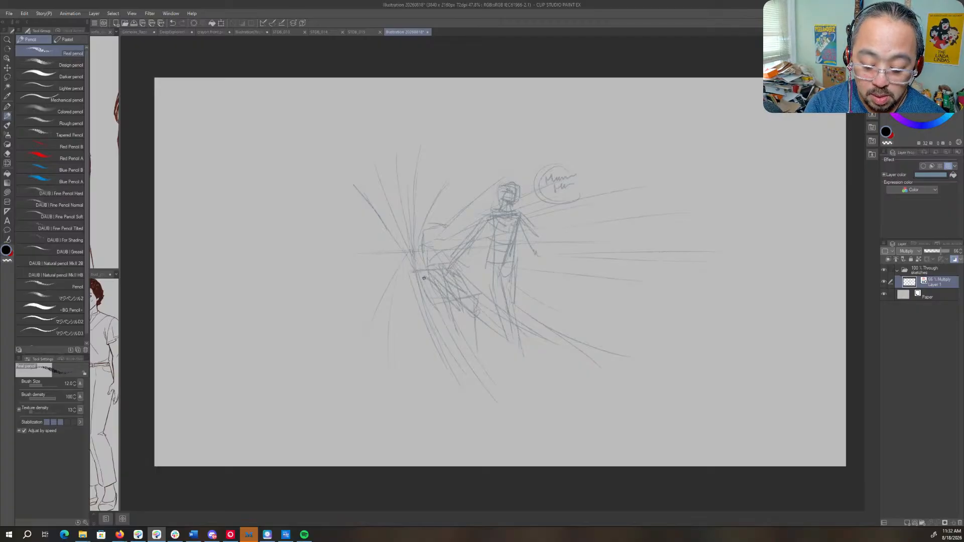
pyautogui.moveTo(423, 277)
pyautogui.mouseDown()
pyautogui.moveTo(473, 280)
pyautogui.moveTo(474, 317)
pyautogui.mouseUp()
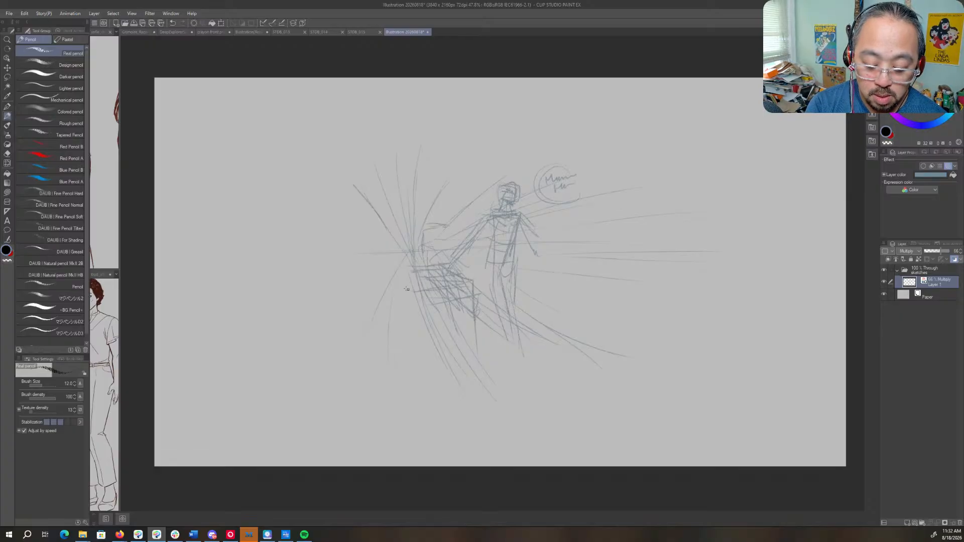
pyautogui.moveTo(391, 278)
pyautogui.mouseDown()
pyautogui.moveTo(411, 290)
pyautogui.moveTo(422, 353)
pyautogui.moveTo(464, 337)
pyautogui.moveTo(450, 338)
pyautogui.moveTo(458, 357)
pyautogui.moveTo(478, 324)
pyautogui.moveTo(544, 315)
pyautogui.moveTo(602, 345)
pyautogui.mouseUp()
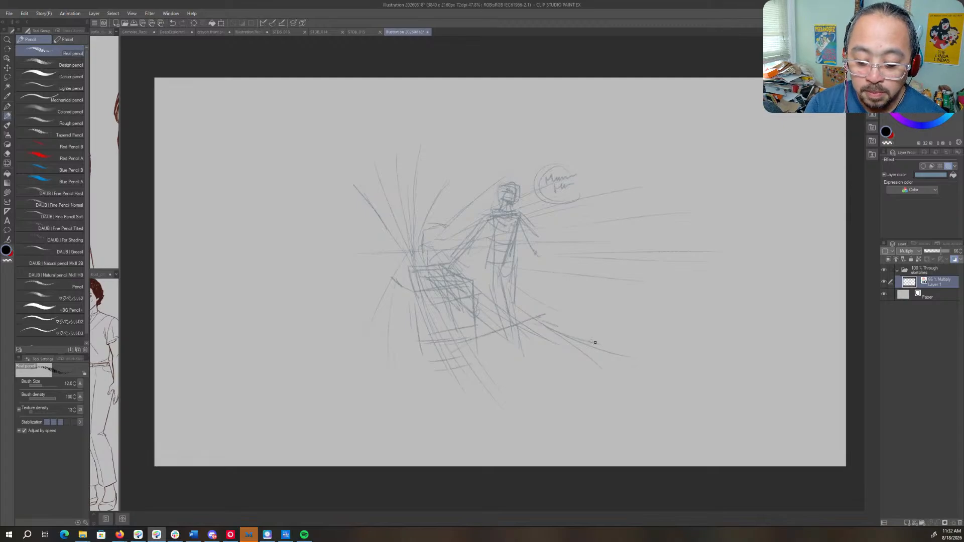
# - Sketch a small form with a dark round centre on top of the box, beside the figure's reaching hand
pyautogui.moveTo(424, 261)
pyautogui.mouseDown()
pyautogui.moveTo(426, 244)
pyautogui.moveTo(449, 245)
pyautogui.moveTo(439, 256)
pyautogui.moveTo(489, 245)
pyautogui.mouseUp()
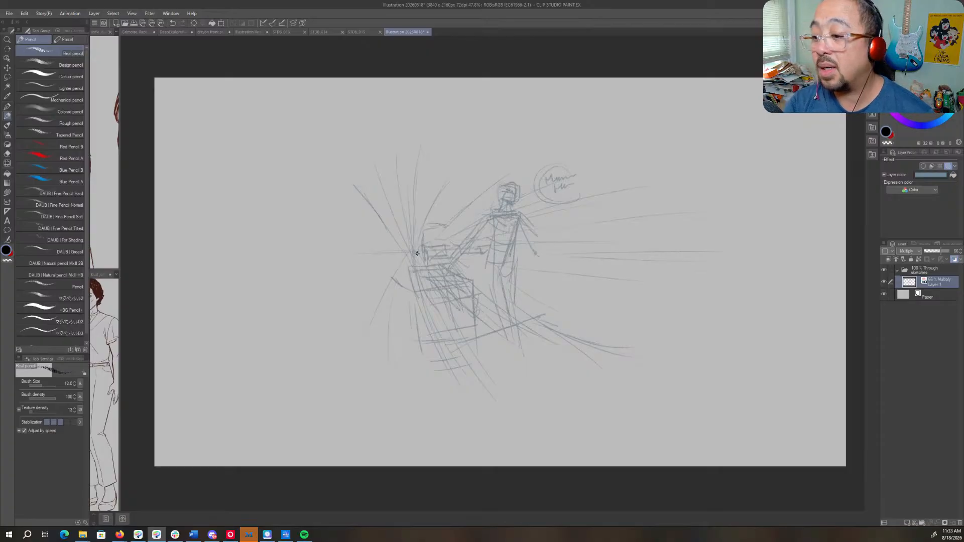
pyautogui.moveTo(459, 249); pyautogui.dragTo(463, 259)
pyautogui.moveTo(468, 256)
pyautogui.mouseDown()
pyautogui.moveTo(478, 254)
pyautogui.moveTo(467, 241)
pyautogui.moveTo(480, 226)
pyautogui.moveTo(519, 214)
pyautogui.moveTo(521, 244)
pyautogui.moveTo(545, 230)
pyautogui.moveTo(538, 251)
pyautogui.mouseUp()
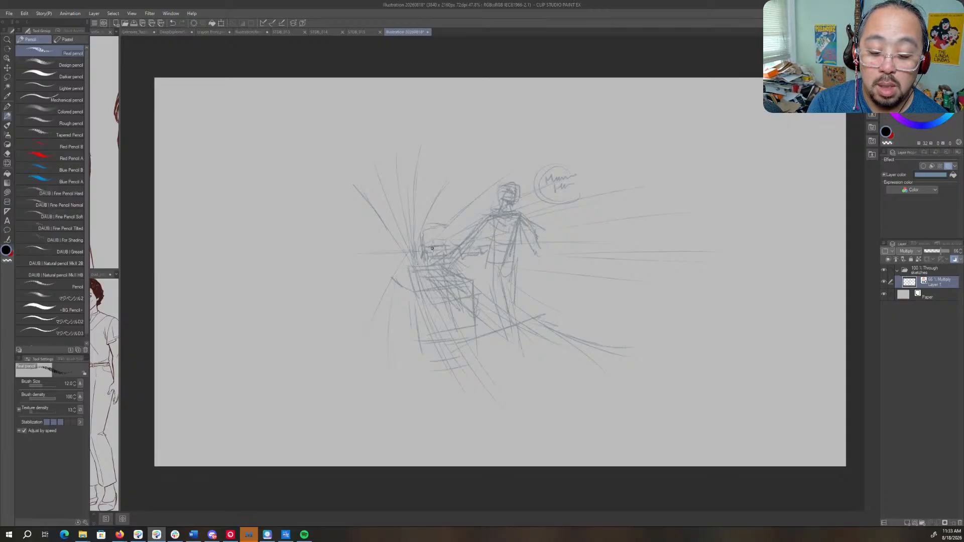
pyautogui.moveTo(435, 249); pyautogui.dragTo(440, 251)
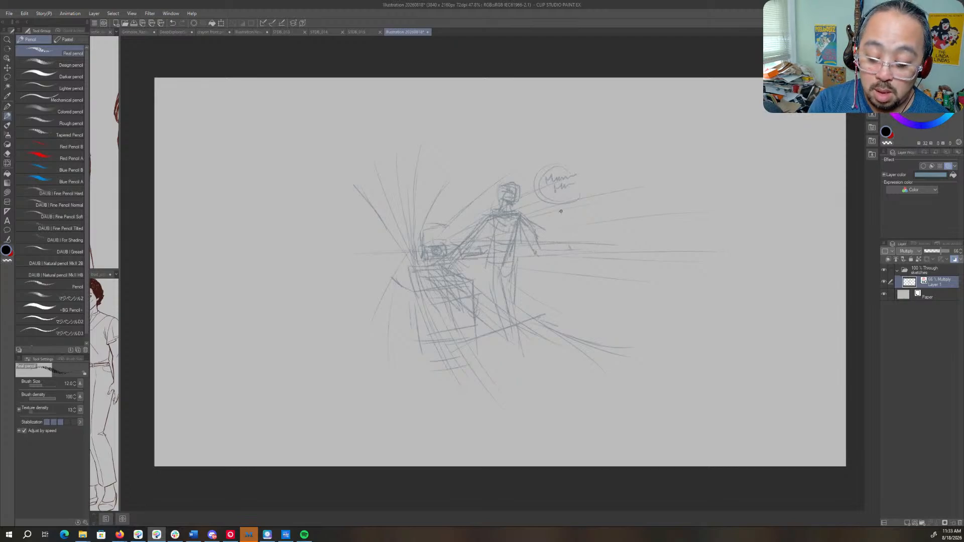
# - Draw vertical lines beside the figure's free arm and extend long perspective lines at shoulder and thigh height
pyautogui.moveTo(558, 216); pyautogui.dragTo(557, 281)
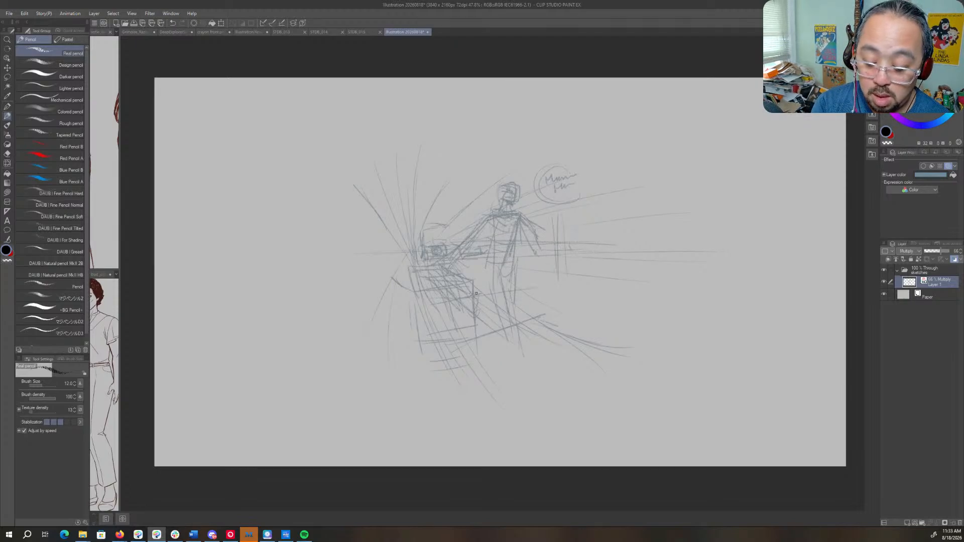
pyautogui.moveTo(433, 207); pyautogui.dragTo(474, 206)
pyautogui.moveTo(563, 210); pyautogui.dragTo(609, 199)
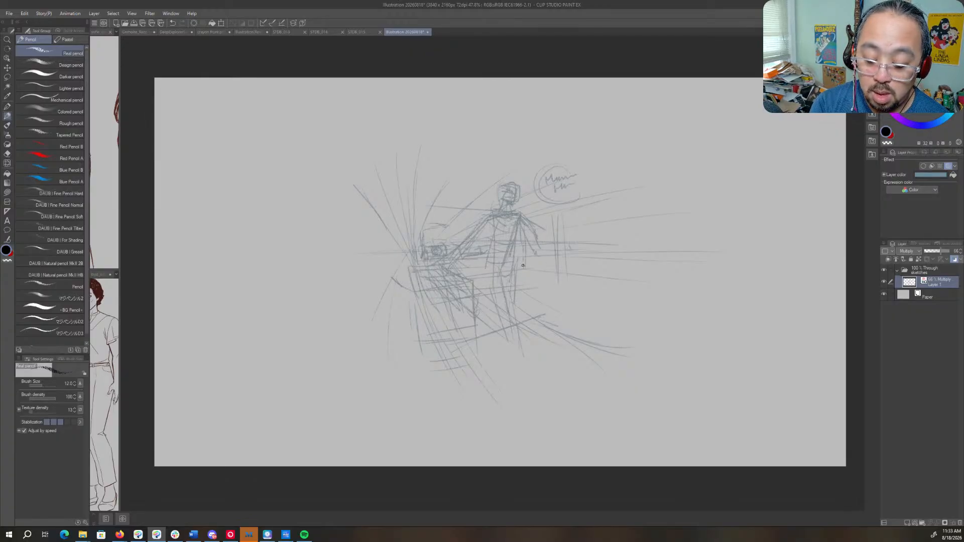
pyautogui.moveTo(583, 197); pyautogui.dragTo(653, 177)
pyautogui.moveTo(562, 272); pyautogui.dragTo(703, 289)
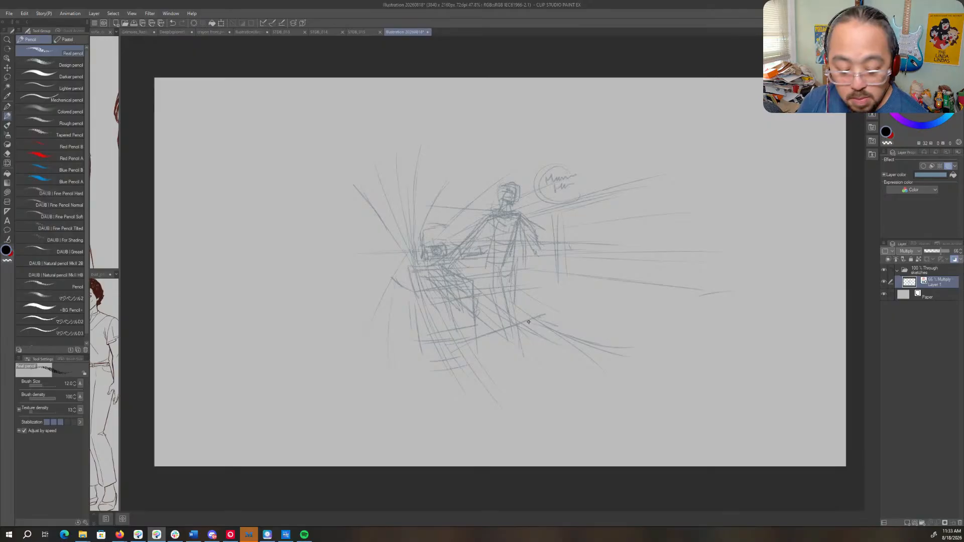
# - Scale the whole sketch up proportionally and reposition it so the composition fills the canvas
pyautogui.hotkey('ctrl', 'shift', 't')
pyautogui.moveTo(507, 270); pyautogui.dragTo(467, 257)
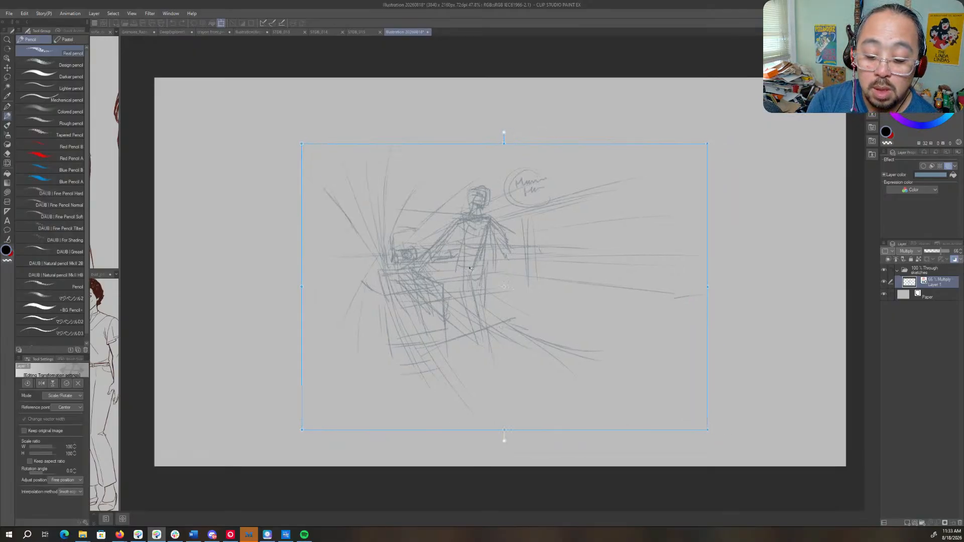
pyautogui.scroll(-3, 467, 257)
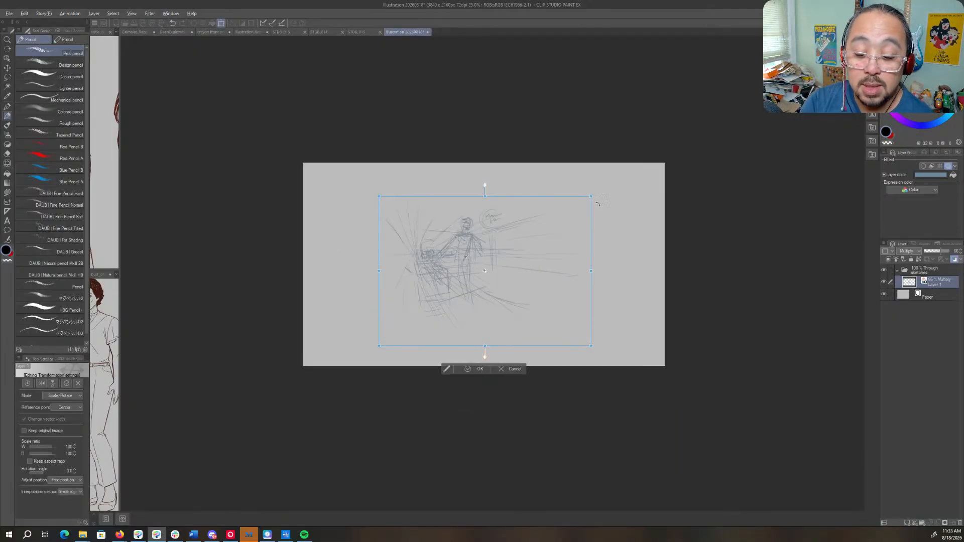
pyautogui.moveTo(591, 197); pyautogui.dragTo(680, 129)
pyautogui.moveTo(463, 264)
pyautogui.mouseDown()
pyautogui.moveTo(477, 284)
pyautogui.moveTo(462, 287)
pyautogui.mouseUp()
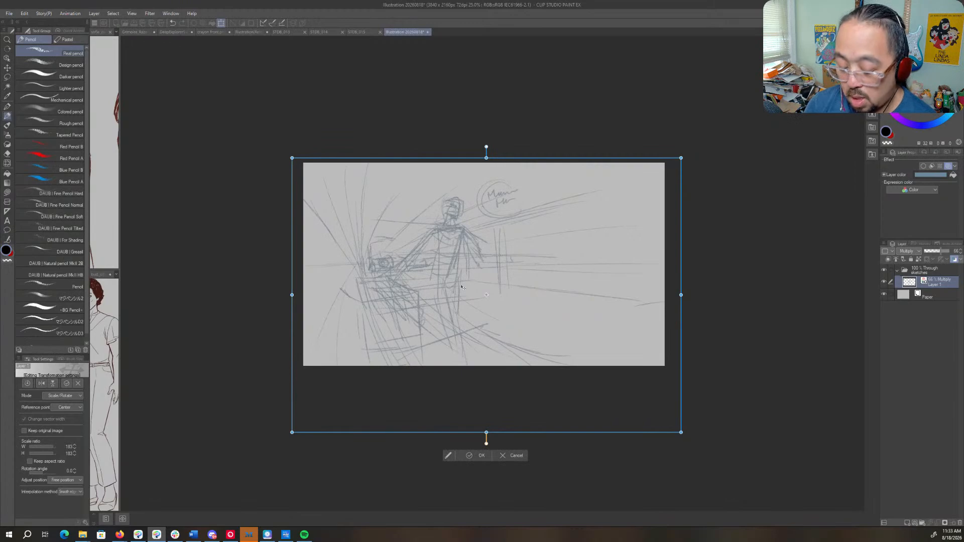
pyautogui.press('Return')
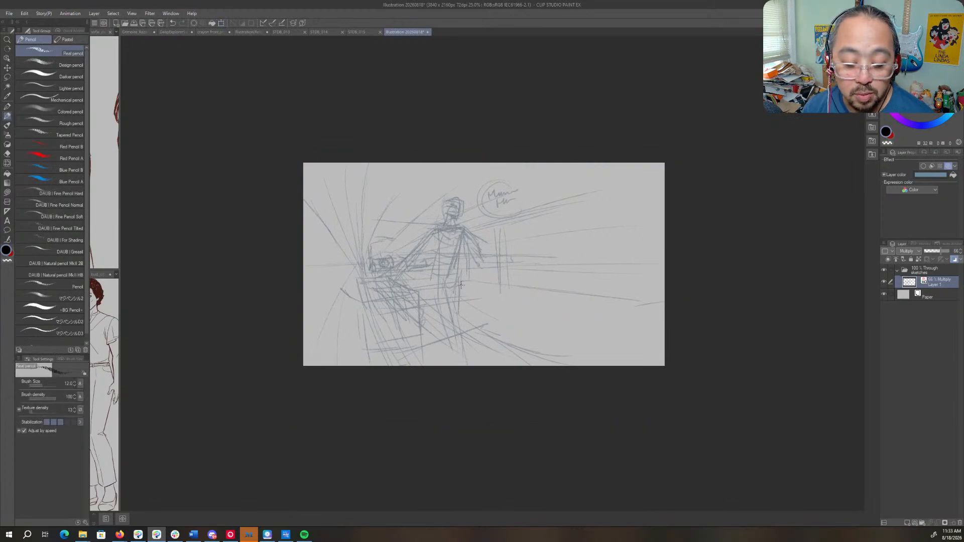
# - Check the image's width, height and resolution settings, keeping them as they are
pyautogui.click(10, 13)
pyautogui.moveTo(19, 14)
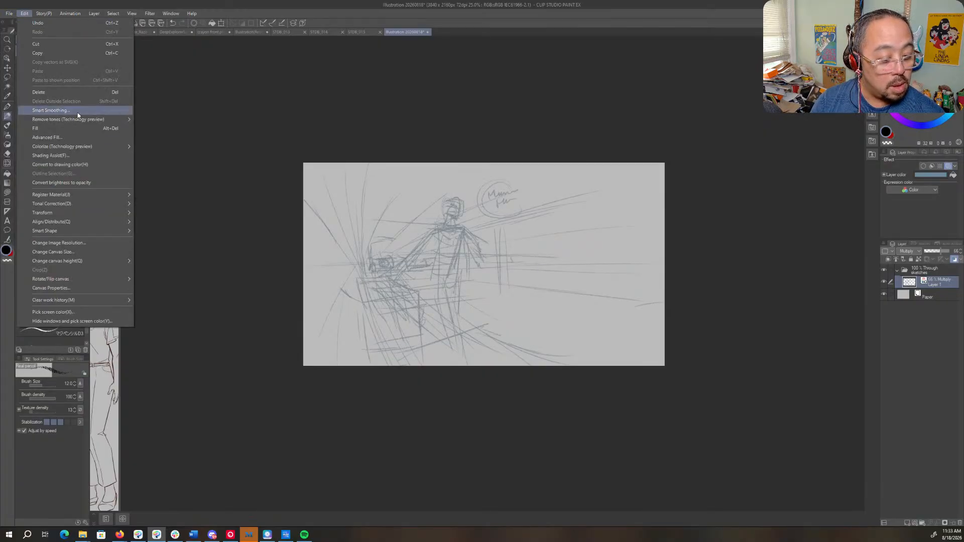
pyautogui.click(92, 242)
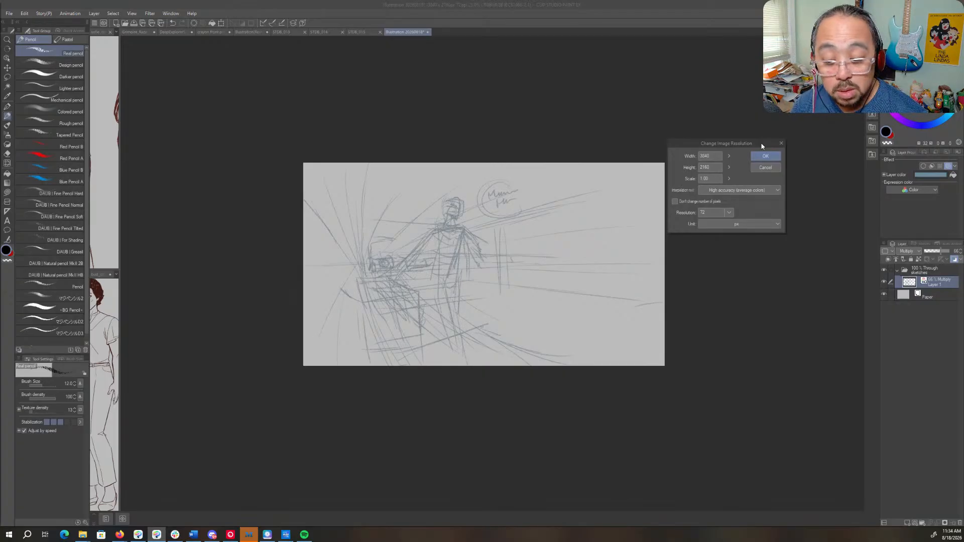
pyautogui.click(765, 156)
# - Darken the small round form by the reaching hand and add strokes along the base of the box
pyautogui.scroll(2, 640, 223)
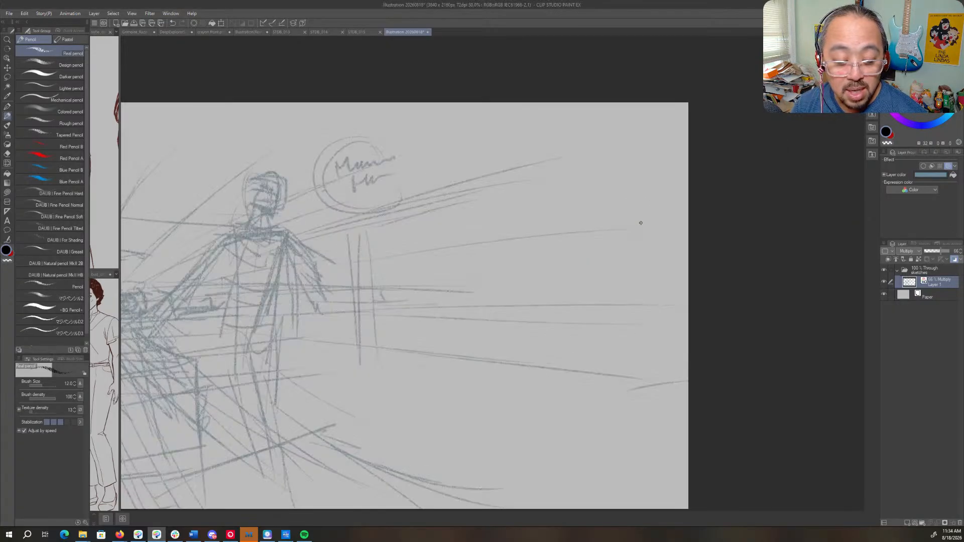
pyautogui.scroll(-1, 639, 222)
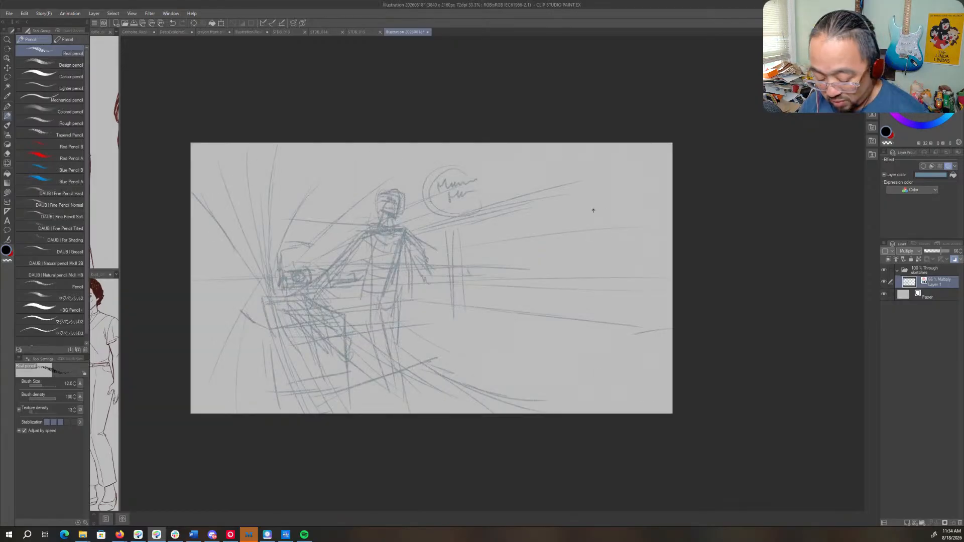
pyautogui.moveTo(581, 215); pyautogui.dragTo(668, 210)
pyautogui.hotkey('ctrl', 'space')
pyautogui.moveTo(593, 193); pyautogui.dragTo(612, 196)
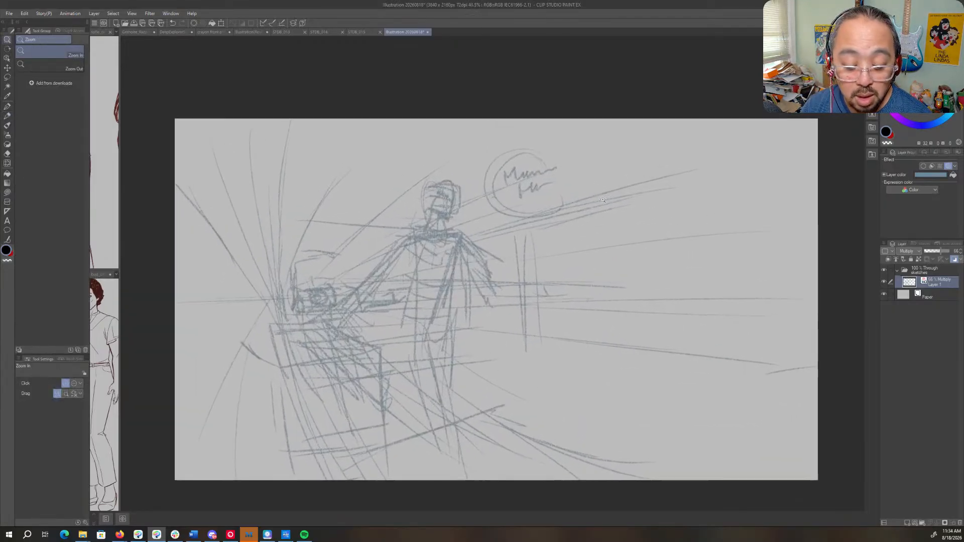
pyautogui.moveTo(613, 280)
pyautogui.mouseDown()
pyautogui.moveTo(613, 222)
pyautogui.moveTo(616, 230)
pyautogui.mouseUp()
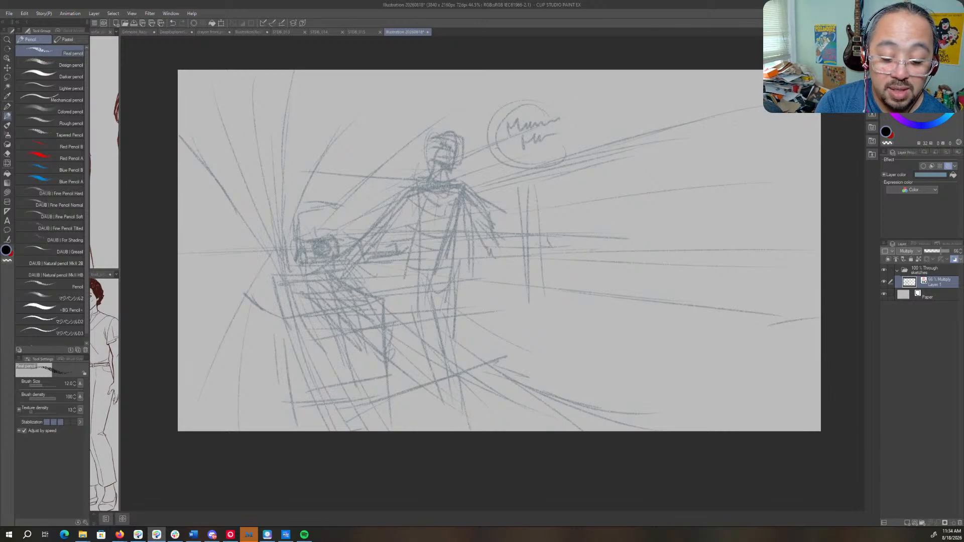
pyautogui.moveTo(312, 235); pyautogui.dragTo(301, 237)
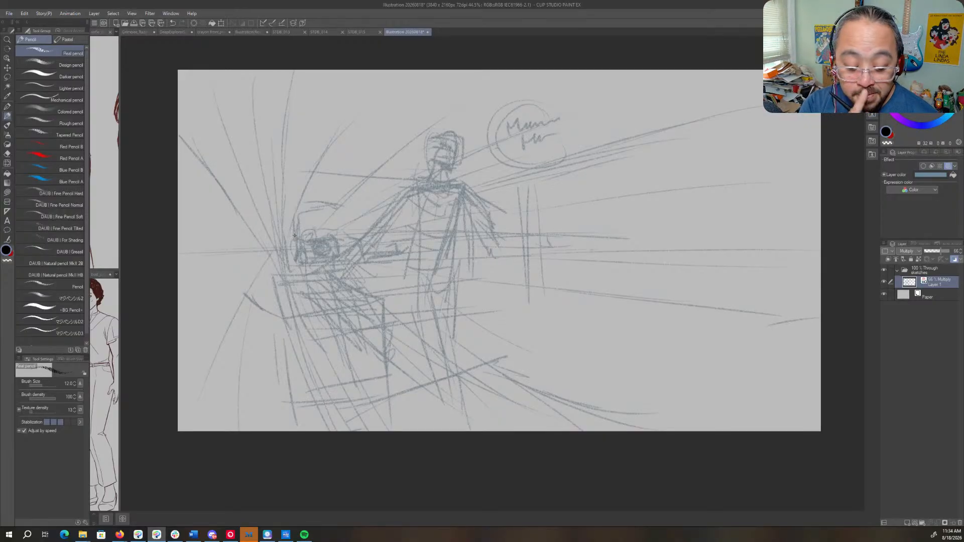
pyautogui.moveTo(365, 387)
pyautogui.mouseDown()
pyautogui.moveTo(454, 367)
pyautogui.moveTo(531, 399)
pyautogui.mouseUp()
pyautogui.moveTo(306, 392); pyautogui.dragTo(313, 443)
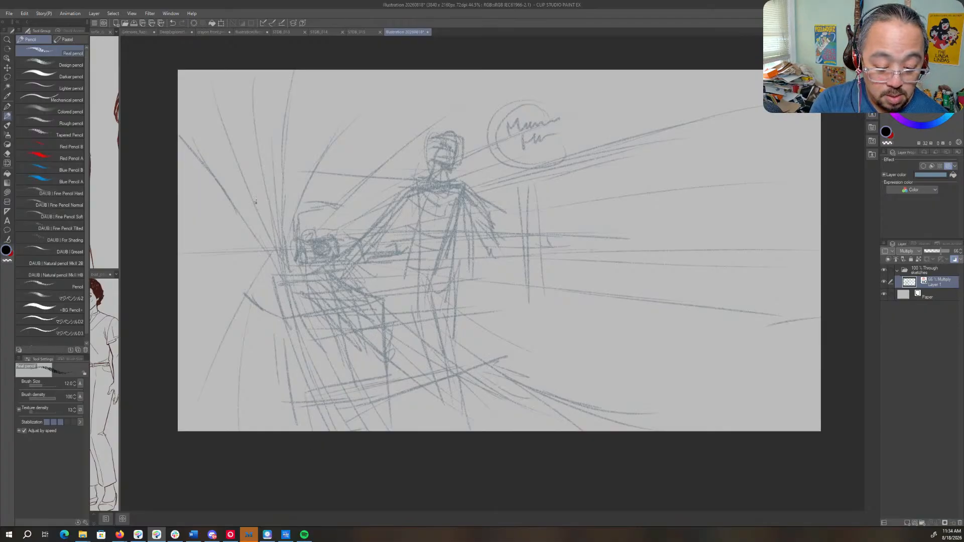
# - Add more radiating lines converging on the focal point behind the box and the small round form
pyautogui.moveTo(263, 221)
pyautogui.mouseDown()
pyautogui.moveTo(271, 277)
pyautogui.moveTo(280, 250)
pyautogui.mouseUp()
pyautogui.moveTo(290, 207)
pyautogui.mouseDown()
pyautogui.moveTo(328, 103)
pyautogui.moveTo(281, 200)
pyautogui.mouseUp()
pyautogui.moveTo(250, 114)
pyautogui.mouseDown()
pyautogui.moveTo(267, 218)
pyautogui.moveTo(210, 79)
pyautogui.moveTo(252, 217)
pyautogui.moveTo(250, 207)
pyautogui.moveTo(278, 244)
pyautogui.mouseUp()
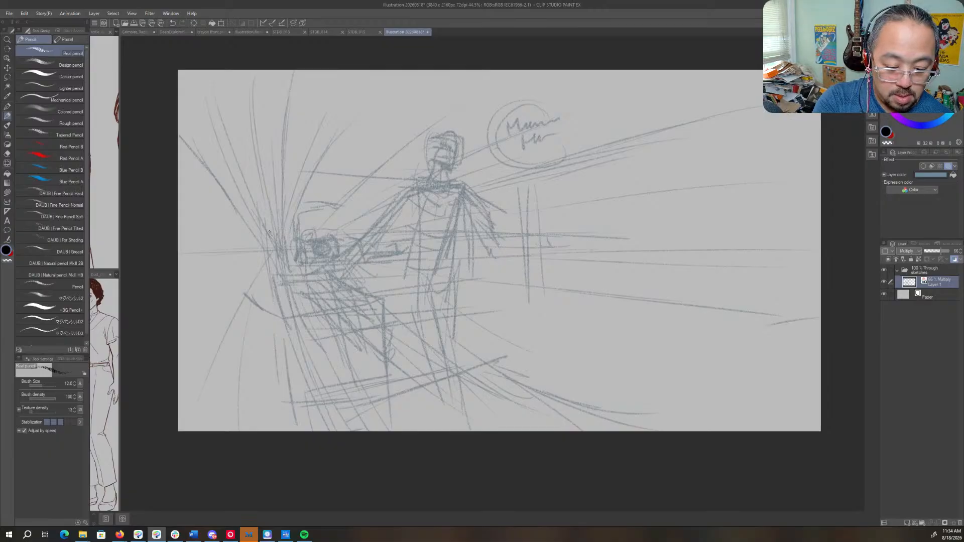
pyautogui.moveTo(238, 155); pyautogui.dragTo(257, 208)
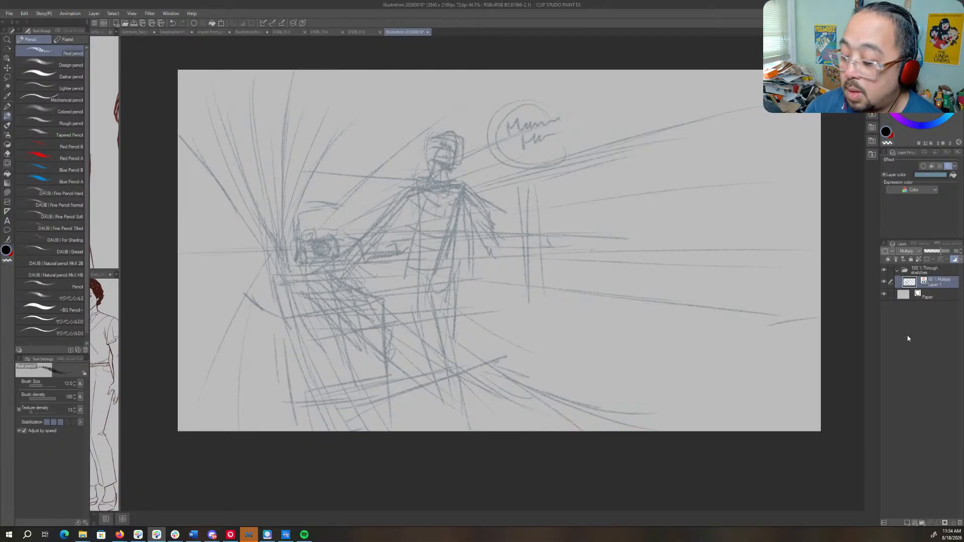
# - Lower the rough sketch layer's opacity to 40% and add a new layer above it
pyautogui.moveTo(938, 251); pyautogui.dragTo(933, 251)
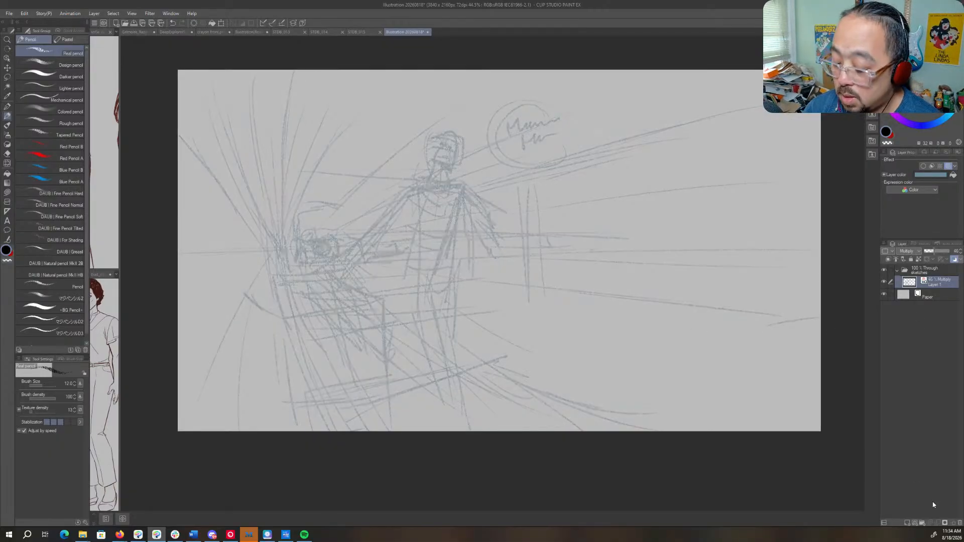
pyautogui.click(907, 524)
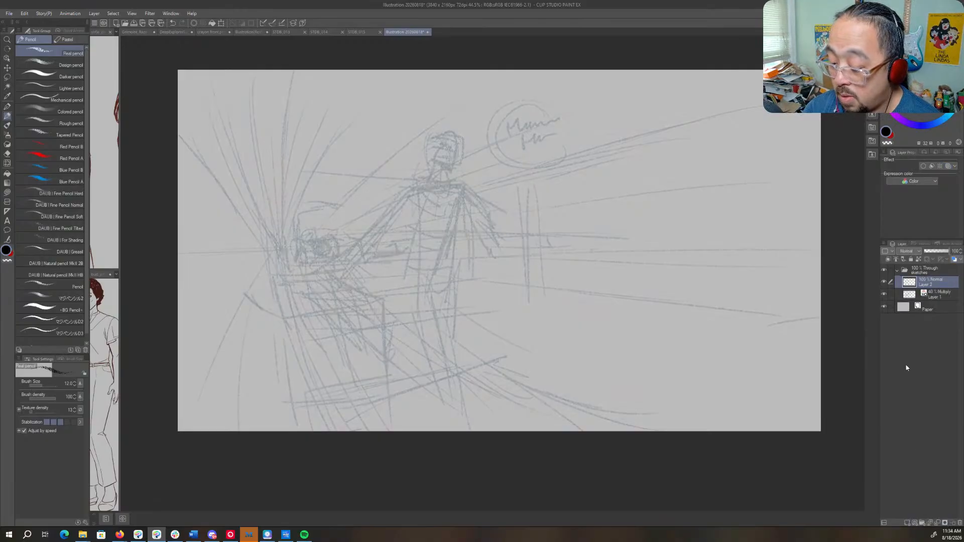
# - Turn on the layer color effect for the new layer and set it to crimson A70034
pyautogui.click(954, 257)
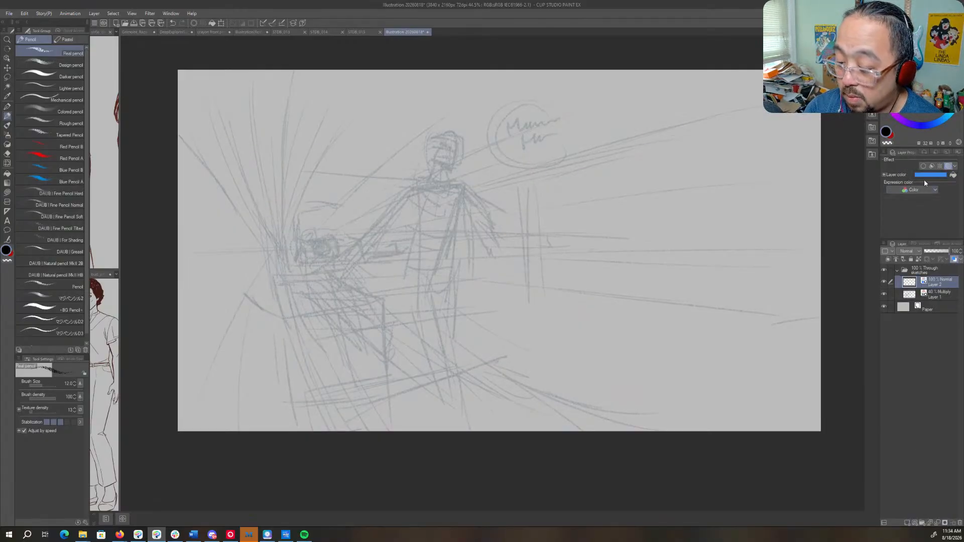
pyautogui.click(929, 175)
pyautogui.click(751, 139)
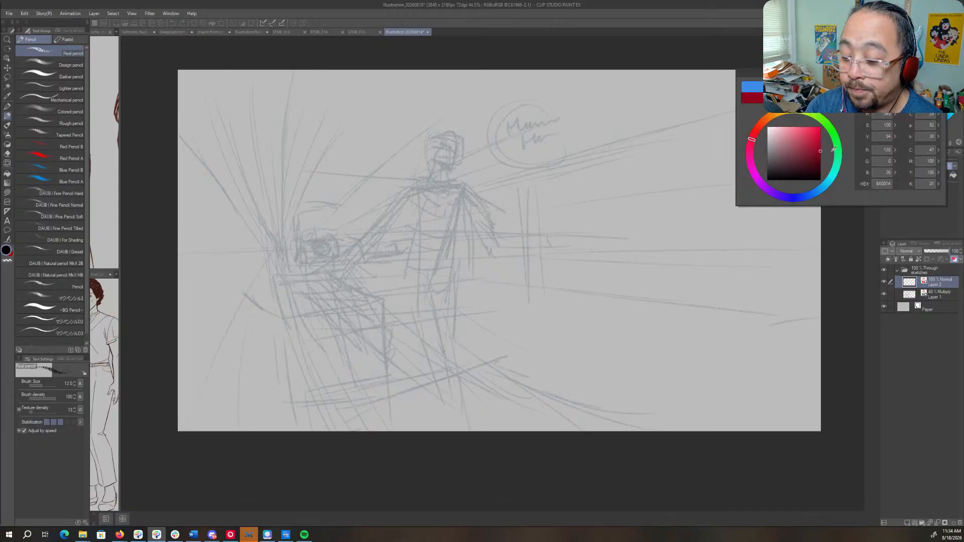
pyautogui.click(750, 147)
pyautogui.click(922, 87)
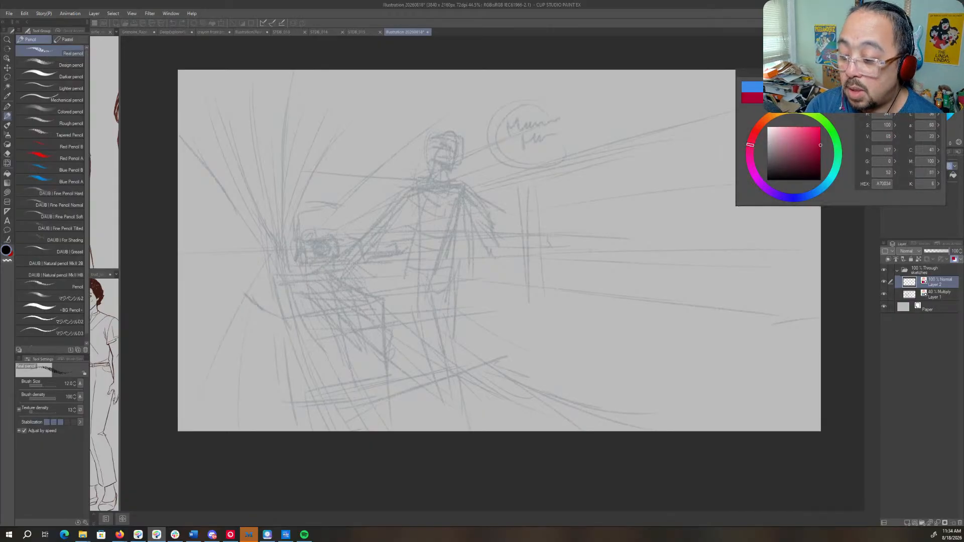
# - Set the crimson layer's blending mode to Multiply
pyautogui.click(910, 254)
pyautogui.click(911, 274)
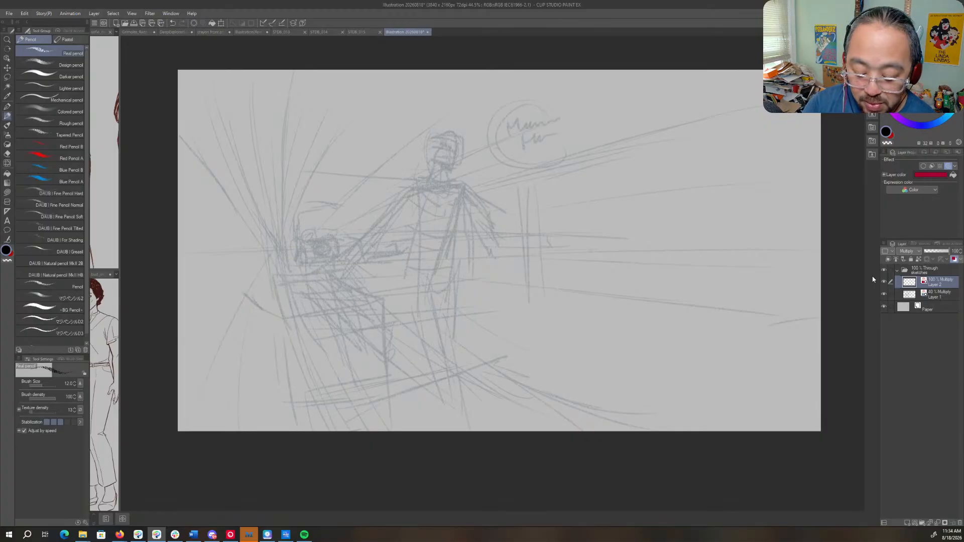
# - Sketch the figure's chest centre line, shoulder line and torso sides lightly with the Real pencil over the rough
pyautogui.moveTo(432, 287); pyautogui.dragTo(599, 172)
pyautogui.scroll(5, 568, 248)
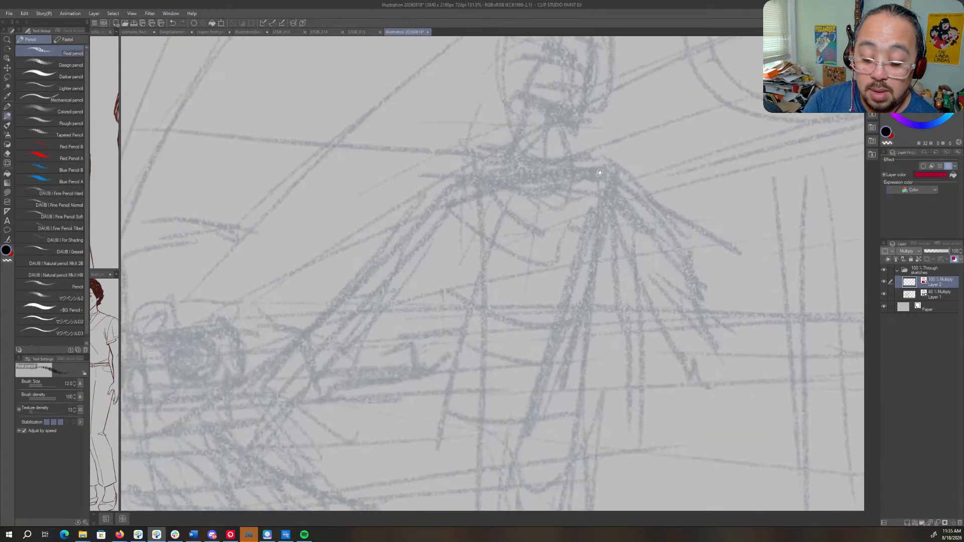
pyautogui.hotkey('ctrl', 'space')
pyautogui.moveTo(627, 241)
pyautogui.mouseDown()
pyautogui.moveTo(640, 244)
pyautogui.moveTo(610, 268)
pyautogui.moveTo(603, 311)
pyautogui.moveTo(505, 350)
pyautogui.mouseUp()
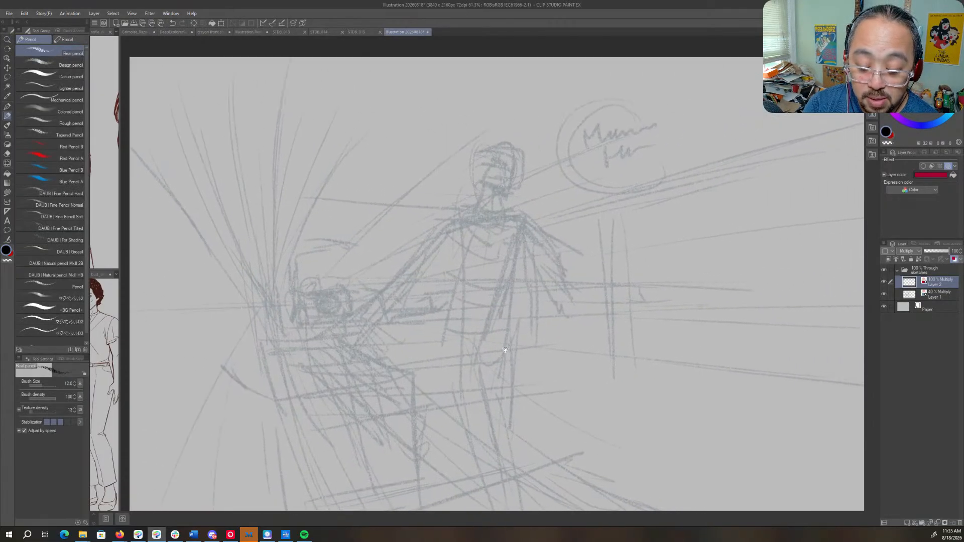
pyautogui.hotkey('ctrl', 'space')
pyautogui.moveTo(505, 183); pyautogui.dragTo(550, 175)
pyautogui.moveTo(496, 247)
pyautogui.mouseDown()
pyautogui.moveTo(614, 197)
pyautogui.moveTo(589, 191)
pyautogui.mouseUp()
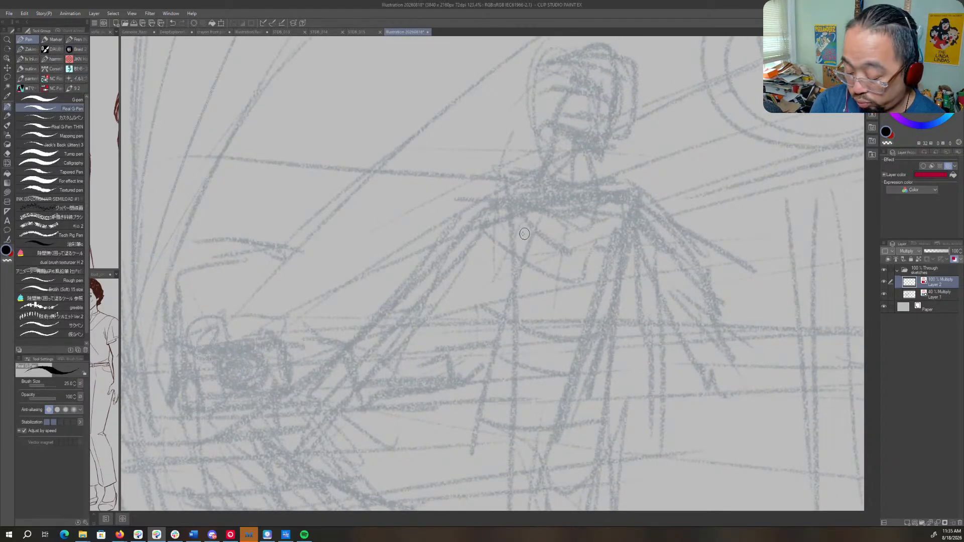
pyautogui.moveTo(570, 262); pyautogui.dragTo(567, 298)
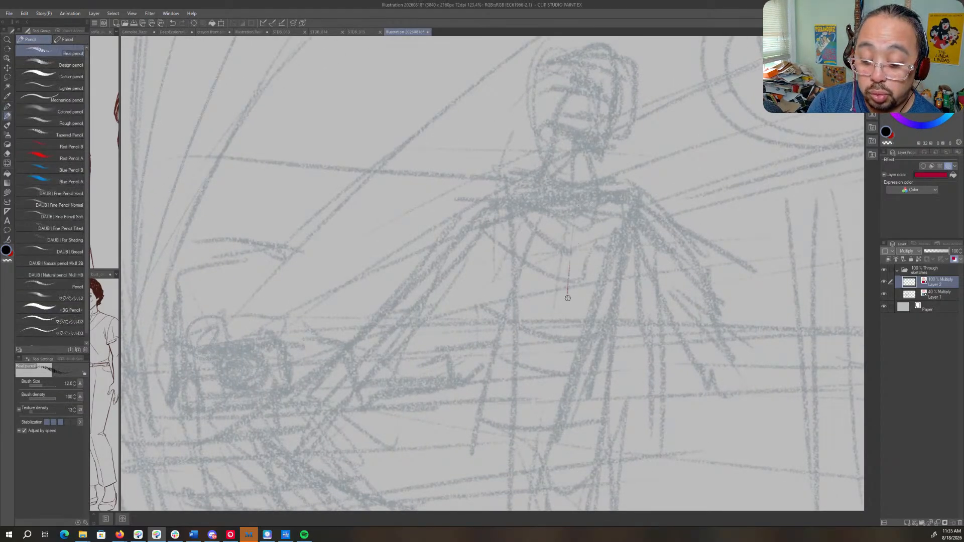
pyautogui.moveTo(568, 245); pyautogui.dragTo(561, 312)
pyautogui.moveTo(504, 337)
pyautogui.mouseDown()
pyautogui.moveTo(537, 321)
pyautogui.moveTo(539, 295)
pyautogui.mouseUp()
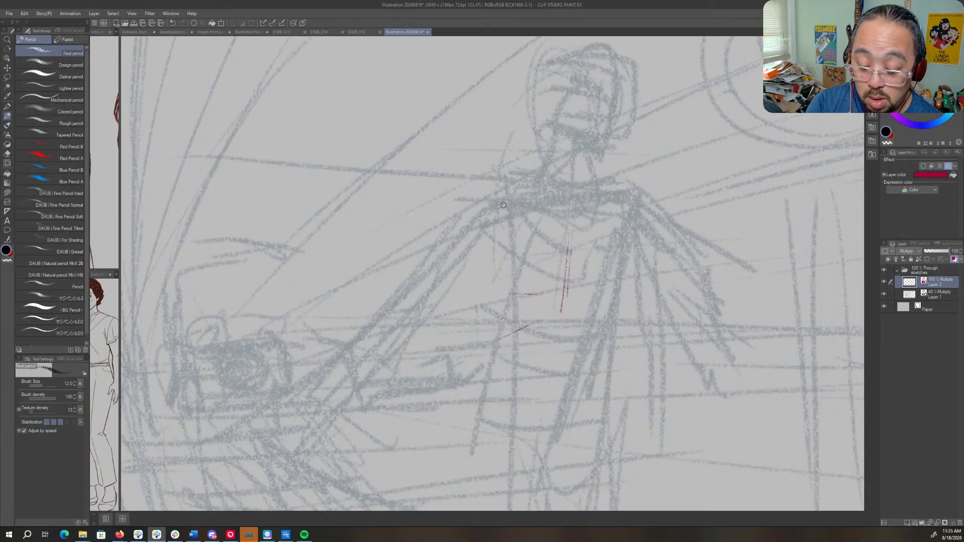
pyautogui.moveTo(501, 231); pyautogui.dragTo(497, 311)
pyautogui.moveTo(517, 199); pyautogui.dragTo(640, 183)
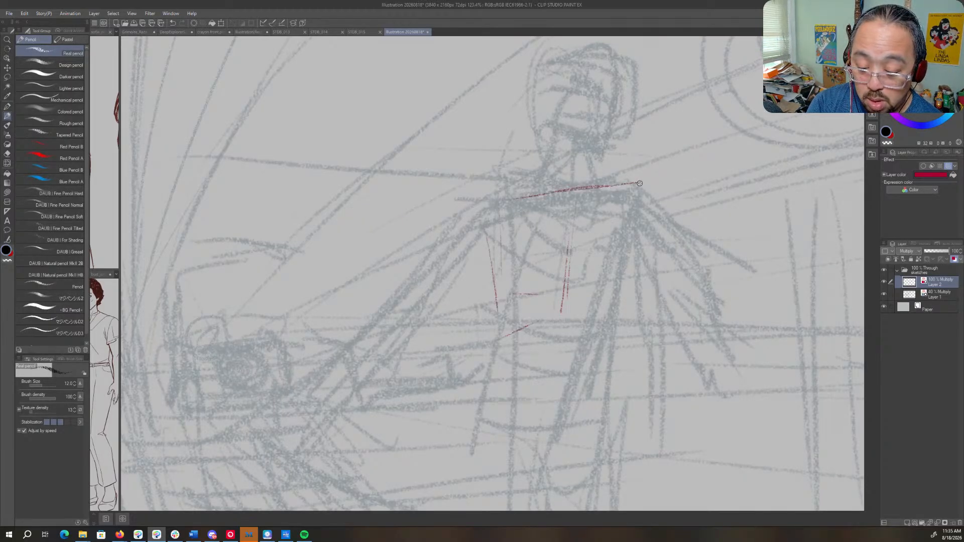
pyautogui.moveTo(637, 223); pyautogui.dragTo(627, 253)
pyautogui.moveTo(607, 313); pyautogui.dragTo(625, 174)
# - Mark the lower torso with a side line and slanted cross lines at the ribcage base and hips
pyautogui.hotkey('ctrl', 'space')
pyautogui.moveTo(633, 238)
pyautogui.mouseDown()
pyautogui.moveTo(592, 241)
pyautogui.moveTo(596, 299)
pyautogui.mouseUp()
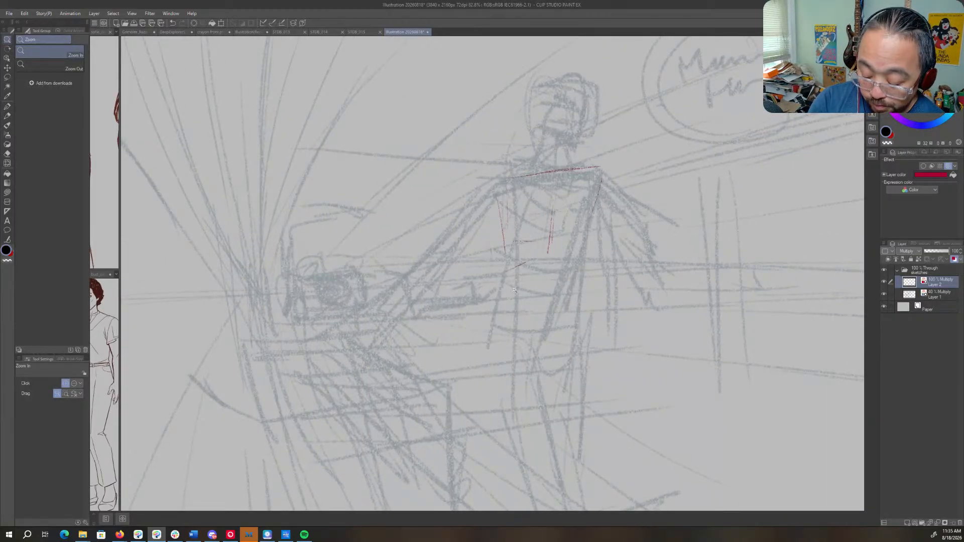
pyautogui.moveTo(507, 256)
pyautogui.mouseDown()
pyautogui.moveTo(508, 322)
pyautogui.moveTo(544, 322)
pyautogui.moveTo(556, 306)
pyautogui.mouseUp()
pyautogui.moveTo(517, 242); pyautogui.dragTo(593, 228)
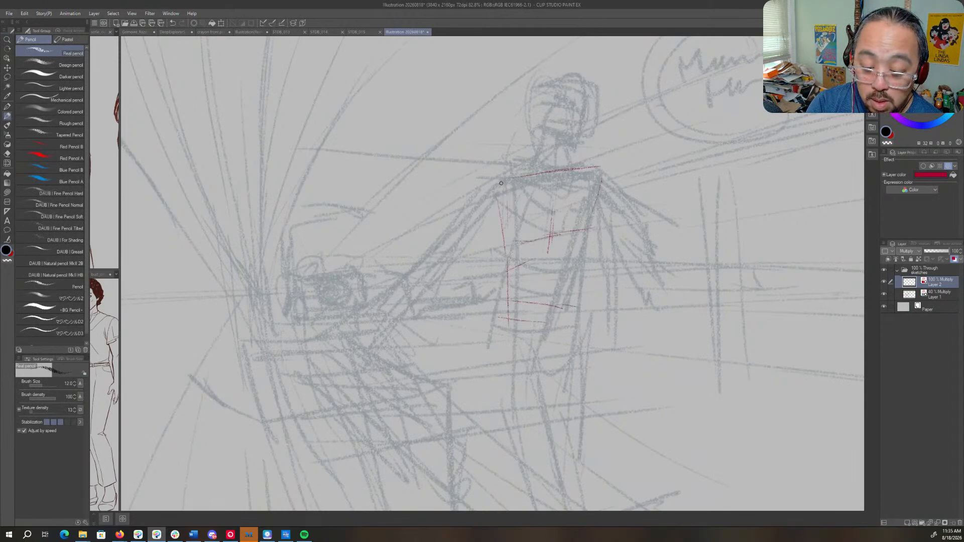
# - Lightly sketch the reaching arm and the box edge below the hand, and mark the focal point with a cross
pyautogui.moveTo(499, 179); pyautogui.dragTo(376, 319)
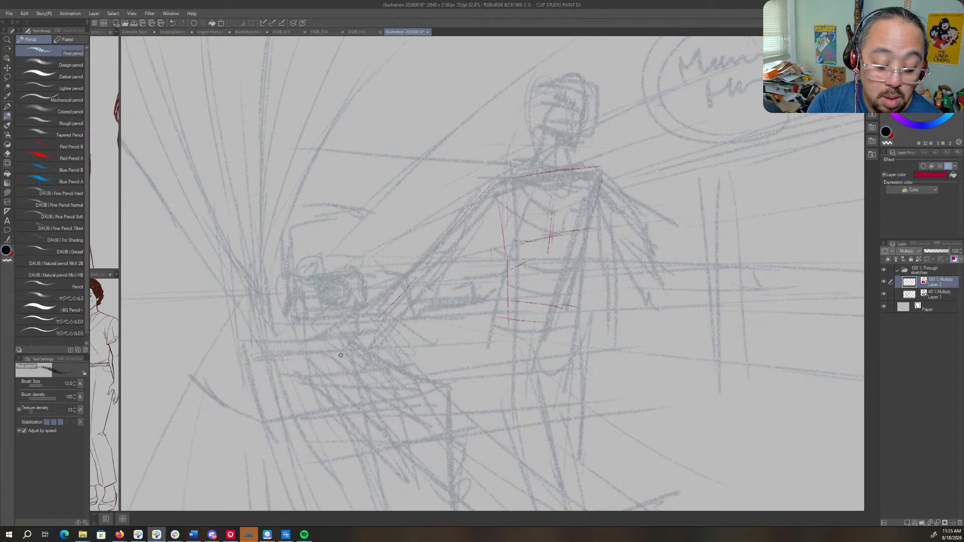
pyautogui.moveTo(339, 356)
pyautogui.mouseDown()
pyautogui.moveTo(300, 357)
pyautogui.moveTo(331, 414)
pyautogui.mouseUp()
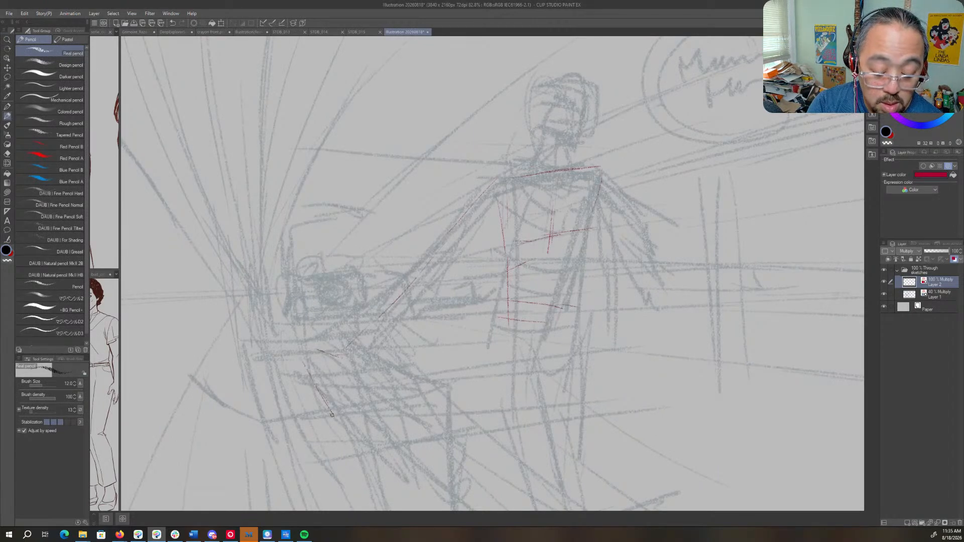
pyautogui.moveTo(307, 372); pyautogui.dragTo(335, 427)
pyautogui.moveTo(253, 285)
pyautogui.mouseDown()
pyautogui.moveTo(255, 308)
pyautogui.moveTo(264, 292)
pyautogui.mouseUp()
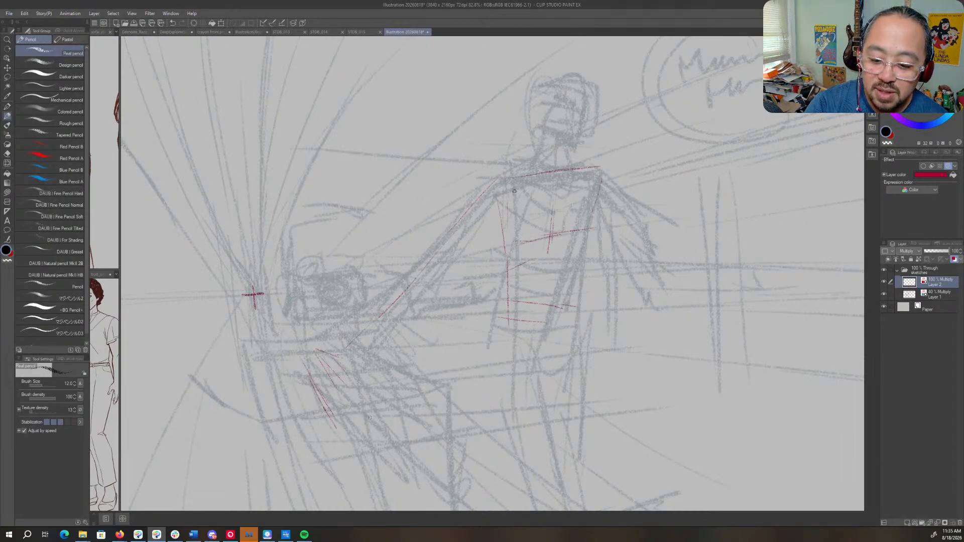
# - Strengthen the ribcage sides, the waist and hip cross lines, and the shoulder line
pyautogui.moveTo(518, 186); pyautogui.dragTo(520, 235)
pyautogui.moveTo(512, 189)
pyautogui.mouseDown()
pyautogui.moveTo(521, 239)
pyautogui.moveTo(590, 219)
pyautogui.mouseUp()
pyautogui.moveTo(600, 178); pyautogui.dragTo(591, 226)
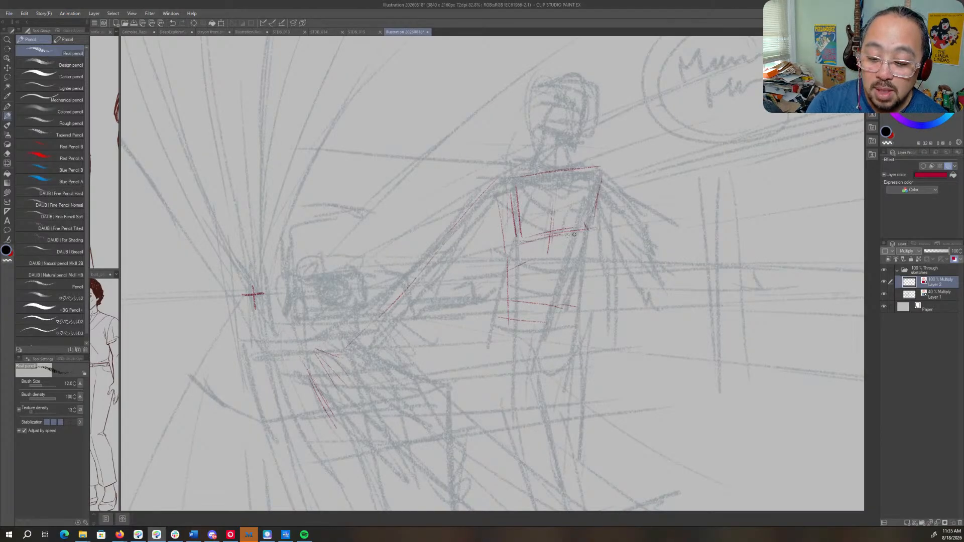
pyautogui.moveTo(506, 256); pyautogui.dragTo(577, 249)
pyautogui.moveTo(515, 257)
pyautogui.mouseDown()
pyautogui.moveTo(577, 252)
pyautogui.moveTo(570, 304)
pyautogui.mouseUp()
pyautogui.moveTo(497, 303); pyautogui.dragTo(560, 312)
pyautogui.moveTo(508, 257); pyautogui.dragTo(571, 250)
pyautogui.moveTo(506, 177)
pyautogui.mouseDown()
pyautogui.moveTo(582, 161)
pyautogui.moveTo(569, 165)
pyautogui.mouseUp()
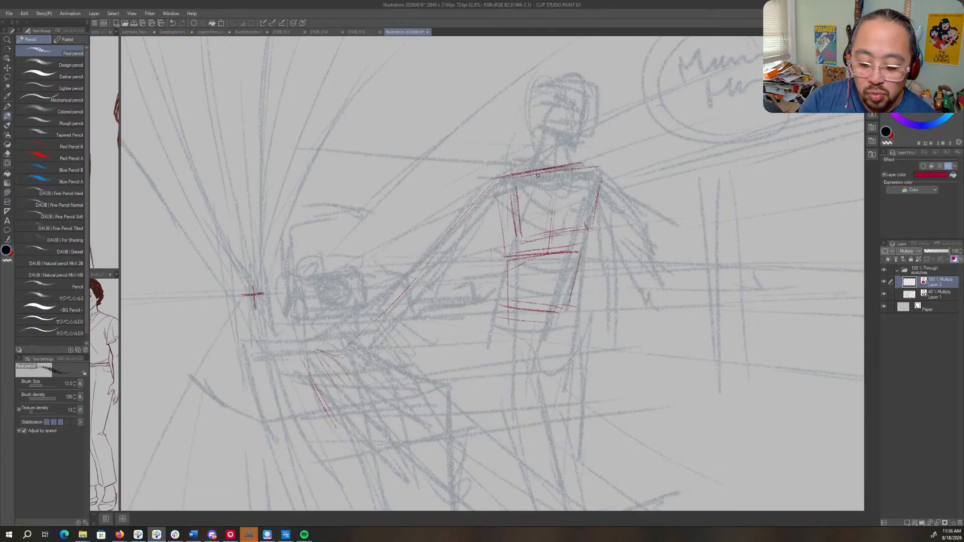
# - Sketch the pelvis with flared hip lines and reinforce the side of the waist
pyautogui.moveTo(502, 306)
pyautogui.mouseDown()
pyautogui.moveTo(480, 366)
pyautogui.moveTo(536, 354)
pyautogui.mouseUp()
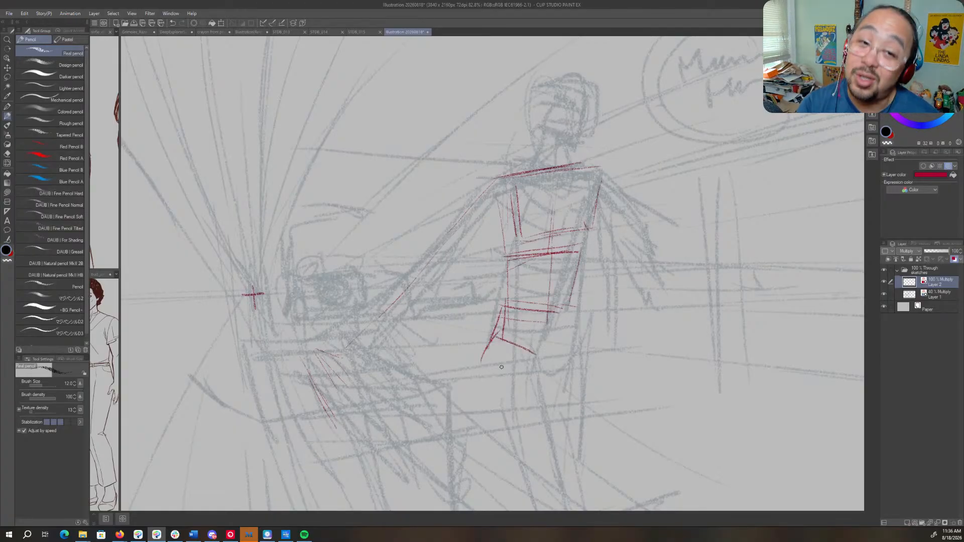
pyautogui.moveTo(552, 270); pyautogui.dragTo(540, 318)
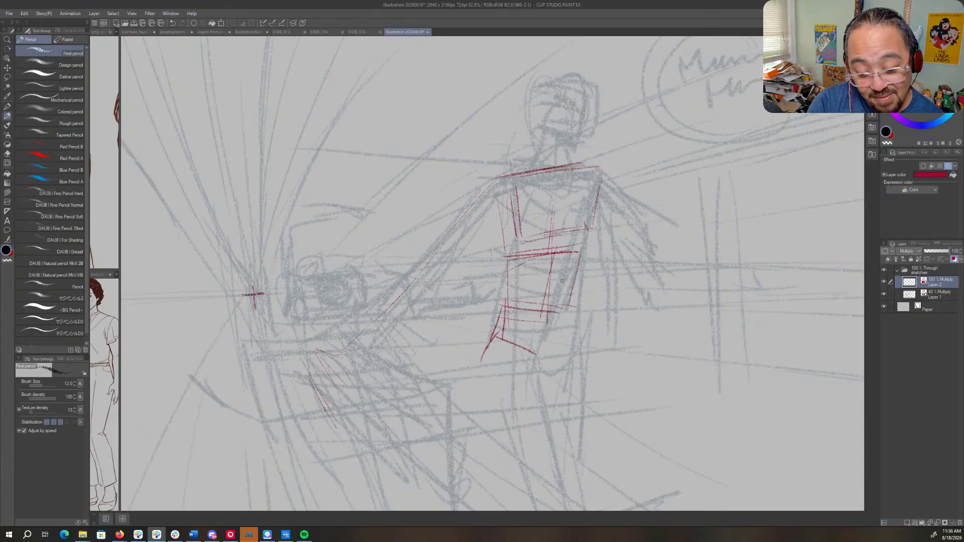
pyautogui.moveTo(585, 249)
pyautogui.mouseDown()
pyautogui.moveTo(564, 318)
pyautogui.moveTo(579, 349)
pyautogui.moveTo(565, 369)
pyautogui.mouseUp()
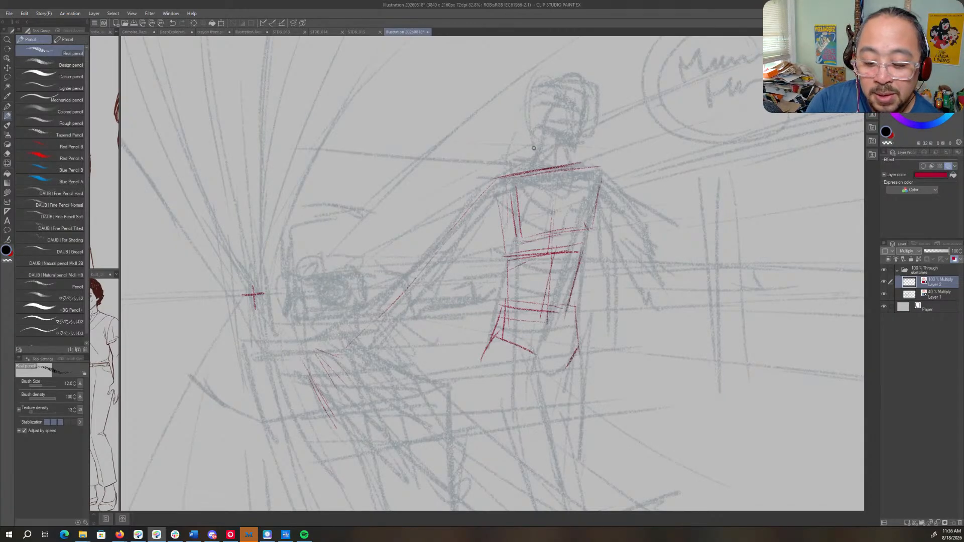
# - Define both contours of the reaching arm from the shoulder down to the wrist
pyautogui.moveTo(501, 177); pyautogui.dragTo(425, 267)
pyautogui.moveTo(454, 227)
pyautogui.mouseDown()
pyautogui.moveTo(430, 264)
pyautogui.moveTo(464, 246)
pyautogui.moveTo(507, 190)
pyautogui.mouseUp()
pyautogui.moveTo(392, 304)
pyautogui.mouseDown()
pyautogui.moveTo(331, 357)
pyautogui.moveTo(354, 346)
pyautogui.moveTo(313, 360)
pyautogui.moveTo(366, 362)
pyautogui.moveTo(381, 329)
pyautogui.moveTo(460, 248)
pyautogui.mouseUp()
pyautogui.moveTo(434, 249); pyautogui.dragTo(421, 262)
# - Sketch the opposite arm bent at the elbow with the hand raised toward the chest
pyautogui.moveTo(593, 211); pyautogui.dragTo(478, 217)
pyautogui.moveTo(485, 174); pyautogui.dragTo(552, 248)
pyautogui.moveTo(489, 205)
pyautogui.mouseDown()
pyautogui.moveTo(569, 256)
pyautogui.moveTo(532, 187)
pyautogui.moveTo(518, 246)
pyautogui.mouseUp()
pyautogui.moveTo(545, 234)
pyautogui.mouseDown()
pyautogui.moveTo(528, 195)
pyautogui.moveTo(517, 218)
pyautogui.moveTo(550, 220)
pyautogui.moveTo(530, 212)
pyautogui.moveTo(585, 253)
pyautogui.moveTo(540, 254)
pyautogui.mouseUp()
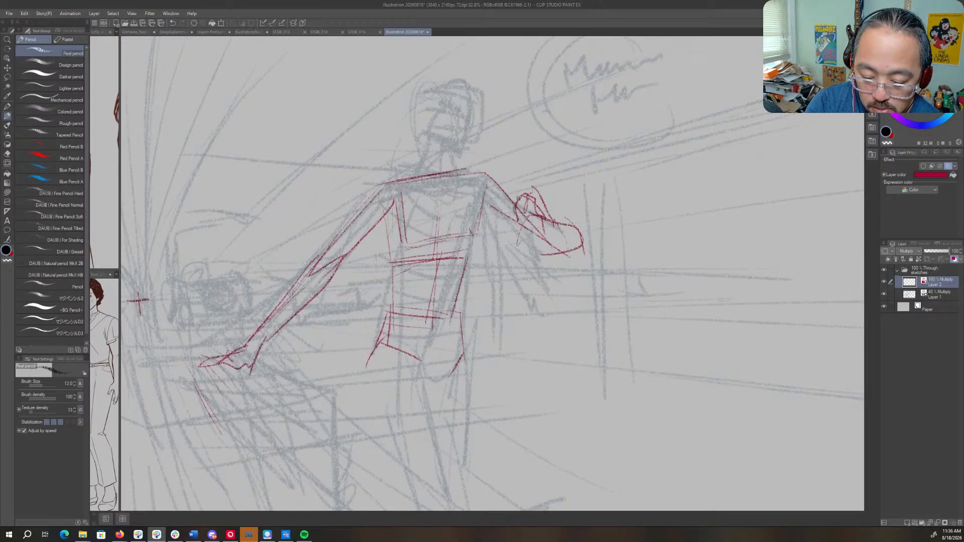
pyautogui.moveTo(519, 198)
pyautogui.mouseDown()
pyautogui.moveTo(514, 228)
pyautogui.moveTo(534, 199)
pyautogui.moveTo(552, 224)
pyautogui.mouseUp()
# - Add the ribcage arch and darken the torso contours down to the hip and upper thigh
pyautogui.moveTo(487, 183); pyautogui.dragTo(446, 284)
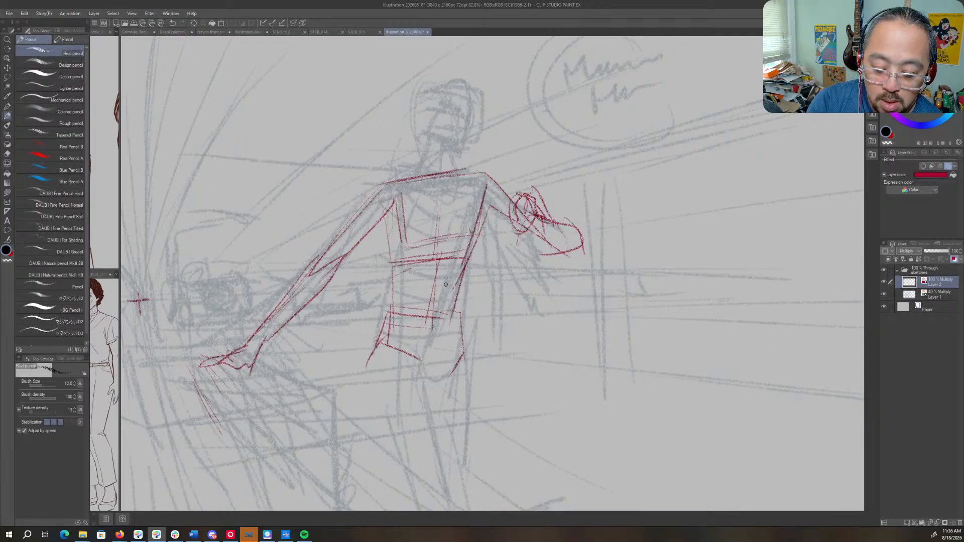
pyautogui.moveTo(391, 204)
pyautogui.mouseDown()
pyautogui.moveTo(392, 284)
pyautogui.moveTo(459, 235)
pyautogui.moveTo(463, 275)
pyautogui.mouseUp()
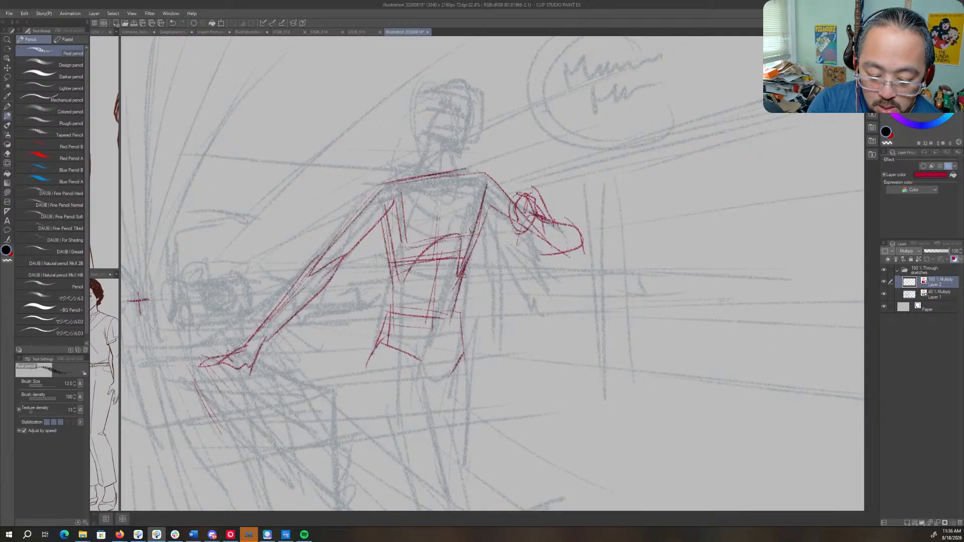
pyautogui.moveTo(483, 219); pyautogui.dragTo(453, 323)
pyautogui.moveTo(462, 290); pyautogui.dragTo(445, 401)
# - Sketch the neck and head outline, and rough in the brow, eyes and mouth
pyautogui.moveTo(454, 342)
pyautogui.mouseDown()
pyautogui.moveTo(429, 416)
pyautogui.moveTo(463, 310)
pyautogui.moveTo(464, 452)
pyautogui.mouseUp()
pyautogui.moveTo(461, 288)
pyautogui.mouseDown()
pyautogui.moveTo(464, 267)
pyautogui.moveTo(496, 261)
pyautogui.moveTo(495, 286)
pyautogui.mouseUp()
pyautogui.moveTo(471, 242)
pyautogui.mouseDown()
pyautogui.moveTo(494, 197)
pyautogui.moveTo(511, 230)
pyautogui.moveTo(507, 256)
pyautogui.moveTo(479, 267)
pyautogui.mouseUp()
pyautogui.moveTo(500, 207); pyautogui.dragTo(497, 254)
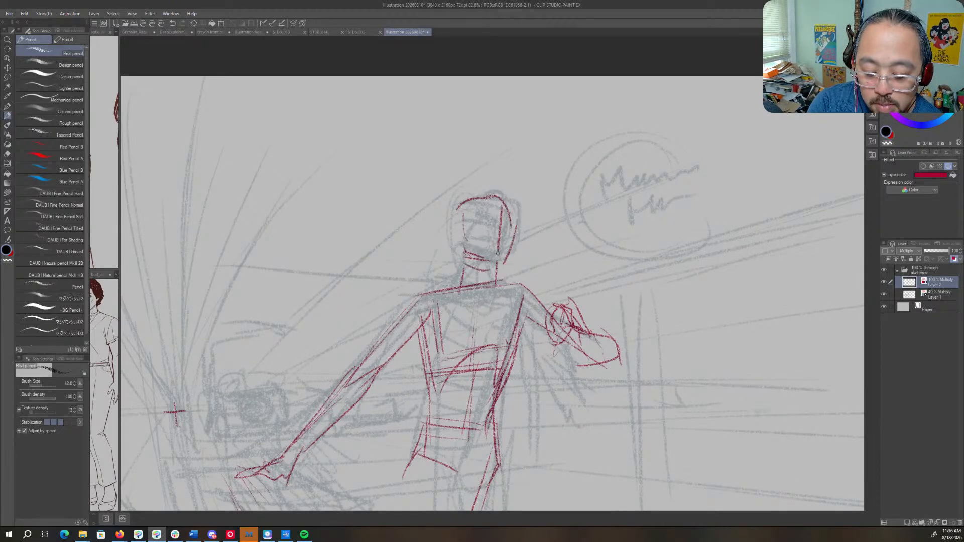
pyautogui.moveTo(474, 220)
pyautogui.mouseDown()
pyautogui.moveTo(511, 231)
pyautogui.moveTo(501, 252)
pyautogui.moveTo(509, 230)
pyautogui.mouseUp()
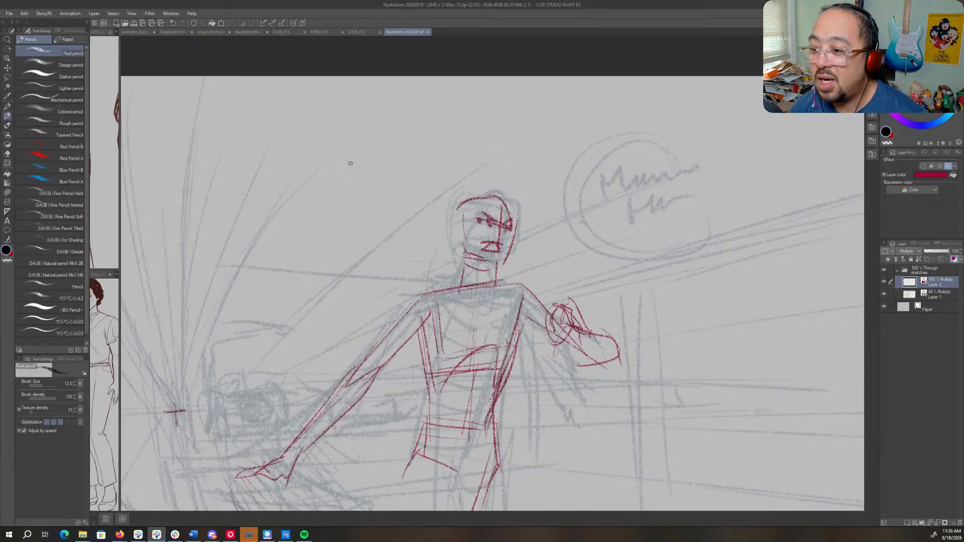
pyautogui.hotkey('alt', 'Tab')
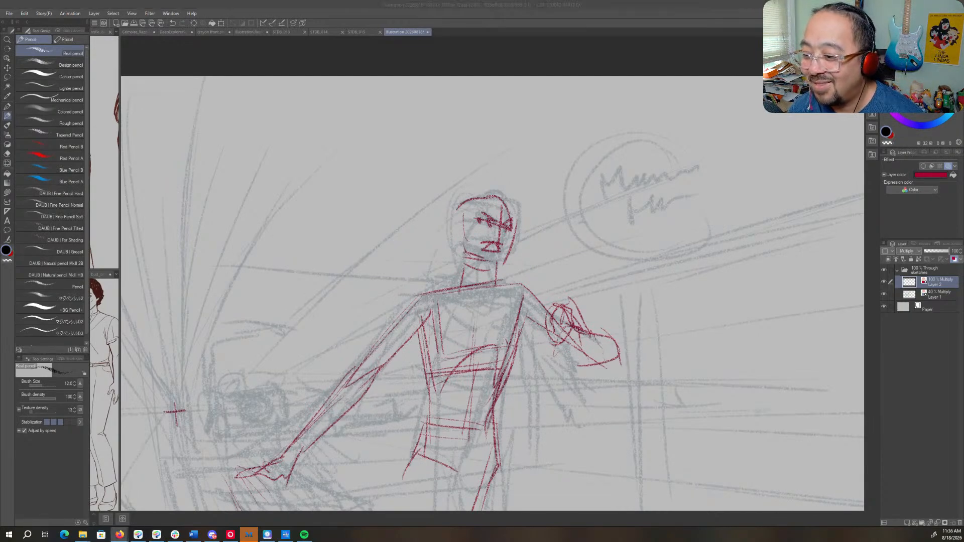
pyautogui.hotkey('alt', 'Tab')
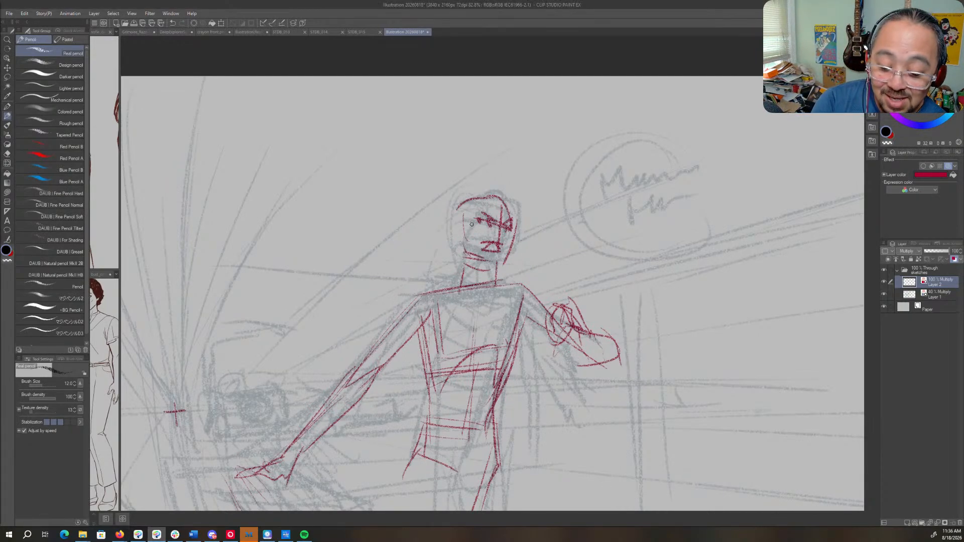
# - Define the jaw and sides of the face, and add strokes to the neck and shoulders
pyautogui.moveTo(473, 259); pyautogui.dragTo(504, 266)
pyautogui.moveTo(466, 212); pyautogui.dragTo(464, 258)
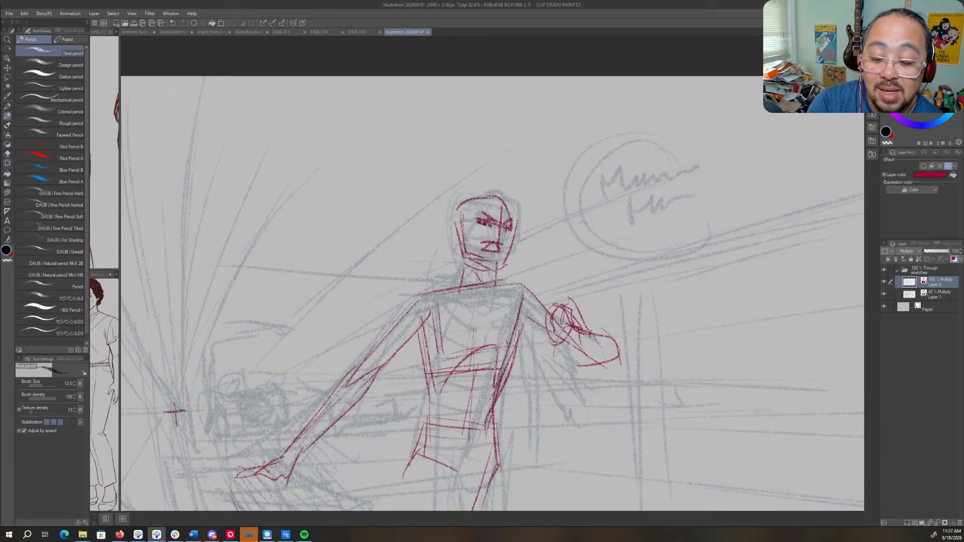
pyautogui.moveTo(512, 230); pyautogui.dragTo(495, 270)
pyautogui.moveTo(485, 271); pyautogui.dragTo(487, 294)
pyautogui.moveTo(412, 296)
pyautogui.mouseDown()
pyautogui.moveTo(527, 274)
pyautogui.moveTo(552, 324)
pyautogui.mouseUp()
pyautogui.moveTo(522, 291)
pyautogui.mouseDown()
pyautogui.moveTo(557, 334)
pyautogui.moveTo(613, 365)
pyautogui.mouseUp()
# - Sketch the long contours of the near leg and the thigh of the leg crossing behind it
pyautogui.moveTo(534, 380); pyautogui.dragTo(571, 203)
pyautogui.moveTo(567, 350)
pyautogui.mouseDown()
pyautogui.moveTo(544, 264)
pyautogui.moveTo(540, 279)
pyautogui.mouseUp()
pyautogui.moveTo(434, 211); pyautogui.dragTo(525, 459)
pyautogui.moveTo(492, 202); pyautogui.dragTo(530, 357)
pyautogui.moveTo(522, 305); pyautogui.dragTo(546, 446)
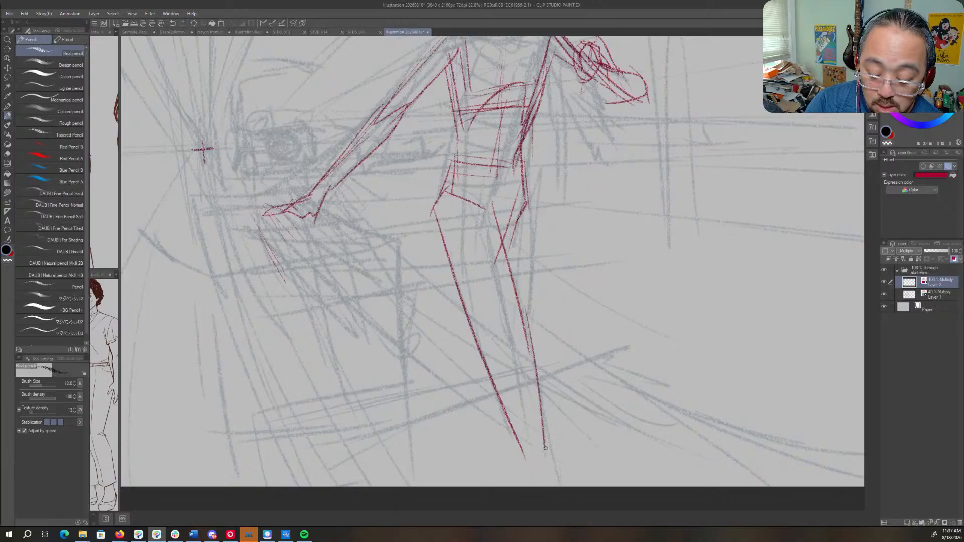
pyautogui.moveTo(526, 171); pyautogui.dragTo(522, 251)
pyautogui.moveTo(527, 206); pyautogui.dragTo(472, 354)
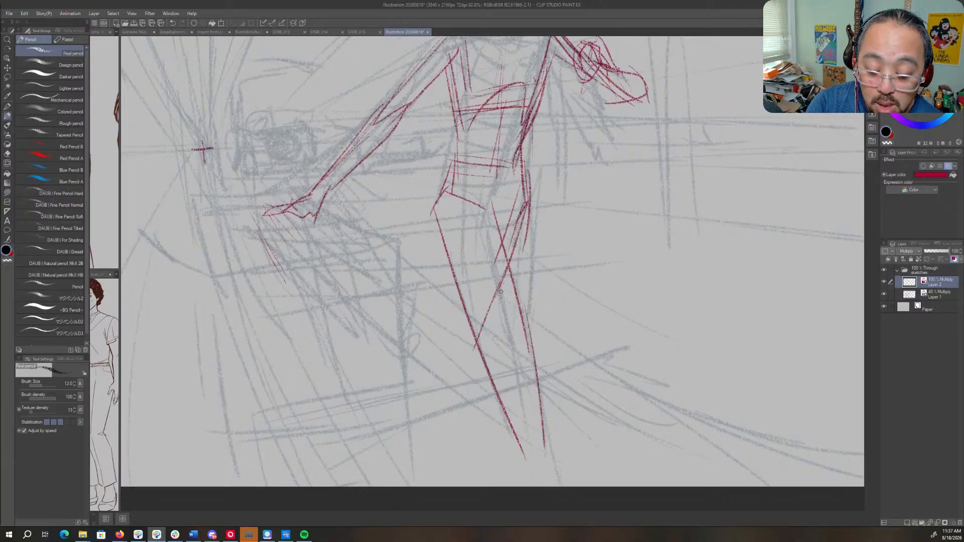
# - Add the rear lower leg and mark the near leg's knee and ankle with short cross strokes
pyautogui.moveTo(498, 289); pyautogui.dragTo(482, 357)
pyautogui.moveTo(455, 317); pyautogui.dragTo(464, 402)
pyautogui.moveTo(507, 450); pyautogui.dragTo(544, 447)
pyautogui.moveTo(514, 476); pyautogui.dragTo(560, 465)
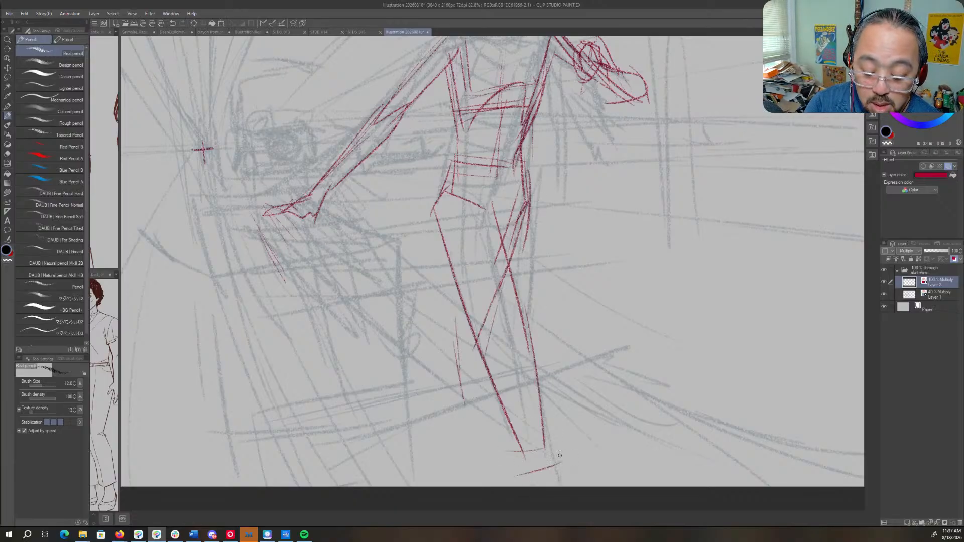
pyautogui.moveTo(498, 362); pyautogui.dragTo(536, 350)
pyautogui.moveTo(493, 345); pyautogui.dragTo(523, 339)
pyautogui.moveTo(506, 287); pyautogui.dragTo(507, 301)
# - Draw the fingers of the reaching hand, then define the chest centre line, collar and rounded shoulder
pyautogui.moveTo(341, 187)
pyautogui.mouseDown()
pyautogui.moveTo(423, 333)
pyautogui.moveTo(362, 379)
pyautogui.moveTo(381, 246)
pyautogui.mouseUp()
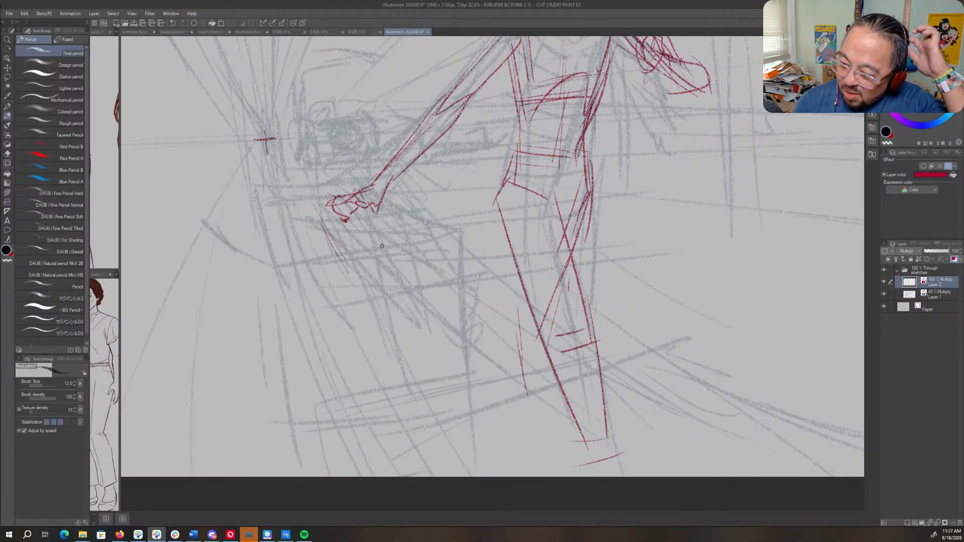
pyautogui.moveTo(571, 60)
pyautogui.mouseDown()
pyautogui.moveTo(521, 206)
pyautogui.moveTo(530, 252)
pyautogui.mouseUp()
pyautogui.moveTo(531, 186); pyautogui.dragTo(525, 252)
pyautogui.moveTo(480, 183)
pyautogui.mouseDown()
pyautogui.moveTo(527, 196)
pyautogui.moveTo(571, 177)
pyautogui.mouseUp()
pyautogui.moveTo(454, 195)
pyautogui.mouseDown()
pyautogui.moveTo(509, 174)
pyautogui.moveTo(576, 181)
pyautogui.moveTo(450, 216)
pyautogui.moveTo(392, 280)
pyautogui.moveTo(473, 231)
pyautogui.moveTo(494, 182)
pyautogui.mouseUp()
pyautogui.moveTo(568, 173)
pyautogui.mouseDown()
pyautogui.moveTo(557, 217)
pyautogui.moveTo(648, 249)
pyautogui.mouseUp()
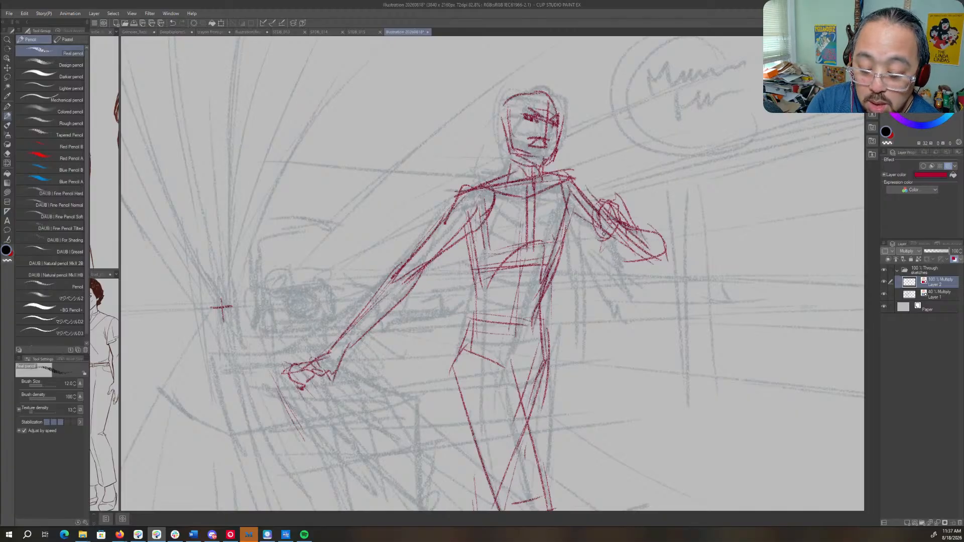
# - Reinforce the bent arm's underside and the torso's side from the shoulder down to the waist
pyautogui.moveTo(572, 226); pyautogui.dragTo(629, 256)
pyautogui.moveTo(578, 169); pyautogui.dragTo(572, 228)
pyautogui.moveTo(575, 229)
pyautogui.mouseDown()
pyautogui.moveTo(547, 293)
pyautogui.moveTo(543, 353)
pyautogui.mouseUp()
pyautogui.moveTo(547, 310); pyautogui.dragTo(513, 337)
pyautogui.moveTo(506, 335); pyautogui.dragTo(529, 292)
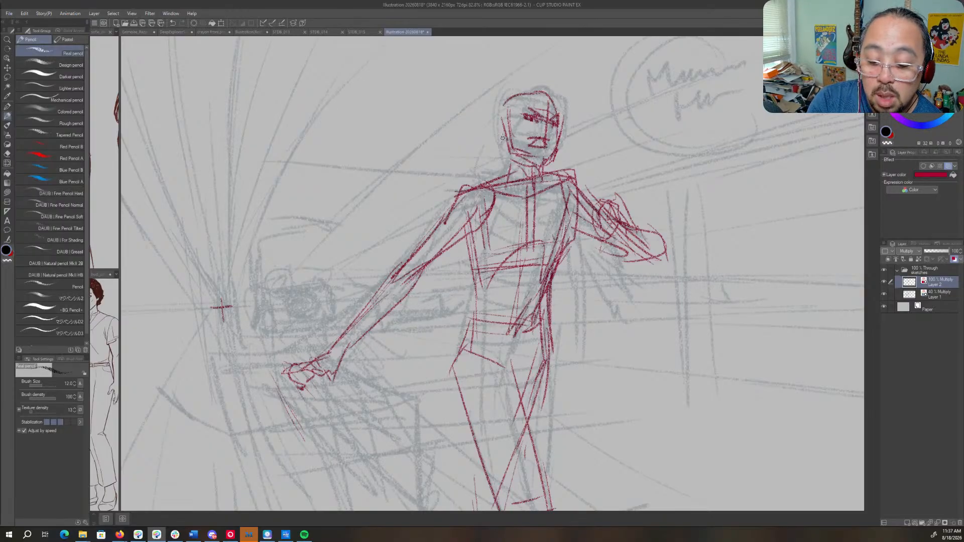
# - Sketch a rounded shape behind the neck and darken the side of the waist
pyautogui.moveTo(502, 137); pyautogui.dragTo(468, 180)
pyautogui.moveTo(505, 154); pyautogui.dragTo(481, 186)
pyautogui.moveTo(478, 190); pyautogui.dragTo(468, 204)
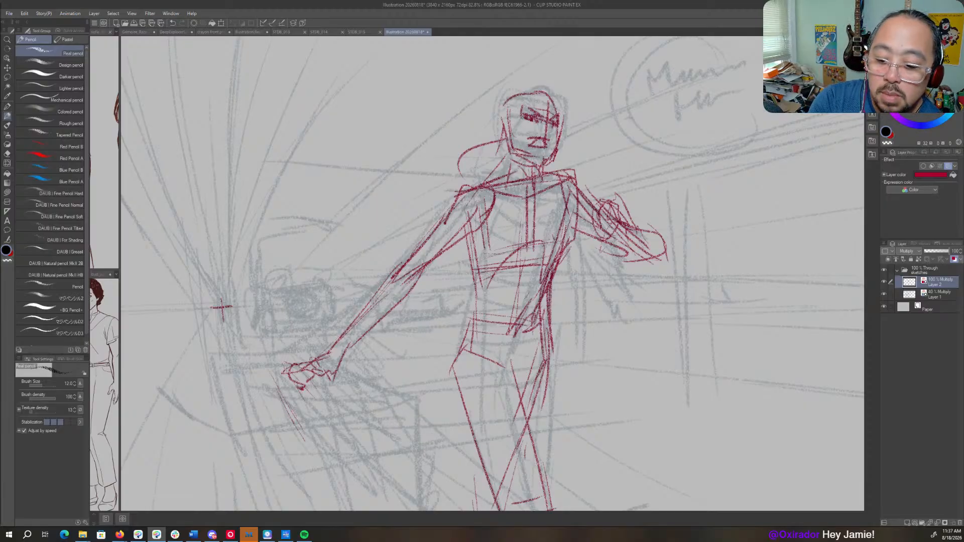
pyautogui.moveTo(563, 247); pyautogui.dragTo(550, 318)
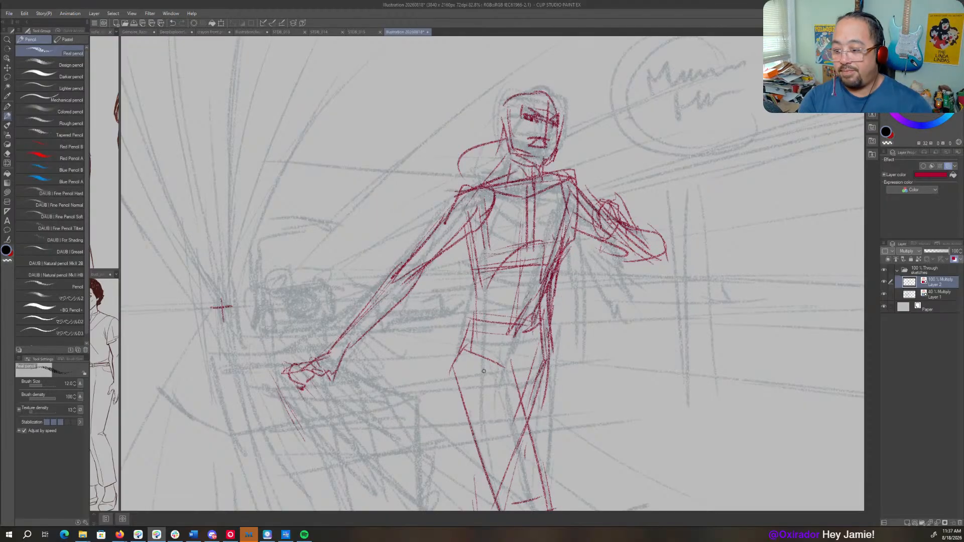
# - Outline the large curved form beneath the reaching hand, sweeping to the feet, with a small raised shape on top
pyautogui.moveTo(302, 372)
pyautogui.mouseDown()
pyautogui.moveTo(539, 266)
pyautogui.moveTo(507, 249)
pyautogui.moveTo(491, 289)
pyautogui.moveTo(499, 307)
pyautogui.mouseUp()
pyautogui.moveTo(508, 300); pyautogui.dragTo(592, 456)
pyautogui.moveTo(559, 413)
pyautogui.mouseDown()
pyautogui.moveTo(659, 461)
pyautogui.moveTo(631, 452)
pyautogui.moveTo(729, 469)
pyautogui.mouseUp()
pyautogui.moveTo(566, 290); pyautogui.dragTo(625, 361)
pyautogui.moveTo(567, 291)
pyautogui.mouseDown()
pyautogui.moveTo(712, 421)
pyautogui.moveTo(784, 460)
pyautogui.moveTo(690, 472)
pyautogui.mouseUp()
pyautogui.moveTo(533, 245)
pyautogui.mouseDown()
pyautogui.moveTo(506, 234)
pyautogui.moveTo(494, 246)
pyautogui.moveTo(520, 240)
pyautogui.moveTo(536, 291)
pyautogui.moveTo(567, 292)
pyautogui.moveTo(552, 285)
pyautogui.mouseUp()
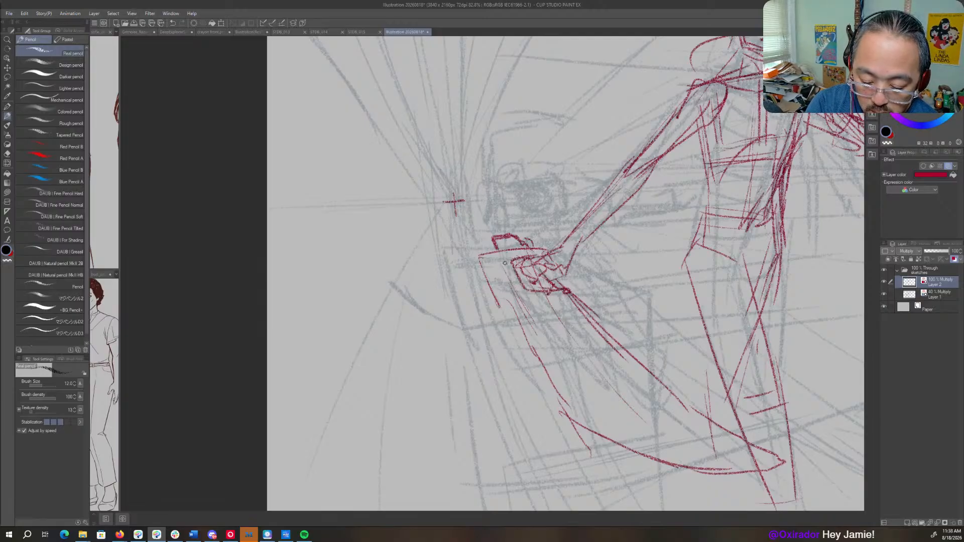
pyautogui.moveTo(479, 256)
pyautogui.mouseDown()
pyautogui.moveTo(494, 309)
pyautogui.moveTo(522, 322)
pyautogui.moveTo(567, 418)
pyautogui.moveTo(725, 493)
pyautogui.moveTo(705, 498)
pyautogui.mouseUp()
# - Reinforce the reaching arm's outline and the outer edge of the curved form beneath the hand
pyautogui.moveTo(604, 204)
pyautogui.mouseDown()
pyautogui.moveTo(639, 155)
pyautogui.moveTo(653, 161)
pyautogui.mouseUp()
pyautogui.moveTo(661, 159); pyautogui.dragTo(629, 195)
pyautogui.moveTo(723, 115)
pyautogui.mouseDown()
pyautogui.moveTo(589, 225)
pyautogui.moveTo(576, 312)
pyautogui.moveTo(545, 374)
pyautogui.mouseUp()
pyautogui.moveTo(512, 337); pyautogui.dragTo(655, 267)
# - Draw a small double-bordered rectangular screen above the reaching hand, with two round faces inside it
pyautogui.moveTo(561, 221)
pyautogui.mouseDown()
pyautogui.moveTo(508, 223)
pyautogui.moveTo(572, 247)
pyautogui.mouseUp()
pyautogui.moveTo(514, 254); pyautogui.dragTo(568, 251)
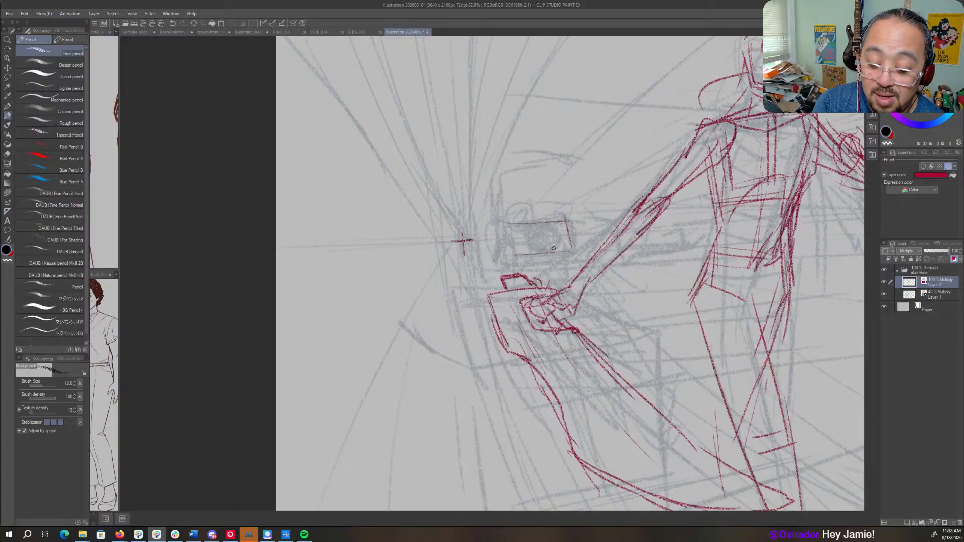
pyautogui.moveTo(508, 220)
pyautogui.mouseDown()
pyautogui.moveTo(512, 258)
pyautogui.moveTo(558, 214)
pyautogui.mouseUp()
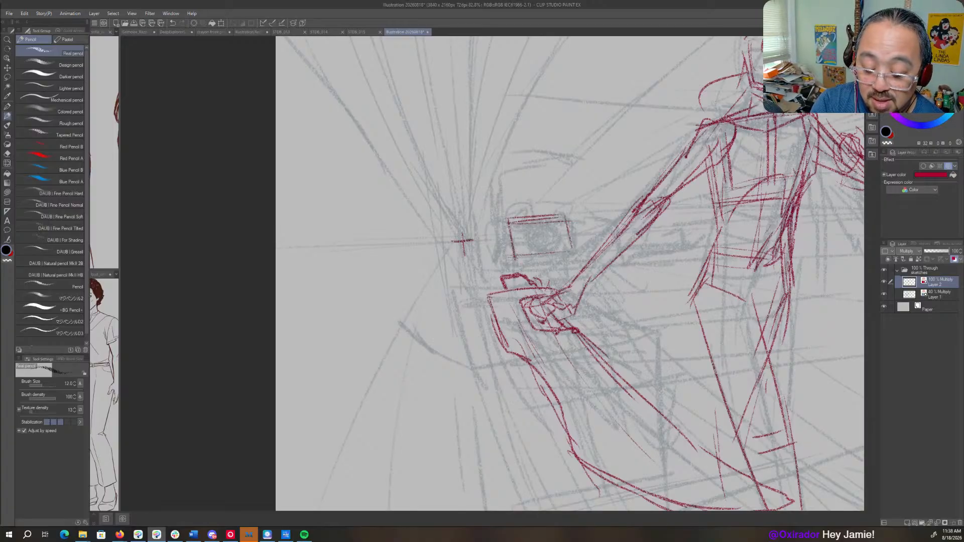
pyautogui.moveTo(574, 250); pyautogui.dragTo(516, 257)
pyautogui.moveTo(505, 225)
pyautogui.mouseDown()
pyautogui.moveTo(510, 258)
pyautogui.moveTo(578, 254)
pyautogui.moveTo(551, 249)
pyautogui.mouseUp()
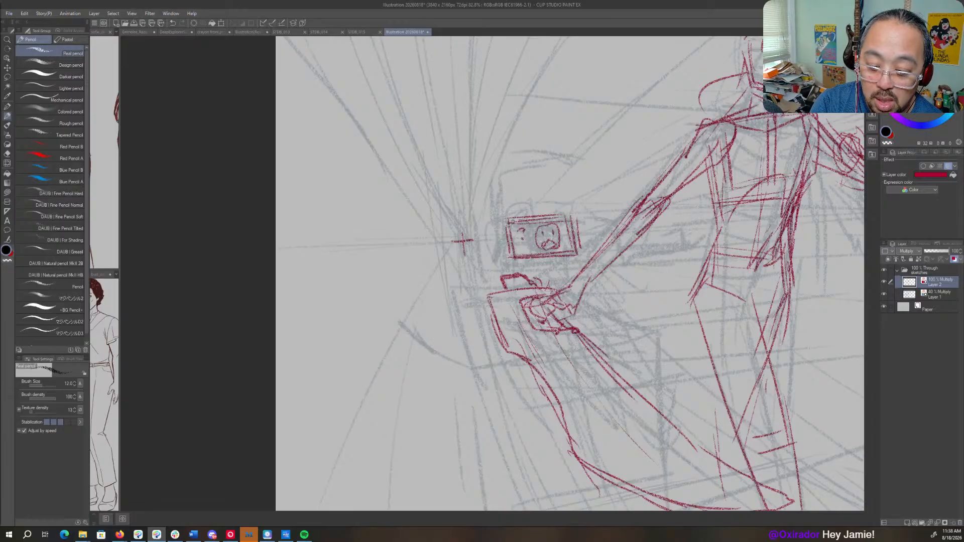
pyautogui.moveTo(521, 224)
pyautogui.mouseDown()
pyautogui.moveTo(529, 235)
pyautogui.moveTo(503, 263)
pyautogui.moveTo(511, 274)
pyautogui.mouseUp()
# - Sketch the console's contours and short horizontal edges behind the reaching forearm, between the screen and the figure's hip
pyautogui.moveTo(587, 234); pyautogui.dragTo(653, 238)
pyautogui.moveTo(579, 254)
pyautogui.mouseDown()
pyautogui.moveTo(615, 256)
pyautogui.moveTo(539, 297)
pyautogui.mouseUp()
pyautogui.moveTo(542, 290); pyautogui.dragTo(528, 341)
pyautogui.moveTo(455, 358); pyautogui.dragTo(543, 351)
pyautogui.moveTo(550, 331); pyautogui.dragTo(540, 344)
pyautogui.moveTo(427, 309); pyautogui.dragTo(440, 309)
pyautogui.moveTo(405, 319); pyautogui.dragTo(453, 317)
pyautogui.moveTo(534, 308); pyautogui.dragTo(566, 306)
pyautogui.moveTo(508, 276); pyautogui.dragTo(531, 273)
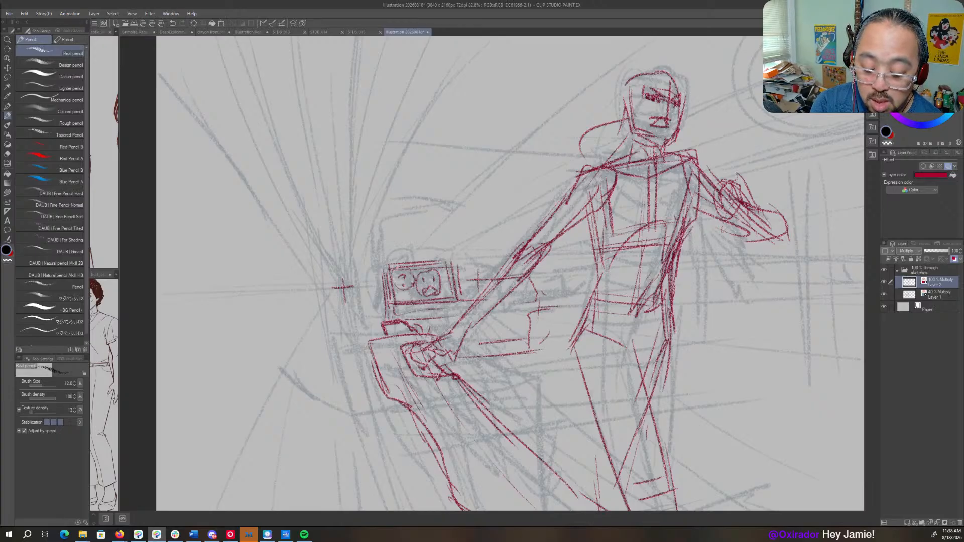
# - Extend the counter's horizontal edge from the reaching hand across the hips to well beyond the figure
pyautogui.moveTo(672, 321); pyautogui.dragTo(510, 285)
pyautogui.moveTo(329, 319); pyautogui.dragTo(536, 304)
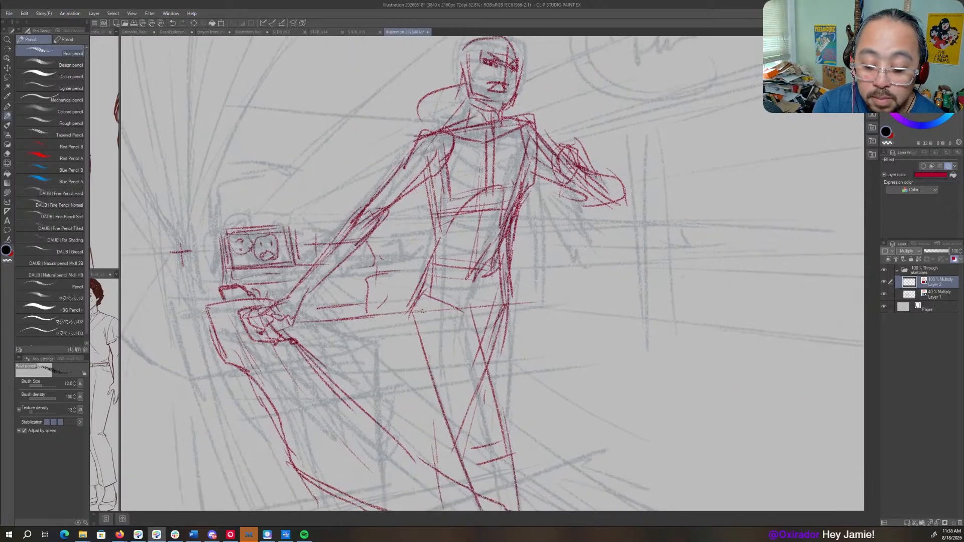
pyautogui.moveTo(467, 309); pyautogui.dragTo(628, 301)
pyautogui.moveTo(514, 295)
pyautogui.mouseDown()
pyautogui.moveTo(614, 287)
pyautogui.moveTo(692, 303)
pyautogui.mouseUp()
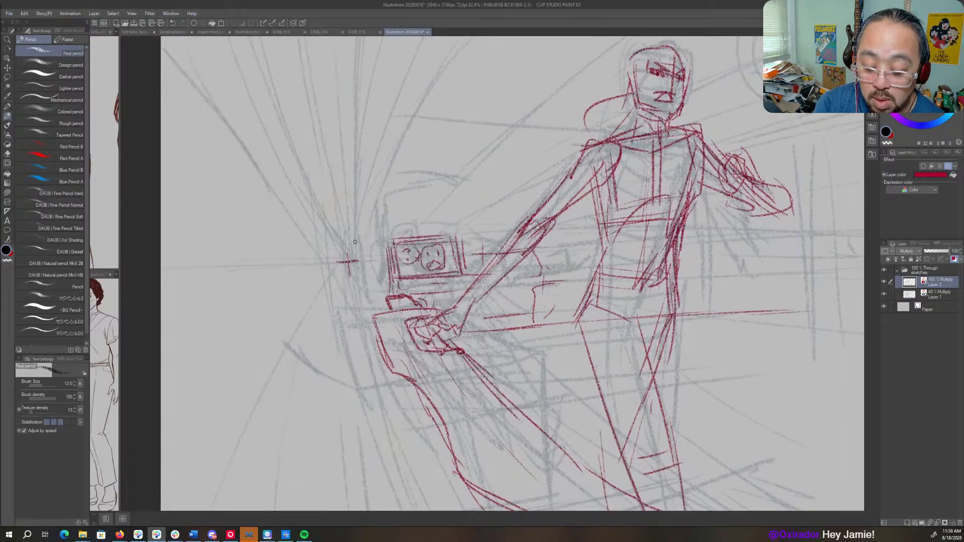
# - Draw a horizontal wall line above the screen and slanted uprights descending from the vanishing-point cross
pyautogui.moveTo(356, 242); pyautogui.dragTo(597, 231)
pyautogui.moveTo(418, 233); pyautogui.dragTo(605, 226)
pyautogui.moveTo(734, 223); pyautogui.dragTo(755, 223)
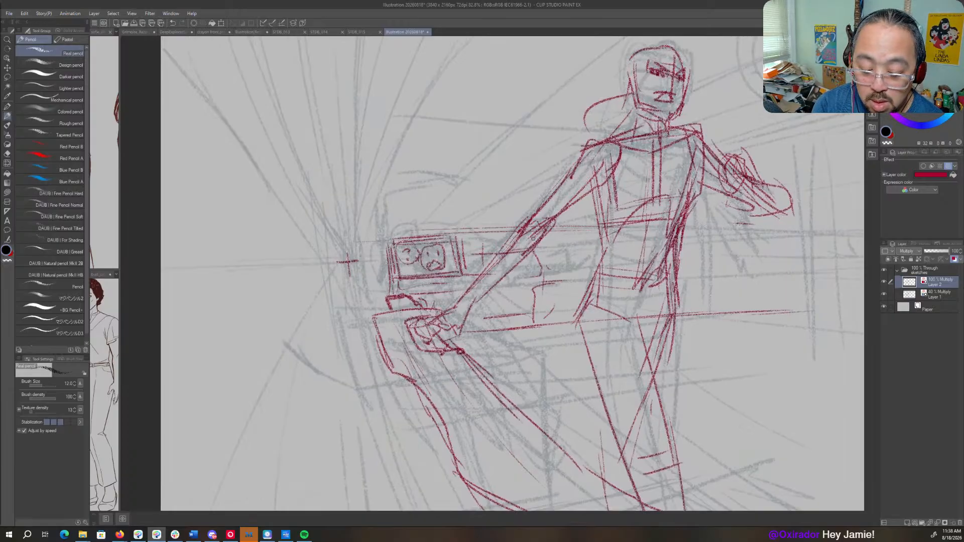
pyautogui.moveTo(359, 240)
pyautogui.mouseDown()
pyautogui.moveTo(372, 239)
pyautogui.moveTo(370, 314)
pyautogui.mouseUp()
pyautogui.moveTo(349, 261); pyautogui.dragTo(357, 316)
pyautogui.moveTo(452, 301); pyautogui.dragTo(329, 322)
# - Lower Layer 1's opacity to 21% and change Layer 2's layer colour to teal
pyautogui.click(934, 295)
pyautogui.click(929, 251)
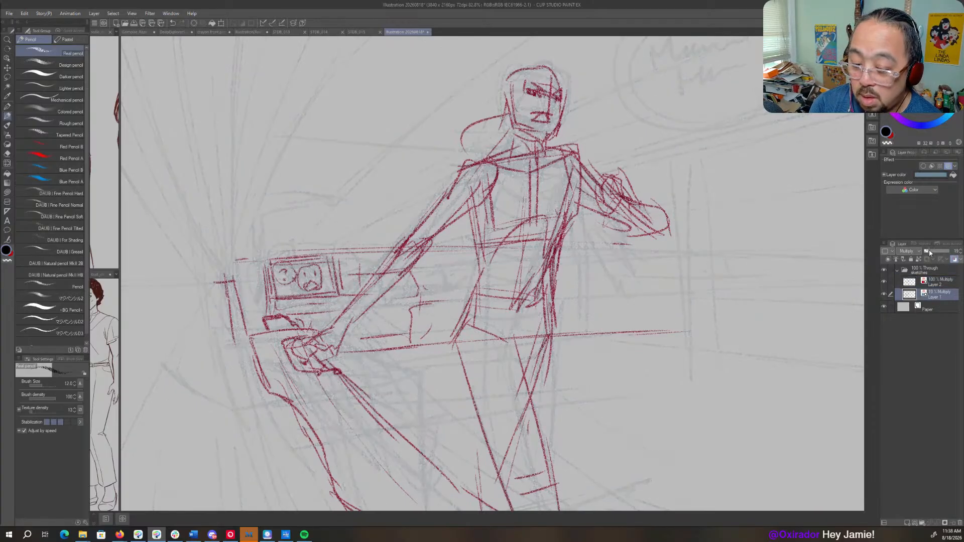
pyautogui.click(946, 281)
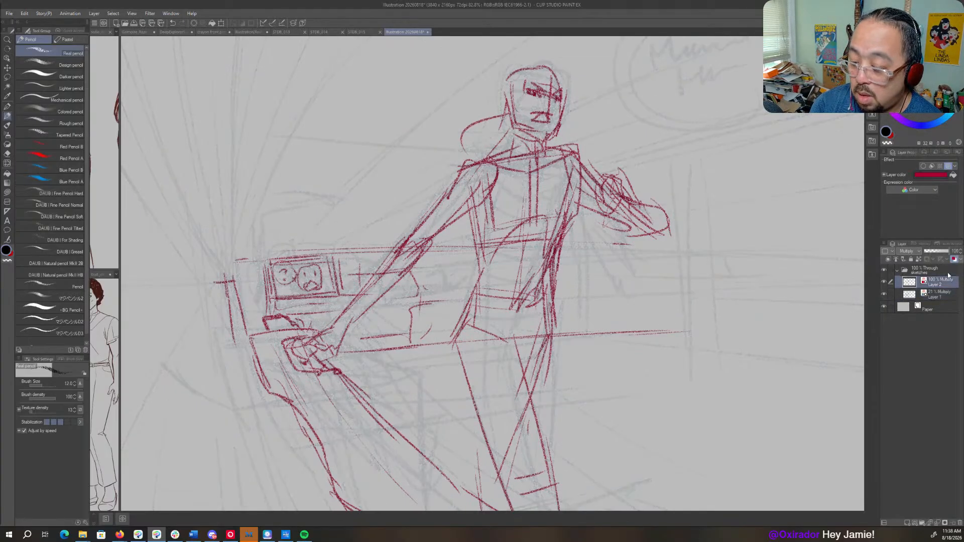
pyautogui.click(930, 174)
pyautogui.click(830, 182)
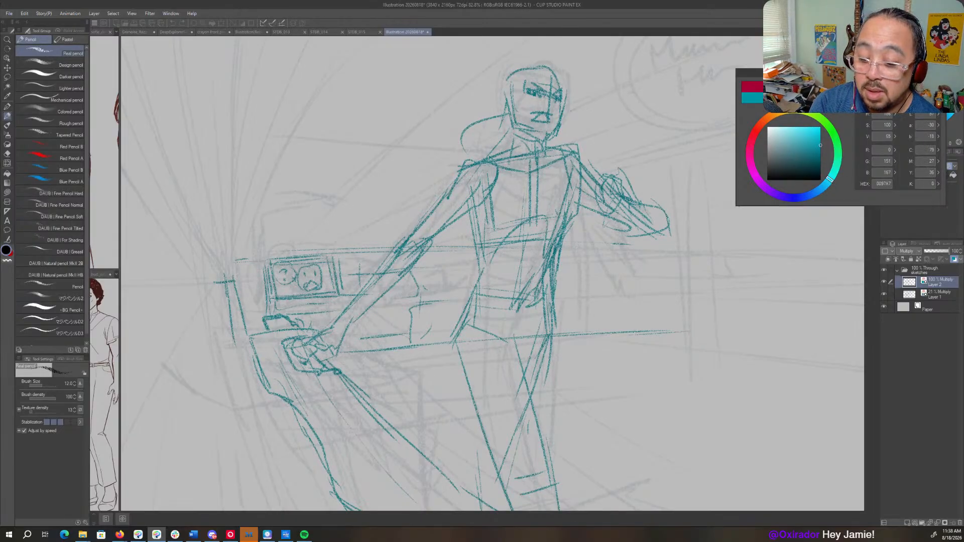
pyautogui.click(919, 86)
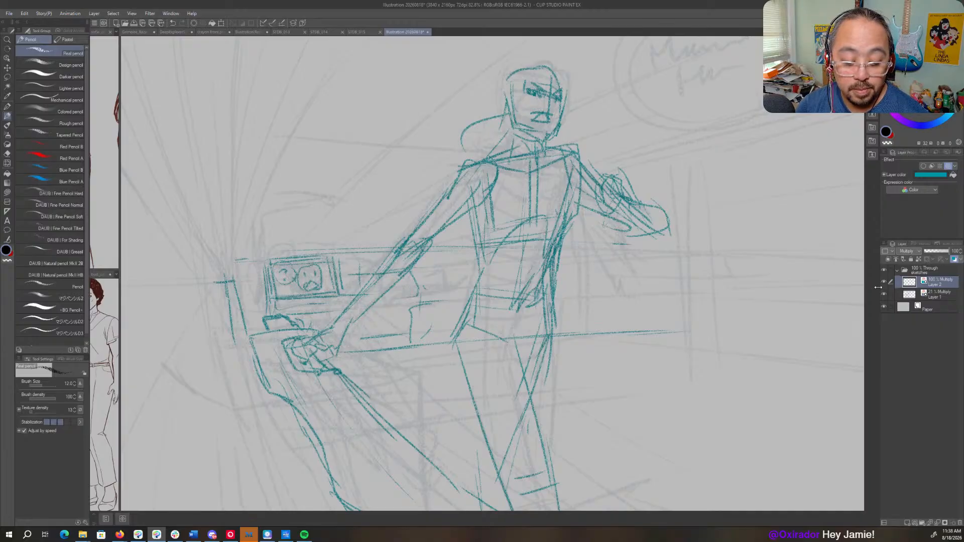
# - Extend the vertical edge through the vanishing-point cross and draw a horizontal wall line behind the reaching arm's shoulder
pyautogui.moveTo(221, 276)
pyautogui.mouseDown()
pyautogui.moveTo(416, 272)
pyautogui.moveTo(426, 280)
pyautogui.moveTo(410, 200)
pyautogui.mouseUp()
pyautogui.moveTo(418, 285); pyautogui.dragTo(424, 352)
pyautogui.moveTo(421, 319); pyautogui.dragTo(427, 371)
pyautogui.moveTo(492, 199); pyautogui.dragTo(408, 229)
pyautogui.moveTo(343, 213); pyautogui.dragTo(526, 211)
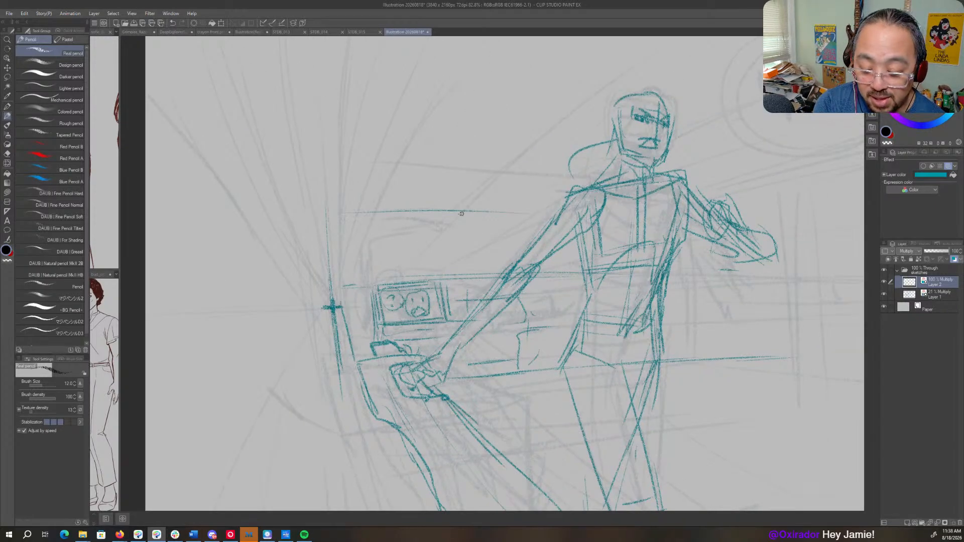
# - Draw vertical wall edges on both sides of the bent arm and a receding ceiling line rising from the shoulder
pyautogui.moveTo(740, 238); pyautogui.dragTo(579, 278)
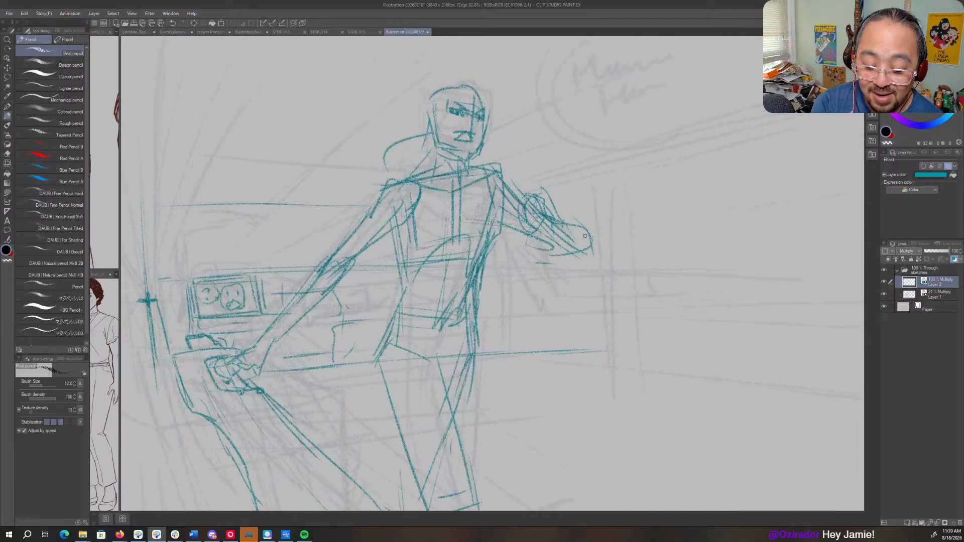
pyautogui.moveTo(603, 235)
pyautogui.mouseDown()
pyautogui.moveTo(605, 359)
pyautogui.moveTo(602, 328)
pyautogui.mouseUp()
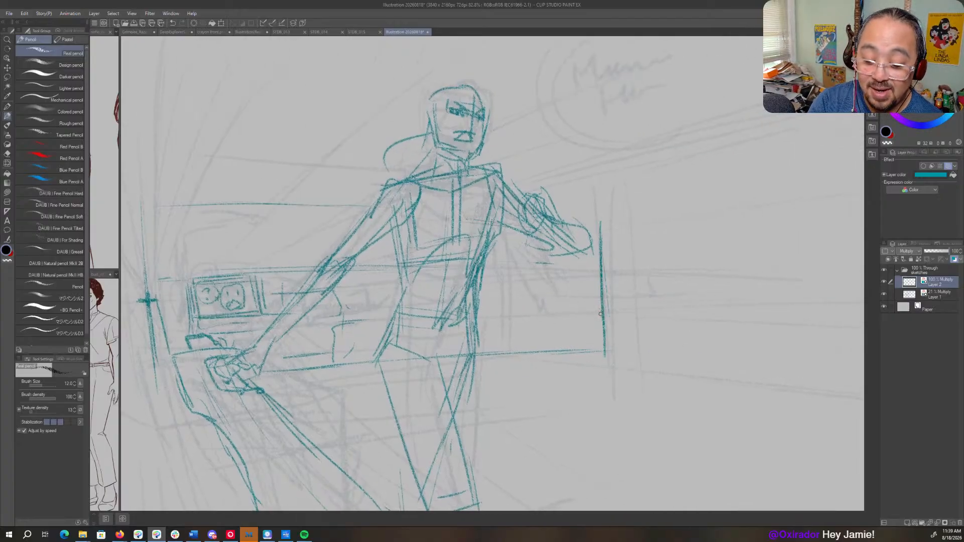
pyautogui.moveTo(518, 240)
pyautogui.mouseDown()
pyautogui.moveTo(516, 337)
pyautogui.moveTo(508, 332)
pyautogui.mouseUp()
pyautogui.moveTo(521, 162); pyautogui.dragTo(522, 193)
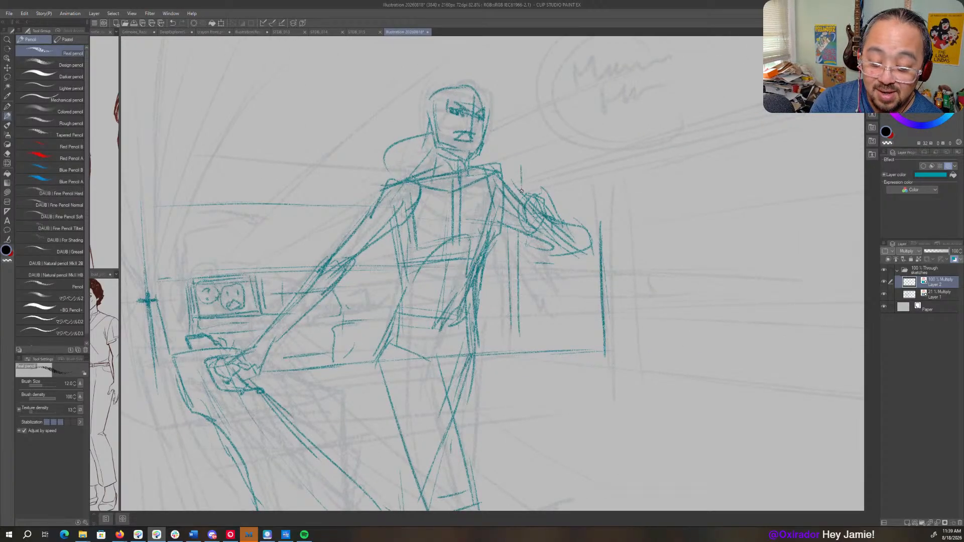
pyautogui.moveTo(646, 228); pyautogui.dragTo(513, 296)
pyautogui.moveTo(391, 248)
pyautogui.mouseDown()
pyautogui.moveTo(609, 182)
pyautogui.moveTo(503, 236)
pyautogui.moveTo(321, 276)
pyautogui.moveTo(758, 160)
pyautogui.mouseUp()
pyautogui.moveTo(289, 432); pyautogui.dragTo(570, 247)
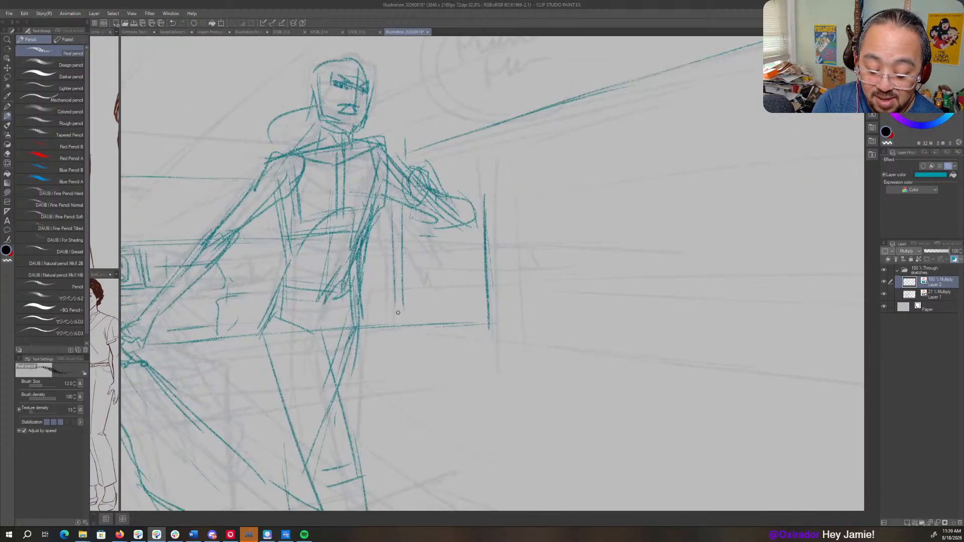
# - Reinforce the uprights around the bent arm and draw two floor lines sloping down away from the figure
pyautogui.moveTo(394, 274); pyautogui.dragTo(393, 320)
pyautogui.moveTo(398, 228); pyautogui.dragTo(392, 315)
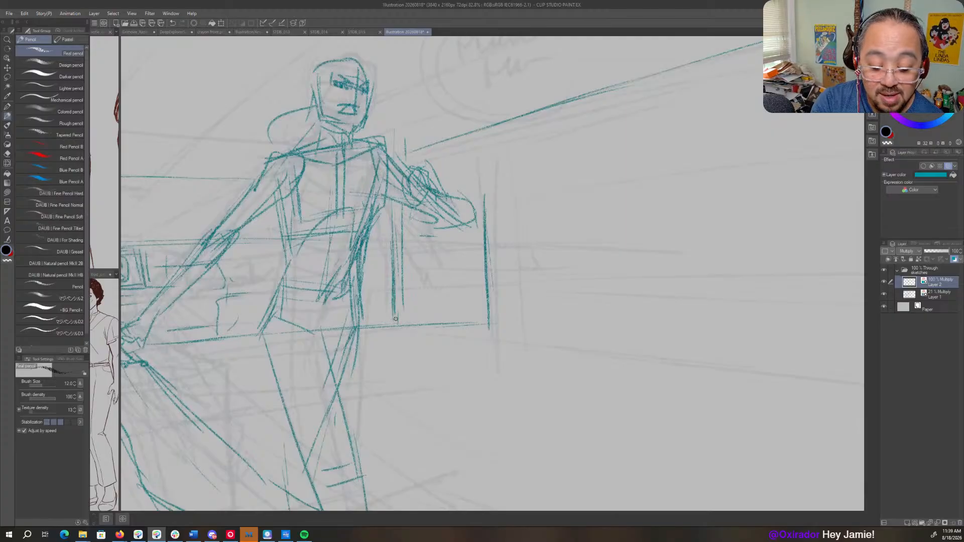
pyautogui.moveTo(389, 210); pyautogui.dragTo(387, 315)
pyautogui.moveTo(506, 198); pyautogui.dragTo(504, 279)
pyautogui.moveTo(466, 335); pyautogui.dragTo(644, 362)
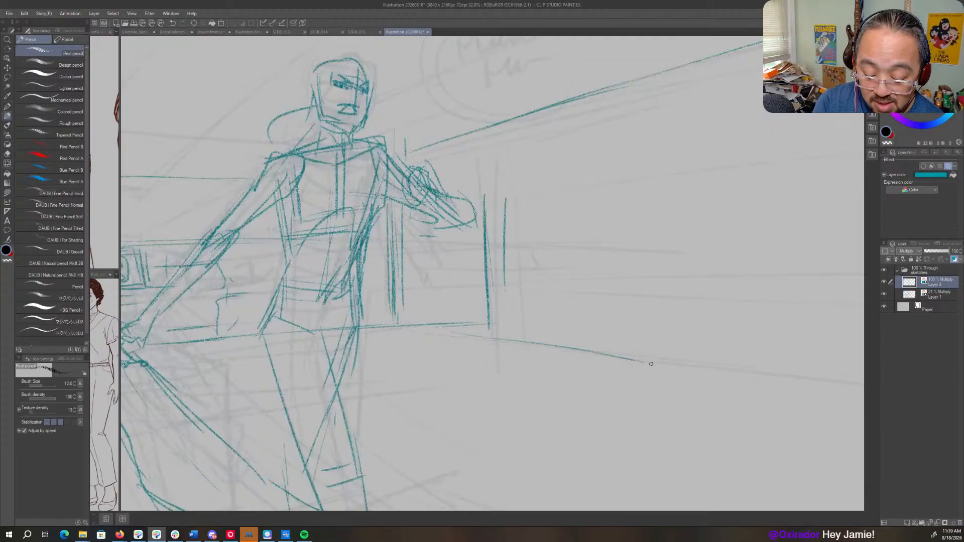
pyautogui.moveTo(481, 349); pyautogui.dragTo(851, 407)
# - Draw the counter's lower edge running from beneath the reaching hand to behind the figure's legs
pyautogui.hotkey('ctrl', 'space')
pyautogui.moveTo(618, 367); pyautogui.dragTo(536, 389)
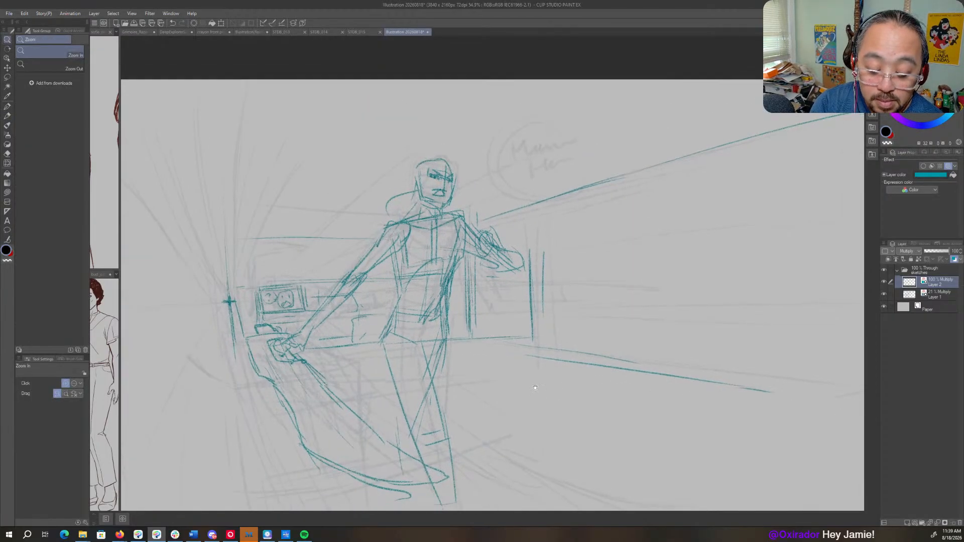
pyautogui.moveTo(454, 428)
pyautogui.mouseDown()
pyautogui.moveTo(591, 314)
pyautogui.moveTo(600, 364)
pyautogui.mouseUp()
pyautogui.moveTo(396, 295); pyautogui.dragTo(296, 297)
pyautogui.moveTo(512, 286); pyautogui.dragTo(512, 331)
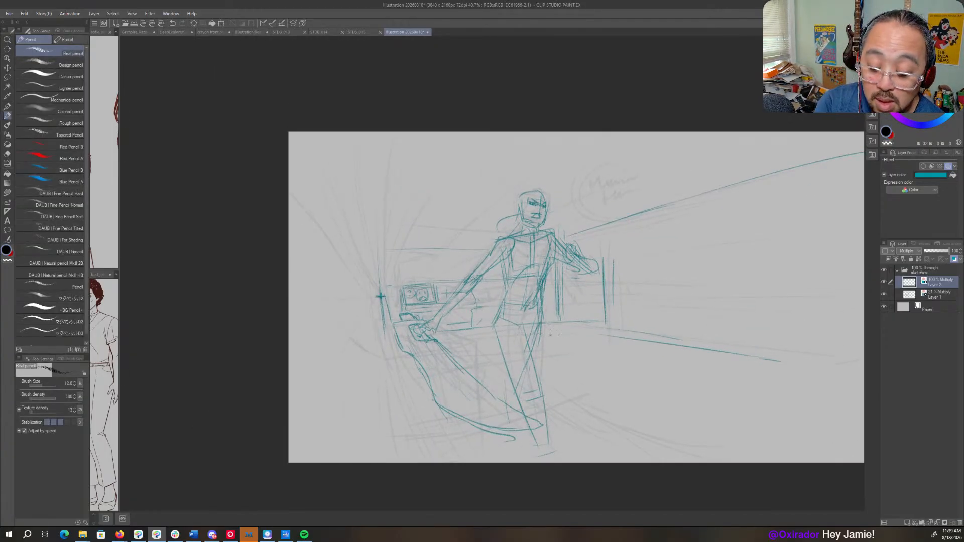
pyautogui.moveTo(439, 344); pyautogui.dragTo(495, 340)
pyautogui.moveTo(394, 351); pyautogui.dragTo(490, 337)
# - Draw a tall post through the vanishing-point cross, its edges flaring towards the upper and lower canvas borders
pyautogui.moveTo(379, 324); pyautogui.dragTo(391, 409)
pyautogui.moveTo(381, 369); pyautogui.dragTo(396, 450)
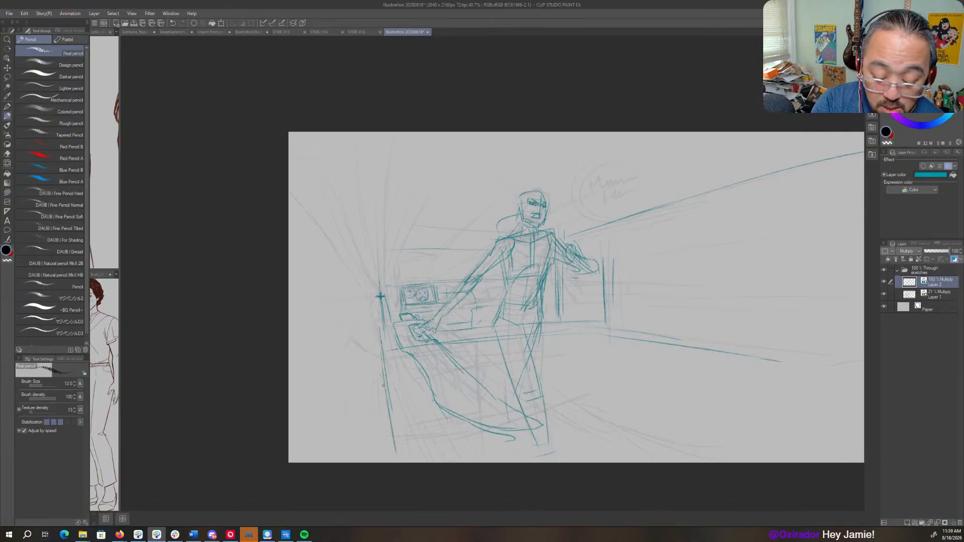
pyautogui.moveTo(376, 333); pyautogui.dragTo(384, 458)
pyautogui.moveTo(377, 304); pyautogui.dragTo(384, 427)
pyautogui.moveTo(376, 262); pyautogui.dragTo(373, 132)
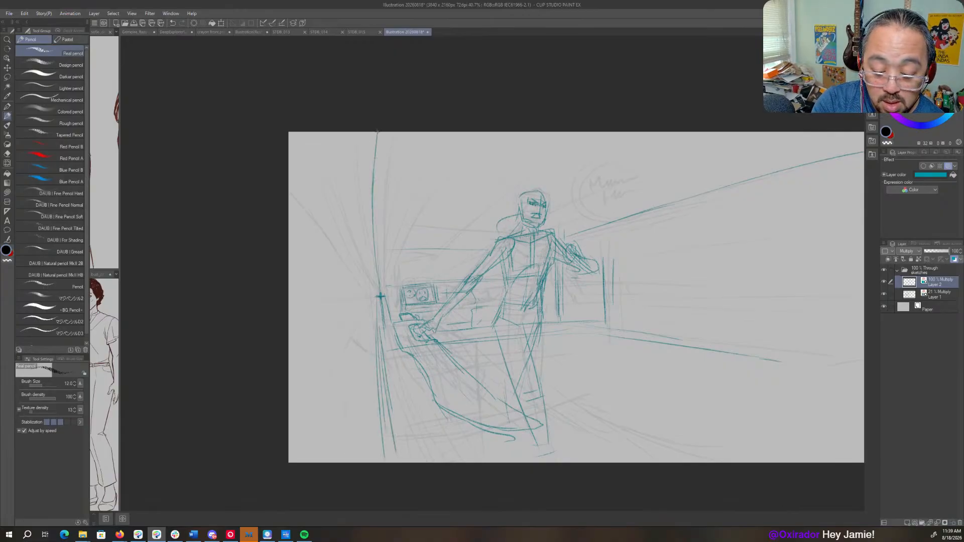
pyautogui.moveTo(379, 217); pyautogui.dragTo(379, 152)
pyautogui.moveTo(383, 257)
pyautogui.mouseDown()
pyautogui.moveTo(394, 143)
pyautogui.moveTo(379, 278)
pyautogui.mouseUp()
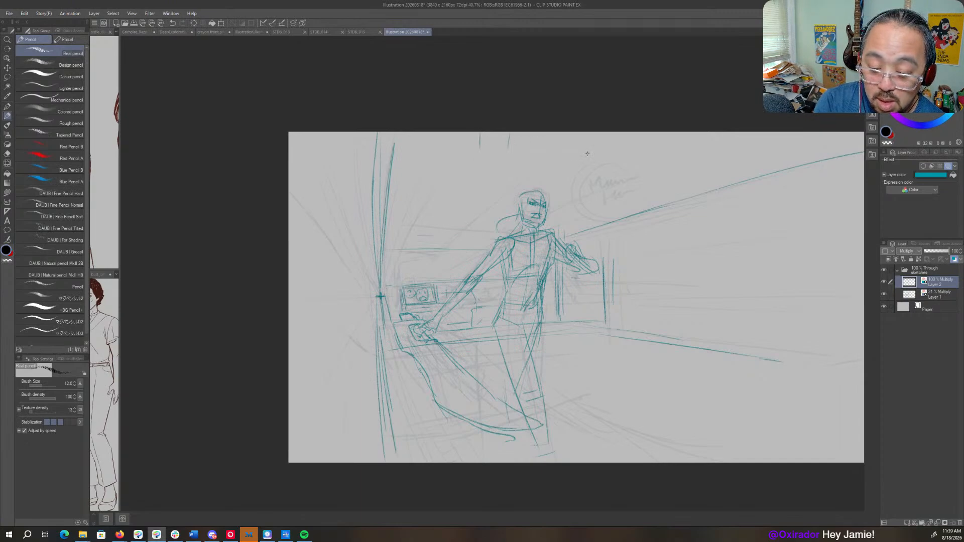
# - Sketch sweeping concentric curves across the ceiling, meeting the receding ceiling line
pyautogui.moveTo(597, 161); pyautogui.dragTo(813, 163)
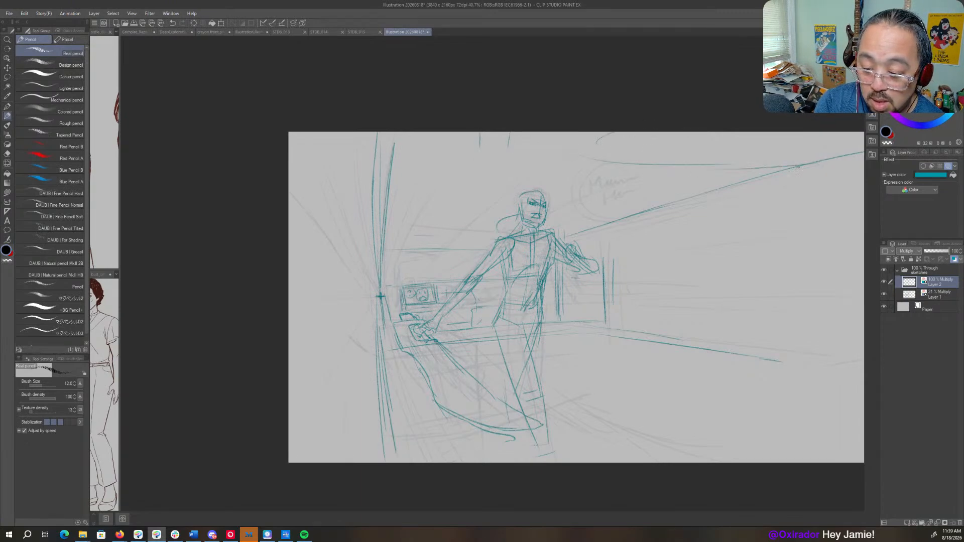
pyautogui.moveTo(557, 156); pyautogui.dragTo(818, 161)
pyautogui.moveTo(611, 135); pyautogui.dragTo(797, 153)
pyautogui.moveTo(753, 210); pyautogui.dragTo(613, 231)
pyautogui.moveTo(599, 179); pyautogui.dragTo(707, 172)
# - Draw a double-lined vertical post in the open wall area and reinforce the floor line leading towards it
pyautogui.moveTo(605, 242); pyautogui.dragTo(605, 335)
pyautogui.moveTo(608, 230)
pyautogui.mouseDown()
pyautogui.moveTo(601, 368)
pyautogui.moveTo(601, 356)
pyautogui.mouseUp()
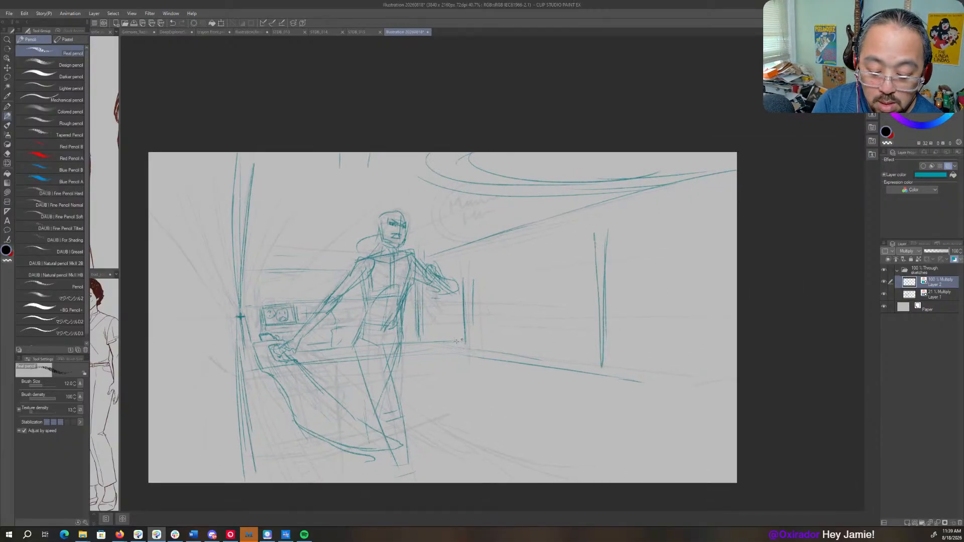
pyautogui.moveTo(437, 340)
pyautogui.mouseDown()
pyautogui.moveTo(524, 342)
pyautogui.moveTo(585, 366)
pyautogui.mouseUp()
# - Block in a wide window frame on the receding wall with a far edge, a long sill and double near uprights
pyautogui.moveTo(515, 236)
pyautogui.mouseDown()
pyautogui.moveTo(516, 303)
pyautogui.moveTo(562, 239)
pyautogui.mouseUp()
pyautogui.moveTo(514, 231); pyautogui.dragTo(516, 294)
pyautogui.moveTo(497, 300)
pyautogui.mouseDown()
pyautogui.moveTo(639, 281)
pyautogui.moveTo(728, 290)
pyautogui.mouseUp()
pyautogui.moveTo(556, 300); pyautogui.dragTo(681, 291)
pyautogui.moveTo(687, 192)
pyautogui.mouseDown()
pyautogui.moveTo(684, 285)
pyautogui.moveTo(665, 281)
pyautogui.mouseUp()
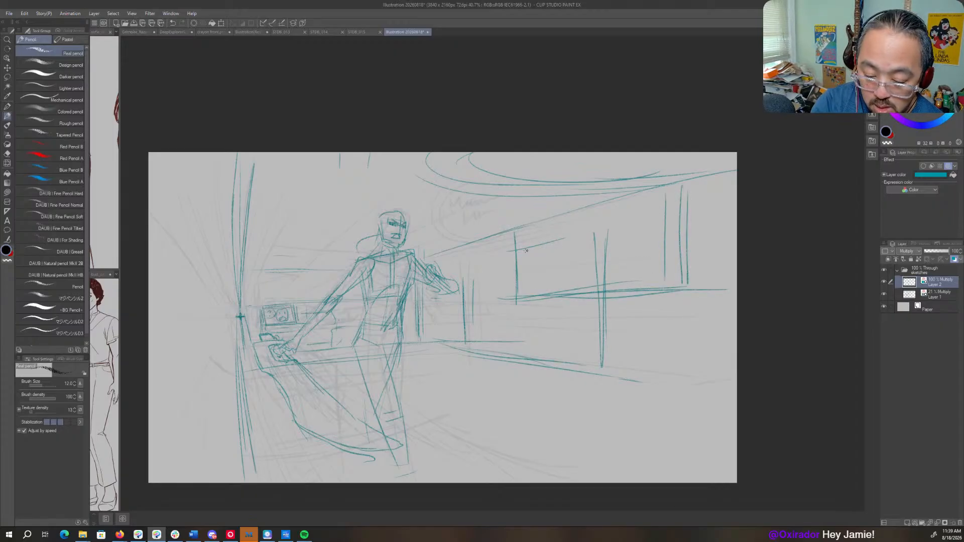
# - Draw a slanted four-sided sign panel inside the wall frame, doubling its edges
pyautogui.moveTo(508, 216)
pyautogui.mouseDown()
pyautogui.moveTo(532, 285)
pyautogui.moveTo(525, 271)
pyautogui.moveTo(649, 272)
pyautogui.mouseUp()
pyautogui.moveTo(547, 281); pyautogui.dragTo(643, 268)
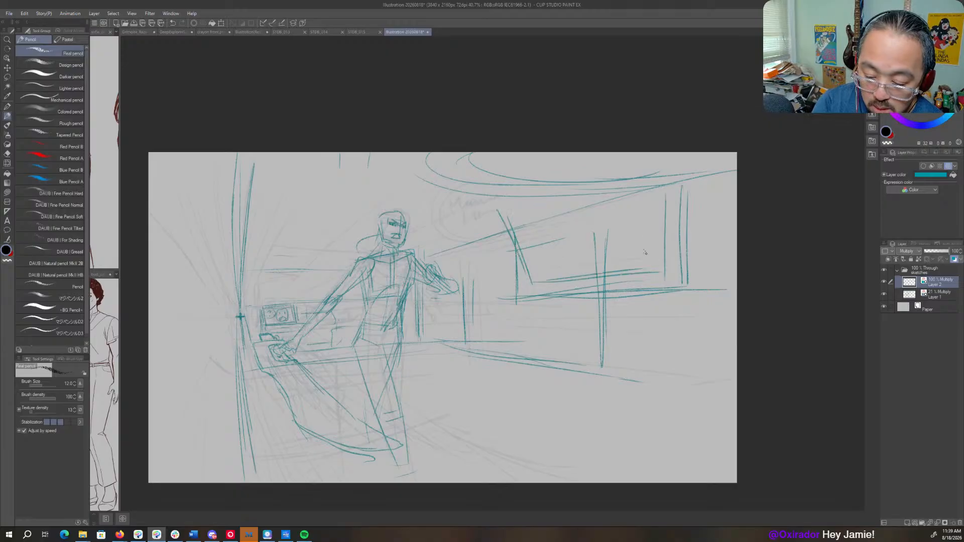
pyautogui.moveTo(625, 185)
pyautogui.mouseDown()
pyautogui.moveTo(652, 266)
pyautogui.moveTo(653, 243)
pyautogui.mouseUp()
pyautogui.moveTo(490, 221); pyautogui.dragTo(630, 180)
pyautogui.moveTo(499, 218); pyautogui.dragTo(592, 189)
pyautogui.moveTo(622, 200); pyautogui.dragTo(653, 266)
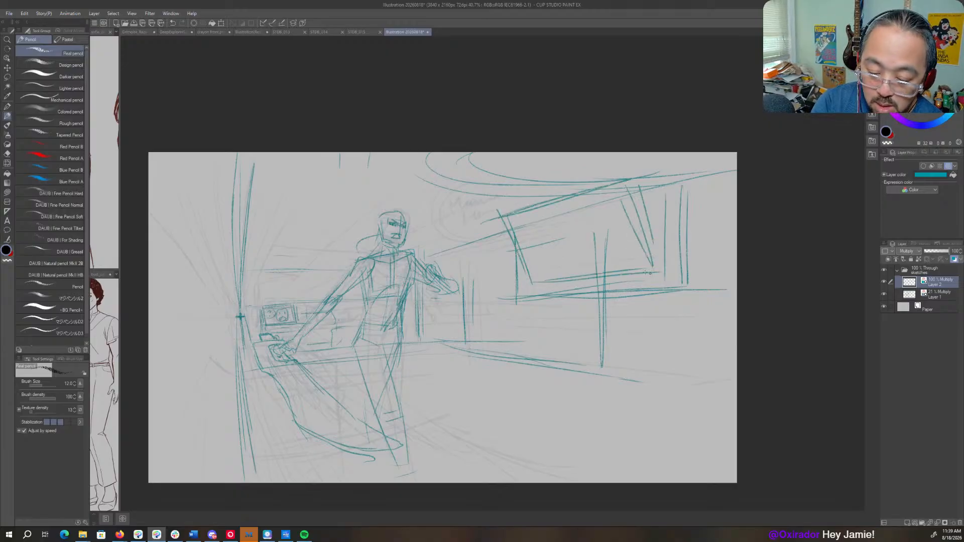
# - Letter a word in large slanted capitals across the sign panel
pyautogui.moveTo(531, 241); pyautogui.dragTo(539, 273)
pyautogui.moveTo(524, 221)
pyautogui.mouseDown()
pyautogui.moveTo(537, 273)
pyautogui.moveTo(550, 252)
pyautogui.mouseUp()
pyautogui.moveTo(552, 269); pyautogui.dragTo(569, 261)
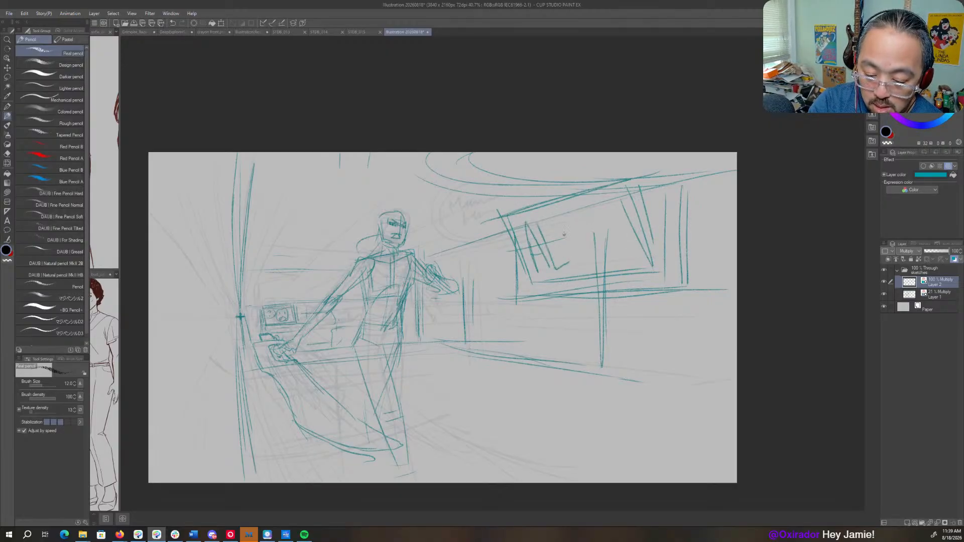
pyautogui.moveTo(557, 222); pyautogui.dragTo(573, 267)
pyautogui.moveTo(574, 224); pyautogui.dragTo(577, 268)
pyautogui.moveTo(570, 226); pyautogui.dragTo(610, 269)
pyautogui.moveTo(605, 209); pyautogui.dragTo(622, 259)
pyautogui.moveTo(622, 203)
pyautogui.mouseDown()
pyautogui.moveTo(637, 260)
pyautogui.moveTo(633, 196)
pyautogui.mouseUp()
pyautogui.moveTo(637, 263)
pyautogui.mouseDown()
pyautogui.moveTo(643, 273)
pyautogui.moveTo(652, 263)
pyautogui.mouseUp()
pyautogui.moveTo(645, 194)
pyautogui.mouseDown()
pyautogui.moveTo(660, 242)
pyautogui.moveTo(652, 256)
pyautogui.mouseUp()
pyautogui.moveTo(653, 198); pyautogui.dragTo(659, 248)
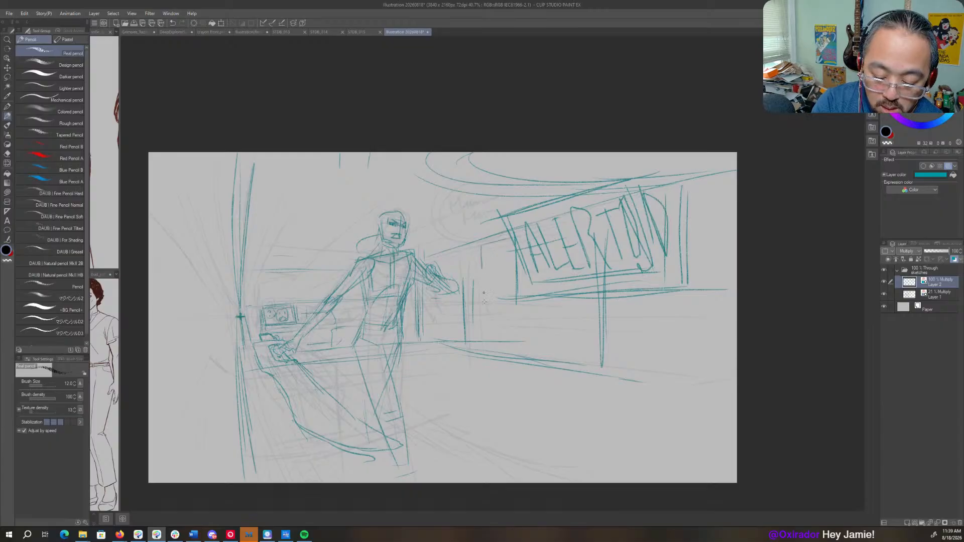
# - Sketch a boxy doorway beside the bent arm with a top edge, tall uprights and a base line
pyautogui.moveTo(483, 269); pyautogui.dragTo(486, 353)
pyautogui.moveTo(484, 259); pyautogui.dragTo(486, 308)
pyautogui.moveTo(449, 261); pyautogui.dragTo(481, 258)
pyautogui.moveTo(481, 257)
pyautogui.mouseDown()
pyautogui.moveTo(443, 264)
pyautogui.moveTo(543, 264)
pyautogui.mouseUp()
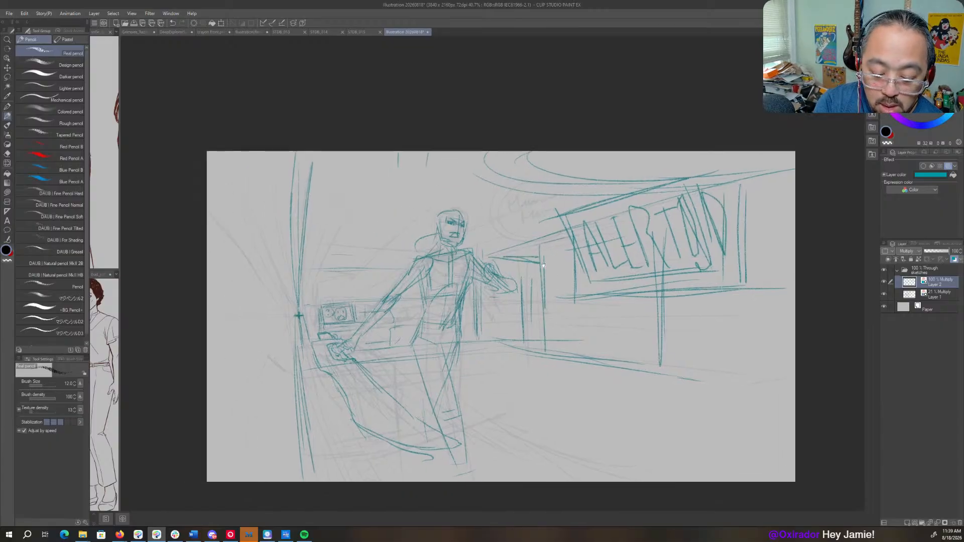
pyautogui.moveTo(545, 345); pyautogui.dragTo(463, 352)
pyautogui.moveTo(532, 279)
pyautogui.mouseDown()
pyautogui.moveTo(532, 338)
pyautogui.moveTo(524, 326)
pyautogui.mouseUp()
# - Draw a long horizontal rail below the sign and a counter front receding beneath it, with a corner post
pyautogui.moveTo(695, 319); pyautogui.dragTo(524, 322)
pyautogui.moveTo(767, 312)
pyautogui.mouseDown()
pyautogui.moveTo(558, 317)
pyautogui.moveTo(744, 321)
pyautogui.moveTo(510, 321)
pyautogui.mouseUp()
pyautogui.moveTo(510, 318)
pyautogui.mouseDown()
pyautogui.moveTo(507, 338)
pyautogui.moveTo(555, 371)
pyautogui.moveTo(676, 408)
pyautogui.mouseUp()
pyautogui.moveTo(651, 333)
pyautogui.mouseDown()
pyautogui.moveTo(658, 374)
pyautogui.moveTo(671, 331)
pyautogui.moveTo(707, 315)
pyautogui.moveTo(771, 310)
pyautogui.mouseUp()
pyautogui.moveTo(525, 320)
pyautogui.mouseDown()
pyautogui.moveTo(672, 323)
pyautogui.moveTo(713, 362)
pyautogui.mouseUp()
pyautogui.moveTo(705, 340); pyautogui.dragTo(701, 353)
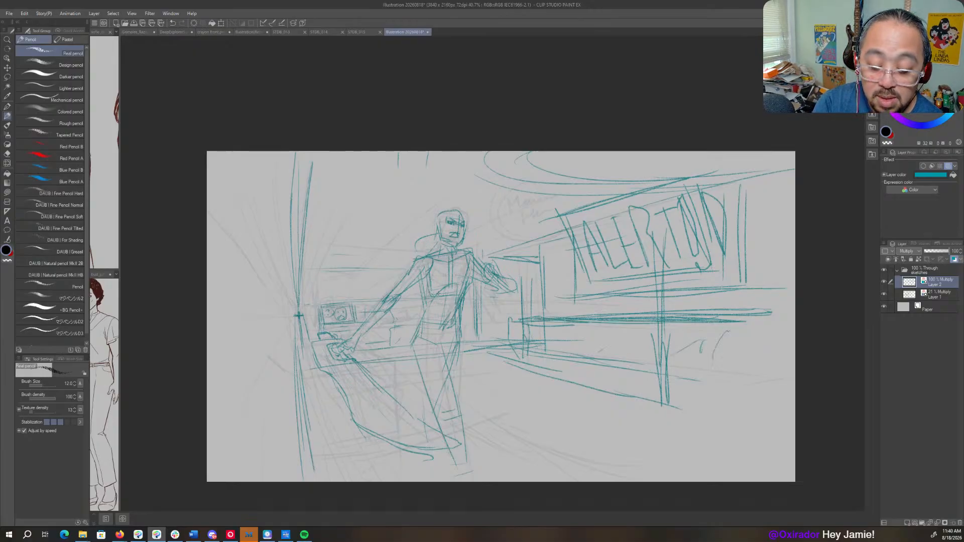
# - Lasso the figure's head, scale it down slightly and clear the selection
pyautogui.scroll(3, 431, 293)
pyautogui.press('m')
pyautogui.moveTo(474, 234)
pyautogui.mouseDown()
pyautogui.moveTo(442, 254)
pyautogui.moveTo(484, 211)
pyautogui.moveTo(479, 234)
pyautogui.mouseUp()
pyautogui.press('o')
pyautogui.hotkey('ctrl', 'd')
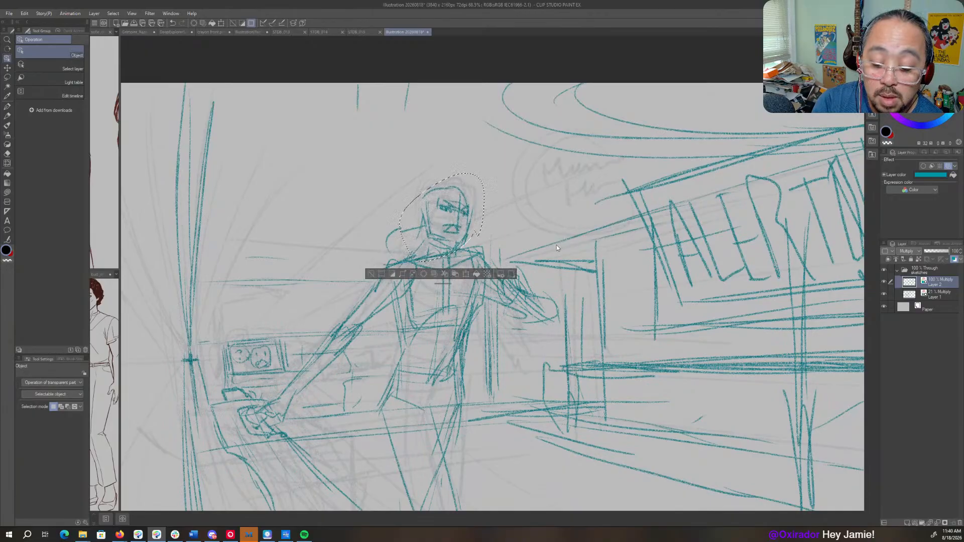
# - Draw long receding edges fanning down the console front and a sweeping diagonal pair from the resting hand to the canvas's lower edge
pyautogui.scroll(-3, 556, 245)
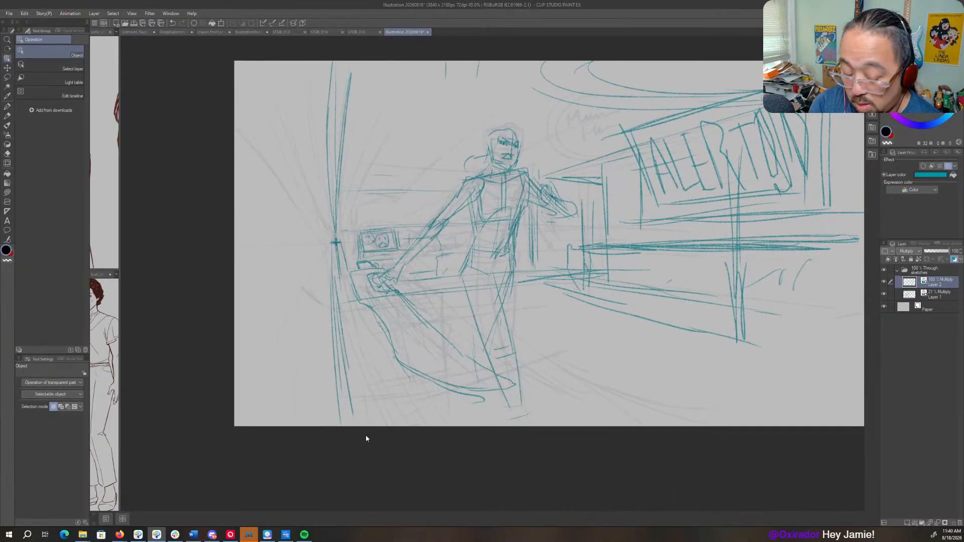
pyautogui.press('p')
pyautogui.moveTo(356, 299); pyautogui.dragTo(401, 414)
pyautogui.moveTo(432, 290); pyautogui.dragTo(497, 371)
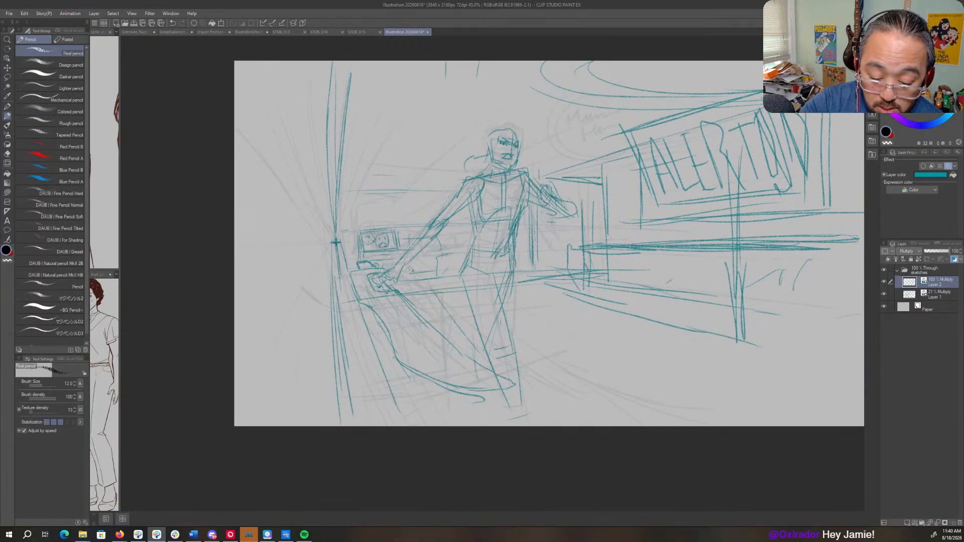
pyautogui.moveTo(410, 270)
pyautogui.mouseDown()
pyautogui.moveTo(568, 384)
pyautogui.moveTo(658, 426)
pyautogui.mouseUp()
pyautogui.moveTo(517, 358); pyautogui.dragTo(637, 432)
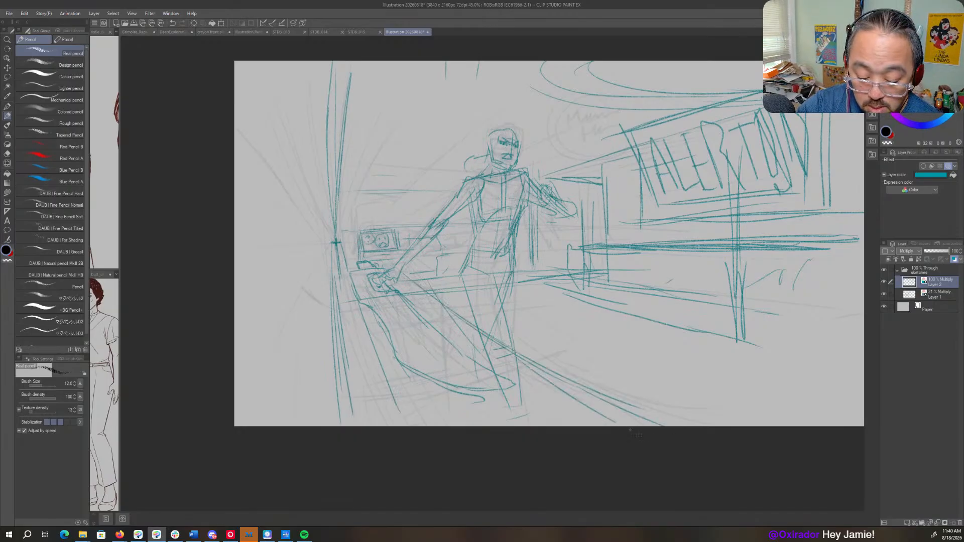
pyautogui.moveTo(351, 281); pyautogui.dragTo(389, 424)
pyautogui.moveTo(344, 285); pyautogui.dragTo(359, 411)
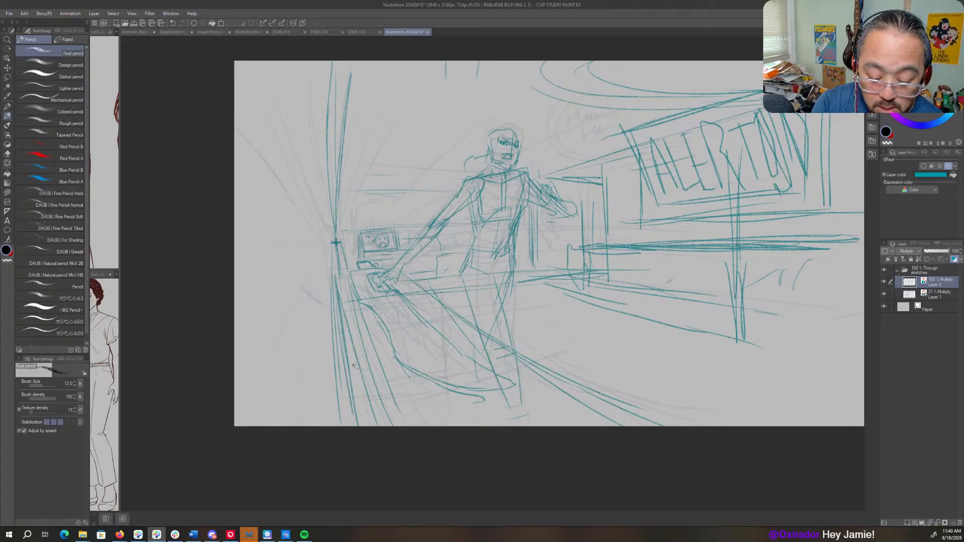
# - Add short cross edges to the console front and block in a small ledge with an upright post by the figure's legs
pyautogui.moveTo(357, 367); pyautogui.dragTo(416, 361)
pyautogui.moveTo(343, 375); pyautogui.dragTo(378, 370)
pyautogui.moveTo(458, 352)
pyautogui.mouseDown()
pyautogui.moveTo(499, 342)
pyautogui.moveTo(490, 340)
pyautogui.mouseUp()
pyautogui.moveTo(465, 346)
pyautogui.mouseDown()
pyautogui.moveTo(507, 340)
pyautogui.moveTo(497, 426)
pyautogui.moveTo(487, 426)
pyautogui.mouseUp()
pyautogui.moveTo(382, 401); pyautogui.dragTo(366, 409)
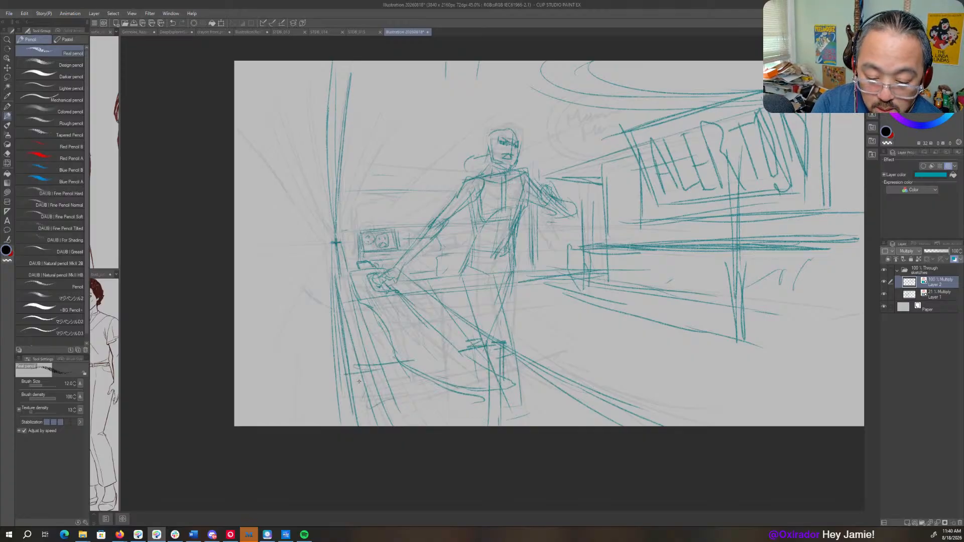
pyautogui.moveTo(423, 279); pyautogui.dragTo(331, 285)
# - Draw a round sign as two concentric circles between the figure's head and the lettered panel
pyautogui.moveTo(611, 188); pyautogui.dragTo(545, 258)
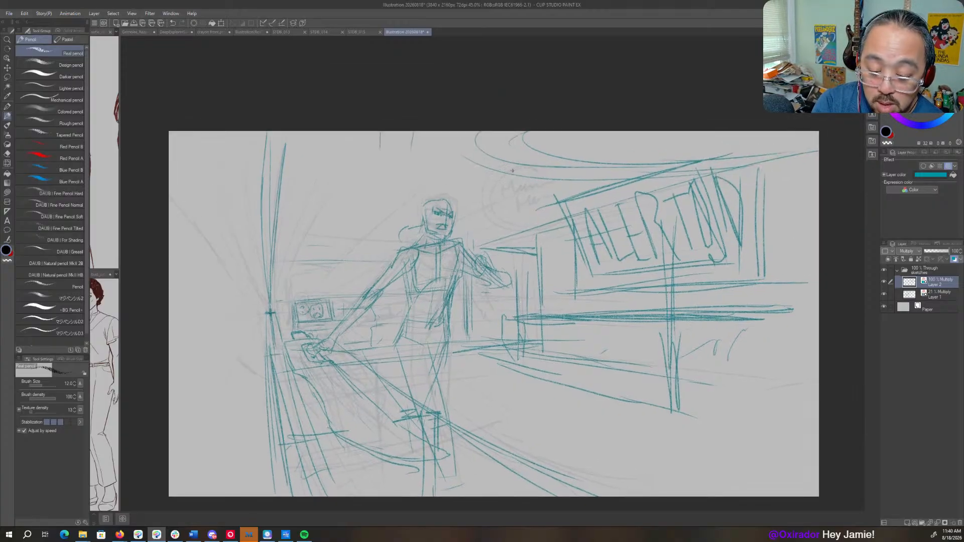
pyautogui.moveTo(512, 171)
pyautogui.mouseDown()
pyautogui.moveTo(501, 214)
pyautogui.moveTo(536, 163)
pyautogui.moveTo(573, 207)
pyautogui.moveTo(495, 190)
pyautogui.mouseUp()
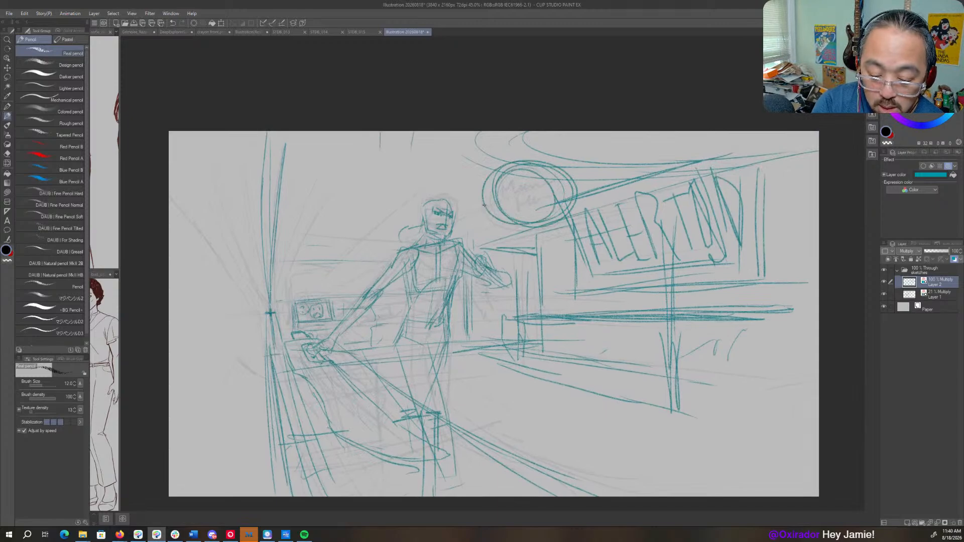
pyautogui.scroll(-3, 600, 341)
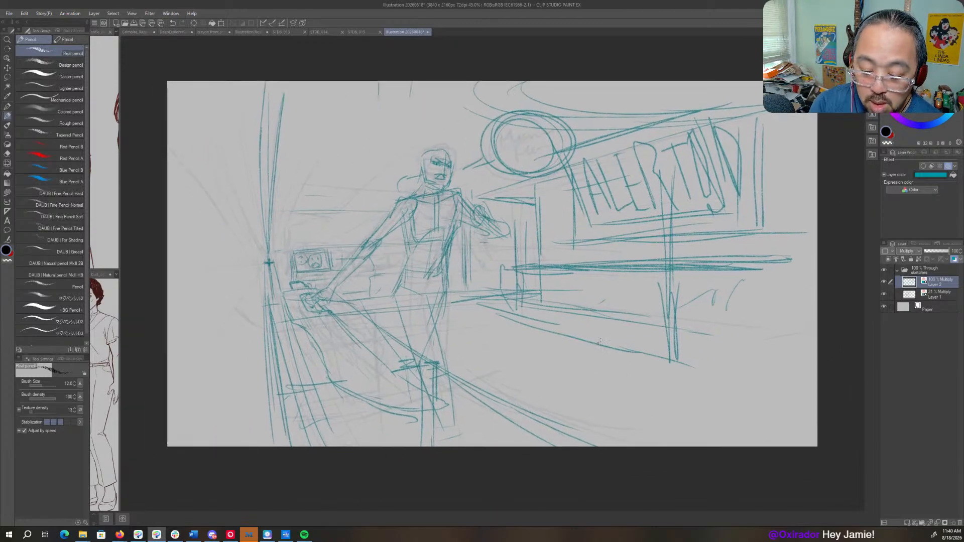
# - Reinforce the start of the long rail and add repeated vertical strokes to the doorway uprights beside the bent arm
pyautogui.moveTo(527, 269)
pyautogui.mouseDown()
pyautogui.moveTo(561, 268)
pyautogui.moveTo(596, 282)
pyautogui.mouseUp()
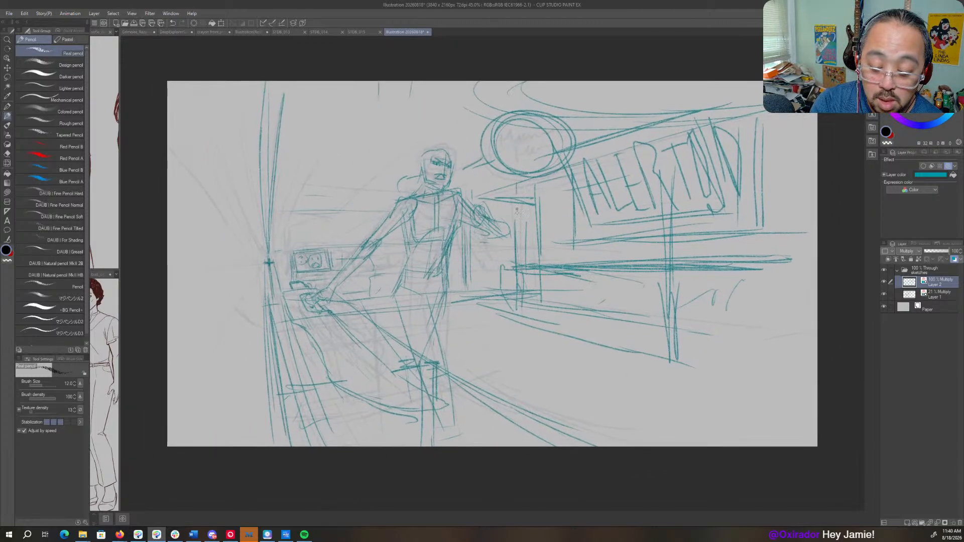
pyautogui.moveTo(517, 201); pyautogui.dragTo(522, 264)
pyautogui.moveTo(523, 185); pyautogui.dragTo(530, 264)
pyautogui.moveTo(531, 206); pyautogui.dragTo(532, 266)
pyautogui.moveTo(481, 241); pyautogui.dragTo(483, 293)
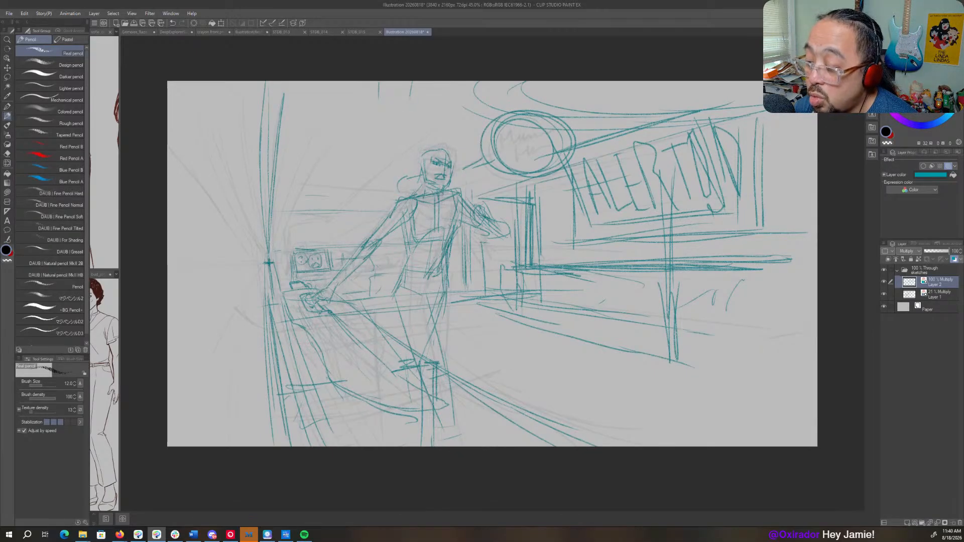
pyautogui.hotkey('alt', 'Tab')
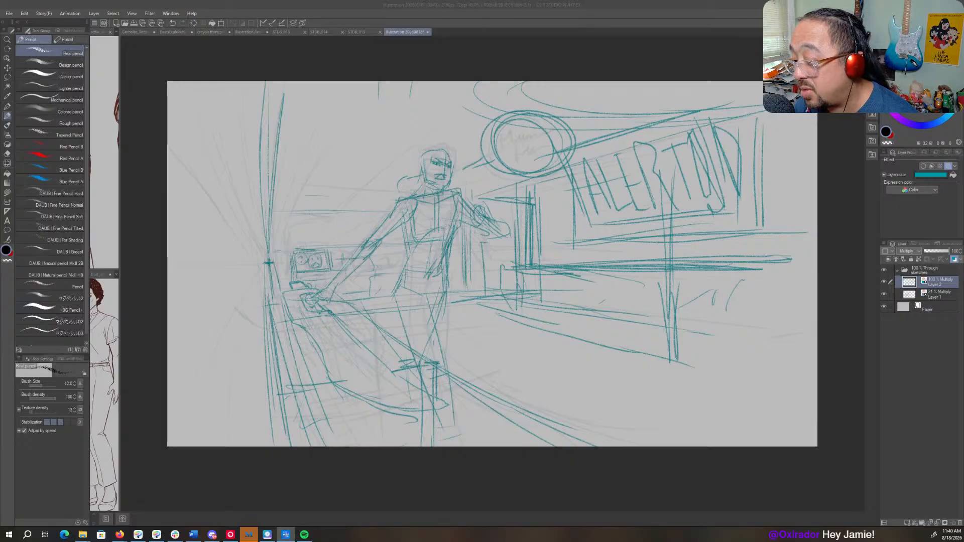
pyautogui.hotkey('alt', 'Tab')
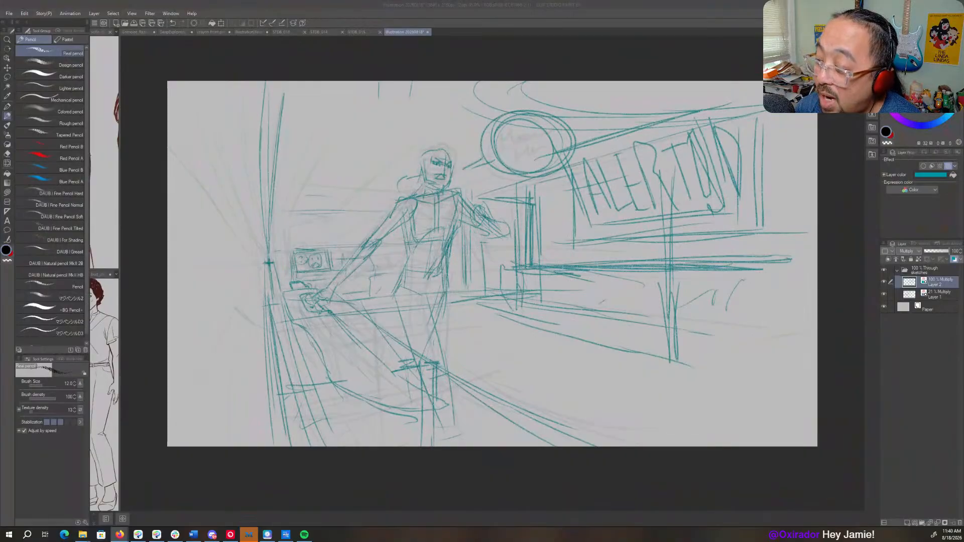
pyautogui.hotkey('alt', 'Tab')
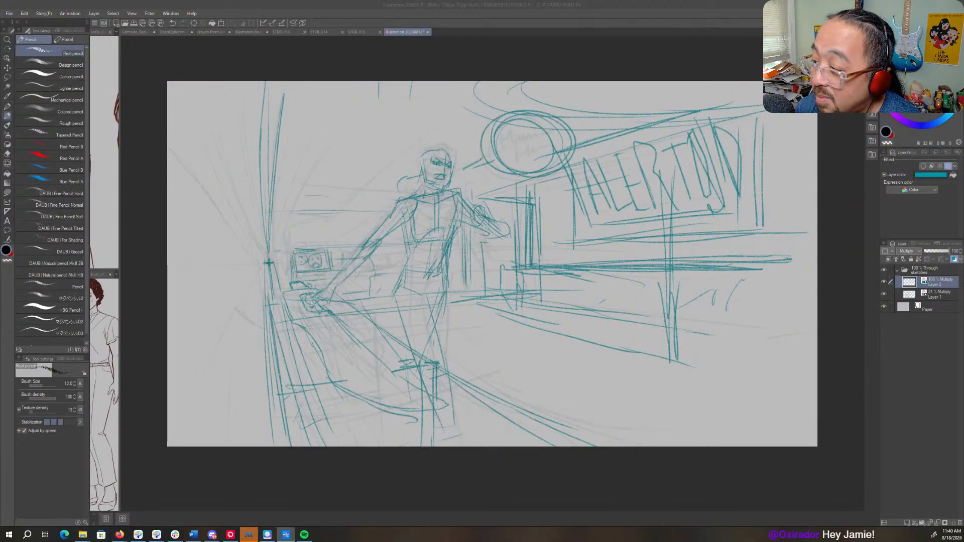
pyautogui.hotkey('alt', 'Tab')
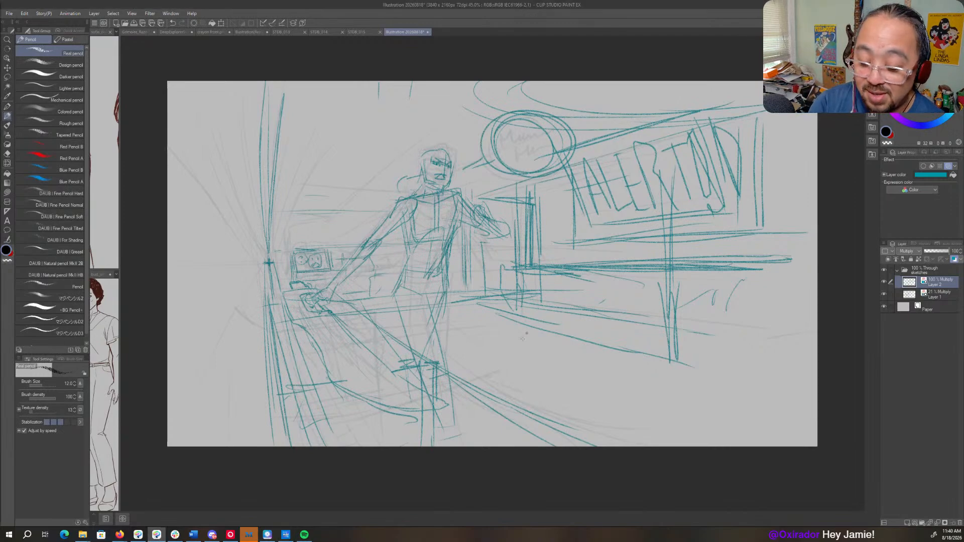
# - Thicken the doorway's far upright with closely spaced vertical strokes
pyautogui.moveTo(497, 194)
pyautogui.mouseDown()
pyautogui.moveTo(533, 182)
pyautogui.moveTo(537, 256)
pyautogui.mouseUp()
pyautogui.moveTo(536, 180); pyautogui.dragTo(539, 257)
pyautogui.moveTo(537, 198); pyautogui.dragTo(536, 244)
pyautogui.press('c')
pyautogui.moveTo(531, 188); pyautogui.dragTo(526, 251)
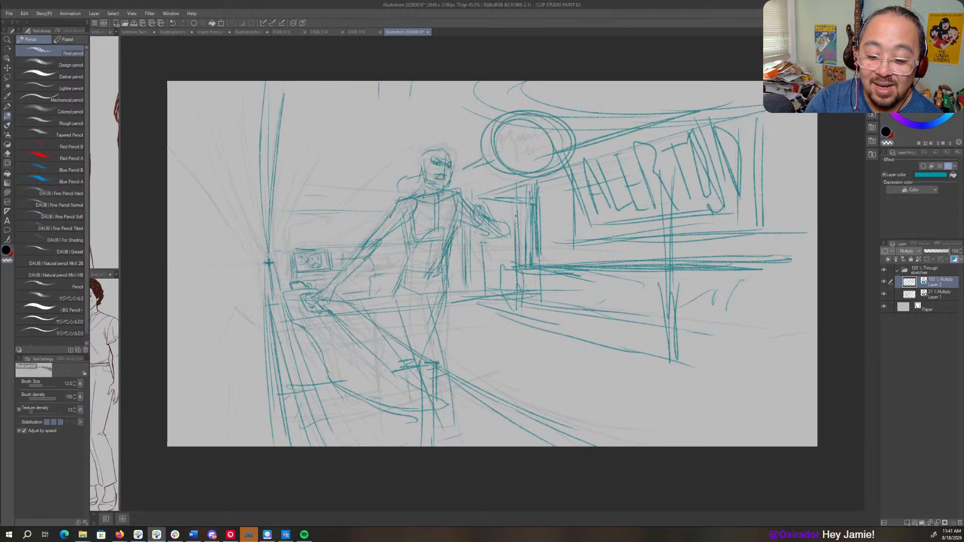
# - Rework the bent forearm and hand with darker contour strokes
pyautogui.press('c')
pyautogui.moveTo(470, 203)
pyautogui.mouseDown()
pyautogui.moveTo(477, 221)
pyautogui.moveTo(481, 210)
pyautogui.moveTo(459, 217)
pyautogui.moveTo(510, 235)
pyautogui.mouseUp()
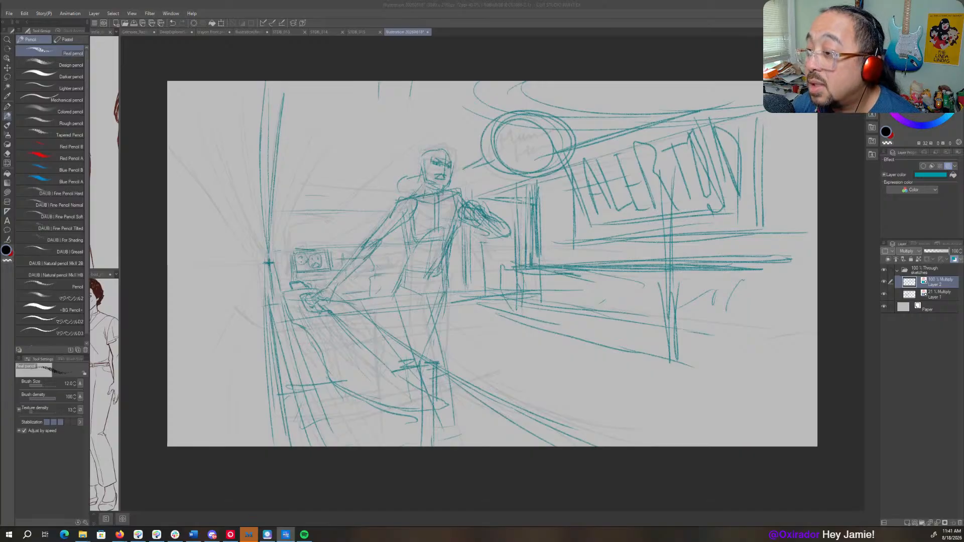
pyautogui.click(691, 297)
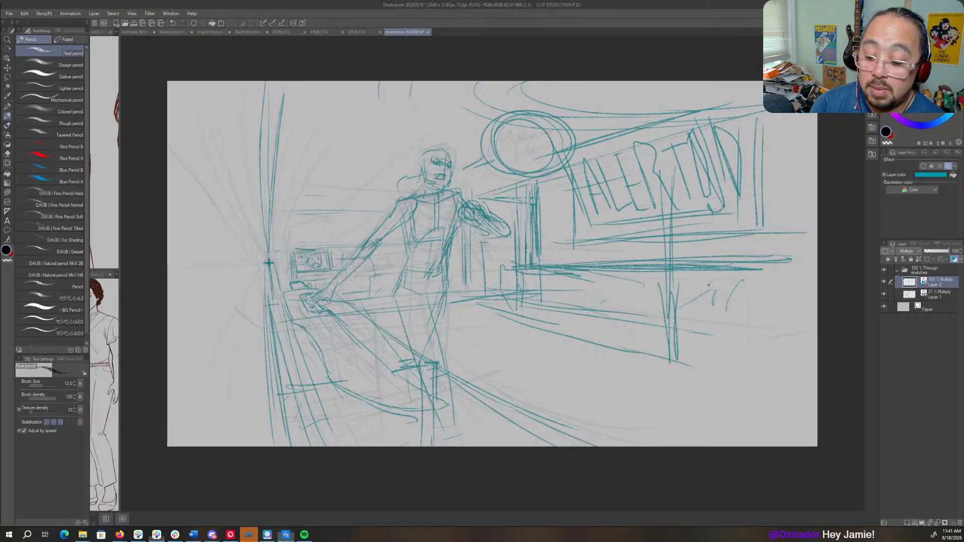
# - Thicken the long rail below the sign and strengthen the counter's horizontal edge behind the figure with short uprights
pyautogui.moveTo(596, 272); pyautogui.dragTo(633, 276)
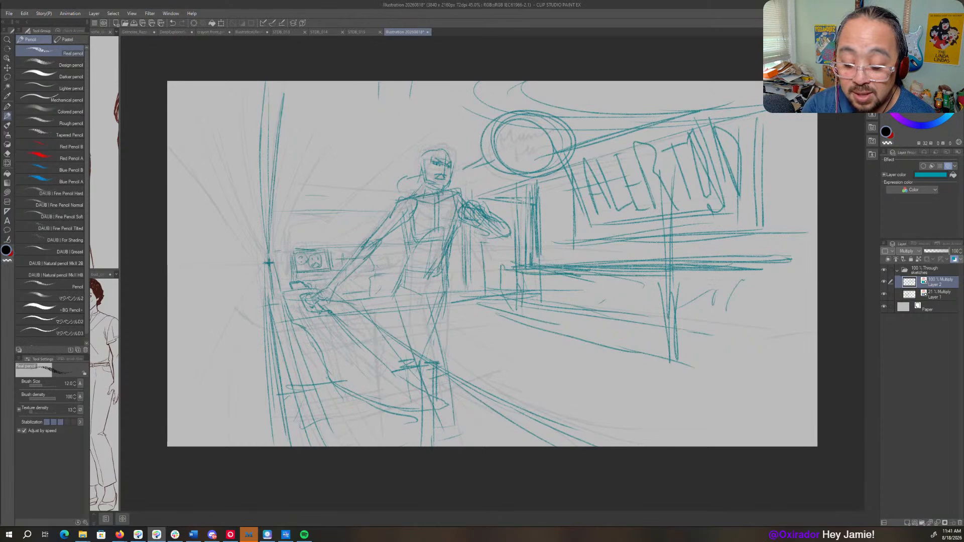
pyautogui.moveTo(500, 262); pyautogui.dragTo(698, 261)
pyautogui.moveTo(540, 250)
pyautogui.mouseDown()
pyautogui.moveTo(791, 257)
pyautogui.moveTo(550, 253)
pyautogui.mouseUp()
pyautogui.moveTo(491, 276)
pyautogui.mouseDown()
pyautogui.moveTo(486, 304)
pyautogui.moveTo(332, 308)
pyautogui.mouseUp()
pyautogui.moveTo(421, 303); pyautogui.dragTo(301, 312)
# - Draw a series of long, slightly slanted vertical lines across the empty wall beside the tall pillar
pyautogui.moveTo(241, 327); pyautogui.dragTo(229, 330)
pyautogui.moveTo(251, 218); pyautogui.dragTo(263, 316)
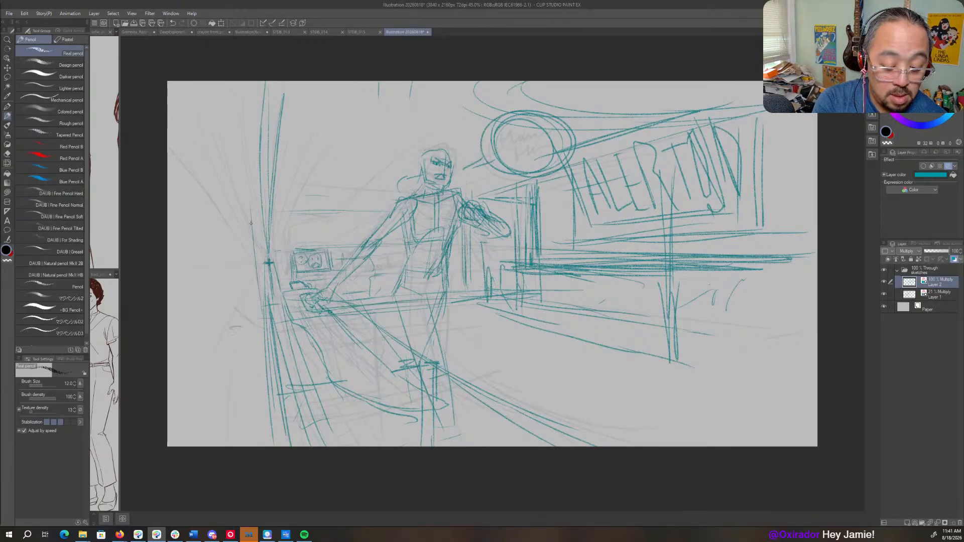
pyautogui.moveTo(230, 159); pyautogui.dragTo(251, 348)
pyautogui.moveTo(214, 91); pyautogui.dragTo(232, 397)
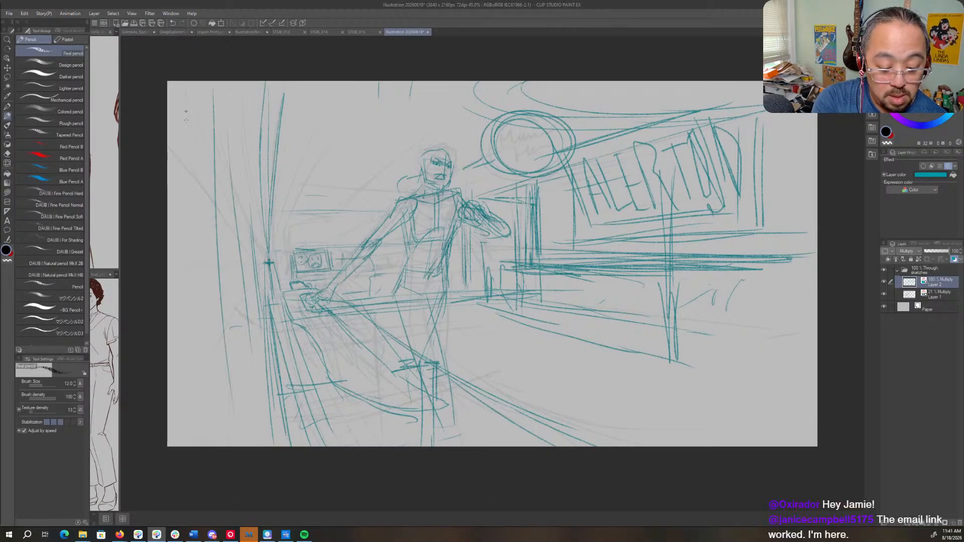
pyautogui.moveTo(186, 120); pyautogui.dragTo(206, 422)
pyautogui.moveTo(167, 90); pyautogui.dragTo(180, 382)
# - Strengthen the tall pillar's upper edge and draw horizontal wall lines running from it to the outstretched arm's shoulder
pyautogui.moveTo(363, 300)
pyautogui.mouseDown()
pyautogui.moveTo(445, 307)
pyautogui.moveTo(434, 316)
pyautogui.mouseUp()
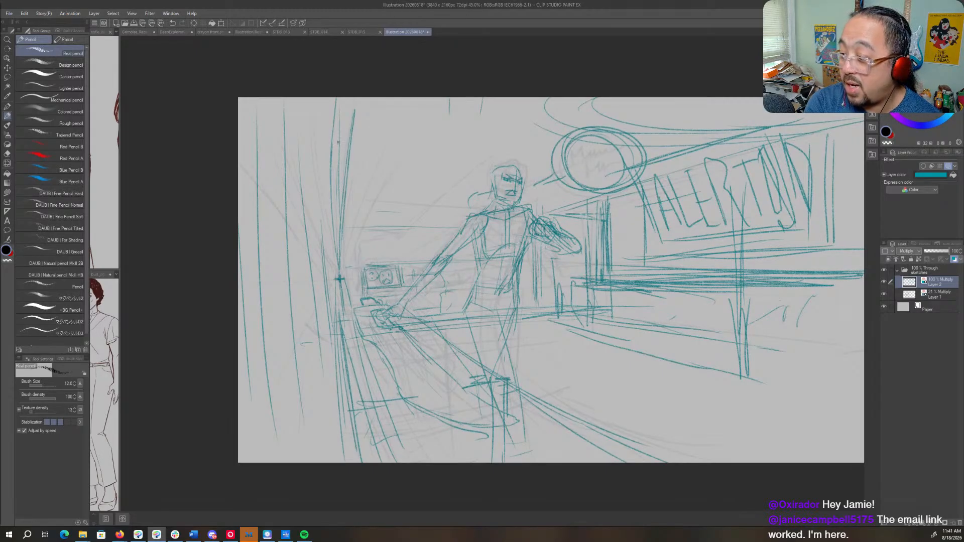
pyautogui.moveTo(337, 108); pyautogui.dragTo(339, 279)
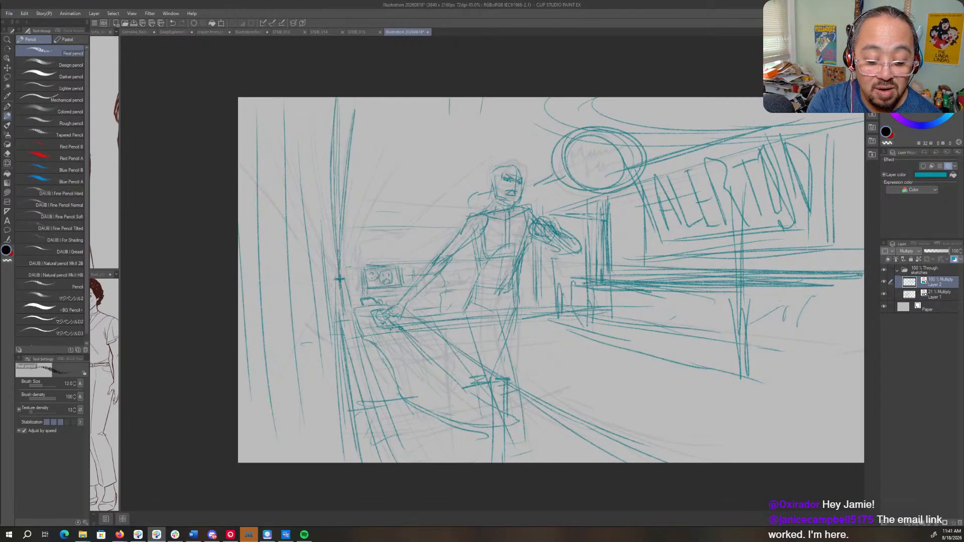
pyautogui.moveTo(377, 236)
pyautogui.mouseDown()
pyautogui.moveTo(449, 231)
pyautogui.moveTo(363, 222)
pyautogui.moveTo(447, 224)
pyautogui.mouseUp()
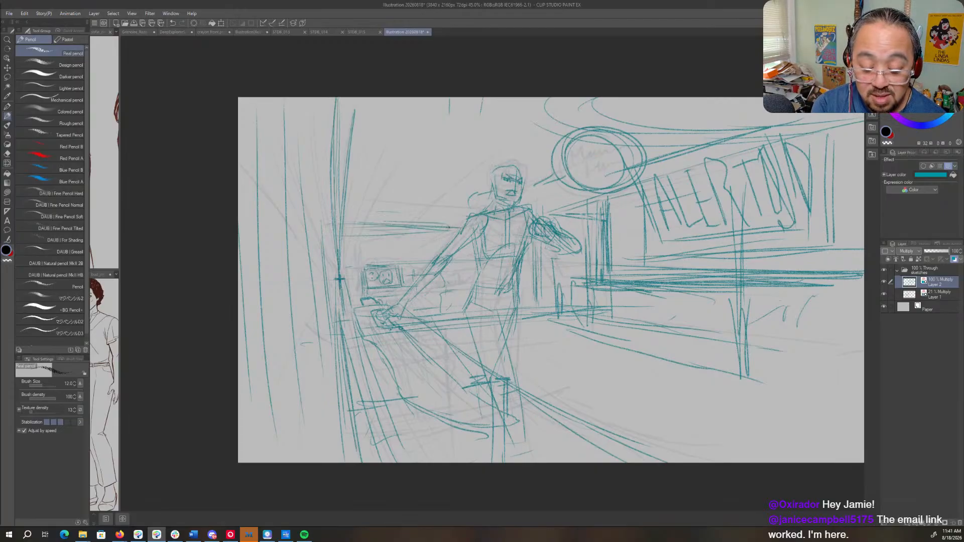
# - Add dark ceiling curve strokes above the round sign and reinforce the sloping line over the lettered panel
pyautogui.moveTo(554, 97)
pyautogui.mouseDown()
pyautogui.moveTo(570, 120)
pyautogui.moveTo(552, 126)
pyautogui.moveTo(736, 136)
pyautogui.moveTo(562, 196)
pyautogui.mouseUp()
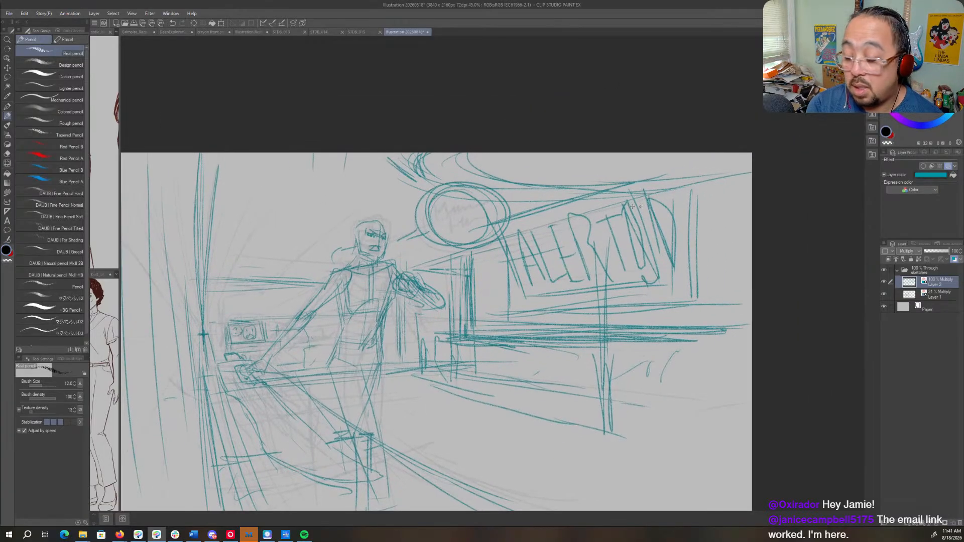
pyautogui.moveTo(734, 177)
pyautogui.mouseDown()
pyautogui.moveTo(596, 195)
pyautogui.moveTo(738, 174)
pyautogui.mouseUp()
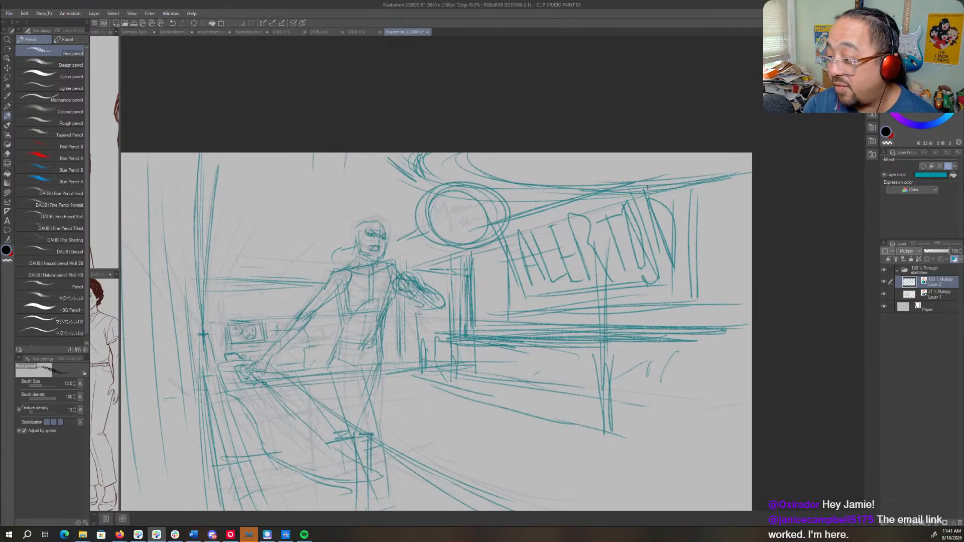
pyautogui.moveTo(613, 187); pyautogui.dragTo(545, 212)
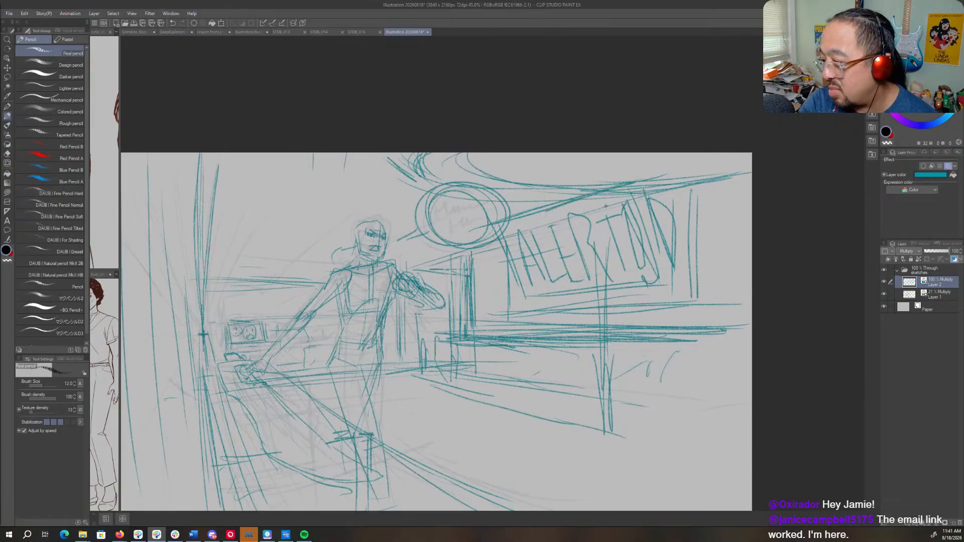
# - Thicken the diagonal of the sign's last letter with repeated strokes and go over the panel's upper edge
pyautogui.moveTo(634, 184); pyautogui.dragTo(659, 249)
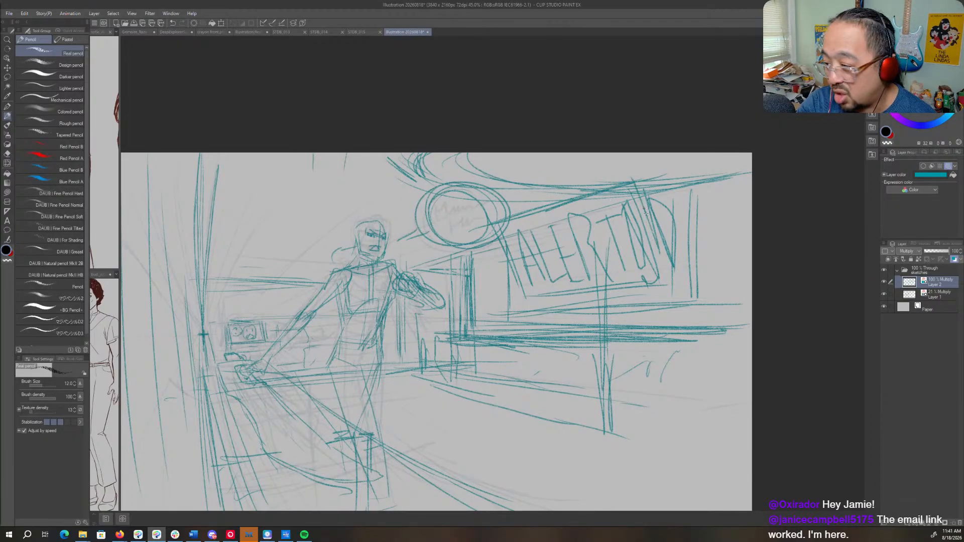
pyautogui.moveTo(647, 213); pyautogui.dragTo(666, 264)
pyautogui.moveTo(641, 191); pyautogui.dragTo(652, 231)
pyautogui.moveTo(653, 225); pyautogui.dragTo(673, 274)
pyautogui.moveTo(649, 176); pyautogui.dragTo(510, 220)
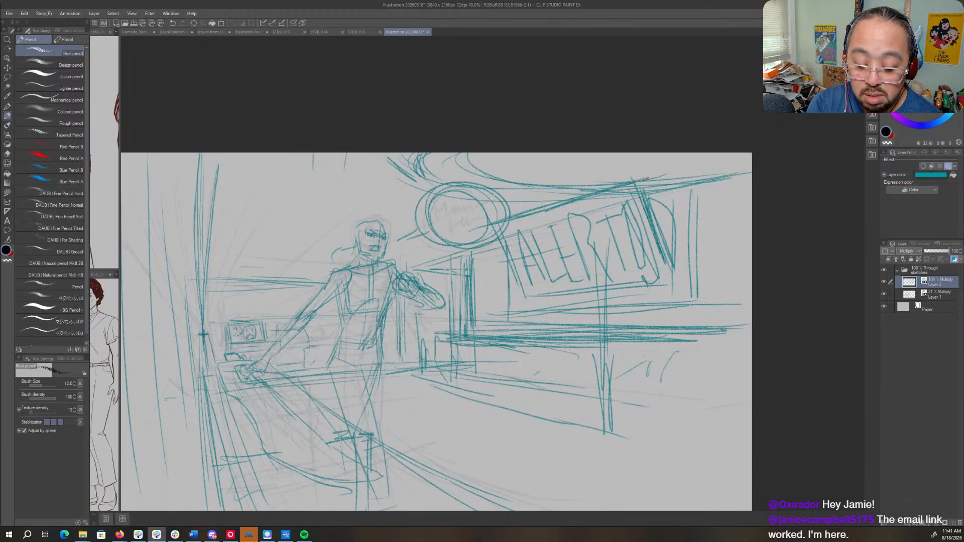
# - Darken the outstretched arm's contour and extend the console's cross edges toward the figure's legs
pyautogui.moveTo(449, 267); pyautogui.dragTo(620, 173)
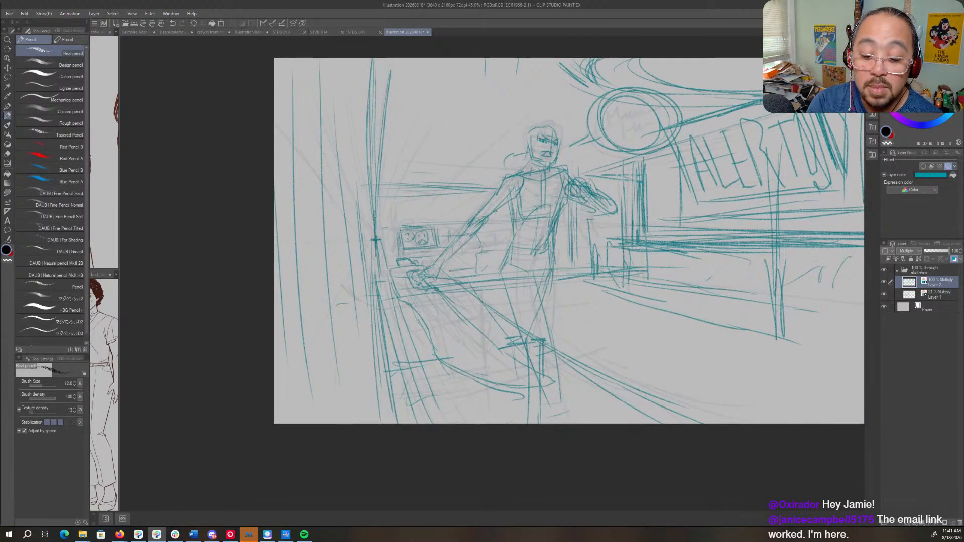
pyautogui.moveTo(508, 202); pyautogui.dragTo(456, 244)
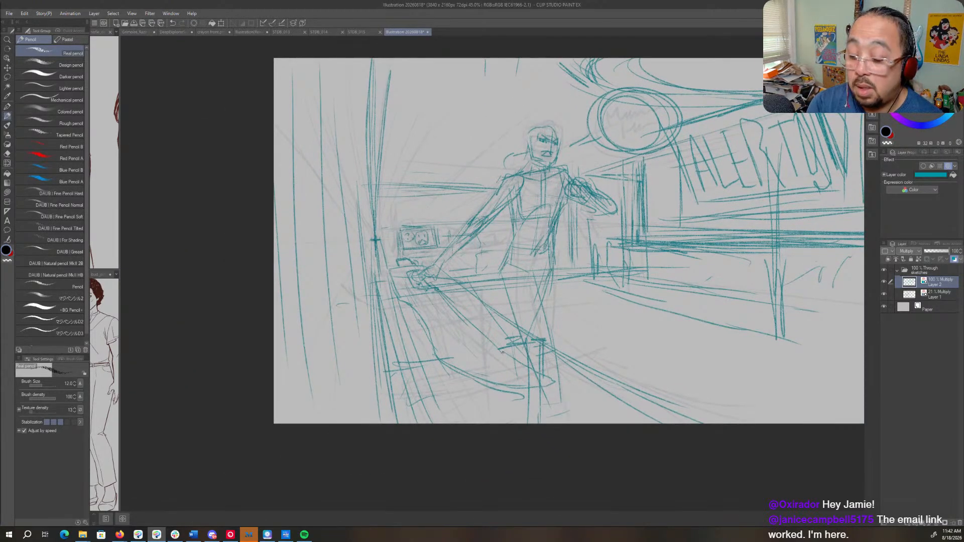
pyautogui.moveTo(502, 352); pyautogui.dragTo(475, 379)
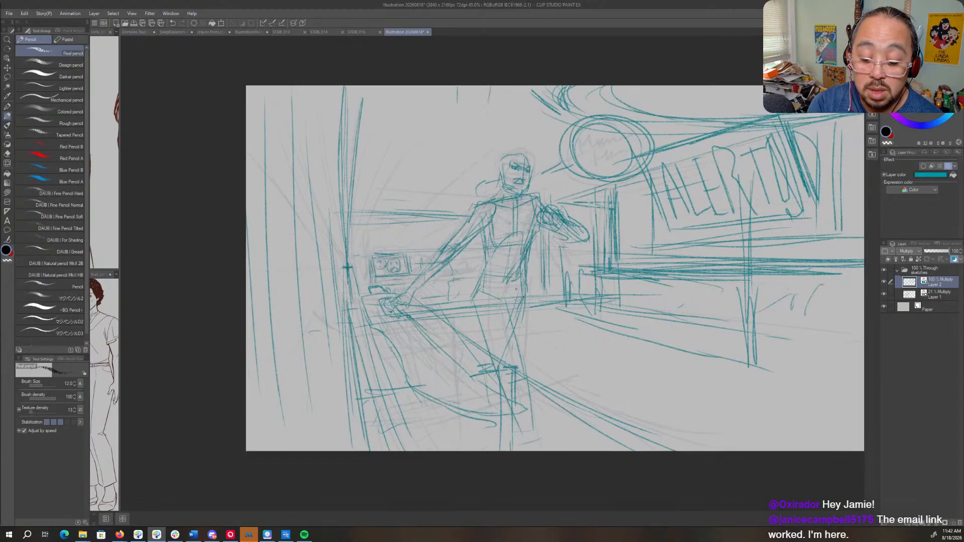
pyautogui.moveTo(497, 374)
pyautogui.mouseDown()
pyautogui.moveTo(382, 389)
pyautogui.moveTo(516, 427)
pyautogui.moveTo(508, 413)
pyautogui.mouseUp()
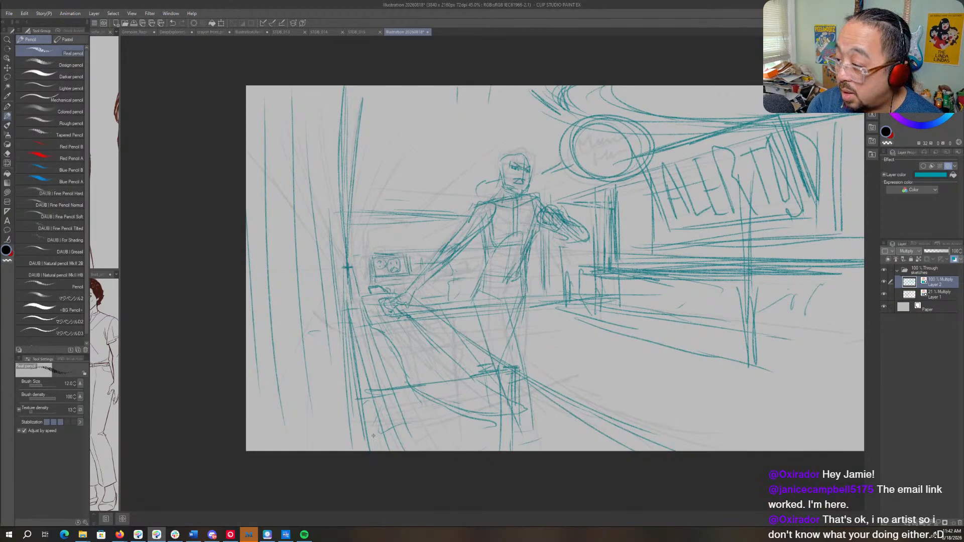
pyautogui.moveTo(380, 433); pyautogui.dragTo(487, 410)
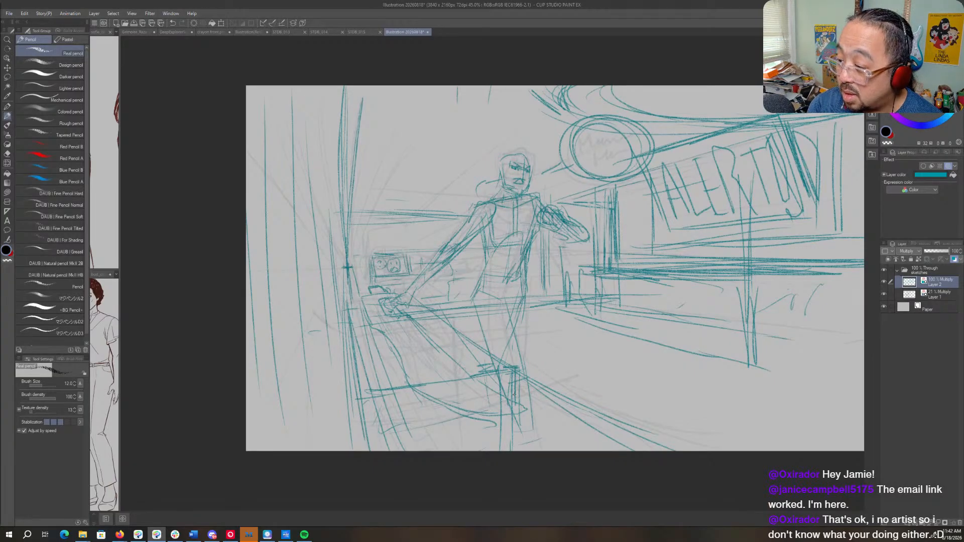
# - Draw the console's lower edge with repeated strokes and a dark support post beneath its outer corner
pyautogui.moveTo(532, 353); pyautogui.dragTo(620, 283)
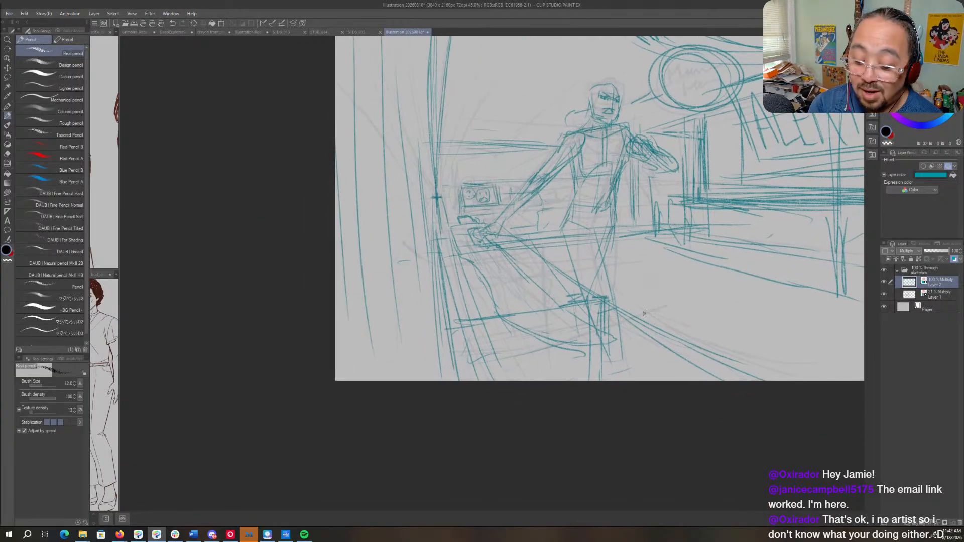
pyautogui.moveTo(452, 357); pyautogui.dragTo(596, 331)
pyautogui.moveTo(521, 351)
pyautogui.mouseDown()
pyautogui.moveTo(589, 339)
pyautogui.moveTo(581, 355)
pyautogui.mouseUp()
pyautogui.moveTo(594, 338)
pyautogui.mouseDown()
pyautogui.moveTo(572, 347)
pyautogui.moveTo(573, 381)
pyautogui.mouseUp()
pyautogui.moveTo(571, 349); pyautogui.dragTo(563, 382)
pyautogui.moveTo(563, 344)
pyautogui.mouseDown()
pyautogui.moveTo(557, 382)
pyautogui.moveTo(464, 367)
pyautogui.moveTo(564, 351)
pyautogui.mouseUp()
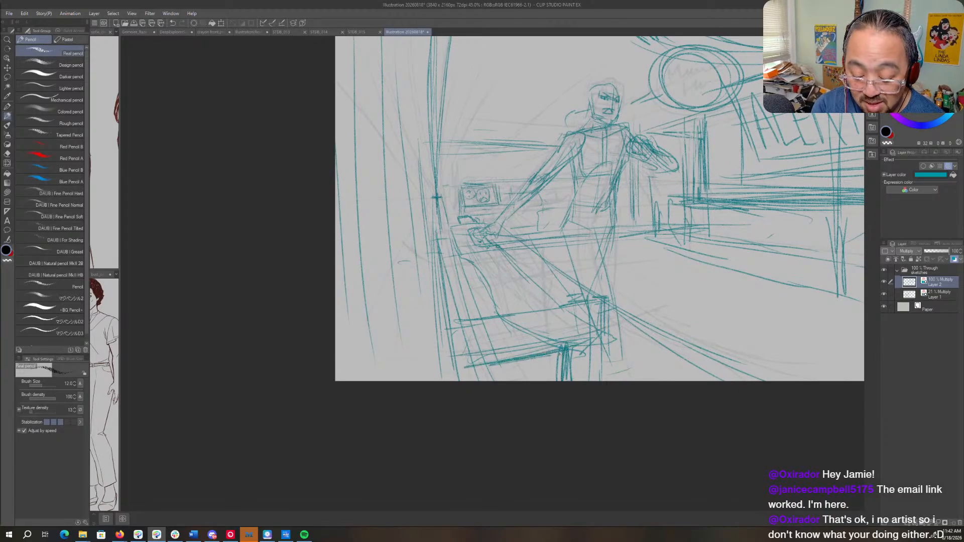
# - Reinforce the console's near side and lower corner beside the pillar with long descending strokes
pyautogui.moveTo(489, 375)
pyautogui.mouseDown()
pyautogui.moveTo(561, 352)
pyautogui.moveTo(560, 367)
pyautogui.moveTo(601, 330)
pyautogui.moveTo(610, 306)
pyautogui.moveTo(448, 319)
pyautogui.mouseUp()
pyautogui.moveTo(446, 223); pyautogui.dragTo(476, 364)
pyautogui.moveTo(452, 273); pyautogui.dragTo(475, 380)
pyautogui.scroll(3, 605, 358)
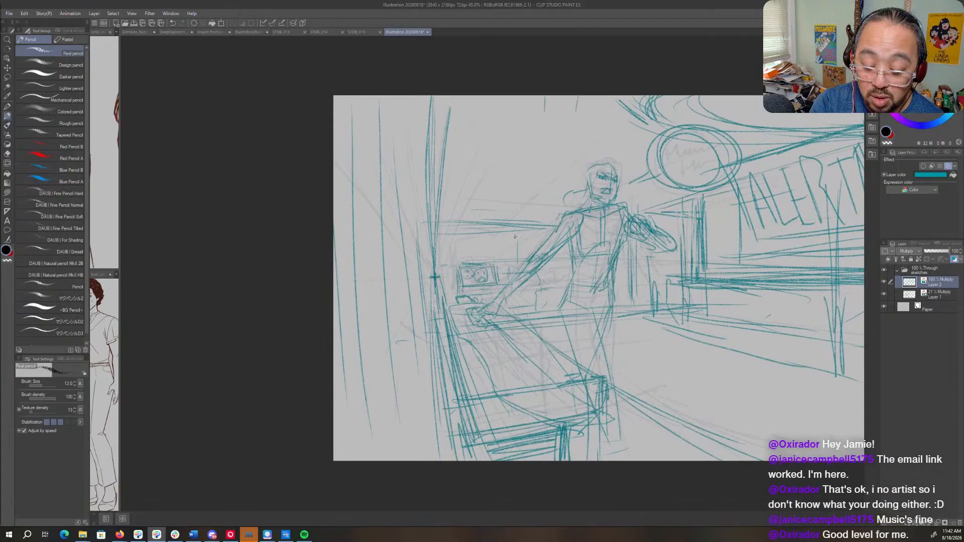
pyautogui.moveTo(515, 237)
pyautogui.mouseDown()
pyautogui.moveTo(516, 264)
pyautogui.moveTo(522, 220)
pyautogui.moveTo(571, 227)
pyautogui.moveTo(520, 265)
pyautogui.moveTo(583, 273)
pyautogui.mouseUp()
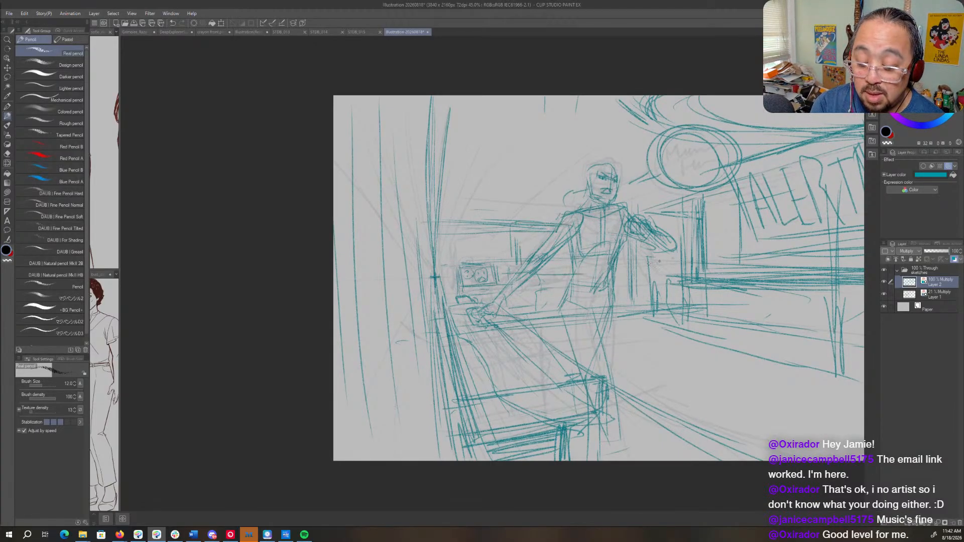
# - Sketch loose marks below the lettered panel beside the upright post and extend the floor line past its foot
pyautogui.moveTo(751, 304); pyautogui.dragTo(573, 315)
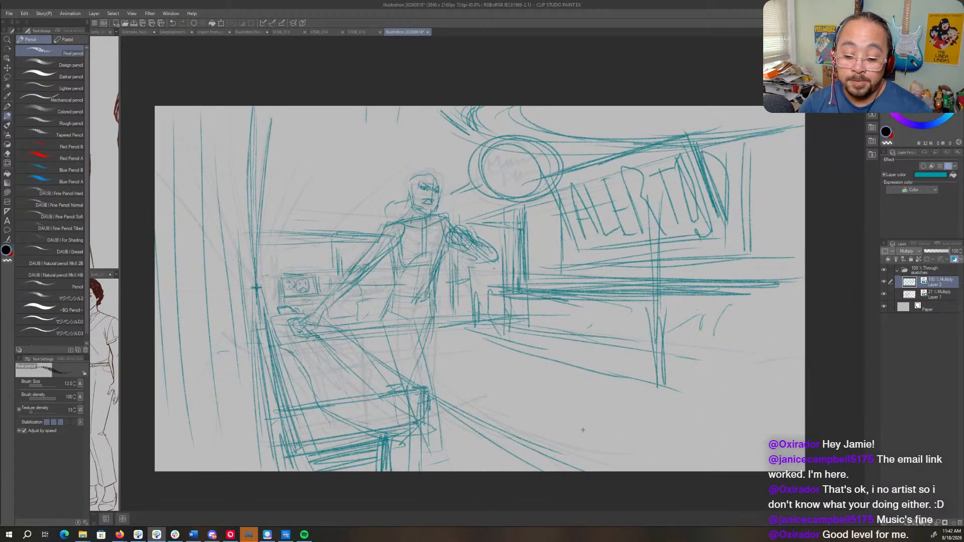
pyautogui.moveTo(715, 334); pyautogui.dragTo(752, 329)
pyautogui.moveTo(697, 353); pyautogui.dragTo(747, 340)
pyautogui.moveTo(657, 389); pyautogui.dragTo(769, 405)
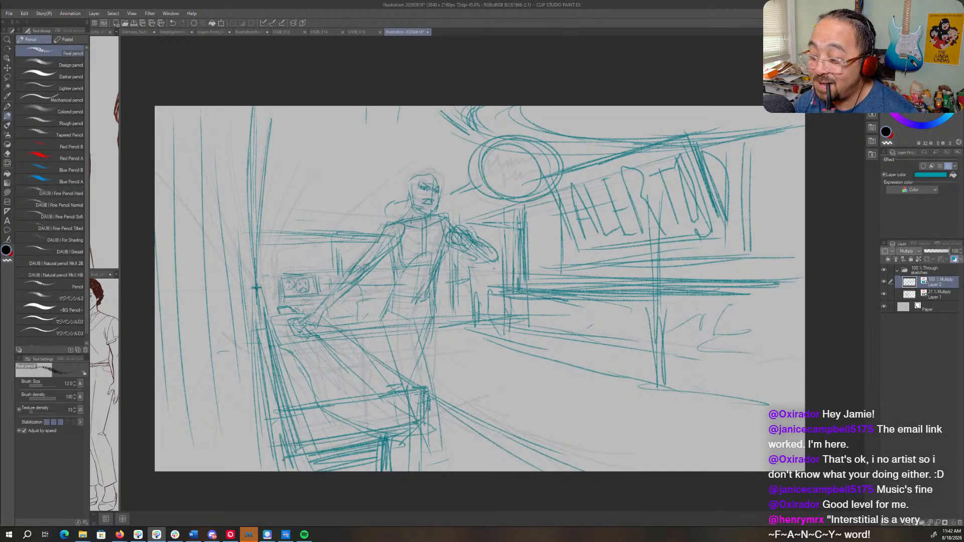
# - Add a new layer above the sketches, with Layer 1 hidden and Layer 2 faded to 36% opacity
pyautogui.click(905, 526)
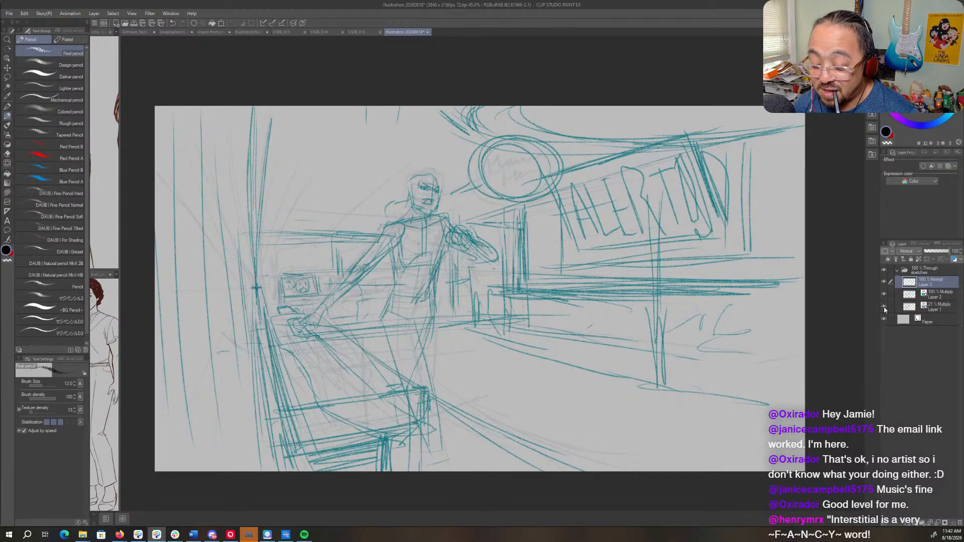
pyautogui.click(947, 297)
pyautogui.click(936, 253)
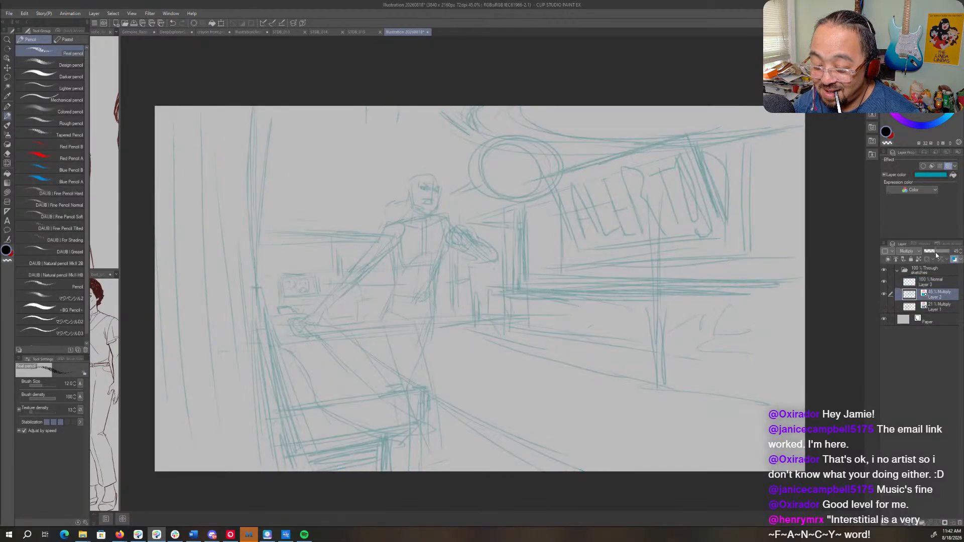
pyautogui.moveTo(936, 255); pyautogui.dragTo(935, 256)
# - Set the new Layer 3 to Multiply blending and give it a dark red layer color
pyautogui.click(935, 282)
pyautogui.click(904, 251)
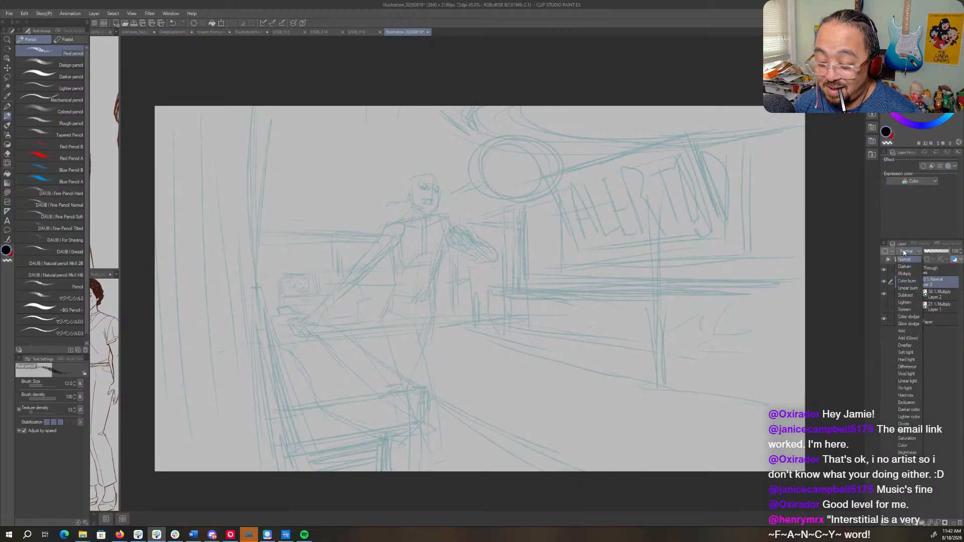
pyautogui.click(910, 274)
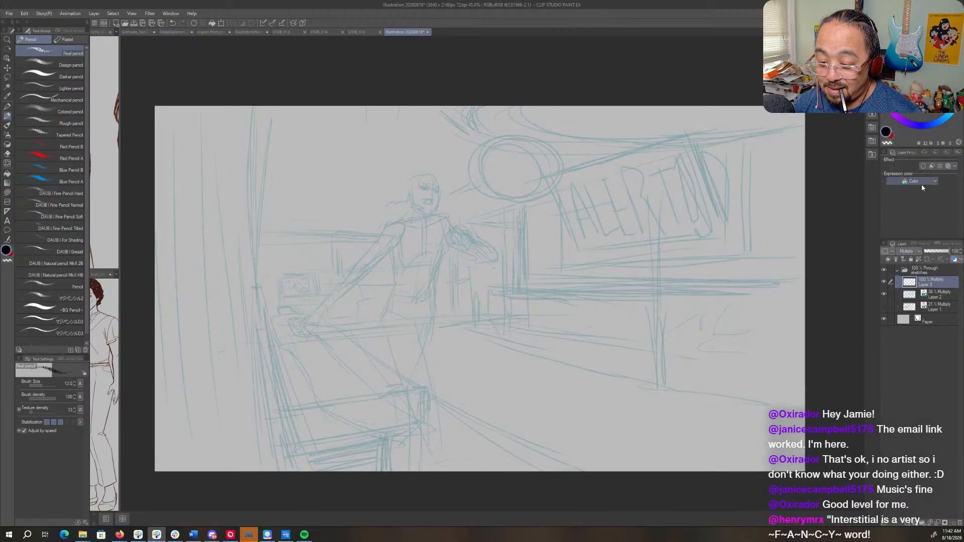
pyautogui.click(948, 166)
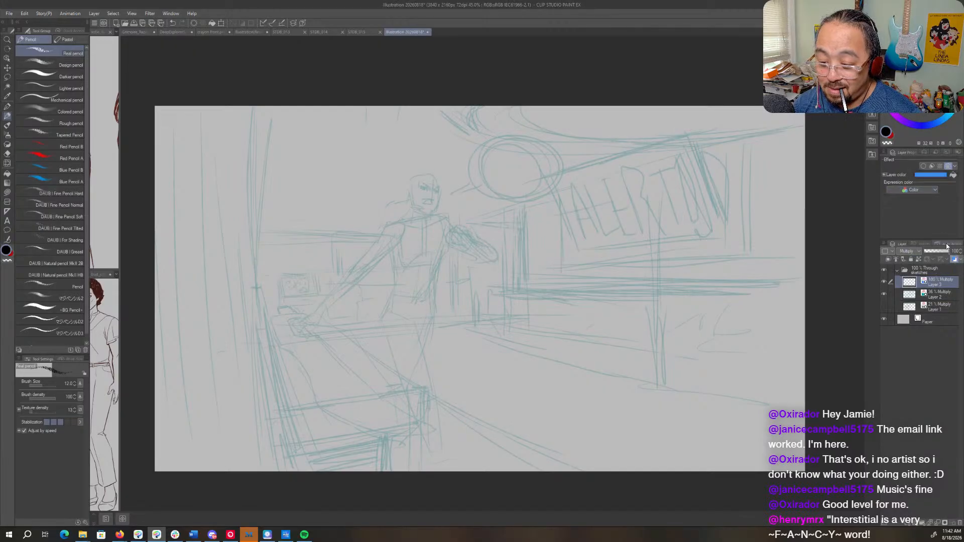
pyautogui.click(928, 176)
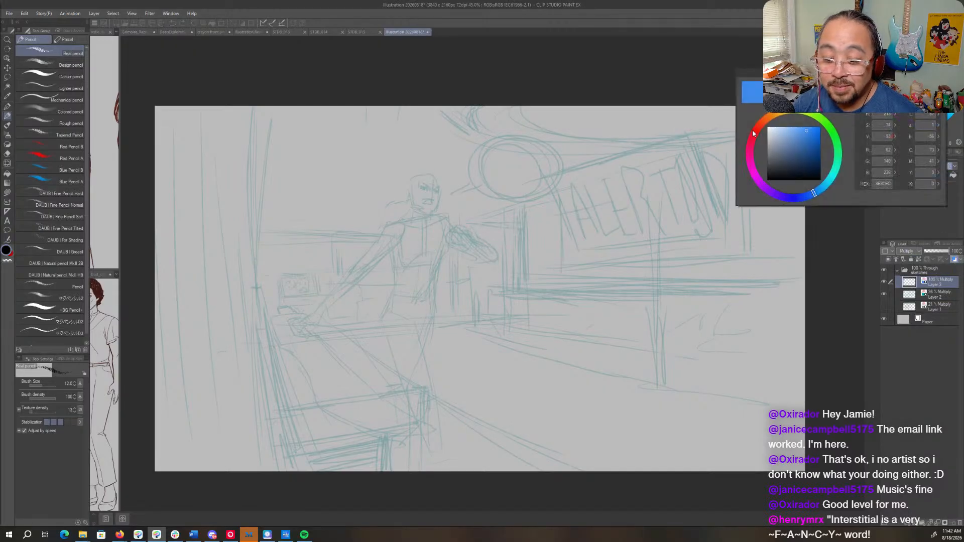
pyautogui.click(753, 133)
pyautogui.click(818, 142)
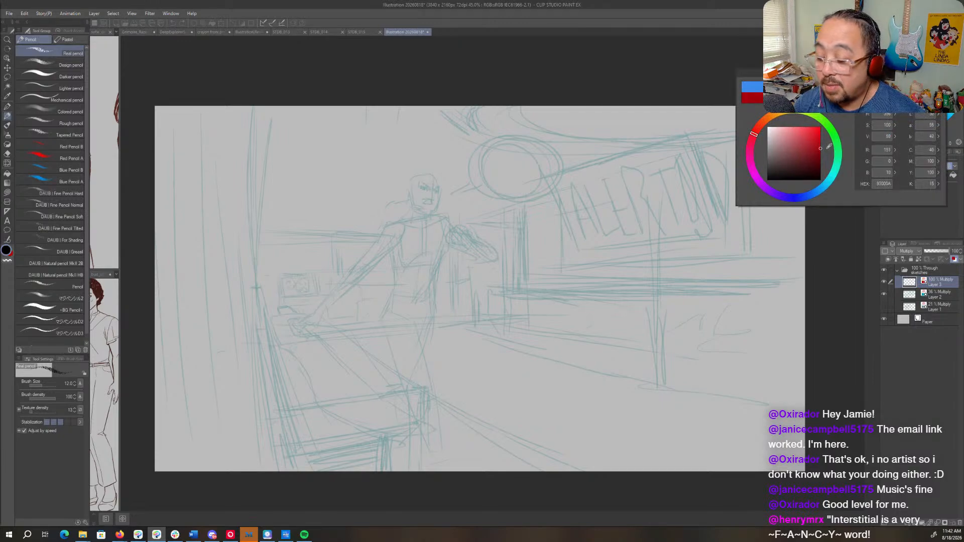
pyautogui.click(919, 85)
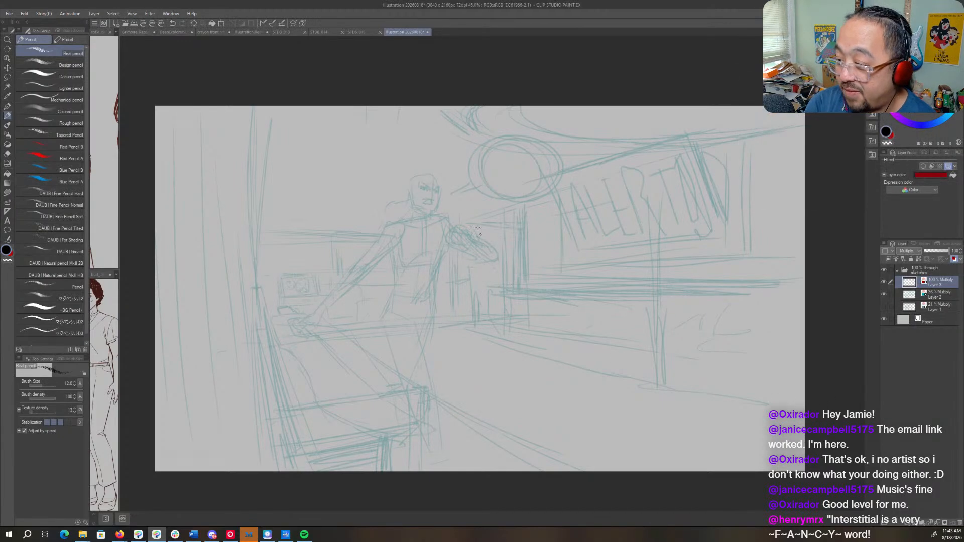
# - Draw the figure's V-shaped collar, jaw, chin and skull outline in dark red with the Real pencil
pyautogui.hotkey('ctrl', 'space')
pyautogui.moveTo(413, 201); pyautogui.dragTo(640, 261)
pyautogui.press('space')
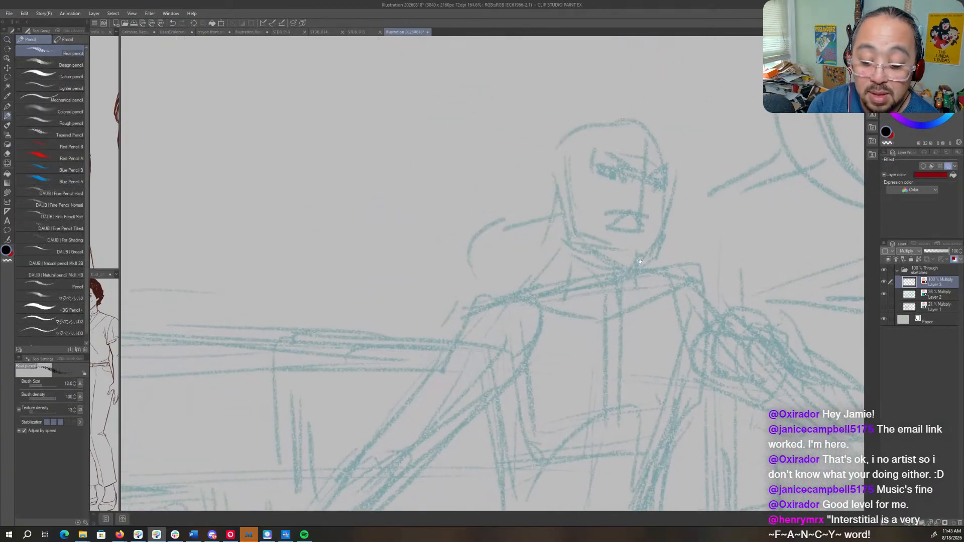
pyautogui.moveTo(561, 283); pyautogui.dragTo(608, 295)
pyautogui.moveTo(645, 270); pyautogui.dragTo(594, 304)
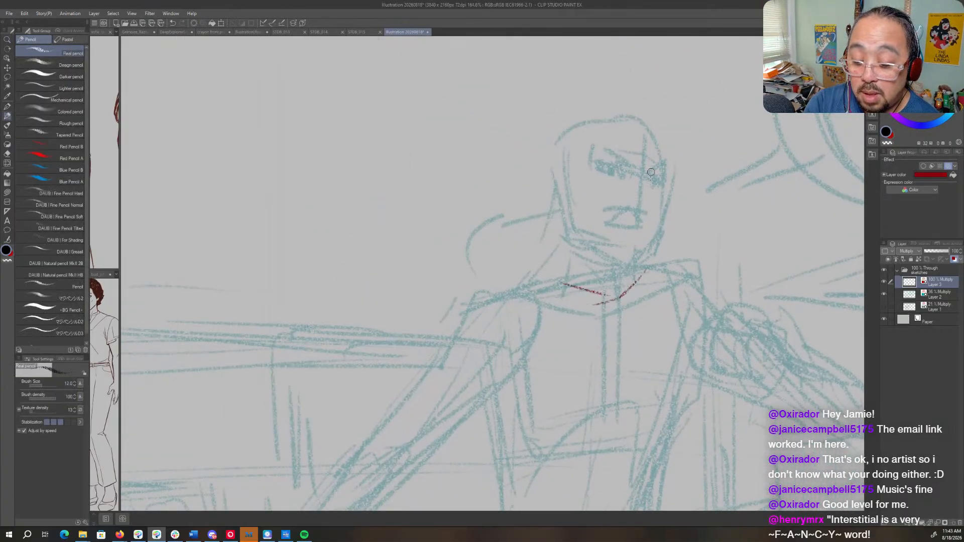
pyautogui.moveTo(669, 189)
pyautogui.mouseDown()
pyautogui.moveTo(658, 228)
pyautogui.moveTo(631, 259)
pyautogui.mouseUp()
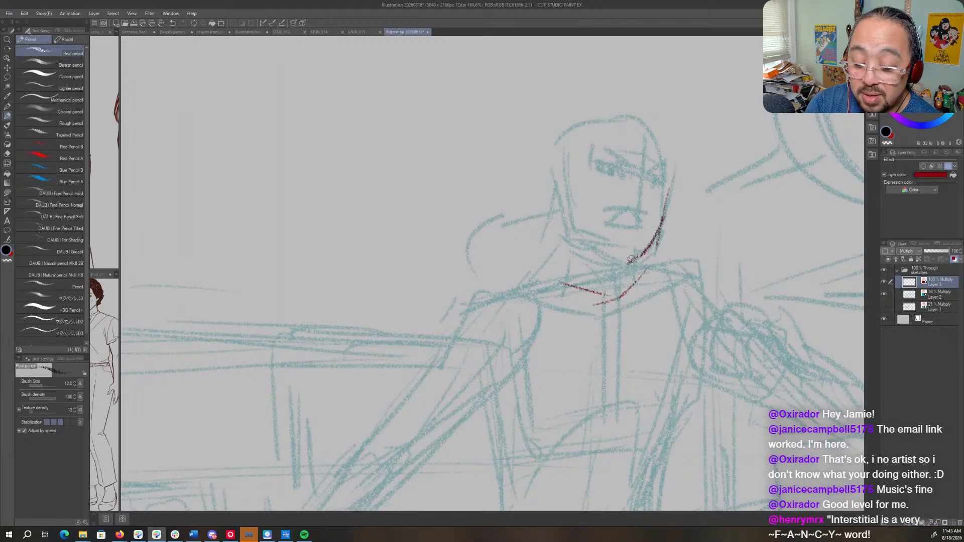
pyautogui.moveTo(581, 241); pyautogui.dragTo(625, 264)
pyautogui.moveTo(567, 194); pyautogui.dragTo(580, 248)
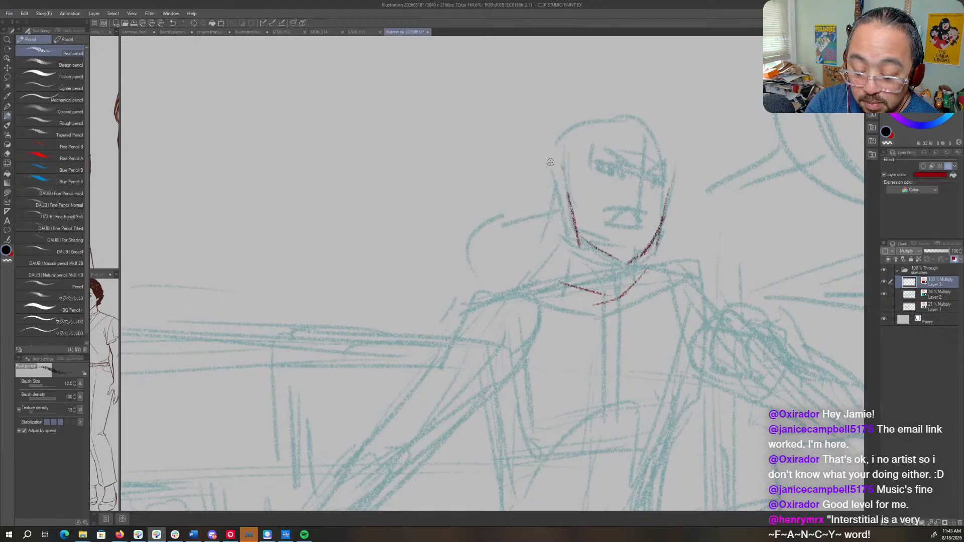
pyautogui.moveTo(551, 162)
pyautogui.mouseDown()
pyautogui.moveTo(585, 122)
pyautogui.moveTo(648, 132)
pyautogui.moveTo(672, 173)
pyautogui.moveTo(662, 213)
pyautogui.mouseUp()
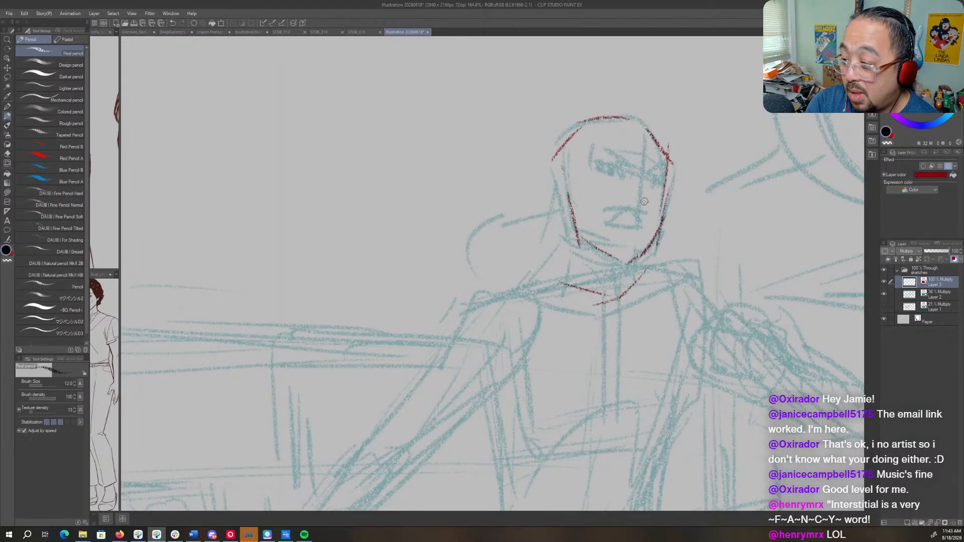
# - Draw the scowling eyes and brows, the nose, and the frowning mouth with lines around the chin
pyautogui.moveTo(590, 164)
pyautogui.mouseDown()
pyautogui.moveTo(614, 163)
pyautogui.moveTo(603, 169)
pyautogui.moveTo(614, 173)
pyautogui.moveTo(626, 162)
pyautogui.moveTo(657, 178)
pyautogui.mouseUp()
pyautogui.moveTo(653, 168); pyautogui.dragTo(650, 177)
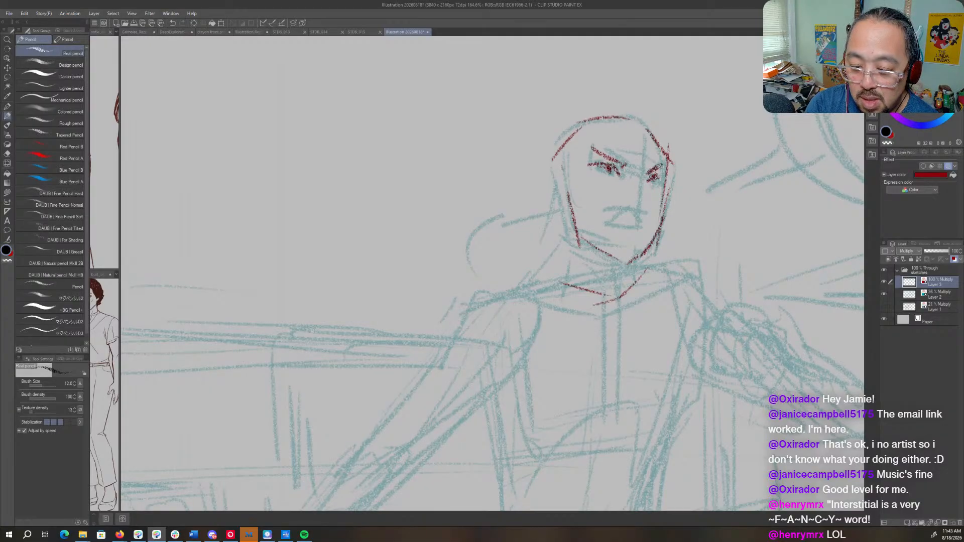
pyautogui.moveTo(624, 222)
pyautogui.mouseDown()
pyautogui.moveTo(610, 232)
pyautogui.moveTo(620, 216)
pyautogui.moveTo(648, 221)
pyautogui.moveTo(635, 229)
pyautogui.mouseUp()
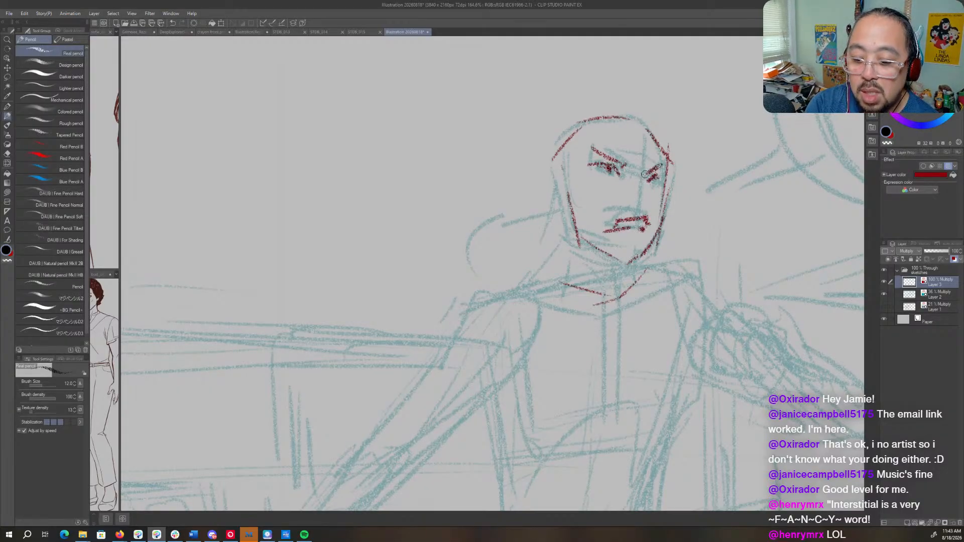
pyautogui.moveTo(644, 174); pyautogui.dragTo(645, 200)
pyautogui.moveTo(596, 221)
pyautogui.mouseDown()
pyautogui.moveTo(599, 237)
pyautogui.moveTo(615, 209)
pyautogui.moveTo(651, 218)
pyautogui.moveTo(653, 236)
pyautogui.moveTo(637, 256)
pyautogui.mouseUp()
# - With the canvas view mirrored, draw the ear and strengthen the nose, mouth, moustache and chin
pyautogui.press('h')
pyautogui.moveTo(407, 252); pyautogui.dragTo(643, 247)
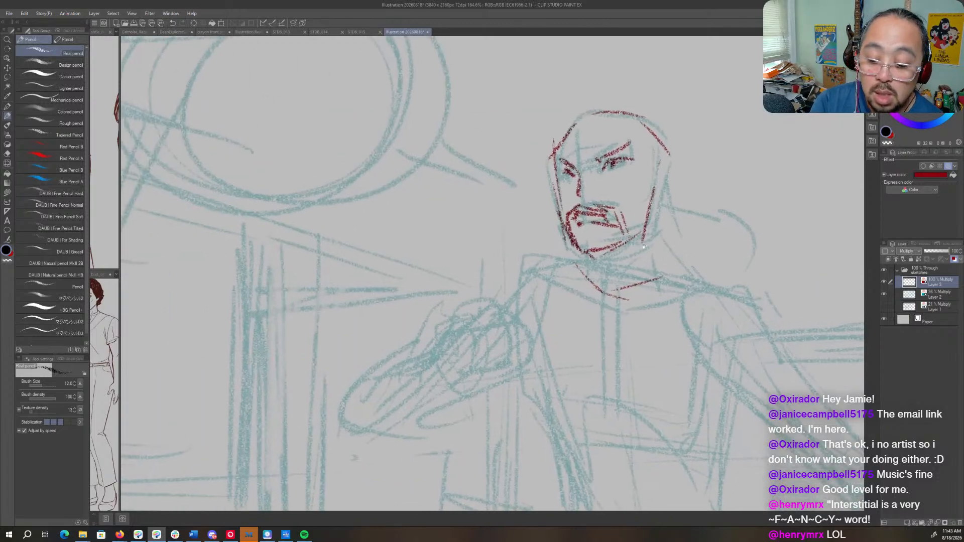
pyautogui.moveTo(651, 181)
pyautogui.mouseDown()
pyautogui.moveTo(672, 177)
pyautogui.moveTo(673, 202)
pyautogui.moveTo(654, 211)
pyautogui.mouseUp()
pyautogui.moveTo(578, 193)
pyautogui.mouseDown()
pyautogui.moveTo(586, 200)
pyautogui.moveTo(578, 195)
pyautogui.moveTo(559, 222)
pyautogui.moveTo(584, 258)
pyautogui.moveTo(566, 224)
pyautogui.mouseUp()
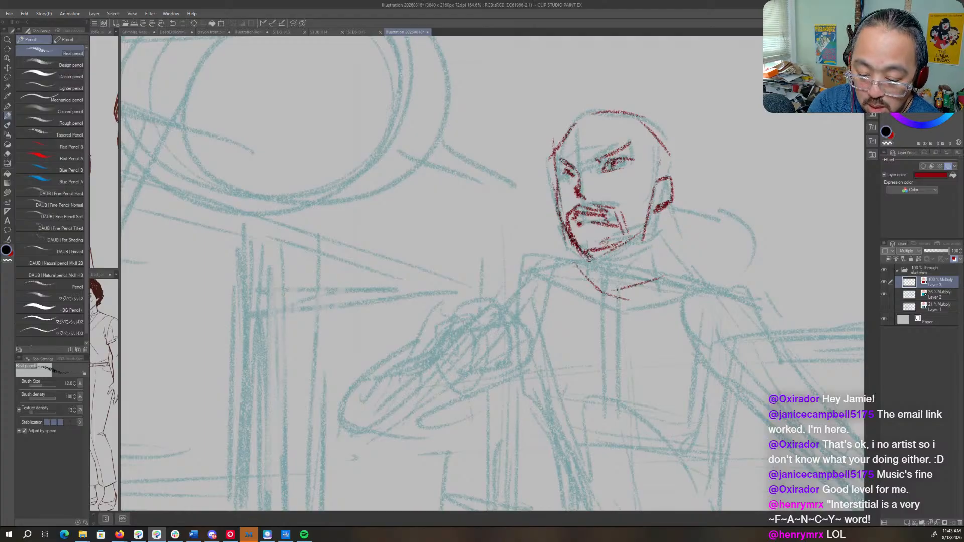
pyautogui.moveTo(584, 259); pyautogui.dragTo(615, 247)
pyautogui.moveTo(577, 221); pyautogui.dragTo(615, 213)
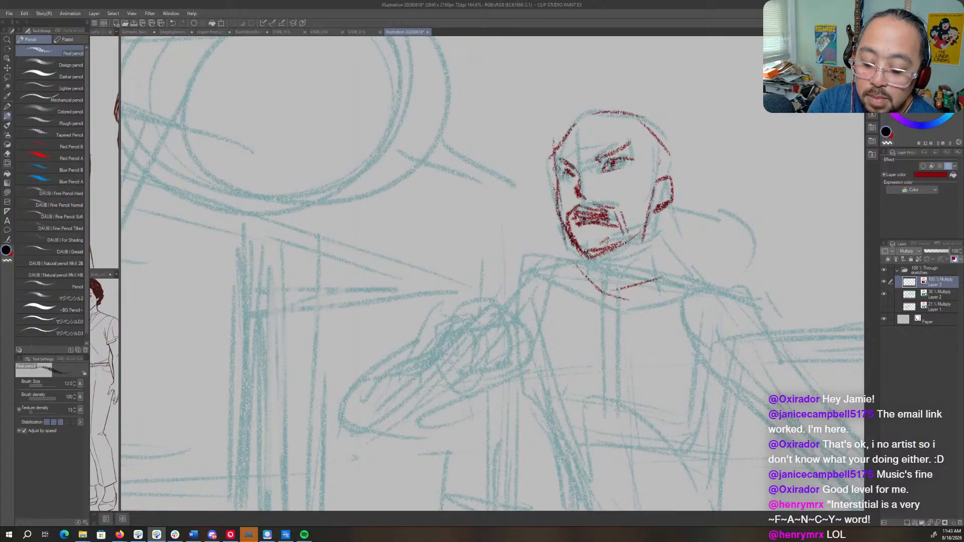
# - Restore the unmirrored view, detail the inner ear, and draw the temple hairline and close-cropped hair contour
pyautogui.press('h')
pyautogui.moveTo(434, 173); pyautogui.dragTo(640, 172)
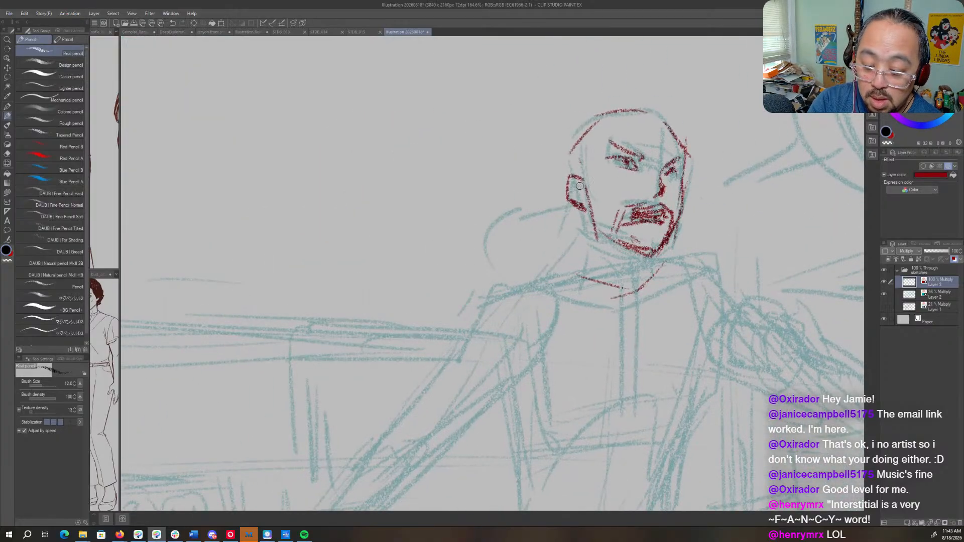
pyautogui.moveTo(579, 185)
pyautogui.mouseDown()
pyautogui.moveTo(559, 181)
pyautogui.moveTo(579, 171)
pyautogui.moveTo(585, 203)
pyautogui.mouseUp()
pyautogui.moveTo(595, 144); pyautogui.dragTo(581, 176)
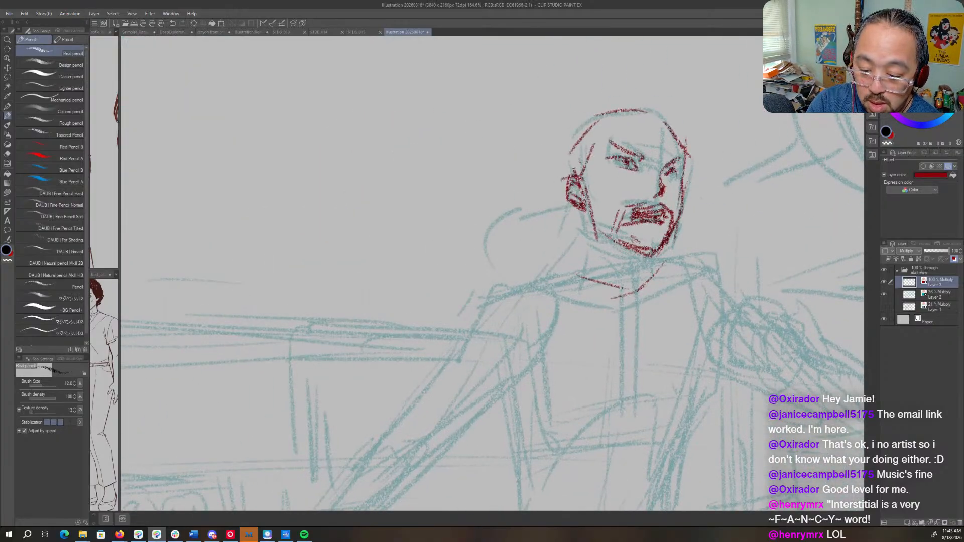
pyautogui.moveTo(600, 128)
pyautogui.mouseDown()
pyautogui.moveTo(582, 183)
pyautogui.moveTo(570, 165)
pyautogui.mouseUp()
pyautogui.moveTo(590, 123)
pyautogui.mouseDown()
pyautogui.moveTo(625, 117)
pyautogui.moveTo(616, 109)
pyautogui.moveTo(657, 114)
pyautogui.moveTo(642, 115)
pyautogui.moveTo(680, 131)
pyautogui.mouseUp()
pyautogui.moveTo(634, 111); pyautogui.dragTo(680, 133)
pyautogui.moveTo(597, 104)
pyautogui.mouseDown()
pyautogui.moveTo(582, 117)
pyautogui.moveTo(565, 191)
pyautogui.mouseUp()
# - Draw the neck and both shoulder lines, then the armpit folds and torso side by the outstretched arm
pyautogui.moveTo(593, 221)
pyautogui.mouseDown()
pyautogui.moveTo(584, 268)
pyautogui.moveTo(640, 271)
pyautogui.moveTo(577, 265)
pyautogui.moveTo(579, 283)
pyautogui.moveTo(493, 297)
pyautogui.moveTo(636, 267)
pyautogui.moveTo(698, 267)
pyautogui.moveTo(740, 284)
pyautogui.moveTo(727, 340)
pyautogui.mouseUp()
pyautogui.moveTo(613, 396); pyautogui.dragTo(475, 283)
pyautogui.moveTo(336, 198)
pyautogui.mouseDown()
pyautogui.moveTo(391, 217)
pyautogui.moveTo(373, 313)
pyautogui.mouseUp()
pyautogui.moveTo(358, 281); pyautogui.dragTo(386, 333)
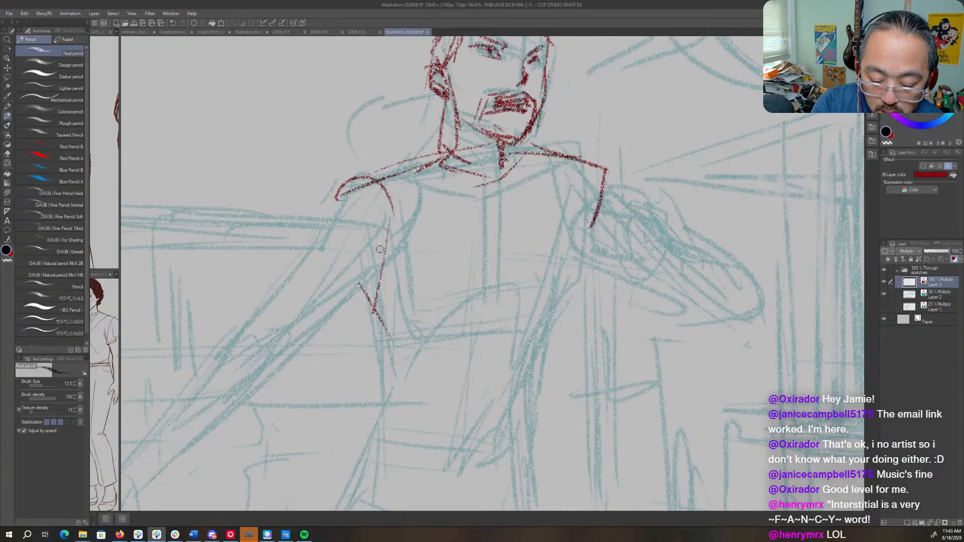
pyautogui.moveTo(380, 249)
pyautogui.mouseDown()
pyautogui.moveTo(400, 358)
pyautogui.moveTo(379, 406)
pyautogui.mouseUp()
# - Add the jacket's vertical centre line, two curved chest folds, and the torso contour on the bent-arm side
pyautogui.moveTo(498, 163); pyautogui.dragTo(491, 324)
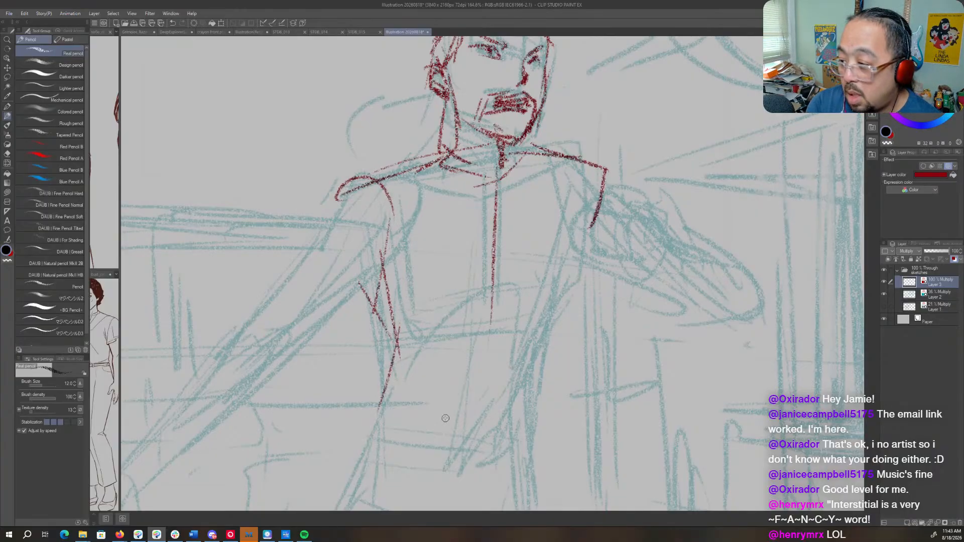
pyautogui.moveTo(436, 309); pyautogui.dragTo(530, 295)
pyautogui.moveTo(457, 277); pyautogui.dragTo(550, 269)
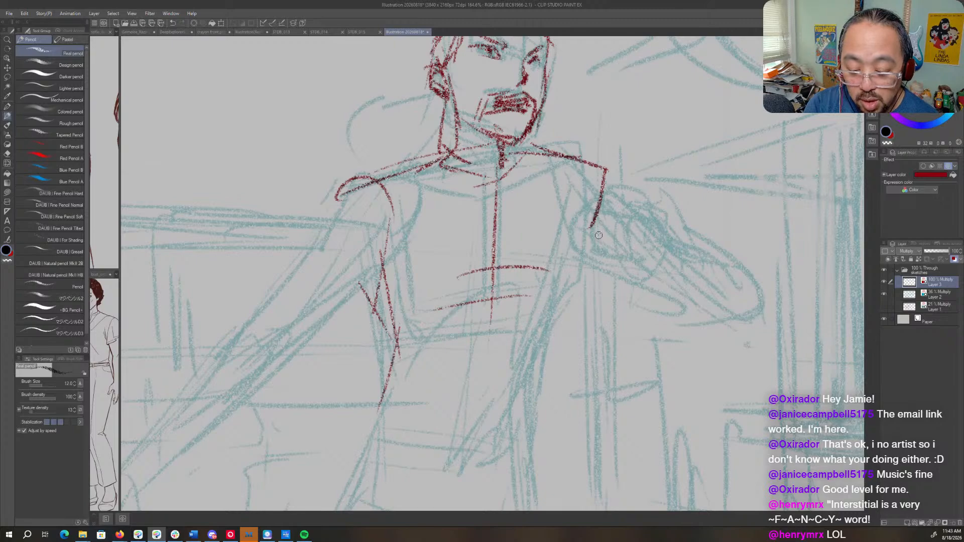
pyautogui.moveTo(595, 230)
pyautogui.mouseDown()
pyautogui.moveTo(550, 340)
pyautogui.moveTo(546, 402)
pyautogui.mouseUp()
# - Darken the hairline and far side of the head, and add a cheek line and nostril using the Real pencil
pyautogui.hotkey('ctrl', 'space')
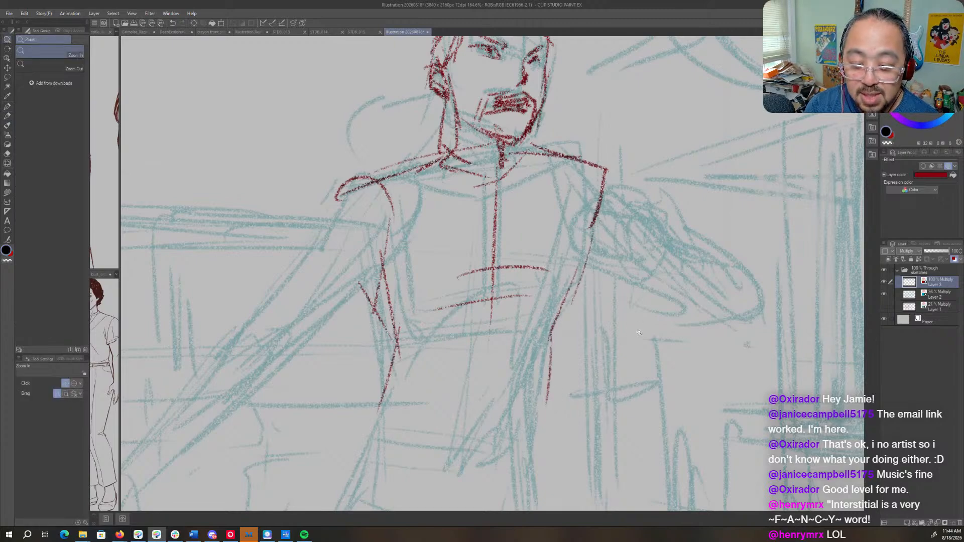
pyautogui.moveTo(638, 333); pyautogui.dragTo(577, 372)
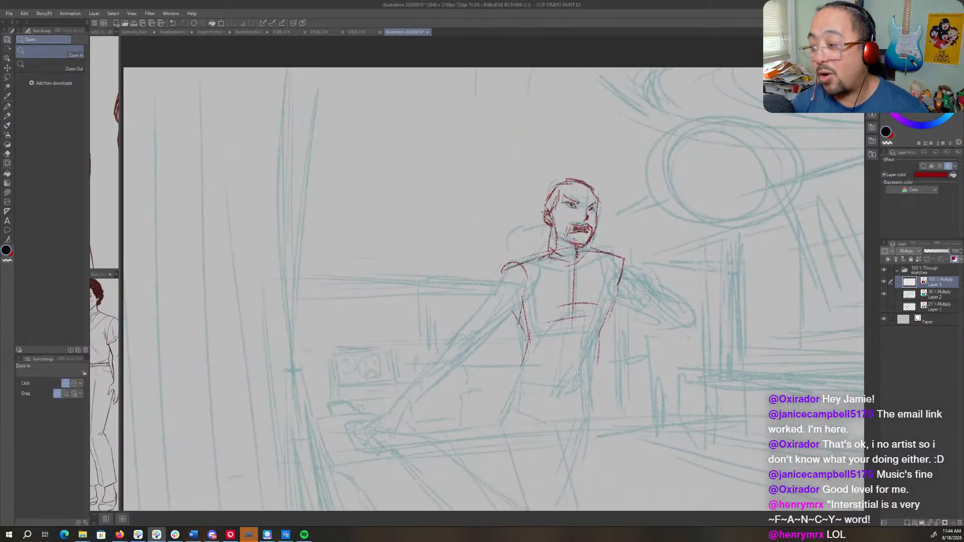
pyautogui.moveTo(578, 183)
pyautogui.mouseDown()
pyautogui.moveTo(637, 184)
pyautogui.moveTo(589, 195)
pyautogui.mouseUp()
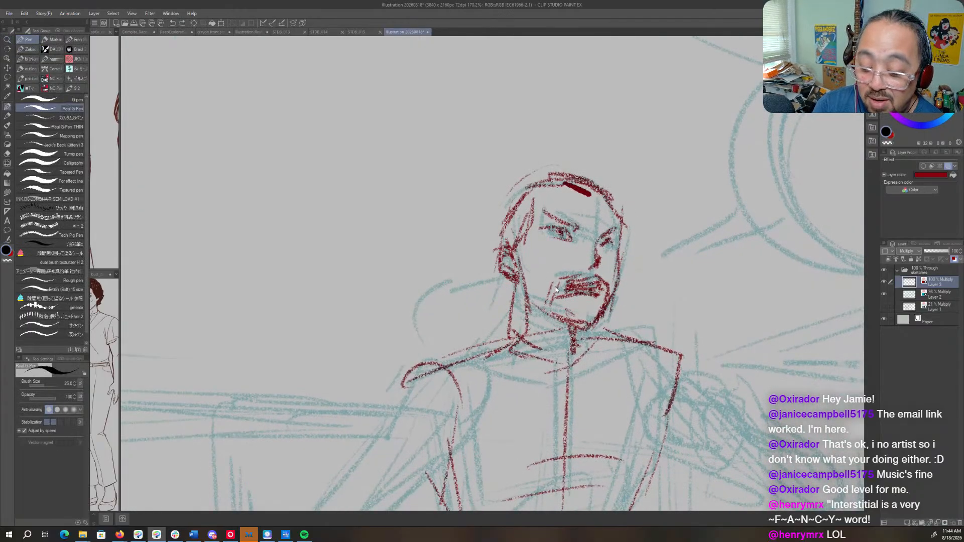
pyautogui.hotkey('ctrl', 'z')
pyautogui.press('p')
pyautogui.moveTo(554, 184)
pyautogui.mouseDown()
pyautogui.moveTo(594, 195)
pyautogui.moveTo(621, 221)
pyautogui.moveTo(622, 279)
pyautogui.mouseUp()
pyautogui.moveTo(553, 213)
pyautogui.mouseDown()
pyautogui.moveTo(579, 229)
pyautogui.moveTo(546, 243)
pyautogui.moveTo(524, 274)
pyautogui.mouseUp()
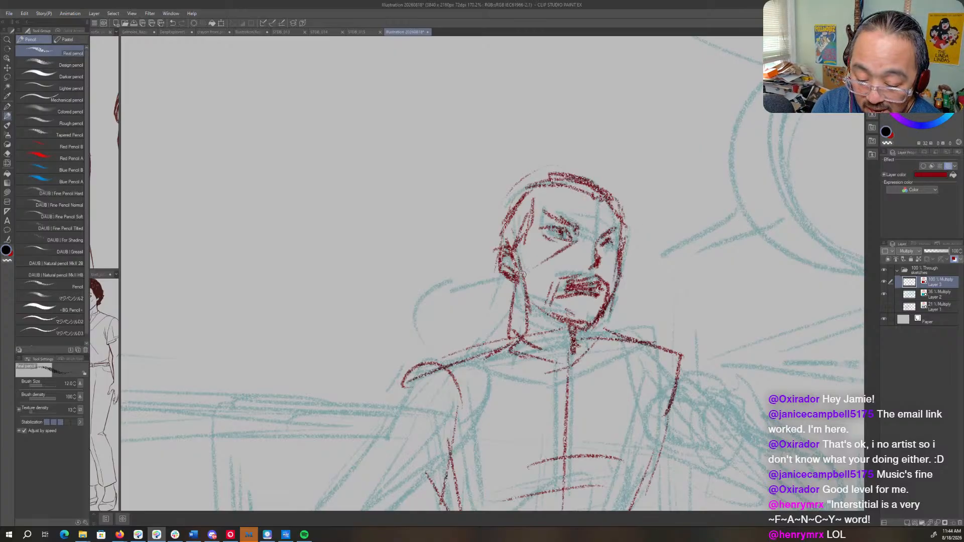
pyautogui.moveTo(598, 247)
pyautogui.mouseDown()
pyautogui.moveTo(605, 254)
pyautogui.moveTo(591, 263)
pyautogui.mouseUp()
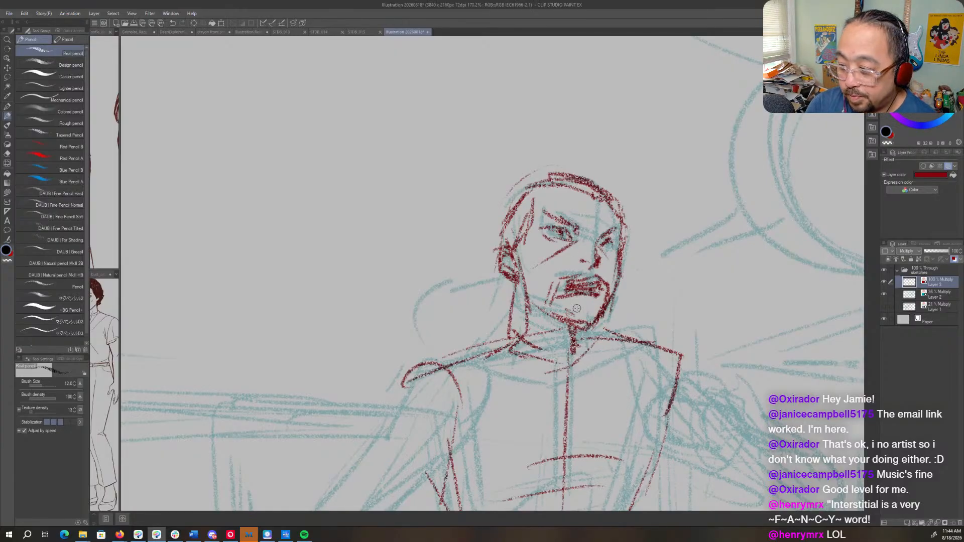
# - Add neck and collar strokes beneath the jaw and reinforce the ear's outline
pyautogui.moveTo(583, 343)
pyautogui.mouseDown()
pyautogui.moveTo(635, 233)
pyautogui.moveTo(625, 240)
pyautogui.mouseUp()
pyautogui.moveTo(551, 248)
pyautogui.mouseDown()
pyautogui.moveTo(648, 235)
pyautogui.moveTo(622, 231)
pyautogui.moveTo(616, 250)
pyautogui.mouseUp()
pyautogui.moveTo(574, 208)
pyautogui.mouseDown()
pyautogui.moveTo(598, 251)
pyautogui.moveTo(618, 251)
pyautogui.mouseUp()
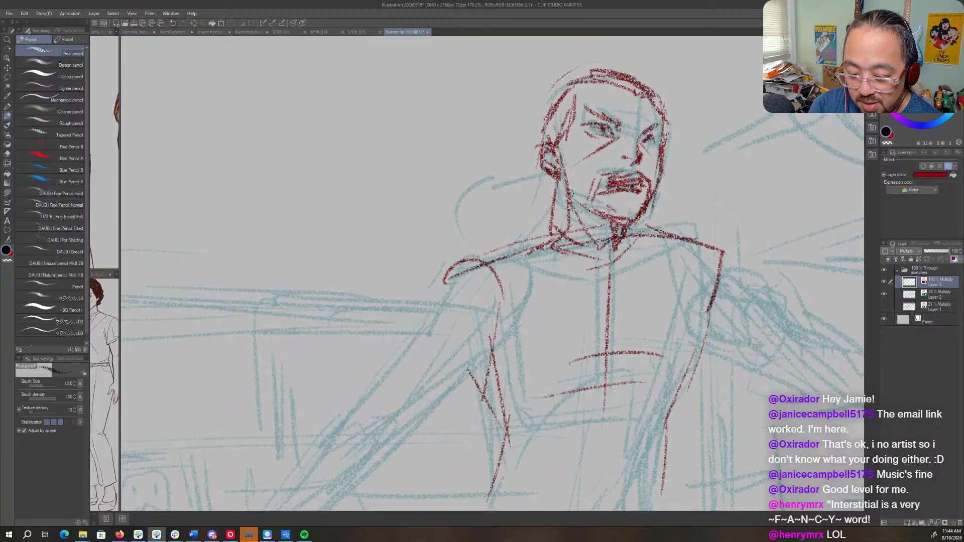
pyautogui.moveTo(568, 192); pyautogui.dragTo(618, 222)
pyautogui.moveTo(616, 219); pyautogui.dragTo(579, 203)
pyautogui.moveTo(546, 154); pyautogui.dragTo(552, 184)
pyautogui.moveTo(536, 150)
pyautogui.mouseDown()
pyautogui.moveTo(547, 179)
pyautogui.moveTo(556, 173)
pyautogui.mouseUp()
pyautogui.moveTo(557, 189); pyautogui.dragTo(553, 207)
# - Double the jacket's centre line and draw the waistband's two horizontal edges with the adjoining hip contour
pyautogui.moveTo(633, 304)
pyautogui.mouseDown()
pyautogui.moveTo(507, 241)
pyautogui.moveTo(533, 233)
pyautogui.mouseUp()
pyautogui.moveTo(523, 179); pyautogui.dragTo(509, 343)
pyautogui.moveTo(510, 300); pyautogui.dragTo(617, 142)
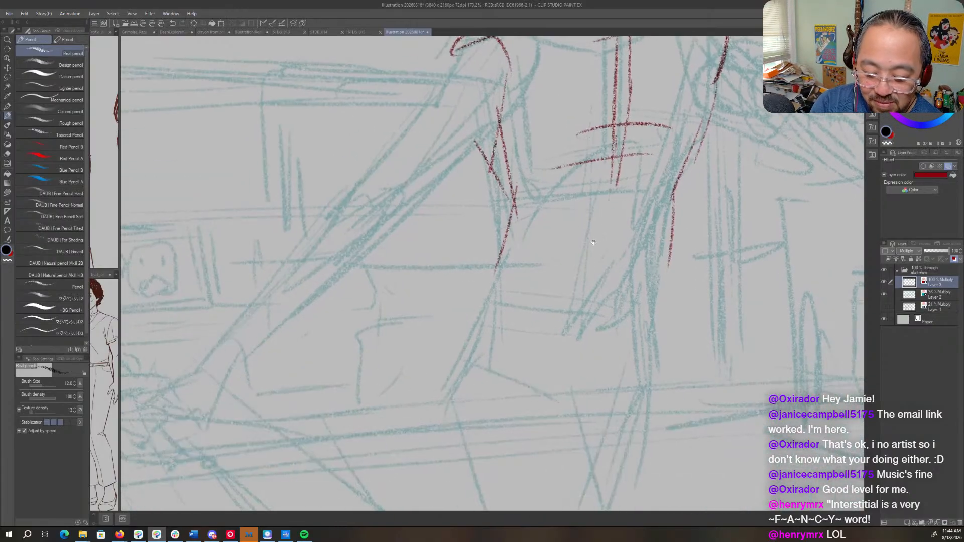
pyautogui.moveTo(485, 275); pyautogui.dragTo(610, 278)
pyautogui.moveTo(502, 260)
pyautogui.mouseDown()
pyautogui.moveTo(647, 249)
pyautogui.moveTo(661, 306)
pyautogui.mouseUp()
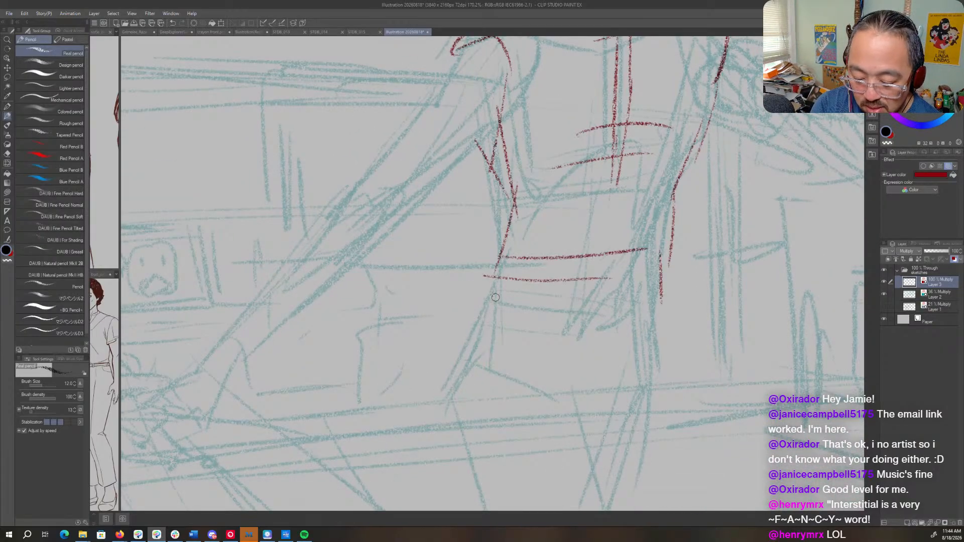
# - Draw the belt's lower edge with a large round buckle and short curved ribs beside it
pyautogui.moveTo(493, 294); pyautogui.dragTo(628, 321)
pyautogui.moveTo(652, 258); pyautogui.dragTo(644, 307)
pyautogui.moveTo(648, 274)
pyautogui.mouseDown()
pyautogui.moveTo(639, 295)
pyautogui.moveTo(565, 306)
pyautogui.mouseUp()
pyautogui.moveTo(553, 271)
pyautogui.mouseDown()
pyautogui.moveTo(556, 319)
pyautogui.moveTo(619, 273)
pyautogui.mouseUp()
pyautogui.moveTo(630, 256); pyautogui.dragTo(635, 309)
pyautogui.moveTo(640, 281); pyautogui.dragTo(586, 322)
pyautogui.moveTo(592, 258); pyautogui.dragTo(621, 307)
pyautogui.moveTo(623, 261)
pyautogui.mouseDown()
pyautogui.moveTo(625, 289)
pyautogui.moveTo(558, 307)
pyautogui.mouseUp()
pyautogui.moveTo(560, 261)
pyautogui.mouseDown()
pyautogui.moveTo(544, 303)
pyautogui.moveTo(487, 254)
pyautogui.moveTo(475, 301)
pyautogui.moveTo(537, 310)
pyautogui.mouseUp()
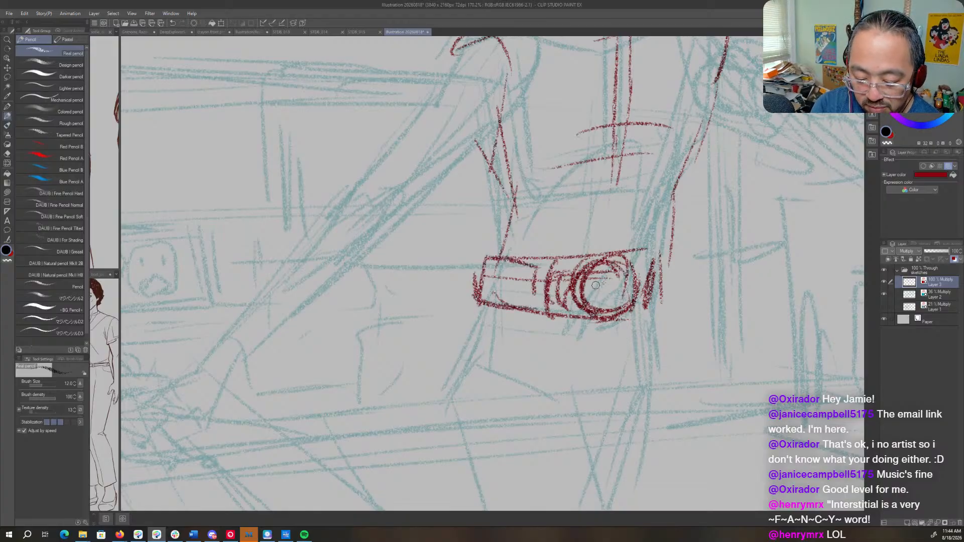
# - Close the belt's short end beyond the buckle and darken its lower corner
pyautogui.moveTo(630, 265)
pyautogui.mouseDown()
pyautogui.moveTo(686, 262)
pyautogui.moveTo(670, 282)
pyautogui.mouseUp()
pyautogui.moveTo(671, 270)
pyautogui.mouseDown()
pyautogui.moveTo(660, 315)
pyautogui.moveTo(627, 320)
pyautogui.mouseUp()
pyautogui.moveTo(652, 309); pyautogui.dragTo(644, 324)
# - Draw diagonal shoulder-to-armpit seams on both sides of the jacket, with short strokes at the armpit of the extended arm
pyautogui.moveTo(532, 176)
pyautogui.mouseDown()
pyautogui.moveTo(488, 311)
pyautogui.moveTo(515, 317)
pyautogui.mouseUp()
pyautogui.moveTo(490, 146); pyautogui.dragTo(495, 187)
pyautogui.moveTo(519, 145); pyautogui.dragTo(459, 268)
pyautogui.moveTo(458, 216); pyautogui.dragTo(429, 280)
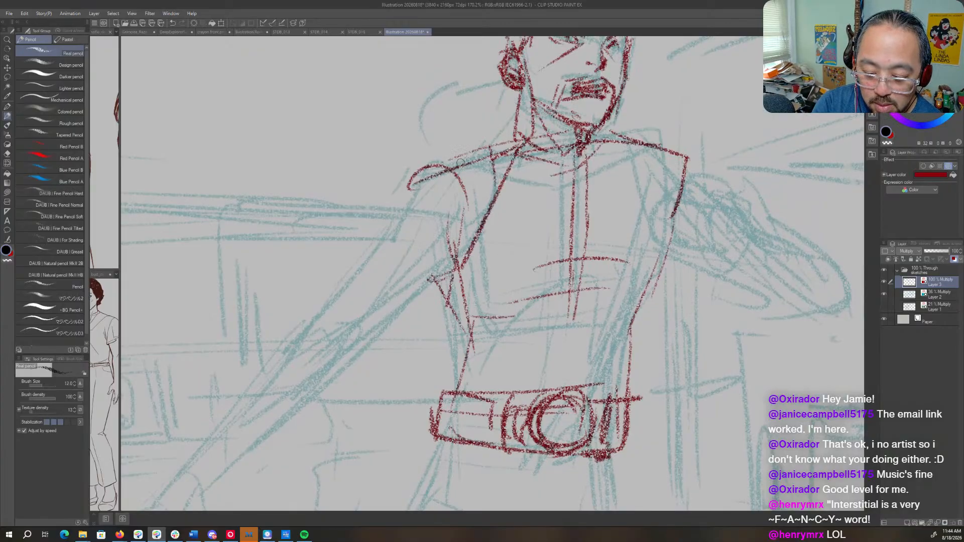
pyautogui.moveTo(620, 150); pyautogui.dragTo(661, 246)
# - Sketch the chest panel's arched lower edge and a vertical seam running down the torso to the belt
pyautogui.moveTo(491, 322); pyautogui.dragTo(579, 310)
pyautogui.moveTo(506, 265)
pyautogui.mouseDown()
pyautogui.moveTo(521, 355)
pyautogui.moveTo(511, 406)
pyautogui.moveTo(575, 267)
pyautogui.mouseUp()
pyautogui.moveTo(470, 317)
pyautogui.mouseDown()
pyautogui.moveTo(583, 266)
pyautogui.moveTo(651, 303)
pyautogui.mouseUp()
pyautogui.moveTo(620, 279); pyautogui.dragTo(641, 307)
# - Darken the torso contour from armpit to belt and reinforce the waist line on the opposite side
pyautogui.moveTo(662, 263)
pyautogui.mouseDown()
pyautogui.moveTo(628, 331)
pyautogui.moveTo(616, 391)
pyautogui.mouseUp()
pyautogui.moveTo(645, 304); pyautogui.dragTo(608, 361)
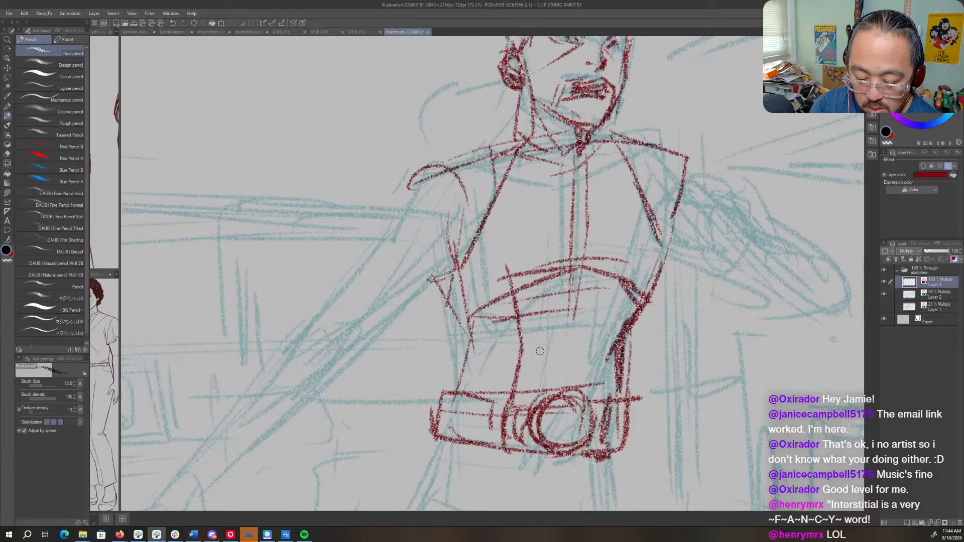
pyautogui.moveTo(448, 288); pyautogui.dragTo(477, 372)
pyautogui.moveTo(450, 417)
pyautogui.mouseDown()
pyautogui.moveTo(466, 389)
pyautogui.moveTo(509, 115)
pyautogui.moveTo(493, 171)
pyautogui.mouseUp()
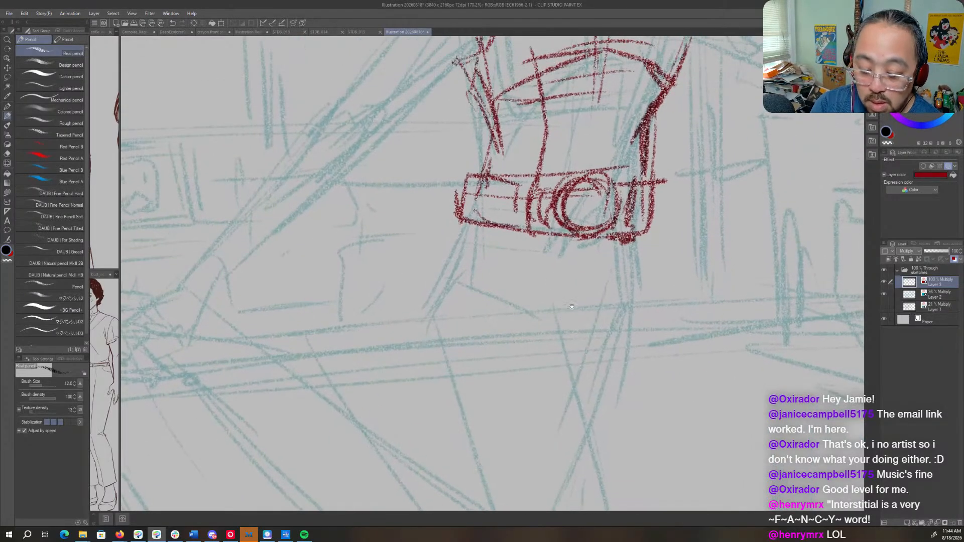
# - Draw the tapered crotch panel below the belt with crease lines where the thighs meet
pyautogui.moveTo(510, 237)
pyautogui.mouseDown()
pyautogui.moveTo(554, 262)
pyautogui.moveTo(568, 345)
pyautogui.moveTo(590, 347)
pyautogui.mouseUp()
pyautogui.moveTo(632, 246); pyautogui.dragTo(586, 340)
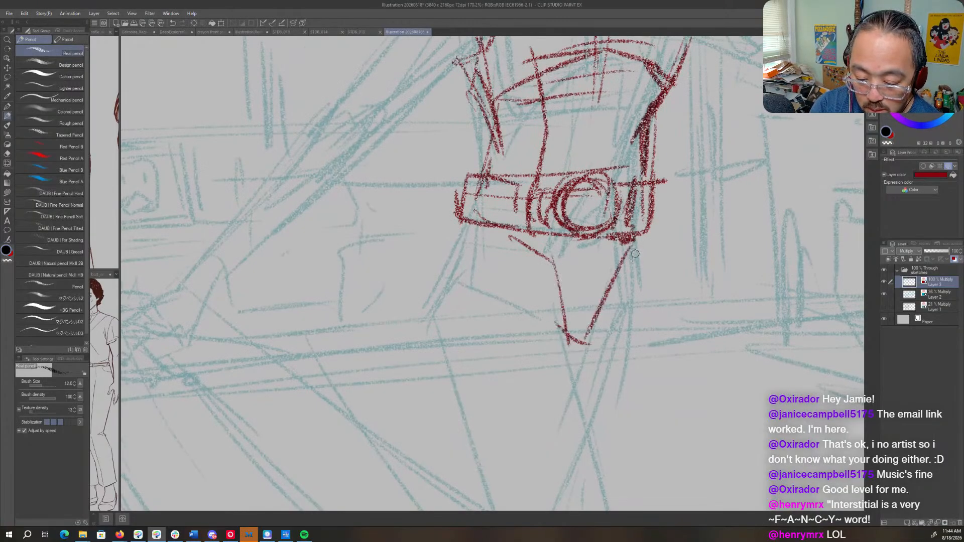
pyautogui.moveTo(631, 263); pyautogui.dragTo(590, 346)
pyautogui.moveTo(634, 311)
pyautogui.mouseDown()
pyautogui.moveTo(576, 349)
pyautogui.moveTo(621, 344)
pyautogui.mouseUp()
pyautogui.moveTo(622, 345); pyautogui.dragTo(599, 358)
pyautogui.moveTo(602, 386); pyautogui.dragTo(602, 314)
pyautogui.moveTo(566, 261); pyautogui.dragTo(572, 305)
# - Draw the outer hip line and the angled thigh piece on the extended-arm side, and touch up the crotch creases
pyautogui.moveTo(459, 150); pyautogui.dragTo(451, 272)
pyautogui.moveTo(451, 201)
pyautogui.mouseDown()
pyautogui.moveTo(426, 297)
pyautogui.moveTo(445, 335)
pyautogui.moveTo(454, 312)
pyautogui.mouseUp()
pyautogui.moveTo(479, 260); pyautogui.dragTo(414, 297)
pyautogui.moveTo(420, 307)
pyautogui.mouseDown()
pyautogui.moveTo(481, 235)
pyautogui.moveTo(508, 342)
pyautogui.mouseUp()
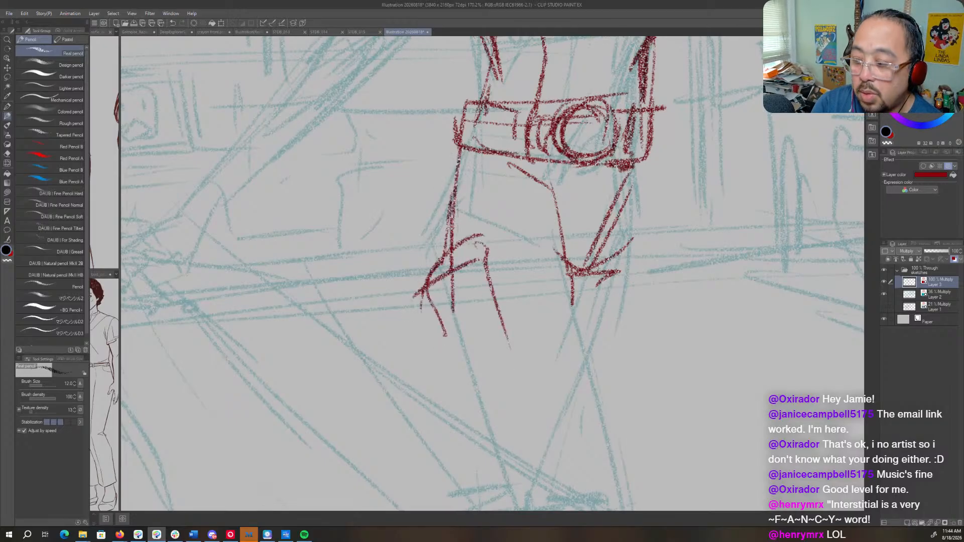
pyautogui.moveTo(637, 259); pyautogui.dragTo(572, 261)
pyautogui.moveTo(678, 221); pyautogui.dragTo(635, 290)
pyautogui.moveTo(611, 239); pyautogui.dragTo(633, 247)
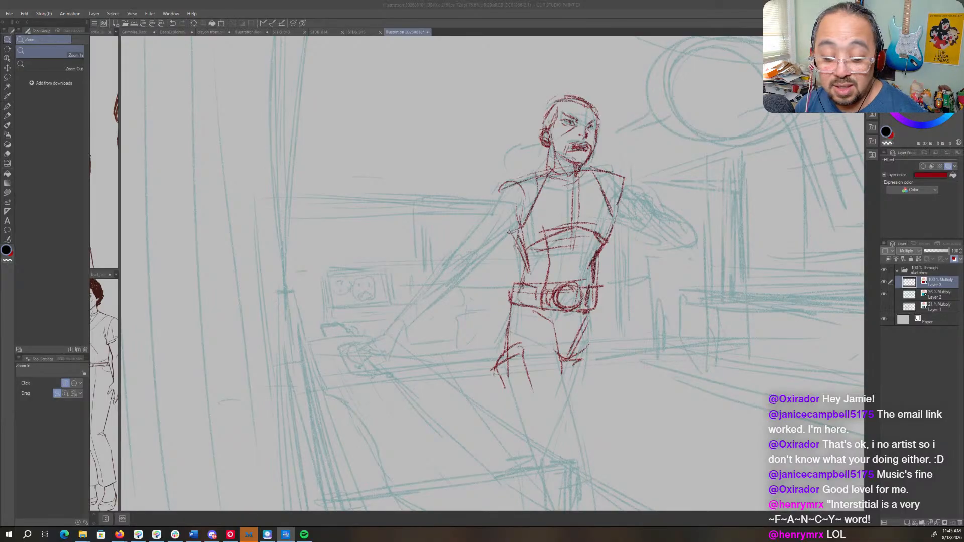
# - Using the Real pencil, draw the other hip's outer contour, the band across the thigh, and the long inner-leg line
pyautogui.click(580, 271)
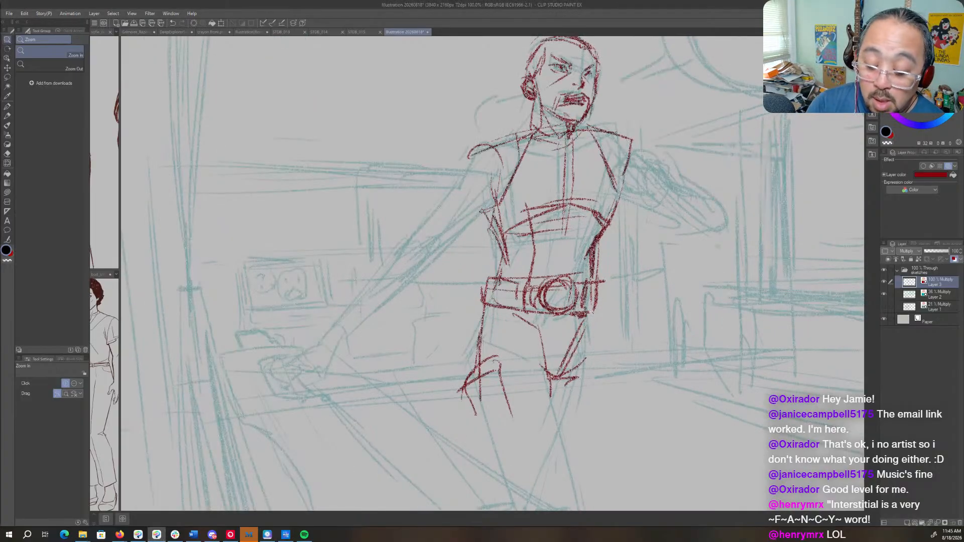
pyautogui.press('p')
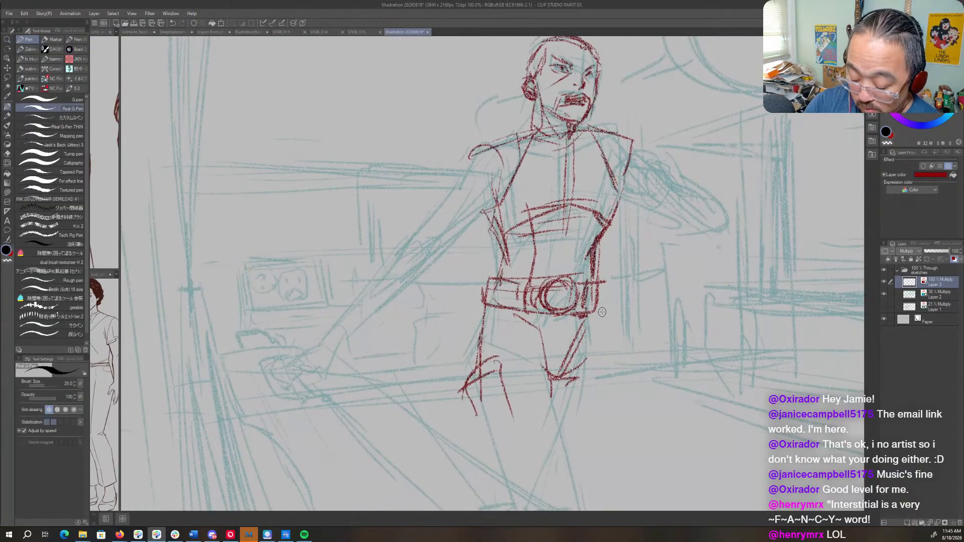
pyautogui.press('p')
pyautogui.moveTo(602, 328)
pyautogui.mouseDown()
pyautogui.moveTo(597, 220)
pyautogui.moveTo(594, 254)
pyautogui.mouseUp()
pyautogui.moveTo(594, 202)
pyautogui.mouseDown()
pyautogui.moveTo(595, 249)
pyautogui.moveTo(572, 320)
pyautogui.mouseUp()
pyautogui.moveTo(452, 277)
pyautogui.mouseDown()
pyautogui.moveTo(523, 247)
pyautogui.moveTo(555, 290)
pyautogui.moveTo(569, 390)
pyautogui.mouseUp()
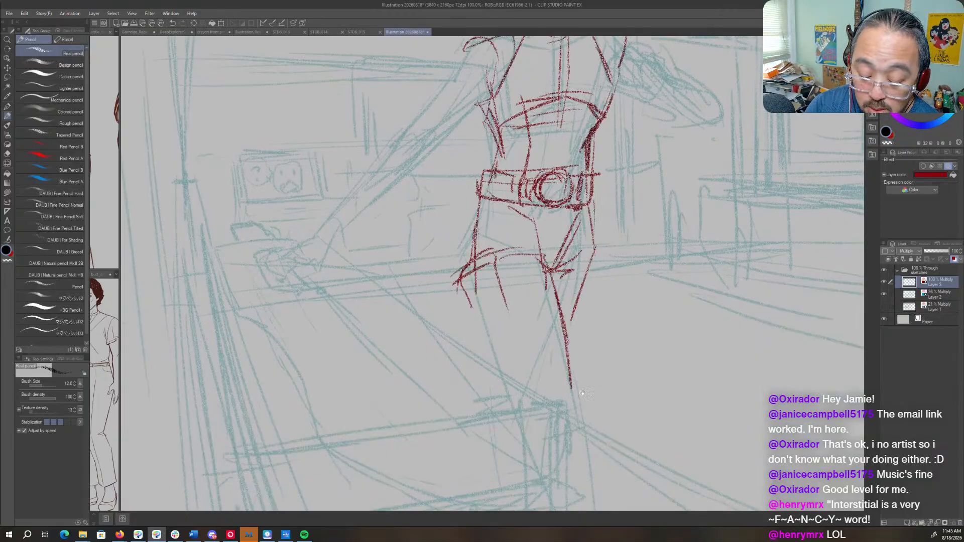
# - Sketch the knee piece and both contours of the lower leg down to the canvas edge
pyautogui.scroll(-3, 569, 352)
pyautogui.moveTo(552, 226)
pyautogui.mouseDown()
pyautogui.moveTo(530, 253)
pyautogui.moveTo(538, 280)
pyautogui.moveTo(588, 283)
pyautogui.moveTo(577, 299)
pyautogui.mouseUp()
pyautogui.moveTo(528, 296)
pyautogui.mouseDown()
pyautogui.moveTo(580, 307)
pyautogui.moveTo(580, 399)
pyautogui.mouseUp()
pyautogui.moveTo(578, 321); pyautogui.dragTo(575, 416)
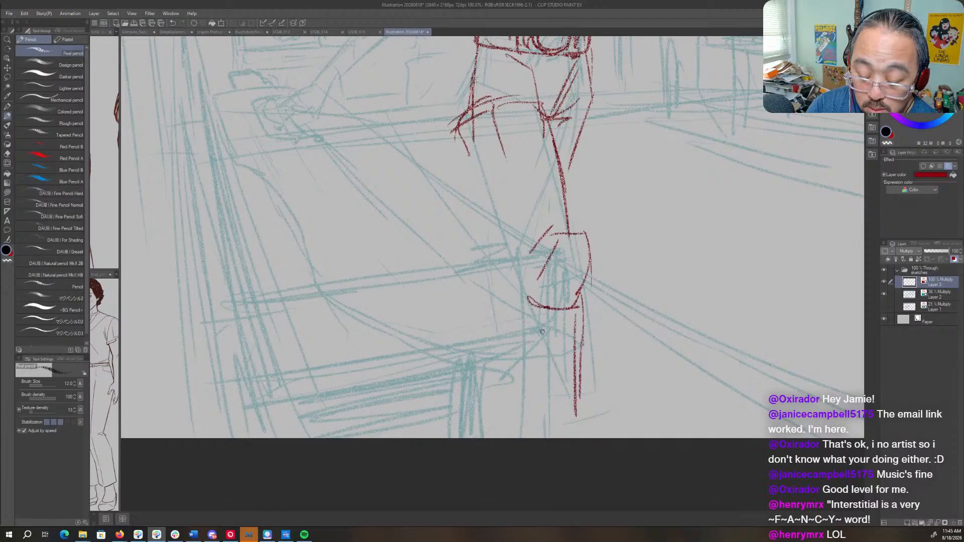
pyautogui.moveTo(525, 301); pyautogui.dragTo(549, 419)
# - Extend the thigh contour to the knee and add two vertical lines down the outer leg
pyautogui.moveTo(523, 244); pyautogui.dragTo(501, 170)
pyautogui.moveTo(496, 93); pyautogui.dragTo(485, 193)
pyautogui.moveTo(490, 134); pyautogui.dragTo(482, 206)
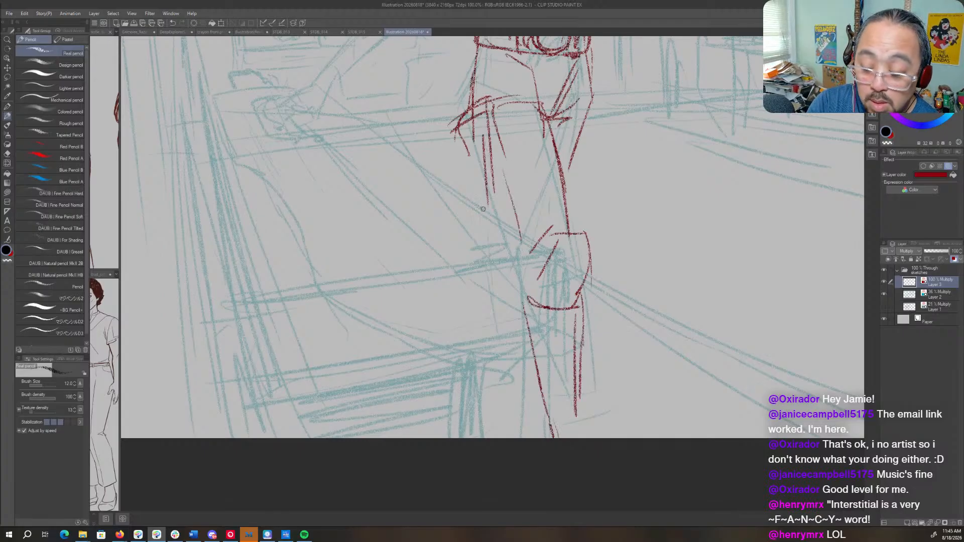
# - Draw the extended arm's rounded shoulder, loose upper sleeve, and forearm contours ending in a cuff
pyautogui.scroll(8, 575, 294)
pyautogui.moveTo(471, 258)
pyautogui.mouseDown()
pyautogui.moveTo(600, 191)
pyautogui.moveTo(580, 175)
pyautogui.moveTo(558, 213)
pyautogui.moveTo(592, 231)
pyautogui.mouseUp()
pyautogui.moveTo(592, 233)
pyautogui.mouseDown()
pyautogui.moveTo(620, 196)
pyautogui.moveTo(603, 208)
pyautogui.mouseUp()
pyautogui.moveTo(629, 164); pyautogui.dragTo(588, 168)
pyautogui.moveTo(621, 167); pyautogui.dragTo(610, 229)
pyautogui.moveTo(561, 219)
pyautogui.mouseDown()
pyautogui.moveTo(524, 269)
pyautogui.moveTo(562, 284)
pyautogui.moveTo(655, 161)
pyautogui.moveTo(646, 202)
pyautogui.mouseUp()
pyautogui.moveTo(624, 219); pyautogui.dragTo(559, 262)
pyautogui.moveTo(599, 247)
pyautogui.mouseDown()
pyautogui.moveTo(573, 265)
pyautogui.moveTo(575, 276)
pyautogui.moveTo(607, 254)
pyautogui.mouseUp()
pyautogui.press('c')
pyautogui.moveTo(649, 297); pyautogui.dragTo(451, 326)
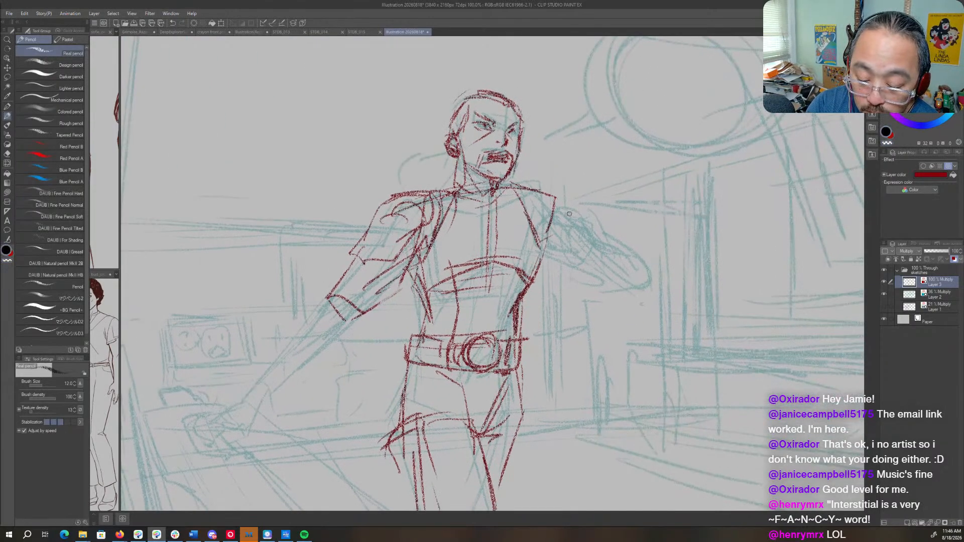
# - Try two diagonal contour lines for a lowered arm in place of the bent one
pyautogui.moveTo(558, 211)
pyautogui.mouseDown()
pyautogui.moveTo(630, 314)
pyautogui.moveTo(613, 327)
pyautogui.mouseUp()
pyautogui.moveTo(560, 266); pyautogui.dragTo(607, 344)
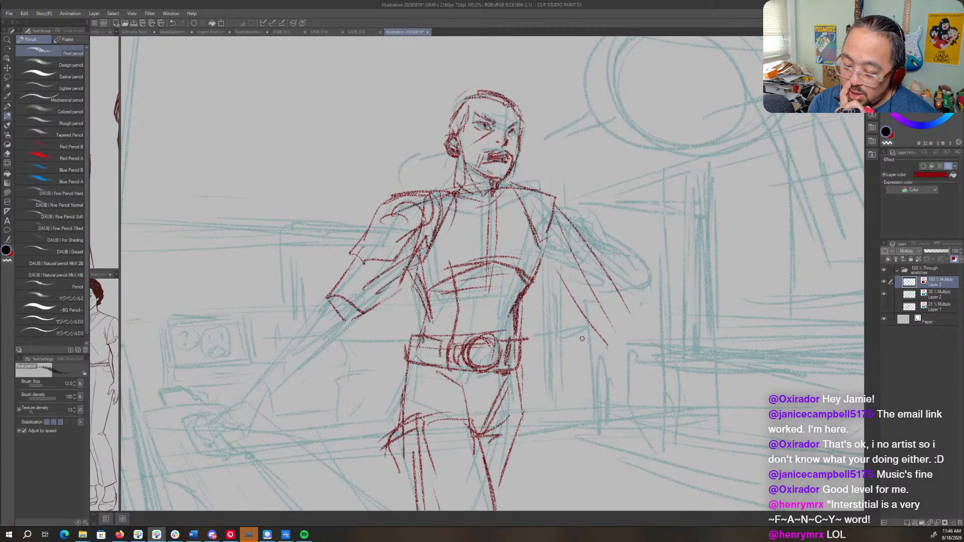
# - Double the shoulder seam on the bent-arm side and add a stroke beside the jacket's centre line
pyautogui.moveTo(530, 187); pyautogui.dragTo(537, 222)
pyautogui.moveTo(525, 200); pyautogui.dragTo(539, 232)
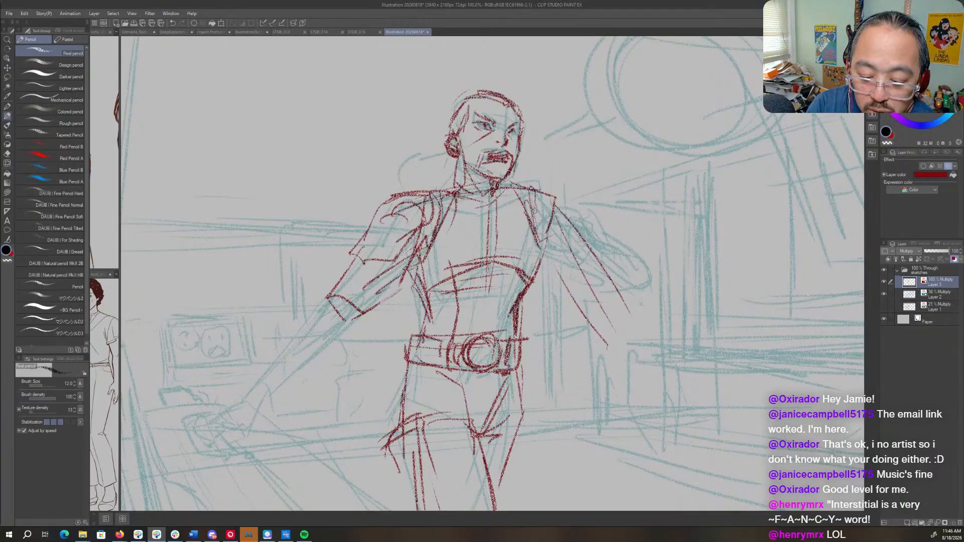
pyautogui.moveTo(416, 199)
pyautogui.mouseDown()
pyautogui.moveTo(467, 193)
pyautogui.moveTo(480, 252)
pyautogui.mouseUp()
# - Try extending the lowered arm to the wrist and sketch a large round object beneath it
pyautogui.moveTo(549, 209); pyautogui.dragTo(607, 372)
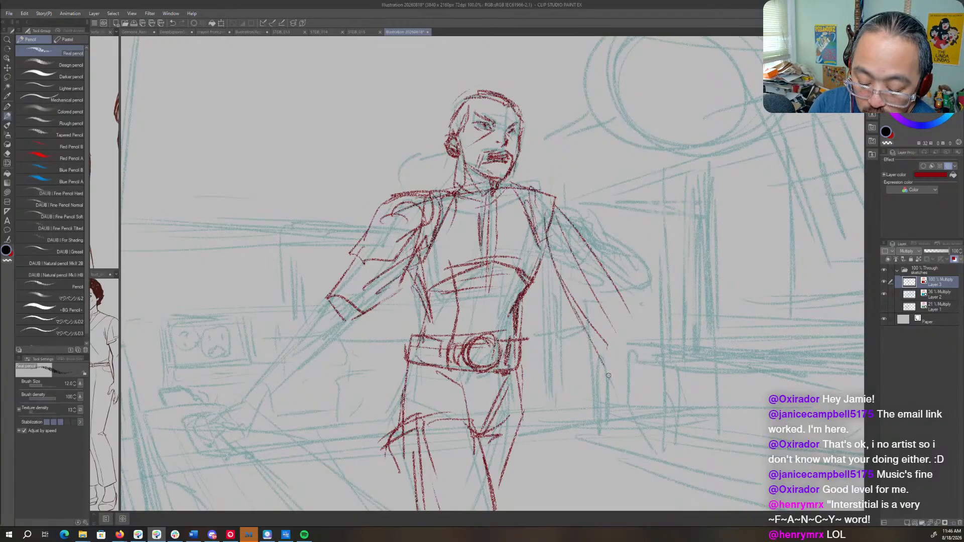
pyautogui.moveTo(673, 397); pyautogui.dragTo(615, 477)
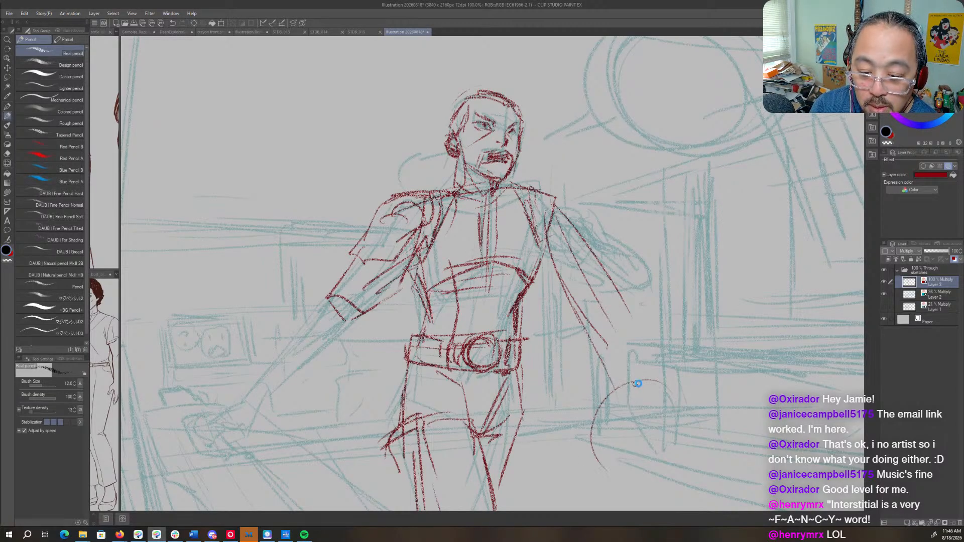
pyautogui.scroll(-3, 636, 383)
pyautogui.moveTo(520, 143); pyautogui.dragTo(569, 273)
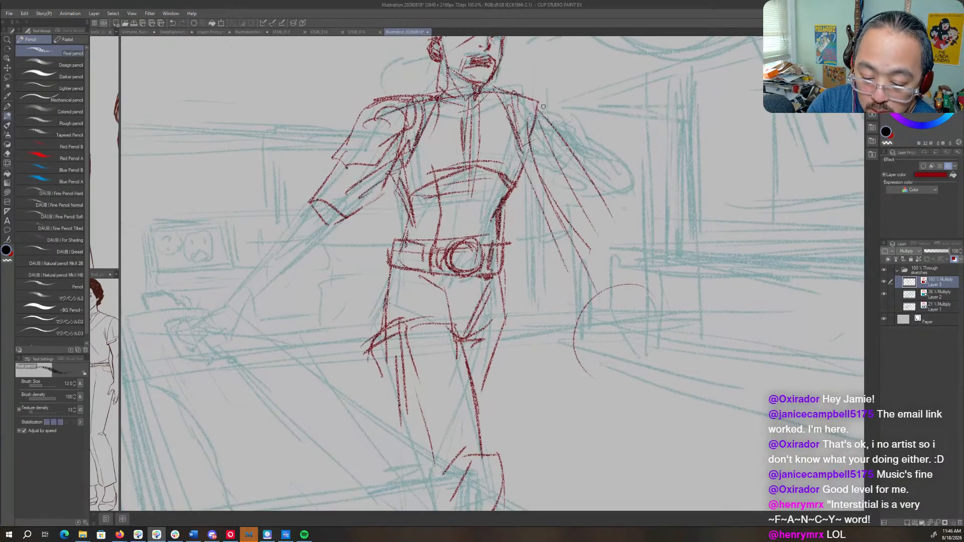
pyautogui.moveTo(545, 120); pyautogui.dragTo(614, 325)
pyautogui.moveTo(545, 250); pyautogui.dragTo(591, 348)
pyautogui.moveTo(648, 334); pyautogui.dragTo(606, 423)
pyautogui.moveTo(615, 308); pyautogui.dragTo(573, 351)
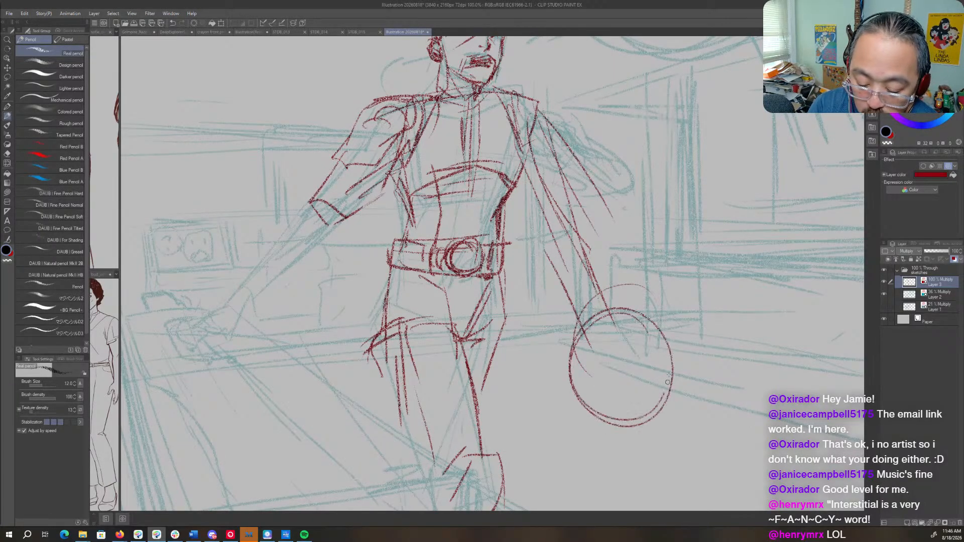
# - Try adding an inner curve to the round object, a glove cuff on the forearm, and fingers gripping its top
pyautogui.moveTo(663, 321)
pyautogui.mouseDown()
pyautogui.moveTo(580, 389)
pyautogui.moveTo(655, 366)
pyautogui.mouseUp()
pyautogui.moveTo(572, 241)
pyautogui.mouseDown()
pyautogui.moveTo(610, 328)
pyautogui.moveTo(624, 315)
pyautogui.mouseUp()
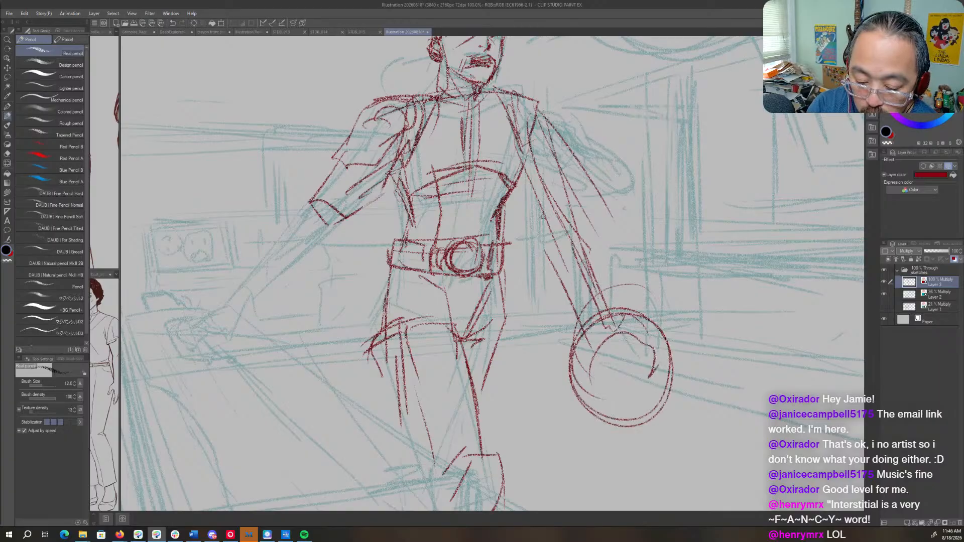
pyautogui.moveTo(541, 215); pyautogui.dragTo(613, 307)
pyautogui.moveTo(601, 345)
pyautogui.mouseDown()
pyautogui.moveTo(625, 306)
pyautogui.moveTo(623, 315)
pyautogui.mouseUp()
pyautogui.moveTo(619, 327)
pyautogui.mouseDown()
pyautogui.moveTo(638, 313)
pyautogui.moveTo(609, 325)
pyautogui.mouseUp()
pyautogui.moveTo(596, 320); pyautogui.dragTo(606, 355)
pyautogui.moveTo(623, 310)
pyautogui.mouseDown()
pyautogui.moveTo(631, 326)
pyautogui.moveTo(623, 350)
pyautogui.mouseUp()
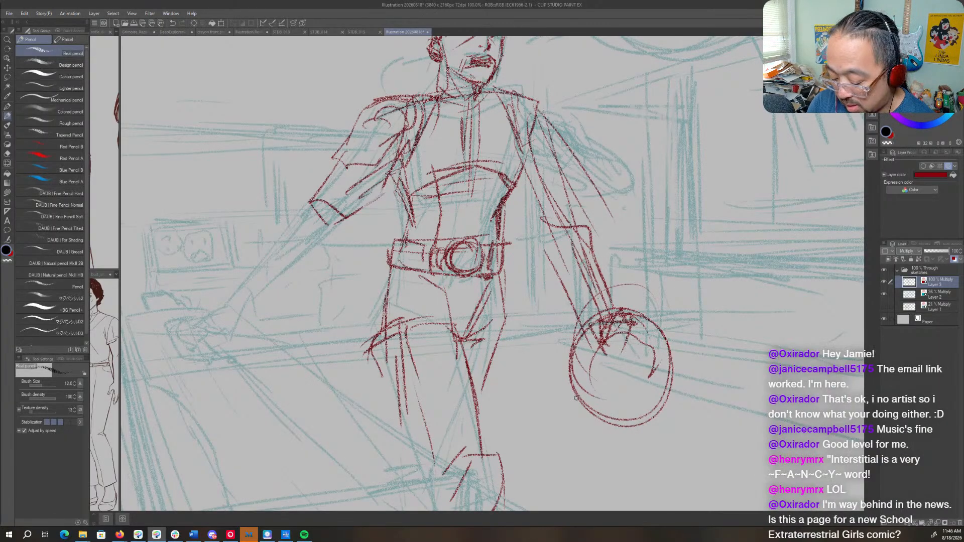
# - Lasso the lowered arm and its round object, delete them, and clear the selection
pyautogui.press('m')
pyautogui.moveTo(553, 102)
pyautogui.mouseDown()
pyautogui.moveTo(533, 191)
pyautogui.moveTo(549, 108)
pyautogui.mouseUp()
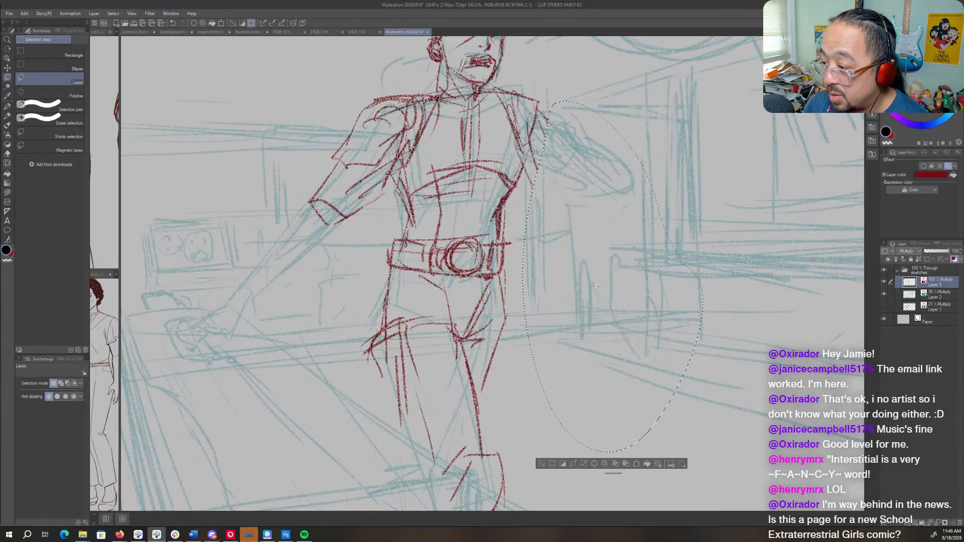
pyautogui.moveTo(583, 265); pyautogui.dragTo(599, 318)
pyautogui.hotkey('ctrl', 'd')
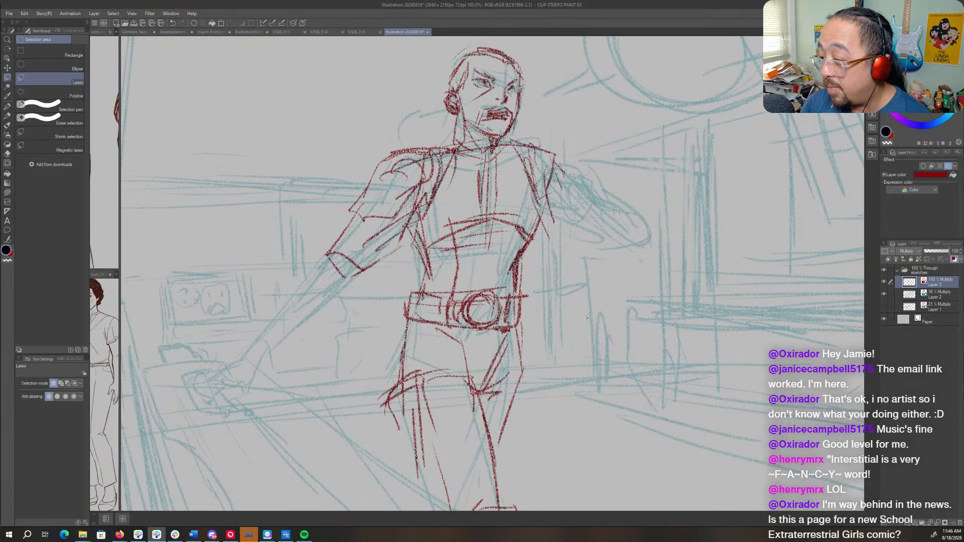
# - Redraw the lowered arm with the Real pencil, from the shoulder through the forearm to a rounded glove cuff
pyautogui.press('p')
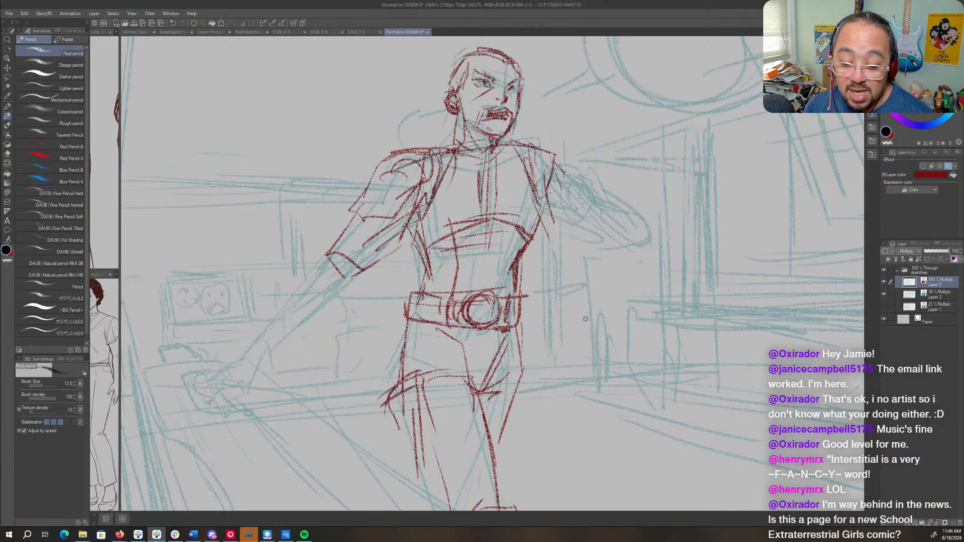
pyautogui.moveTo(555, 176); pyautogui.dragTo(612, 278)
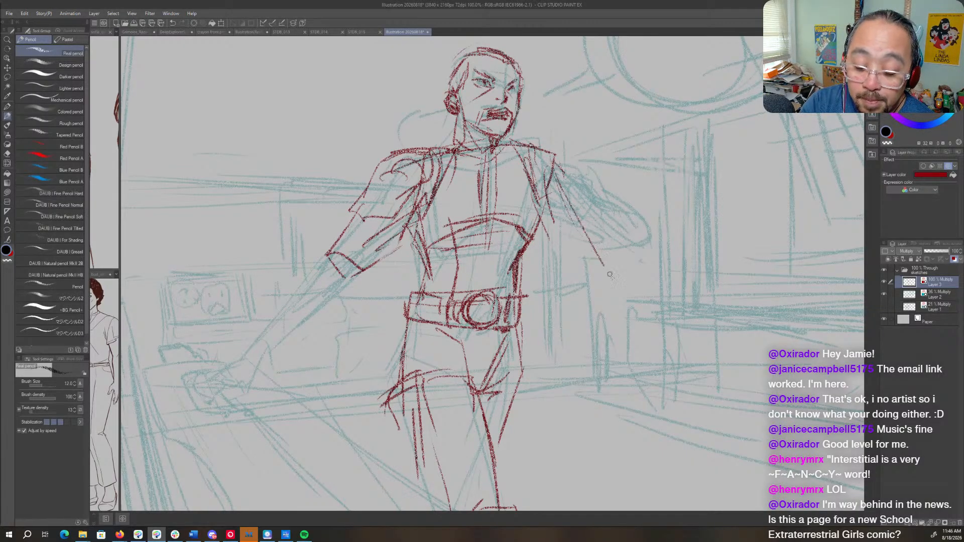
pyautogui.moveTo(562, 241); pyautogui.dragTo(598, 302)
pyautogui.moveTo(540, 226)
pyautogui.mouseDown()
pyautogui.moveTo(601, 288)
pyautogui.moveTo(605, 257)
pyautogui.moveTo(582, 297)
pyautogui.moveTo(635, 299)
pyautogui.mouseUp()
pyautogui.moveTo(599, 254)
pyautogui.mouseDown()
pyautogui.moveTo(631, 281)
pyautogui.moveTo(610, 297)
pyautogui.moveTo(606, 359)
pyautogui.mouseUp()
# - Block in the hand below the glove cuff with a few boxy strokes
pyautogui.moveTo(597, 316)
pyautogui.mouseDown()
pyautogui.moveTo(605, 356)
pyautogui.moveTo(633, 312)
pyautogui.moveTo(640, 358)
pyautogui.mouseUp()
pyautogui.moveTo(592, 339); pyautogui.dragTo(625, 358)
pyautogui.moveTo(607, 307)
pyautogui.mouseDown()
pyautogui.moveTo(633, 311)
pyautogui.moveTo(644, 341)
pyautogui.mouseUp()
# - Draw a large round object hanging beneath the hand using overlapping circular strokes
pyautogui.moveTo(643, 333)
pyautogui.mouseDown()
pyautogui.moveTo(559, 377)
pyautogui.moveTo(554, 415)
pyautogui.moveTo(625, 434)
pyautogui.moveTo(616, 439)
pyautogui.mouseUp()
pyautogui.moveTo(595, 341); pyautogui.dragTo(671, 389)
pyautogui.moveTo(590, 346); pyautogui.dragTo(642, 436)
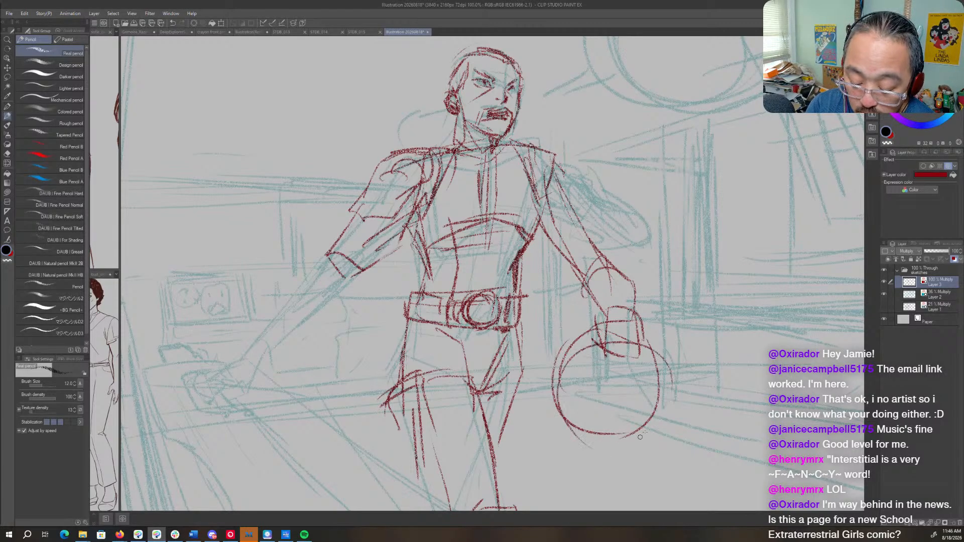
pyautogui.moveTo(665, 359)
pyautogui.mouseDown()
pyautogui.moveTo(661, 418)
pyautogui.moveTo(560, 437)
pyautogui.mouseUp()
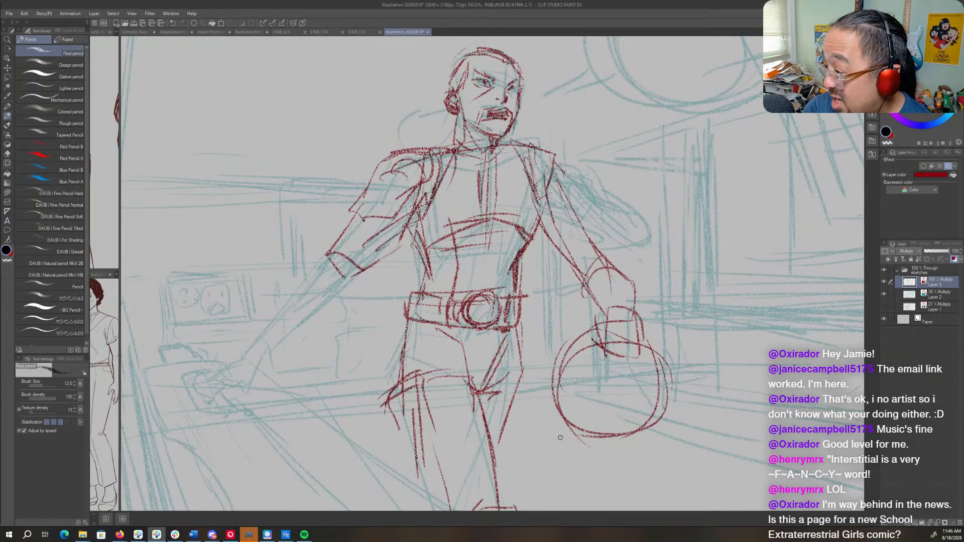
# - Reinforce the glove cuff's outline and darken both contours of the lowered arm
pyautogui.moveTo(585, 253); pyautogui.dragTo(630, 273)
pyautogui.moveTo(632, 279)
pyautogui.mouseDown()
pyautogui.moveTo(637, 311)
pyautogui.moveTo(604, 301)
pyautogui.mouseUp()
pyautogui.moveTo(552, 153); pyautogui.dragTo(608, 258)
pyautogui.moveTo(533, 216); pyautogui.dragTo(594, 282)
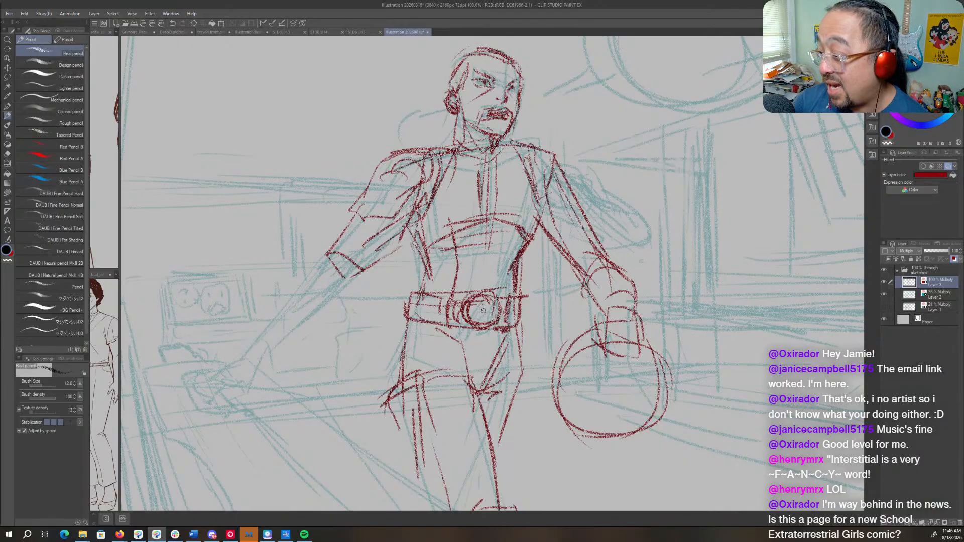
# - Define the fingers gripping the round object and darken the back of the hand and wrist
pyautogui.moveTo(623, 324)
pyautogui.mouseDown()
pyautogui.moveTo(598, 321)
pyautogui.moveTo(583, 349)
pyautogui.moveTo(603, 351)
pyautogui.moveTo(642, 331)
pyautogui.mouseUp()
pyautogui.moveTo(608, 330); pyautogui.dragTo(643, 354)
pyautogui.moveTo(622, 304); pyautogui.dragTo(649, 351)
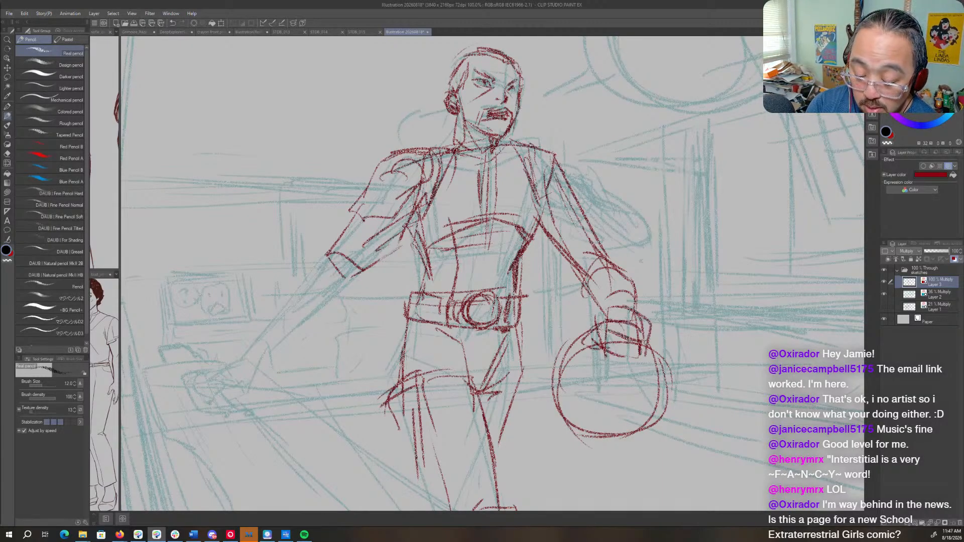
pyautogui.moveTo(600, 316); pyautogui.dragTo(633, 342)
pyautogui.moveTo(630, 283); pyautogui.dragTo(645, 315)
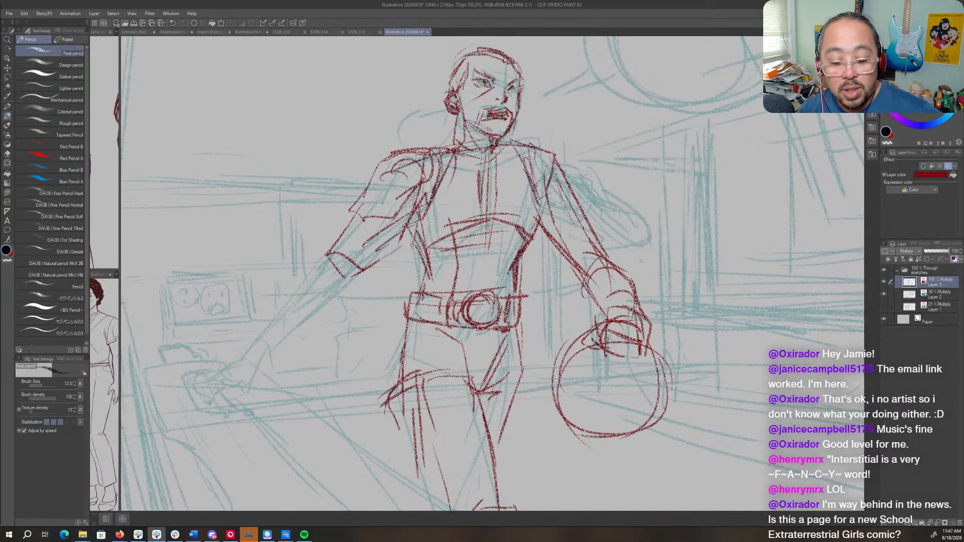
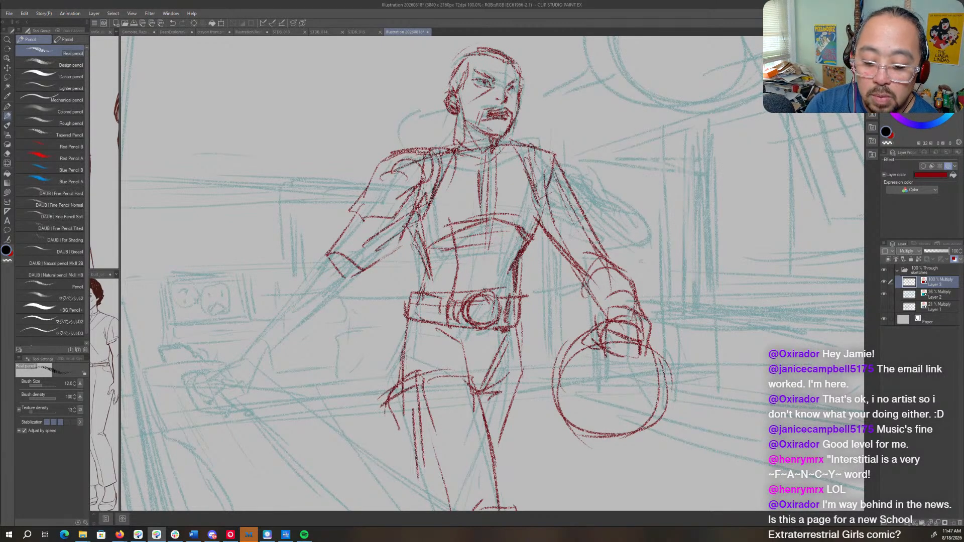
# - Draw the outstretched arm's flared glove and forearm, ending in a roughly blocked open hand
pyautogui.moveTo(365, 277)
pyautogui.mouseDown()
pyautogui.moveTo(441, 263)
pyautogui.moveTo(560, 272)
pyautogui.moveTo(543, 291)
pyautogui.mouseUp()
pyautogui.moveTo(516, 253)
pyautogui.mouseDown()
pyautogui.moveTo(499, 254)
pyautogui.moveTo(449, 337)
pyautogui.moveTo(401, 384)
pyautogui.moveTo(436, 374)
pyautogui.moveTo(452, 394)
pyautogui.moveTo(412, 405)
pyautogui.mouseUp()
pyautogui.moveTo(399, 370)
pyautogui.mouseDown()
pyautogui.moveTo(402, 393)
pyautogui.moveTo(453, 329)
pyautogui.moveTo(468, 350)
pyautogui.moveTo(563, 276)
pyautogui.mouseUp()
pyautogui.moveTo(544, 241)
pyautogui.mouseDown()
pyautogui.moveTo(539, 273)
pyautogui.moveTo(547, 256)
pyautogui.mouseUp()
pyautogui.moveTo(659, 344); pyautogui.dragTo(425, 352)
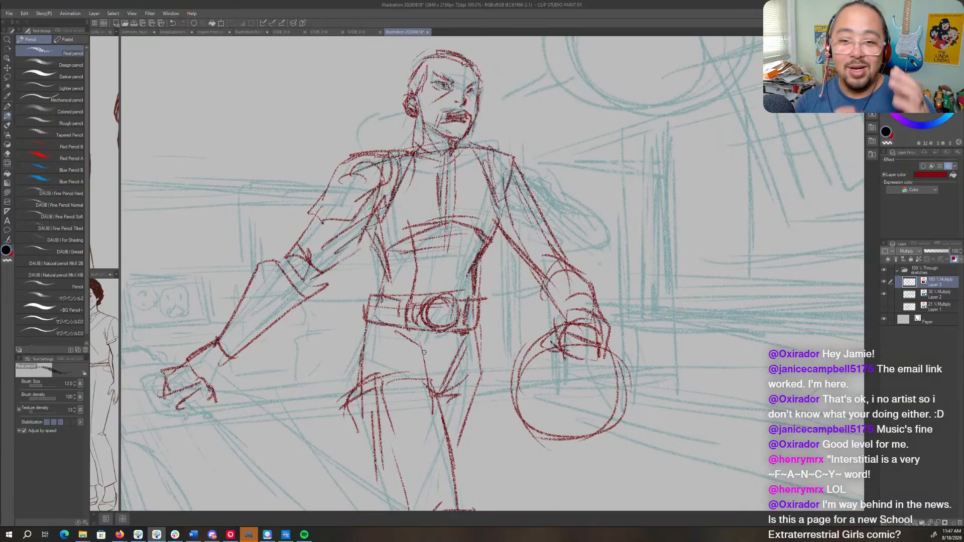
# - Darken the fingertips gripping the round object and sketch a raised collar around the neck
pyautogui.moveTo(598, 347); pyautogui.dragTo(526, 403)
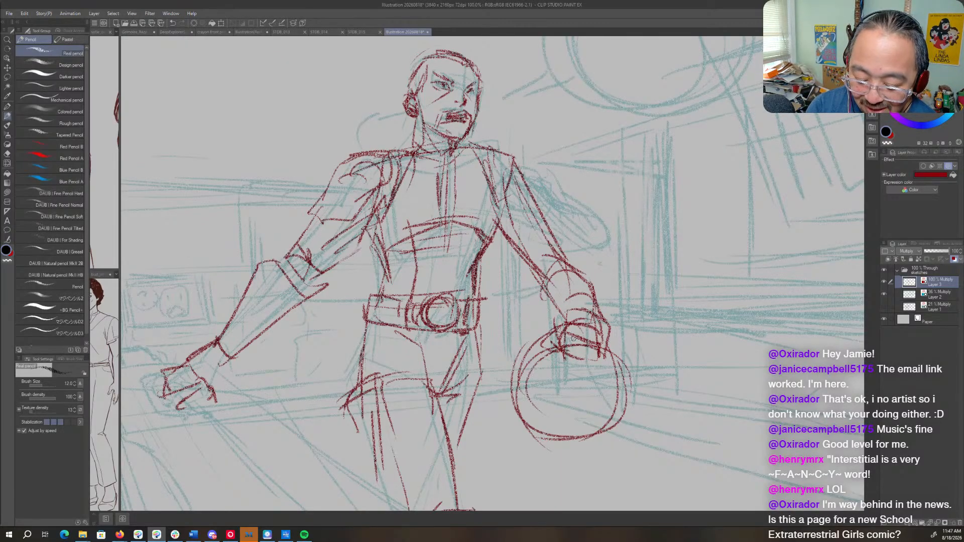
pyautogui.moveTo(558, 354)
pyautogui.mouseDown()
pyautogui.moveTo(595, 355)
pyautogui.moveTo(555, 335)
pyautogui.moveTo(549, 359)
pyautogui.moveTo(560, 353)
pyautogui.moveTo(550, 338)
pyautogui.mouseUp()
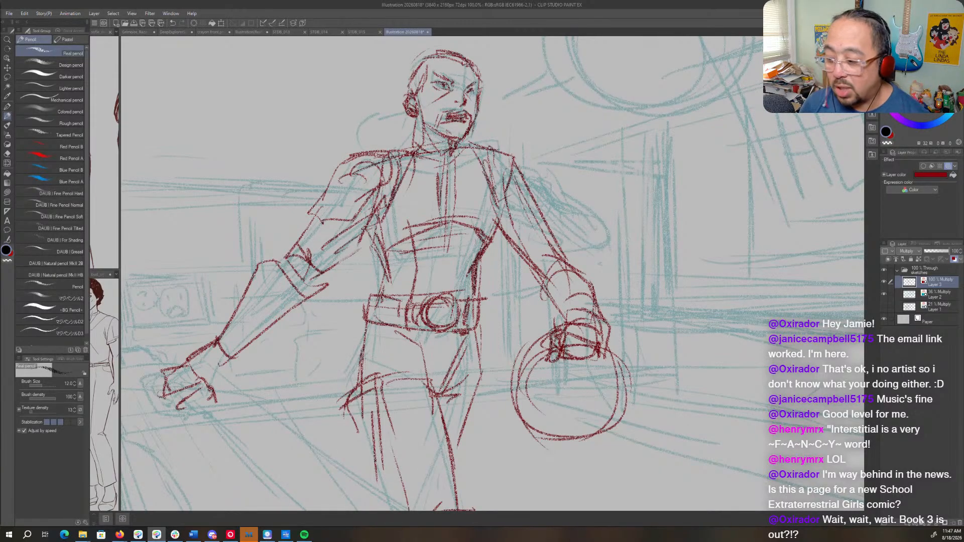
pyautogui.moveTo(406, 142)
pyautogui.mouseDown()
pyautogui.moveTo(433, 140)
pyautogui.moveTo(439, 161)
pyautogui.moveTo(465, 141)
pyautogui.moveTo(445, 162)
pyautogui.moveTo(405, 151)
pyautogui.moveTo(431, 136)
pyautogui.moveTo(463, 141)
pyautogui.moveTo(416, 171)
pyautogui.mouseUp()
pyautogui.moveTo(470, 151); pyautogui.dragTo(462, 163)
pyautogui.moveTo(454, 176); pyautogui.dragTo(454, 183)
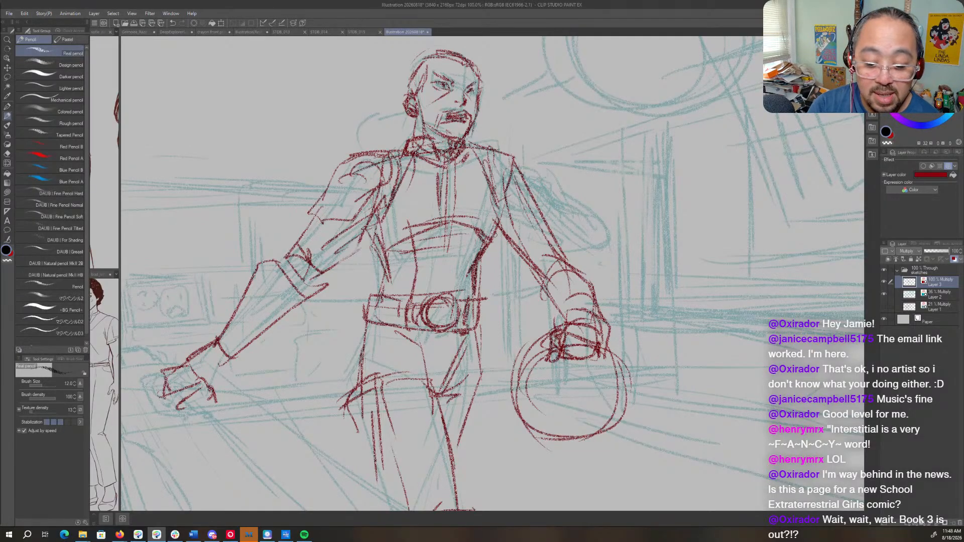
# - Reinforce the lowered arm's contours from armpit to shoulder and add lines at the glove cuff
pyautogui.moveTo(498, 228); pyautogui.dragTo(483, 255)
pyautogui.moveTo(507, 187); pyautogui.dragTo(501, 214)
pyautogui.moveTo(538, 269); pyautogui.dragTo(567, 252)
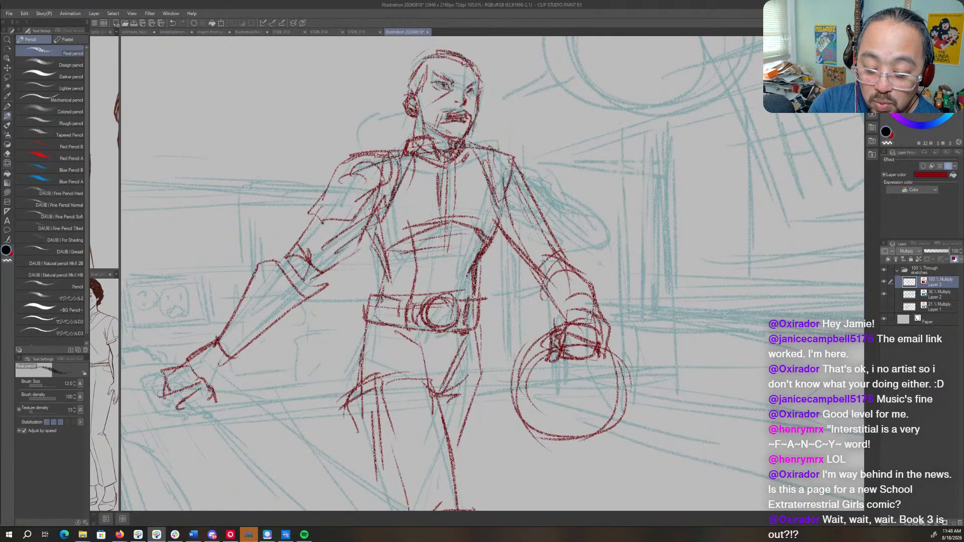
pyautogui.moveTo(511, 160)
pyautogui.mouseDown()
pyautogui.moveTo(499, 157)
pyautogui.moveTo(495, 182)
pyautogui.moveTo(532, 204)
pyautogui.moveTo(530, 181)
pyautogui.moveTo(536, 208)
pyautogui.mouseUp()
# - Strengthen the belt's upper edge and the hip and crotch lines below it
pyautogui.moveTo(494, 441)
pyautogui.mouseDown()
pyautogui.moveTo(534, 268)
pyautogui.moveTo(536, 293)
pyautogui.mouseUp()
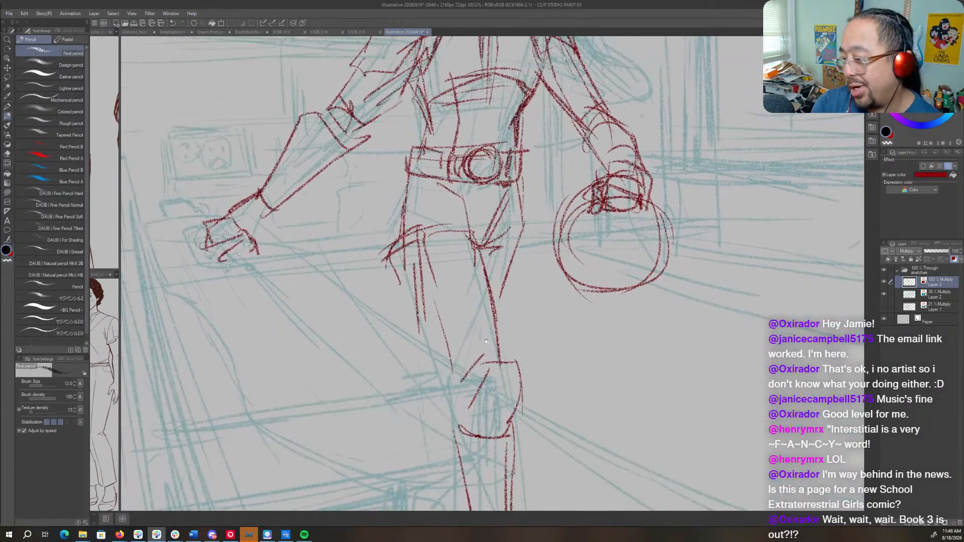
pyautogui.moveTo(486, 341); pyautogui.dragTo(531, 429)
pyautogui.moveTo(462, 255); pyautogui.dragTo(445, 331)
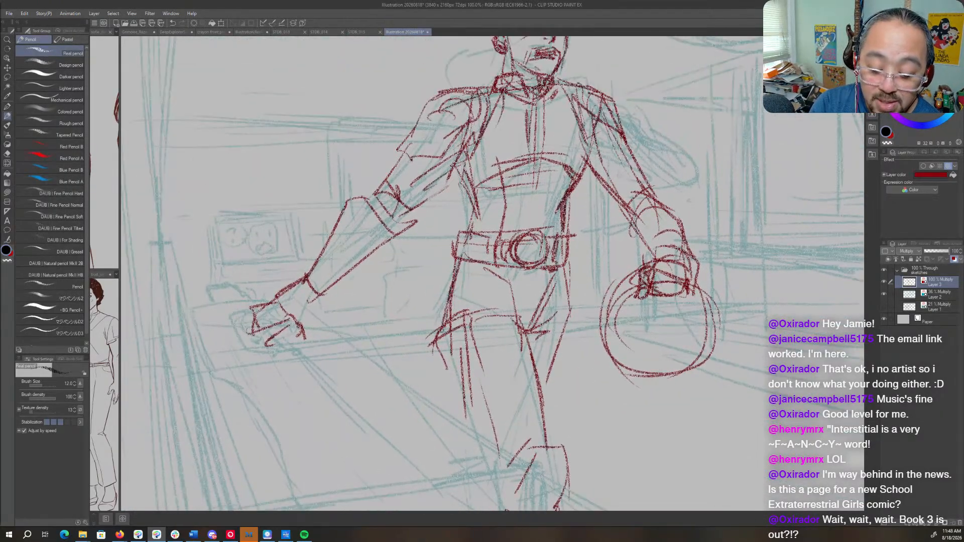
pyautogui.moveTo(461, 231); pyautogui.dragTo(495, 236)
pyautogui.moveTo(455, 271)
pyautogui.mouseDown()
pyautogui.moveTo(503, 288)
pyautogui.moveTo(521, 339)
pyautogui.mouseUp()
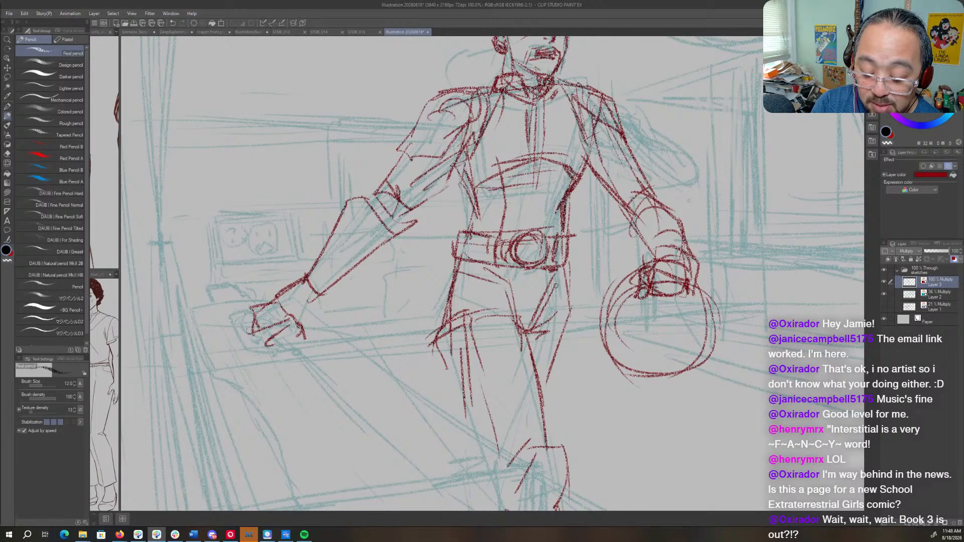
pyautogui.moveTo(559, 283); pyautogui.dragTo(537, 327)
# - Rotate the canvas and draw a boxy block around the outstretched hand, with a thin curve sweeping down from it toward the lower leg
pyautogui.moveTo(540, 317)
pyautogui.mouseDown()
pyautogui.moveTo(560, 281)
pyautogui.moveTo(569, 324)
pyautogui.moveTo(545, 396)
pyautogui.moveTo(626, 253)
pyautogui.moveTo(644, 363)
pyautogui.moveTo(631, 354)
pyautogui.moveTo(598, 216)
pyautogui.moveTo(606, 312)
pyautogui.mouseUp()
pyautogui.press('r')
pyautogui.moveTo(631, 276); pyautogui.dragTo(627, 309)
pyautogui.press('p')
pyautogui.moveTo(387, 184)
pyautogui.mouseDown()
pyautogui.moveTo(408, 226)
pyautogui.moveTo(382, 184)
pyautogui.moveTo(385, 208)
pyautogui.moveTo(371, 187)
pyautogui.moveTo(405, 221)
pyautogui.mouseUp()
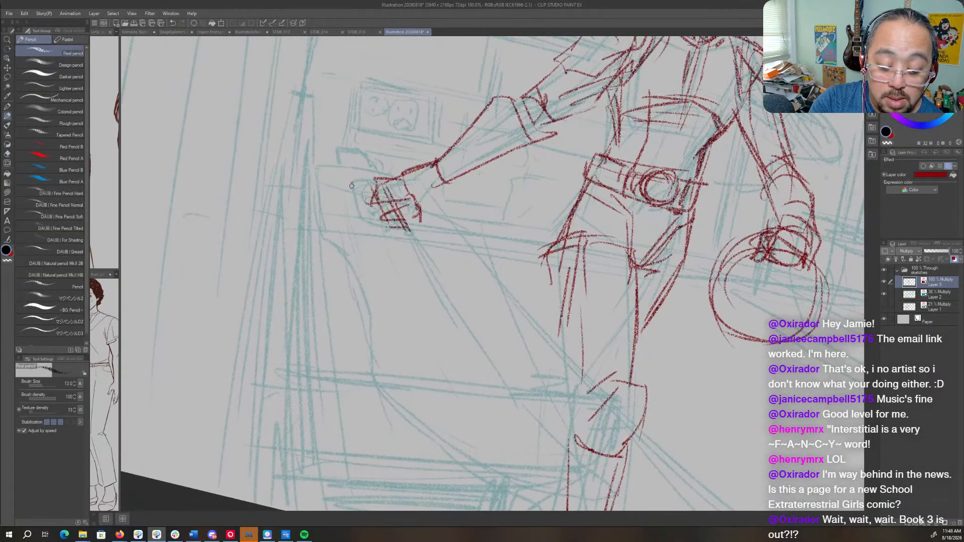
pyautogui.moveTo(351, 186)
pyautogui.mouseDown()
pyautogui.moveTo(413, 232)
pyautogui.moveTo(360, 208)
pyautogui.moveTo(379, 182)
pyautogui.moveTo(370, 184)
pyautogui.moveTo(473, 211)
pyautogui.moveTo(454, 222)
pyautogui.moveTo(472, 223)
pyautogui.moveTo(474, 208)
pyautogui.moveTo(492, 201)
pyautogui.moveTo(423, 195)
pyautogui.moveTo(441, 206)
pyautogui.moveTo(445, 256)
pyautogui.moveTo(434, 264)
pyautogui.moveTo(497, 301)
pyautogui.moveTo(510, 387)
pyautogui.moveTo(622, 474)
pyautogui.moveTo(561, 349)
pyautogui.mouseUp()
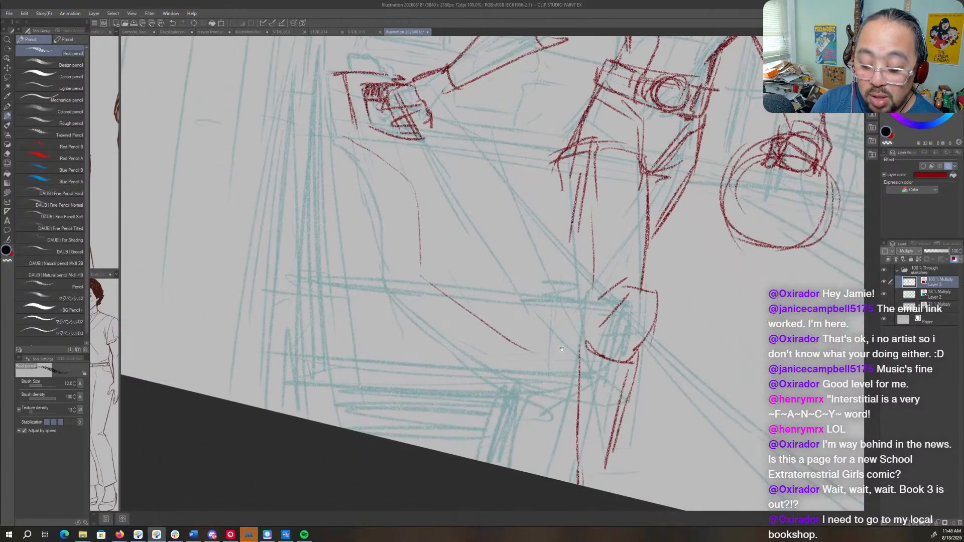
pyautogui.moveTo(494, 329); pyautogui.dragTo(573, 368)
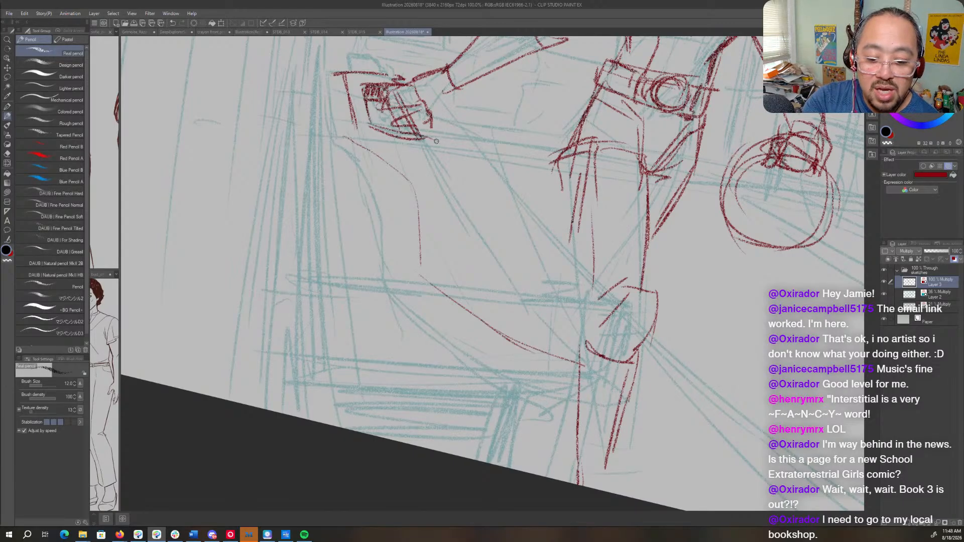
# - Draw the long diagonal edge from beneath the outstretched hand to the knee with repeated heavy strokes
pyautogui.moveTo(425, 142); pyautogui.dragTo(563, 316)
pyautogui.moveTo(495, 242); pyautogui.dragTo(596, 360)
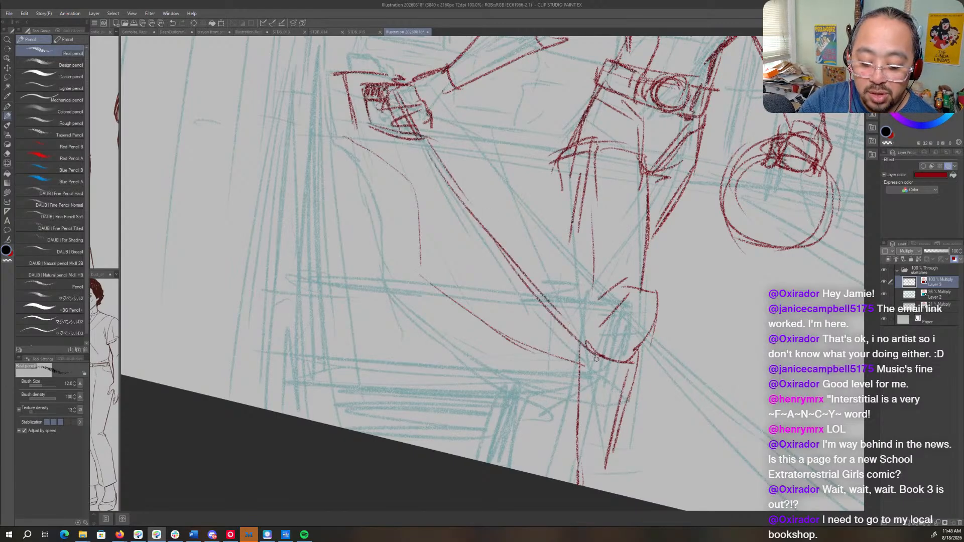
pyautogui.moveTo(558, 321); pyautogui.dragTo(626, 383)
pyautogui.moveTo(447, 171); pyautogui.dragTo(561, 323)
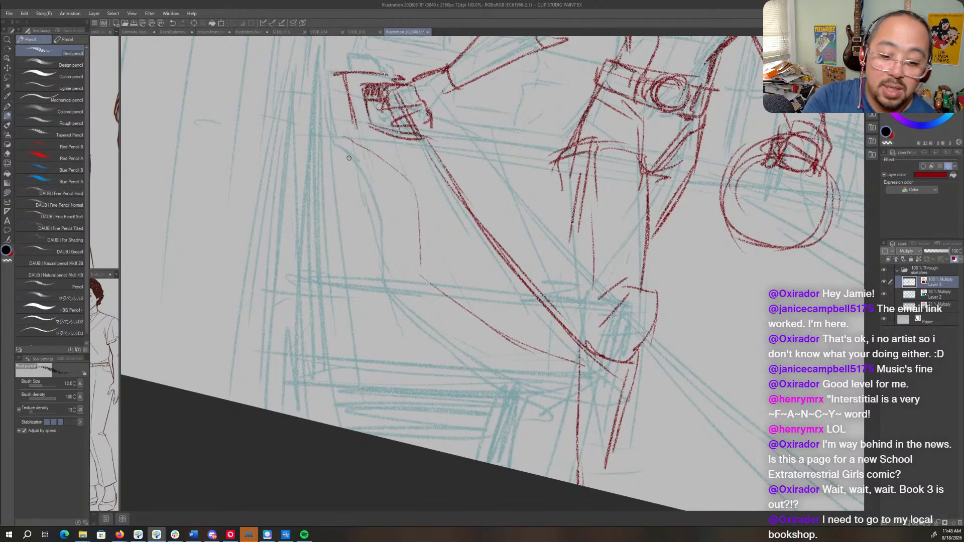
# - Draw the outer curved edge of the sweeping form and bring it to a tapered tip across the lower leg
pyautogui.moveTo(332, 145)
pyautogui.mouseDown()
pyautogui.moveTo(387, 235)
pyautogui.moveTo(384, 280)
pyautogui.moveTo(555, 408)
pyautogui.moveTo(670, 418)
pyautogui.mouseUp()
pyautogui.moveTo(602, 368); pyautogui.dragTo(676, 430)
pyautogui.moveTo(526, 404); pyautogui.dragTo(667, 440)
pyautogui.moveTo(623, 377); pyautogui.dragTo(678, 459)
pyautogui.moveTo(630, 398); pyautogui.dragTo(677, 450)
# - Define the outer side and corner of the block under the hand and add a small raised piece on top
pyautogui.moveTo(612, 439)
pyautogui.mouseDown()
pyautogui.moveTo(580, 425)
pyautogui.moveTo(385, 262)
pyautogui.moveTo(333, 145)
pyautogui.moveTo(352, 139)
pyautogui.moveTo(332, 134)
pyautogui.moveTo(332, 77)
pyautogui.moveTo(342, 74)
pyautogui.mouseUp()
pyautogui.moveTo(329, 80); pyautogui.dragTo(344, 74)
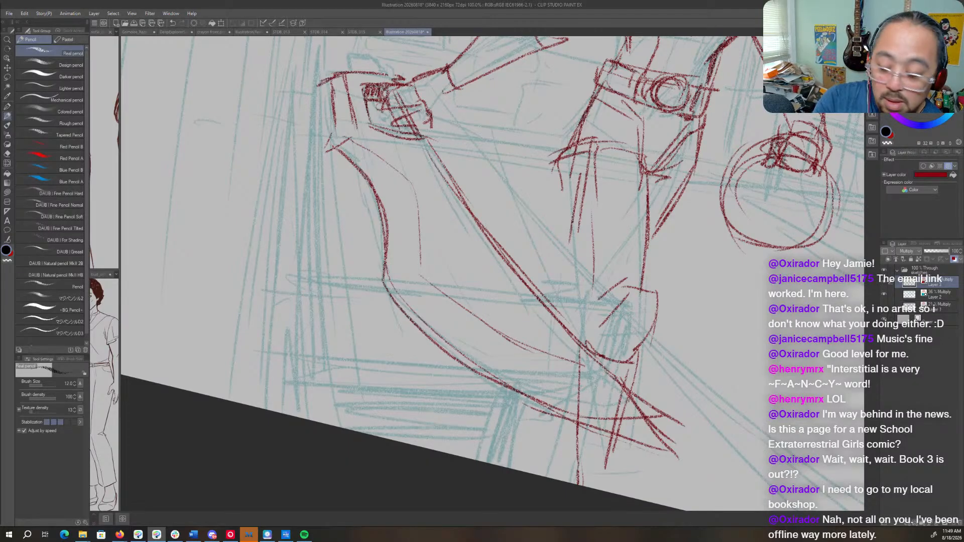
pyautogui.moveTo(412, 202); pyautogui.dragTo(501, 302)
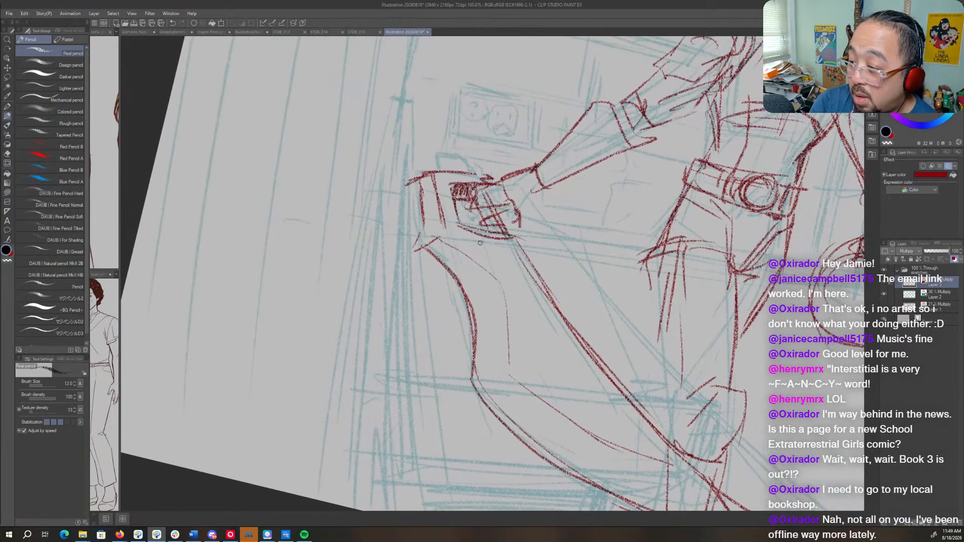
pyautogui.moveTo(422, 177)
pyautogui.mouseDown()
pyautogui.moveTo(405, 182)
pyautogui.moveTo(421, 187)
pyautogui.mouseUp()
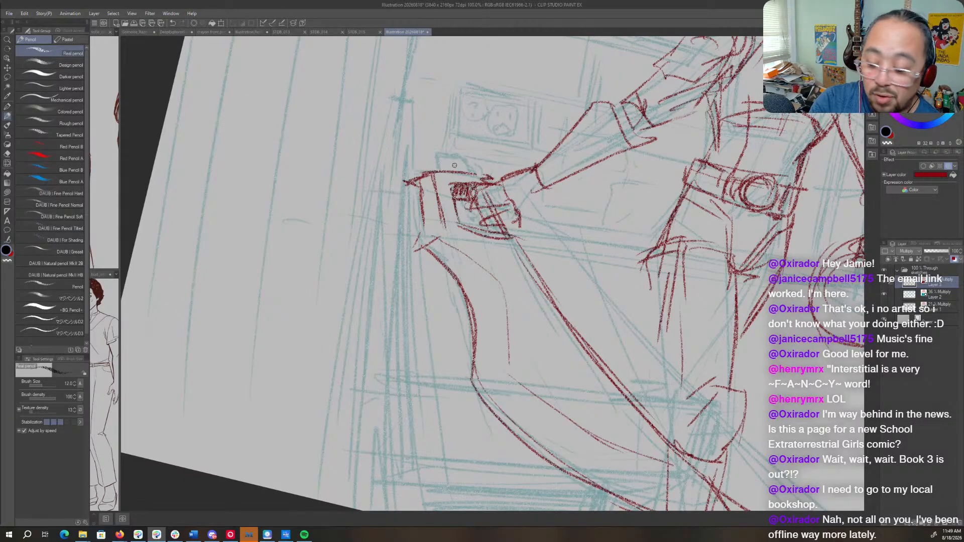
pyautogui.moveTo(446, 171)
pyautogui.mouseDown()
pyautogui.moveTo(454, 149)
pyautogui.moveTo(481, 173)
pyautogui.mouseUp()
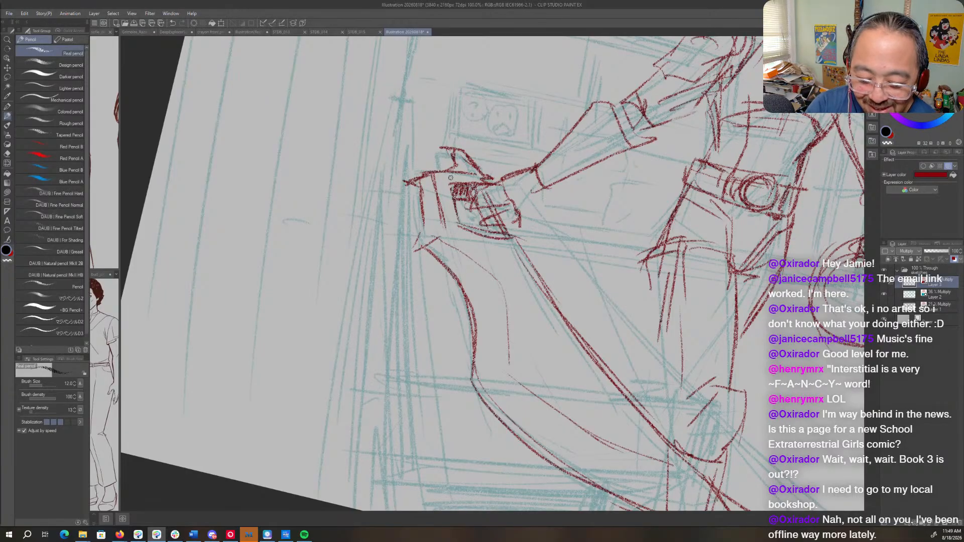
pyautogui.moveTo(513, 226)
pyautogui.mouseDown()
pyautogui.moveTo(577, 316)
pyautogui.moveTo(519, 240)
pyautogui.moveTo(541, 269)
pyautogui.mouseUp()
pyautogui.hotkey('ctrl', 'z')
pyautogui.hotkey('ctrl', 'z')
pyautogui.hotkey('ctrl', 'z')
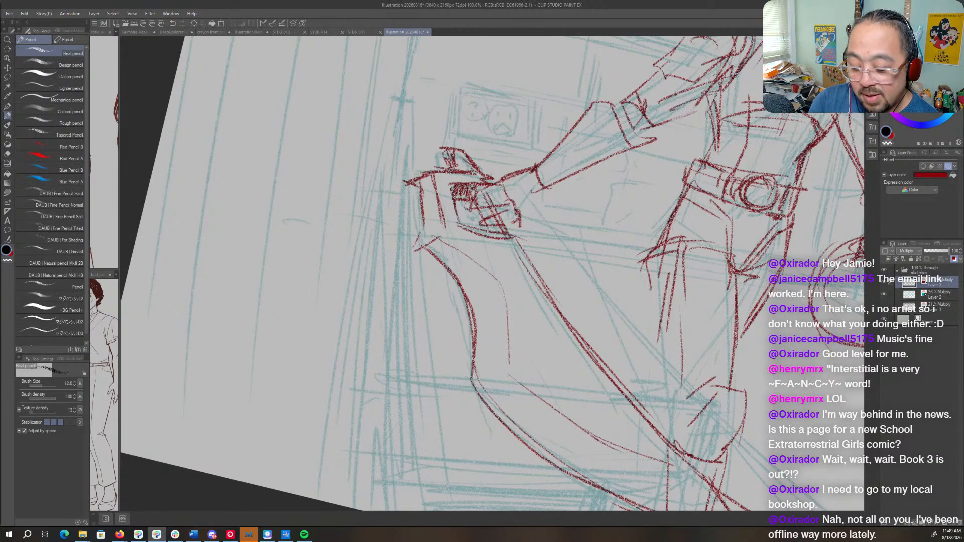
# - Darken the fingers of the lowered hand and retrace the round object with heavier circular strokes
pyautogui.press('space')
pyautogui.moveTo(836, 343); pyautogui.dragTo(625, 267)
pyautogui.hotkey('shift', 'space')
pyautogui.hotkey('ctrl', 'space')
pyautogui.press('space')
pyautogui.moveTo(670, 185); pyautogui.dragTo(642, 288)
pyautogui.hotkey('ctrl', 'space')
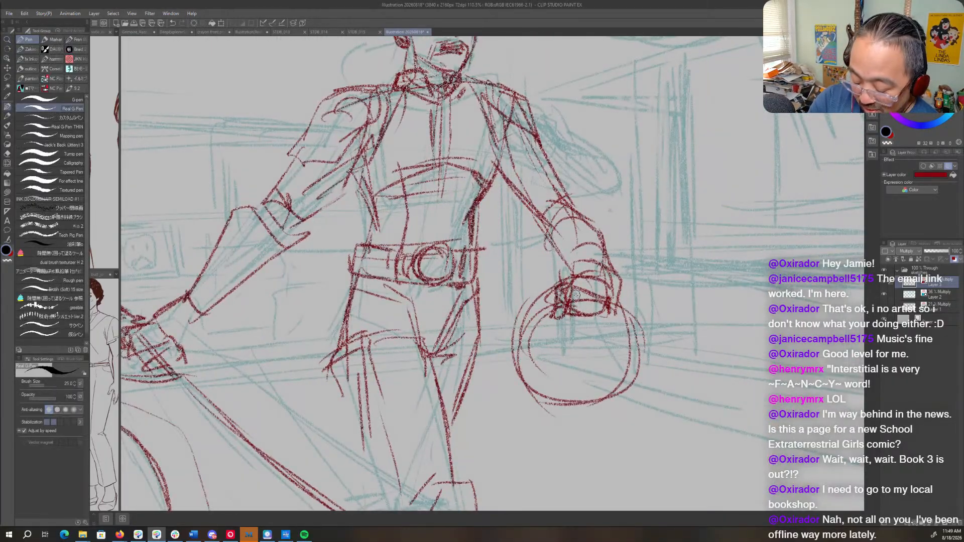
pyautogui.press('p')
pyautogui.moveTo(569, 283)
pyautogui.mouseDown()
pyautogui.moveTo(564, 322)
pyautogui.moveTo(590, 309)
pyautogui.moveTo(565, 326)
pyautogui.mouseUp()
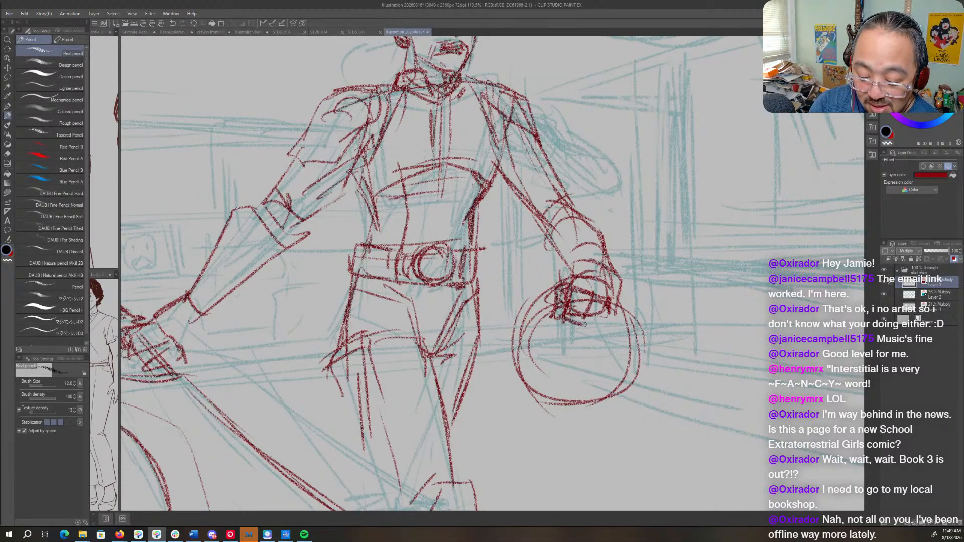
pyautogui.moveTo(618, 295)
pyautogui.mouseDown()
pyautogui.moveTo(592, 331)
pyautogui.moveTo(613, 404)
pyautogui.moveTo(539, 401)
pyautogui.moveTo(534, 301)
pyautogui.mouseUp()
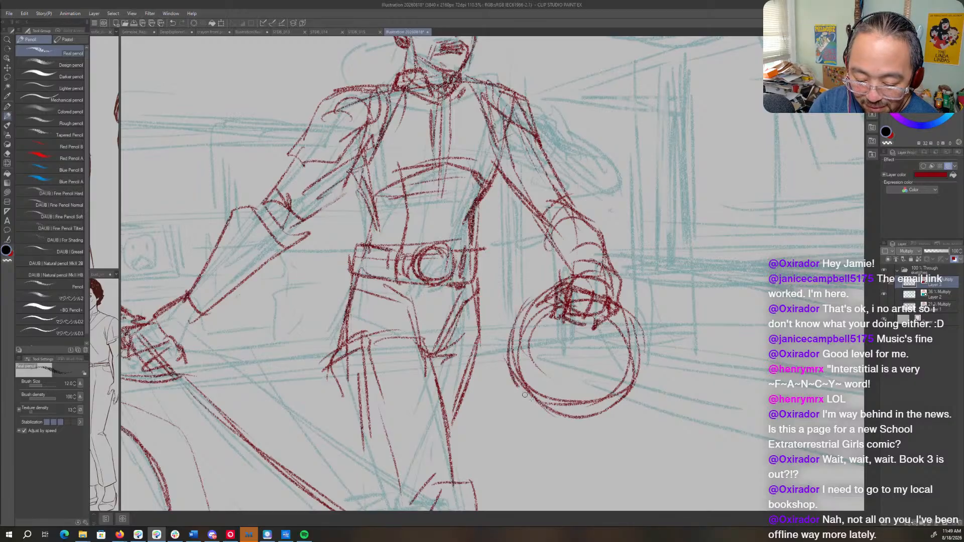
pyautogui.moveTo(518, 347); pyautogui.dragTo(629, 384)
pyautogui.moveTo(620, 307); pyautogui.dragTo(622, 386)
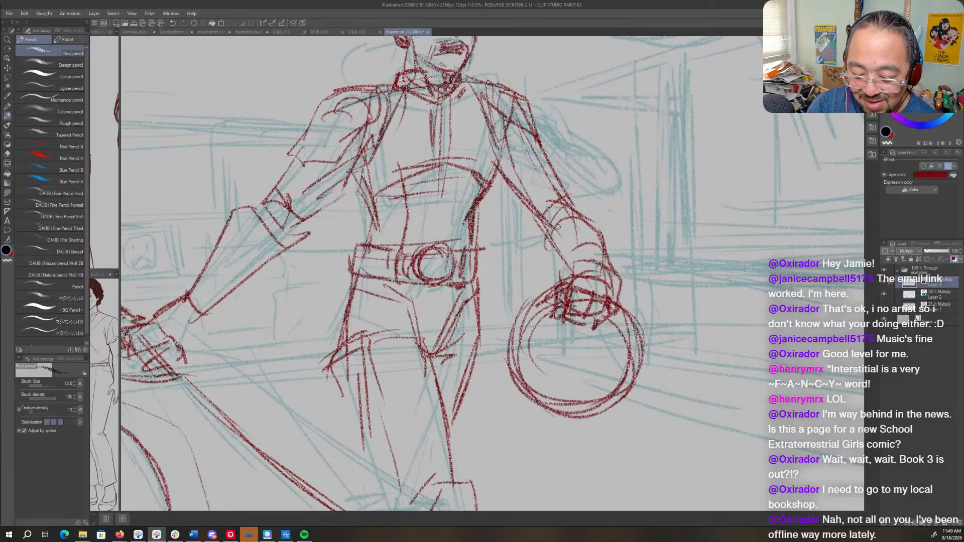
# - Darken the lowered arm's glove cuff and wrist edge, and erase stray lines on the glove and hand
pyautogui.moveTo(555, 227)
pyautogui.mouseDown()
pyautogui.moveTo(571, 279)
pyautogui.moveTo(611, 266)
pyautogui.moveTo(625, 305)
pyautogui.mouseUp()
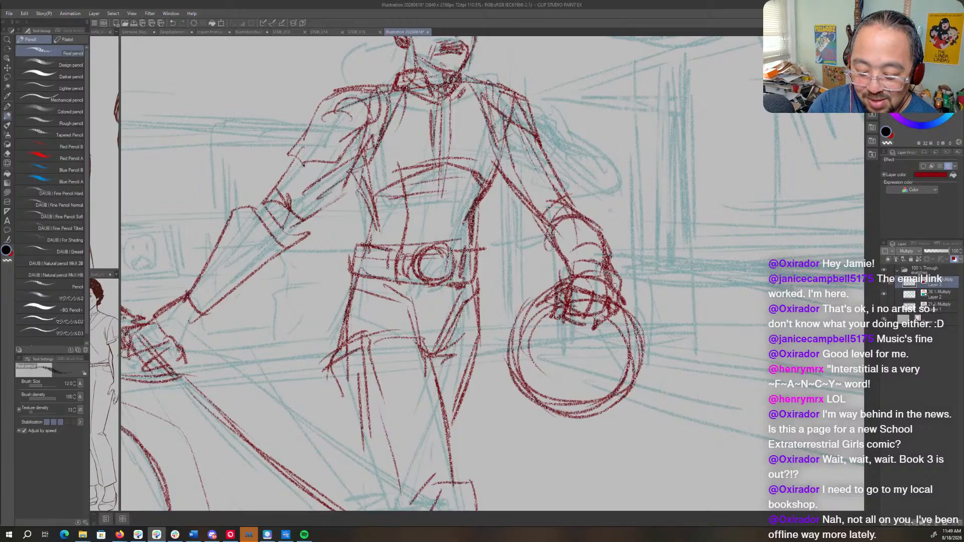
pyautogui.press('c')
pyautogui.moveTo(607, 265)
pyautogui.mouseDown()
pyautogui.moveTo(617, 298)
pyautogui.moveTo(620, 290)
pyautogui.mouseUp()
pyautogui.moveTo(616, 261)
pyautogui.mouseDown()
pyautogui.moveTo(601, 279)
pyautogui.moveTo(596, 262)
pyautogui.mouseUp()
pyautogui.moveTo(583, 242); pyautogui.dragTo(576, 240)
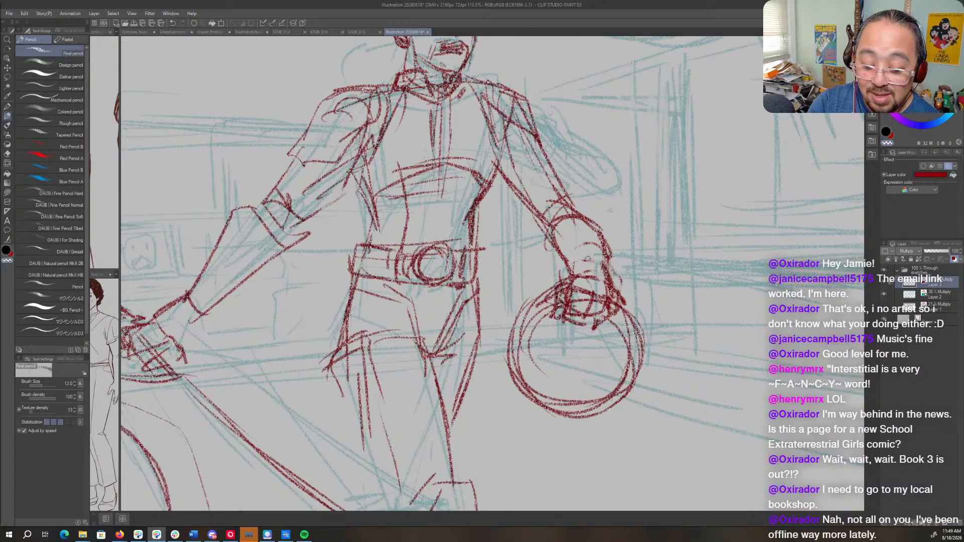
pyautogui.moveTo(539, 187); pyautogui.dragTo(602, 301)
pyautogui.press('c')
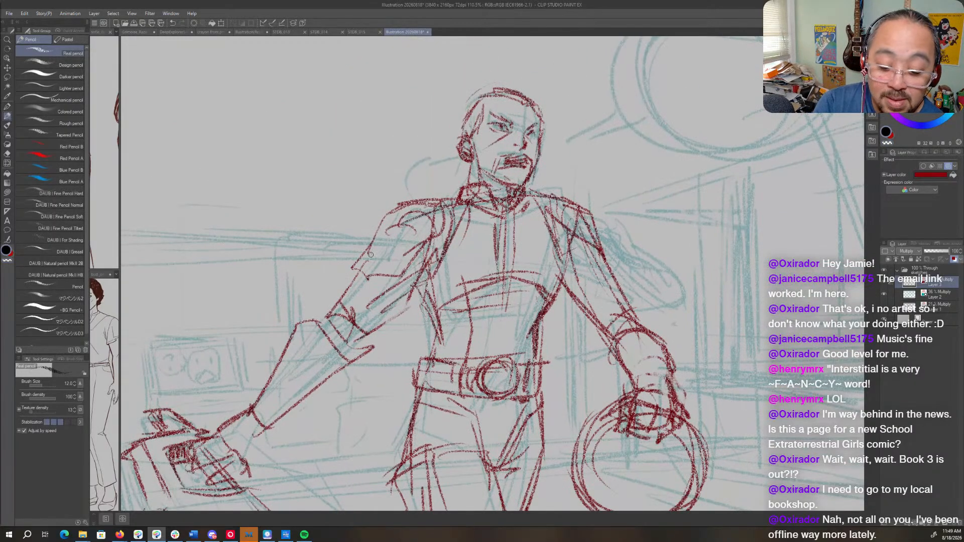
# - Add a band to the outstretched arm's upper sleeve and darken the shirt's collar, centre strip and curved chest hem
pyautogui.moveTo(370, 255); pyautogui.dragTo(388, 274)
pyautogui.moveTo(388, 272); pyautogui.dragTo(431, 231)
pyautogui.moveTo(428, 211)
pyautogui.mouseDown()
pyautogui.moveTo(458, 203)
pyautogui.moveTo(504, 210)
pyautogui.moveTo(524, 200)
pyautogui.moveTo(517, 219)
pyautogui.mouseUp()
pyautogui.moveTo(478, 203)
pyautogui.mouseDown()
pyautogui.moveTo(514, 221)
pyautogui.moveTo(514, 268)
pyautogui.mouseUp()
pyautogui.moveTo(505, 214); pyautogui.dragTo(506, 303)
pyautogui.moveTo(424, 285)
pyautogui.mouseDown()
pyautogui.moveTo(453, 311)
pyautogui.moveTo(542, 282)
pyautogui.mouseUp()
# - Draw a stepped panel line along one side of the midriff and darken the waist contours
pyautogui.moveTo(481, 291)
pyautogui.mouseDown()
pyautogui.moveTo(543, 316)
pyautogui.moveTo(477, 373)
pyautogui.mouseUp()
pyautogui.moveTo(533, 310); pyautogui.dragTo(530, 364)
pyautogui.moveTo(437, 311)
pyautogui.mouseDown()
pyautogui.moveTo(466, 352)
pyautogui.moveTo(455, 347)
pyautogui.moveTo(434, 369)
pyautogui.moveTo(459, 379)
pyautogui.mouseUp()
pyautogui.moveTo(541, 326); pyautogui.dragTo(523, 410)
pyautogui.moveTo(525, 401); pyautogui.dragTo(535, 295)
pyautogui.moveTo(486, 287); pyautogui.dragTo(475, 330)
pyautogui.moveTo(539, 289); pyautogui.dragTo(518, 359)
pyautogui.moveTo(533, 320); pyautogui.dragTo(507, 384)
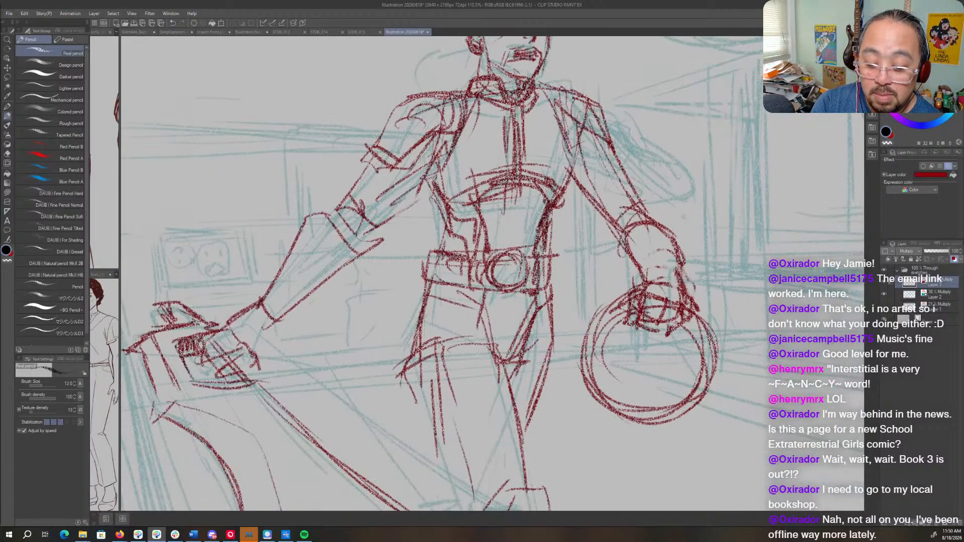
# - Lasso the belt, shift it slightly upward, and clear the selection
pyautogui.moveTo(542, 249); pyautogui.dragTo(551, 287)
pyautogui.press('m')
pyautogui.moveTo(547, 251)
pyautogui.mouseDown()
pyautogui.moveTo(417, 251)
pyautogui.moveTo(545, 286)
pyautogui.moveTo(558, 277)
pyautogui.moveTo(527, 293)
pyautogui.moveTo(554, 253)
pyautogui.mouseUp()
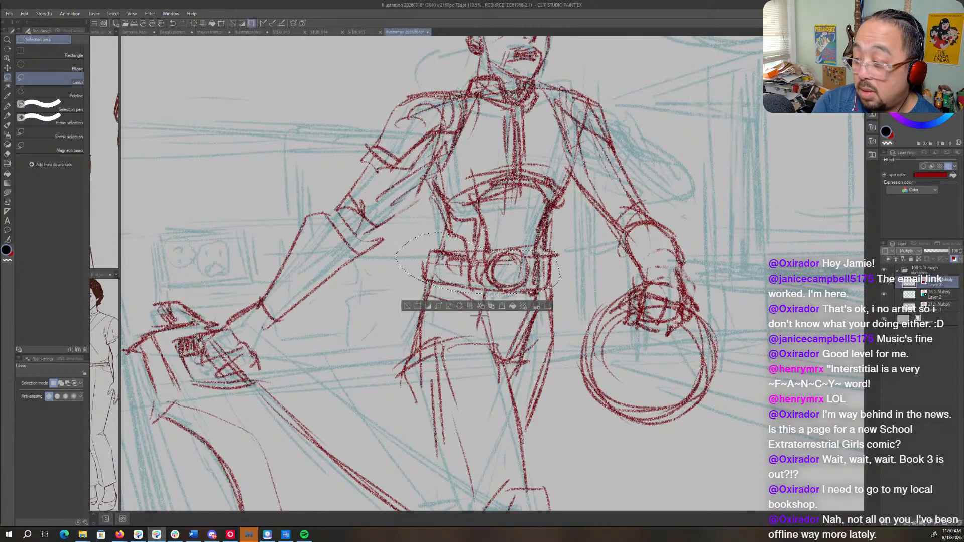
pyautogui.press('o')
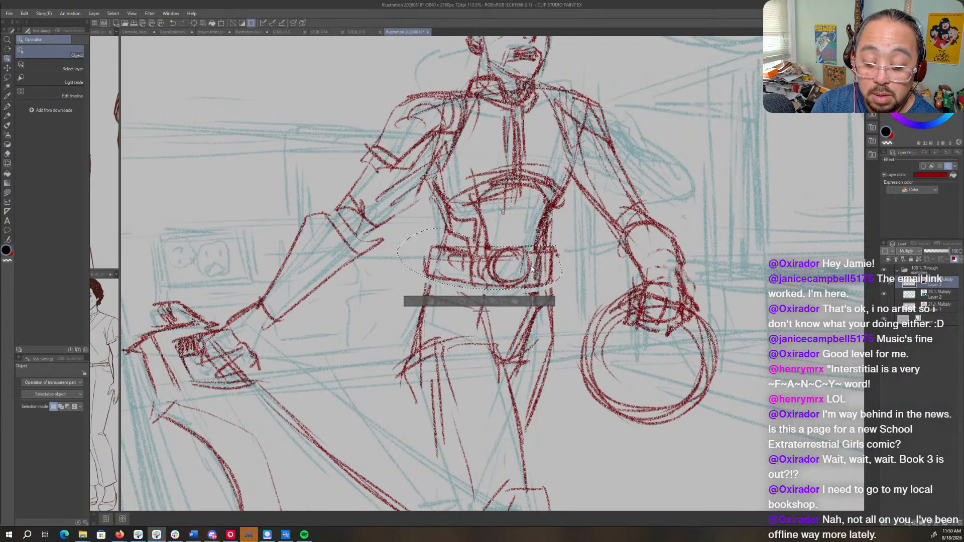
pyautogui.hotkey('ctrl', 'd')
# - Strengthen the belt around the buckle and reinforce the hip and thigh contours
pyautogui.press('p')
pyautogui.moveTo(509, 245)
pyautogui.mouseDown()
pyautogui.moveTo(477, 253)
pyautogui.moveTo(472, 281)
pyautogui.moveTo(538, 286)
pyautogui.mouseUp()
pyautogui.moveTo(540, 251)
pyautogui.mouseDown()
pyautogui.moveTo(522, 295)
pyautogui.moveTo(429, 341)
pyautogui.mouseUp()
pyautogui.moveTo(719, 269); pyautogui.dragTo(610, 334)
pyautogui.moveTo(656, 392); pyautogui.dragTo(666, 257)
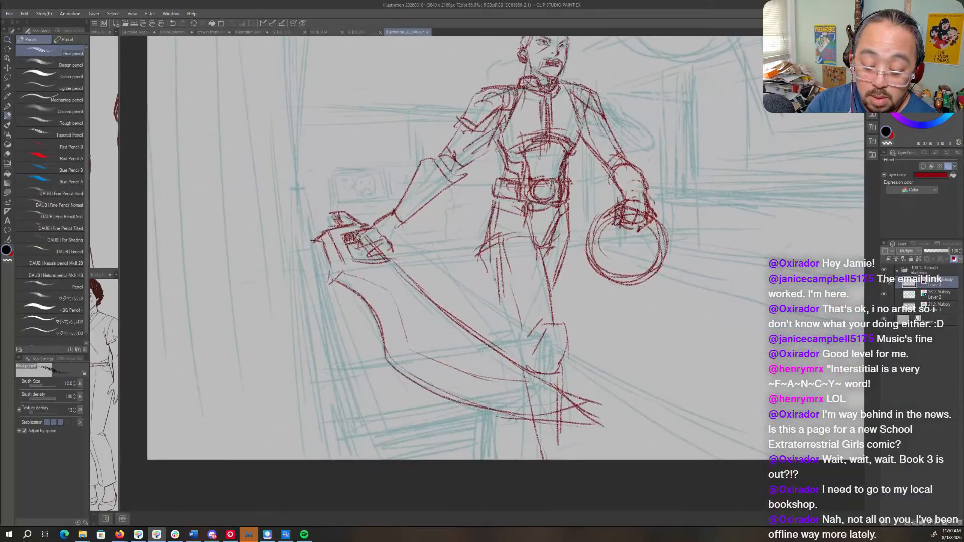
pyautogui.moveTo(489, 254); pyautogui.dragTo(524, 356)
pyautogui.moveTo(506, 212)
pyautogui.mouseDown()
pyautogui.moveTo(500, 243)
pyautogui.moveTo(490, 231)
pyautogui.mouseUp()
pyautogui.moveTo(563, 165); pyautogui.dragTo(585, 258)
# - Draw long hair sweeping from behind the ear over the shoulder, with loose strands trailing behind the outstretched arm
pyautogui.moveTo(553, 116); pyautogui.dragTo(613, 120)
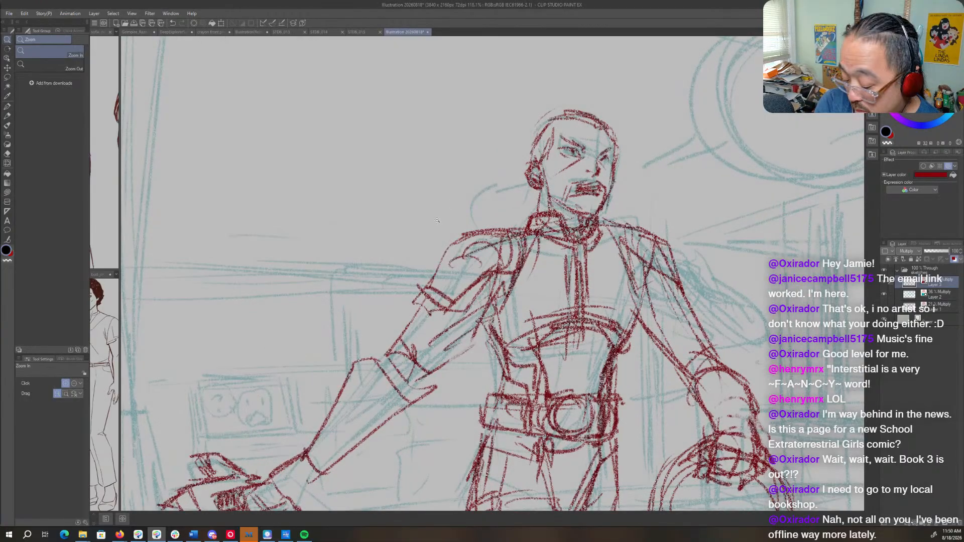
pyautogui.press('p')
pyautogui.moveTo(523, 186); pyautogui.dragTo(444, 262)
pyautogui.moveTo(480, 347)
pyautogui.mouseDown()
pyautogui.moveTo(476, 400)
pyautogui.moveTo(495, 366)
pyautogui.mouseUp()
pyautogui.moveTo(442, 230); pyautogui.dragTo(409, 305)
pyautogui.moveTo(437, 308); pyautogui.dragTo(457, 410)
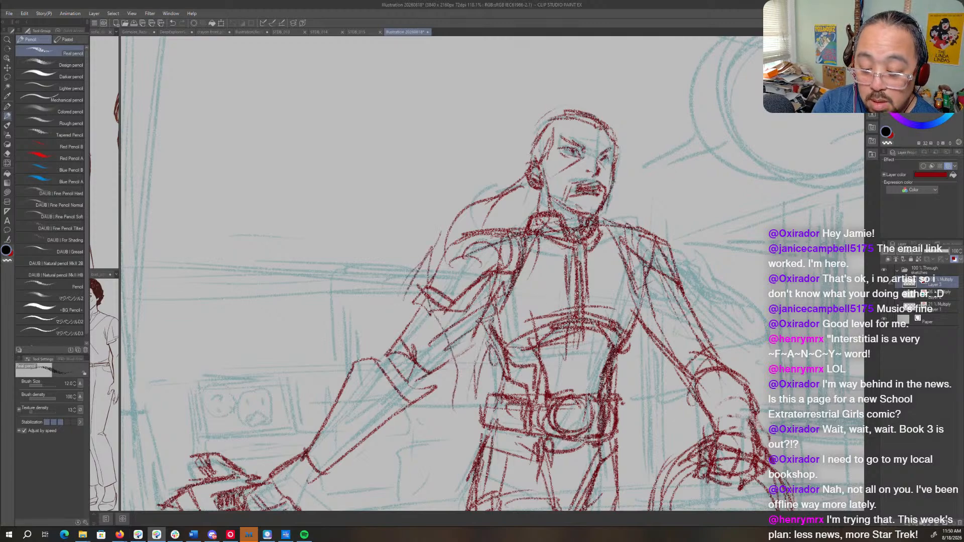
# - Draw a yoke line across both shoulders and thicken the chest hem and side seams of the torso
pyautogui.moveTo(527, 239); pyautogui.dragTo(647, 229)
pyautogui.moveTo(494, 243)
pyautogui.mouseDown()
pyautogui.moveTo(666, 230)
pyautogui.moveTo(712, 366)
pyautogui.mouseUp()
pyautogui.moveTo(510, 344); pyautogui.dragTo(581, 328)
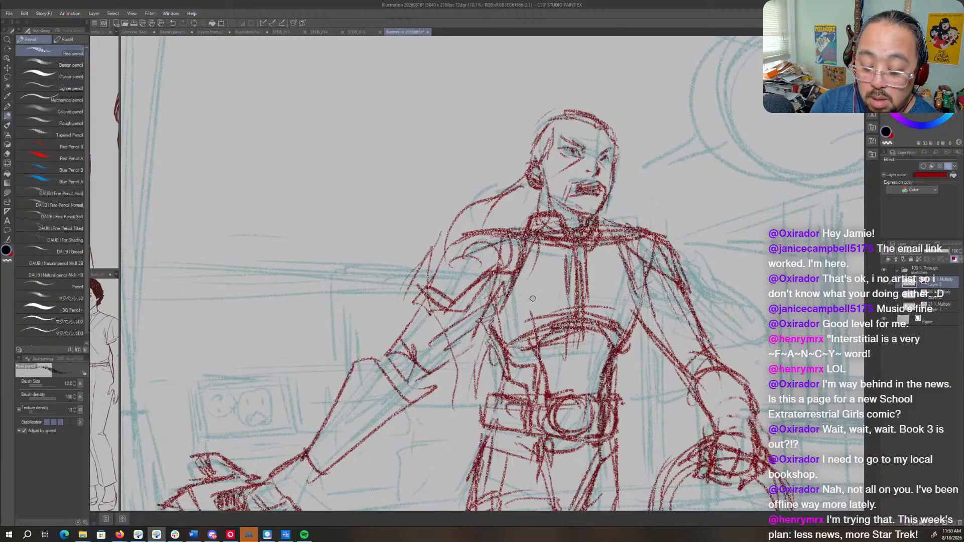
pyautogui.moveTo(490, 313)
pyautogui.mouseDown()
pyautogui.moveTo(547, 347)
pyautogui.moveTo(607, 346)
pyautogui.mouseUp()
pyautogui.moveTo(644, 303); pyautogui.dragTo(613, 344)
pyautogui.moveTo(535, 245); pyautogui.dragTo(489, 329)
pyautogui.moveTo(520, 272); pyautogui.dragTo(497, 304)
# - Darken the outstretched upper arm's underside and add wrapped bands down the lowered arm's sleeve
pyautogui.moveTo(492, 306)
pyautogui.mouseDown()
pyautogui.moveTo(418, 382)
pyautogui.moveTo(457, 333)
pyautogui.moveTo(414, 324)
pyautogui.moveTo(398, 372)
pyautogui.mouseUp()
pyautogui.moveTo(678, 285); pyautogui.dragTo(653, 321)
pyautogui.moveTo(689, 297)
pyautogui.mouseDown()
pyautogui.moveTo(655, 326)
pyautogui.moveTo(657, 345)
pyautogui.mouseUp()
pyautogui.moveTo(710, 345)
pyautogui.mouseDown()
pyautogui.moveTo(676, 364)
pyautogui.moveTo(683, 370)
pyautogui.mouseUp()
# - Redraw the wrist band above the gripping hand and define the inner contours of the lowered arm's glove
pyautogui.moveTo(714, 400); pyautogui.dragTo(584, 301)
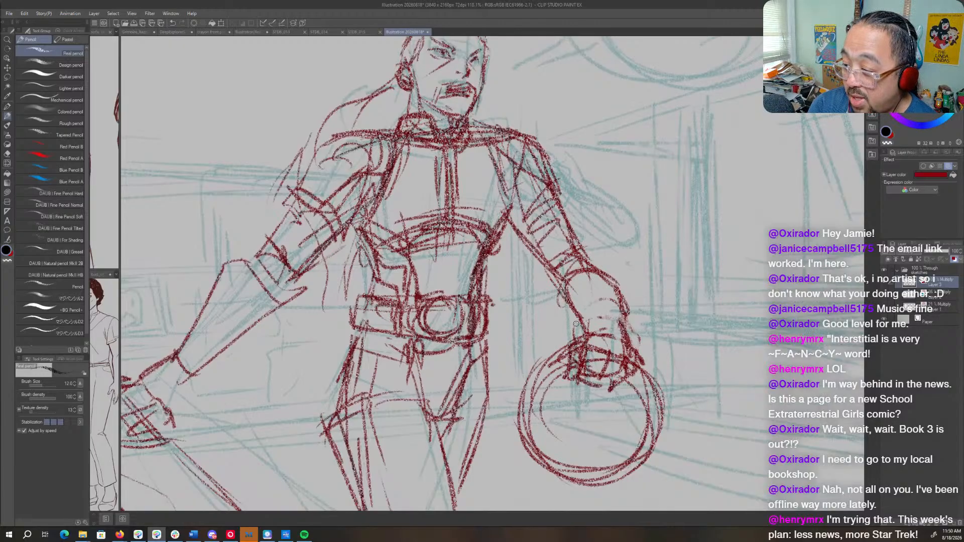
pyautogui.moveTo(584, 334)
pyautogui.mouseDown()
pyautogui.moveTo(620, 335)
pyautogui.moveTo(629, 347)
pyautogui.mouseUp()
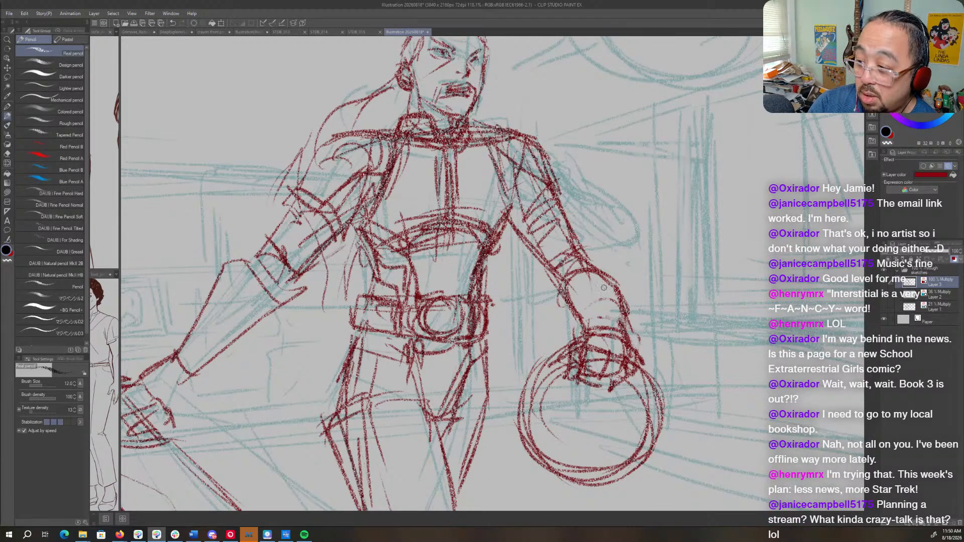
pyautogui.moveTo(590, 271)
pyautogui.mouseDown()
pyautogui.moveTo(584, 298)
pyautogui.moveTo(599, 328)
pyautogui.mouseUp()
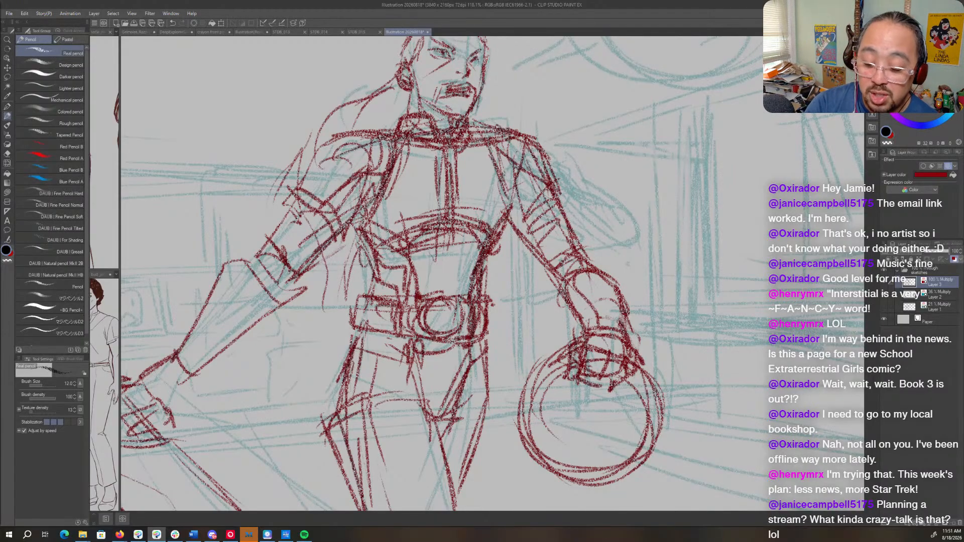
# - Define the glove cuff and forearm contour of the lowered arm and darken the wrapped bands on its sleeve
pyautogui.moveTo(586, 270)
pyautogui.mouseDown()
pyautogui.moveTo(577, 289)
pyautogui.moveTo(614, 285)
pyautogui.moveTo(619, 310)
pyautogui.moveTo(595, 277)
pyautogui.moveTo(620, 329)
pyautogui.mouseUp()
pyautogui.press('c')
pyautogui.press('c')
pyautogui.moveTo(584, 270)
pyautogui.mouseDown()
pyautogui.moveTo(600, 324)
pyautogui.moveTo(572, 308)
pyautogui.mouseUp()
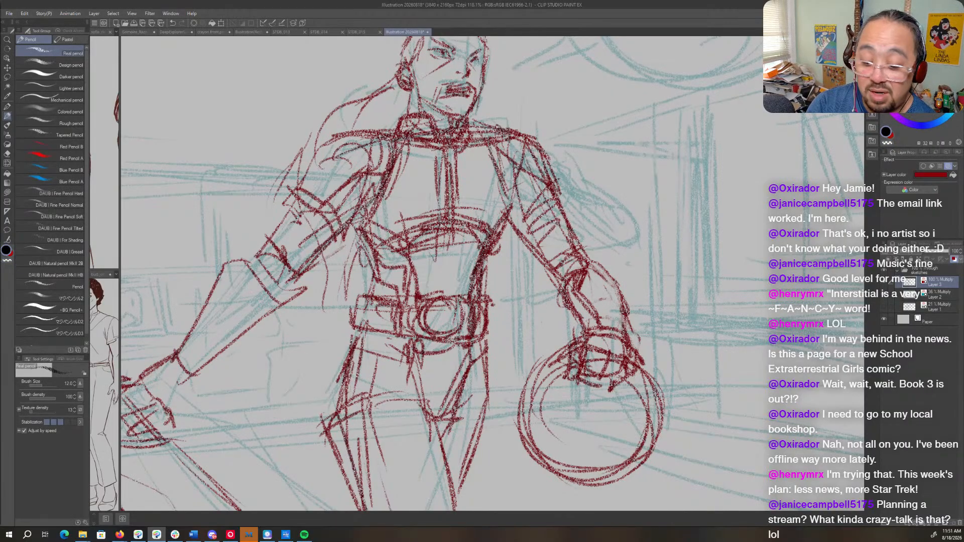
pyautogui.moveTo(556, 246); pyautogui.dragTo(571, 278)
pyautogui.moveTo(553, 223); pyautogui.dragTo(571, 257)
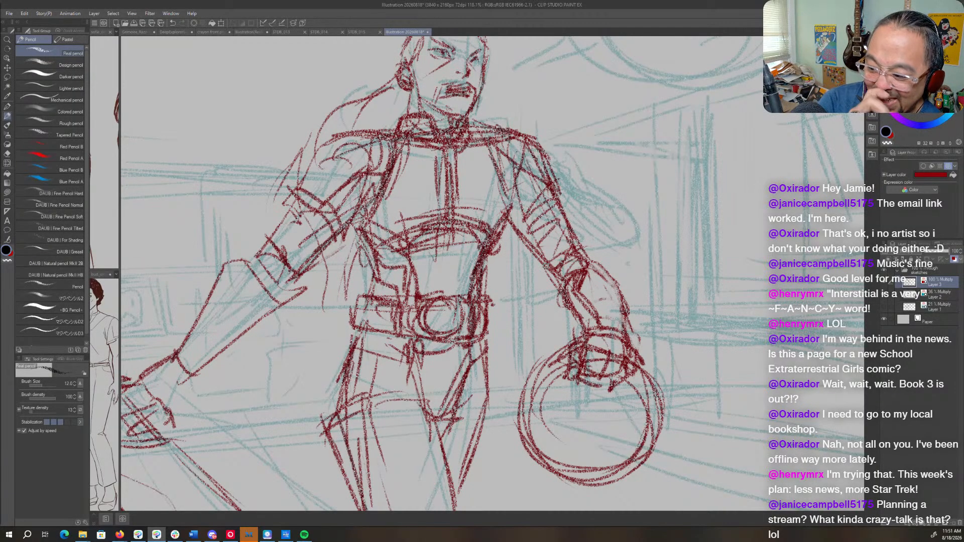
# - Darken the chest side seams, the armpit contours and both sides of the waist on the torso
pyautogui.moveTo(508, 220)
pyautogui.mouseDown()
pyautogui.moveTo(520, 176)
pyautogui.moveTo(507, 201)
pyautogui.mouseUp()
pyautogui.moveTo(491, 148); pyautogui.dragTo(507, 207)
pyautogui.moveTo(408, 210); pyautogui.dragTo(366, 237)
pyautogui.moveTo(394, 152)
pyautogui.mouseDown()
pyautogui.moveTo(357, 208)
pyautogui.moveTo(353, 264)
pyautogui.mouseUp()
pyautogui.moveTo(357, 217); pyautogui.dragTo(384, 295)
pyautogui.moveTo(502, 232)
pyautogui.mouseDown()
pyautogui.moveTo(478, 323)
pyautogui.moveTo(490, 366)
pyautogui.mouseUp()
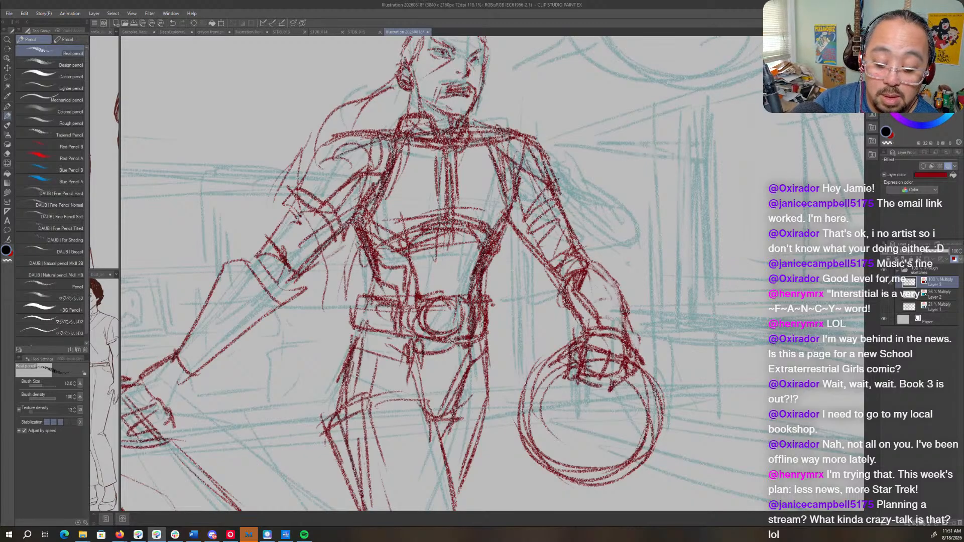
# - Thicken the outer hip and thigh contours on both sides below the belt
pyautogui.moveTo(482, 322); pyautogui.dragTo(493, 405)
pyautogui.moveTo(492, 351); pyautogui.dragTo(475, 467)
pyautogui.moveTo(491, 428)
pyautogui.mouseDown()
pyautogui.moveTo(540, 241)
pyautogui.moveTo(533, 269)
pyautogui.mouseUp()
pyautogui.moveTo(423, 230); pyautogui.dragTo(389, 256)
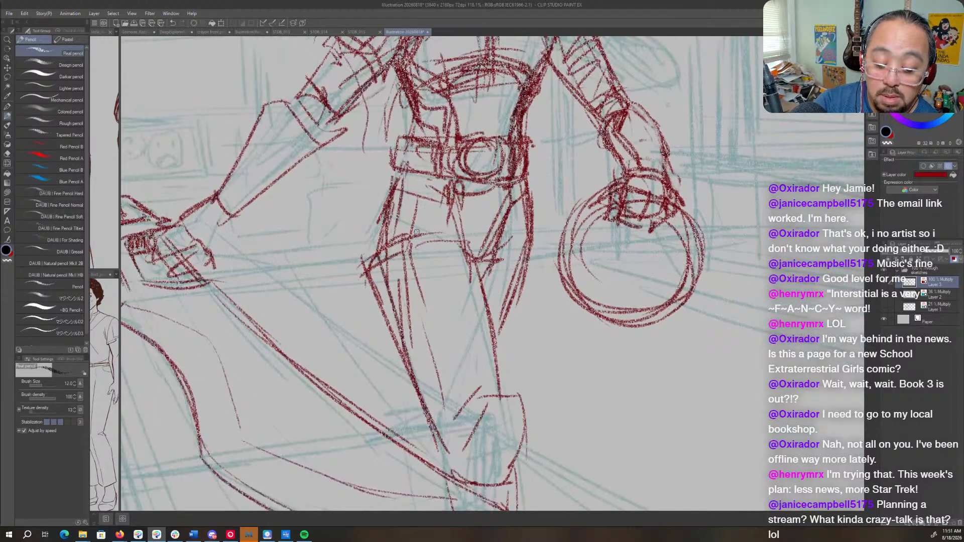
pyautogui.moveTo(383, 215); pyautogui.dragTo(394, 321)
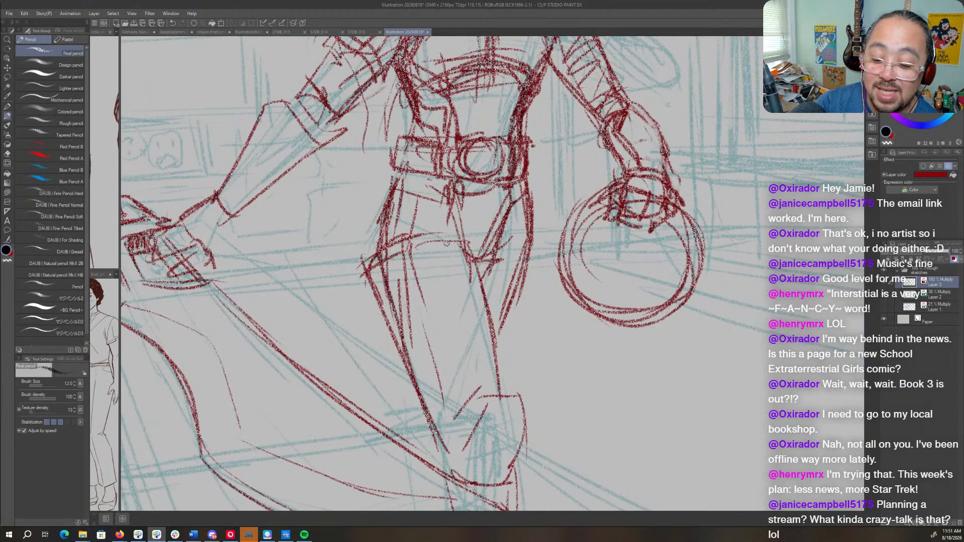
# - Draw a long holster down the outer thigh, with a dark banded tip just above the knee
pyautogui.moveTo(404, 241)
pyautogui.mouseDown()
pyautogui.moveTo(362, 275)
pyautogui.moveTo(386, 348)
pyautogui.moveTo(405, 383)
pyautogui.moveTo(442, 363)
pyautogui.moveTo(437, 376)
pyautogui.moveTo(433, 318)
pyautogui.moveTo(445, 361)
pyautogui.mouseUp()
pyautogui.moveTo(425, 342); pyautogui.dragTo(408, 397)
pyautogui.moveTo(427, 363)
pyautogui.mouseDown()
pyautogui.moveTo(441, 398)
pyautogui.moveTo(417, 353)
pyautogui.moveTo(406, 392)
pyautogui.moveTo(406, 382)
pyautogui.moveTo(412, 391)
pyautogui.moveTo(418, 384)
pyautogui.mouseUp()
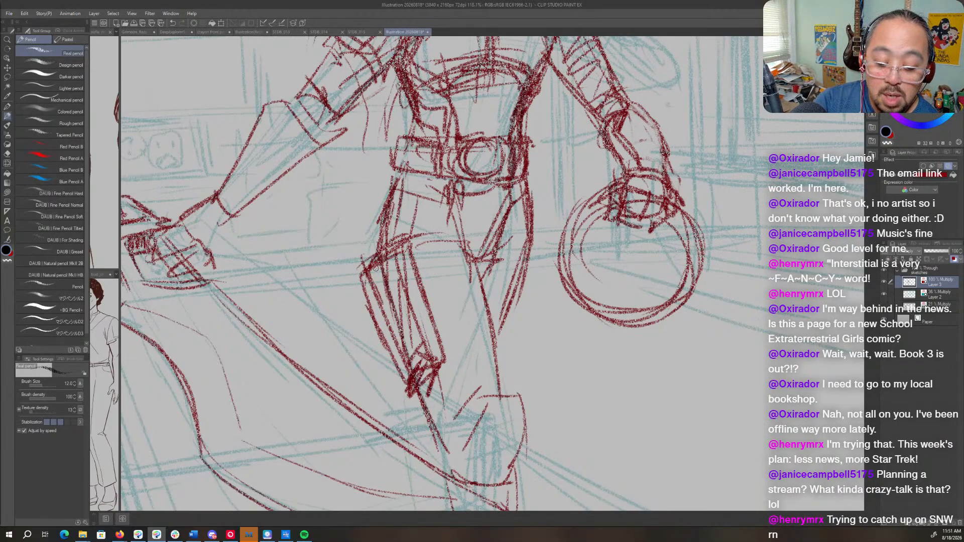
pyautogui.press('c')
pyautogui.moveTo(386, 340)
pyautogui.mouseDown()
pyautogui.moveTo(364, 286)
pyautogui.moveTo(370, 293)
pyautogui.mouseUp()
# - Draw a curved double strap across the upper thigh and a second pair of strap lines above the knee
pyautogui.moveTo(376, 251)
pyautogui.mouseDown()
pyautogui.moveTo(368, 294)
pyautogui.moveTo(406, 241)
pyautogui.moveTo(414, 276)
pyautogui.mouseUp()
pyautogui.moveTo(389, 241); pyautogui.dragTo(456, 229)
pyautogui.moveTo(407, 274); pyautogui.dragTo(475, 260)
pyautogui.moveTo(410, 246); pyautogui.dragTo(464, 243)
pyautogui.moveTo(432, 345); pyautogui.dragTo(490, 339)
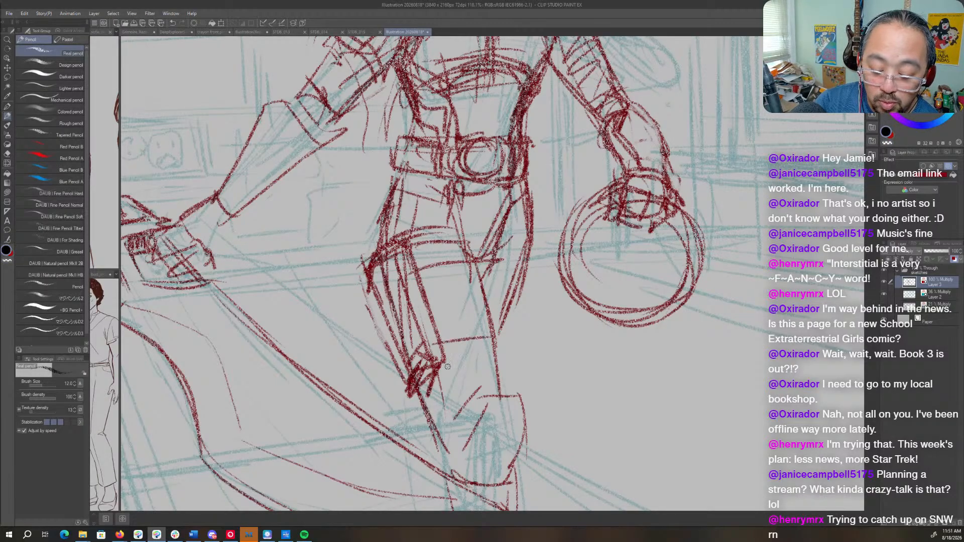
pyautogui.moveTo(446, 368); pyautogui.dragTo(502, 357)
# - Darken the inner thigh contour and the knee and shin line below the holster
pyautogui.moveTo(418, 381); pyautogui.dragTo(432, 419)
pyautogui.moveTo(481, 248); pyautogui.dragTo(502, 384)
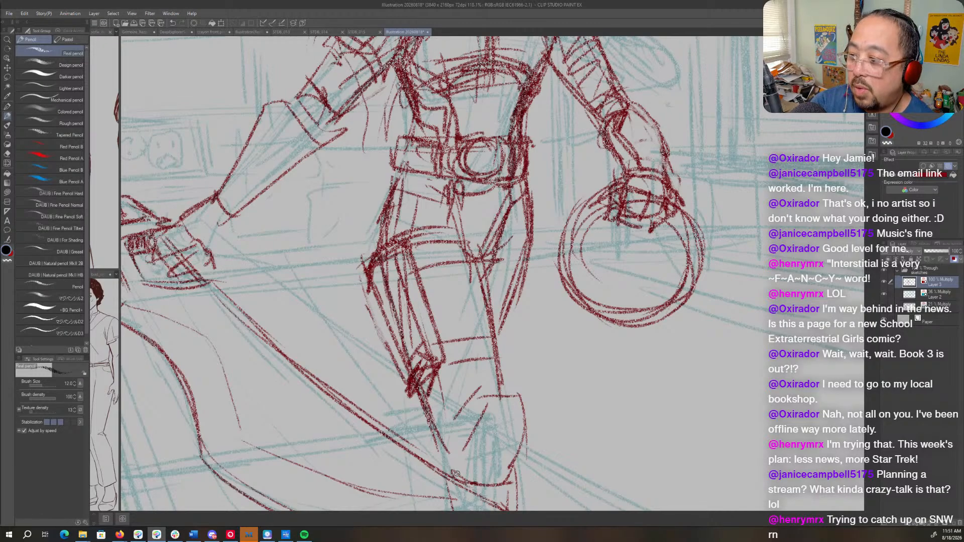
pyautogui.moveTo(422, 389); pyautogui.dragTo(448, 452)
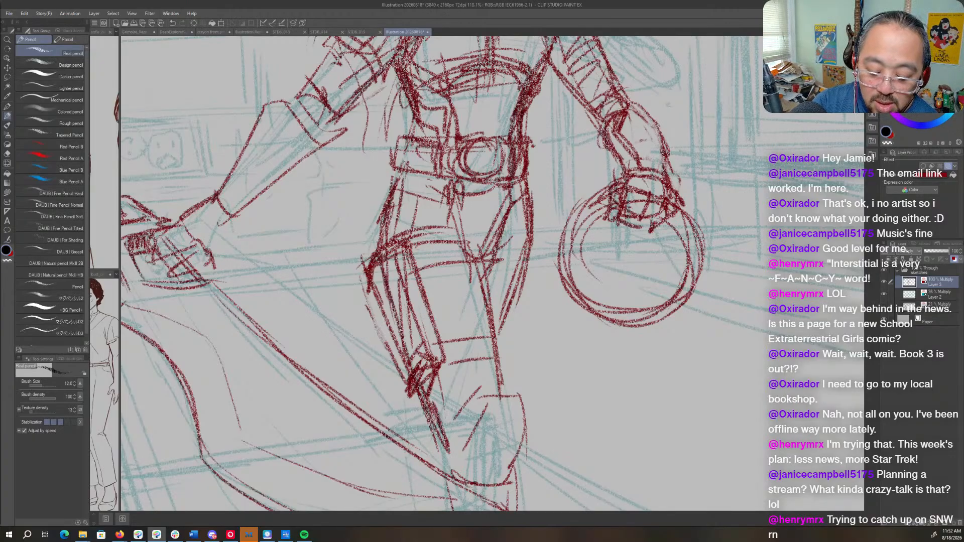
# - Redraw the lower leg's contours beneath the curved form, running them down to the canvas edge
pyautogui.moveTo(528, 428)
pyautogui.mouseDown()
pyautogui.moveTo(544, 222)
pyautogui.moveTo(532, 274)
pyautogui.mouseUp()
pyautogui.moveTo(522, 377); pyautogui.dragTo(512, 445)
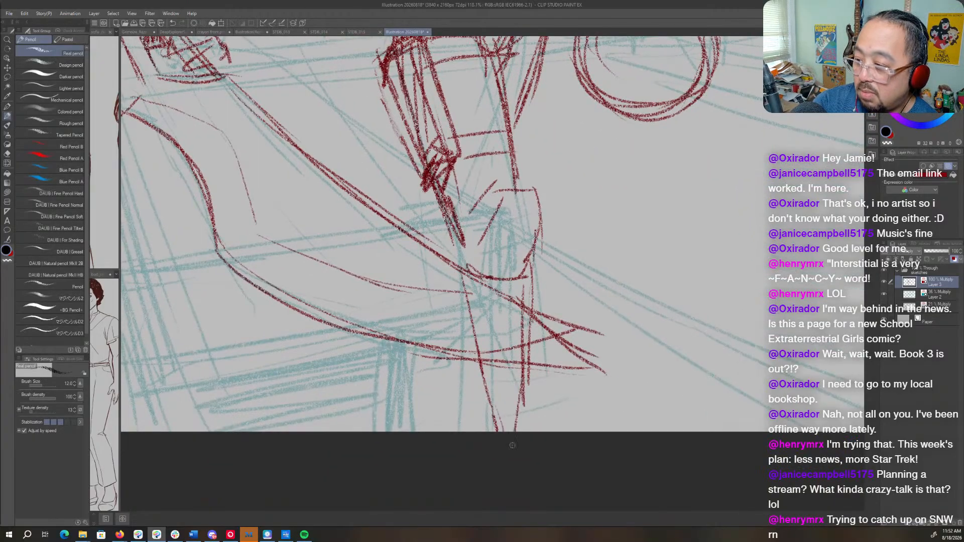
pyautogui.moveTo(455, 348); pyautogui.dragTo(463, 412)
pyautogui.moveTo(468, 314); pyautogui.dragTo(488, 434)
pyautogui.moveTo(467, 326); pyautogui.dragTo(490, 443)
pyautogui.moveTo(453, 269); pyautogui.dragTo(482, 454)
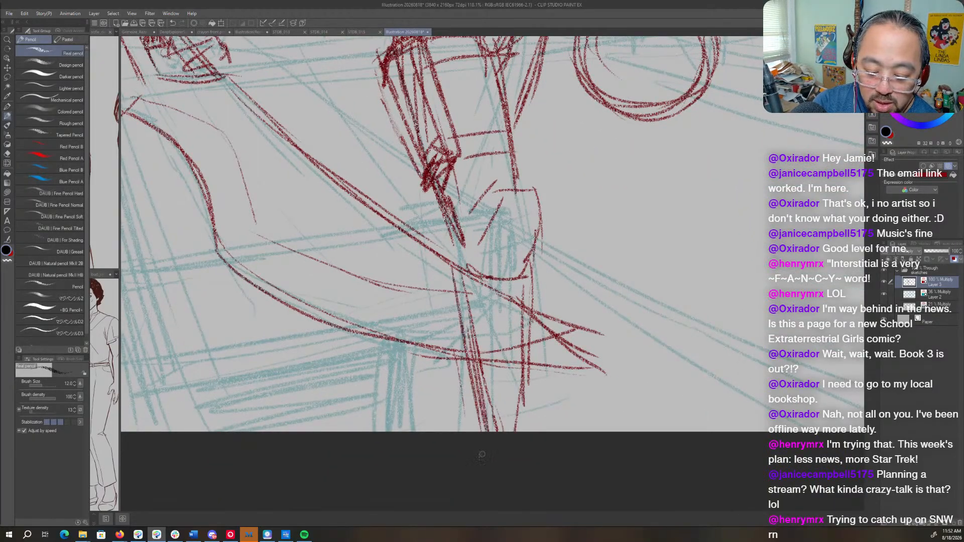
pyautogui.moveTo(494, 202); pyautogui.dragTo(482, 460)
# - Mirror the view and darken the figure's forehead hairline, brows and temple
pyautogui.hotkey('ctrl', 'space')
pyautogui.moveTo(514, 286)
pyautogui.mouseDown()
pyautogui.moveTo(491, 303)
pyautogui.moveTo(501, 309)
pyautogui.mouseUp()
pyautogui.press('h')
pyautogui.moveTo(556, 256); pyautogui.dragTo(534, 347)
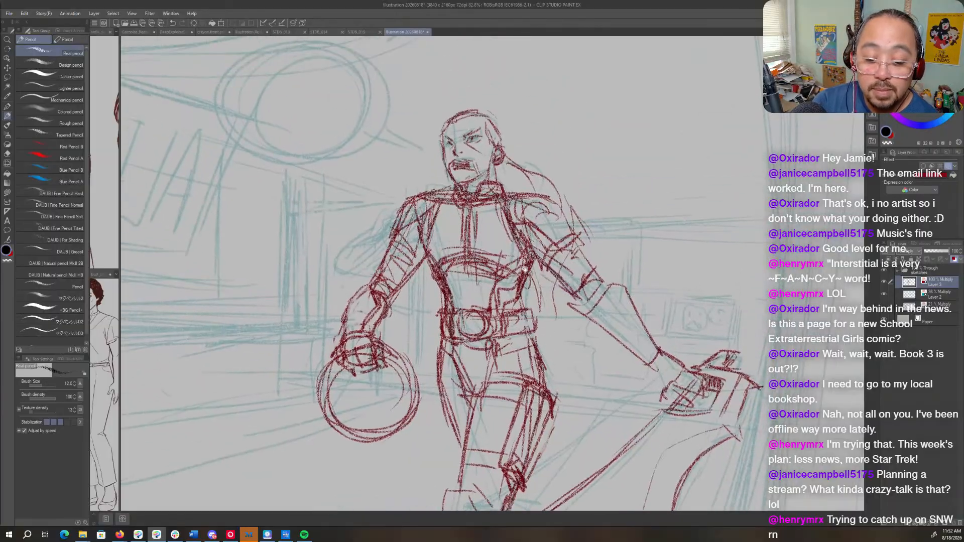
pyautogui.hotkey('ctrl', 'space')
pyautogui.moveTo(472, 123); pyautogui.dragTo(493, 121)
pyautogui.moveTo(416, 131)
pyautogui.mouseDown()
pyautogui.moveTo(405, 156)
pyautogui.moveTo(431, 160)
pyautogui.mouseUp()
pyautogui.moveTo(404, 160); pyautogui.dragTo(485, 130)
pyautogui.moveTo(447, 155)
pyautogui.mouseDown()
pyautogui.moveTo(470, 134)
pyautogui.moveTo(448, 145)
pyautogui.mouseUp()
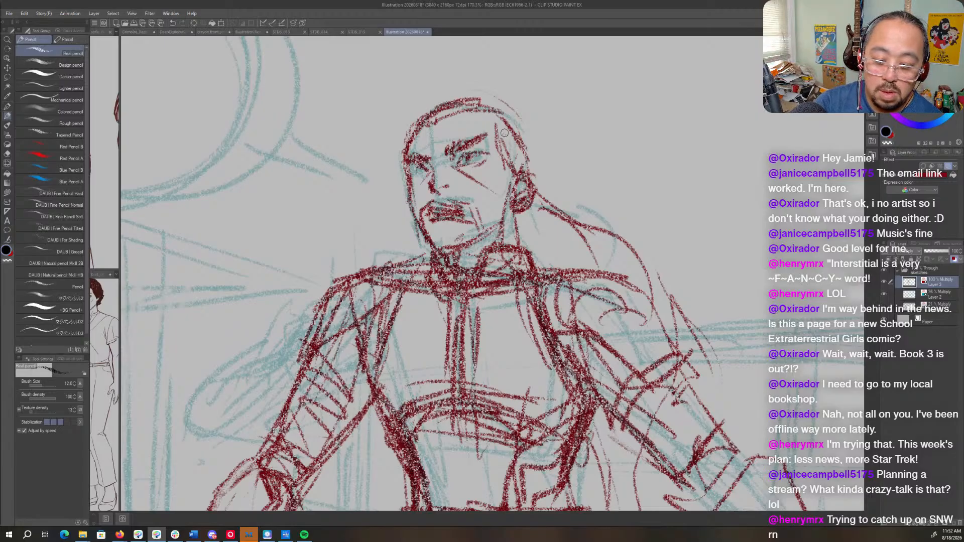
pyautogui.moveTo(402, 166)
pyautogui.mouseDown()
pyautogui.moveTo(385, 181)
pyautogui.moveTo(403, 194)
pyautogui.moveTo(435, 157)
pyautogui.moveTo(444, 182)
pyautogui.mouseUp()
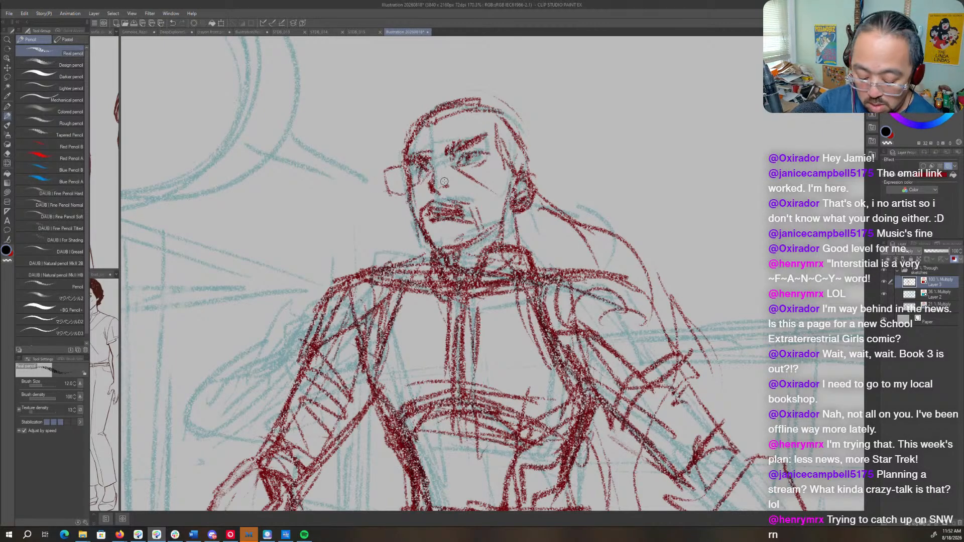
pyautogui.hotkey('ctrl', 'z')
pyautogui.hotkey('ctrl', 'z')
pyautogui.hotkey('ctrl', 'z')
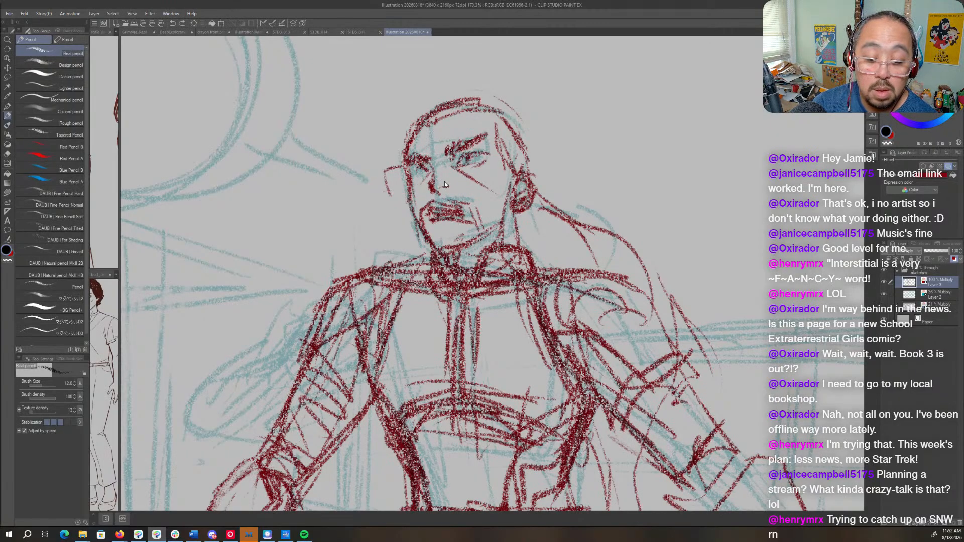
pyautogui.hotkey('ctrl', 'z')
# - Darken the far eye and reinforce the figure's jawline and neck contour
pyautogui.moveTo(413, 165)
pyautogui.mouseDown()
pyautogui.moveTo(425, 176)
pyautogui.moveTo(431, 168)
pyautogui.moveTo(423, 181)
pyautogui.moveTo(485, 160)
pyautogui.mouseUp()
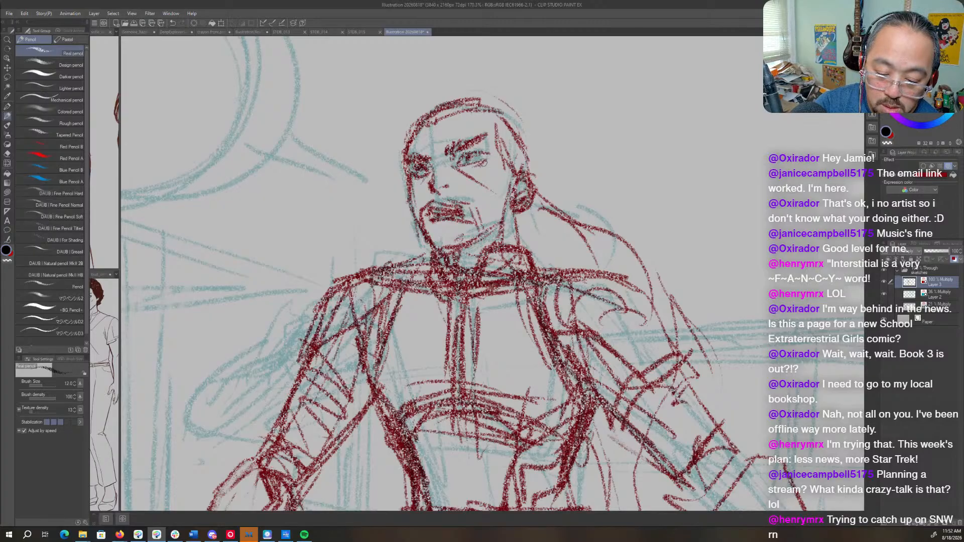
pyautogui.moveTo(428, 228)
pyautogui.mouseDown()
pyautogui.moveTo(437, 245)
pyautogui.moveTo(462, 247)
pyautogui.mouseUp()
pyautogui.moveTo(509, 202)
pyautogui.mouseDown()
pyautogui.moveTo(494, 232)
pyautogui.moveTo(517, 247)
pyautogui.mouseUp()
pyautogui.moveTo(514, 215)
pyautogui.mouseDown()
pyautogui.moveTo(512, 249)
pyautogui.moveTo(458, 273)
pyautogui.mouseUp()
pyautogui.hotkey('ctrl', 'space')
pyautogui.moveTo(575, 296); pyautogui.dragTo(532, 282)
pyautogui.press('space')
pyautogui.moveTo(480, 481); pyautogui.dragTo(368, 380)
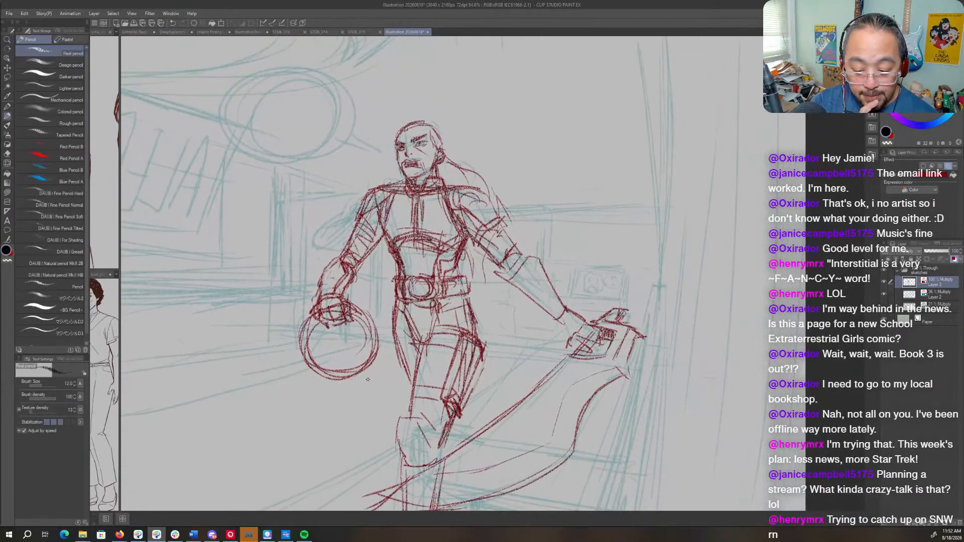
pyautogui.moveTo(589, 308); pyautogui.dragTo(529, 304)
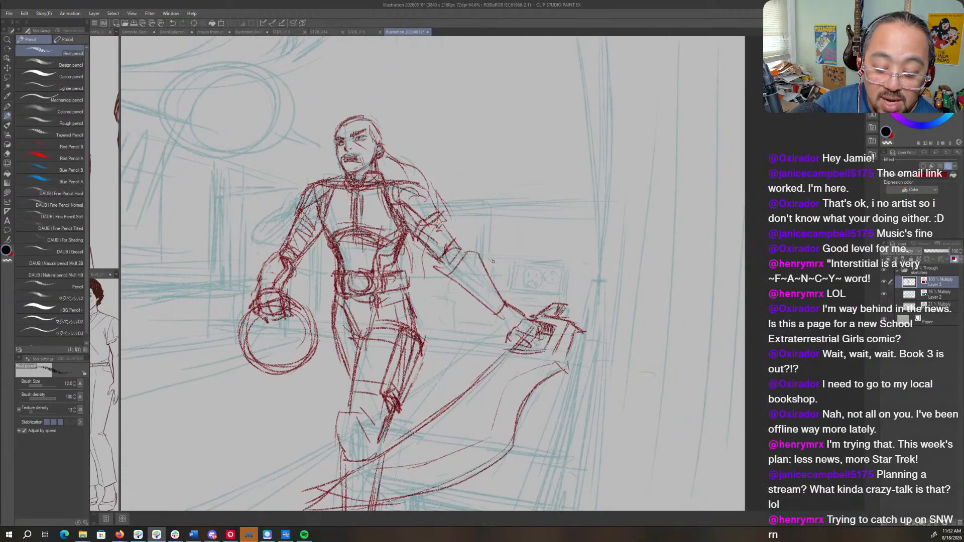
pyautogui.press('p')
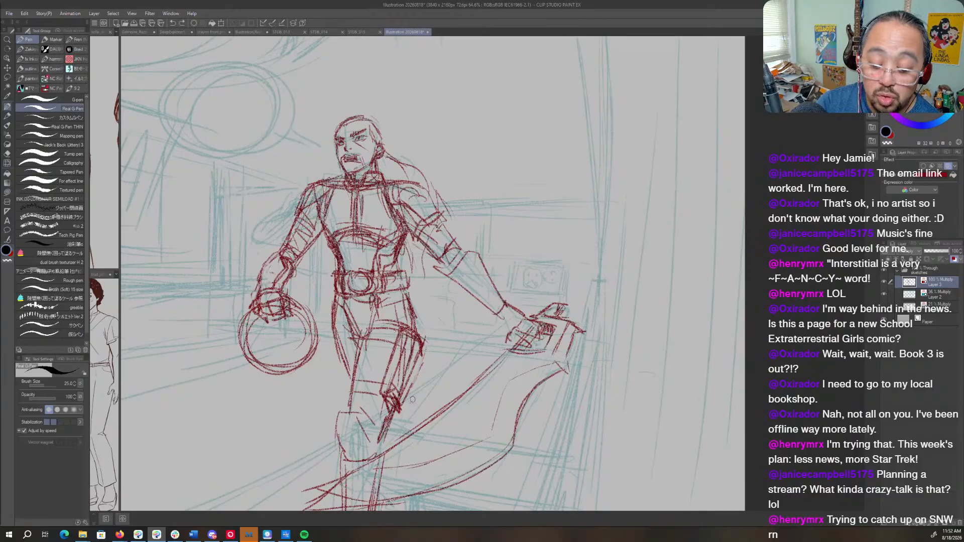
pyautogui.press('h')
pyautogui.press('h')
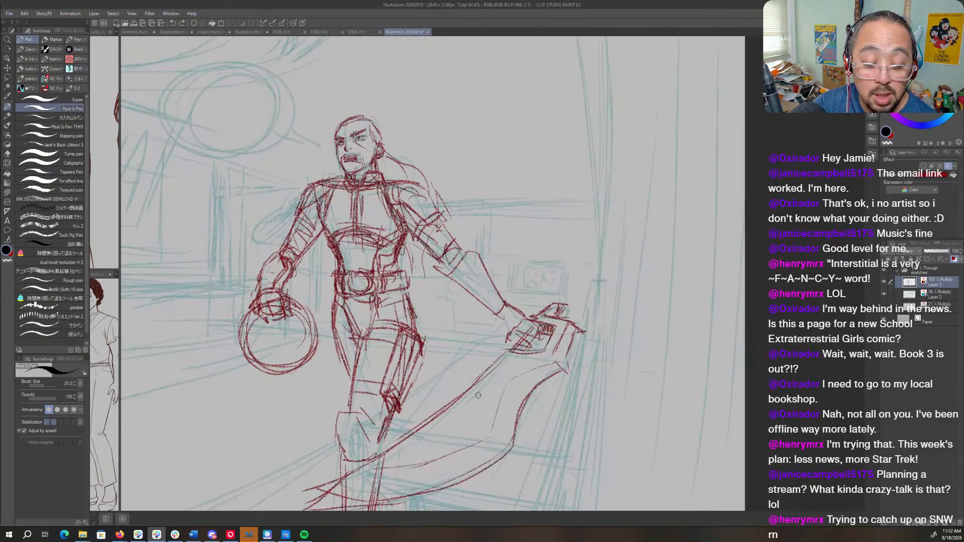
pyautogui.press('h')
pyautogui.moveTo(812, 314); pyautogui.dragTo(632, 311)
pyautogui.press('r')
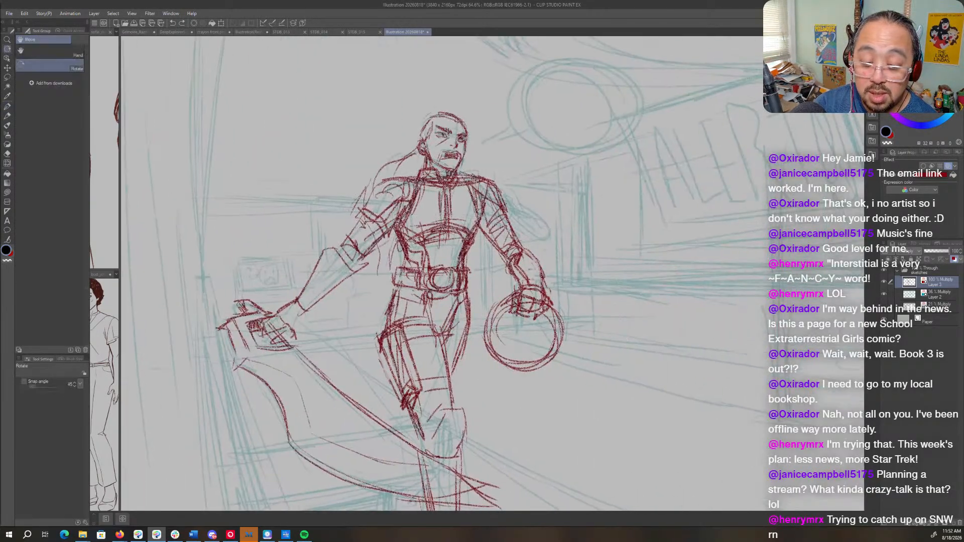
pyautogui.press('p')
pyautogui.moveTo(530, 228); pyautogui.dragTo(465, 319)
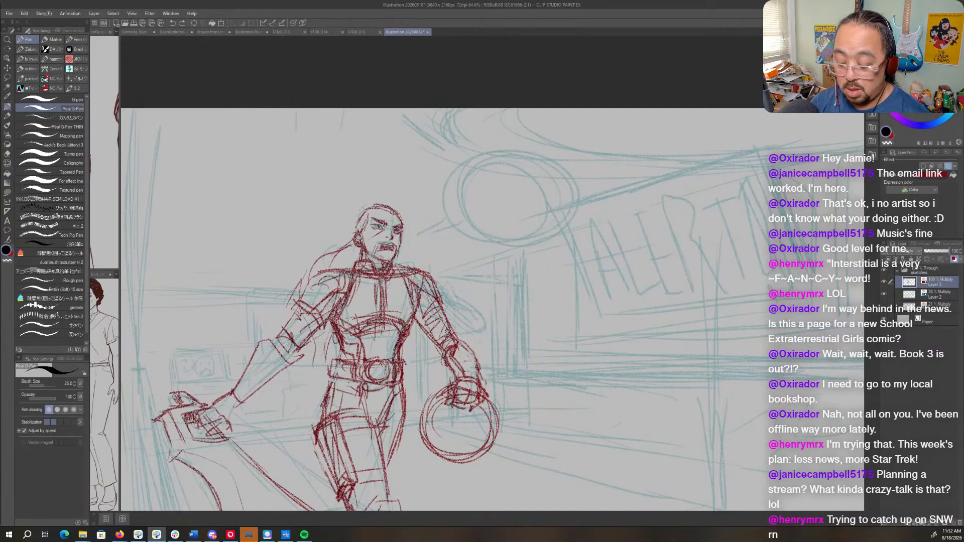
# - Pencil the lettering "MOON'S HAUNTED!" and "BE RIGHT BACK!" beside the head and enclose it in joined speech balloons with a tail
pyautogui.press('p')
pyautogui.moveTo(489, 191); pyautogui.dragTo(466, 216)
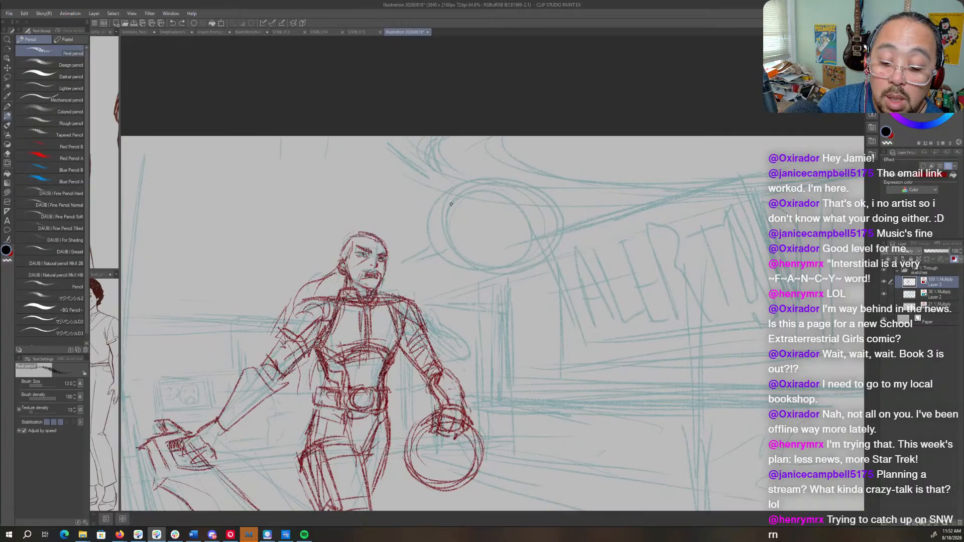
pyautogui.moveTo(457, 203)
pyautogui.mouseDown()
pyautogui.moveTo(468, 210)
pyautogui.moveTo(489, 199)
pyautogui.moveTo(463, 234)
pyautogui.mouseUp()
pyautogui.moveTo(454, 229)
pyautogui.mouseDown()
pyautogui.moveTo(501, 231)
pyautogui.moveTo(483, 259)
pyautogui.moveTo(513, 243)
pyautogui.moveTo(540, 257)
pyautogui.mouseUp()
pyautogui.moveTo(541, 244); pyautogui.dragTo(544, 246)
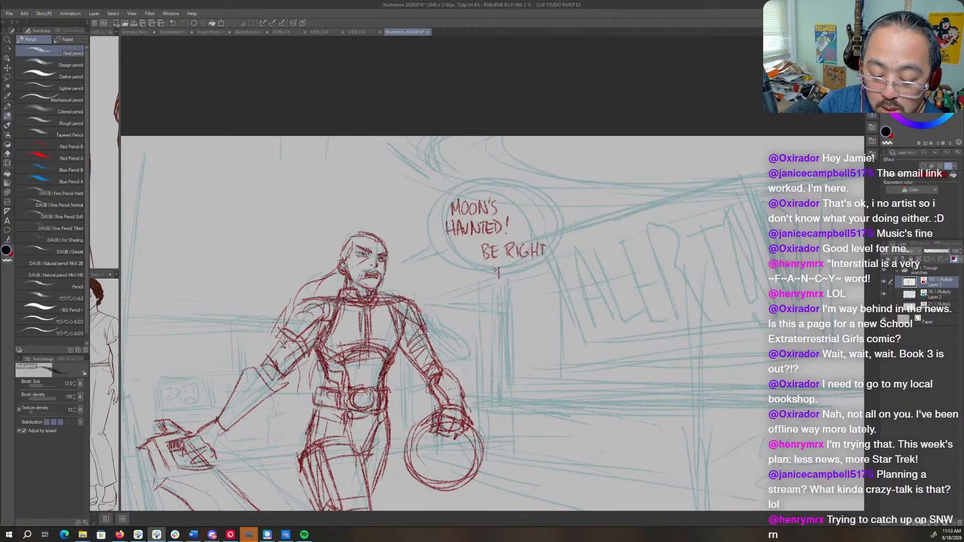
pyautogui.moveTo(498, 269); pyautogui.dragTo(529, 275)
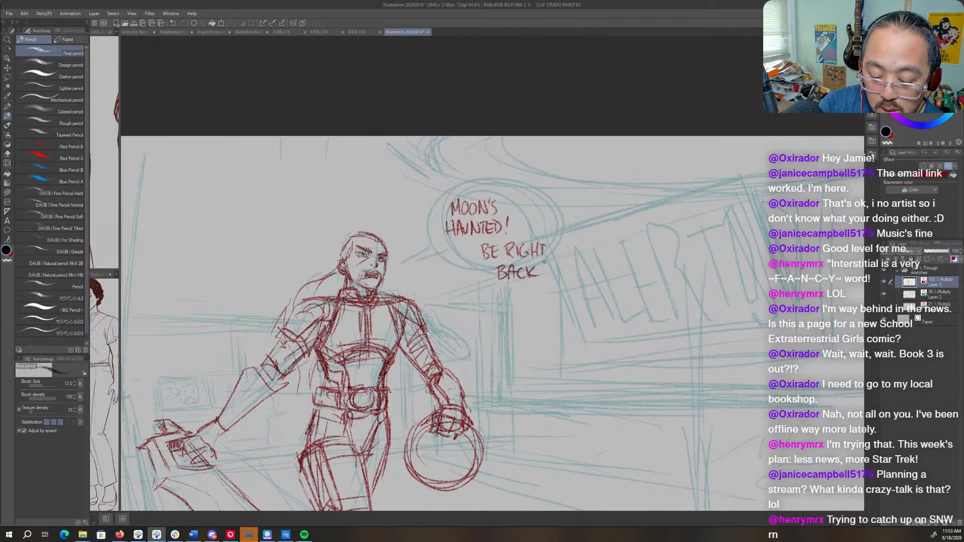
pyautogui.moveTo(522, 229)
pyautogui.mouseDown()
pyautogui.moveTo(509, 189)
pyautogui.moveTo(430, 203)
pyautogui.moveTo(441, 246)
pyautogui.moveTo(460, 255)
pyautogui.moveTo(484, 294)
pyautogui.moveTo(552, 289)
pyautogui.moveTo(562, 247)
pyautogui.moveTo(548, 231)
pyautogui.moveTo(561, 258)
pyautogui.mouseUp()
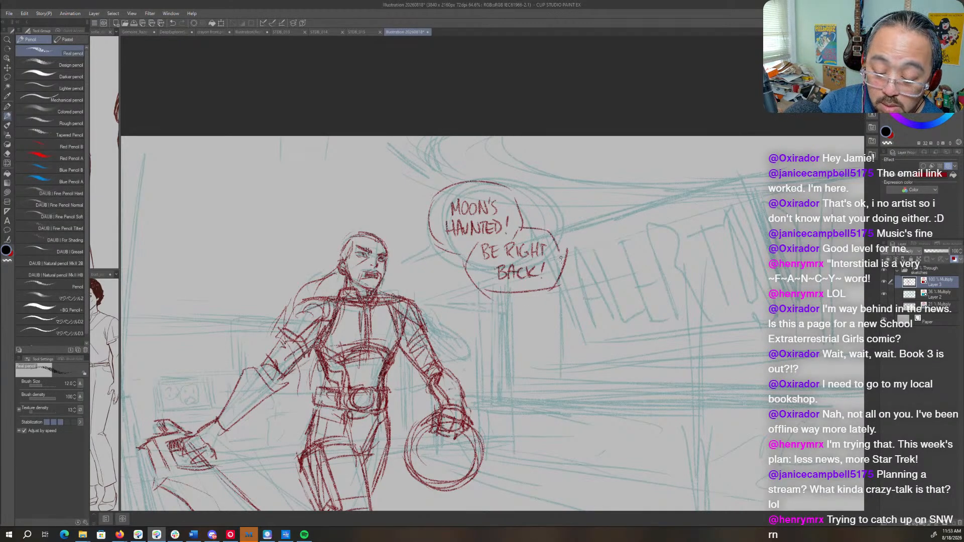
pyautogui.moveTo(435, 248); pyautogui.dragTo(421, 259)
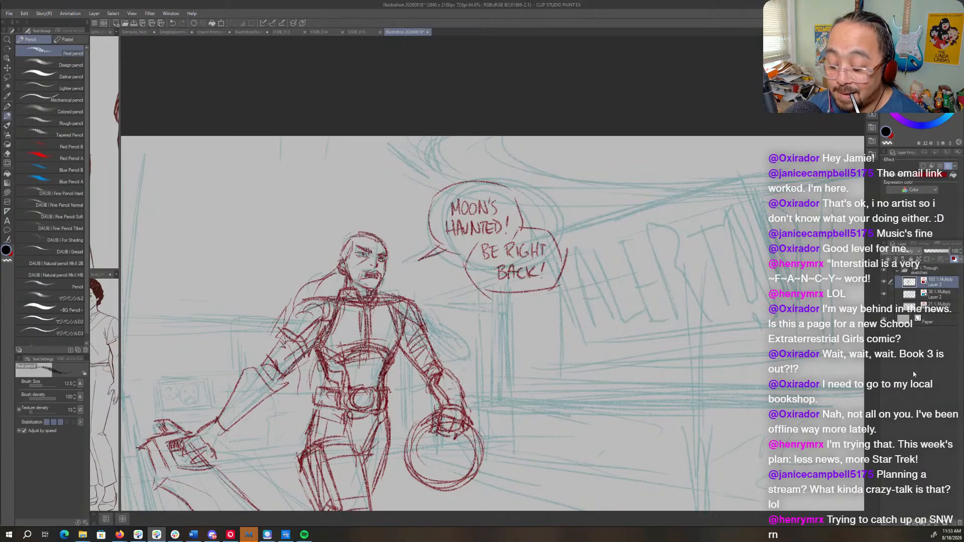
# - Create a layer folder named "dialog" above the sketches folder and add a new layer inside it
pyautogui.click(922, 273)
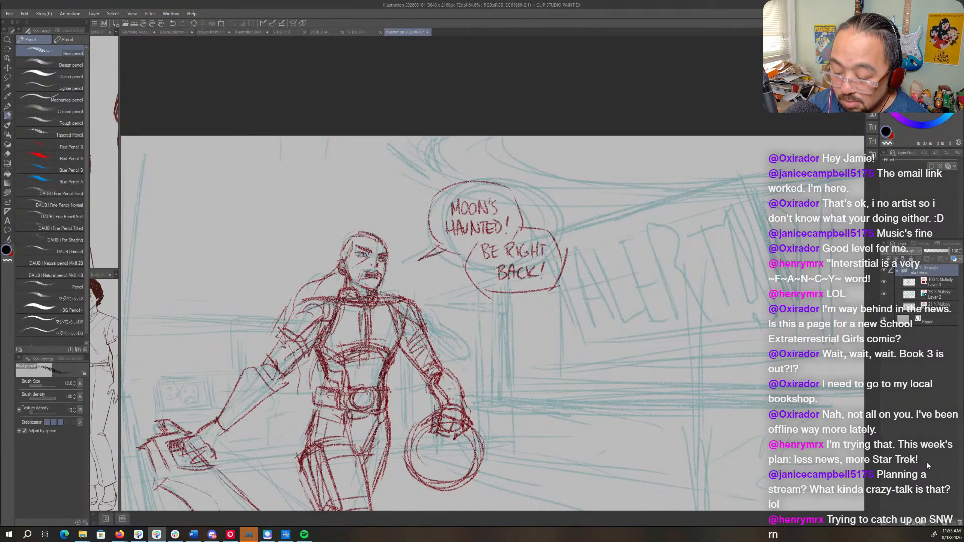
pyautogui.click(922, 525)
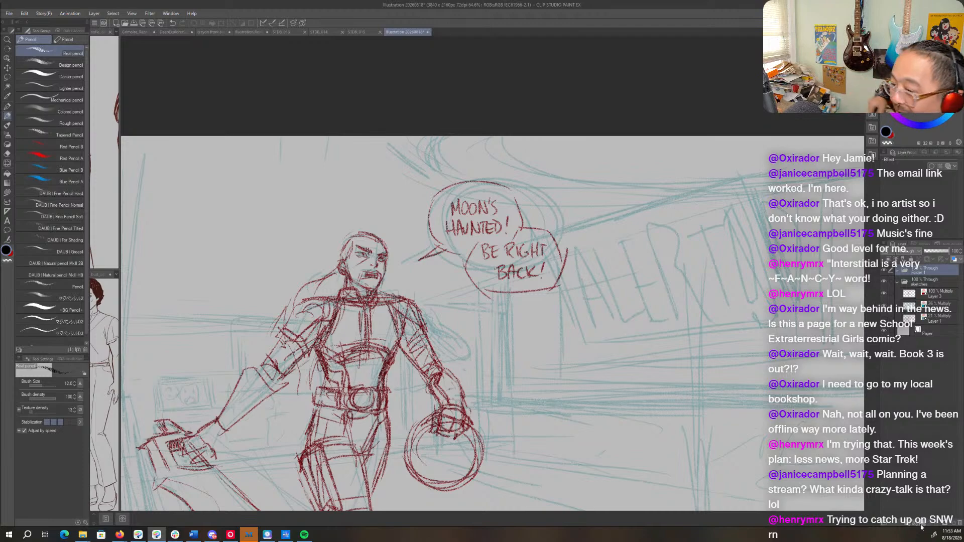
pyautogui.doubleClick(916, 274)
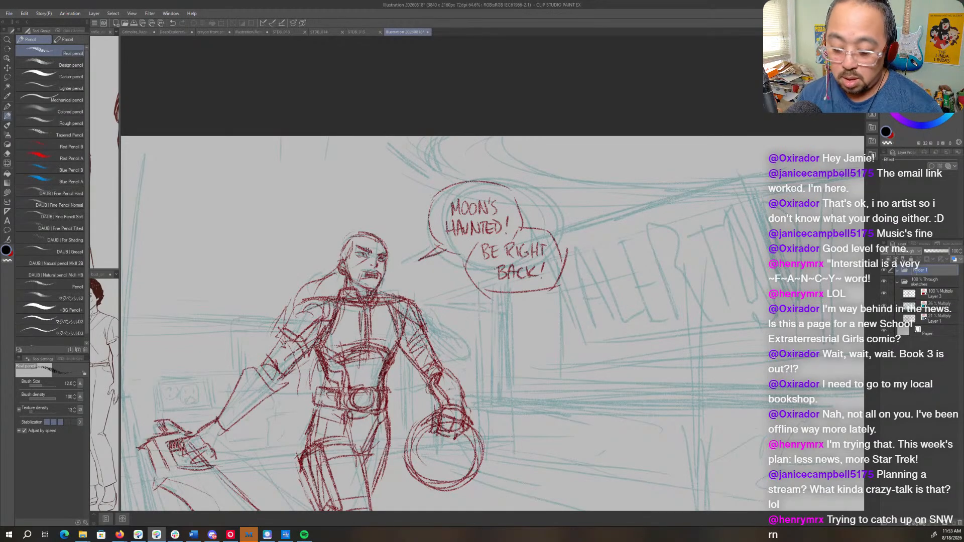
pyautogui.write('bgalog')
pyautogui.press('Return')
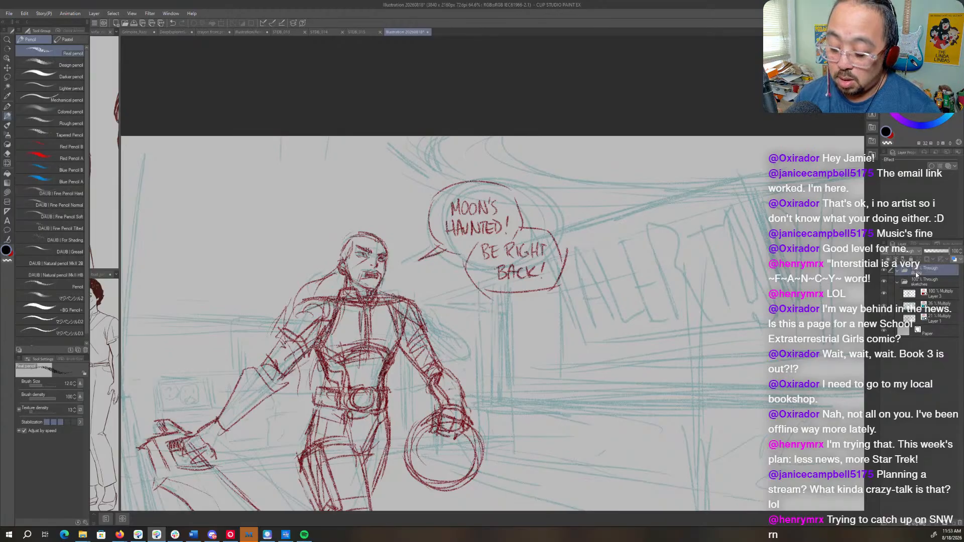
pyautogui.click(907, 526)
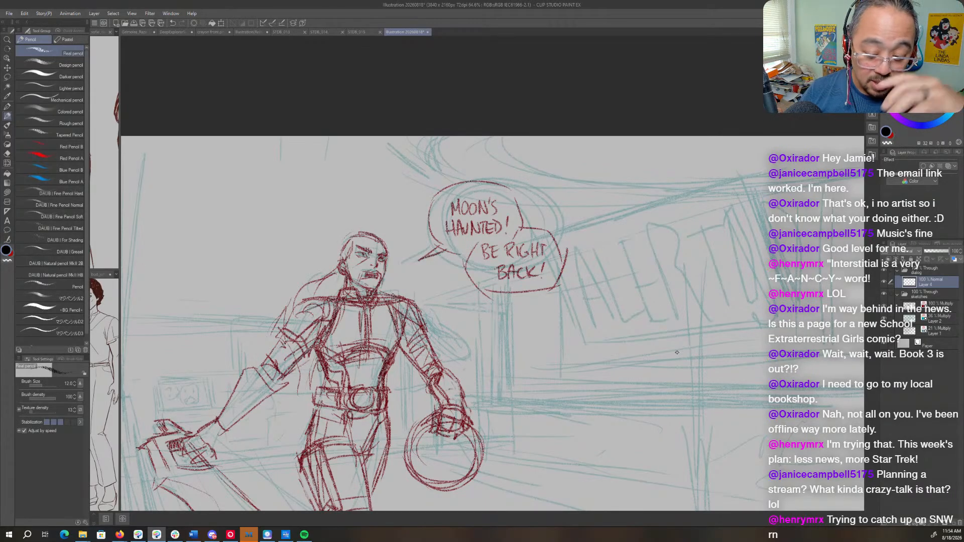
# - Lower the sketches folder's opacity to 31% and make the new layer in the dialog folder active
pyautogui.click(922, 295)
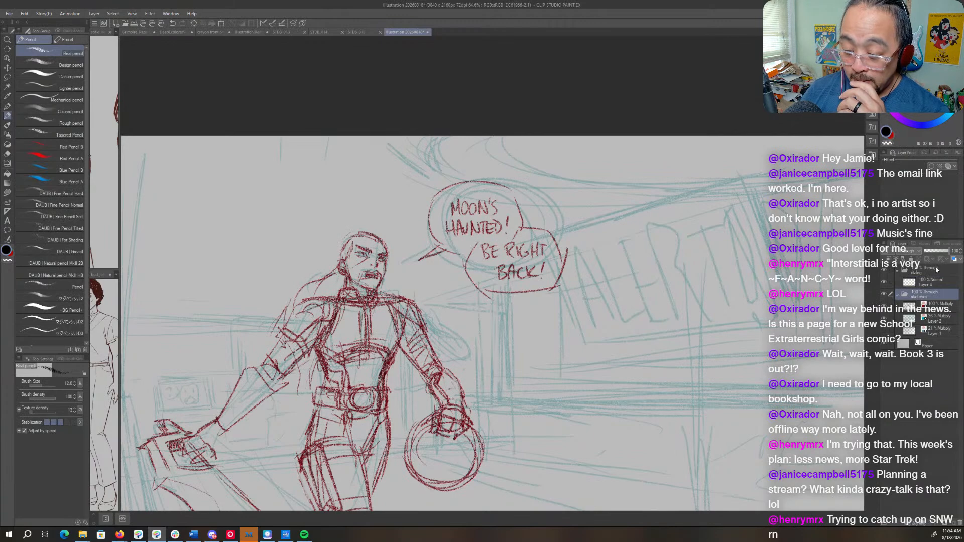
pyautogui.click(929, 252)
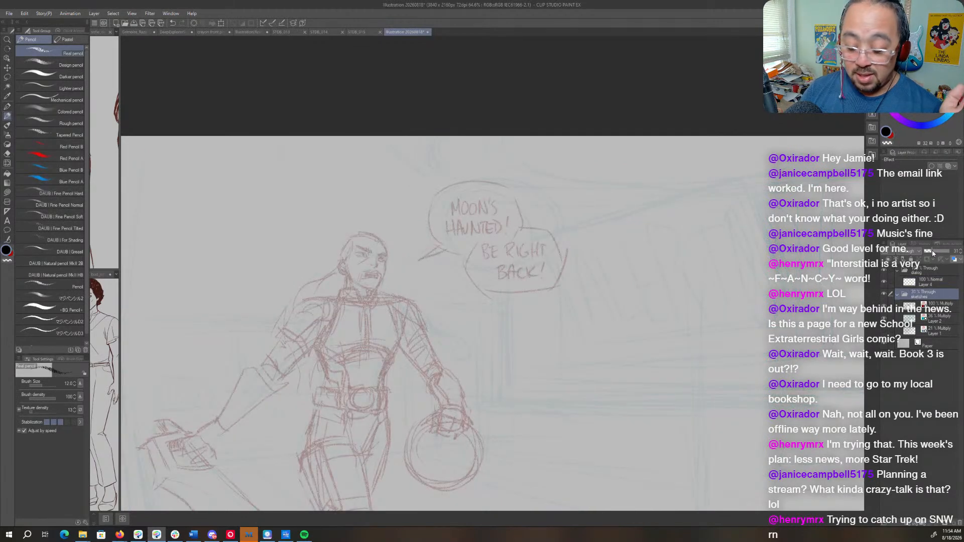
pyautogui.click(934, 285)
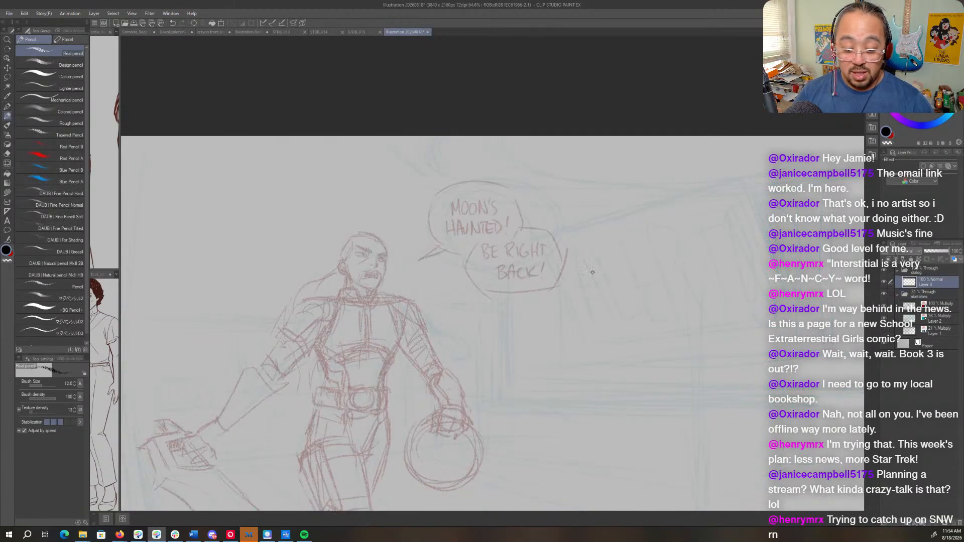
# - Letter "MOON'S HAUNTED!" in black with the Mapping pen over the penciled words in the upper balloon
pyautogui.scroll(4, 552, 279)
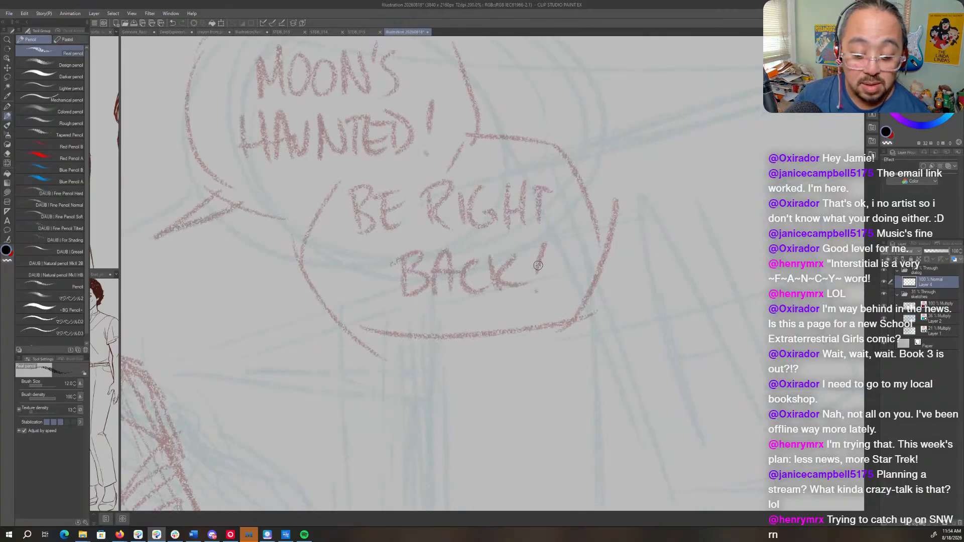
pyautogui.scroll(-1, 536, 266)
pyautogui.moveTo(462, 232); pyautogui.dragTo(631, 307)
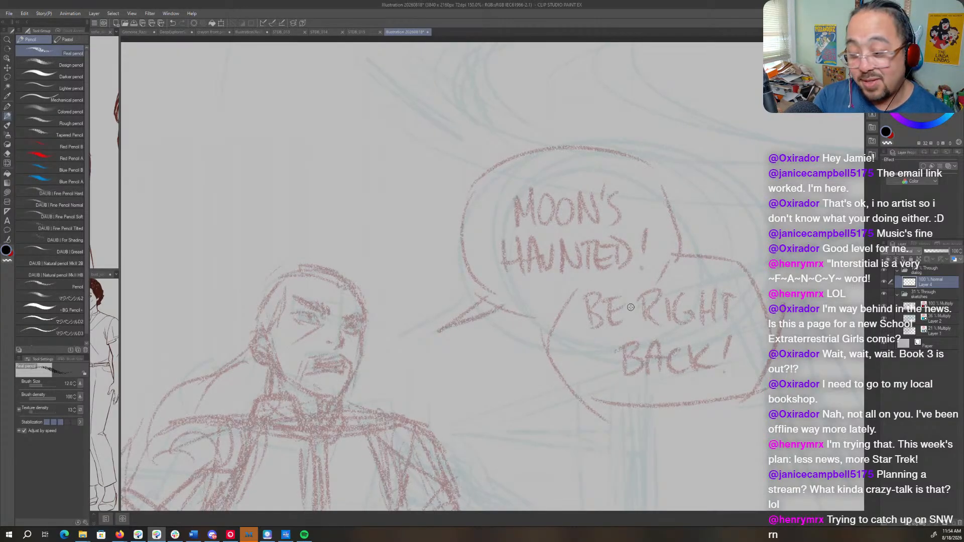
pyautogui.press('p')
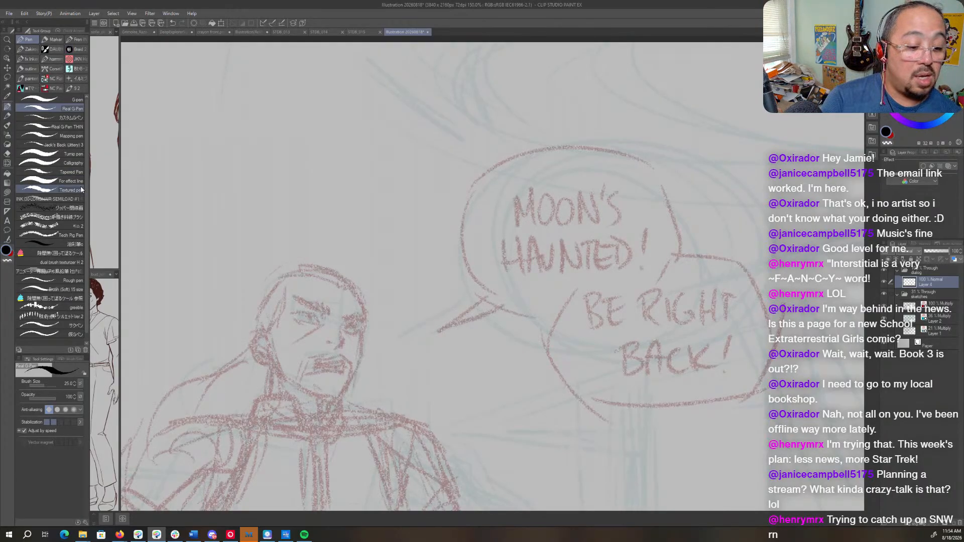
pyautogui.click(67, 136)
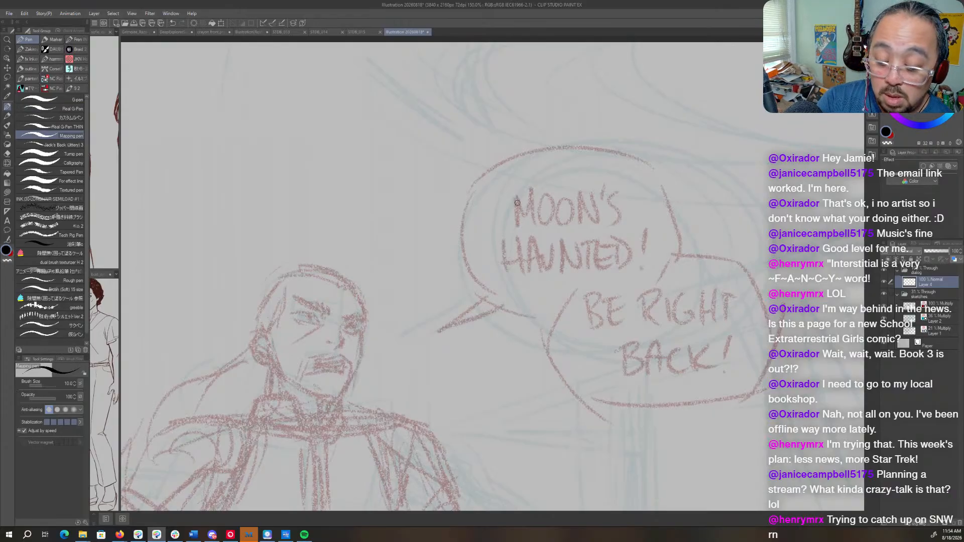
pyautogui.moveTo(513, 194)
pyautogui.mouseDown()
pyautogui.moveTo(514, 219)
pyautogui.moveTo(515, 196)
pyautogui.moveTo(526, 218)
pyautogui.moveTo(532, 192)
pyautogui.moveTo(534, 225)
pyautogui.moveTo(551, 197)
pyautogui.moveTo(542, 209)
pyautogui.moveTo(559, 220)
pyautogui.moveTo(556, 196)
pyautogui.moveTo(576, 198)
pyautogui.moveTo(566, 203)
pyautogui.moveTo(577, 223)
pyautogui.moveTo(578, 198)
pyautogui.moveTo(591, 223)
pyautogui.moveTo(599, 212)
pyautogui.moveTo(607, 219)
pyautogui.moveTo(605, 194)
pyautogui.moveTo(619, 191)
pyautogui.moveTo(617, 222)
pyautogui.mouseUp()
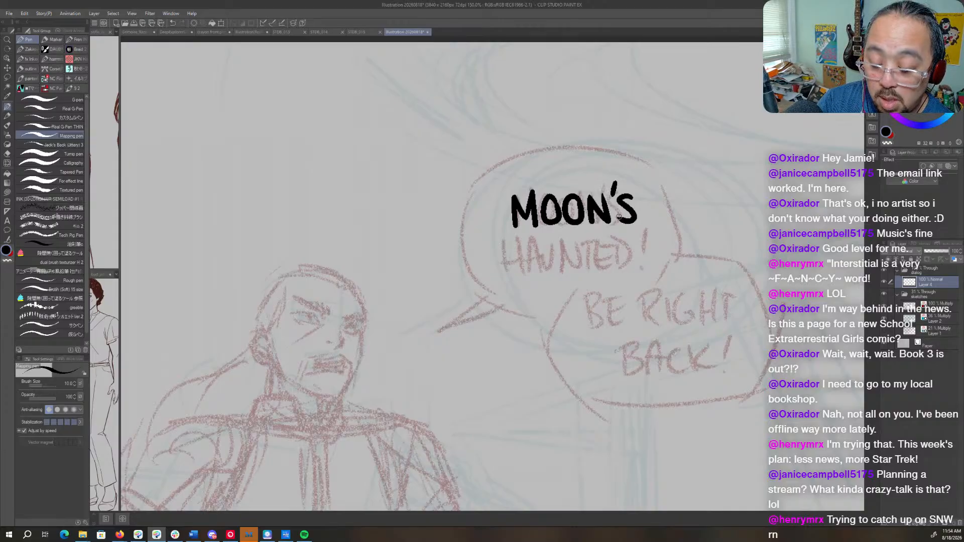
pyautogui.moveTo(501, 239)
pyautogui.mouseDown()
pyautogui.moveTo(508, 271)
pyautogui.moveTo(537, 240)
pyautogui.moveTo(545, 272)
pyautogui.moveTo(532, 263)
pyautogui.moveTo(549, 256)
pyautogui.moveTo(556, 269)
pyautogui.moveTo(567, 260)
pyautogui.moveTo(565, 235)
pyautogui.moveTo(578, 267)
pyautogui.moveTo(579, 246)
pyautogui.moveTo(595, 271)
pyautogui.mouseUp()
pyautogui.moveTo(596, 235)
pyautogui.mouseDown()
pyautogui.moveTo(597, 271)
pyautogui.moveTo(611, 271)
pyautogui.moveTo(626, 236)
pyautogui.moveTo(622, 271)
pyautogui.moveTo(639, 270)
pyautogui.moveTo(637, 239)
pyautogui.moveTo(645, 270)
pyautogui.moveTo(661, 254)
pyautogui.moveTo(645, 269)
pyautogui.mouseUp()
pyautogui.moveTo(670, 227); pyautogui.dragTo(665, 257)
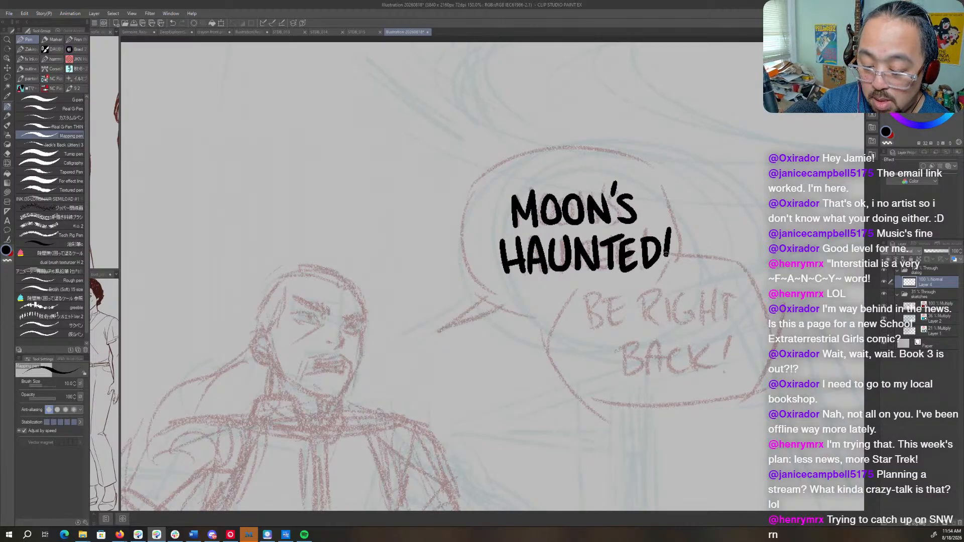
pyautogui.click(664, 266)
# - Lasso the inked word "HAUNTED!" and shift it slightly left to center it beneath "MOON'S"
pyautogui.press('m')
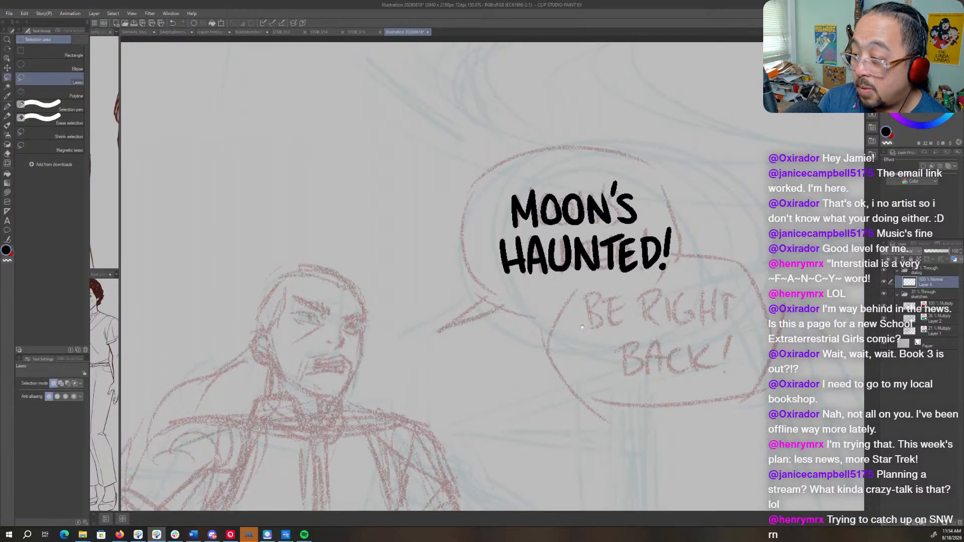
pyautogui.moveTo(579, 317); pyautogui.dragTo(488, 316)
pyautogui.moveTo(568, 219)
pyautogui.mouseDown()
pyautogui.moveTo(391, 235)
pyautogui.moveTo(441, 306)
pyautogui.moveTo(613, 218)
pyautogui.moveTo(596, 203)
pyautogui.mouseUp()
pyautogui.press('ctrl')
pyautogui.moveTo(565, 261); pyautogui.dragTo(555, 264)
pyautogui.hotkey('ctrl', 'd')
pyautogui.moveTo(563, 360); pyautogui.dragTo(513, 313)
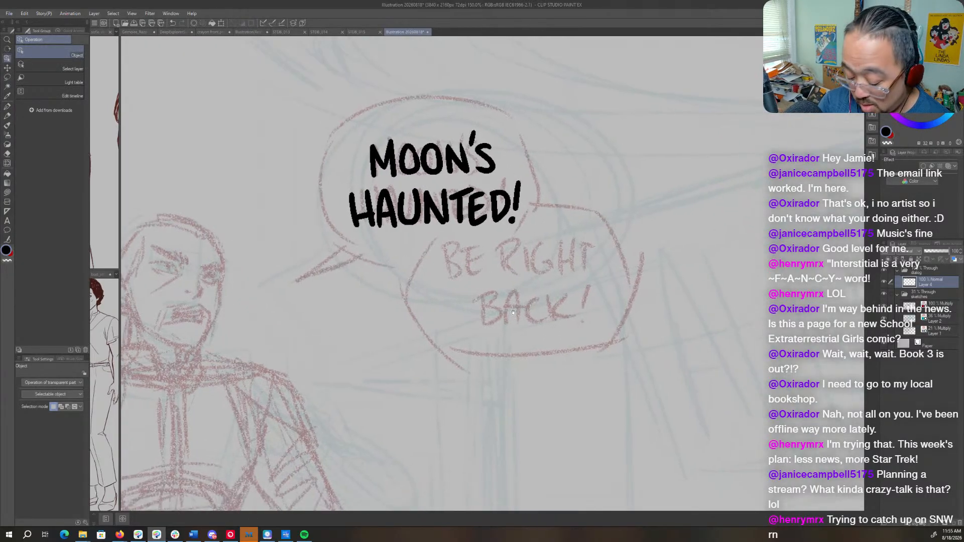
# - Ink "BE RIGHT" in black with the Mapping pen over the lower balloon's penciled words, redoing unsatisfactory strokes
pyautogui.press('p')
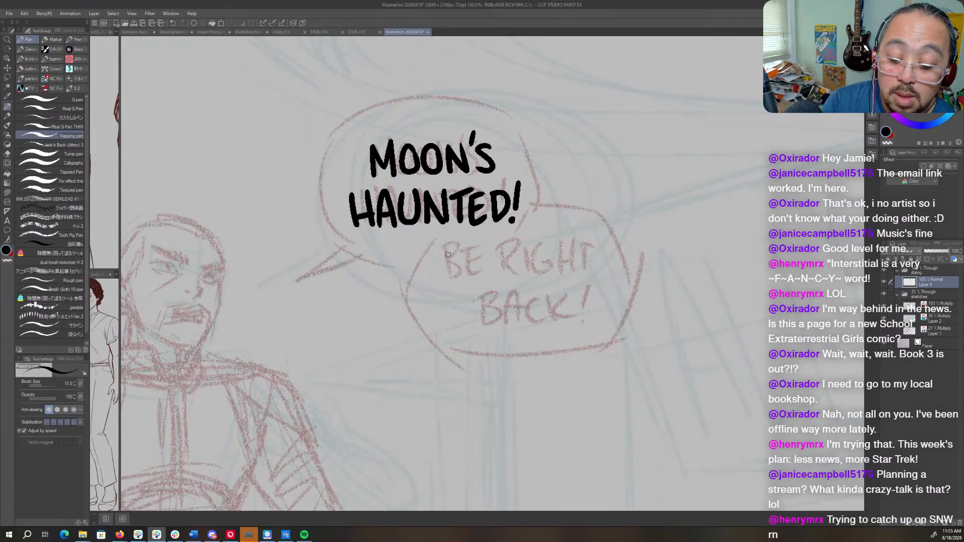
pyautogui.moveTo(444, 245)
pyautogui.mouseDown()
pyautogui.moveTo(452, 279)
pyautogui.moveTo(471, 247)
pyautogui.moveTo(473, 273)
pyautogui.moveTo(487, 269)
pyautogui.moveTo(469, 250)
pyautogui.moveTo(487, 240)
pyautogui.moveTo(470, 248)
pyautogui.moveTo(471, 273)
pyautogui.moveTo(478, 257)
pyautogui.moveTo(506, 272)
pyautogui.moveTo(519, 244)
pyautogui.moveTo(507, 261)
pyautogui.moveTo(523, 276)
pyautogui.mouseUp()
pyautogui.hotkey('ctrl', 'z')
pyautogui.hotkey('ctrl', 'z')
pyautogui.hotkey('ctrl', 'z')
pyautogui.moveTo(527, 242)
pyautogui.mouseDown()
pyautogui.moveTo(527, 273)
pyautogui.moveTo(538, 247)
pyautogui.moveTo(554, 271)
pyautogui.moveTo(546, 241)
pyautogui.moveTo(538, 267)
pyautogui.moveTo(554, 270)
pyautogui.moveTo(555, 258)
pyautogui.moveTo(555, 271)
pyautogui.mouseUp()
pyautogui.hotkey('ctrl', 'z')
pyautogui.hotkey('ctrl', 'z')
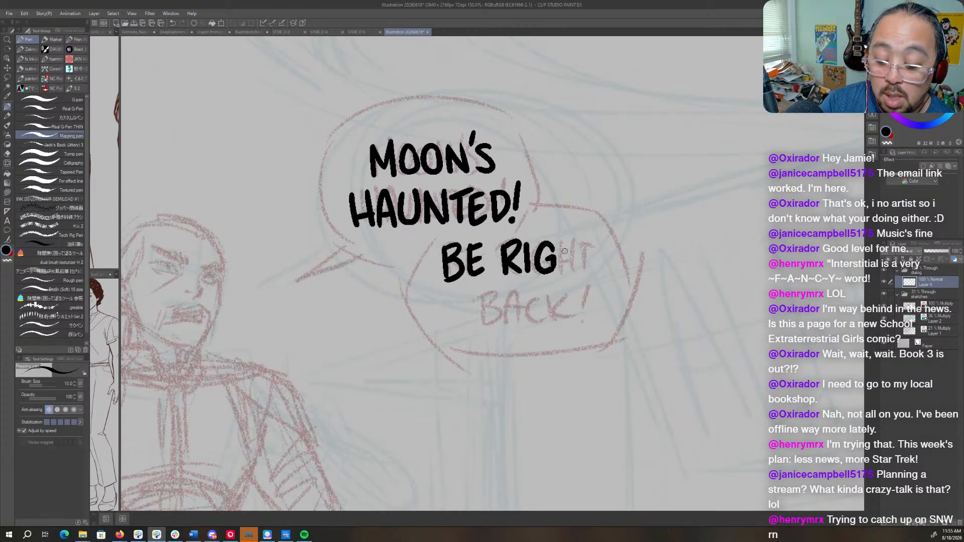
pyautogui.moveTo(564, 238); pyautogui.dragTo(561, 272)
pyautogui.moveTo(561, 262)
pyautogui.mouseDown()
pyautogui.moveTo(574, 241)
pyautogui.moveTo(577, 268)
pyautogui.moveTo(590, 266)
pyautogui.moveTo(581, 246)
pyautogui.moveTo(603, 239)
pyautogui.mouseUp()
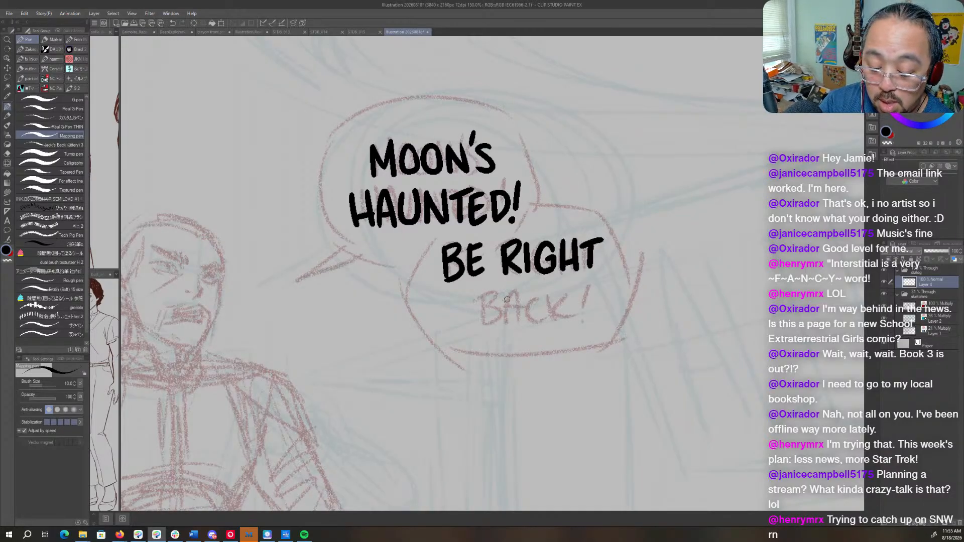
# - Ink "BACK!" beneath "BE RIGHT" over the penciled word
pyautogui.moveTo(481, 295)
pyautogui.mouseDown()
pyautogui.moveTo(481, 326)
pyautogui.moveTo(497, 291)
pyautogui.moveTo(501, 316)
pyautogui.moveTo(481, 327)
pyautogui.moveTo(510, 291)
pyautogui.moveTo(521, 324)
pyautogui.moveTo(524, 306)
pyautogui.moveTo(543, 321)
pyautogui.moveTo(553, 307)
pyautogui.moveTo(572, 321)
pyautogui.mouseUp()
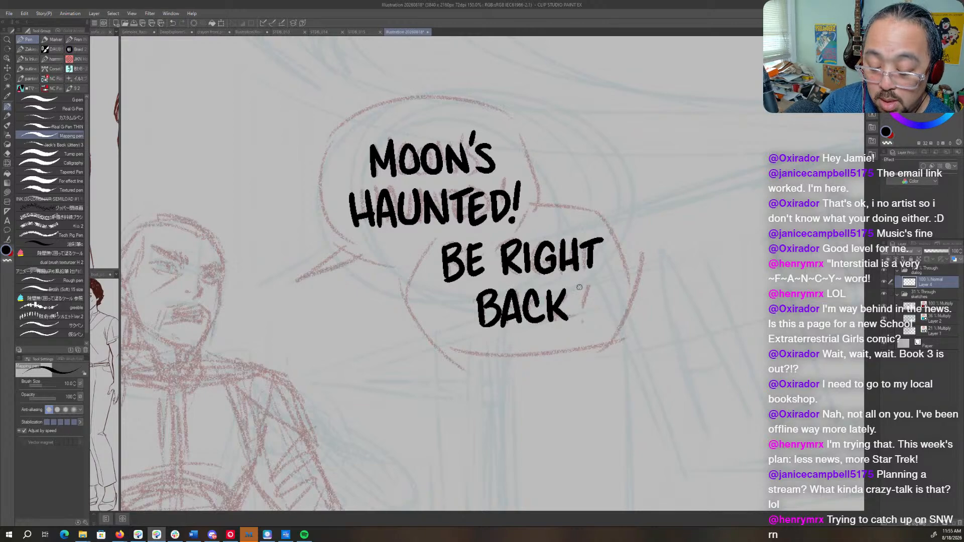
pyautogui.moveTo(581, 286); pyautogui.dragTo(577, 309)
pyautogui.click(577, 317)
pyautogui.click(576, 317)
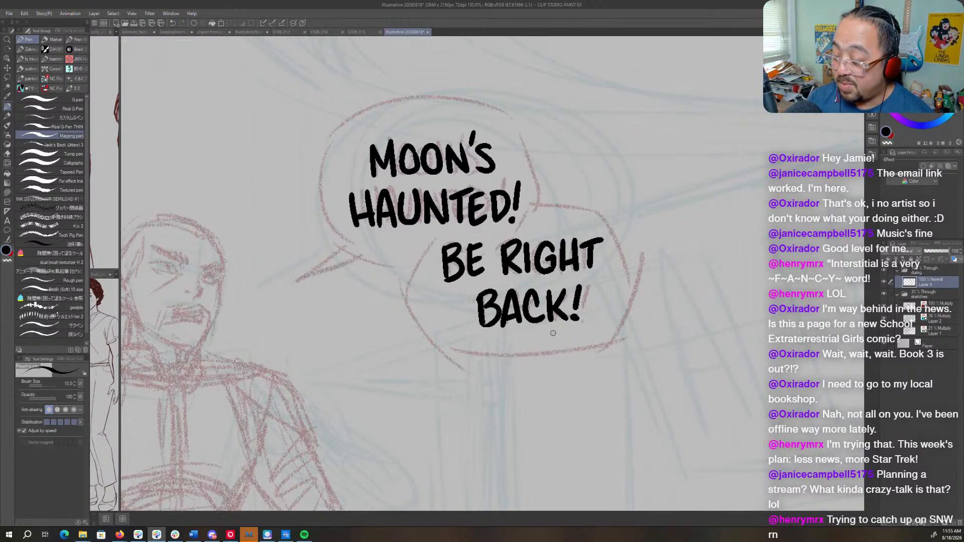
# - Lasso the inked word "BACK!" and move it slightly left to center it beneath "BE RIGHT"
pyautogui.press('m')
pyautogui.moveTo(596, 278)
pyautogui.mouseDown()
pyautogui.moveTo(540, 280)
pyautogui.moveTo(446, 316)
pyautogui.moveTo(618, 293)
pyautogui.moveTo(568, 316)
pyautogui.mouseUp()
pyautogui.press('o')
pyautogui.hotkey('ctrl', 'd')
pyautogui.press('m')
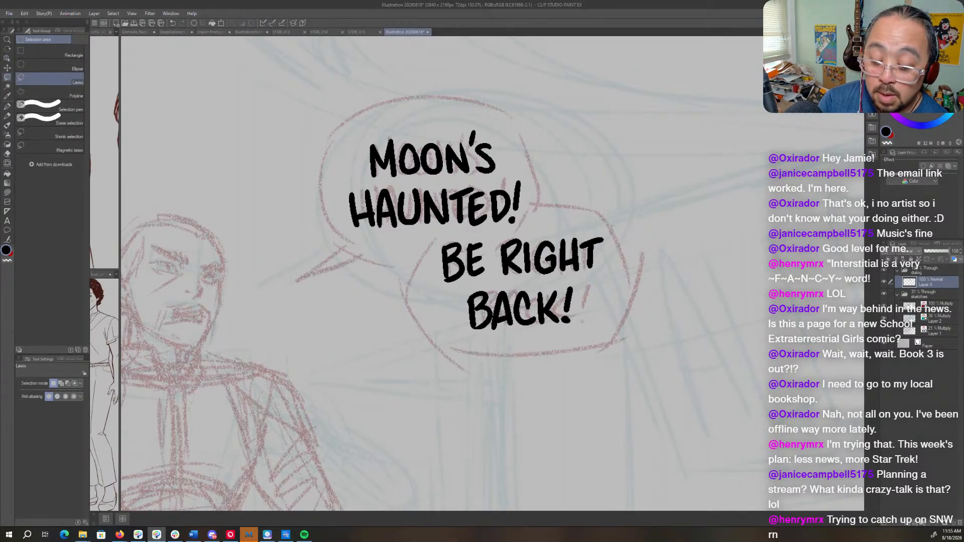
pyautogui.moveTo(617, 227)
pyautogui.mouseDown()
pyautogui.moveTo(458, 233)
pyautogui.moveTo(617, 332)
pyautogui.moveTo(624, 276)
pyautogui.moveTo(590, 266)
pyautogui.moveTo(482, 359)
pyautogui.moveTo(611, 328)
pyautogui.moveTo(564, 319)
pyautogui.mouseUp()
pyautogui.press('o')
pyautogui.hotkey('ctrl', 'd')
pyautogui.press('m')
pyautogui.press('o')
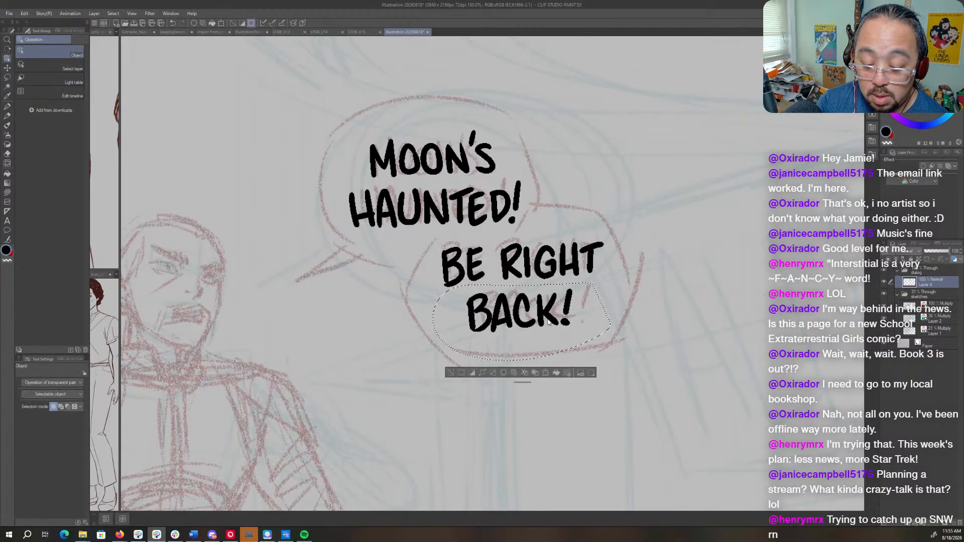
pyautogui.hotkey('ctrl', 'd')
# - Lasso "HAUNTED!" and nudge it slightly up, closer to "MOON'S", and clear the selection
pyautogui.press('m')
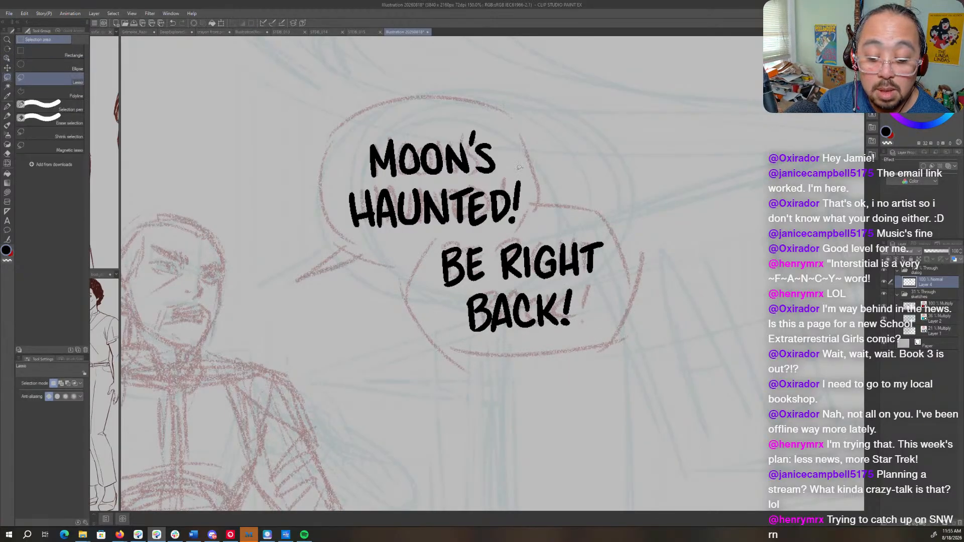
pyautogui.moveTo(520, 168)
pyautogui.mouseDown()
pyautogui.moveTo(400, 178)
pyautogui.moveTo(358, 234)
pyautogui.moveTo(535, 224)
pyautogui.moveTo(522, 168)
pyautogui.mouseUp()
pyautogui.press('o')
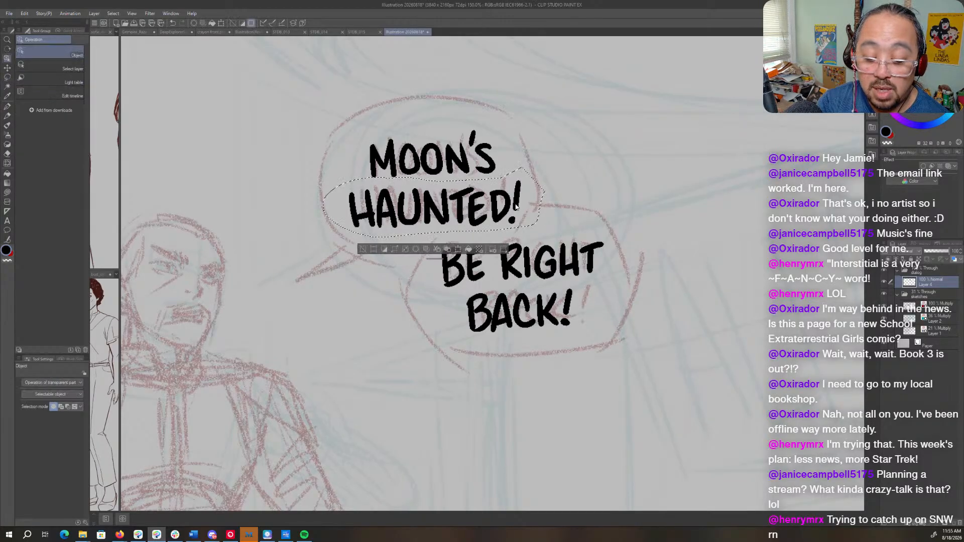
pyautogui.moveTo(515, 207); pyautogui.dragTo(517, 202)
pyautogui.hotkey('ctrl', 'd')
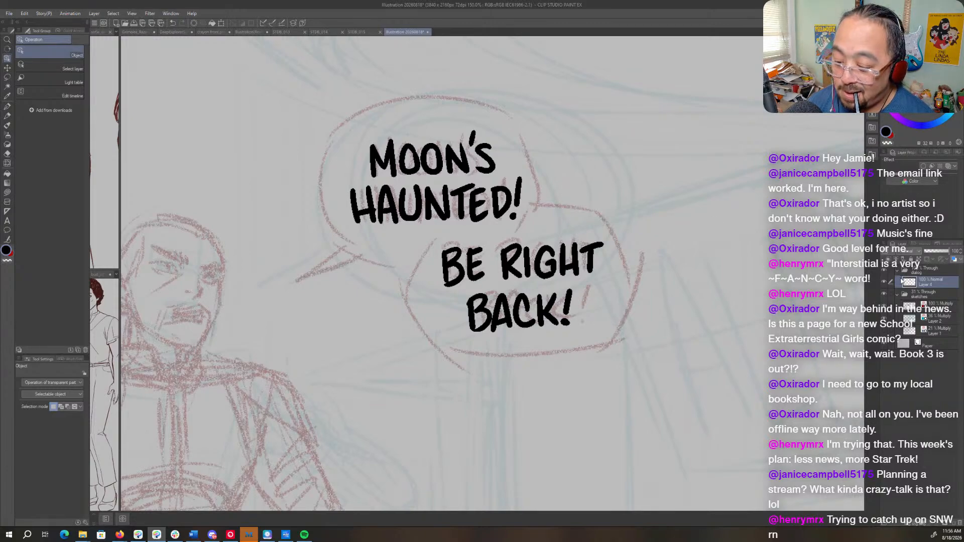
# - Rename the lettering layer in the dialog folder as "letters"
pyautogui.doubleClick(916, 285)
pyautogui.write('le')
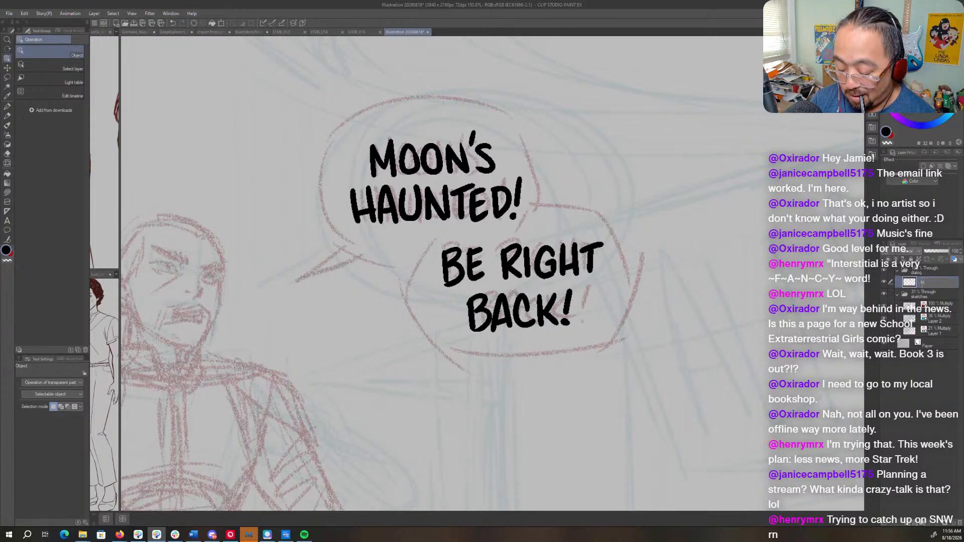
pyautogui.write('tters')
pyautogui.press('Return')
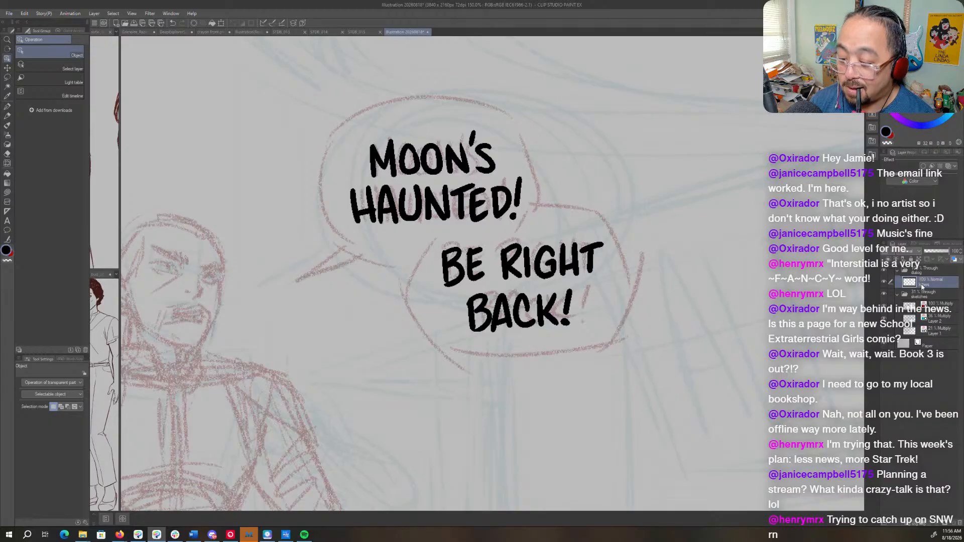
# - Add a new layer beneath the letters layer in the dialog folder and name it for the word balloons
pyautogui.click(908, 523)
pyautogui.moveTo(936, 296); pyautogui.dragTo(933, 299)
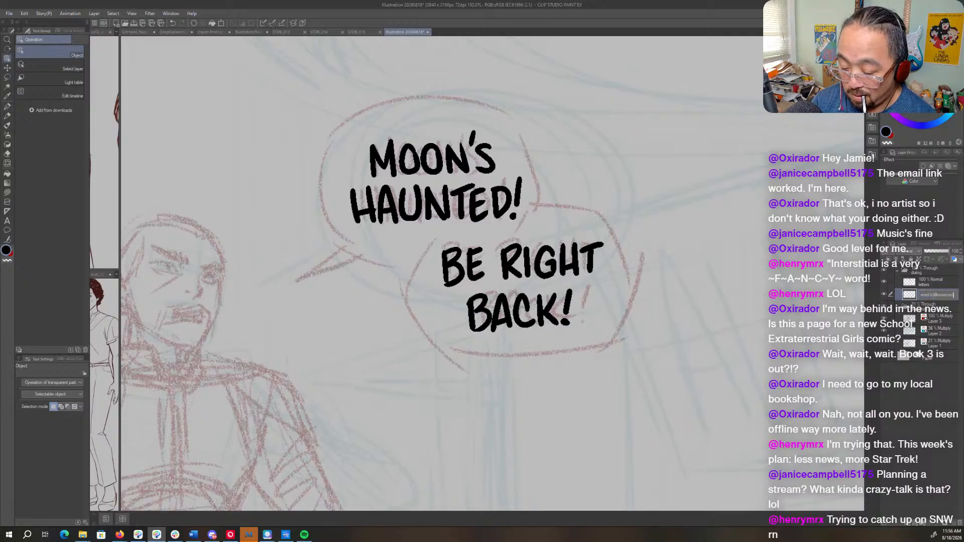
pyautogui.press('Return')
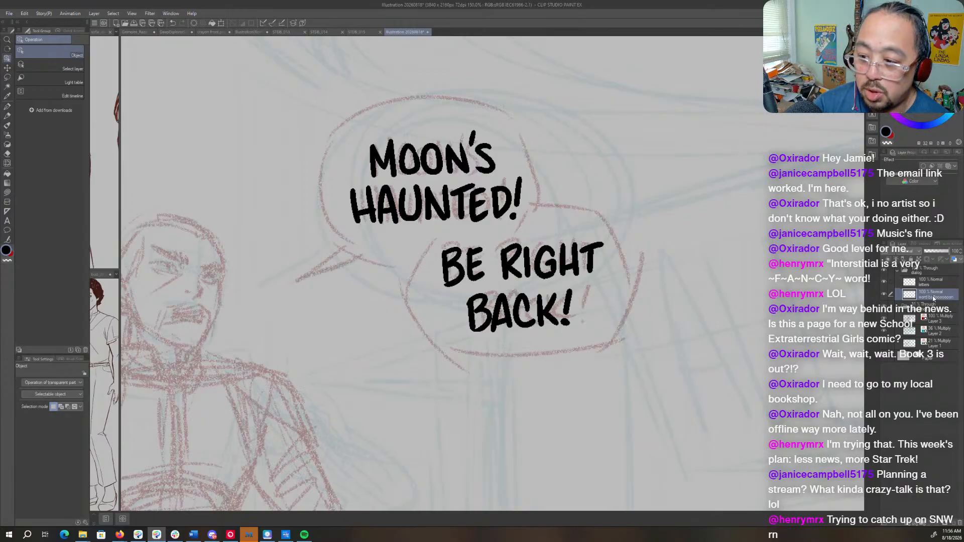
# - Outline the lower speech balloon around "BE RIGHT BACK!" in white with the Mapping pen on the word balloon layer
pyautogui.press('x')
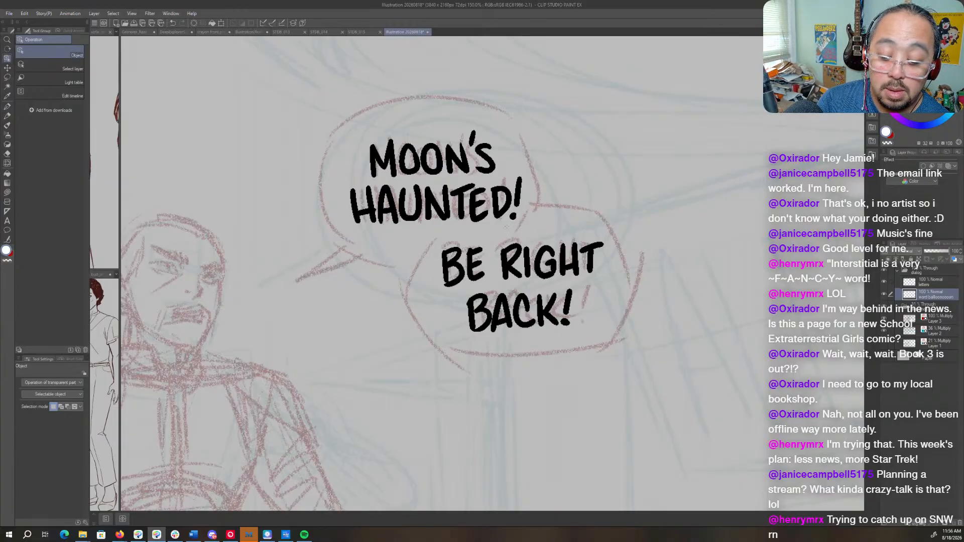
pyautogui.press('p')
pyautogui.moveTo(572, 346); pyautogui.dragTo(545, 335)
pyautogui.press('p')
pyautogui.hotkey('ctrl', 'space')
pyautogui.moveTo(531, 264); pyautogui.dragTo(553, 268)
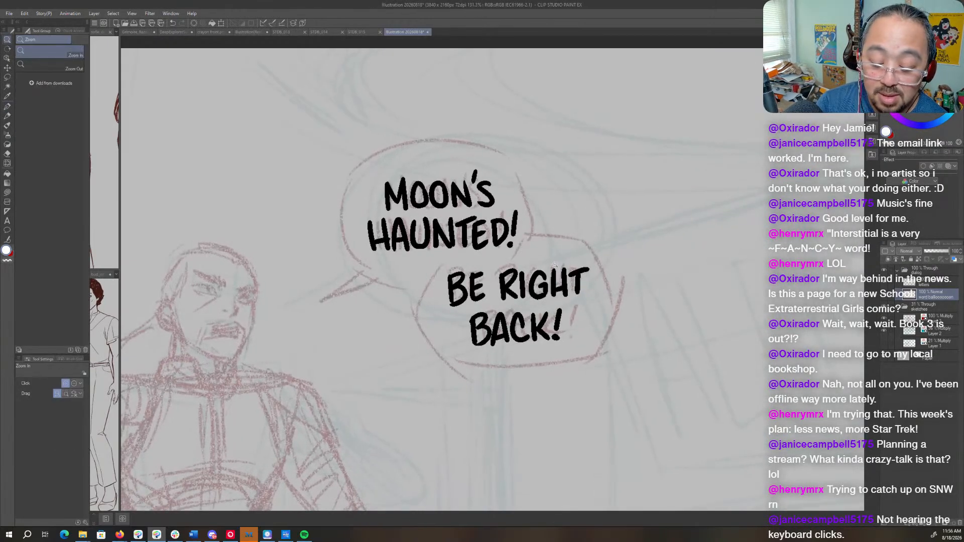
pyautogui.moveTo(453, 255)
pyautogui.mouseDown()
pyautogui.moveTo(426, 307)
pyautogui.moveTo(452, 350)
pyautogui.moveTo(481, 364)
pyautogui.moveTo(563, 356)
pyautogui.moveTo(607, 306)
pyautogui.moveTo(589, 255)
pyautogui.moveTo(563, 240)
pyautogui.moveTo(507, 233)
pyautogui.moveTo(450, 254)
pyautogui.mouseUp()
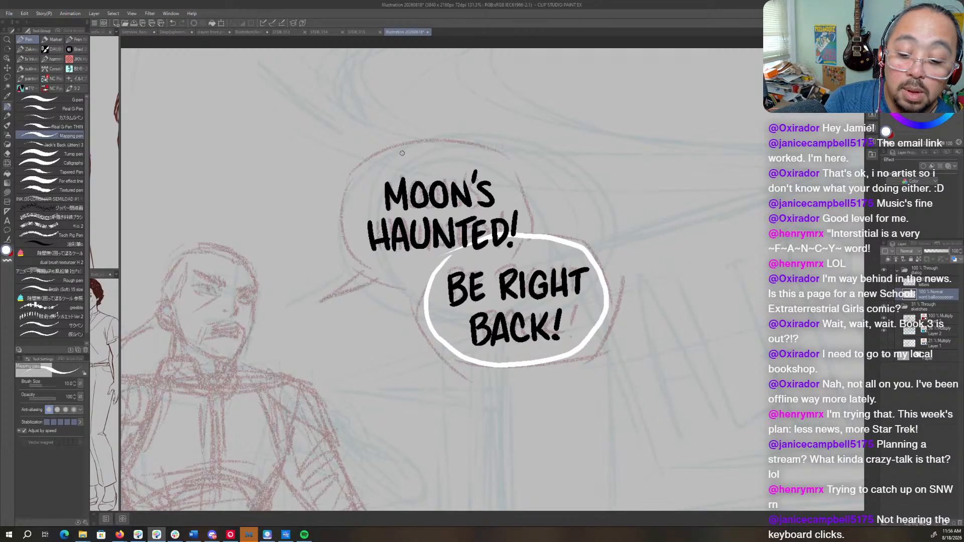
# - Outline the upper balloon around "MOON'S HAUNTED!" in white, overlapping the lower balloon and flipping the canvas for the far side
pyautogui.moveTo(408, 146)
pyautogui.mouseDown()
pyautogui.moveTo(354, 180)
pyautogui.moveTo(345, 222)
pyautogui.moveTo(358, 251)
pyautogui.moveTo(395, 277)
pyautogui.moveTo(491, 266)
pyautogui.mouseUp()
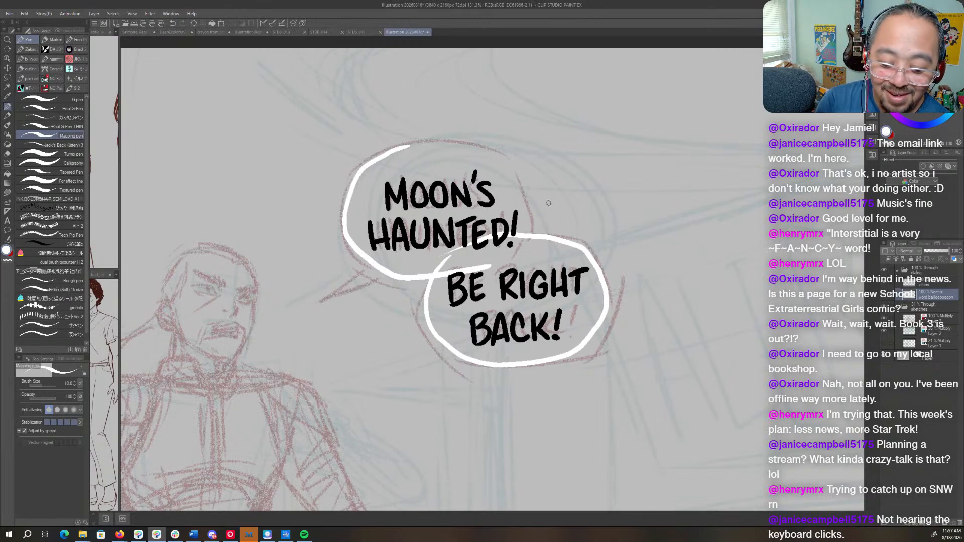
pyautogui.press('h')
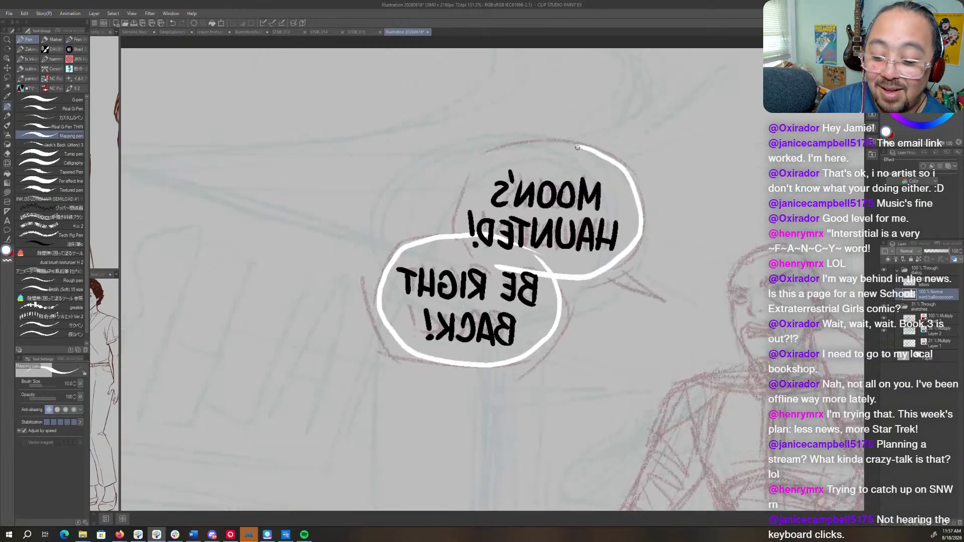
pyautogui.moveTo(577, 145)
pyautogui.mouseDown()
pyautogui.moveTo(515, 146)
pyautogui.moveTo(483, 162)
pyautogui.moveTo(453, 211)
pyautogui.moveTo(470, 260)
pyautogui.mouseUp()
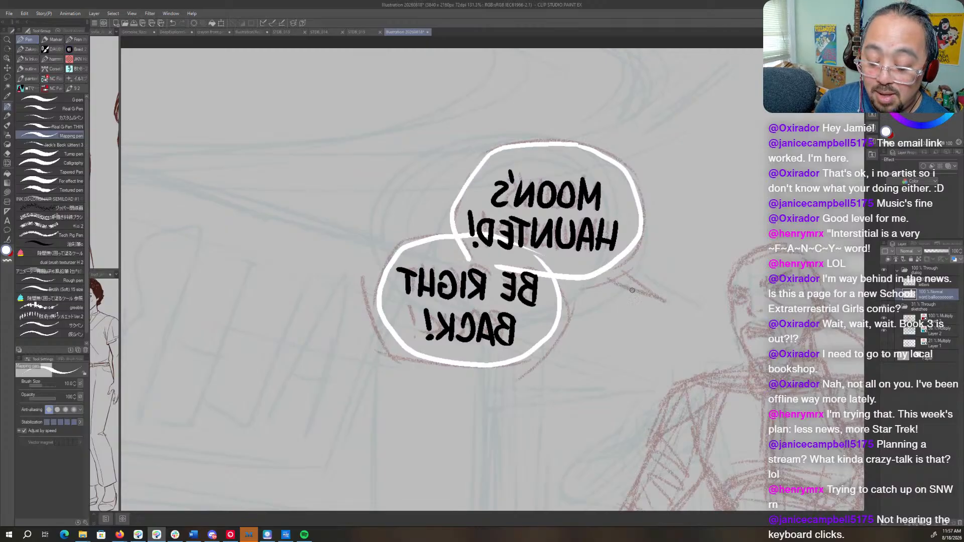
pyautogui.press('h')
pyautogui.moveTo(561, 292); pyautogui.dragTo(614, 290)
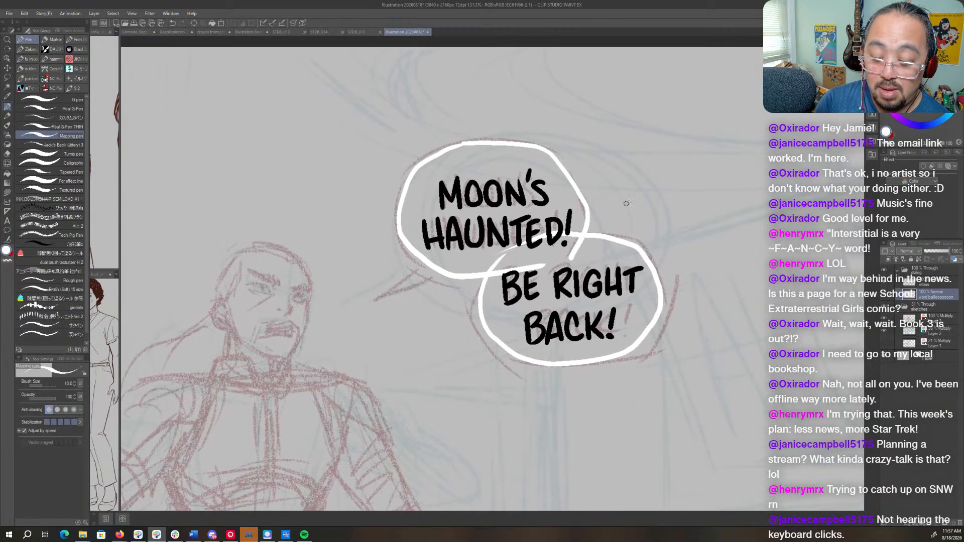
pyautogui.moveTo(626, 209); pyautogui.dragTo(550, 421)
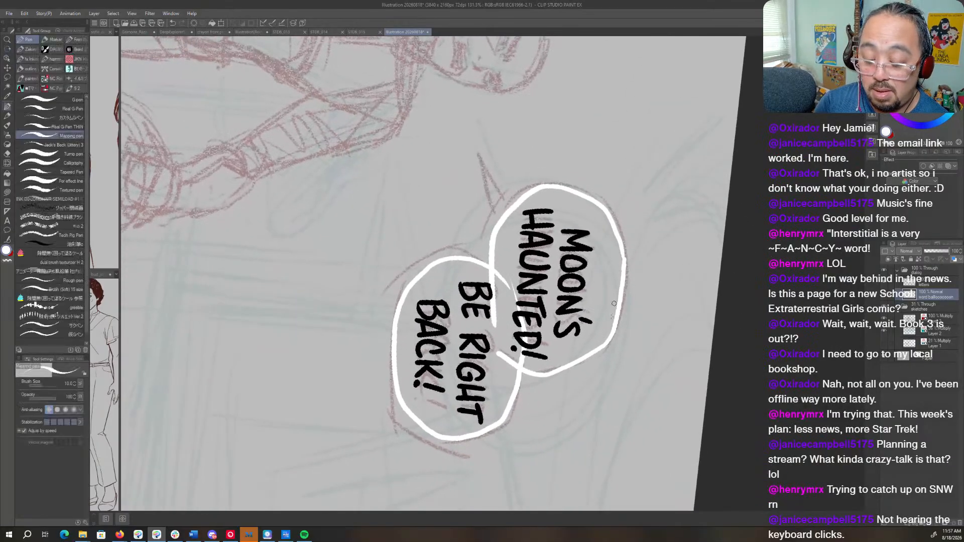
pyautogui.moveTo(596, 378); pyautogui.dragTo(599, 174)
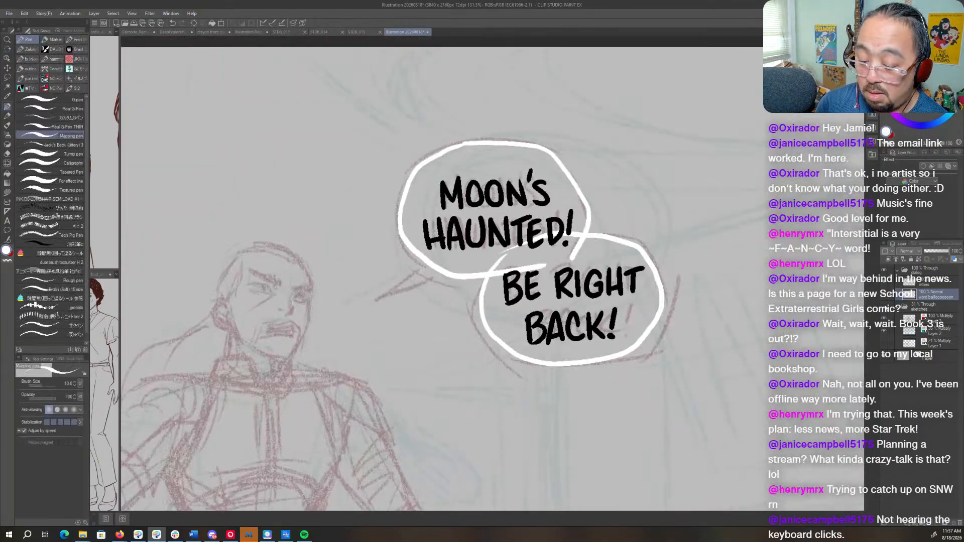
# - Hide the sketches folder and letters layer, fill both outlined balloons with white, and show the letters layer again
pyautogui.click(884, 307)
pyautogui.click(884, 282)
pyautogui.press('g')
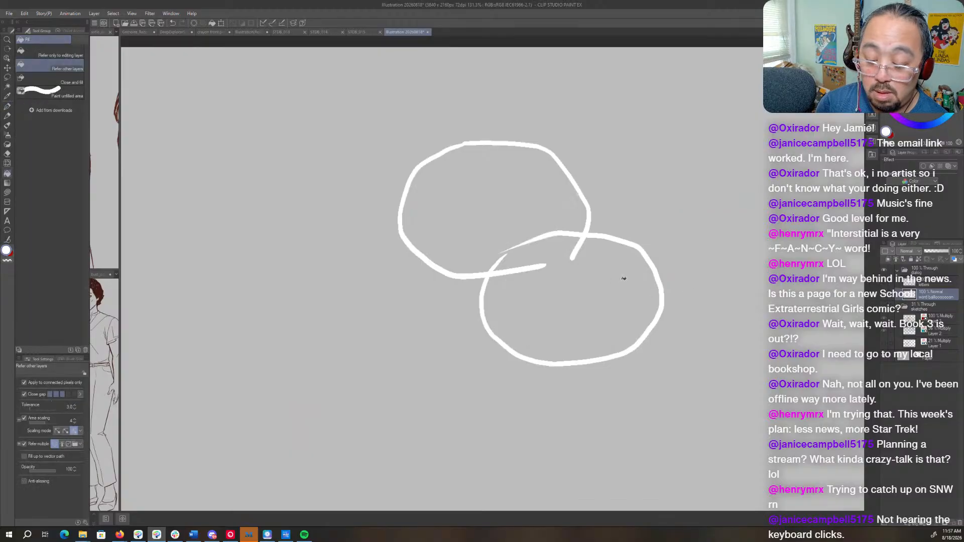
pyautogui.click(509, 217)
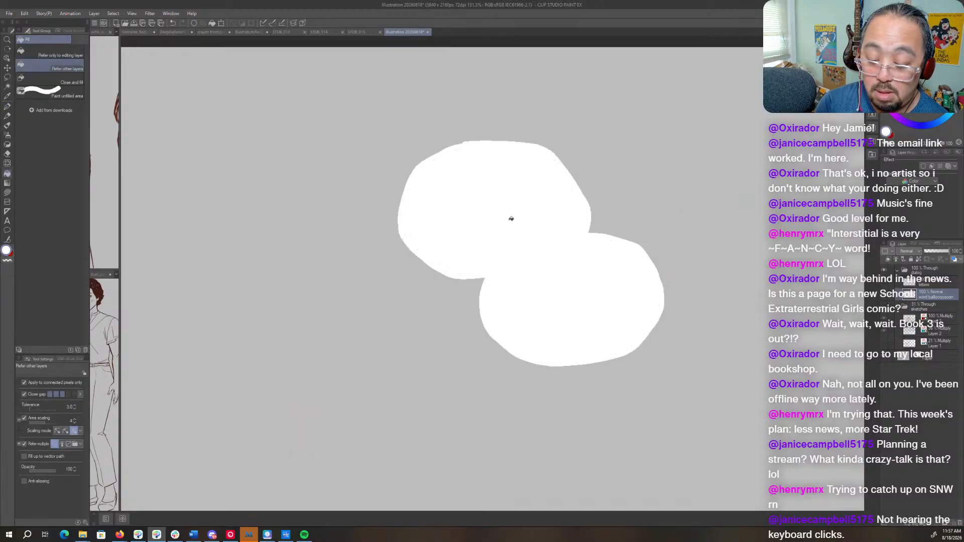
pyautogui.click(883, 283)
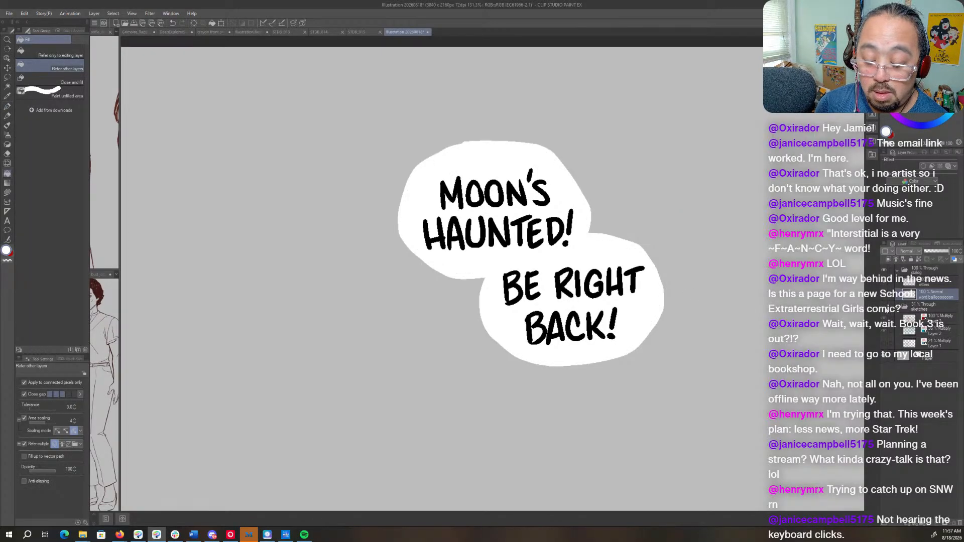
# - Nudge the "MOON'S HAUNTED!" lettering slightly up and to the left inside its balloon on the letters layer, then deselect it
pyautogui.click(929, 285)
pyautogui.press('m')
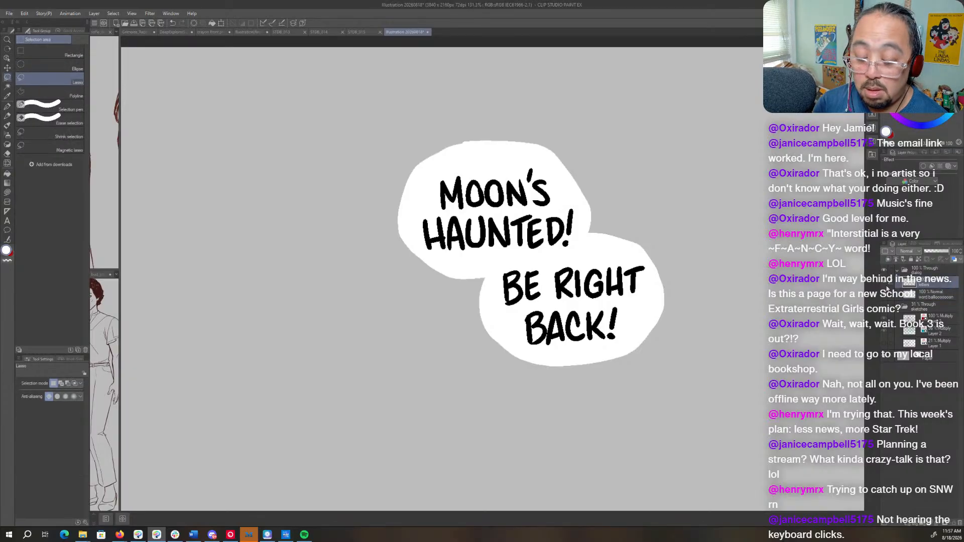
pyautogui.moveTo(624, 304)
pyautogui.mouseDown()
pyautogui.moveTo(501, 330)
pyautogui.moveTo(629, 322)
pyautogui.mouseUp()
pyautogui.press('o')
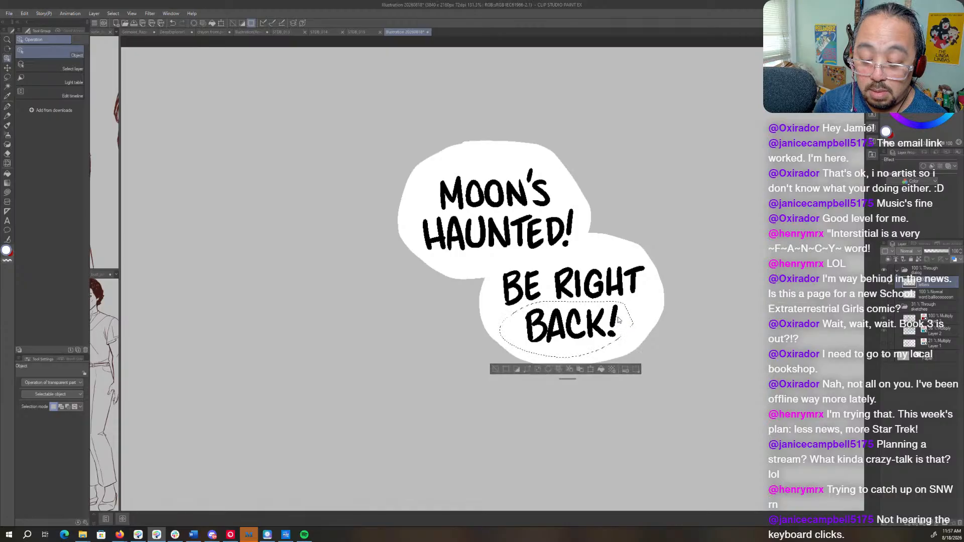
pyautogui.hotkey('ctrl', 'd')
pyautogui.press('m')
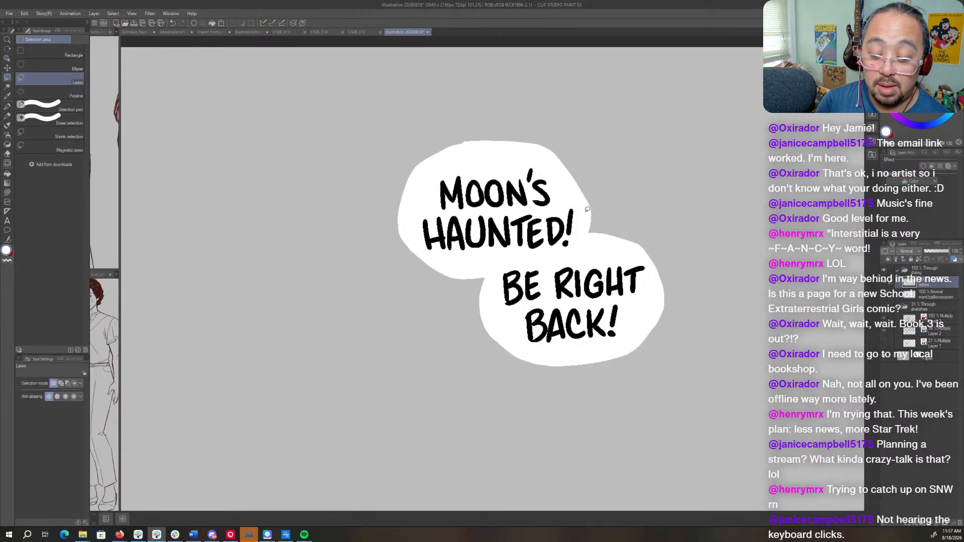
pyautogui.moveTo(588, 210)
pyautogui.mouseDown()
pyautogui.moveTo(445, 146)
pyautogui.moveTo(409, 262)
pyautogui.moveTo(571, 253)
pyautogui.moveTo(597, 212)
pyautogui.mouseUp()
pyautogui.press('o')
pyautogui.moveTo(567, 233); pyautogui.dragTo(564, 228)
pyautogui.hotkey('ctrl', 'd')
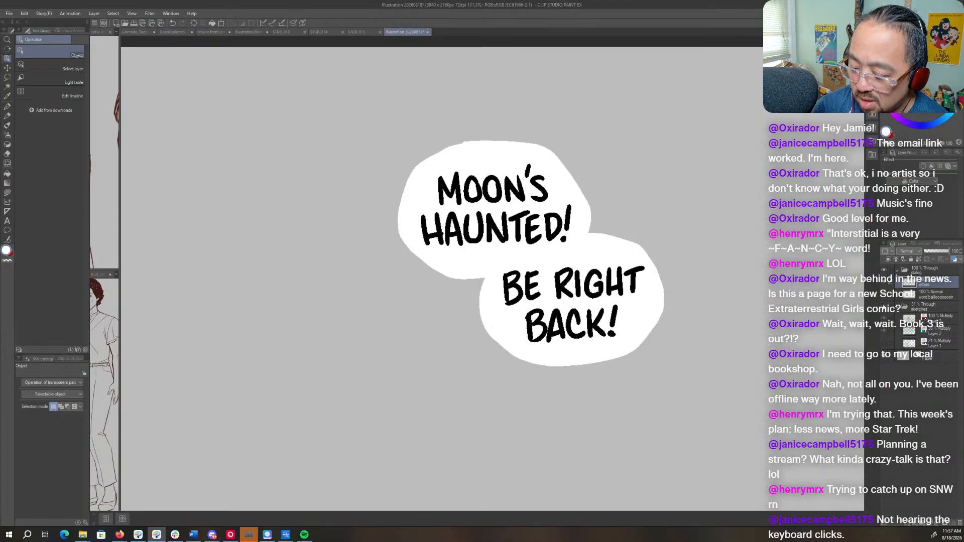
# - Show the sketches again and draw a white tail from the upper balloon toward the figure's head on the word balloon layer
pyautogui.click(883, 304)
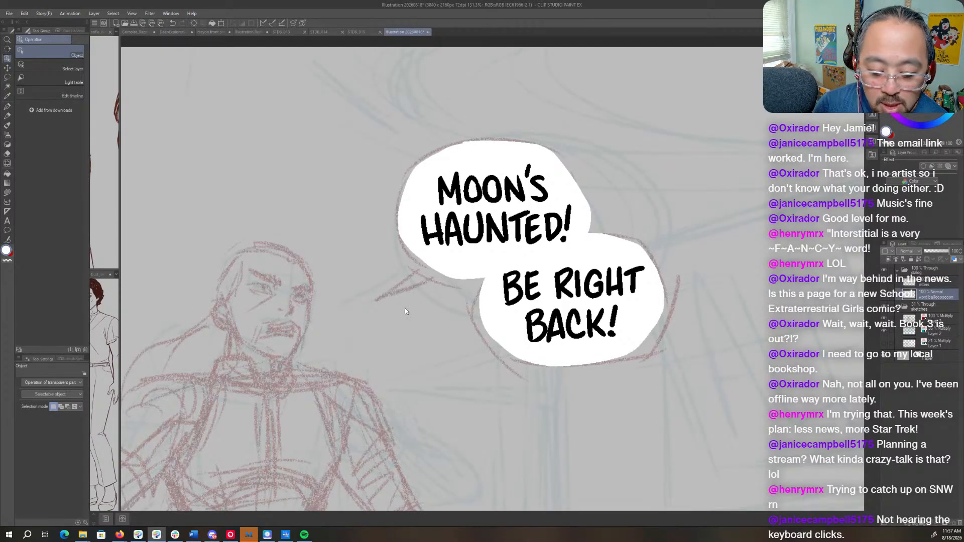
pyautogui.moveTo(405, 308); pyautogui.dragTo(541, 311)
pyautogui.moveTo(585, 277); pyautogui.dragTo(574, 217)
pyautogui.scroll(2, 573, 217)
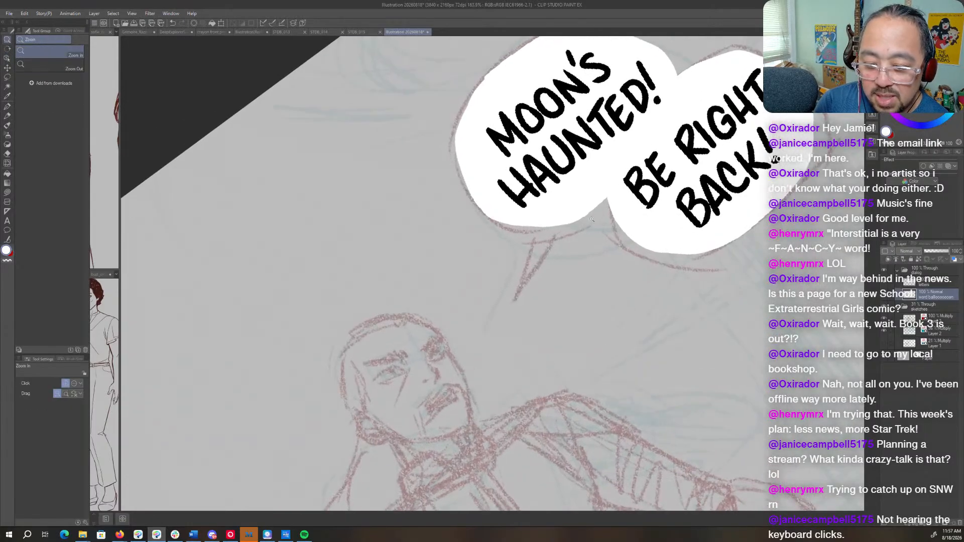
pyautogui.press('p')
pyautogui.moveTo(577, 258); pyautogui.dragTo(607, 269)
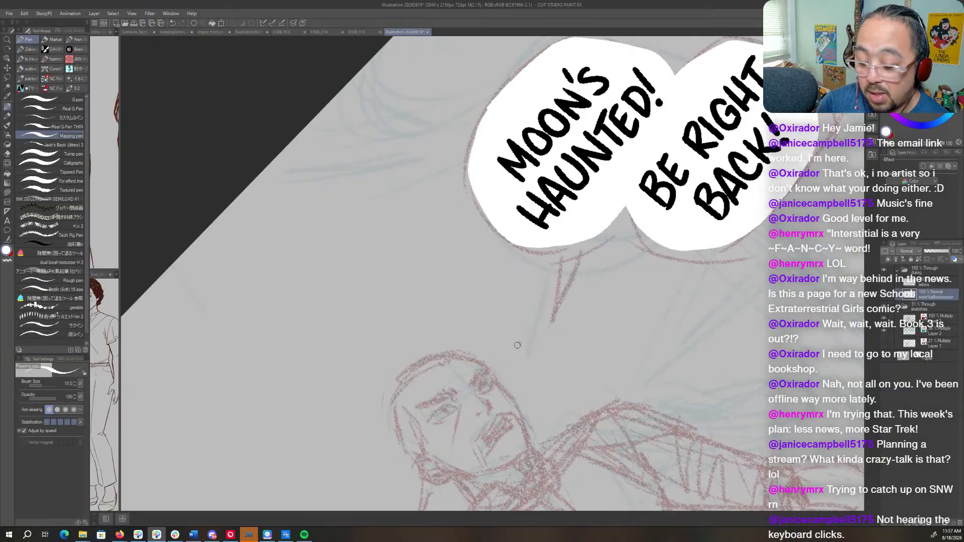
pyautogui.moveTo(560, 240)
pyautogui.mouseDown()
pyautogui.moveTo(551, 314)
pyautogui.moveTo(567, 240)
pyautogui.moveTo(558, 295)
pyautogui.mouseUp()
pyautogui.moveTo(557, 245); pyautogui.dragTo(555, 298)
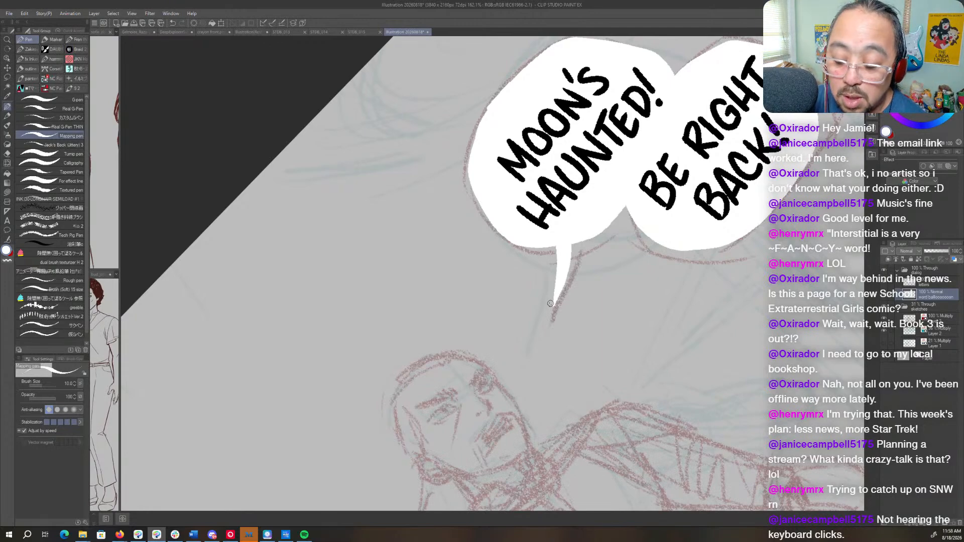
# - Extend the upper balloon's white tail to a fine point along the sketched guide
pyautogui.press('r')
pyautogui.moveTo(588, 279); pyautogui.dragTo(426, 309)
pyautogui.press('space')
pyautogui.moveTo(495, 235); pyautogui.dragTo(608, 190)
pyautogui.hotkey('shift', 'space')
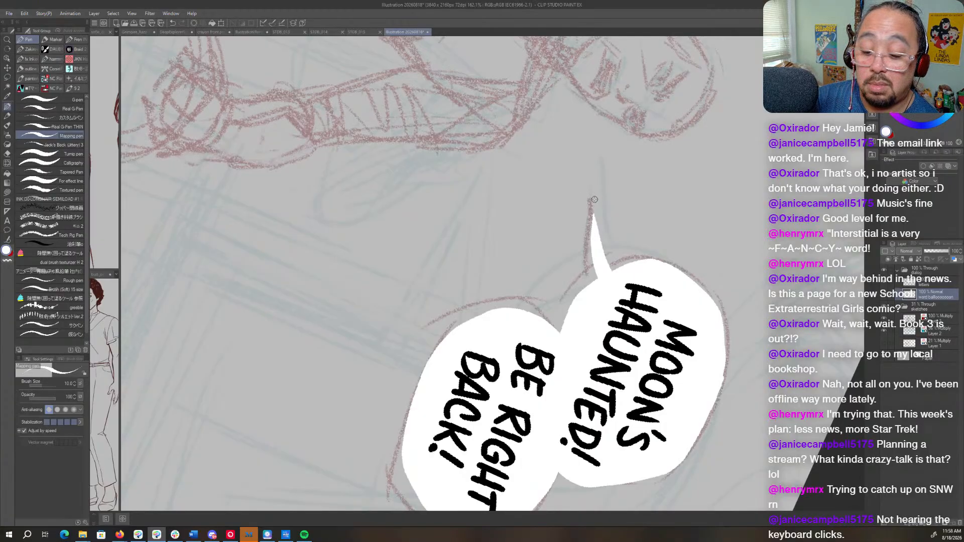
pyautogui.moveTo(594, 200); pyautogui.dragTo(592, 238)
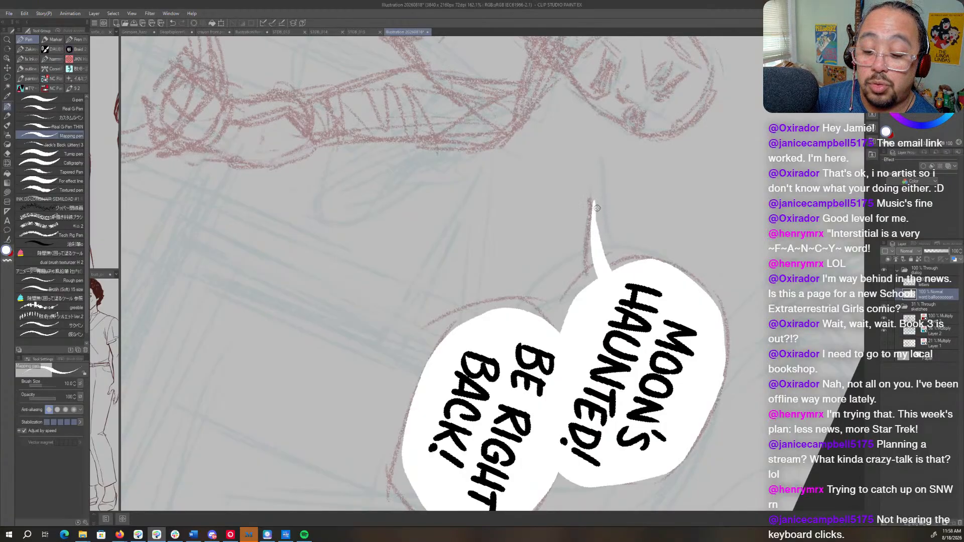
# - Refine the edge of the "MOON'S HAUNTED!" balloon near its junction with the lower balloon and set the canvas upright again
pyautogui.press('c')
pyautogui.hotkey('shift', 'space')
pyautogui.moveTo(627, 452); pyautogui.dragTo(667, 213)
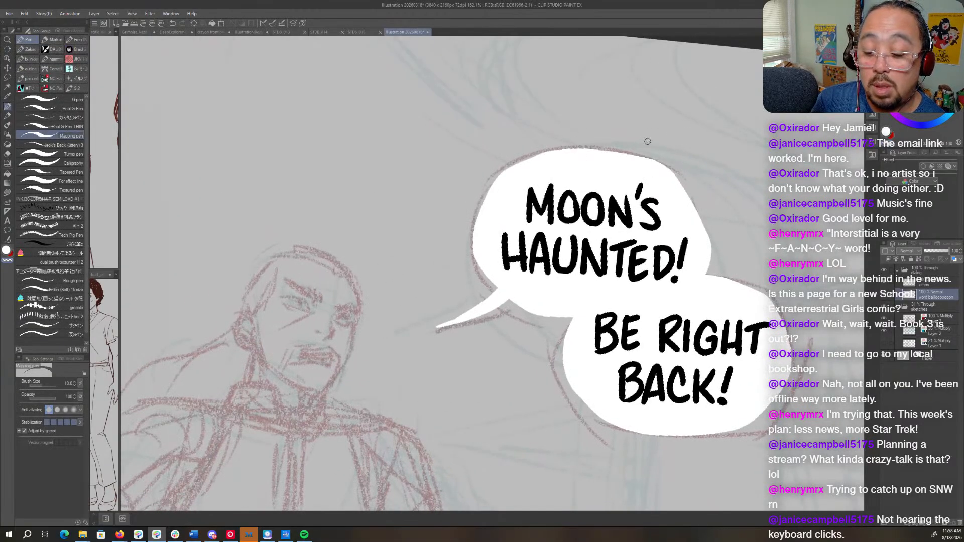
pyautogui.hotkey('shift', 'space')
pyautogui.moveTo(710, 283); pyautogui.dragTo(621, 261)
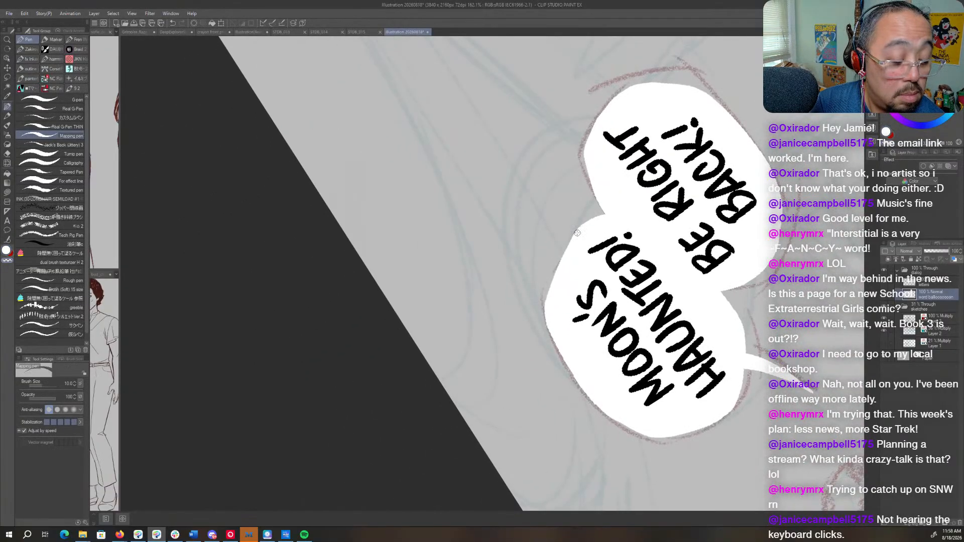
pyautogui.moveTo(582, 227)
pyautogui.mouseDown()
pyautogui.moveTo(562, 246)
pyautogui.moveTo(550, 294)
pyautogui.moveTo(573, 239)
pyautogui.mouseUp()
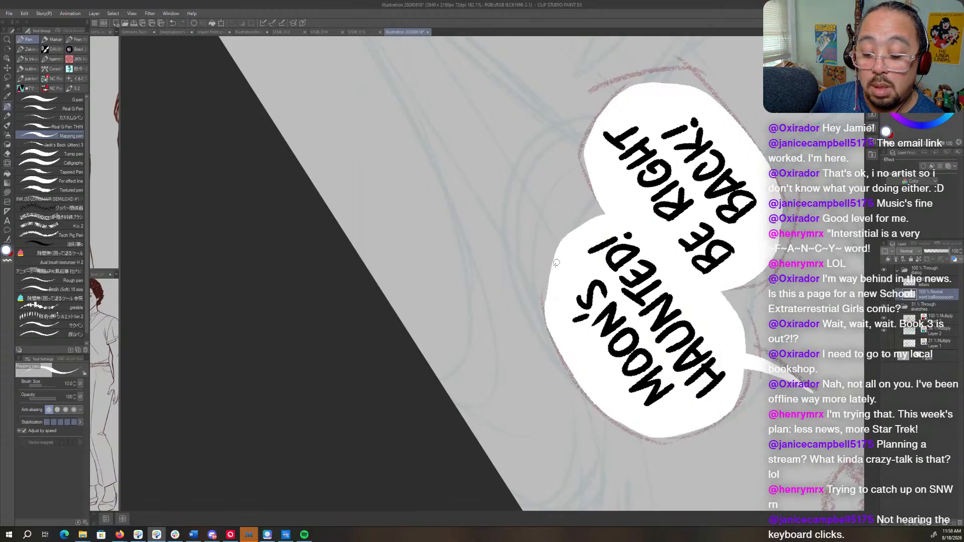
pyautogui.hotkey('shift', 'space')
pyautogui.moveTo(592, 282)
pyautogui.mouseDown()
pyautogui.moveTo(590, 433)
pyautogui.moveTo(369, 415)
pyautogui.moveTo(496, 236)
pyautogui.mouseUp()
pyautogui.press('space')
pyautogui.hotkey('ctrl', 'space')
pyautogui.moveTo(735, 254); pyautogui.dragTo(681, 259)
pyautogui.hotkey('shift', 'space')
pyautogui.moveTo(672, 321); pyautogui.dragTo(672, 312)
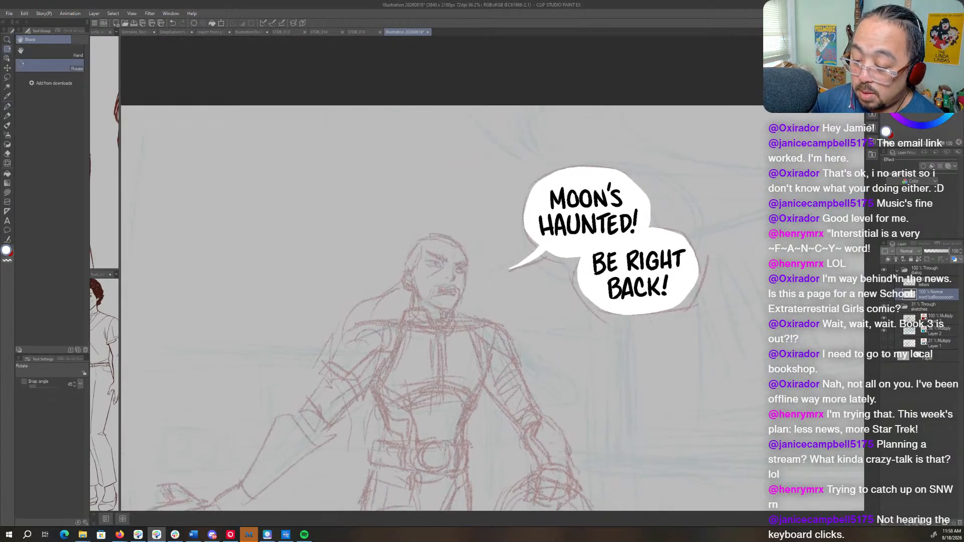
# - Collapse the dialog folder and add a new layer between it and the sketches folder
pyautogui.click(897, 270)
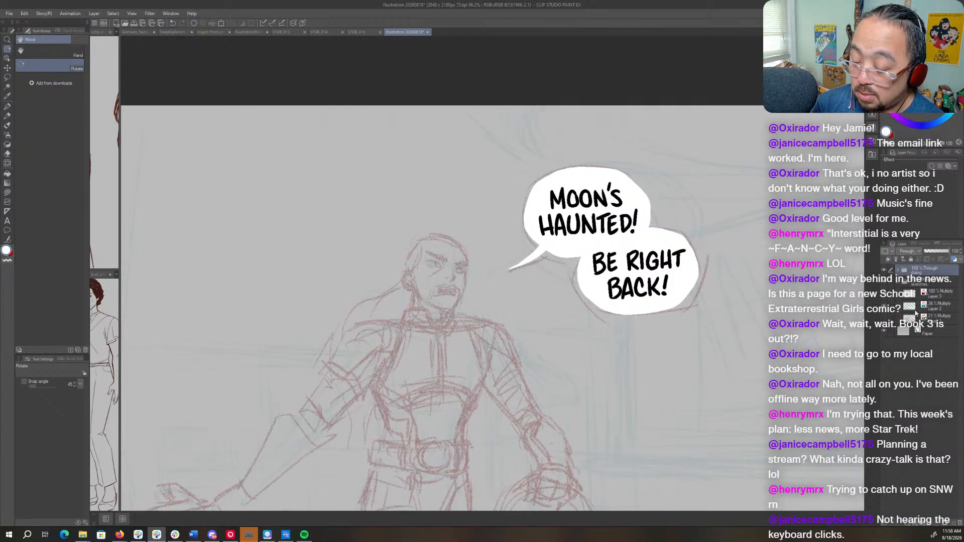
pyautogui.click(918, 283)
pyautogui.click(907, 522)
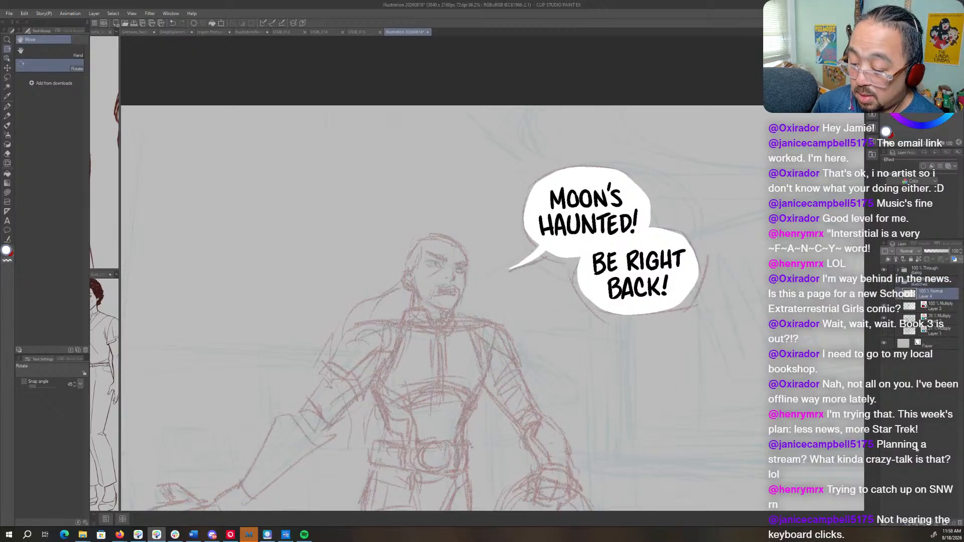
pyautogui.moveTo(937, 297); pyautogui.dragTo(937, 283)
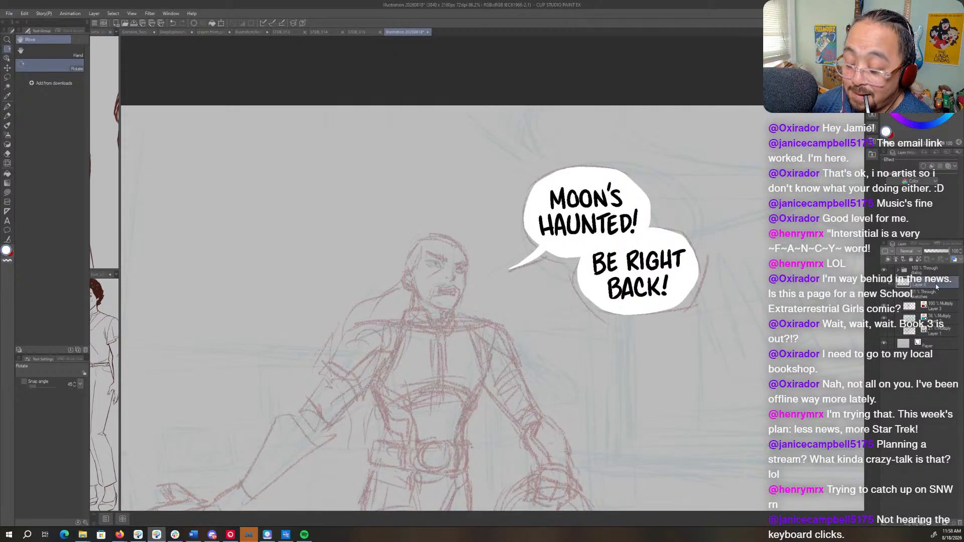
# - Create two new layer folders, place one beneath the new empty layer and name it BG
pyautogui.click(922, 523)
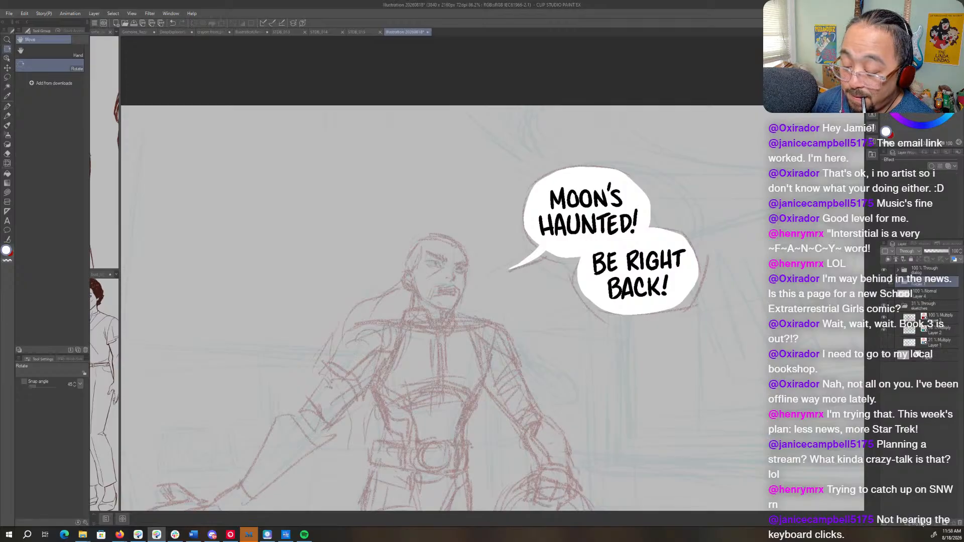
pyautogui.click(922, 523)
pyautogui.moveTo(943, 296)
pyautogui.mouseDown()
pyautogui.moveTo(942, 311)
pyautogui.moveTo(922, 309)
pyautogui.mouseUp()
pyautogui.doubleClick(923, 307)
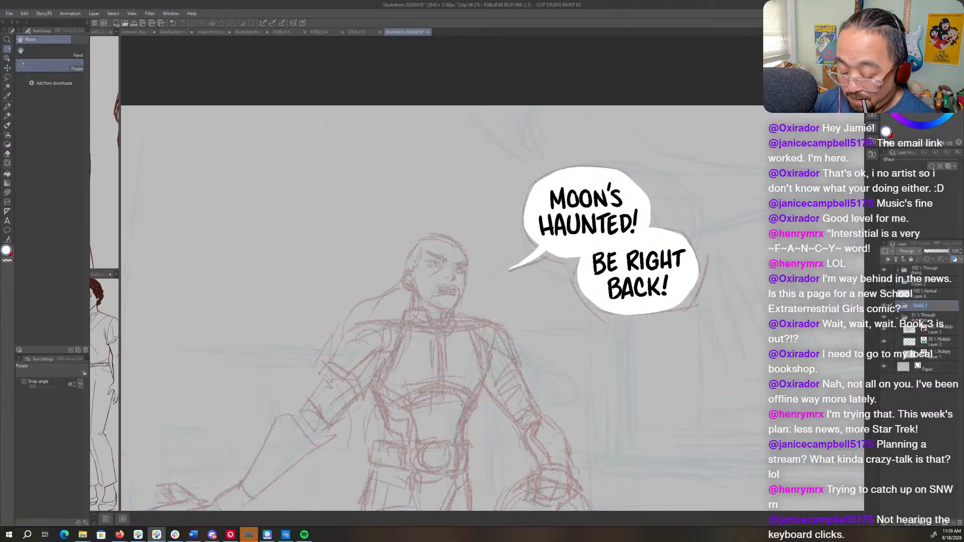
pyautogui.write('BG')
pyautogui.press('Return')
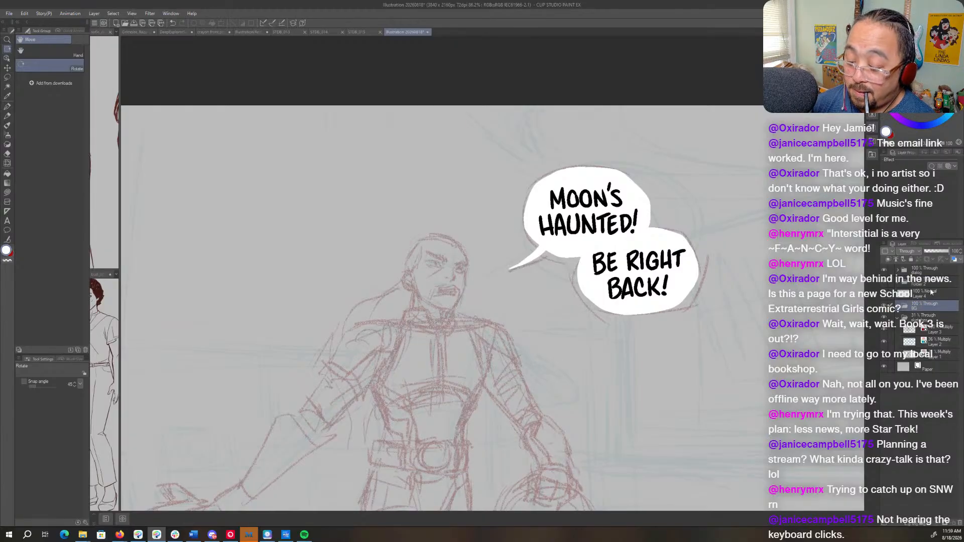
# - Name the other new folder CHARACTER ARTS and rename the new empty layer lineart
pyautogui.click(925, 284)
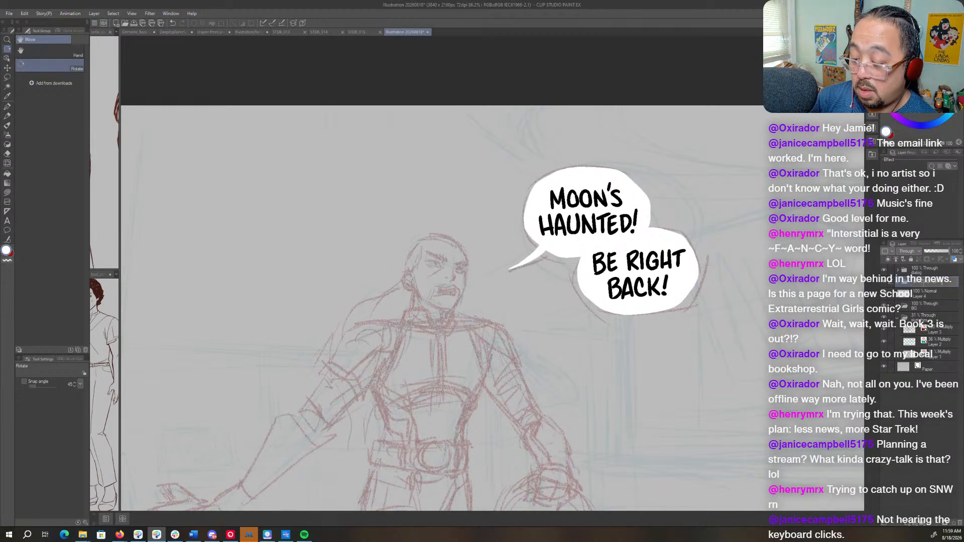
pyautogui.click(923, 299)
pyautogui.press('BackSpace')
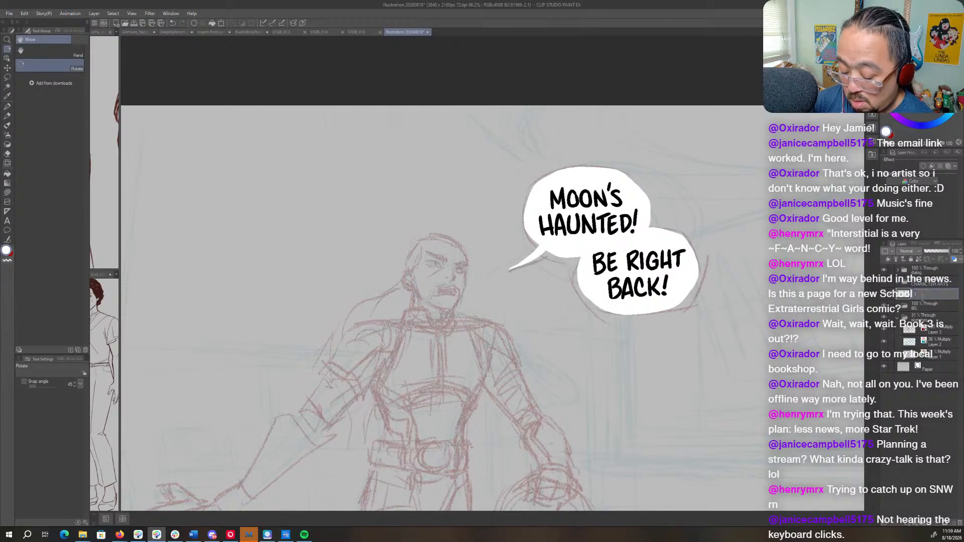
pyautogui.write('lineart')
pyautogui.press('Return')
# - Start saving the illustration and browse to the STREAMING folder inside VIDEO STUFFS on the TRAVELER (D:) drive
pyautogui.hotkey('ctrl', 's')
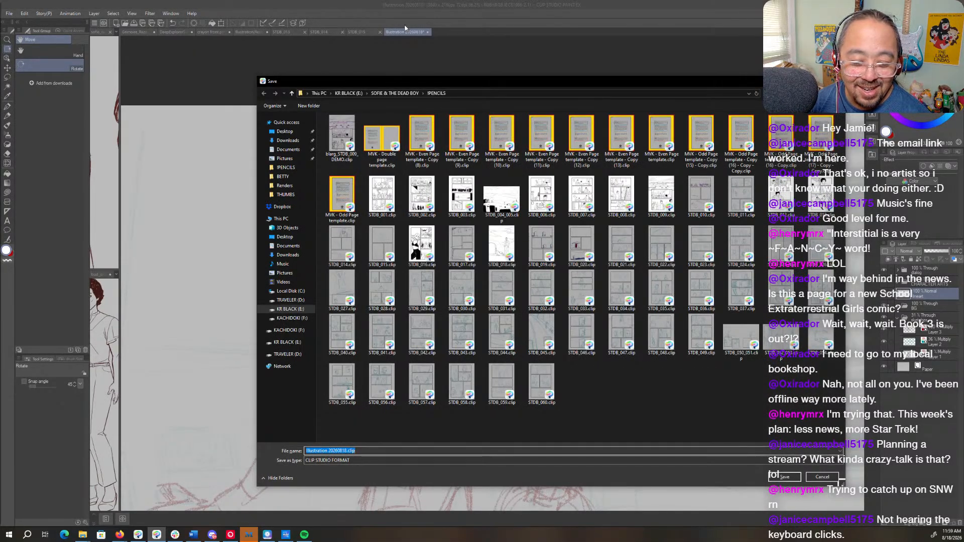
pyautogui.click(347, 94)
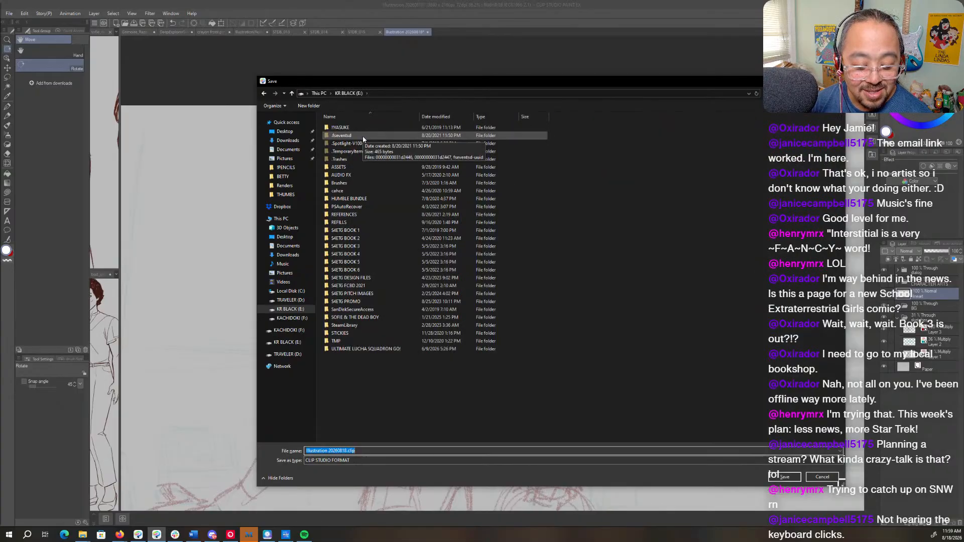
pyautogui.click(302, 301)
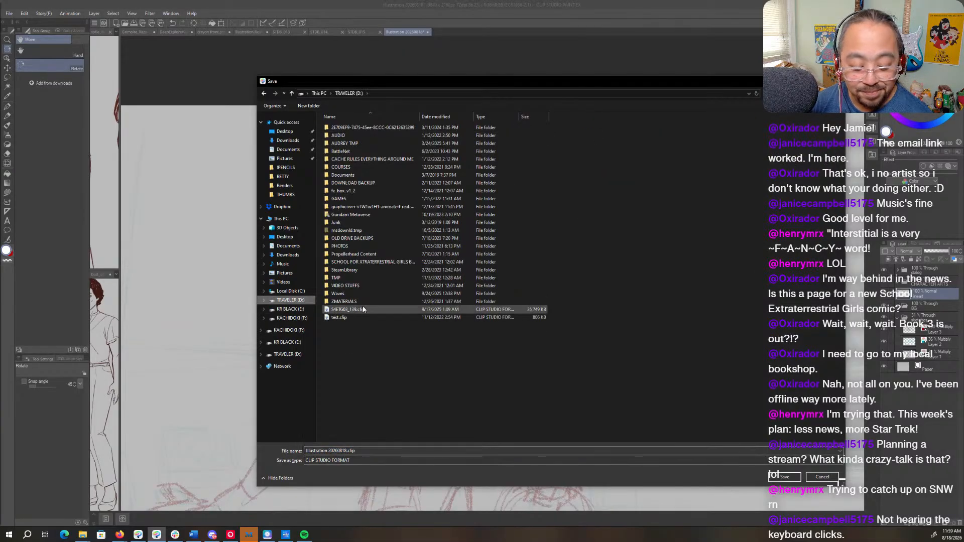
pyautogui.doubleClick(373, 286)
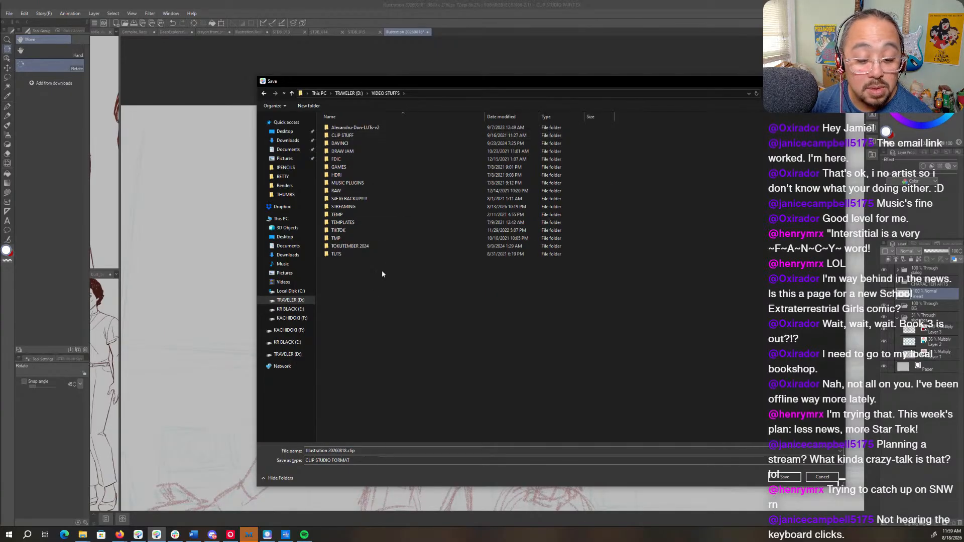
pyautogui.doubleClick(386, 206)
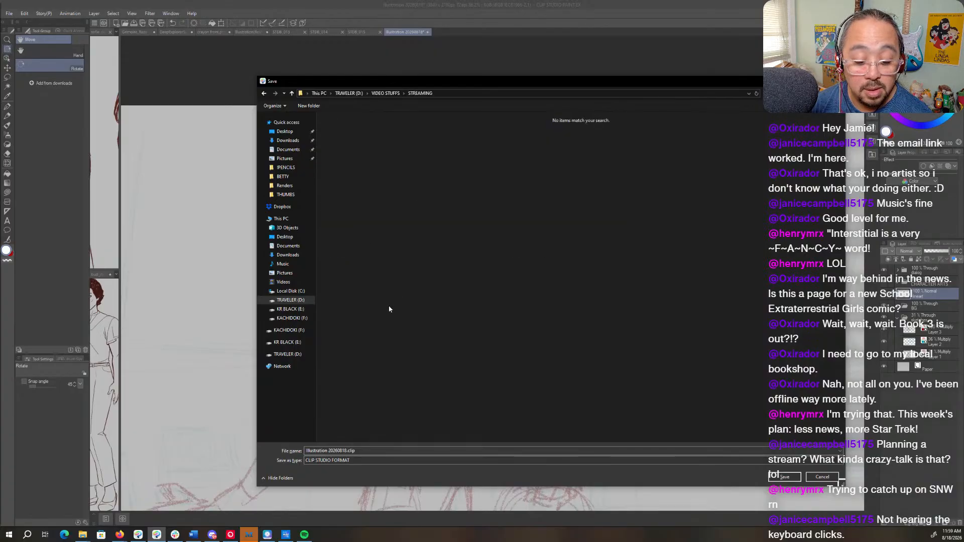
# - Create a folder named ART inside STREAMING and open it as the save location
pyautogui.rightClick(389, 308)
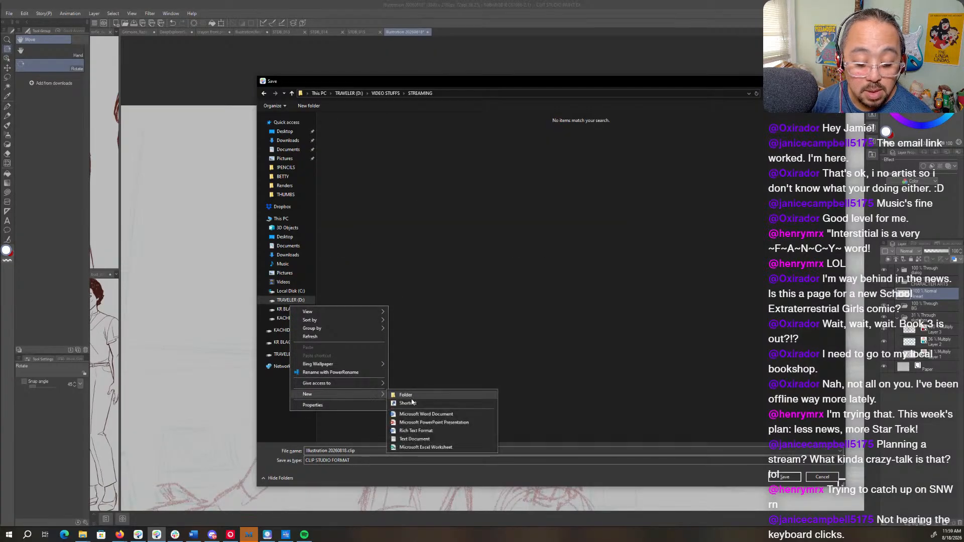
pyautogui.click(409, 396)
pyautogui.write('ART')
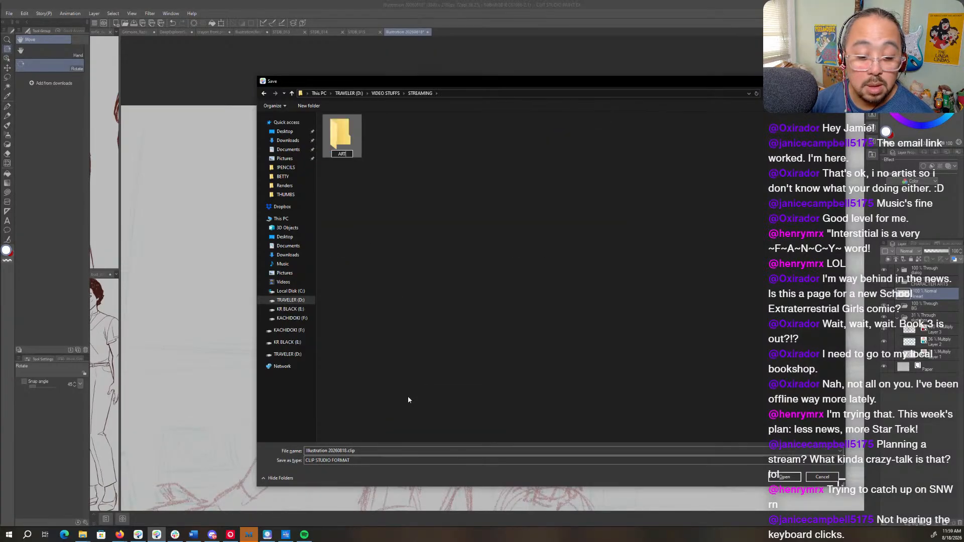
pyautogui.press('Return')
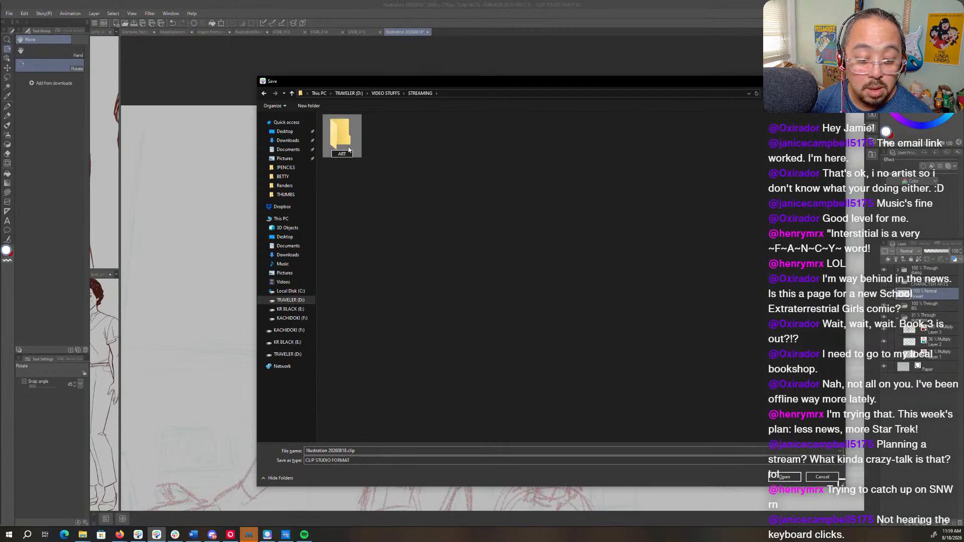
pyautogui.doubleClick(336, 134)
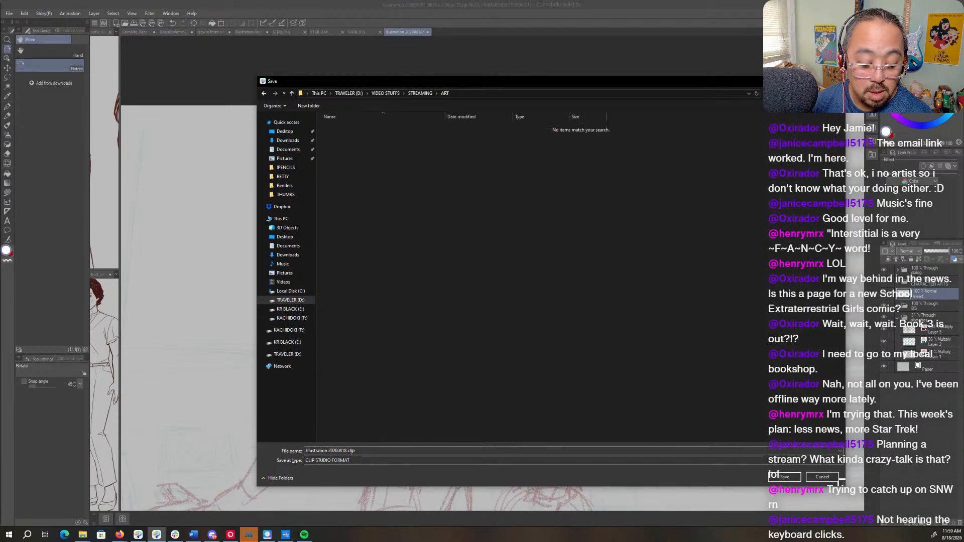
# - Name the illustration BRB.clip and save it in the ART folder in Clip Studio format
pyautogui.click(337, 451)
pyautogui.click(339, 450)
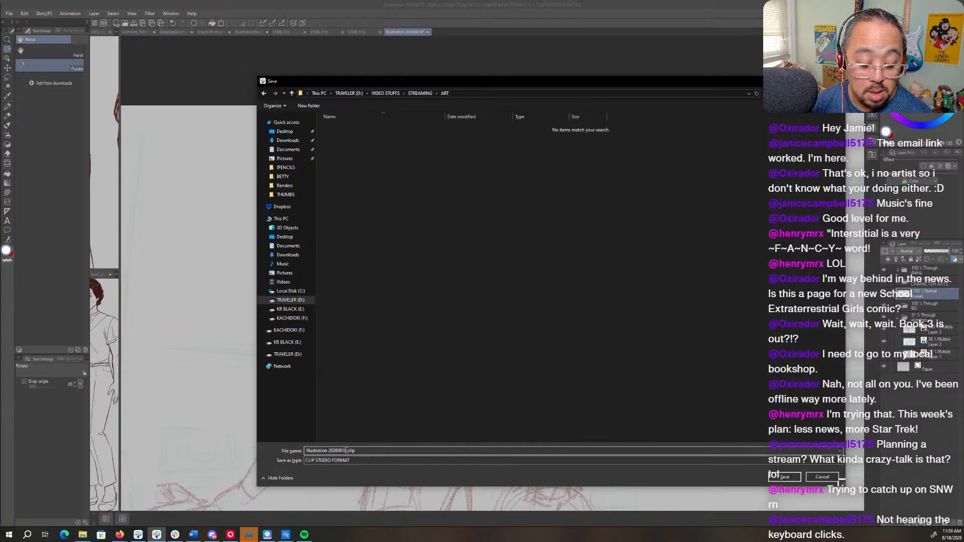
pyautogui.moveTo(345, 450); pyautogui.dragTo(286, 449)
pyautogui.write('BRB')
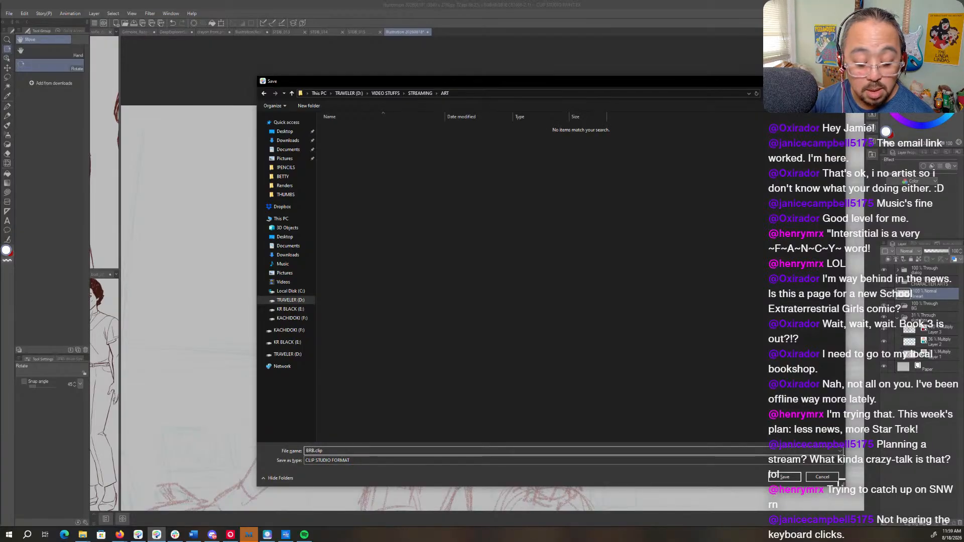
pyautogui.press('Return')
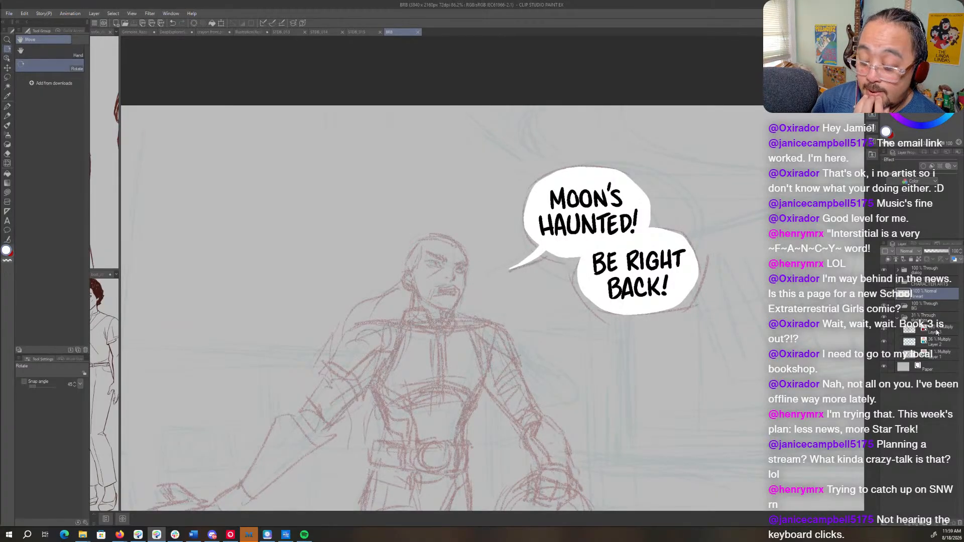
# - Select the red character sketch layer and redraw the character's collar in black with the Mapping pen
pyautogui.click(936, 331)
pyautogui.moveTo(470, 319); pyautogui.dragTo(573, 191)
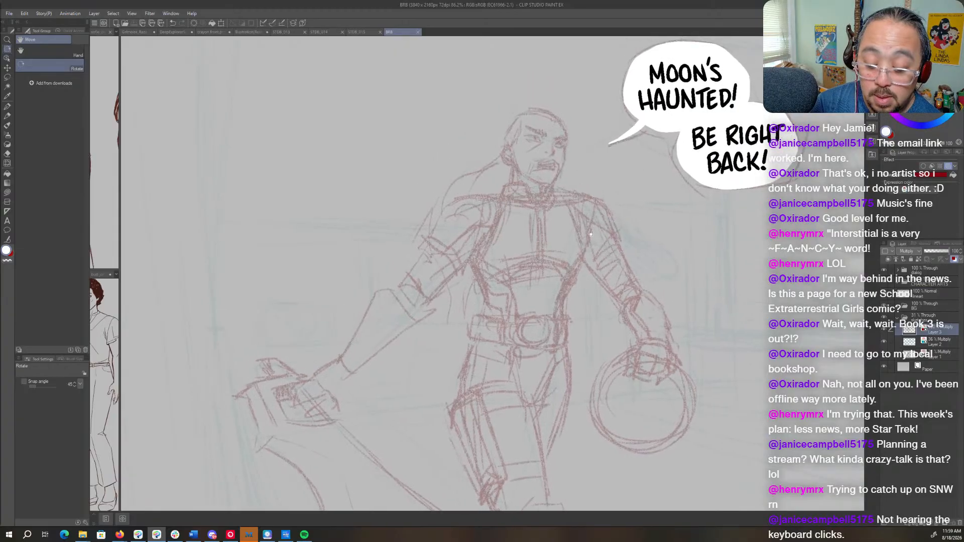
pyautogui.moveTo(522, 167); pyautogui.dragTo(577, 170)
pyautogui.moveTo(491, 199); pyautogui.dragTo(486, 216)
pyautogui.press('c')
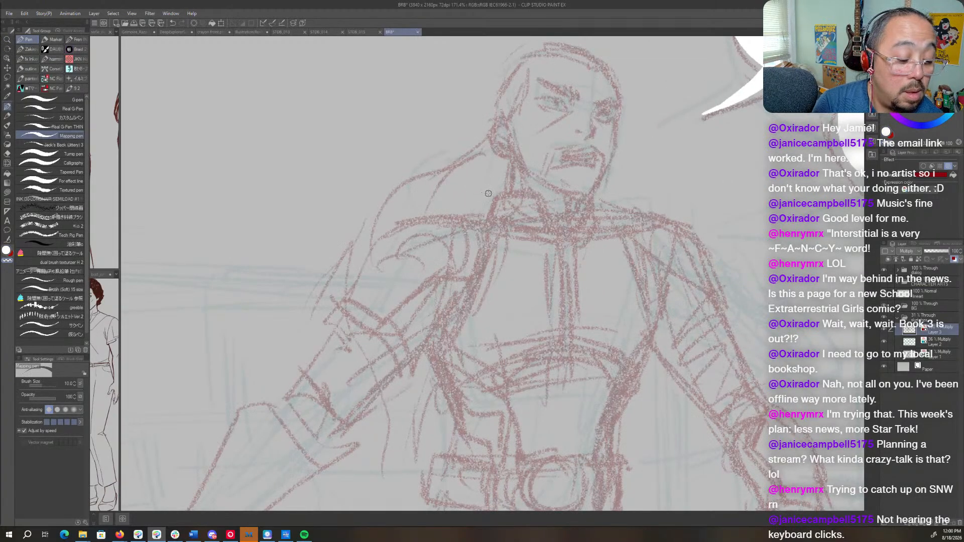
pyautogui.press('c')
pyautogui.press('x')
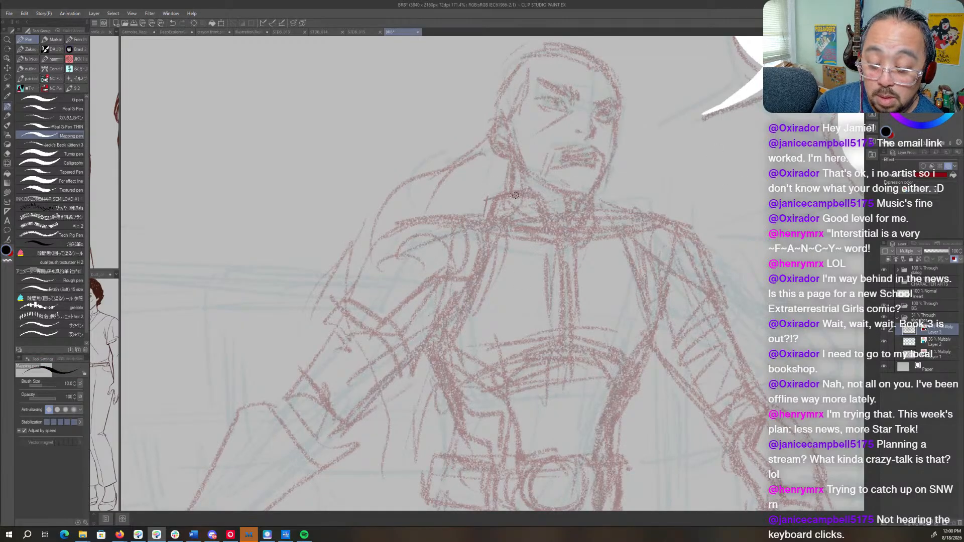
pyautogui.moveTo(489, 196)
pyautogui.mouseDown()
pyautogui.moveTo(535, 192)
pyautogui.moveTo(551, 217)
pyautogui.moveTo(611, 223)
pyautogui.moveTo(558, 241)
pyautogui.mouseUp()
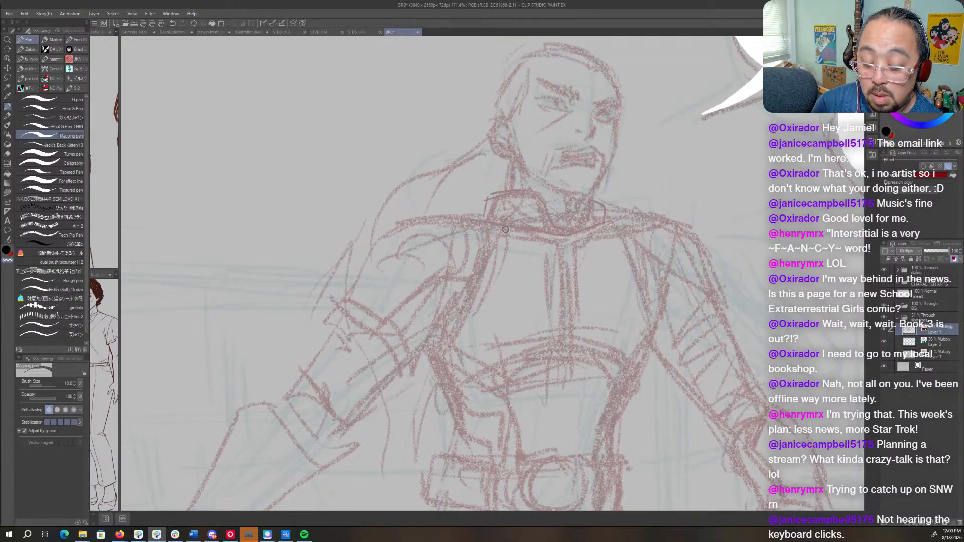
pyautogui.moveTo(503, 228)
pyautogui.mouseDown()
pyautogui.moveTo(578, 238)
pyautogui.moveTo(601, 231)
pyautogui.moveTo(594, 212)
pyautogui.mouseUp()
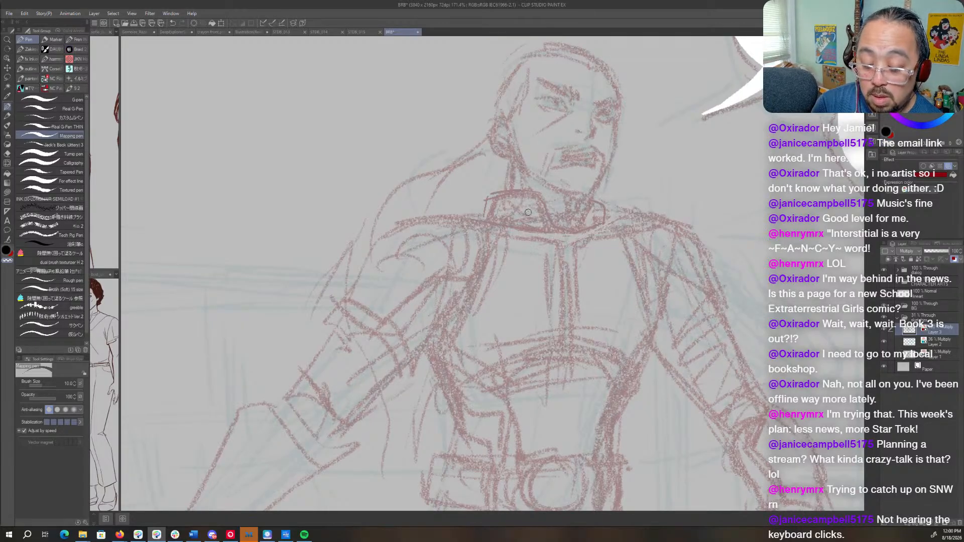
pyautogui.moveTo(528, 212)
pyautogui.mouseDown()
pyautogui.moveTo(535, 201)
pyautogui.moveTo(513, 215)
pyautogui.mouseUp()
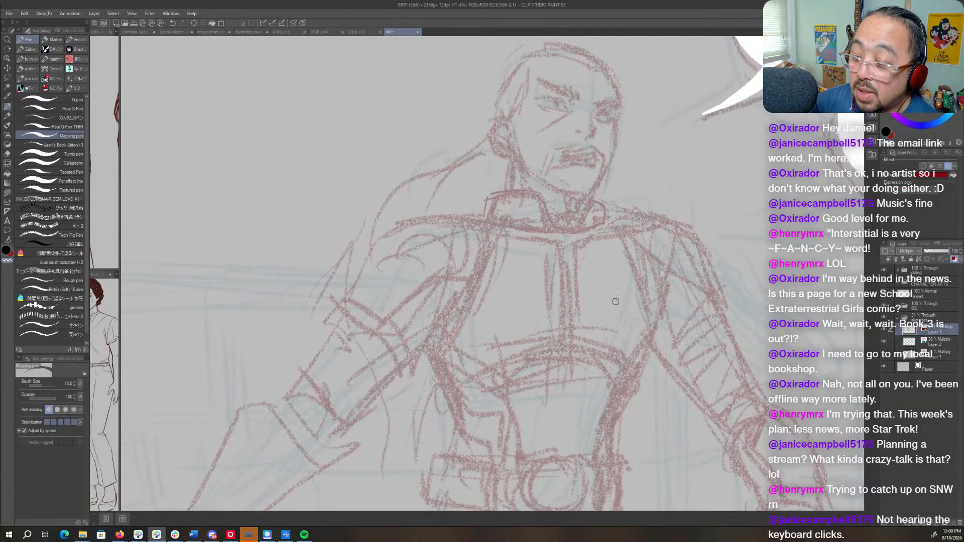
pyautogui.moveTo(581, 211)
pyautogui.mouseDown()
pyautogui.moveTo(536, 223)
pyautogui.moveTo(587, 233)
pyautogui.moveTo(610, 219)
pyautogui.moveTo(589, 201)
pyautogui.moveTo(585, 223)
pyautogui.mouseUp()
# - Refine the shoulder armor and the chest plate's armhole edge on the sword-arm side
pyautogui.press('c')
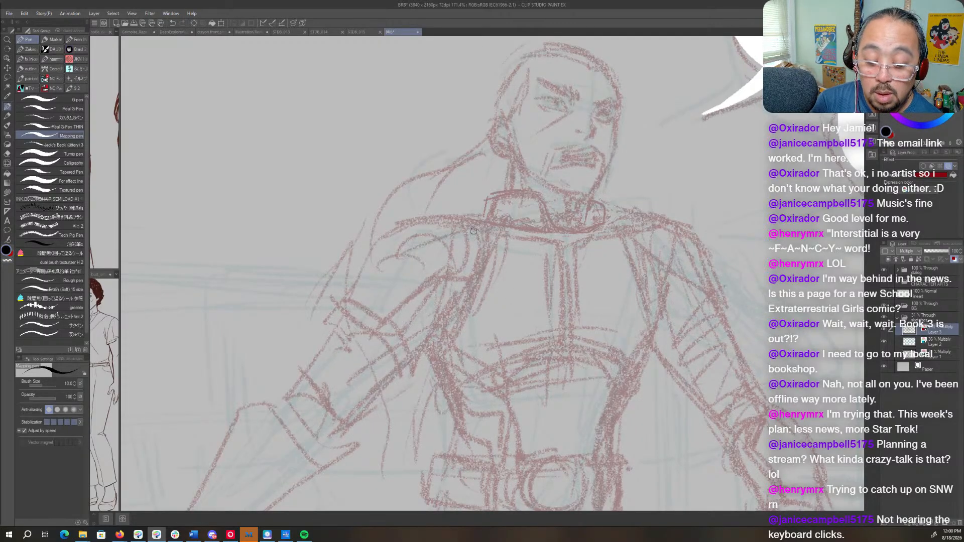
pyautogui.moveTo(474, 231); pyautogui.dragTo(475, 274)
pyautogui.moveTo(459, 213)
pyautogui.mouseDown()
pyautogui.moveTo(394, 222)
pyautogui.moveTo(339, 306)
pyautogui.moveTo(389, 320)
pyautogui.moveTo(466, 274)
pyautogui.mouseUp()
pyautogui.moveTo(467, 214)
pyautogui.mouseDown()
pyautogui.moveTo(480, 249)
pyautogui.moveTo(472, 284)
pyautogui.mouseUp()
# - Sketch a diagonal band from the armpit across the ribs and firm up the waist contour on the helmet side with the Mapping pen
pyautogui.hotkey('ctrl', 'space')
pyautogui.moveTo(659, 298); pyautogui.dragTo(602, 301)
pyautogui.moveTo(714, 370); pyautogui.dragTo(607, 300)
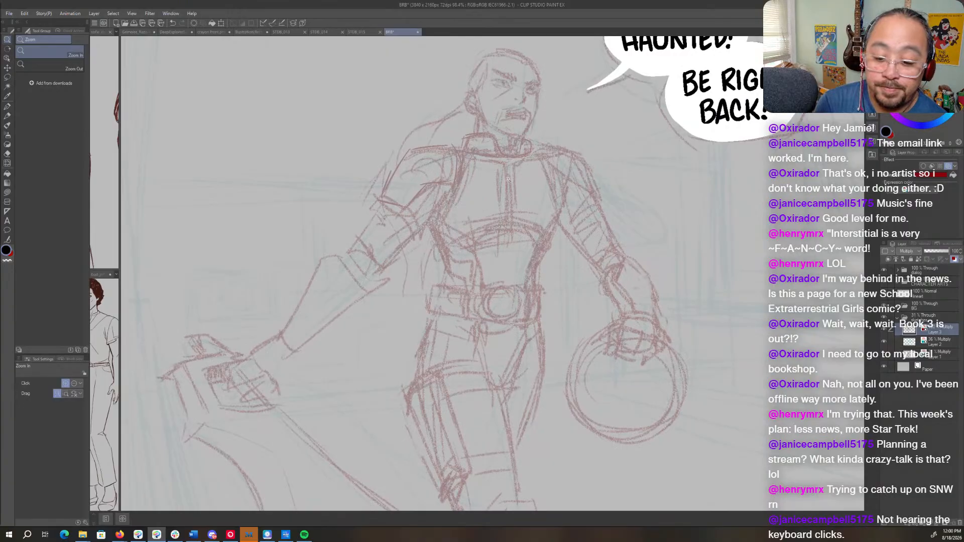
pyautogui.moveTo(508, 179); pyautogui.dragTo(523, 204)
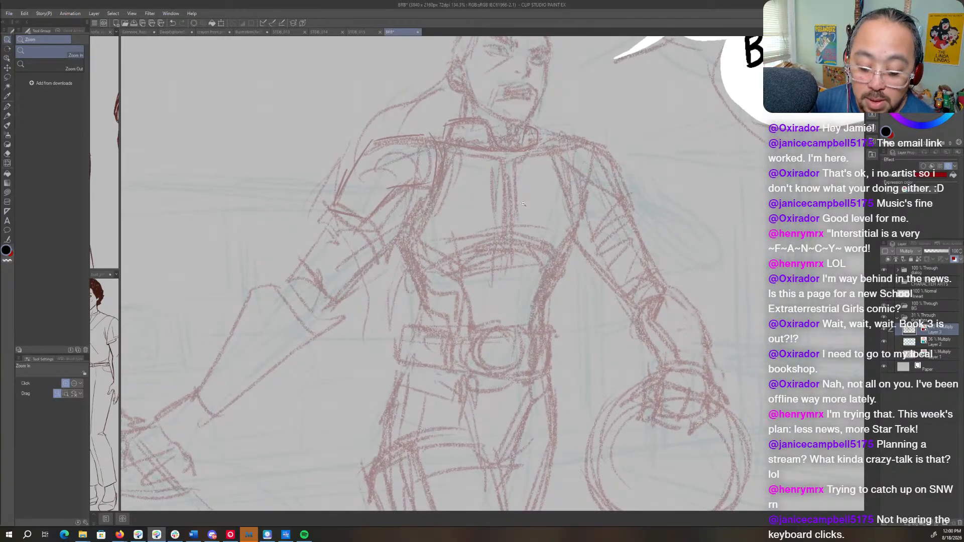
pyautogui.moveTo(528, 326); pyautogui.dragTo(562, 341)
pyautogui.press('p')
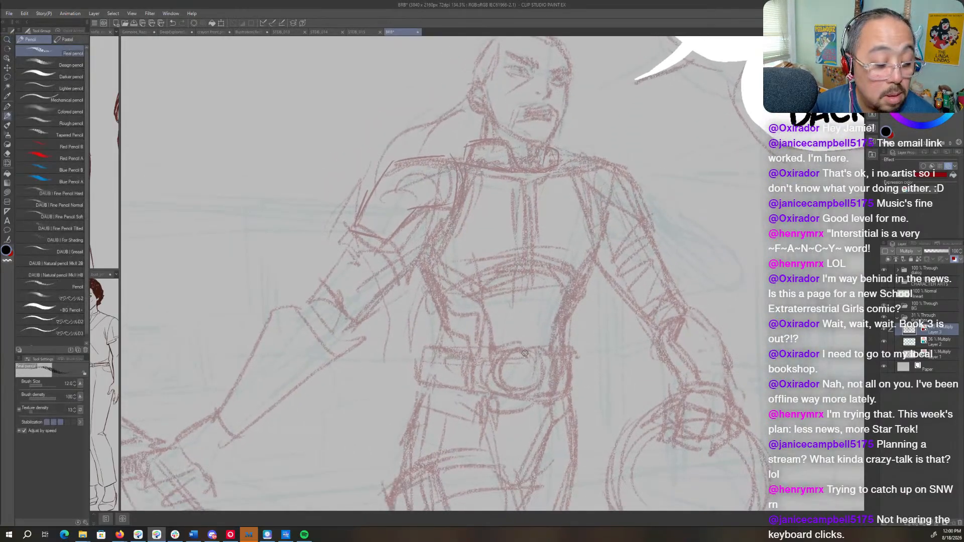
pyautogui.press('p')
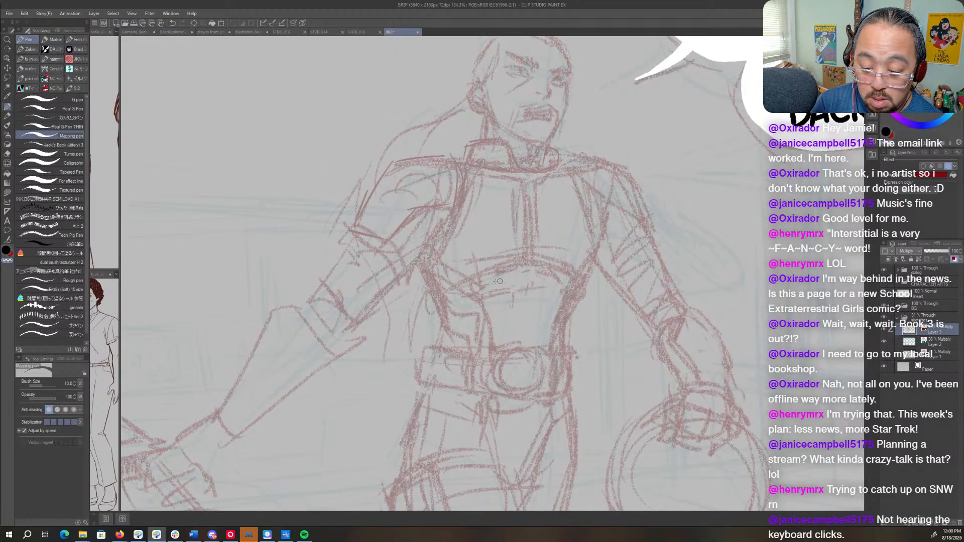
pyautogui.moveTo(441, 260); pyautogui.dragTo(474, 276)
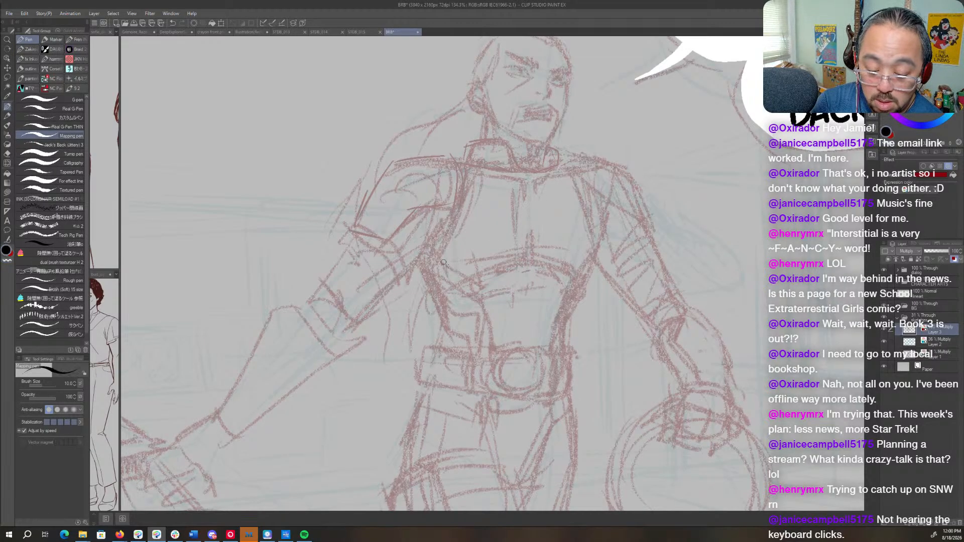
pyautogui.moveTo(432, 244); pyautogui.dragTo(497, 289)
pyautogui.moveTo(605, 254); pyautogui.dragTo(576, 276)
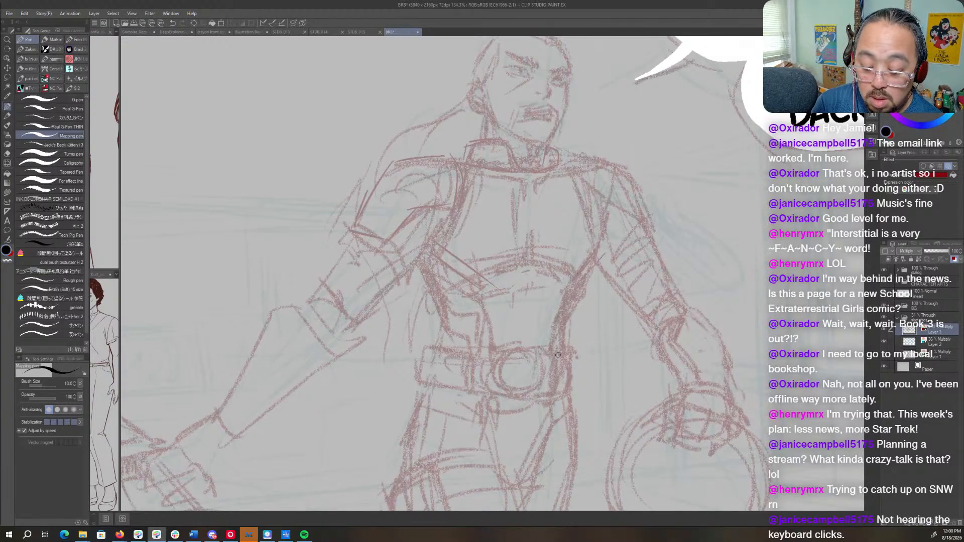
pyautogui.moveTo(553, 345)
pyautogui.mouseDown()
pyautogui.moveTo(559, 311)
pyautogui.moveTo(573, 321)
pyautogui.moveTo(570, 301)
pyautogui.moveTo(564, 357)
pyautogui.moveTo(573, 251)
pyautogui.moveTo(567, 326)
pyautogui.moveTo(555, 379)
pyautogui.mouseUp()
# - Strengthen the inner hip and upper thigh lines below the belt
pyautogui.scroll(-5, 569, 311)
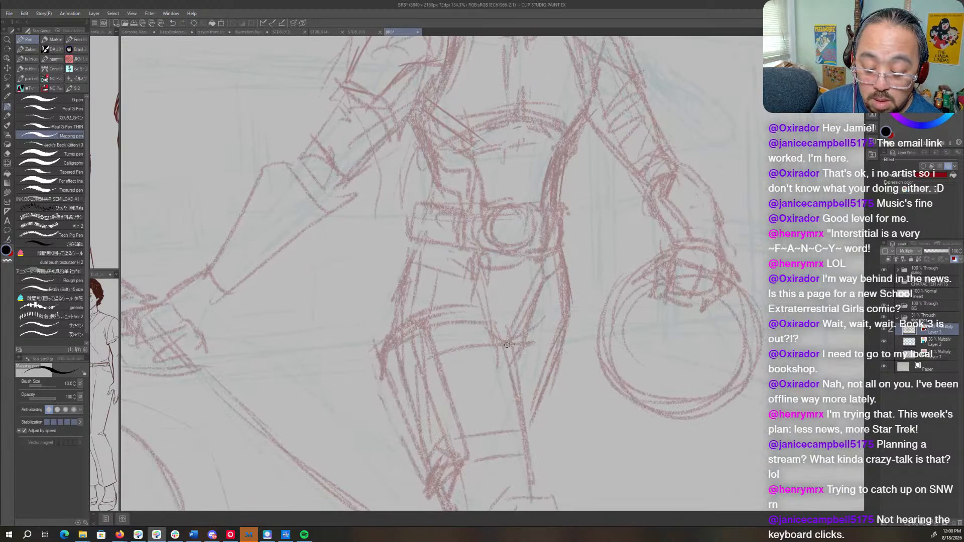
pyautogui.moveTo(539, 302); pyautogui.dragTo(522, 343)
pyautogui.moveTo(534, 305); pyautogui.dragTo(534, 264)
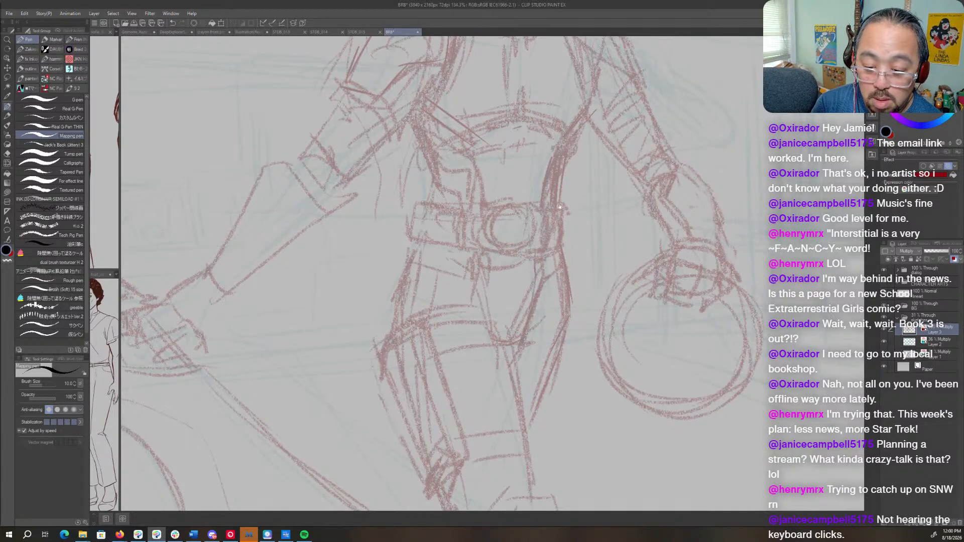
# - Draw the suit's vertical centre seam from the collar down to the belt
pyautogui.scroll(6, 530, 282)
pyautogui.moveTo(497, 194); pyautogui.dragTo(498, 257)
pyautogui.moveTo(495, 312); pyautogui.dragTo(496, 288)
pyautogui.moveTo(503, 208); pyautogui.dragTo(496, 356)
pyautogui.moveTo(497, 302); pyautogui.dragTo(493, 374)
pyautogui.moveTo(503, 278); pyautogui.dragTo(494, 360)
# - Define the abdomen's side panel and add angular segments along the waist on the sword-arm side
pyautogui.moveTo(450, 322)
pyautogui.mouseDown()
pyautogui.moveTo(448, 368)
pyautogui.moveTo(445, 359)
pyautogui.mouseUp()
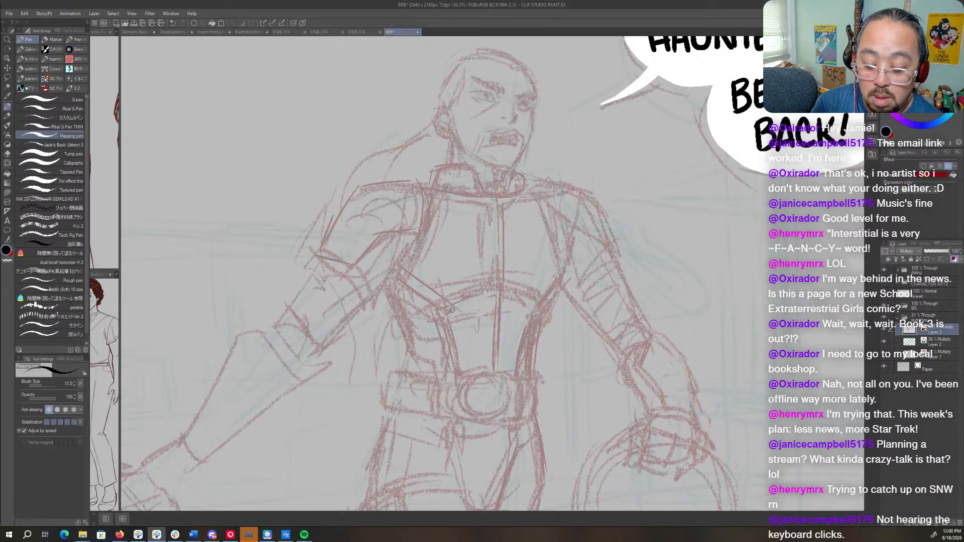
pyautogui.moveTo(452, 309)
pyautogui.mouseDown()
pyautogui.moveTo(478, 301)
pyautogui.moveTo(423, 320)
pyautogui.mouseUp()
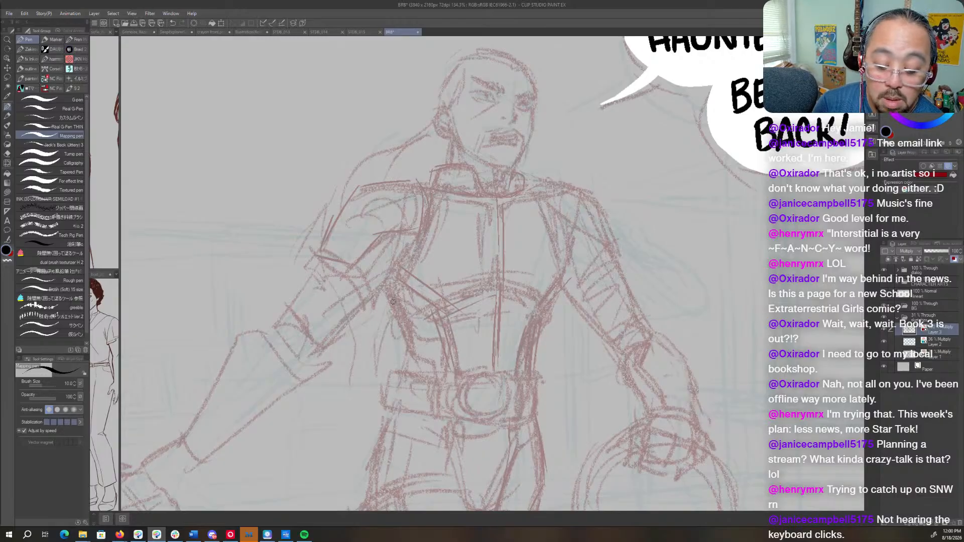
pyautogui.moveTo(384, 295); pyautogui.dragTo(393, 311)
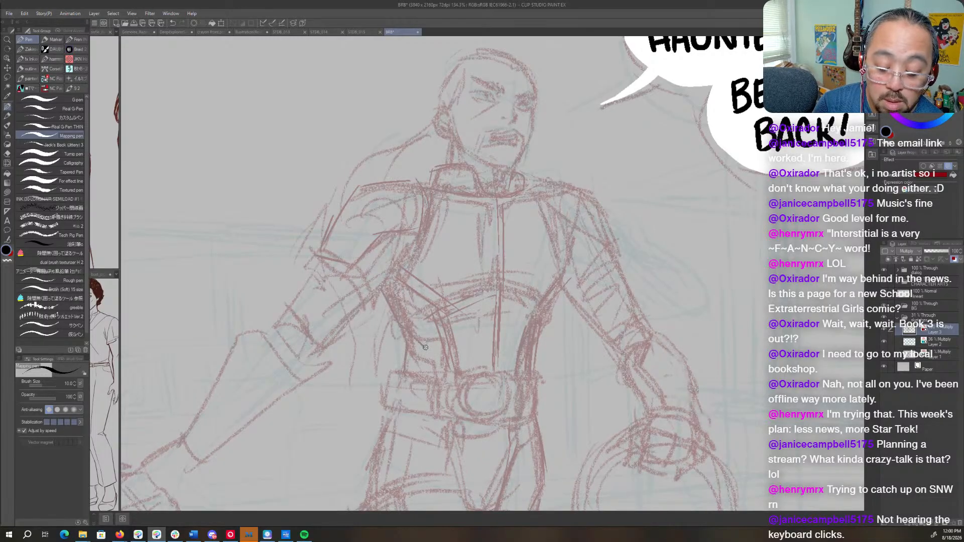
pyautogui.moveTo(443, 358); pyautogui.dragTo(437, 344)
pyautogui.moveTo(404, 305); pyautogui.dragTo(435, 322)
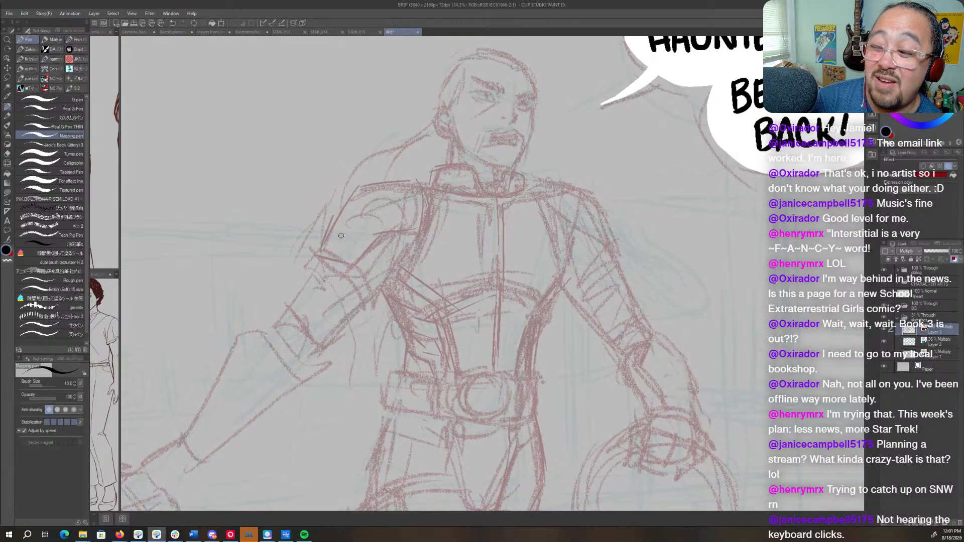
# - Add an angular notched line across the shoulder pad on the sword-arm side
pyautogui.moveTo(333, 226); pyautogui.dragTo(354, 227)
pyautogui.moveTo(353, 227); pyautogui.dragTo(372, 211)
pyautogui.moveTo(371, 211)
pyautogui.mouseDown()
pyautogui.moveTo(391, 224)
pyautogui.moveTo(419, 215)
pyautogui.moveTo(372, 208)
pyautogui.mouseUp()
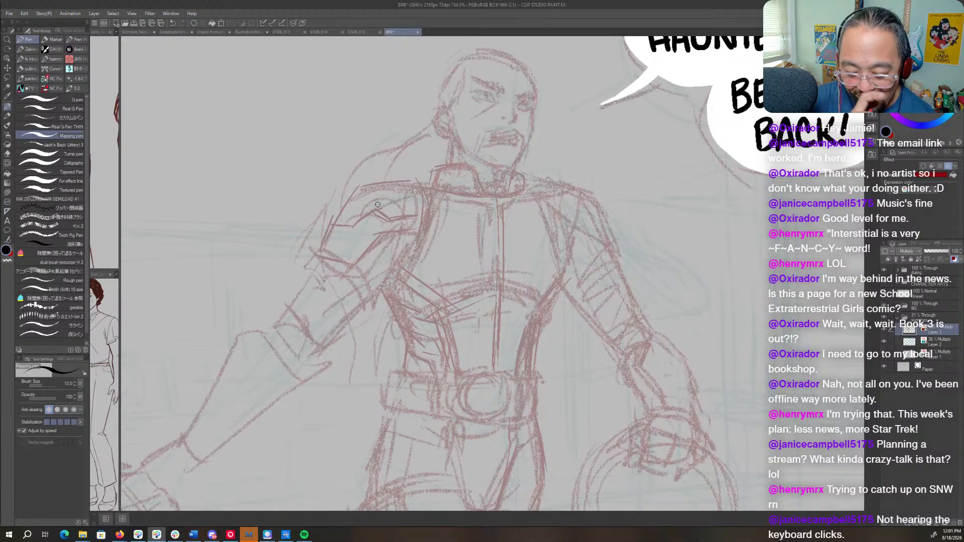
# - Refine the chest plate's armhole edge on the helmet side, along with the upper centre seam and neckline
pyautogui.moveTo(546, 185)
pyautogui.mouseDown()
pyautogui.moveTo(571, 222)
pyautogui.moveTo(605, 242)
pyautogui.moveTo(547, 182)
pyautogui.moveTo(587, 192)
pyautogui.moveTo(538, 179)
pyautogui.moveTo(598, 200)
pyautogui.moveTo(603, 214)
pyautogui.moveTo(546, 185)
pyautogui.moveTo(570, 242)
pyautogui.moveTo(545, 195)
pyautogui.moveTo(563, 251)
pyautogui.mouseUp()
pyautogui.moveTo(535, 200); pyautogui.dragTo(564, 267)
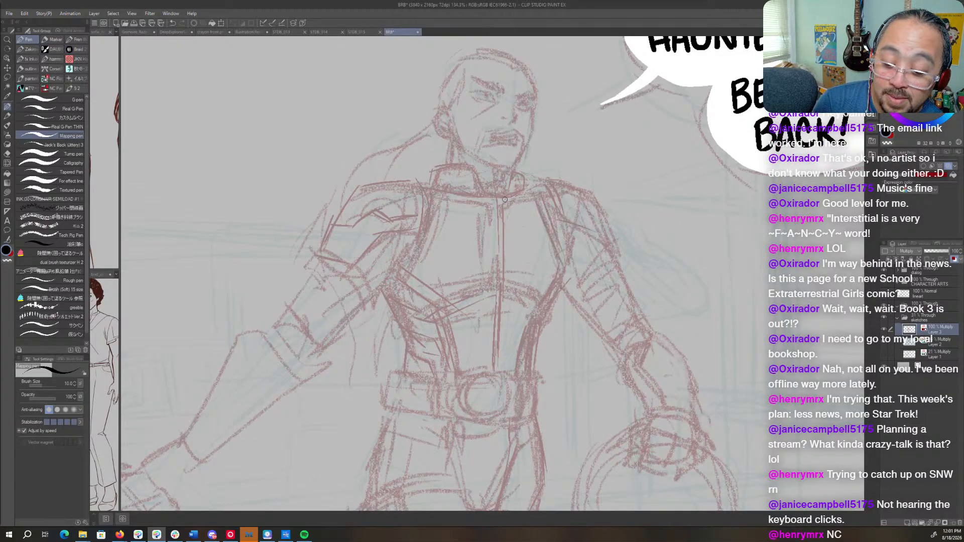
pyautogui.moveTo(505, 199); pyautogui.dragTo(508, 249)
pyautogui.moveTo(440, 188)
pyautogui.mouseDown()
pyautogui.moveTo(501, 218)
pyautogui.moveTo(520, 211)
pyautogui.mouseUp()
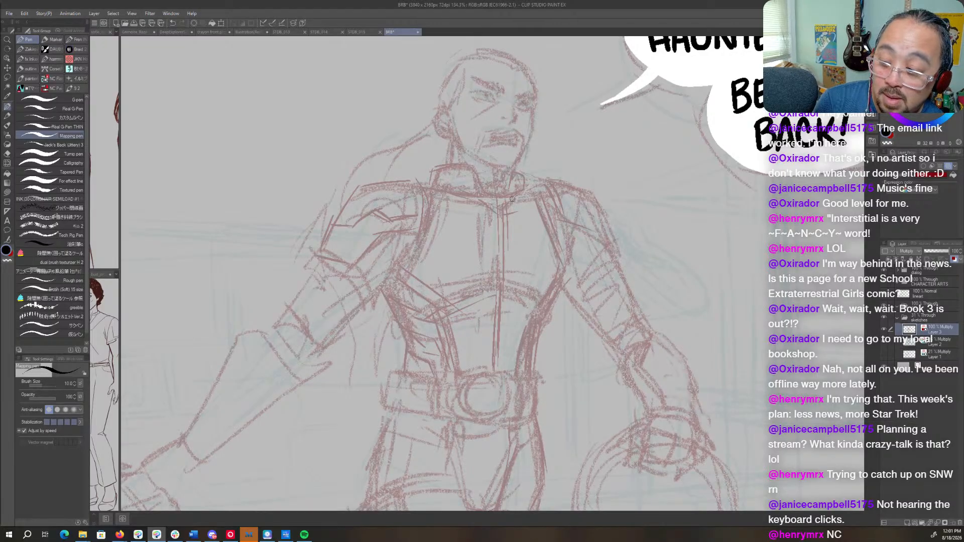
# - Redraw the sword arm from the upper arm to the wrist, including the elbow bands and forearm outline
pyautogui.moveTo(290, 352); pyautogui.dragTo(507, 237)
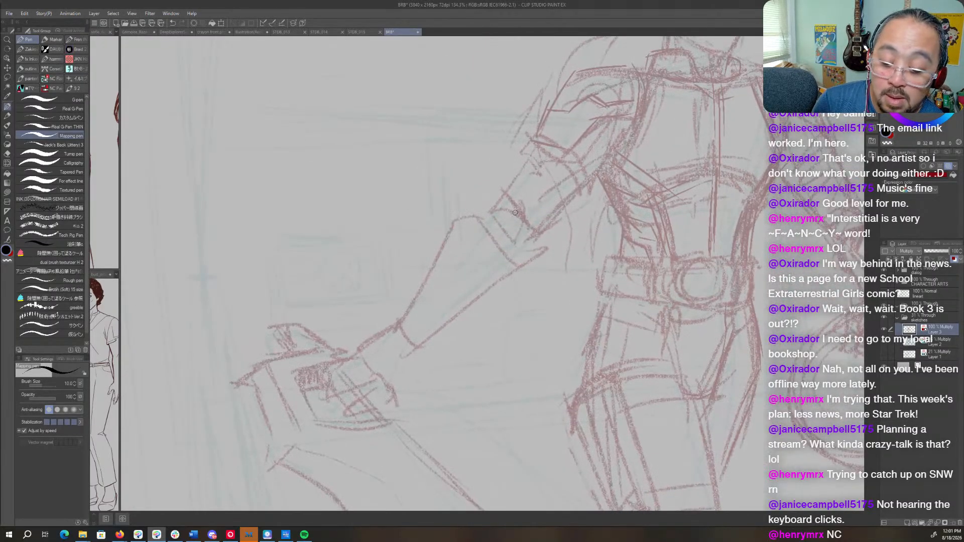
pyautogui.moveTo(546, 142)
pyautogui.mouseDown()
pyautogui.moveTo(488, 212)
pyautogui.moveTo(508, 236)
pyautogui.moveTo(488, 215)
pyautogui.moveTo(459, 229)
pyautogui.moveTo(399, 313)
pyautogui.moveTo(352, 368)
pyautogui.moveTo(344, 364)
pyautogui.moveTo(344, 376)
pyautogui.moveTo(354, 366)
pyautogui.moveTo(328, 369)
pyautogui.moveTo(319, 381)
pyautogui.moveTo(339, 402)
pyautogui.moveTo(374, 384)
pyautogui.moveTo(378, 409)
pyautogui.moveTo(379, 384)
pyautogui.moveTo(322, 369)
pyautogui.moveTo(459, 231)
pyautogui.moveTo(388, 336)
pyautogui.mouseUp()
pyautogui.moveTo(448, 234)
pyautogui.mouseDown()
pyautogui.moveTo(370, 351)
pyautogui.moveTo(361, 347)
pyautogui.moveTo(389, 354)
pyautogui.moveTo(382, 357)
pyautogui.moveTo(393, 369)
pyautogui.moveTo(500, 284)
pyautogui.moveTo(511, 231)
pyautogui.mouseUp()
pyautogui.moveTo(543, 158); pyautogui.dragTo(455, 262)
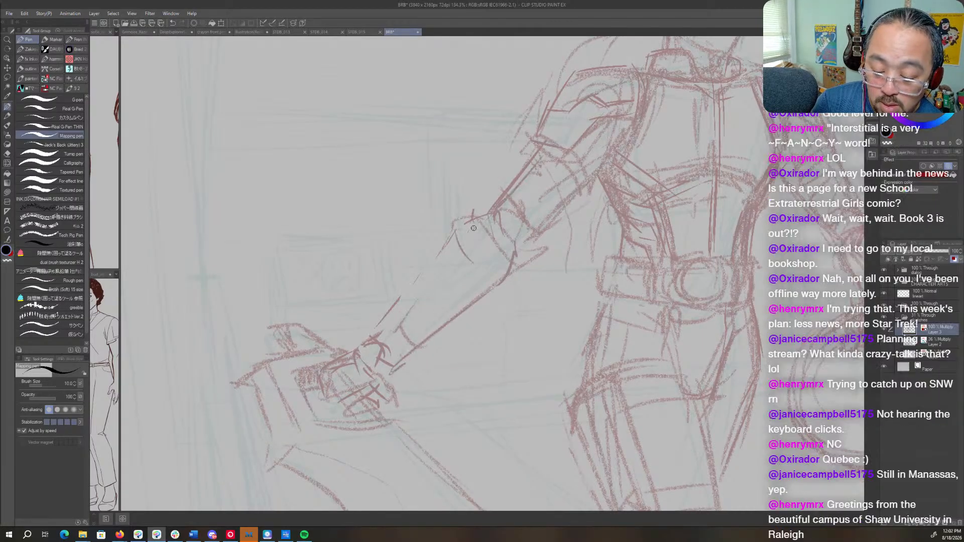
pyautogui.moveTo(472, 226); pyautogui.dragTo(528, 251)
pyautogui.moveTo(563, 208)
pyautogui.mouseDown()
pyautogui.moveTo(508, 232)
pyautogui.moveTo(456, 232)
pyautogui.moveTo(377, 342)
pyautogui.moveTo(514, 266)
pyautogui.mouseUp()
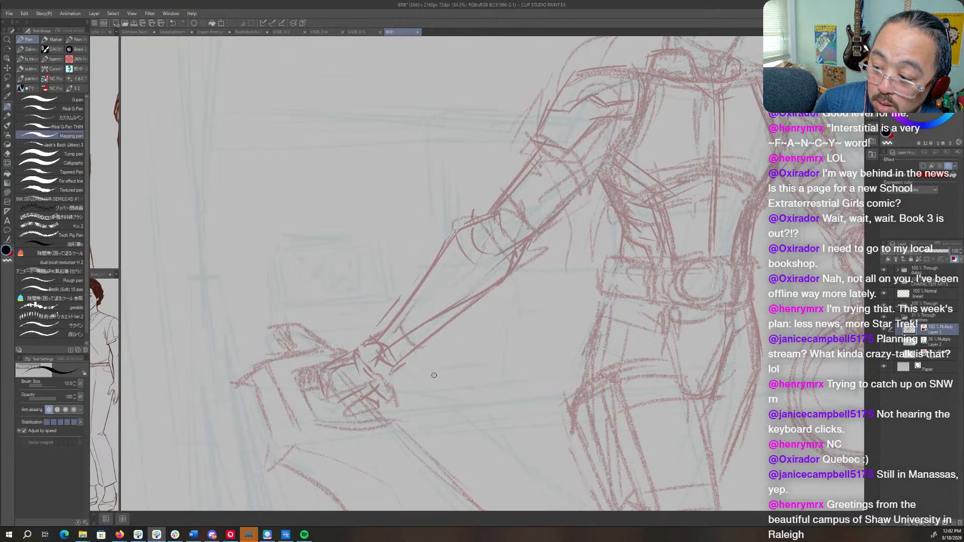
# - Flip the canvas view horizontally and detail the belt with a concentric round buckle and side pouches
pyautogui.moveTo(601, 397); pyautogui.dragTo(371, 377)
pyautogui.moveTo(522, 275); pyautogui.dragTo(586, 307)
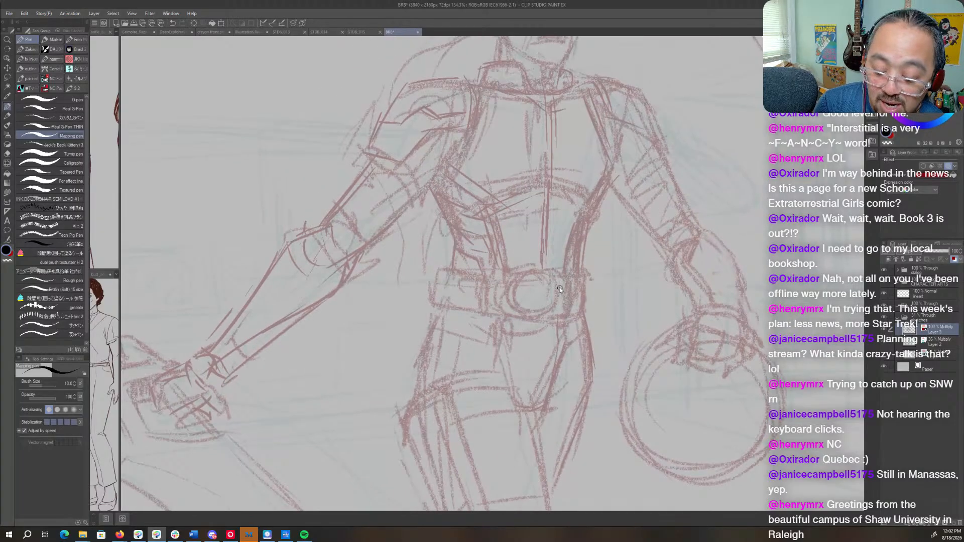
pyautogui.press('h')
pyautogui.moveTo(453, 275)
pyautogui.mouseDown()
pyautogui.moveTo(438, 311)
pyautogui.moveTo(445, 318)
pyautogui.moveTo(426, 293)
pyautogui.moveTo(467, 295)
pyautogui.moveTo(437, 317)
pyautogui.mouseUp()
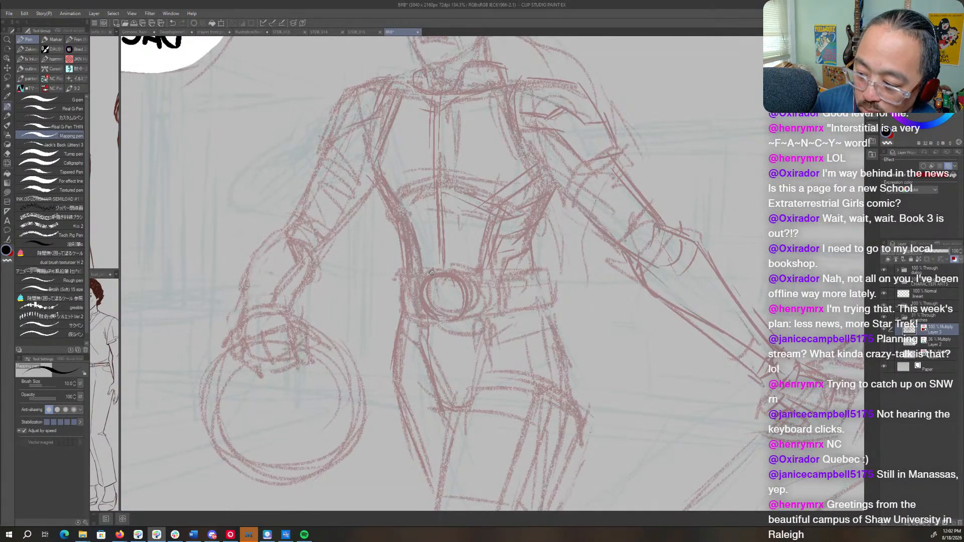
pyautogui.moveTo(443, 284)
pyautogui.mouseDown()
pyautogui.moveTo(433, 301)
pyautogui.moveTo(454, 302)
pyautogui.moveTo(433, 289)
pyautogui.moveTo(424, 297)
pyautogui.moveTo(422, 272)
pyautogui.mouseUp()
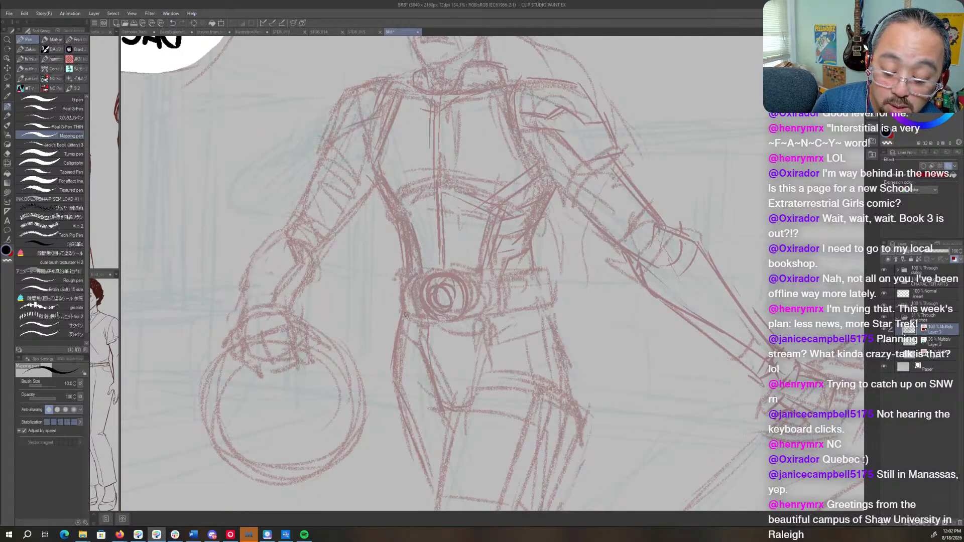
pyautogui.moveTo(407, 314)
pyautogui.mouseDown()
pyautogui.moveTo(409, 304)
pyautogui.moveTo(459, 329)
pyautogui.moveTo(474, 263)
pyautogui.moveTo(469, 271)
pyautogui.moveTo(492, 273)
pyautogui.moveTo(485, 315)
pyautogui.mouseUp()
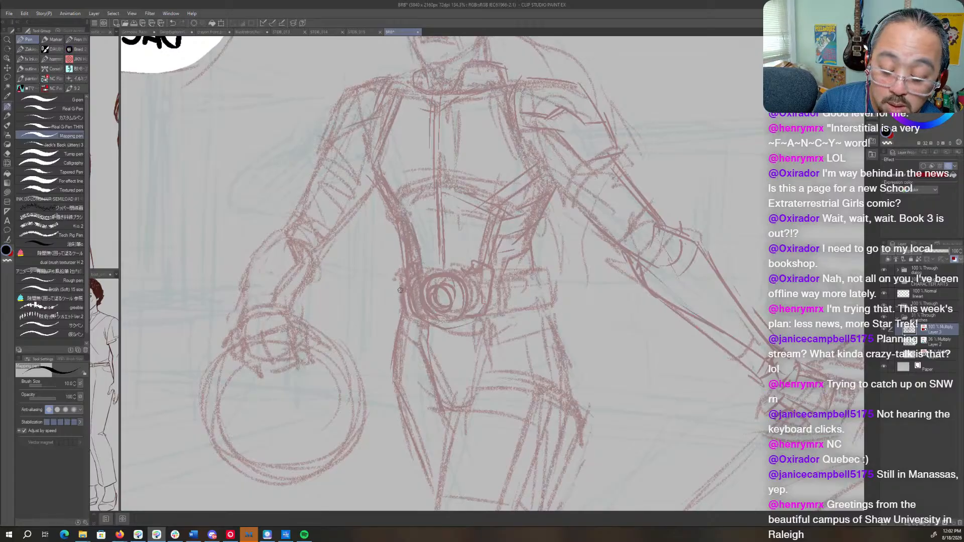
pyautogui.moveTo(396, 298); pyautogui.dragTo(415, 311)
pyautogui.moveTo(493, 287)
pyautogui.mouseDown()
pyautogui.moveTo(516, 297)
pyautogui.moveTo(536, 280)
pyautogui.moveTo(505, 310)
pyautogui.moveTo(552, 303)
pyautogui.moveTo(517, 264)
pyautogui.moveTo(554, 301)
pyautogui.moveTo(511, 286)
pyautogui.moveTo(506, 296)
pyautogui.moveTo(517, 290)
pyautogui.mouseUp()
# - Refine the outer outline of the helmet-holding arm and the underside of the sword arm
pyautogui.scroll(5, 535, 352)
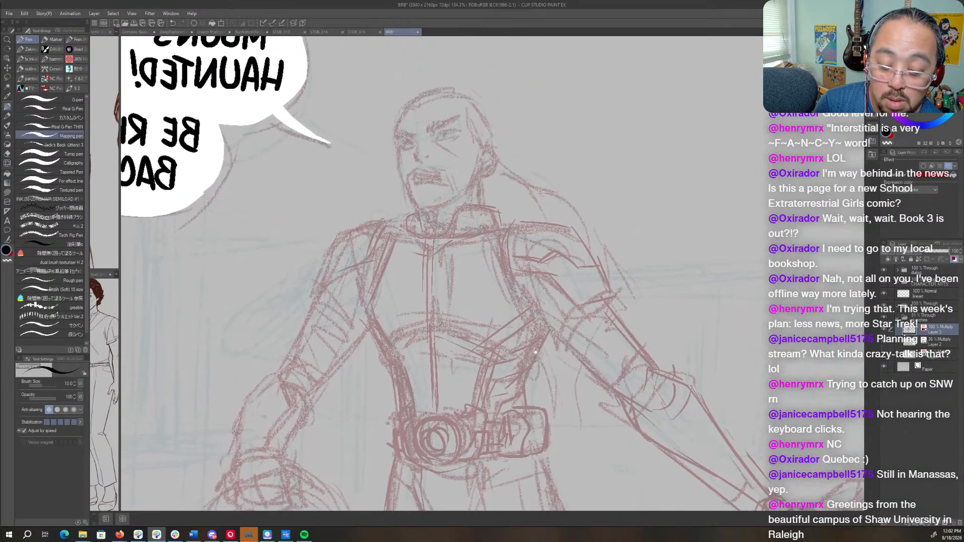
pyautogui.moveTo(535, 352); pyautogui.dragTo(535, 344)
pyautogui.moveTo(441, 251); pyautogui.dragTo(495, 238)
pyautogui.moveTo(385, 264); pyautogui.dragTo(351, 327)
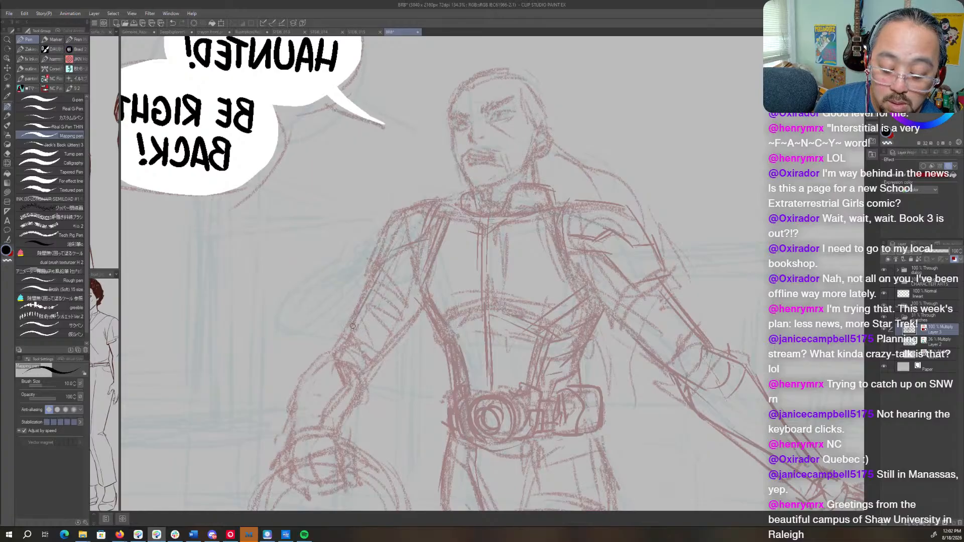
pyautogui.moveTo(371, 281)
pyautogui.mouseDown()
pyautogui.moveTo(323, 360)
pyautogui.moveTo(337, 364)
pyautogui.mouseUp()
pyautogui.moveTo(568, 407); pyautogui.dragTo(451, 342)
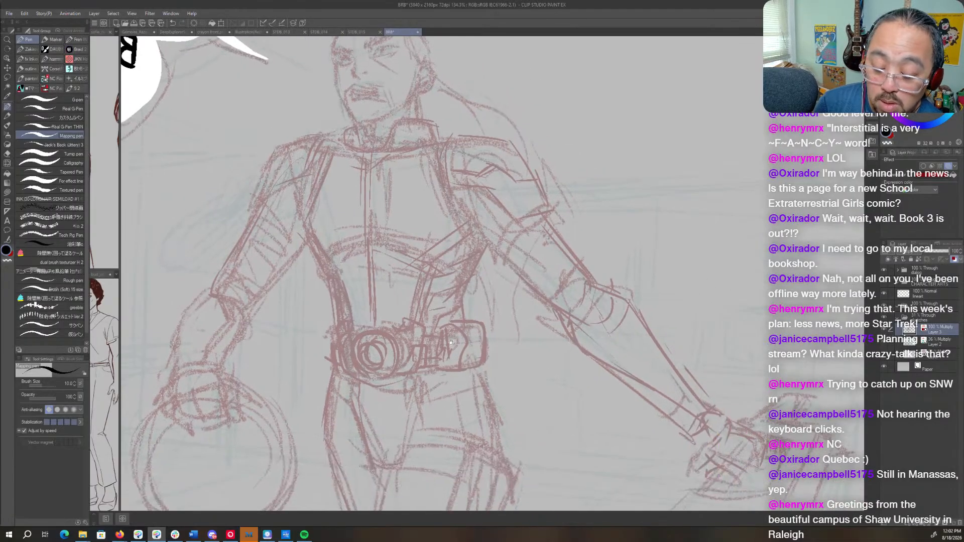
pyautogui.moveTo(494, 240); pyautogui.dragTo(581, 312)
# - Lasso the sword together with the hand gripping it and shift the selection slightly toward the body
pyautogui.moveTo(643, 361)
pyautogui.mouseDown()
pyautogui.moveTo(568, 297)
pyautogui.moveTo(507, 276)
pyautogui.mouseUp()
pyautogui.moveTo(726, 304)
pyautogui.mouseDown()
pyautogui.moveTo(605, 303)
pyautogui.moveTo(638, 304)
pyautogui.mouseUp()
pyautogui.moveTo(676, 336); pyautogui.dragTo(676, 250)
pyautogui.press('m')
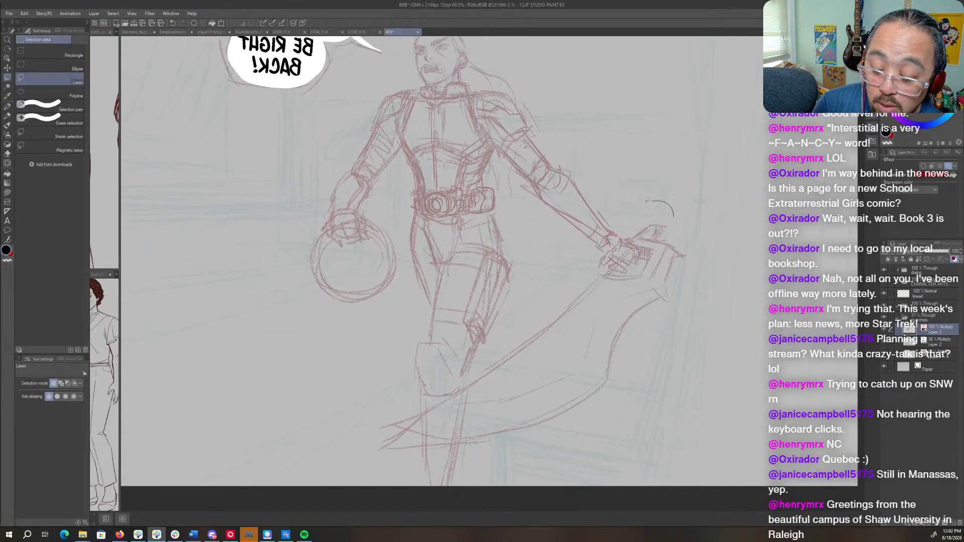
pyautogui.moveTo(673, 216)
pyautogui.mouseDown()
pyautogui.moveTo(363, 455)
pyautogui.moveTo(726, 294)
pyautogui.moveTo(671, 186)
pyautogui.mouseUp()
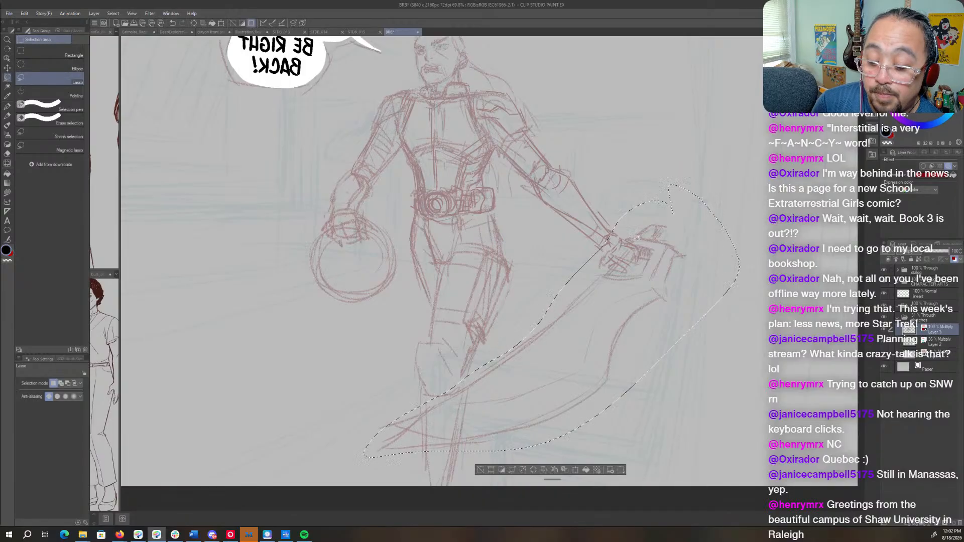
pyautogui.press('o')
pyautogui.moveTo(618, 240); pyautogui.dragTo(611, 240)
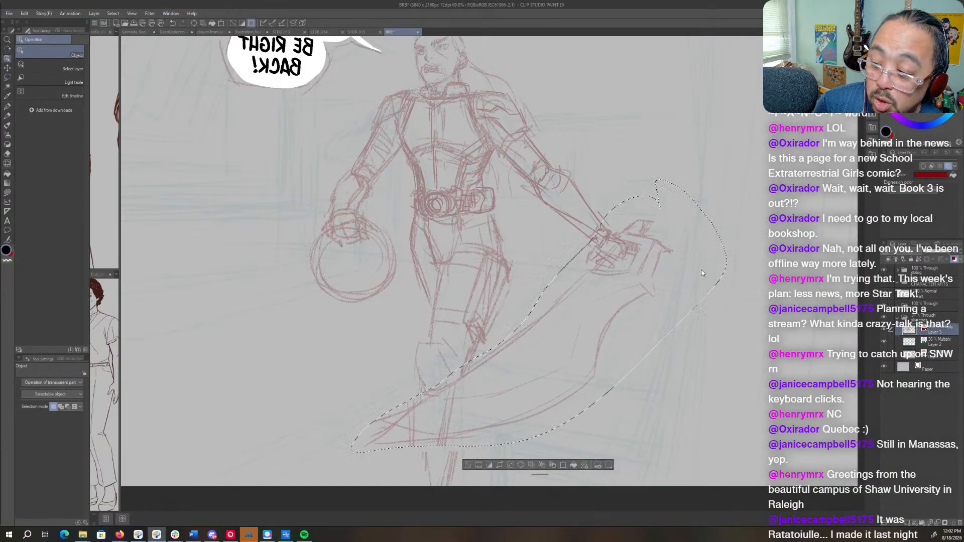
# - Clear the selection around the sword and flip the canvas view back to its unmirrored orientation
pyautogui.hotkey('ctrl', 'd')
pyautogui.press('p')
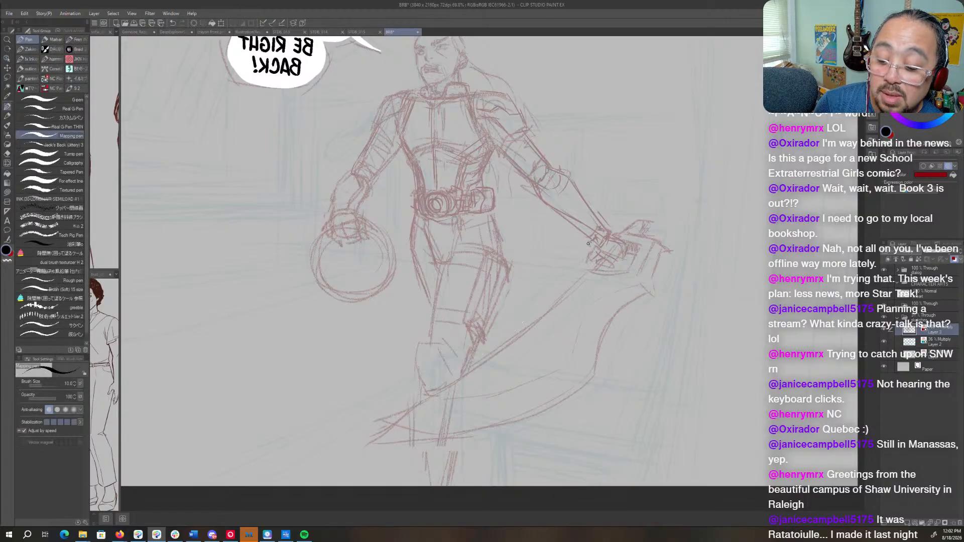
pyautogui.press('r')
pyautogui.moveTo(657, 221); pyautogui.dragTo(698, 216)
pyautogui.press('h')
pyautogui.moveTo(517, 257); pyautogui.dragTo(591, 337)
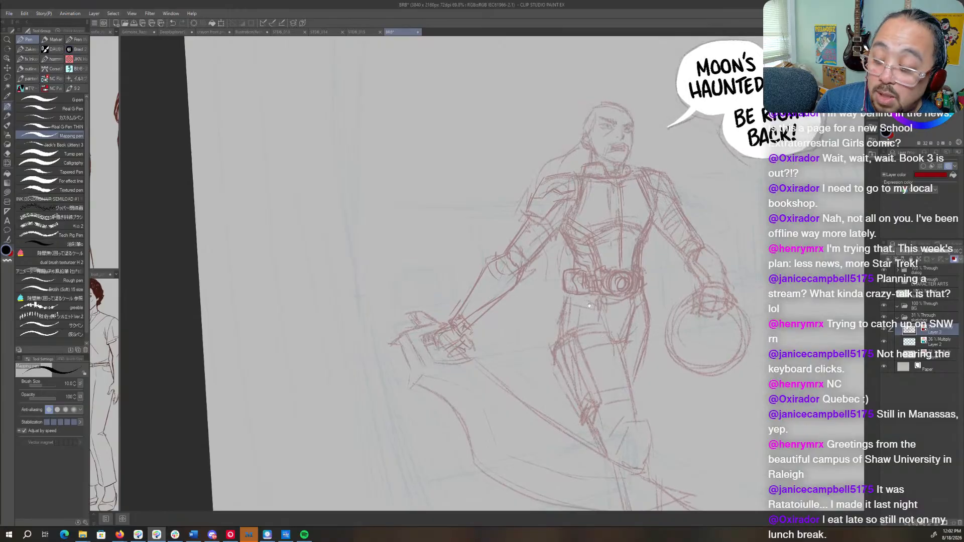
pyautogui.hotkey('ctrl', 'space')
pyautogui.moveTo(525, 211); pyautogui.dragTo(563, 235)
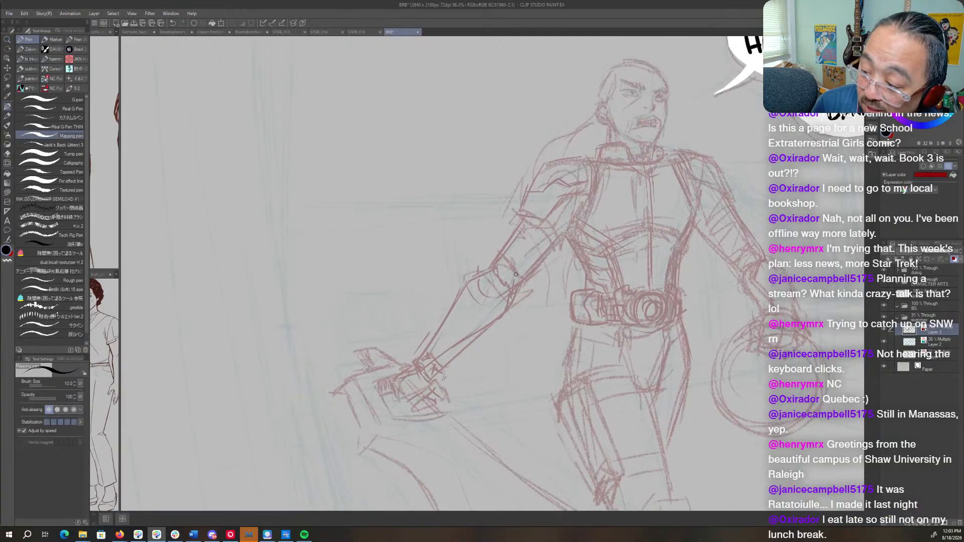
# - Lasso the part of the sword arm just above the elbow and shift it slightly outward from the torso
pyautogui.press('m')
pyautogui.moveTo(565, 229)
pyautogui.mouseDown()
pyautogui.moveTo(487, 254)
pyautogui.moveTo(567, 263)
pyautogui.moveTo(565, 226)
pyautogui.mouseUp()
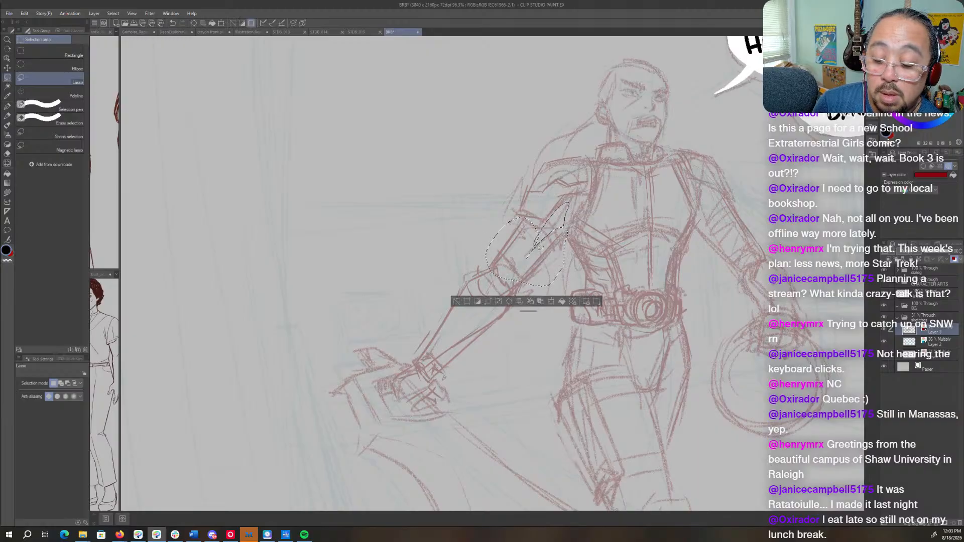
pyautogui.hotkey('ctrl', 't')
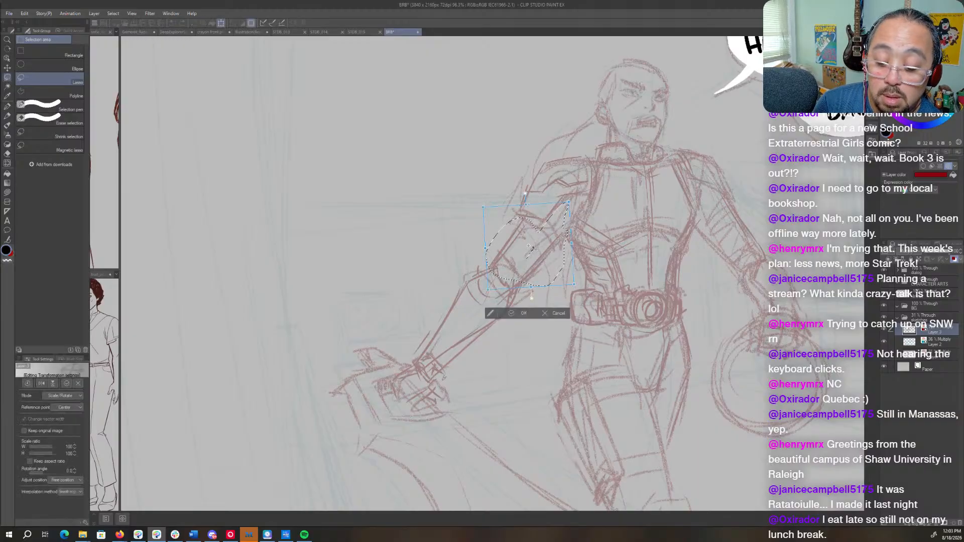
pyautogui.moveTo(529, 246); pyautogui.dragTo(563, 201)
pyautogui.moveTo(591, 299); pyautogui.dragTo(579, 303)
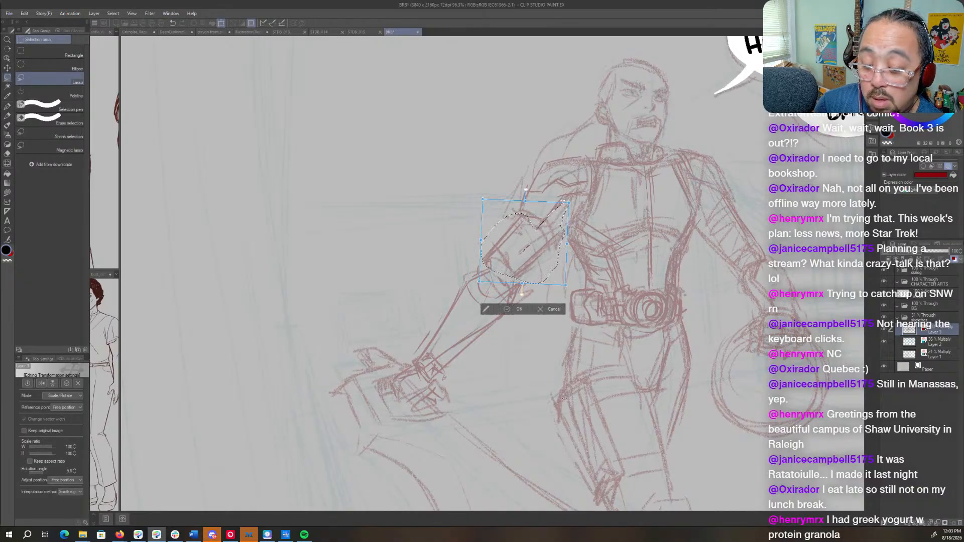
pyautogui.press('Return')
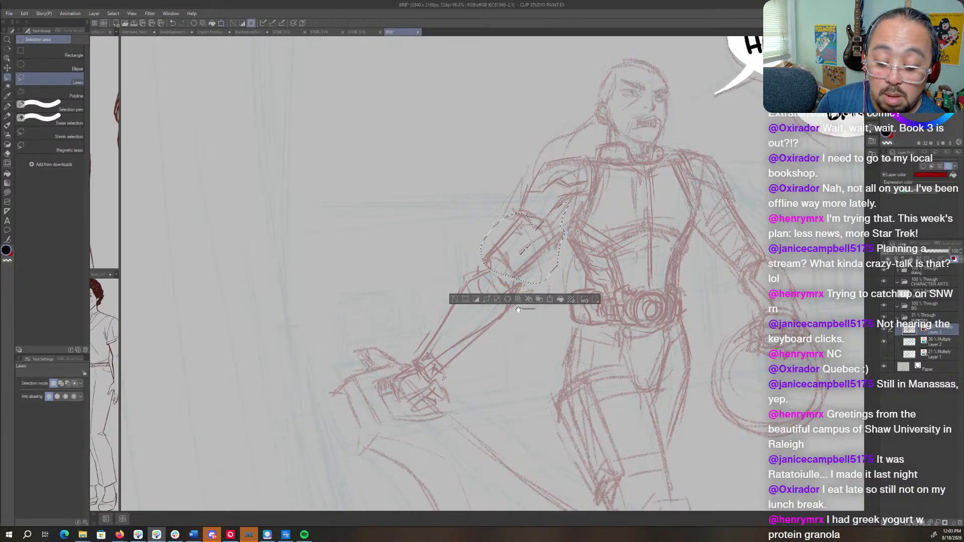
pyautogui.hotkey('ctrl', 'd')
# - Lasso the sword arm's forearm from elbow to wrist and rotate it slightly to line up with the upper arm
pyautogui.moveTo(527, 285)
pyautogui.mouseDown()
pyautogui.moveTo(415, 357)
pyautogui.moveTo(498, 352)
pyautogui.moveTo(521, 312)
pyautogui.mouseUp()
pyautogui.hotkey('ctrl', 't')
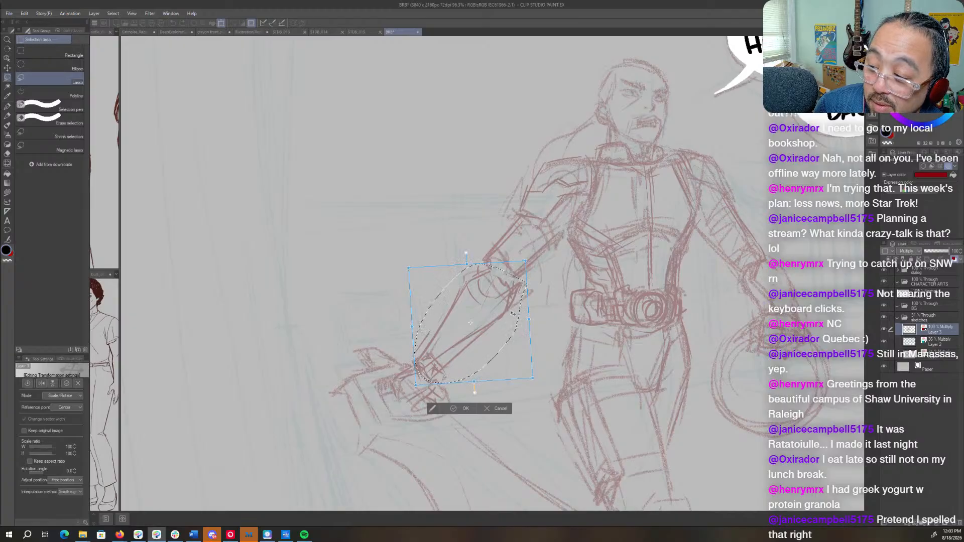
pyautogui.moveTo(470, 322); pyautogui.dragTo(422, 366)
pyautogui.moveTo(532, 257); pyautogui.dragTo(522, 246)
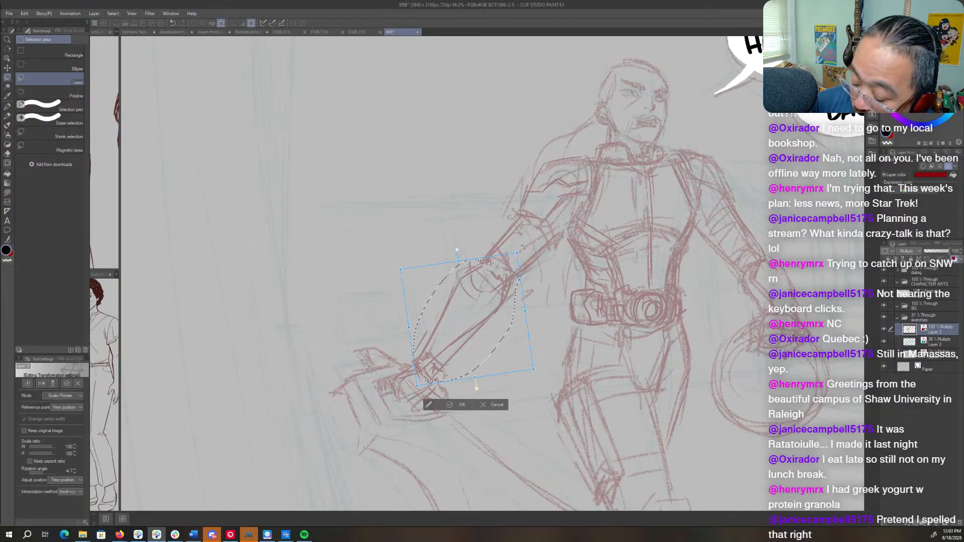
pyautogui.press('Return')
pyautogui.hotkey('ctrl', 'd')
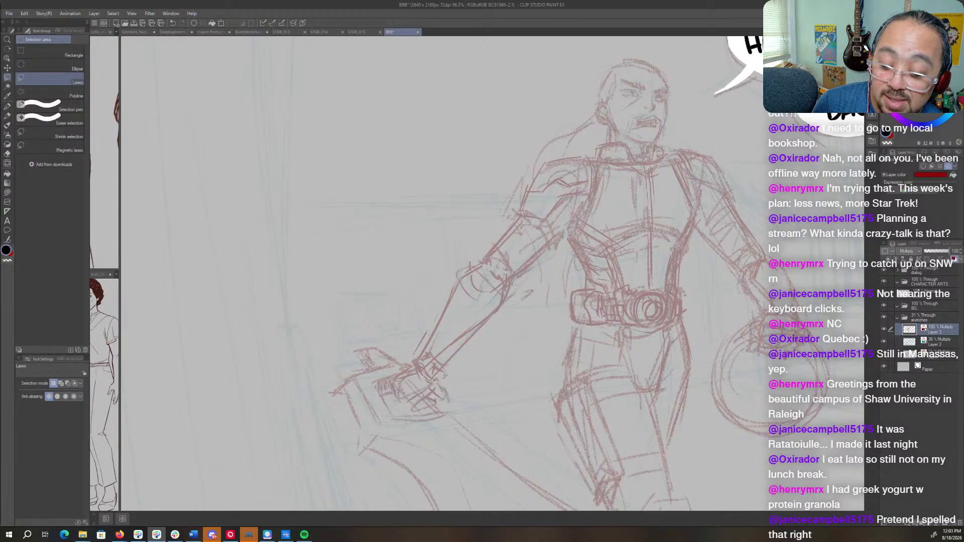
# - Sketch detail strokes at the front of the collar and on the sword arm's shoulder armor with the Mapping pen
pyautogui.press('p')
pyautogui.moveTo(707, 318); pyautogui.dragTo(572, 325)
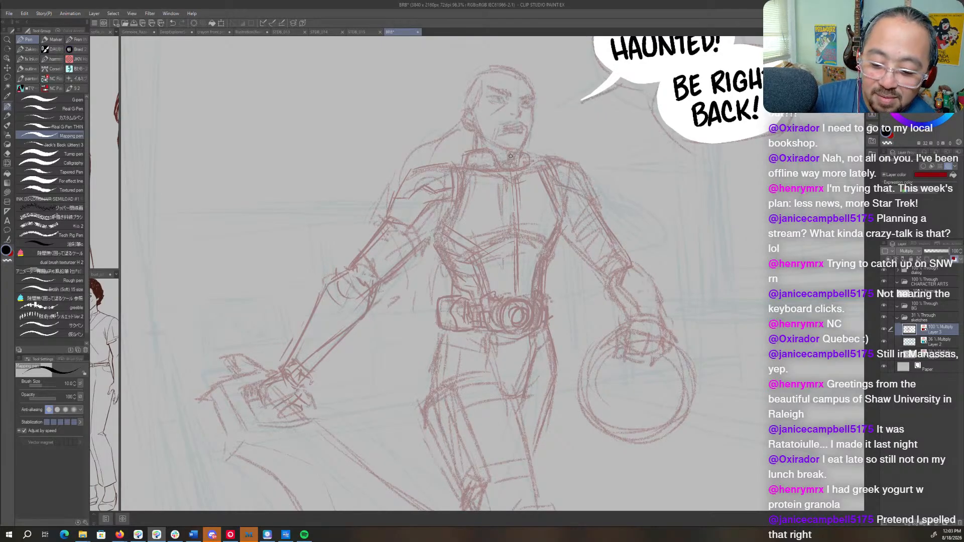
pyautogui.moveTo(511, 150); pyautogui.dragTo(514, 168)
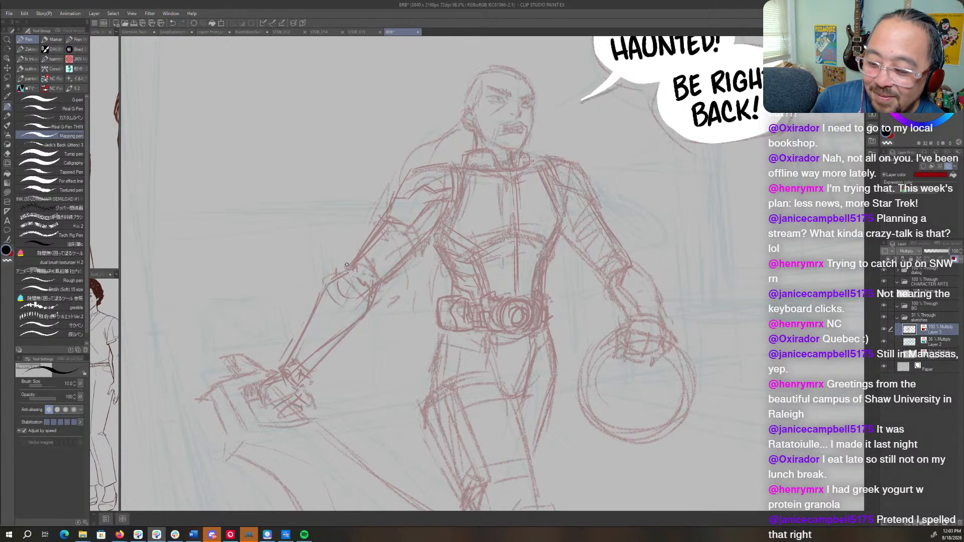
pyautogui.moveTo(386, 207)
pyautogui.mouseDown()
pyautogui.moveTo(405, 223)
pyautogui.moveTo(424, 208)
pyautogui.mouseUp()
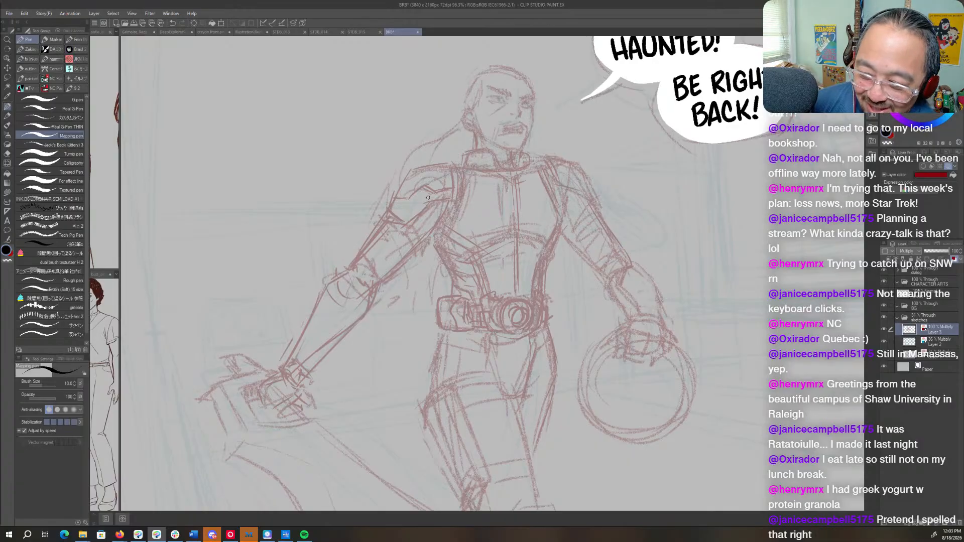
# - Reinforce the helmet's inner ring and sketch the hip edge and panel lines along the sword-side thigh
pyautogui.moveTo(646, 350)
pyautogui.mouseDown()
pyautogui.moveTo(647, 260)
pyautogui.moveTo(632, 337)
pyautogui.moveTo(576, 314)
pyautogui.mouseUp()
pyautogui.moveTo(641, 235)
pyautogui.mouseDown()
pyautogui.moveTo(556, 287)
pyautogui.moveTo(665, 312)
pyautogui.mouseUp()
pyautogui.moveTo(418, 239)
pyautogui.mouseDown()
pyautogui.moveTo(411, 286)
pyautogui.moveTo(412, 272)
pyautogui.mouseUp()
pyautogui.moveTo(440, 304); pyautogui.dragTo(454, 369)
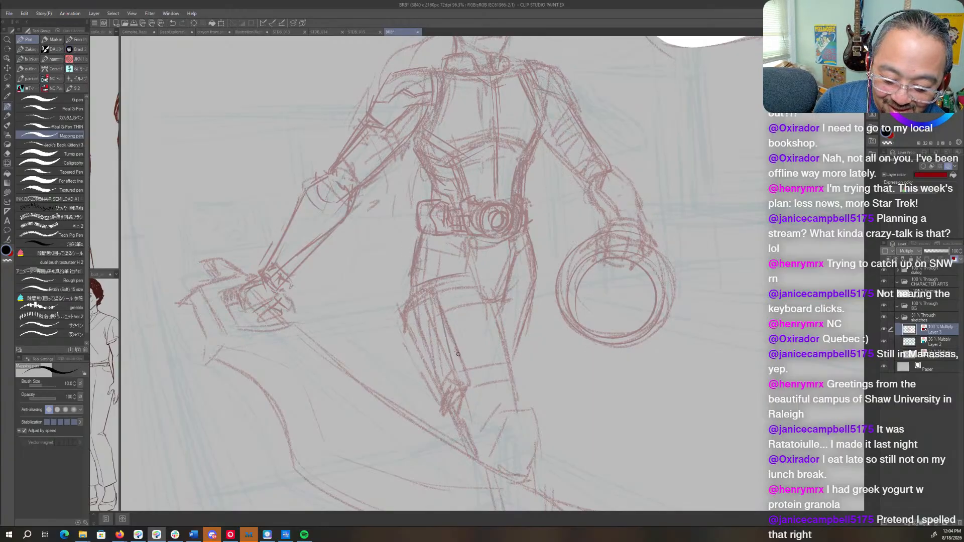
pyautogui.moveTo(437, 329)
pyautogui.mouseDown()
pyautogui.moveTo(437, 355)
pyautogui.moveTo(449, 378)
pyautogui.moveTo(455, 369)
pyautogui.mouseUp()
pyautogui.moveTo(446, 345); pyautogui.dragTo(418, 306)
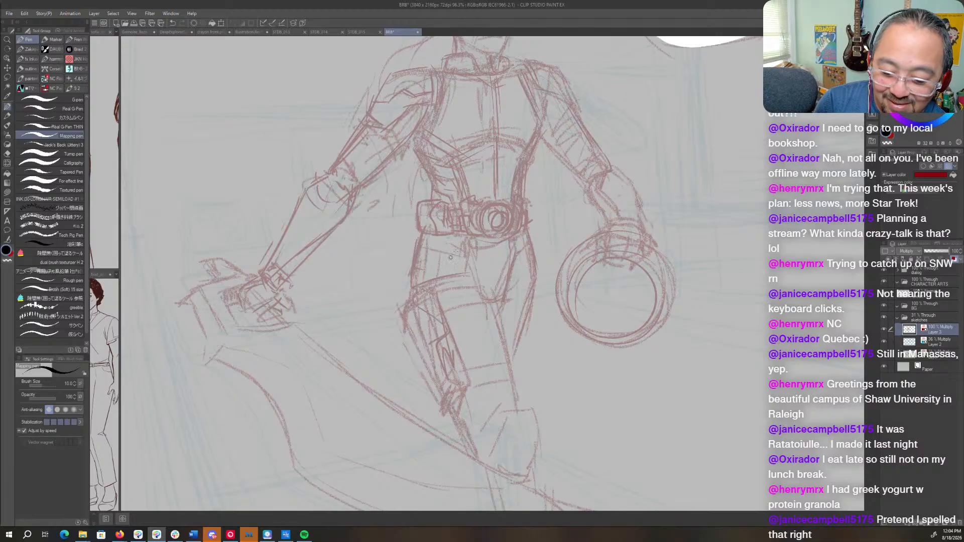
# - Add vertical seam and fold lines below the belt on both hips
pyautogui.moveTo(449, 237); pyautogui.dragTo(450, 272)
pyautogui.moveTo(522, 226); pyautogui.dragTo(527, 271)
pyautogui.moveTo(521, 232); pyautogui.dragTo(520, 300)
pyautogui.moveTo(525, 274); pyautogui.dragTo(516, 281)
# - Strengthen the chest's center seam and the side contours of the torso armor
pyautogui.moveTo(505, 103); pyautogui.dragTo(461, 268)
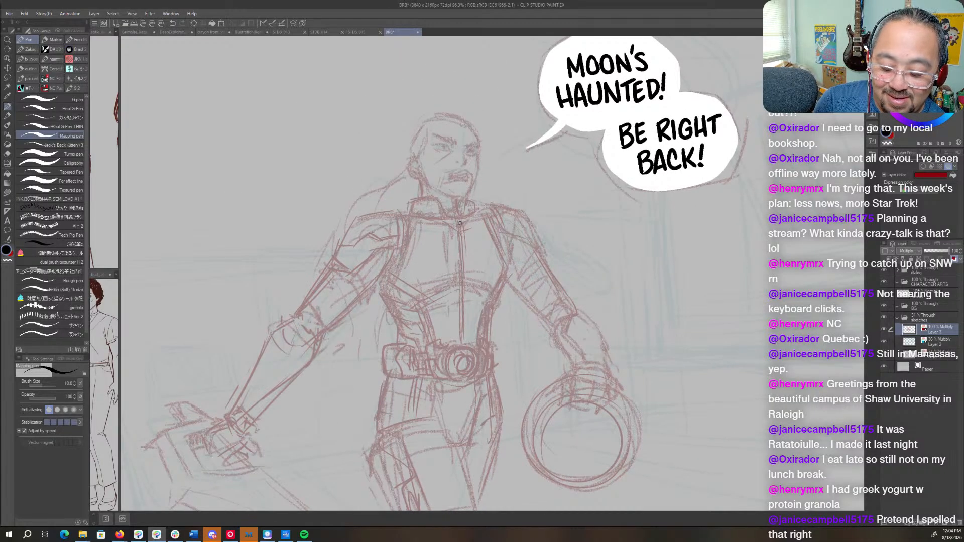
pyautogui.moveTo(460, 234); pyautogui.dragTo(462, 253)
pyautogui.moveTo(404, 273)
pyautogui.mouseDown()
pyautogui.moveTo(388, 258)
pyautogui.moveTo(398, 261)
pyautogui.moveTo(372, 290)
pyautogui.moveTo(381, 294)
pyautogui.mouseUp()
pyautogui.moveTo(403, 256); pyautogui.dragTo(391, 301)
pyautogui.moveTo(505, 288); pyautogui.dragTo(487, 341)
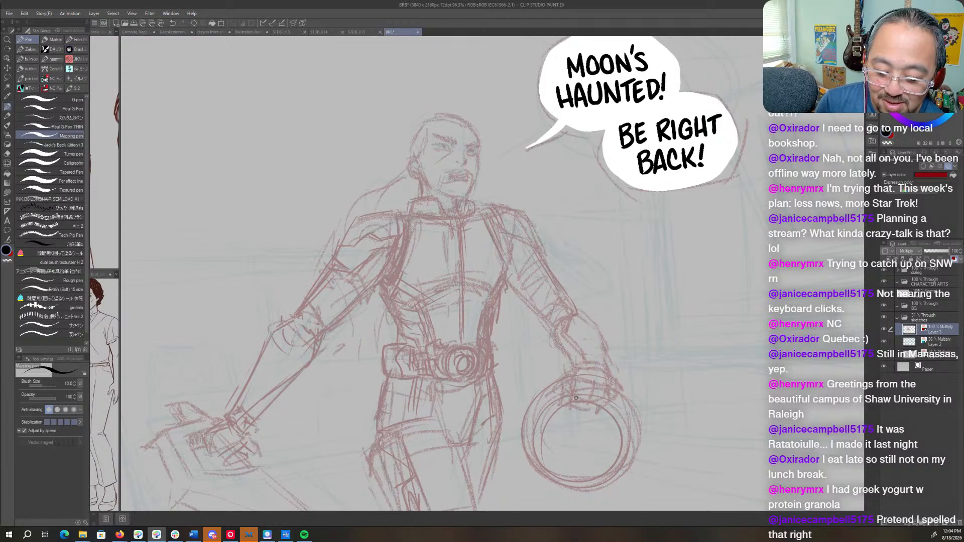
# - Mirror the canvas view and refine the chest armor edges and the waist contour on the helmet-arm side
pyautogui.press('h')
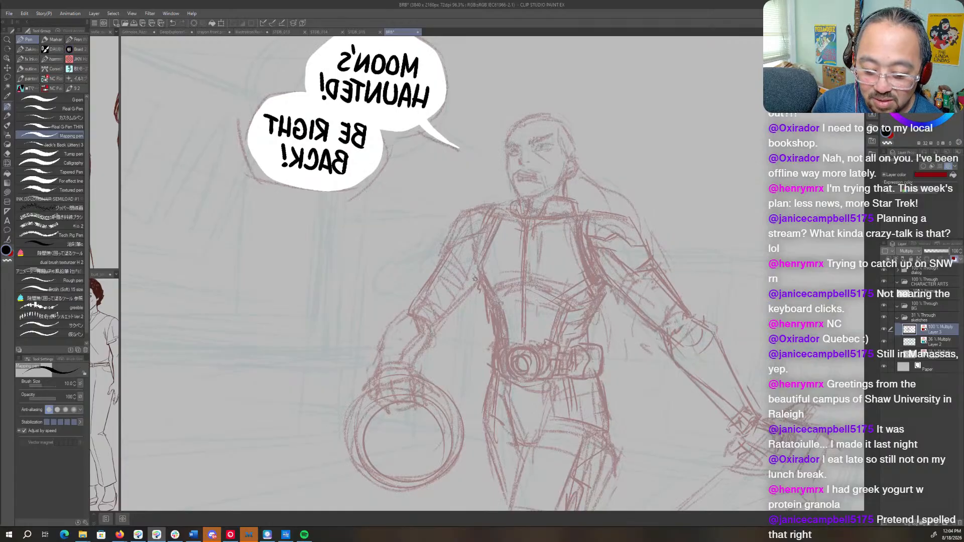
pyautogui.moveTo(478, 269)
pyautogui.mouseDown()
pyautogui.moveTo(447, 311)
pyautogui.moveTo(461, 297)
pyautogui.mouseUp()
pyautogui.moveTo(497, 219)
pyautogui.mouseDown()
pyautogui.moveTo(471, 266)
pyautogui.moveTo(479, 254)
pyautogui.mouseUp()
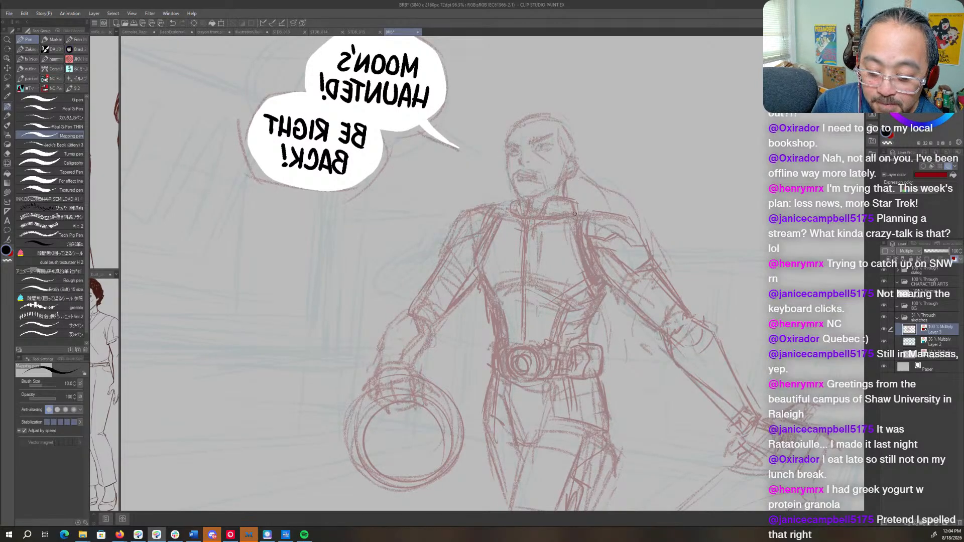
pyautogui.moveTo(517, 217)
pyautogui.mouseDown()
pyautogui.moveTo(489, 261)
pyautogui.moveTo(547, 278)
pyautogui.mouseUp()
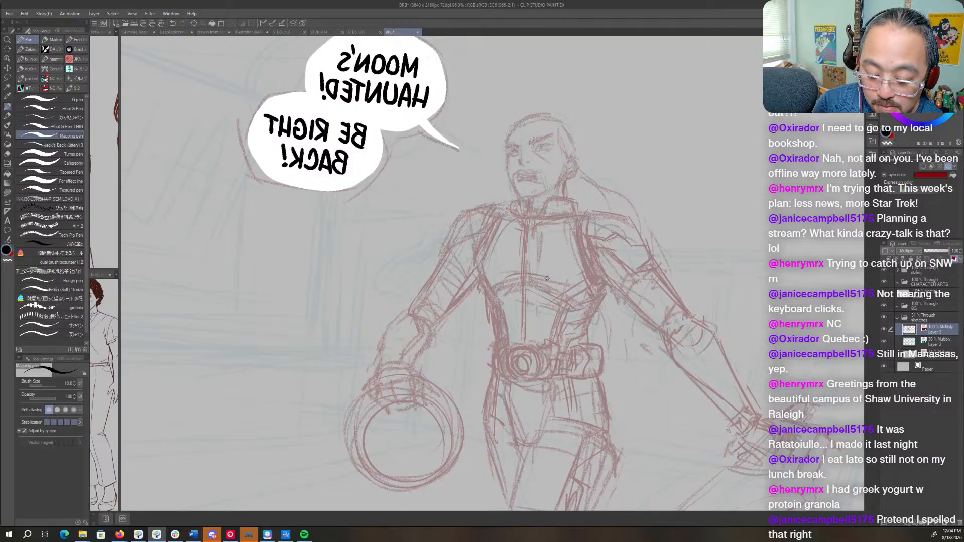
pyautogui.moveTo(495, 338); pyautogui.dragTo(494, 351)
pyautogui.moveTo(600, 397); pyautogui.dragTo(595, 261)
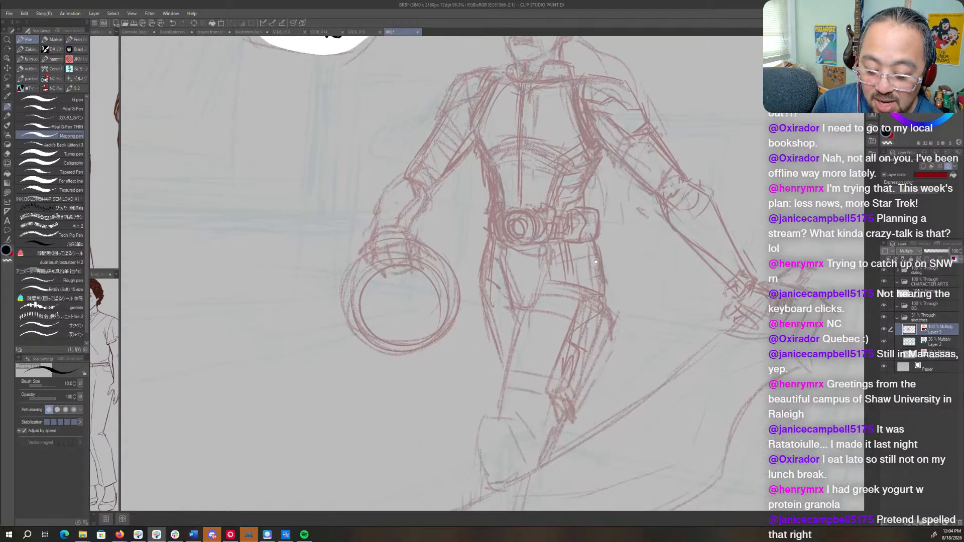
# - Lasso the outer thigh outline on the helmet side, nudge it outward, and redraw the hip contour below the belt
pyautogui.press('m')
pyautogui.moveTo(503, 254)
pyautogui.mouseDown()
pyautogui.moveTo(475, 251)
pyautogui.moveTo(512, 324)
pyautogui.moveTo(497, 254)
pyautogui.mouseUp()
pyautogui.press('o')
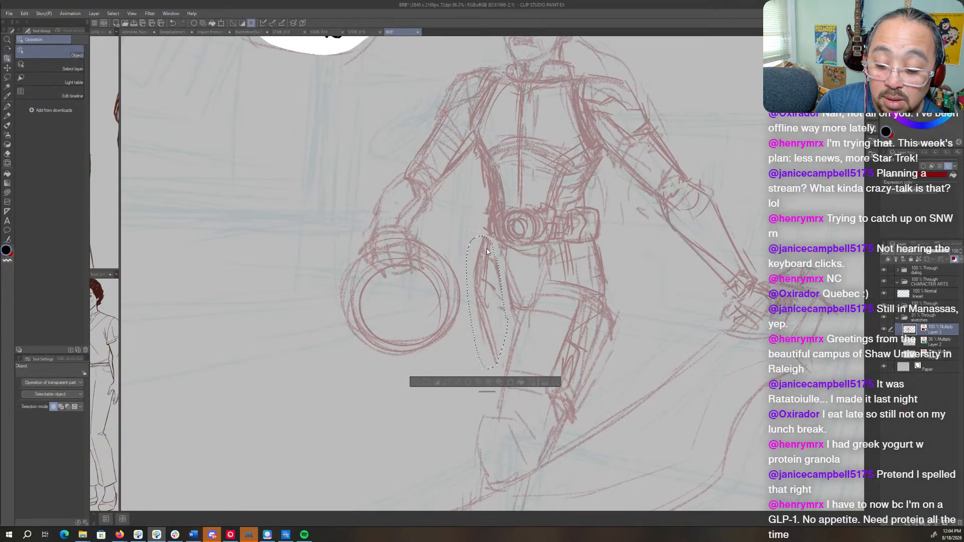
pyautogui.hotkey('ctrl', 'd')
pyautogui.press('p')
pyautogui.moveTo(486, 239); pyautogui.dragTo(475, 299)
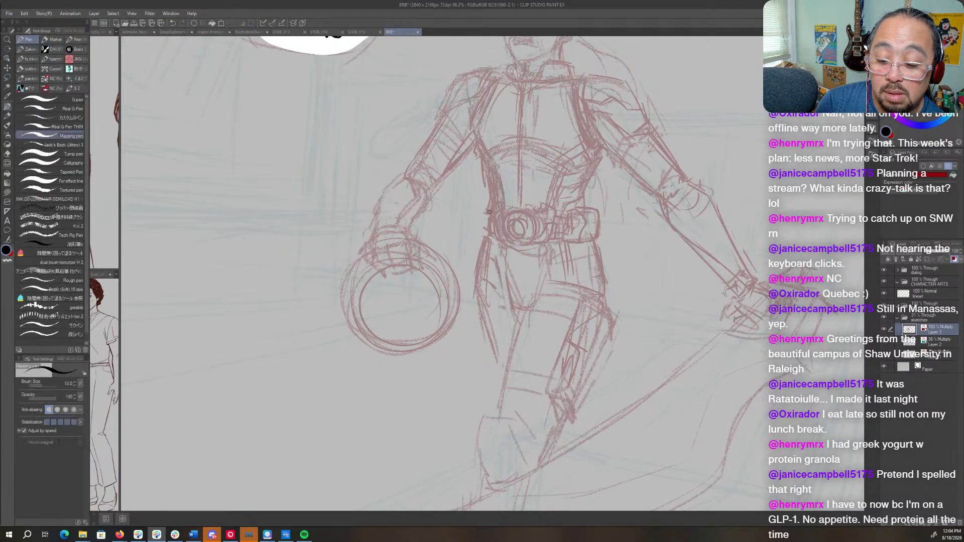
pyautogui.moveTo(491, 211); pyautogui.dragTo(482, 238)
# - Define the fingers gripping the helmet and redraw that arm's glove and forearm from wrist to elbow
pyautogui.moveTo(454, 285); pyautogui.dragTo(524, 349)
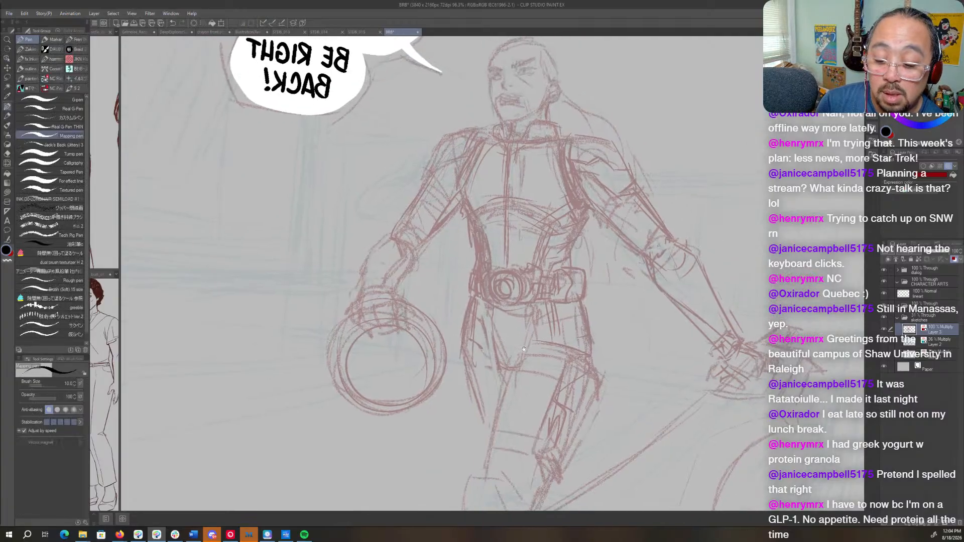
pyautogui.moveTo(383, 302)
pyautogui.mouseDown()
pyautogui.moveTo(393, 298)
pyautogui.moveTo(397, 315)
pyautogui.moveTo(384, 324)
pyautogui.moveTo(396, 329)
pyautogui.mouseUp()
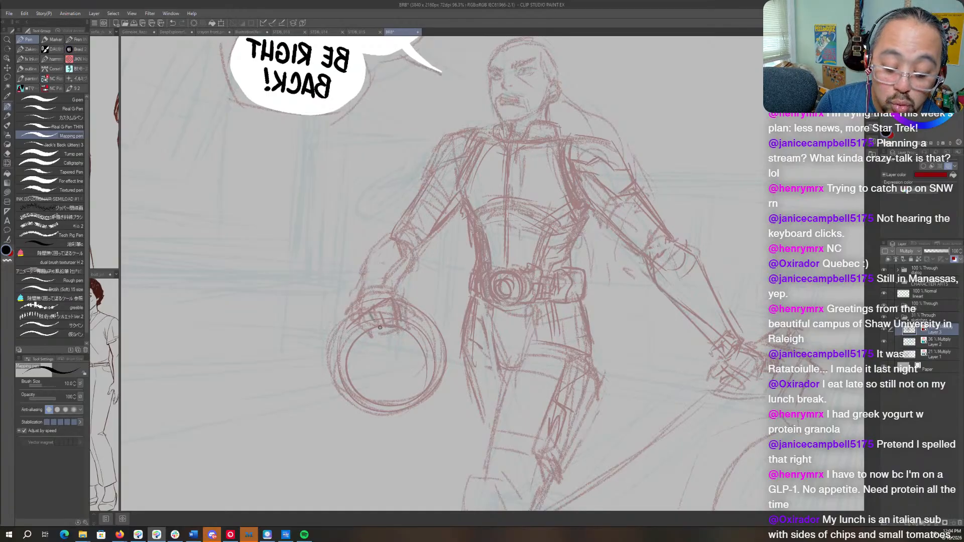
pyautogui.moveTo(353, 319)
pyautogui.mouseDown()
pyautogui.moveTo(361, 335)
pyautogui.moveTo(353, 342)
pyautogui.mouseUp()
pyautogui.moveTo(362, 337)
pyautogui.mouseDown()
pyautogui.moveTo(400, 312)
pyautogui.moveTo(395, 295)
pyautogui.moveTo(414, 310)
pyautogui.moveTo(404, 321)
pyautogui.moveTo(388, 293)
pyautogui.moveTo(352, 307)
pyautogui.moveTo(350, 317)
pyautogui.moveTo(368, 293)
pyautogui.moveTo(397, 286)
pyautogui.mouseUp()
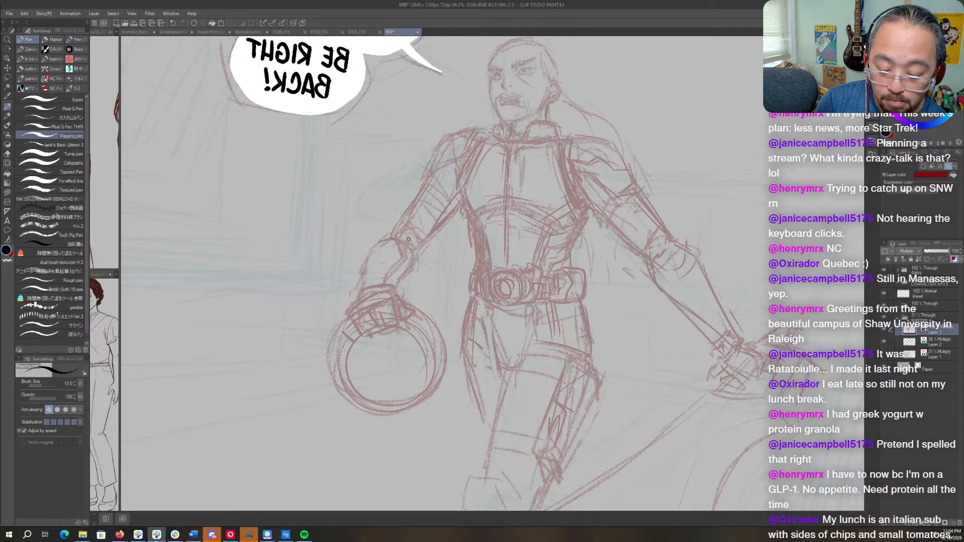
pyautogui.moveTo(414, 244)
pyautogui.mouseDown()
pyautogui.moveTo(408, 255)
pyautogui.moveTo(427, 252)
pyautogui.moveTo(398, 283)
pyautogui.mouseUp()
pyautogui.moveTo(391, 230)
pyautogui.mouseDown()
pyautogui.moveTo(360, 259)
pyautogui.moveTo(357, 291)
pyautogui.mouseUp()
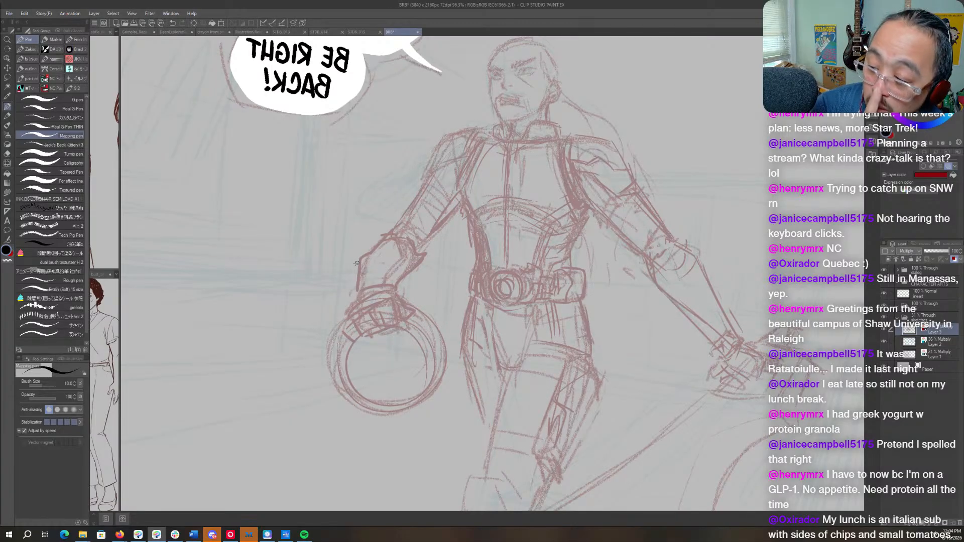
# - Darken the outer outline of the helmet-holding arm from the elbow up over the shoulder to the collar
pyautogui.moveTo(525, 228); pyautogui.dragTo(549, 271)
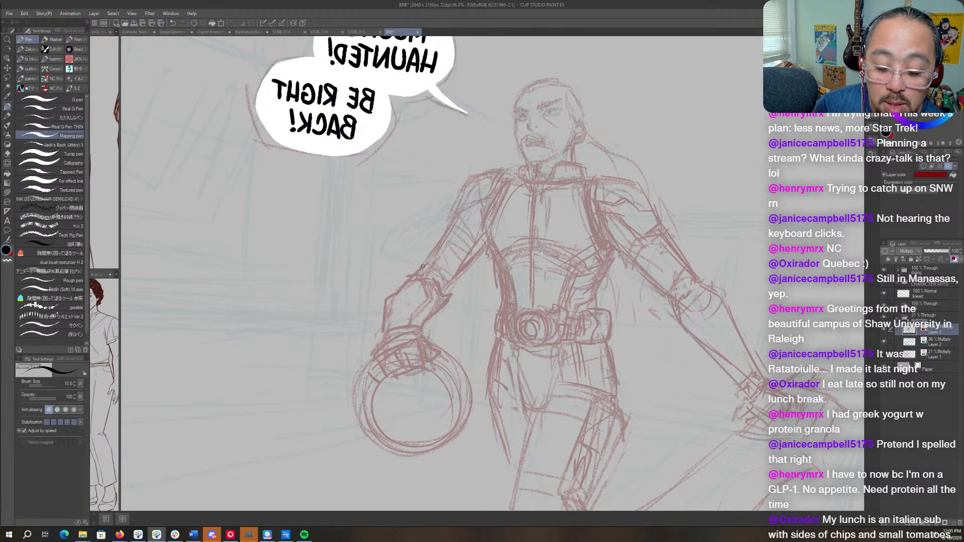
pyautogui.moveTo(417, 272); pyautogui.dragTo(400, 290)
pyautogui.moveTo(460, 215)
pyautogui.mouseDown()
pyautogui.moveTo(419, 277)
pyautogui.moveTo(422, 267)
pyautogui.mouseUp()
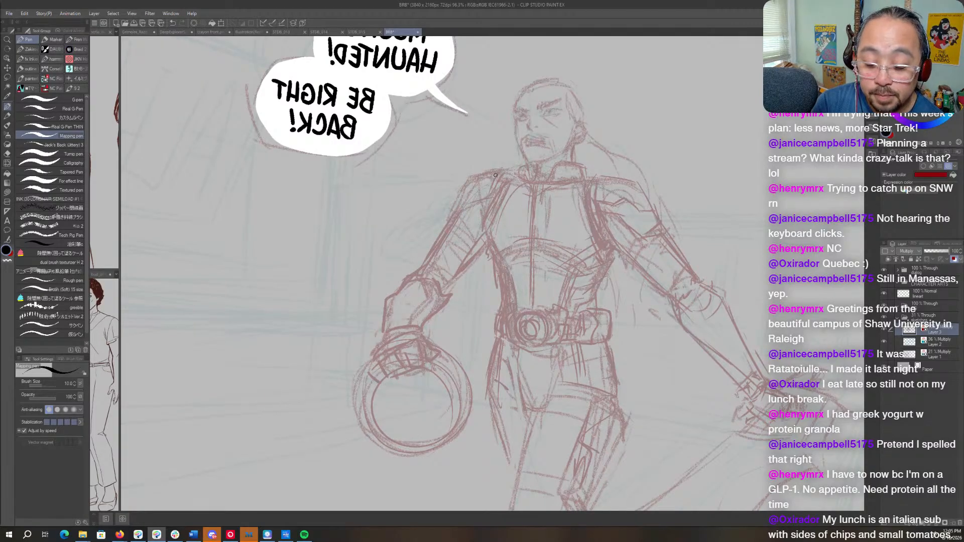
pyautogui.moveTo(495, 175)
pyautogui.mouseDown()
pyautogui.moveTo(469, 181)
pyautogui.moveTo(451, 213)
pyautogui.mouseUp()
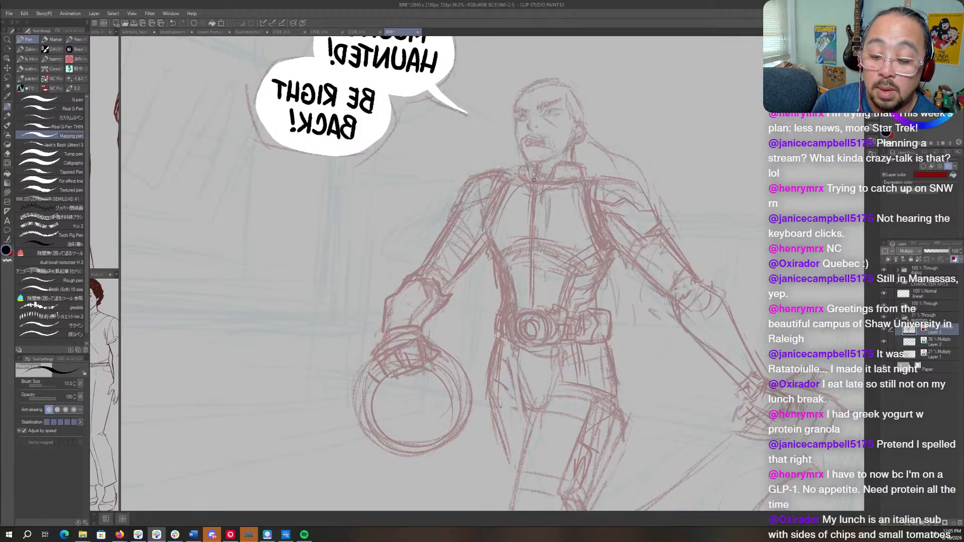
pyautogui.moveTo(533, 165)
pyautogui.mouseDown()
pyautogui.moveTo(577, 164)
pyautogui.moveTo(526, 168)
pyautogui.moveTo(522, 187)
pyautogui.moveTo(578, 179)
pyautogui.moveTo(494, 175)
pyautogui.moveTo(481, 195)
pyautogui.mouseUp()
# - Add crease lines at the crotch and upper inner thigh of the trousers
pyautogui.press('c')
pyautogui.press('c')
pyautogui.moveTo(659, 478)
pyautogui.mouseDown()
pyautogui.moveTo(593, 364)
pyautogui.moveTo(610, 313)
pyautogui.moveTo(622, 343)
pyautogui.mouseUp()
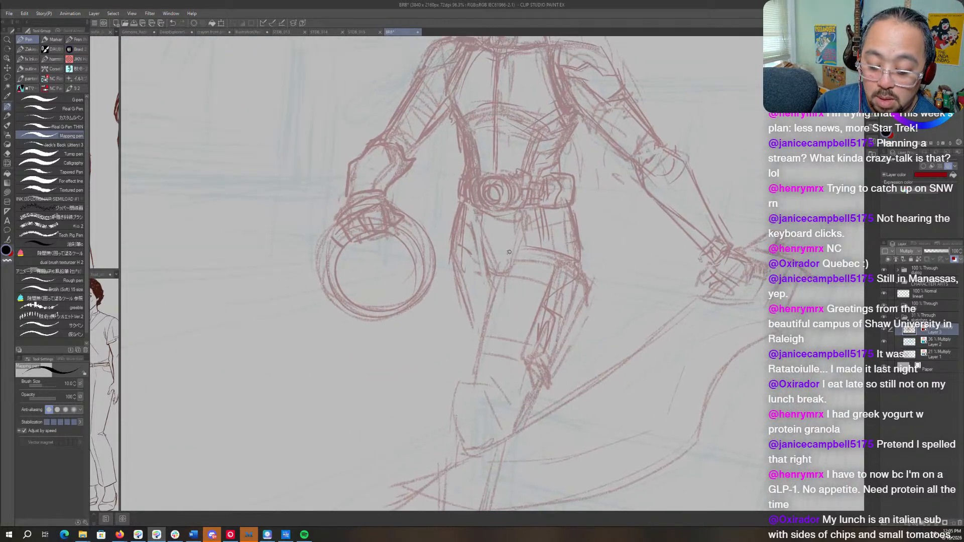
pyautogui.moveTo(507, 253)
pyautogui.mouseDown()
pyautogui.moveTo(535, 246)
pyautogui.moveTo(495, 290)
pyautogui.mouseUp()
pyautogui.moveTo(522, 225)
pyautogui.mouseDown()
pyautogui.moveTo(500, 271)
pyautogui.moveTo(512, 245)
pyautogui.mouseUp()
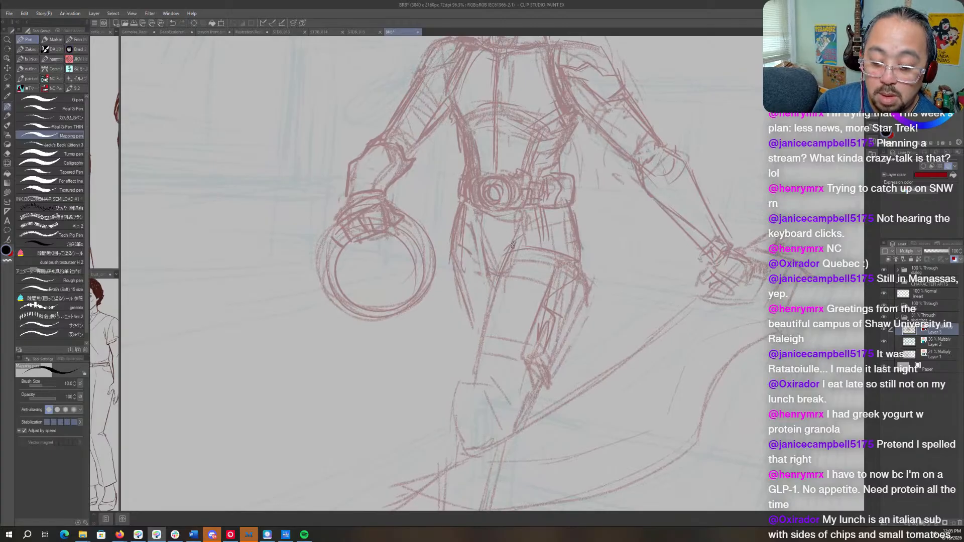
# - Return the canvas view to its unmirrored orientation and enlarge the torso and hips for checking
pyautogui.press('h')
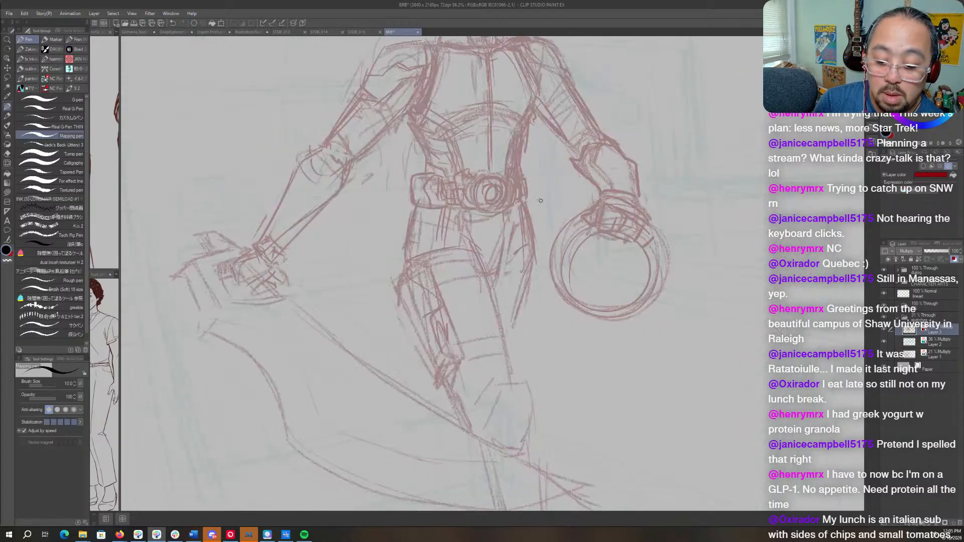
pyautogui.moveTo(541, 200); pyautogui.dragTo(542, 281)
pyautogui.hotkey('shift', 'space')
pyautogui.hotkey('ctrl', 'space')
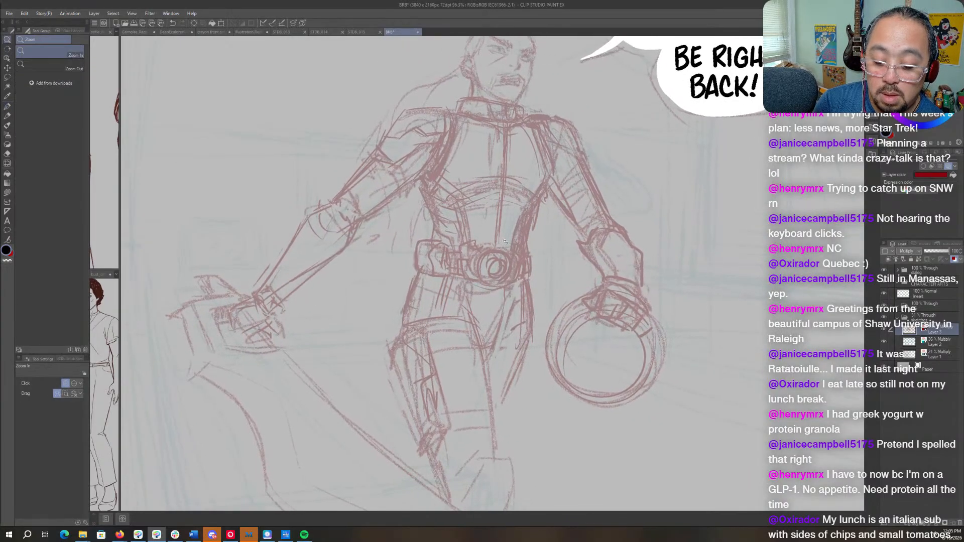
pyautogui.click(505, 241)
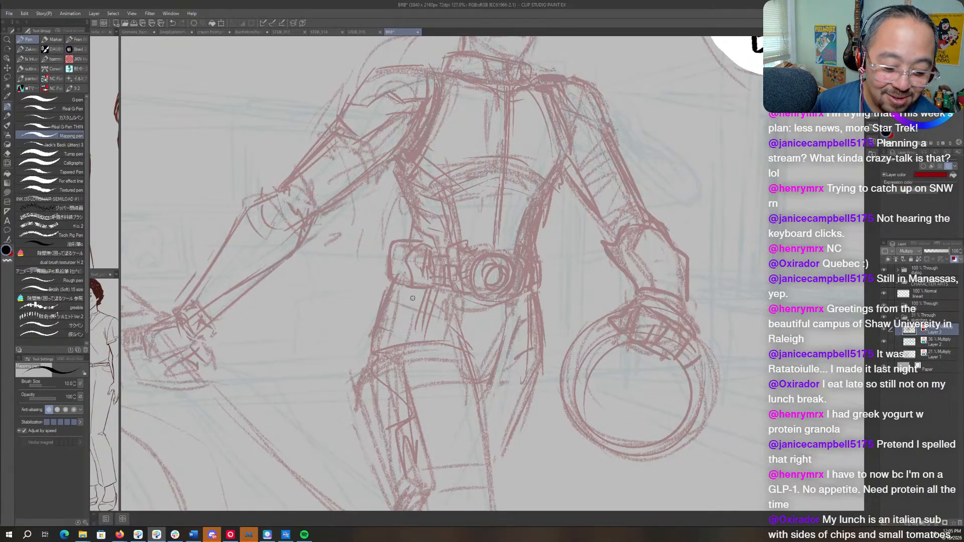
# - Darken the outstretched arm's lower forearm outline and elbow, and clean up stray sketch lines around its glove
pyautogui.moveTo(413, 299)
pyautogui.mouseDown()
pyautogui.moveTo(600, 289)
pyautogui.moveTo(583, 310)
pyautogui.mouseUp()
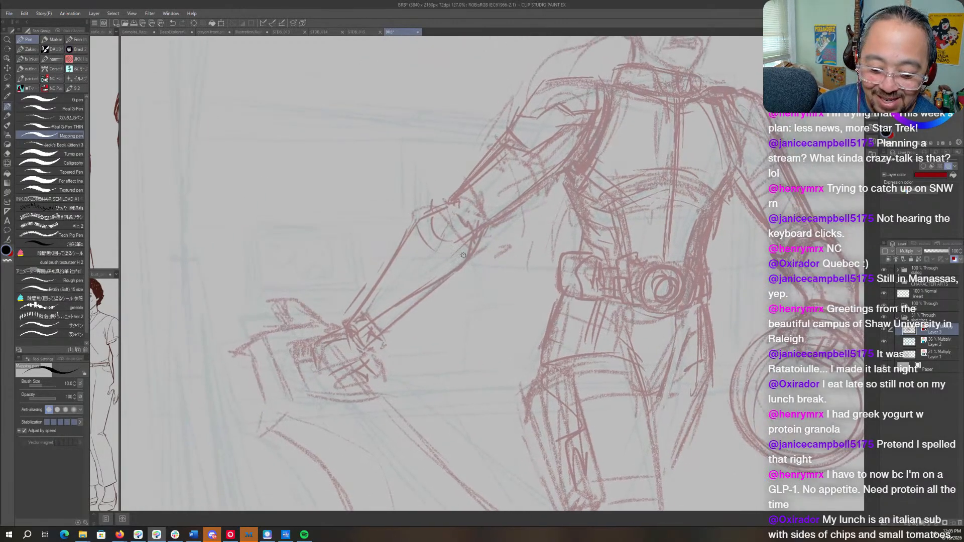
pyautogui.moveTo(467, 253)
pyautogui.mouseDown()
pyautogui.moveTo(408, 292)
pyautogui.moveTo(378, 329)
pyautogui.mouseUp()
pyautogui.moveTo(444, 264)
pyautogui.mouseDown()
pyautogui.moveTo(411, 292)
pyautogui.moveTo(474, 246)
pyautogui.mouseUp()
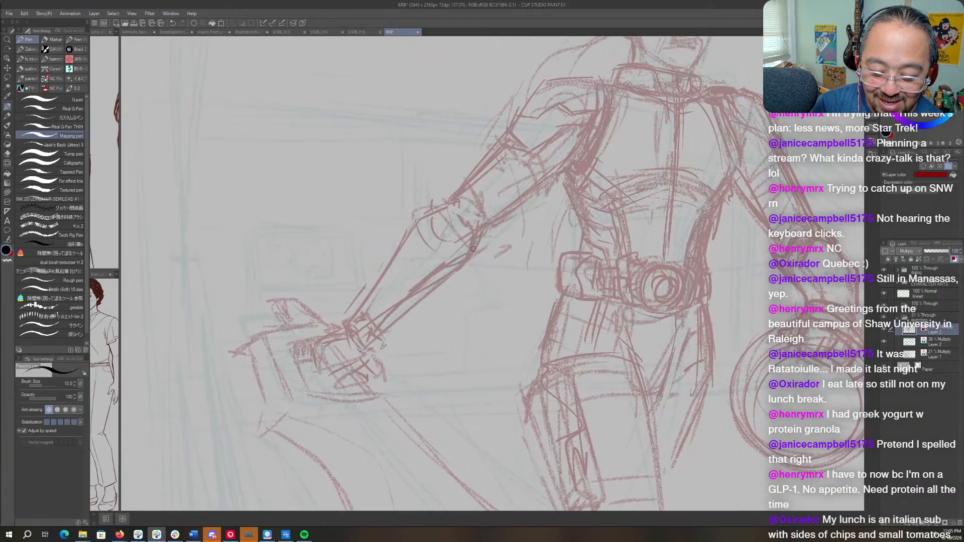
pyautogui.moveTo(449, 205); pyautogui.dragTo(454, 234)
pyautogui.moveTo(457, 191); pyautogui.dragTo(432, 210)
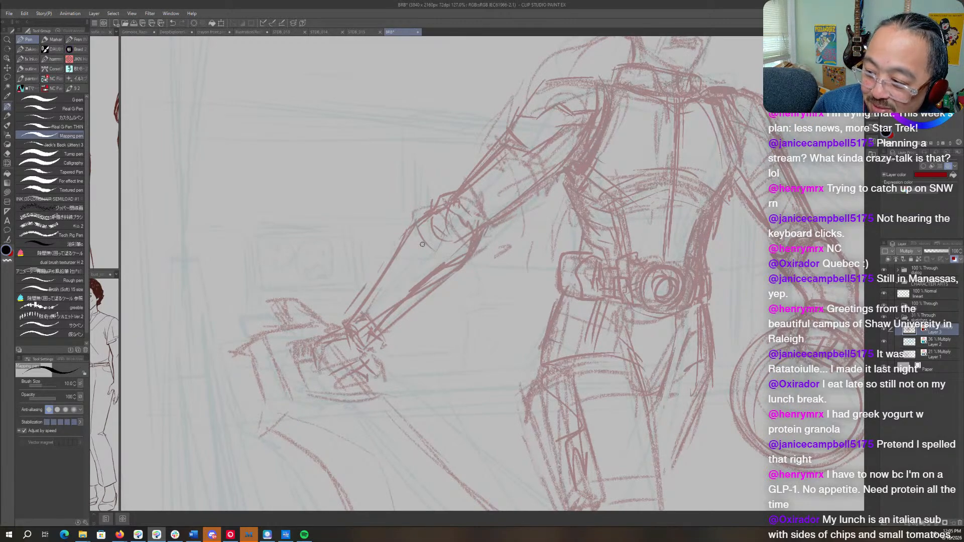
pyautogui.press('c')
pyautogui.moveTo(452, 276)
pyautogui.mouseDown()
pyautogui.moveTo(396, 320)
pyautogui.moveTo(418, 285)
pyautogui.moveTo(371, 342)
pyautogui.moveTo(323, 374)
pyautogui.moveTo(357, 349)
pyautogui.moveTo(331, 384)
pyautogui.moveTo(368, 359)
pyautogui.moveTo(379, 396)
pyautogui.mouseUp()
pyautogui.press('c')
pyautogui.moveTo(354, 372)
pyautogui.mouseDown()
pyautogui.moveTo(377, 395)
pyautogui.moveTo(355, 392)
pyautogui.mouseUp()
# - Darken the outer hip and thigh outlines on both sides of the trousers below the belt
pyautogui.moveTo(495, 454)
pyautogui.mouseDown()
pyautogui.moveTo(440, 371)
pyautogui.moveTo(431, 134)
pyautogui.mouseUp()
pyautogui.moveTo(498, 295); pyautogui.dragTo(476, 392)
pyautogui.moveTo(501, 313); pyautogui.dragTo(406, 480)
pyautogui.moveTo(538, 317); pyautogui.dragTo(436, 470)
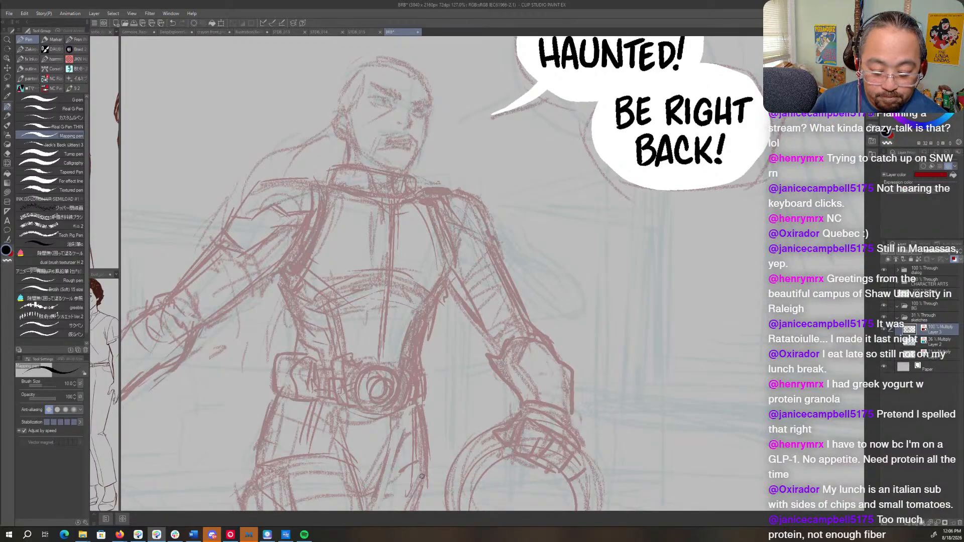
pyautogui.moveTo(424, 380); pyautogui.dragTo(423, 410)
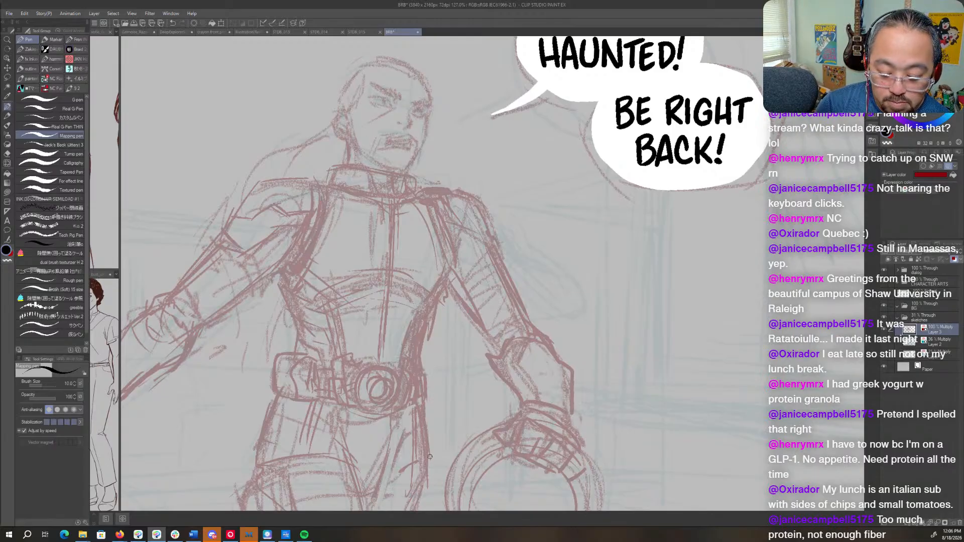
pyautogui.moveTo(289, 375); pyautogui.dragTo(266, 437)
pyautogui.moveTo(289, 355); pyautogui.dragTo(268, 416)
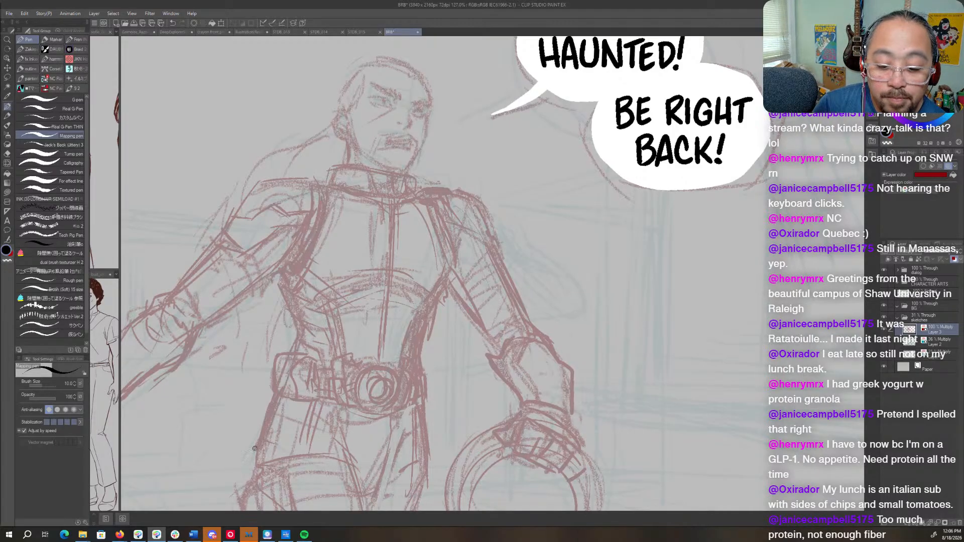
# - Strengthen the chest plate's armhole seam, sketch a rounded pad on the outstretched arm's shoulder, and darken the opposite upper arm's outline
pyautogui.moveTo(425, 199)
pyautogui.mouseDown()
pyautogui.moveTo(469, 204)
pyautogui.moveTo(496, 236)
pyautogui.moveTo(458, 271)
pyautogui.mouseUp()
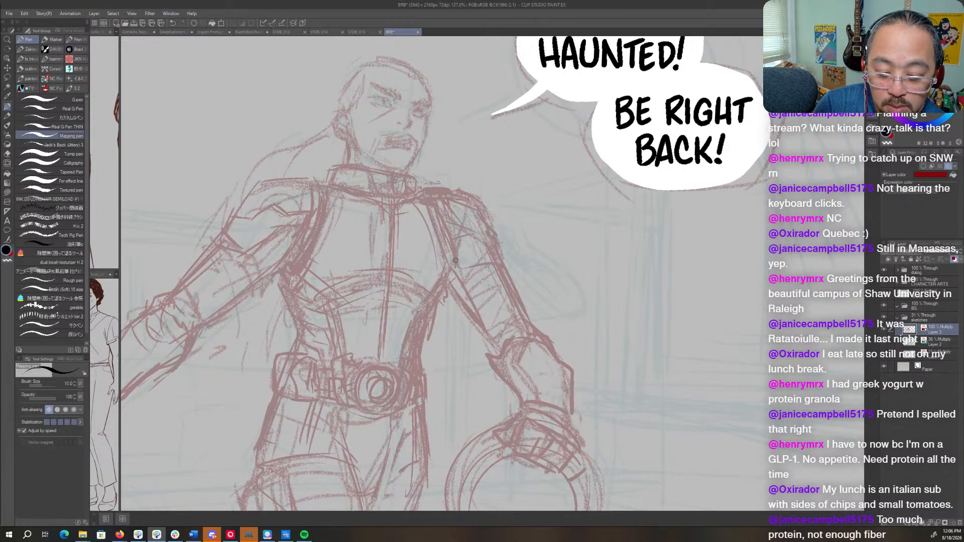
pyautogui.moveTo(335, 188)
pyautogui.mouseDown()
pyautogui.moveTo(428, 198)
pyautogui.moveTo(400, 193)
pyautogui.moveTo(388, 171)
pyautogui.moveTo(373, 187)
pyautogui.moveTo(409, 161)
pyautogui.moveTo(428, 184)
pyautogui.moveTo(422, 221)
pyautogui.mouseUp()
pyautogui.moveTo(389, 187)
pyautogui.mouseDown()
pyautogui.moveTo(406, 211)
pyautogui.moveTo(404, 166)
pyautogui.moveTo(409, 196)
pyautogui.mouseUp()
pyautogui.moveTo(410, 203); pyautogui.dragTo(417, 217)
pyautogui.moveTo(399, 163)
pyautogui.mouseDown()
pyautogui.moveTo(427, 184)
pyautogui.moveTo(382, 167)
pyautogui.moveTo(370, 194)
pyautogui.moveTo(408, 232)
pyautogui.moveTo(400, 226)
pyautogui.mouseUp()
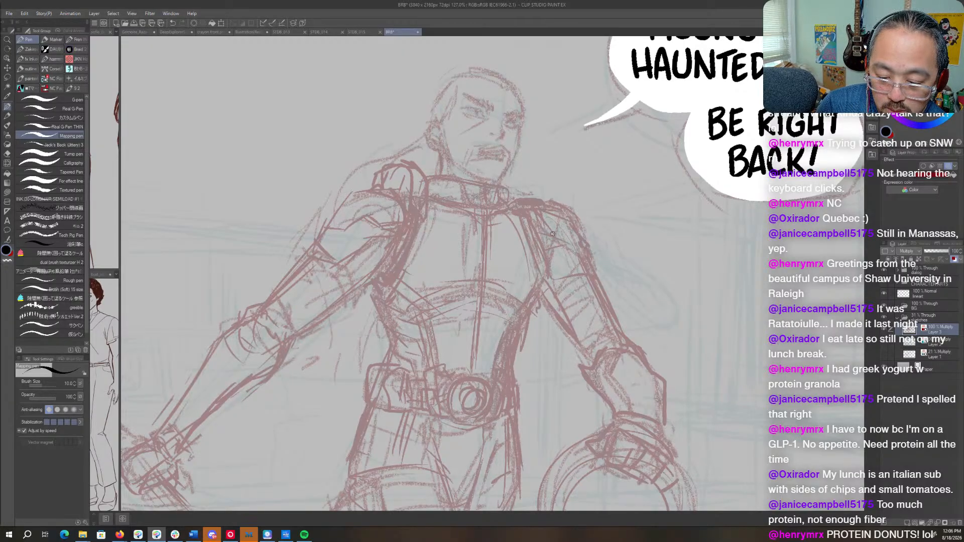
pyautogui.moveTo(557, 217); pyautogui.dragTo(589, 264)
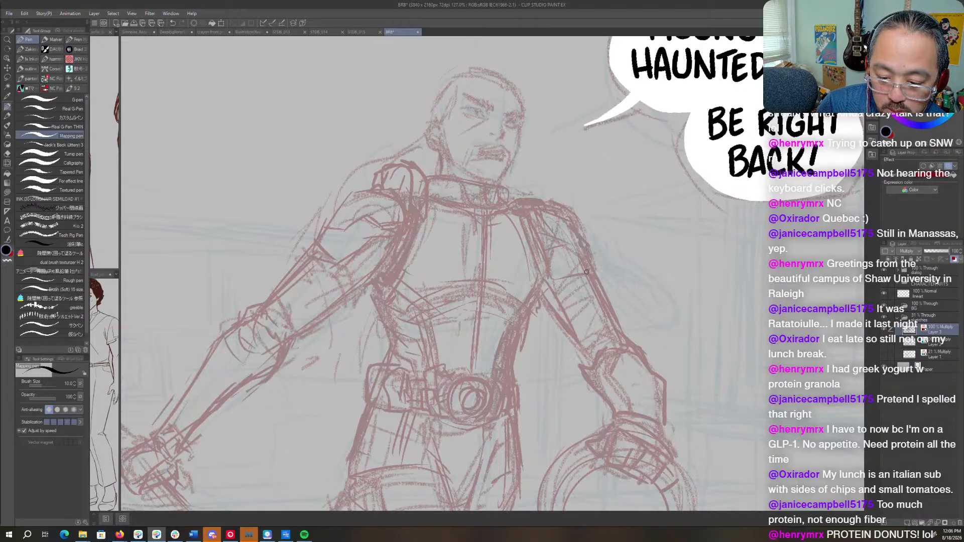
# - Darken the round rim of the held helmet and add a pointed chin guard along its lower edge
pyautogui.moveTo(636, 435)
pyautogui.mouseDown()
pyautogui.moveTo(569, 264)
pyautogui.moveTo(480, 344)
pyautogui.moveTo(511, 300)
pyautogui.mouseUp()
pyautogui.moveTo(602, 336); pyautogui.dragTo(532, 416)
pyautogui.moveTo(477, 324); pyautogui.dragTo(497, 380)
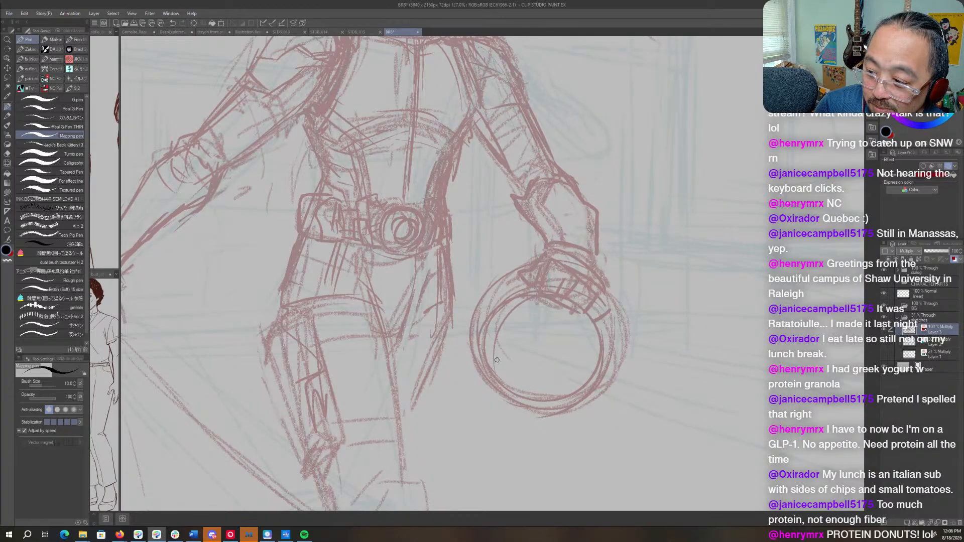
pyautogui.moveTo(478, 346)
pyautogui.mouseDown()
pyautogui.moveTo(485, 402)
pyautogui.moveTo(552, 416)
pyautogui.moveTo(572, 409)
pyautogui.mouseUp()
pyautogui.moveTo(572, 313)
pyautogui.mouseDown()
pyautogui.moveTo(530, 285)
pyautogui.moveTo(478, 377)
pyautogui.moveTo(492, 398)
pyautogui.mouseUp()
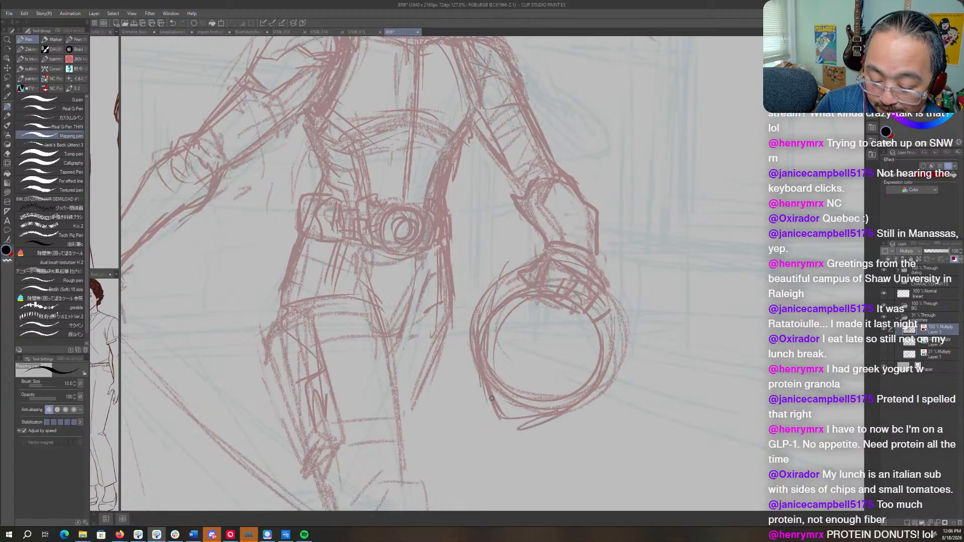
# - Sketch a curved contour and diagonal centre line inside the helmet opening, and define the fingertips gripping its rim
pyautogui.moveTo(500, 312)
pyautogui.mouseDown()
pyautogui.moveTo(515, 346)
pyautogui.moveTo(506, 326)
pyautogui.moveTo(547, 374)
pyautogui.moveTo(570, 363)
pyautogui.mouseUp()
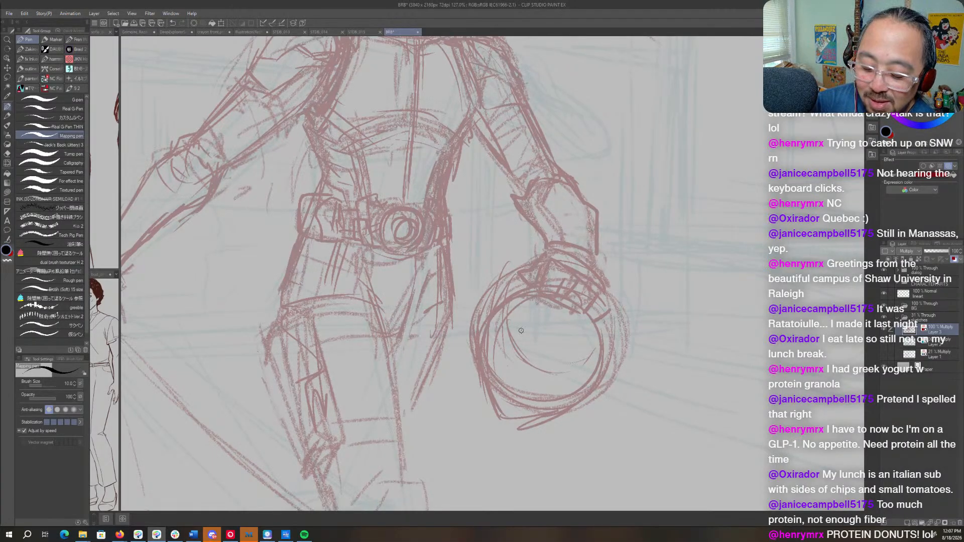
pyautogui.moveTo(517, 335)
pyautogui.mouseDown()
pyautogui.moveTo(552, 351)
pyautogui.moveTo(522, 368)
pyautogui.moveTo(514, 392)
pyautogui.mouseUp()
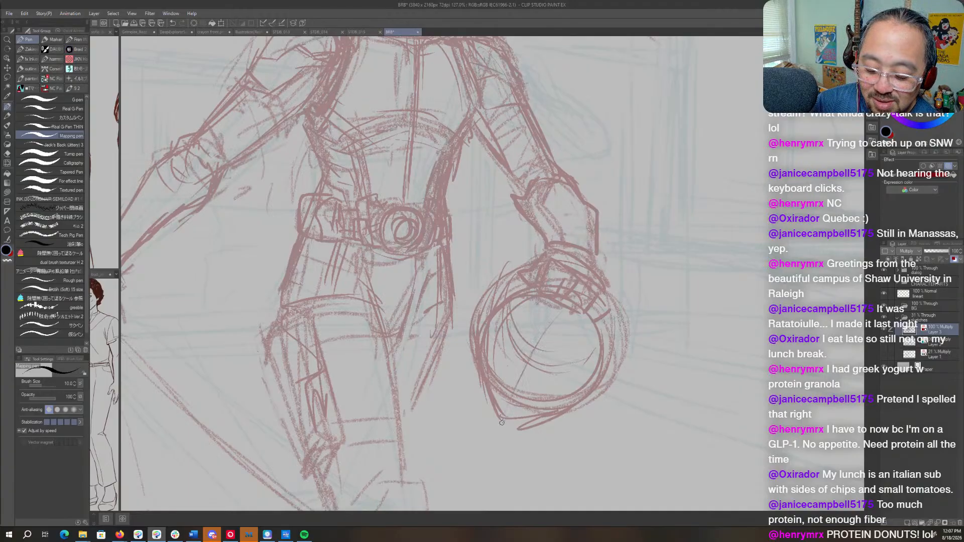
pyautogui.moveTo(551, 334); pyautogui.dragTo(514, 392)
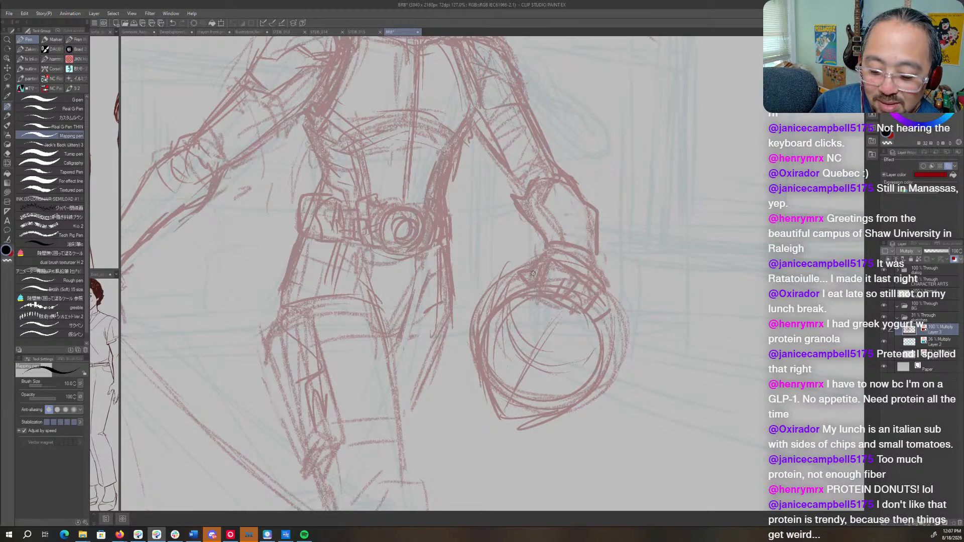
pyautogui.moveTo(537, 296); pyautogui.dragTo(565, 310)
pyautogui.moveTo(578, 308); pyautogui.dragTo(586, 315)
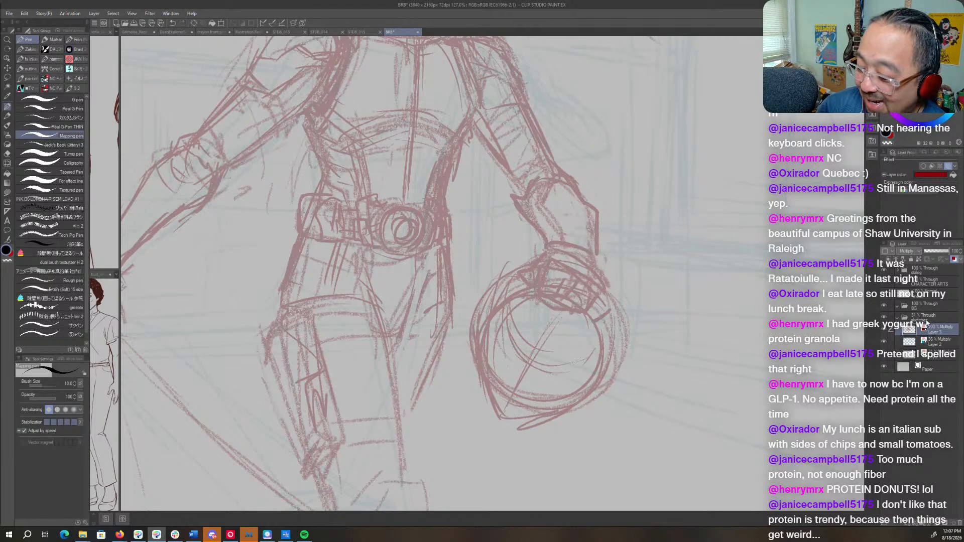
# - Fade the sketches folder by lowering its opacity to about 15%
pyautogui.click(928, 317)
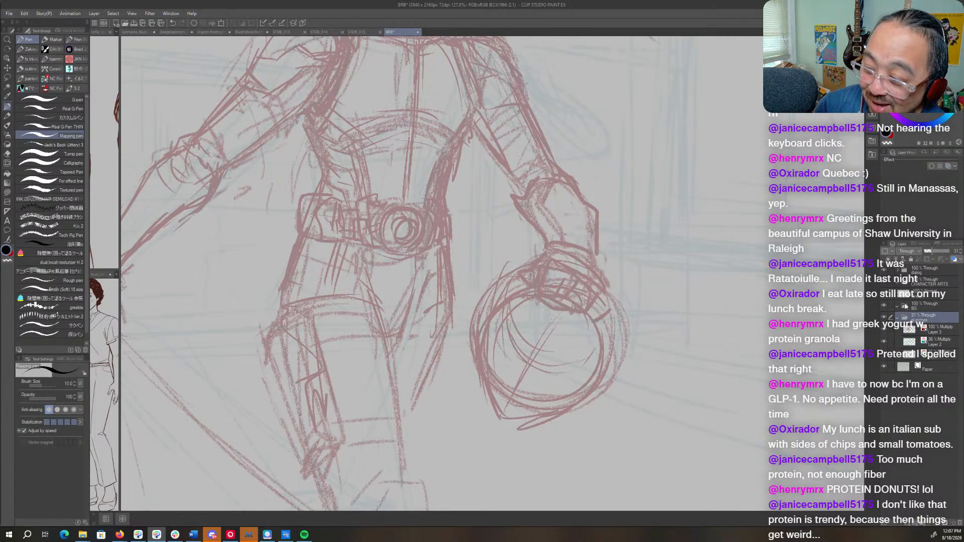
pyautogui.click(929, 252)
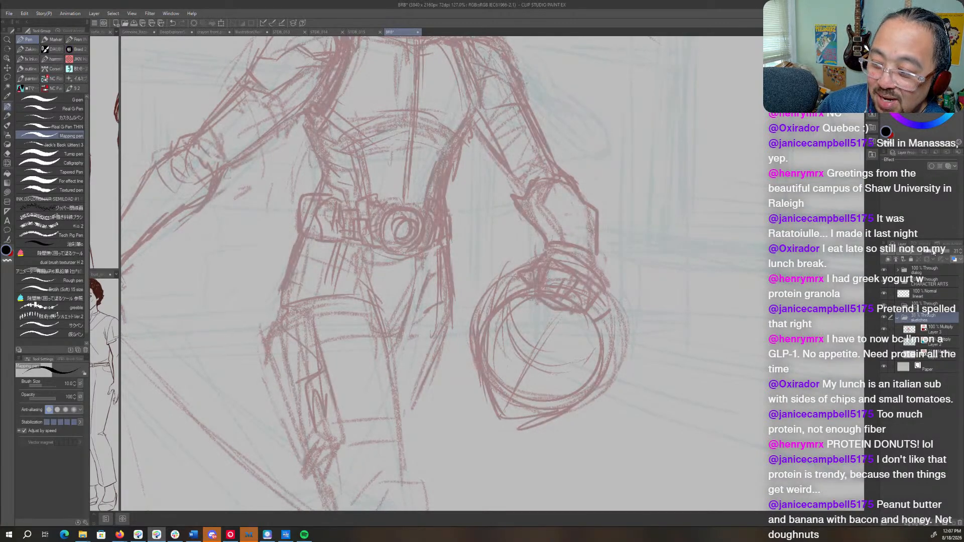
pyautogui.click(934, 296)
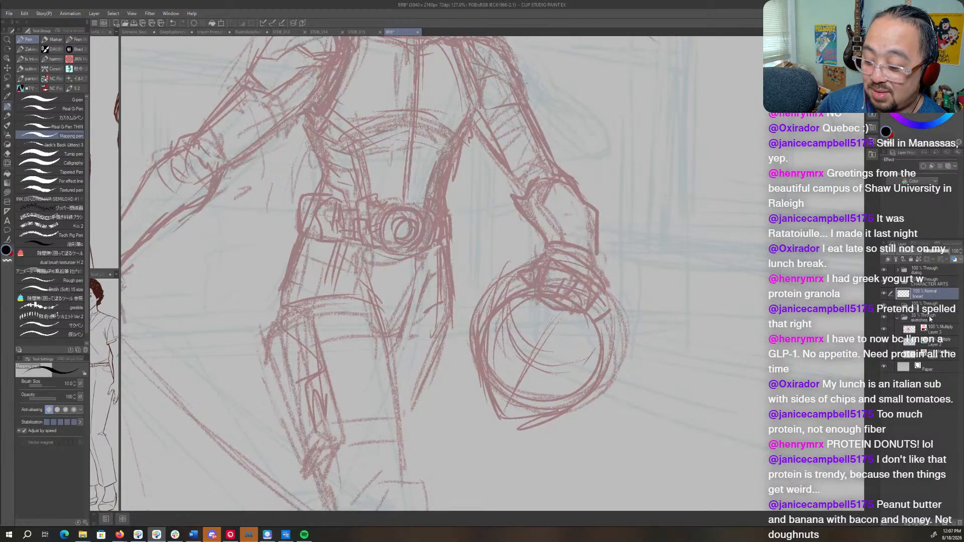
pyautogui.click(930, 317)
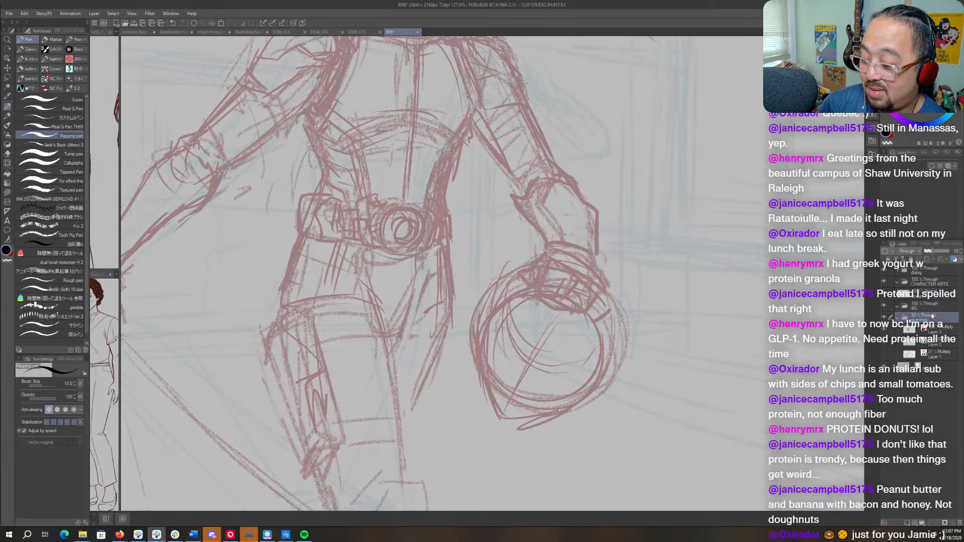
pyautogui.click(930, 251)
pyautogui.click(927, 249)
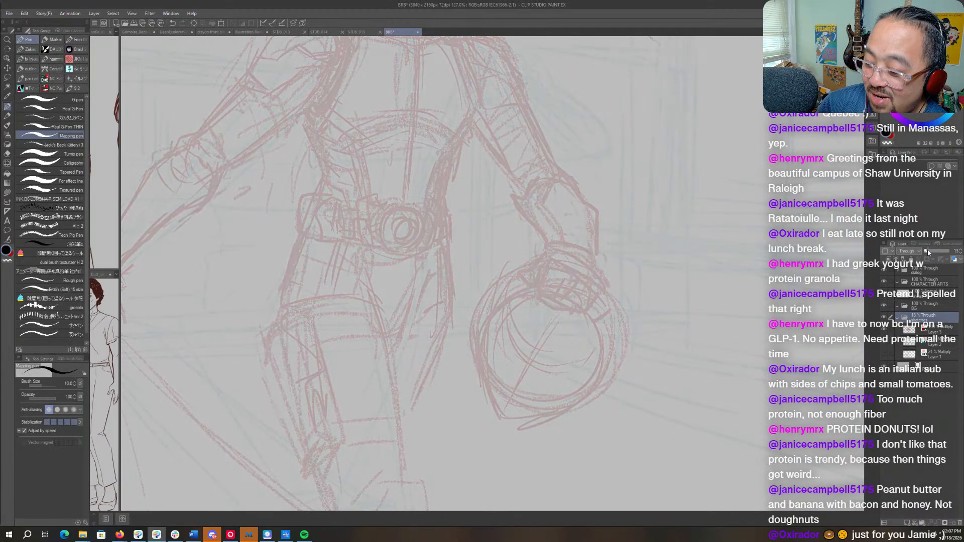
# - Make the lineart layer above the sketches active, enlarge the character's head, and choose the Real G-Pen for inking
pyautogui.click(932, 296)
pyautogui.moveTo(467, 46); pyautogui.dragTo(563, 294)
pyautogui.hotkey('ctrl', 'space')
pyautogui.click(559, 220)
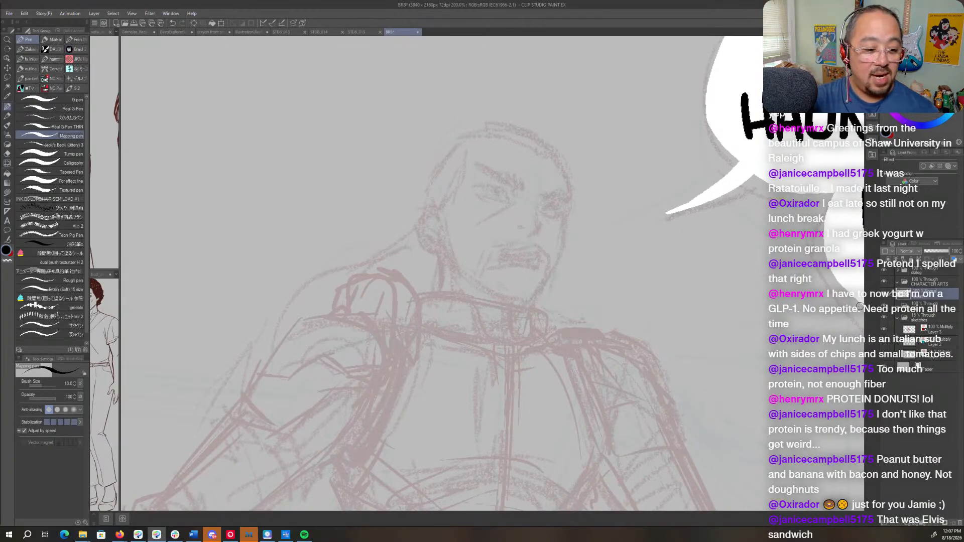
pyautogui.click(68, 107)
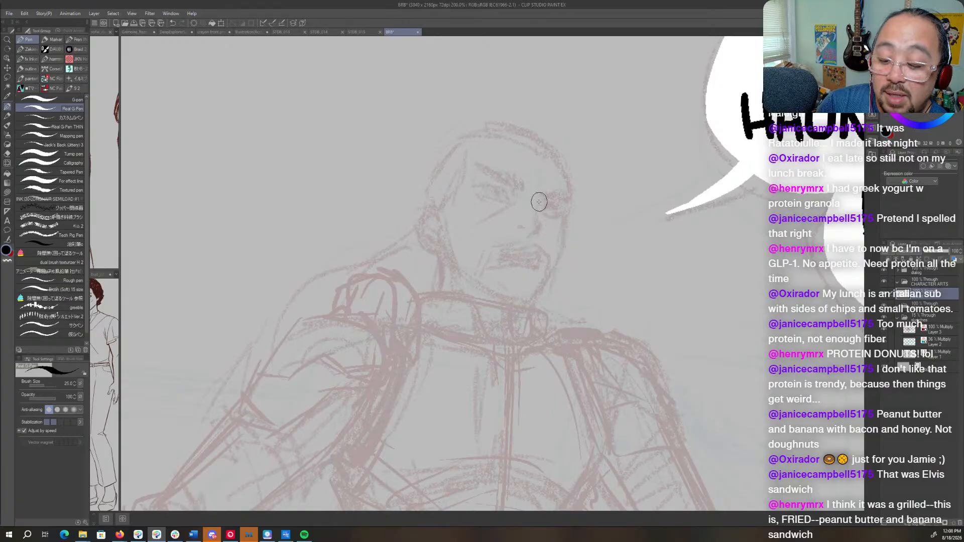
pyautogui.moveTo(538, 202)
pyautogui.mouseDown()
pyautogui.moveTo(537, 235)
pyautogui.moveTo(531, 226)
pyautogui.mouseUp()
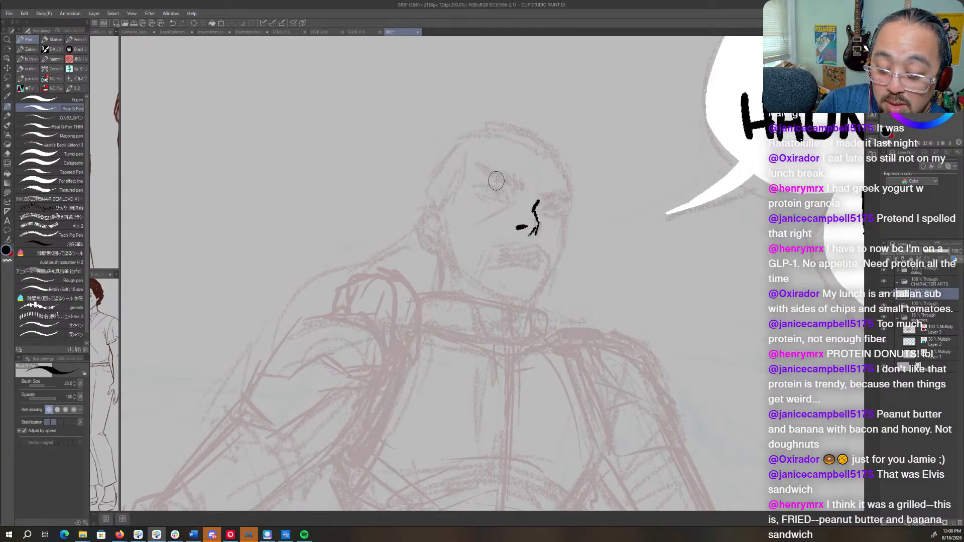
pyautogui.moveTo(474, 186)
pyautogui.mouseDown()
pyautogui.moveTo(554, 204)
pyautogui.moveTo(551, 214)
pyautogui.mouseUp()
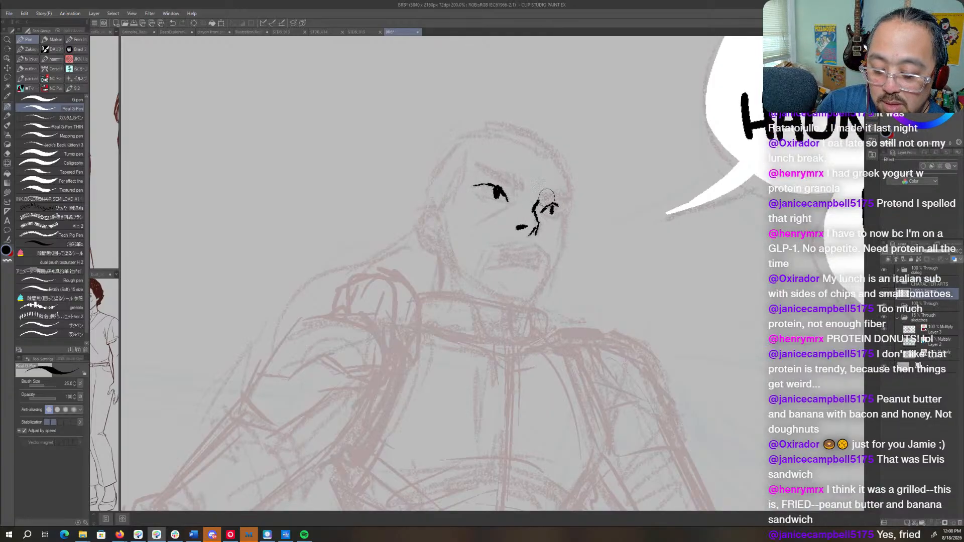
pyautogui.moveTo(480, 193)
pyautogui.mouseDown()
pyautogui.moveTo(501, 201)
pyautogui.moveTo(572, 167)
pyautogui.moveTo(635, 233)
pyautogui.moveTo(629, 282)
pyautogui.moveTo(630, 260)
pyautogui.moveTo(583, 263)
pyautogui.moveTo(520, 229)
pyautogui.mouseUp()
pyautogui.press('c')
pyautogui.moveTo(504, 196); pyautogui.dragTo(477, 179)
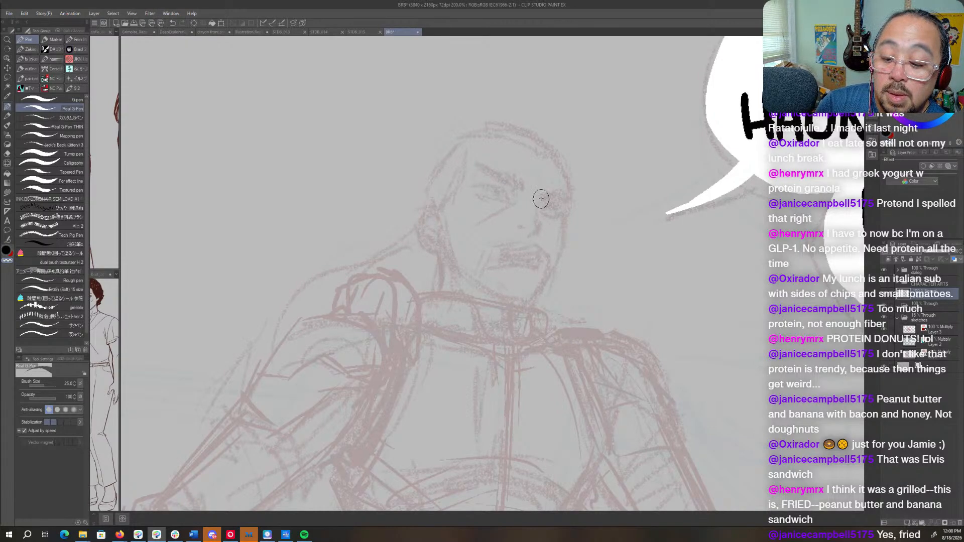
# - Ink the nose and the upper and lower eyelids with thin black lines, rotating the canvas for the lower lids
pyautogui.press('c')
pyautogui.moveTo(536, 203)
pyautogui.mouseDown()
pyautogui.moveTo(539, 231)
pyautogui.moveTo(526, 229)
pyautogui.mouseUp()
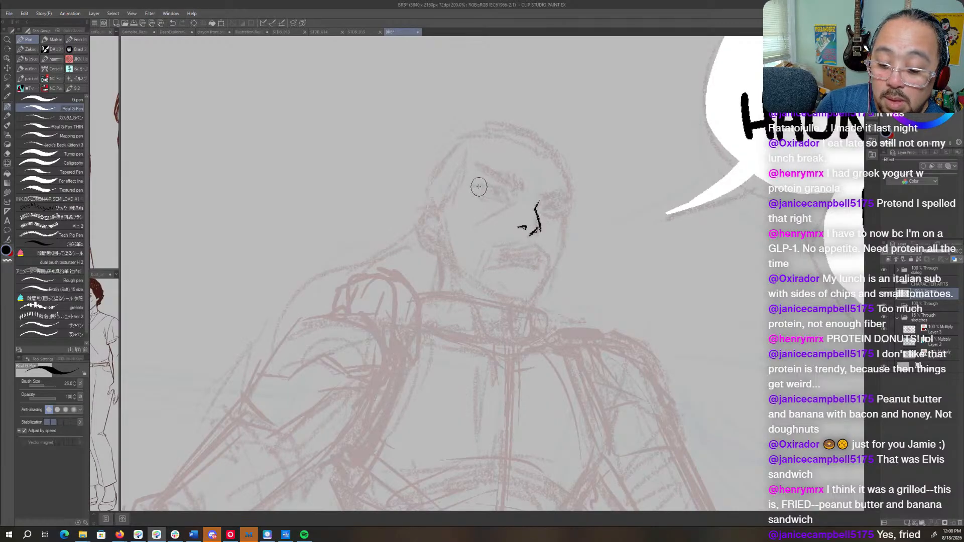
pyautogui.moveTo(476, 186); pyautogui.dragTo(553, 205)
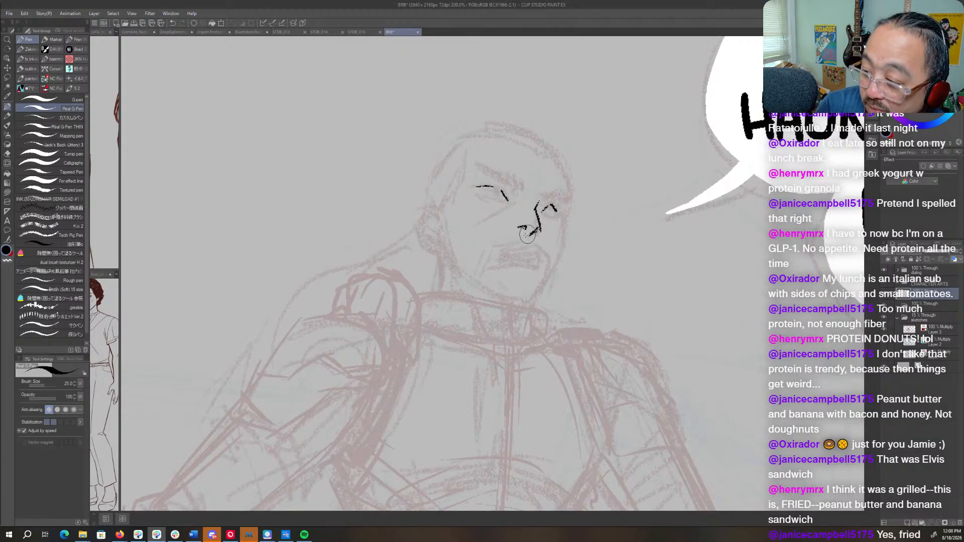
pyautogui.moveTo(580, 225); pyautogui.dragTo(555, 246)
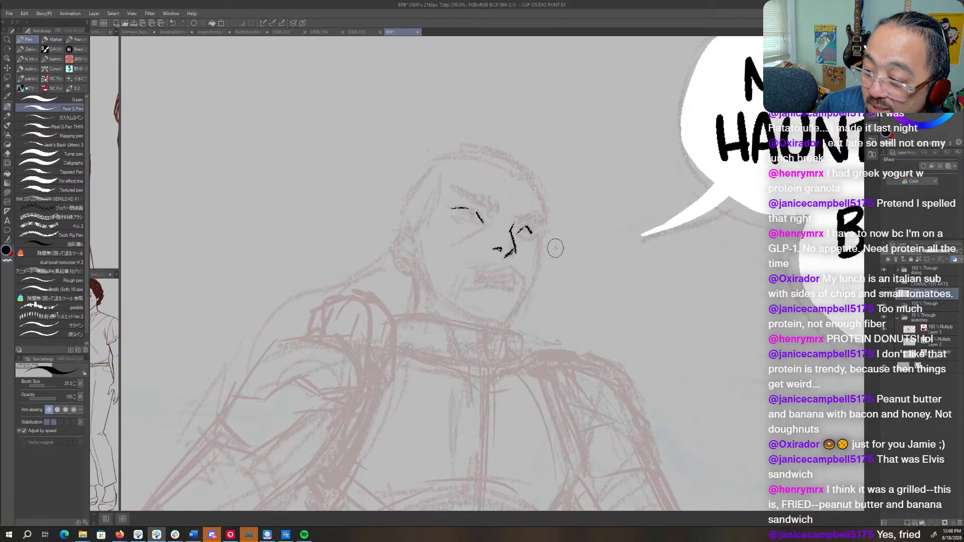
pyautogui.press('r')
pyautogui.moveTo(592, 289); pyautogui.dragTo(524, 181)
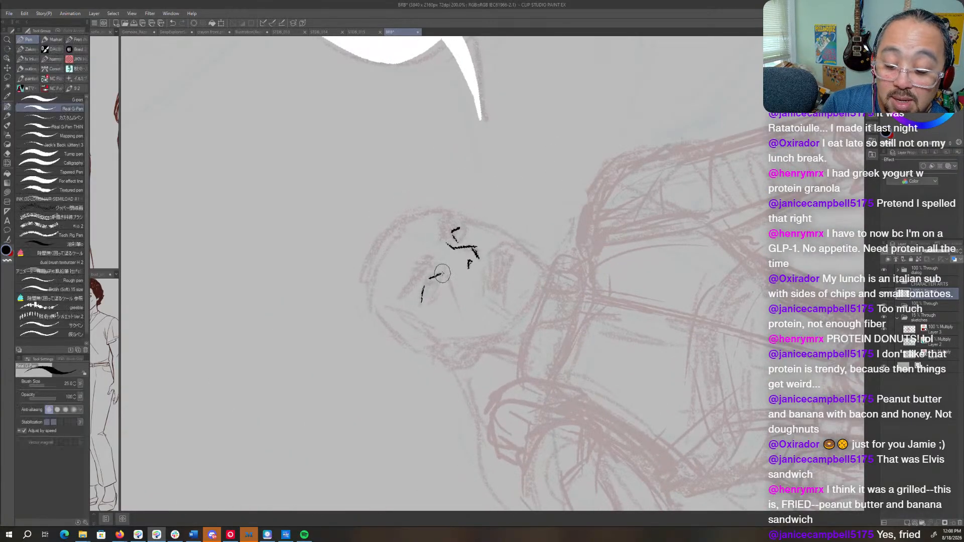
pyautogui.moveTo(442, 274); pyautogui.dragTo(432, 296)
pyautogui.moveTo(463, 235); pyautogui.dragTo(457, 244)
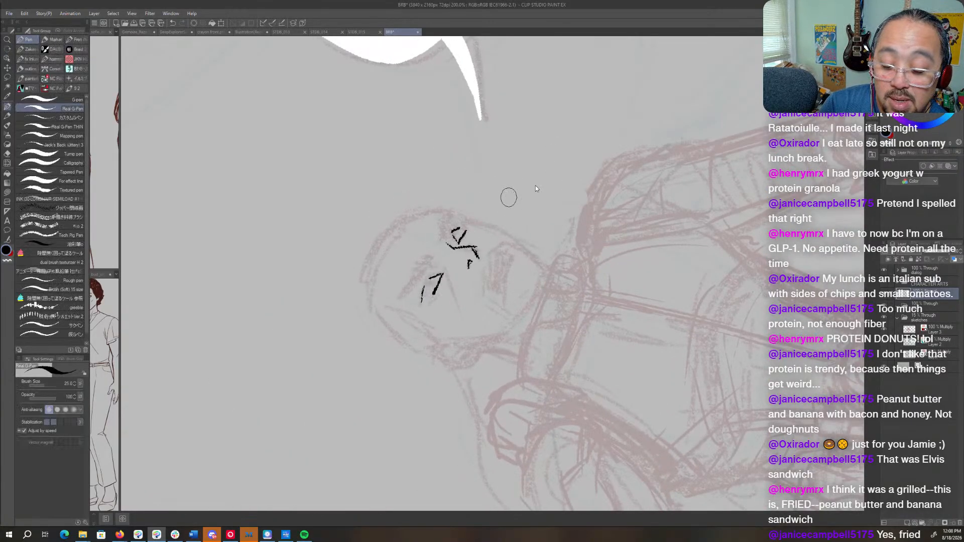
# - Mirror and straighten the canvas view, and ink the pupils, heavy furrowed eyebrows and open mouth with its teeth line
pyautogui.press('h')
pyautogui.press('r')
pyautogui.moveTo(603, 309)
pyautogui.mouseDown()
pyautogui.moveTo(585, 146)
pyautogui.moveTo(591, 153)
pyautogui.mouseUp()
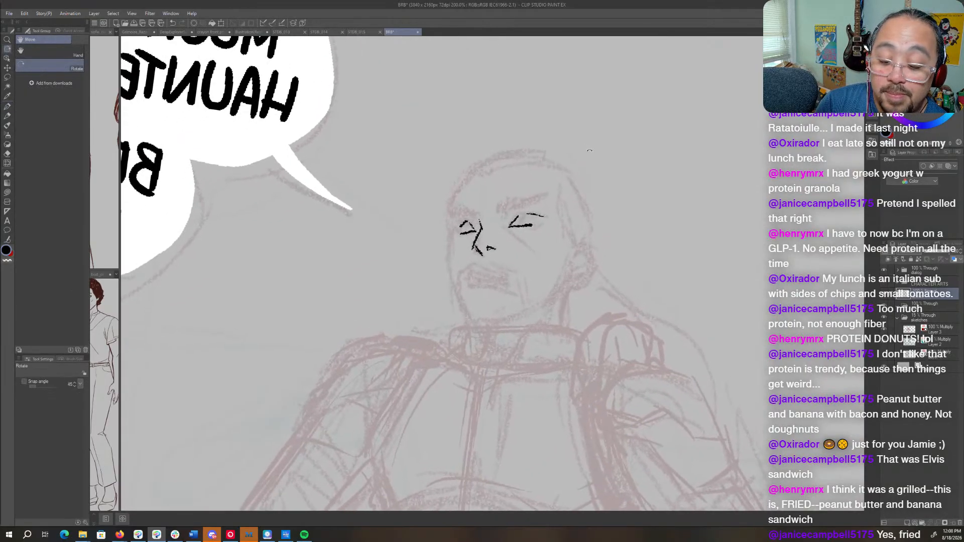
pyautogui.moveTo(465, 223); pyautogui.dragTo(525, 215)
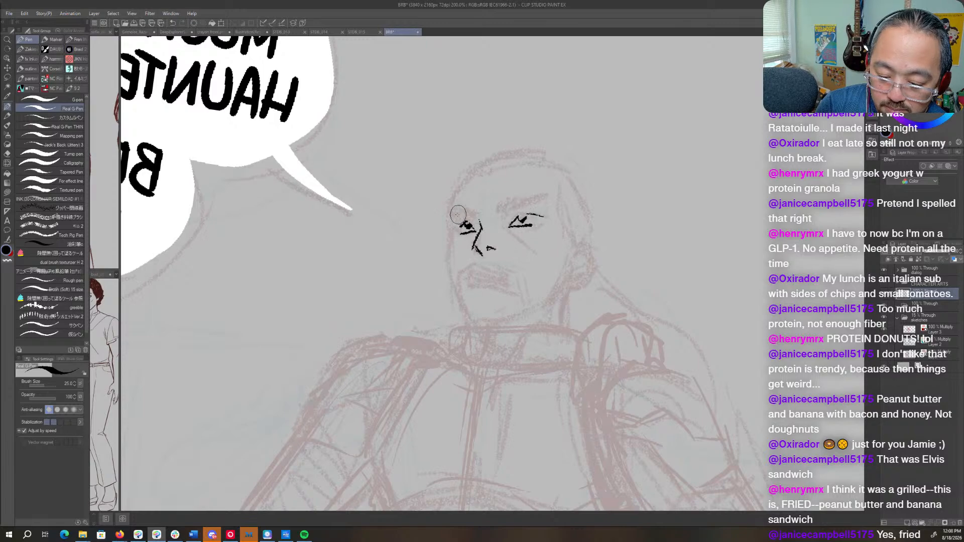
pyautogui.moveTo(452, 214)
pyautogui.mouseDown()
pyautogui.moveTo(472, 220)
pyautogui.moveTo(461, 211)
pyautogui.moveTo(527, 201)
pyautogui.moveTo(508, 212)
pyautogui.moveTo(532, 199)
pyautogui.moveTo(505, 216)
pyautogui.moveTo(544, 195)
pyautogui.mouseUp()
pyautogui.moveTo(496, 214); pyautogui.dragTo(502, 217)
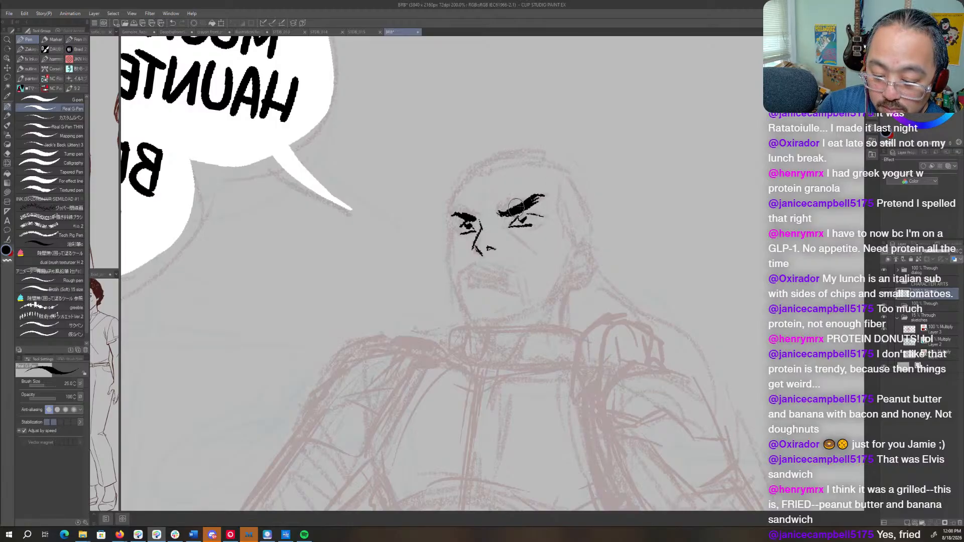
pyautogui.moveTo(470, 284)
pyautogui.mouseDown()
pyautogui.moveTo(505, 280)
pyautogui.moveTo(472, 284)
pyautogui.moveTo(513, 286)
pyautogui.mouseUp()
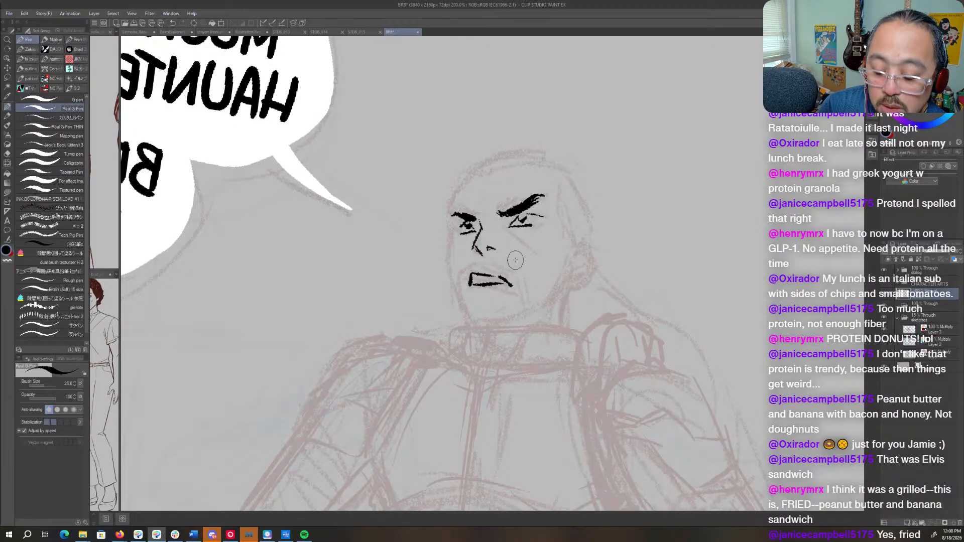
pyautogui.moveTo(516, 219); pyautogui.dragTo(531, 214)
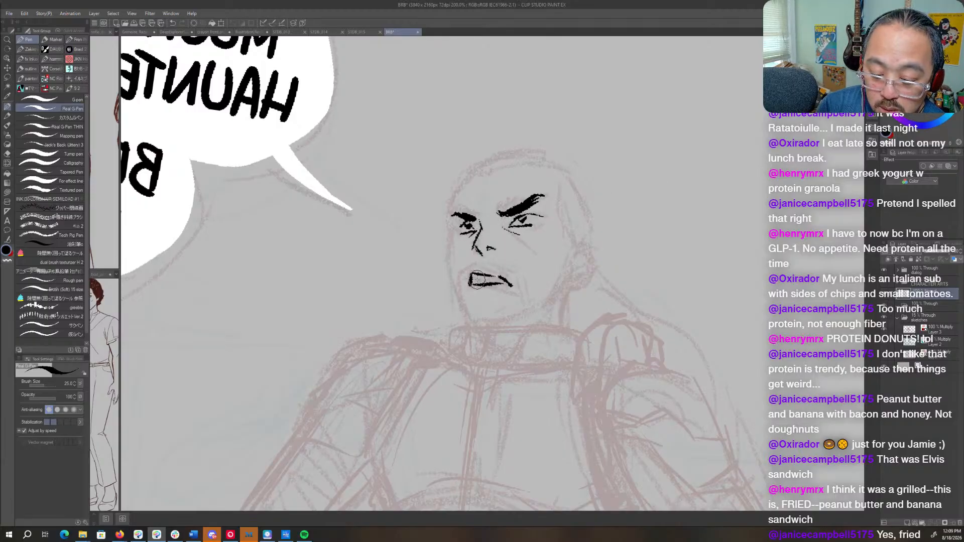
# - Fill the gap inside the open mouth with black, return the canvas view to unmirrored, and ink the ear with its inner folds
pyautogui.moveTo(477, 279)
pyautogui.mouseDown()
pyautogui.moveTo(494, 280)
pyautogui.moveTo(485, 284)
pyautogui.mouseUp()
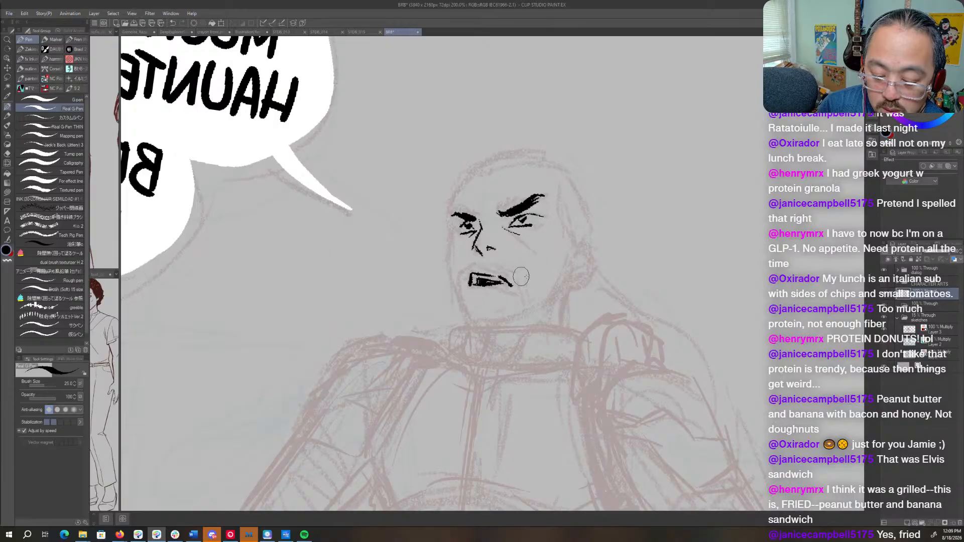
pyautogui.press('h')
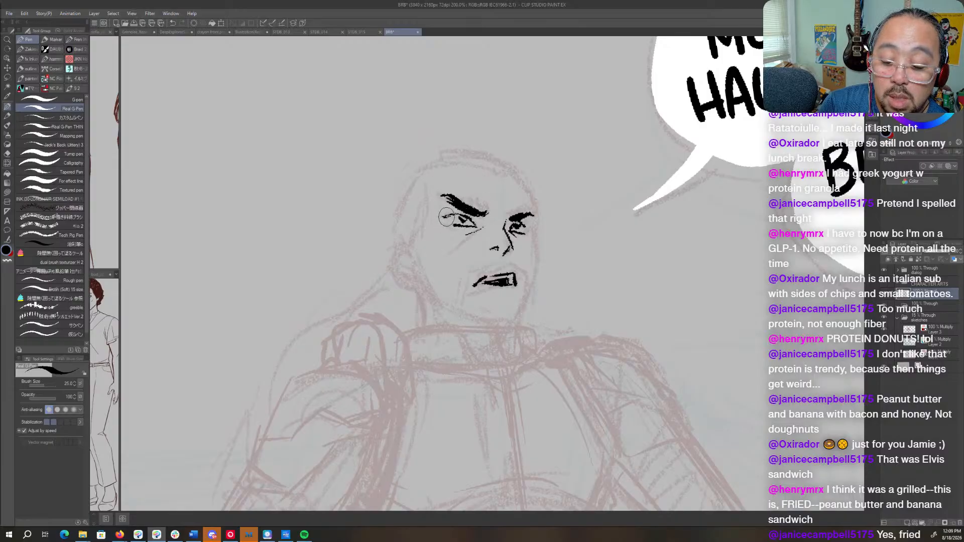
pyautogui.moveTo(410, 257)
pyautogui.mouseDown()
pyautogui.moveTo(388, 251)
pyautogui.moveTo(389, 272)
pyautogui.moveTo(404, 286)
pyautogui.moveTo(416, 282)
pyautogui.moveTo(391, 252)
pyautogui.moveTo(393, 277)
pyautogui.moveTo(418, 286)
pyautogui.moveTo(413, 263)
pyautogui.moveTo(413, 279)
pyautogui.moveTo(398, 264)
pyautogui.mouseUp()
pyautogui.hotkey('ctrl', 'z')
pyautogui.hotkey('ctrl', 'z')
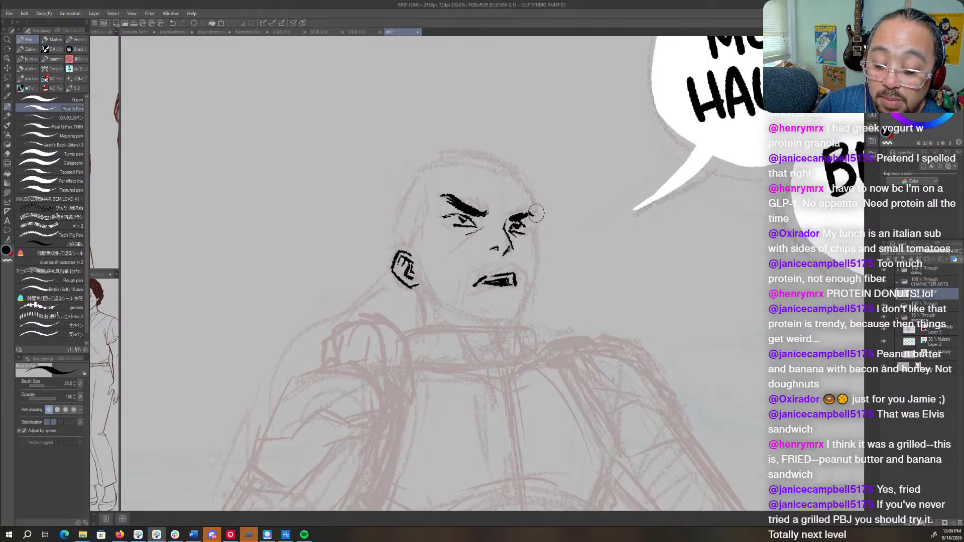
# - Ink the far side of the face from brow to chin and the jawline back to the ear, rotating the canvas for the jaw
pyautogui.moveTo(535, 213)
pyautogui.mouseDown()
pyautogui.moveTo(536, 270)
pyautogui.moveTo(515, 322)
pyautogui.mouseUp()
pyautogui.press('r')
pyautogui.moveTo(571, 254); pyautogui.dragTo(547, 336)
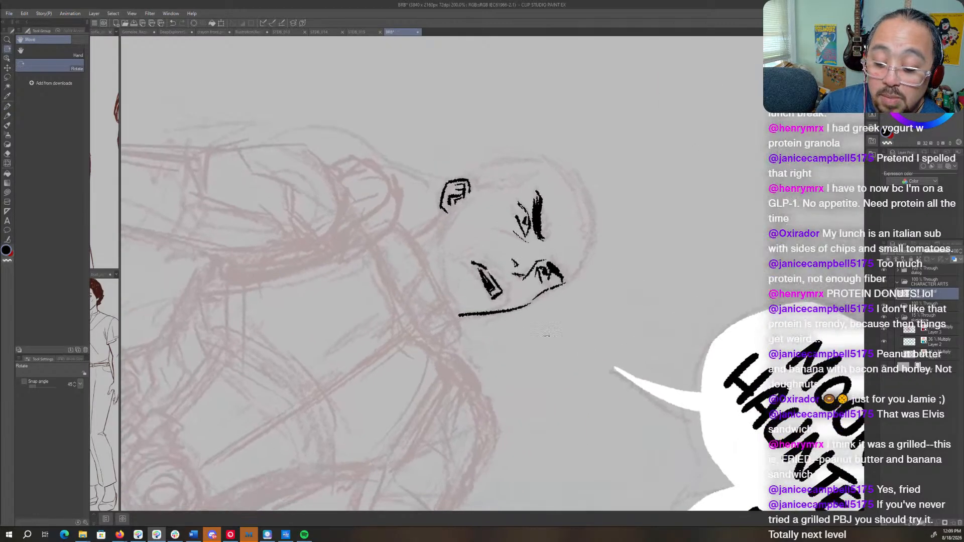
pyautogui.moveTo(455, 213)
pyautogui.mouseDown()
pyautogui.moveTo(442, 242)
pyautogui.moveTo(453, 303)
pyautogui.mouseUp()
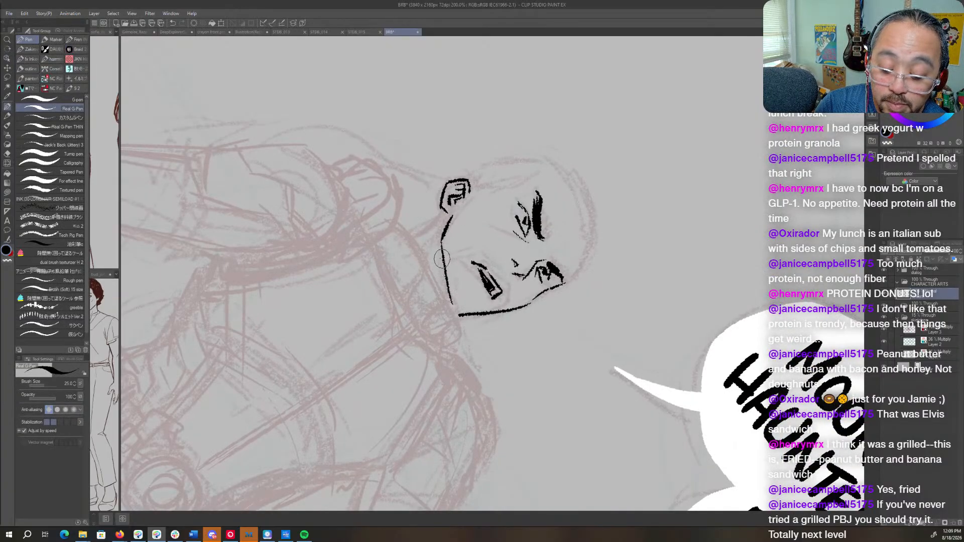
pyautogui.moveTo(442, 259); pyautogui.dragTo(458, 313)
pyautogui.press('r')
pyautogui.moveTo(584, 310)
pyautogui.mouseDown()
pyautogui.moveTo(569, 208)
pyautogui.moveTo(590, 224)
pyautogui.moveTo(582, 211)
pyautogui.mouseUp()
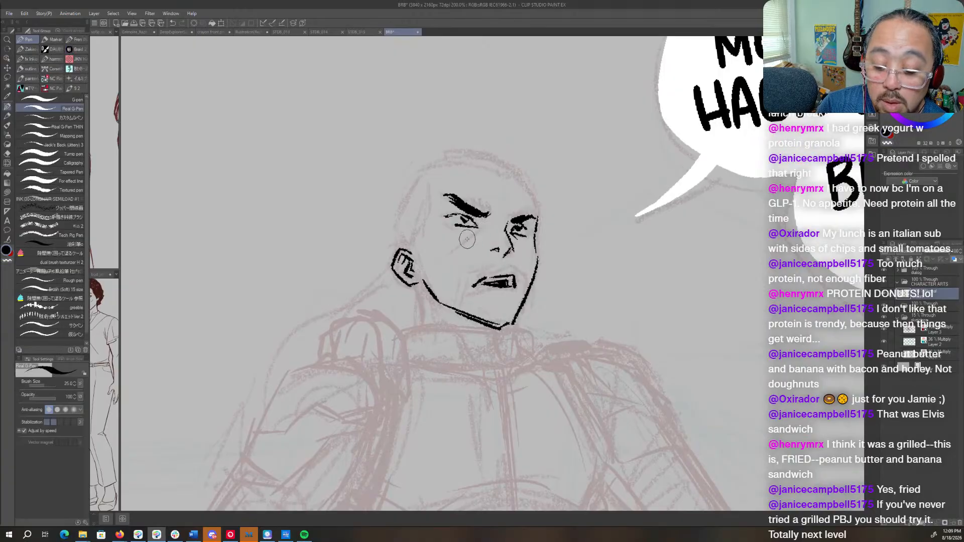
# - Ink the crease below the near eye, the temple hairline, and the head outline from the ear over the top to the far brow
pyautogui.moveTo(460, 244)
pyautogui.mouseDown()
pyautogui.moveTo(480, 227)
pyautogui.moveTo(451, 228)
pyautogui.moveTo(465, 231)
pyautogui.mouseUp()
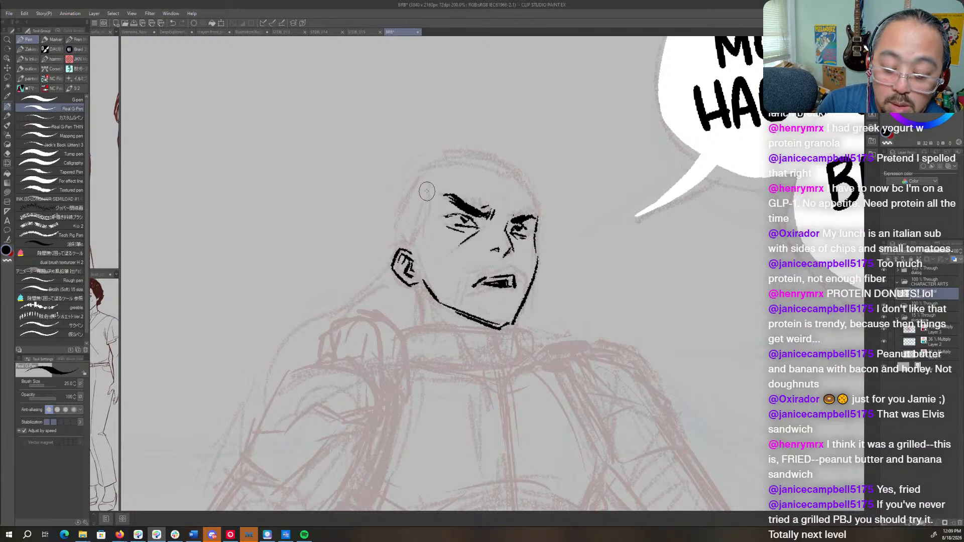
pyautogui.moveTo(430, 176); pyautogui.dragTo(415, 247)
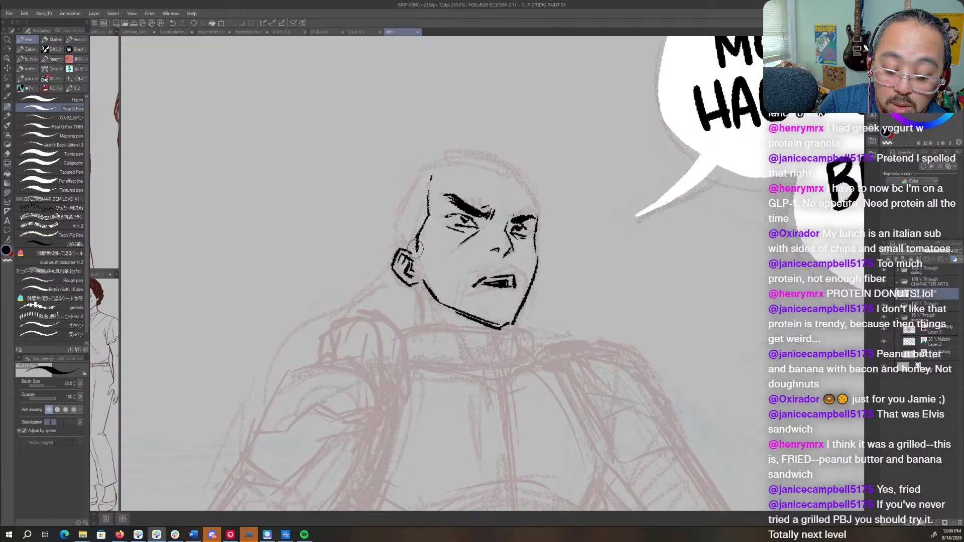
pyautogui.moveTo(430, 175)
pyautogui.mouseDown()
pyautogui.moveTo(402, 213)
pyautogui.moveTo(399, 253)
pyautogui.mouseUp()
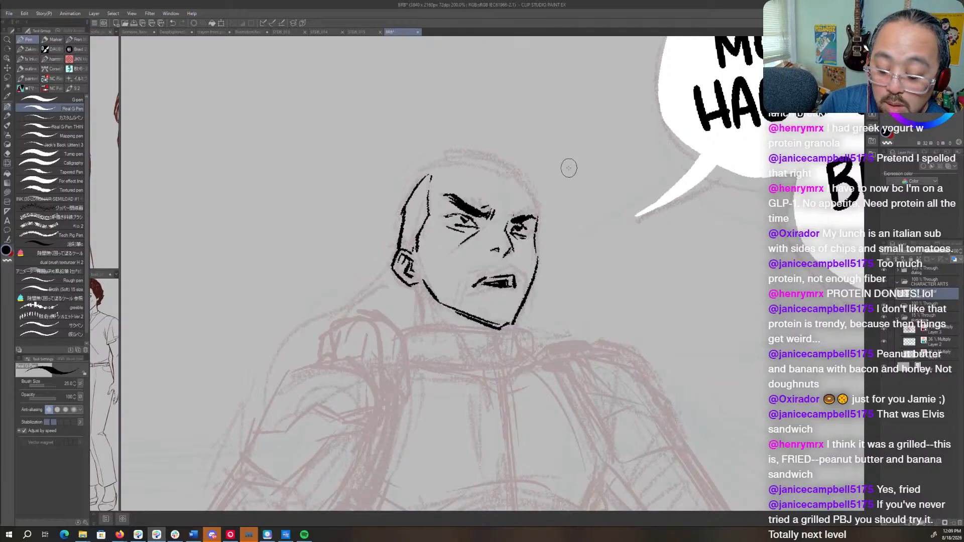
pyautogui.moveTo(521, 176); pyautogui.dragTo(532, 199)
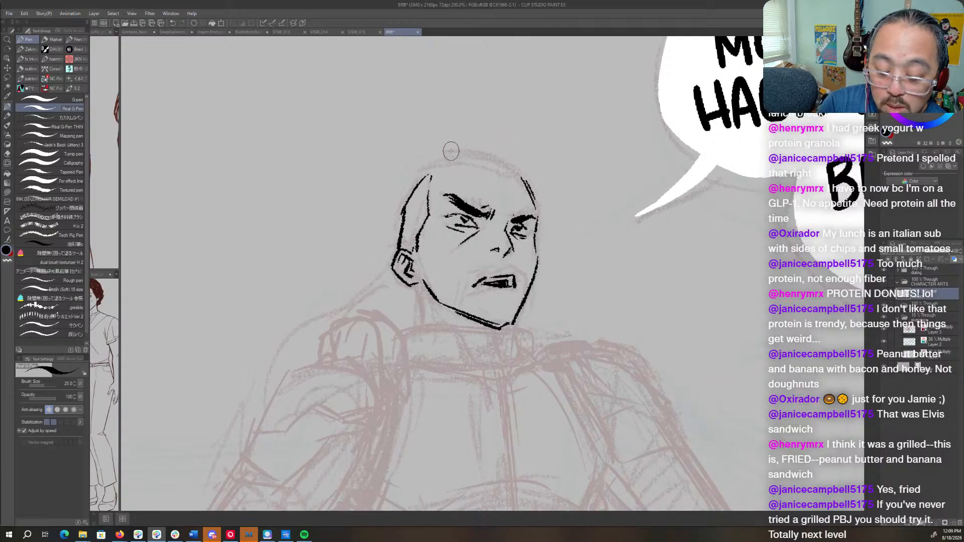
pyautogui.moveTo(429, 177)
pyautogui.mouseDown()
pyautogui.moveTo(449, 162)
pyautogui.moveTo(521, 173)
pyautogui.moveTo(498, 160)
pyautogui.moveTo(536, 205)
pyautogui.mouseUp()
# - Tilt the canvas slightly and build up the outer contour of the cropped hair from the ear to the crown with heavier strokes
pyautogui.press('r')
pyautogui.moveTo(593, 192)
pyautogui.mouseDown()
pyautogui.moveTo(570, 170)
pyautogui.moveTo(586, 184)
pyautogui.mouseUp()
pyautogui.press('p')
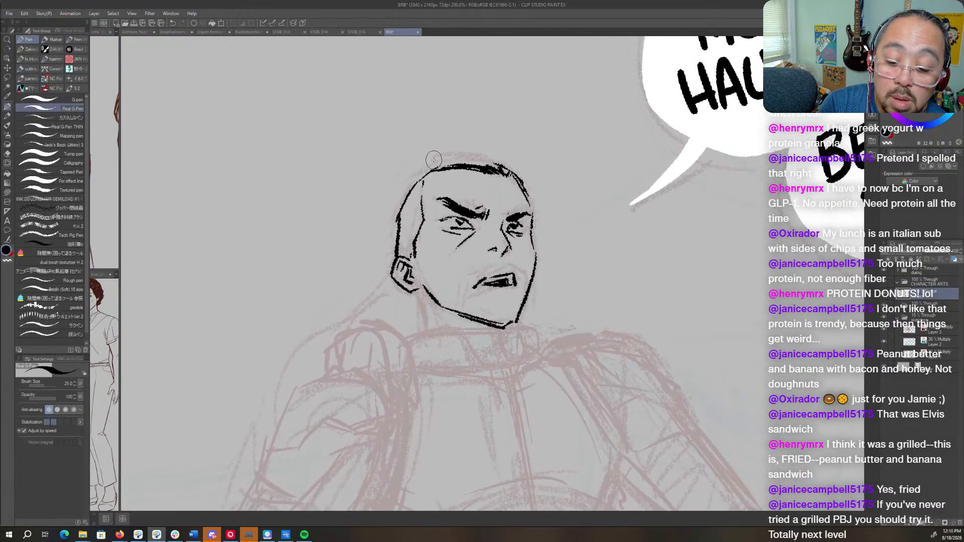
pyautogui.moveTo(431, 161)
pyautogui.mouseDown()
pyautogui.moveTo(396, 200)
pyautogui.moveTo(394, 259)
pyautogui.mouseUp()
pyautogui.moveTo(399, 213); pyautogui.dragTo(393, 254)
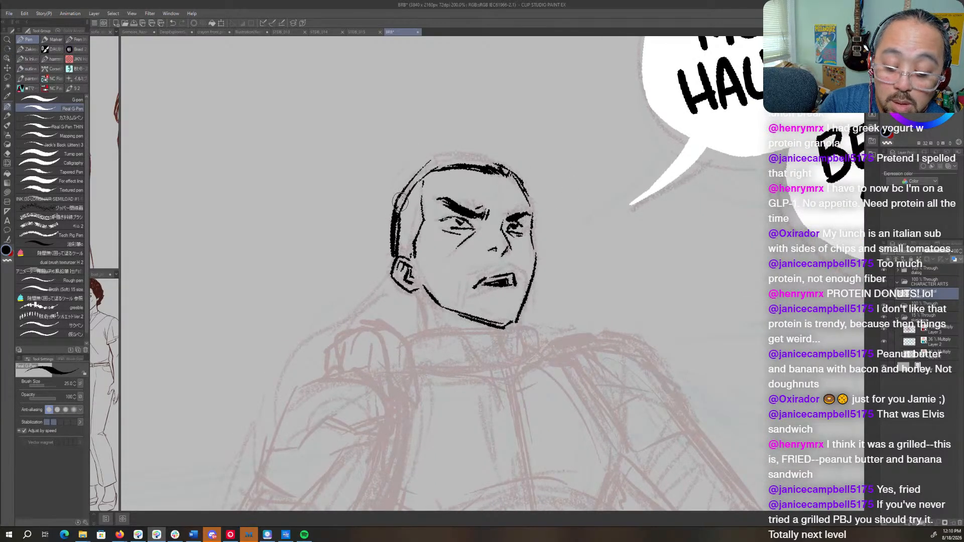
pyautogui.moveTo(400, 202)
pyautogui.mouseDown()
pyautogui.moveTo(423, 169)
pyautogui.moveTo(469, 154)
pyautogui.mouseUp()
# - Rotate the canvas sideways and fill in the short hair across the top of the head with black strokes
pyautogui.press('r')
pyautogui.moveTo(578, 167); pyautogui.dragTo(585, 364)
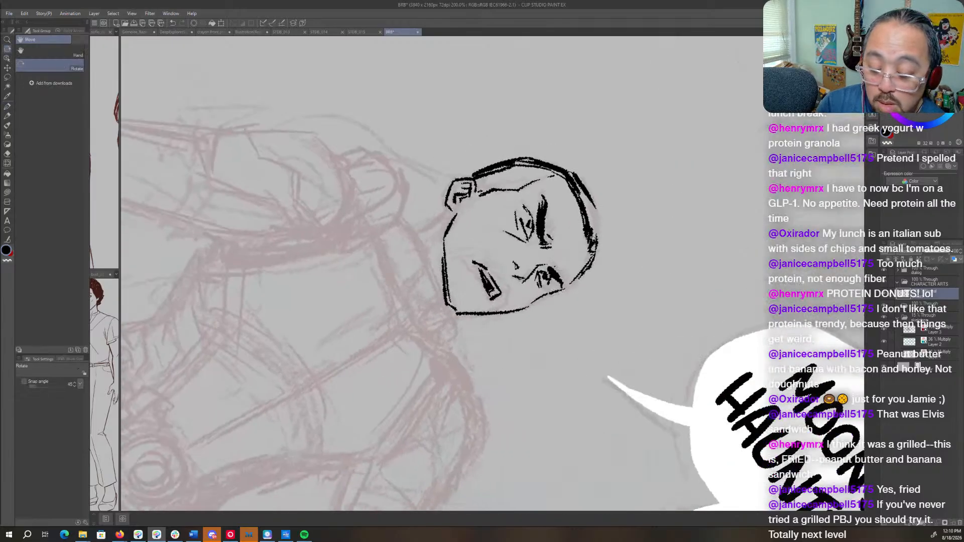
pyautogui.press('p')
pyautogui.moveTo(592, 205)
pyautogui.mouseDown()
pyautogui.moveTo(599, 263)
pyautogui.moveTo(585, 273)
pyautogui.mouseUp()
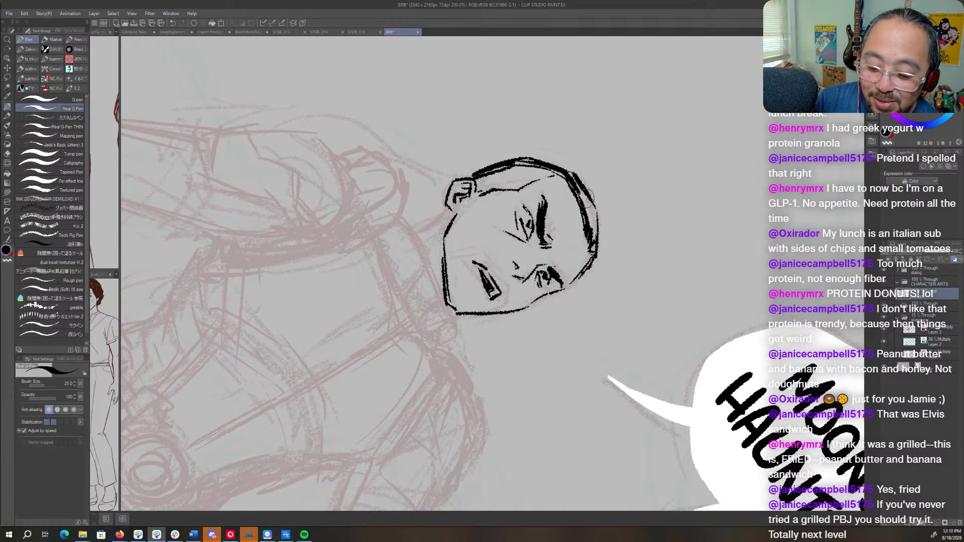
pyautogui.moveTo(590, 201); pyautogui.dragTo(593, 243)
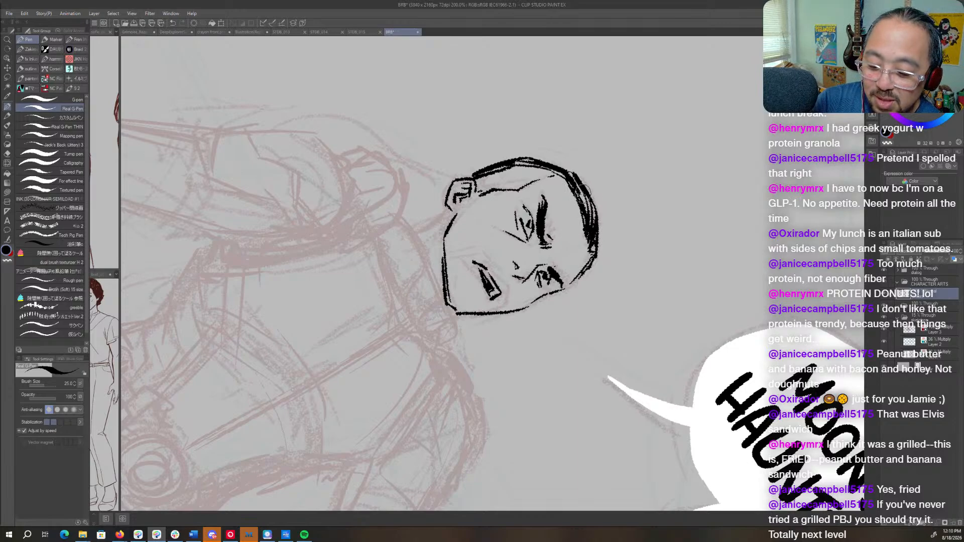
pyautogui.moveTo(583, 194)
pyautogui.mouseDown()
pyautogui.moveTo(574, 179)
pyautogui.moveTo(511, 156)
pyautogui.moveTo(401, 183)
pyautogui.moveTo(379, 236)
pyautogui.mouseUp()
# - Turn the canvas toward upright and thicken the black hair along the back of the head down to the ear
pyautogui.press('r')
pyautogui.moveTo(397, 194)
pyautogui.mouseDown()
pyautogui.moveTo(384, 254)
pyautogui.moveTo(385, 221)
pyautogui.moveTo(386, 250)
pyautogui.moveTo(379, 234)
pyautogui.moveTo(392, 284)
pyautogui.mouseUp()
pyautogui.moveTo(381, 234); pyautogui.dragTo(383, 254)
pyautogui.moveTo(408, 177)
pyautogui.mouseDown()
pyautogui.moveTo(391, 197)
pyautogui.moveTo(379, 261)
pyautogui.mouseUp()
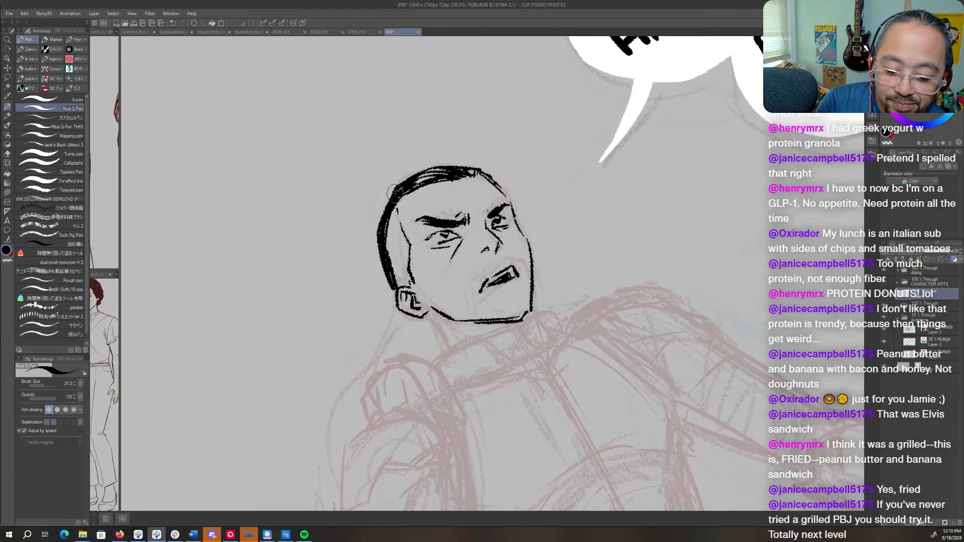
pyautogui.moveTo(394, 187); pyautogui.dragTo(378, 240)
# - Straighten the canvas view and reinforce the forehead outline on the far side, from the hairline down to the brow
pyautogui.press('r')
pyautogui.moveTo(563, 120); pyautogui.dragTo(631, 170)
pyautogui.press('p')
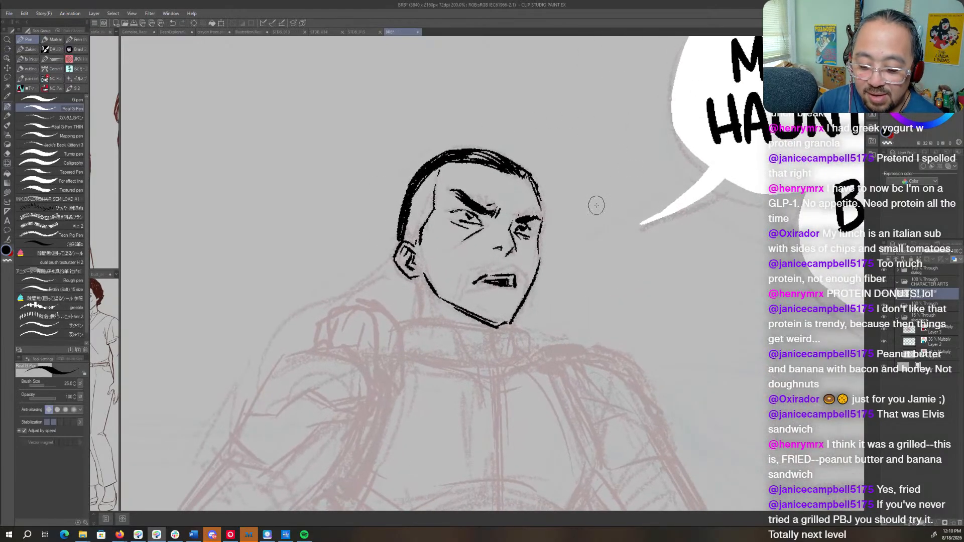
pyautogui.moveTo(520, 172)
pyautogui.mouseDown()
pyautogui.moveTo(533, 181)
pyautogui.moveTo(542, 220)
pyautogui.mouseUp()
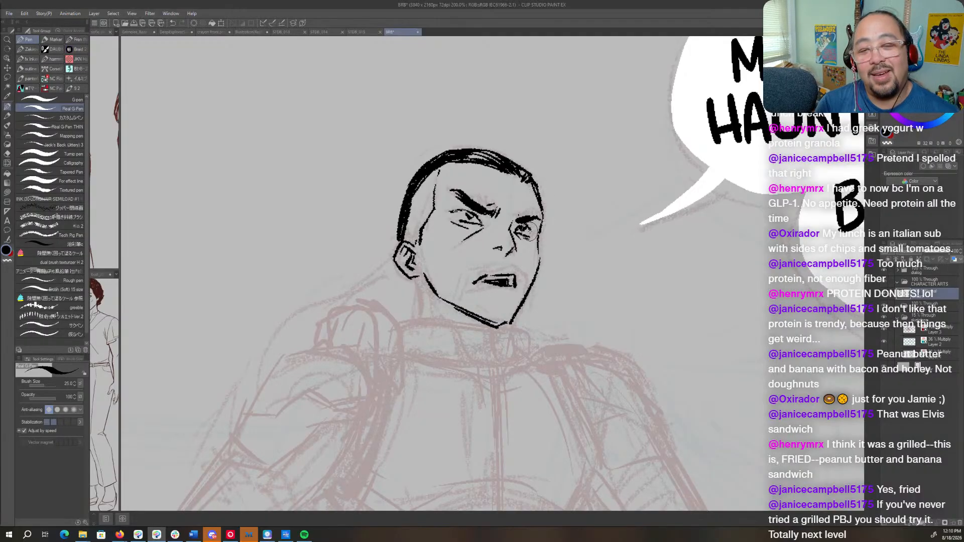
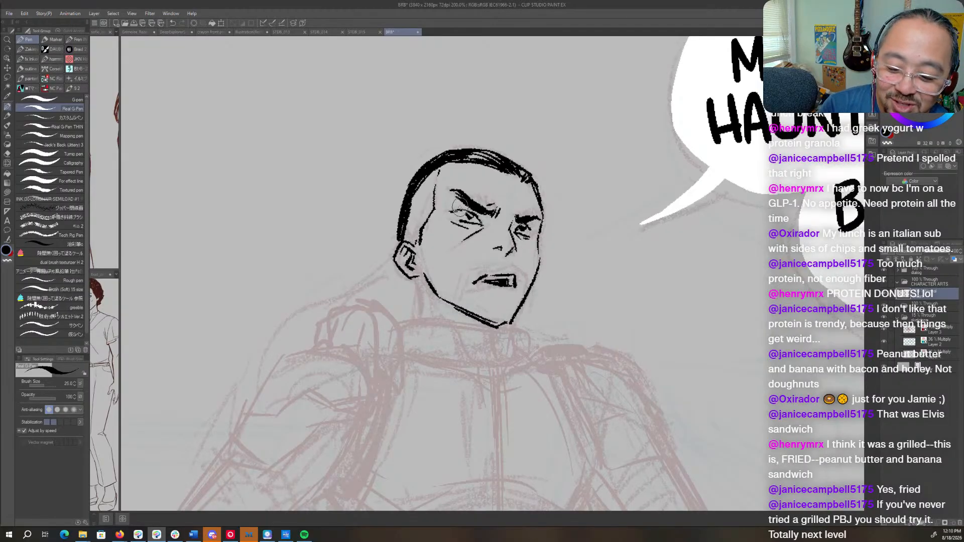
# - Mirror the canvas view and ink a pointed chin beard and a moustache framing the mouth
pyautogui.press('r')
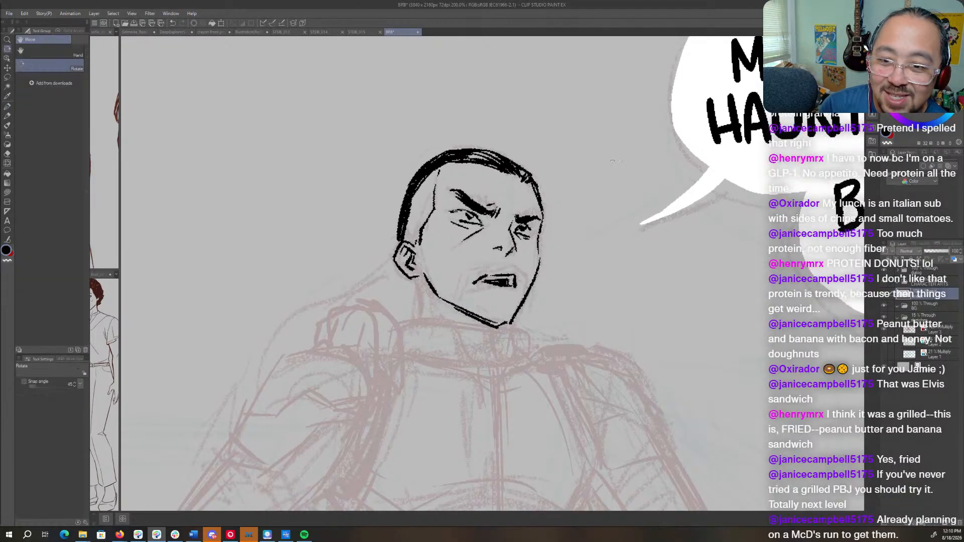
pyautogui.moveTo(617, 181); pyautogui.dragTo(593, 165)
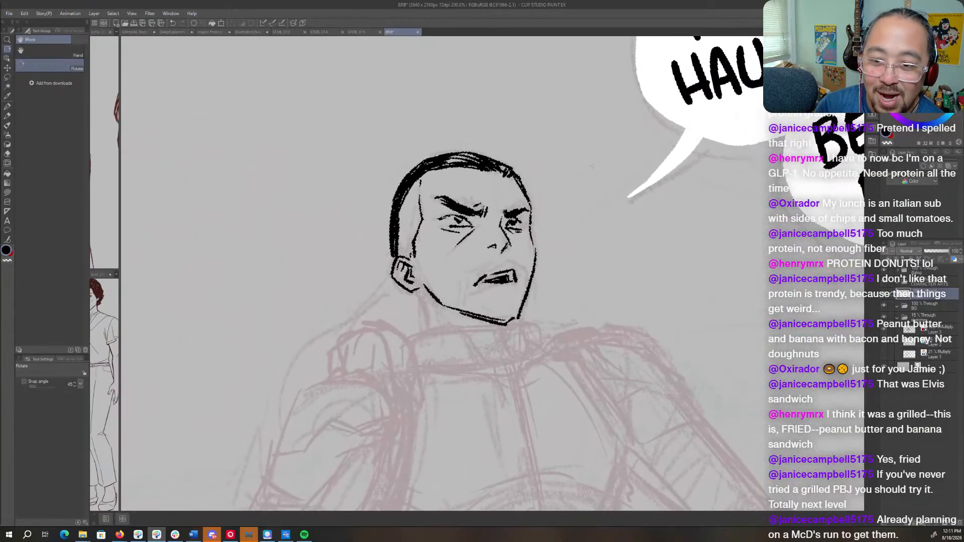
pyautogui.press('p')
pyautogui.press('h')
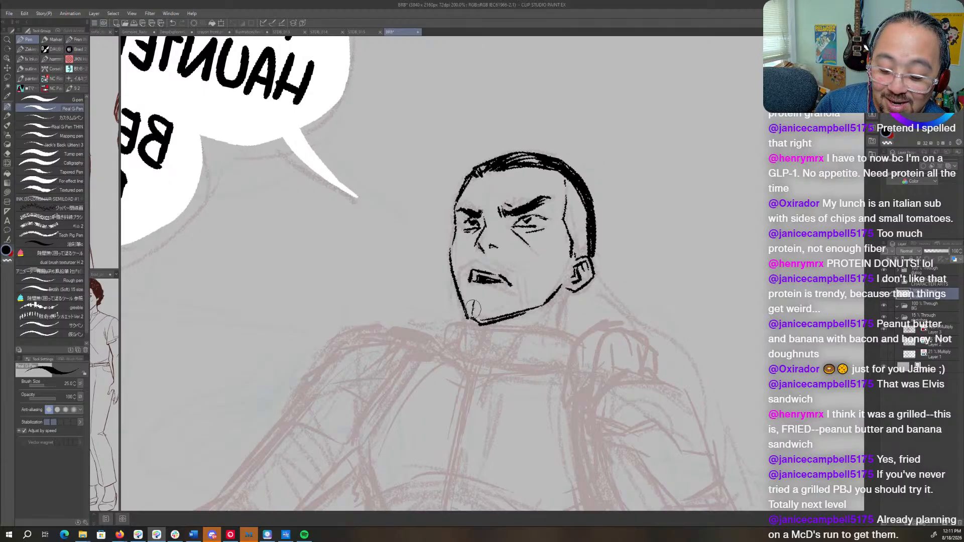
pyautogui.moveTo(477, 295)
pyautogui.mouseDown()
pyautogui.moveTo(476, 319)
pyautogui.moveTo(493, 318)
pyautogui.moveTo(481, 321)
pyautogui.mouseUp()
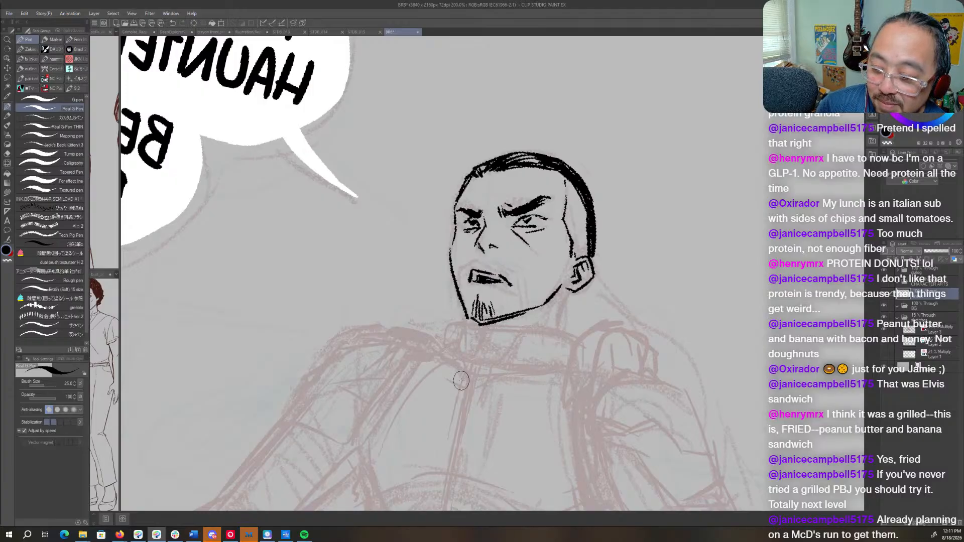
pyautogui.moveTo(470, 267)
pyautogui.mouseDown()
pyautogui.moveTo(462, 284)
pyautogui.moveTo(508, 271)
pyautogui.moveTo(525, 307)
pyautogui.moveTo(539, 309)
pyautogui.mouseUp()
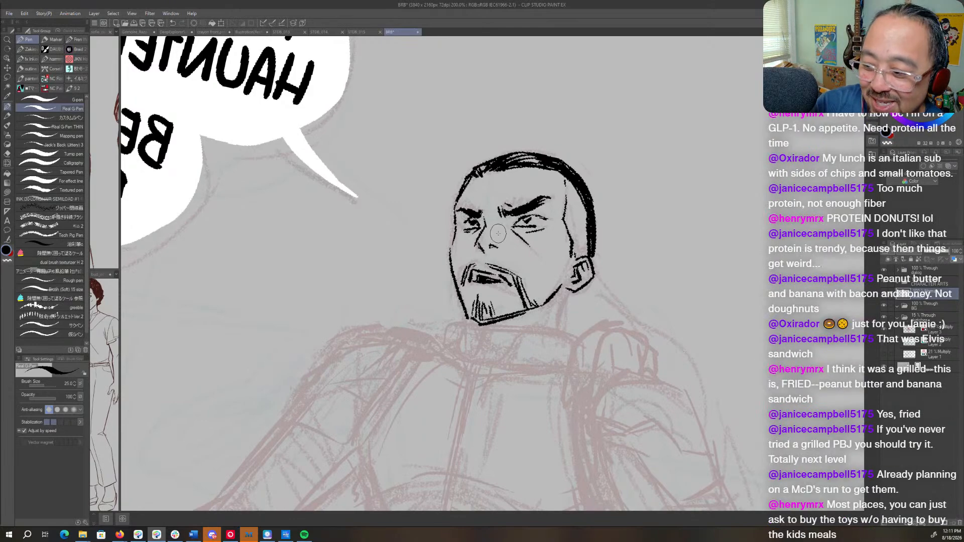
# - Rotate the canvas and thicken the moustache where it runs down the near cheek toward the jaw
pyautogui.press('r')
pyautogui.moveTo(537, 315); pyautogui.dragTo(575, 268)
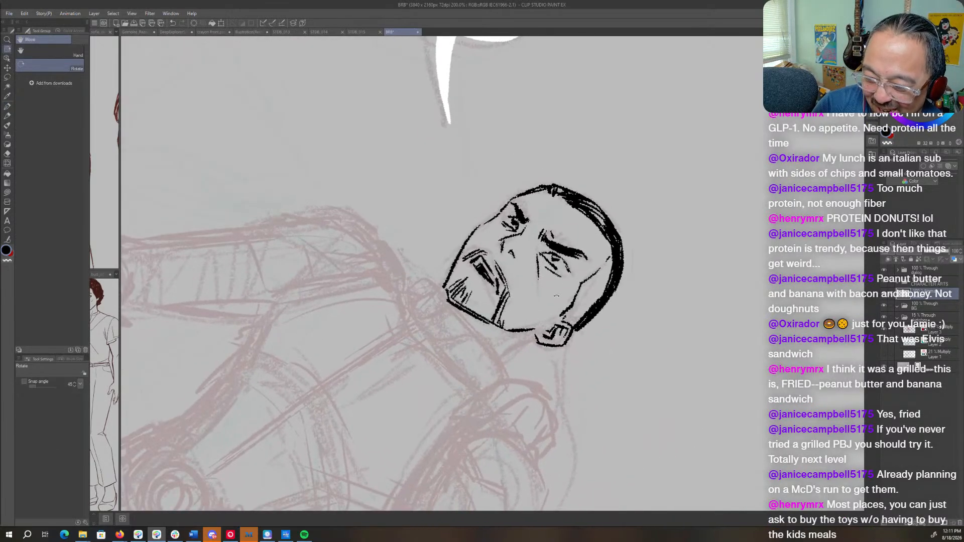
pyautogui.press('p')
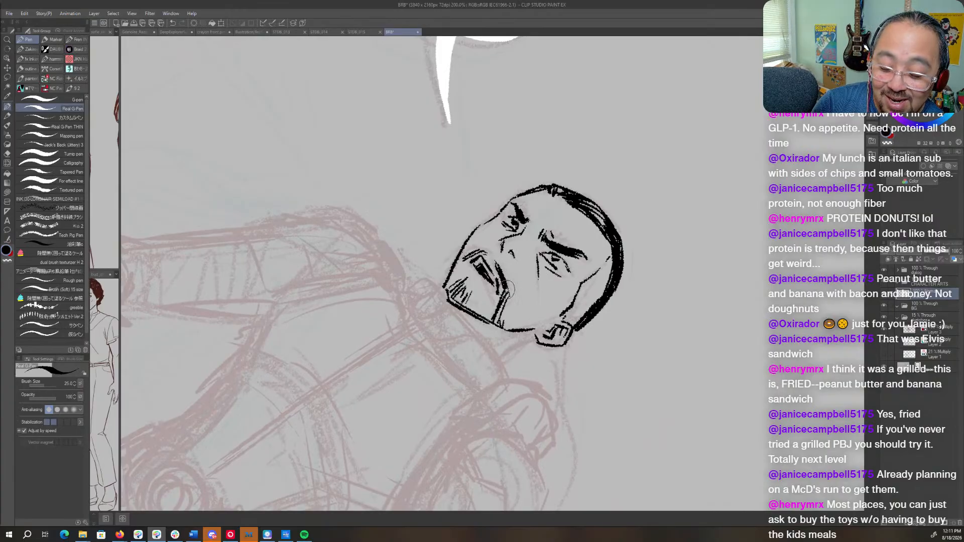
pyautogui.moveTo(507, 290); pyautogui.dragTo(503, 300)
pyautogui.press('r')
pyautogui.moveTo(504, 226); pyautogui.dragTo(457, 232)
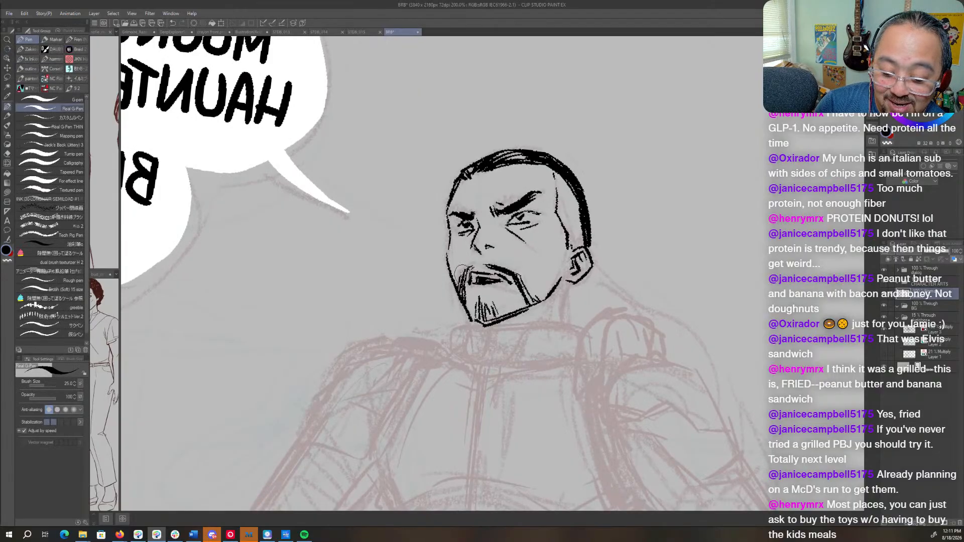
# - Ink a heavy neck line curving down from below the ear toward the collar
pyautogui.press('r')
pyautogui.moveTo(452, 186)
pyautogui.mouseDown()
pyautogui.moveTo(478, 193)
pyautogui.moveTo(453, 186)
pyautogui.moveTo(482, 207)
pyautogui.mouseUp()
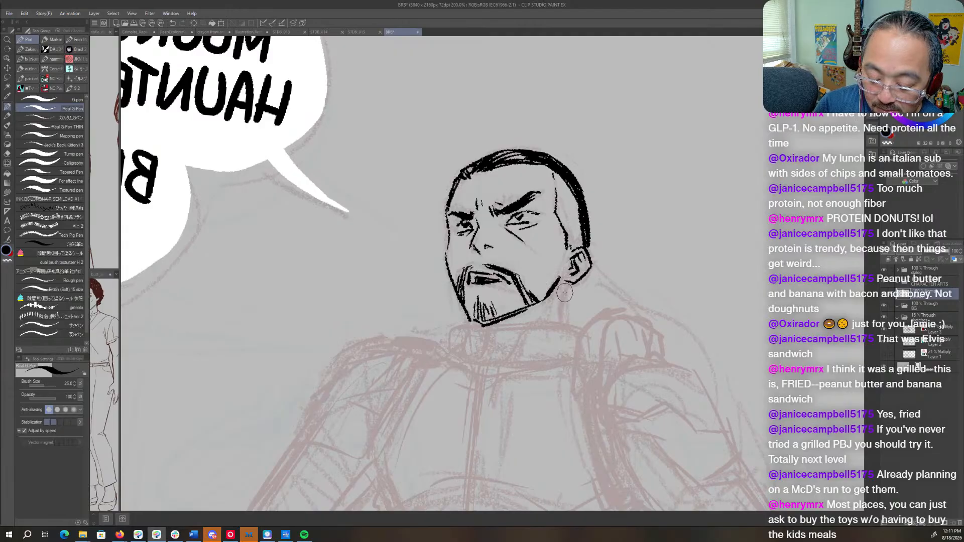
pyautogui.moveTo(562, 279); pyautogui.dragTo(559, 323)
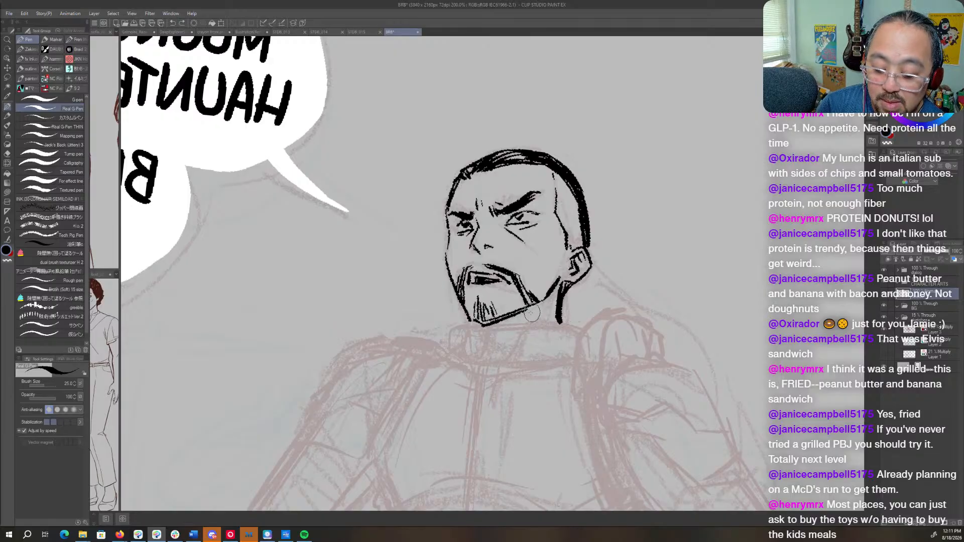
# - Try to ink the shadow line under the jaw from the chin to the neck line
pyautogui.hotkey('shift', 'space')
pyautogui.moveTo(558, 311); pyautogui.dragTo(558, 238)
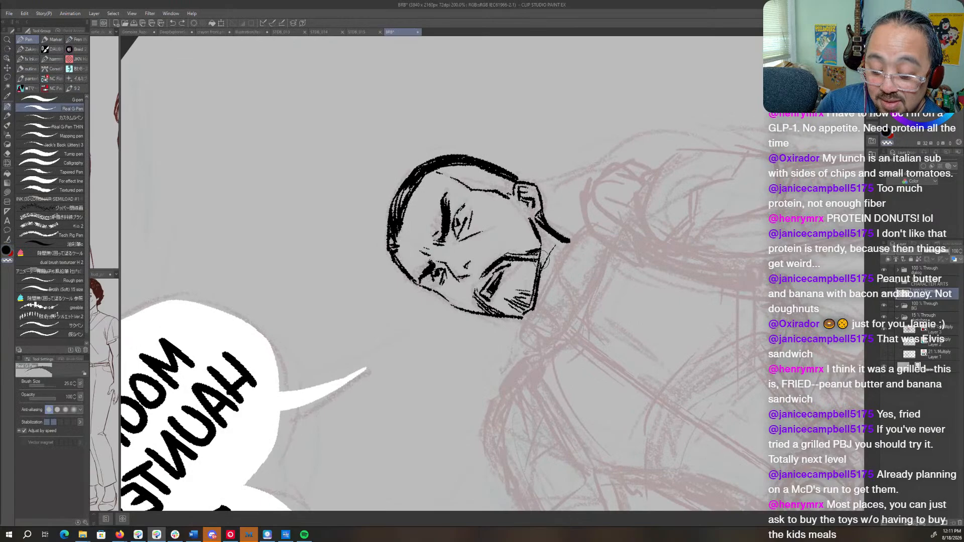
pyautogui.moveTo(547, 252); pyautogui.dragTo(534, 303)
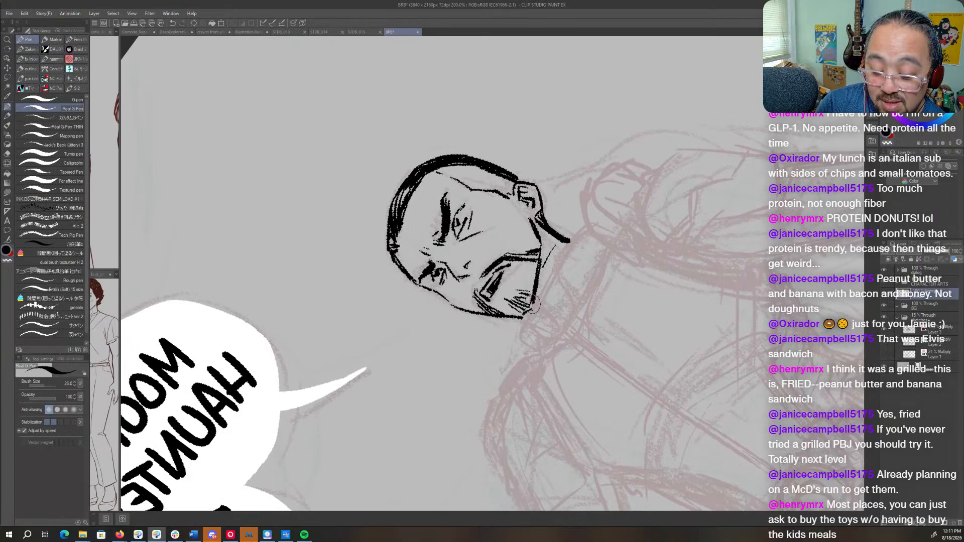
pyautogui.moveTo(561, 240); pyautogui.dragTo(538, 278)
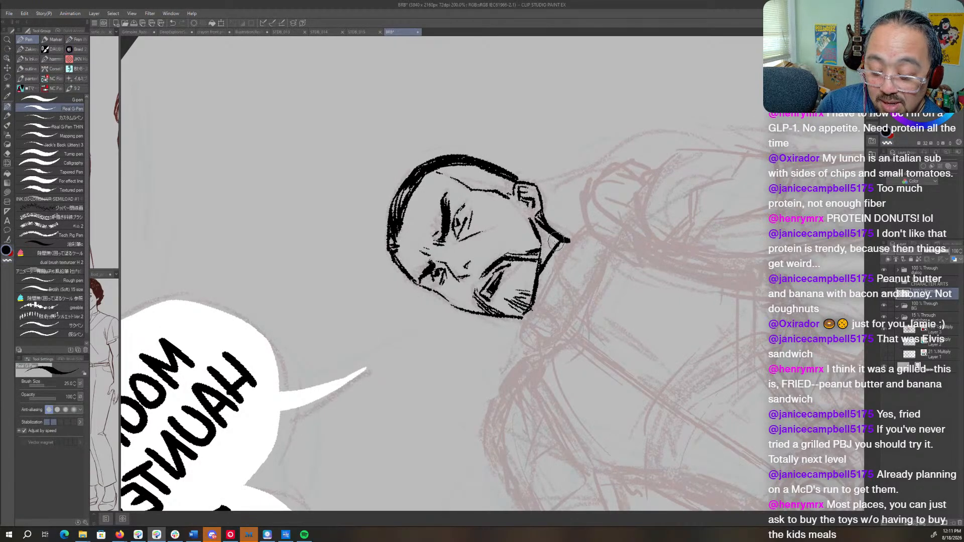
pyautogui.moveTo(557, 244)
pyautogui.mouseDown()
pyautogui.moveTo(537, 276)
pyautogui.moveTo(591, 362)
pyautogui.moveTo(597, 353)
pyautogui.mouseUp()
pyautogui.hotkey('shift', 'space')
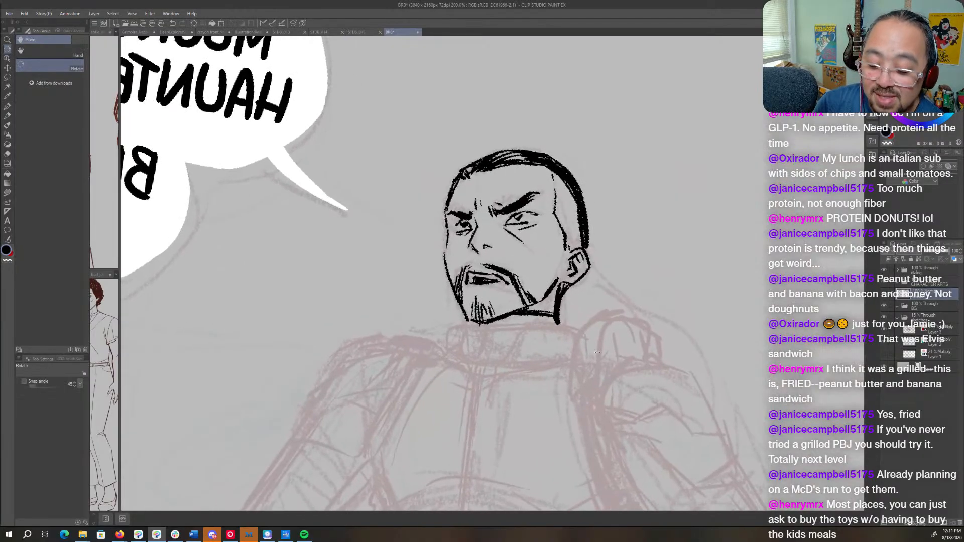
pyautogui.press('c')
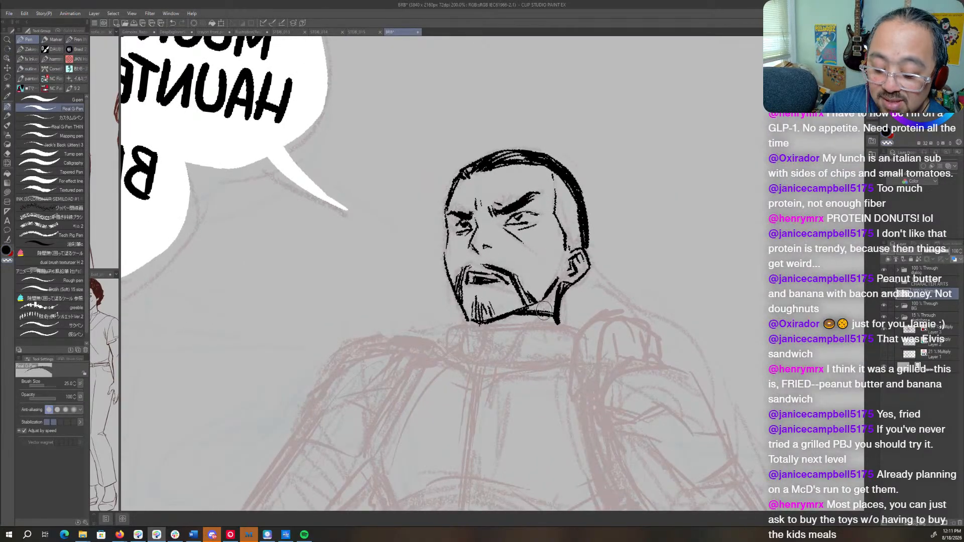
pyautogui.moveTo(538, 312)
pyautogui.mouseDown()
pyautogui.moveTo(515, 319)
pyautogui.moveTo(552, 311)
pyautogui.moveTo(526, 322)
pyautogui.mouseUp()
# - Turn the canvas sideways and ink tapered strokes under the chin toward the neck, then straighten the view
pyautogui.hotkey('shift', 'space')
pyautogui.moveTo(575, 345)
pyautogui.mouseDown()
pyautogui.moveTo(588, 222)
pyautogui.moveTo(576, 204)
pyautogui.mouseUp()
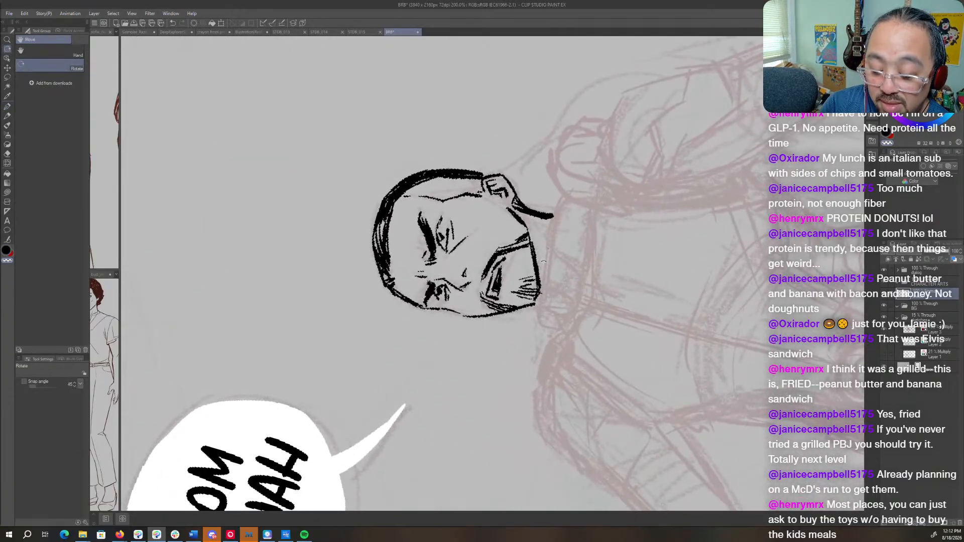
pyautogui.press('c')
pyautogui.moveTo(548, 232); pyautogui.dragTo(539, 283)
pyautogui.moveTo(548, 248); pyautogui.dragTo(540, 284)
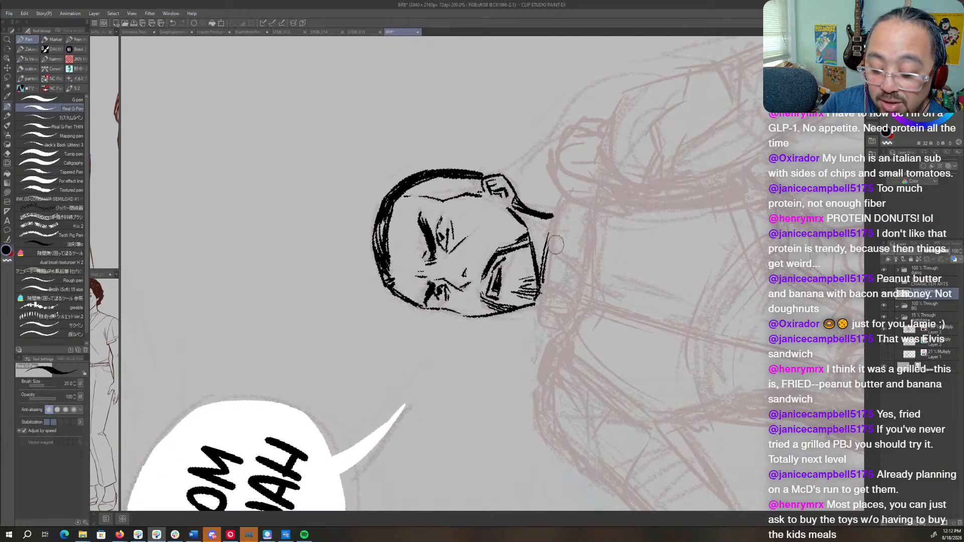
pyautogui.hotkey('shift', 'space')
pyautogui.moveTo(577, 251); pyautogui.dragTo(573, 386)
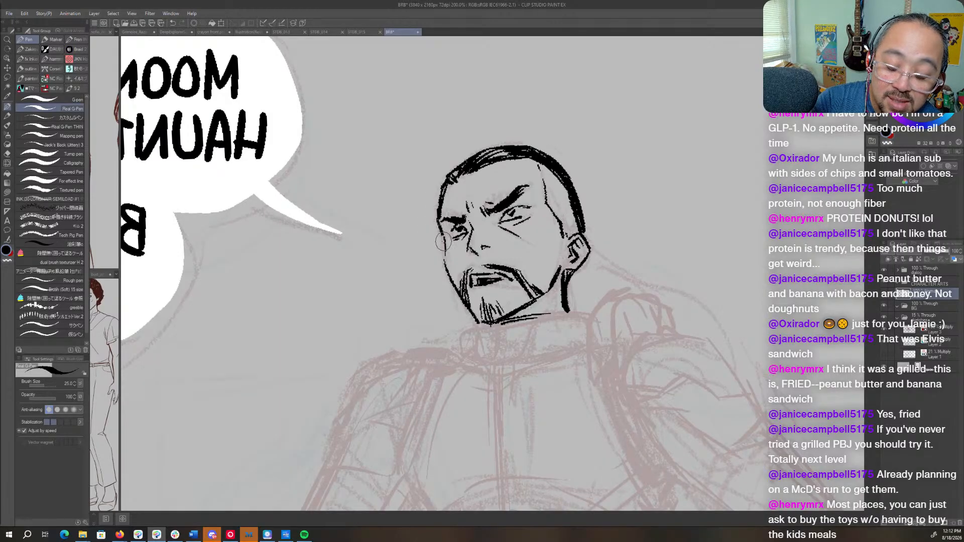
# - Unmirror the canvas and ink one long curve from behind the ear over the shoulder to the upper arm
pyautogui.press('h')
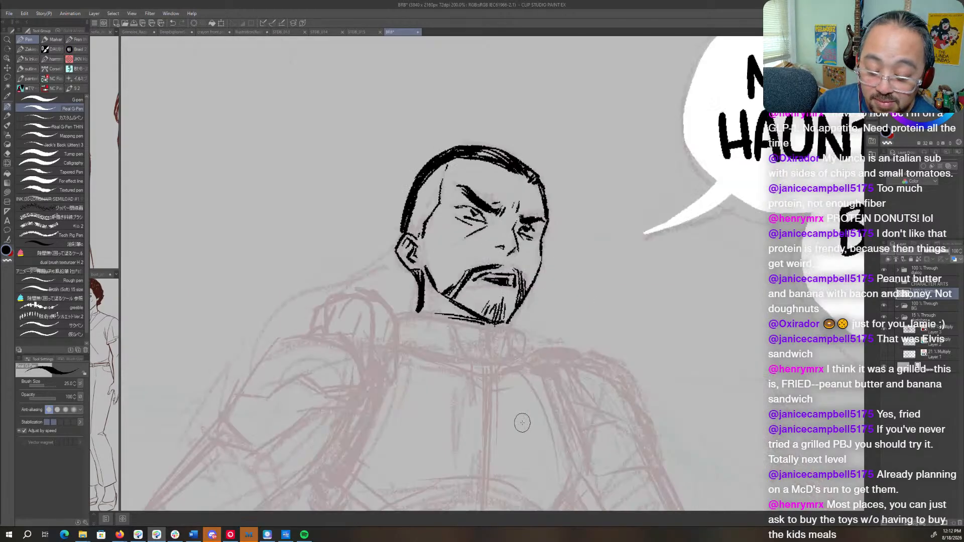
pyautogui.moveTo(571, 205); pyautogui.dragTo(647, 216)
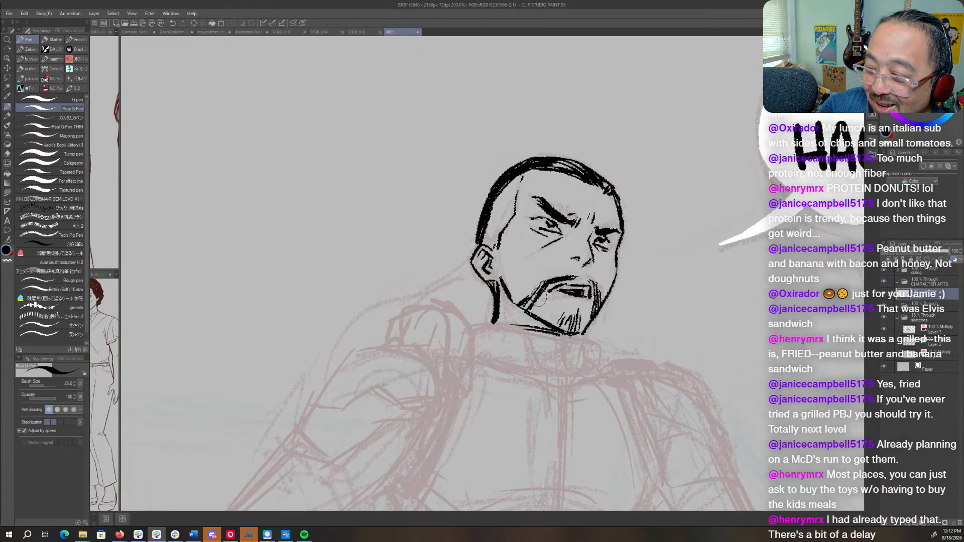
pyautogui.moveTo(539, 297)
pyautogui.mouseDown()
pyautogui.moveTo(585, 205)
pyautogui.moveTo(585, 177)
pyautogui.moveTo(601, 256)
pyautogui.moveTo(603, 244)
pyautogui.mouseUp()
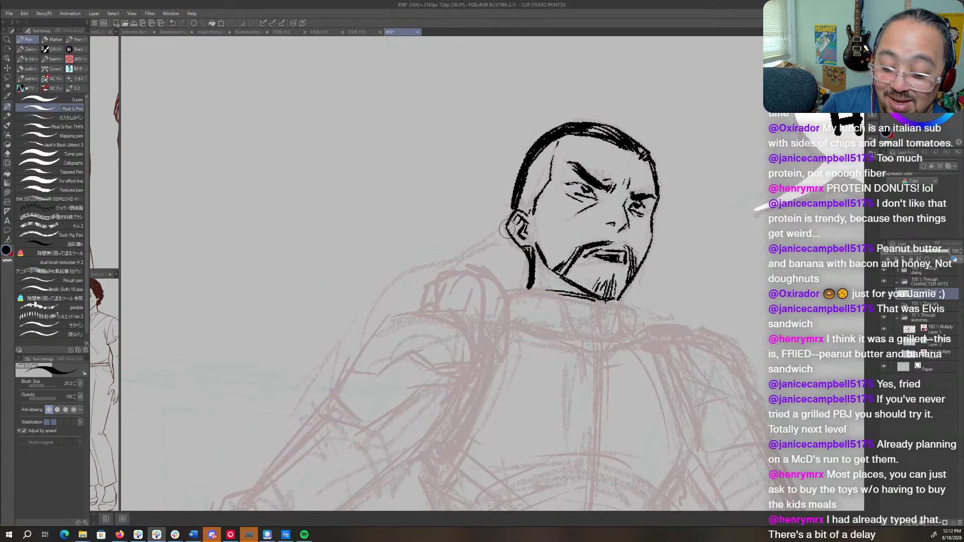
pyautogui.moveTo(506, 229)
pyautogui.mouseDown()
pyautogui.moveTo(434, 252)
pyautogui.moveTo(331, 346)
pyautogui.mouseUp()
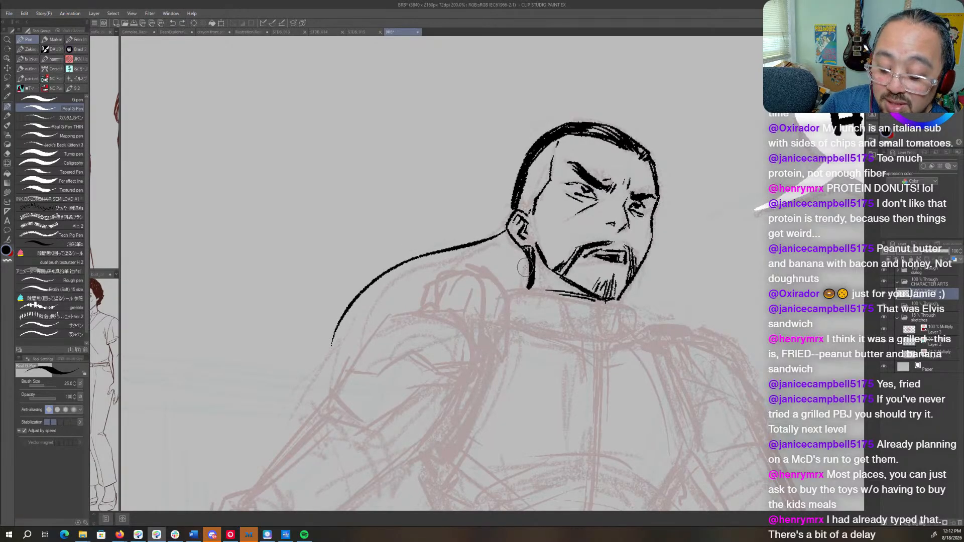
pyautogui.moveTo(535, 381)
pyautogui.mouseDown()
pyautogui.moveTo(576, 277)
pyautogui.moveTo(496, 297)
pyautogui.mouseUp()
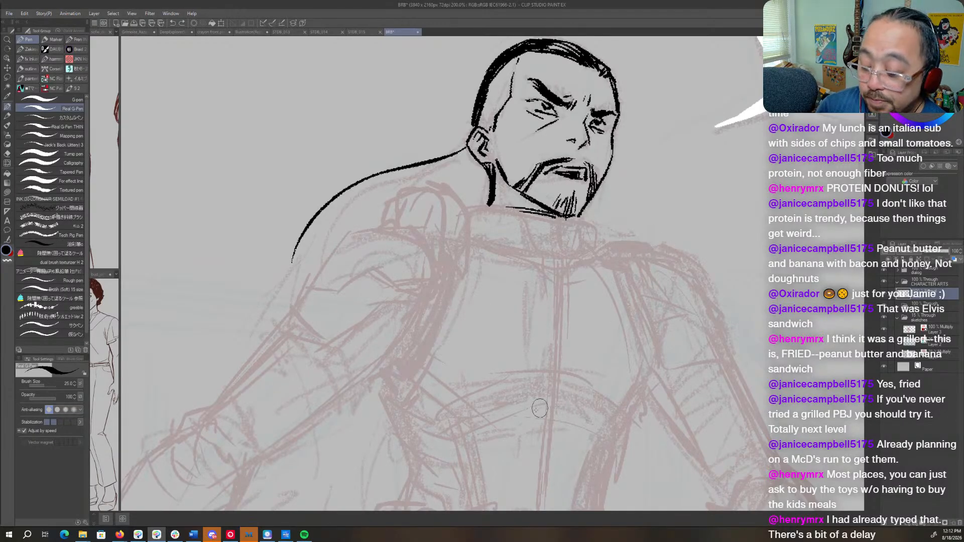
# - Add a new layer beneath the lineart layer, set it to Multiply at lower opacity, and apply a blue layer color
pyautogui.click(907, 524)
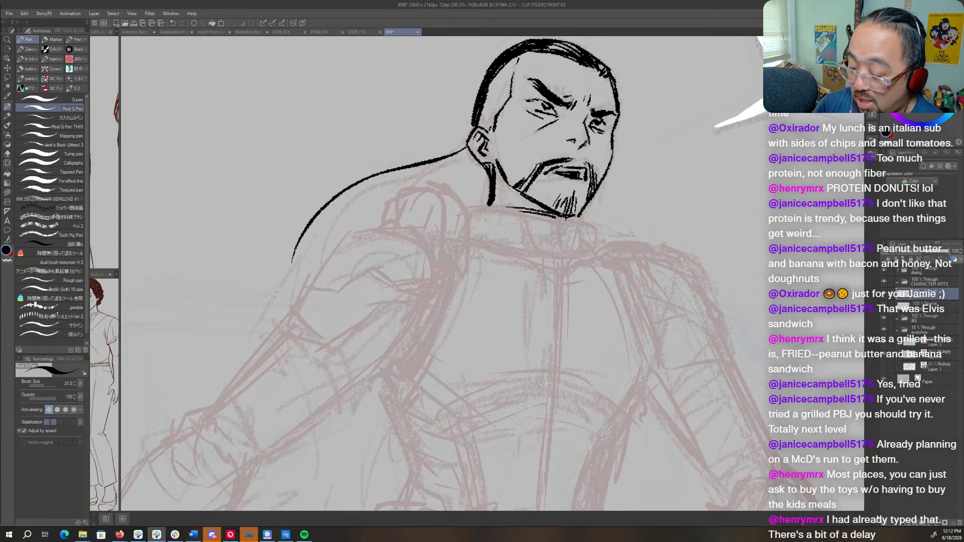
pyautogui.click(942, 309)
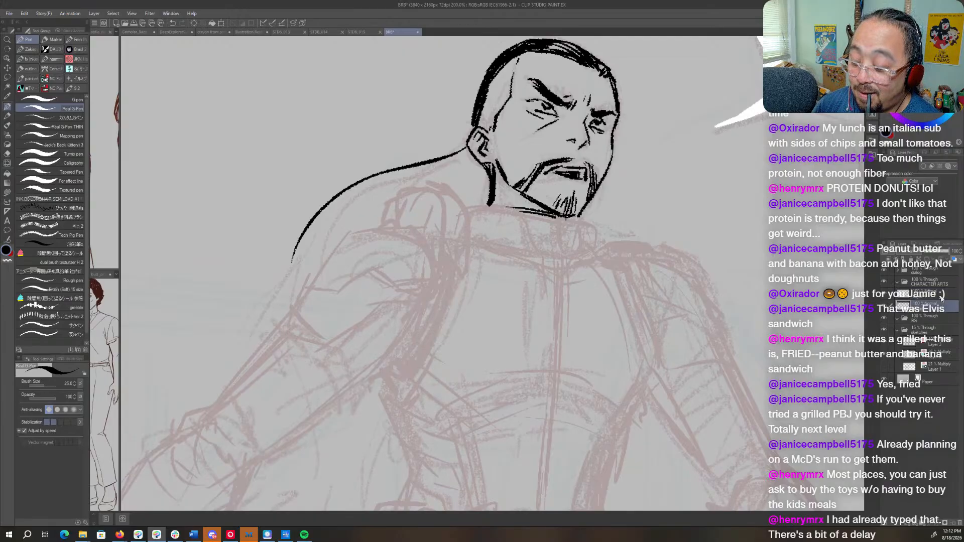
pyautogui.click(953, 260)
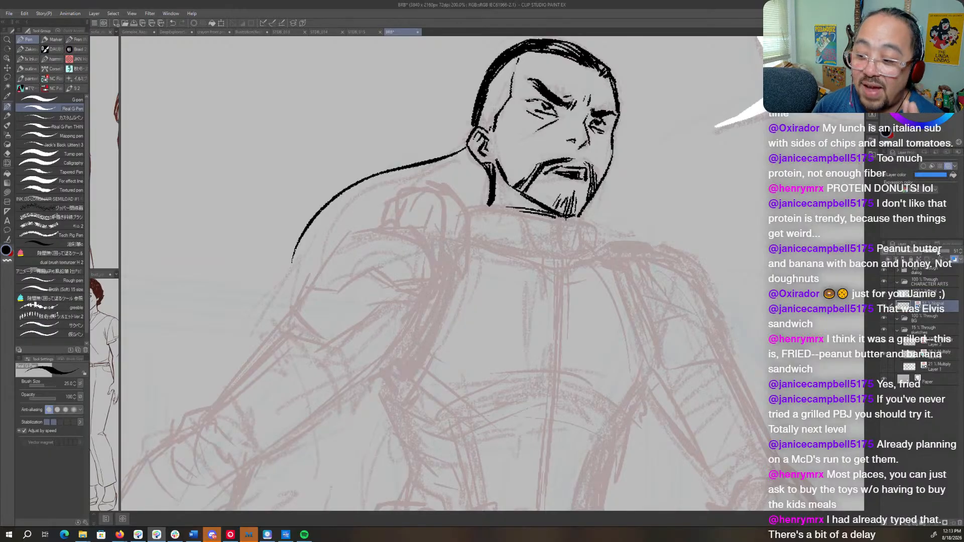
pyautogui.click(940, 296)
pyautogui.click(940, 308)
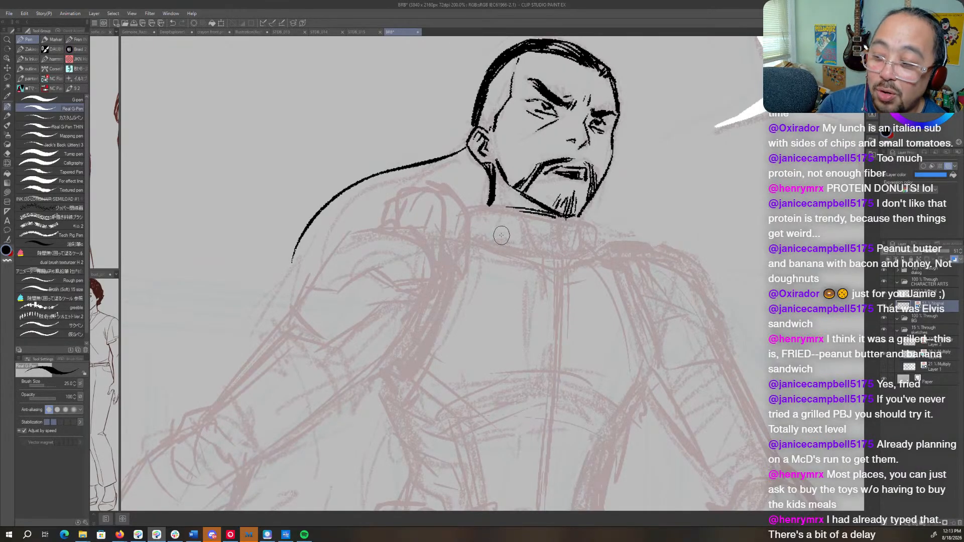
# - Sketch the outline of the upper-arm armor plate in blue over the faded red sketch, below the inked shoulder curve
pyautogui.moveTo(377, 309)
pyautogui.mouseDown()
pyautogui.moveTo(559, 201)
pyautogui.moveTo(484, 284)
pyautogui.mouseUp()
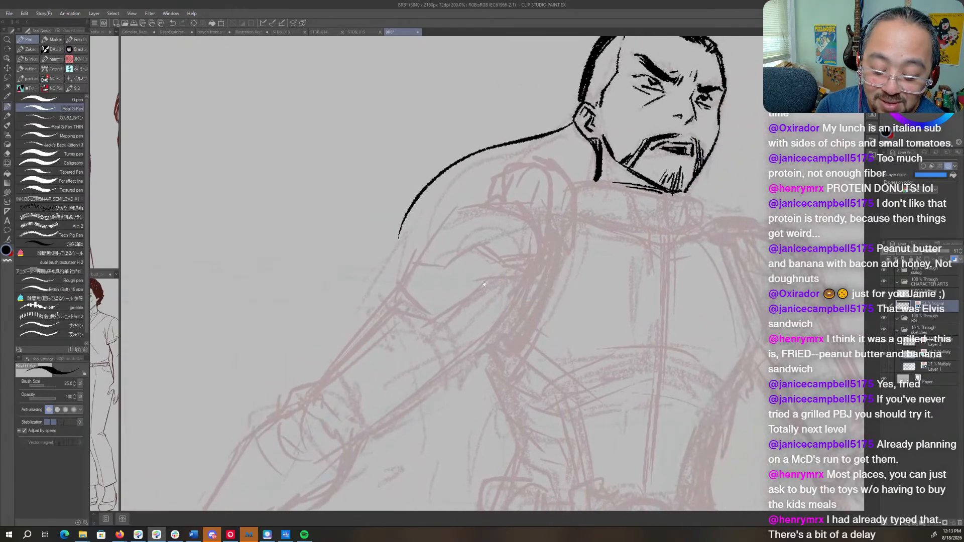
pyautogui.moveTo(394, 282)
pyautogui.mouseDown()
pyautogui.moveTo(426, 308)
pyautogui.moveTo(402, 266)
pyautogui.mouseUp()
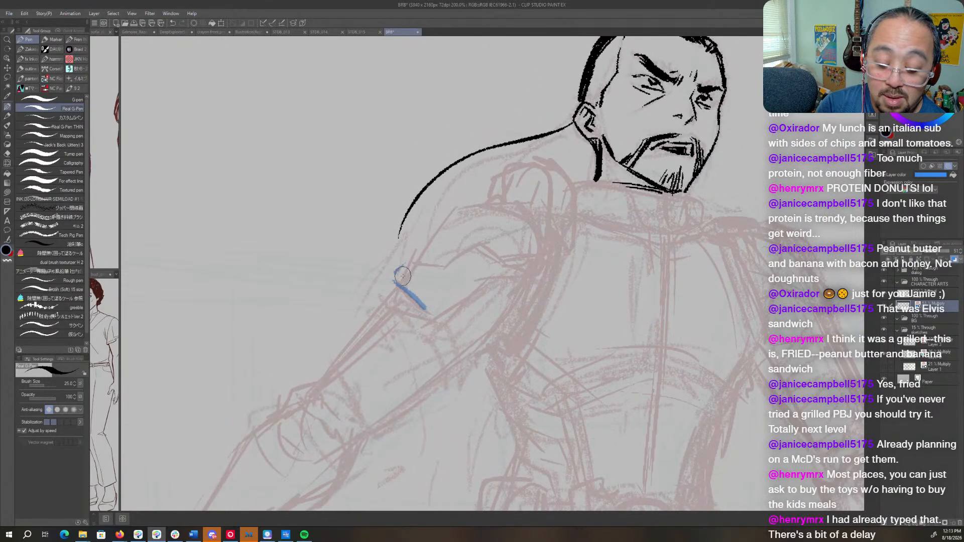
pyautogui.moveTo(400, 276); pyautogui.dragTo(444, 213)
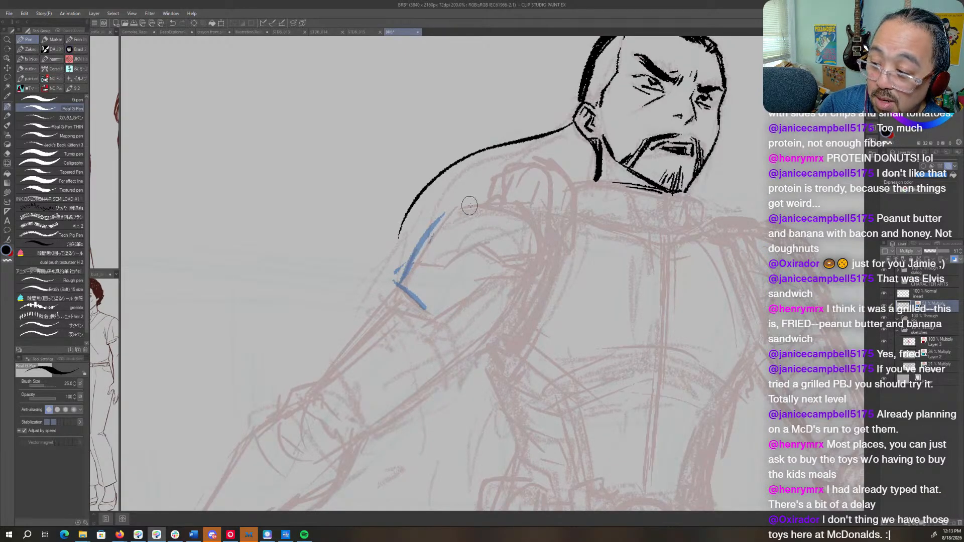
pyautogui.moveTo(454, 209)
pyautogui.mouseDown()
pyautogui.moveTo(494, 204)
pyautogui.moveTo(481, 201)
pyautogui.moveTo(523, 214)
pyautogui.moveTo(542, 247)
pyautogui.moveTo(535, 257)
pyautogui.mouseUp()
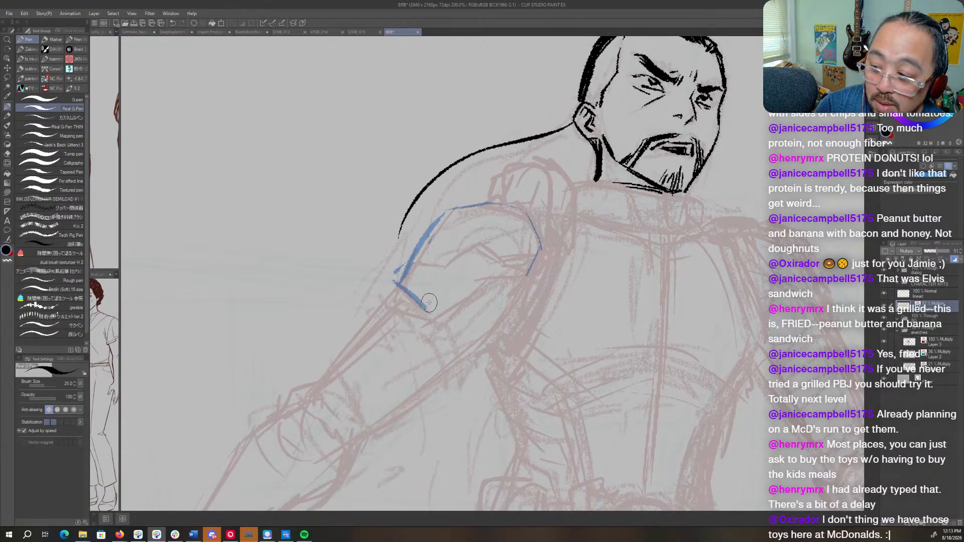
pyautogui.moveTo(428, 303)
pyautogui.mouseDown()
pyautogui.moveTo(493, 260)
pyautogui.moveTo(527, 271)
pyautogui.mouseUp()
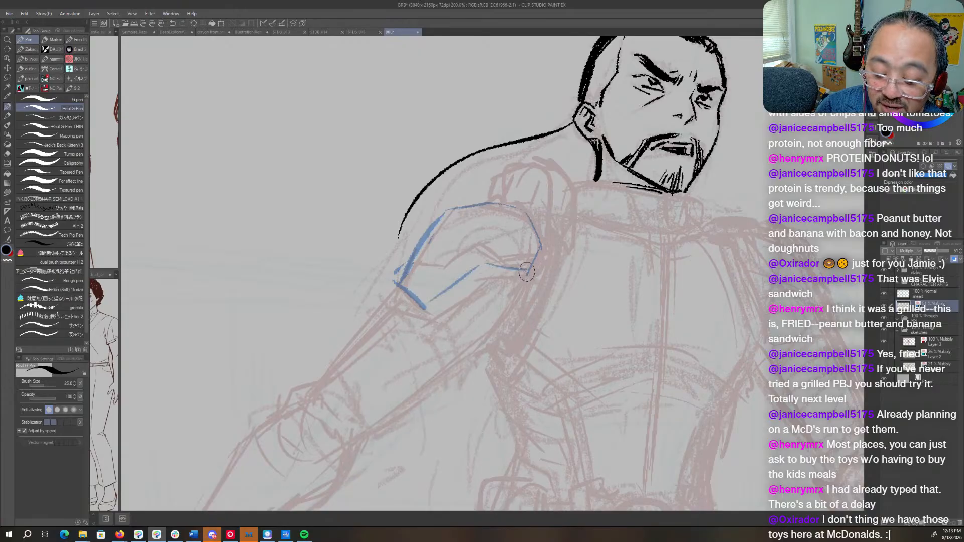
# - On Layer 4, sketch the chest plate's neckline and curved side edges in blue, adding the raised collar with its front notch
pyautogui.hotkey('ctrl', 'space')
pyautogui.moveTo(587, 289); pyautogui.dragTo(535, 296)
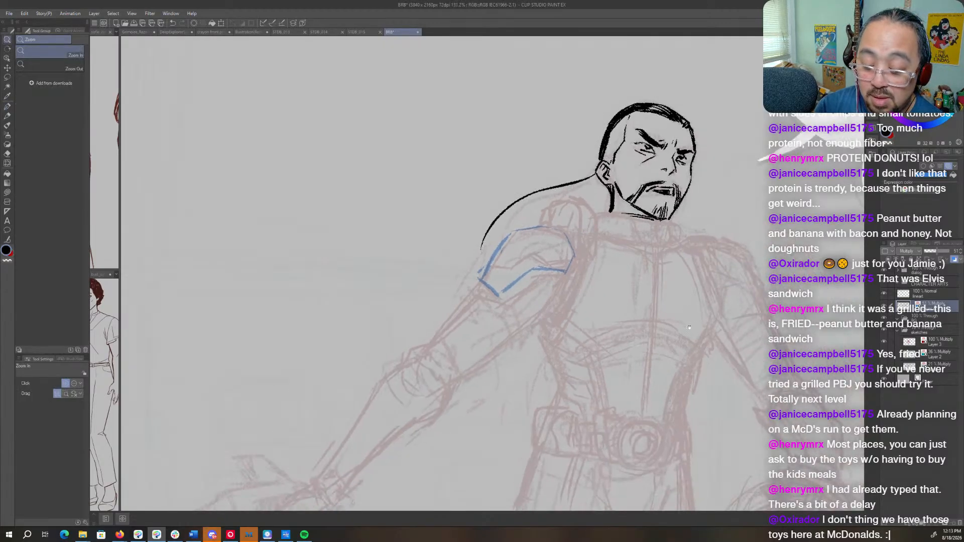
pyautogui.moveTo(653, 341); pyautogui.dragTo(551, 261)
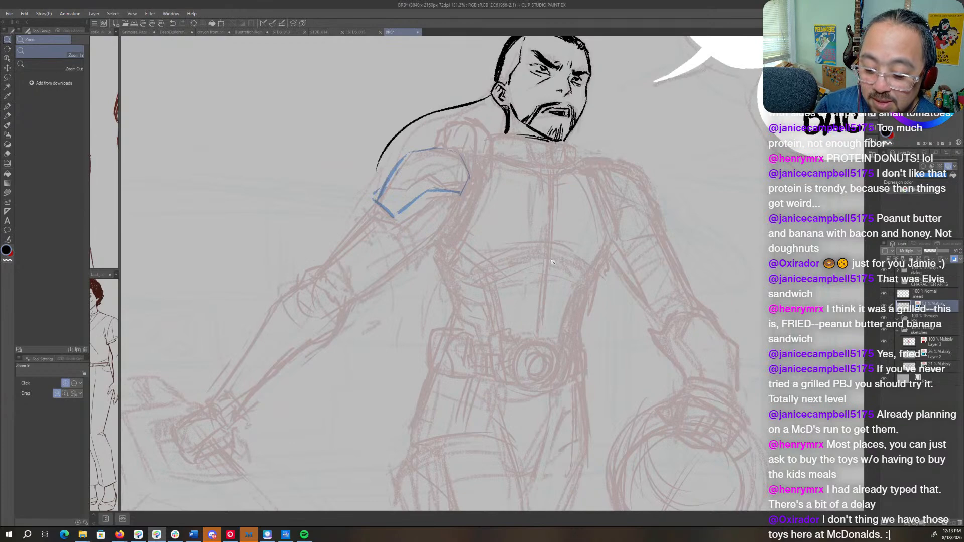
pyautogui.click(919, 342)
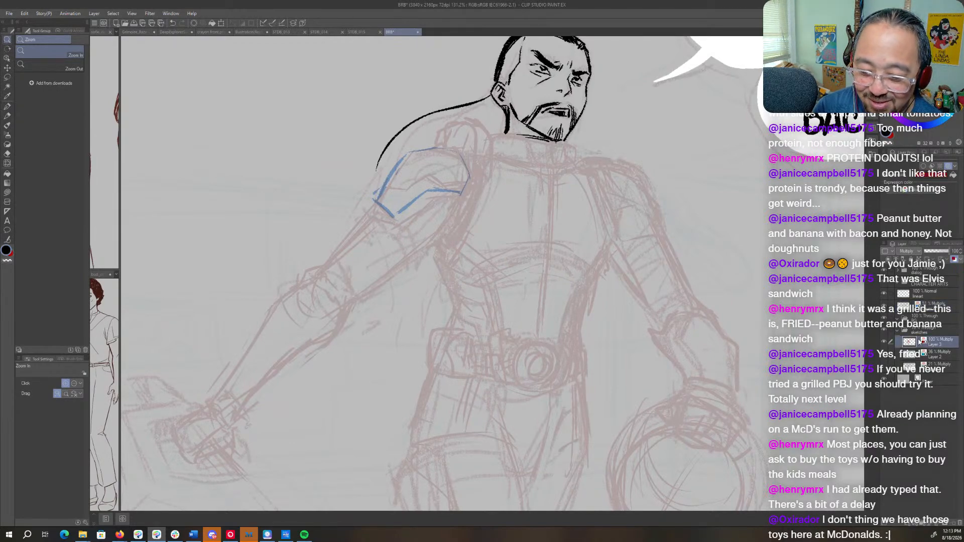
pyautogui.moveTo(581, 137); pyautogui.dragTo(610, 233)
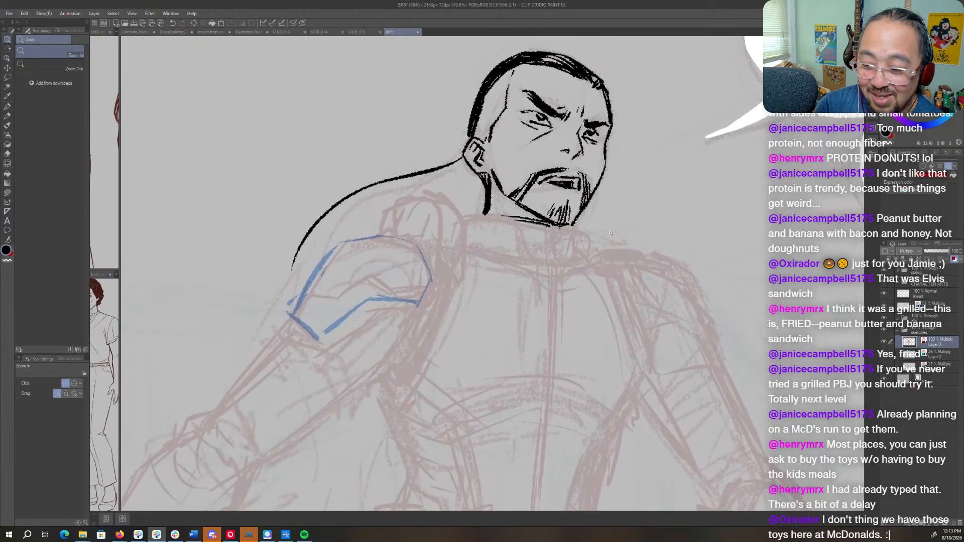
pyautogui.click(940, 308)
pyautogui.press('p')
pyautogui.moveTo(467, 238)
pyautogui.mouseDown()
pyautogui.moveTo(527, 255)
pyautogui.moveTo(602, 256)
pyautogui.moveTo(636, 321)
pyautogui.moveTo(642, 376)
pyautogui.mouseUp()
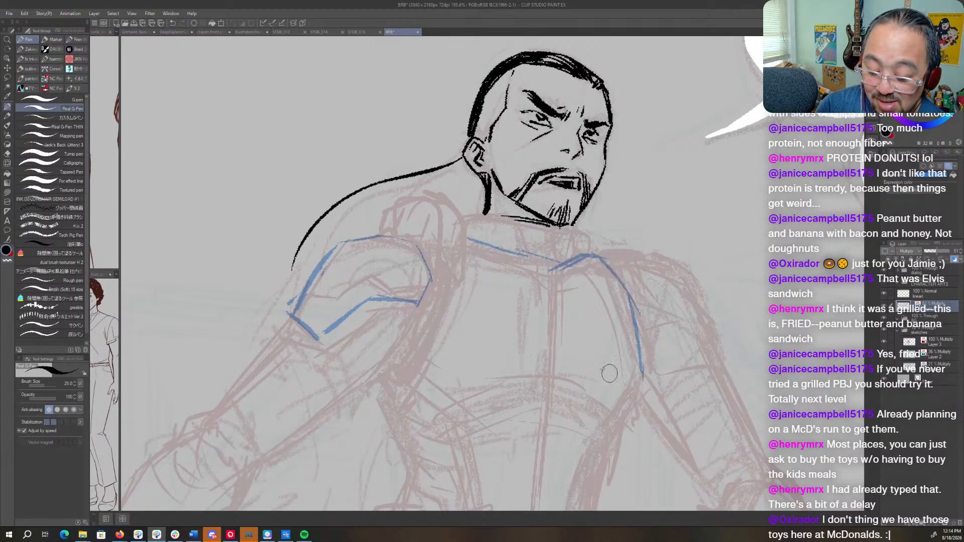
pyautogui.moveTo(465, 241)
pyautogui.mouseDown()
pyautogui.moveTo(455, 308)
pyautogui.moveTo(405, 383)
pyautogui.moveTo(408, 375)
pyautogui.moveTo(379, 388)
pyautogui.moveTo(394, 391)
pyautogui.moveTo(439, 330)
pyautogui.moveTo(461, 222)
pyautogui.moveTo(504, 217)
pyautogui.mouseUp()
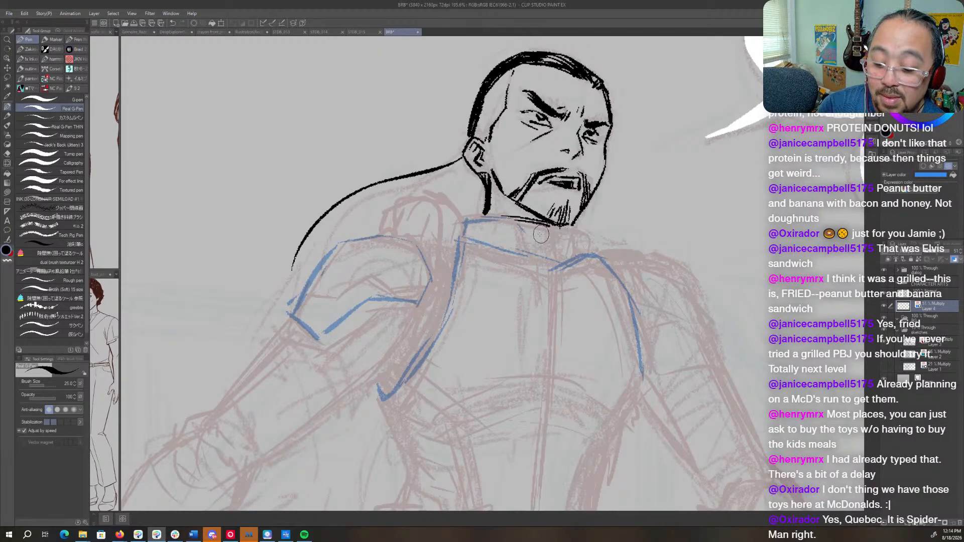
pyautogui.moveTo(533, 233)
pyautogui.mouseDown()
pyautogui.moveTo(568, 236)
pyautogui.moveTo(564, 248)
pyautogui.moveTo(559, 232)
pyautogui.moveTo(573, 231)
pyautogui.moveTo(581, 251)
pyautogui.mouseUp()
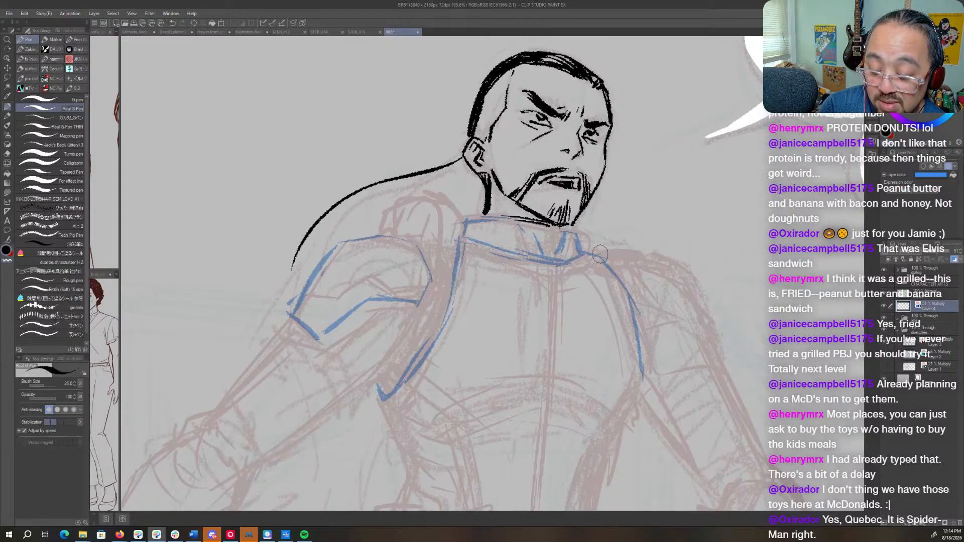
# - Sketch the vertical center line down the chest plate and two short diagonal rib marks beside its lower side edge in blue
pyautogui.moveTo(556, 271); pyautogui.dragTo(552, 378)
pyautogui.moveTo(619, 401)
pyautogui.mouseDown()
pyautogui.moveTo(597, 353)
pyautogui.moveTo(622, 336)
pyautogui.moveTo(612, 349)
pyautogui.mouseUp()
pyautogui.moveTo(406, 309)
pyautogui.mouseDown()
pyautogui.moveTo(429, 333)
pyautogui.moveTo(420, 356)
pyautogui.mouseUp()
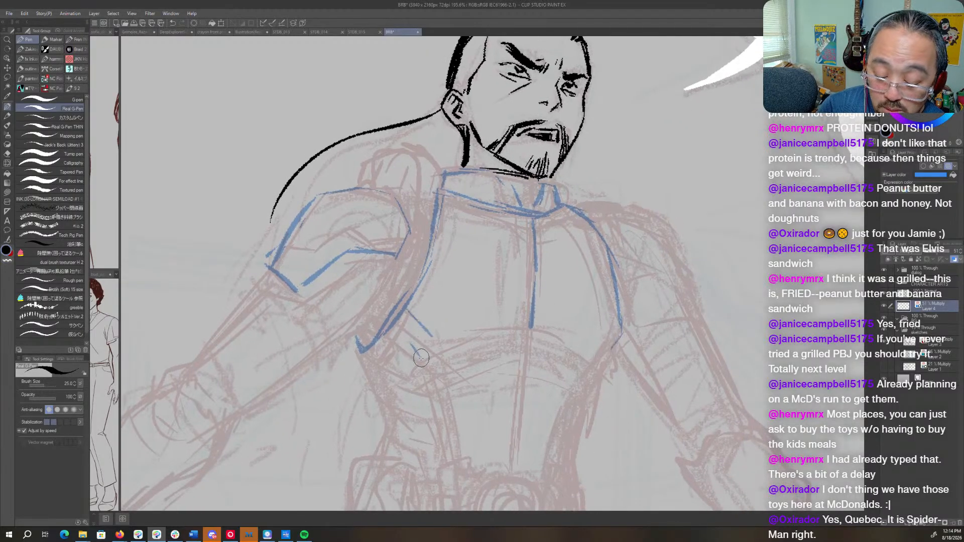
# - Sketch both tapering sides of the torso armor and its curved waistline above the belt, plus the outer thigh line, in blue
pyautogui.moveTo(352, 347)
pyautogui.mouseDown()
pyautogui.moveTo(387, 420)
pyautogui.moveTo(377, 459)
pyautogui.mouseUp()
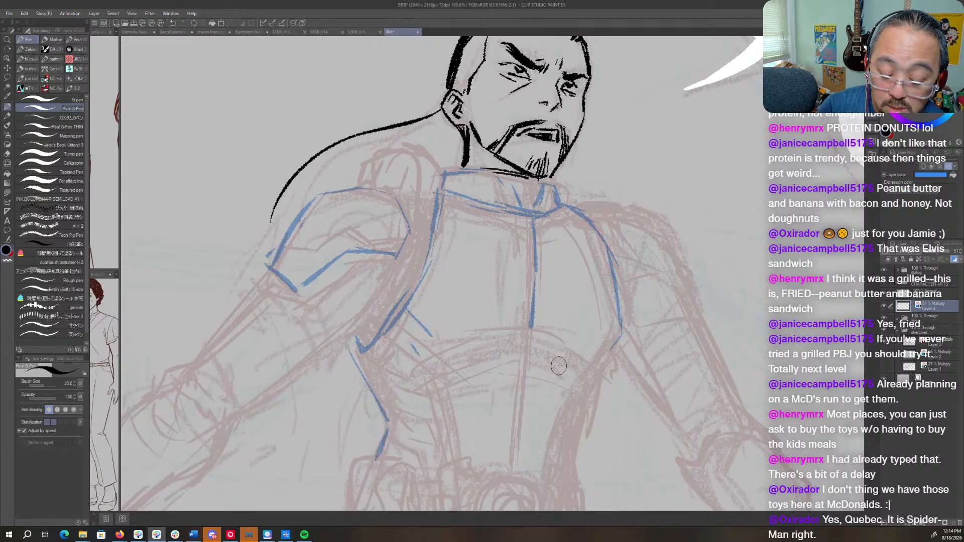
pyautogui.moveTo(610, 349)
pyautogui.mouseDown()
pyautogui.moveTo(567, 442)
pyautogui.moveTo(574, 481)
pyautogui.mouseUp()
pyautogui.moveTo(575, 481); pyautogui.dragTo(595, 323)
pyautogui.moveTo(429, 310); pyautogui.dragTo(588, 329)
pyautogui.moveTo(575, 322); pyautogui.dragTo(593, 320)
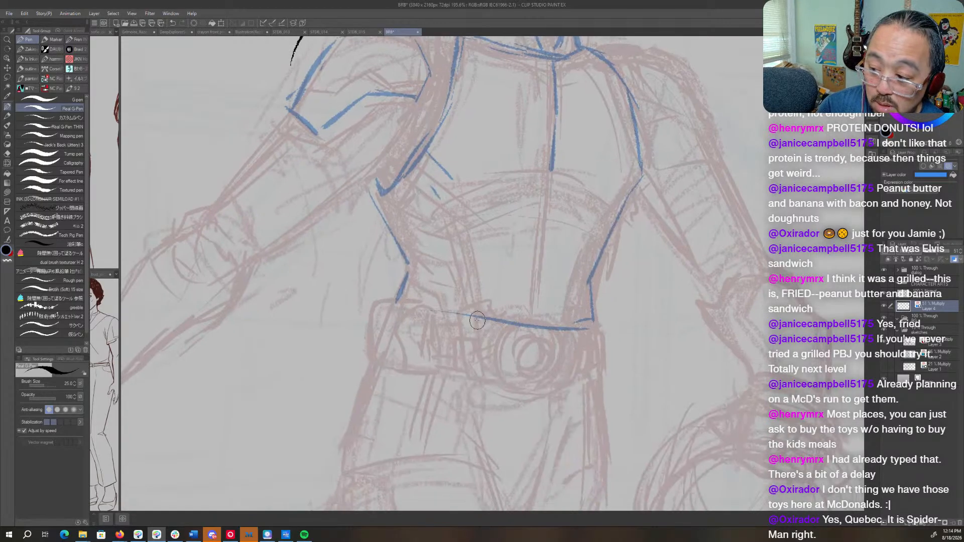
pyautogui.moveTo(409, 313)
pyautogui.mouseDown()
pyautogui.moveTo(536, 327)
pyautogui.moveTo(569, 282)
pyautogui.mouseUp()
pyautogui.moveTo(416, 287)
pyautogui.mouseDown()
pyautogui.moveTo(376, 391)
pyautogui.moveTo(378, 416)
pyautogui.moveTo(381, 406)
pyautogui.mouseUp()
pyautogui.moveTo(672, 128)
pyautogui.mouseDown()
pyautogui.moveTo(629, 219)
pyautogui.moveTo(595, 358)
pyautogui.moveTo(603, 328)
pyautogui.moveTo(644, 326)
pyautogui.mouseUp()
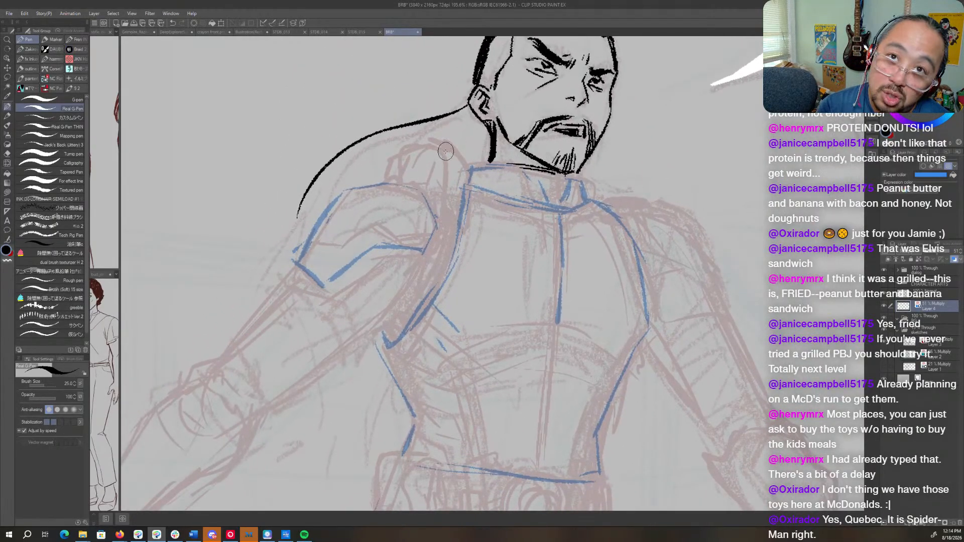
pyautogui.moveTo(410, 152)
pyautogui.mouseDown()
pyautogui.moveTo(475, 137)
pyautogui.moveTo(496, 200)
pyautogui.moveTo(466, 201)
pyautogui.moveTo(427, 183)
pyautogui.moveTo(436, 205)
pyautogui.mouseUp()
pyautogui.moveTo(417, 145)
pyautogui.mouseDown()
pyautogui.moveTo(391, 183)
pyautogui.moveTo(421, 208)
pyautogui.moveTo(420, 197)
pyautogui.moveTo(406, 195)
pyautogui.moveTo(354, 240)
pyautogui.mouseUp()
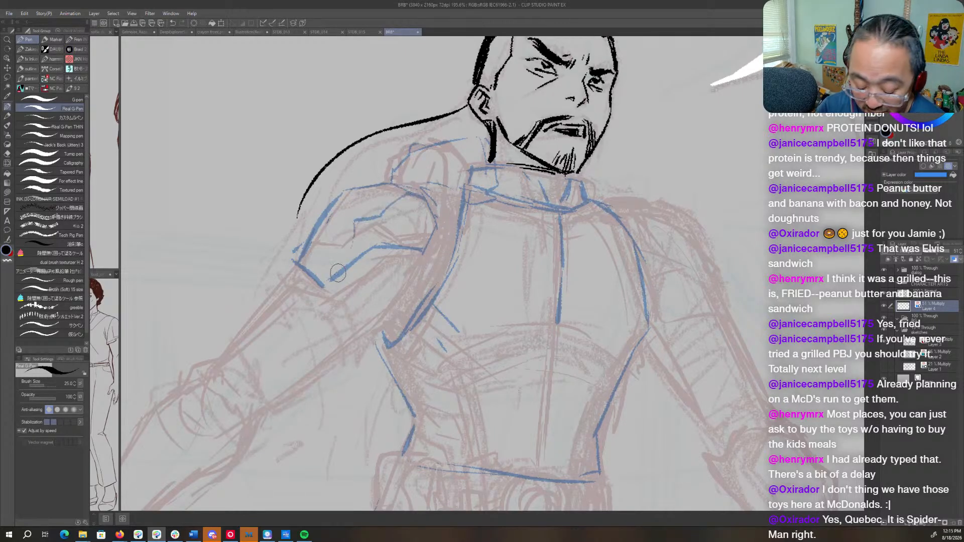
pyautogui.hotkey('ctrl', 'z')
pyautogui.hotkey('ctrl', 'z')
pyautogui.hotkey('ctrl', 'z')
pyautogui.hotkey('ctrl', 'z')
pyautogui.hotkey('ctrl', 'z')
pyautogui.hotkey('ctrl', 'z')
pyautogui.hotkey('ctrl', 'z')
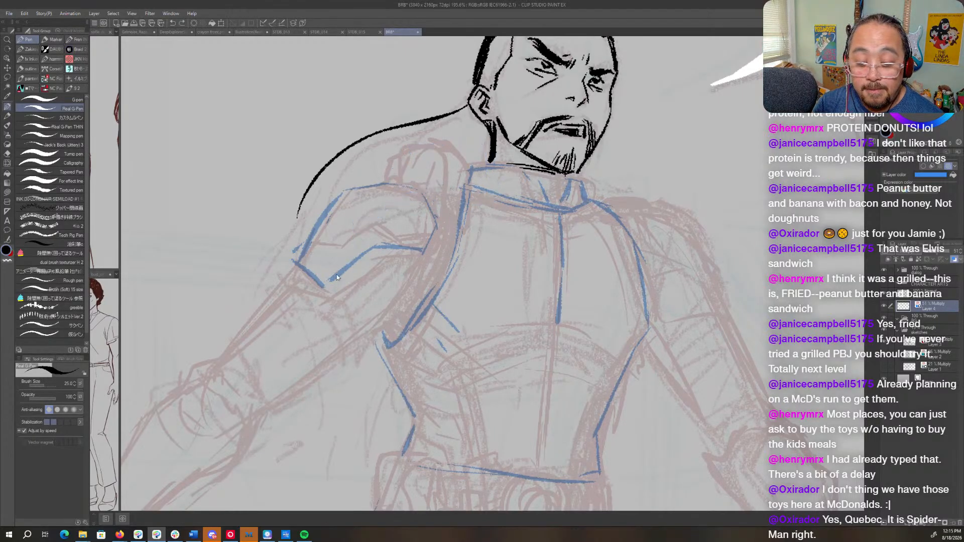
# - On the lineart layer, trim the thick neck line below the ear with transparent strokes and re-ink it straighter in black
pyautogui.moveTo(559, 241); pyautogui.dragTo(571, 361)
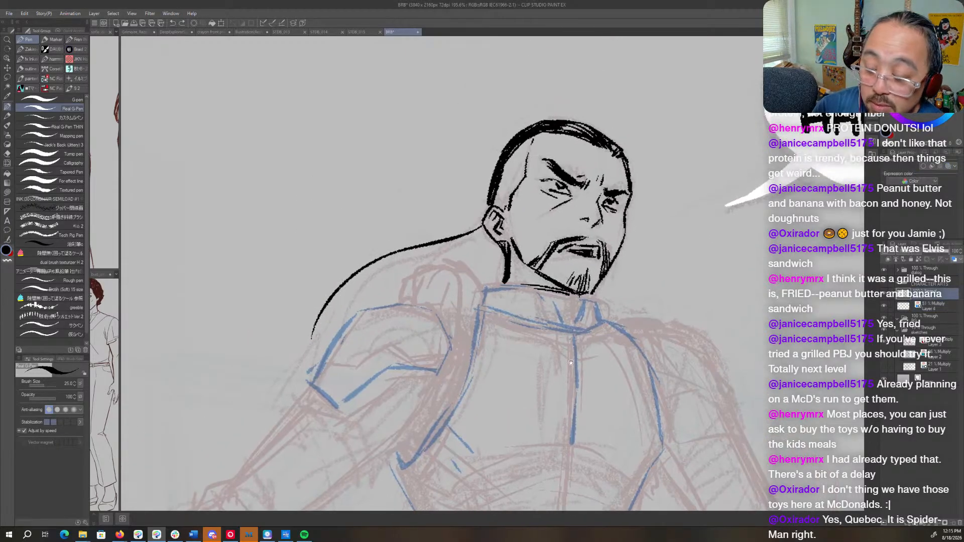
pyautogui.press('c')
pyautogui.moveTo(501, 261); pyautogui.dragTo(506, 291)
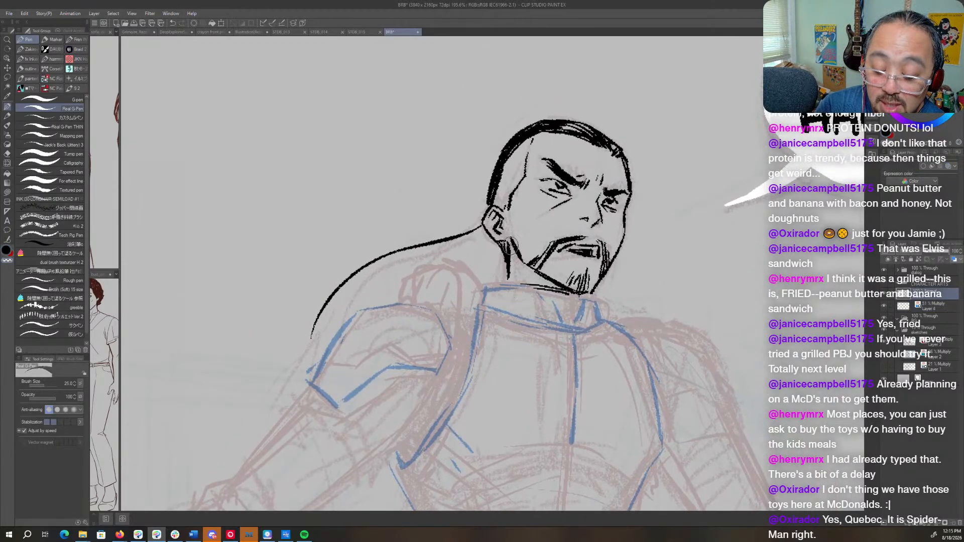
pyautogui.moveTo(510, 245); pyautogui.dragTo(511, 277)
pyautogui.press('c')
pyautogui.moveTo(509, 240); pyautogui.dragTo(507, 285)
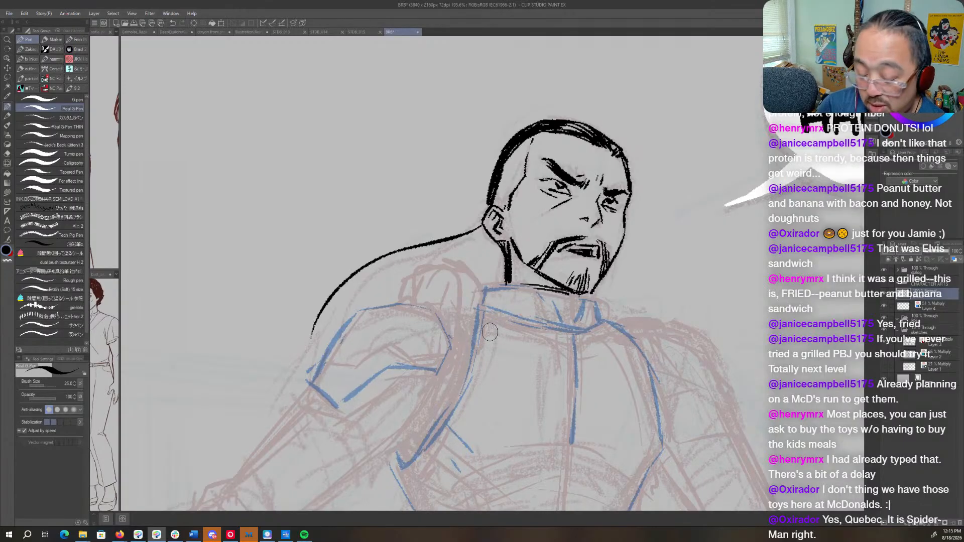
# - Mirror the canvas, rework the ear using a lasso selection and fresh black ink, and ink a short neck line beneath the chin
pyautogui.press('h')
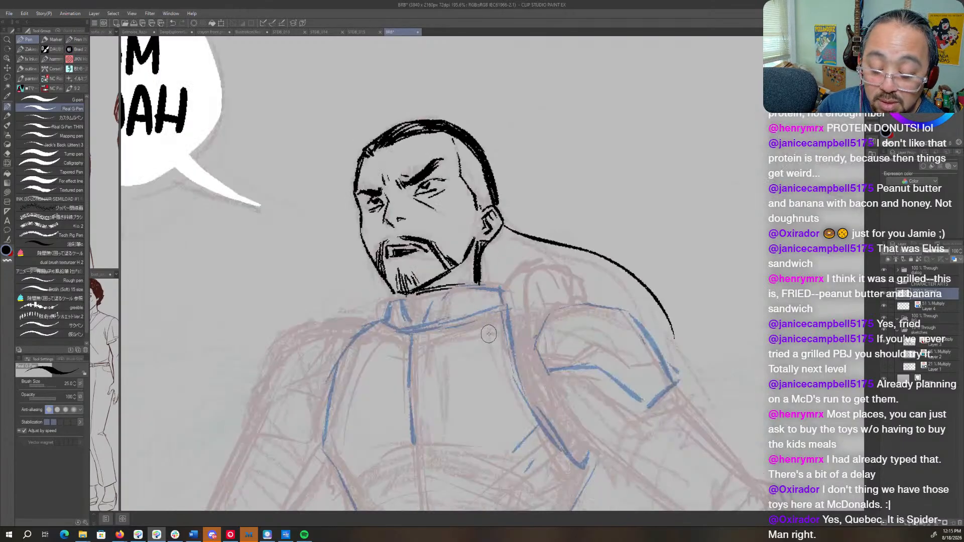
pyautogui.press('m')
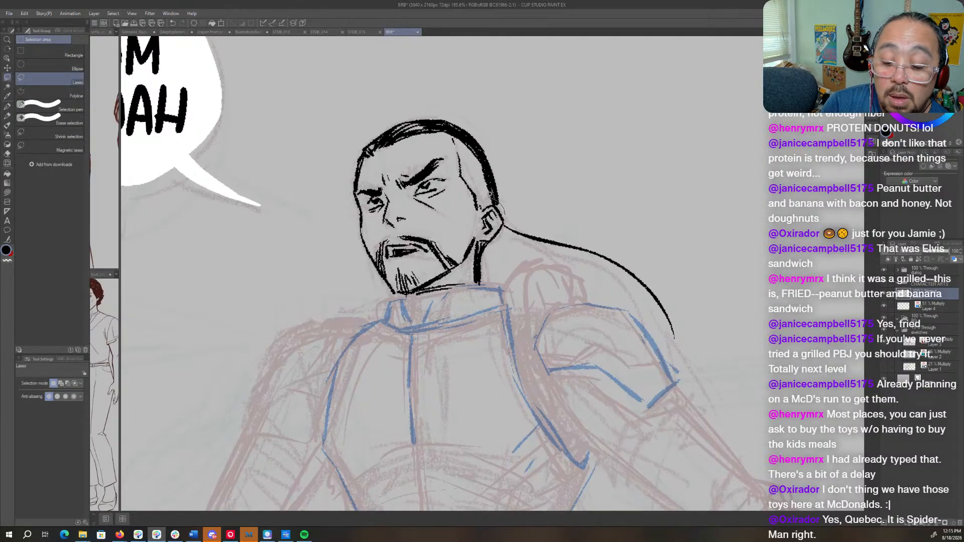
pyautogui.moveTo(502, 230); pyautogui.dragTo(498, 204)
pyautogui.press('o')
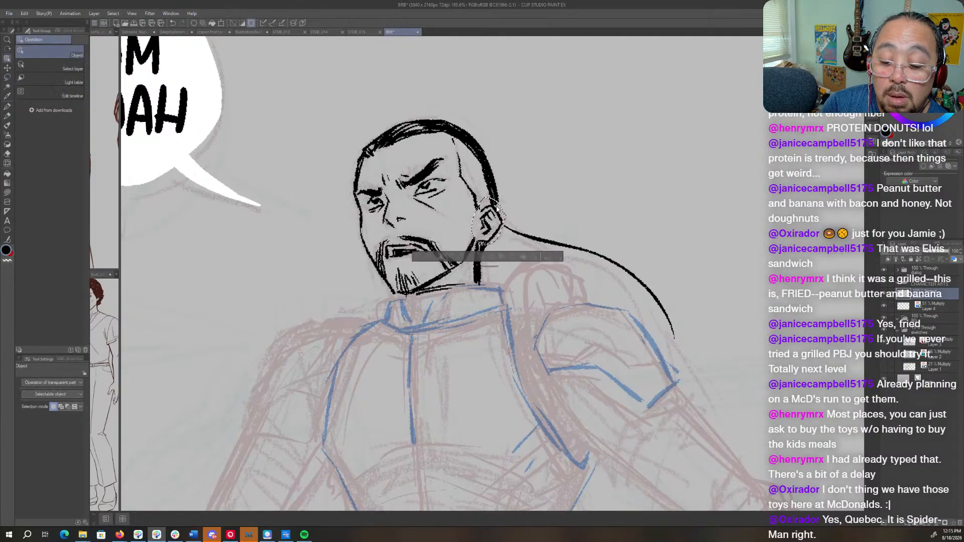
pyautogui.hotkey('ctrl', 'd')
pyautogui.press('p')
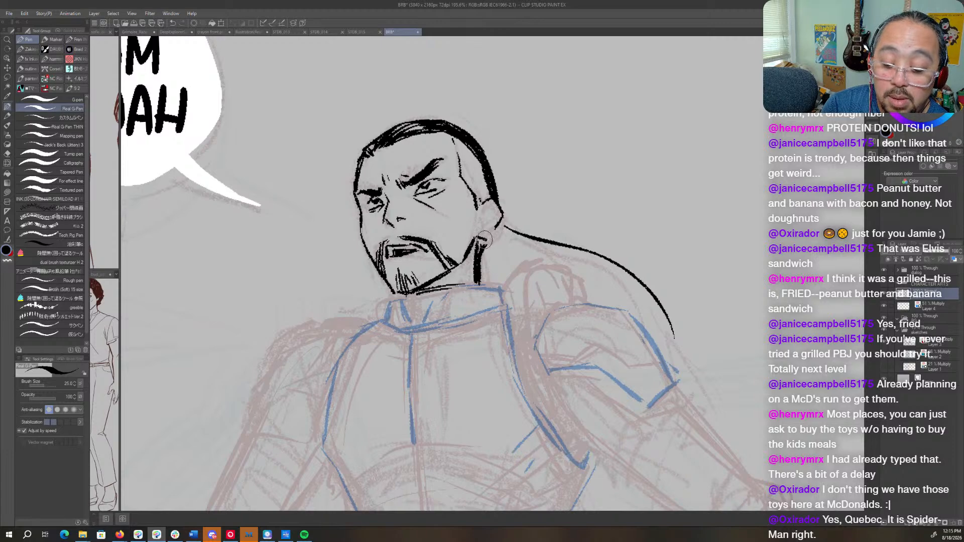
pyautogui.press('c')
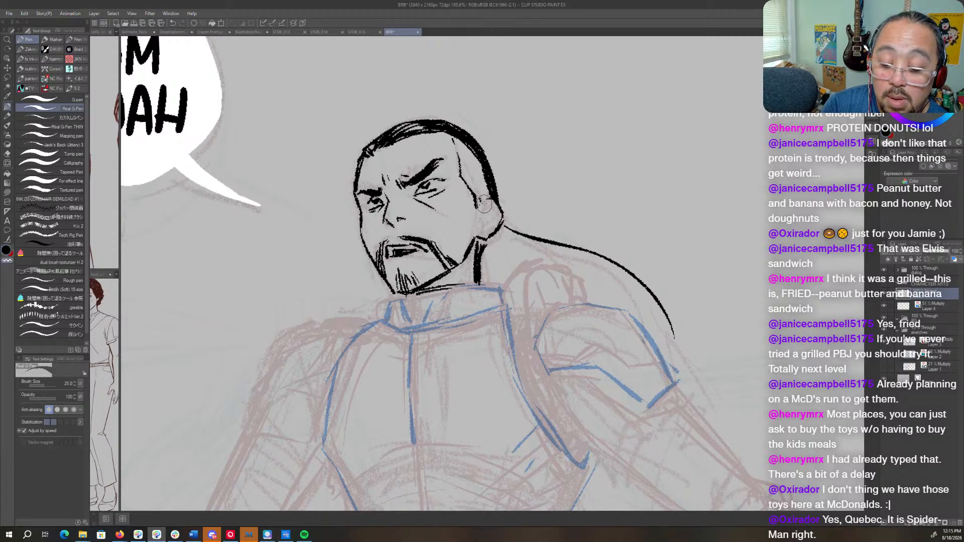
pyautogui.press('c')
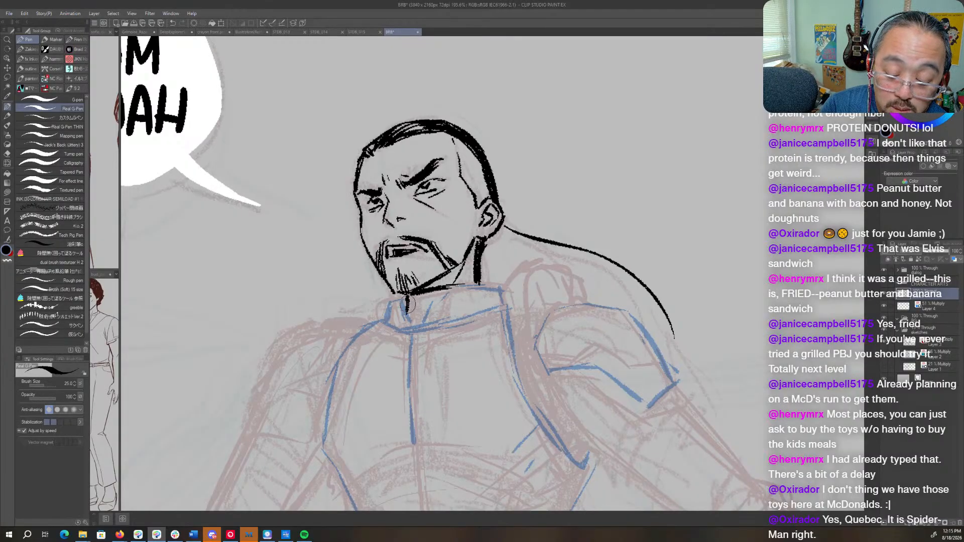
pyautogui.moveTo(408, 294); pyautogui.dragTo(407, 315)
# - On sketch Layer 3, lasso the long curved shape by the outstretched hand and nudge it slightly upward, then deselect it
pyautogui.moveTo(617, 465); pyautogui.dragTo(597, 263)
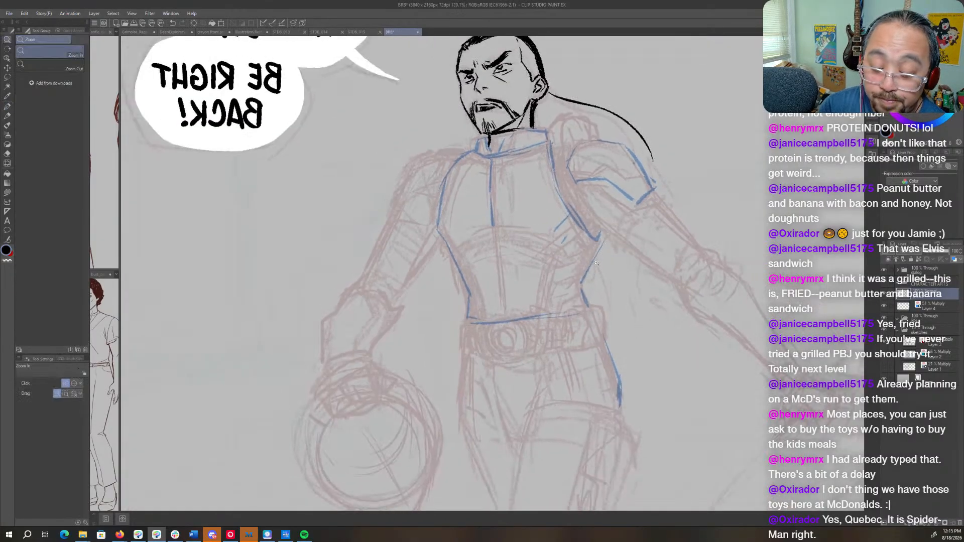
pyautogui.moveTo(622, 329); pyautogui.dragTo(477, 407)
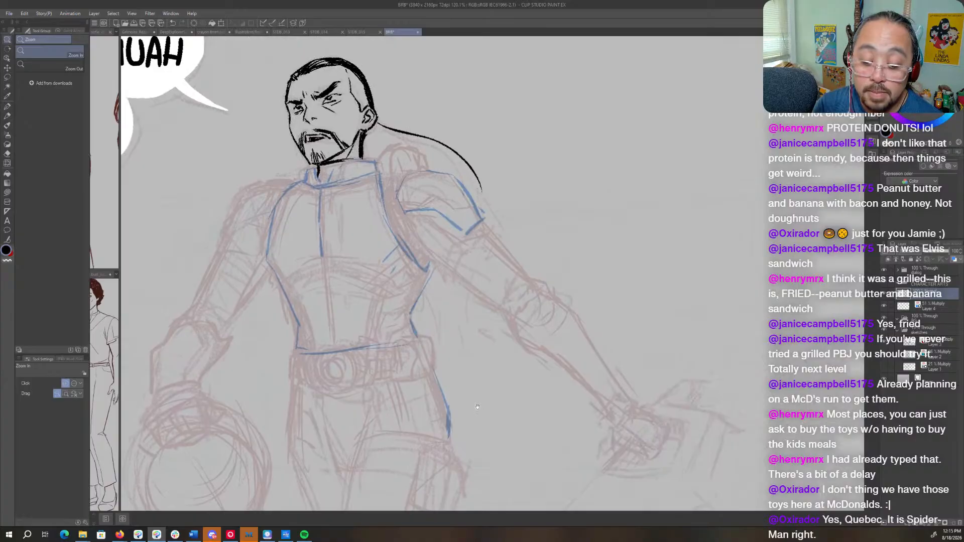
pyautogui.click(935, 310)
pyautogui.moveTo(668, 393); pyautogui.dragTo(679, 338)
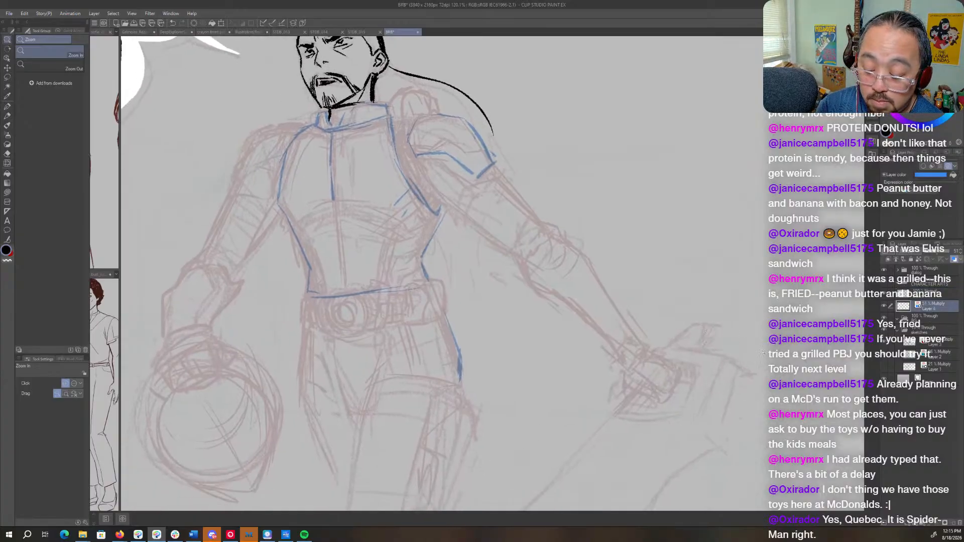
pyautogui.moveTo(763, 352); pyautogui.dragTo(703, 384)
pyautogui.moveTo(701, 388); pyautogui.dragTo(713, 316)
pyautogui.click(908, 339)
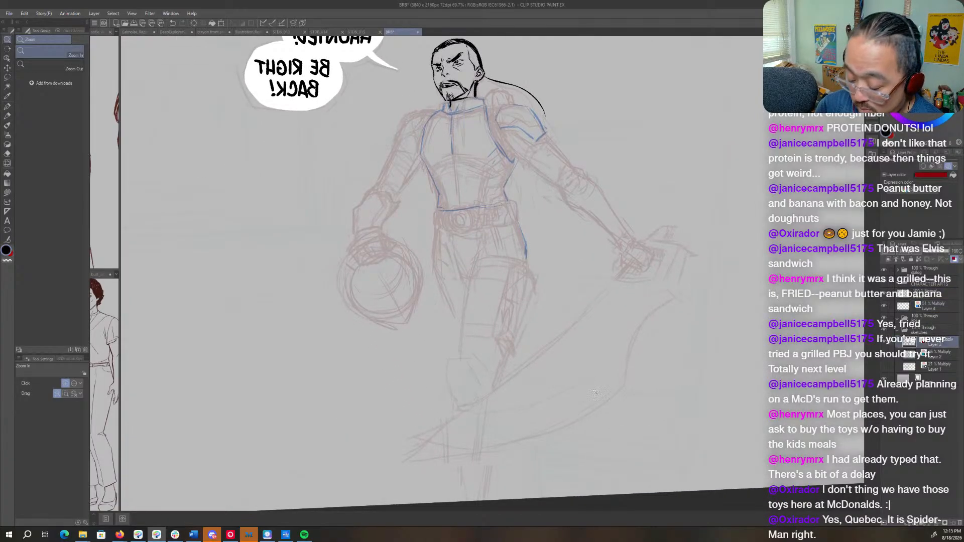
pyautogui.press('m')
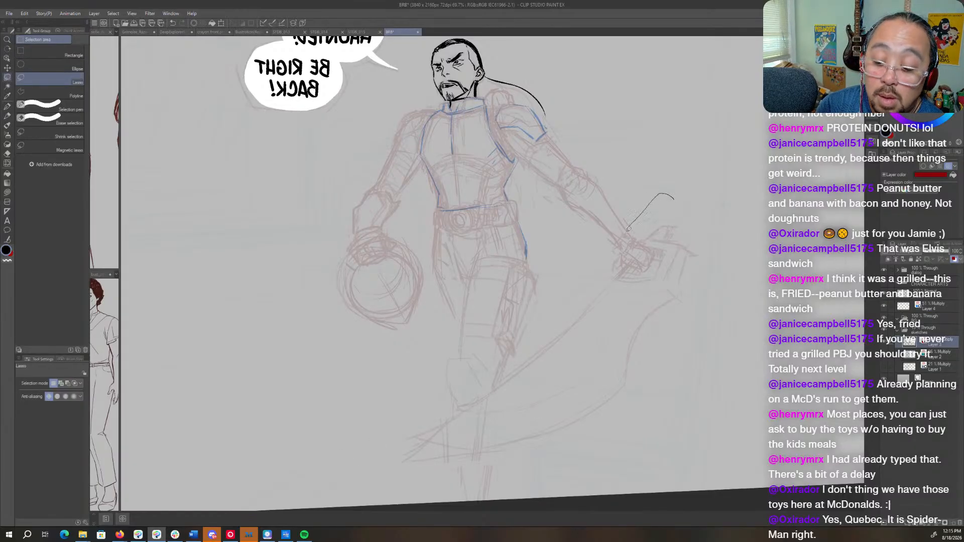
pyautogui.moveTo(592, 271)
pyautogui.mouseDown()
pyautogui.moveTo(424, 429)
pyautogui.moveTo(675, 399)
pyautogui.moveTo(667, 194)
pyautogui.mouseUp()
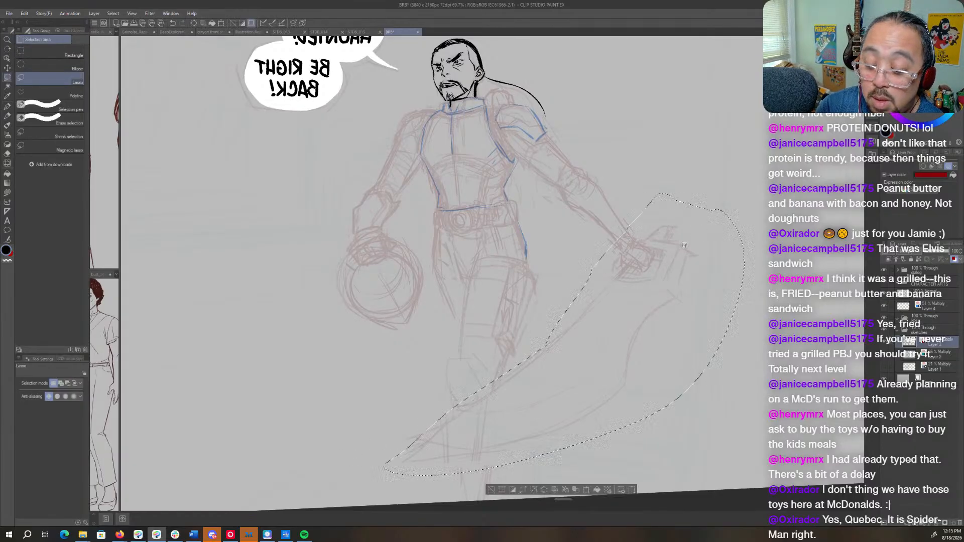
pyautogui.press('o')
pyautogui.hotkey('ctrl', 'd')
# - On Layer 4, sketch the inner and outer edges of the arm above the round object in blue, with a short band mark
pyautogui.press('/')
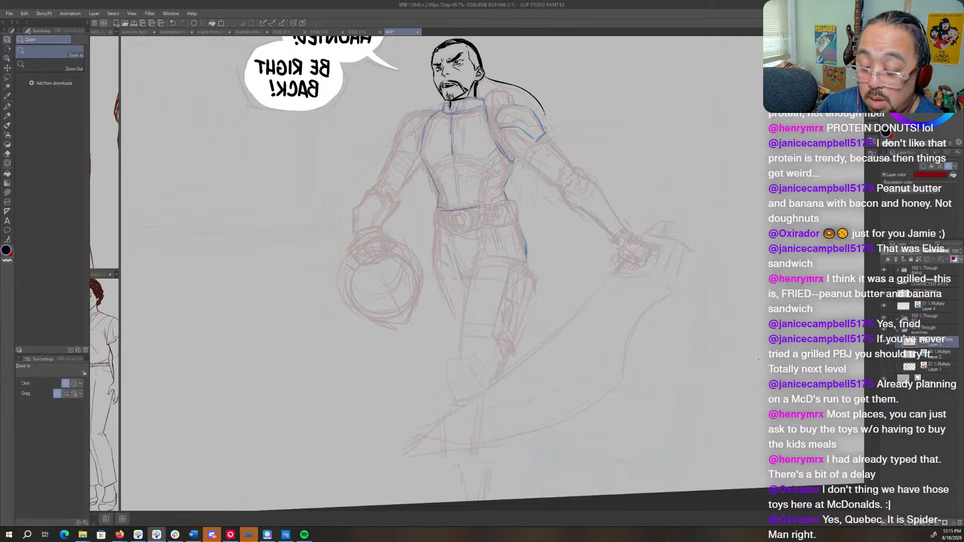
pyautogui.click(931, 304)
pyautogui.moveTo(466, 82); pyautogui.dragTo(566, 272)
pyautogui.press('p')
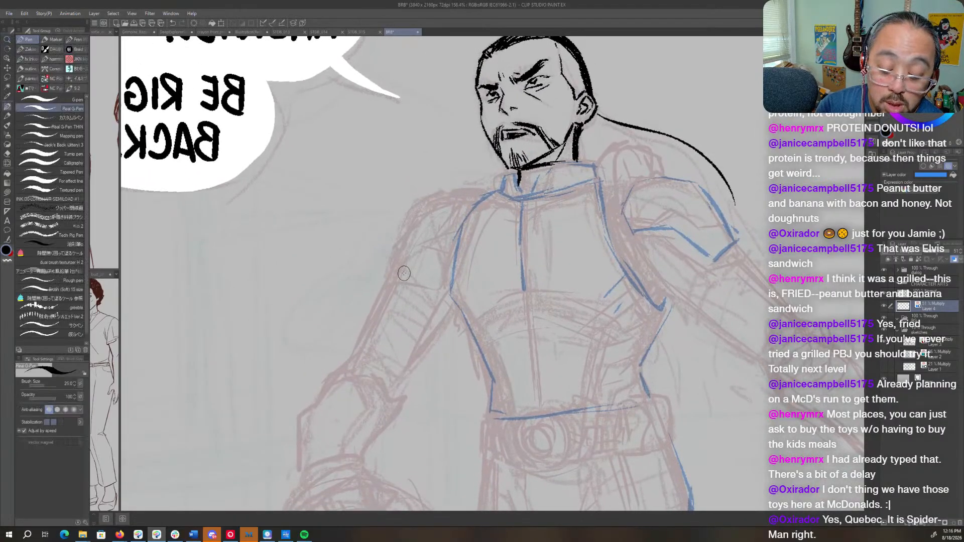
pyautogui.moveTo(405, 255); pyautogui.dragTo(359, 346)
pyautogui.moveTo(381, 299); pyautogui.dragTo(347, 369)
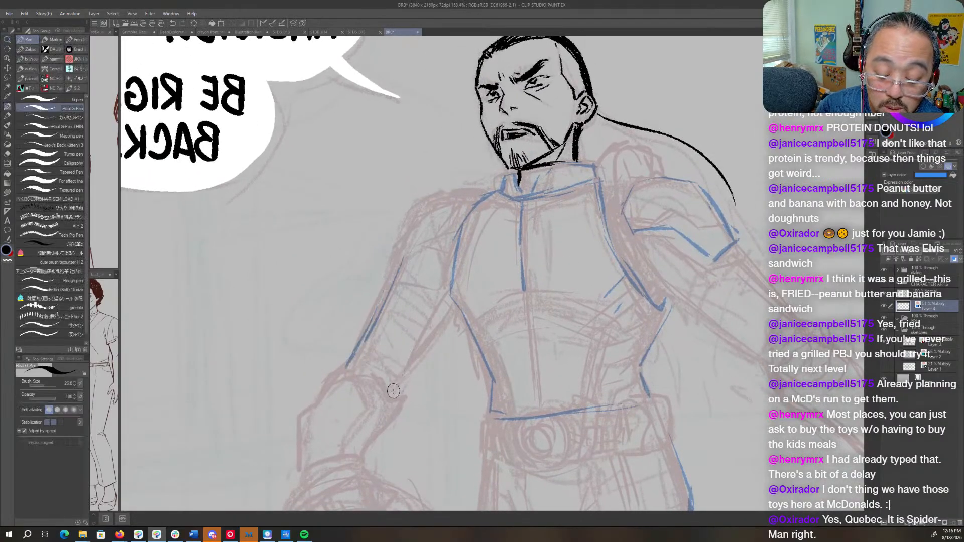
pyautogui.moveTo(393, 395); pyautogui.dragTo(452, 301)
pyautogui.moveTo(453, 232)
pyautogui.mouseDown()
pyautogui.moveTo(450, 293)
pyautogui.moveTo(477, 198)
pyautogui.mouseUp()
pyautogui.moveTo(384, 268); pyautogui.dragTo(407, 278)
pyautogui.moveTo(405, 241); pyautogui.dragTo(415, 229)
pyautogui.moveTo(479, 306)
pyautogui.mouseDown()
pyautogui.moveTo(465, 229)
pyautogui.moveTo(502, 248)
pyautogui.mouseUp()
# - Sketch the outer forearm line and the hand's knuckles, fingers and thumb resting on the round object in blue
pyautogui.moveTo(420, 209)
pyautogui.mouseDown()
pyautogui.moveTo(375, 305)
pyautogui.moveTo(329, 351)
pyautogui.moveTo(332, 412)
pyautogui.moveTo(321, 443)
pyautogui.moveTo(363, 417)
pyautogui.moveTo(393, 425)
pyautogui.moveTo(364, 415)
pyautogui.mouseUp()
pyautogui.moveTo(363, 417); pyautogui.dragTo(380, 470)
pyautogui.moveTo(358, 437)
pyautogui.mouseDown()
pyautogui.moveTo(381, 442)
pyautogui.moveTo(391, 459)
pyautogui.moveTo(471, 336)
pyautogui.moveTo(411, 331)
pyautogui.moveTo(419, 335)
pyautogui.moveTo(417, 296)
pyautogui.moveTo(407, 306)
pyautogui.moveTo(396, 290)
pyautogui.moveTo(402, 308)
pyautogui.moveTo(393, 288)
pyautogui.moveTo(399, 282)
pyautogui.moveTo(418, 300)
pyautogui.mouseUp()
pyautogui.moveTo(424, 296)
pyautogui.mouseDown()
pyautogui.moveTo(415, 300)
pyautogui.moveTo(456, 324)
pyautogui.mouseUp()
pyautogui.moveTo(382, 319)
pyautogui.mouseDown()
pyautogui.moveTo(414, 344)
pyautogui.moveTo(367, 332)
pyautogui.moveTo(372, 321)
pyautogui.moveTo(392, 346)
pyautogui.moveTo(385, 353)
pyautogui.mouseUp()
pyautogui.moveTo(375, 327)
pyautogui.mouseDown()
pyautogui.moveTo(392, 348)
pyautogui.moveTo(373, 320)
pyautogui.moveTo(382, 351)
pyautogui.mouseUp()
pyautogui.moveTo(429, 287); pyautogui.dragTo(380, 342)
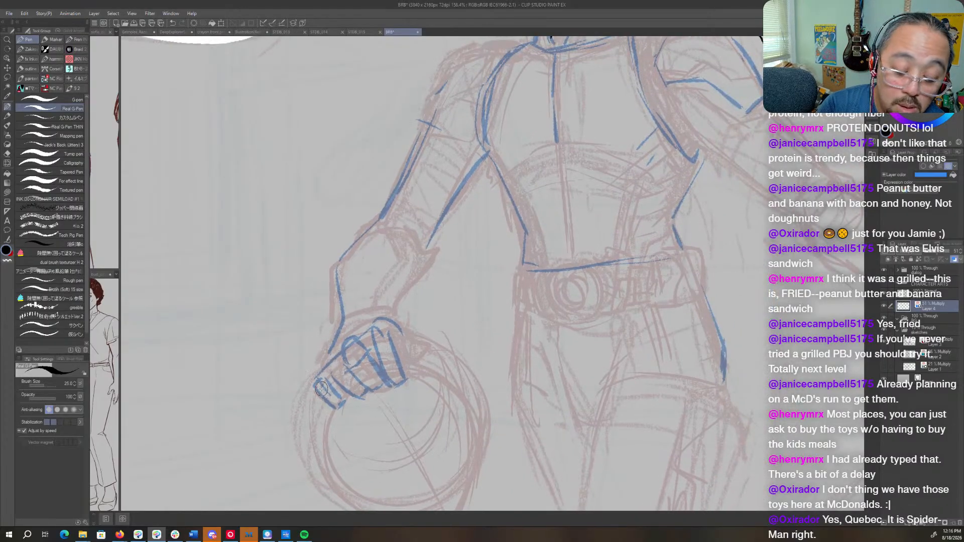
pyautogui.moveTo(321, 388)
pyautogui.mouseDown()
pyautogui.moveTo(359, 315)
pyautogui.moveTo(433, 345)
pyautogui.moveTo(427, 357)
pyautogui.moveTo(441, 343)
pyautogui.moveTo(408, 370)
pyautogui.mouseUp()
pyautogui.moveTo(395, 332)
pyautogui.mouseDown()
pyautogui.moveTo(406, 379)
pyautogui.moveTo(371, 374)
pyautogui.moveTo(385, 384)
pyautogui.mouseUp()
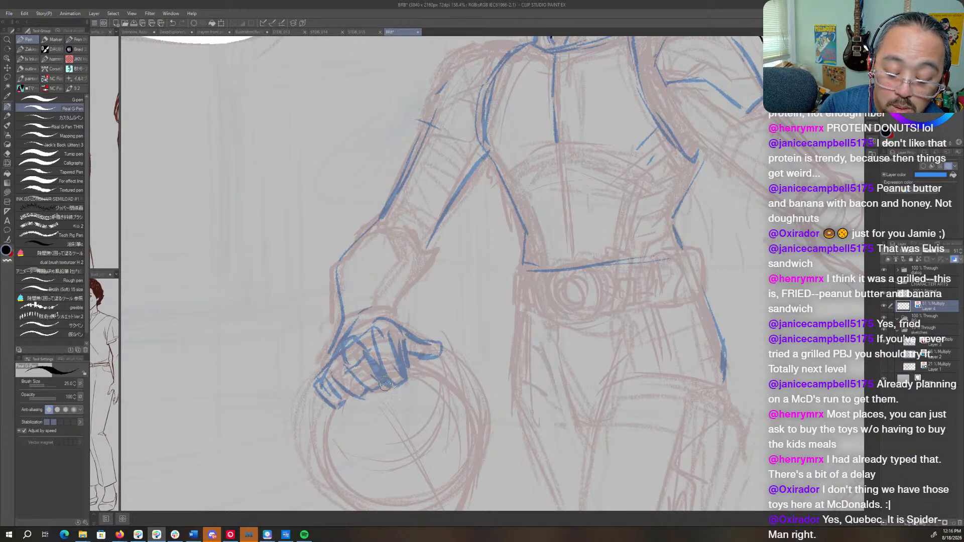
# - Unmirror the canvas and trim the outermost fingertips of the blue hand sketch with transparent strokes
pyautogui.press('h')
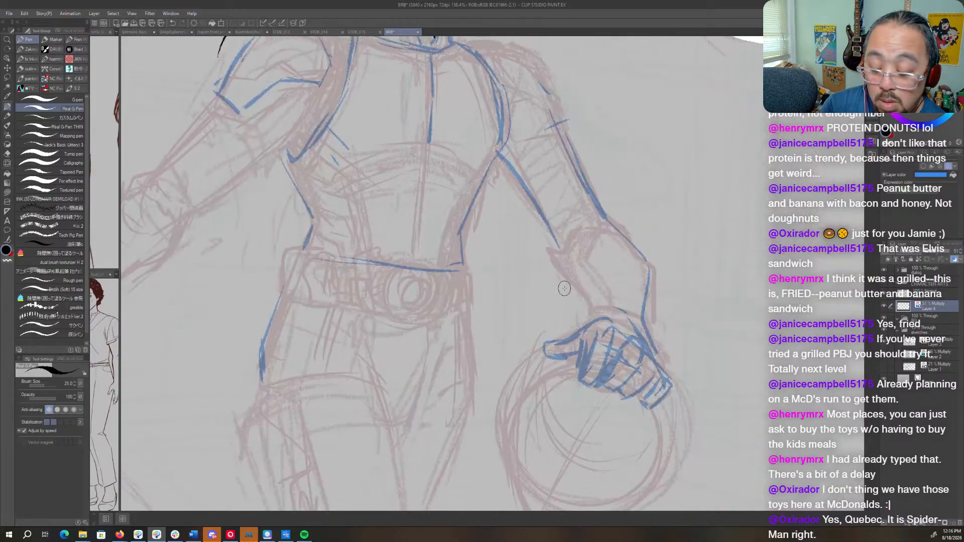
pyautogui.press('c')
pyautogui.moveTo(674, 378)
pyautogui.mouseDown()
pyautogui.moveTo(647, 407)
pyautogui.moveTo(652, 396)
pyautogui.moveTo(634, 401)
pyautogui.mouseUp()
pyautogui.press('c')
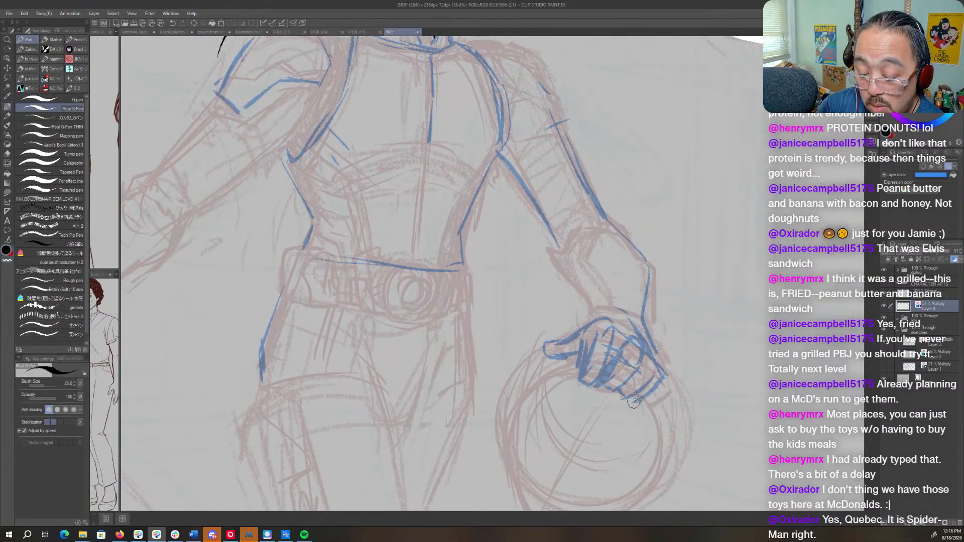
# - Refine the thumb and knuckle ridge of the blue hand on the round object, and block in the outstretched arm's fist in blue
pyautogui.moveTo(551, 350)
pyautogui.mouseDown()
pyautogui.moveTo(538, 355)
pyautogui.moveTo(587, 343)
pyautogui.mouseUp()
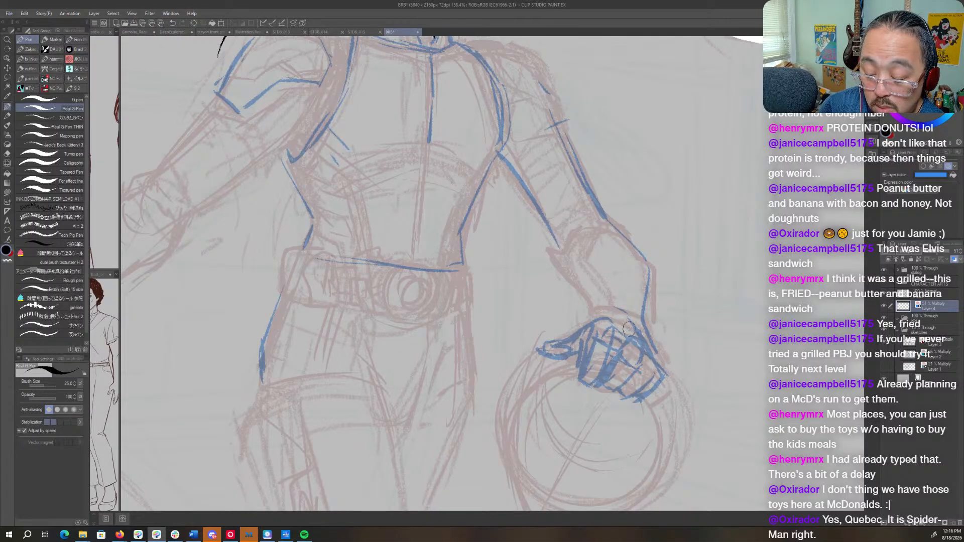
pyautogui.moveTo(590, 325)
pyautogui.mouseDown()
pyautogui.moveTo(616, 310)
pyautogui.moveTo(645, 331)
pyautogui.moveTo(652, 353)
pyautogui.mouseUp()
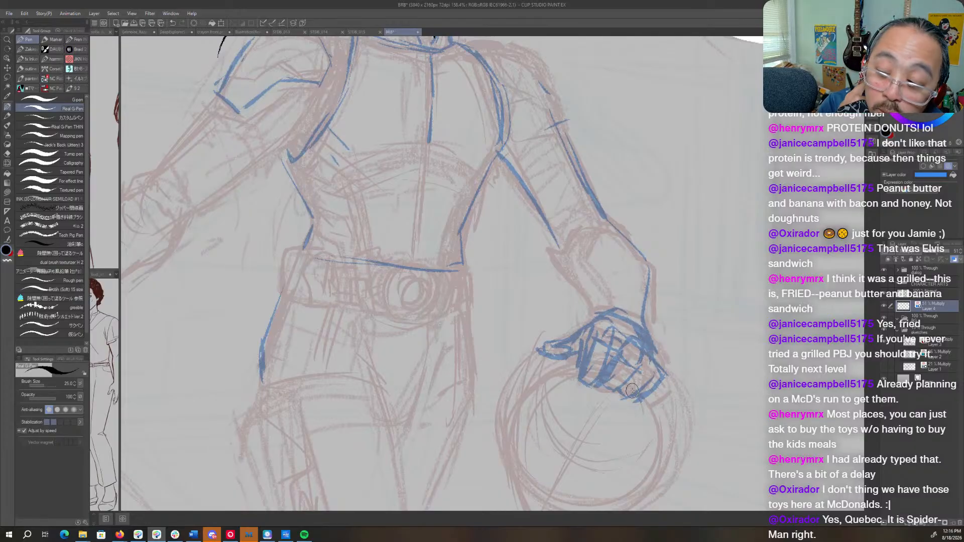
pyautogui.moveTo(632, 391); pyautogui.dragTo(733, 371)
pyautogui.moveTo(188, 345)
pyautogui.mouseDown()
pyautogui.moveTo(530, 273)
pyautogui.moveTo(481, 356)
pyautogui.mouseUp()
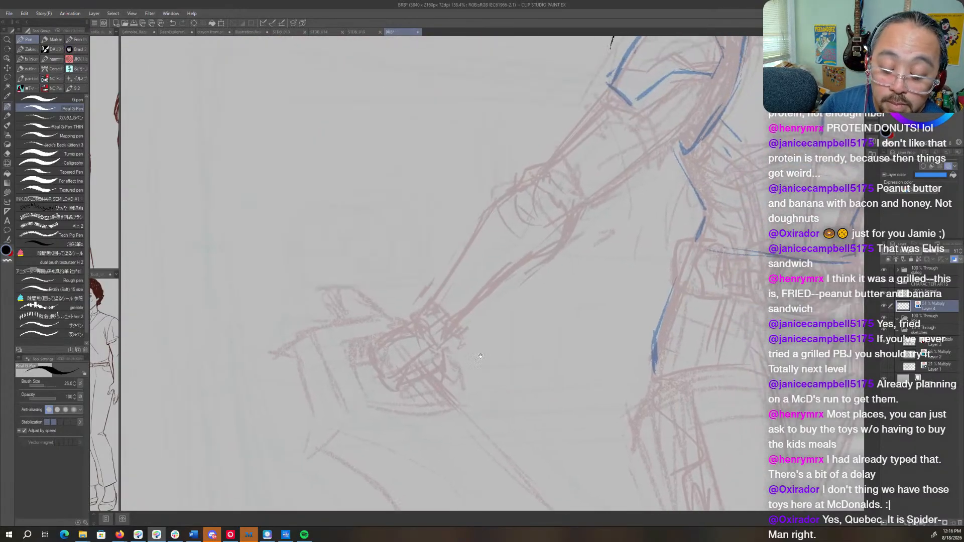
pyautogui.moveTo(421, 310); pyautogui.dragTo(447, 351)
pyautogui.moveTo(421, 313)
pyautogui.mouseDown()
pyautogui.moveTo(372, 341)
pyautogui.moveTo(370, 370)
pyautogui.moveTo(392, 381)
pyautogui.moveTo(428, 371)
pyautogui.moveTo(441, 353)
pyautogui.moveTo(450, 353)
pyautogui.moveTo(446, 363)
pyautogui.moveTo(425, 312)
pyautogui.moveTo(389, 334)
pyautogui.mouseUp()
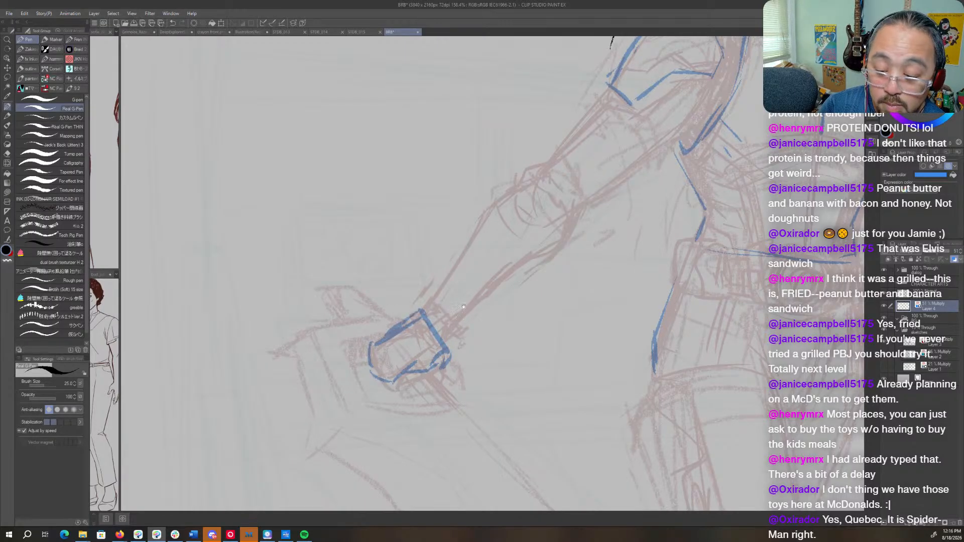
# - Reduce the opacity of the blue sketch on Layer 4 so it serves as a fainter guide for inking
pyautogui.moveTo(603, 283); pyautogui.dragTo(333, 409)
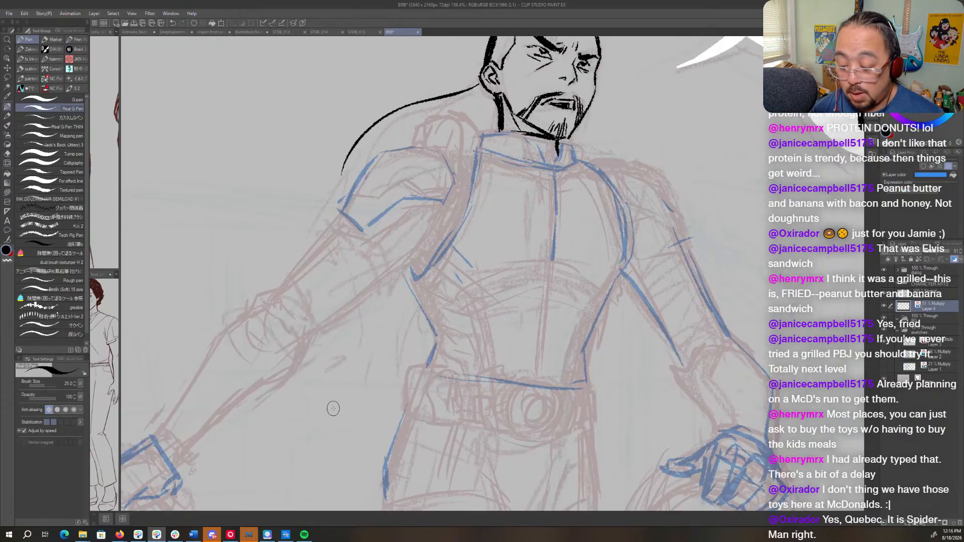
pyautogui.click(930, 295)
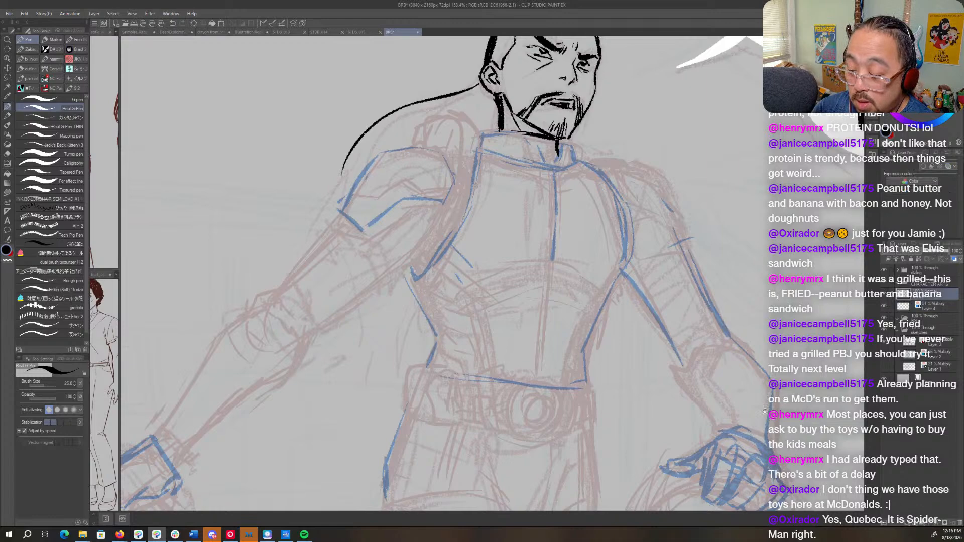
pyautogui.moveTo(764, 411); pyautogui.dragTo(648, 365)
pyautogui.click(930, 306)
pyautogui.moveTo(726, 396); pyautogui.dragTo(737, 301)
pyautogui.hotkey('ctrl', 'space')
pyautogui.hotkey('ctrl', 'z')
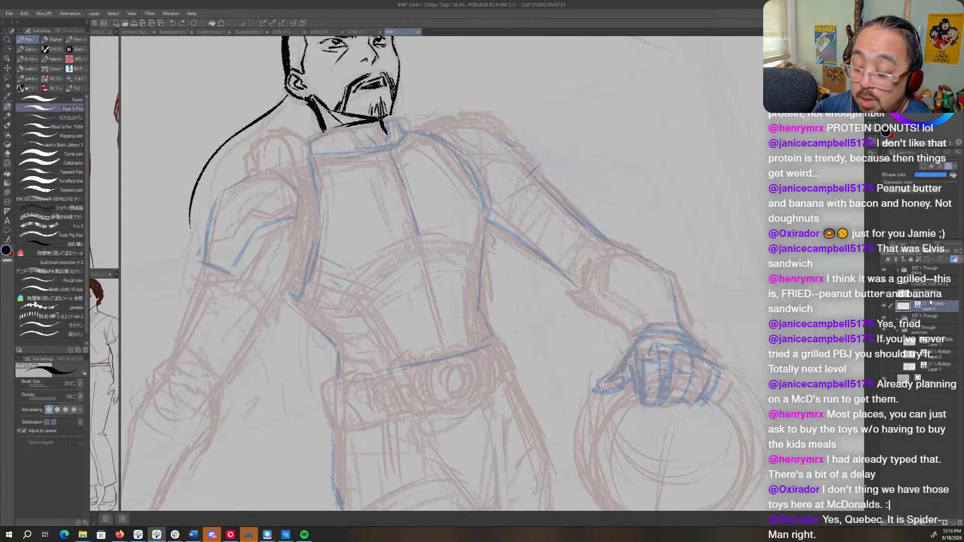
# - On the character ink layer, ink the finger separations and fingertips of the hand on the round object in black
pyautogui.click(931, 295)
pyautogui.moveTo(631, 375); pyautogui.dragTo(617, 388)
pyautogui.moveTo(635, 363)
pyautogui.mouseDown()
pyautogui.moveTo(640, 400)
pyautogui.moveTo(658, 381)
pyautogui.moveTo(656, 404)
pyautogui.mouseUp()
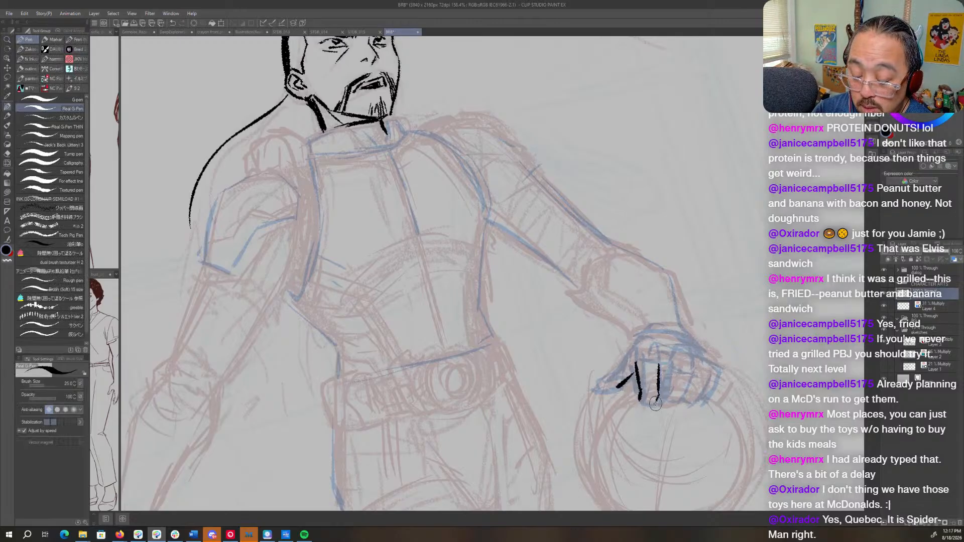
pyautogui.moveTo(684, 371)
pyautogui.mouseDown()
pyautogui.moveTo(674, 398)
pyautogui.moveTo(659, 401)
pyautogui.moveTo(691, 403)
pyautogui.mouseUp()
pyautogui.moveTo(687, 400); pyautogui.dragTo(649, 406)
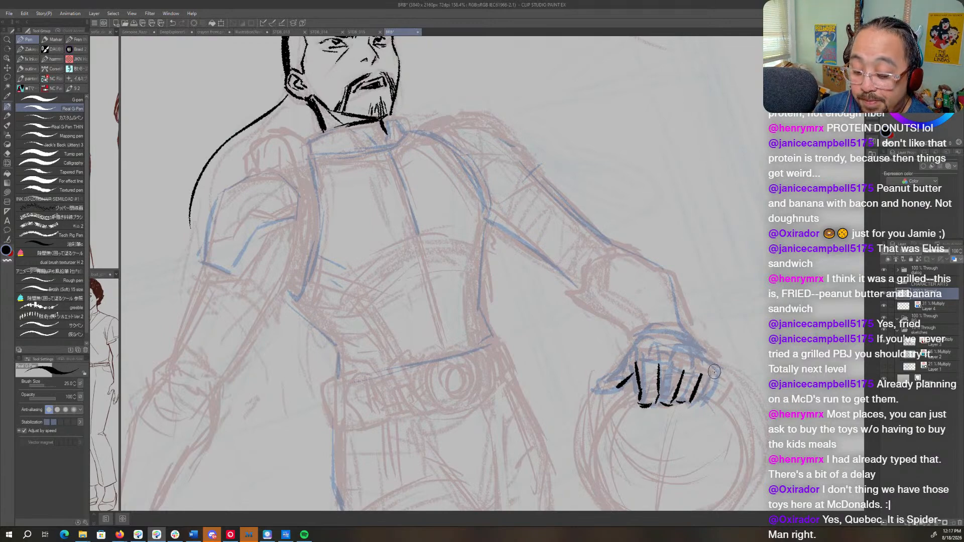
pyautogui.moveTo(715, 372)
pyautogui.mouseDown()
pyautogui.moveTo(706, 398)
pyautogui.moveTo(709, 389)
pyautogui.mouseUp()
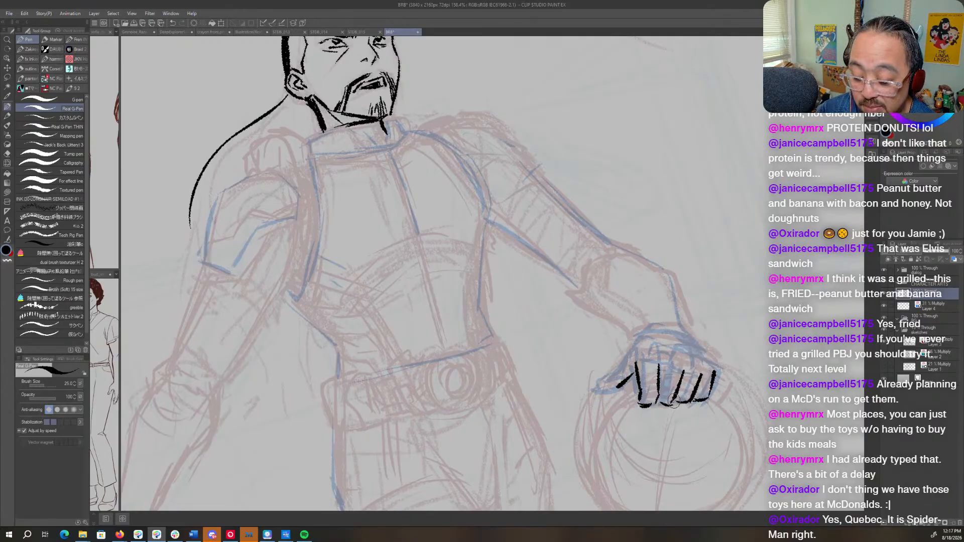
# - Mirror the canvas and ink the outline of the thumb beside the inked fingers
pyautogui.press('h')
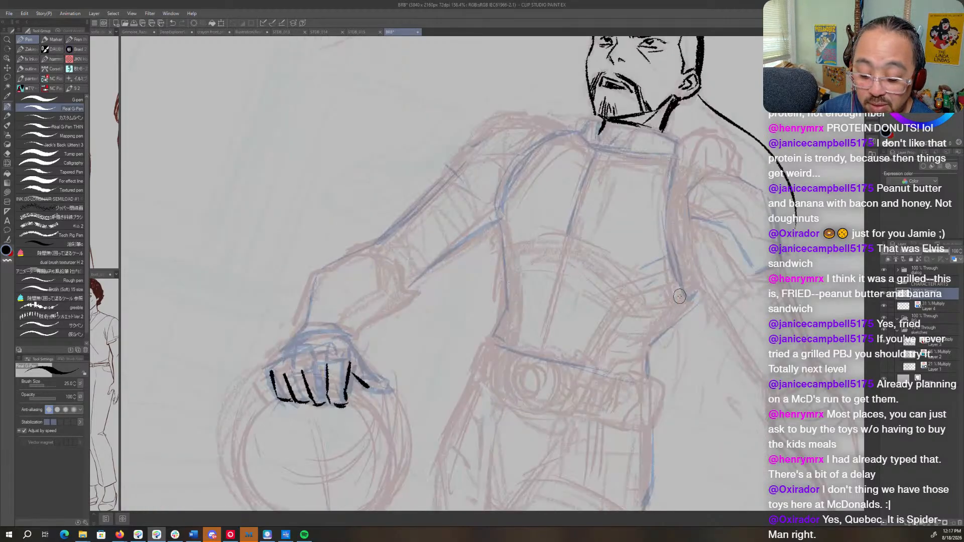
pyautogui.moveTo(397, 358); pyautogui.dragTo(579, 364)
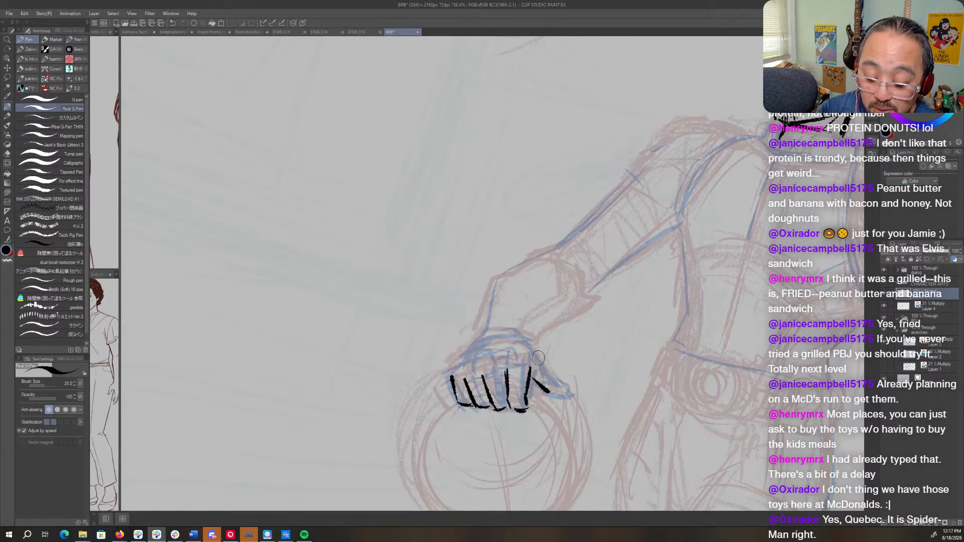
pyautogui.moveTo(536, 353)
pyautogui.mouseDown()
pyautogui.moveTo(567, 387)
pyautogui.moveTo(543, 391)
pyautogui.moveTo(570, 392)
pyautogui.moveTo(568, 383)
pyautogui.moveTo(422, 396)
pyautogui.mouseUp()
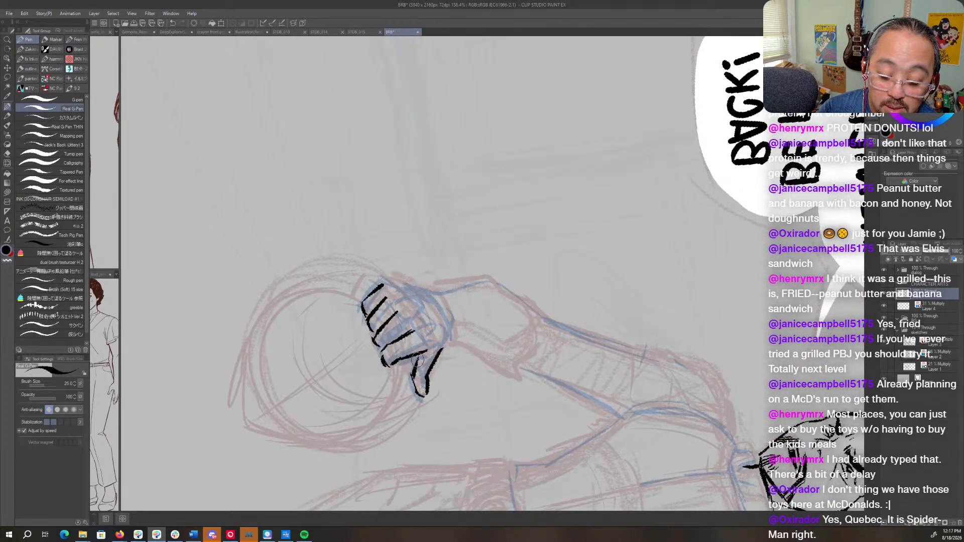
# - Ink the knuckles, the outer edge and the tendon lines across the back of the hand on the round object
pyautogui.press('r')
pyautogui.moveTo(478, 351); pyautogui.dragTo(584, 315)
pyautogui.press('r')
pyautogui.press('p')
pyautogui.moveTo(511, 350)
pyautogui.mouseDown()
pyautogui.moveTo(516, 373)
pyautogui.moveTo(516, 353)
pyautogui.moveTo(505, 351)
pyautogui.moveTo(515, 350)
pyautogui.moveTo(515, 363)
pyautogui.moveTo(485, 364)
pyautogui.moveTo(490, 379)
pyautogui.moveTo(494, 359)
pyautogui.moveTo(468, 372)
pyautogui.mouseUp()
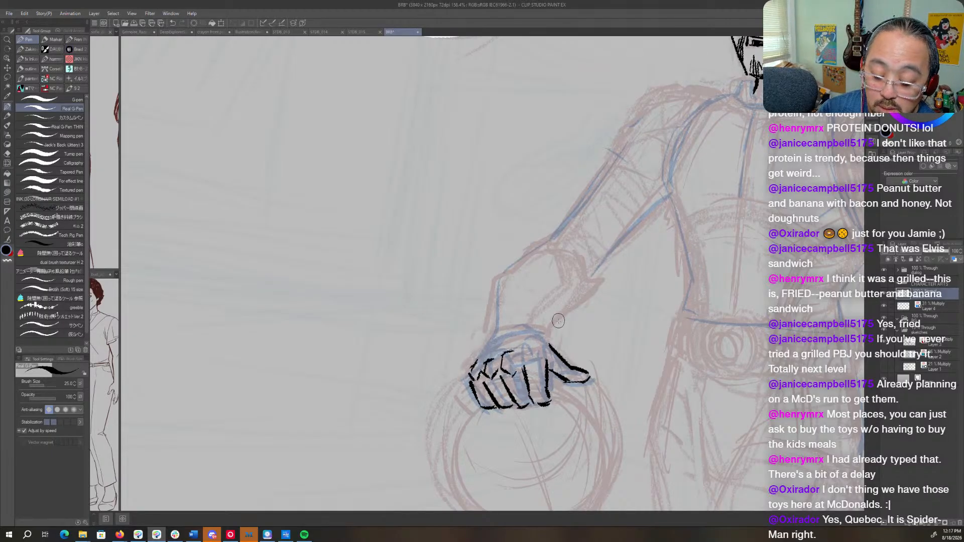
pyautogui.moveTo(533, 363); pyautogui.dragTo(537, 371)
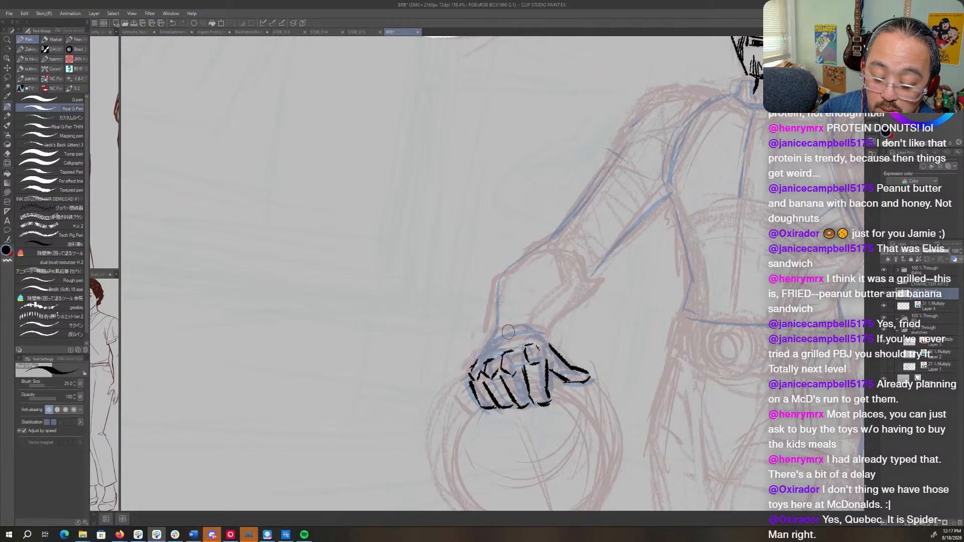
pyautogui.moveTo(497, 339)
pyautogui.mouseDown()
pyautogui.moveTo(490, 358)
pyautogui.moveTo(491, 340)
pyautogui.moveTo(470, 372)
pyautogui.mouseUp()
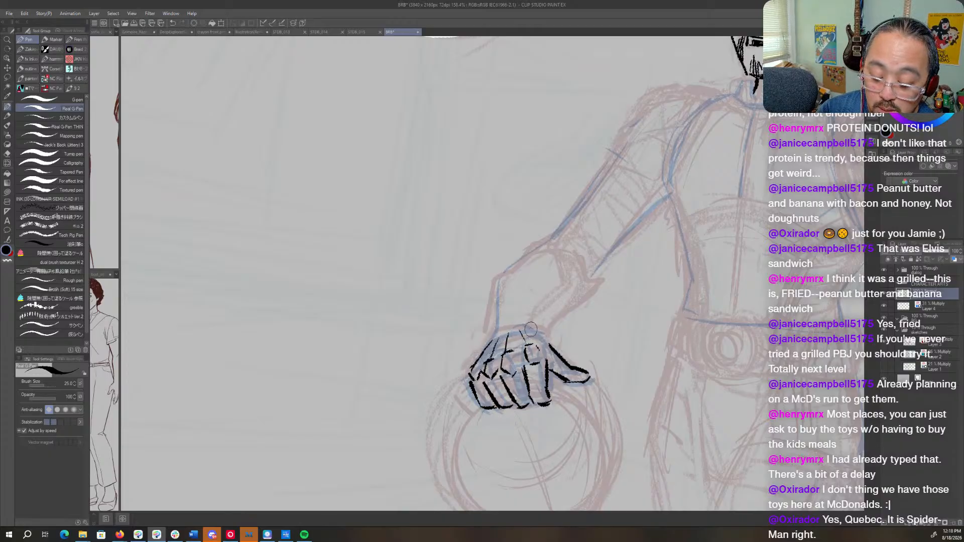
pyautogui.moveTo(529, 327); pyautogui.dragTo(550, 346)
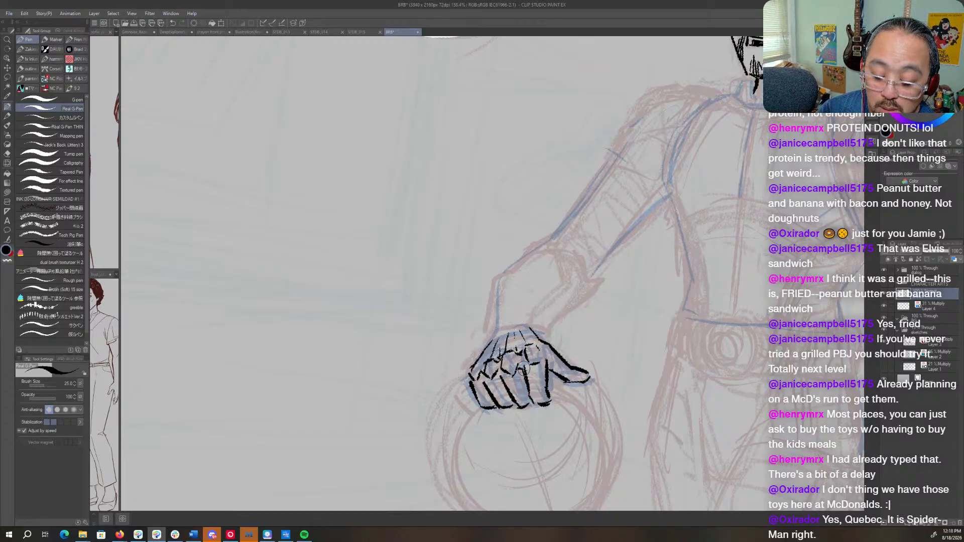
# - Ink small nail details on the tips of the index finger and thumb, rotating the canvas for the strokes
pyautogui.hotkey('shift', 'space')
pyautogui.moveTo(568, 319); pyautogui.dragTo(566, 226)
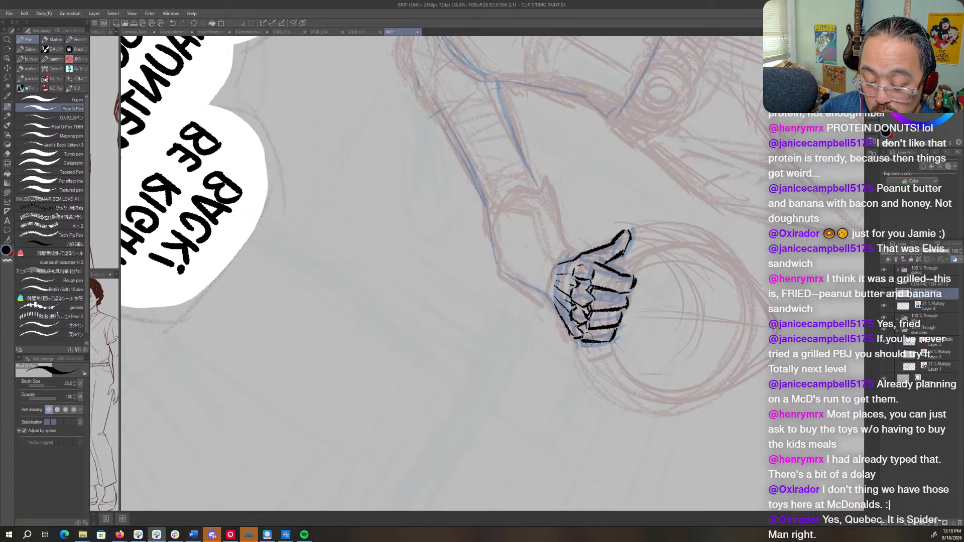
pyautogui.moveTo(623, 275); pyautogui.dragTo(627, 284)
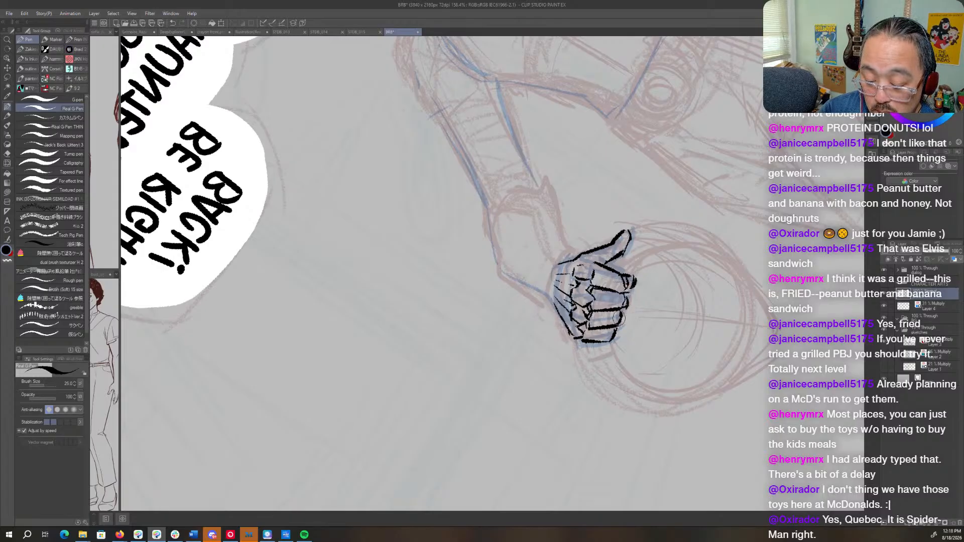
pyautogui.moveTo(611, 245); pyautogui.dragTo(619, 252)
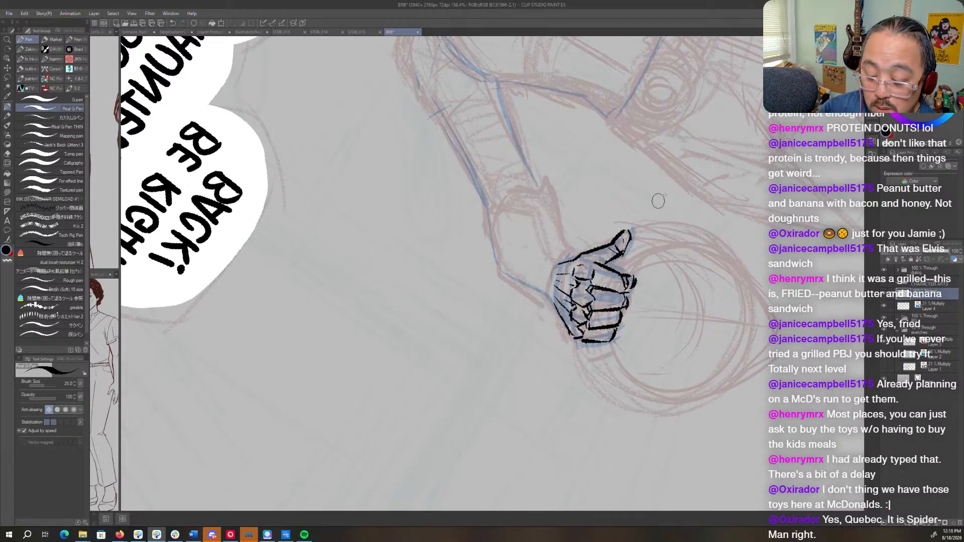
pyautogui.press('r')
pyautogui.moveTo(659, 201)
pyautogui.mouseDown()
pyautogui.moveTo(696, 230)
pyautogui.moveTo(589, 376)
pyautogui.mouseUp()
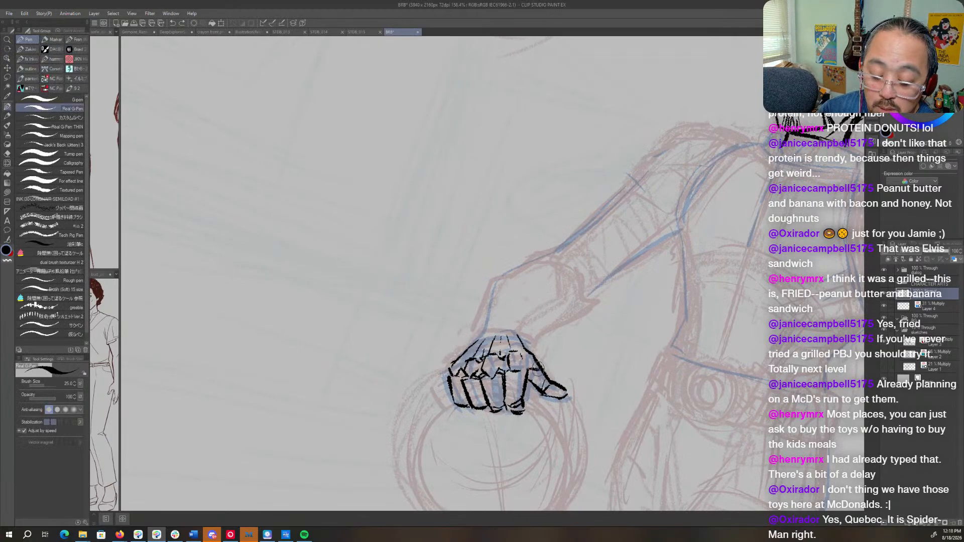
# - Touch up the inked back of the hand where it meets the wrist, and return the canvas to its unmirrored view
pyautogui.press('r')
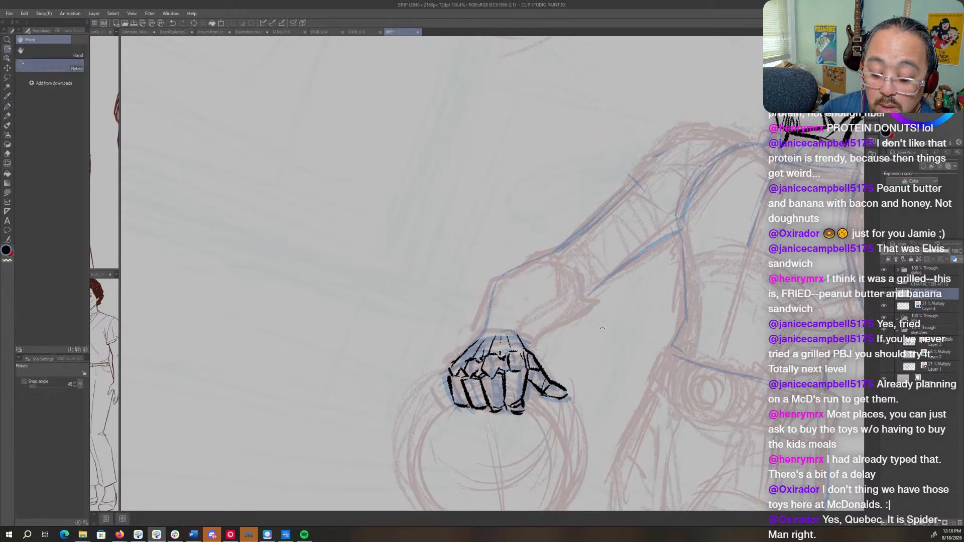
pyautogui.moveTo(527, 342)
pyautogui.mouseDown()
pyautogui.moveTo(559, 277)
pyautogui.moveTo(552, 327)
pyautogui.mouseUp()
pyautogui.press('c')
pyautogui.moveTo(560, 274); pyautogui.dragTo(567, 268)
pyautogui.press('r')
pyautogui.moveTo(567, 225); pyautogui.dragTo(575, 369)
pyautogui.press('space')
pyautogui.moveTo(674, 393); pyautogui.dragTo(206, 298)
pyautogui.press('r')
pyautogui.moveTo(645, 286)
pyautogui.mouseDown()
pyautogui.moveTo(643, 242)
pyautogui.moveTo(644, 296)
pyautogui.mouseUp()
pyautogui.press('space')
pyautogui.moveTo(519, 265); pyautogui.dragTo(415, 371)
pyautogui.press('h')
pyautogui.moveTo(585, 254); pyautogui.dragTo(678, 262)
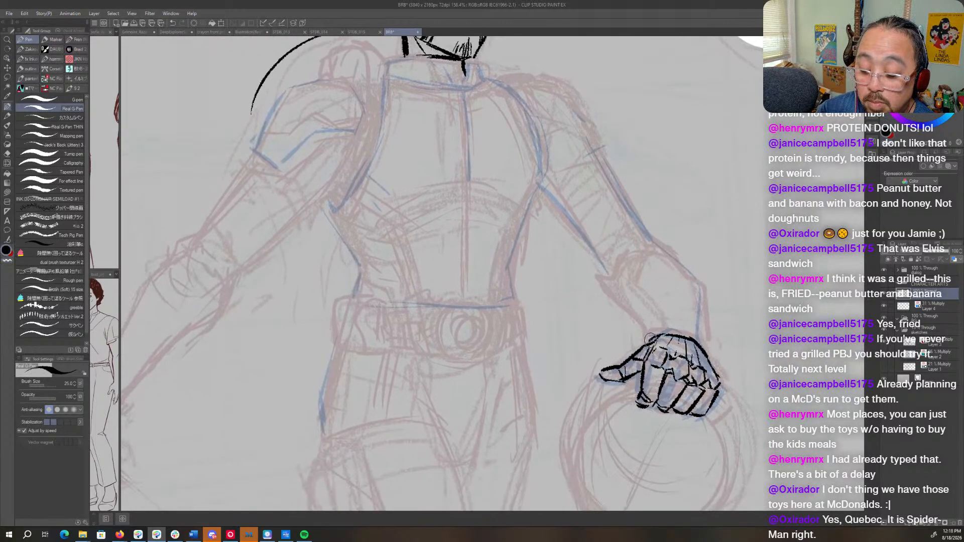
# - On Layer 4, refine the outstretched arm's fist in blue and add a band around its wrist
pyautogui.moveTo(288, 419)
pyautogui.mouseDown()
pyautogui.moveTo(502, 332)
pyautogui.moveTo(615, 324)
pyautogui.moveTo(634, 348)
pyautogui.mouseUp()
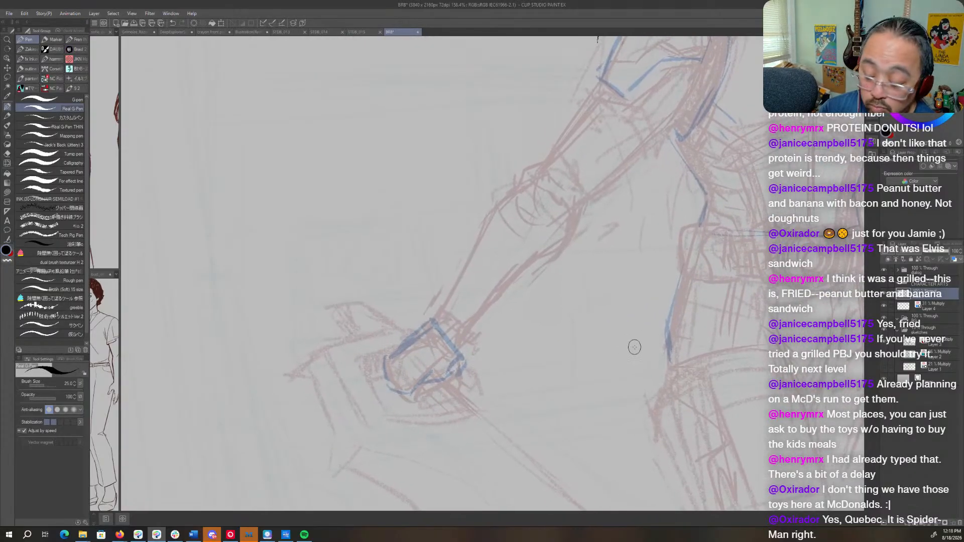
pyautogui.click(929, 355)
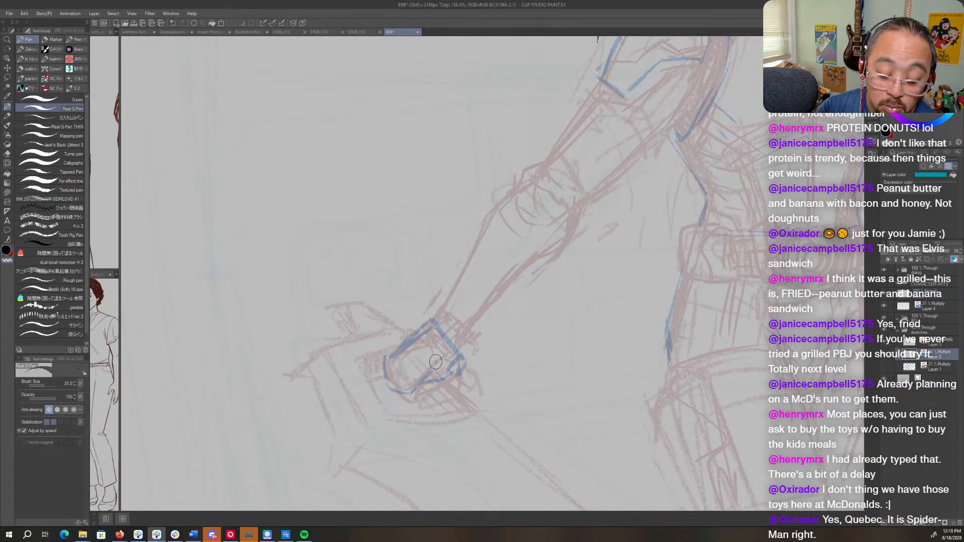
pyautogui.click(934, 305)
pyautogui.moveTo(452, 342)
pyautogui.mouseDown()
pyautogui.moveTo(438, 373)
pyautogui.moveTo(447, 377)
pyautogui.moveTo(466, 356)
pyautogui.moveTo(446, 333)
pyautogui.moveTo(432, 373)
pyautogui.moveTo(448, 346)
pyautogui.moveTo(461, 364)
pyautogui.moveTo(448, 381)
pyautogui.moveTo(457, 395)
pyautogui.moveTo(420, 392)
pyautogui.moveTo(427, 383)
pyautogui.moveTo(420, 399)
pyautogui.moveTo(402, 389)
pyautogui.moveTo(404, 402)
pyautogui.moveTo(418, 405)
pyautogui.moveTo(388, 370)
pyautogui.moveTo(403, 392)
pyautogui.mouseUp()
pyautogui.press('c')
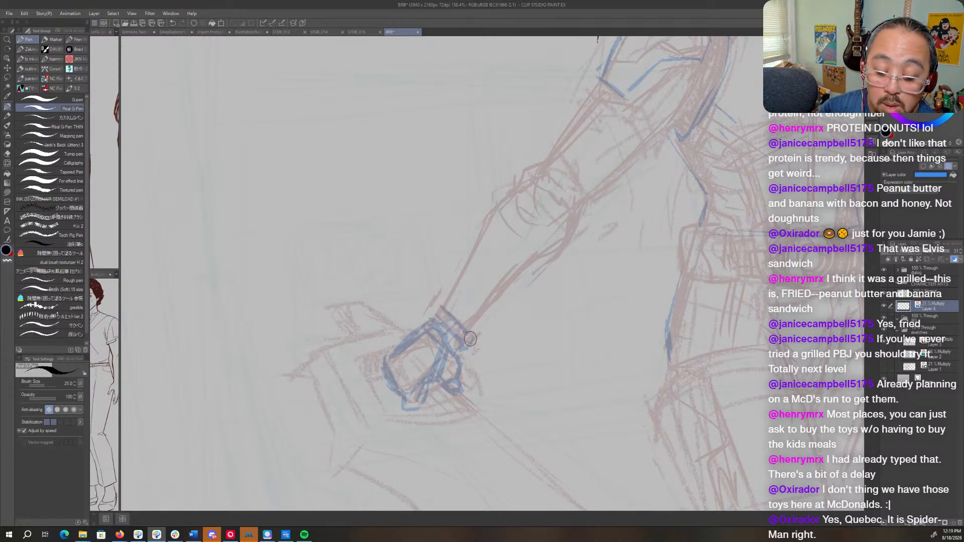
pyautogui.moveTo(444, 316); pyautogui.dragTo(472, 335)
# - Sketch the outstretched arm's forearm, elbow and upper-arm contours in blue, from the wrist band up to the shoulder armor
pyautogui.moveTo(471, 331); pyautogui.dragTo(494, 305)
pyautogui.moveTo(475, 258)
pyautogui.mouseDown()
pyautogui.moveTo(432, 313)
pyautogui.moveTo(507, 194)
pyautogui.moveTo(531, 178)
pyautogui.mouseUp()
pyautogui.moveTo(534, 223)
pyautogui.mouseDown()
pyautogui.moveTo(486, 275)
pyautogui.moveTo(464, 333)
pyautogui.moveTo(567, 232)
pyautogui.moveTo(566, 202)
pyautogui.moveTo(550, 205)
pyautogui.moveTo(559, 220)
pyautogui.moveTo(666, 120)
pyautogui.mouseUp()
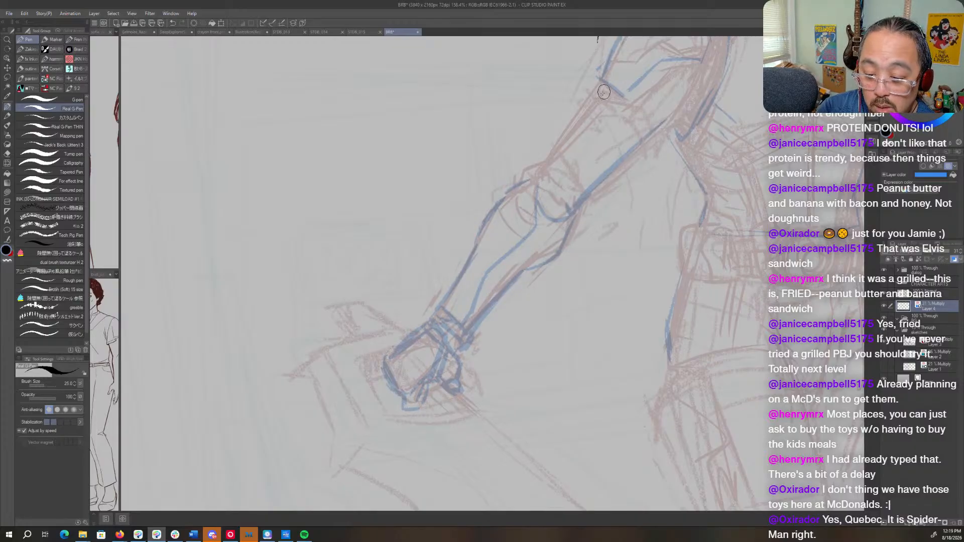
pyautogui.moveTo(603, 92); pyautogui.dragTo(533, 178)
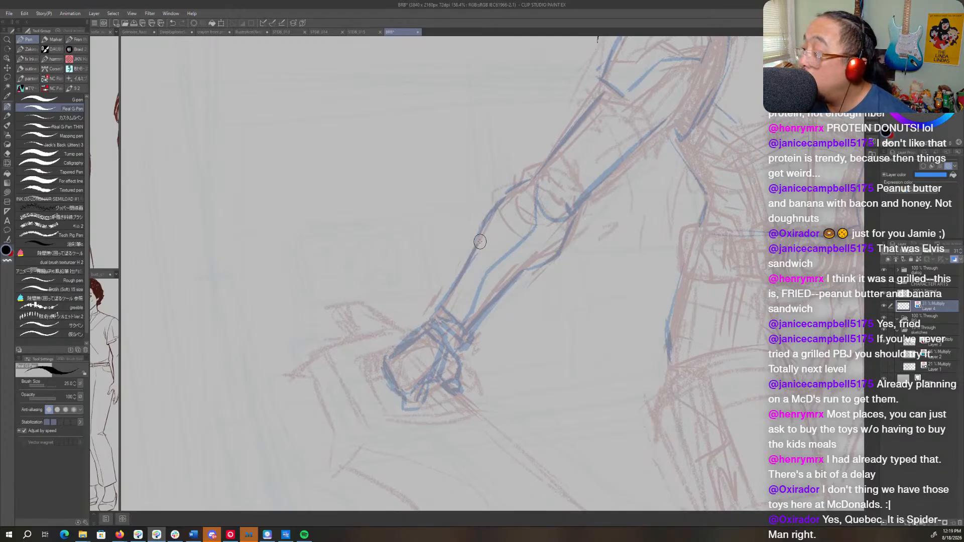
pyautogui.click(928, 295)
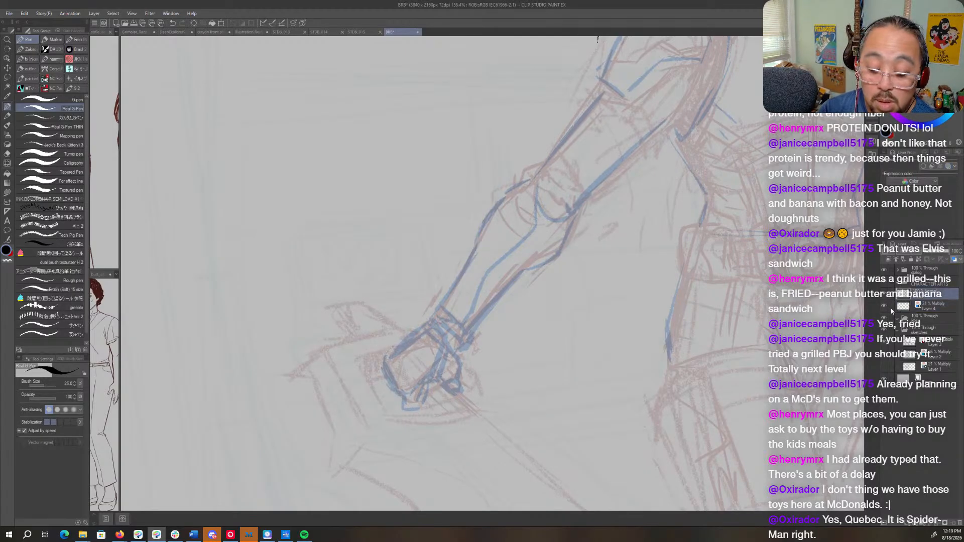
pyautogui.moveTo(482, 341); pyautogui.dragTo(542, 311)
pyautogui.moveTo(678, 96); pyautogui.dragTo(329, 404)
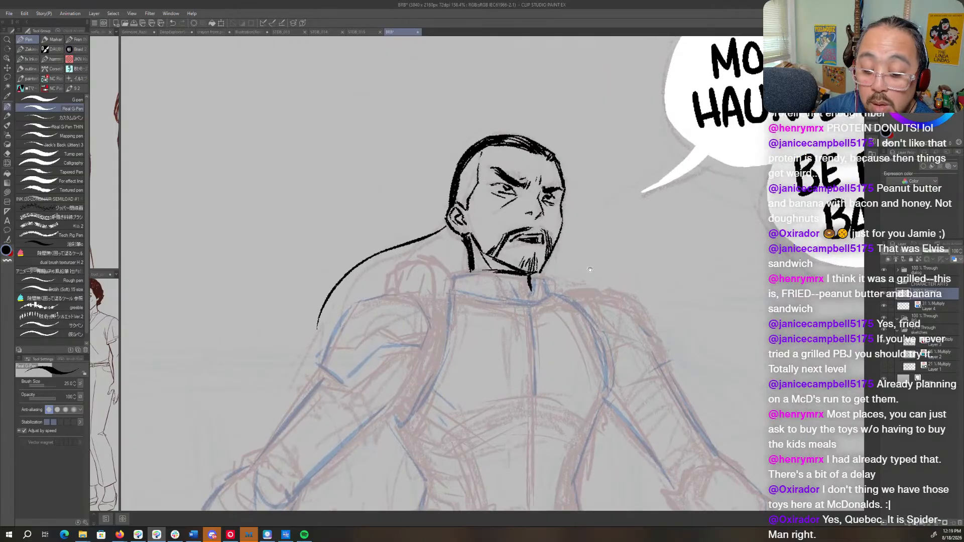
pyautogui.moveTo(596, 264); pyautogui.dragTo(631, 269)
pyautogui.moveTo(592, 192)
pyautogui.mouseDown()
pyautogui.moveTo(582, 206)
pyautogui.moveTo(598, 196)
pyautogui.moveTo(589, 200)
pyautogui.mouseUp()
pyautogui.press('c')
pyautogui.moveTo(456, 416); pyautogui.dragTo(589, 211)
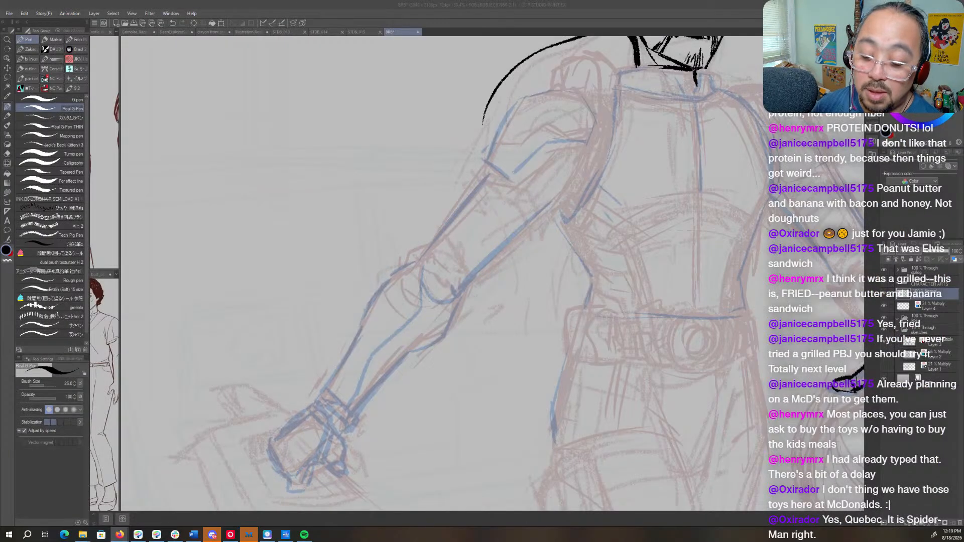
pyautogui.click(930, 300)
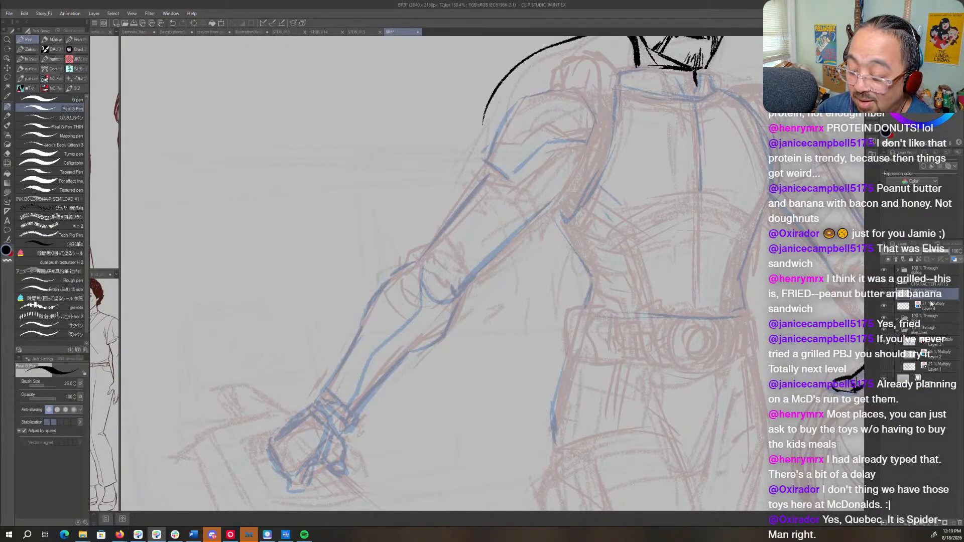
pyautogui.moveTo(564, 349)
pyautogui.mouseDown()
pyautogui.moveTo(678, 272)
pyautogui.moveTo(671, 334)
pyautogui.moveTo(641, 382)
pyautogui.mouseUp()
pyautogui.press('r')
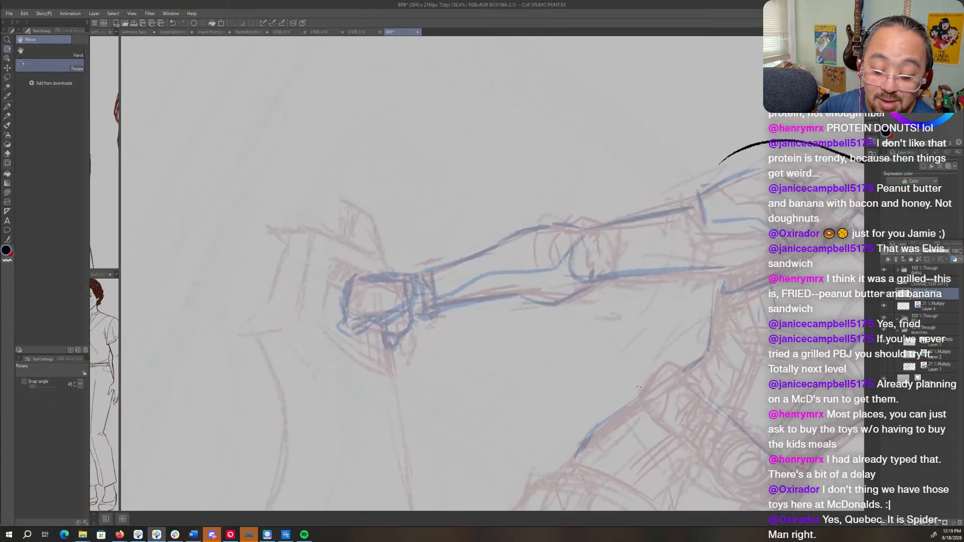
pyautogui.press('p')
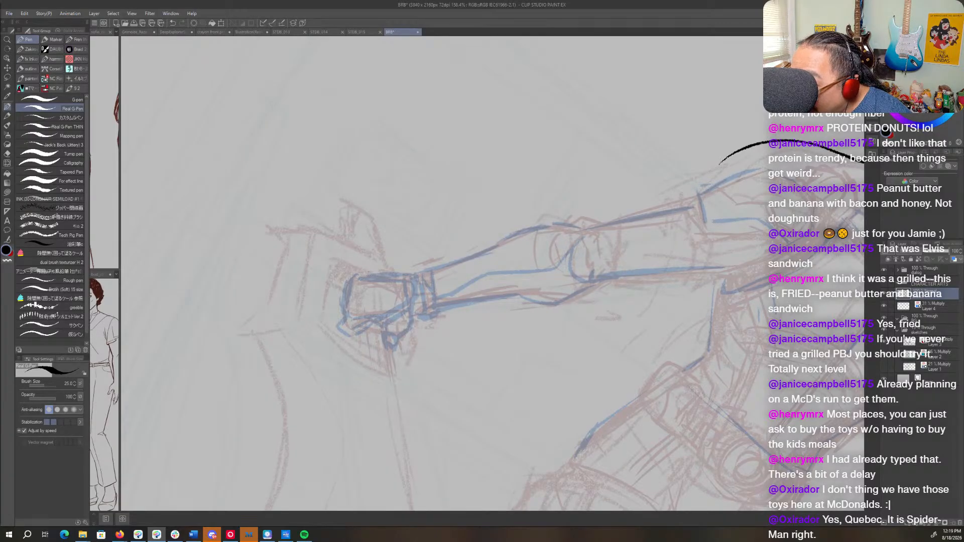
pyautogui.hotkey('alt', 'Tab')
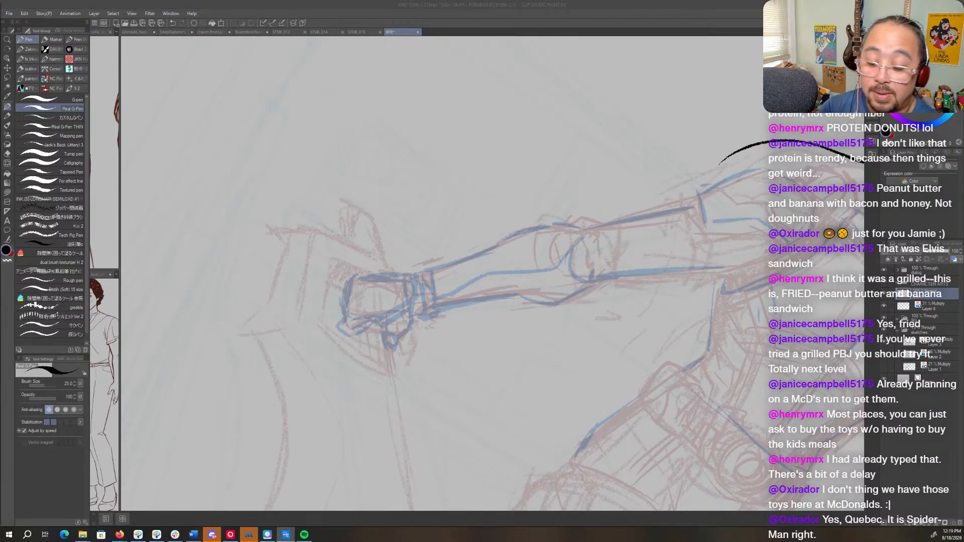
pyautogui.moveTo(637, 359); pyautogui.dragTo(699, 269)
pyautogui.hotkey('ctrl', 'z')
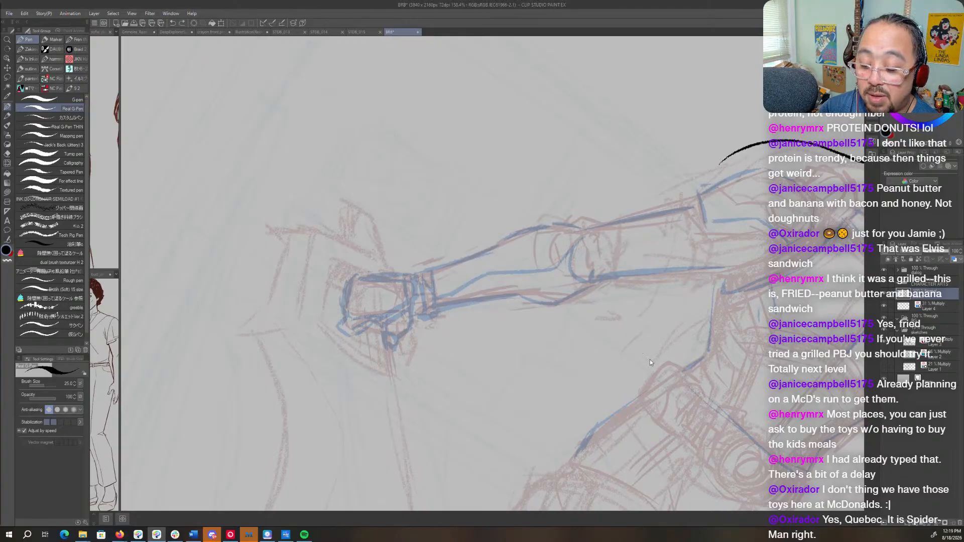
# - On Layer 4, sketch the shoulder, upper-arm and elbow-cuff details in blue on the arm with the inked hand, with the canvas mirrored
pyautogui.moveTo(854, 429)
pyautogui.mouseDown()
pyautogui.moveTo(679, 396)
pyautogui.moveTo(716, 258)
pyautogui.moveTo(592, 375)
pyautogui.mouseUp()
pyautogui.hotkey('shift', 'space')
pyautogui.press('h')
pyautogui.moveTo(599, 442); pyautogui.dragTo(630, 423)
pyautogui.hotkey('shift', 'space')
pyautogui.moveTo(655, 382); pyautogui.dragTo(647, 401)
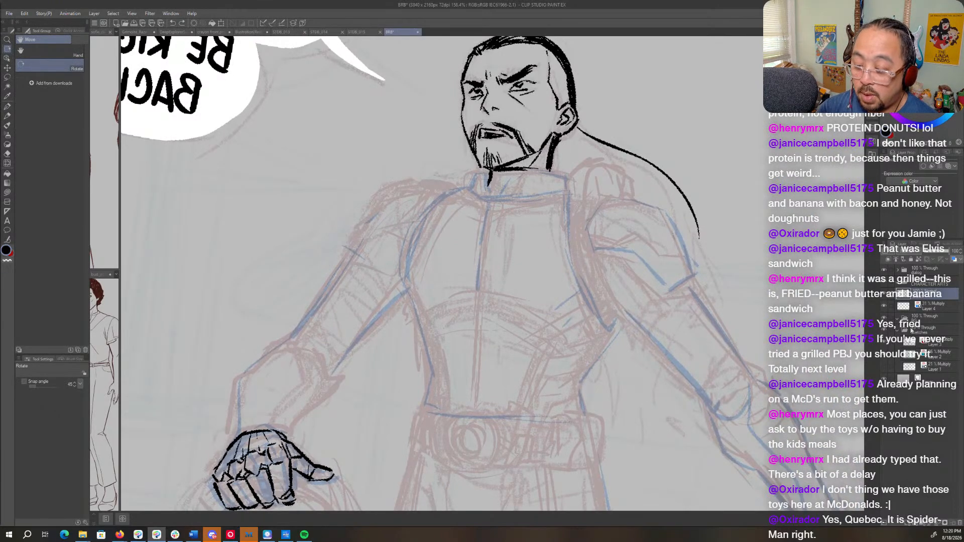
pyautogui.click(934, 309)
pyautogui.press('c')
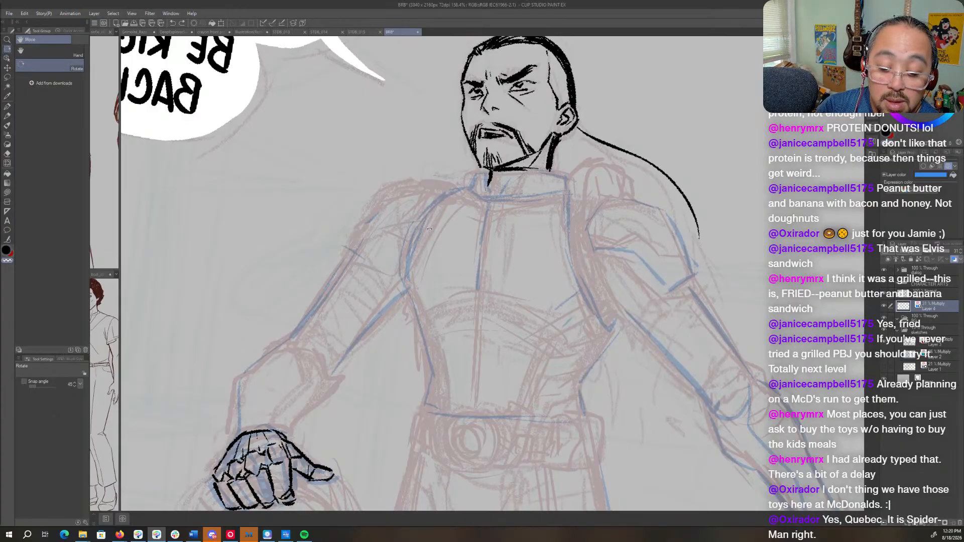
pyautogui.press('p')
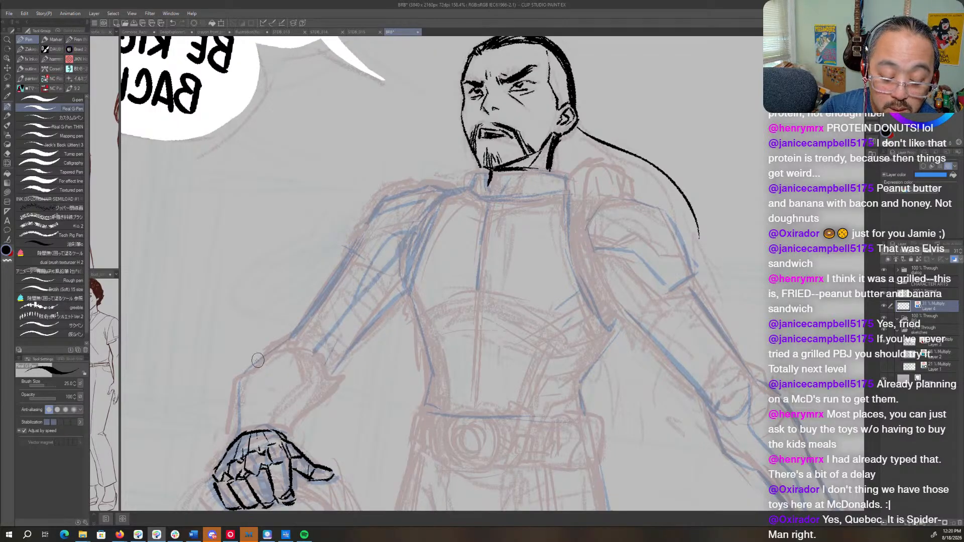
pyautogui.moveTo(294, 350)
pyautogui.mouseDown()
pyautogui.moveTo(312, 356)
pyautogui.moveTo(304, 400)
pyautogui.moveTo(328, 386)
pyautogui.moveTo(324, 408)
pyautogui.mouseUp()
pyautogui.moveTo(319, 408); pyautogui.dragTo(290, 433)
pyautogui.moveTo(332, 367)
pyautogui.mouseDown()
pyautogui.moveTo(319, 398)
pyautogui.moveTo(340, 355)
pyautogui.moveTo(404, 290)
pyautogui.mouseUp()
# - Sketch crossing blue bands on the outstretched arm below its shoulder armor, touch up the shoulder edge, and return the canvas to its unmirrored view
pyautogui.moveTo(623, 279)
pyautogui.mouseDown()
pyautogui.moveTo(445, 269)
pyautogui.moveTo(472, 284)
pyautogui.moveTo(538, 377)
pyautogui.mouseUp()
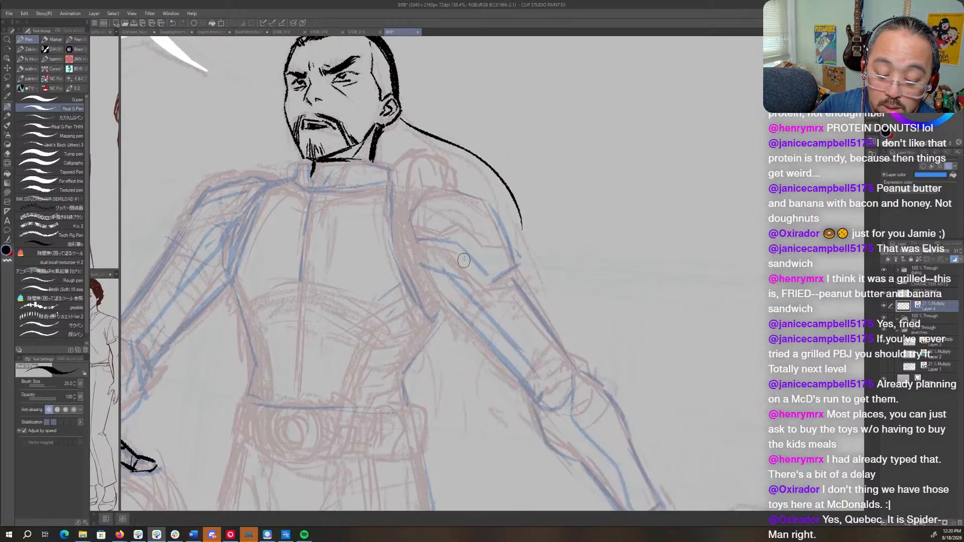
pyautogui.moveTo(458, 245)
pyautogui.mouseDown()
pyautogui.moveTo(449, 301)
pyautogui.moveTo(487, 275)
pyautogui.moveTo(472, 275)
pyautogui.moveTo(453, 308)
pyautogui.mouseUp()
pyautogui.moveTo(490, 278); pyautogui.dragTo(467, 312)
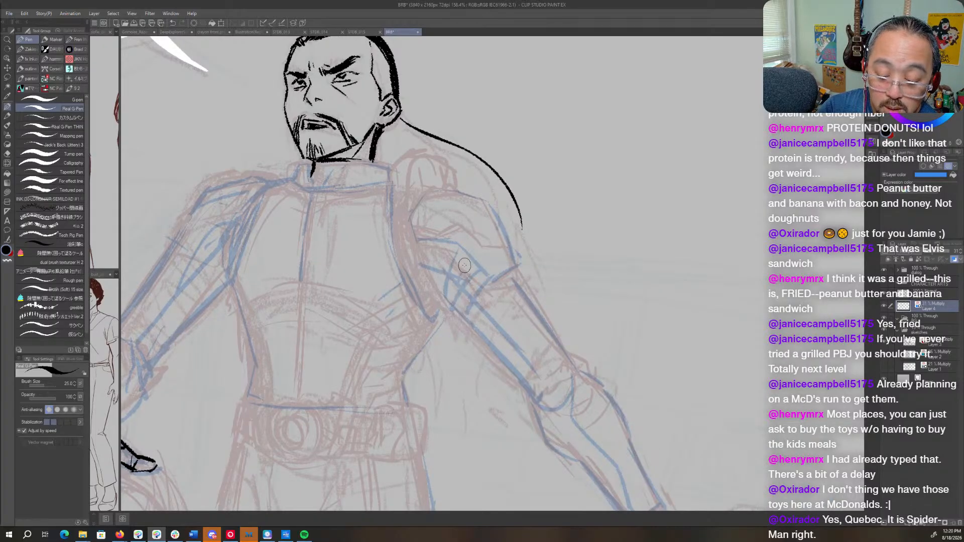
pyautogui.moveTo(413, 204)
pyautogui.mouseDown()
pyautogui.moveTo(443, 187)
pyautogui.moveTo(416, 216)
pyautogui.mouseUp()
pyautogui.moveTo(328, 246); pyautogui.dragTo(449, 317)
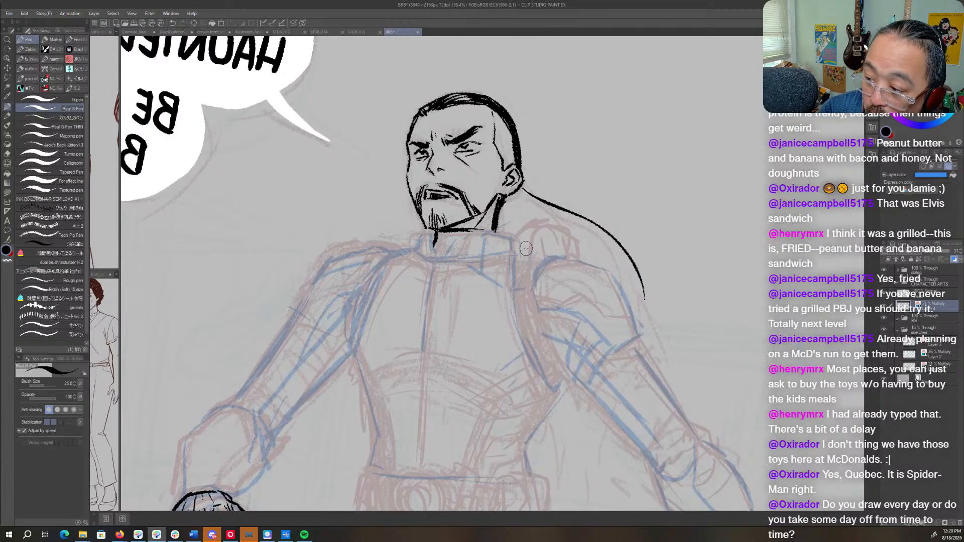
pyautogui.press('h')
pyautogui.moveTo(523, 327); pyautogui.dragTo(433, 309)
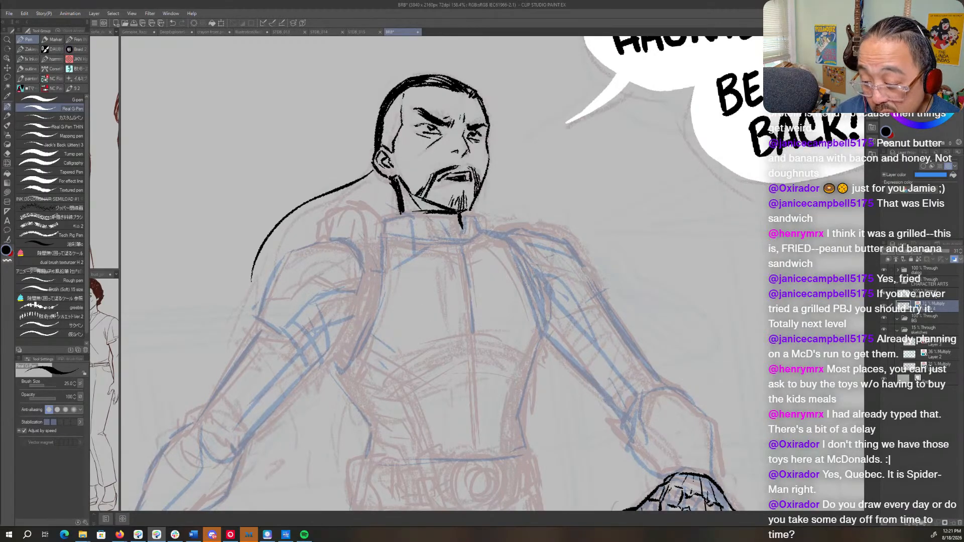
# - On the ink layer, ink the round belt buckle in black as concentric rings
pyautogui.click(926, 294)
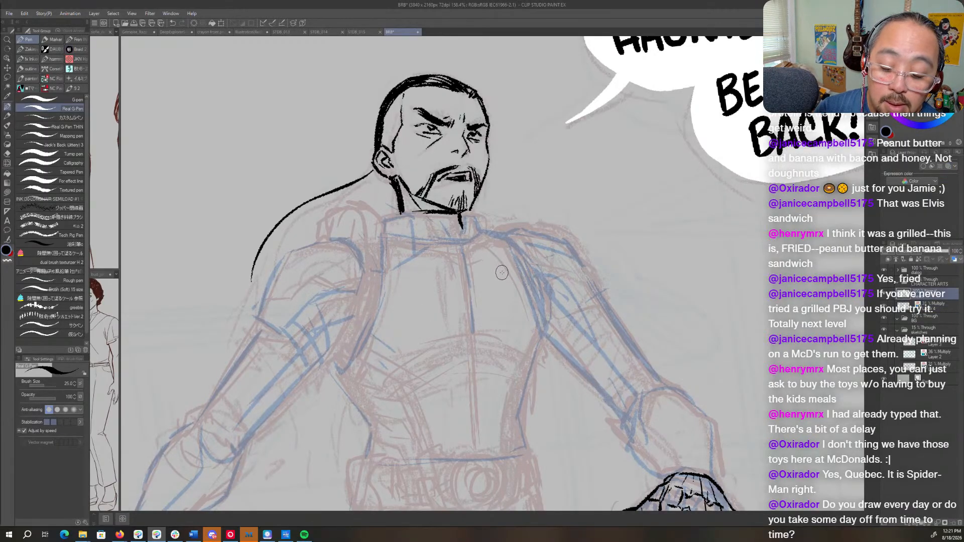
pyautogui.moveTo(526, 378); pyautogui.dragTo(523, 191)
pyautogui.moveTo(544, 262); pyautogui.dragTo(525, 319)
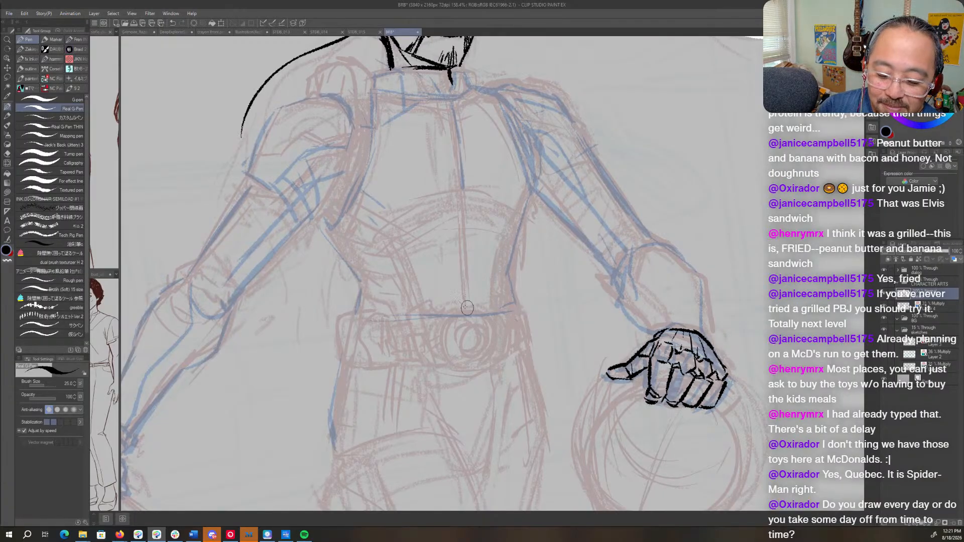
pyautogui.moveTo(464, 312)
pyautogui.mouseDown()
pyautogui.moveTo(444, 325)
pyautogui.moveTo(442, 347)
pyautogui.moveTo(458, 366)
pyautogui.moveTo(486, 361)
pyautogui.moveTo(494, 323)
pyautogui.moveTo(479, 308)
pyautogui.moveTo(462, 312)
pyautogui.moveTo(488, 319)
pyautogui.moveTo(491, 357)
pyautogui.moveTo(460, 333)
pyautogui.moveTo(459, 345)
pyautogui.moveTo(482, 348)
pyautogui.moveTo(480, 325)
pyautogui.moveTo(486, 340)
pyautogui.moveTo(476, 354)
pyautogui.moveTo(472, 326)
pyautogui.moveTo(476, 348)
pyautogui.mouseUp()
pyautogui.press('c')
pyautogui.press('c')
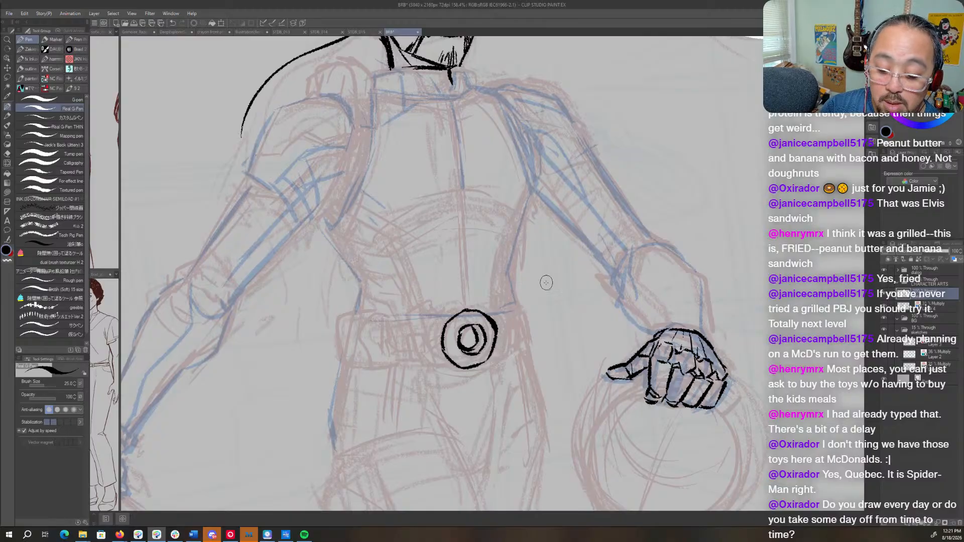
# - Clean up the inked buckle's outer ring and ink curved brackets and angular housings on both sides of it, with the canvas slightly rotated
pyautogui.press('r')
pyautogui.moveTo(545, 280); pyautogui.dragTo(565, 276)
pyautogui.press('p')
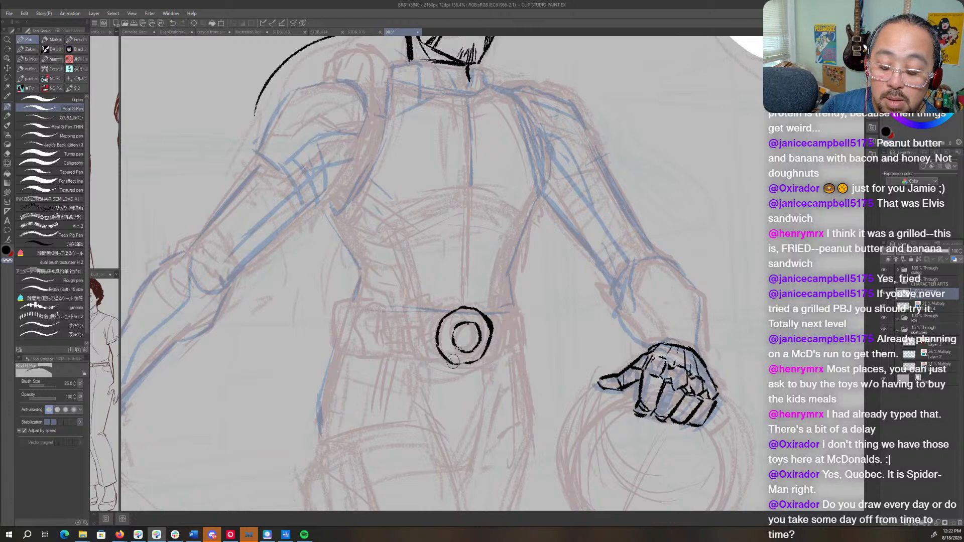
pyautogui.moveTo(443, 356)
pyautogui.mouseDown()
pyautogui.moveTo(469, 366)
pyautogui.moveTo(488, 350)
pyautogui.mouseUp()
pyautogui.moveTo(436, 311)
pyautogui.mouseDown()
pyautogui.moveTo(421, 344)
pyautogui.moveTo(445, 363)
pyautogui.mouseUp()
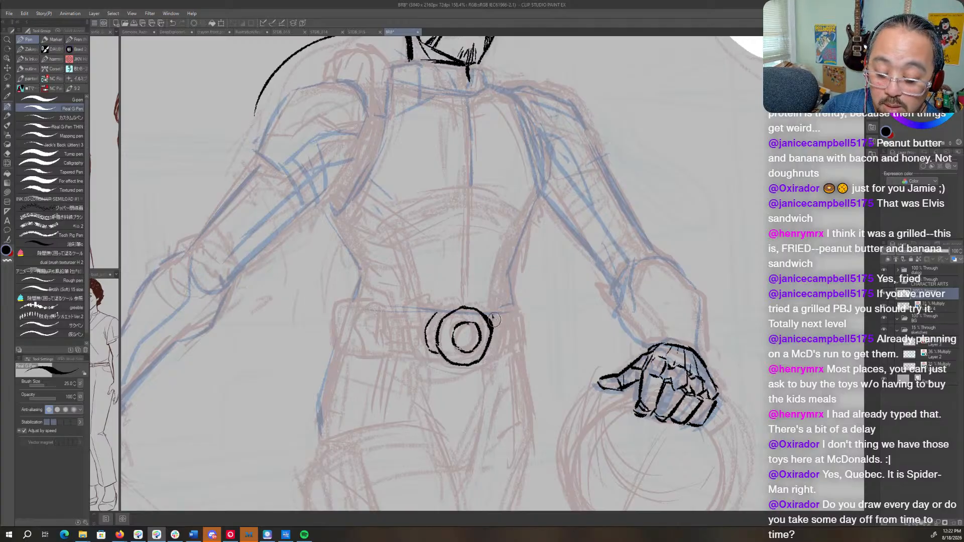
pyautogui.moveTo(492, 314)
pyautogui.mouseDown()
pyautogui.moveTo(500, 342)
pyautogui.moveTo(482, 362)
pyautogui.mouseUp()
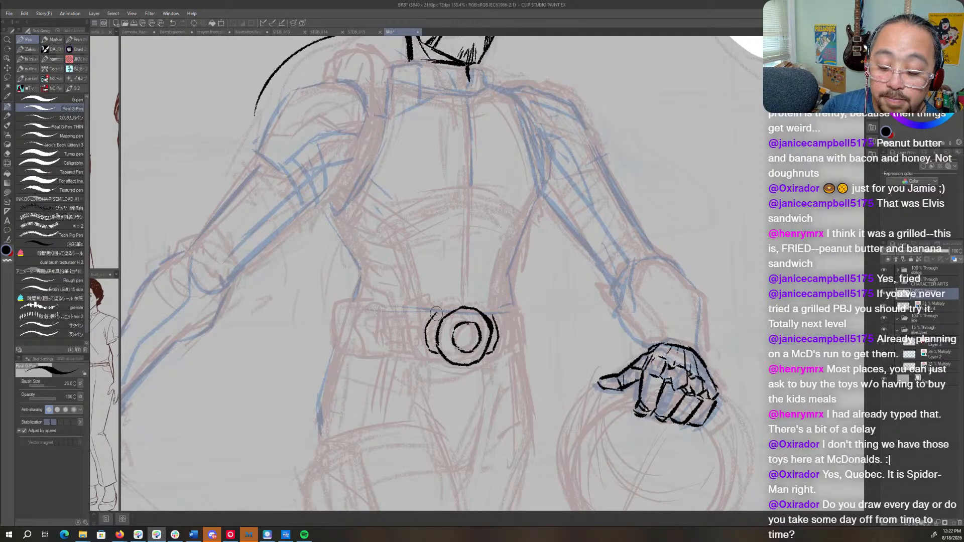
pyautogui.moveTo(493, 315); pyautogui.dragTo(488, 315)
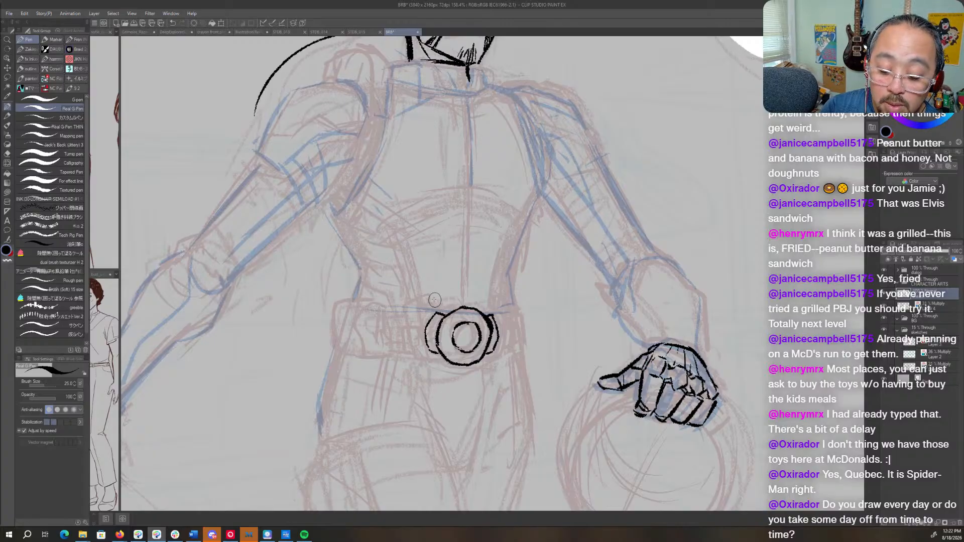
pyautogui.moveTo(433, 302)
pyautogui.mouseDown()
pyautogui.moveTo(423, 312)
pyautogui.moveTo(427, 336)
pyautogui.mouseUp()
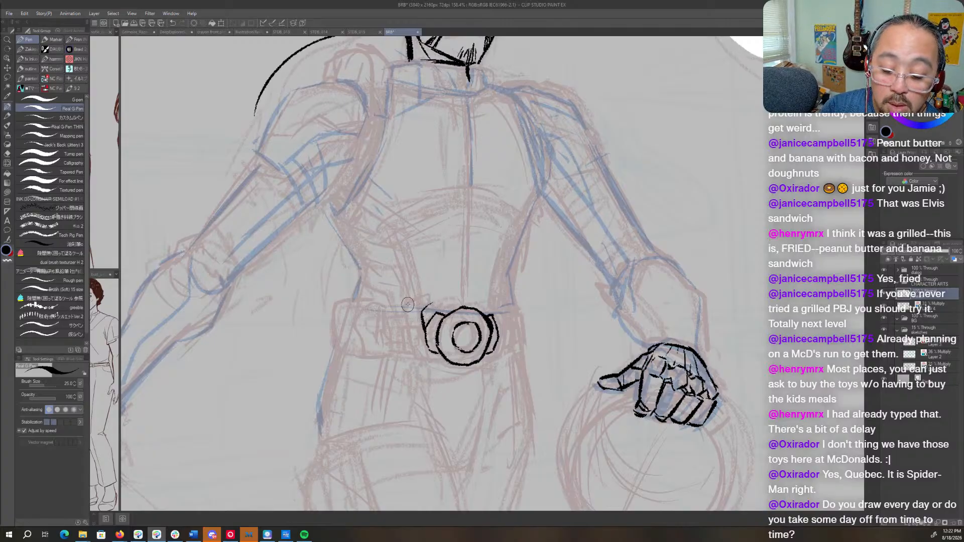
pyautogui.moveTo(405, 305)
pyautogui.mouseDown()
pyautogui.moveTo(432, 295)
pyautogui.moveTo(412, 343)
pyautogui.moveTo(429, 359)
pyautogui.moveTo(495, 360)
pyautogui.mouseUp()
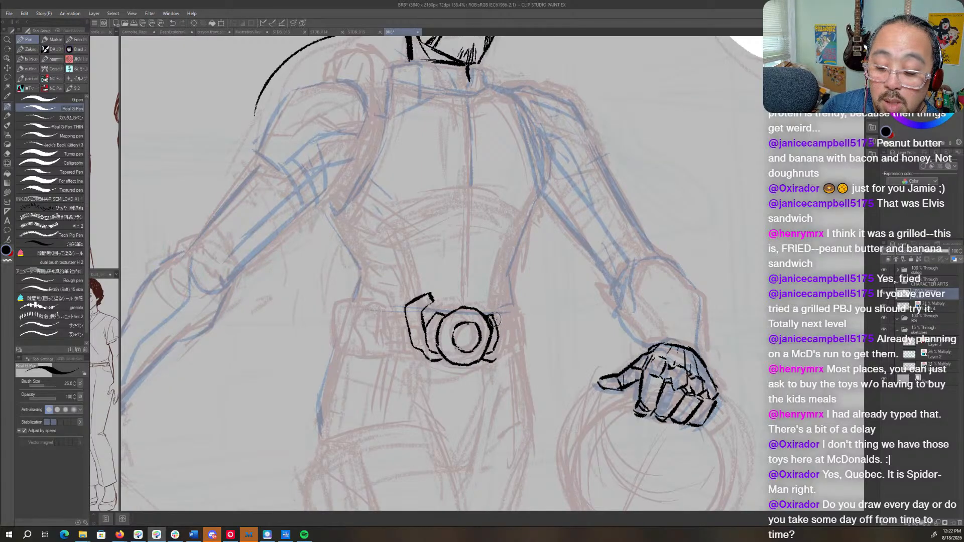
pyautogui.moveTo(497, 324); pyautogui.dragTo(493, 300)
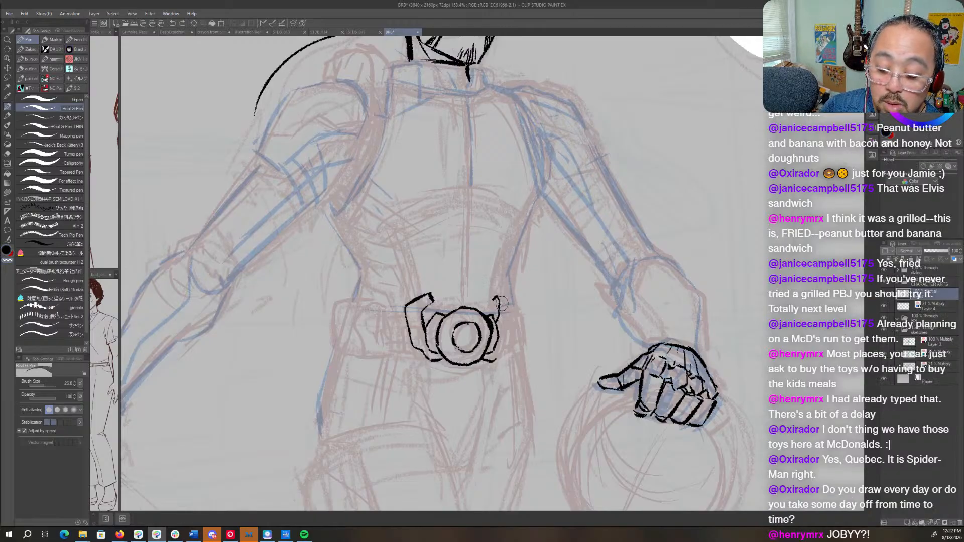
# - Remove the bracket strokes on the buckle side nearer the inked hand and ink a raised clip above the opposite bracket
pyautogui.hotkey('ctrl', 'z')
pyautogui.moveTo(497, 343); pyautogui.dragTo(488, 361)
pyautogui.press('c')
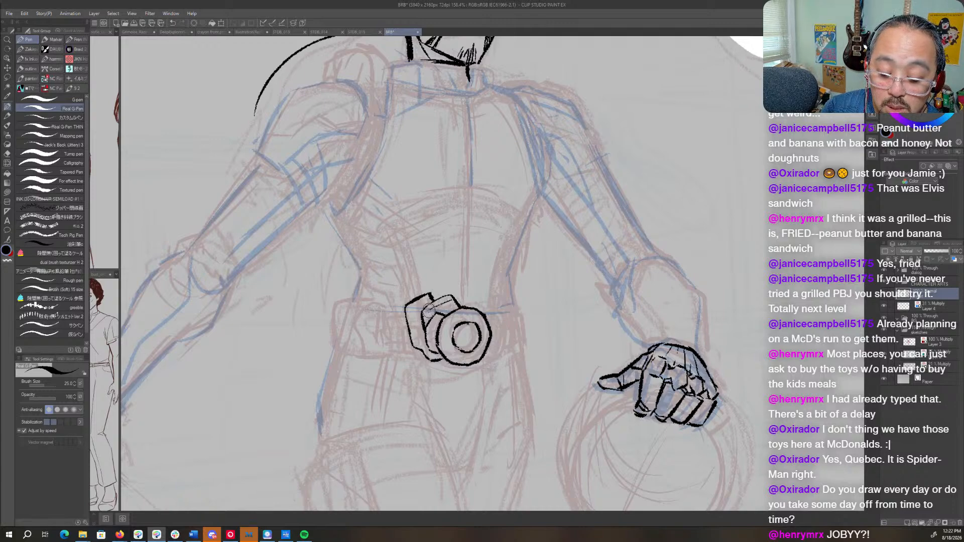
pyautogui.moveTo(428, 310); pyautogui.dragTo(423, 322)
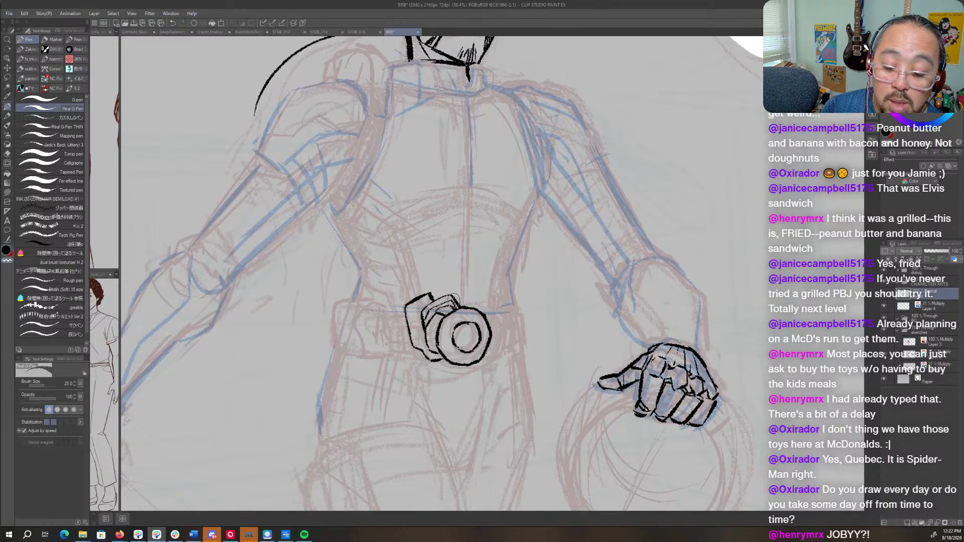
pyautogui.press('c')
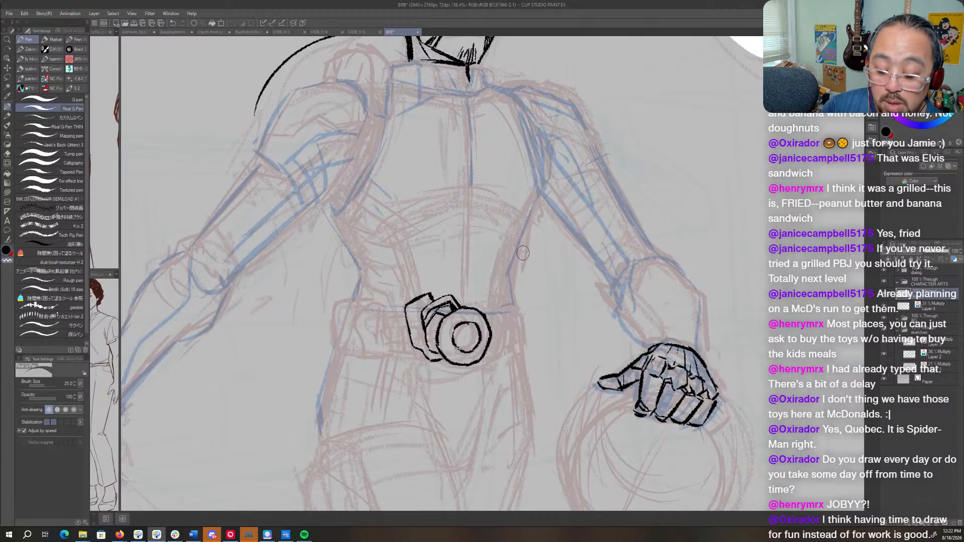
# - Lasso and delete the inked belt buckle, clear the selection, and make Layer 4 active
pyautogui.press('m')
pyautogui.moveTo(519, 327)
pyautogui.mouseDown()
pyautogui.moveTo(500, 404)
pyautogui.moveTo(518, 347)
pyautogui.mouseUp()
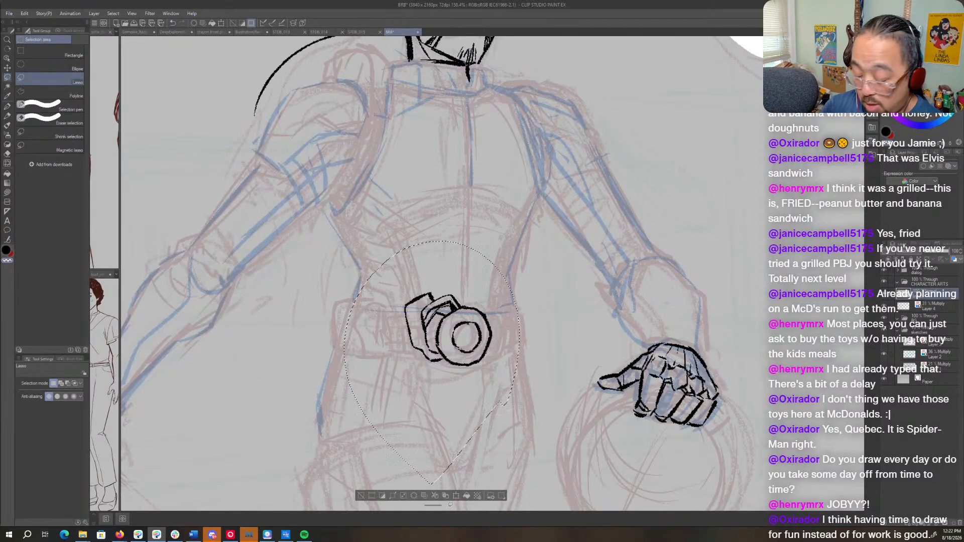
pyautogui.press('Delete')
pyautogui.click(916, 306)
pyautogui.hotkey('ctrl', 'd')
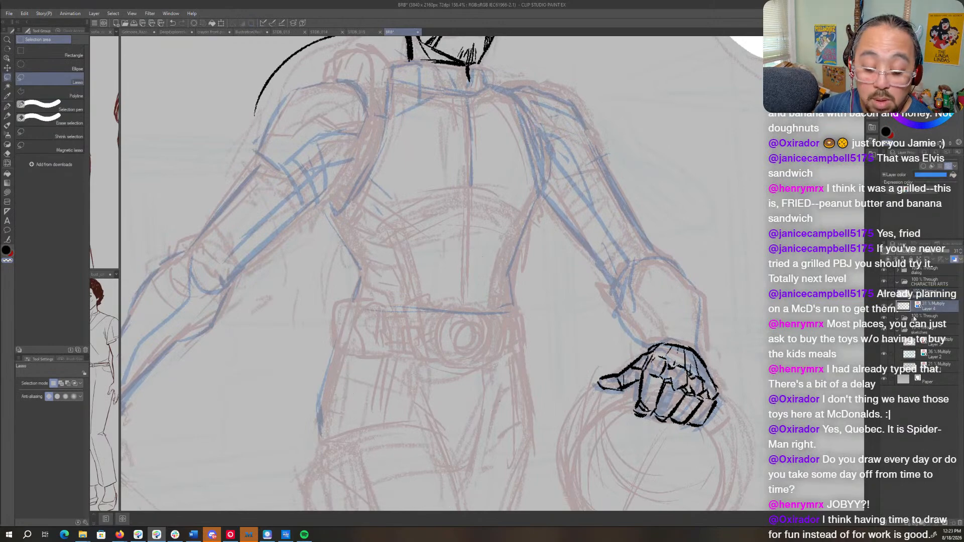
# - On Layer 4, sketch the round belt buckle in blue with its inner rings, side housings and the belt edges around it
pyautogui.press('p')
pyautogui.moveTo(454, 310)
pyautogui.mouseDown()
pyautogui.moveTo(435, 343)
pyautogui.moveTo(473, 364)
pyautogui.moveTo(491, 339)
pyautogui.moveTo(484, 311)
pyautogui.moveTo(454, 314)
pyautogui.moveTo(479, 307)
pyautogui.mouseUp()
pyautogui.moveTo(402, 310)
pyautogui.mouseDown()
pyautogui.moveTo(423, 361)
pyautogui.moveTo(474, 353)
pyautogui.moveTo(493, 366)
pyautogui.moveTo(510, 343)
pyautogui.moveTo(507, 312)
pyautogui.mouseUp()
pyautogui.moveTo(500, 353); pyautogui.dragTo(511, 305)
pyautogui.moveTo(509, 318)
pyautogui.mouseDown()
pyautogui.moveTo(490, 369)
pyautogui.moveTo(504, 324)
pyautogui.moveTo(502, 340)
pyautogui.moveTo(499, 307)
pyautogui.moveTo(490, 309)
pyautogui.moveTo(500, 308)
pyautogui.moveTo(499, 318)
pyautogui.moveTo(503, 302)
pyautogui.moveTo(514, 326)
pyautogui.mouseUp()
pyautogui.press('c')
pyautogui.press('c')
pyautogui.moveTo(407, 312)
pyautogui.mouseDown()
pyautogui.moveTo(425, 300)
pyautogui.moveTo(427, 318)
pyautogui.moveTo(460, 308)
pyautogui.mouseUp()
pyautogui.moveTo(474, 347)
pyautogui.mouseDown()
pyautogui.moveTo(462, 319)
pyautogui.moveTo(480, 342)
pyautogui.moveTo(465, 323)
pyautogui.moveTo(471, 342)
pyautogui.moveTo(480, 325)
pyautogui.moveTo(472, 351)
pyautogui.moveTo(496, 356)
pyautogui.moveTo(469, 359)
pyautogui.moveTo(507, 334)
pyautogui.moveTo(473, 302)
pyautogui.moveTo(421, 292)
pyautogui.mouseUp()
# - Sketch the belt pouches in blue on both sides of the buckle out to the hips, with the canvas mirrored
pyautogui.press('h')
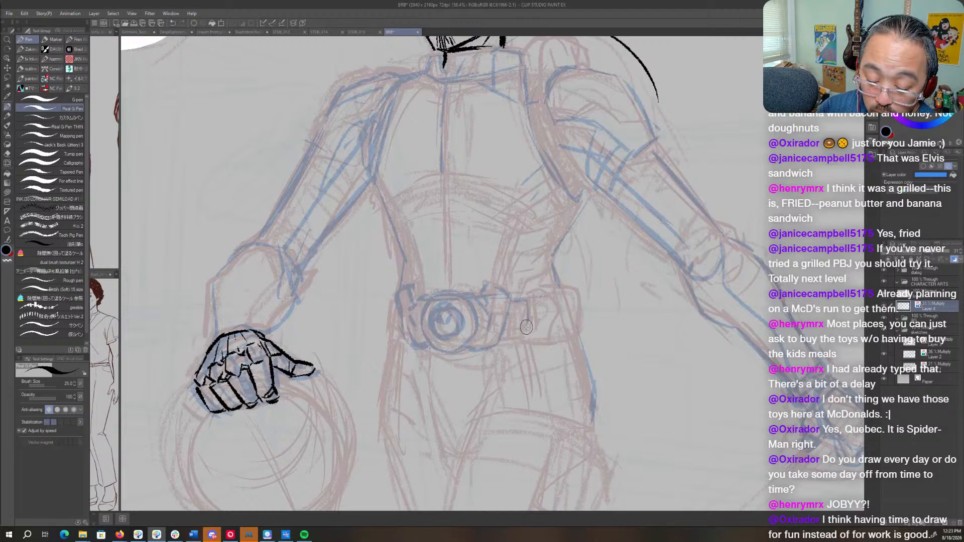
pyautogui.moveTo(516, 303)
pyautogui.mouseDown()
pyautogui.moveTo(509, 332)
pyautogui.moveTo(525, 335)
pyautogui.moveTo(534, 322)
pyautogui.mouseUp()
pyautogui.moveTo(528, 287)
pyautogui.mouseDown()
pyautogui.moveTo(578, 286)
pyautogui.moveTo(575, 313)
pyautogui.mouseUp()
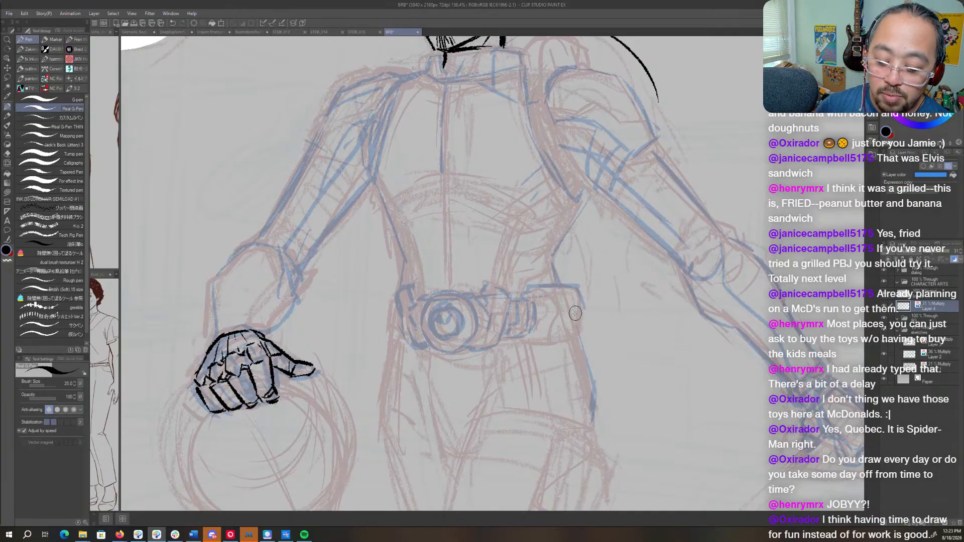
pyautogui.moveTo(533, 344)
pyautogui.mouseDown()
pyautogui.moveTo(584, 326)
pyautogui.moveTo(586, 336)
pyautogui.mouseUp()
pyautogui.moveTo(581, 290); pyautogui.dragTo(587, 327)
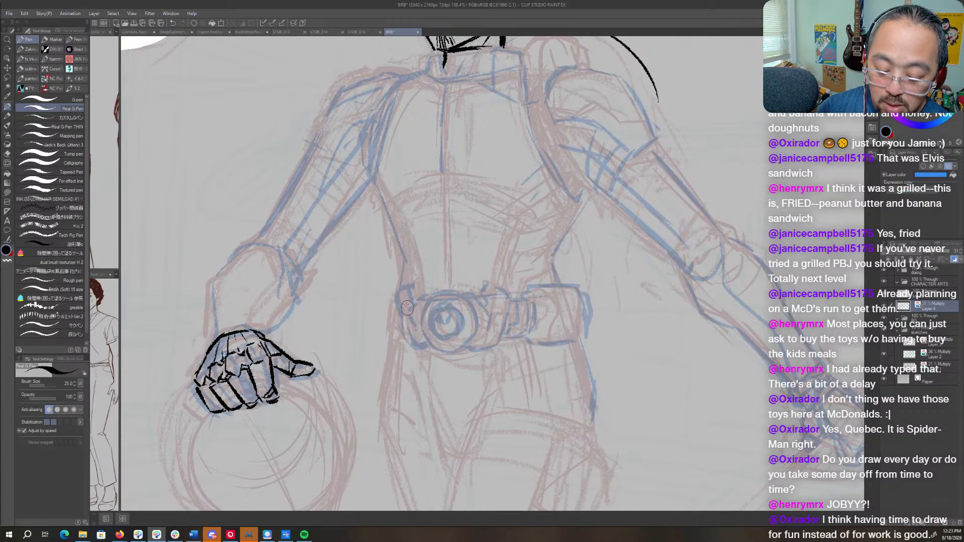
pyautogui.moveTo(400, 291)
pyautogui.mouseDown()
pyautogui.moveTo(378, 319)
pyautogui.moveTo(382, 337)
pyautogui.moveTo(390, 305)
pyautogui.moveTo(399, 339)
pyautogui.mouseUp()
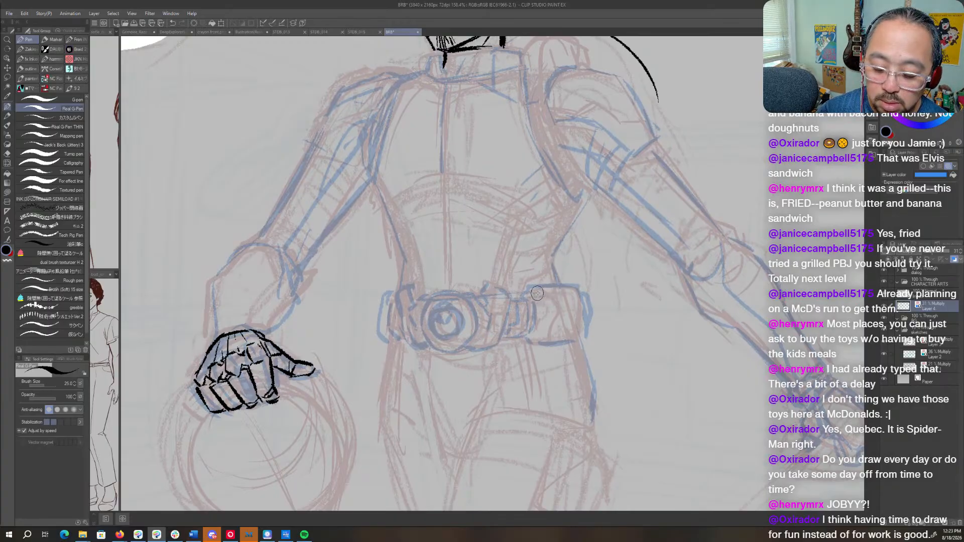
pyautogui.moveTo(547, 295); pyautogui.dragTo(561, 331)
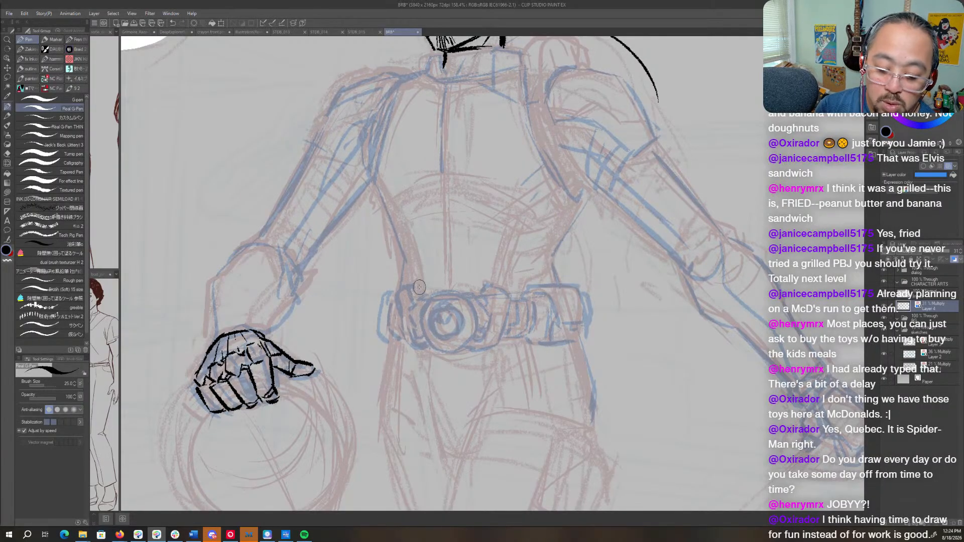
# - Flip the mirrored canvas back and make the ink layer directly above Layer 4 active
pyautogui.press('h')
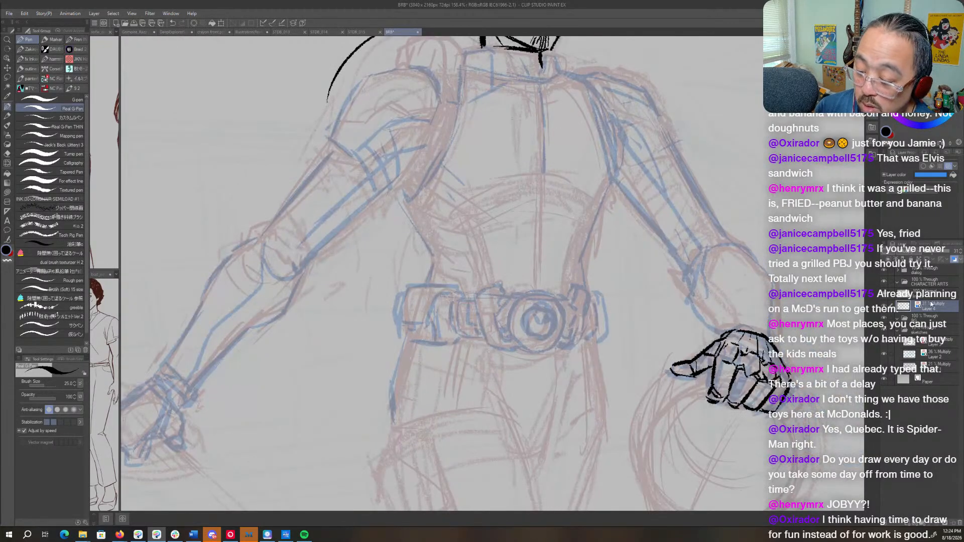
pyautogui.click(934, 291)
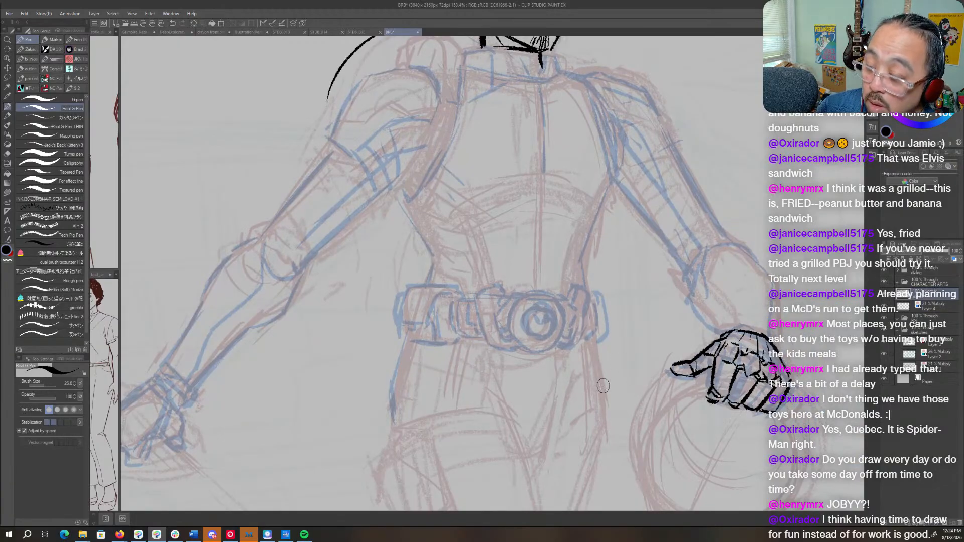
pyautogui.moveTo(607, 364); pyautogui.dragTo(525, 344)
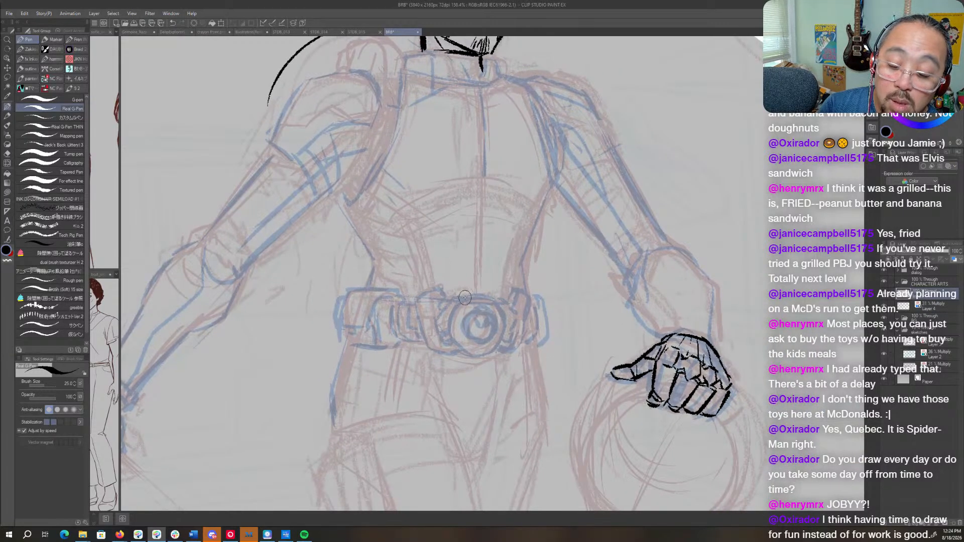
# - Try to ink the round belt buckle's outer and inner rings freehand in black
pyautogui.moveTo(463, 298)
pyautogui.mouseDown()
pyautogui.moveTo(448, 333)
pyautogui.moveTo(463, 351)
pyautogui.moveTo(483, 354)
pyautogui.mouseUp()
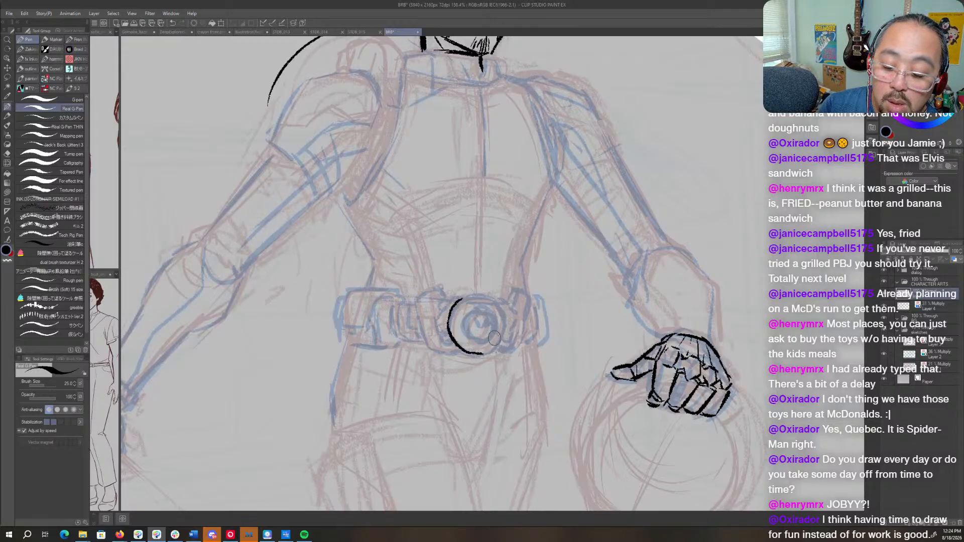
pyautogui.moveTo(495, 298)
pyautogui.mouseDown()
pyautogui.moveTo(503, 337)
pyautogui.moveTo(482, 355)
pyautogui.mouseUp()
pyautogui.press('r')
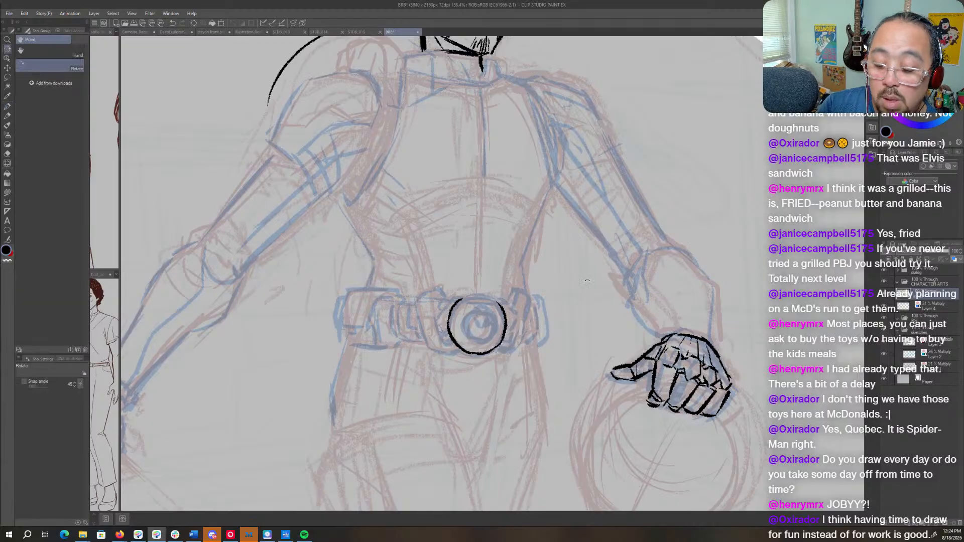
pyautogui.moveTo(497, 281)
pyautogui.mouseDown()
pyautogui.moveTo(523, 257)
pyautogui.moveTo(519, 282)
pyautogui.moveTo(559, 317)
pyautogui.moveTo(503, 383)
pyautogui.moveTo(397, 391)
pyautogui.mouseUp()
pyautogui.press('p')
pyautogui.press('r')
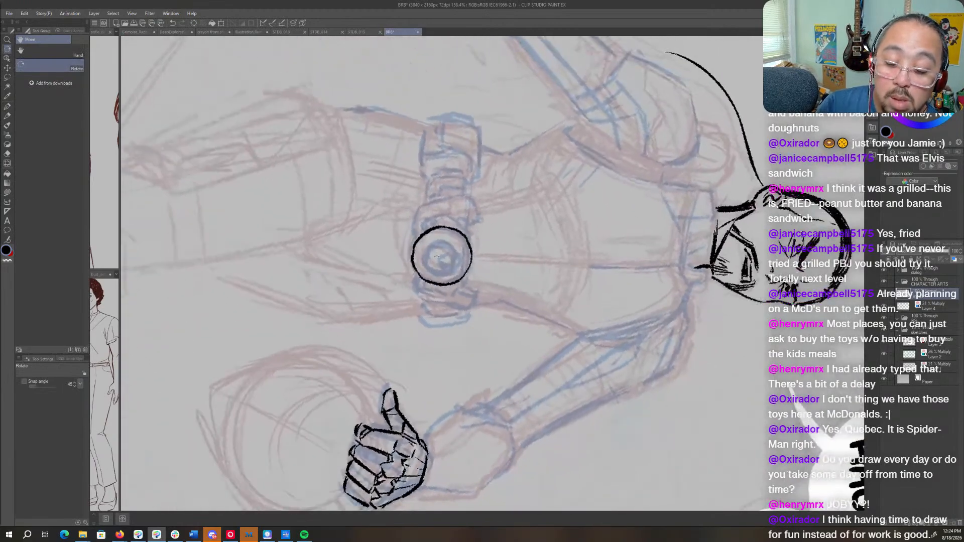
pyautogui.press('p')
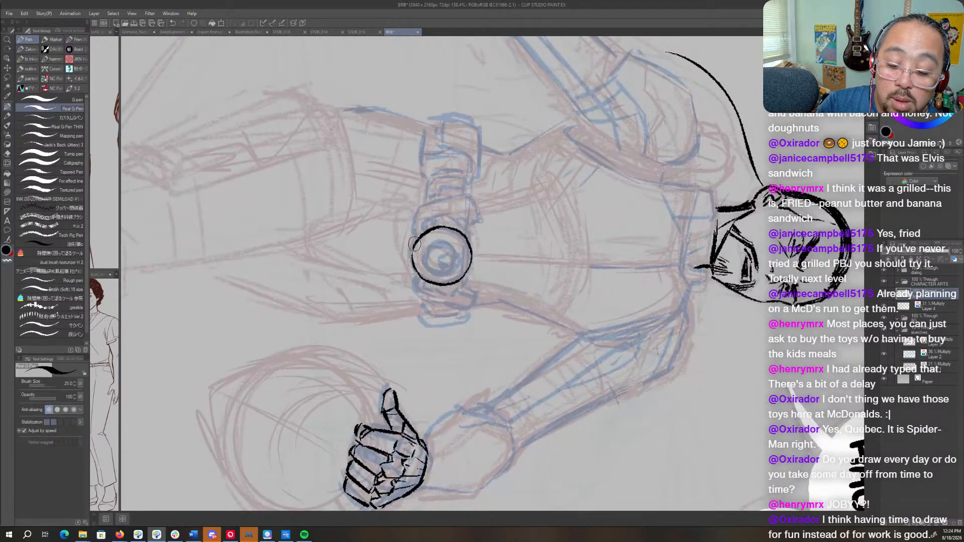
pyautogui.press('r')
pyautogui.moveTo(415, 253); pyautogui.dragTo(552, 155)
pyautogui.press('p')
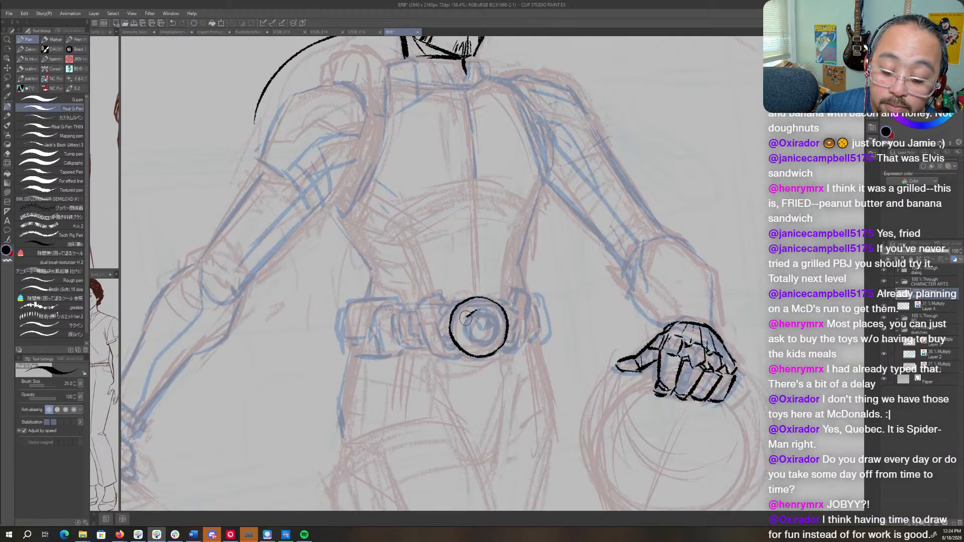
pyautogui.moveTo(478, 309)
pyautogui.mouseDown()
pyautogui.moveTo(471, 343)
pyautogui.moveTo(489, 346)
pyautogui.moveTo(499, 331)
pyautogui.mouseUp()
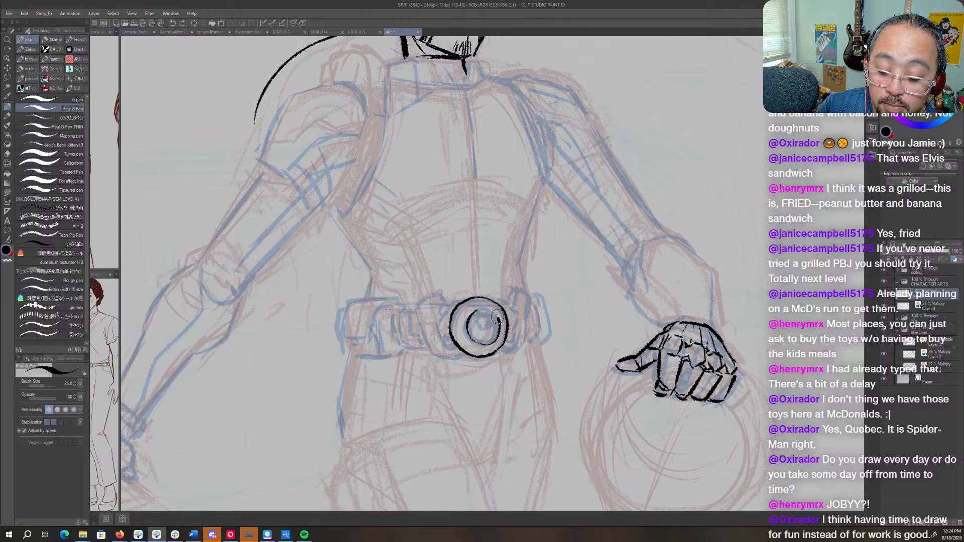
# - Lasso and delete the freehand buckle rings, straighten the canvas angle, and clear the selection
pyautogui.press('m')
pyautogui.moveTo(525, 392)
pyautogui.mouseDown()
pyautogui.moveTo(461, 428)
pyautogui.moveTo(488, 445)
pyautogui.mouseUp()
pyautogui.press('Delete')
pyautogui.press('r')
pyautogui.moveTo(648, 322); pyautogui.dragTo(637, 297)
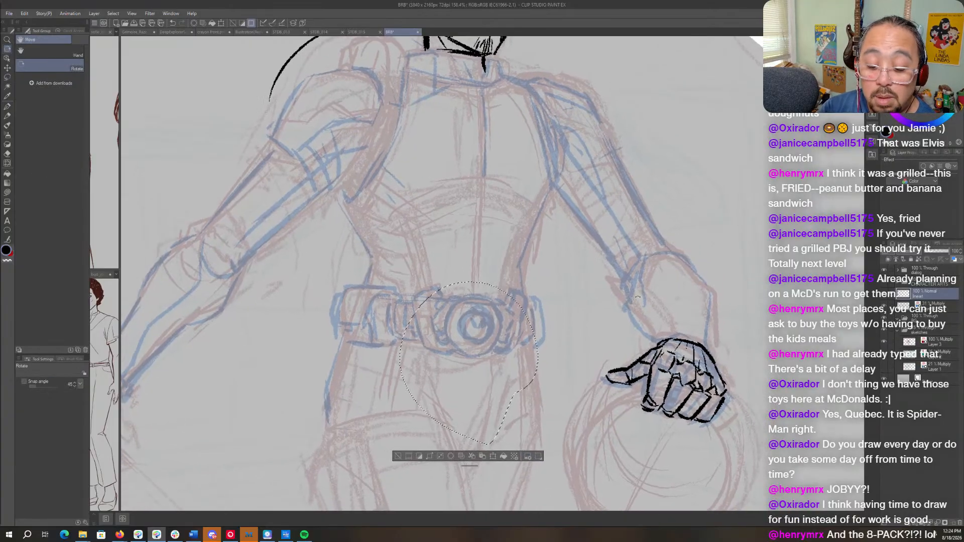
pyautogui.press('p')
pyautogui.hotkey('ctrl', 'd')
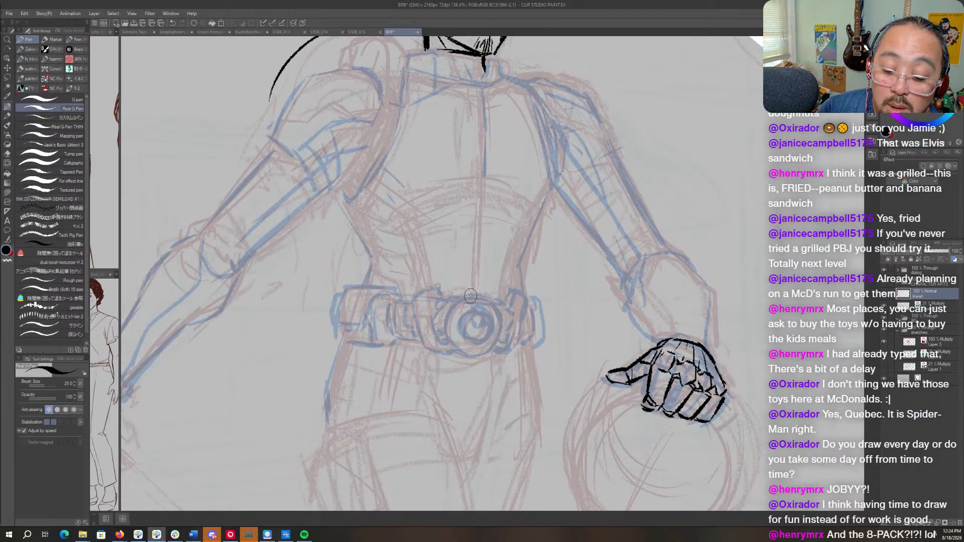
# - Ink the buckle's outer ring as a snapped ellipse and adjust its shape to fit the blue sketch
pyautogui.moveTo(470, 296)
pyautogui.mouseDown()
pyautogui.moveTo(445, 317)
pyautogui.moveTo(444, 341)
pyautogui.moveTo(464, 356)
pyautogui.moveTo(486, 353)
pyautogui.moveTo(501, 314)
pyautogui.moveTo(477, 295)
pyautogui.moveTo(461, 297)
pyautogui.moveTo(500, 335)
pyautogui.moveTo(461, 295)
pyautogui.mouseUp()
pyautogui.click(477, 387)
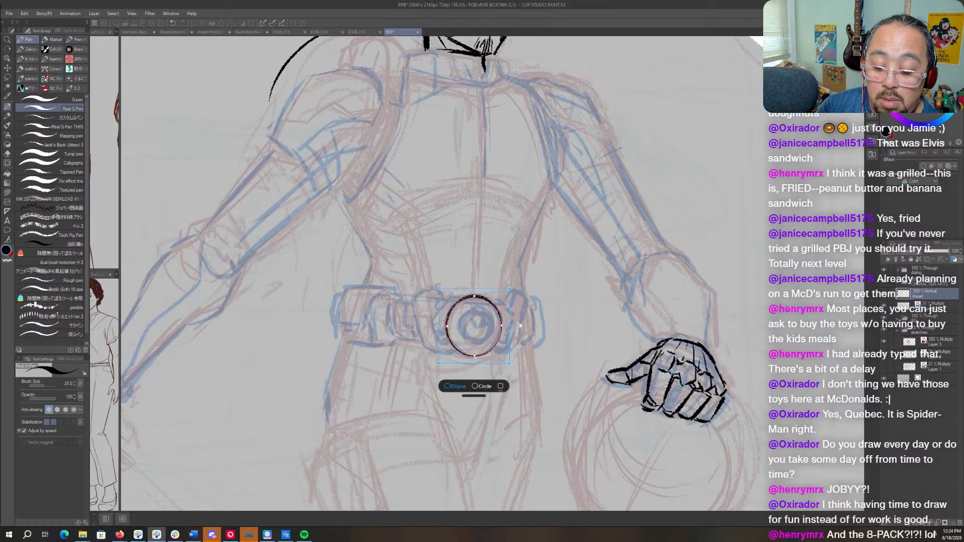
pyautogui.moveTo(474, 357); pyautogui.dragTo(474, 358)
pyautogui.moveTo(447, 327); pyautogui.dragTo(503, 326)
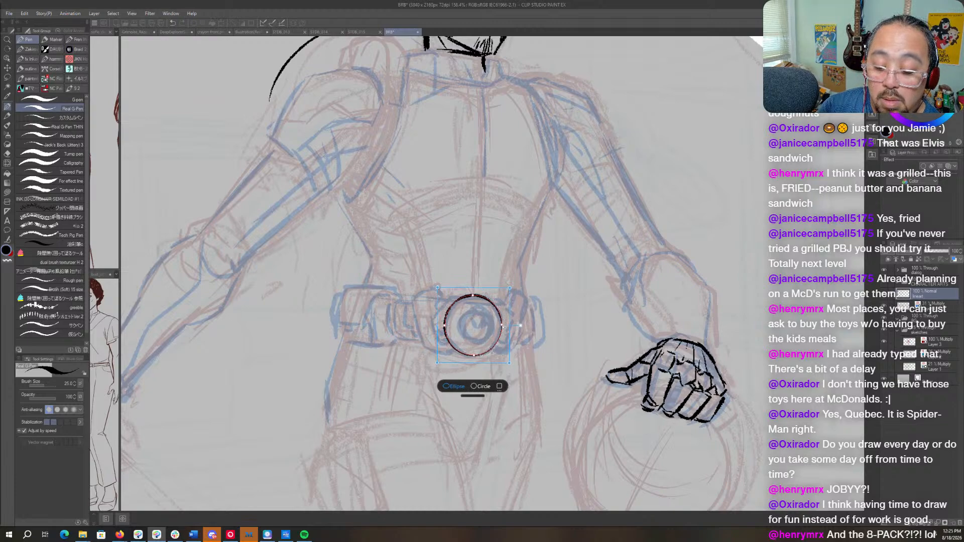
pyautogui.click(568, 309)
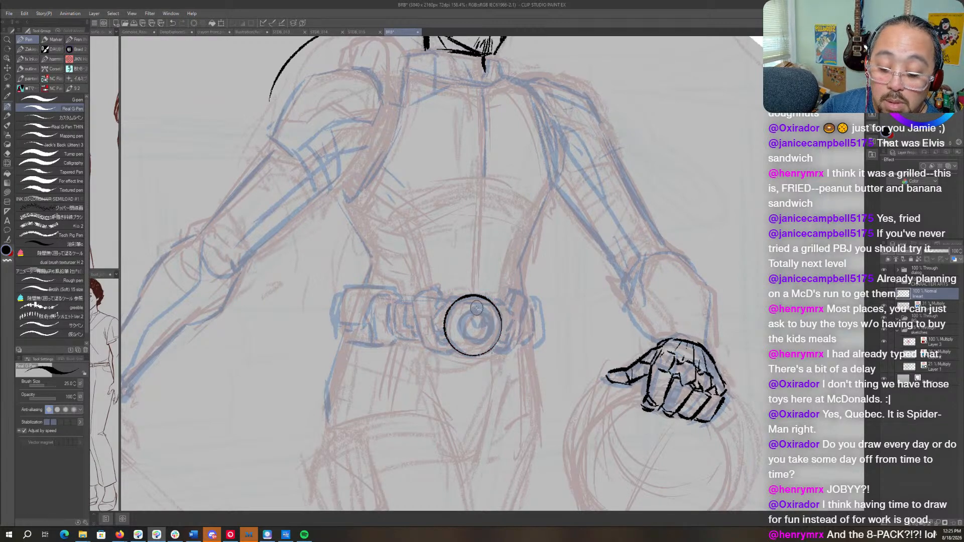
# - Ink the buckle's inner ring as a snapped ellipse and fine-tune its shape over the sketched ring
pyautogui.moveTo(480, 307)
pyautogui.mouseDown()
pyautogui.moveTo(461, 332)
pyautogui.moveTo(478, 341)
pyautogui.moveTo(491, 331)
pyautogui.moveTo(473, 306)
pyautogui.mouseUp()
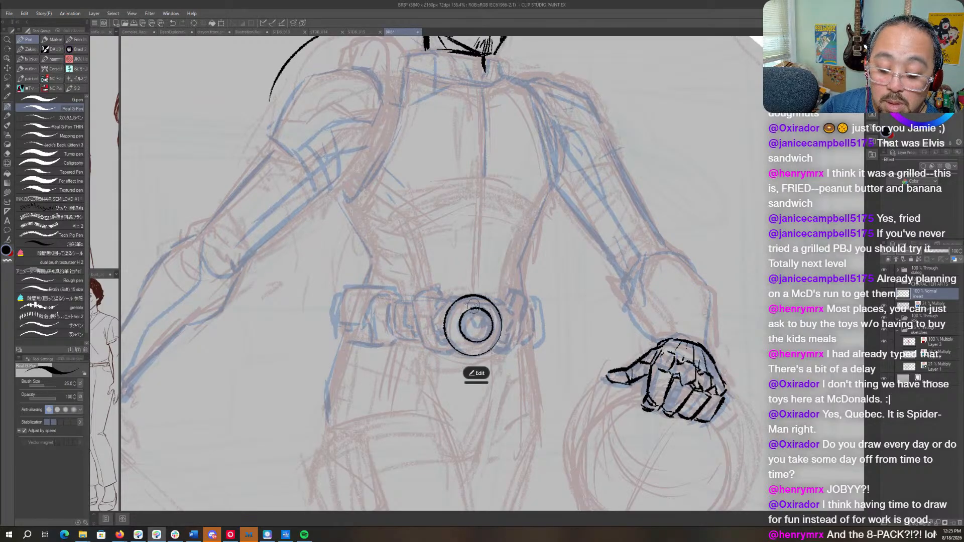
pyautogui.click(477, 373)
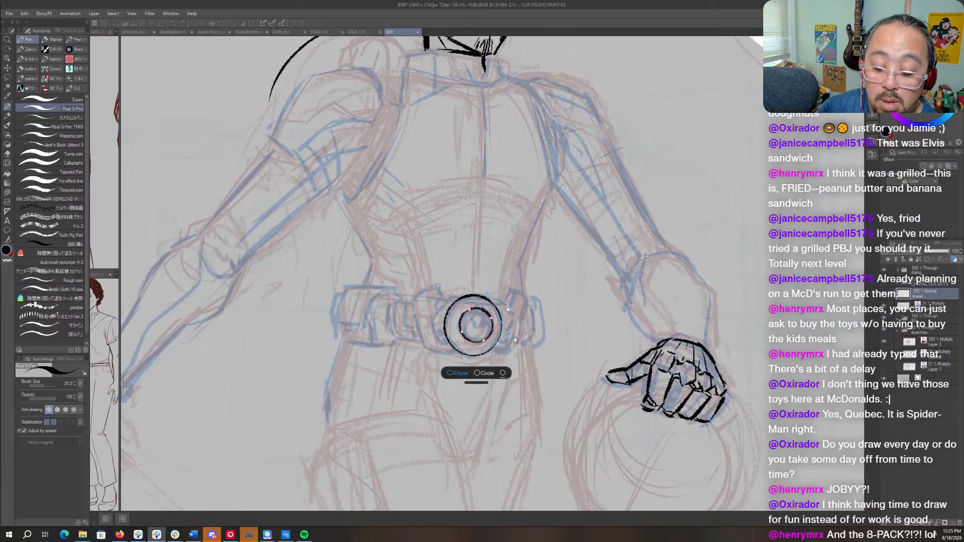
pyautogui.moveTo(509, 338); pyautogui.dragTo(511, 339)
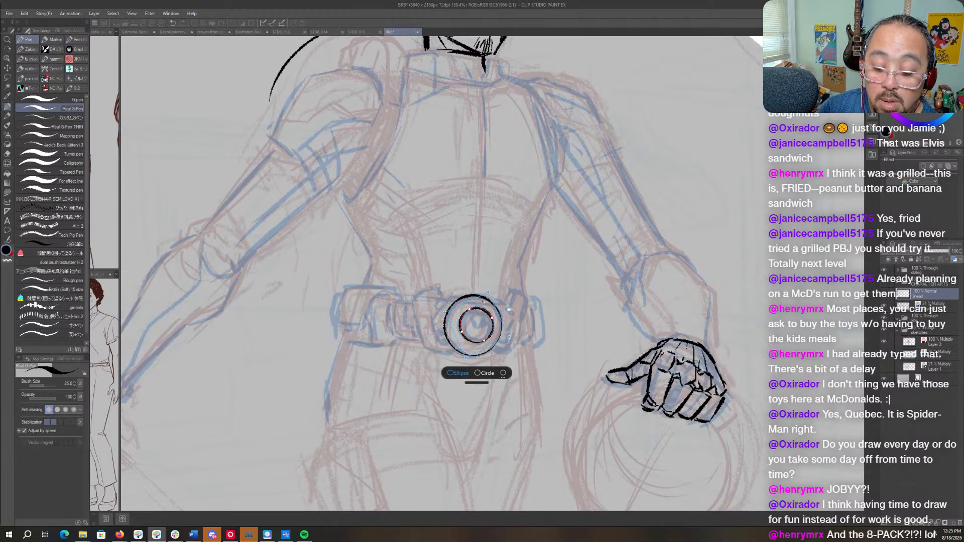
pyautogui.moveTo(488, 292); pyautogui.dragTo(489, 295)
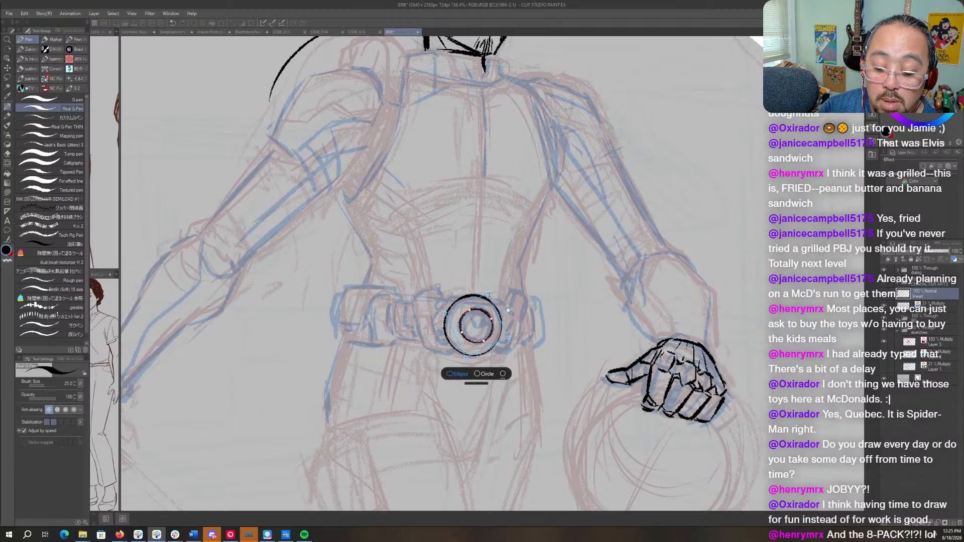
pyautogui.click(578, 290)
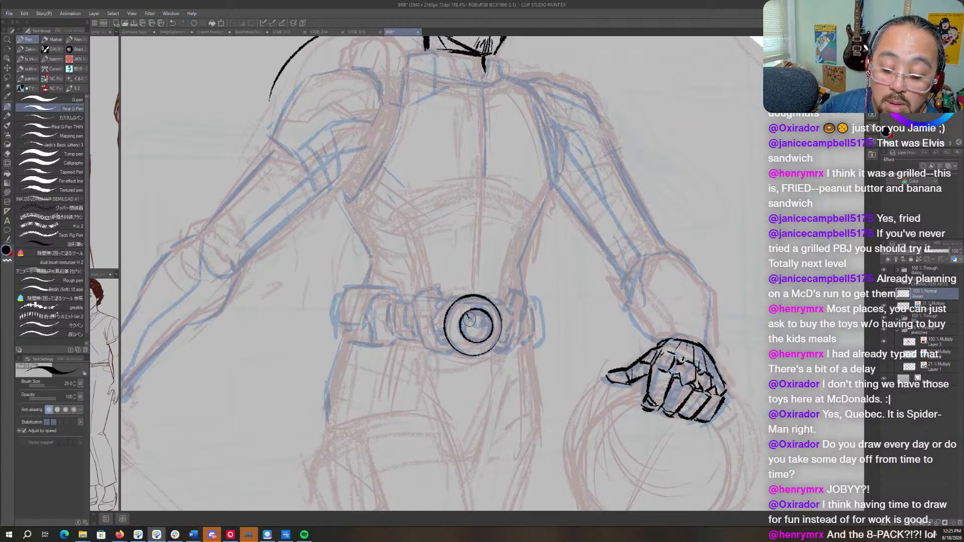
# - Ink the faceted emblem inside the buckle's inner ring, cleaning its lines with transparent color and adding a vertical center line below
pyautogui.moveTo(469, 319); pyautogui.dragTo(485, 325)
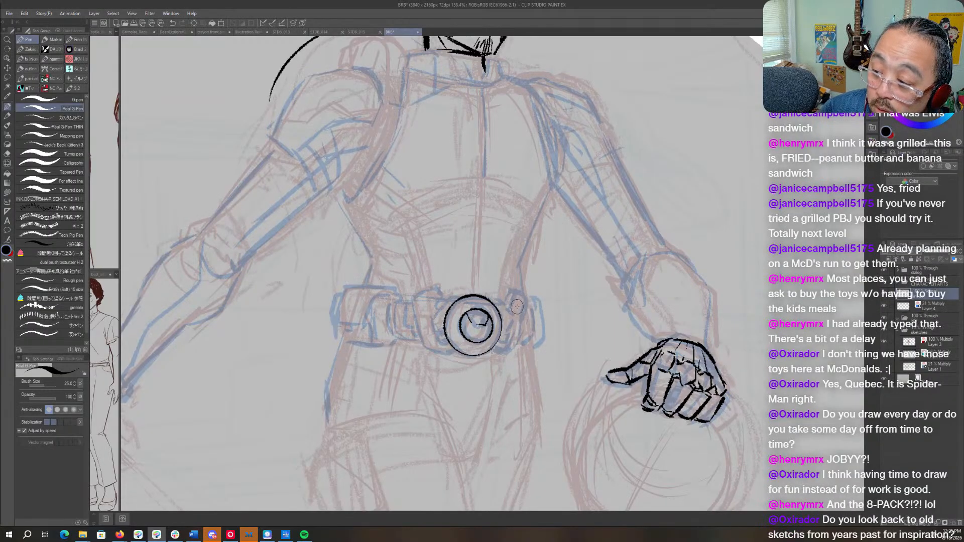
pyautogui.moveTo(514, 314); pyautogui.dragTo(537, 327)
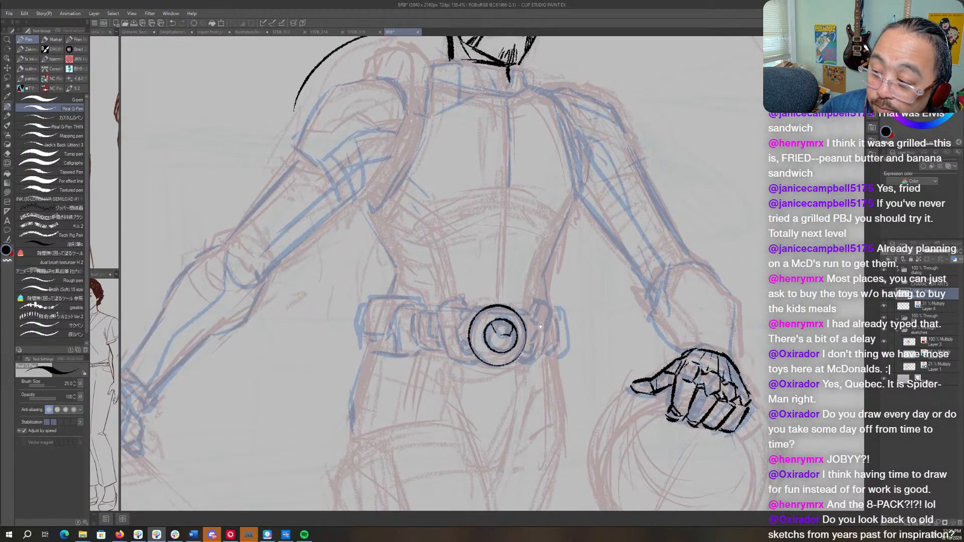
pyautogui.press('c')
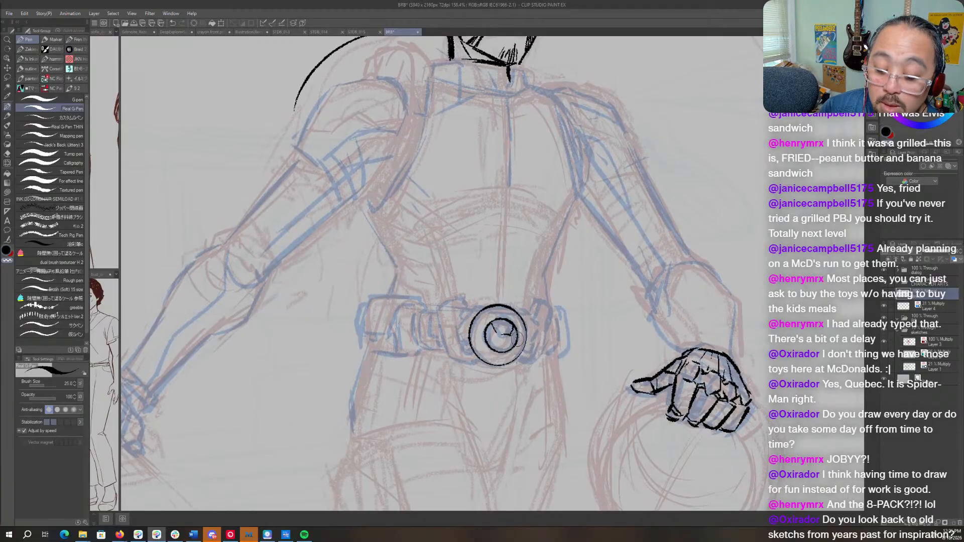
pyautogui.press('c')
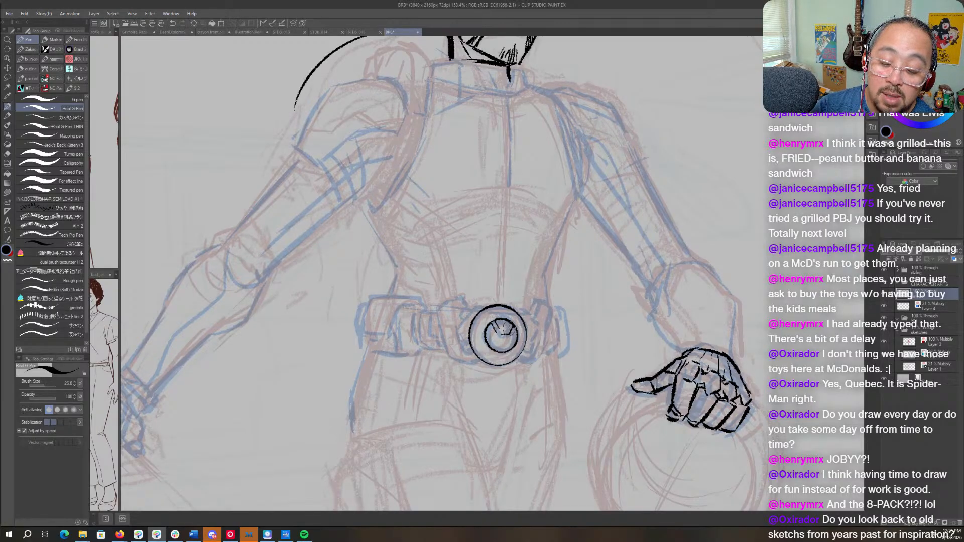
pyautogui.press('r')
pyautogui.moveTo(520, 224); pyautogui.dragTo(547, 291)
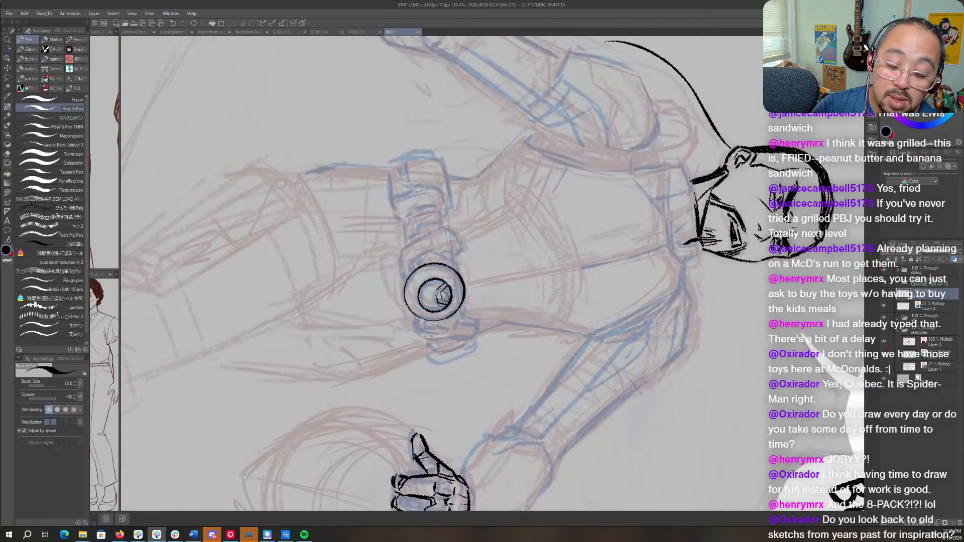
pyautogui.press('r')
pyautogui.moveTo(443, 297); pyautogui.dragTo(554, 269)
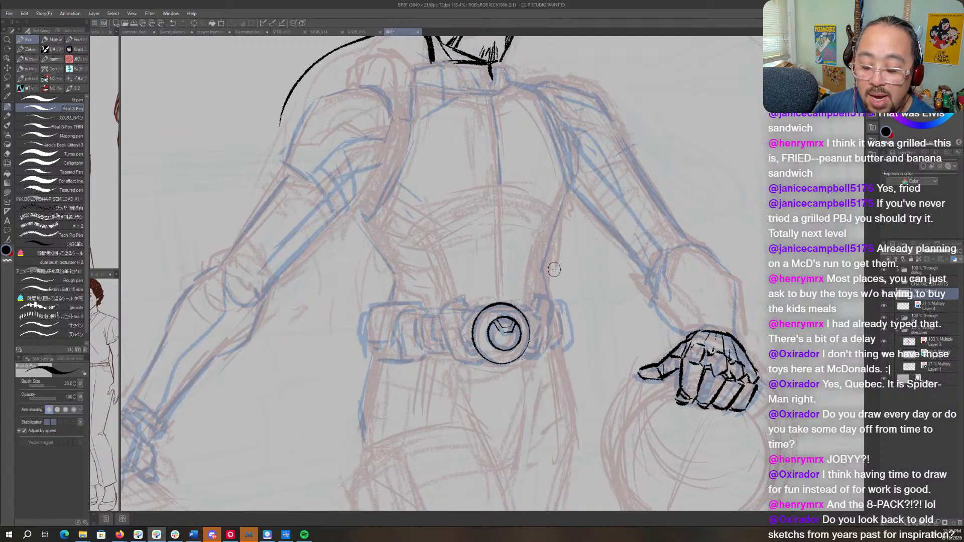
pyautogui.moveTo(502, 327); pyautogui.dragTo(508, 346)
pyautogui.press('r')
pyautogui.moveTo(597, 215); pyautogui.dragTo(610, 220)
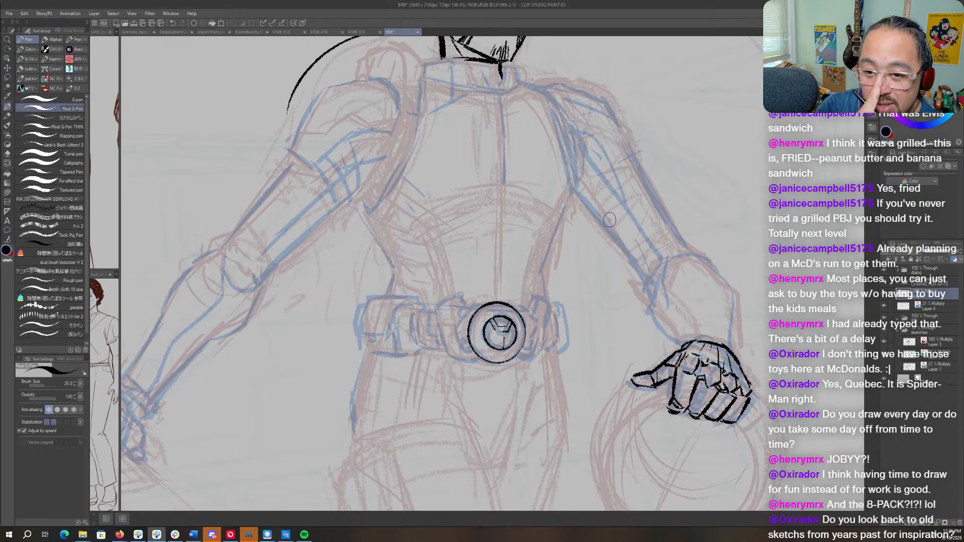
# - Try to ink a curved contour line just inside the buckle's outer ring, on the side away from the inked hand
pyautogui.scroll(5, 609, 220)
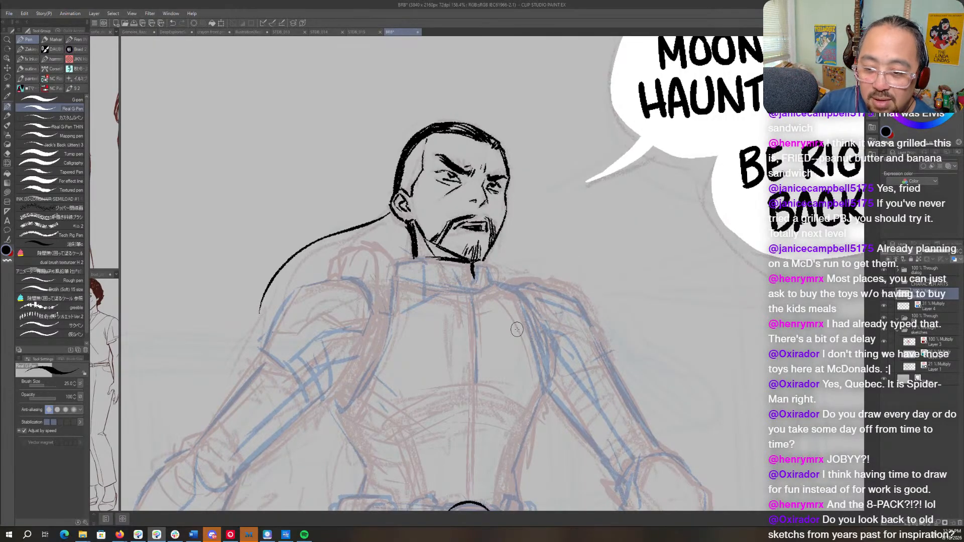
pyautogui.moveTo(543, 334)
pyautogui.mouseDown()
pyautogui.moveTo(567, 161)
pyautogui.moveTo(534, 346)
pyautogui.mouseUp()
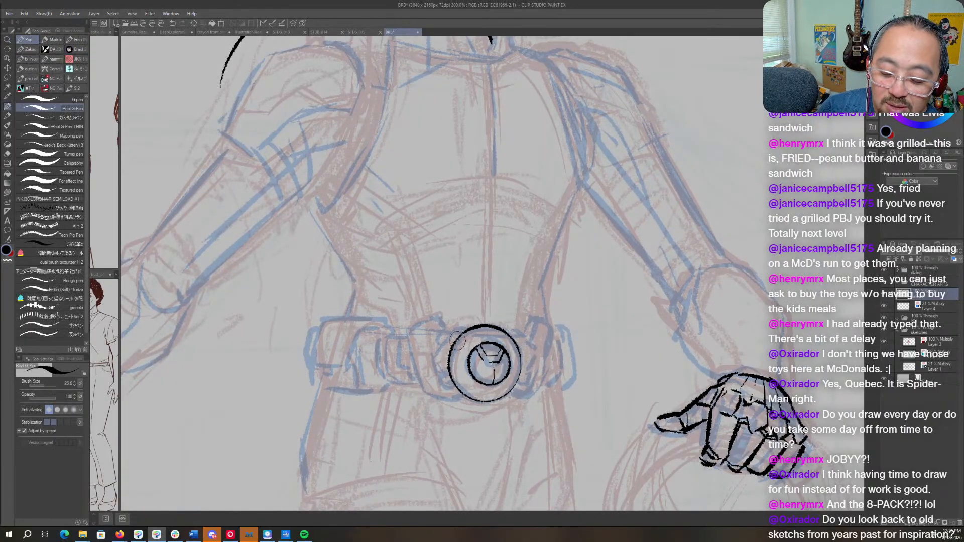
pyautogui.moveTo(462, 342)
pyautogui.mouseDown()
pyautogui.moveTo(452, 369)
pyautogui.moveTo(469, 396)
pyautogui.mouseUp()
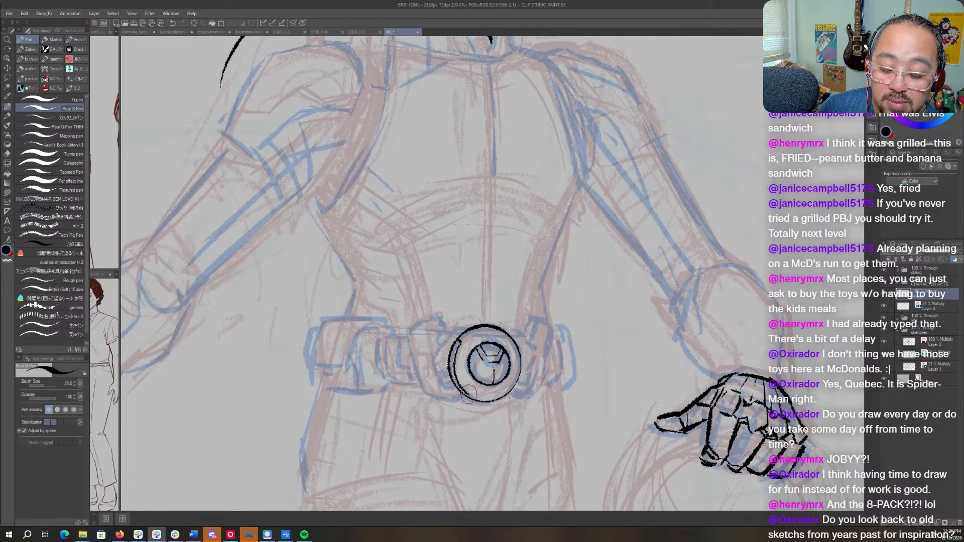
pyautogui.hotkey('ctrl', 'z')
pyautogui.hotkey('ctrl', 'z')
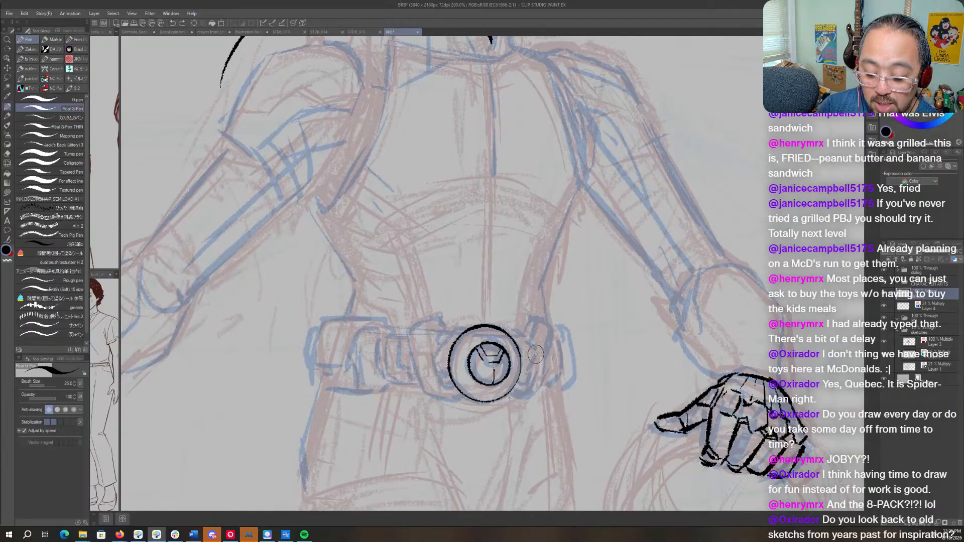
# - Ink short angled tabs at the lower edge of the buckle's outer ring, one on each side
pyautogui.moveTo(550, 352); pyautogui.dragTo(553, 328)
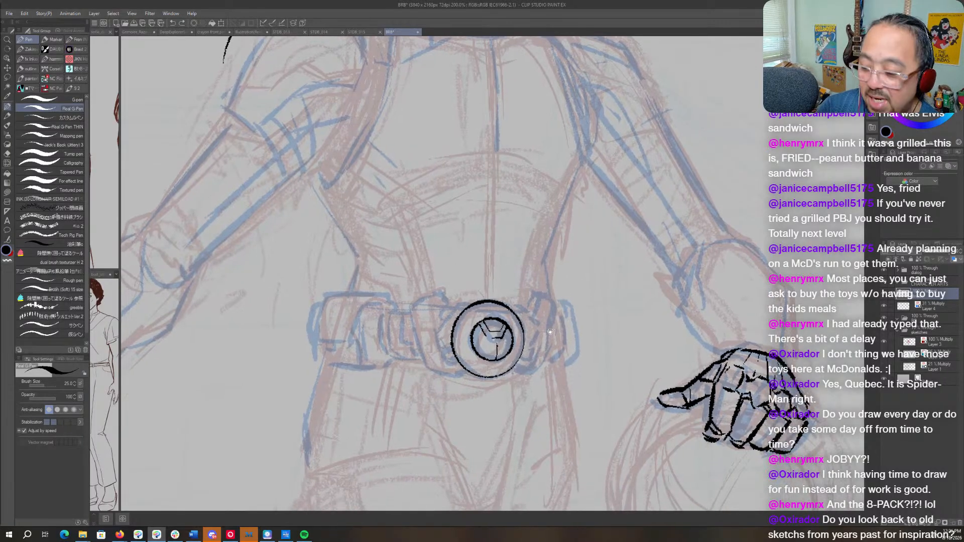
pyautogui.moveTo(464, 370); pyautogui.dragTo(455, 376)
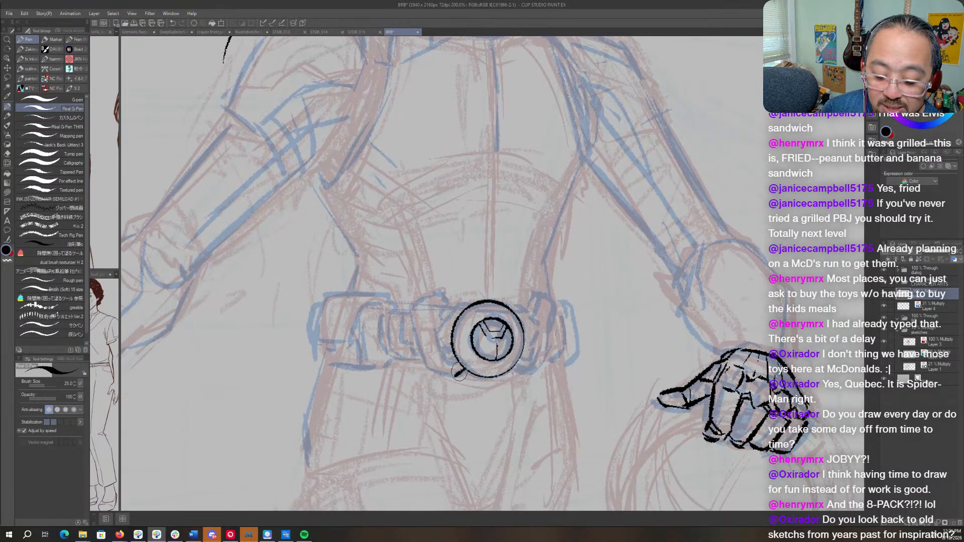
pyautogui.moveTo(512, 370)
pyautogui.mouseDown()
pyautogui.moveTo(524, 376)
pyautogui.moveTo(587, 291)
pyautogui.mouseUp()
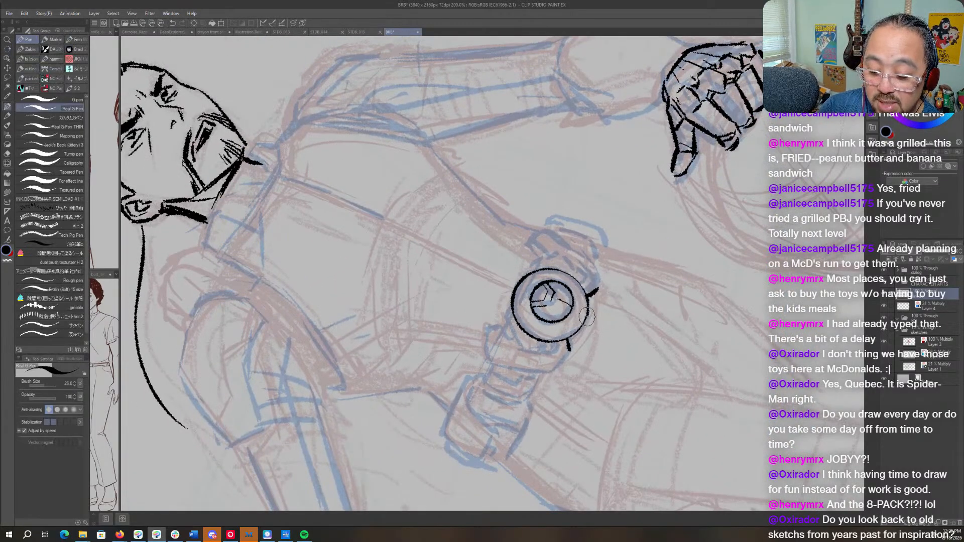
pyautogui.moveTo(599, 283)
pyautogui.mouseDown()
pyautogui.moveTo(624, 325)
pyautogui.moveTo(560, 409)
pyautogui.mouseUp()
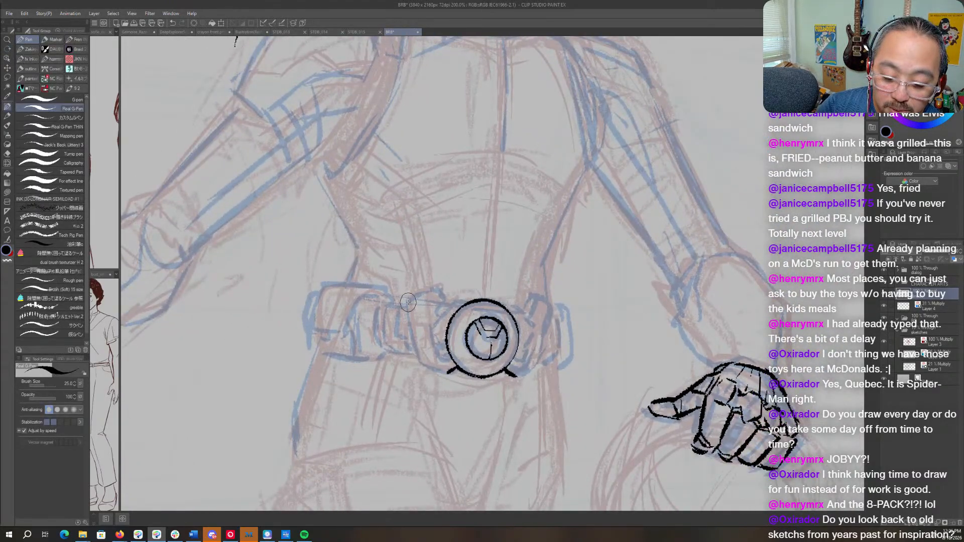
# - Ink the outer and lower edges of the angular side plates flanking the buckle, joining them to the tabs under the ring
pyautogui.moveTo(407, 303); pyautogui.dragTo(422, 363)
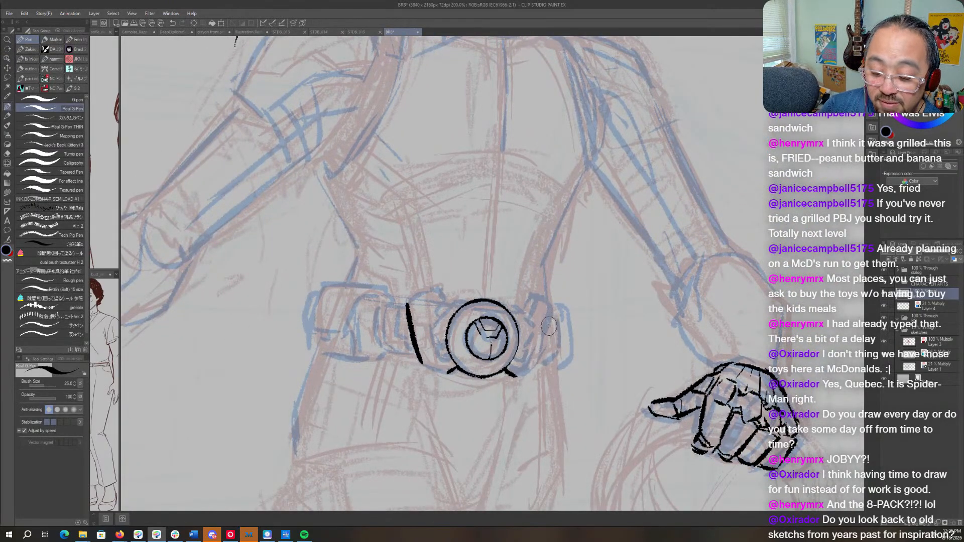
pyautogui.moveTo(553, 312); pyautogui.dragTo(544, 348)
pyautogui.moveTo(536, 366)
pyautogui.mouseDown()
pyautogui.moveTo(519, 376)
pyautogui.moveTo(538, 359)
pyautogui.mouseUp()
pyautogui.press('r')
pyautogui.moveTo(444, 377)
pyautogui.mouseDown()
pyautogui.moveTo(592, 329)
pyautogui.moveTo(603, 301)
pyautogui.moveTo(596, 321)
pyautogui.mouseUp()
pyautogui.press('r')
pyautogui.moveTo(512, 191)
pyautogui.mouseDown()
pyautogui.moveTo(554, 318)
pyautogui.moveTo(531, 323)
pyautogui.moveTo(530, 336)
pyautogui.mouseUp()
pyautogui.press('p')
pyautogui.press('r')
pyautogui.moveTo(424, 259)
pyautogui.mouseDown()
pyautogui.moveTo(433, 311)
pyautogui.moveTo(459, 327)
pyautogui.moveTo(451, 355)
pyautogui.mouseUp()
pyautogui.press('p')
pyautogui.press('r')
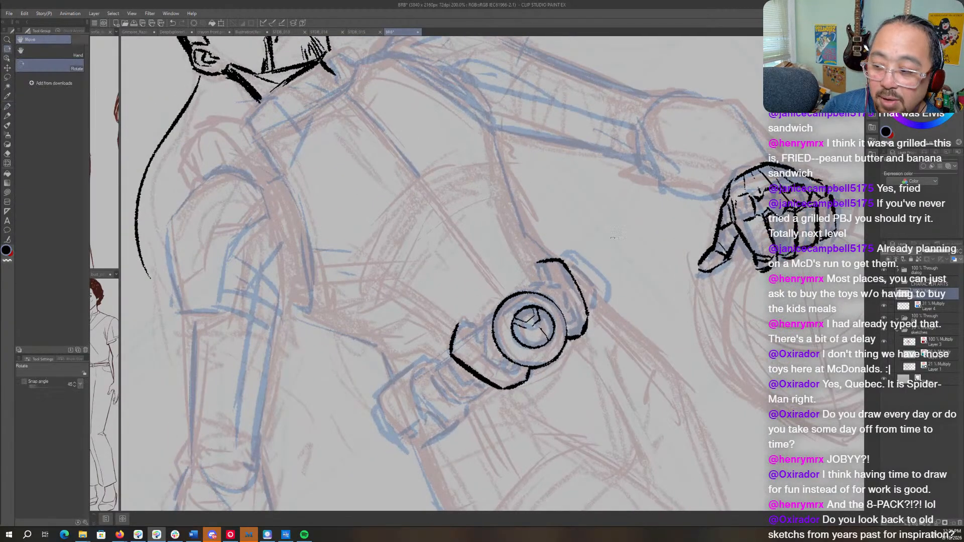
pyautogui.moveTo(597, 250); pyautogui.dragTo(616, 310)
pyautogui.press('p')
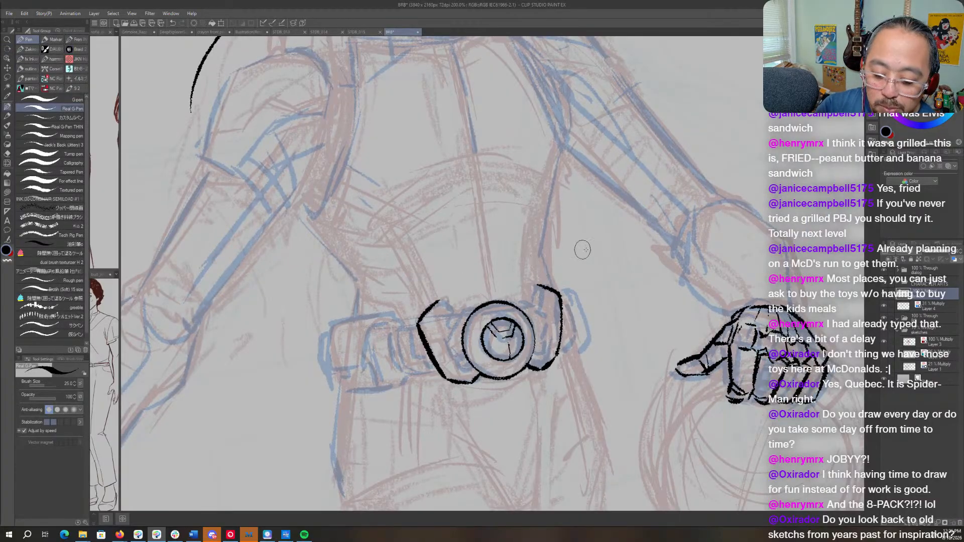
# - Close the tops of both side plates and start the inner contour lines beside the buckle's outer ring
pyautogui.press('r')
pyautogui.moveTo(583, 249); pyautogui.dragTo(597, 288)
pyautogui.press('p')
pyautogui.moveTo(434, 276); pyautogui.dragTo(442, 293)
pyautogui.press('r')
pyautogui.moveTo(550, 278)
pyautogui.mouseDown()
pyautogui.moveTo(547, 255)
pyautogui.moveTo(534, 306)
pyautogui.mouseUp()
pyautogui.press('p')
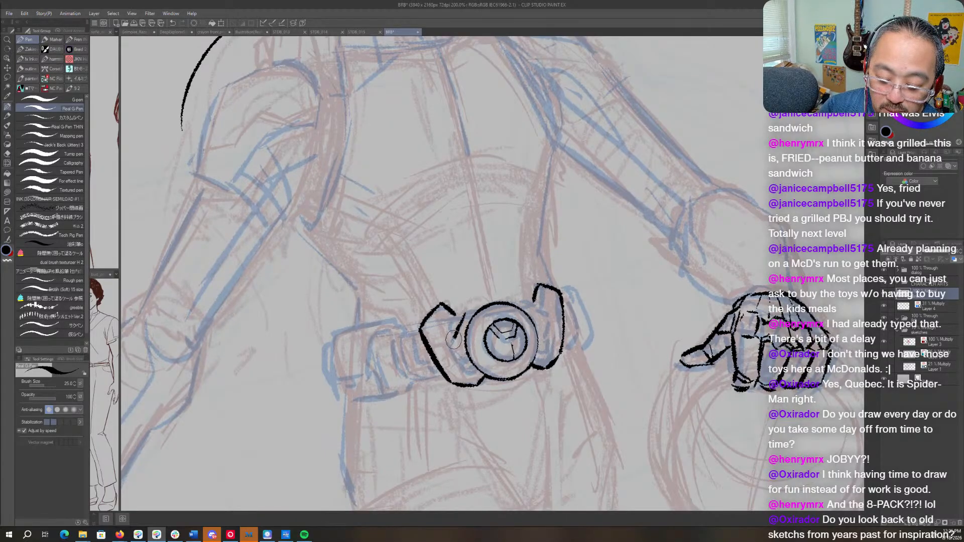
pyautogui.press('r')
pyautogui.moveTo(546, 301)
pyautogui.mouseDown()
pyautogui.moveTo(534, 324)
pyautogui.moveTo(516, 321)
pyautogui.moveTo(522, 341)
pyautogui.mouseUp()
pyautogui.press('p')
pyautogui.press('r')
pyautogui.moveTo(562, 282); pyautogui.dragTo(566, 226)
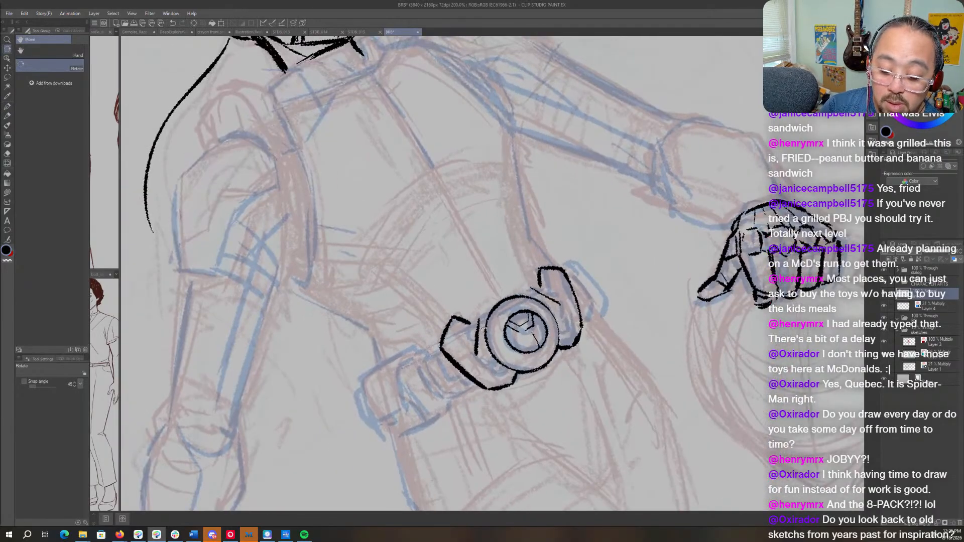
# - Ink the angular collar segments between the buckle's outer ring and both side plates, with small details at their lower ends
pyautogui.press('o')
pyautogui.press('p')
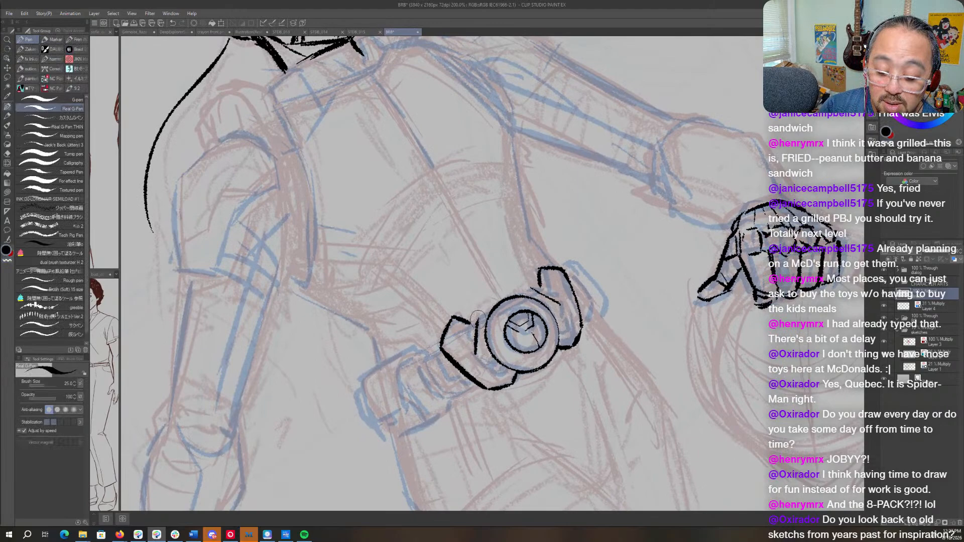
pyautogui.moveTo(478, 319)
pyautogui.mouseDown()
pyautogui.moveTo(530, 289)
pyautogui.moveTo(600, 364)
pyautogui.moveTo(605, 354)
pyautogui.mouseUp()
pyautogui.press('r')
pyautogui.press('p')
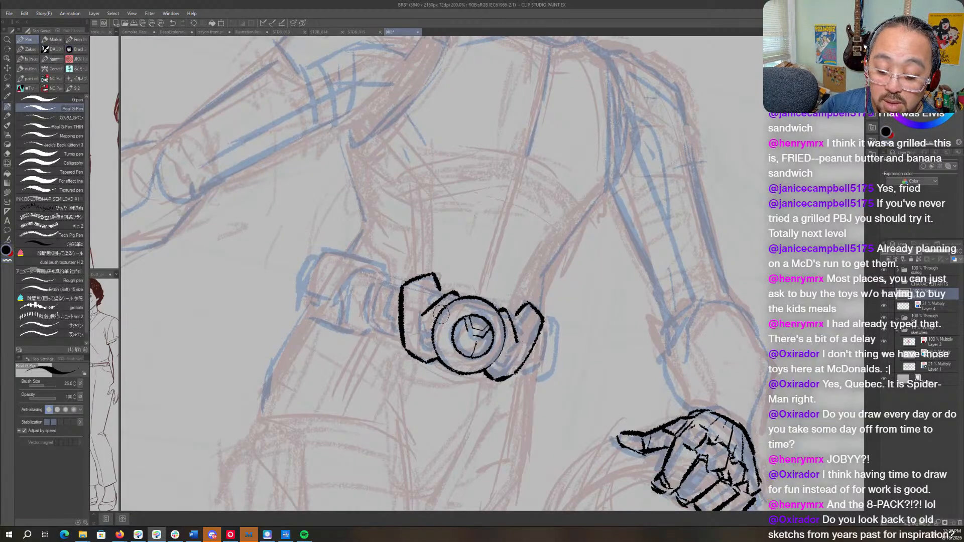
pyautogui.moveTo(421, 316); pyautogui.dragTo(423, 343)
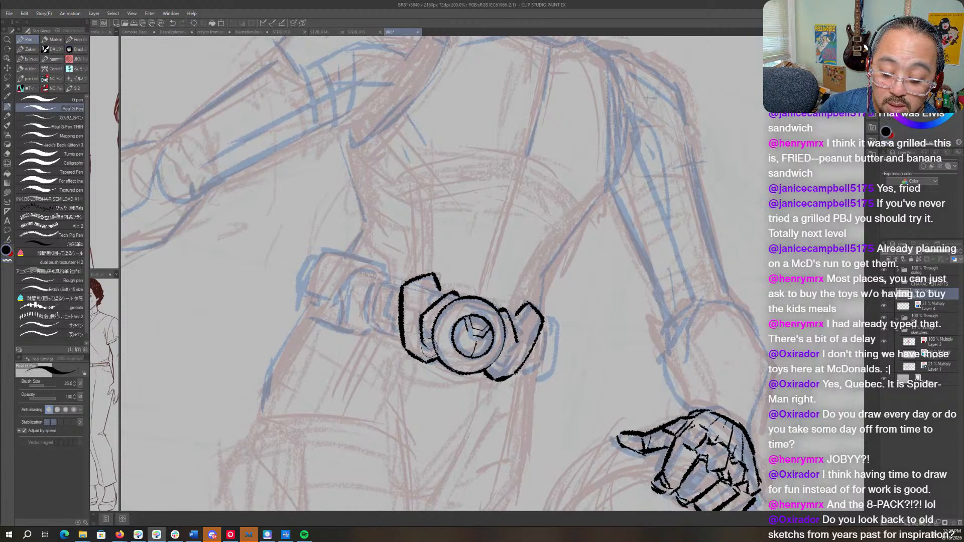
pyautogui.moveTo(497, 370); pyautogui.dragTo(515, 358)
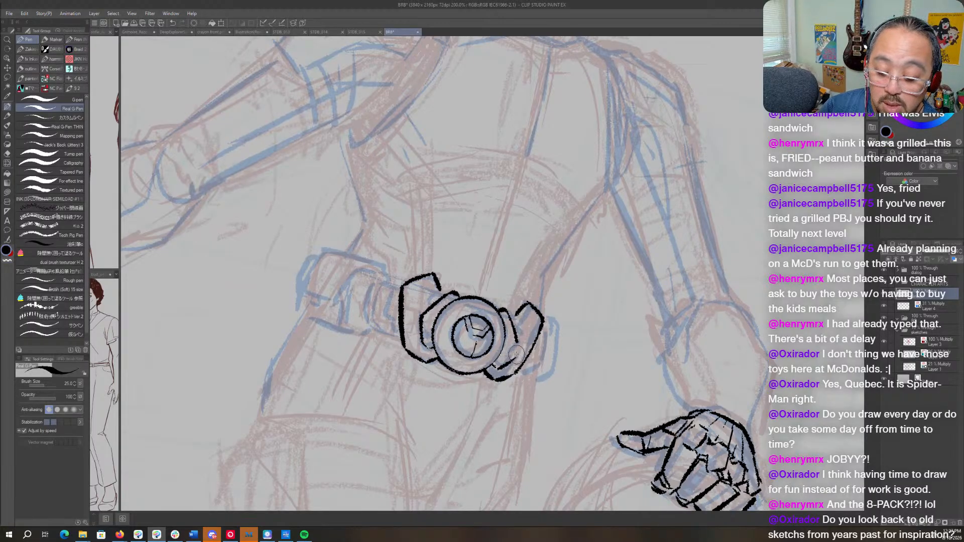
pyautogui.press('r')
pyautogui.moveTo(536, 328); pyautogui.dragTo(555, 303)
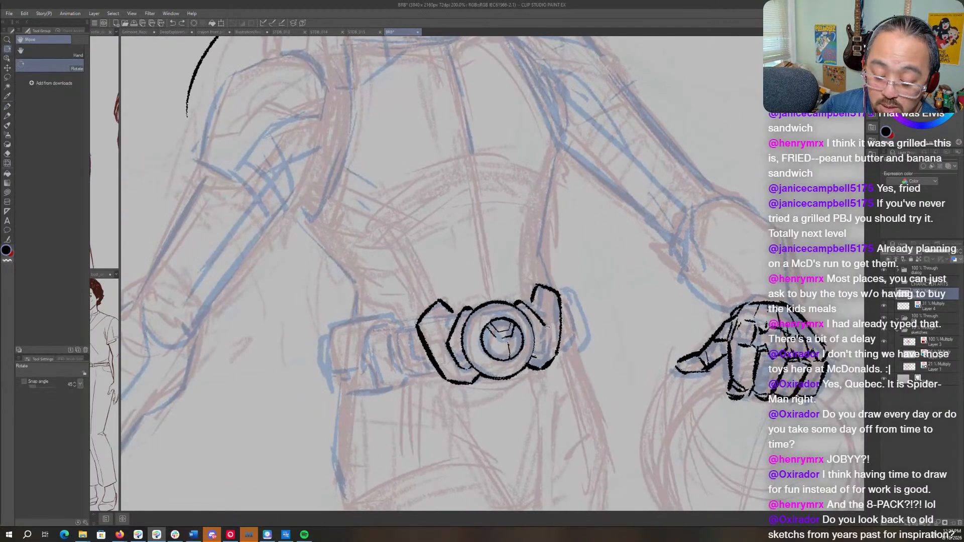
pyautogui.press('p')
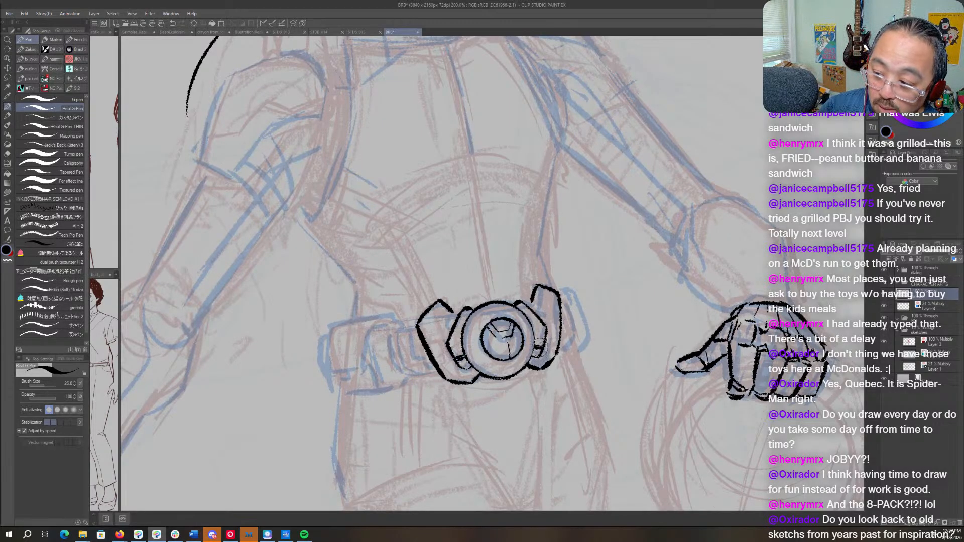
pyautogui.press('r')
pyautogui.moveTo(595, 252); pyautogui.dragTo(600, 271)
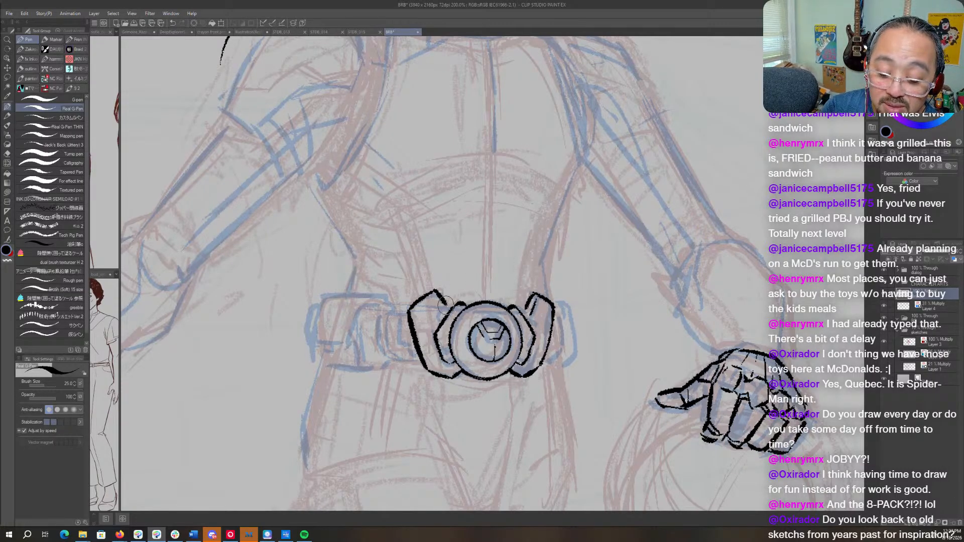
# - Ink small connector knobs between the upper collar and the side plates, cleaning the hand-side one with transparent color
pyautogui.moveTo(437, 317); pyautogui.dragTo(453, 304)
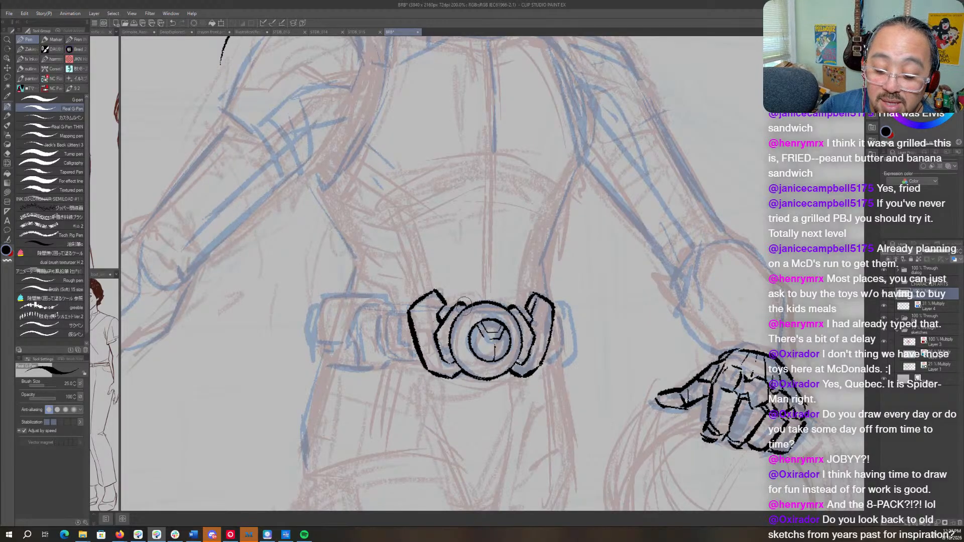
pyautogui.moveTo(444, 305); pyautogui.dragTo(448, 313)
pyautogui.moveTo(529, 307); pyautogui.dragTo(522, 311)
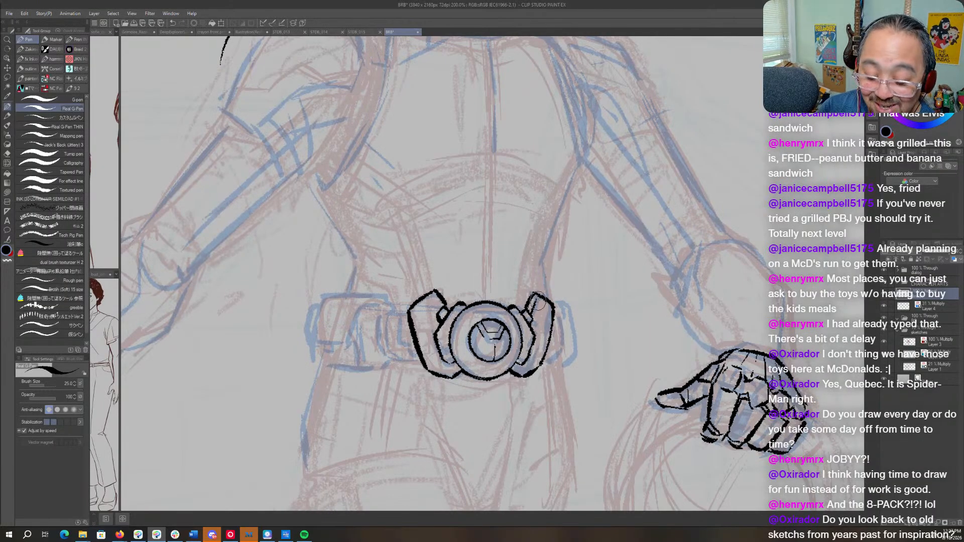
pyautogui.press('c')
pyautogui.moveTo(538, 300); pyautogui.dragTo(525, 307)
pyautogui.press('c')
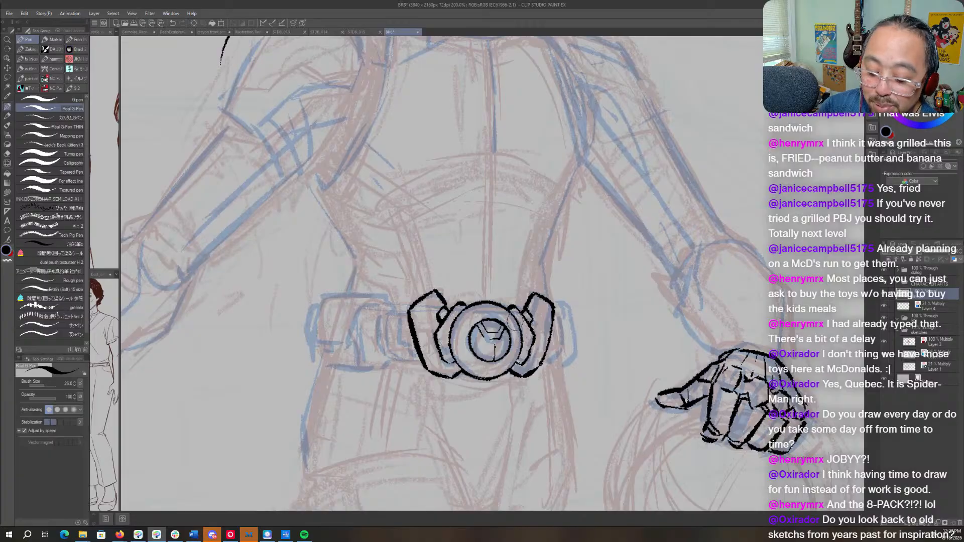
# - Refine the collar line on the side away from the inked hand, alternating black ink and transparent color
pyautogui.press('c')
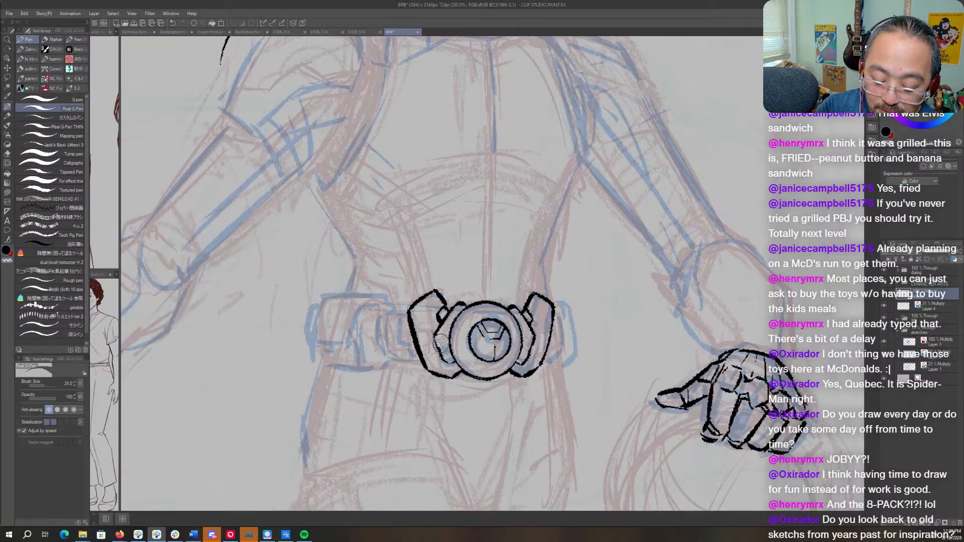
pyautogui.press('c')
pyautogui.moveTo(438, 335); pyautogui.dragTo(440, 350)
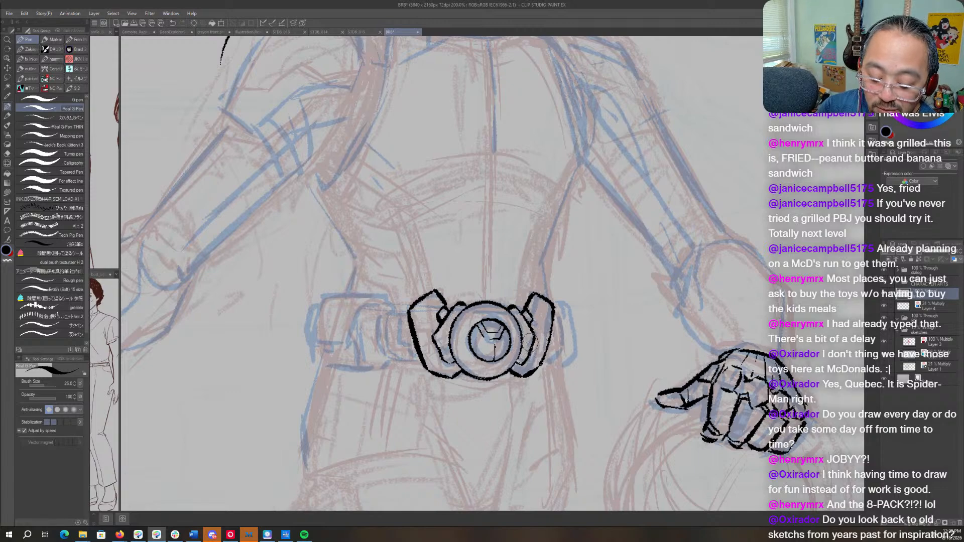
pyautogui.press('c')
pyautogui.moveTo(439, 345); pyautogui.dragTo(444, 356)
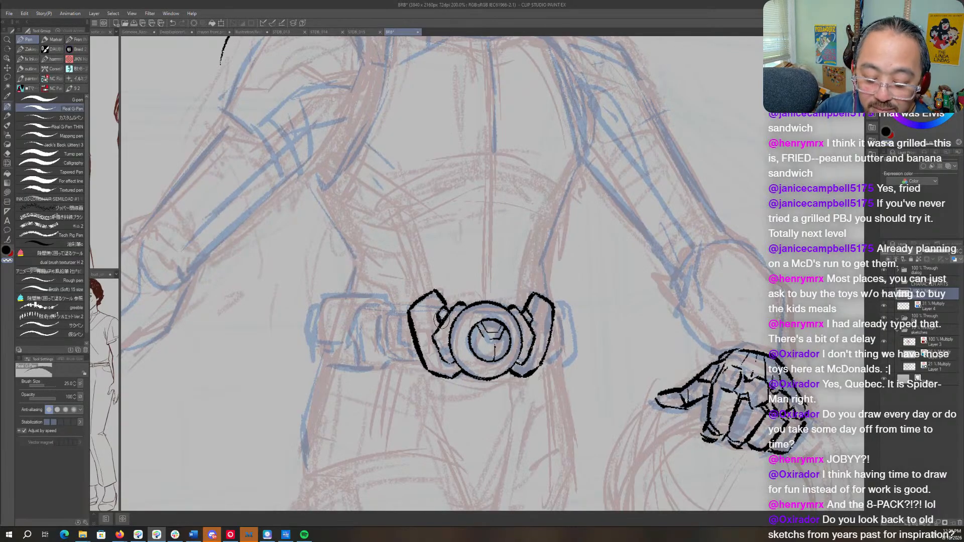
pyautogui.press('c')
pyautogui.moveTo(431, 332); pyautogui.dragTo(435, 350)
pyautogui.press('c')
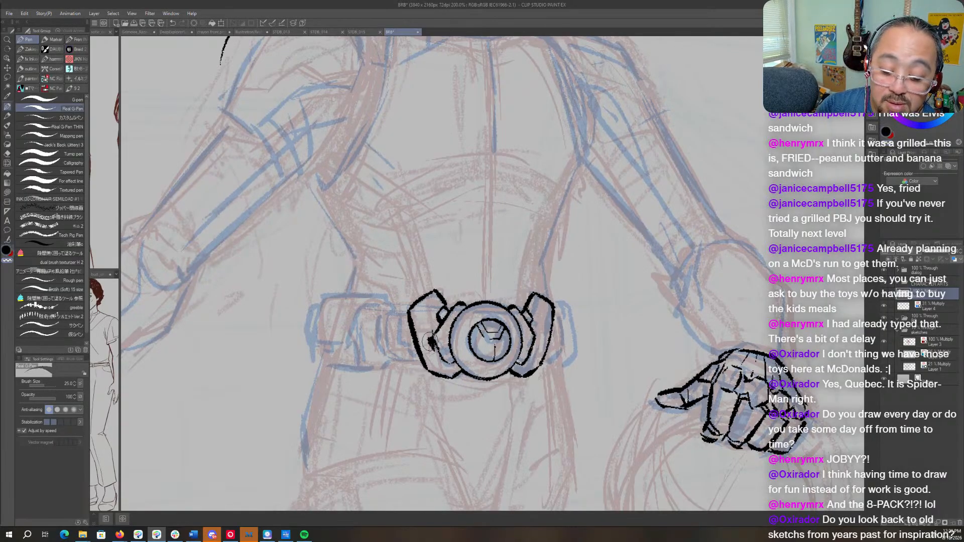
pyautogui.press('c')
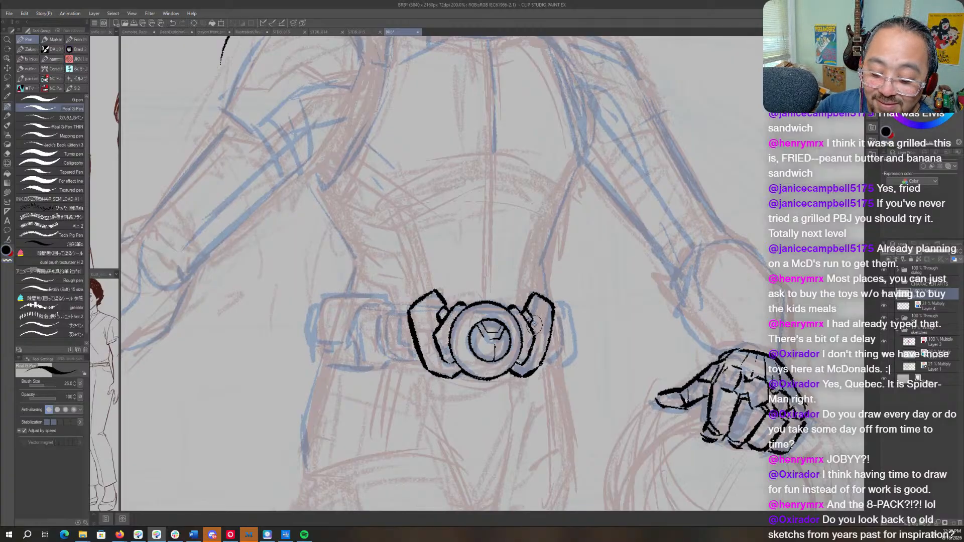
pyautogui.press('c')
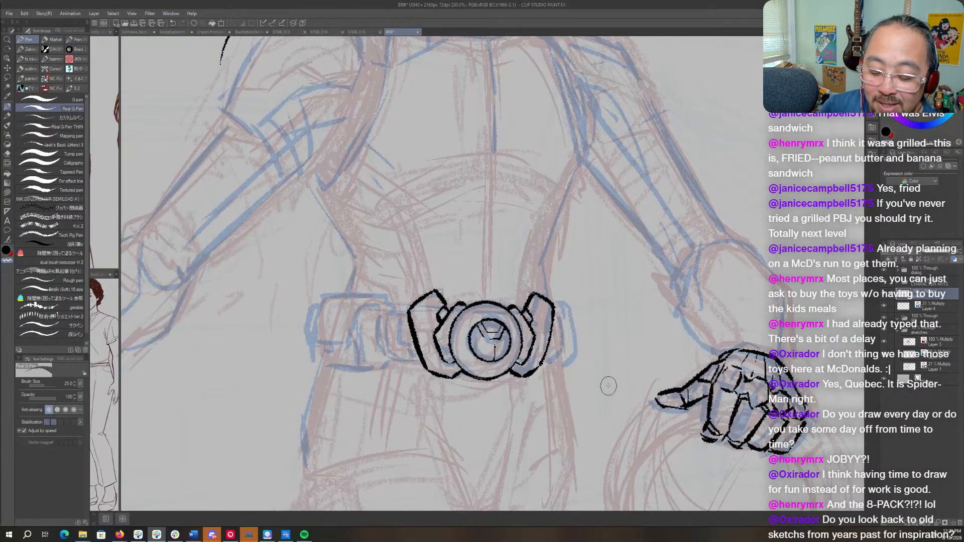
# - Ink the belt's upper and lower edges extending from the side plate away from the inked hand
pyautogui.press('r')
pyautogui.moveTo(608, 385); pyautogui.dragTo(607, 200)
pyautogui.press('p')
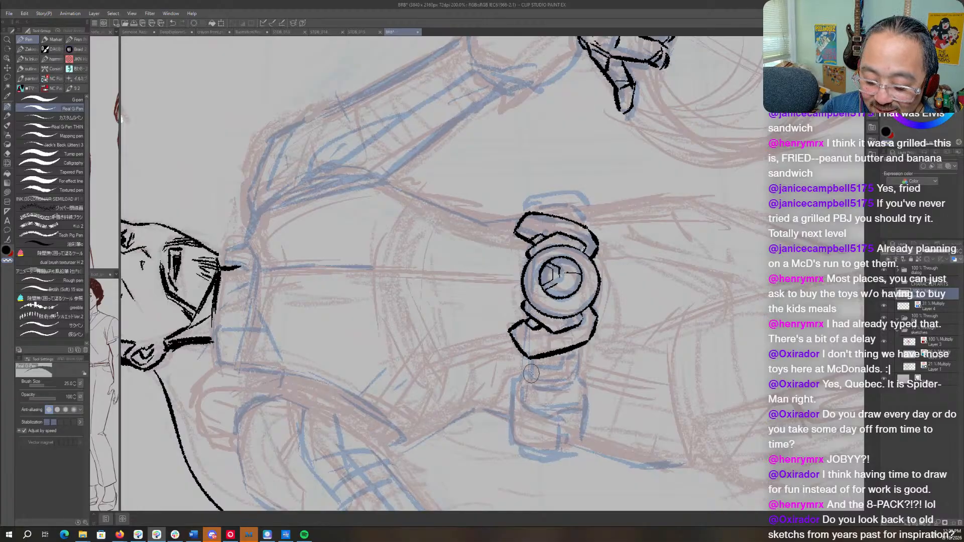
pyautogui.moveTo(532, 357); pyautogui.dragTo(532, 384)
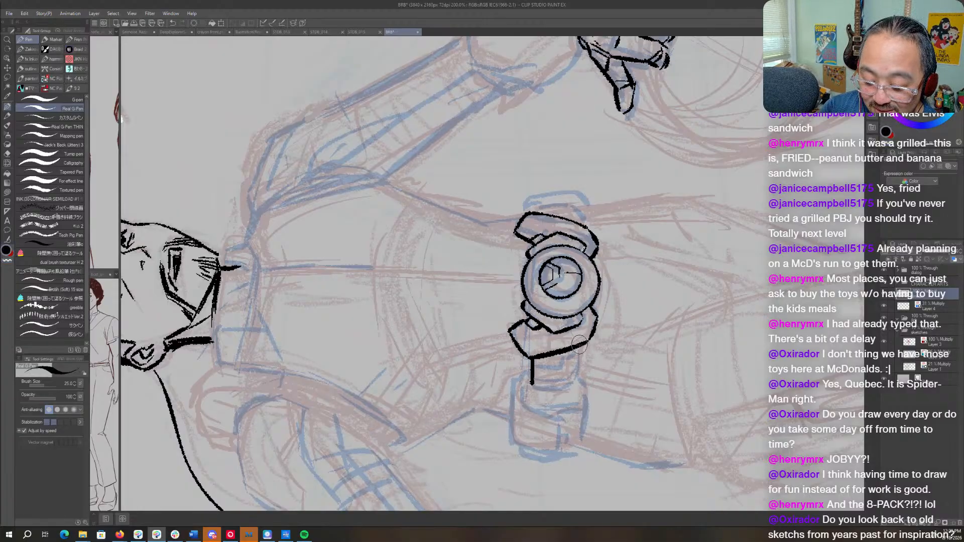
pyautogui.moveTo(580, 346); pyautogui.dragTo(574, 386)
pyautogui.press('r')
pyautogui.moveTo(661, 237)
pyautogui.mouseDown()
pyautogui.moveTo(642, 364)
pyautogui.moveTo(560, 435)
pyautogui.moveTo(548, 367)
pyautogui.moveTo(556, 352)
pyautogui.mouseUp()
# - Ink the short belt section beyond the hand-side plate and close the rounded end of the opposite belt section
pyautogui.moveTo(555, 314); pyautogui.dragTo(561, 317)
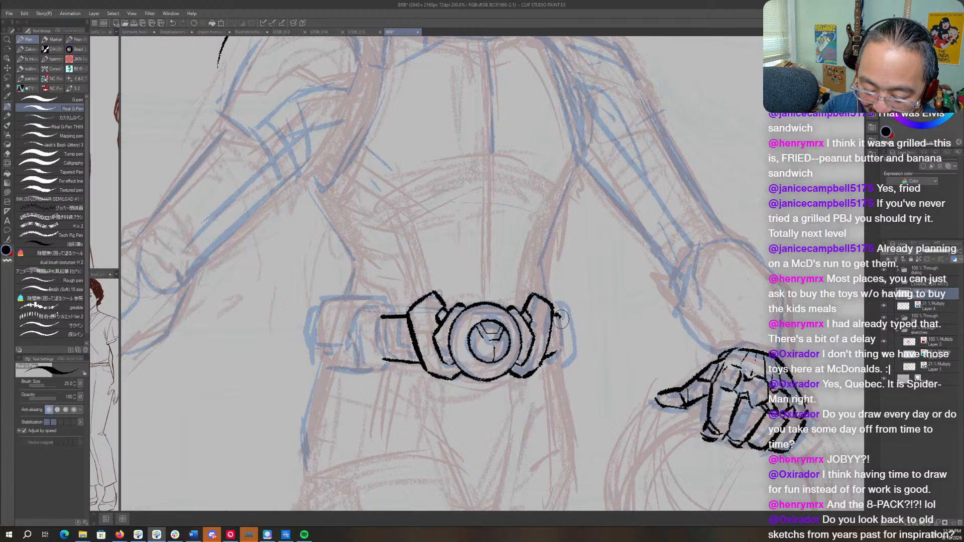
pyautogui.moveTo(559, 314)
pyautogui.mouseDown()
pyautogui.moveTo(562, 344)
pyautogui.moveTo(554, 307)
pyautogui.moveTo(546, 378)
pyautogui.moveTo(612, 306)
pyautogui.moveTo(579, 229)
pyautogui.mouseUp()
pyautogui.press('r')
pyautogui.press('p')
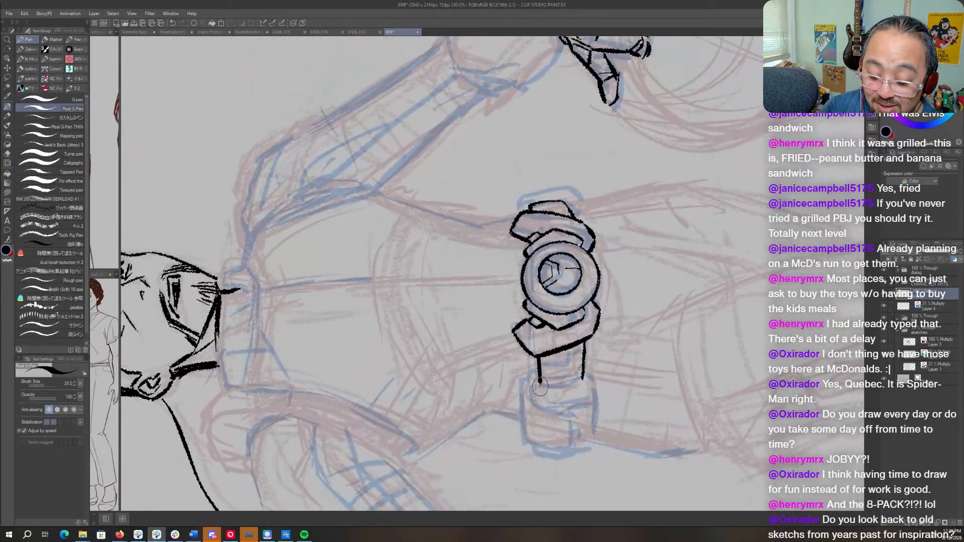
pyautogui.moveTo(539, 386)
pyautogui.mouseDown()
pyautogui.moveTo(566, 389)
pyautogui.moveTo(584, 373)
pyautogui.mouseUp()
pyautogui.press('r')
pyautogui.moveTo(641, 300)
pyautogui.mouseDown()
pyautogui.moveTo(595, 388)
pyautogui.moveTo(538, 420)
pyautogui.moveTo(475, 420)
pyautogui.moveTo(613, 346)
pyautogui.mouseUp()
pyautogui.press('p')
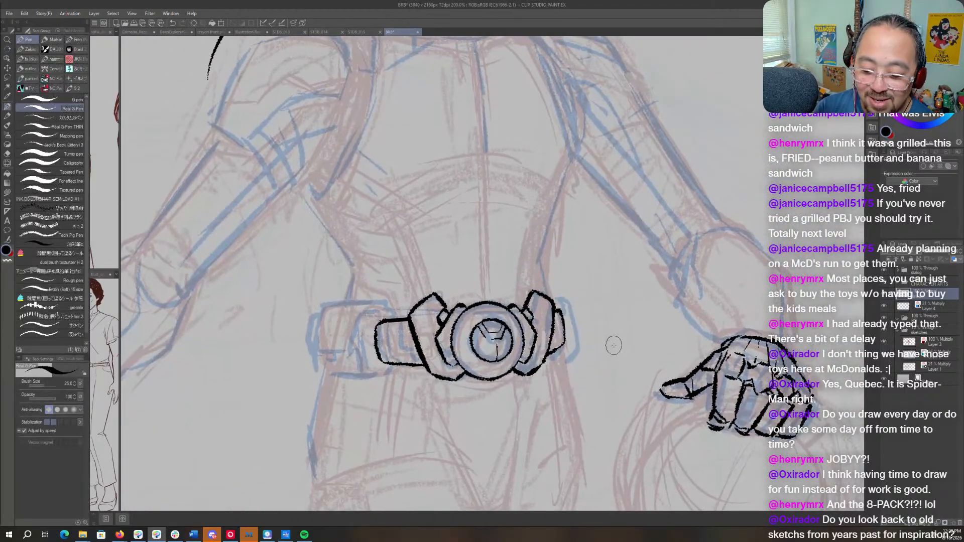
# - Ink the segment lines across the belt sections on both sides of the buckle
pyautogui.moveTo(510, 297); pyautogui.dragTo(604, 312)
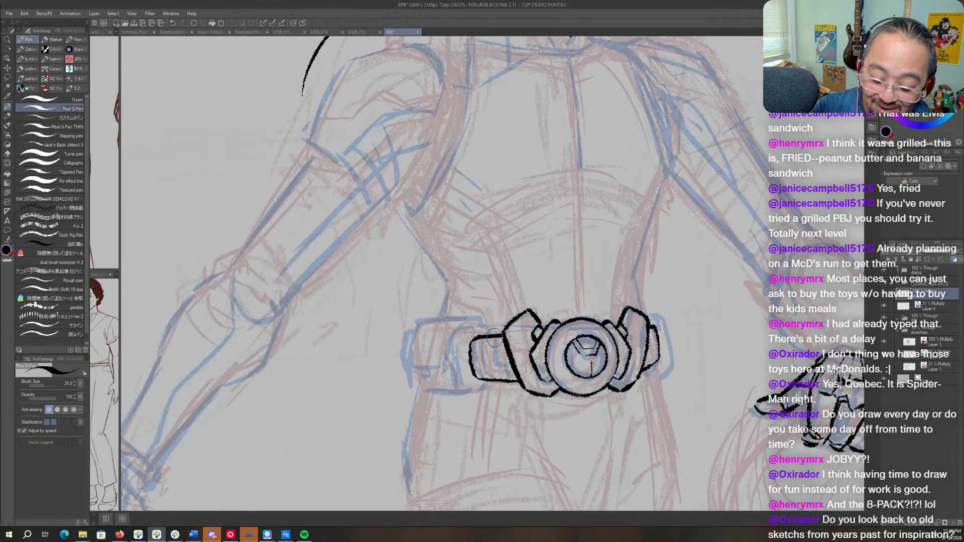
pyautogui.moveTo(494, 338)
pyautogui.mouseDown()
pyautogui.moveTo(505, 370)
pyautogui.moveTo(474, 349)
pyautogui.moveTo(482, 334)
pyautogui.moveTo(494, 379)
pyautogui.moveTo(479, 372)
pyautogui.moveTo(484, 380)
pyautogui.mouseUp()
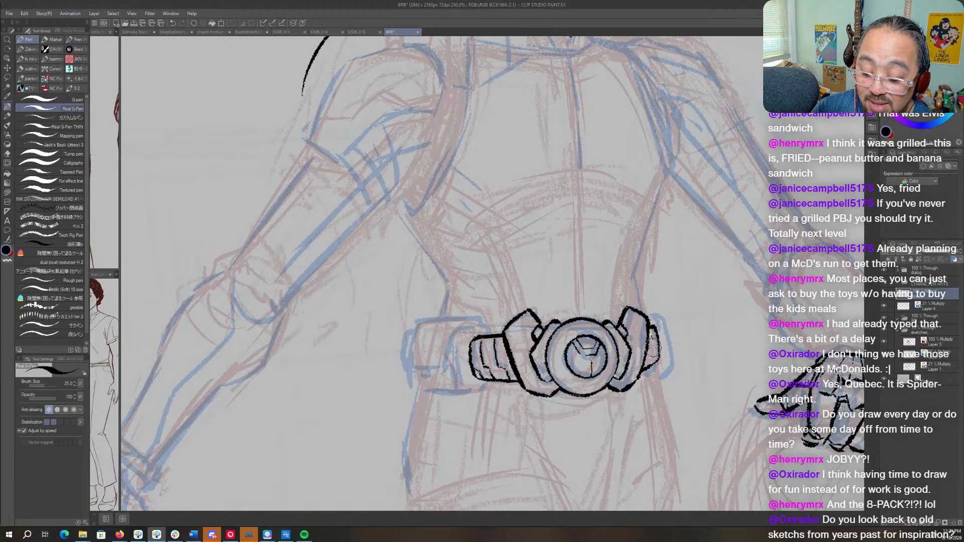
pyautogui.moveTo(651, 351)
pyautogui.mouseDown()
pyautogui.moveTo(705, 340)
pyautogui.moveTo(701, 392)
pyautogui.mouseUp()
pyautogui.hotkey('shift', 'space')
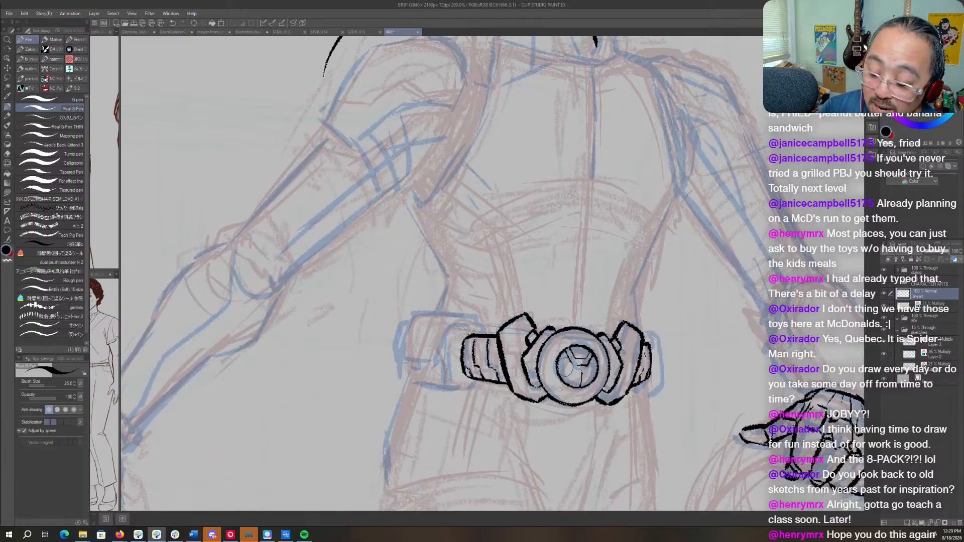
# - Ink the upper, lower and near edges of the boxy belt pouch beside the belt section away from the inked hand
pyautogui.moveTo(491, 360)
pyautogui.mouseDown()
pyautogui.moveTo(555, 342)
pyautogui.moveTo(638, 356)
pyautogui.moveTo(558, 182)
pyautogui.moveTo(572, 214)
pyautogui.moveTo(655, 291)
pyautogui.moveTo(585, 414)
pyautogui.moveTo(542, 325)
pyautogui.moveTo(525, 332)
pyautogui.moveTo(535, 373)
pyautogui.mouseUp()
pyautogui.press('r')
pyautogui.press('p')
pyautogui.press('r')
pyautogui.moveTo(622, 299)
pyautogui.mouseDown()
pyautogui.moveTo(619, 238)
pyautogui.moveTo(513, 145)
pyautogui.mouseUp()
pyautogui.press('p')
pyautogui.moveTo(545, 217)
pyautogui.mouseDown()
pyautogui.moveTo(527, 232)
pyautogui.moveTo(530, 221)
pyautogui.moveTo(524, 284)
pyautogui.mouseUp()
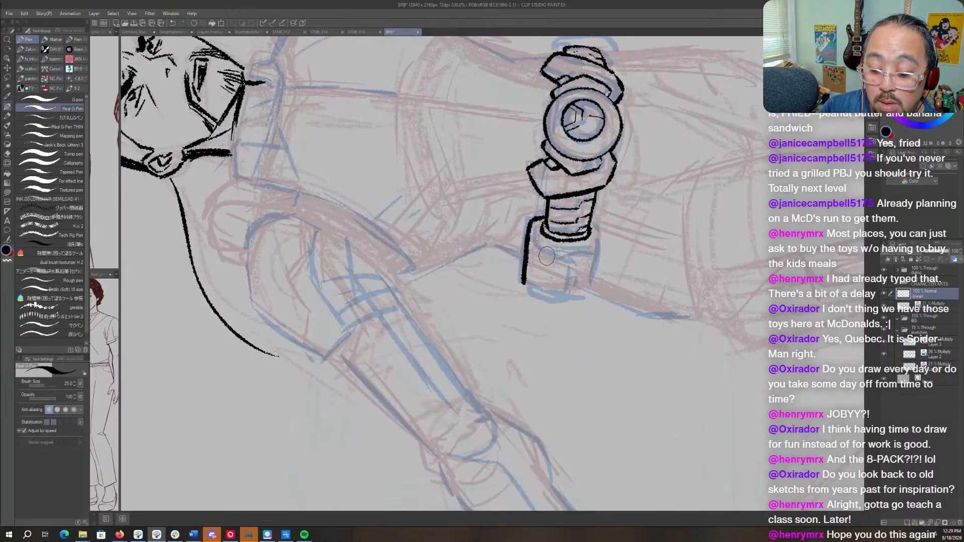
pyautogui.moveTo(600, 231); pyautogui.dragTo(591, 288)
pyautogui.press('r')
pyautogui.moveTo(598, 229)
pyautogui.mouseDown()
pyautogui.moveTo(603, 243)
pyautogui.moveTo(537, 369)
pyautogui.mouseUp()
# - Ink the belt pouch's far end, folded flap, small clasp and side edge over the blue sketch
pyautogui.press('p')
pyautogui.moveTo(525, 315); pyautogui.dragTo(504, 352)
pyautogui.moveTo(482, 303)
pyautogui.mouseDown()
pyautogui.moveTo(465, 346)
pyautogui.moveTo(555, 319)
pyautogui.mouseUp()
pyautogui.press('r')
pyautogui.press('p')
pyautogui.moveTo(569, 284)
pyautogui.mouseDown()
pyautogui.moveTo(554, 319)
pyautogui.moveTo(562, 310)
pyautogui.moveTo(497, 351)
pyautogui.moveTo(476, 347)
pyautogui.moveTo(464, 372)
pyautogui.mouseUp()
pyautogui.press('r')
pyautogui.press('p')
pyautogui.moveTo(518, 328)
pyautogui.mouseDown()
pyautogui.moveTo(504, 360)
pyautogui.moveTo(508, 387)
pyautogui.mouseUp()
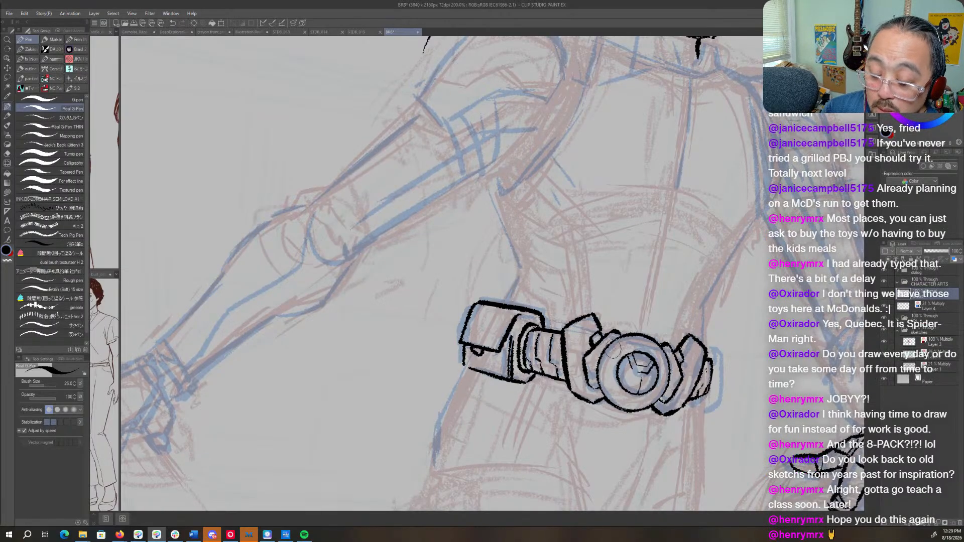
# - Ink the curved outer edge beyond the short belt section on the inked-hand side of the buckle
pyautogui.press('r')
pyautogui.moveTo(613, 351); pyautogui.dragTo(619, 339)
pyautogui.press('c')
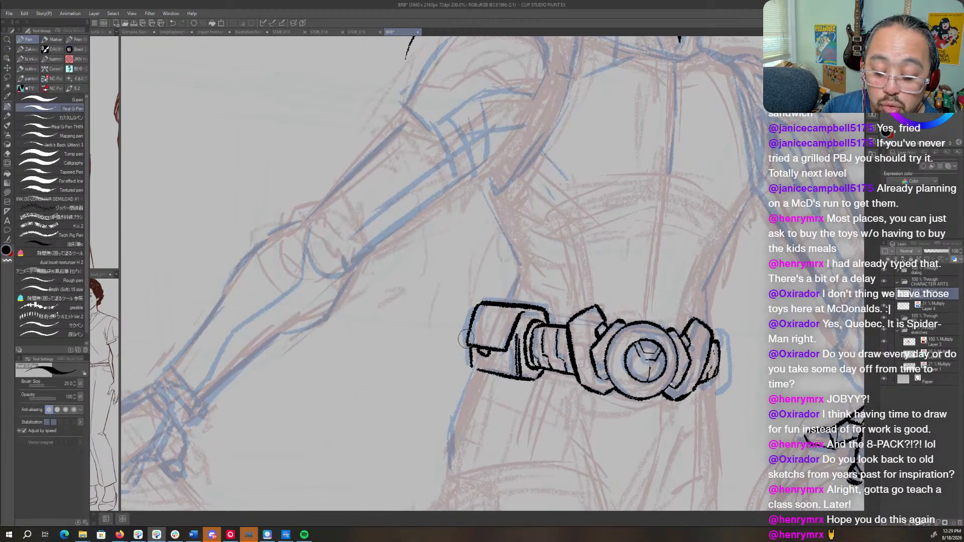
pyautogui.moveTo(757, 295); pyautogui.dragTo(654, 310)
pyautogui.moveTo(609, 344)
pyautogui.mouseDown()
pyautogui.moveTo(618, 346)
pyautogui.moveTo(618, 395)
pyautogui.mouseUp()
pyautogui.hotkey('ctrl', 'z')
pyautogui.hotkey('ctrl', 'z')
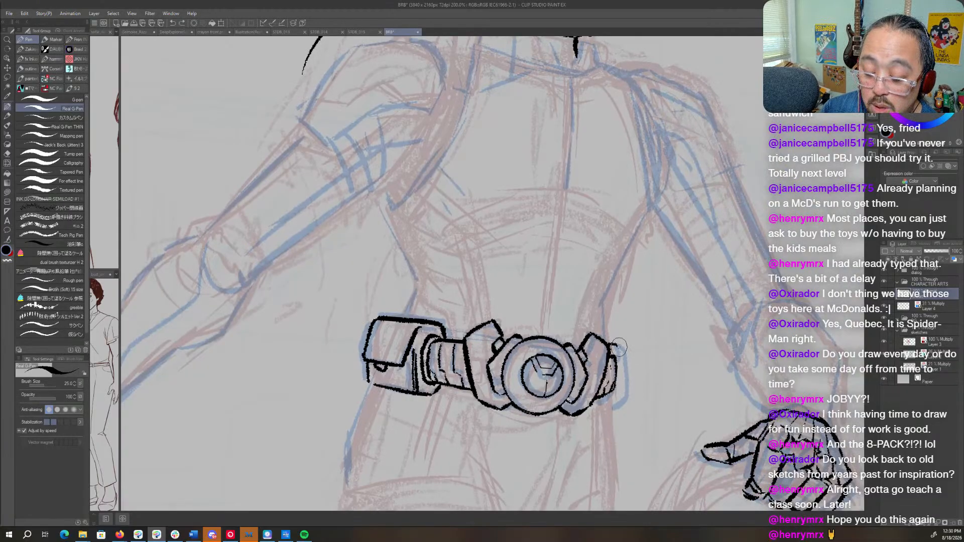
pyautogui.moveTo(619, 345); pyautogui.dragTo(613, 402)
# - Ink the outer edge of the shoulder plate on the arm opposite the inked hand
pyautogui.hotkey('ctrl', 'space')
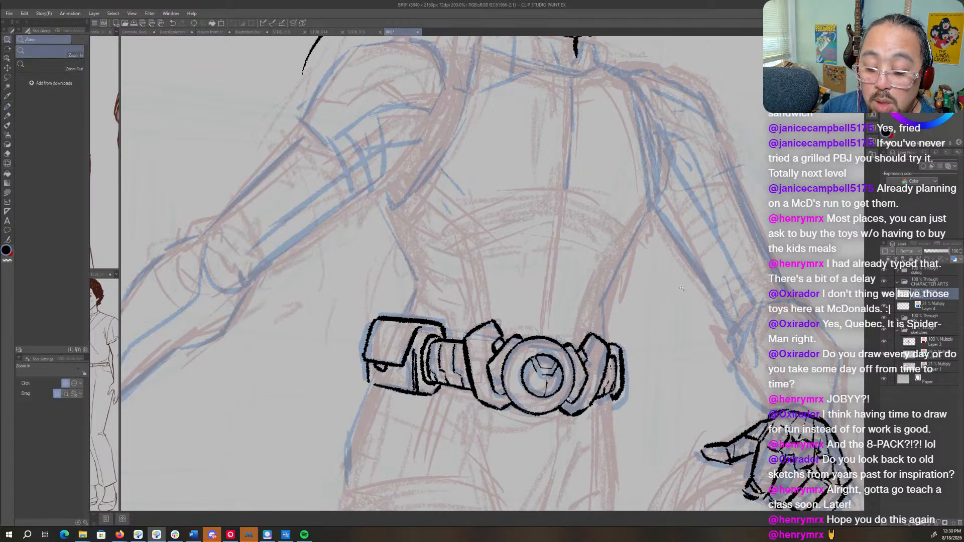
pyautogui.moveTo(676, 297); pyautogui.dragTo(651, 299)
pyautogui.moveTo(666, 267); pyautogui.dragTo(644, 341)
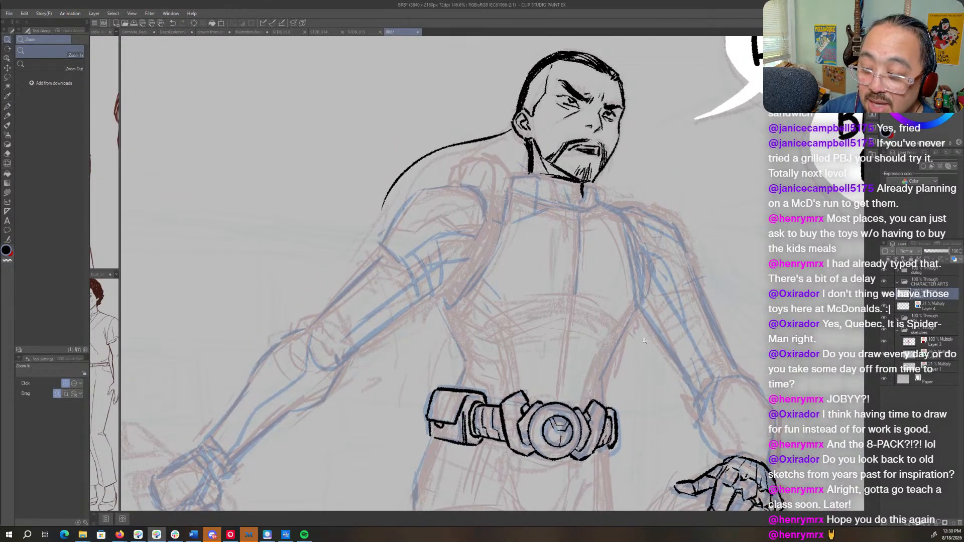
pyautogui.moveTo(649, 326); pyautogui.dragTo(651, 270)
pyautogui.hotkey('shift', 'space')
pyautogui.hotkey('ctrl', 'space')
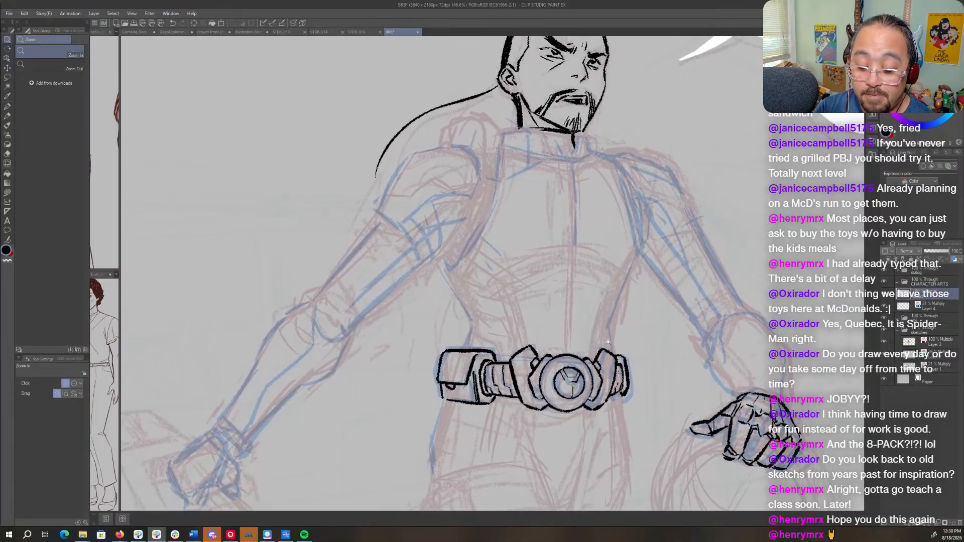
pyautogui.click(623, 355)
pyautogui.moveTo(622, 355); pyautogui.dragTo(596, 385)
pyautogui.moveTo(652, 344)
pyautogui.mouseDown()
pyautogui.moveTo(623, 345)
pyautogui.moveTo(643, 343)
pyautogui.mouseUp()
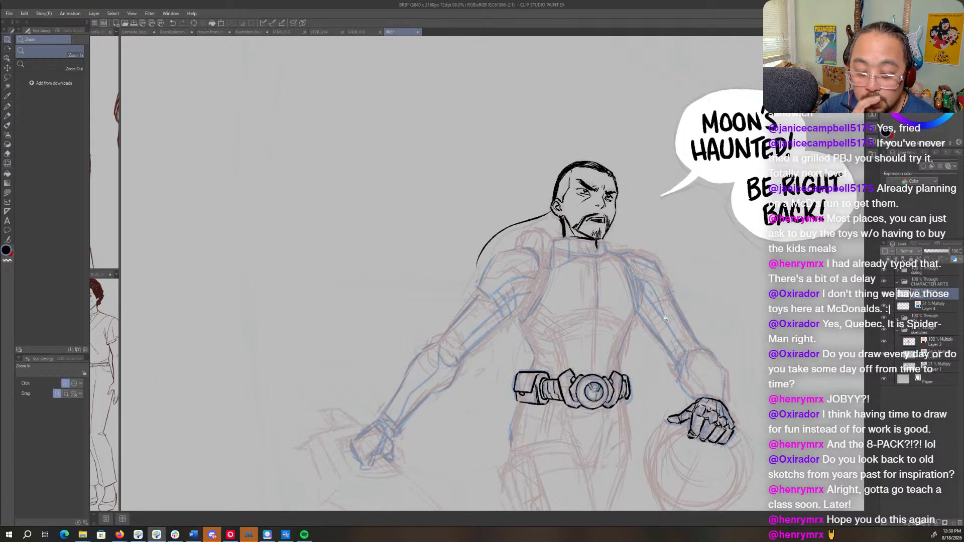
pyautogui.moveTo(534, 243)
pyautogui.mouseDown()
pyautogui.moveTo(612, 263)
pyautogui.moveTo(563, 266)
pyautogui.moveTo(529, 324)
pyautogui.mouseUp()
pyautogui.press('p')
pyautogui.press('r')
pyautogui.moveTo(592, 257)
pyautogui.mouseDown()
pyautogui.moveTo(580, 223)
pyautogui.moveTo(502, 155)
pyautogui.moveTo(501, 207)
pyautogui.mouseUp()
pyautogui.moveTo(556, 152)
pyautogui.mouseDown()
pyautogui.moveTo(550, 251)
pyautogui.moveTo(576, 296)
pyautogui.moveTo(567, 232)
pyautogui.moveTo(565, 265)
pyautogui.mouseUp()
# - Ink the shoulder plate's lower end and inner edge, and start the angular panel line across it
pyautogui.hotkey('shift', 'space')
pyautogui.hotkey('shift', 'space')
pyautogui.moveTo(583, 196)
pyautogui.mouseDown()
pyautogui.moveTo(533, 254)
pyautogui.moveTo(532, 304)
pyautogui.mouseUp()
pyautogui.hotkey('shift', 'space')
pyautogui.moveTo(502, 221)
pyautogui.mouseDown()
pyautogui.moveTo(553, 264)
pyautogui.moveTo(535, 310)
pyautogui.moveTo(500, 334)
pyautogui.mouseUp()
pyautogui.press('c')
pyautogui.press('c')
pyautogui.hotkey('shift', 'space')
pyautogui.moveTo(532, 221); pyautogui.dragTo(558, 278)
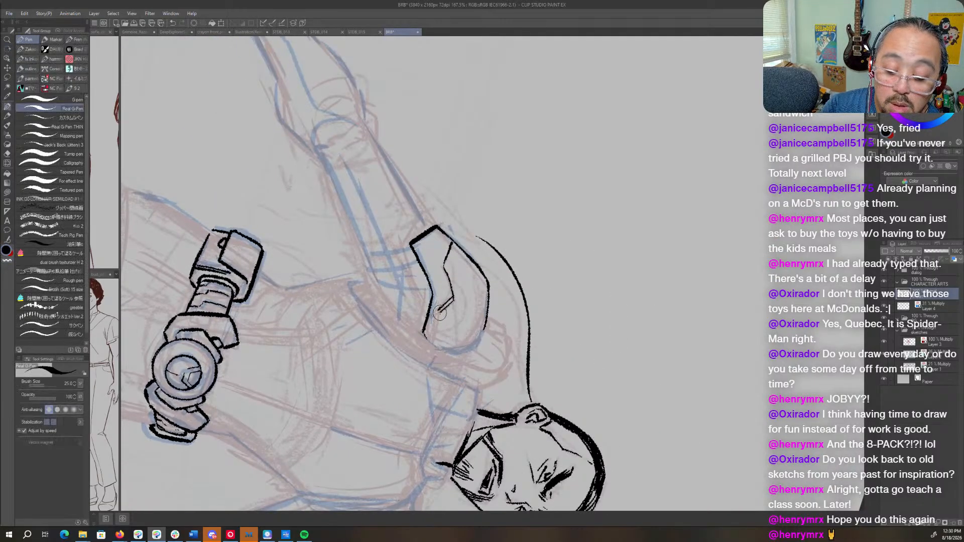
# - Complete the shoulder plate's angular panel line and rounded end, and add two small marks on its upper surface
pyautogui.moveTo(436, 311); pyautogui.dragTo(437, 346)
pyautogui.moveTo(435, 313)
pyautogui.mouseDown()
pyautogui.moveTo(433, 345)
pyautogui.moveTo(525, 315)
pyautogui.moveTo(521, 365)
pyautogui.moveTo(579, 266)
pyautogui.moveTo(582, 296)
pyautogui.mouseUp()
pyautogui.hotkey('shift', 'space')
pyautogui.hotkey('shift', 'space')
pyautogui.moveTo(518, 270); pyautogui.dragTo(514, 274)
pyautogui.moveTo(528, 270); pyautogui.dragTo(526, 273)
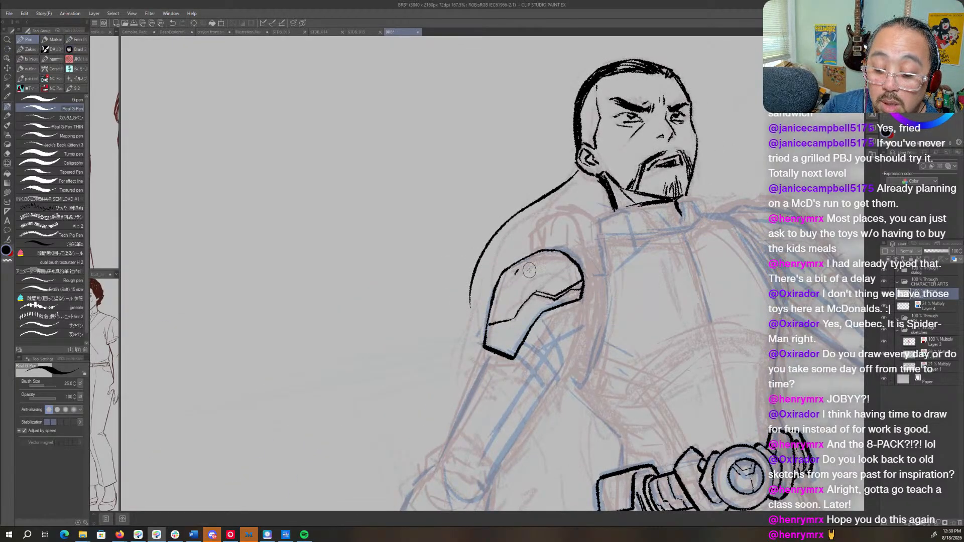
# - Ink the thumb of the lowered fist with its folded edges and tip over the blue sketch
pyautogui.press('space')
pyautogui.moveTo(640, 347)
pyautogui.mouseDown()
pyautogui.moveTo(651, 293)
pyautogui.moveTo(670, 289)
pyautogui.moveTo(663, 330)
pyautogui.moveTo(537, 359)
pyautogui.moveTo(686, 274)
pyautogui.moveTo(671, 284)
pyautogui.moveTo(670, 270)
pyautogui.mouseUp()
pyautogui.hotkey('shift', 'space')
pyautogui.press('space')
pyautogui.hotkey('shift', 'space')
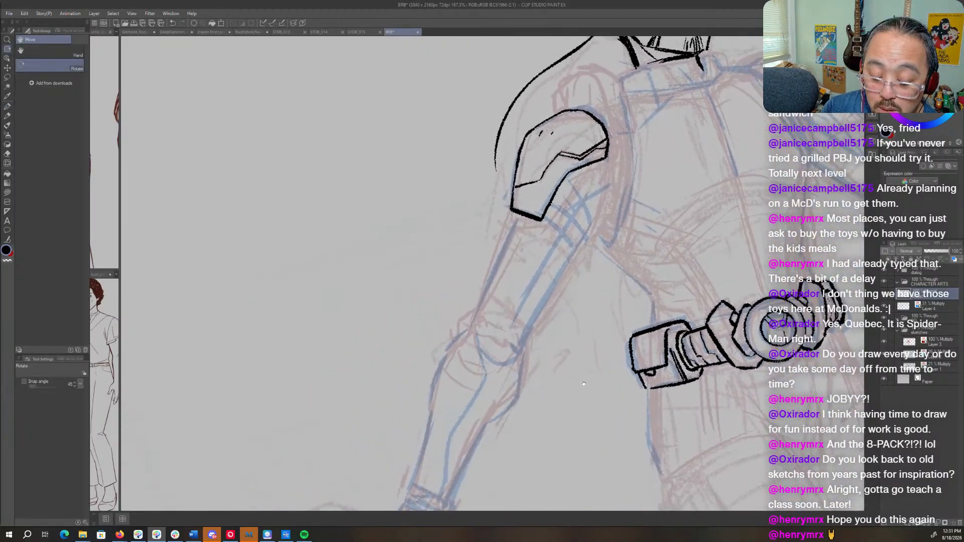
pyautogui.moveTo(583, 394)
pyautogui.mouseDown()
pyautogui.moveTo(642, 206)
pyautogui.moveTo(617, 235)
pyautogui.moveTo(635, 358)
pyautogui.moveTo(644, 344)
pyautogui.moveTo(456, 327)
pyautogui.moveTo(443, 346)
pyautogui.mouseUp()
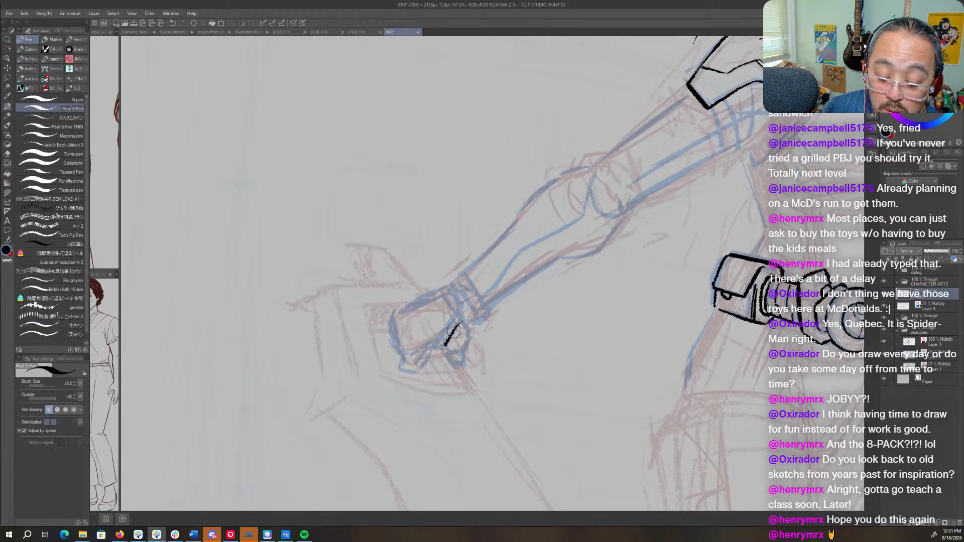
pyautogui.moveTo(465, 311)
pyautogui.mouseDown()
pyautogui.moveTo(444, 347)
pyautogui.moveTo(457, 358)
pyautogui.mouseUp()
pyautogui.moveTo(462, 319); pyautogui.dragTo(466, 360)
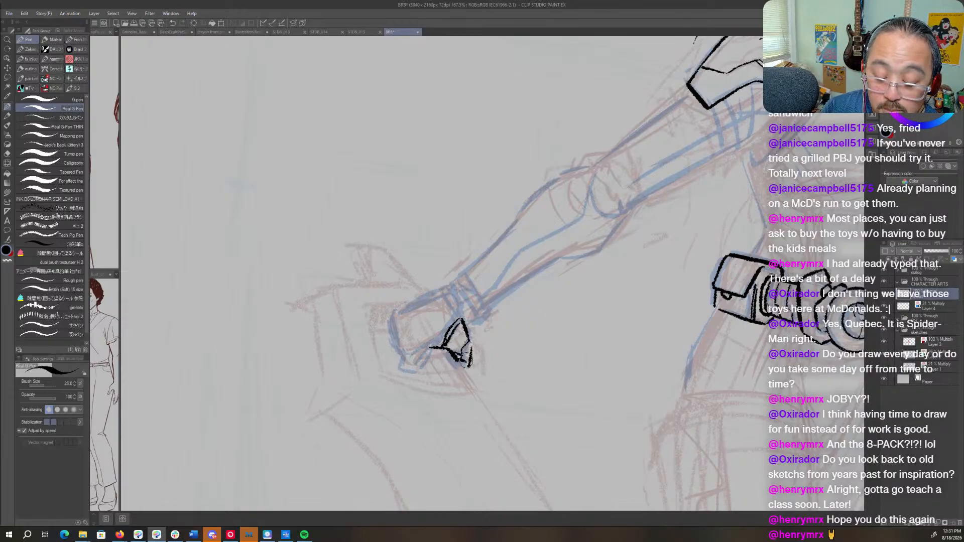
pyautogui.press('r')
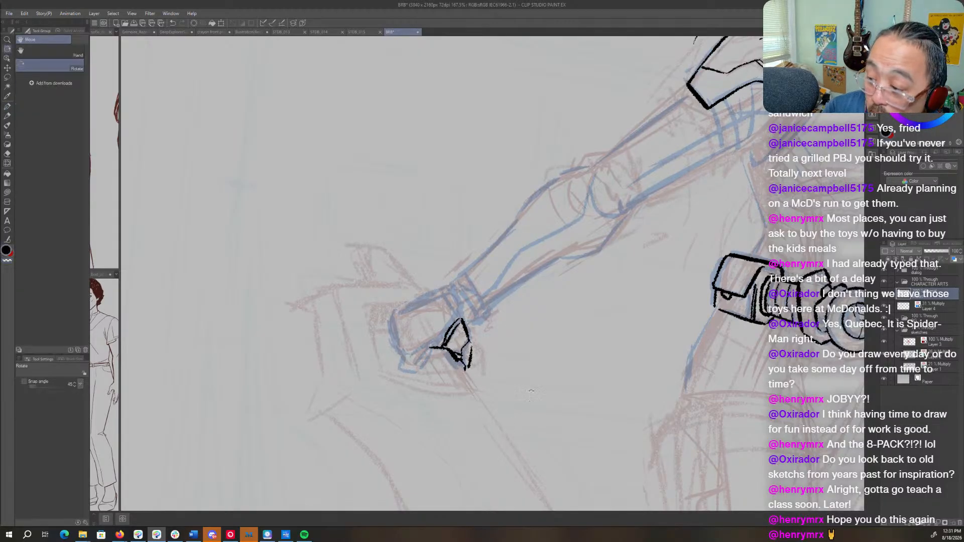
pyautogui.moveTo(531, 395)
pyautogui.mouseDown()
pyautogui.moveTo(594, 351)
pyautogui.moveTo(587, 359)
pyautogui.mouseUp()
pyautogui.press('p')
pyautogui.moveTo(480, 367); pyautogui.dragTo(478, 390)
# - Ink the curled fingers and knuckle contour along the far end of the fist
pyautogui.press('r')
pyautogui.moveTo(539, 331)
pyautogui.mouseDown()
pyautogui.moveTo(590, 291)
pyautogui.moveTo(440, 348)
pyautogui.mouseUp()
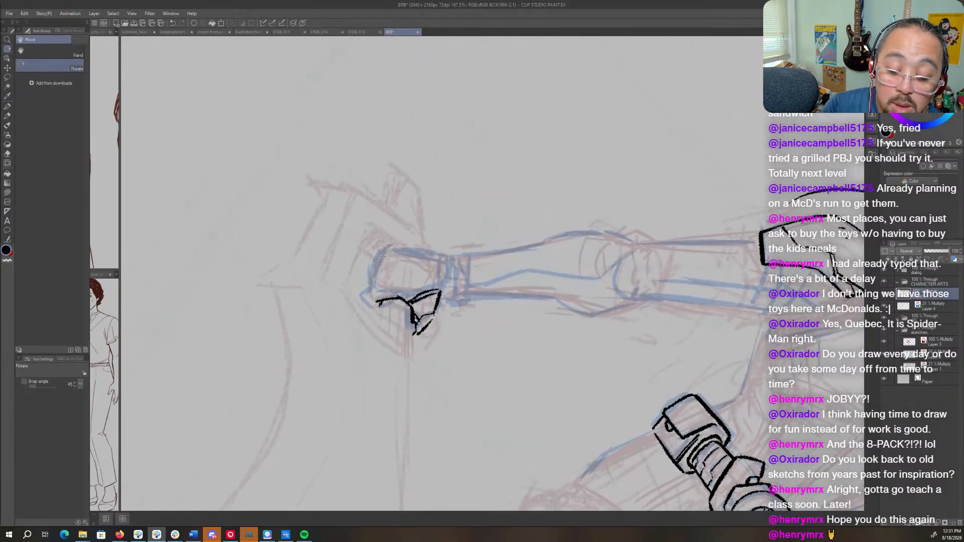
pyautogui.press('p')
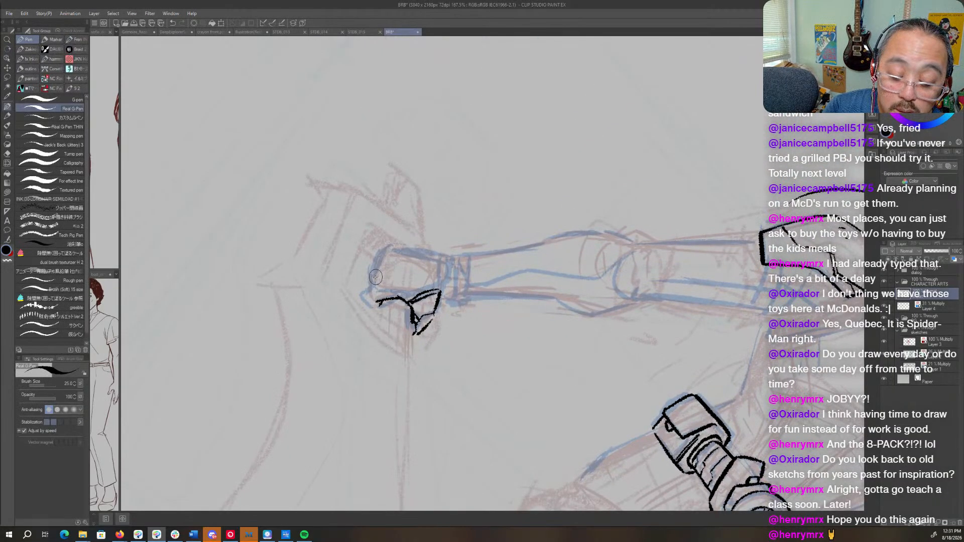
pyautogui.moveTo(376, 277); pyautogui.dragTo(366, 307)
pyautogui.moveTo(380, 263); pyautogui.dragTo(372, 286)
pyautogui.moveTo(384, 252)
pyautogui.mouseDown()
pyautogui.moveTo(371, 269)
pyautogui.moveTo(387, 246)
pyautogui.mouseUp()
# - Ink the knuckle corner and the long outer edge of the back of the fist
pyautogui.press('r')
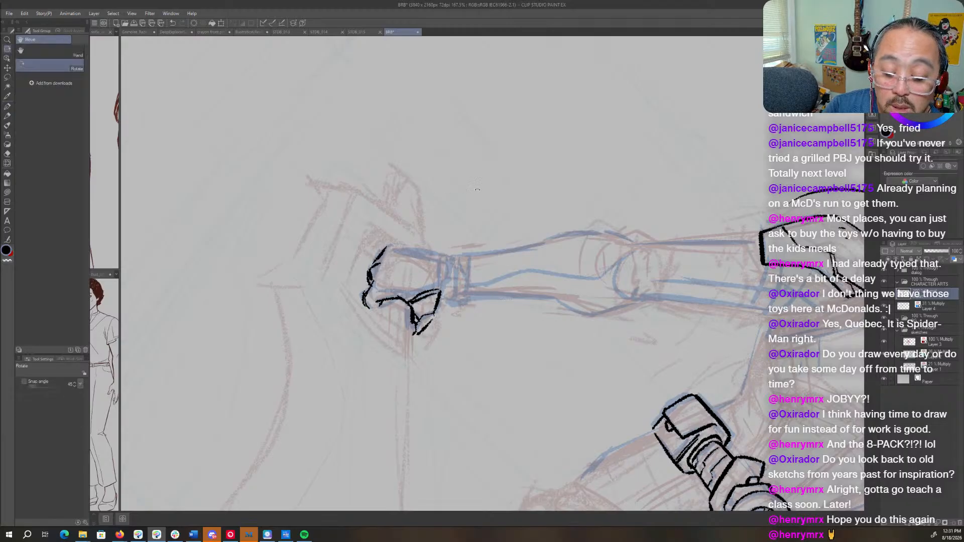
pyautogui.moveTo(477, 189); pyautogui.dragTo(596, 268)
pyautogui.press('p')
pyautogui.moveTo(508, 160); pyautogui.dragTo(512, 220)
pyautogui.moveTo(476, 158); pyautogui.dragTo(469, 190)
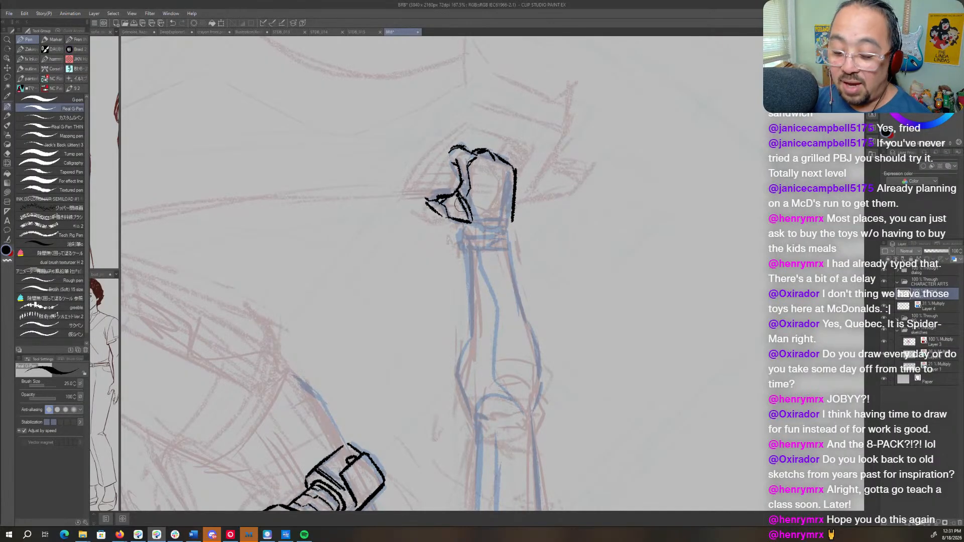
pyautogui.press('space')
pyautogui.moveTo(514, 193); pyautogui.dragTo(603, 237)
pyautogui.hotkey('shift', 'space')
pyautogui.moveTo(604, 237)
pyautogui.mouseDown()
pyautogui.moveTo(433, 168)
pyautogui.moveTo(425, 174)
pyautogui.mouseUp()
pyautogui.moveTo(522, 145); pyautogui.dragTo(652, 246)
pyautogui.hotkey('ctrl', 'z')
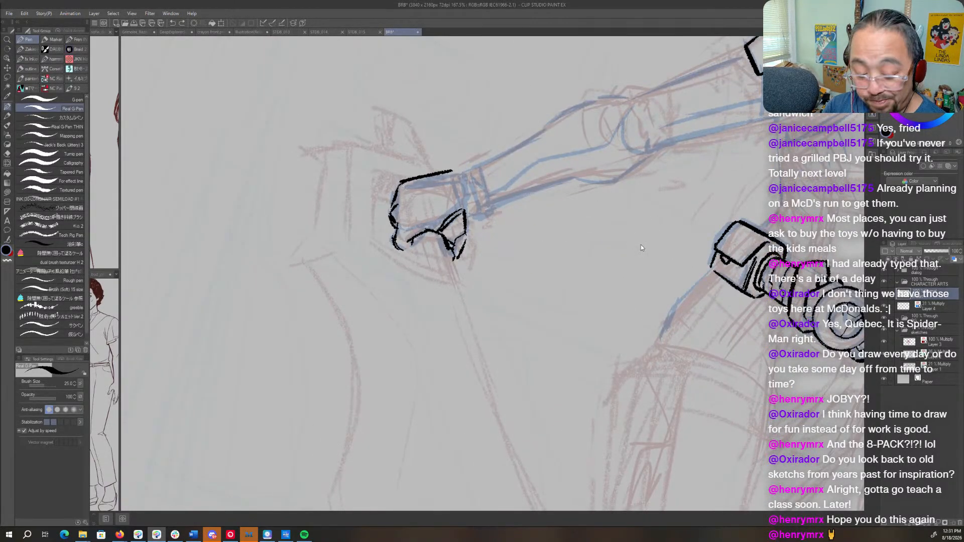
pyautogui.press('space')
pyautogui.moveTo(458, 170)
pyautogui.mouseDown()
pyautogui.moveTo(548, 218)
pyautogui.moveTo(590, 263)
pyautogui.mouseUp()
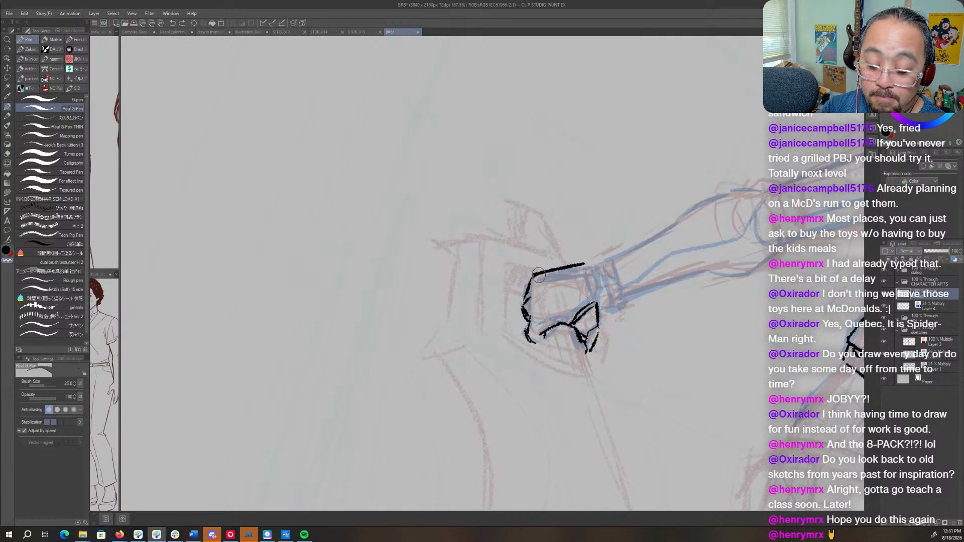
pyautogui.moveTo(534, 275)
pyautogui.mouseDown()
pyautogui.moveTo(525, 314)
pyautogui.moveTo(533, 312)
pyautogui.mouseUp()
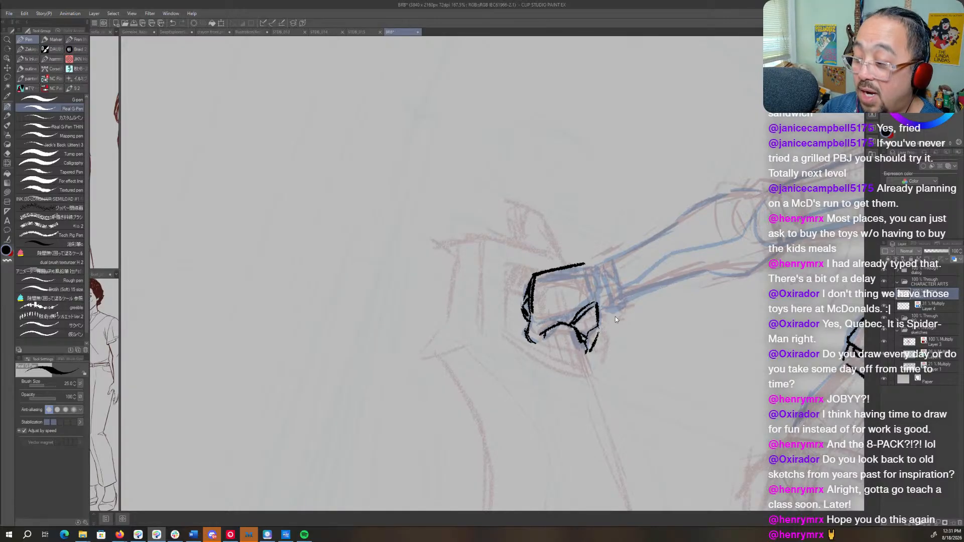
pyautogui.hotkey('ctrl', 'z')
pyautogui.hotkey('ctrl', 'z')
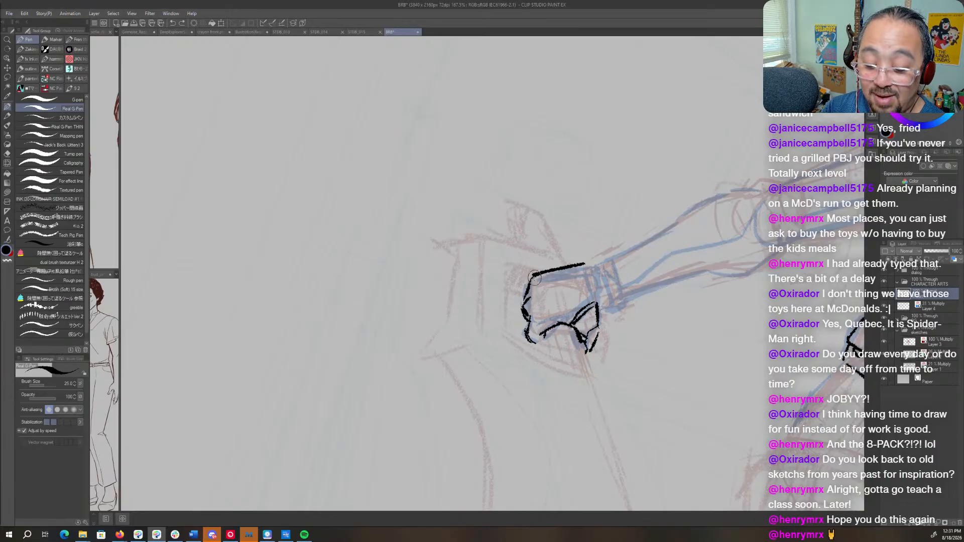
# - Ink the broken knuckle line inside the fist and the wrist-side edge of the back of the hand
pyautogui.moveTo(535, 297)
pyautogui.mouseDown()
pyautogui.moveTo(540, 321)
pyautogui.moveTo(536, 277)
pyautogui.mouseUp()
pyautogui.moveTo(538, 319); pyautogui.dragTo(557, 323)
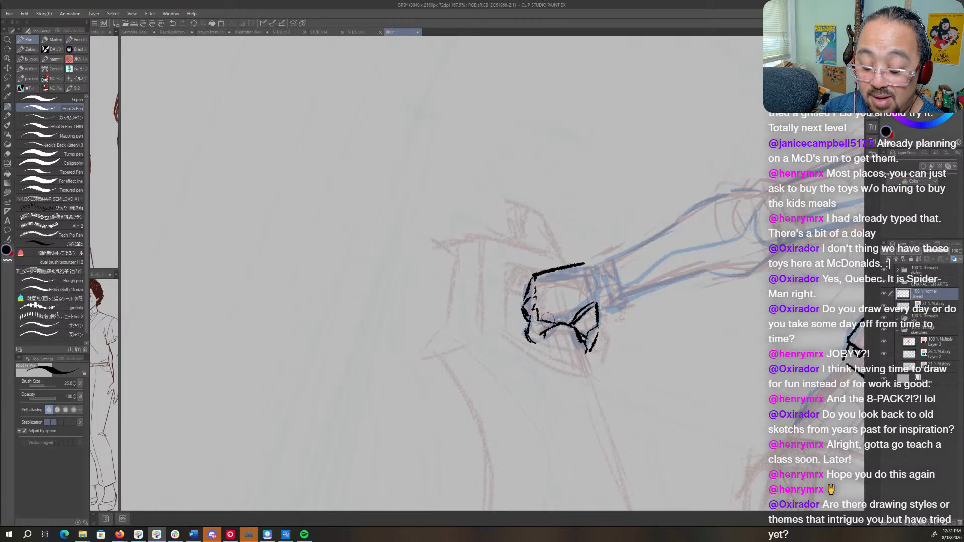
pyautogui.moveTo(583, 264)
pyautogui.mouseDown()
pyautogui.moveTo(595, 264)
pyautogui.moveTo(601, 289)
pyautogui.moveTo(594, 265)
pyautogui.moveTo(571, 318)
pyautogui.moveTo(546, 320)
pyautogui.moveTo(561, 320)
pyautogui.mouseUp()
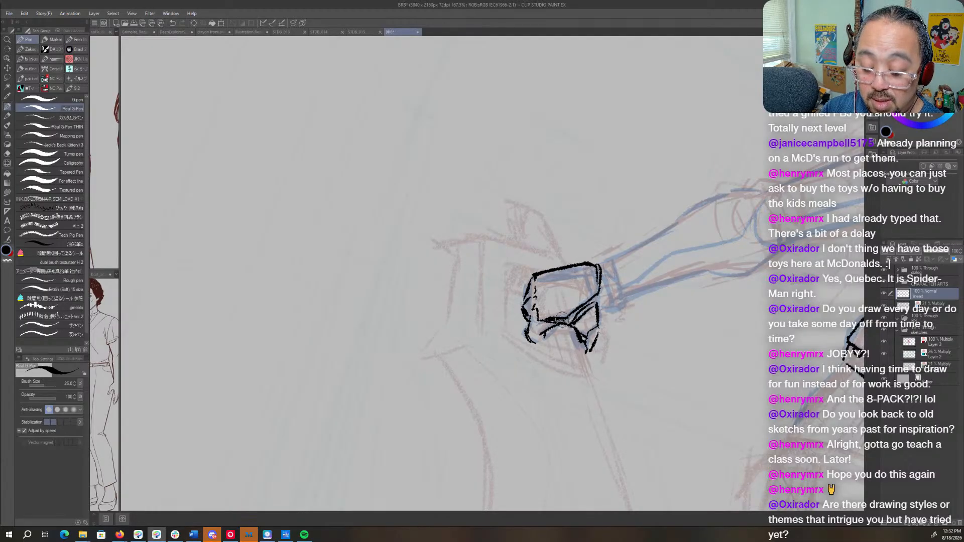
# - Switch to the blue sketch layer and sketch a guide line across the elbow joint
pyautogui.press('r')
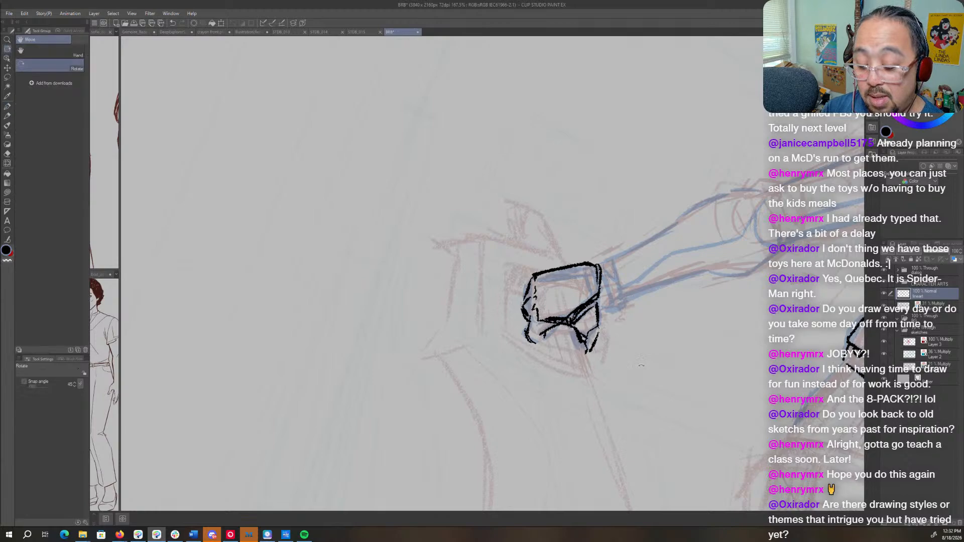
pyautogui.moveTo(641, 366); pyautogui.dragTo(656, 211)
pyautogui.press('p')
pyautogui.moveTo(728, 67); pyautogui.dragTo(619, 330)
pyautogui.press('r')
pyautogui.press('p')
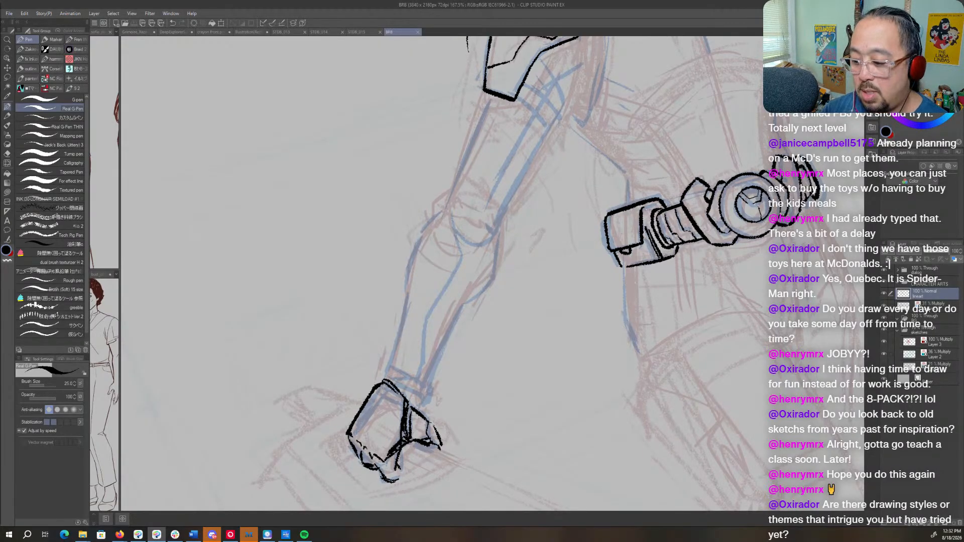
pyautogui.click(931, 307)
pyautogui.moveTo(433, 217); pyautogui.dragTo(460, 247)
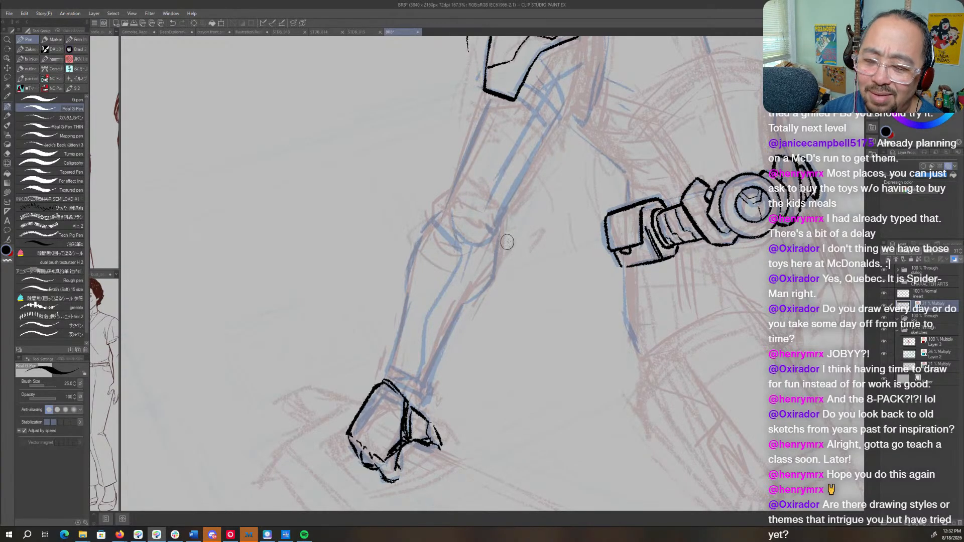
pyautogui.moveTo(593, 202)
pyautogui.mouseDown()
pyautogui.moveTo(528, 322)
pyautogui.moveTo(589, 294)
pyautogui.mouseUp()
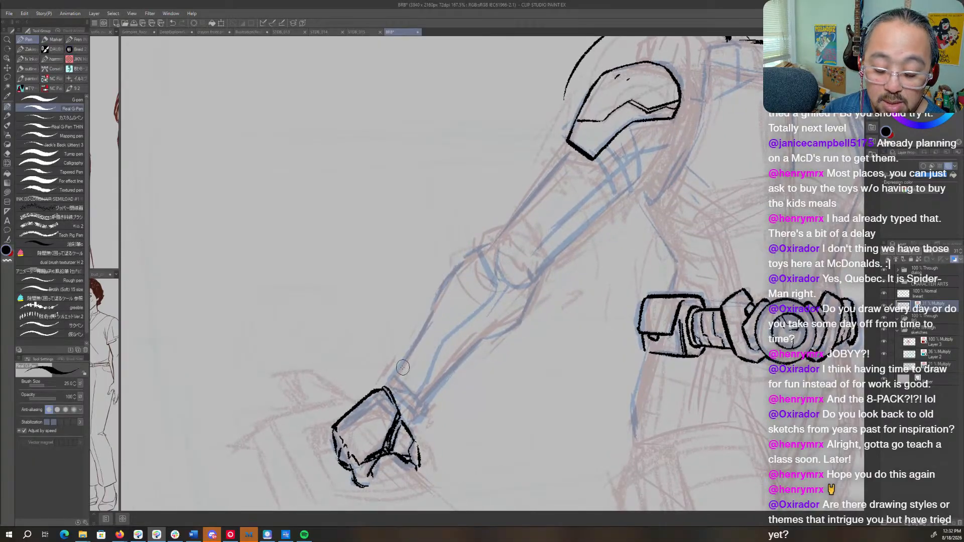
# - Return to the line-art layer and ink the short lines joining the thumb base to the wrist
pyautogui.click(930, 294)
pyautogui.moveTo(603, 251); pyautogui.dragTo(577, 344)
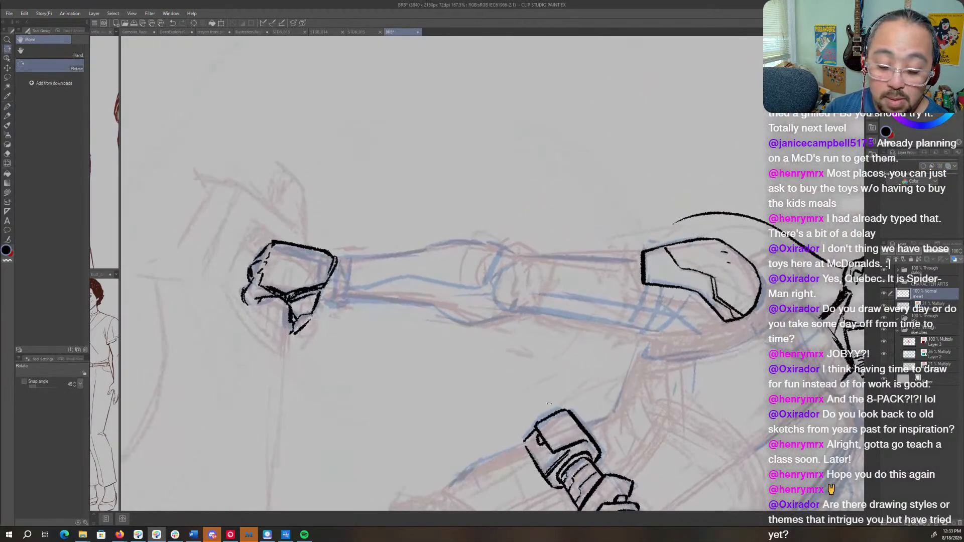
pyautogui.moveTo(338, 300)
pyautogui.mouseDown()
pyautogui.moveTo(536, 311)
pyautogui.moveTo(581, 326)
pyautogui.mouseUp()
pyautogui.hotkey('ctrl', 'z')
pyautogui.moveTo(357, 308); pyautogui.dragTo(564, 334)
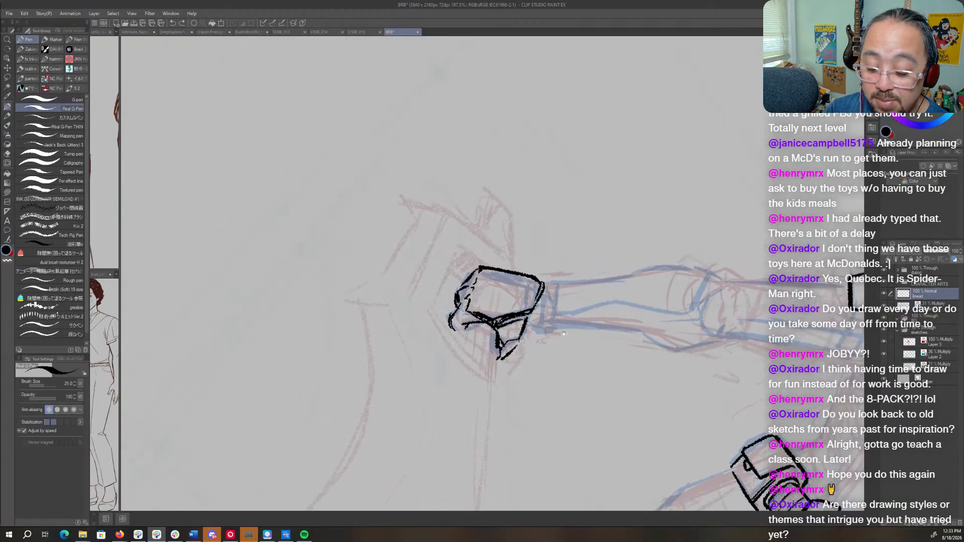
pyautogui.moveTo(539, 303)
pyautogui.mouseDown()
pyautogui.moveTo(537, 327)
pyautogui.moveTo(525, 323)
pyautogui.moveTo(515, 345)
pyautogui.mouseUp()
pyautogui.press('c')
pyautogui.press('c')
# - Ink closely spaced black lines across the wrist to form the dark glove cuff
pyautogui.press('r')
pyautogui.moveTo(600, 359)
pyautogui.mouseDown()
pyautogui.moveTo(629, 229)
pyautogui.moveTo(579, 336)
pyautogui.moveTo(553, 363)
pyautogui.mouseUp()
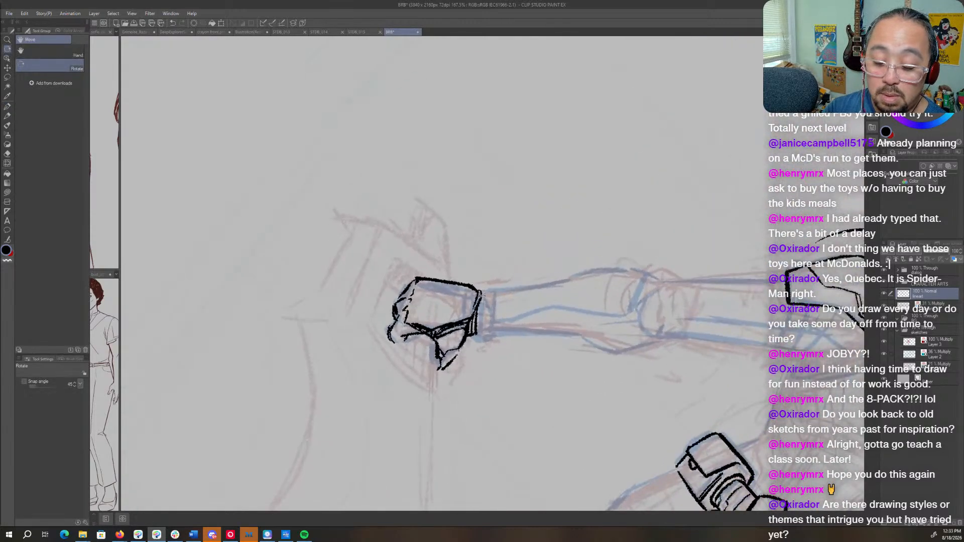
pyautogui.press('p')
pyautogui.moveTo(484, 293)
pyautogui.mouseDown()
pyautogui.moveTo(481, 339)
pyautogui.moveTo(486, 331)
pyautogui.mouseUp()
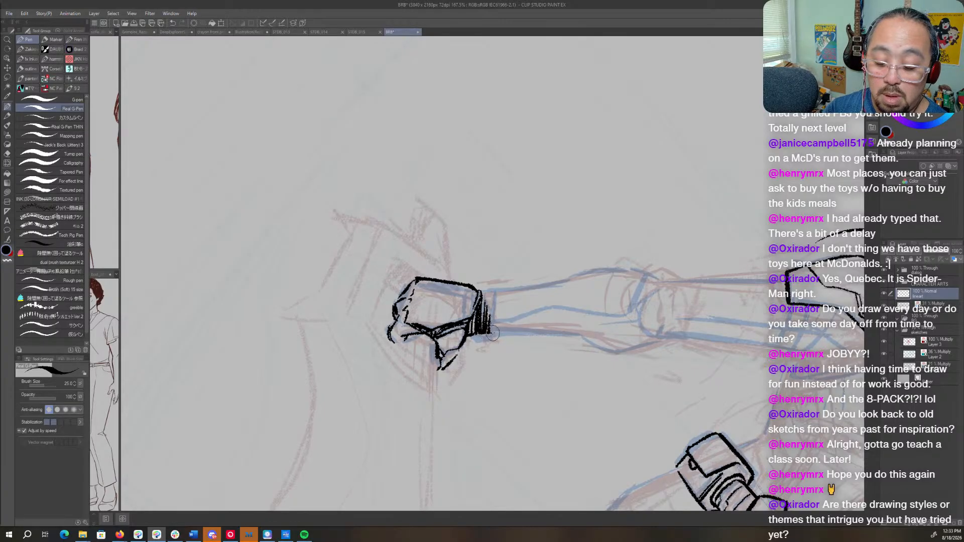
# - Ink both long edges of the forearm from the elbow down to the wrist cuff
pyautogui.hotkey('shift', 'space')
pyautogui.moveTo(578, 405); pyautogui.dragTo(639, 219)
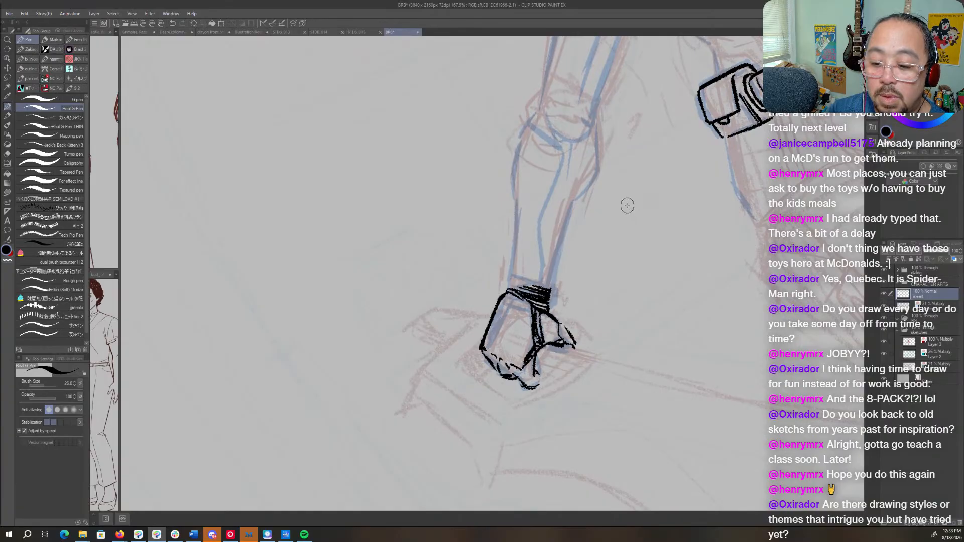
pyautogui.press('space')
pyautogui.moveTo(607, 211); pyautogui.dragTo(565, 323)
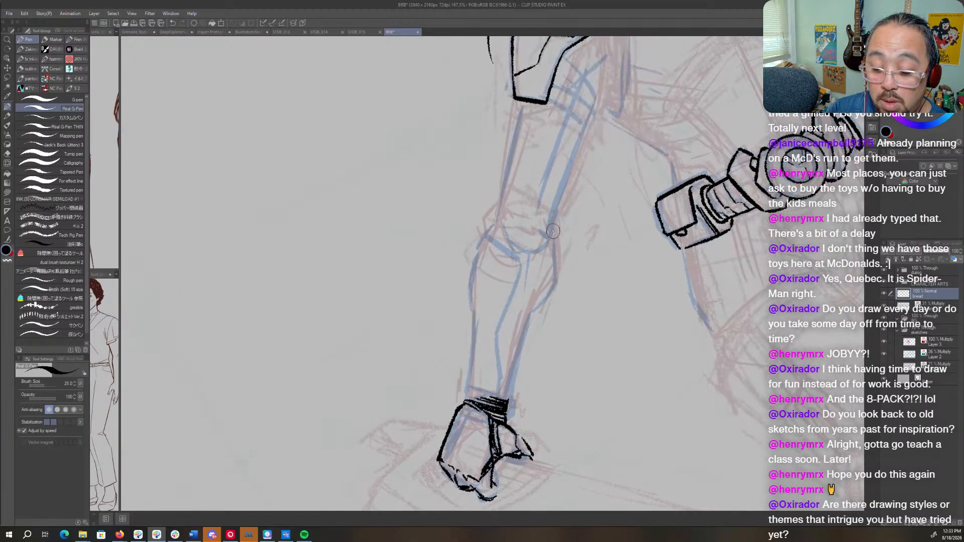
pyautogui.moveTo(553, 232)
pyautogui.mouseDown()
pyautogui.moveTo(550, 294)
pyautogui.moveTo(552, 274)
pyautogui.moveTo(509, 393)
pyautogui.mouseUp()
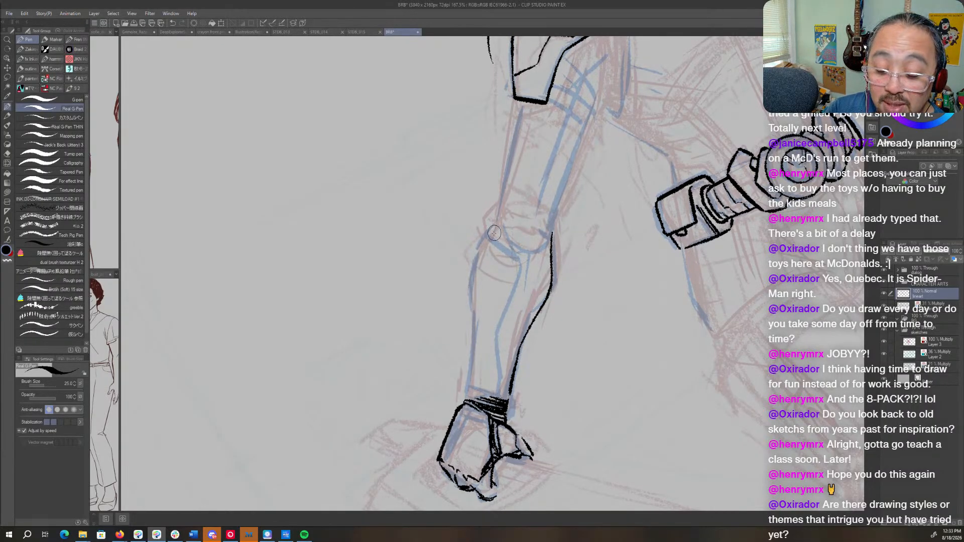
pyautogui.moveTo(495, 217)
pyautogui.mouseDown()
pyautogui.moveTo(469, 282)
pyautogui.moveTo(475, 273)
pyautogui.moveTo(467, 393)
pyautogui.mouseUp()
# - Ink the outer elbow contour and continue the upper arm's outer edge to the shoulder plate
pyautogui.press('r')
pyautogui.moveTo(561, 224)
pyautogui.mouseDown()
pyautogui.moveTo(568, 236)
pyautogui.moveTo(464, 334)
pyautogui.moveTo(456, 329)
pyautogui.mouseUp()
pyautogui.press('p')
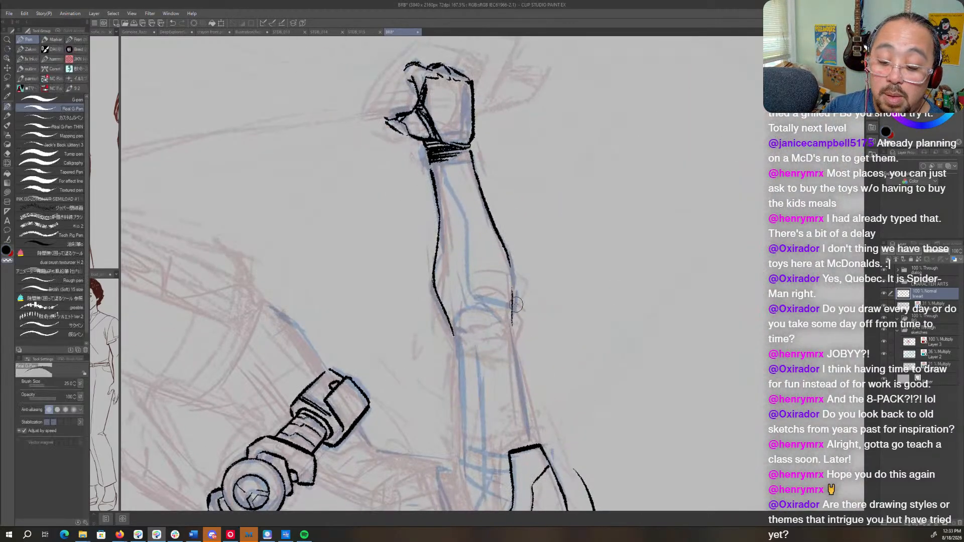
pyautogui.moveTo(513, 309); pyautogui.dragTo(518, 345)
pyautogui.press('r')
pyautogui.moveTo(507, 422)
pyautogui.mouseDown()
pyautogui.moveTo(592, 168)
pyautogui.moveTo(499, 129)
pyautogui.moveTo(477, 277)
pyautogui.moveTo(444, 285)
pyautogui.moveTo(446, 355)
pyautogui.mouseUp()
pyautogui.press('p')
pyautogui.moveTo(442, 310); pyautogui.dragTo(447, 367)
pyautogui.moveTo(441, 254); pyautogui.dragTo(444, 328)
# - Ink two curved band lines across the upper arm just below the shoulder plate
pyautogui.press('r')
pyautogui.moveTo(552, 203); pyautogui.dragTo(548, 349)
pyautogui.press('p')
pyautogui.moveTo(519, 232)
pyautogui.mouseDown()
pyautogui.moveTo(515, 278)
pyautogui.moveTo(536, 261)
pyautogui.moveTo(528, 285)
pyautogui.moveTo(508, 290)
pyautogui.mouseUp()
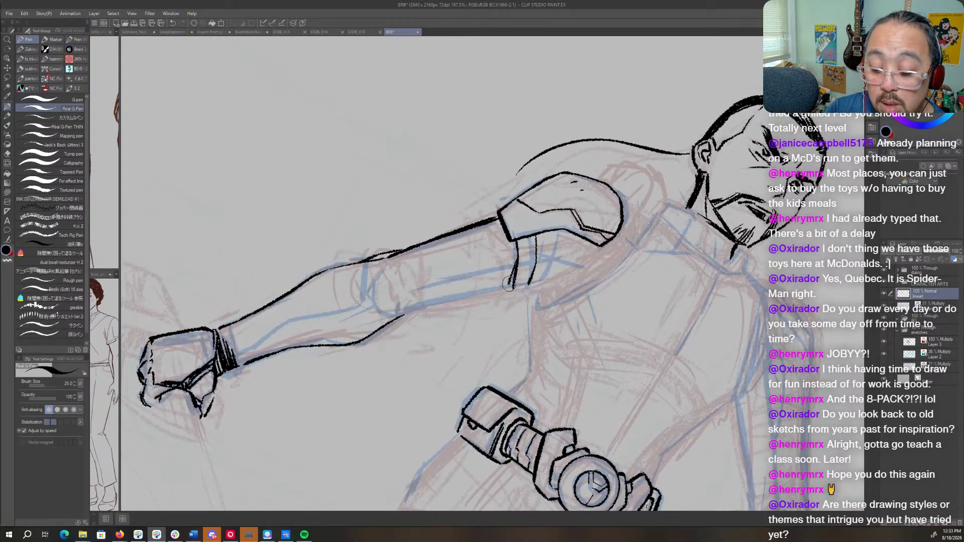
# - Try to extend the two curved band lines across the upper arm below the shoulder plate
pyautogui.moveTo(539, 236); pyautogui.dragTo(532, 287)
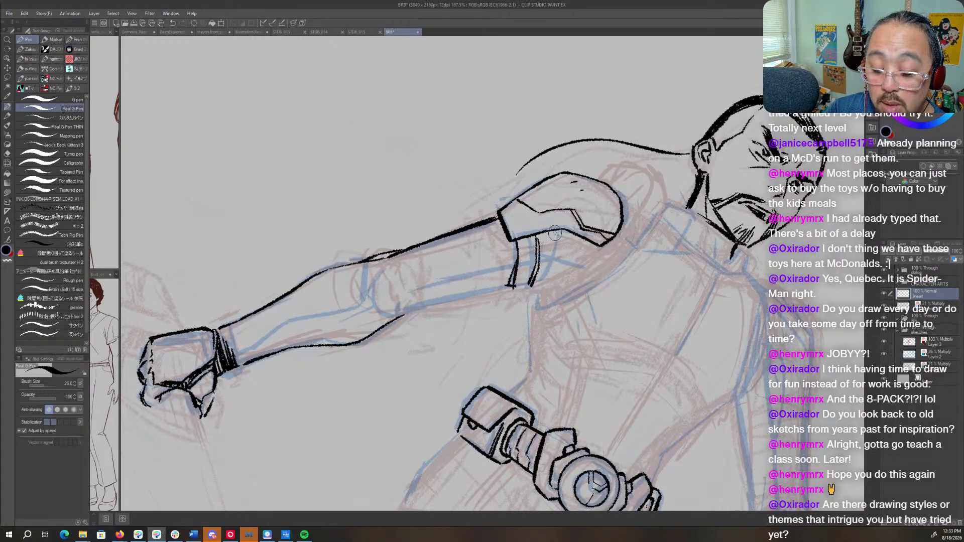
pyautogui.moveTo(555, 232); pyautogui.dragTo(552, 258)
pyautogui.press('r')
pyautogui.moveTo(541, 300)
pyautogui.mouseDown()
pyautogui.moveTo(592, 283)
pyautogui.moveTo(611, 263)
pyautogui.mouseUp()
pyautogui.press('p')
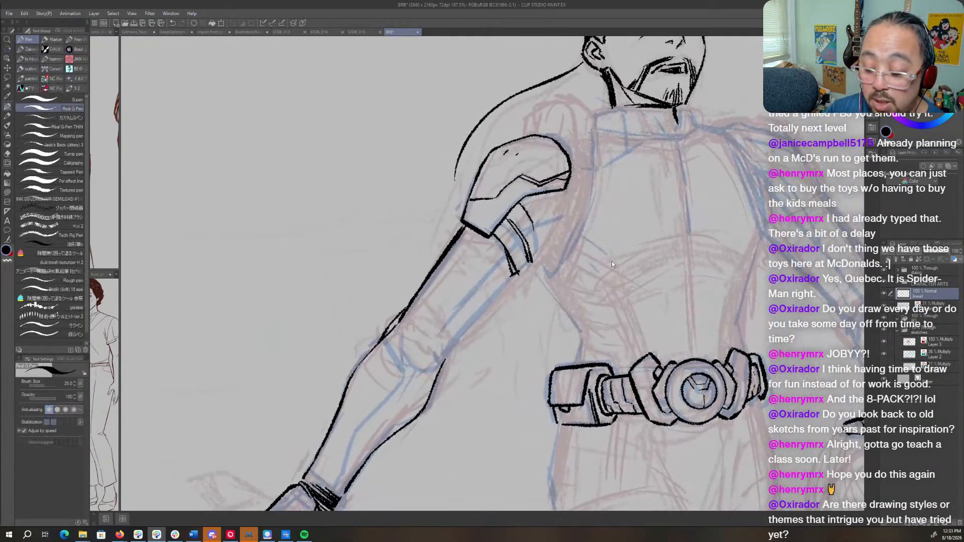
# - Undo the band lines inked across the upper arm below the shoulder plate
pyautogui.hotkey('ctrl', 'z')
pyautogui.hotkey('ctrl', 'z')
pyautogui.hotkey('ctrl', 'z')
pyautogui.hotkey('ctrl', 'z')
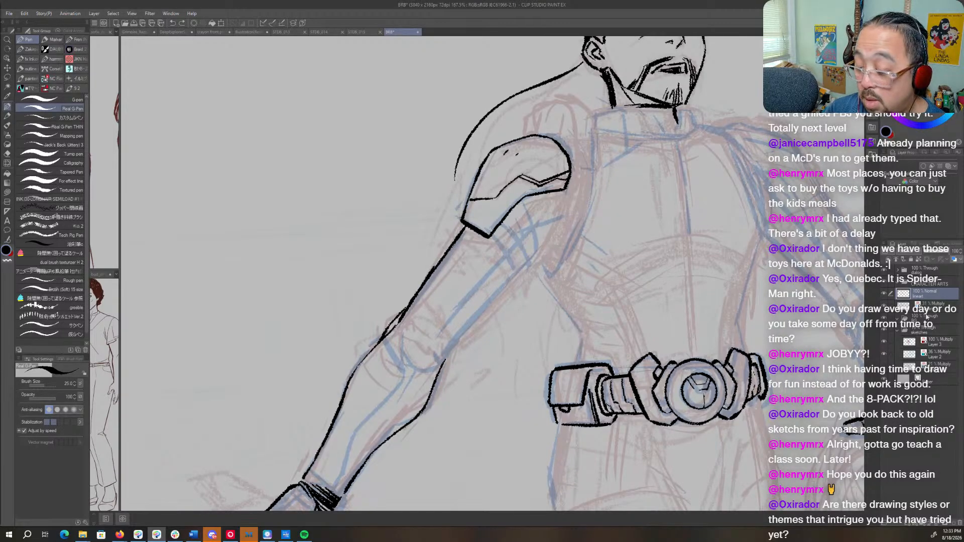
# - On the blue Multiply sketch layer, erase and resketch the band lines on the upper arm below the shoulder plate
pyautogui.click(928, 306)
pyautogui.press('r')
pyautogui.moveTo(566, 242); pyautogui.dragTo(566, 306)
pyautogui.press('p')
pyautogui.press('c')
pyautogui.moveTo(519, 252)
pyautogui.mouseDown()
pyautogui.moveTo(513, 288)
pyautogui.moveTo(532, 283)
pyautogui.mouseUp()
pyautogui.press('c')
pyautogui.moveTo(529, 250); pyautogui.dragTo(536, 291)
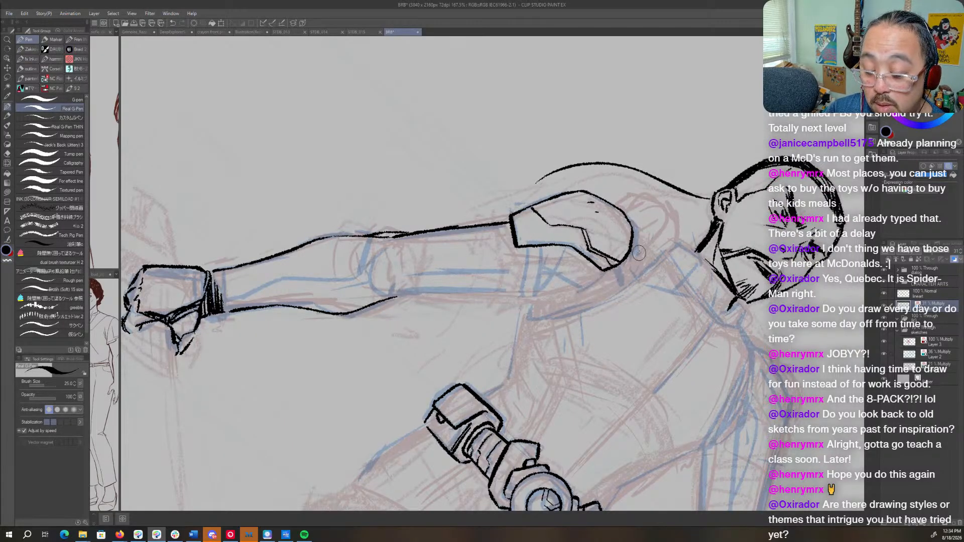
# - Sketch a rounded blue pad between the collar and the shoulder plate, erasing and refining its outline
pyautogui.press('r')
pyautogui.moveTo(622, 339); pyautogui.dragTo(559, 329)
pyautogui.press('p')
pyautogui.press('h')
pyautogui.press('r')
pyautogui.moveTo(582, 218); pyautogui.dragTo(633, 217)
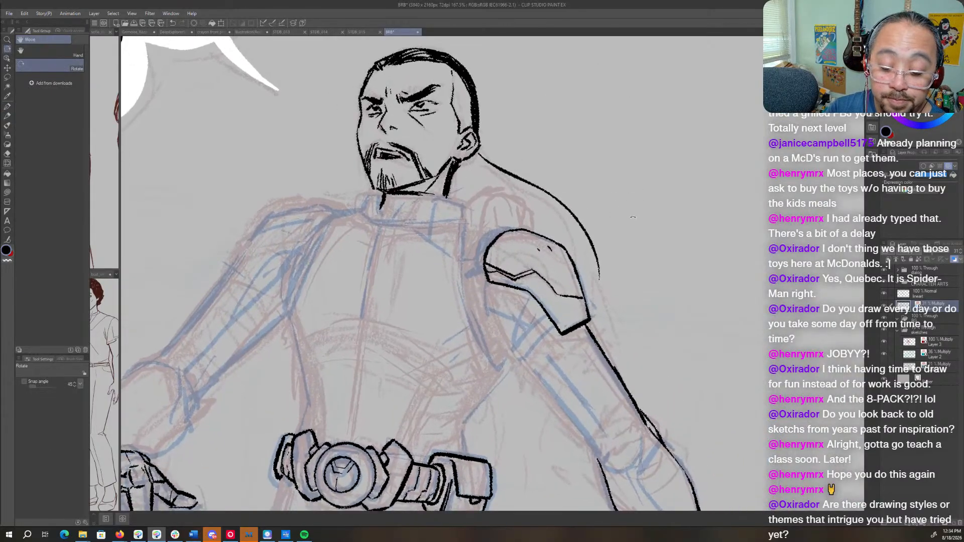
pyautogui.press('p')
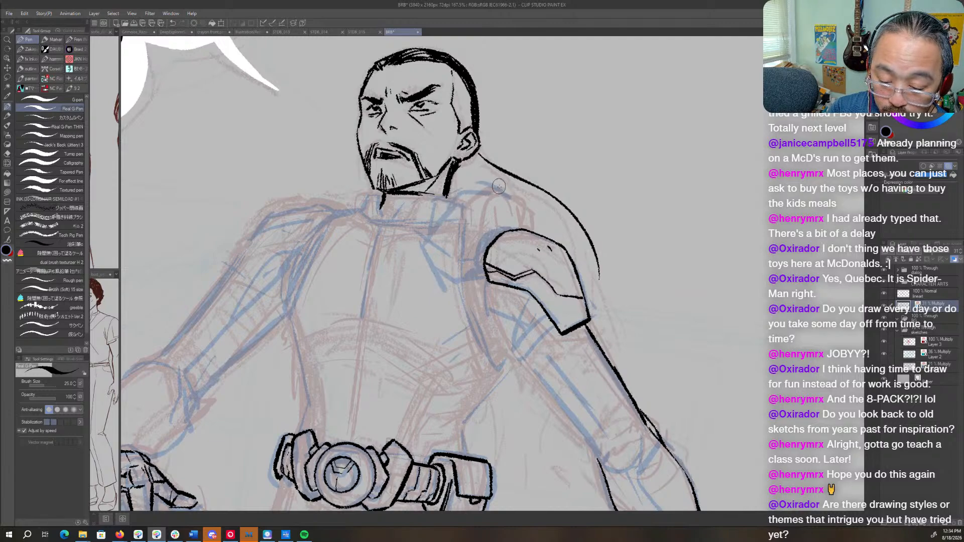
pyautogui.moveTo(501, 222)
pyautogui.mouseDown()
pyautogui.moveTo(487, 187)
pyautogui.moveTo(458, 184)
pyautogui.moveTo(424, 237)
pyautogui.moveTo(439, 270)
pyautogui.moveTo(474, 280)
pyautogui.moveTo(465, 281)
pyautogui.moveTo(498, 222)
pyautogui.moveTo(493, 229)
pyautogui.moveTo(519, 230)
pyautogui.moveTo(502, 228)
pyautogui.moveTo(485, 244)
pyautogui.moveTo(509, 230)
pyautogui.moveTo(505, 193)
pyautogui.mouseUp()
pyautogui.press('c')
pyautogui.press('c')
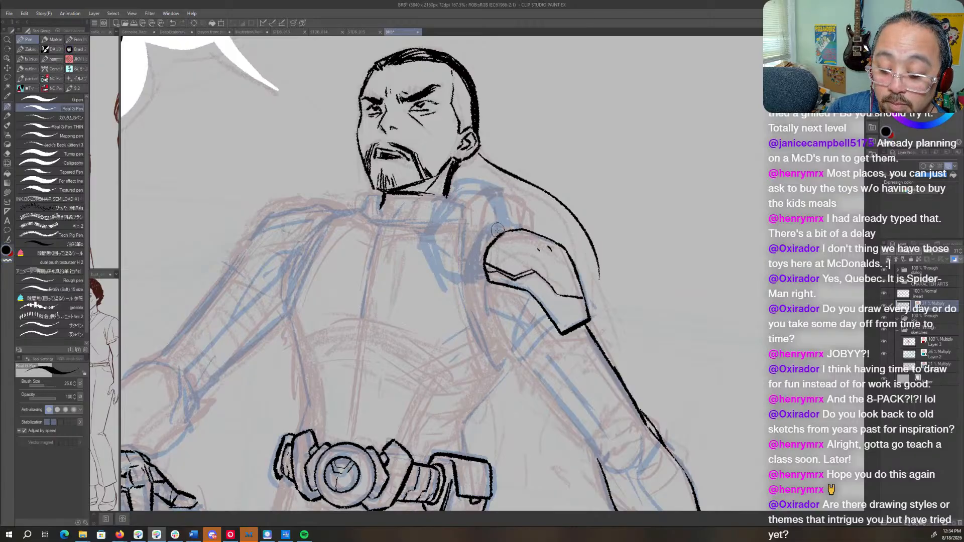
pyautogui.press('c')
pyautogui.press('c')
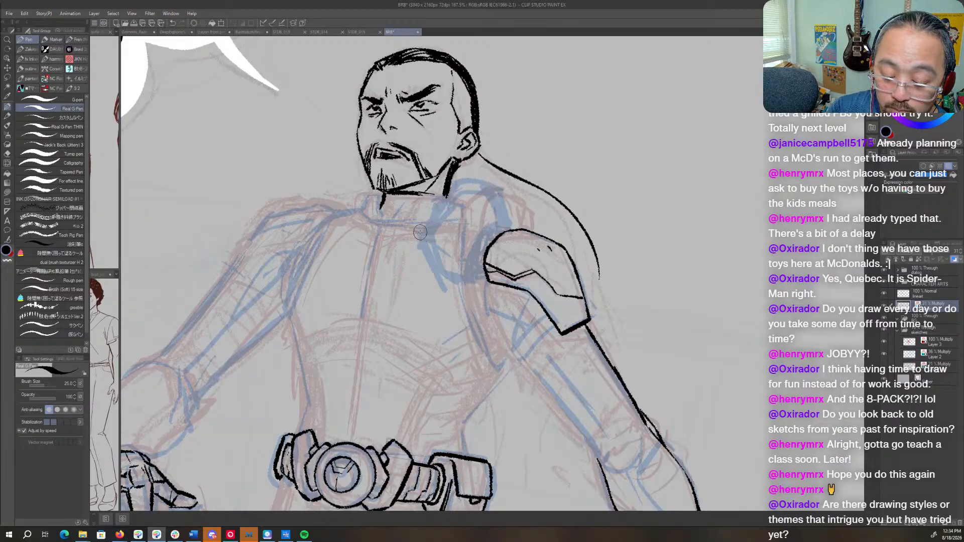
pyautogui.press('c')
pyautogui.press('c')
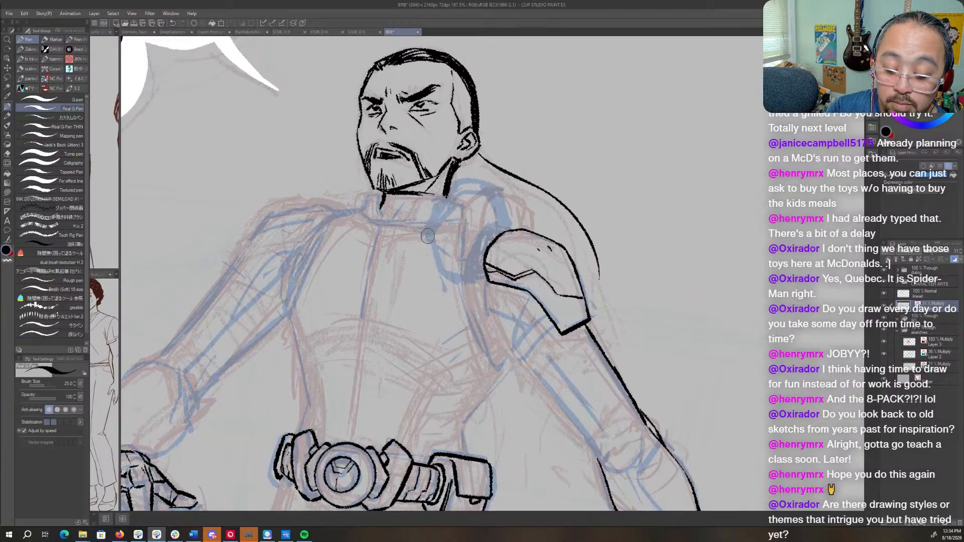
# - Clean up the sketch around the pad's lower edge and redraw the armpit lines beneath the shoulder plate
pyautogui.moveTo(422, 250)
pyautogui.mouseDown()
pyautogui.moveTo(443, 284)
pyautogui.moveTo(479, 293)
pyautogui.moveTo(469, 324)
pyautogui.mouseUp()
pyautogui.moveTo(447, 286); pyautogui.dragTo(470, 345)
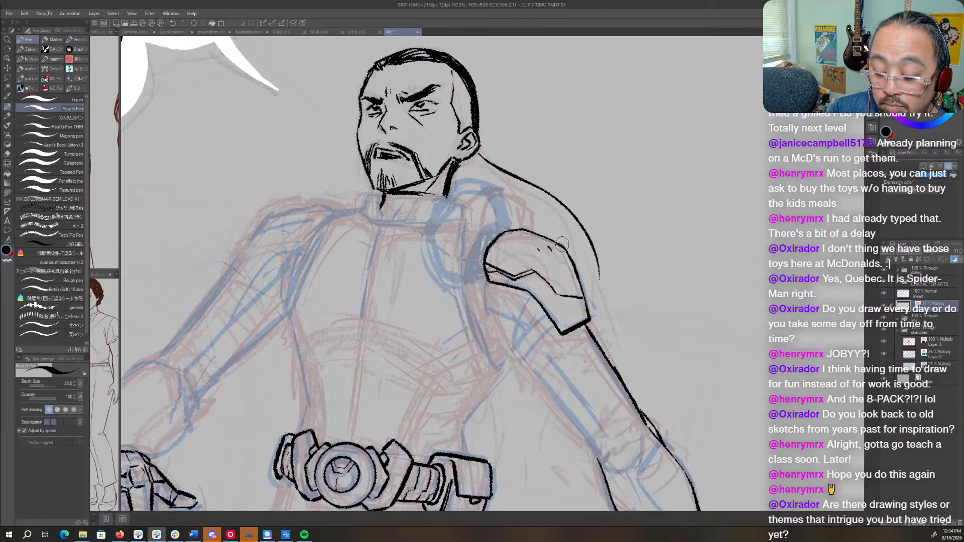
pyautogui.press('c')
pyautogui.moveTo(487, 305)
pyautogui.mouseDown()
pyautogui.moveTo(514, 299)
pyautogui.moveTo(508, 331)
pyautogui.mouseUp()
pyautogui.press('c')
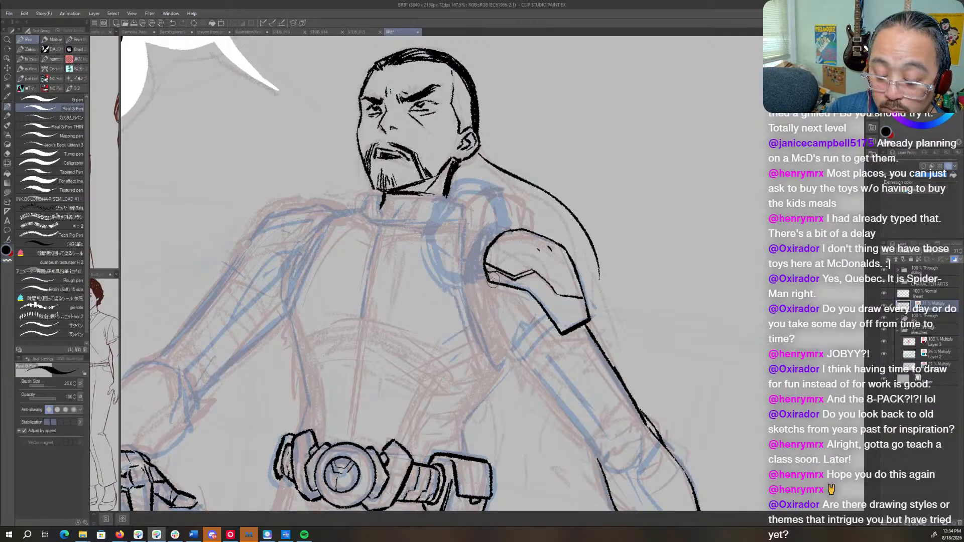
pyautogui.moveTo(483, 273)
pyautogui.mouseDown()
pyautogui.moveTo(491, 321)
pyautogui.moveTo(495, 288)
pyautogui.moveTo(492, 314)
pyautogui.moveTo(477, 280)
pyautogui.moveTo(486, 328)
pyautogui.moveTo(508, 339)
pyautogui.moveTo(497, 309)
pyautogui.moveTo(507, 334)
pyautogui.mouseUp()
pyautogui.moveTo(505, 299); pyautogui.dragTo(509, 321)
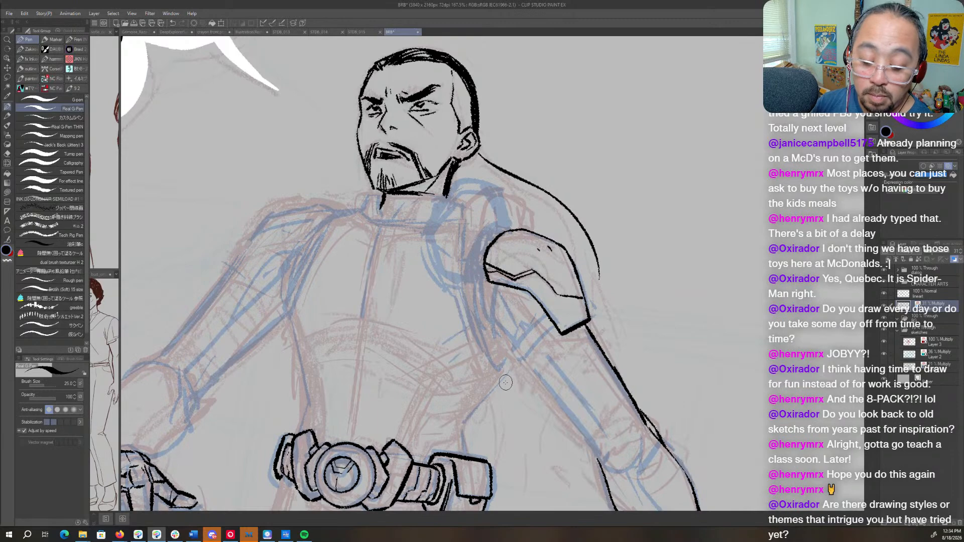
# - On the 100% Normal ink layer, ink the pad's top curve from the neck over toward the shoulder plate
pyautogui.click(930, 296)
pyautogui.moveTo(562, 218); pyautogui.dragTo(669, 252)
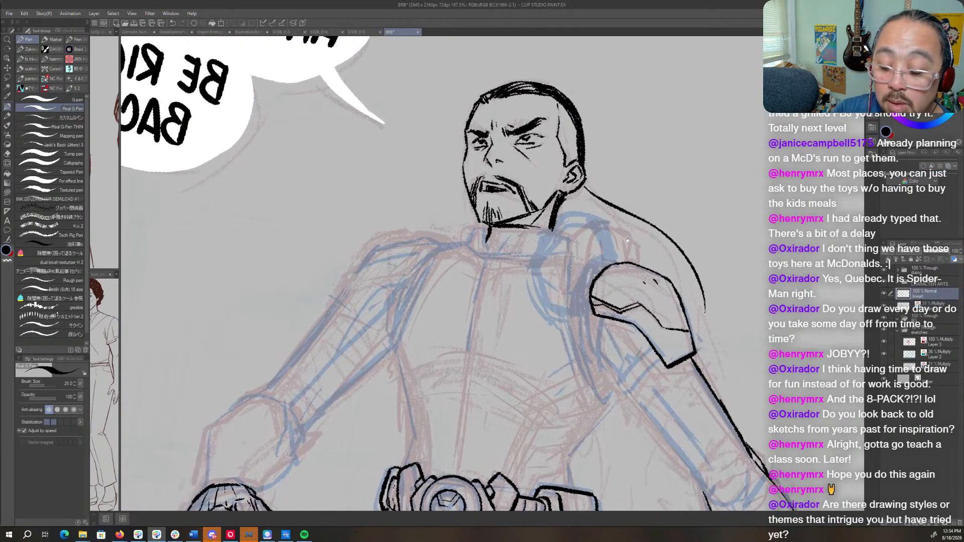
pyautogui.press('c')
pyautogui.press('c')
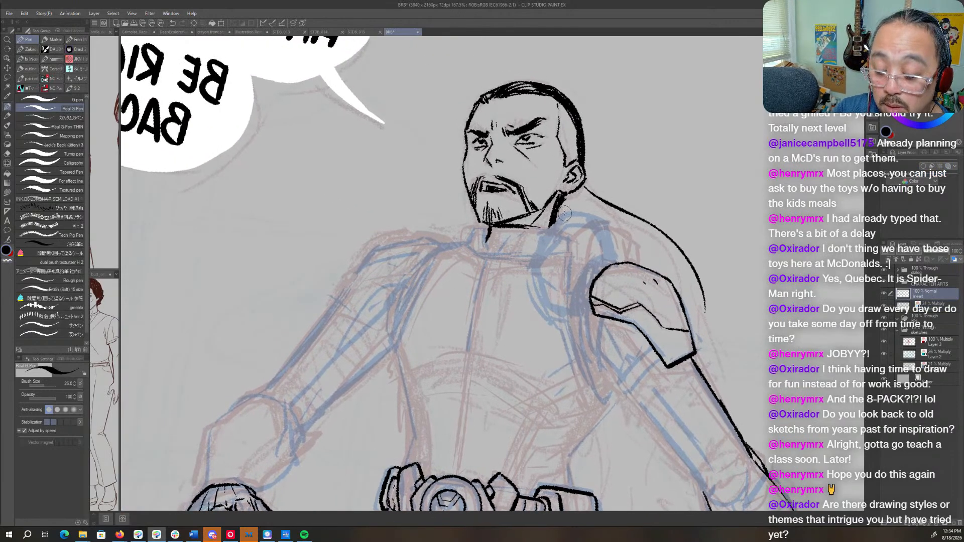
pyautogui.moveTo(563, 215); pyautogui.dragTo(536, 259)
pyautogui.moveTo(554, 221)
pyautogui.mouseDown()
pyautogui.moveTo(547, 235)
pyautogui.moveTo(576, 212)
pyautogui.moveTo(609, 231)
pyautogui.moveTo(613, 257)
pyautogui.moveTo(595, 258)
pyautogui.moveTo(567, 311)
pyautogui.mouseUp()
# - Ink closely spaced curved lines for the dark joint between the pad and the shoulder plate
pyautogui.moveTo(604, 257)
pyautogui.mouseDown()
pyautogui.moveTo(586, 279)
pyautogui.moveTo(581, 307)
pyautogui.mouseUp()
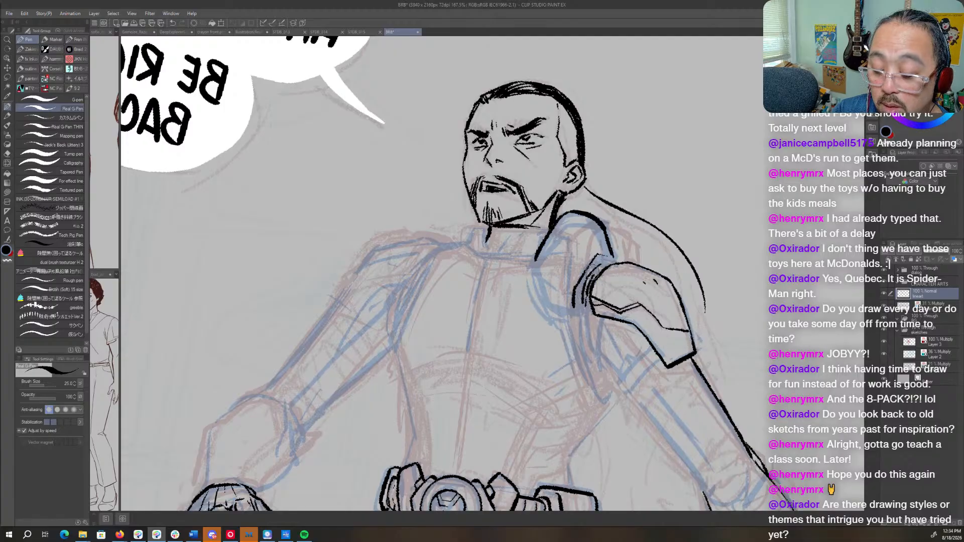
pyautogui.moveTo(600, 263); pyautogui.dragTo(605, 260)
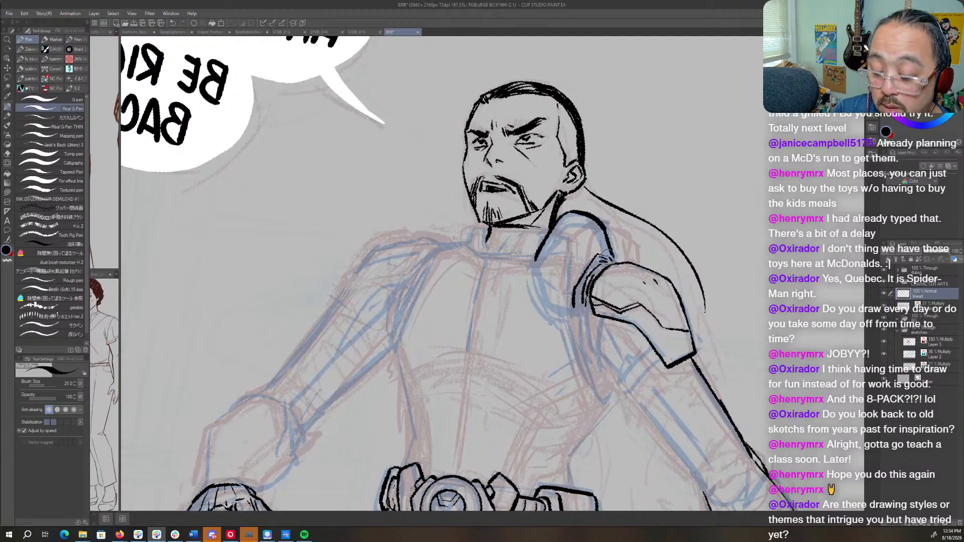
pyautogui.moveTo(606, 267)
pyautogui.mouseDown()
pyautogui.moveTo(589, 284)
pyautogui.moveTo(588, 276)
pyautogui.moveTo(579, 305)
pyautogui.moveTo(588, 307)
pyautogui.mouseUp()
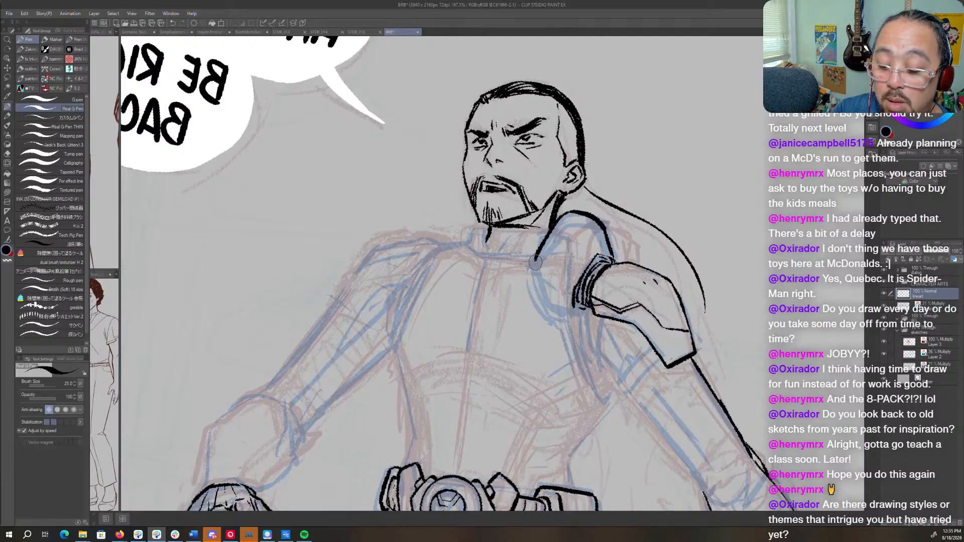
# - Ink the pad's chest-side and lower edges, and add a small narrow slot near its top
pyautogui.moveTo(534, 259); pyautogui.dragTo(540, 299)
pyautogui.moveTo(536, 262)
pyautogui.mouseDown()
pyautogui.moveTo(544, 298)
pyautogui.moveTo(575, 312)
pyautogui.mouseUp()
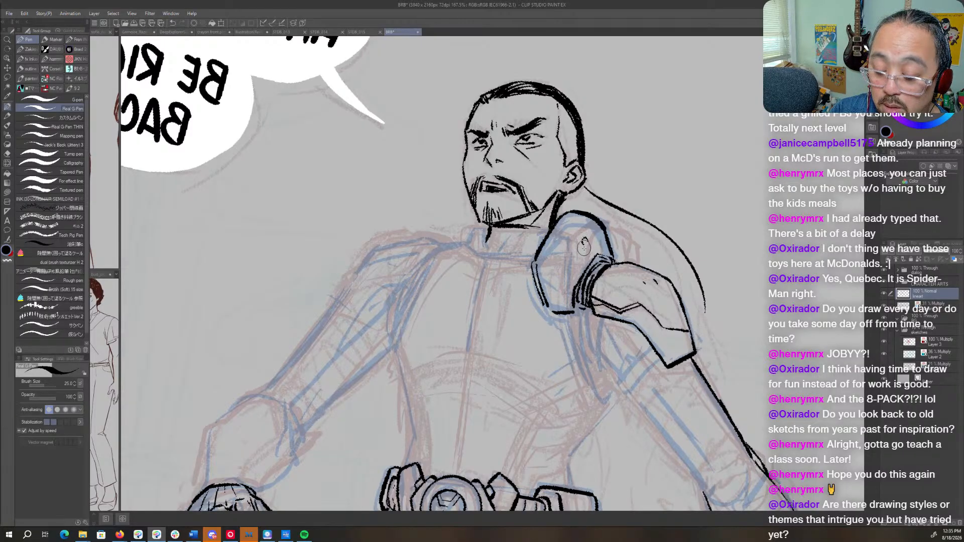
pyautogui.moveTo(582, 240); pyautogui.dragTo(590, 247)
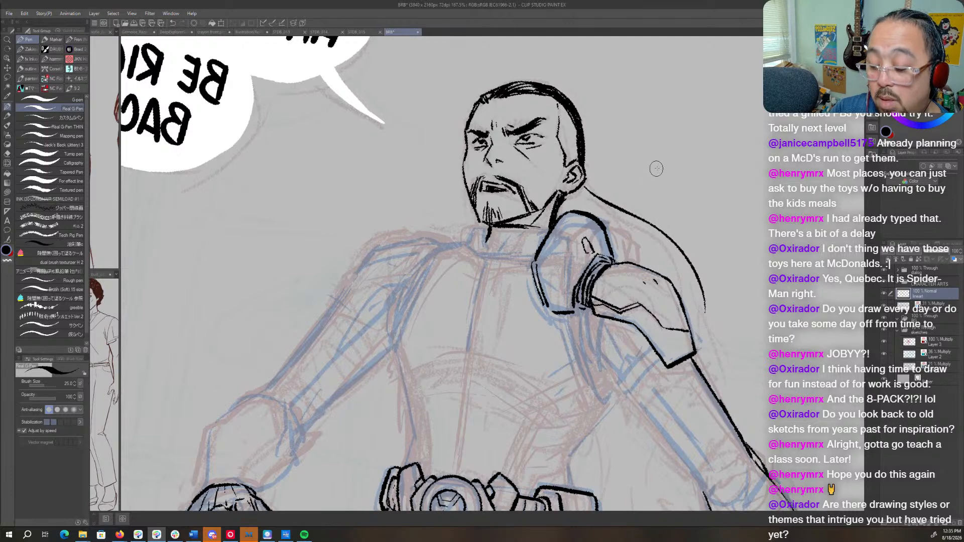
# - Ink a thick tapering armpit edge from beneath the pad down to a point on the side of the torso
pyautogui.press('h')
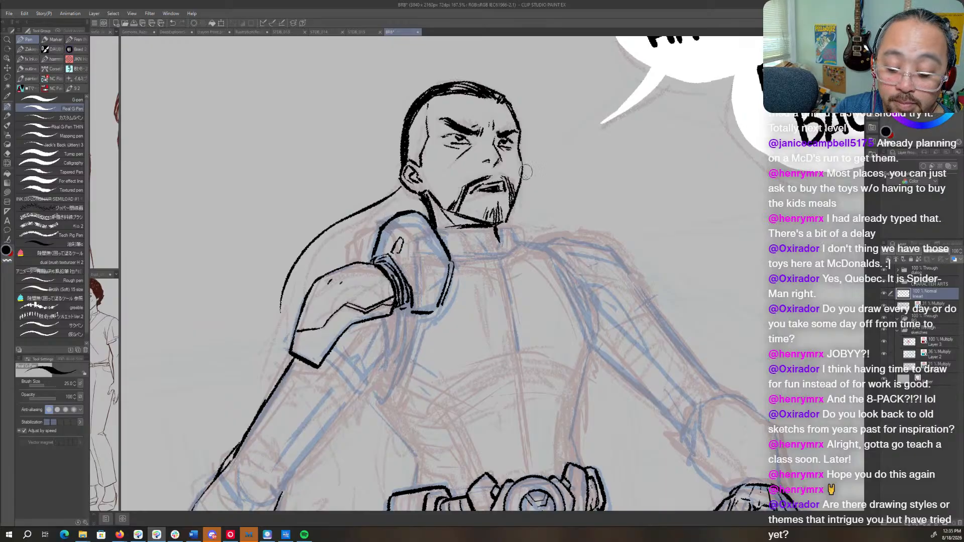
pyautogui.moveTo(526, 172); pyautogui.dragTo(569, 107)
pyautogui.press('r')
pyautogui.moveTo(563, 198); pyautogui.dragTo(559, 233)
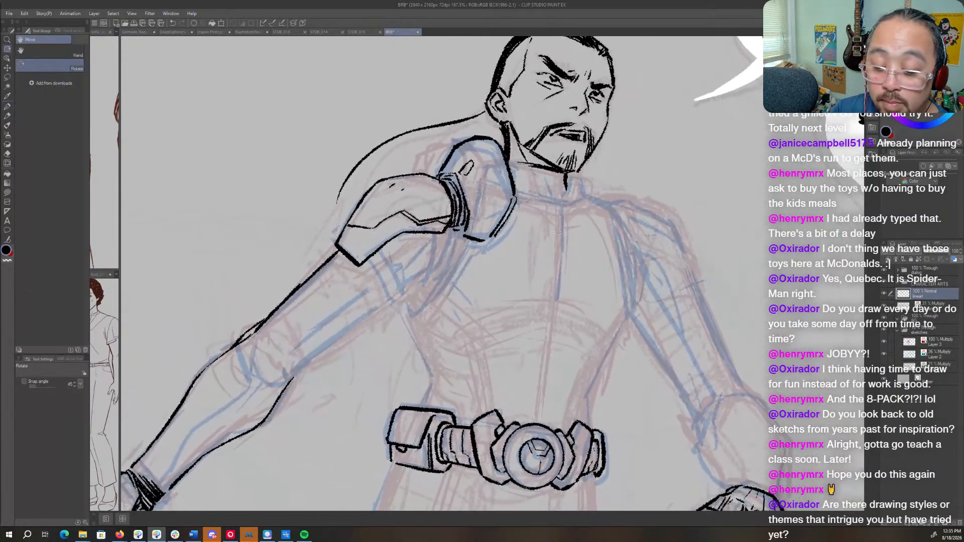
pyautogui.moveTo(457, 233)
pyautogui.mouseDown()
pyautogui.moveTo(490, 252)
pyautogui.moveTo(474, 294)
pyautogui.mouseUp()
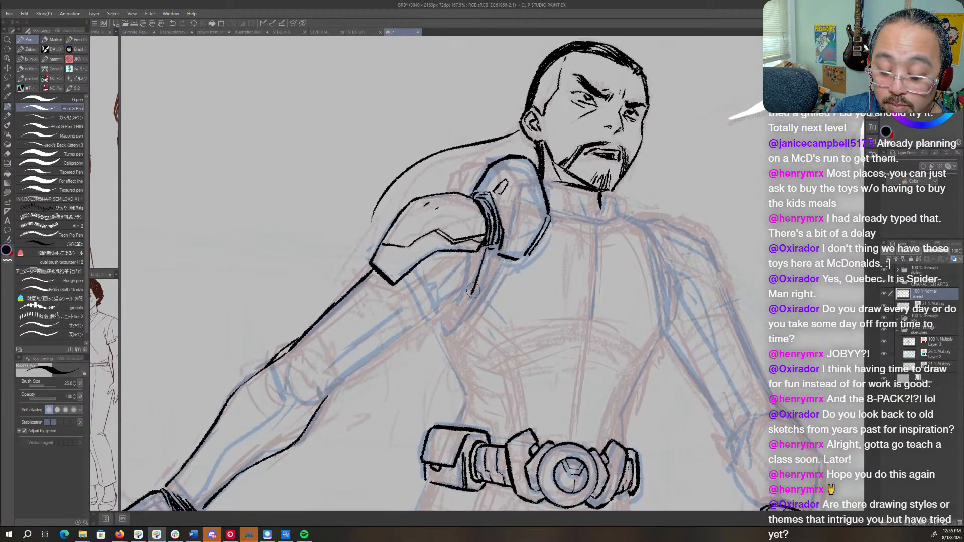
pyautogui.moveTo(495, 245)
pyautogui.mouseDown()
pyautogui.moveTo(476, 289)
pyautogui.moveTo(498, 257)
pyautogui.moveTo(478, 290)
pyautogui.moveTo(503, 259)
pyautogui.moveTo(479, 289)
pyautogui.moveTo(520, 261)
pyautogui.moveTo(499, 265)
pyautogui.moveTo(519, 269)
pyautogui.moveTo(535, 250)
pyautogui.moveTo(513, 258)
pyautogui.moveTo(533, 253)
pyautogui.moveTo(510, 260)
pyautogui.moveTo(449, 331)
pyautogui.mouseUp()
pyautogui.moveTo(483, 289); pyautogui.dragTo(451, 326)
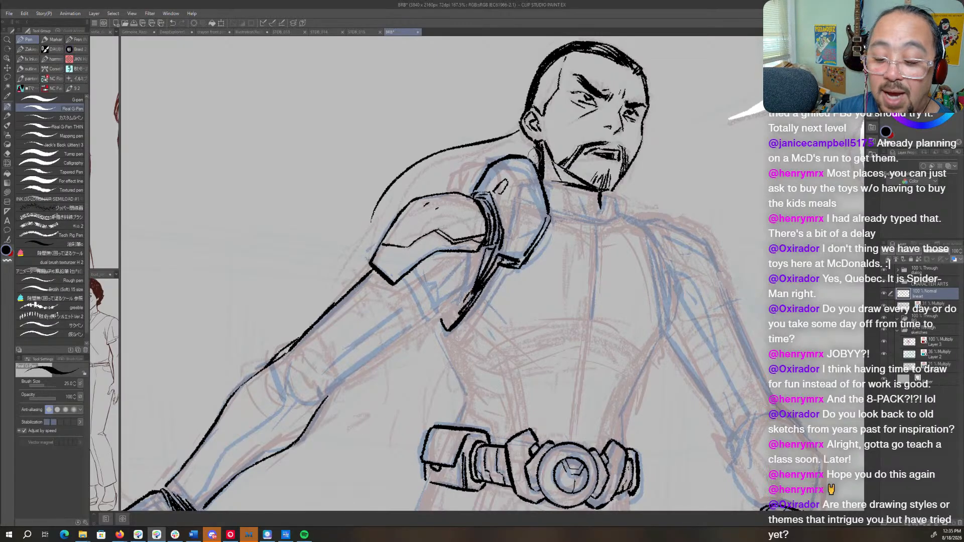
# - Ink a thin contour line inside the upper part of the shoulder pad
pyautogui.press('r')
pyautogui.moveTo(596, 143); pyautogui.dragTo(595, 405)
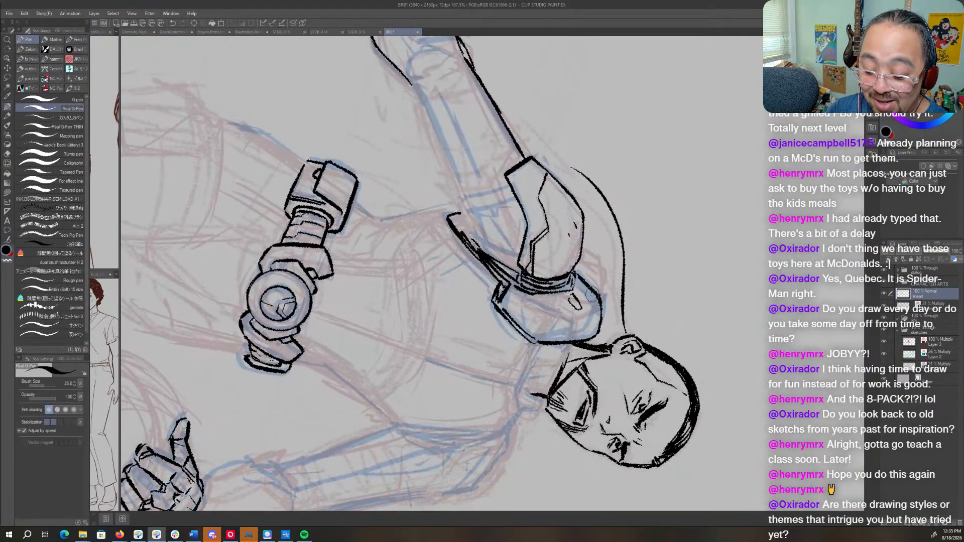
pyautogui.moveTo(591, 295)
pyautogui.mouseDown()
pyautogui.moveTo(596, 321)
pyautogui.moveTo(567, 337)
pyautogui.moveTo(596, 321)
pyautogui.moveTo(585, 326)
pyautogui.mouseUp()
pyautogui.press('c')
pyautogui.press('c')
pyautogui.press('r')
pyautogui.moveTo(652, 320)
pyautogui.mouseDown()
pyautogui.moveTo(667, 265)
pyautogui.moveTo(559, 181)
pyautogui.mouseUp()
pyautogui.press('p')
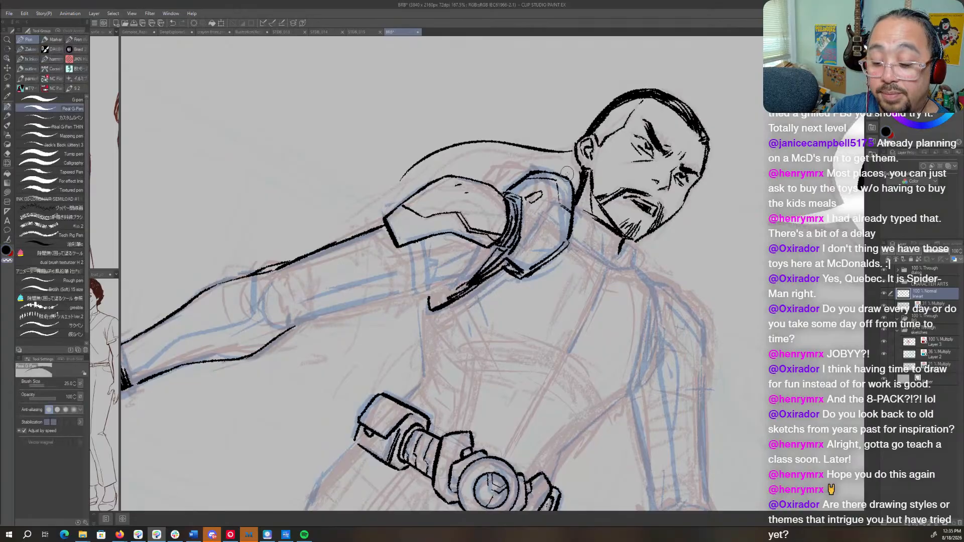
# - Ink the collar's side edge beside the pad and its angular lower edge across the front of the neck
pyautogui.press('r')
pyautogui.moveTo(601, 154); pyautogui.dragTo(577, 352)
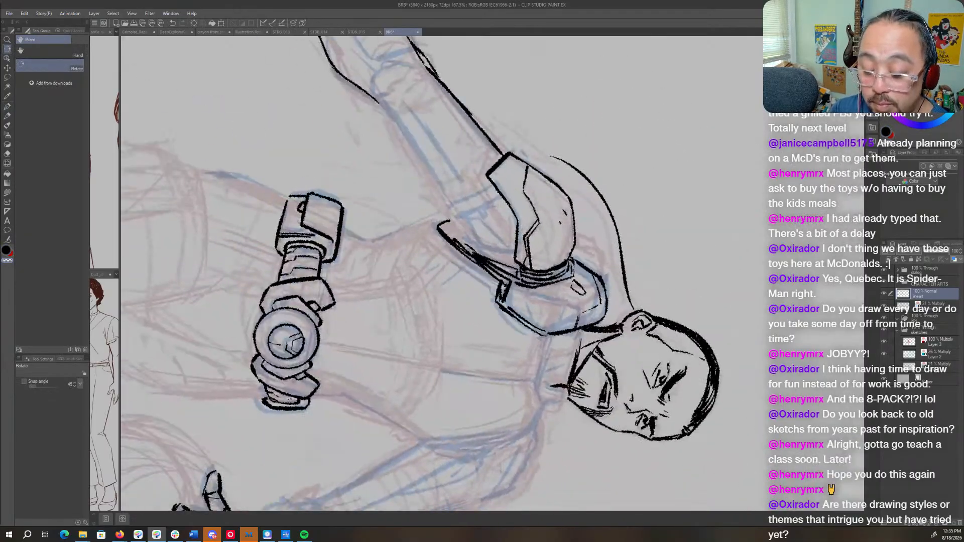
pyautogui.press('p')
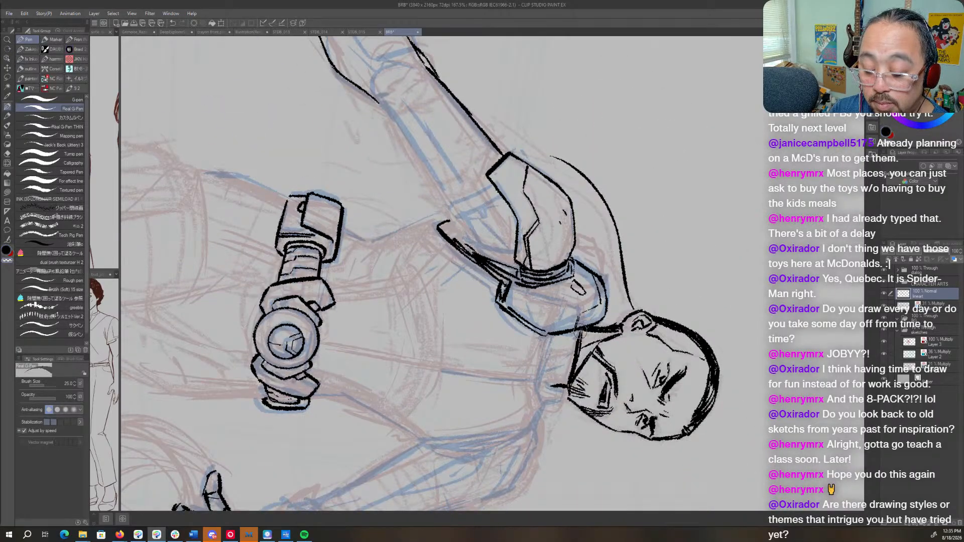
pyautogui.press('r')
pyautogui.moveTo(602, 367); pyautogui.dragTo(569, 150)
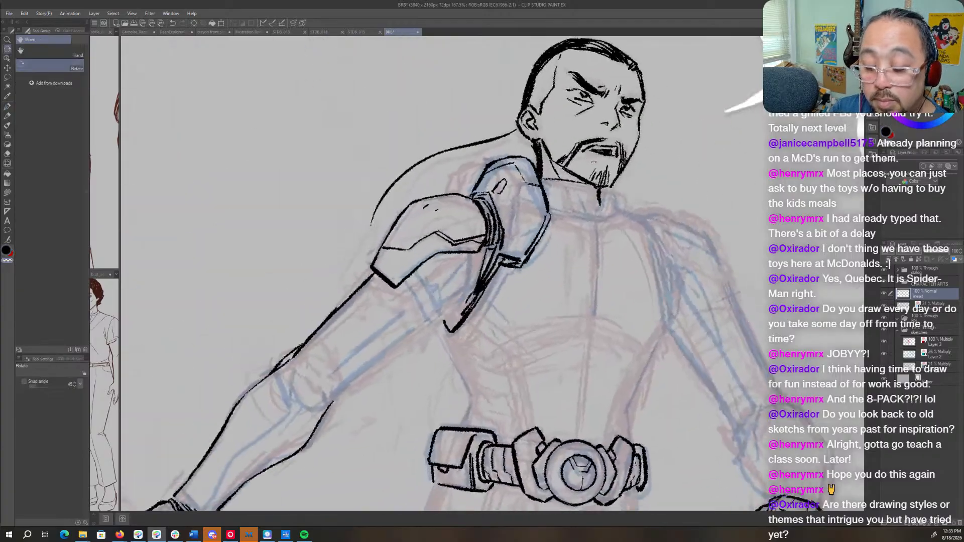
pyautogui.press('p')
pyautogui.moveTo(598, 189)
pyautogui.mouseDown()
pyautogui.moveTo(600, 204)
pyautogui.moveTo(614, 211)
pyautogui.mouseUp()
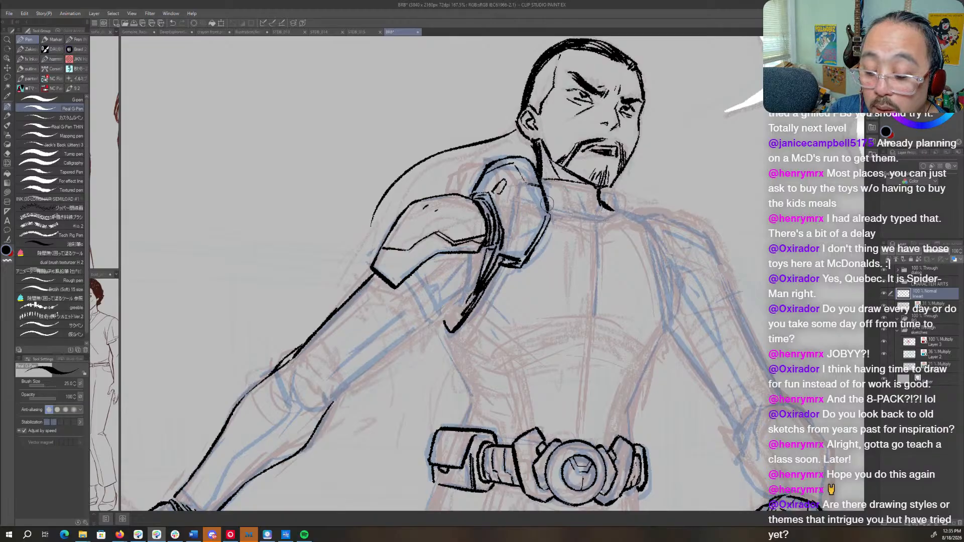
pyautogui.moveTo(548, 203)
pyautogui.mouseDown()
pyautogui.moveTo(587, 231)
pyautogui.moveTo(607, 234)
pyautogui.moveTo(617, 213)
pyautogui.moveTo(602, 230)
pyautogui.moveTo(580, 225)
pyautogui.mouseUp()
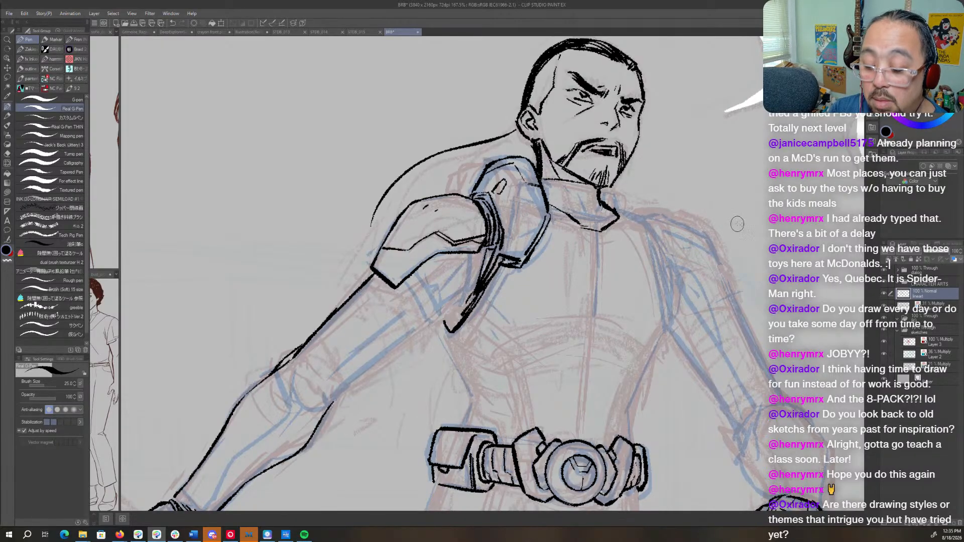
# - Hide the sketch layers to examine the black linework alone, and show them again
pyautogui.moveTo(745, 235); pyautogui.dragTo(707, 254)
pyautogui.moveTo(744, 362); pyautogui.dragTo(731, 311)
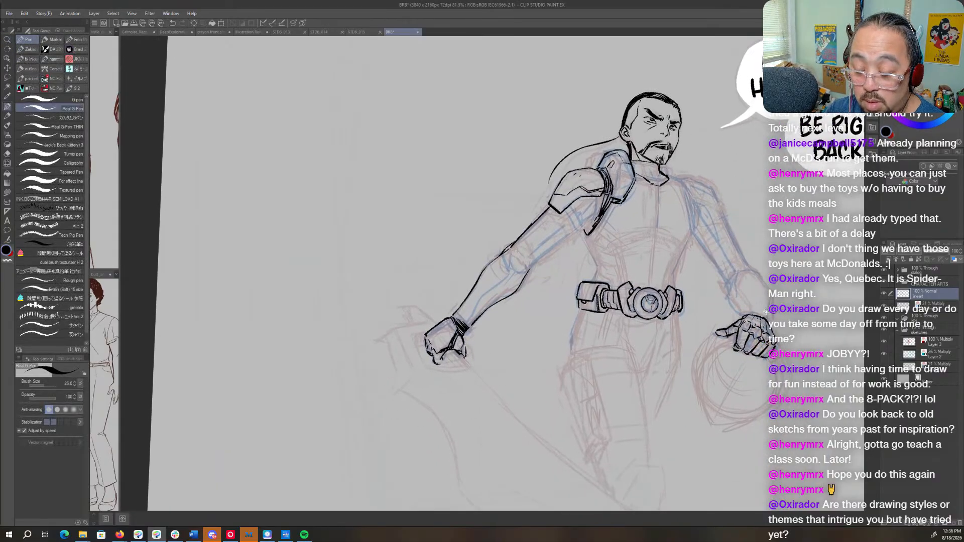
pyautogui.click(884, 329)
pyautogui.click(884, 319)
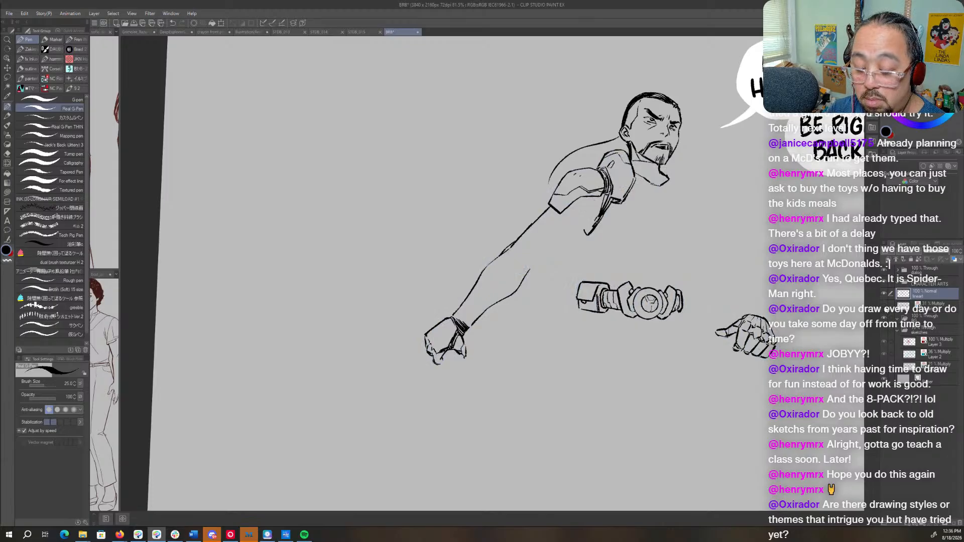
pyautogui.click(885, 306)
pyautogui.click(884, 329)
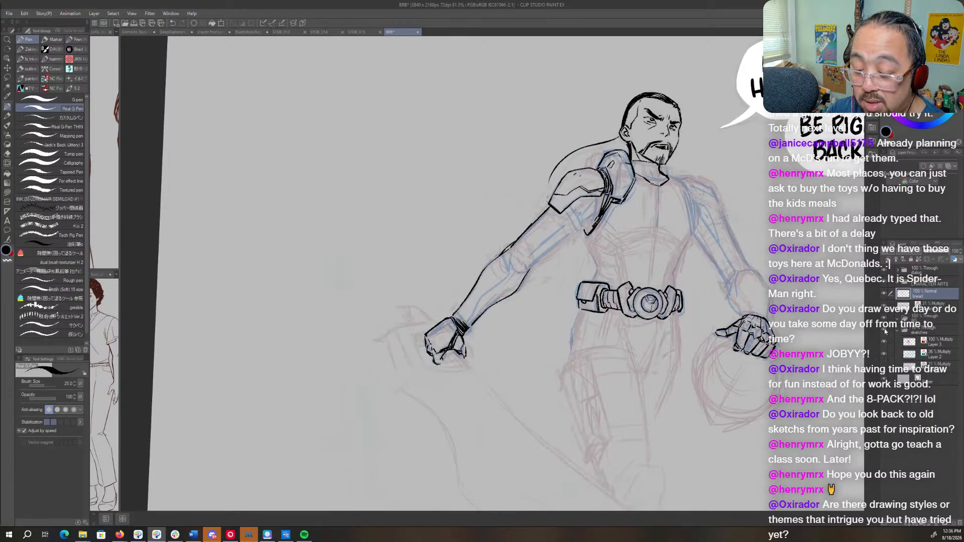
# - Ink the far side of the torso from the collar along the chest and down toward the belt
pyautogui.hotkey('ctrl', 'space')
pyautogui.moveTo(563, 224); pyautogui.dragTo(581, 229)
pyautogui.press('space')
pyautogui.moveTo(793, 359); pyautogui.dragTo(520, 388)
pyautogui.hotkey('shift', 'space')
pyautogui.moveTo(546, 189)
pyautogui.mouseDown()
pyautogui.moveTo(591, 219)
pyautogui.moveTo(595, 241)
pyautogui.mouseUp()
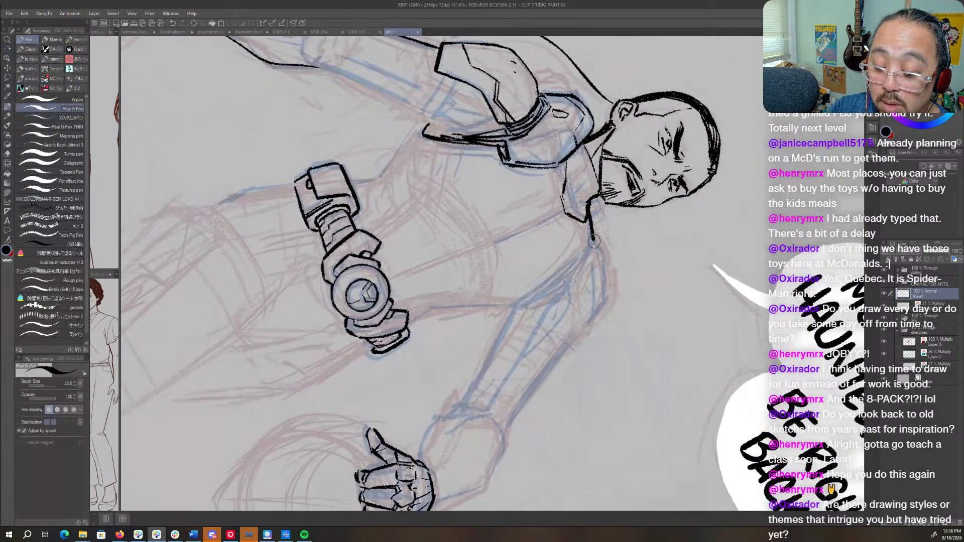
pyautogui.hotkey('shift', 'space')
pyautogui.moveTo(606, 274)
pyautogui.mouseDown()
pyautogui.moveTo(576, 170)
pyautogui.moveTo(541, 241)
pyautogui.moveTo(539, 272)
pyautogui.moveTo(591, 258)
pyautogui.moveTo(587, 247)
pyautogui.moveTo(557, 326)
pyautogui.mouseUp()
pyautogui.press('space')
pyautogui.hotkey('shift', 'space')
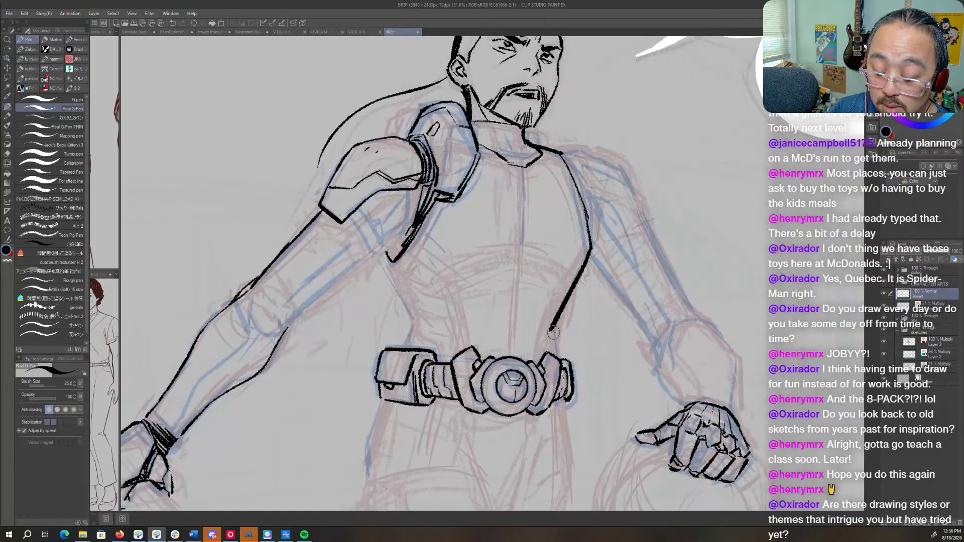
# - Redo the far waist contour down to the belt and ink the near waist contour from the armpit to the belt pouch
pyautogui.hotkey('ctrl', 'z')
pyautogui.moveTo(591, 246)
pyautogui.mouseDown()
pyautogui.moveTo(557, 327)
pyautogui.moveTo(558, 357)
pyautogui.mouseUp()
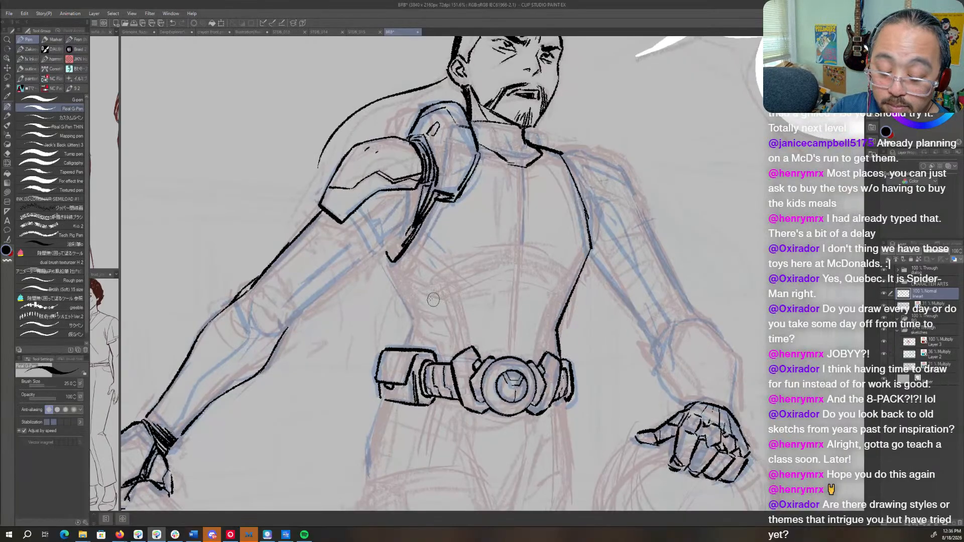
pyautogui.moveTo(380, 259)
pyautogui.mouseDown()
pyautogui.moveTo(409, 317)
pyautogui.moveTo(406, 342)
pyautogui.mouseUp()
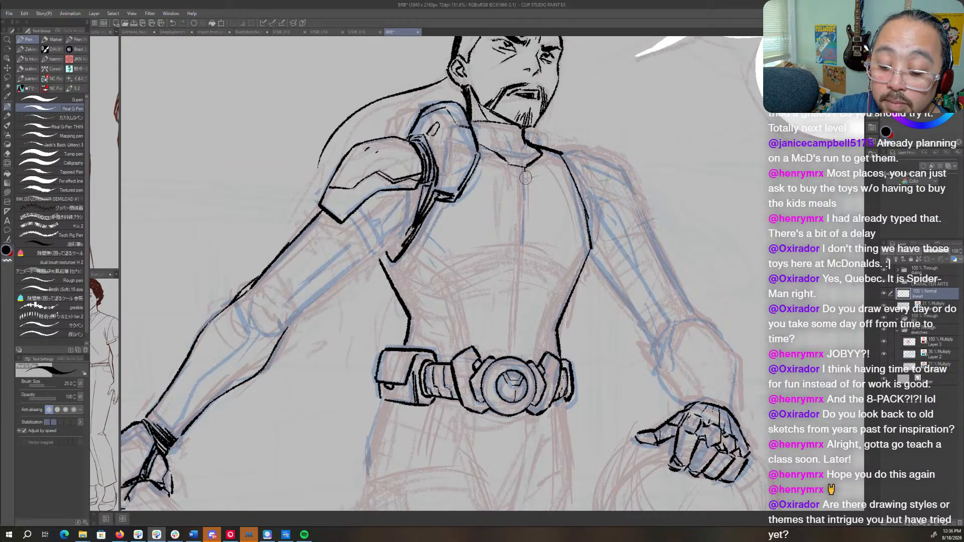
# - Ink the torso's centre seam from collar to buckle and a vertical panel line on each side of the abdomen
pyautogui.moveTo(525, 170); pyautogui.dragTo(512, 347)
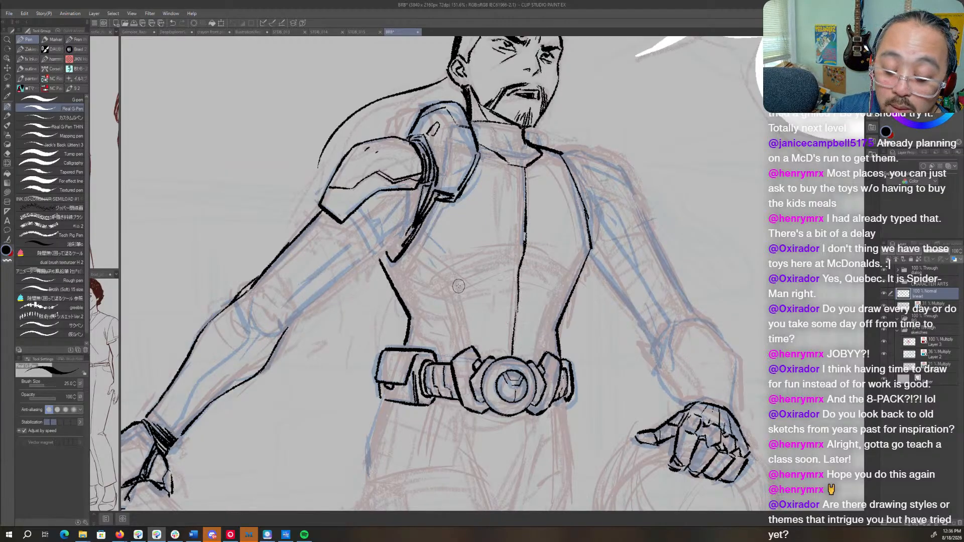
pyautogui.moveTo(458, 285); pyautogui.dragTo(467, 347)
pyautogui.moveTo(550, 294); pyautogui.dragTo(545, 352)
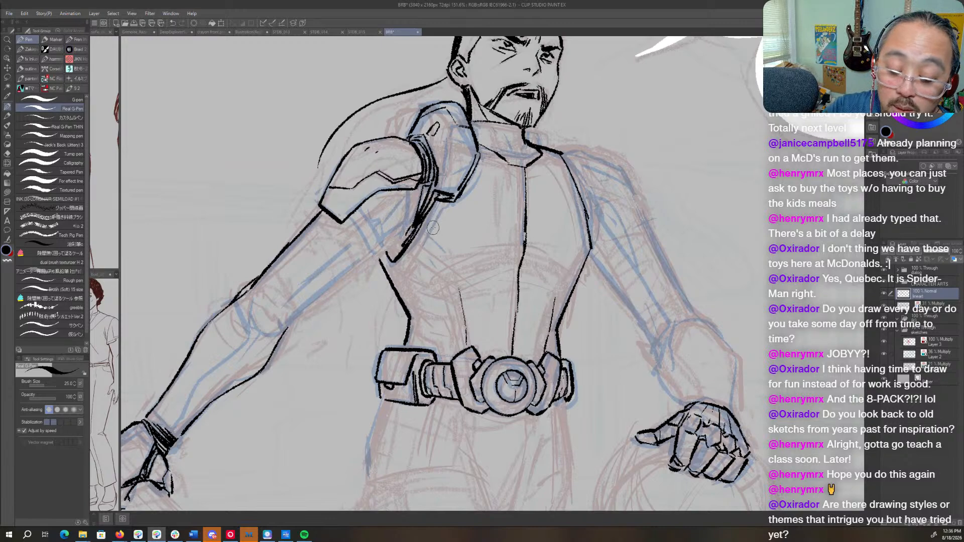
# - Extend both abdominal panel lines up to the chest edges and double them with parallel lines, cleaning up the far one
pyautogui.moveTo(427, 216); pyautogui.dragTo(451, 236)
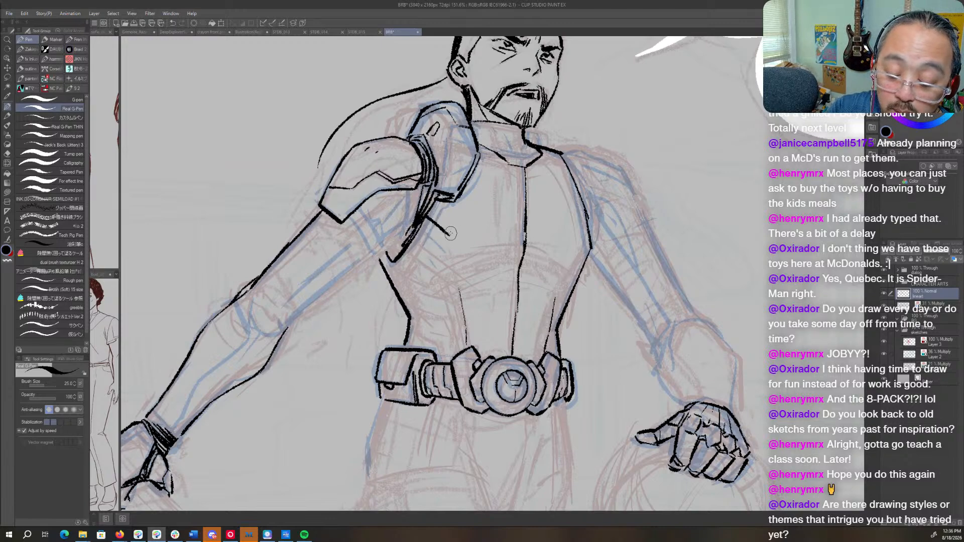
pyautogui.moveTo(553, 303); pyautogui.dragTo(580, 247)
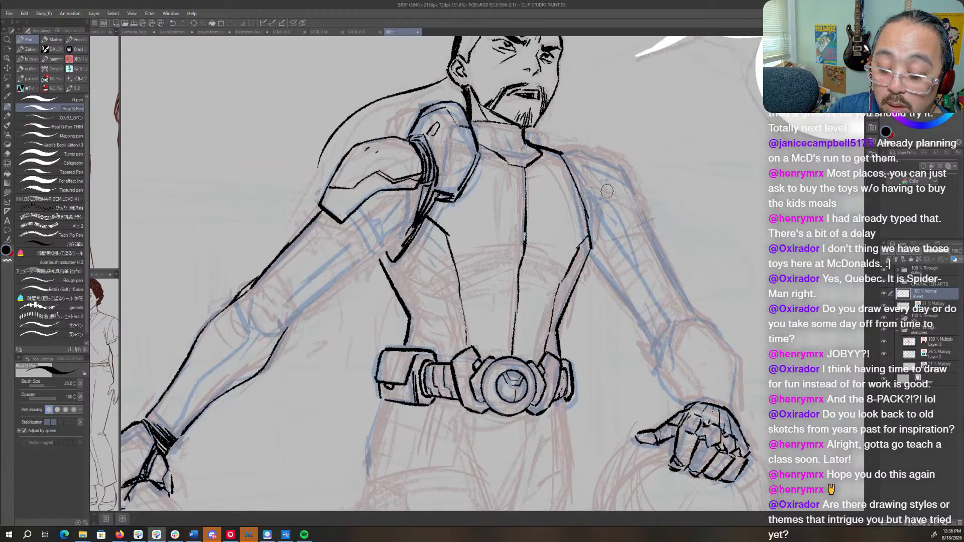
pyautogui.moveTo(414, 236)
pyautogui.mouseDown()
pyautogui.moveTo(453, 269)
pyautogui.moveTo(466, 355)
pyautogui.mouseUp()
pyautogui.moveTo(550, 348); pyautogui.dragTo(567, 285)
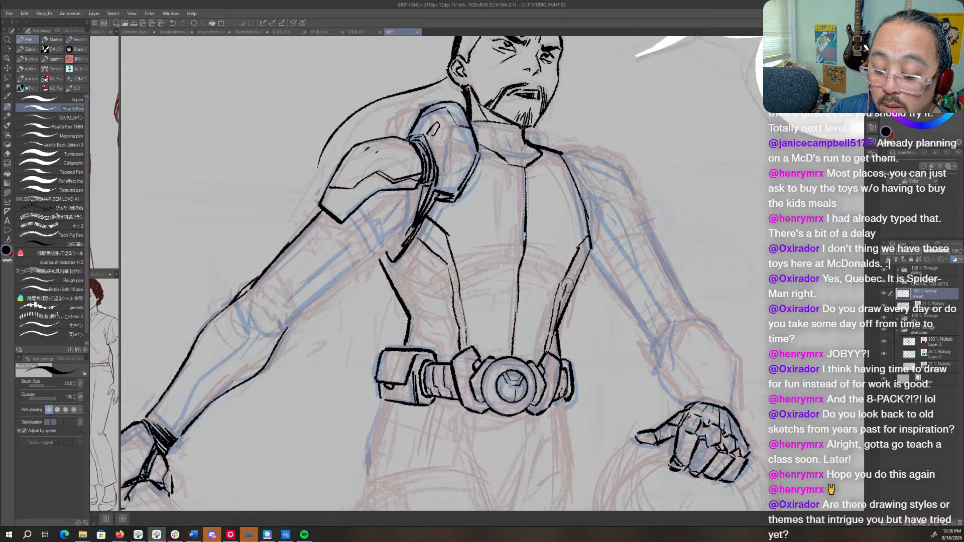
pyautogui.press('c')
pyautogui.moveTo(583, 244); pyautogui.dragTo(573, 260)
pyautogui.press('c')
# - Ink short horizontal creases across the centre seam below the chest and clean up the seam's lower part
pyautogui.press('c')
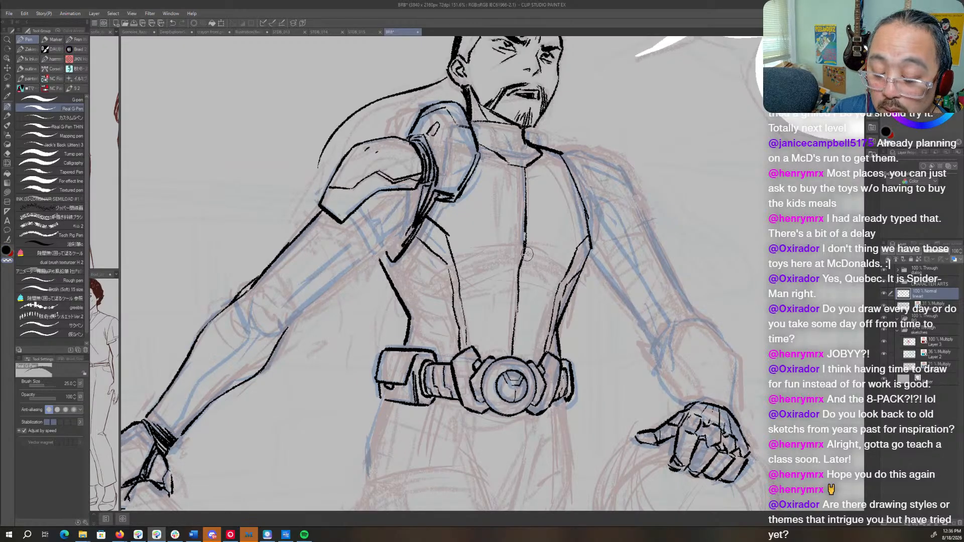
pyautogui.press('c')
pyautogui.moveTo(480, 261)
pyautogui.mouseDown()
pyautogui.moveTo(533, 256)
pyautogui.moveTo(541, 244)
pyautogui.mouseUp()
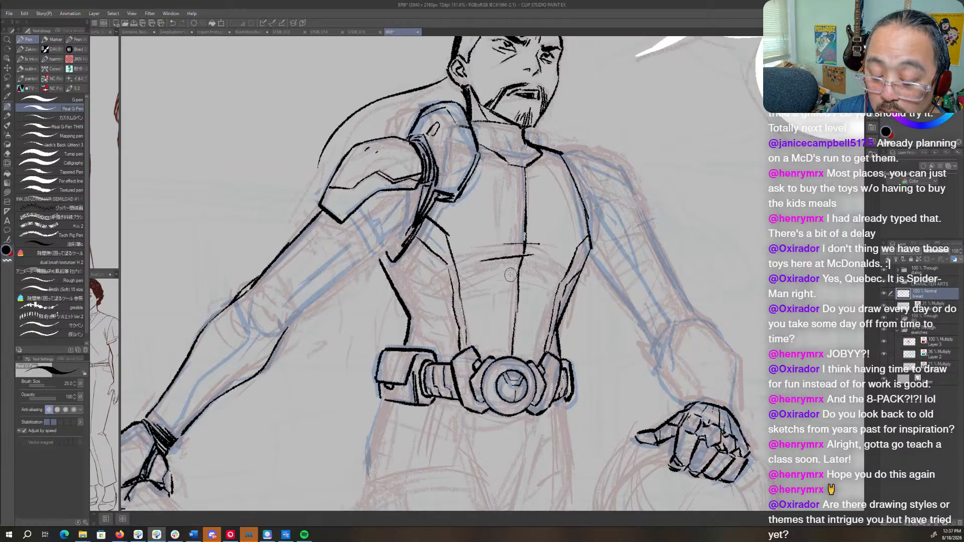
pyautogui.moveTo(502, 273); pyautogui.dragTo(530, 271)
pyautogui.press('c')
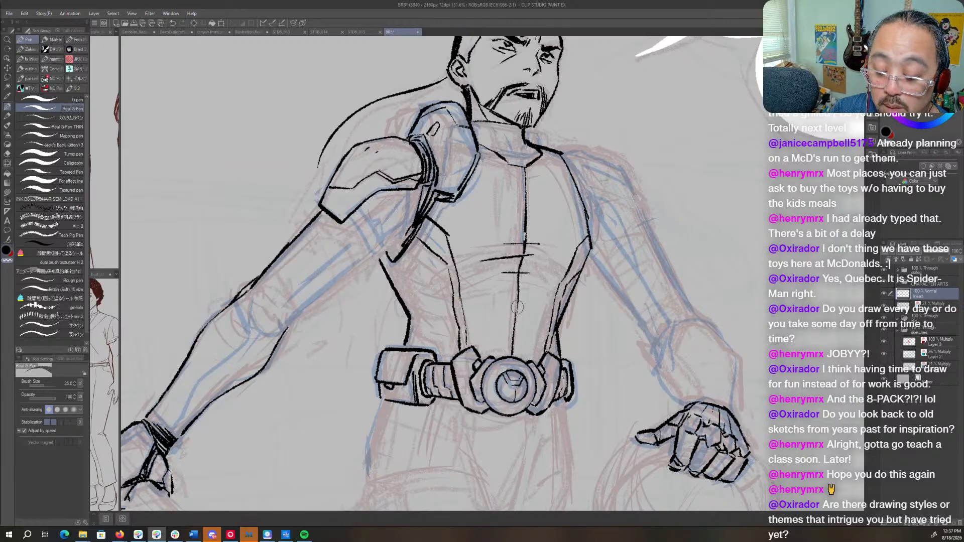
pyautogui.moveTo(518, 307); pyautogui.dragTo(512, 353)
pyautogui.press('c')
# - Ink the collar's upper edge and the front panel lines under the chin, erasing stray ink
pyautogui.press('c')
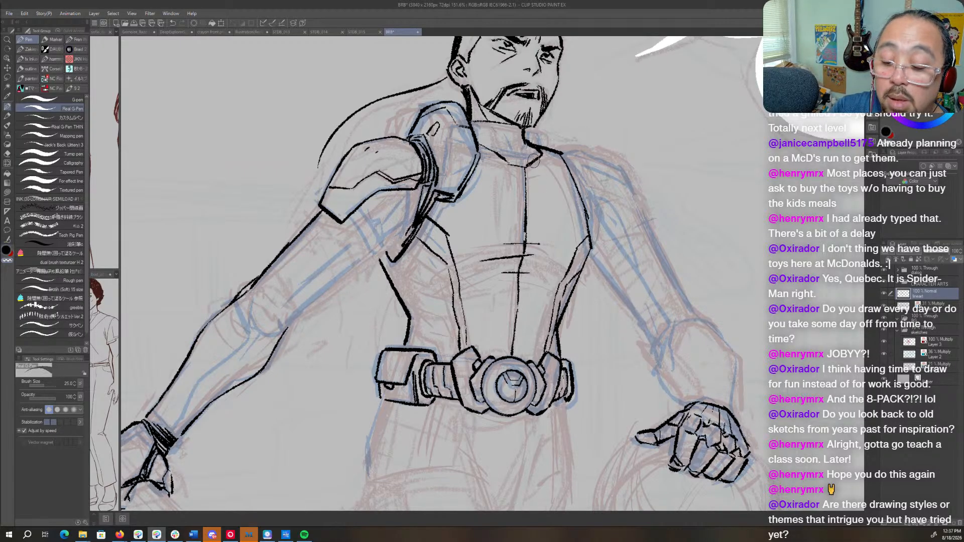
pyautogui.moveTo(533, 162)
pyautogui.mouseDown()
pyautogui.moveTo(525, 193)
pyautogui.moveTo(703, 241)
pyautogui.moveTo(633, 319)
pyautogui.mouseUp()
pyautogui.press('c')
pyautogui.hotkey('shift', 'space')
pyautogui.press('space')
pyautogui.hotkey('shift', 'space')
pyautogui.moveTo(653, 317); pyautogui.dragTo(622, 416)
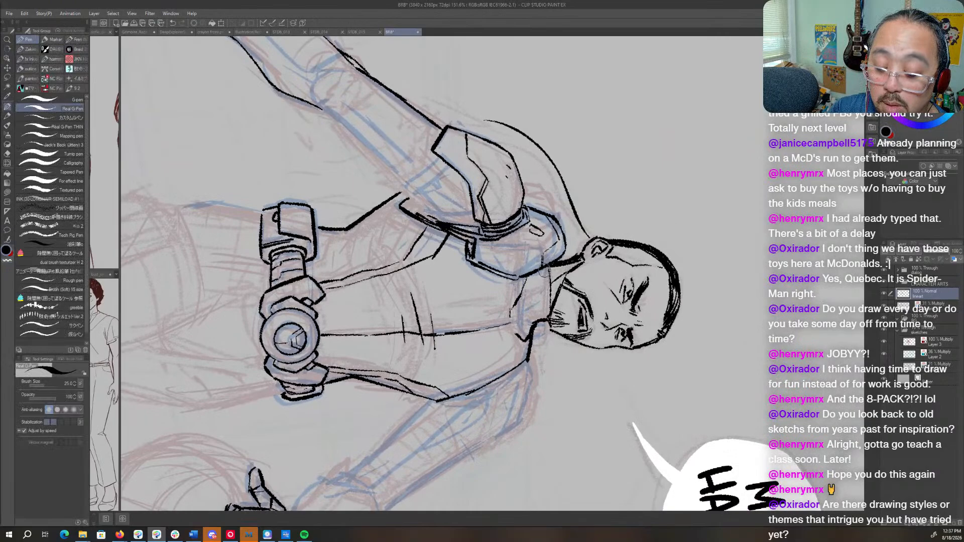
pyautogui.moveTo(546, 268)
pyautogui.mouseDown()
pyautogui.moveTo(546, 306)
pyautogui.moveTo(617, 212)
pyautogui.moveTo(523, 233)
pyautogui.moveTo(527, 256)
pyautogui.moveTo(560, 261)
pyautogui.mouseUp()
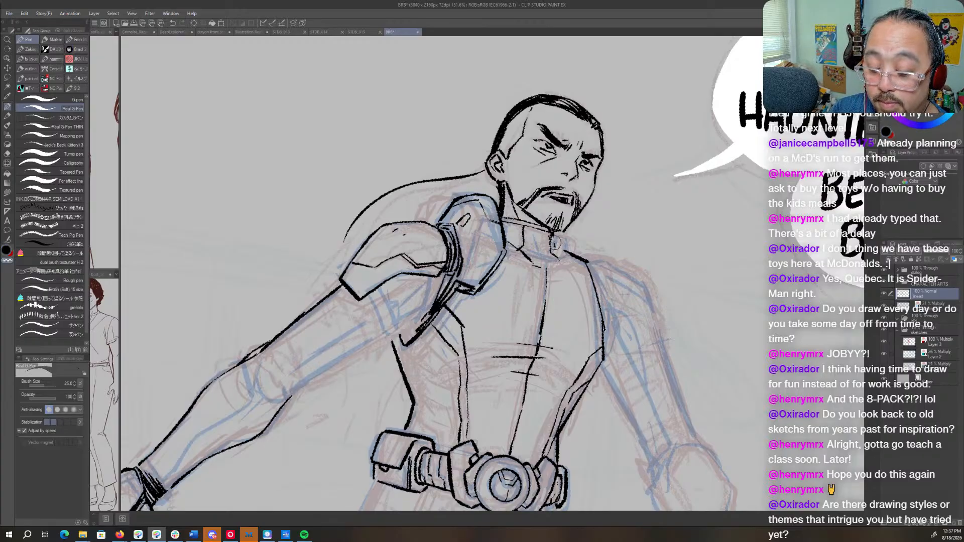
pyautogui.press('c')
pyautogui.moveTo(551, 233)
pyautogui.mouseDown()
pyautogui.moveTo(571, 256)
pyautogui.moveTo(553, 268)
pyautogui.moveTo(560, 260)
pyautogui.mouseUp()
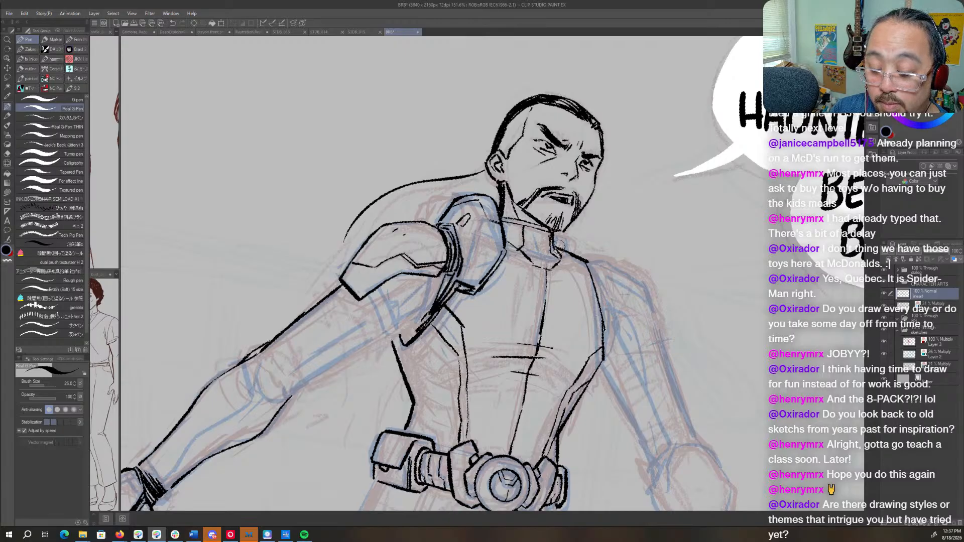
# - Ink a thin seam on the upper chest running from the collar alongside the far shoulder
pyautogui.moveTo(615, 290); pyautogui.dragTo(593, 222)
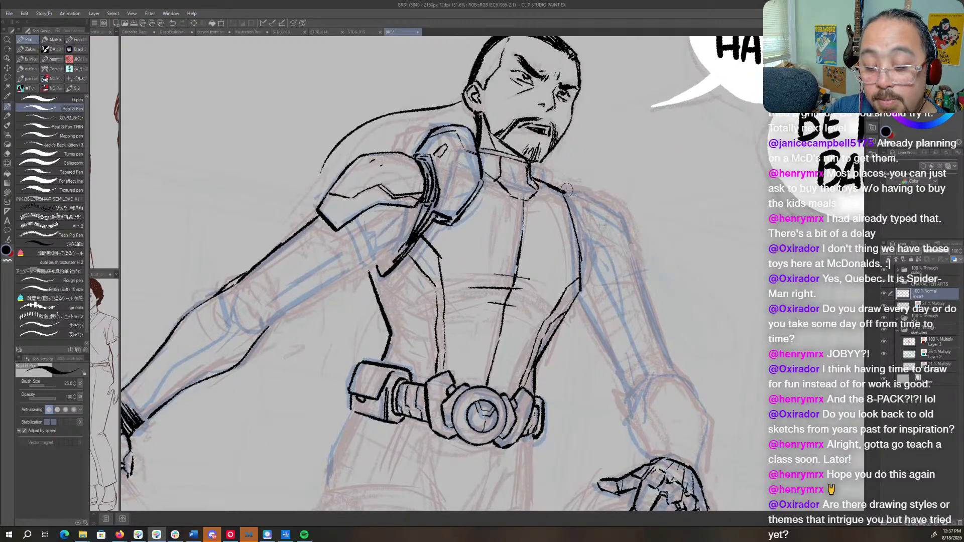
pyautogui.moveTo(577, 179); pyautogui.dragTo(594, 302)
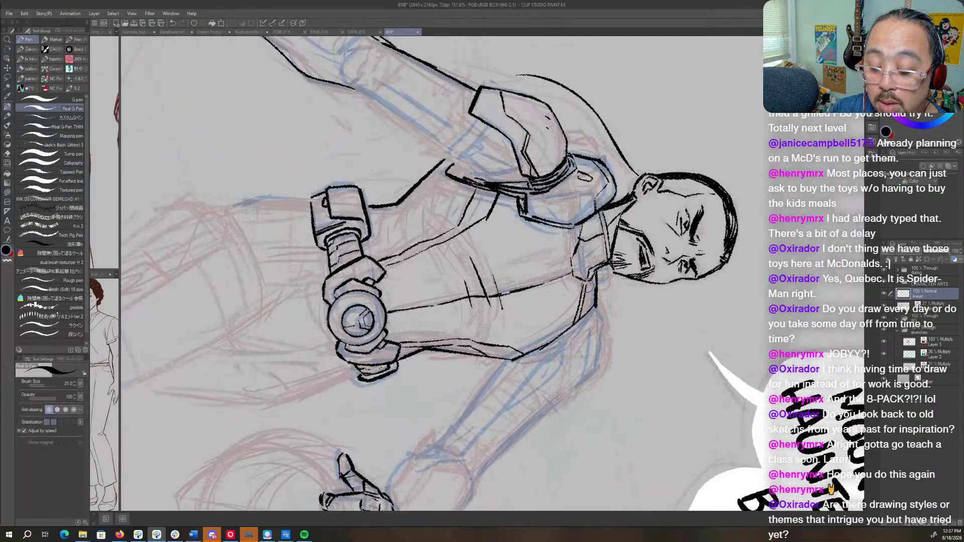
pyautogui.moveTo(582, 276); pyautogui.dragTo(457, 181)
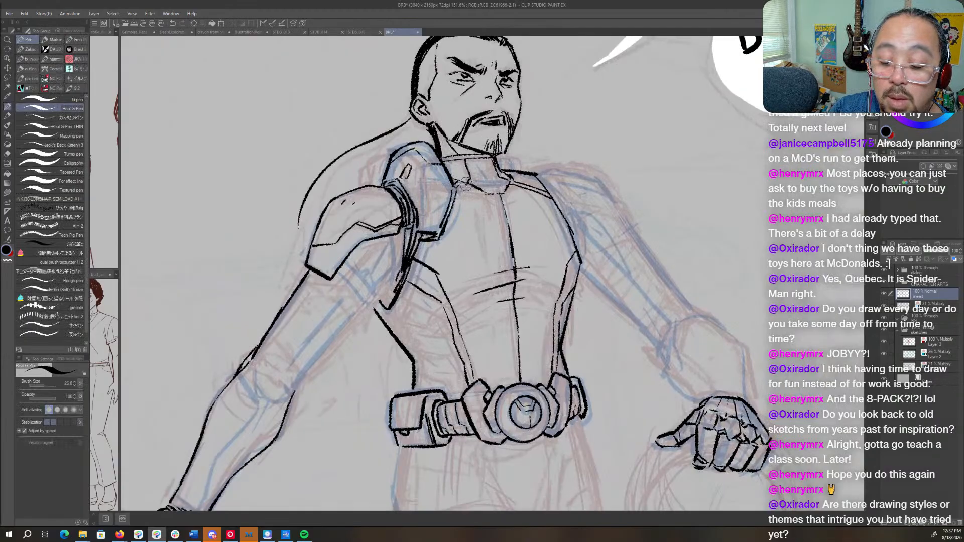
# - Ink the underside of the near upper arm from armpit to elbow, plus the crease at the elbow
pyautogui.moveTo(476, 313); pyautogui.dragTo(641, 247)
pyautogui.moveTo(544, 227); pyautogui.dragTo(498, 277)
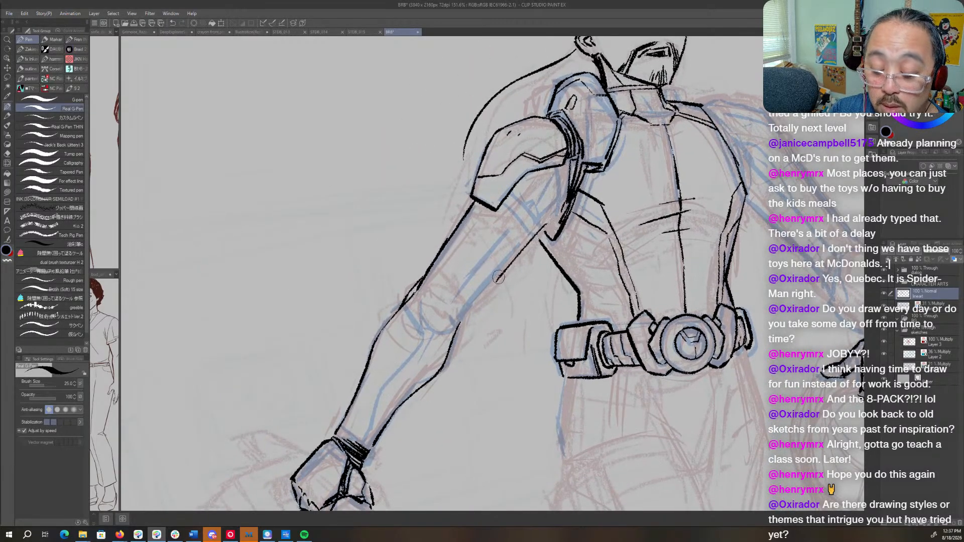
pyautogui.hotkey('ctrl', 'z')
pyautogui.moveTo(547, 217)
pyautogui.mouseDown()
pyautogui.moveTo(458, 323)
pyautogui.moveTo(447, 326)
pyautogui.moveTo(438, 304)
pyautogui.moveTo(467, 324)
pyautogui.moveTo(464, 316)
pyautogui.moveTo(446, 327)
pyautogui.moveTo(417, 304)
pyautogui.moveTo(437, 320)
pyautogui.mouseUp()
pyautogui.press('c')
pyautogui.press('c')
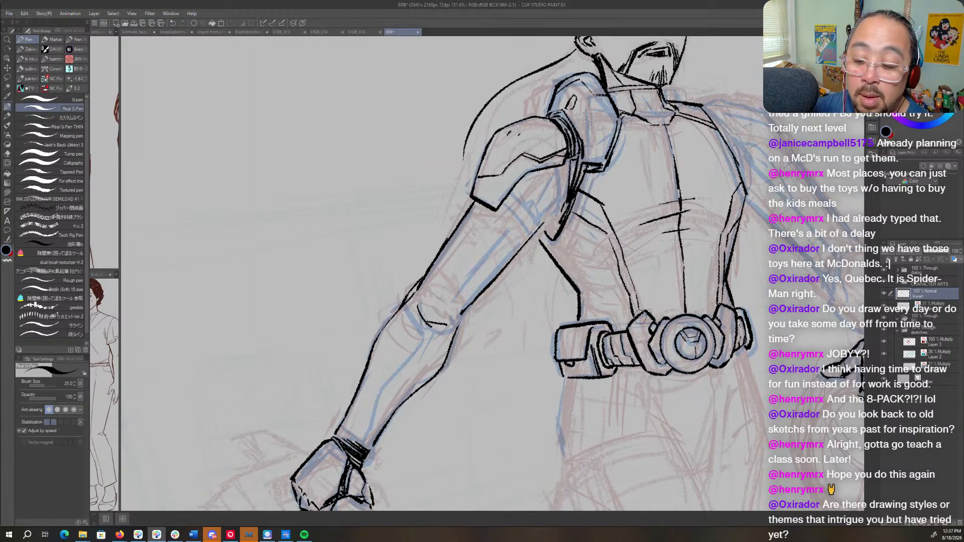
# - Ink the suit's fold lines on the near side of the torso between the armpit and the belt pouch
pyautogui.moveTo(768, 311); pyautogui.dragTo(608, 314)
pyautogui.press('r')
pyautogui.moveTo(716, 312); pyautogui.dragTo(705, 356)
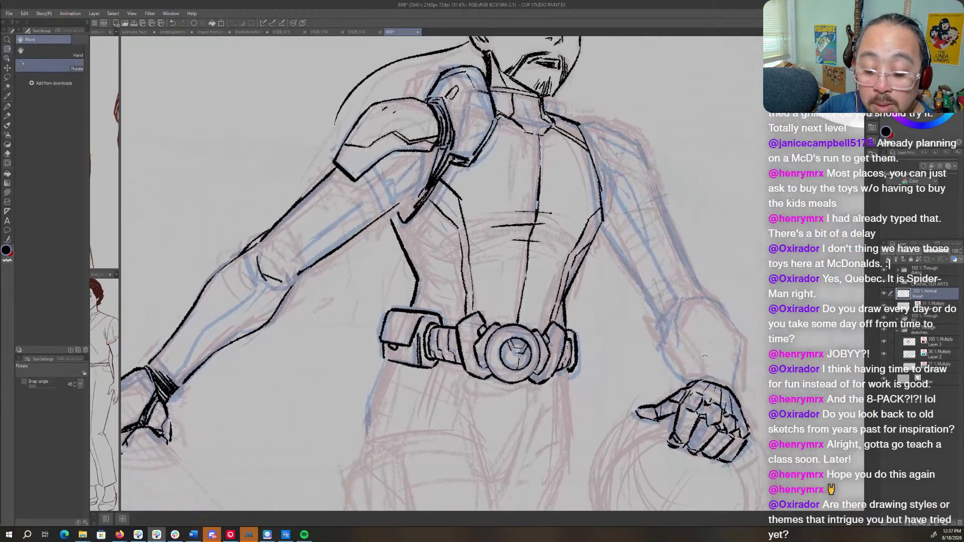
pyautogui.press('p')
pyautogui.press('h')
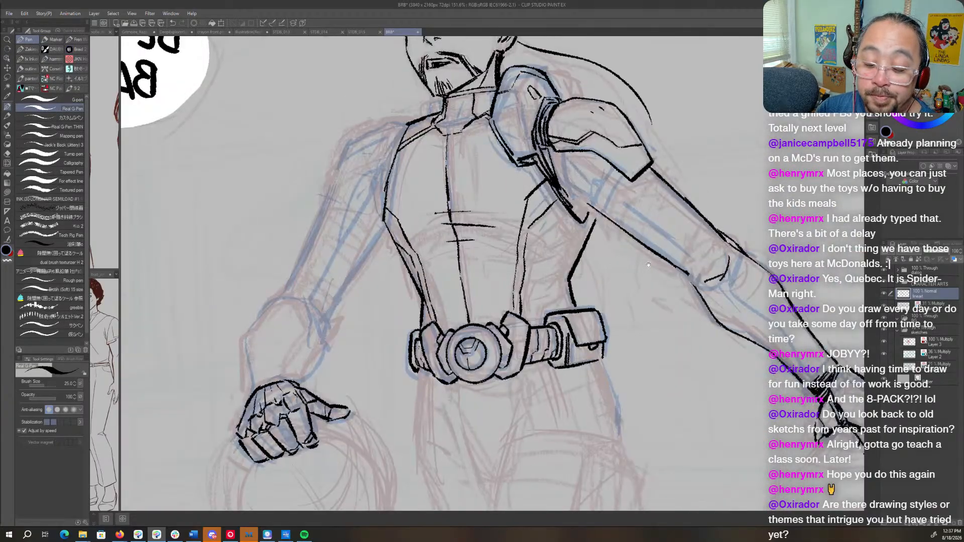
pyautogui.moveTo(605, 286); pyautogui.dragTo(629, 295)
pyautogui.press('r')
pyautogui.moveTo(695, 263); pyautogui.dragTo(693, 306)
pyautogui.press('p')
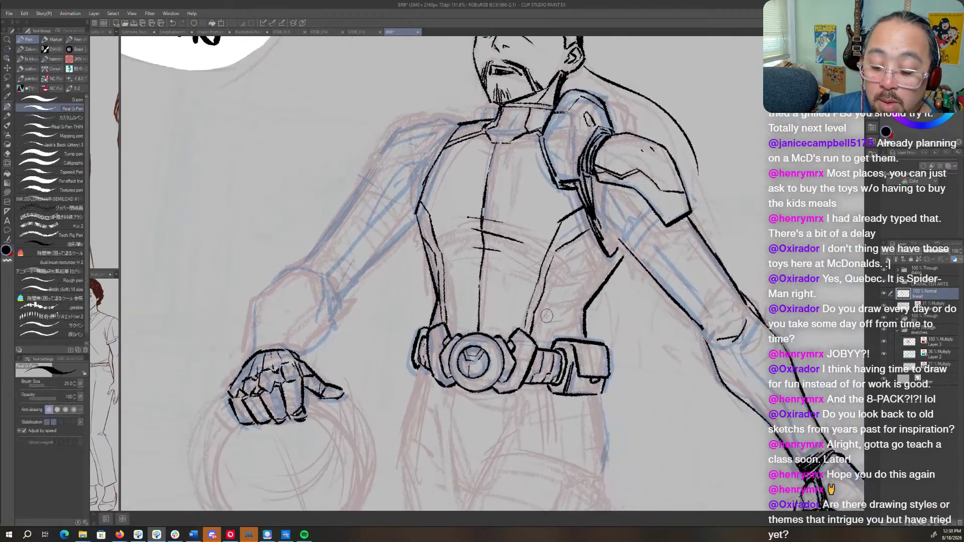
pyautogui.moveTo(543, 322)
pyautogui.mouseDown()
pyautogui.moveTo(555, 305)
pyautogui.moveTo(591, 299)
pyautogui.moveTo(560, 283)
pyautogui.moveTo(600, 277)
pyautogui.moveTo(566, 268)
pyautogui.moveTo(551, 278)
pyautogui.moveTo(563, 265)
pyautogui.moveTo(611, 270)
pyautogui.mouseUp()
pyautogui.moveTo(559, 256)
pyautogui.mouseDown()
pyautogui.moveTo(579, 250)
pyautogui.moveTo(608, 264)
pyautogui.mouseUp()
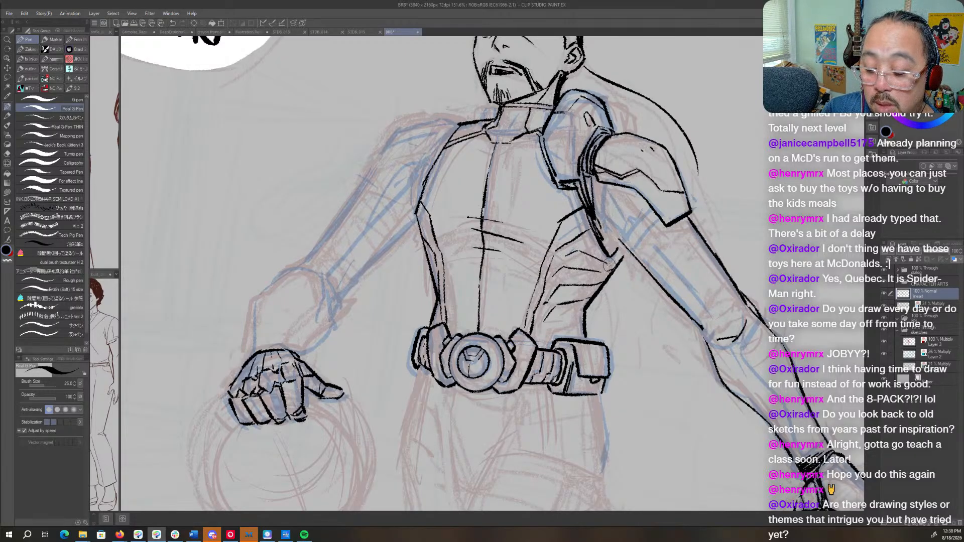
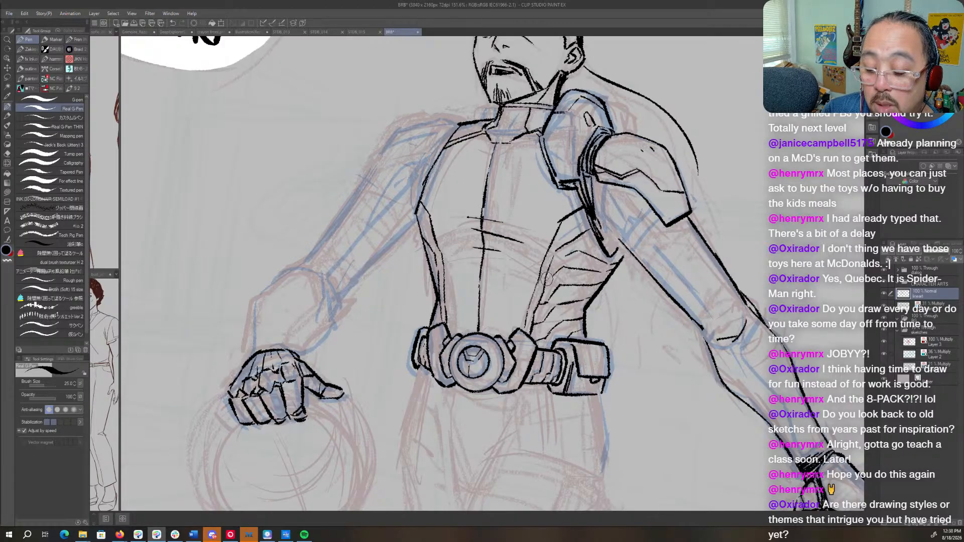
# - Ink another fold line on the near side of the torso and short crease strokes beside the abdomen's center seam
pyautogui.moveTo(546, 280); pyautogui.dragTo(562, 254)
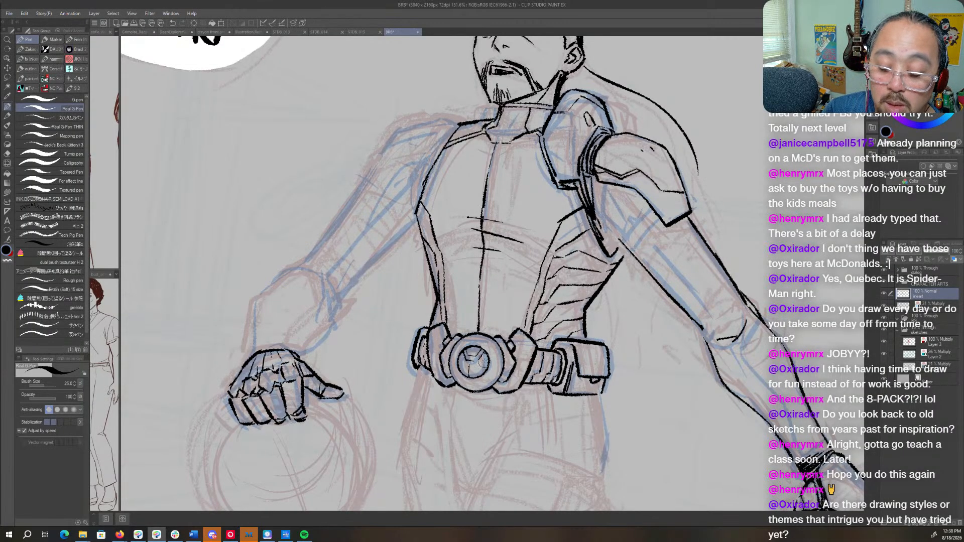
pyautogui.press('h')
pyautogui.moveTo(555, 258); pyautogui.dragTo(550, 267)
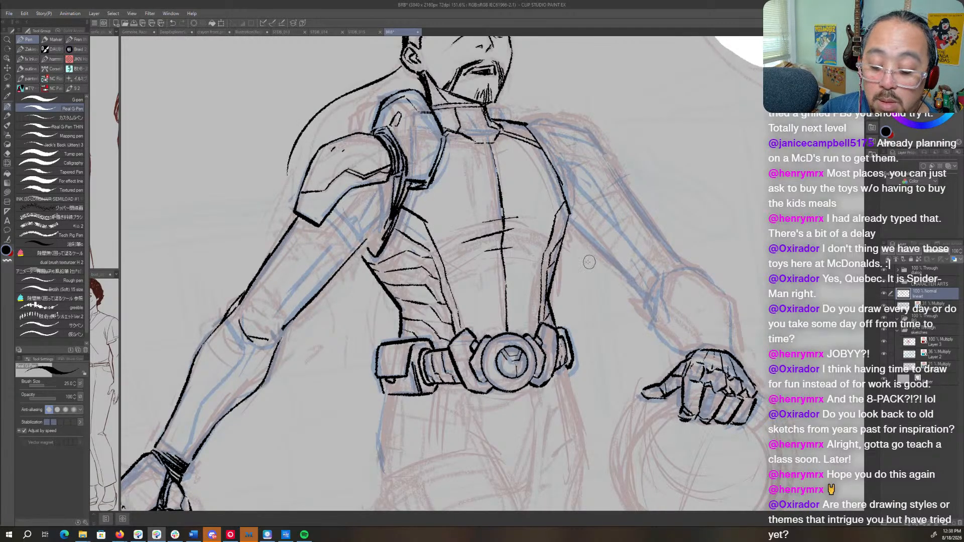
pyautogui.moveTo(508, 288); pyautogui.dragTo(493, 311)
# - Ink the tapered crotch panel below the belt buckle, with both angled sides, the short lower edge and an inner line
pyautogui.press('r')
pyautogui.moveTo(674, 262); pyautogui.dragTo(647, 306)
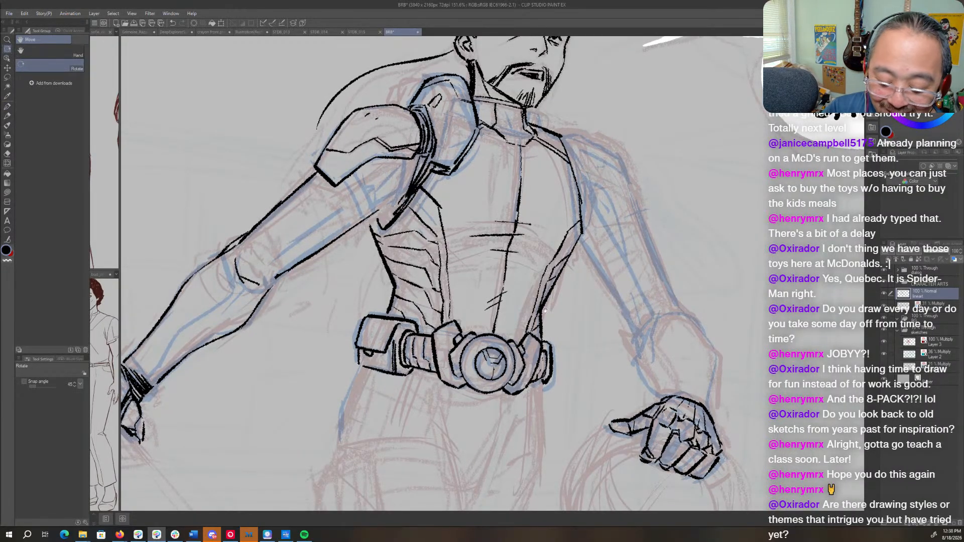
pyautogui.moveTo(550, 261); pyautogui.dragTo(585, 164)
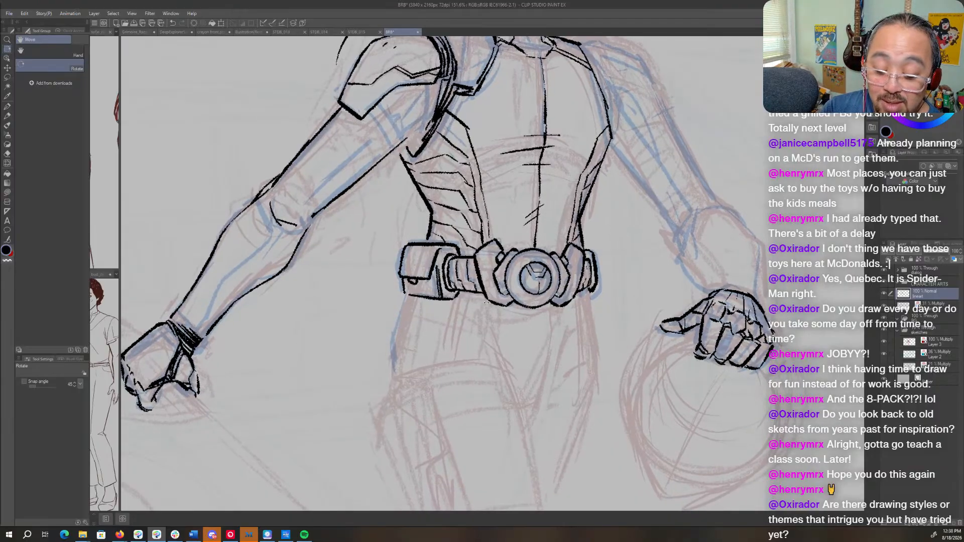
pyautogui.press('p')
pyautogui.moveTo(483, 298)
pyautogui.mouseDown()
pyautogui.moveTo(482, 324)
pyautogui.moveTo(492, 302)
pyautogui.moveTo(487, 328)
pyautogui.moveTo(504, 373)
pyautogui.mouseUp()
pyautogui.moveTo(491, 326); pyautogui.dragTo(509, 385)
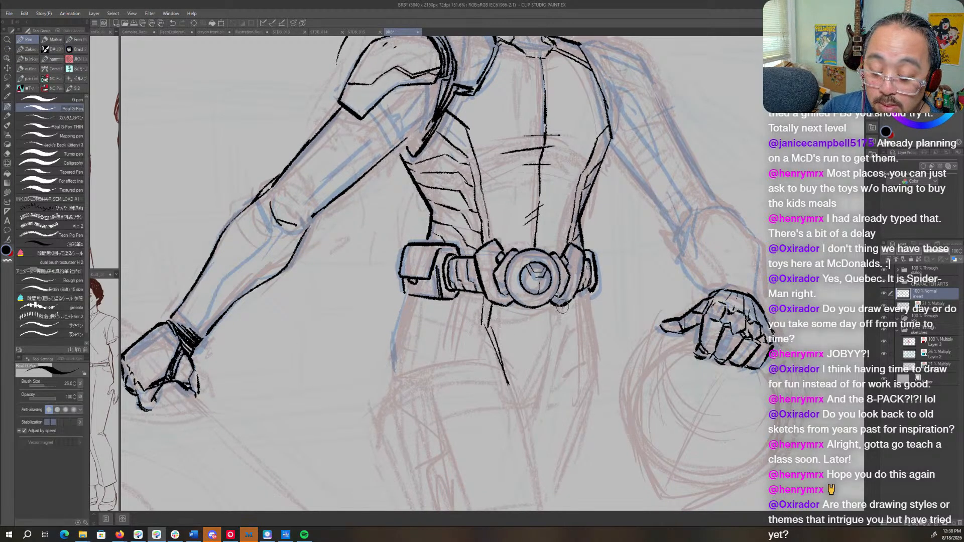
pyautogui.moveTo(562, 306)
pyautogui.mouseDown()
pyautogui.moveTo(565, 331)
pyautogui.moveTo(538, 401)
pyautogui.mouseUp()
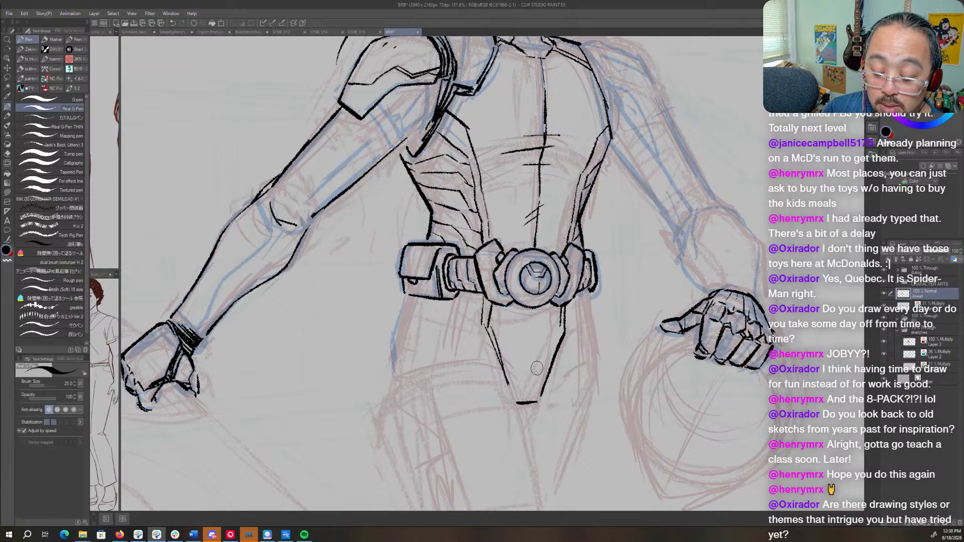
pyautogui.moveTo(545, 373); pyautogui.dragTo(550, 353)
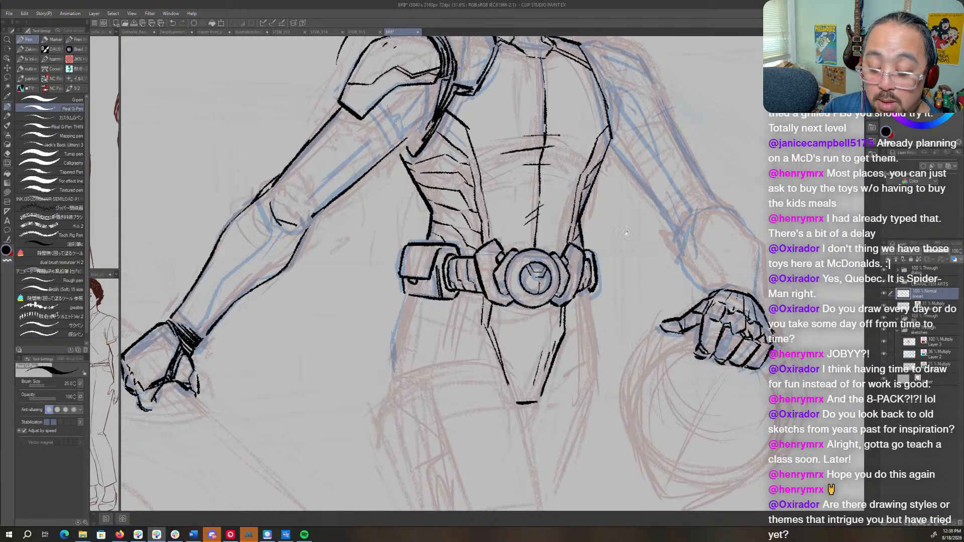
# - Rework the flap line on the near belt pouch, alternating between ink and erasing
pyautogui.moveTo(626, 233); pyautogui.dragTo(587, 381)
pyautogui.moveTo(663, 305); pyautogui.dragTo(671, 326)
pyautogui.moveTo(645, 360); pyautogui.dragTo(704, 251)
pyautogui.moveTo(573, 253); pyautogui.dragTo(586, 256)
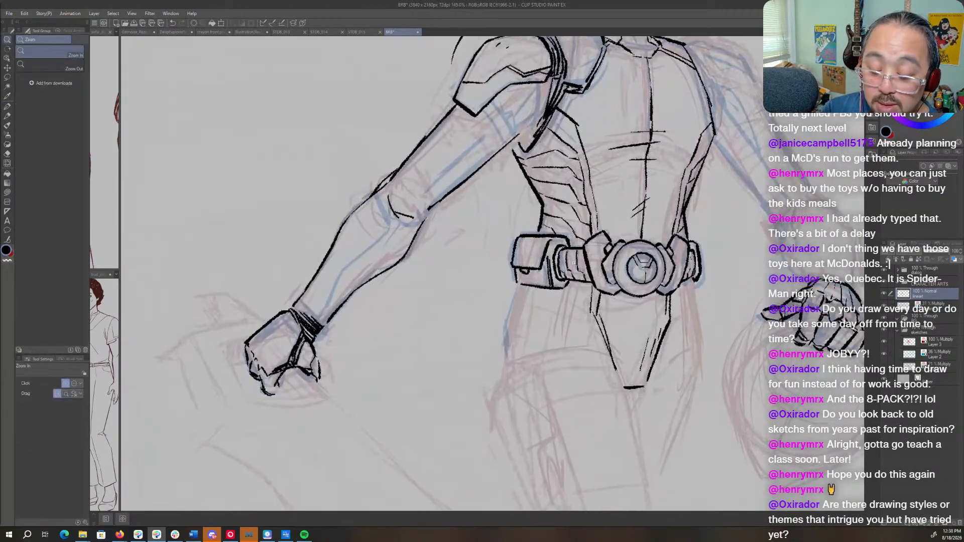
pyautogui.moveTo(566, 307); pyautogui.dragTo(522, 249)
pyautogui.press('p')
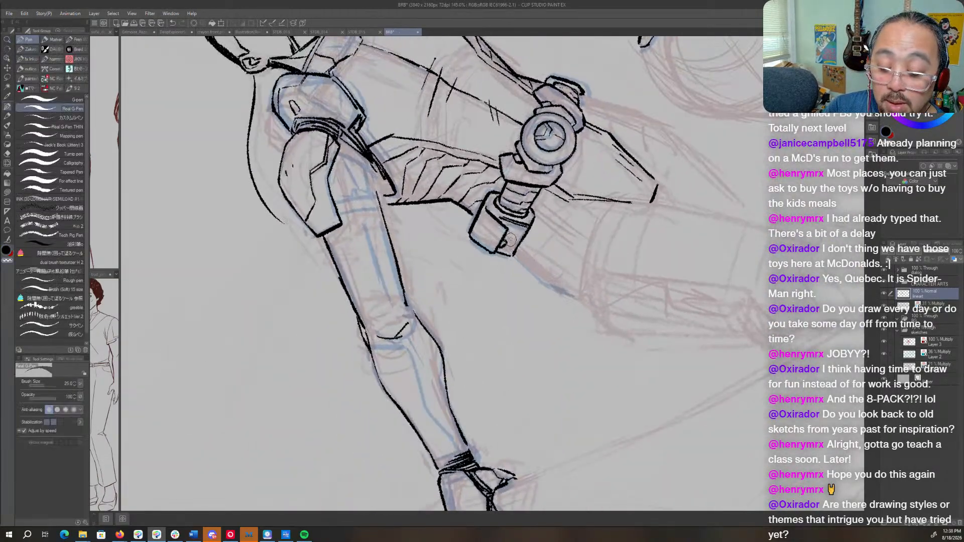
pyautogui.hotkey('shift', 'space')
pyautogui.moveTo(557, 215); pyautogui.dragTo(472, 367)
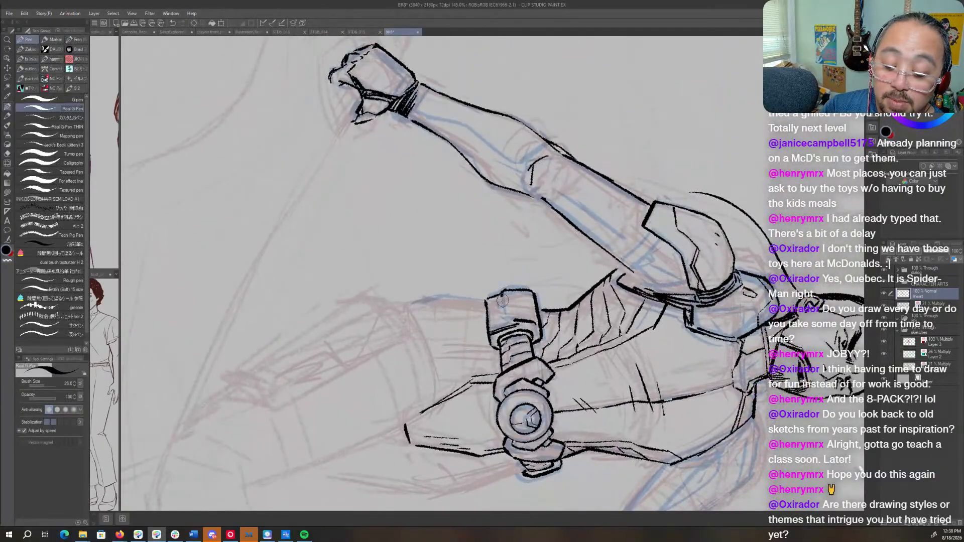
pyautogui.hotkey('shift', 'space')
pyautogui.moveTo(541, 332)
pyautogui.mouseDown()
pyautogui.moveTo(555, 265)
pyautogui.moveTo(533, 256)
pyautogui.moveTo(524, 264)
pyautogui.moveTo(543, 259)
pyautogui.mouseUp()
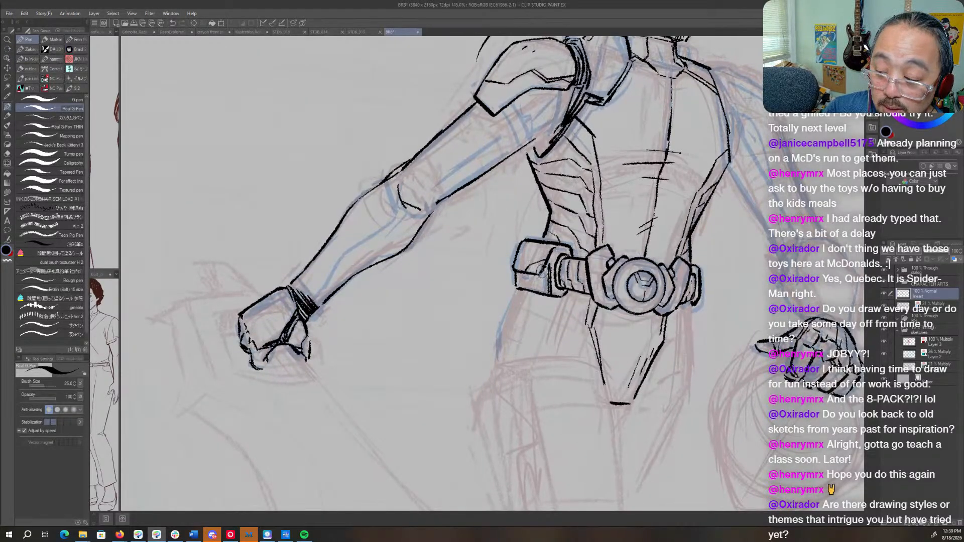
pyautogui.press('c')
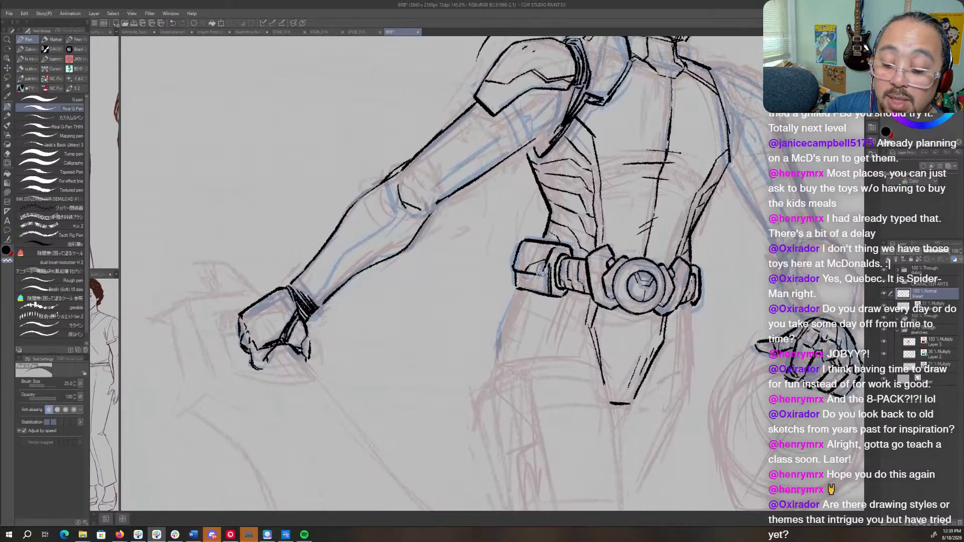
pyautogui.press('c')
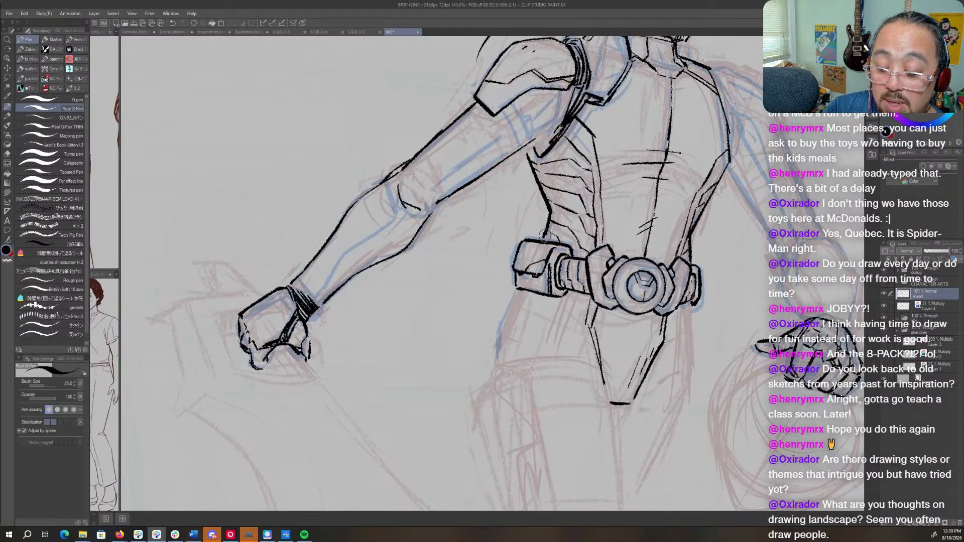
# - On Layer 4, sketch blue guide lines for the near arm's armpit folds, elbow joint and forearm seam, plus the far upper arm's segments
pyautogui.moveTo(651, 185); pyautogui.dragTo(617, 385)
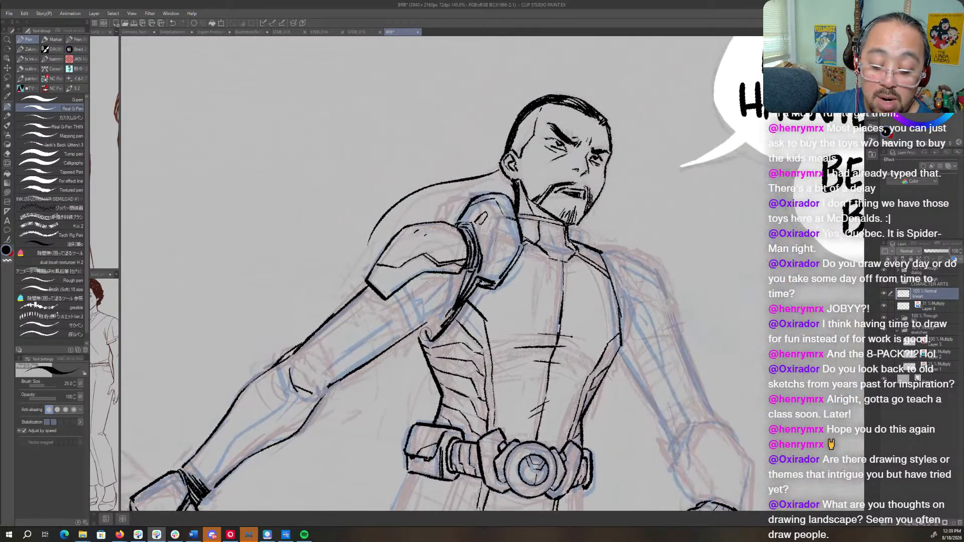
pyautogui.moveTo(463, 328); pyautogui.dragTo(604, 287)
pyautogui.click(926, 307)
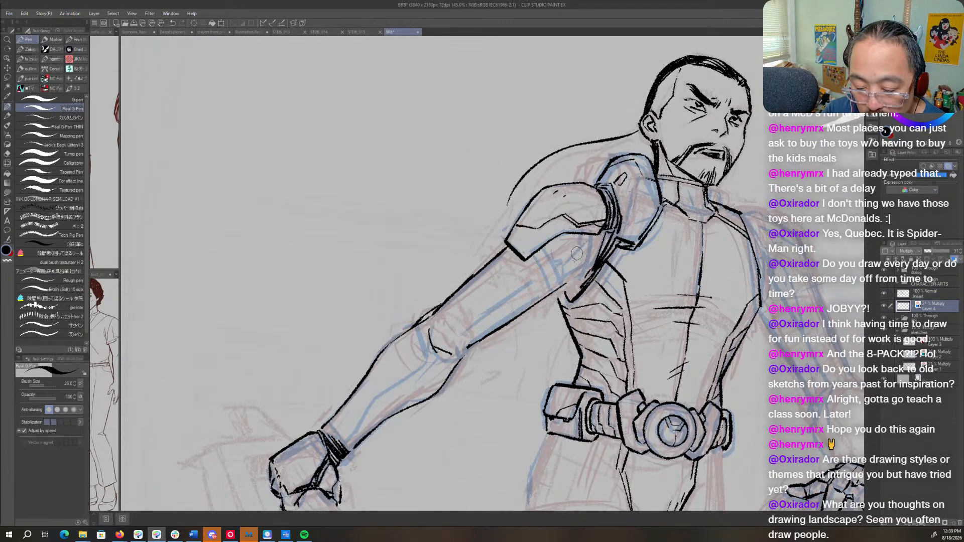
pyautogui.moveTo(567, 260)
pyautogui.mouseDown()
pyautogui.moveTo(571, 286)
pyautogui.moveTo(574, 253)
pyautogui.moveTo(552, 288)
pyautogui.mouseUp()
pyautogui.moveTo(540, 248); pyautogui.dragTo(561, 283)
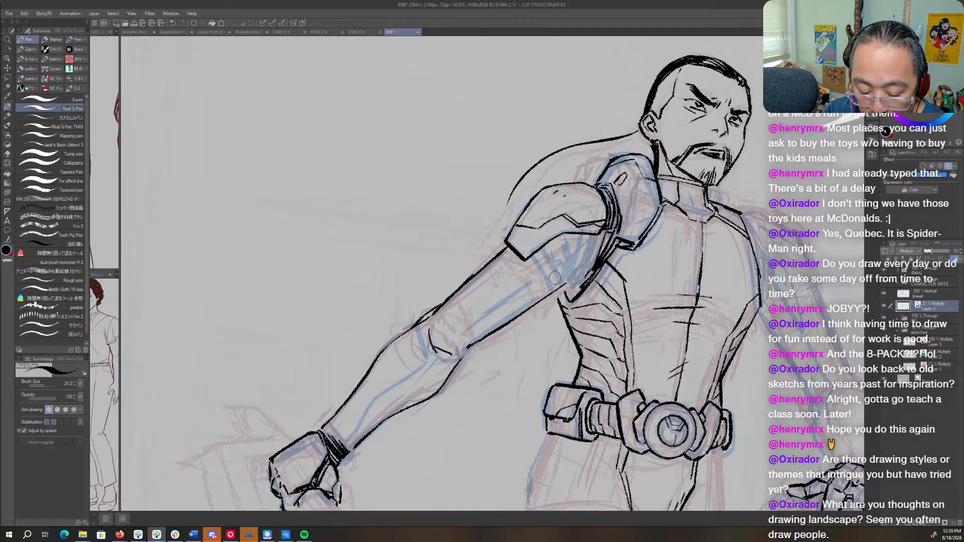
pyautogui.moveTo(441, 328)
pyautogui.mouseDown()
pyautogui.moveTo(457, 342)
pyautogui.moveTo(373, 411)
pyautogui.mouseUp()
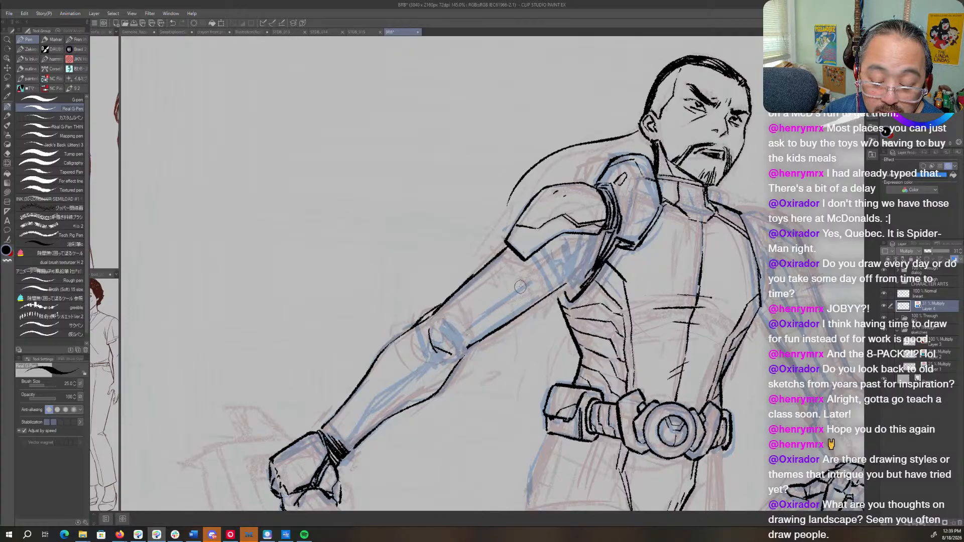
pyautogui.moveTo(527, 281); pyautogui.dragTo(455, 329)
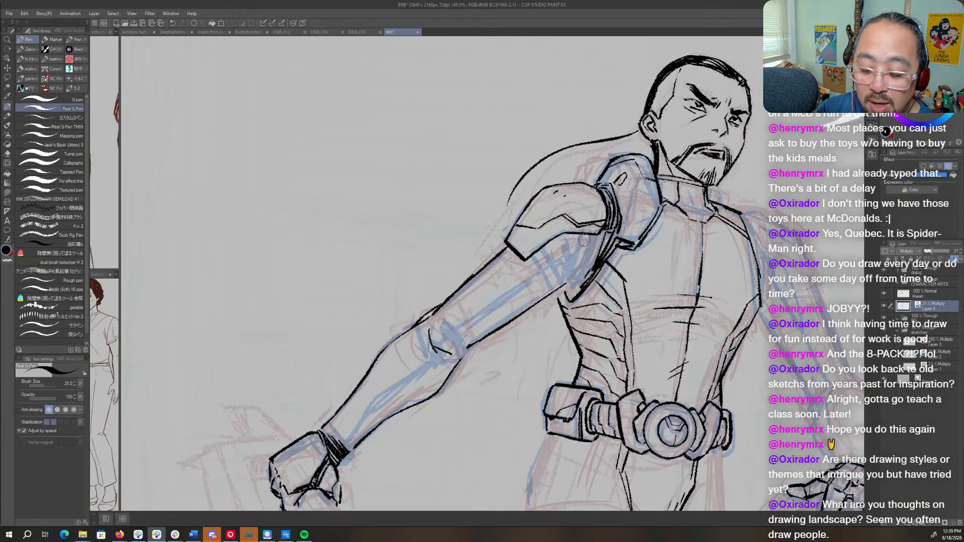
pyautogui.moveTo(673, 397); pyautogui.dragTo(460, 384)
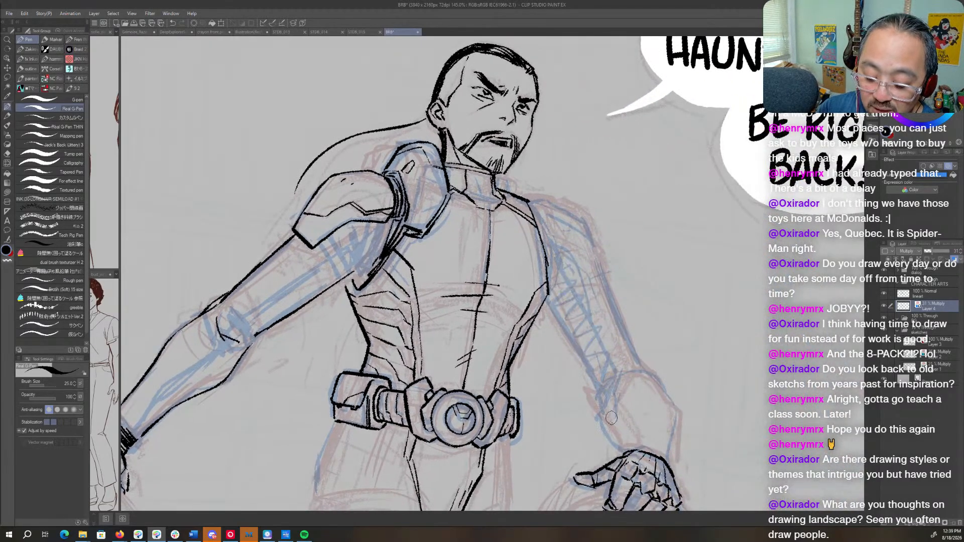
pyautogui.moveTo(432, 373); pyautogui.dragTo(560, 383)
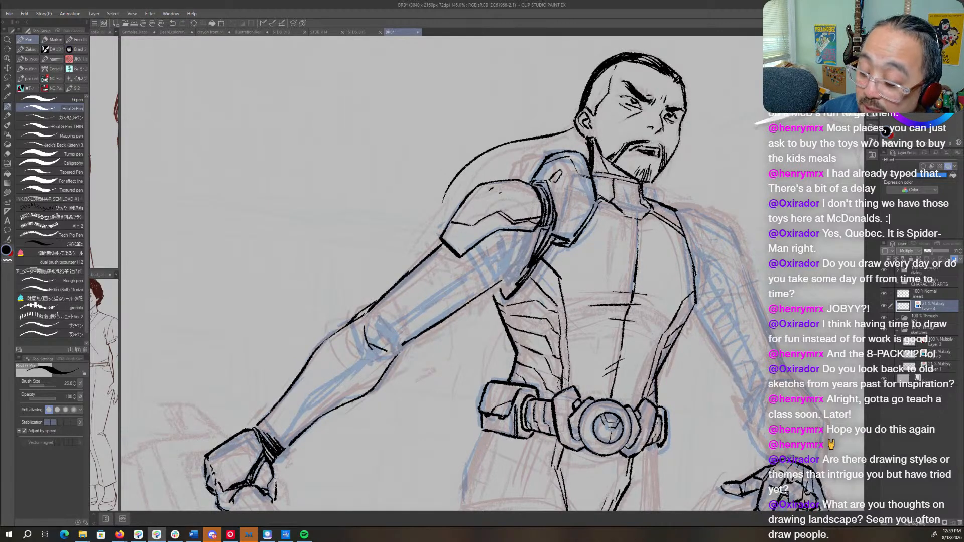
# - On the line art layer, erase the near elbow's crease and redraw the forearm's underside contour just below the elbow
pyautogui.click(929, 296)
pyautogui.moveTo(473, 311); pyautogui.dragTo(621, 282)
pyautogui.press('c')
pyautogui.moveTo(516, 299); pyautogui.dragTo(536, 326)
pyautogui.press('r')
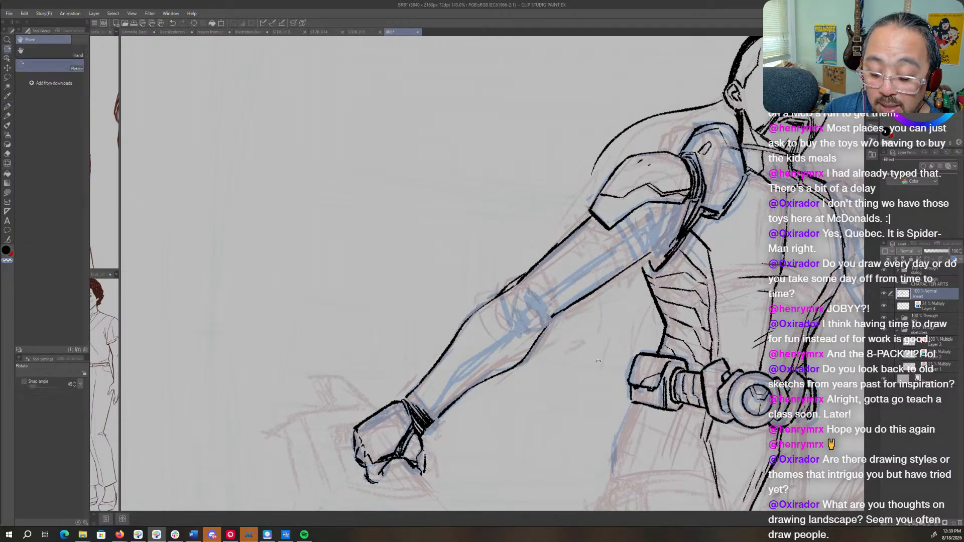
pyautogui.moveTo(518, 372); pyautogui.dragTo(571, 335)
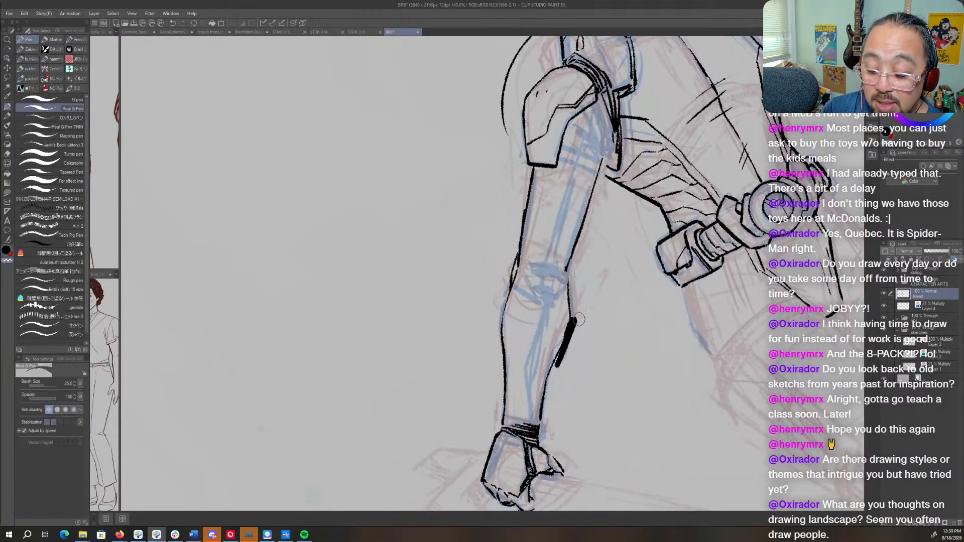
pyautogui.press('c')
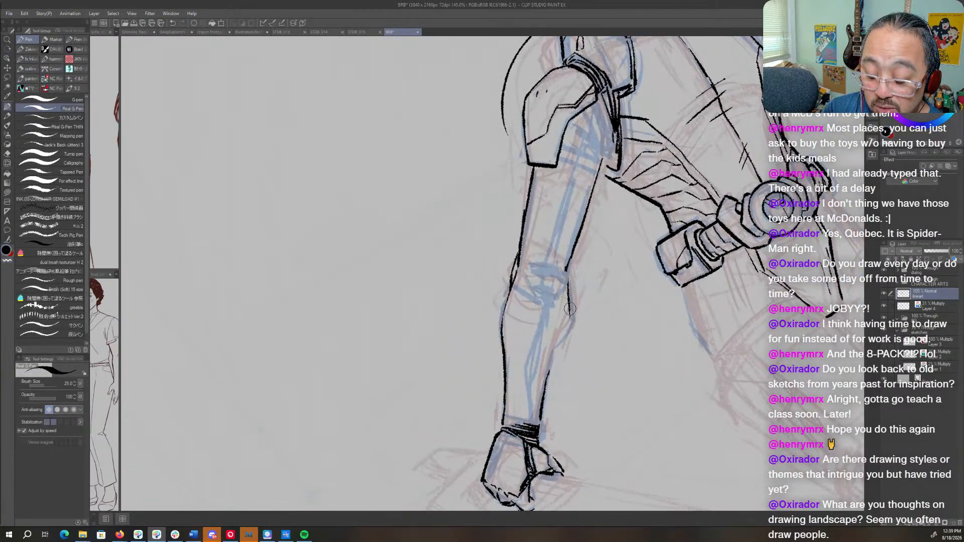
pyautogui.moveTo(569, 307); pyautogui.dragTo(557, 346)
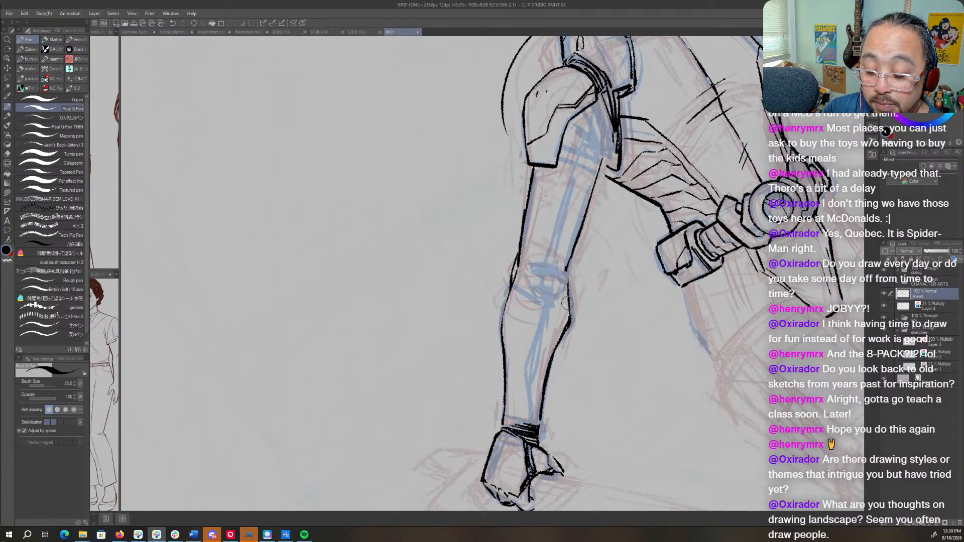
# - Thicken the torso's far outline from the shoulder down the side of the chest
pyautogui.hotkey('shift', 'space')
pyautogui.moveTo(618, 328)
pyautogui.mouseDown()
pyautogui.moveTo(594, 427)
pyautogui.moveTo(401, 424)
pyautogui.mouseUp()
pyautogui.moveTo(548, 204); pyautogui.dragTo(563, 271)
pyautogui.moveTo(542, 190)
pyautogui.mouseDown()
pyautogui.moveTo(552, 221)
pyautogui.moveTo(548, 209)
pyautogui.mouseUp()
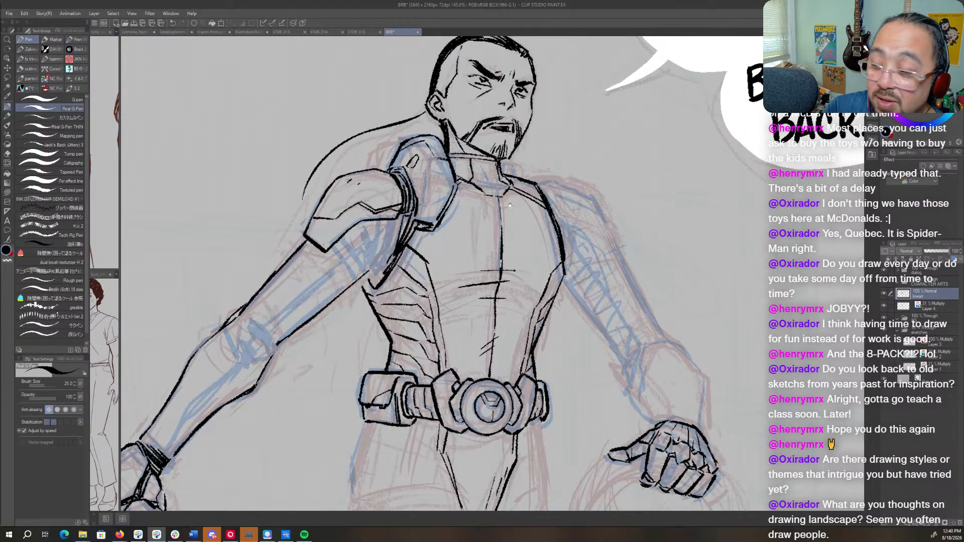
# - Ink the facet lines inside the near shoulder pad beside the chest, with the red and blue sketches temporarily hidden
pyautogui.moveTo(491, 229); pyautogui.dragTo(597, 282)
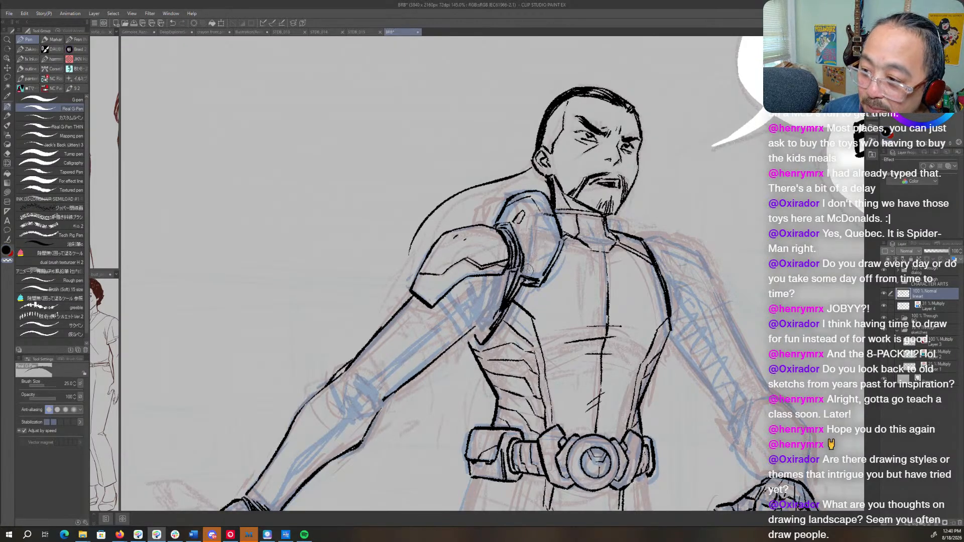
pyautogui.click(884, 321)
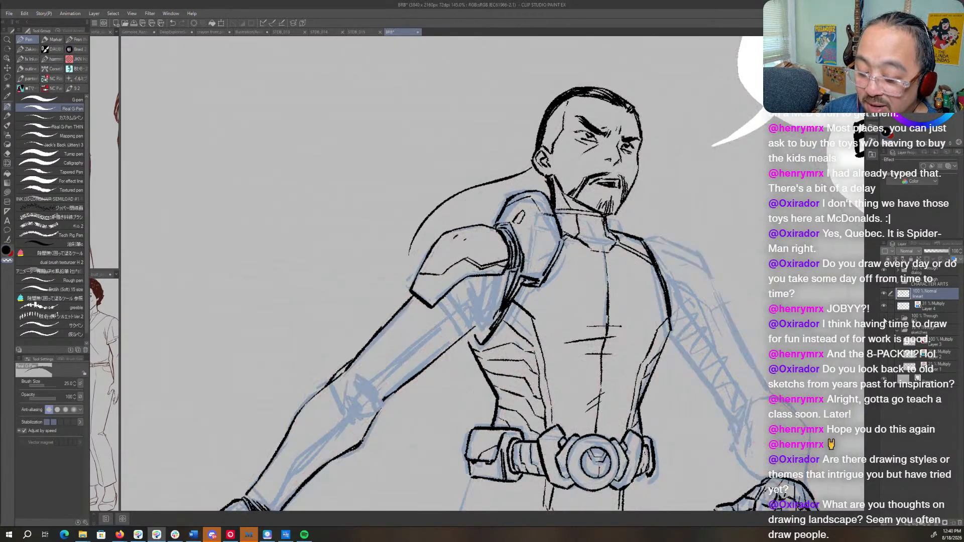
pyautogui.click(886, 307)
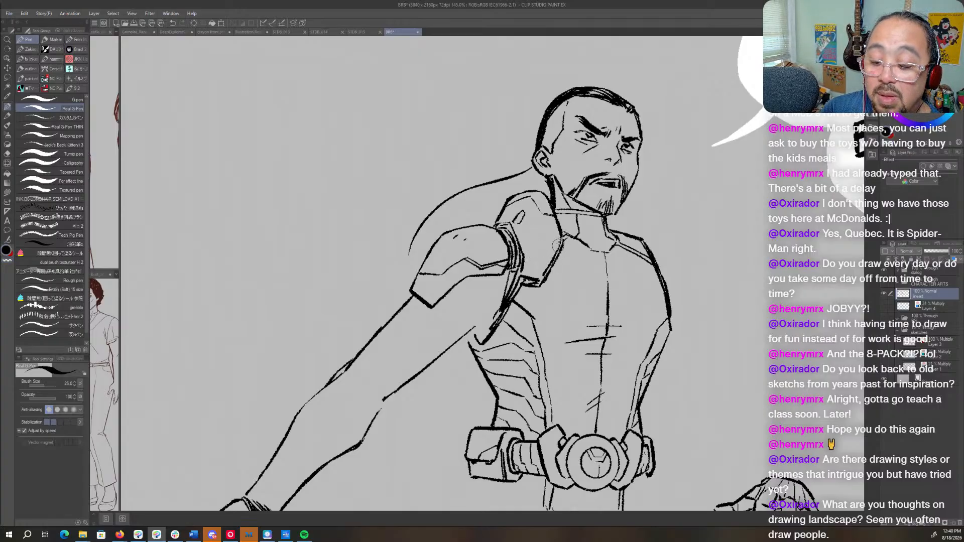
pyautogui.moveTo(560, 239); pyautogui.dragTo(538, 277)
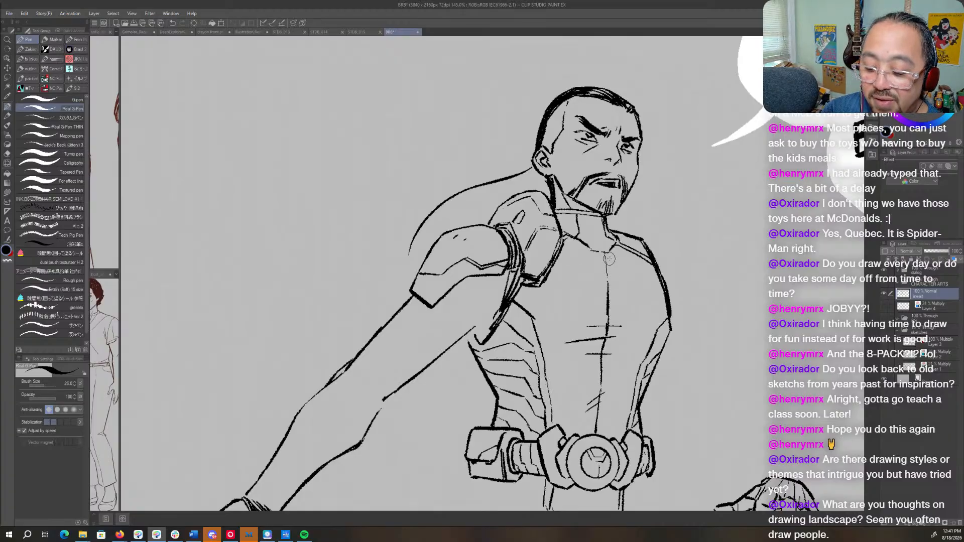
pyautogui.click(884, 306)
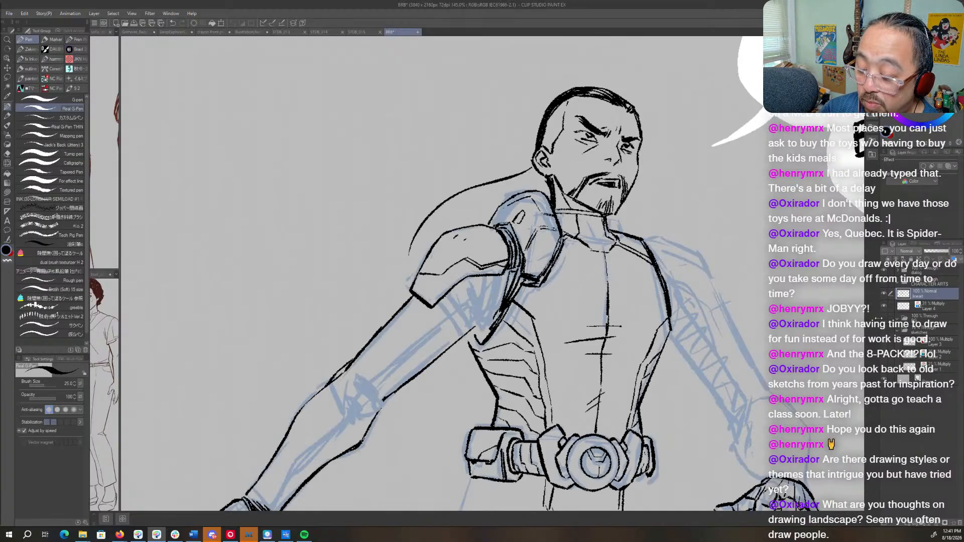
pyautogui.click(884, 320)
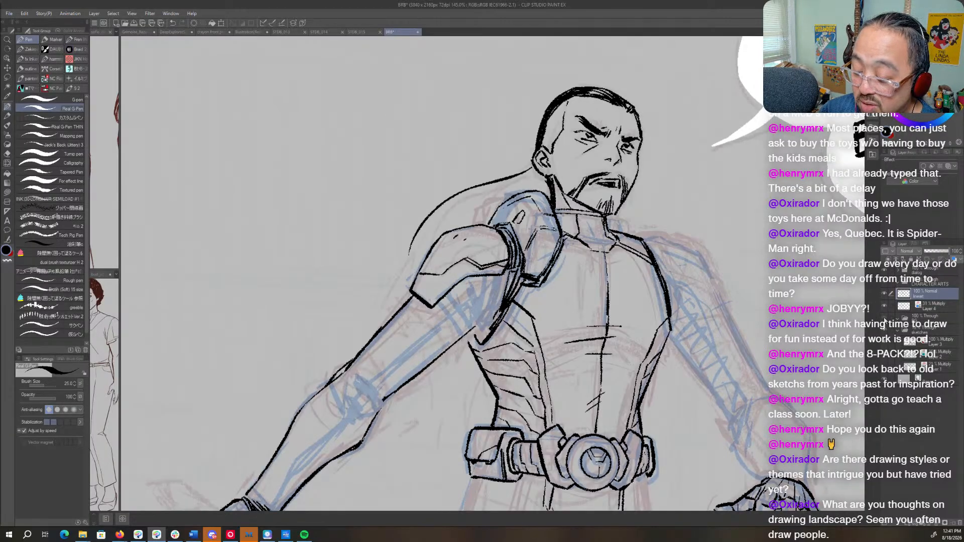
# - Ink the curved suit folds below the near shoulder pad, running down into the armpit
pyautogui.moveTo(532, 375)
pyautogui.mouseDown()
pyautogui.moveTo(680, 264)
pyautogui.moveTo(633, 332)
pyautogui.mouseUp()
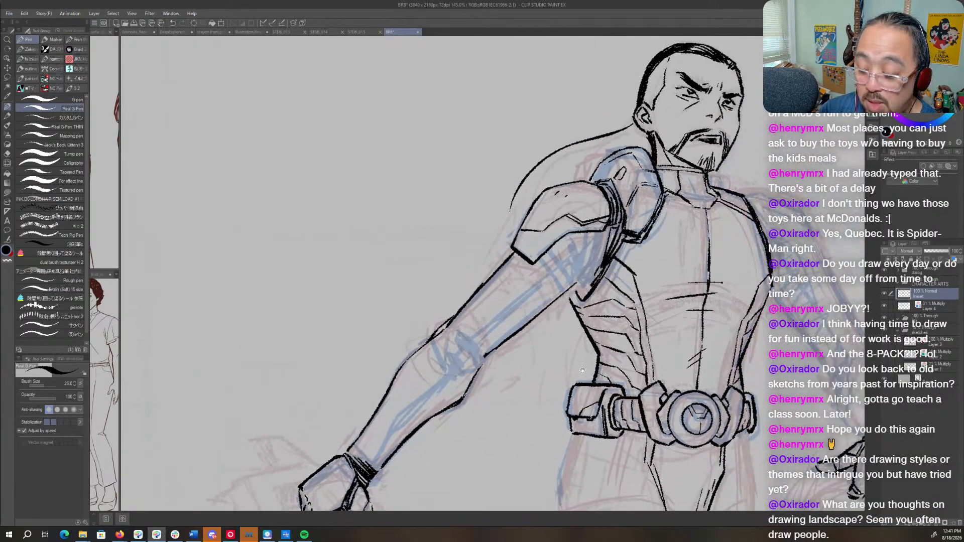
pyautogui.moveTo(583, 370); pyautogui.dragTo(536, 396)
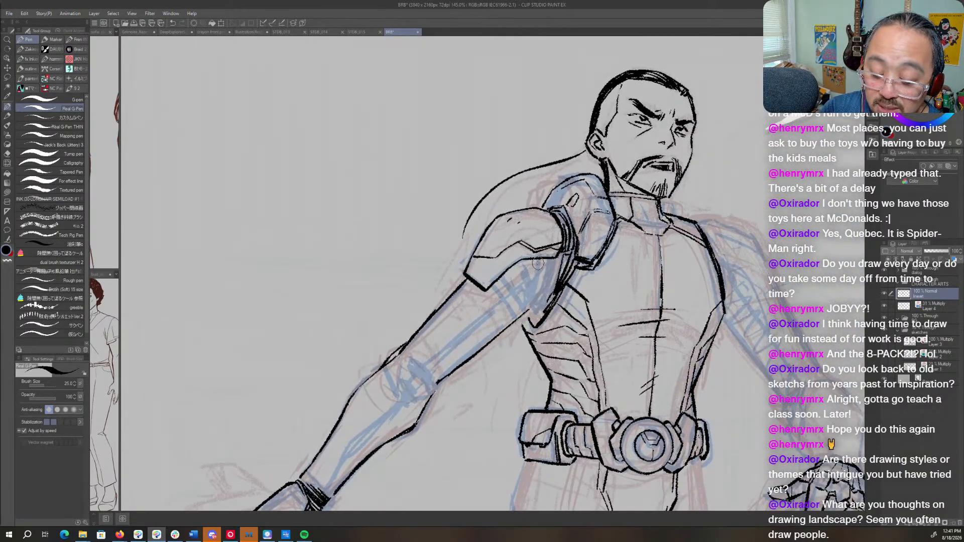
pyautogui.moveTo(534, 259); pyautogui.dragTo(536, 299)
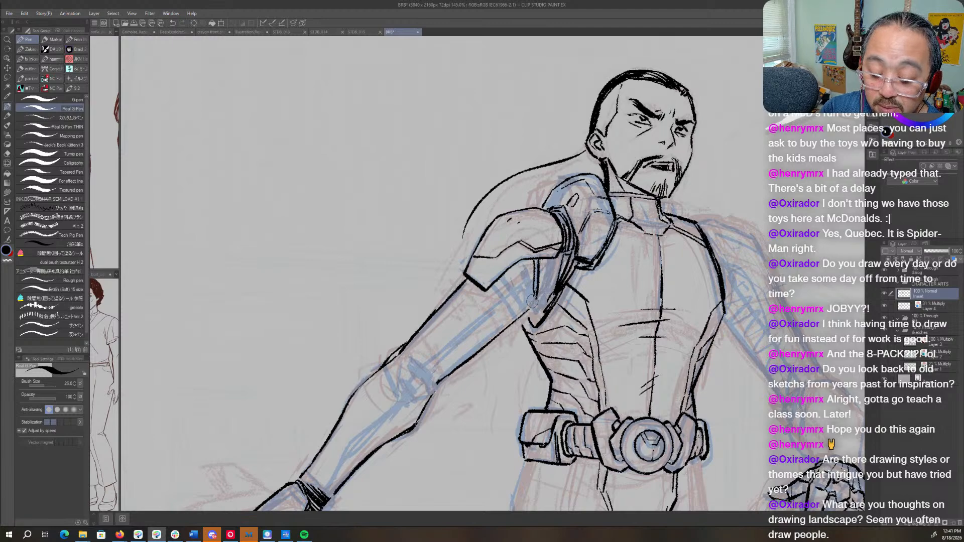
pyautogui.moveTo(548, 265)
pyautogui.mouseDown()
pyautogui.moveTo(538, 300)
pyautogui.moveTo(554, 256)
pyautogui.moveTo(534, 307)
pyautogui.mouseUp()
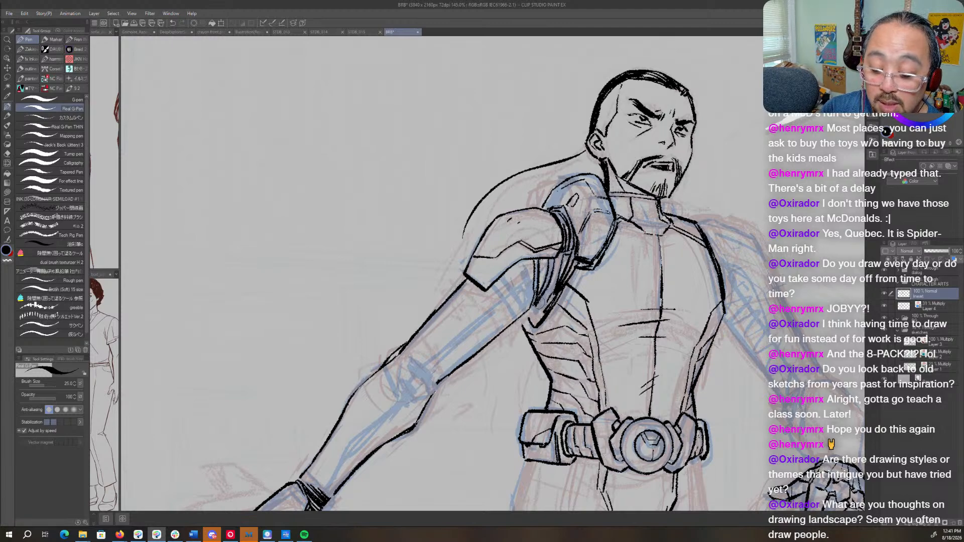
pyautogui.moveTo(558, 255)
pyautogui.mouseDown()
pyautogui.moveTo(528, 313)
pyautogui.moveTo(540, 307)
pyautogui.moveTo(535, 322)
pyautogui.moveTo(539, 305)
pyautogui.moveTo(522, 323)
pyautogui.moveTo(526, 314)
pyautogui.moveTo(556, 327)
pyautogui.moveTo(532, 318)
pyautogui.mouseUp()
pyautogui.press('c')
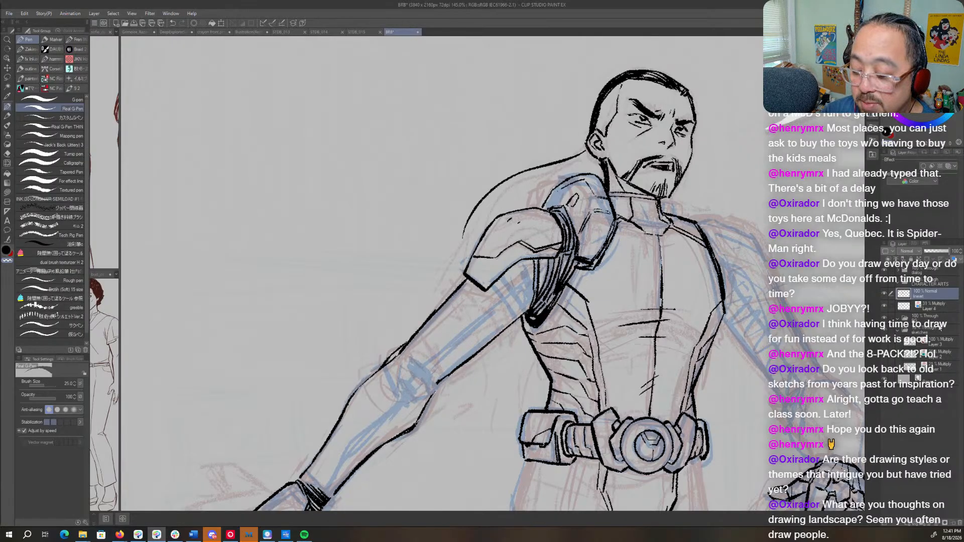
# - On Layer 4, erase the near forearm's blue seam guide and redraw it between the elbow and the wrist
pyautogui.click(929, 303)
pyautogui.moveTo(534, 343)
pyautogui.mouseDown()
pyautogui.moveTo(646, 272)
pyautogui.moveTo(642, 303)
pyautogui.mouseUp()
pyautogui.press('c')
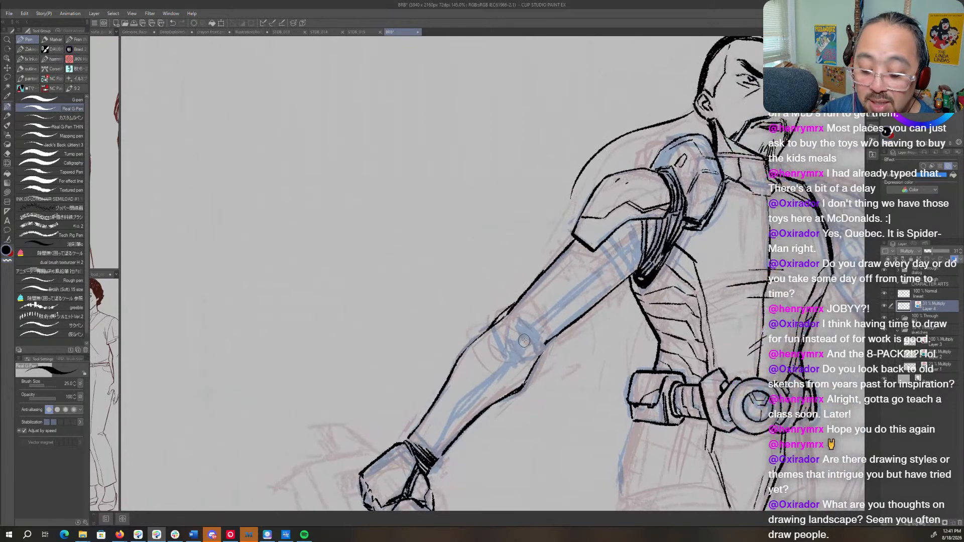
pyautogui.moveTo(524, 341)
pyautogui.mouseDown()
pyautogui.moveTo(441, 433)
pyautogui.moveTo(450, 411)
pyautogui.moveTo(425, 454)
pyautogui.moveTo(470, 399)
pyautogui.mouseUp()
pyautogui.press('c')
pyautogui.press('c')
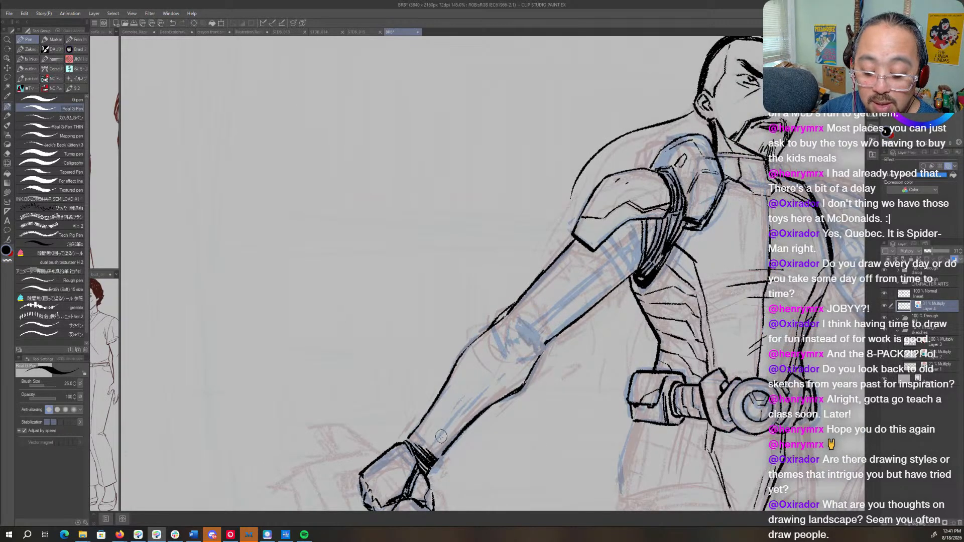
pyautogui.moveTo(441, 436); pyautogui.dragTo(533, 328)
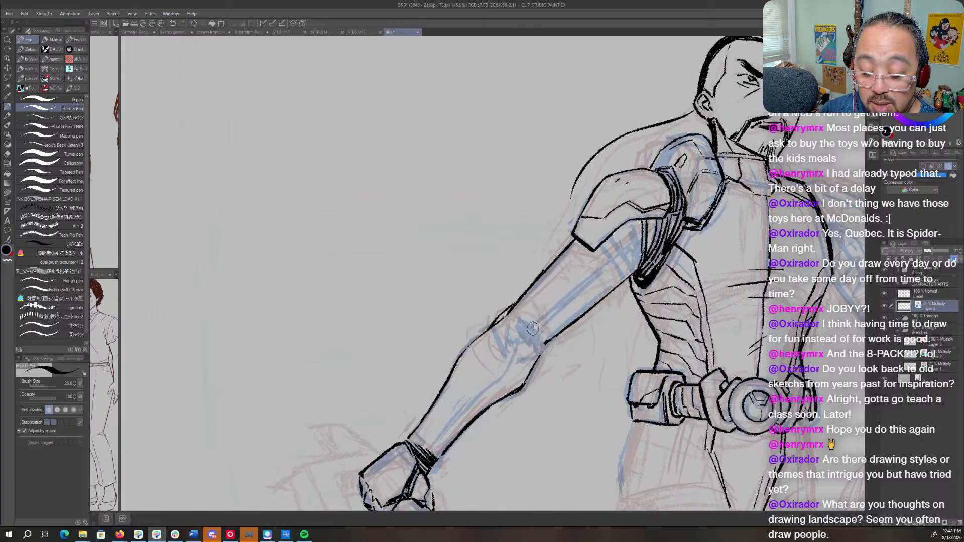
# - On the line art layer, ink the near arm's inner seam from below the shoulder pad through the elbow to the wrist
pyautogui.click(907, 295)
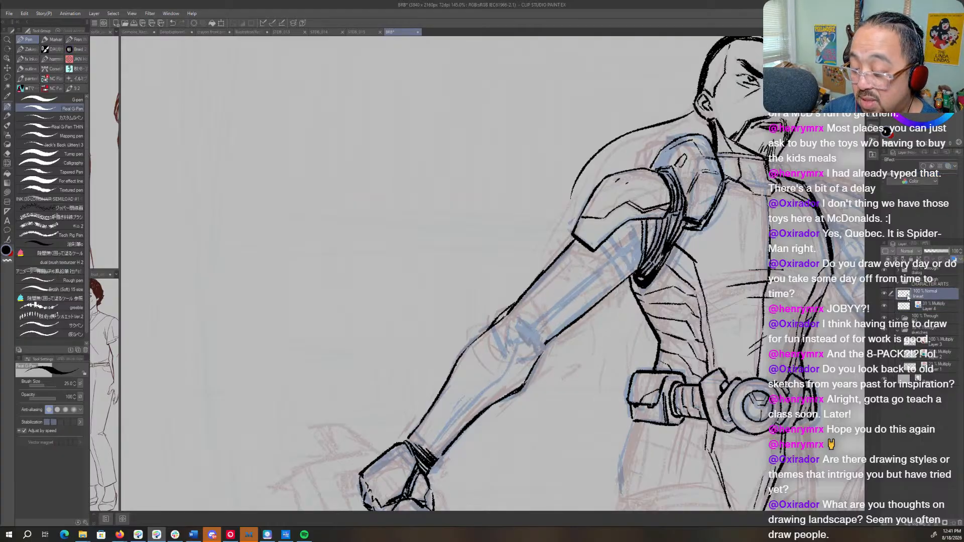
pyautogui.hotkey('shift', 'space')
pyautogui.moveTo(597, 353); pyautogui.dragTo(583, 279)
pyautogui.press('space')
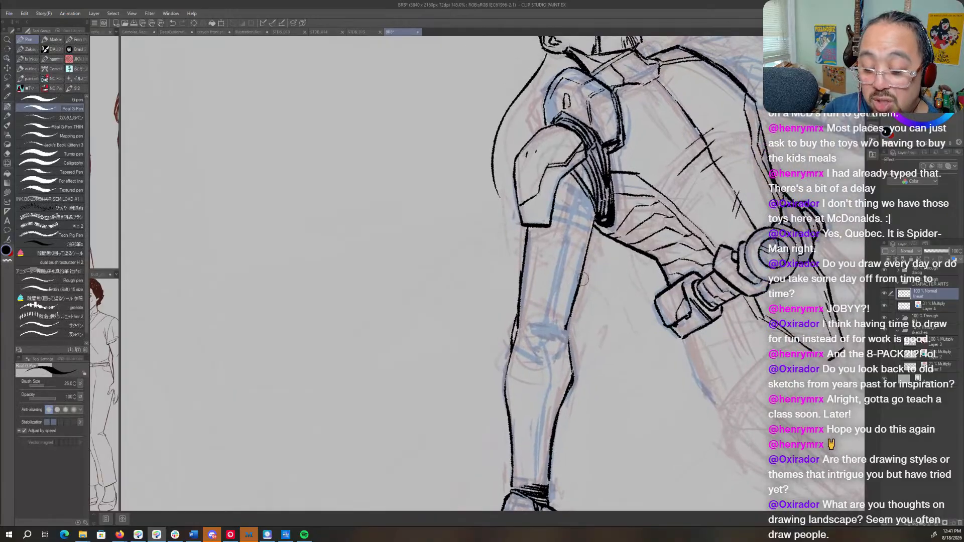
pyautogui.moveTo(576, 199)
pyautogui.mouseDown()
pyautogui.moveTo(542, 336)
pyautogui.moveTo(550, 380)
pyautogui.mouseUp()
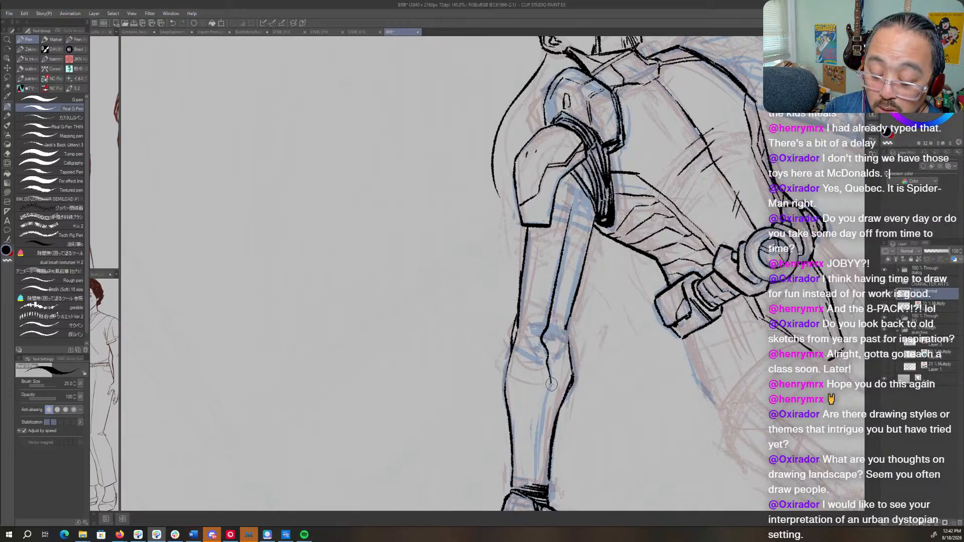
pyautogui.moveTo(548, 384); pyautogui.dragTo(536, 474)
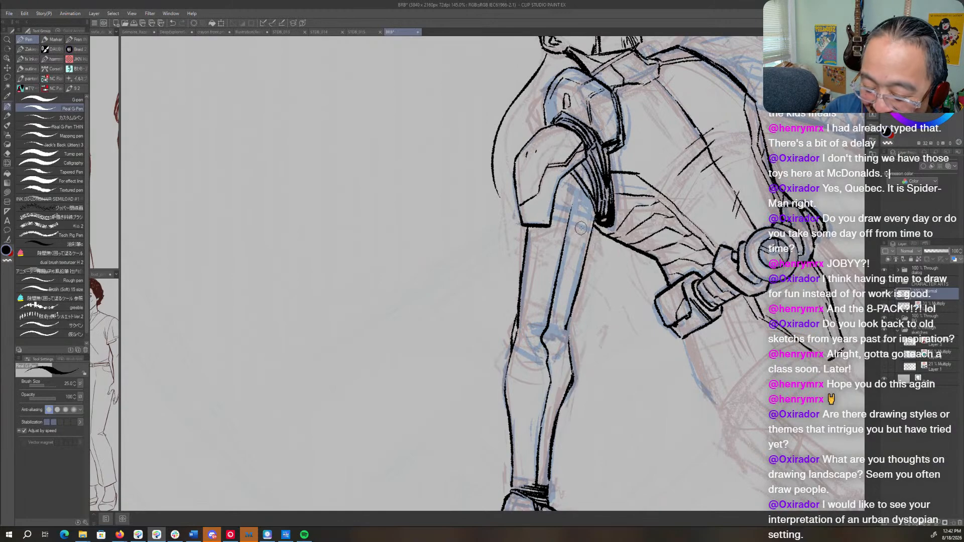
pyautogui.moveTo(568, 207); pyautogui.dragTo(547, 314)
pyautogui.hotkey('ctrl', 'z')
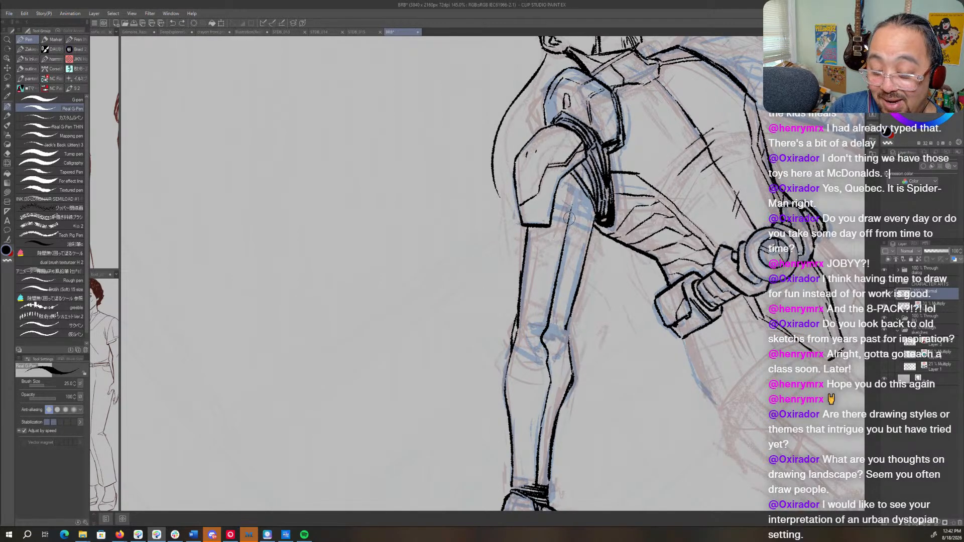
# - Ink short detail lines on the near forearm just above the wrist and on the back of the fist
pyautogui.moveTo(567, 212)
pyautogui.mouseDown()
pyautogui.moveTo(539, 339)
pyautogui.moveTo(548, 382)
pyautogui.moveTo(533, 475)
pyautogui.moveTo(566, 402)
pyautogui.moveTo(419, 402)
pyautogui.moveTo(346, 324)
pyautogui.moveTo(335, 297)
pyautogui.moveTo(456, 334)
pyautogui.mouseUp()
pyautogui.press('r')
pyautogui.press('p')
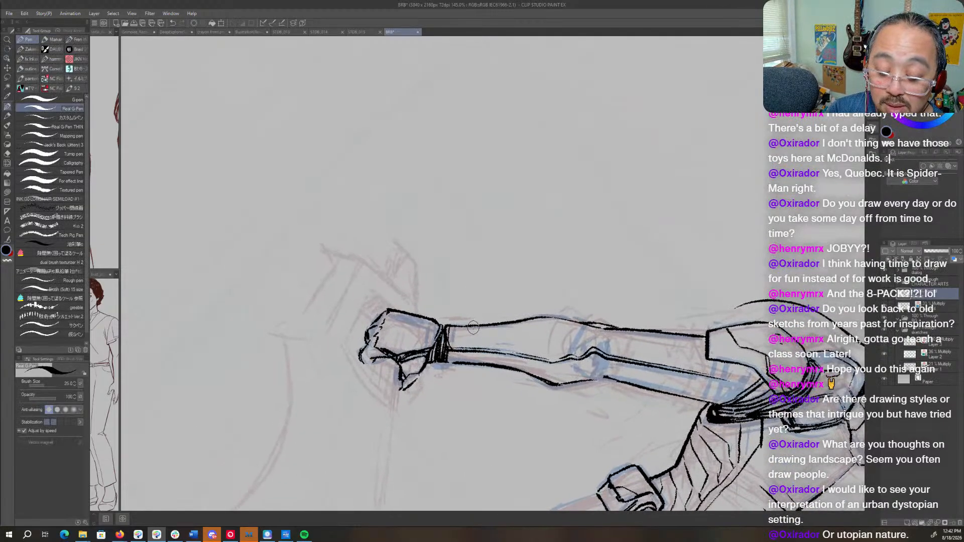
pyautogui.moveTo(463, 344)
pyautogui.mouseDown()
pyautogui.moveTo(474, 334)
pyautogui.moveTo(523, 342)
pyautogui.moveTo(578, 299)
pyautogui.mouseUp()
pyautogui.hotkey('shift', 'space')
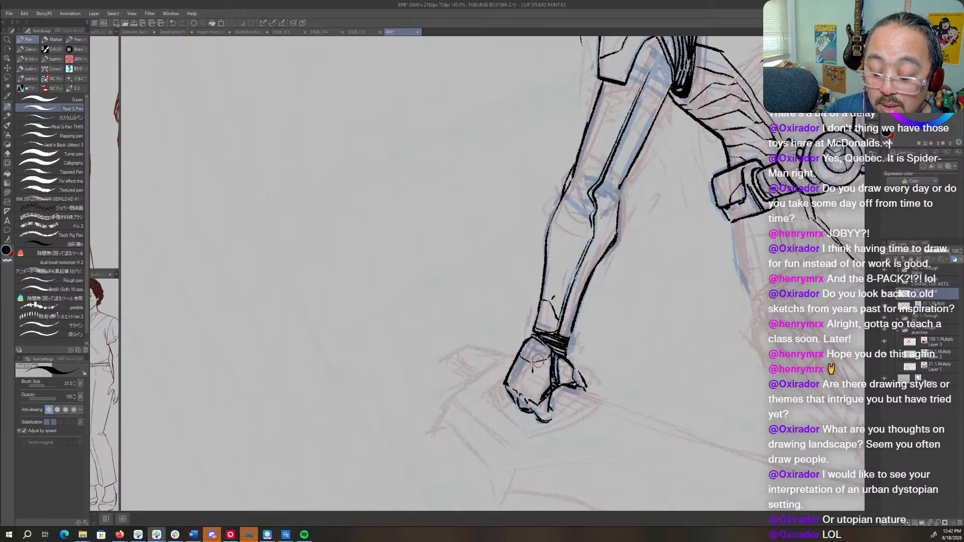
# - Ink the angular joint lines inside the near elbow, following the blue guides
pyautogui.moveTo(640, 229)
pyautogui.mouseDown()
pyautogui.moveTo(615, 316)
pyautogui.moveTo(503, 351)
pyautogui.moveTo(519, 327)
pyautogui.moveTo(528, 340)
pyautogui.moveTo(490, 350)
pyautogui.moveTo(530, 365)
pyautogui.moveTo(611, 255)
pyautogui.moveTo(601, 247)
pyautogui.moveTo(597, 292)
pyautogui.mouseUp()
pyautogui.hotkey('shift', 'space')
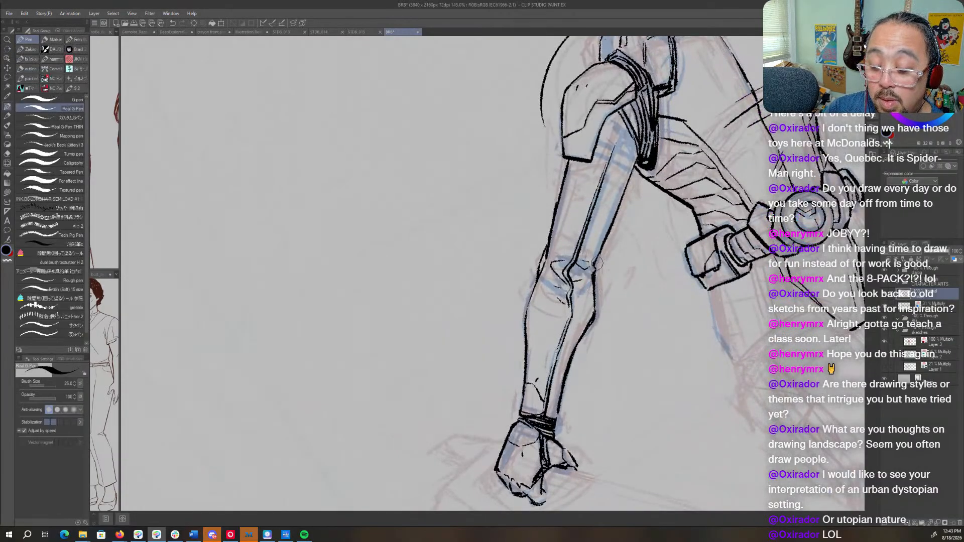
pyautogui.moveTo(627, 222); pyautogui.dragTo(570, 291)
pyautogui.hotkey('shift', 'space')
pyautogui.moveTo(577, 255); pyautogui.dragTo(568, 313)
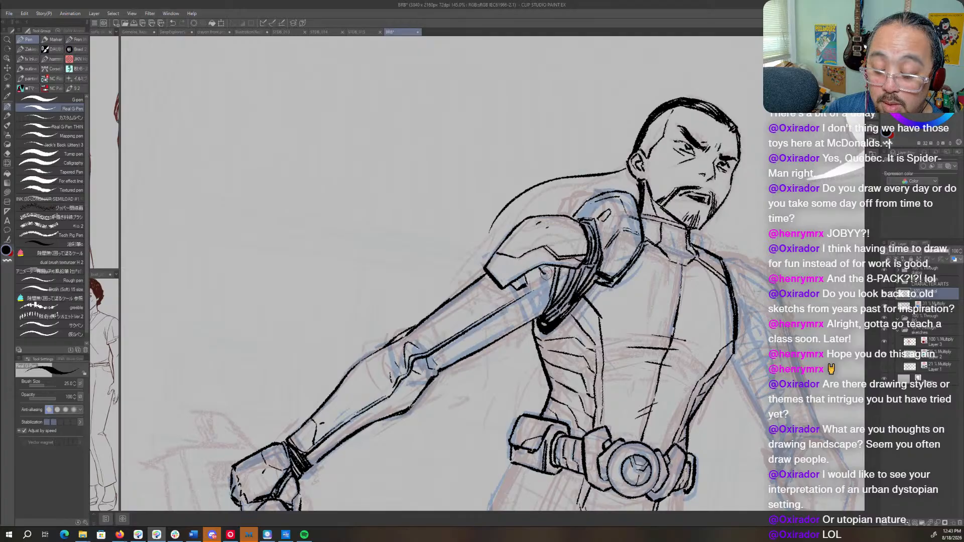
# - Ink the small notched panel on the upper arm, directly beneath the near shoulder pad's lower edge
pyautogui.moveTo(546, 272)
pyautogui.mouseDown()
pyautogui.moveTo(568, 251)
pyautogui.moveTo(545, 215)
pyautogui.moveTo(527, 264)
pyautogui.moveTo(537, 230)
pyautogui.moveTo(531, 258)
pyautogui.mouseUp()
pyautogui.hotkey('shift', 'space')
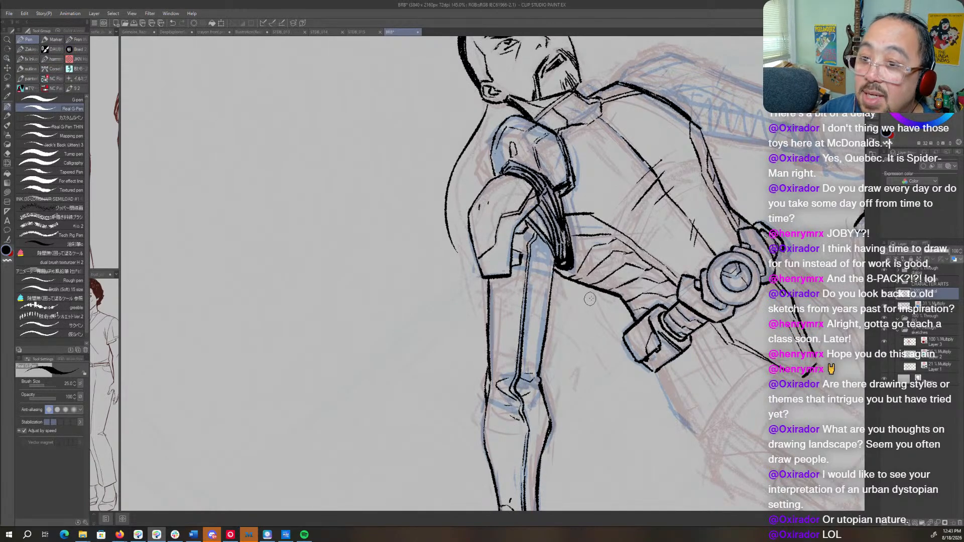
pyautogui.press('r')
pyautogui.moveTo(552, 201)
pyautogui.mouseDown()
pyautogui.moveTo(545, 299)
pyautogui.moveTo(539, 281)
pyautogui.moveTo(531, 288)
pyautogui.moveTo(539, 312)
pyautogui.mouseUp()
pyautogui.press('p')
pyautogui.press('r')
pyautogui.moveTo(595, 399)
pyautogui.mouseDown()
pyautogui.moveTo(648, 353)
pyautogui.moveTo(602, 414)
pyautogui.mouseUp()
pyautogui.press('p')
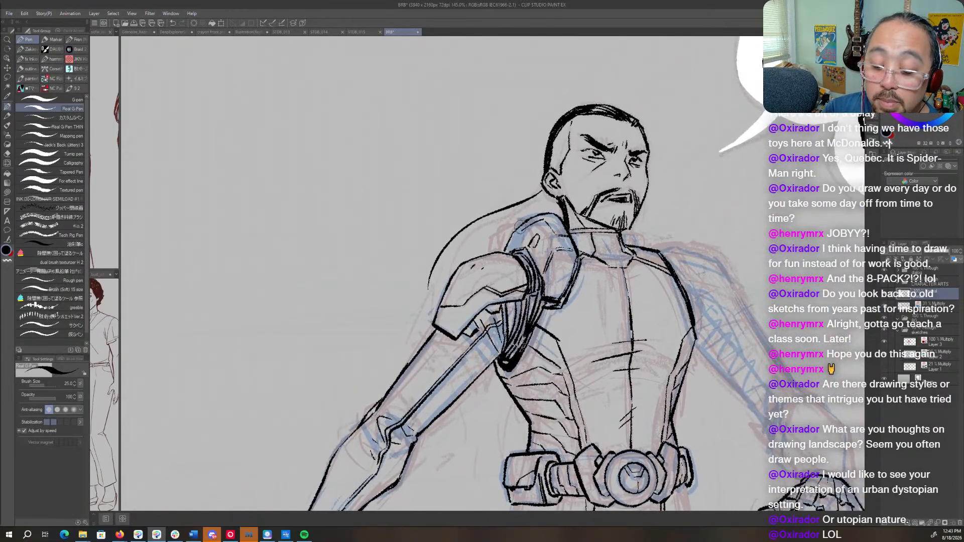
# - Extend the long hair's outline past the near shoulder pad and ink pointed hair tips behind the upper arm and armpit
pyautogui.moveTo(567, 304); pyautogui.dragTo(570, 316)
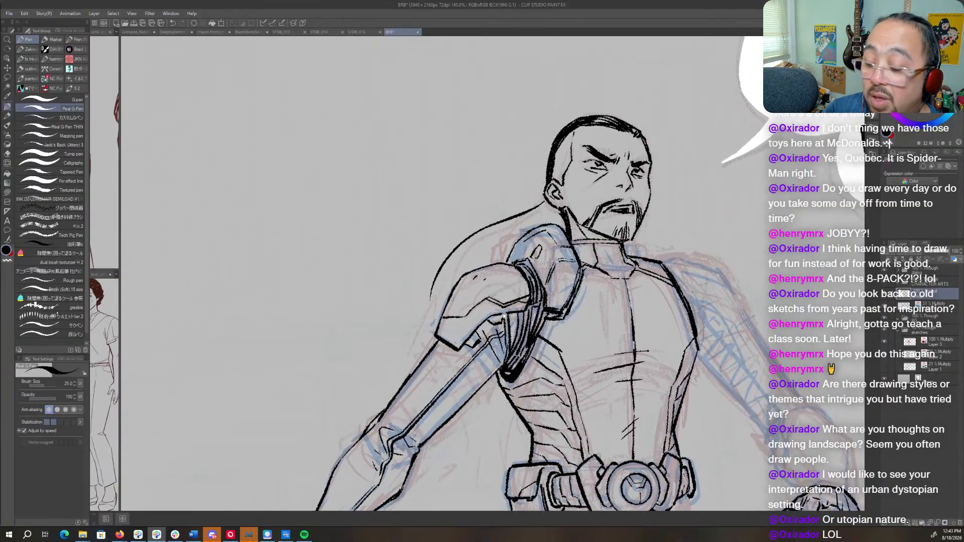
pyautogui.moveTo(432, 288)
pyautogui.mouseDown()
pyautogui.moveTo(428, 335)
pyautogui.moveTo(401, 372)
pyautogui.moveTo(424, 363)
pyautogui.mouseUp()
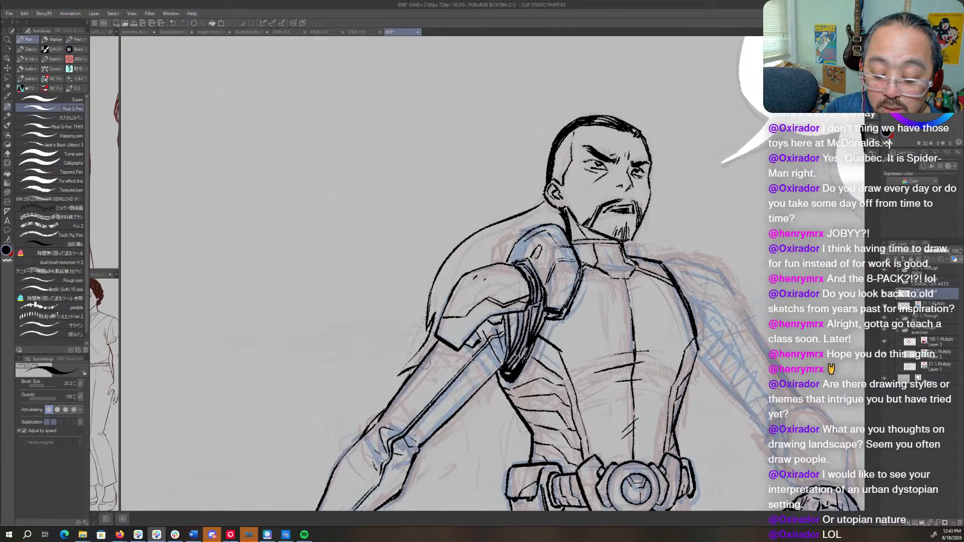
pyautogui.moveTo(499, 385); pyautogui.dragTo(477, 403)
pyautogui.press('c')
pyautogui.press('c')
pyautogui.press('r')
pyautogui.moveTo(504, 363); pyautogui.dragTo(552, 357)
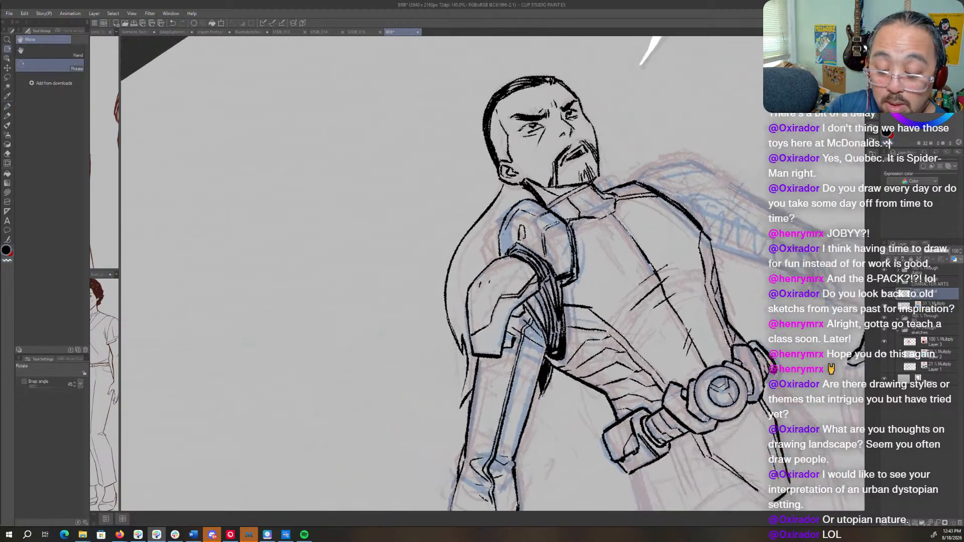
# - Fill the long hair between the neck and the near shoulder pad with dense black strands, tapering them toward its outer edge
pyautogui.moveTo(525, 184); pyautogui.dragTo(523, 195)
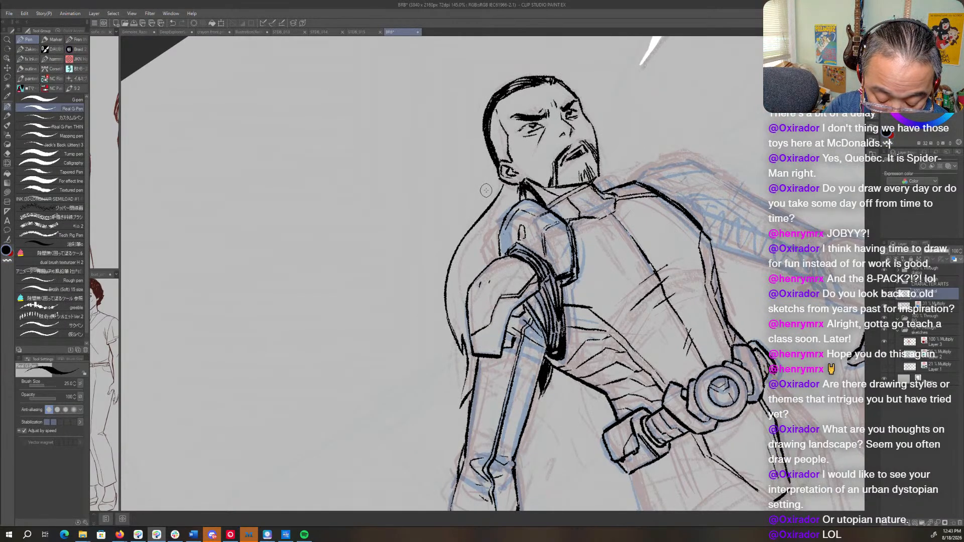
pyautogui.moveTo(503, 187); pyautogui.dragTo(463, 265)
pyautogui.moveTo(458, 286)
pyautogui.mouseDown()
pyautogui.moveTo(498, 203)
pyautogui.moveTo(468, 275)
pyautogui.mouseUp()
pyautogui.moveTo(481, 242); pyautogui.dragTo(466, 281)
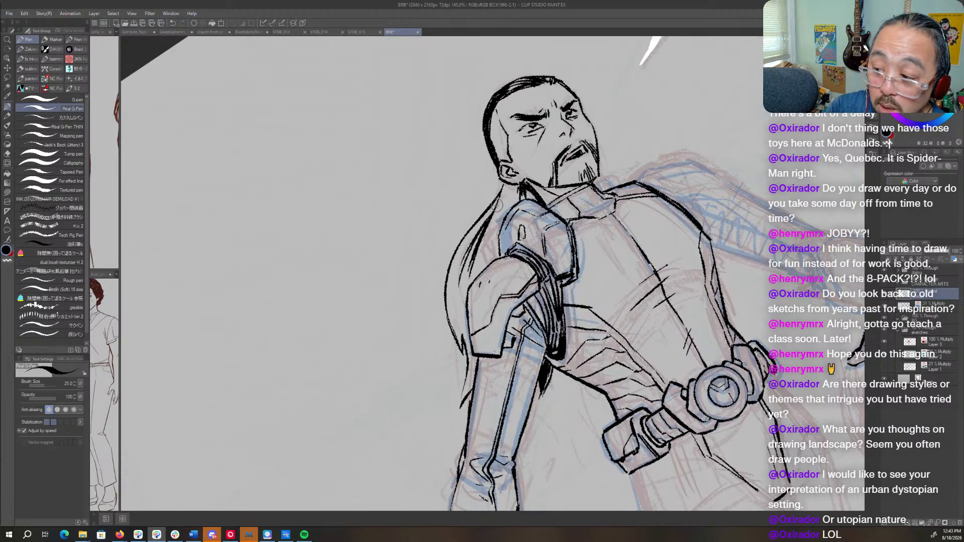
pyautogui.moveTo(497, 208); pyautogui.dragTo(472, 281)
pyautogui.moveTo(509, 191); pyautogui.dragTo(477, 274)
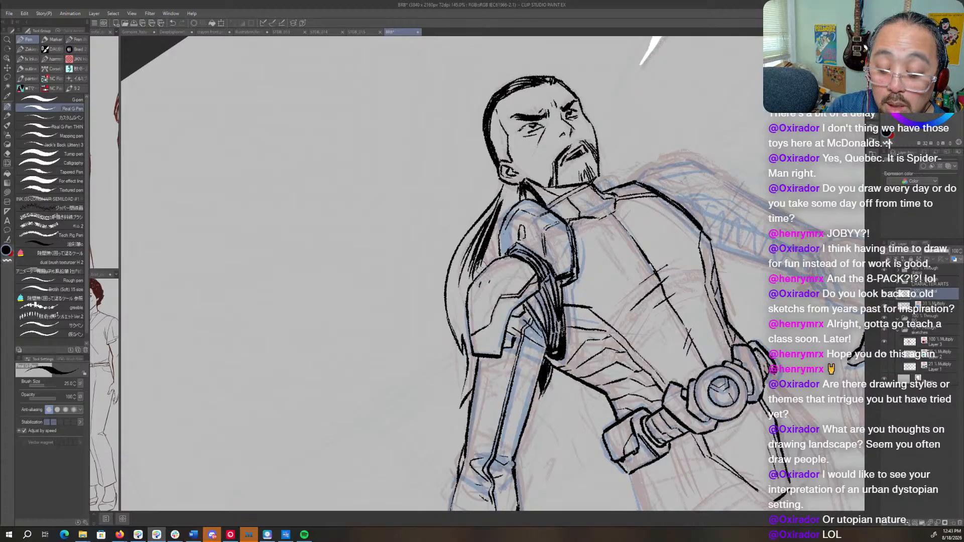
pyautogui.moveTo(502, 220); pyautogui.dragTo(490, 258)
pyautogui.moveTo(514, 201)
pyautogui.mouseDown()
pyautogui.moveTo(493, 259)
pyautogui.moveTo(498, 229)
pyautogui.mouseUp()
pyautogui.moveTo(522, 184)
pyautogui.mouseDown()
pyautogui.moveTo(497, 221)
pyautogui.moveTo(501, 202)
pyautogui.moveTo(515, 203)
pyautogui.moveTo(500, 208)
pyautogui.mouseUp()
pyautogui.moveTo(483, 248); pyautogui.dragTo(469, 270)
pyautogui.moveTo(468, 274)
pyautogui.mouseDown()
pyautogui.moveTo(458, 327)
pyautogui.moveTo(461, 293)
pyautogui.mouseUp()
pyautogui.moveTo(490, 245); pyautogui.dragTo(464, 309)
pyautogui.moveTo(475, 354); pyautogui.dragTo(469, 384)
# - Examine the whole figure's pose and proportions with the canvas view zoomed out and flipped horizontally
pyautogui.hotkey('ctrl', 'space')
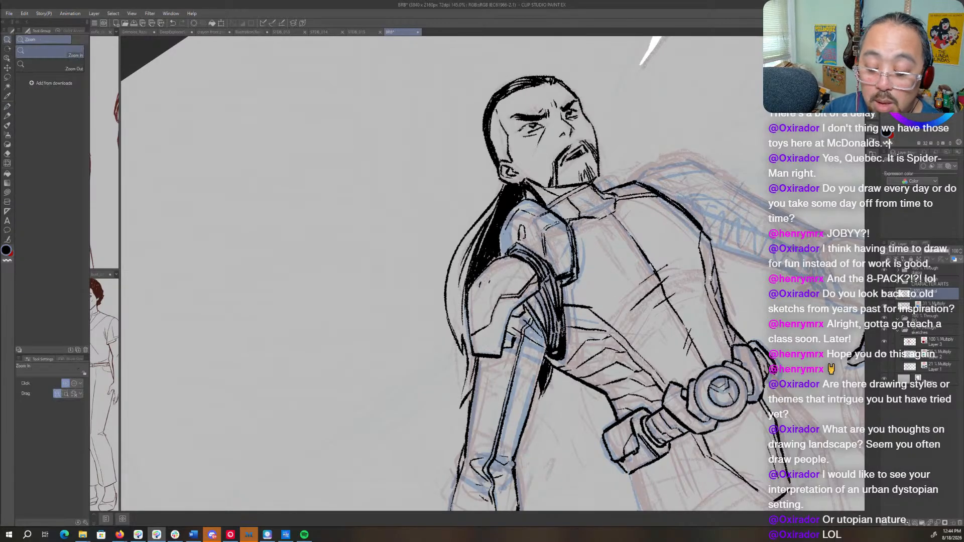
pyautogui.moveTo(713, 281); pyautogui.dragTo(638, 301)
pyautogui.hotkey('shift', 'space')
pyautogui.moveTo(738, 320)
pyautogui.mouseDown()
pyautogui.moveTo(714, 422)
pyautogui.moveTo(695, 448)
pyautogui.mouseUp()
pyautogui.press('space')
pyautogui.moveTo(703, 412); pyautogui.dragTo(589, 285)
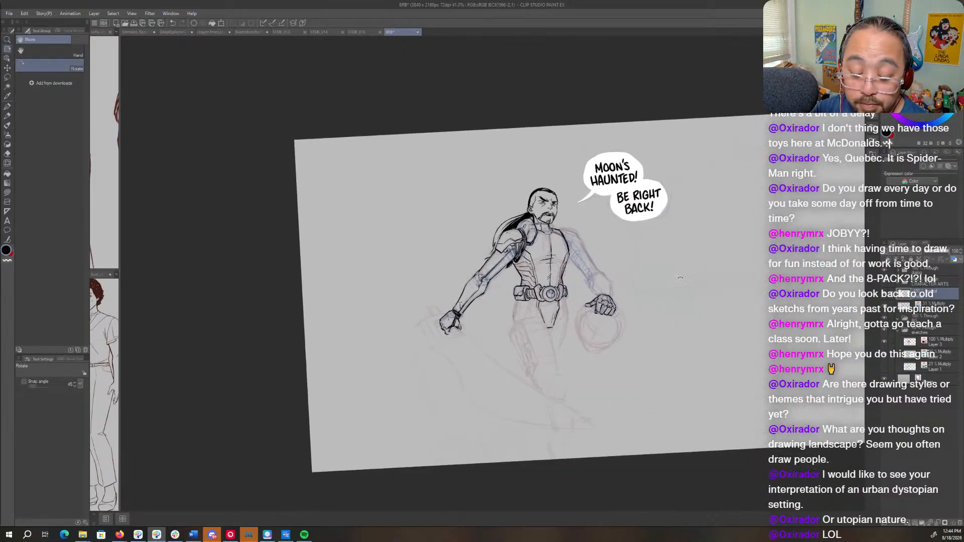
pyautogui.hotkey('shift', 'space')
pyautogui.doubleClick(595, 261)
pyautogui.hotkey('ctrl', 'space')
pyautogui.moveTo(600, 245); pyautogui.dragTo(630, 251)
pyautogui.hotkey('shift', 'space')
pyautogui.press('h')
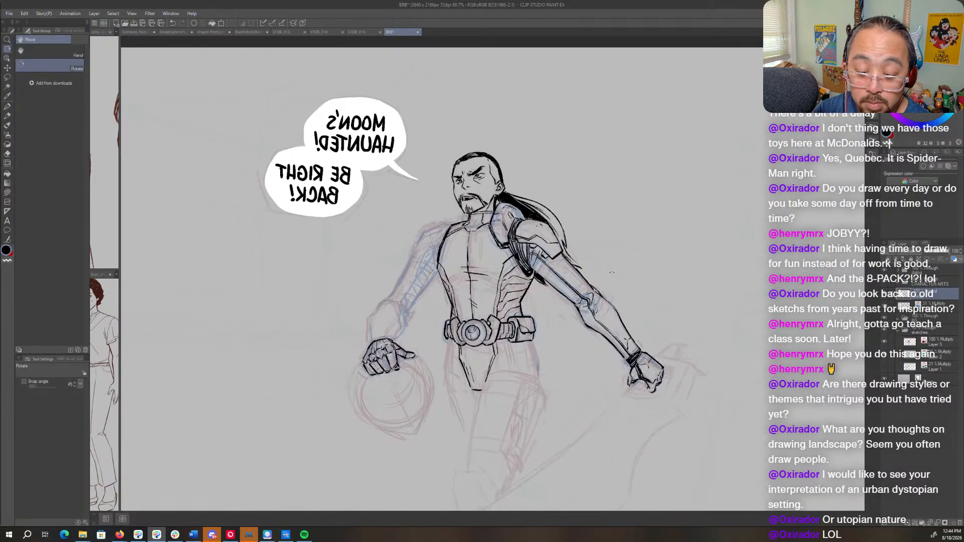
pyautogui.moveTo(621, 396); pyautogui.dragTo(669, 335)
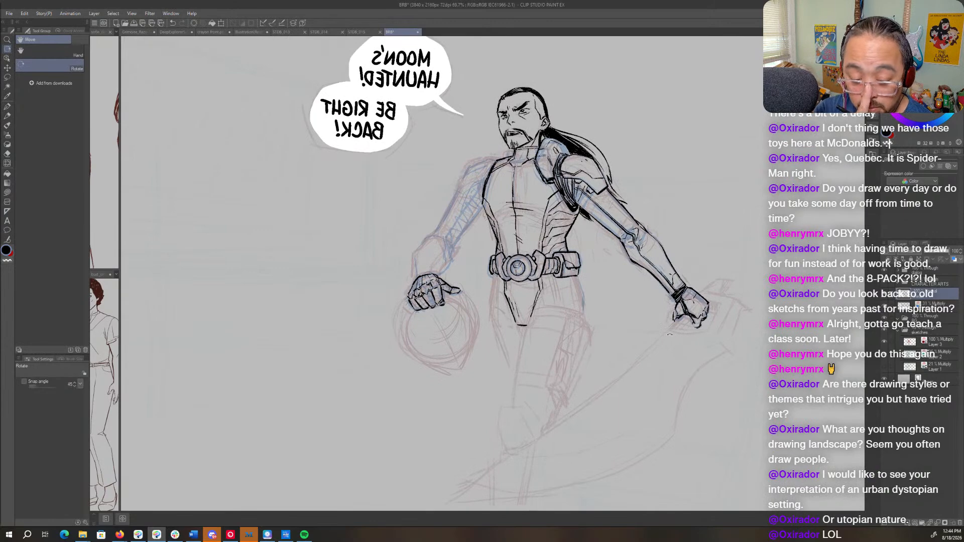
pyautogui.hotkey('ctrl', 'space')
pyautogui.moveTo(477, 239); pyautogui.dragTo(515, 290)
pyautogui.press('space')
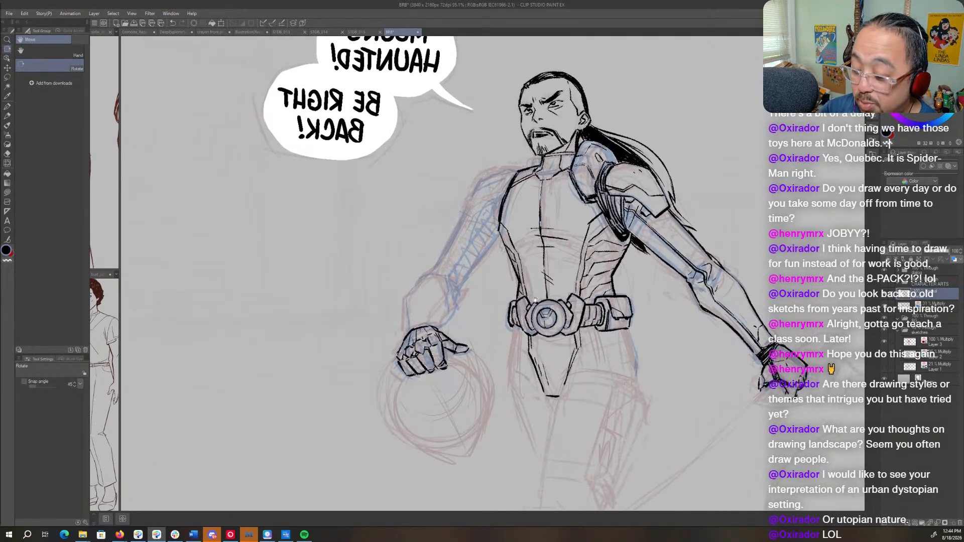
# - On Layer 4, lasso the far forearm's blue sketch, enlarge it slightly, and clear the selection
pyautogui.click(933, 306)
pyautogui.press('m')
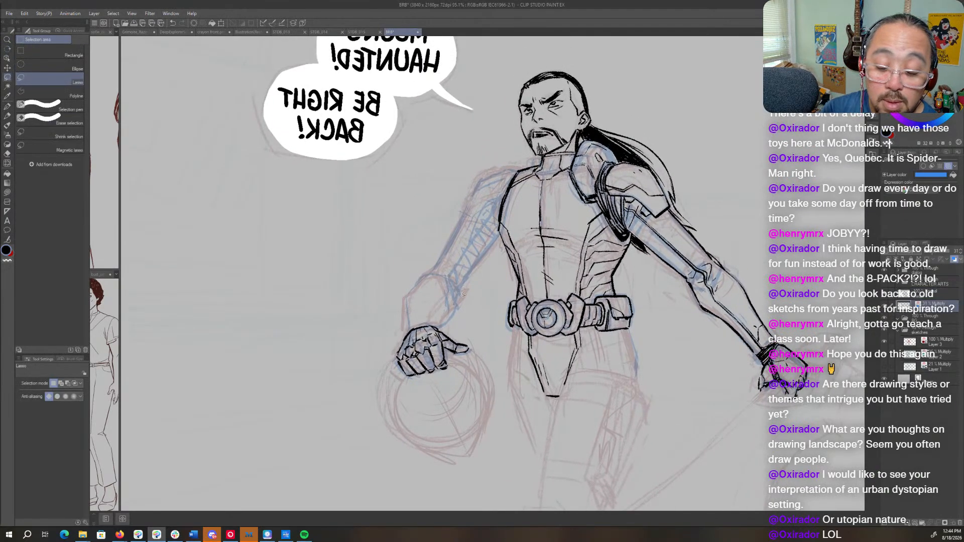
pyautogui.moveTo(444, 328); pyautogui.dragTo(445, 329)
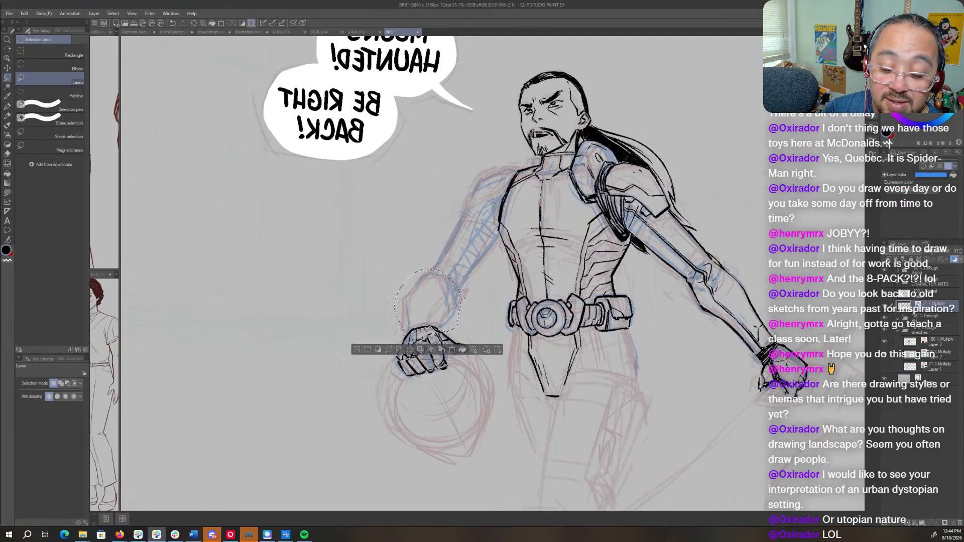
pyautogui.hotkey('ctrl', 't')
pyautogui.moveTo(461, 268); pyautogui.dragTo(464, 266)
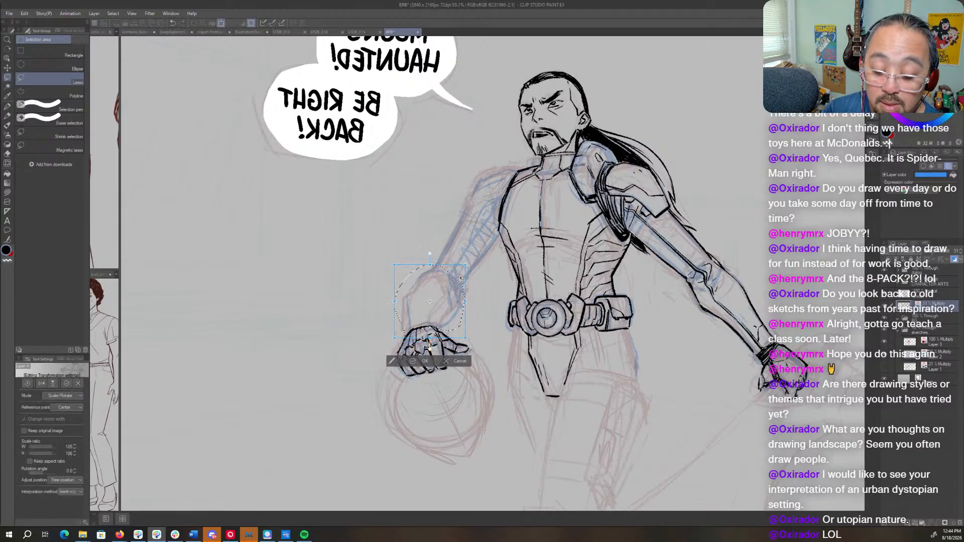
pyautogui.press('Return')
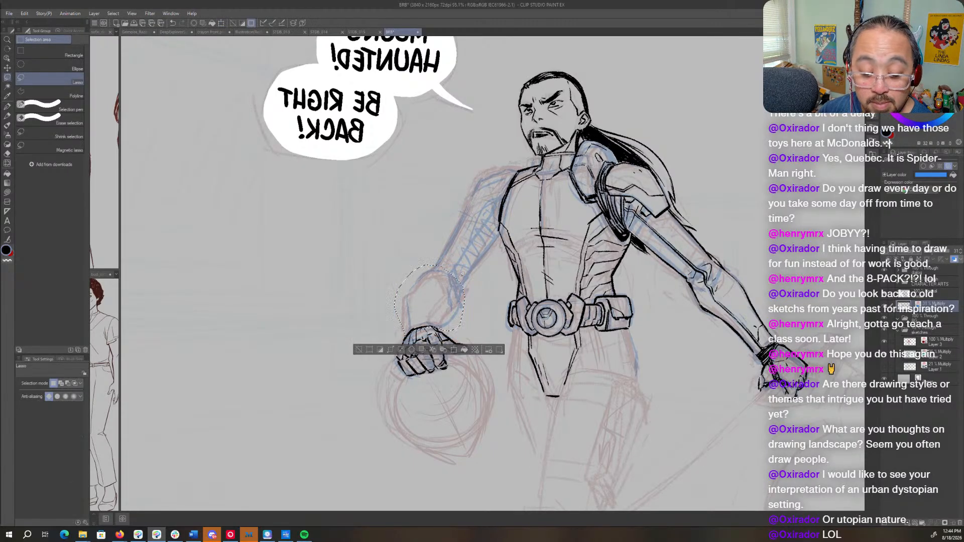
pyautogui.press('/')
pyautogui.click(485, 270)
pyautogui.press('m')
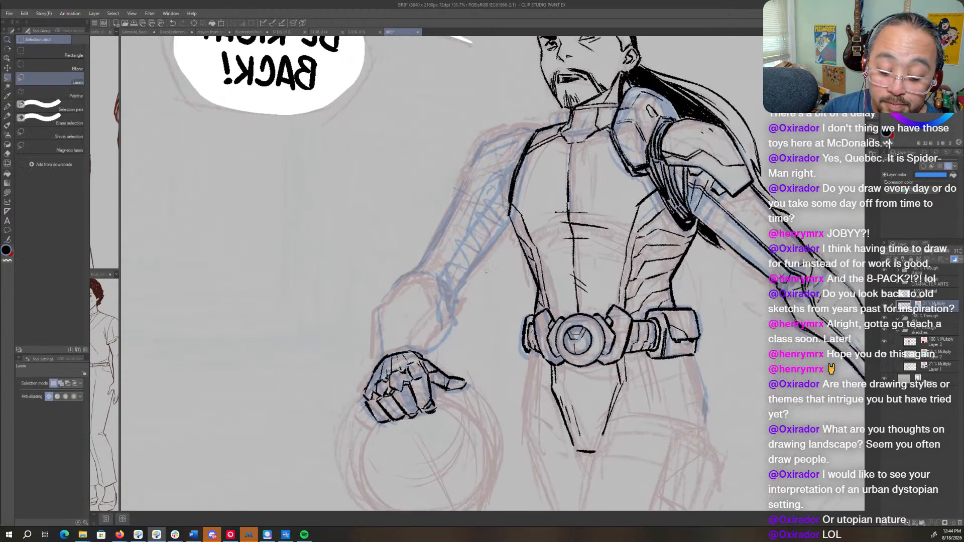
# - On the ink layer, ink the inner edge of the far forearm's gauntlet from the elbow to the wrist with the Real G-Pen
pyautogui.moveTo(542, 355); pyautogui.dragTo(565, 341)
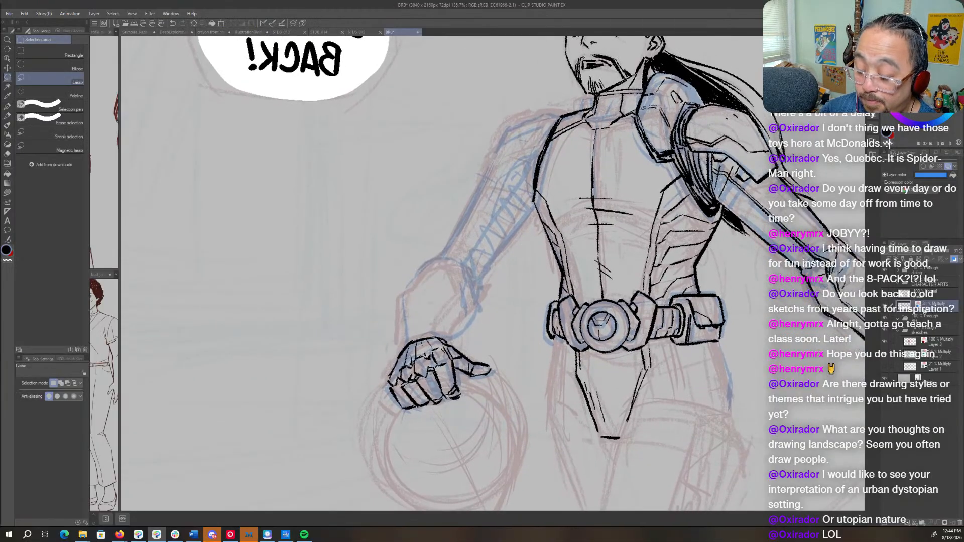
pyautogui.press('p')
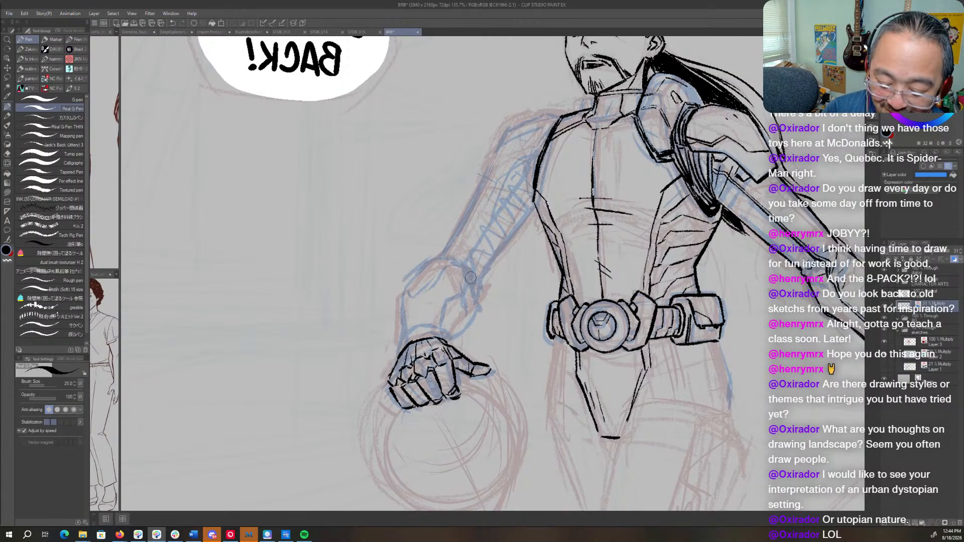
pyautogui.click(925, 295)
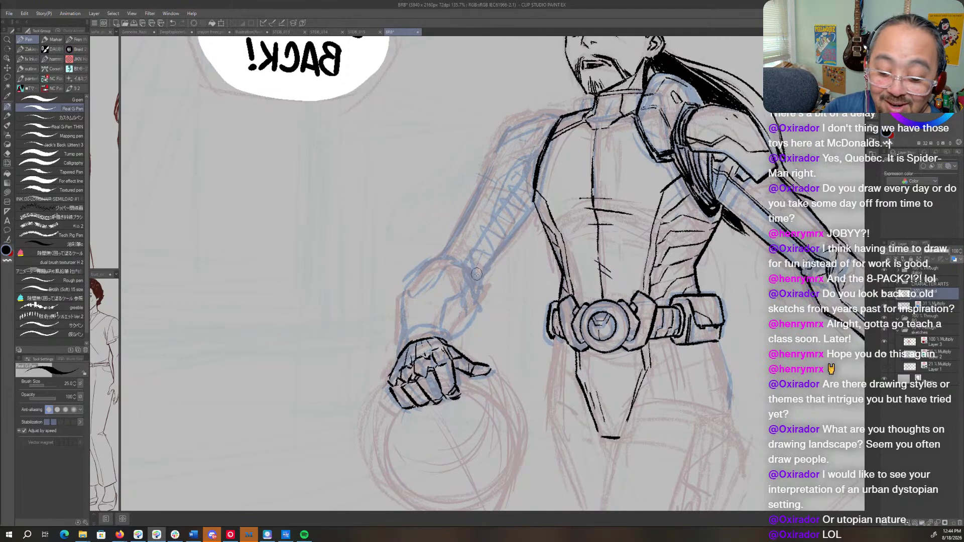
pyautogui.moveTo(469, 271)
pyautogui.mouseDown()
pyautogui.moveTo(446, 303)
pyautogui.moveTo(442, 328)
pyautogui.mouseUp()
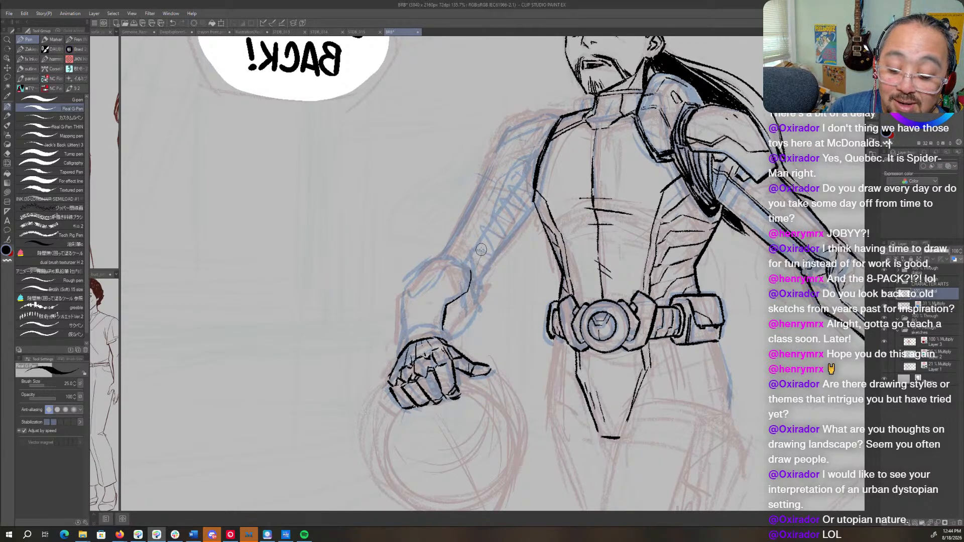
# - Ink the far gauntlet's rounded elbow end and its outer edge down to the back of the hand
pyautogui.press('r')
pyautogui.moveTo(522, 274)
pyautogui.mouseDown()
pyautogui.moveTo(518, 254)
pyautogui.moveTo(490, 236)
pyautogui.mouseUp()
pyautogui.press('p')
pyautogui.moveTo(492, 296)
pyautogui.mouseDown()
pyautogui.moveTo(486, 338)
pyautogui.moveTo(422, 265)
pyautogui.moveTo(403, 298)
pyautogui.moveTo(399, 350)
pyautogui.moveTo(514, 353)
pyautogui.moveTo(452, 327)
pyautogui.moveTo(419, 294)
pyautogui.mouseUp()
pyautogui.press('r')
pyautogui.press('p')
pyautogui.press('r')
pyautogui.press('p')
pyautogui.press('r')
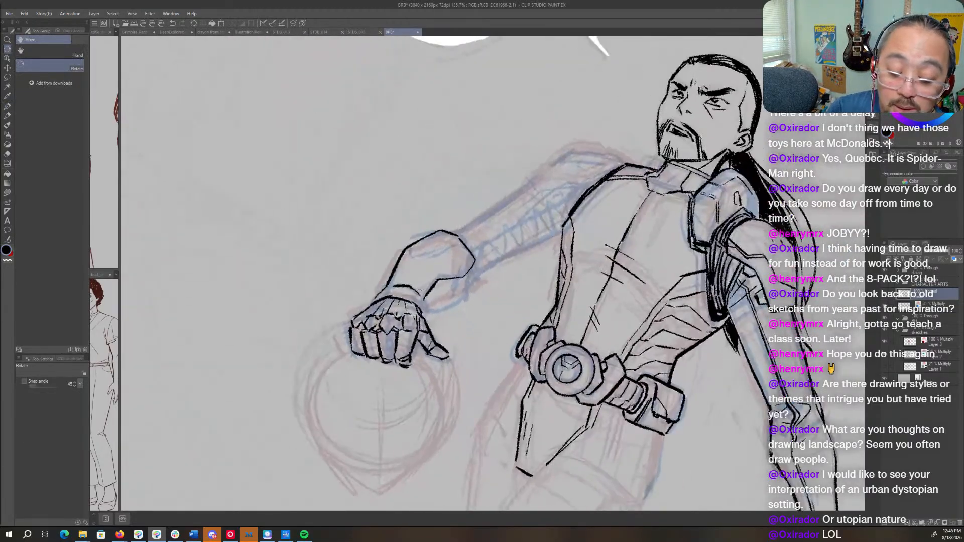
# - Ink the curved plate line inside the elbow end of the far gauntlet
pyautogui.press('p')
pyautogui.moveTo(480, 272); pyautogui.dragTo(534, 325)
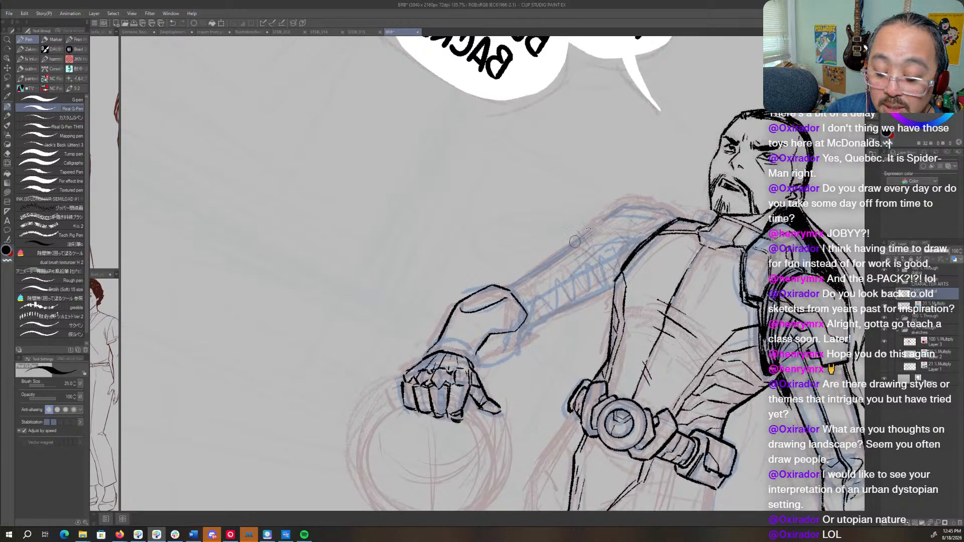
pyautogui.press('r')
pyautogui.moveTo(575, 241); pyautogui.dragTo(573, 389)
pyautogui.press('r')
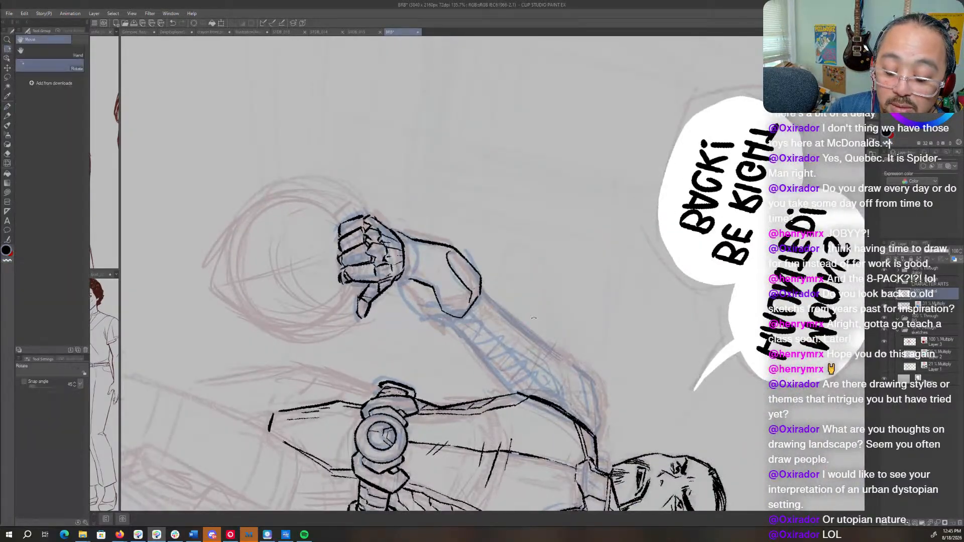
pyautogui.moveTo(496, 342)
pyautogui.mouseDown()
pyautogui.moveTo(577, 260)
pyautogui.moveTo(559, 221)
pyautogui.mouseUp()
pyautogui.press('p')
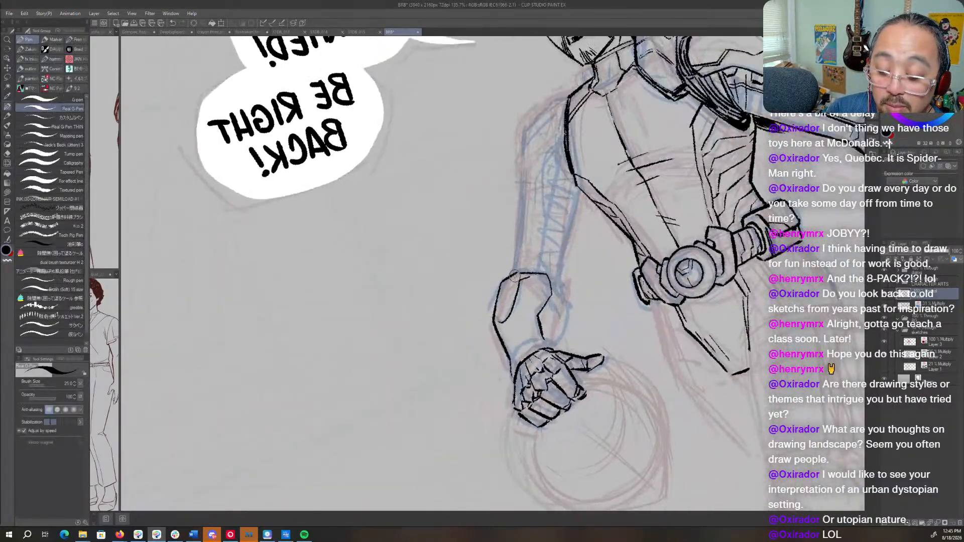
pyautogui.press('r')
pyautogui.moveTo(513, 279); pyautogui.dragTo(673, 281)
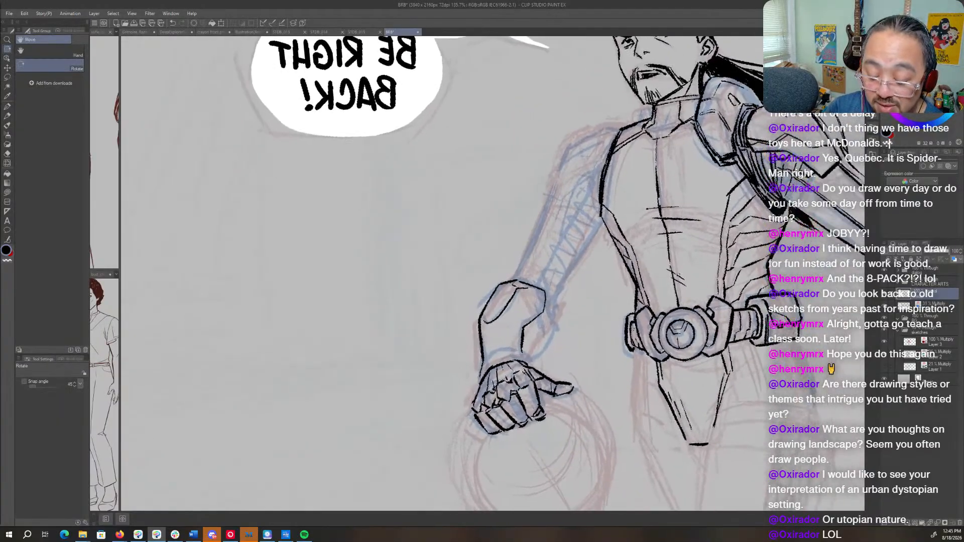
pyautogui.press('p')
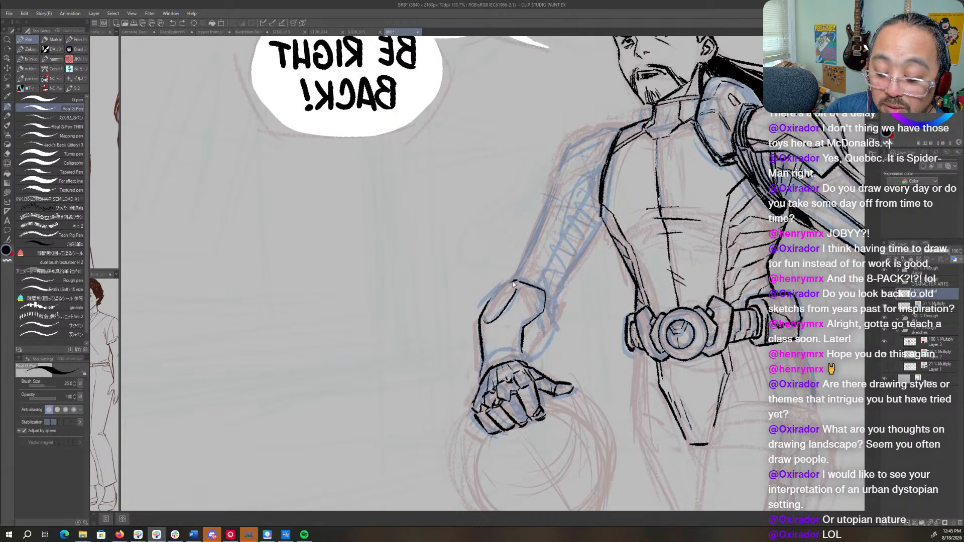
# - Refine the far gauntlet's elbow plate with a small notch at its upper edge, and erase part of its inner line
pyautogui.press('r')
pyautogui.moveTo(561, 259)
pyautogui.mouseDown()
pyautogui.moveTo(531, 333)
pyautogui.moveTo(510, 342)
pyautogui.mouseUp()
pyautogui.press('p')
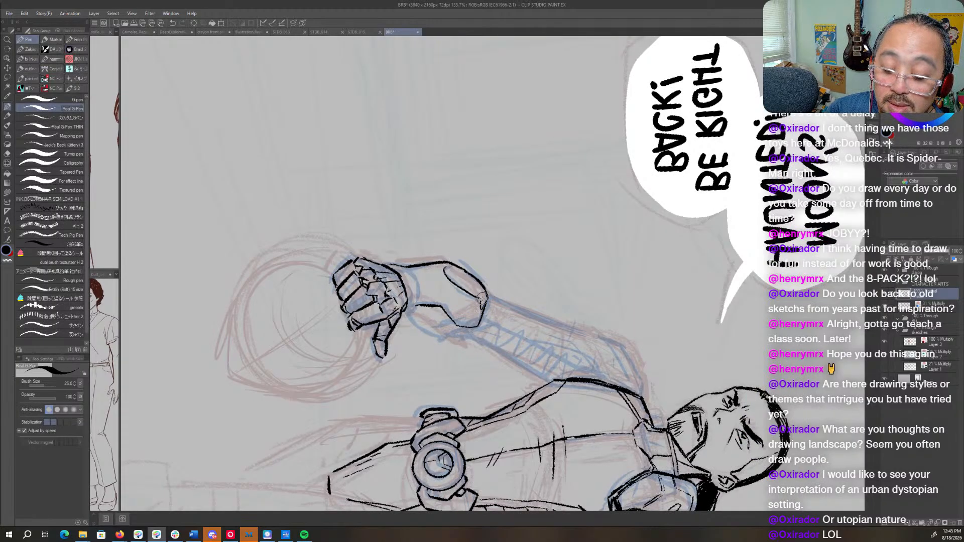
pyautogui.press('r')
pyautogui.moveTo(497, 320); pyautogui.dragTo(543, 266)
pyautogui.press('p')
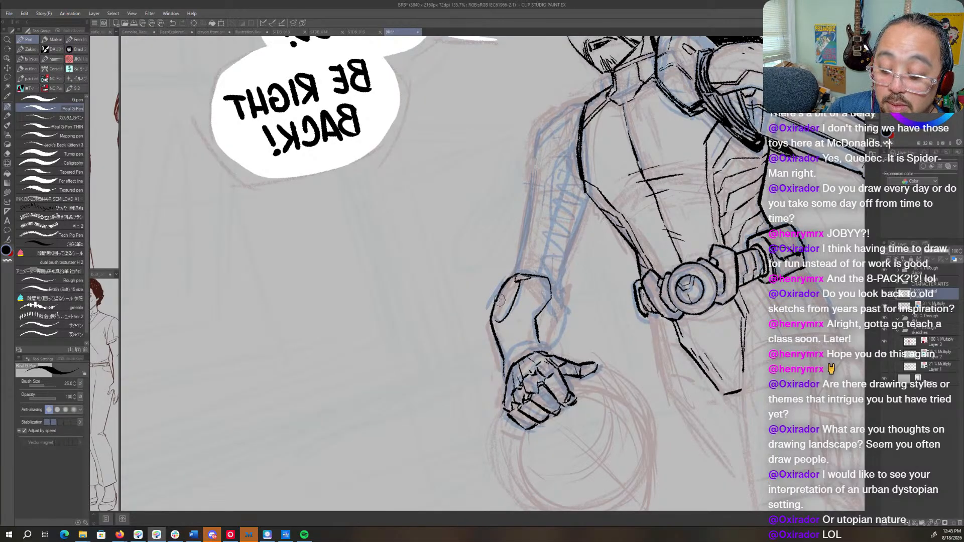
pyautogui.press('c')
pyautogui.moveTo(497, 297)
pyautogui.mouseDown()
pyautogui.moveTo(494, 309)
pyautogui.moveTo(497, 297)
pyautogui.mouseUp()
pyautogui.press('r')
pyautogui.moveTo(587, 274); pyautogui.dragTo(556, 335)
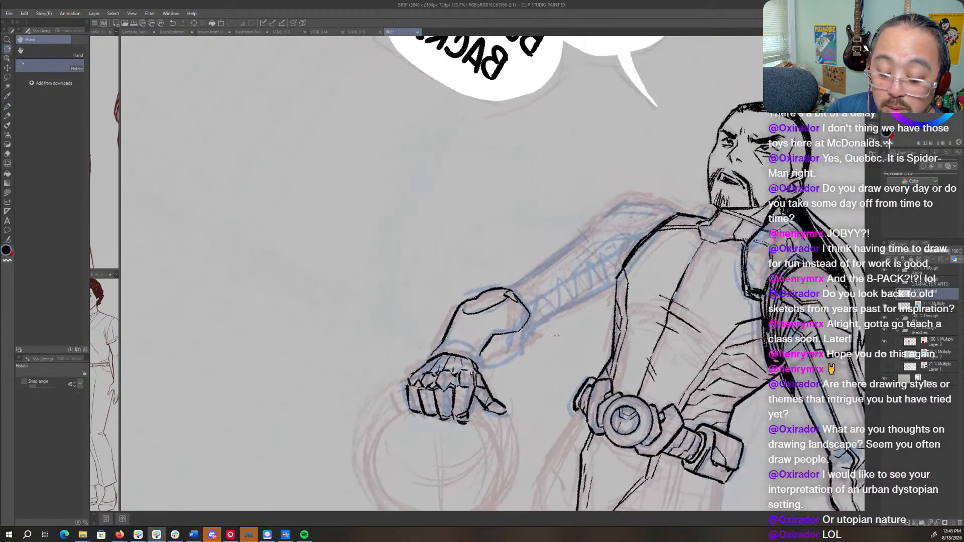
pyautogui.press('p')
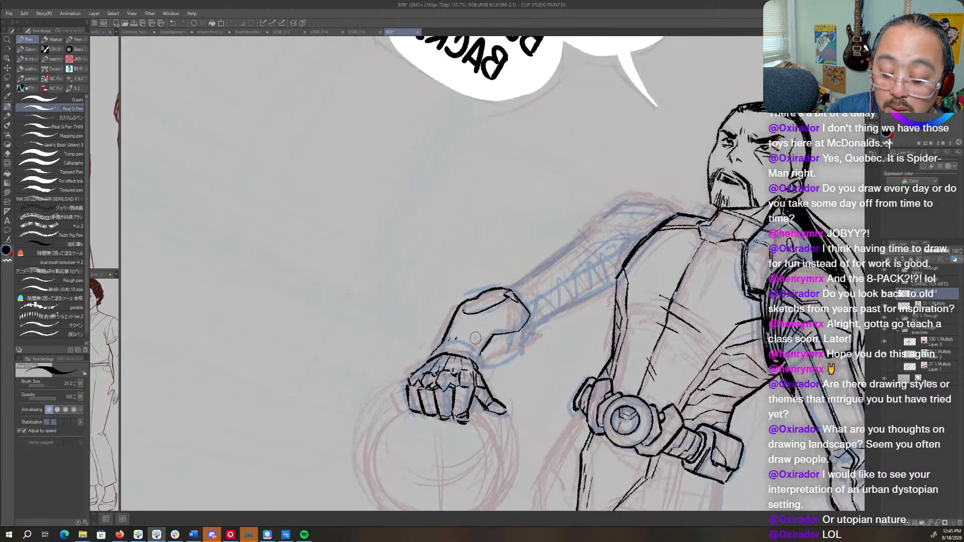
# - Add small surface marks on the far gauntlet and ink the angular contour of its underside down to the wrist
pyautogui.click(484, 318)
pyautogui.press('r')
pyautogui.moveTo(595, 303); pyautogui.dragTo(597, 257)
pyautogui.press('p')
pyautogui.moveTo(542, 302)
pyautogui.mouseDown()
pyautogui.moveTo(549, 337)
pyautogui.moveTo(524, 358)
pyautogui.mouseUp()
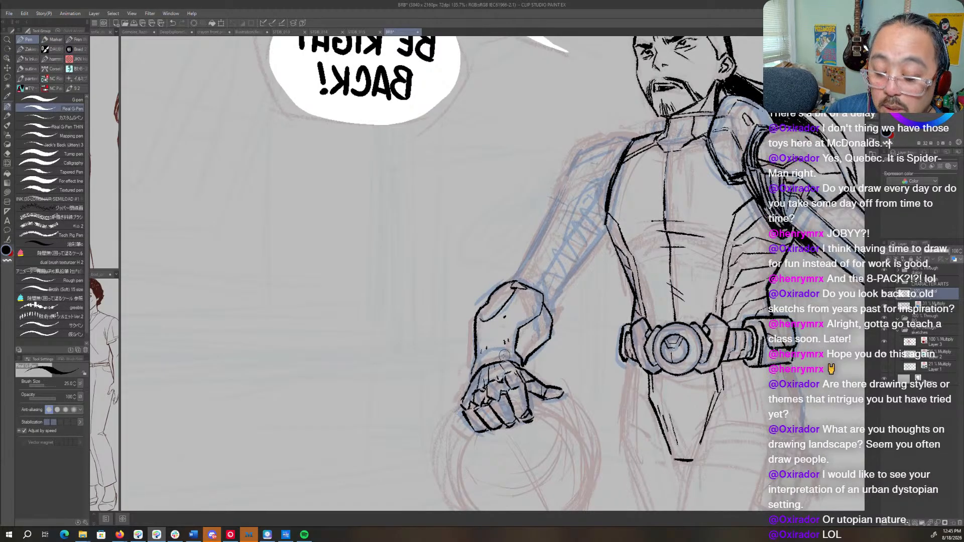
# - Ink the wrist cuff and the inner panel lines on the underside of the far gauntlet
pyautogui.moveTo(474, 364)
pyautogui.mouseDown()
pyautogui.moveTo(490, 349)
pyautogui.moveTo(510, 352)
pyautogui.mouseUp()
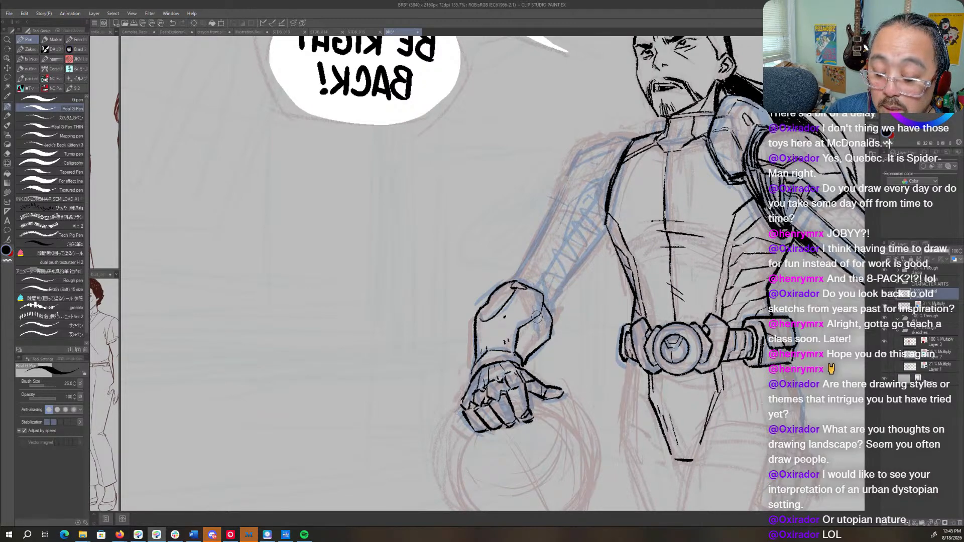
pyautogui.moveTo(534, 319)
pyautogui.mouseDown()
pyautogui.moveTo(531, 354)
pyautogui.moveTo(517, 332)
pyautogui.moveTo(525, 347)
pyautogui.mouseUp()
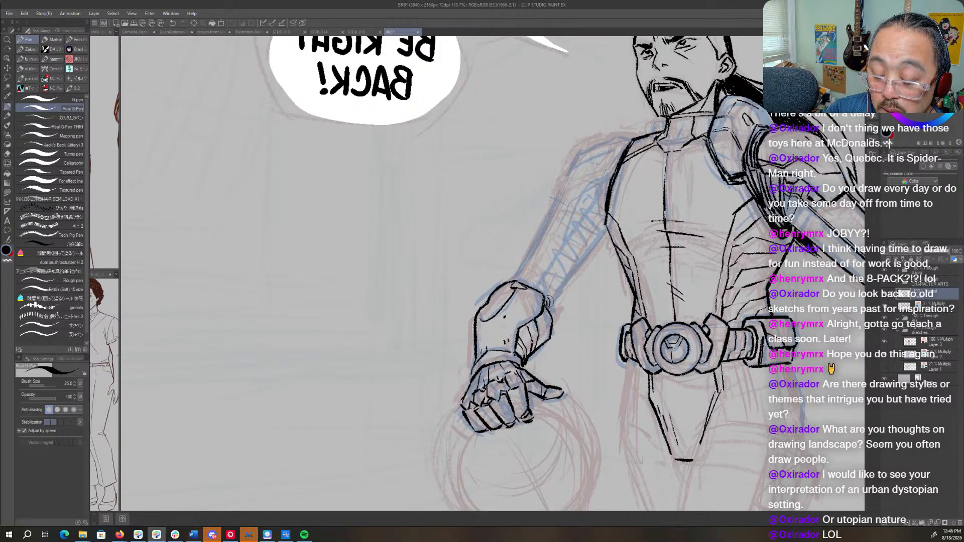
pyautogui.moveTo(536, 286); pyautogui.dragTo(552, 301)
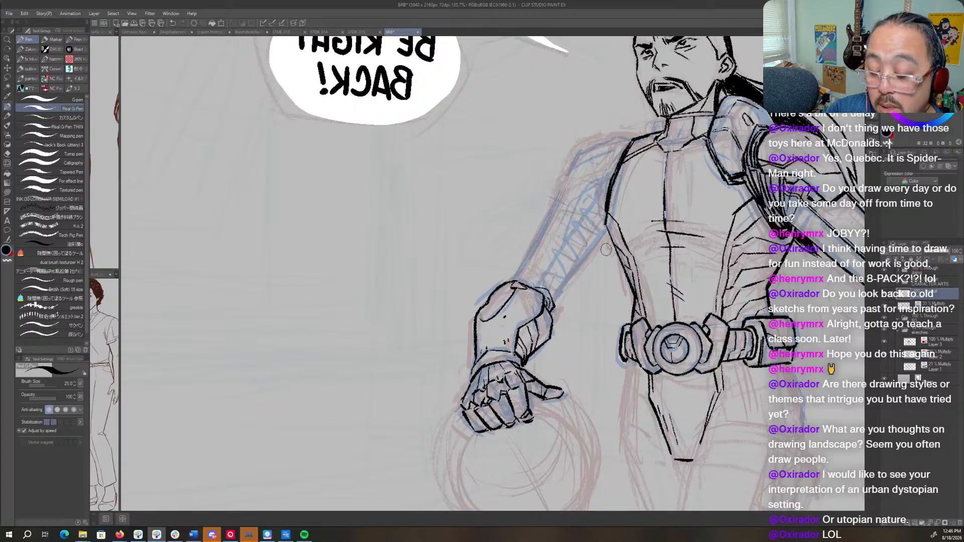
# - Hatch the far gauntlet's underside and ink the lower edge of the upper arm from the gauntlet to the torso
pyautogui.press('r')
pyautogui.moveTo(606, 249); pyautogui.dragTo(605, 195)
pyautogui.hotkey('ctrl', 'z')
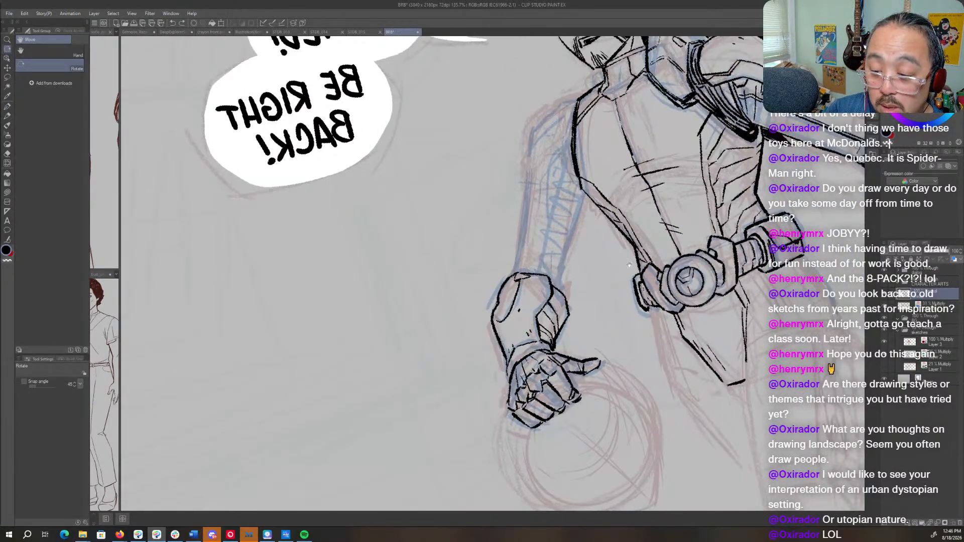
pyautogui.moveTo(629, 265); pyautogui.dragTo(526, 357)
pyautogui.moveTo(499, 296)
pyautogui.mouseDown()
pyautogui.moveTo(586, 261)
pyautogui.moveTo(557, 261)
pyautogui.moveTo(530, 343)
pyautogui.mouseUp()
pyautogui.press('p')
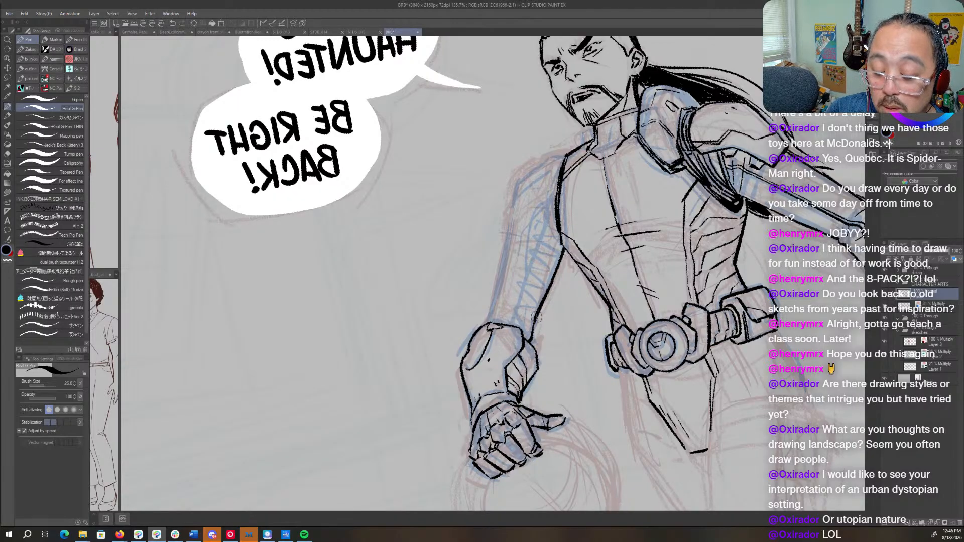
# - Ink the far upper arm's outer contour up to the shoulder and the inner panel lines beside the armpit
pyautogui.moveTo(565, 156)
pyautogui.mouseDown()
pyautogui.moveTo(524, 182)
pyautogui.moveTo(486, 317)
pyautogui.moveTo(471, 233)
pyautogui.moveTo(496, 223)
pyautogui.mouseUp()
pyautogui.press('r')
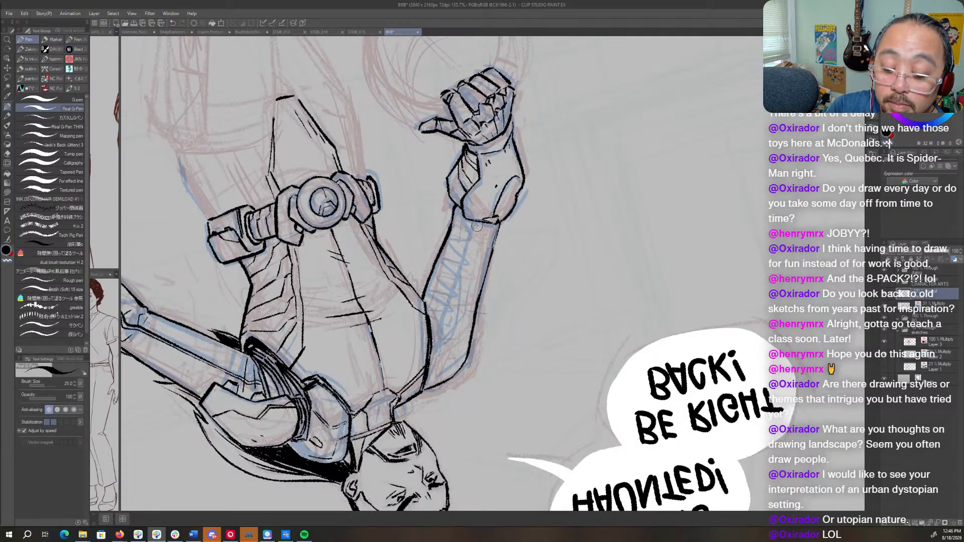
pyautogui.moveTo(474, 221); pyautogui.dragTo(447, 340)
pyautogui.press('r')
pyautogui.moveTo(505, 346)
pyautogui.mouseDown()
pyautogui.moveTo(619, 200)
pyautogui.moveTo(507, 128)
pyautogui.mouseUp()
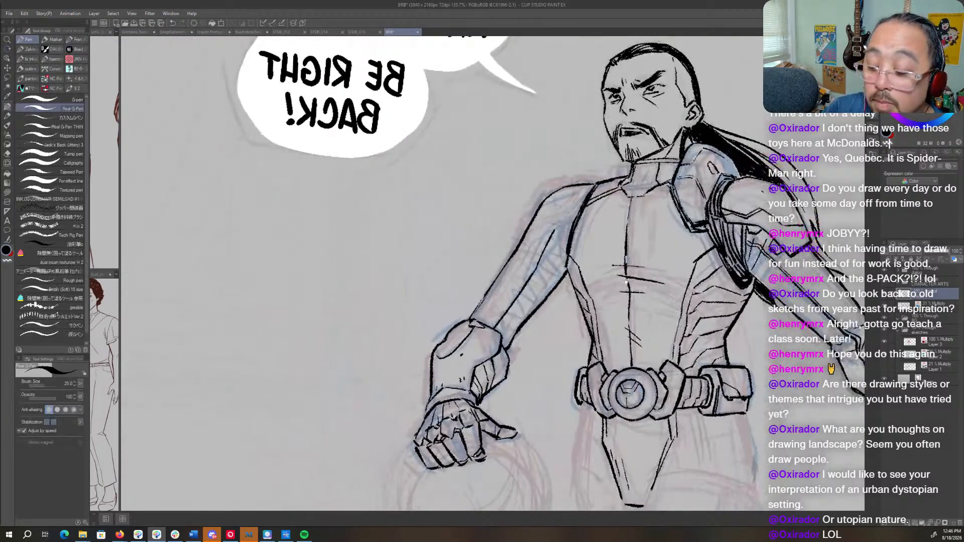
pyautogui.press('space')
pyautogui.moveTo(603, 244)
pyautogui.mouseDown()
pyautogui.moveTo(526, 306)
pyautogui.moveTo(499, 276)
pyautogui.moveTo(487, 281)
pyautogui.moveTo(409, 394)
pyautogui.mouseUp()
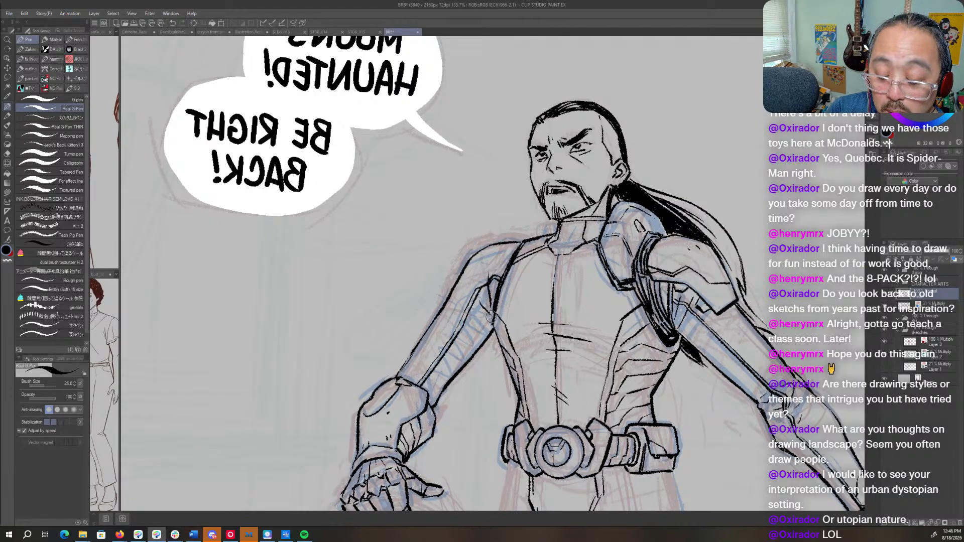
# - Add short detail marks around the near arm's elbow and along its forearm
pyautogui.moveTo(701, 364); pyautogui.dragTo(507, 321)
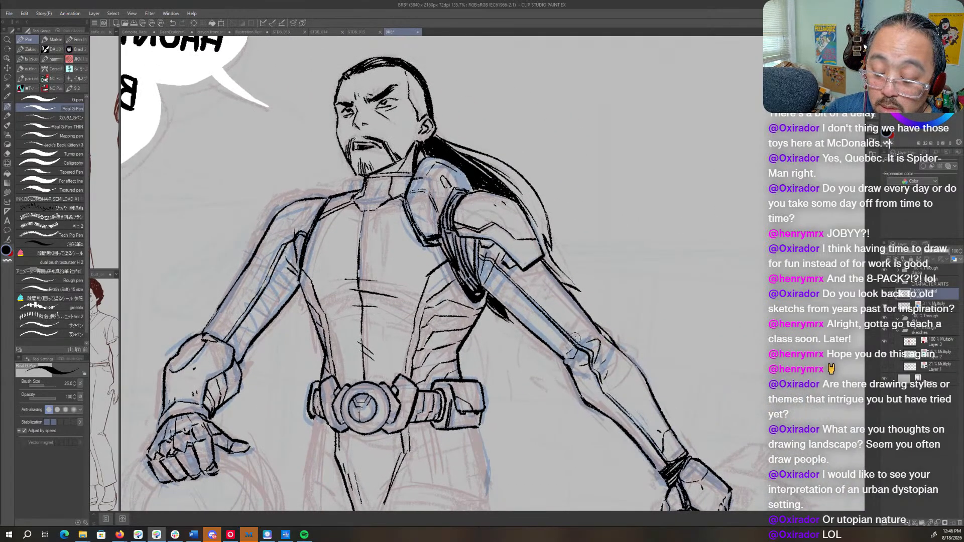
pyautogui.moveTo(578, 336); pyautogui.dragTo(568, 345)
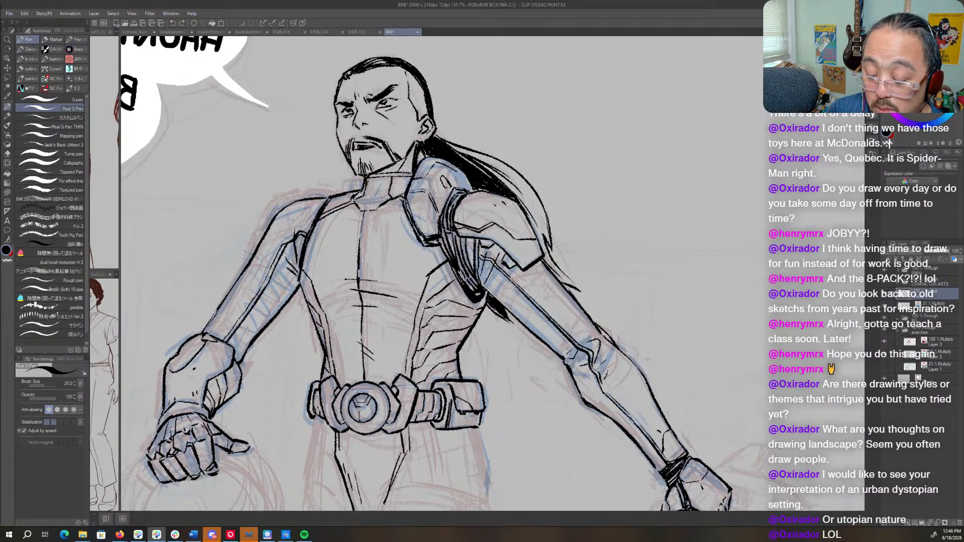
pyautogui.moveTo(625, 388); pyautogui.dragTo(631, 394)
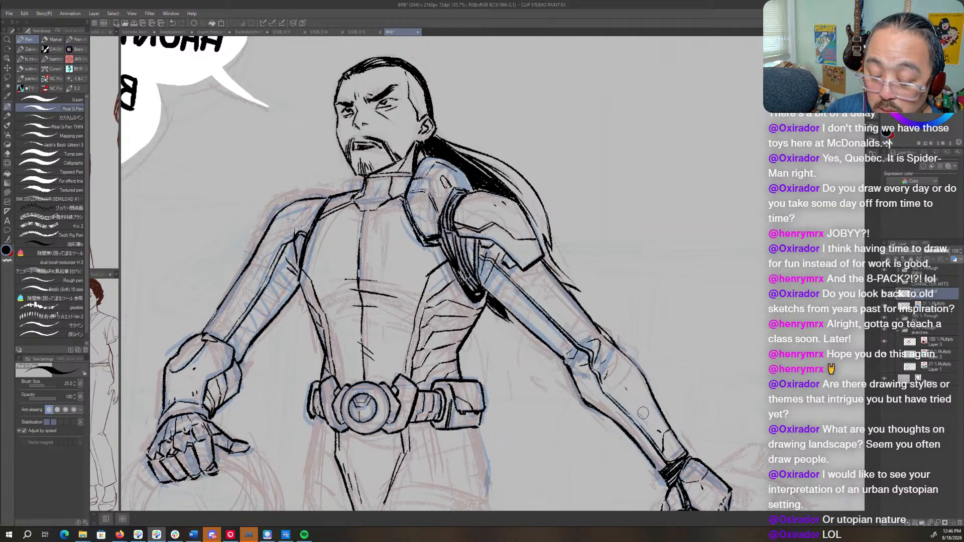
# - Add small crease marks on the far upper arm's outer side and save the file
pyautogui.moveTo(303, 277); pyautogui.dragTo(470, 256)
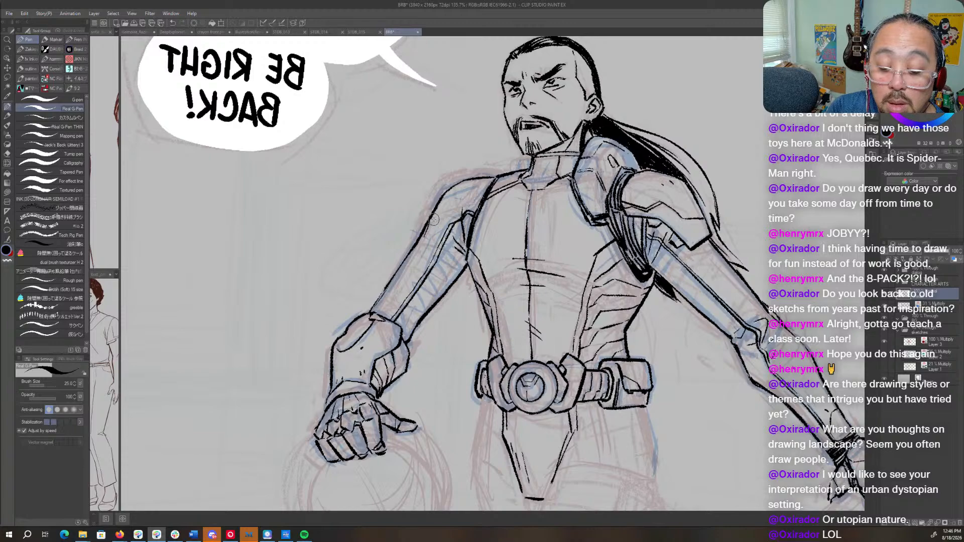
pyautogui.moveTo(644, 256); pyautogui.dragTo(600, 273)
pyautogui.hotkey('ctrl', 's')
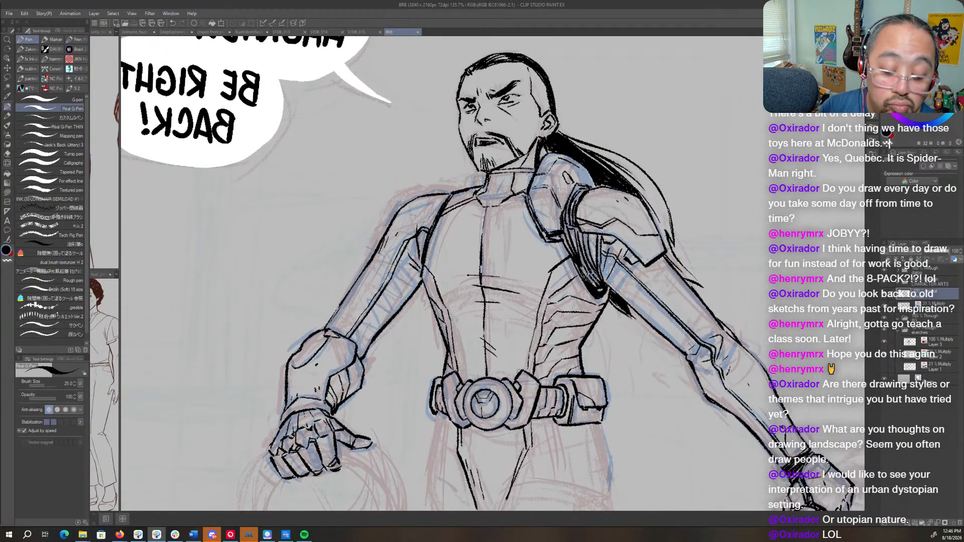
# - Try to touch up the far upper arm's lower edge where it meets the gauntlet, and undo the last stroke
pyautogui.moveTo(392, 316); pyautogui.dragTo(552, 319)
pyautogui.press('c')
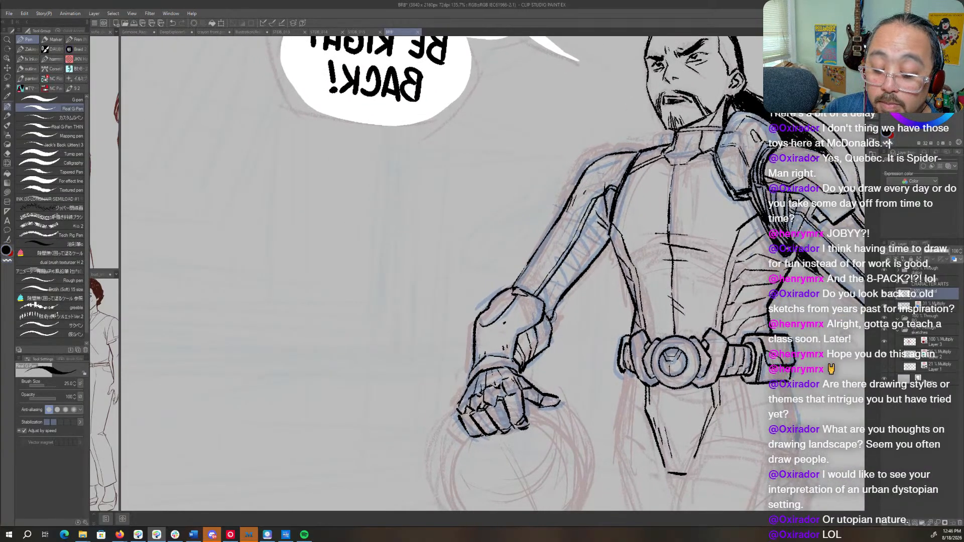
pyautogui.moveTo(561, 277); pyautogui.dragTo(554, 304)
pyautogui.hotkey('ctrl', 'z')
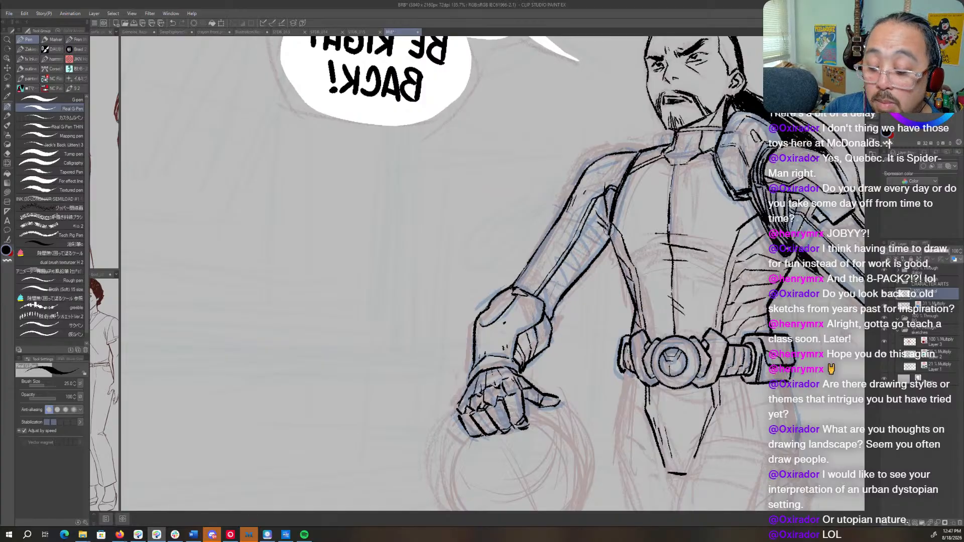
# - Unflip the canvas view, hide the blue sketch layer, and check the whole figure's ink with the sketches folder off and on again
pyautogui.press('h')
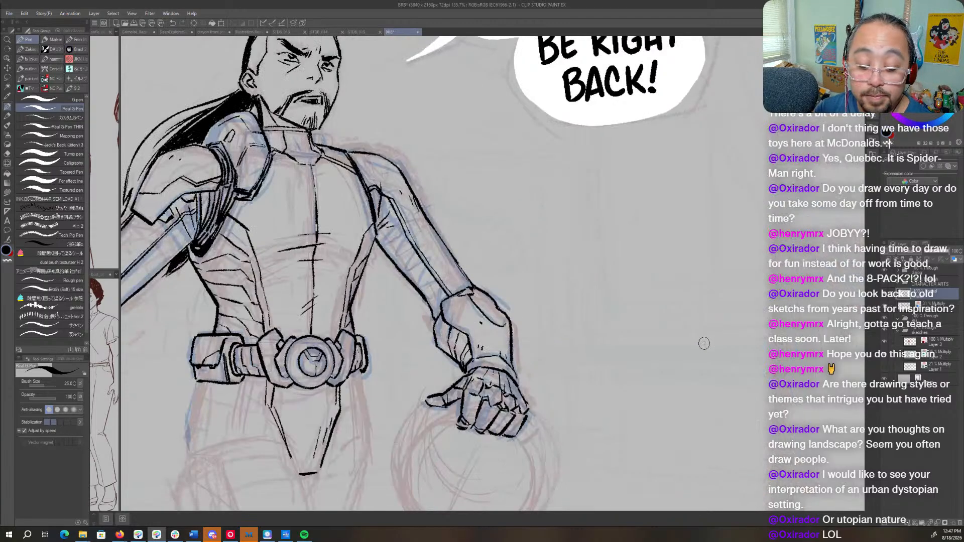
pyautogui.moveTo(533, 360); pyautogui.dragTo(750, 252)
pyautogui.moveTo(568, 427)
pyautogui.mouseDown()
pyautogui.moveTo(623, 302)
pyautogui.moveTo(608, 255)
pyautogui.moveTo(607, 275)
pyautogui.mouseUp()
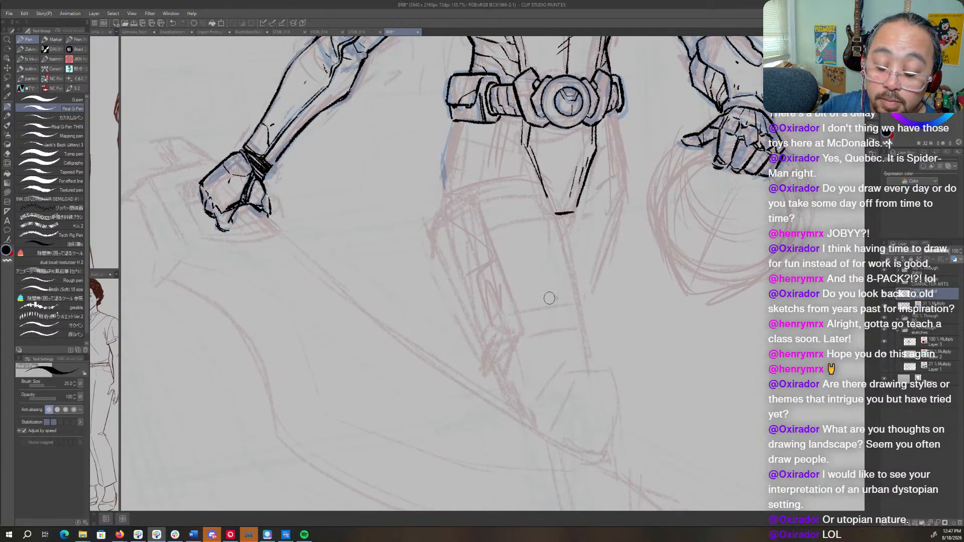
pyautogui.moveTo(672, 309); pyautogui.dragTo(533, 384)
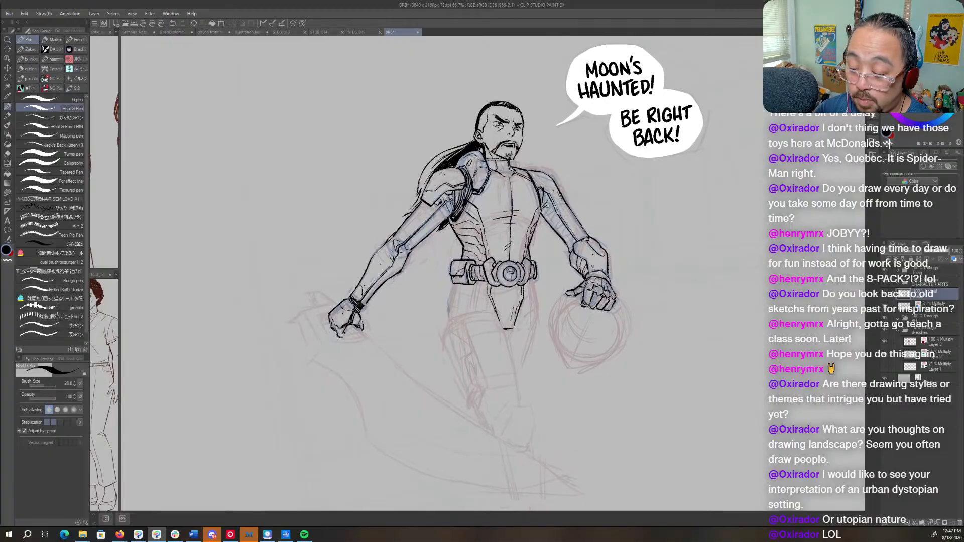
pyautogui.click(884, 306)
pyautogui.click(883, 331)
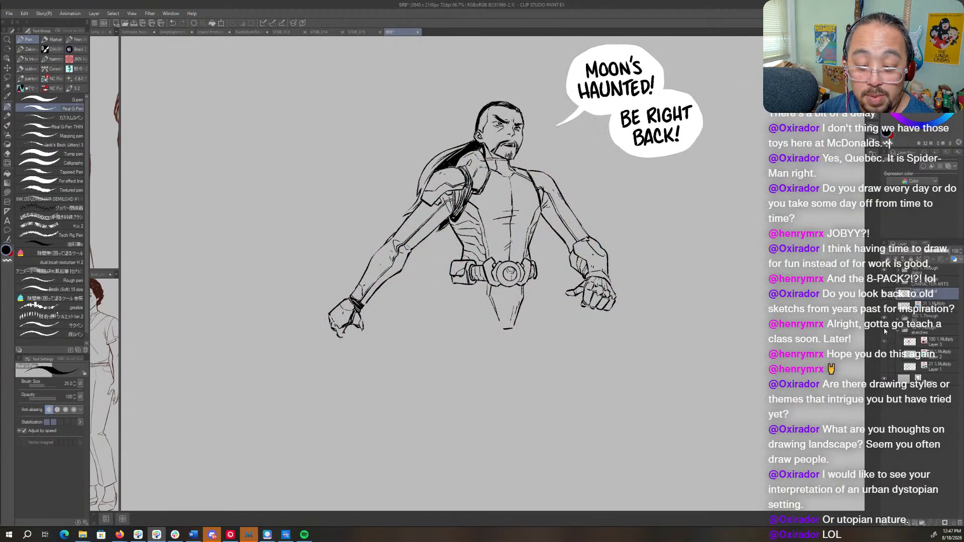
pyautogui.click(884, 330)
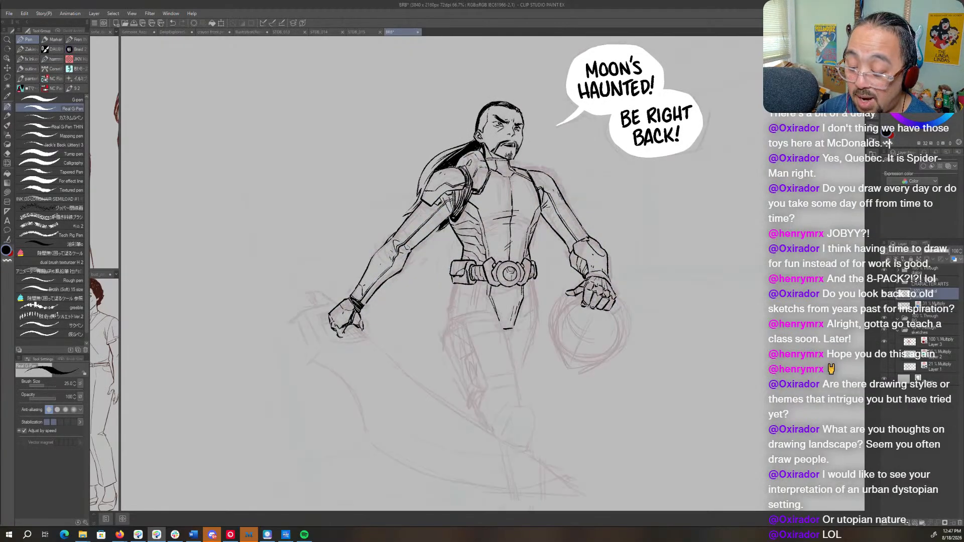
# - Show the blue sketch layer again, make it active, and sketch the front thigh plate's outer edge down to the knee in blue
pyautogui.click(882, 308)
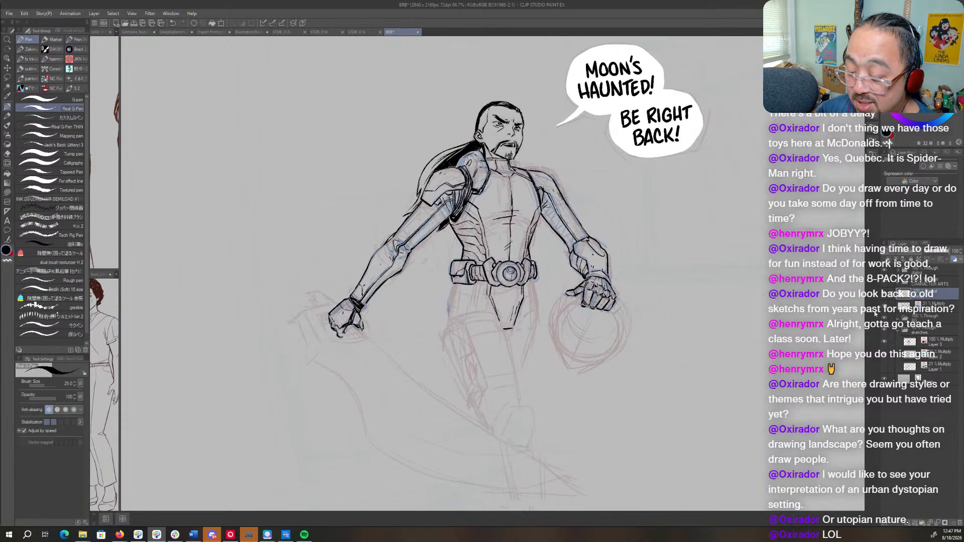
pyautogui.click(913, 307)
pyautogui.moveTo(543, 351); pyautogui.dragTo(566, 258)
pyautogui.moveTo(522, 236); pyautogui.dragTo(536, 246)
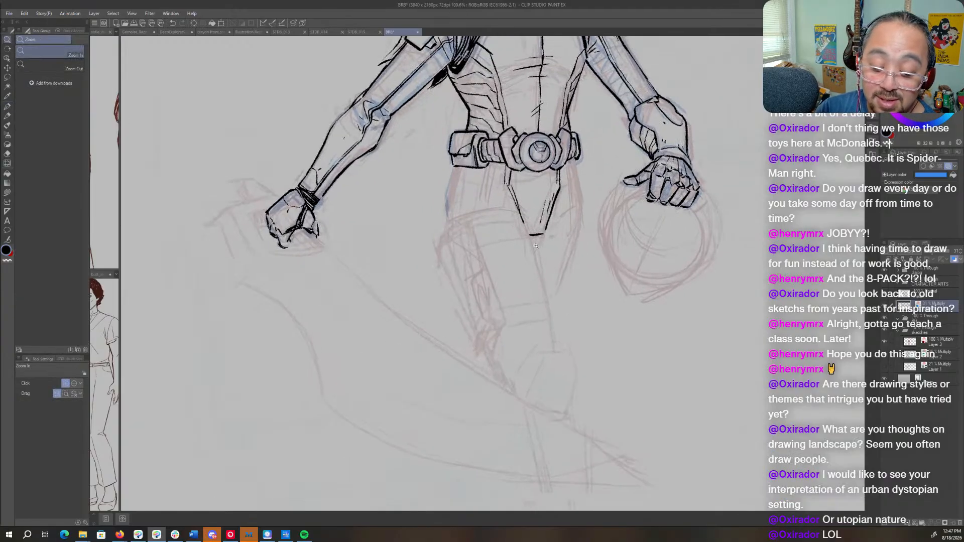
pyautogui.press('p')
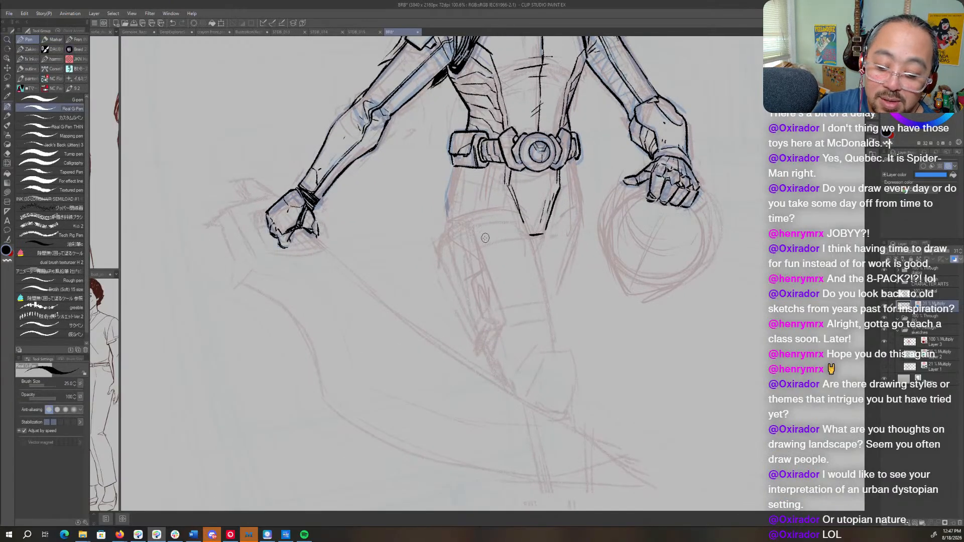
pyautogui.moveTo(480, 231)
pyautogui.mouseDown()
pyautogui.moveTo(480, 270)
pyautogui.moveTo(473, 254)
pyautogui.moveTo(497, 316)
pyautogui.moveTo(492, 300)
pyautogui.moveTo(513, 315)
pyautogui.moveTo(515, 333)
pyautogui.moveTo(513, 325)
pyautogui.moveTo(497, 341)
pyautogui.moveTo(498, 355)
pyautogui.moveTo(494, 341)
pyautogui.moveTo(489, 361)
pyautogui.mouseUp()
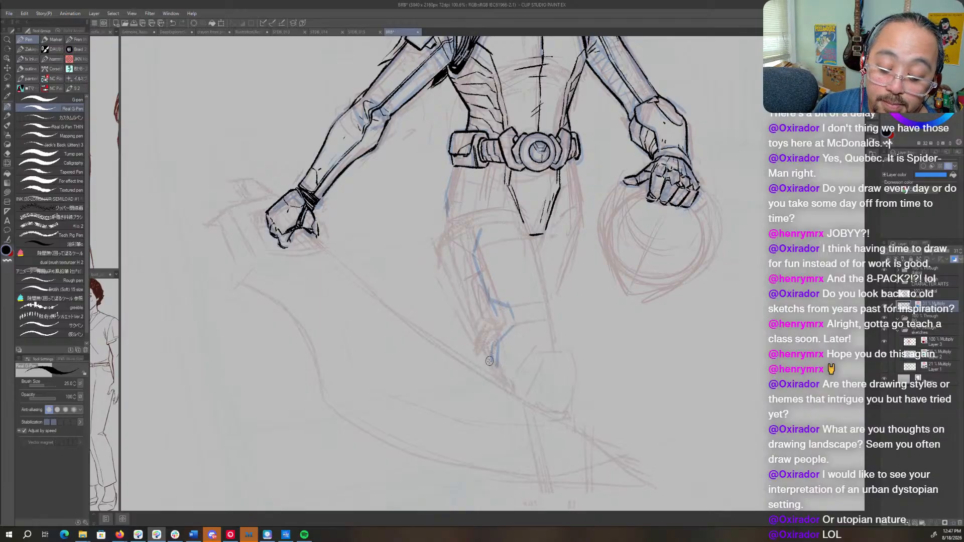
# - Sketch the two bands across the front thigh and the thigh's inner contour in blue
pyautogui.moveTo(482, 216)
pyautogui.mouseDown()
pyautogui.moveTo(491, 237)
pyautogui.moveTo(478, 212)
pyautogui.moveTo(446, 220)
pyautogui.mouseUp()
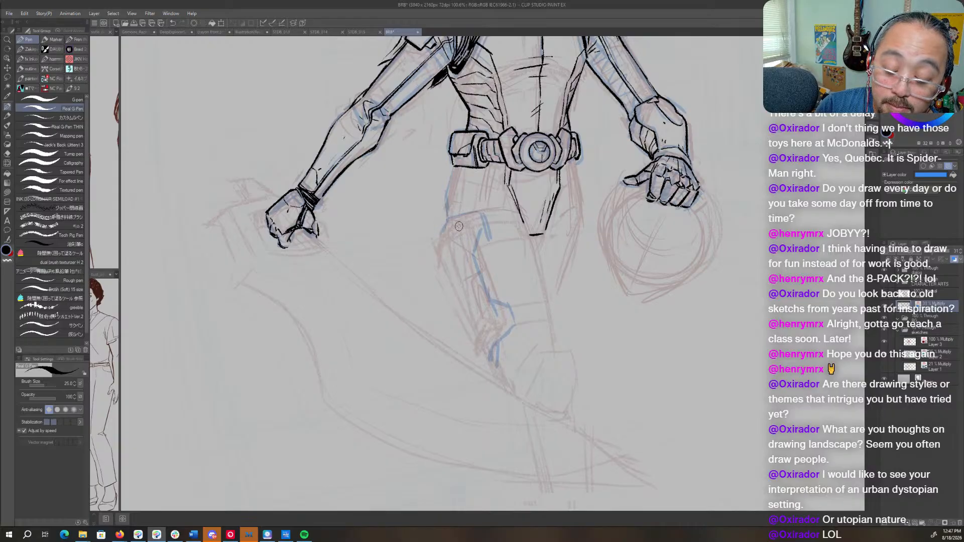
pyautogui.moveTo(491, 214)
pyautogui.mouseDown()
pyautogui.moveTo(516, 213)
pyautogui.moveTo(496, 231)
pyautogui.moveTo(527, 234)
pyautogui.mouseUp()
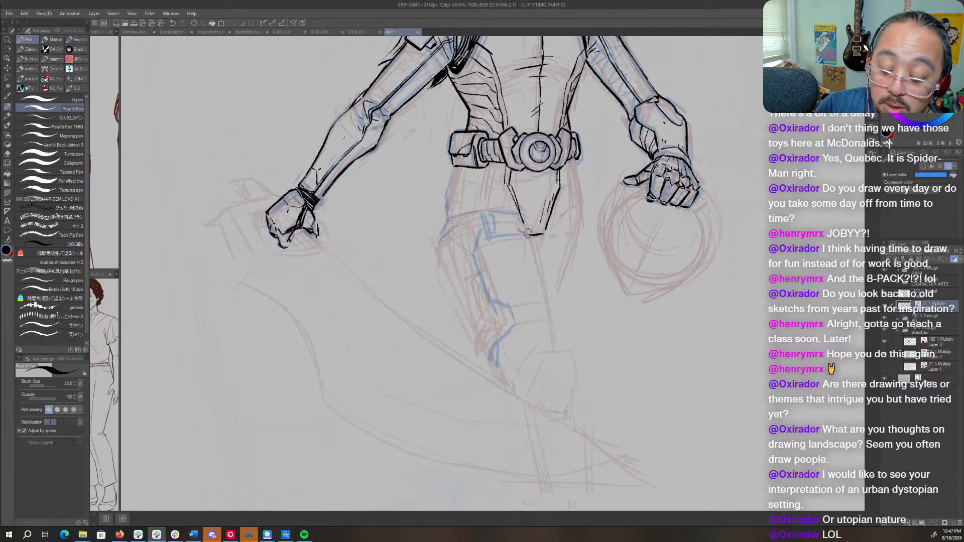
pyautogui.moveTo(517, 306)
pyautogui.mouseDown()
pyautogui.moveTo(519, 320)
pyautogui.moveTo(538, 303)
pyautogui.moveTo(549, 317)
pyautogui.mouseUp()
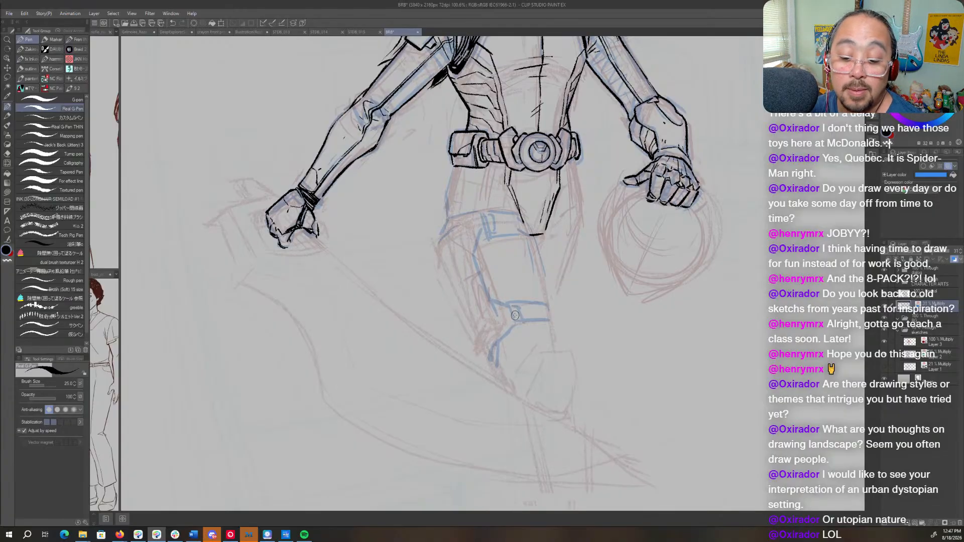
pyautogui.moveTo(577, 168)
pyautogui.mouseDown()
pyautogui.moveTo(571, 256)
pyautogui.moveTo(559, 288)
pyautogui.moveTo(549, 276)
pyautogui.moveTo(555, 335)
pyautogui.mouseUp()
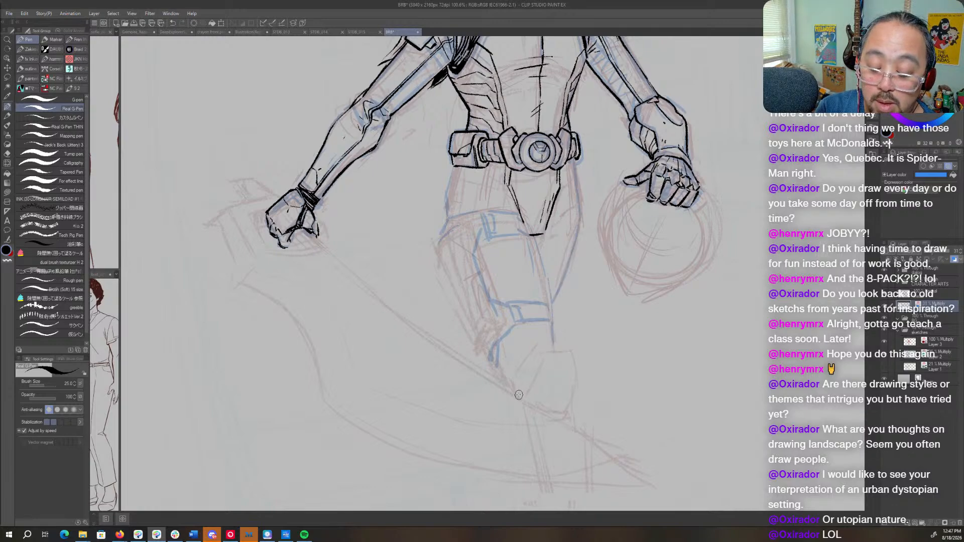
# - Sketch the rounded knee pad and both sides of the front lower leg in blue
pyautogui.moveTo(598, 368); pyautogui.dragTo(587, 269)
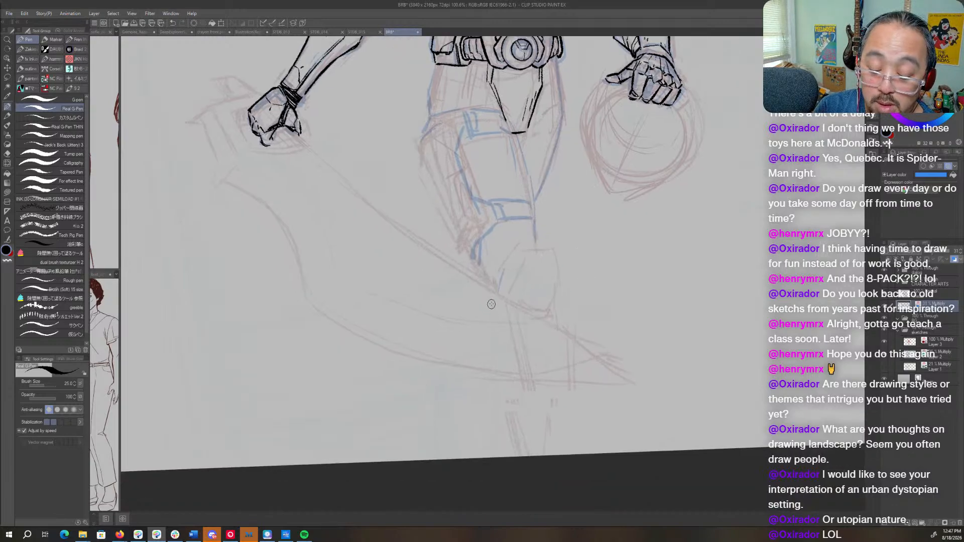
pyautogui.moveTo(491, 304); pyautogui.dragTo(505, 386)
pyautogui.moveTo(484, 321); pyautogui.dragTo(514, 420)
pyautogui.moveTo(557, 309)
pyautogui.mouseDown()
pyautogui.moveTo(547, 413)
pyautogui.moveTo(508, 438)
pyautogui.moveTo(546, 444)
pyautogui.mouseUp()
pyautogui.moveTo(543, 267)
pyautogui.mouseDown()
pyautogui.moveTo(548, 337)
pyautogui.moveTo(510, 373)
pyautogui.moveTo(525, 328)
pyautogui.moveTo(555, 343)
pyautogui.moveTo(552, 378)
pyautogui.mouseUp()
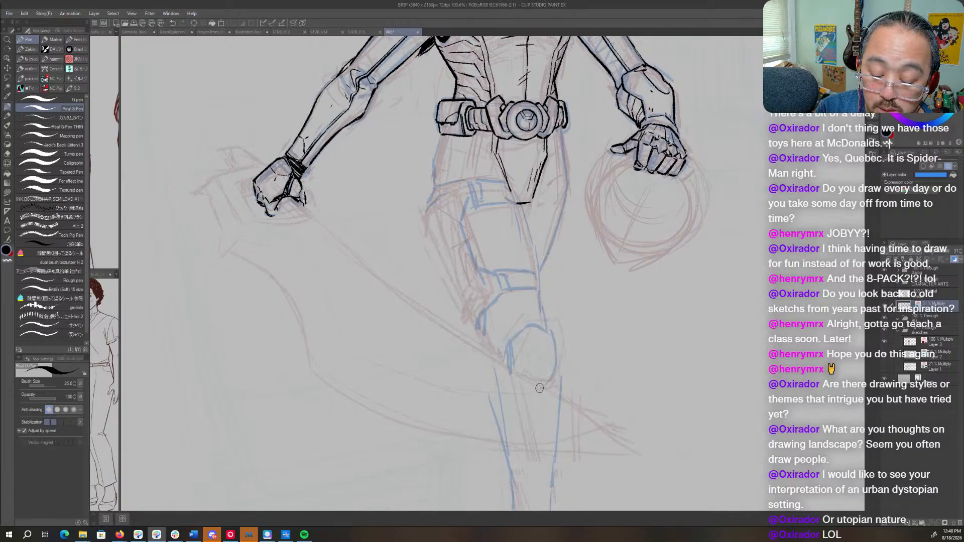
# - Return to the ink layer and darken the small round rivet on the near shoulder armor
pyautogui.moveTo(549, 305); pyautogui.dragTo(545, 460)
pyautogui.moveTo(484, 256); pyautogui.dragTo(533, 302)
pyautogui.moveTo(465, 221)
pyautogui.mouseDown()
pyautogui.moveTo(553, 216)
pyautogui.moveTo(559, 242)
pyautogui.mouseUp()
pyautogui.click(929, 293)
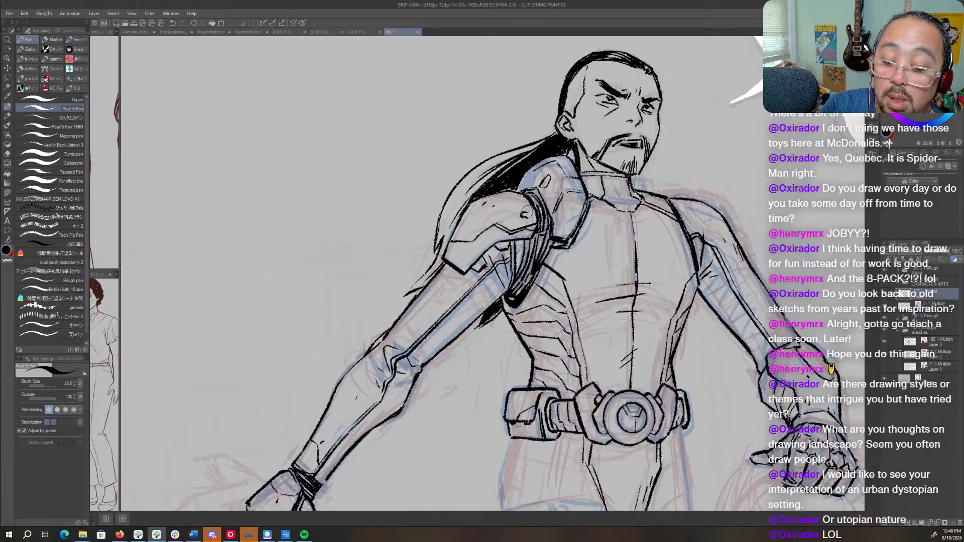
pyautogui.moveTo(526, 211); pyautogui.dragTo(525, 217)
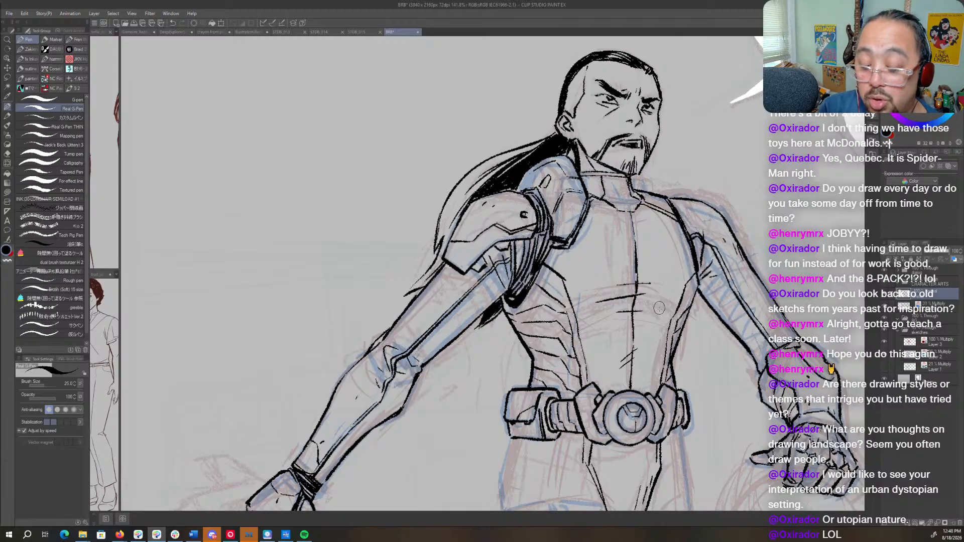
# - Erase the lower outer edge of the crotch plate where the front thigh overlaps it
pyautogui.moveTo(723, 342); pyautogui.dragTo(657, 362)
pyautogui.moveTo(713, 429); pyautogui.dragTo(590, 359)
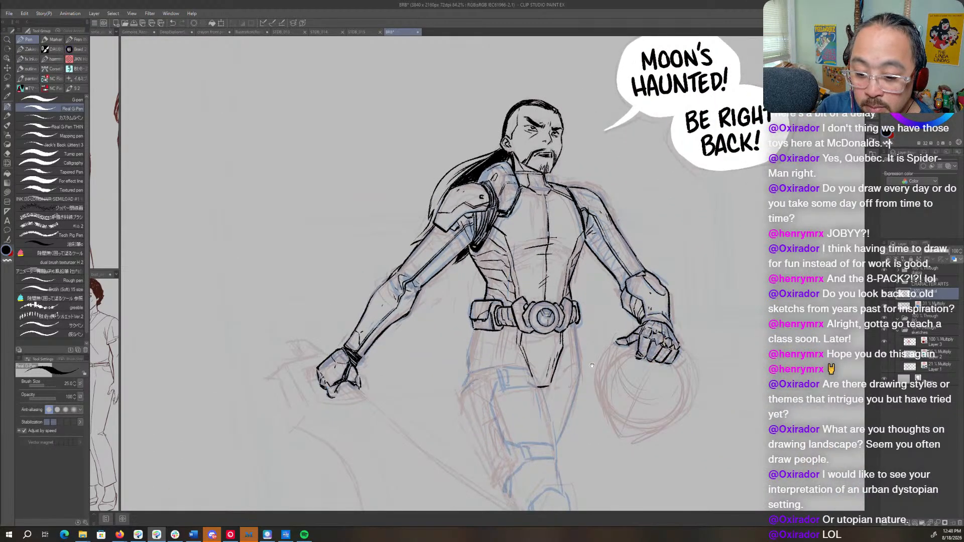
pyautogui.moveTo(649, 399); pyautogui.dragTo(644, 258)
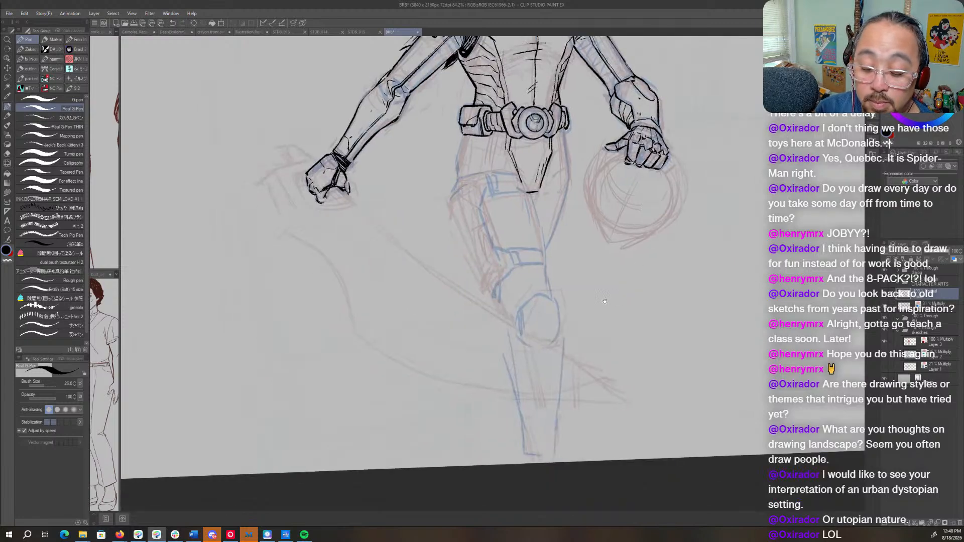
pyautogui.moveTo(536, 206); pyautogui.dragTo(628, 289)
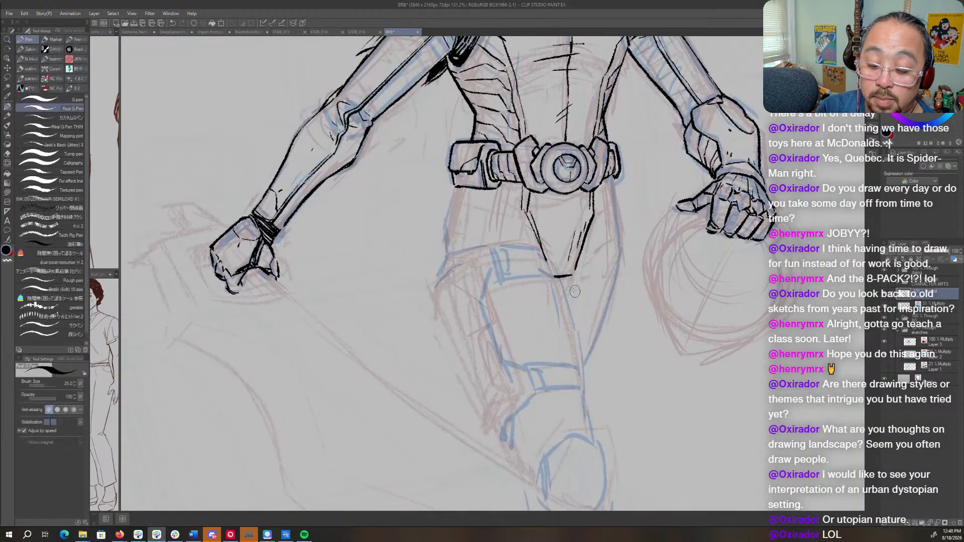
pyautogui.press('c')
pyautogui.moveTo(538, 251); pyautogui.dragTo(553, 275)
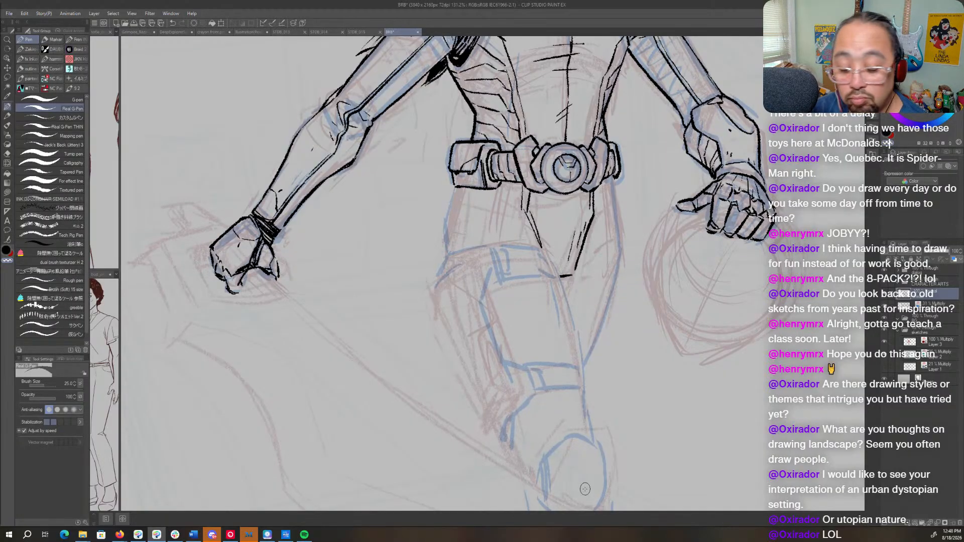
# - Ink the four curved edges of the upper and lower bands across the front thigh
pyautogui.moveTo(585, 489); pyautogui.dragTo(687, 144)
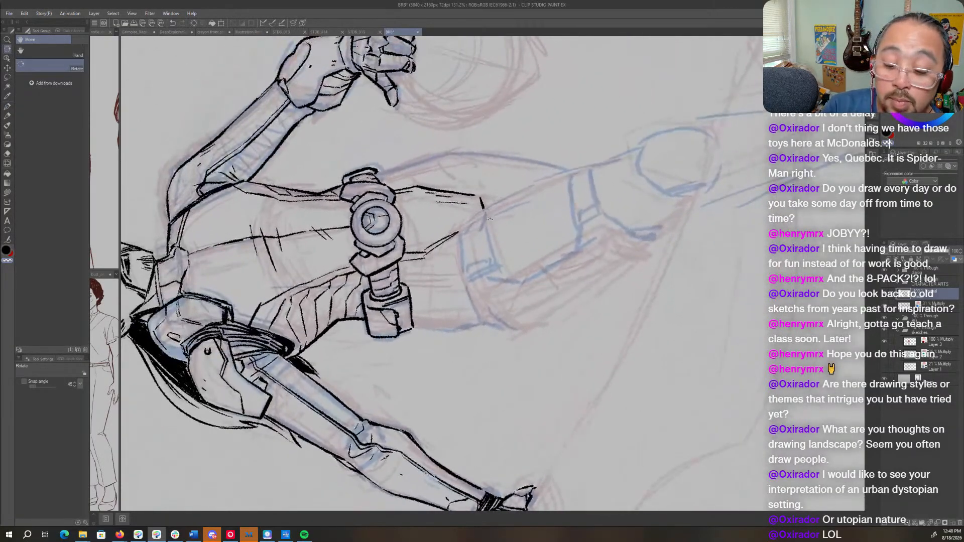
pyautogui.moveTo(486, 203); pyautogui.dragTo(495, 264)
pyautogui.moveTo(466, 222); pyautogui.dragTo(462, 277)
pyautogui.moveTo(637, 246); pyautogui.dragTo(579, 337)
pyautogui.moveTo(545, 250); pyautogui.dragTo(527, 302)
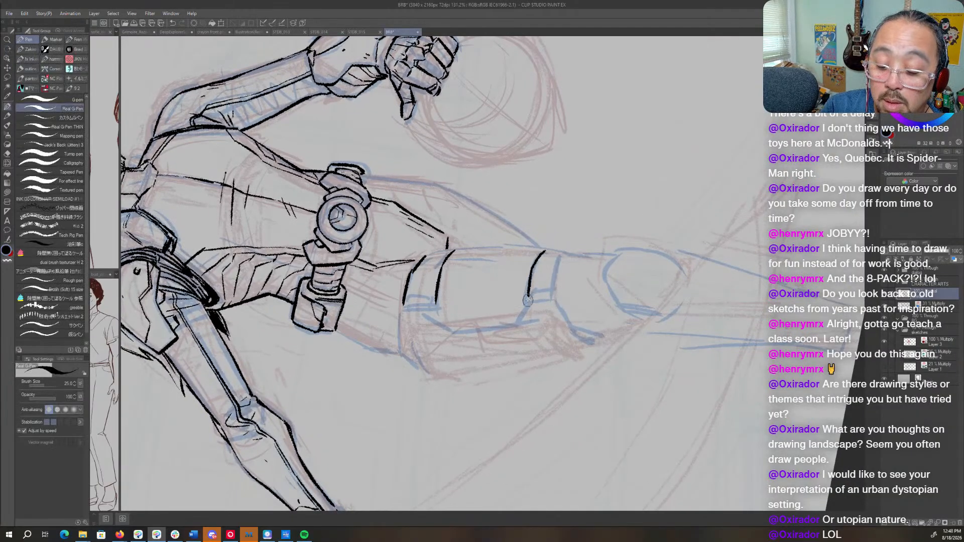
pyautogui.moveTo(569, 251); pyautogui.dragTo(552, 303)
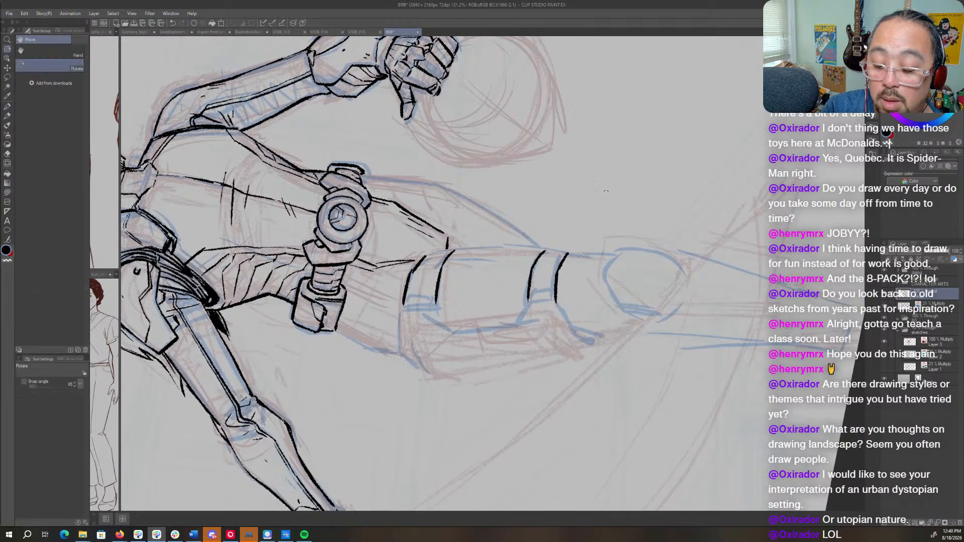
# - Ink the short end edges of both thigh bands, thickening the outer end of the upper band
pyautogui.moveTo(440, 254)
pyautogui.mouseDown()
pyautogui.moveTo(515, 221)
pyautogui.moveTo(519, 240)
pyautogui.mouseUp()
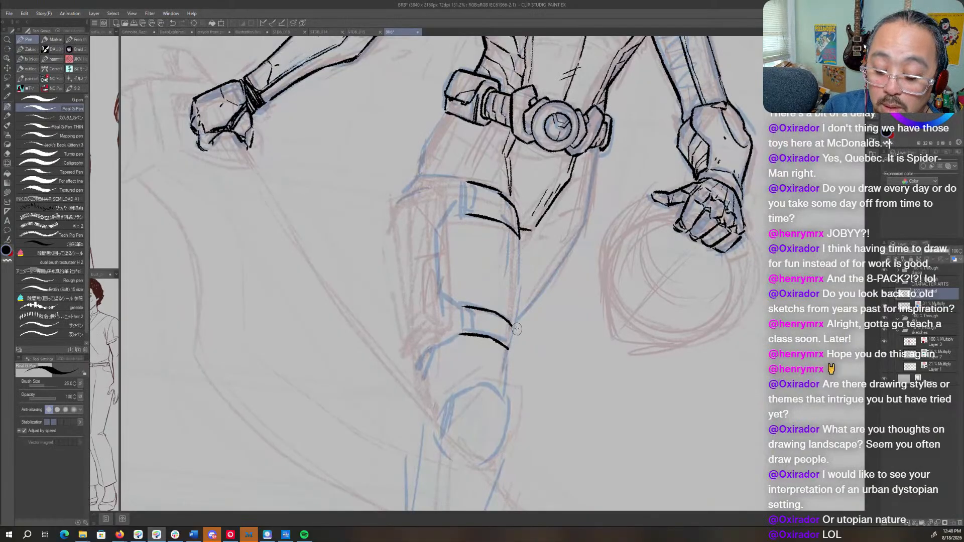
pyautogui.moveTo(511, 324); pyautogui.dragTo(510, 349)
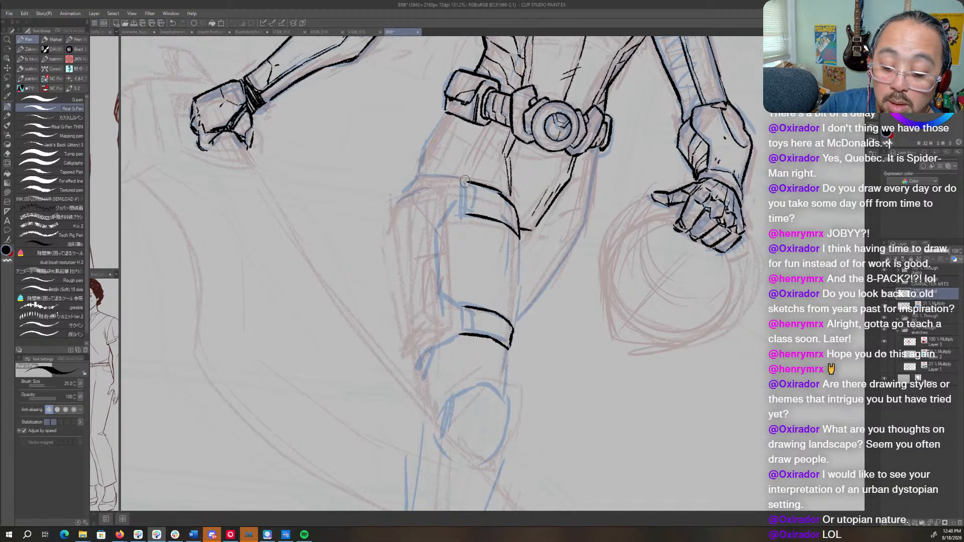
pyautogui.moveTo(462, 182); pyautogui.dragTo(464, 216)
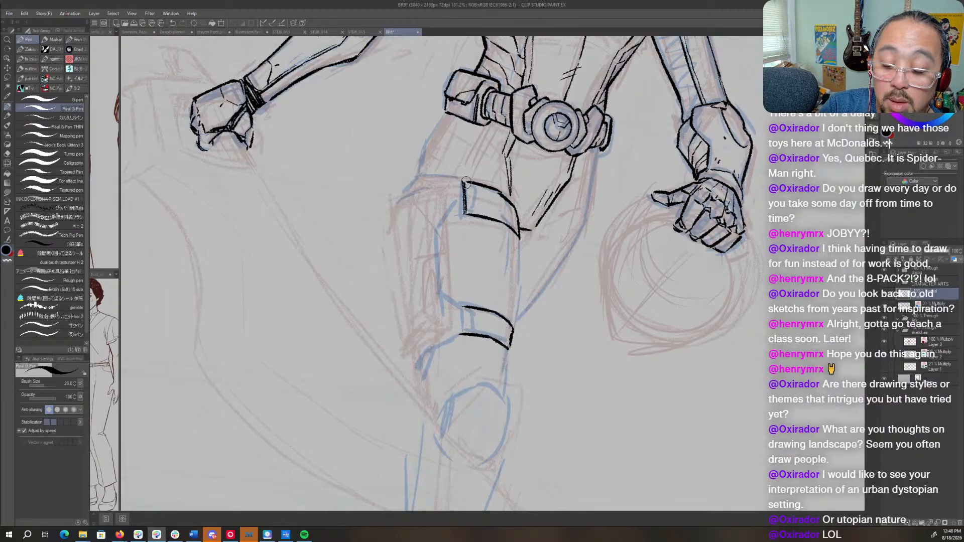
pyautogui.moveTo(463, 181); pyautogui.dragTo(465, 216)
pyautogui.moveTo(462, 305); pyautogui.dragTo(464, 337)
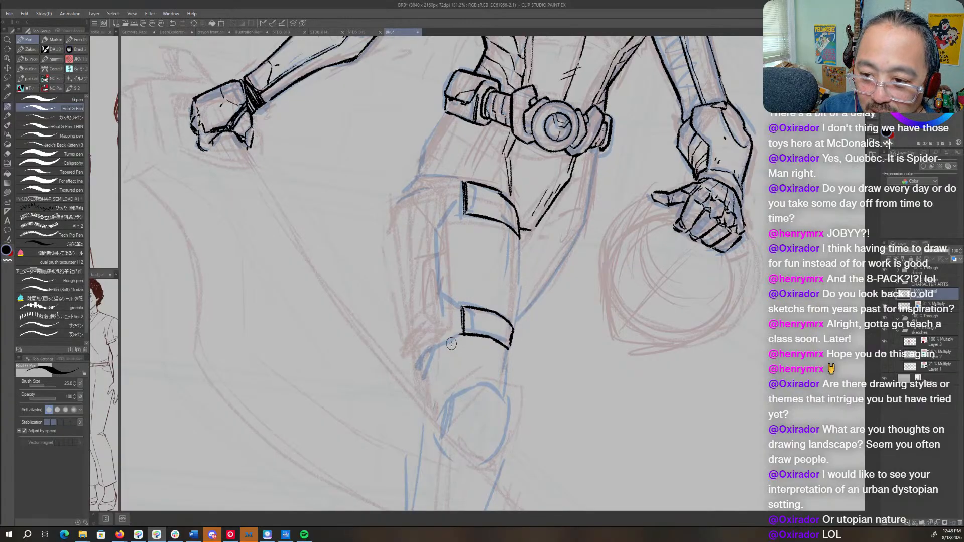
# - Ink a crease line on the hip between the upper thigh band and the crotch plate
pyautogui.moveTo(520, 236)
pyautogui.mouseDown()
pyautogui.moveTo(522, 303)
pyautogui.moveTo(582, 174)
pyautogui.moveTo(533, 147)
pyautogui.mouseUp()
pyautogui.press('r')
pyautogui.press('p')
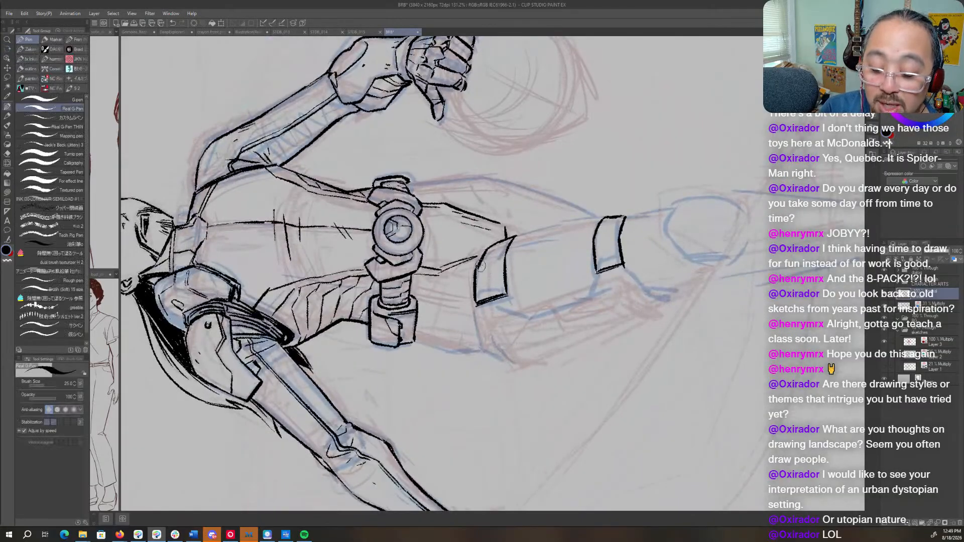
pyautogui.press('c')
pyautogui.moveTo(481, 266)
pyautogui.mouseDown()
pyautogui.moveTo(488, 252)
pyautogui.moveTo(479, 259)
pyautogui.moveTo(522, 321)
pyautogui.moveTo(542, 379)
pyautogui.moveTo(517, 388)
pyautogui.mouseUp()
pyautogui.press('r')
pyautogui.press('p')
pyautogui.press('c')
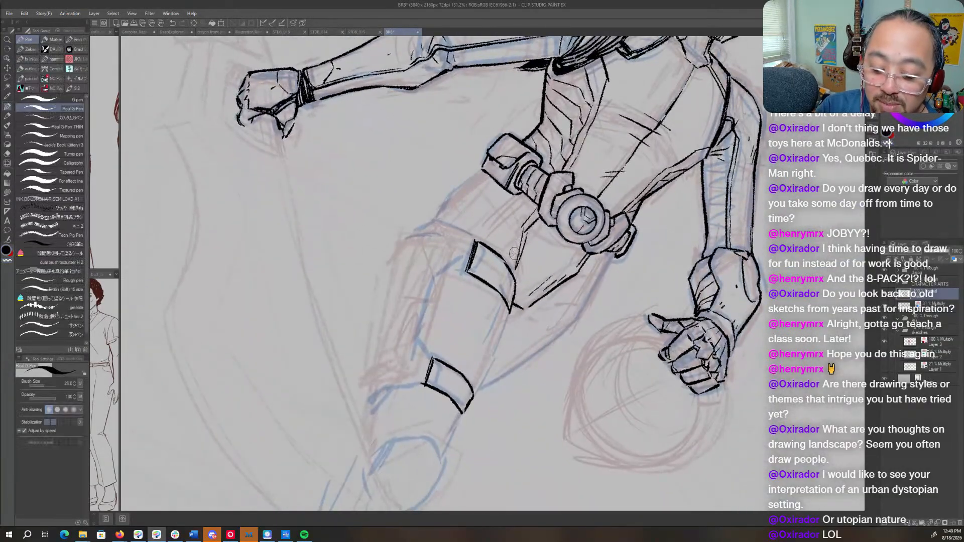
pyautogui.moveTo(502, 232); pyautogui.dragTo(516, 263)
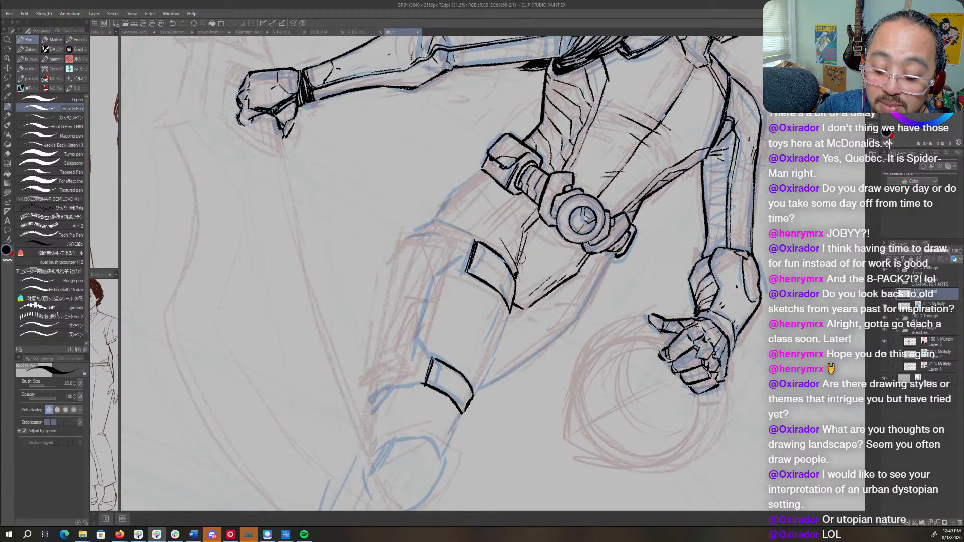
# - Add more short crease strokes just above the upper thigh band to build up the fold beside the crotch plate
pyautogui.press('r')
pyautogui.moveTo(567, 245); pyautogui.dragTo(491, 168)
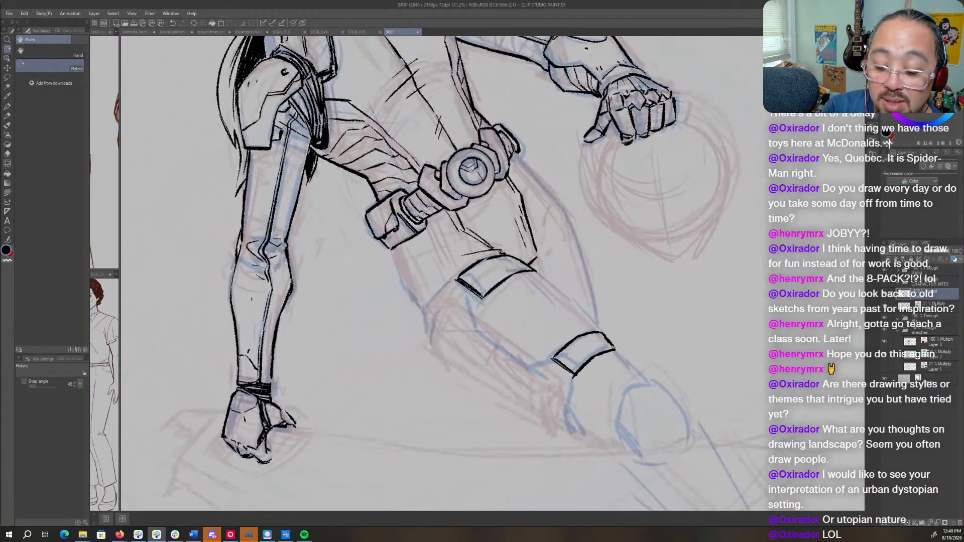
pyautogui.press('p')
pyautogui.hotkey('shift', 'space')
pyautogui.moveTo(514, 275); pyautogui.dragTo(512, 242)
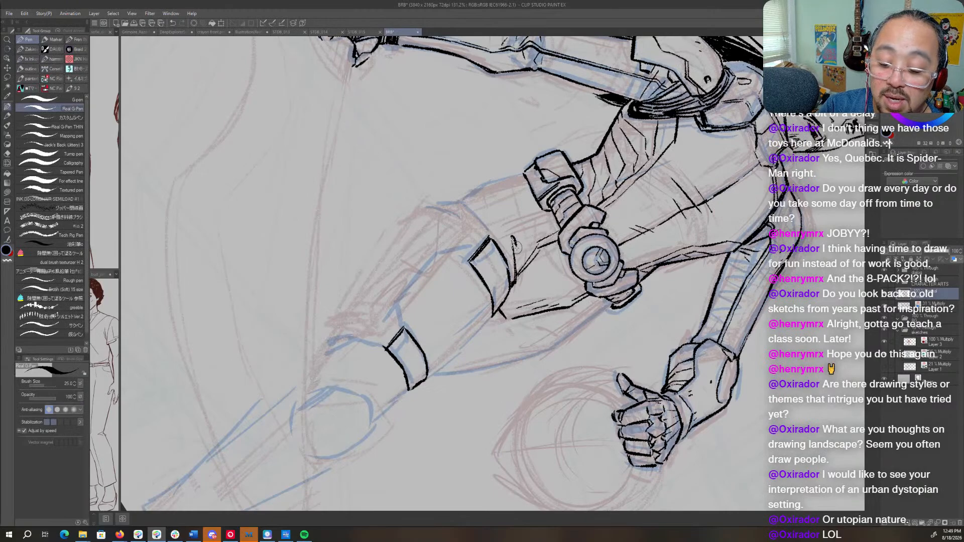
pyautogui.hotkey('shift', 'space')
pyautogui.moveTo(536, 328); pyautogui.dragTo(499, 253)
pyautogui.hotkey('shift', 'space')
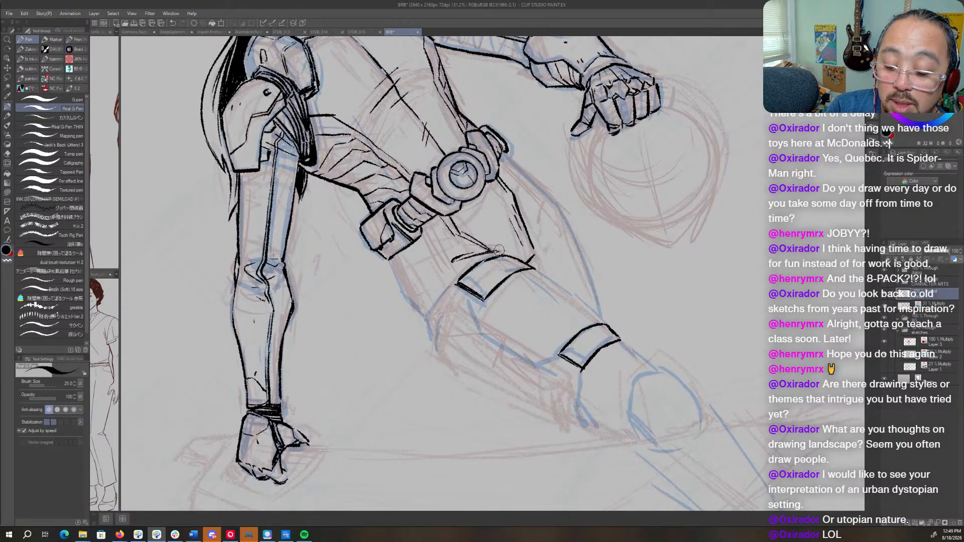
pyautogui.hotkey('shift', 'space')
pyautogui.moveTo(503, 246); pyautogui.dragTo(559, 382)
pyautogui.hotkey('shift', 'space')
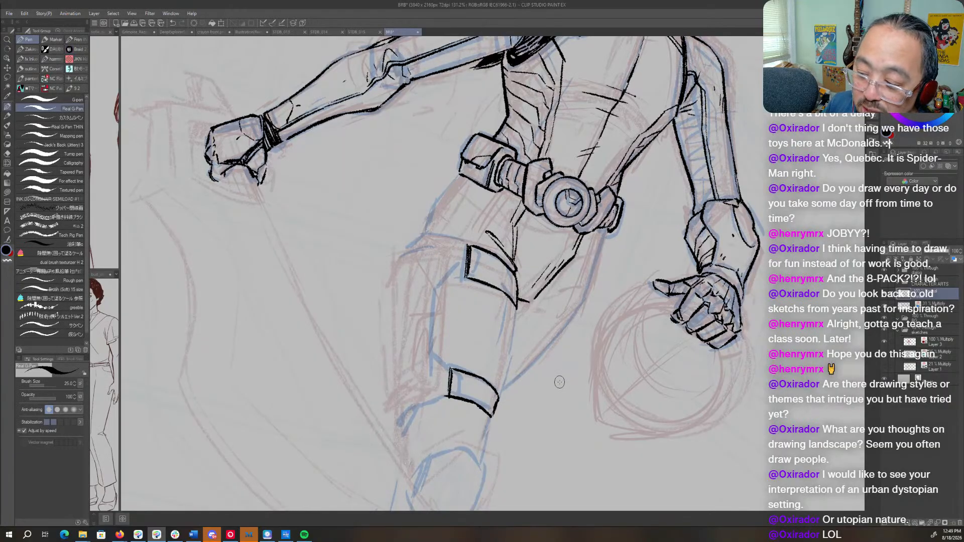
# - Switch to the blue sketch layer and sketch the outer contour of the front thigh's side armor
pyautogui.moveTo(491, 309); pyautogui.dragTo(486, 366)
pyautogui.hotkey('shift', 'space')
pyautogui.moveTo(616, 282); pyautogui.dragTo(617, 266)
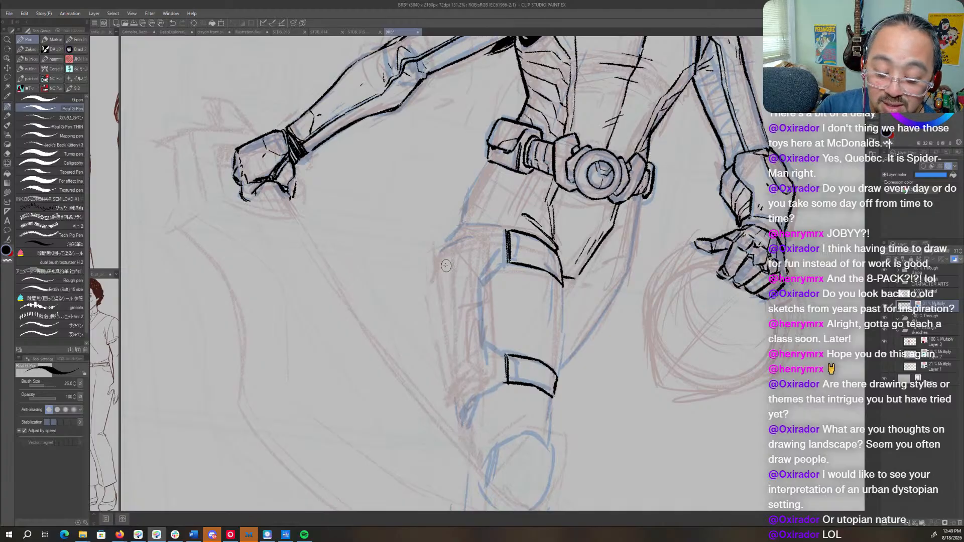
pyautogui.moveTo(436, 259); pyautogui.dragTo(452, 412)
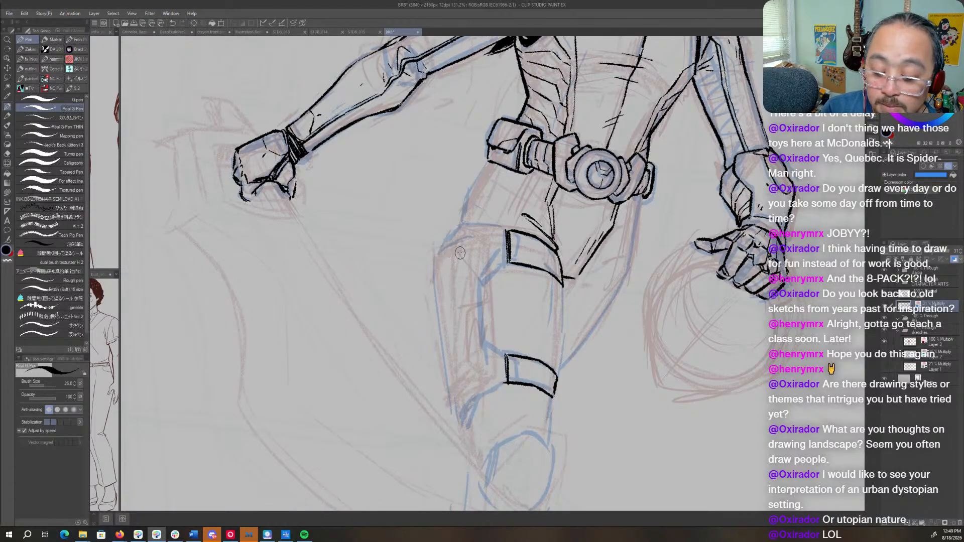
# - Return to the ink layer and ink the thigh plate's outer edge from the upper band down to the lower band
pyautogui.click(914, 296)
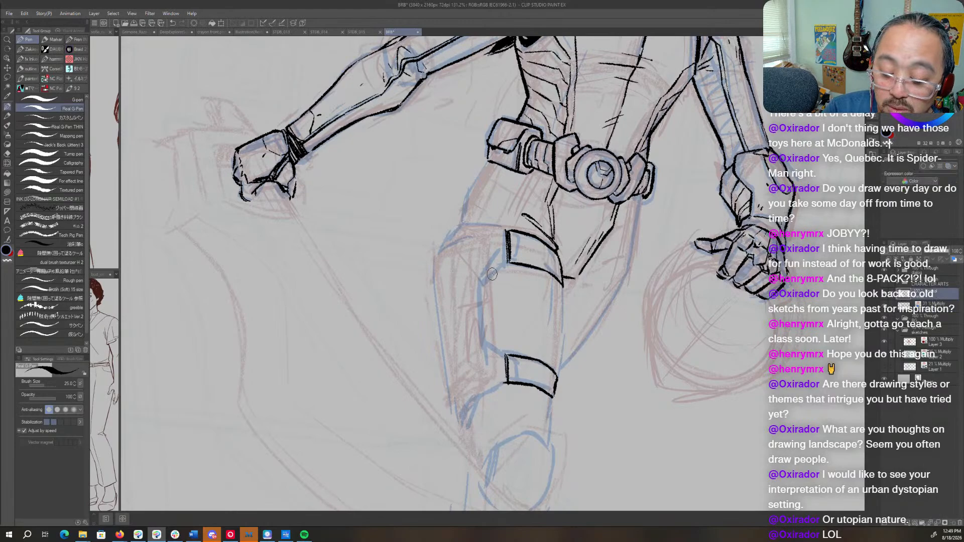
pyautogui.moveTo(508, 263)
pyautogui.mouseDown()
pyautogui.moveTo(484, 284)
pyautogui.moveTo(485, 338)
pyautogui.mouseUp()
pyautogui.press('r')
pyautogui.moveTo(577, 258); pyautogui.dragTo(608, 337)
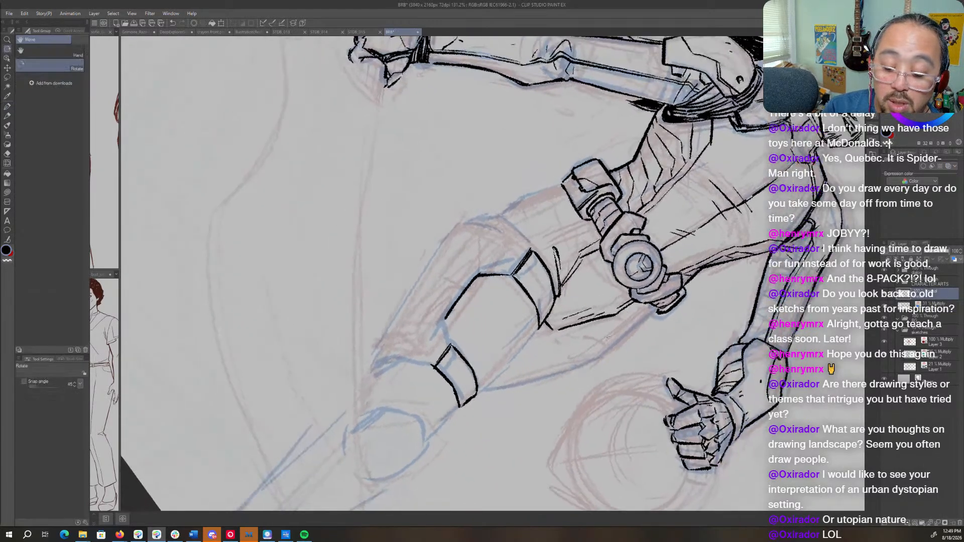
pyautogui.moveTo(445, 320); pyautogui.dragTo(451, 345)
pyautogui.press('r')
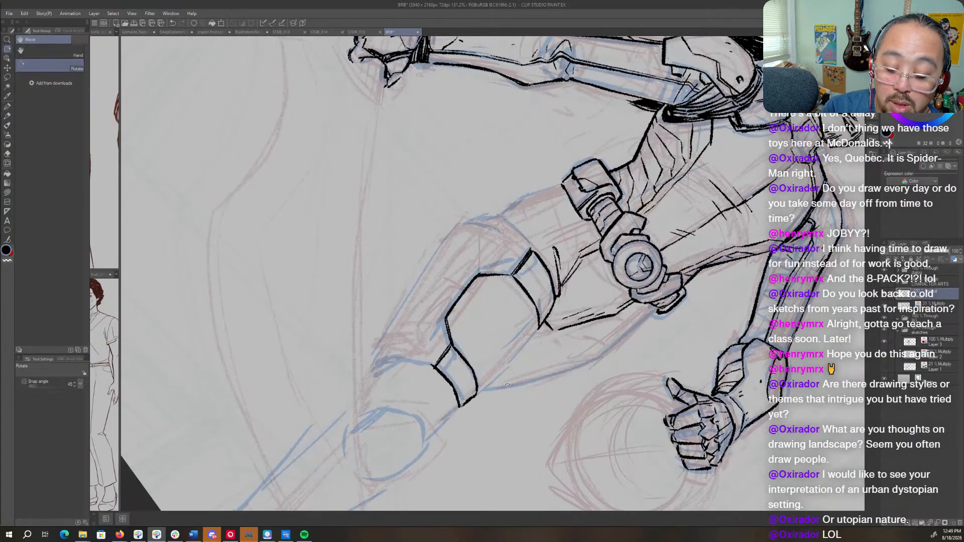
# - Ink the front thigh armor's edge from the lower band toward the knee, and the inner dividing lines on both thigh bands
pyautogui.moveTo(558, 342)
pyautogui.mouseDown()
pyautogui.moveTo(595, 217)
pyautogui.moveTo(598, 329)
pyautogui.mouseUp()
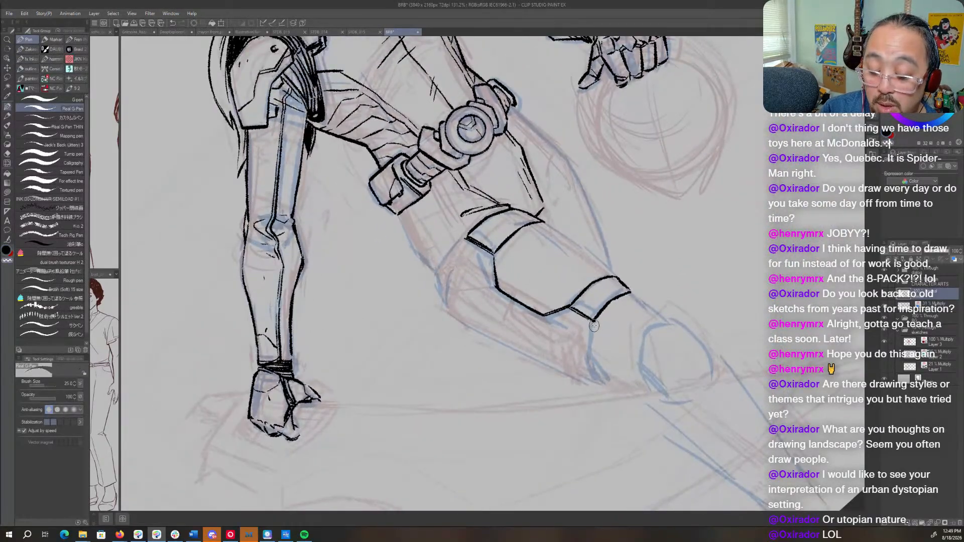
pyautogui.moveTo(594, 323)
pyautogui.mouseDown()
pyautogui.moveTo(589, 362)
pyautogui.moveTo(535, 399)
pyautogui.moveTo(497, 403)
pyautogui.moveTo(492, 448)
pyautogui.mouseUp()
pyautogui.hotkey('shift', 'space')
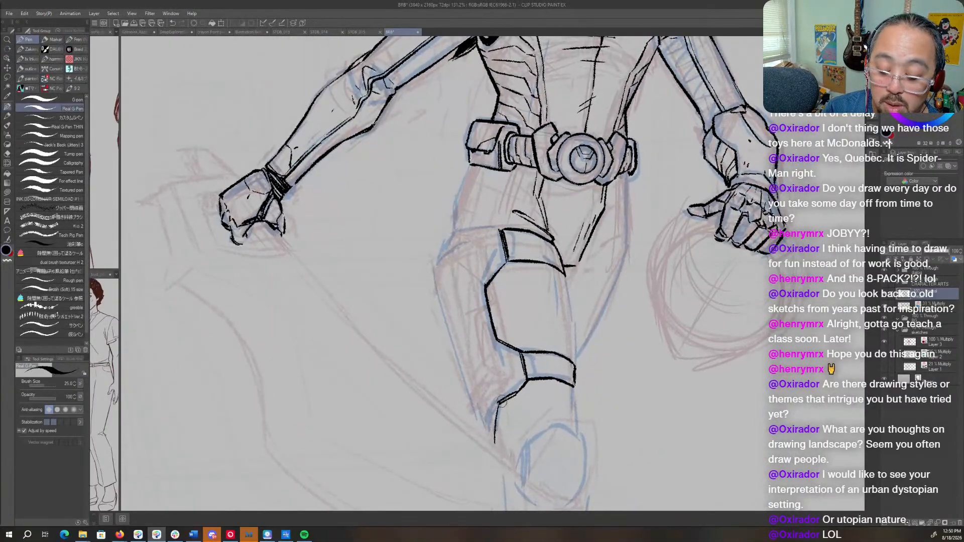
pyautogui.moveTo(502, 401); pyautogui.dragTo(491, 445)
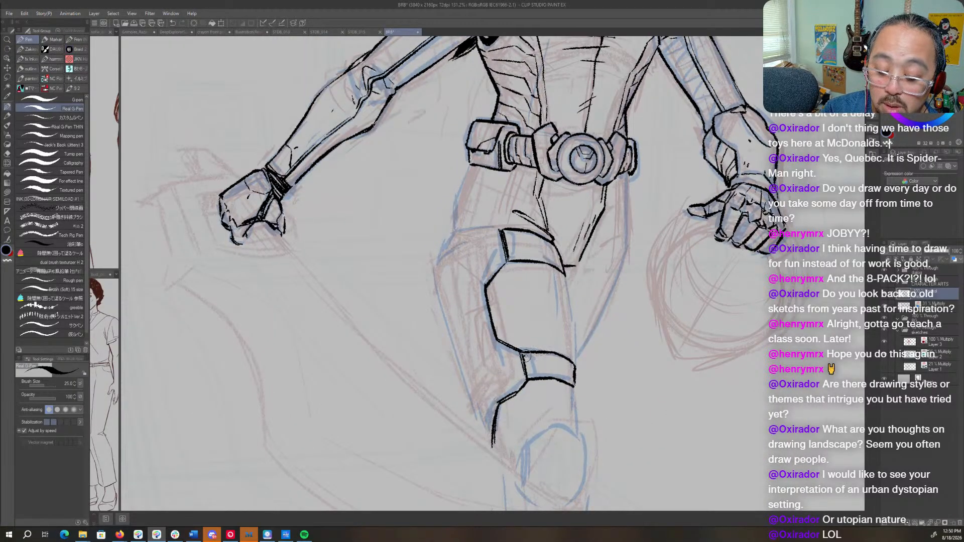
pyautogui.moveTo(532, 365); pyautogui.dragTo(533, 371)
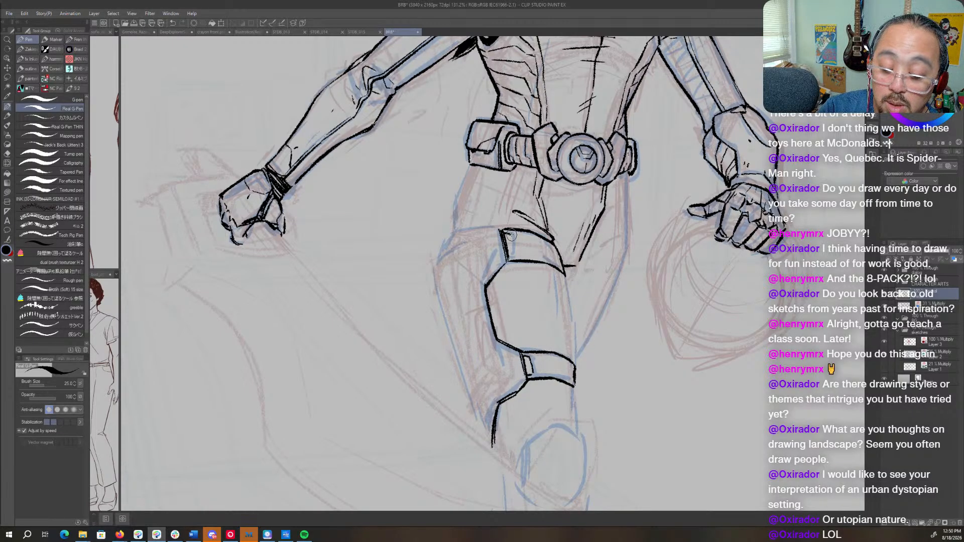
pyautogui.moveTo(511, 235); pyautogui.dragTo(515, 253)
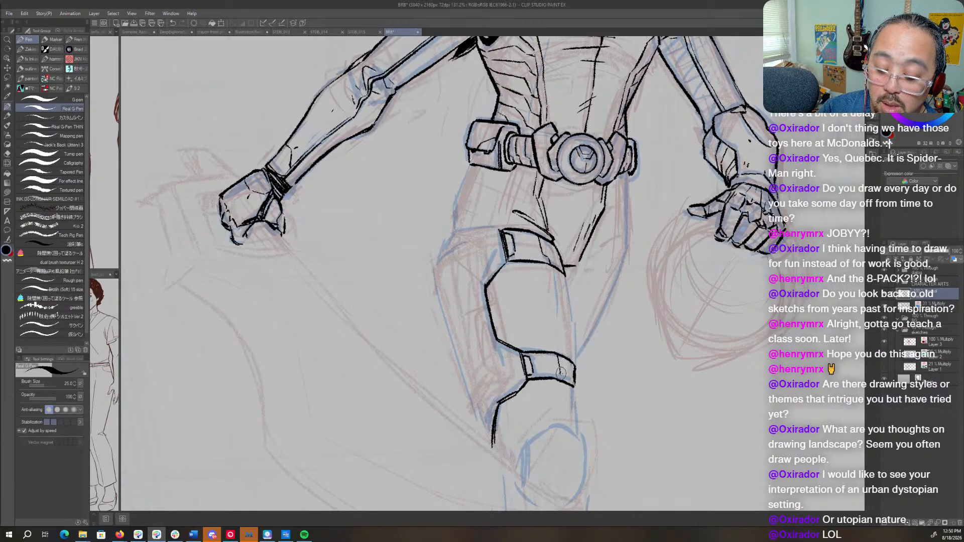
# - Ink the top edge of the front thigh's side armor outward from the upper thigh band
pyautogui.press('r')
pyautogui.moveTo(640, 299); pyautogui.dragTo(538, 94)
pyautogui.press('p')
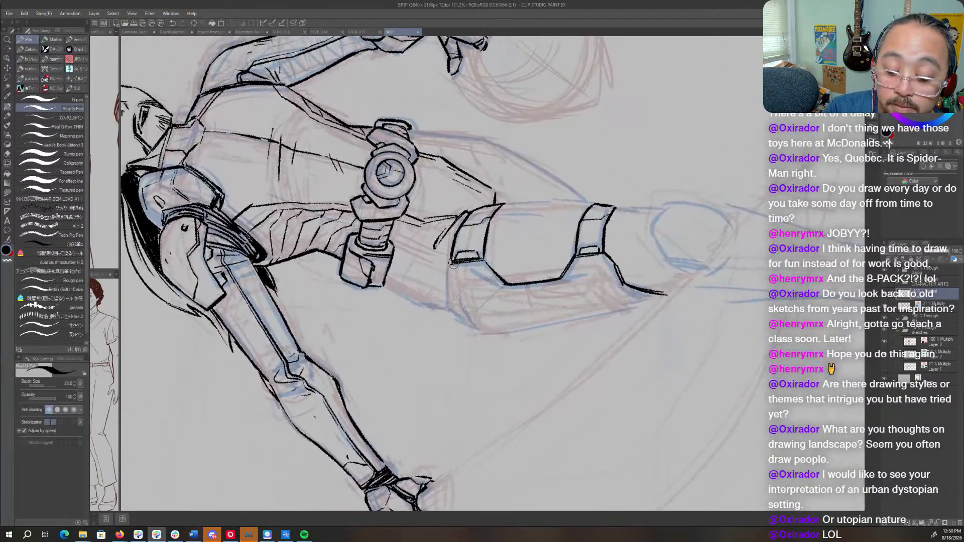
pyautogui.moveTo(451, 264); pyautogui.dragTo(447, 301)
pyautogui.press('r')
pyautogui.moveTo(620, 156); pyautogui.dragTo(630, 445)
pyautogui.press('p')
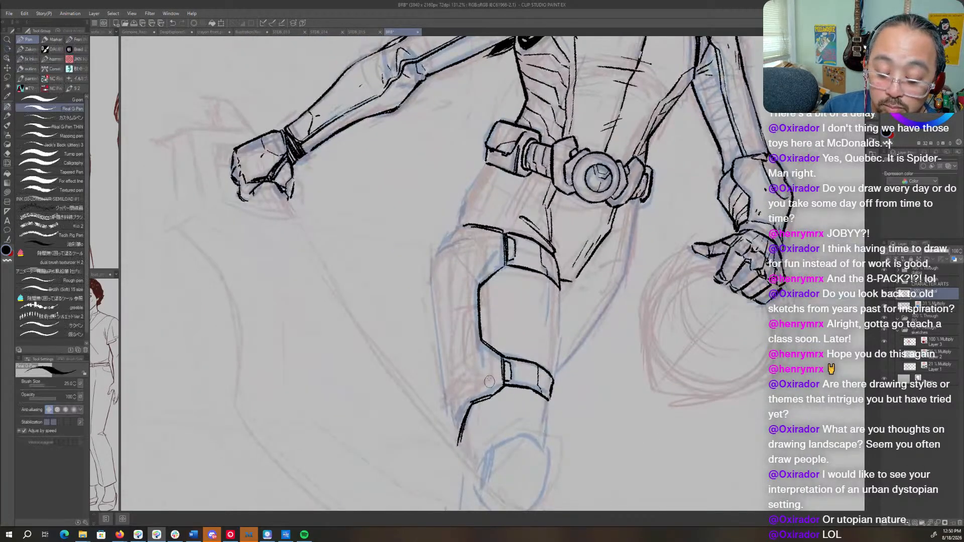
# - Switch to the blue sketch layer and redraw the side armor's outer contour and inner panel on the front thigh
pyautogui.click(921, 305)
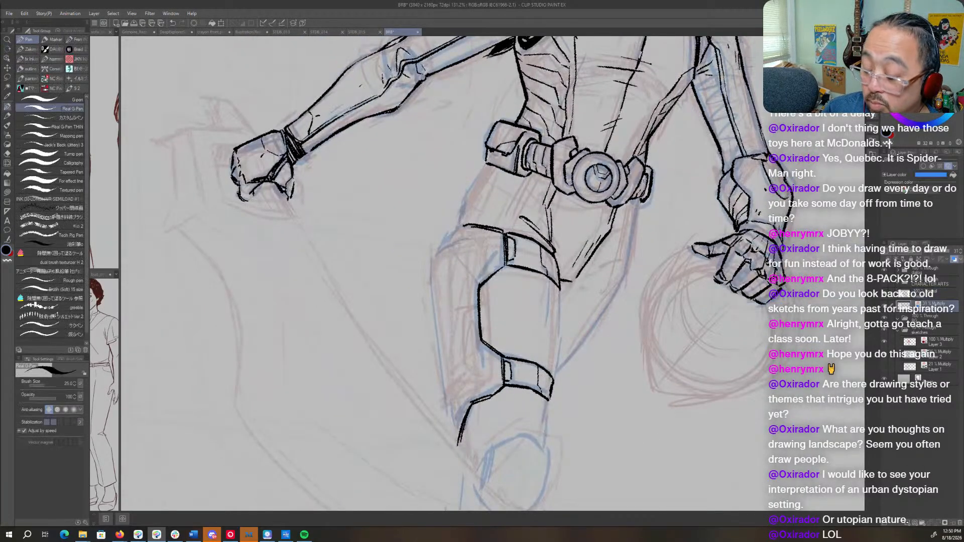
pyautogui.press('c')
pyautogui.press('c')
pyautogui.moveTo(456, 227)
pyautogui.mouseDown()
pyautogui.moveTo(433, 256)
pyautogui.moveTo(433, 356)
pyautogui.mouseUp()
pyautogui.press('c')
pyautogui.press('c')
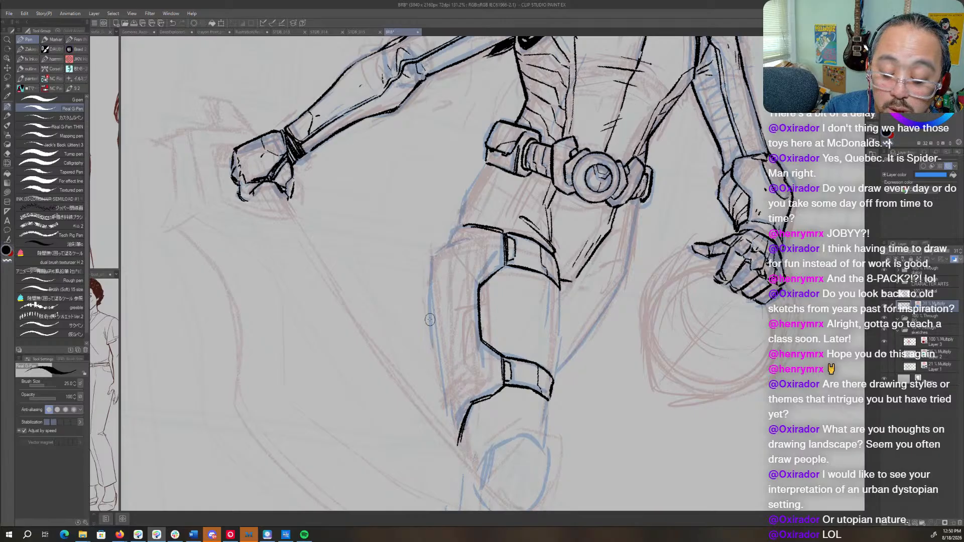
pyautogui.moveTo(430, 314); pyautogui.dragTo(442, 381)
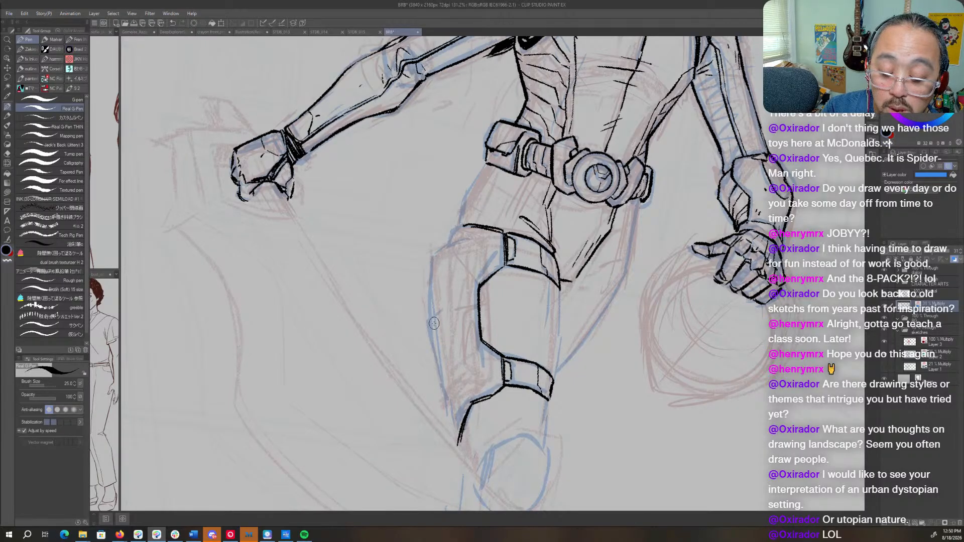
pyautogui.moveTo(477, 239)
pyautogui.mouseDown()
pyautogui.moveTo(485, 256)
pyautogui.moveTo(470, 282)
pyautogui.moveTo(470, 330)
pyautogui.moveTo(484, 375)
pyautogui.mouseUp()
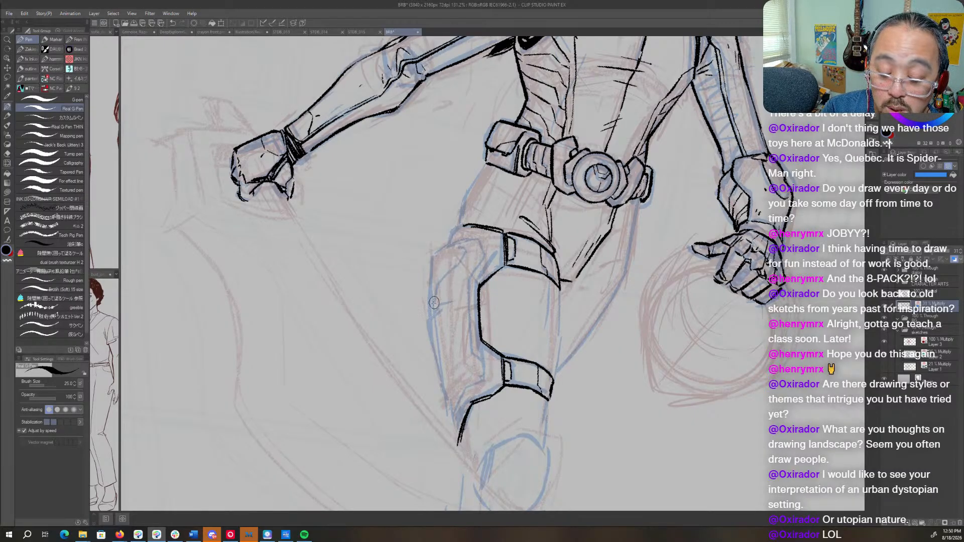
# - Return to the ink layer and ink the side armor's inner border and its upper outer corner
pyautogui.click(935, 294)
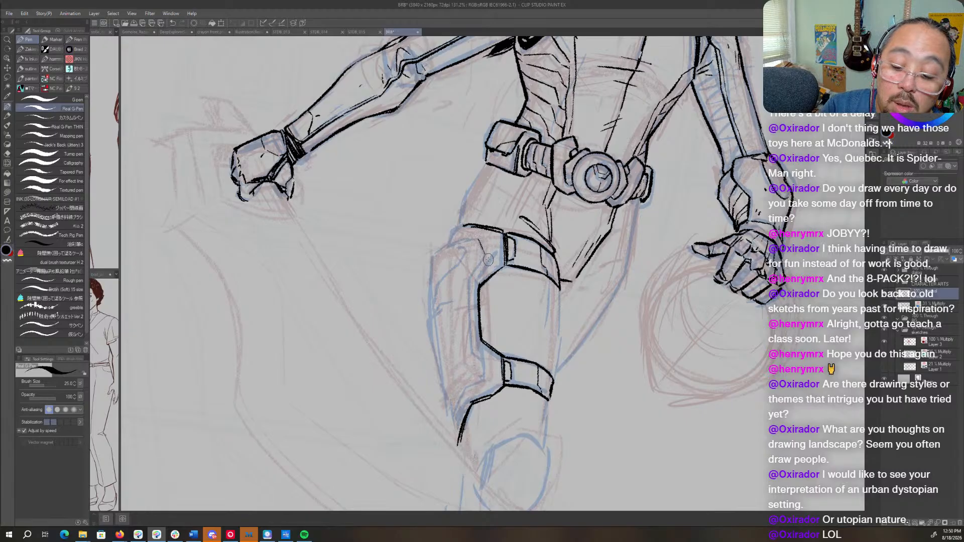
pyautogui.moveTo(485, 254)
pyautogui.mouseDown()
pyautogui.moveTo(470, 295)
pyautogui.moveTo(484, 381)
pyautogui.moveTo(458, 415)
pyautogui.moveTo(454, 447)
pyautogui.moveTo(351, 199)
pyautogui.mouseUp()
pyautogui.press('r')
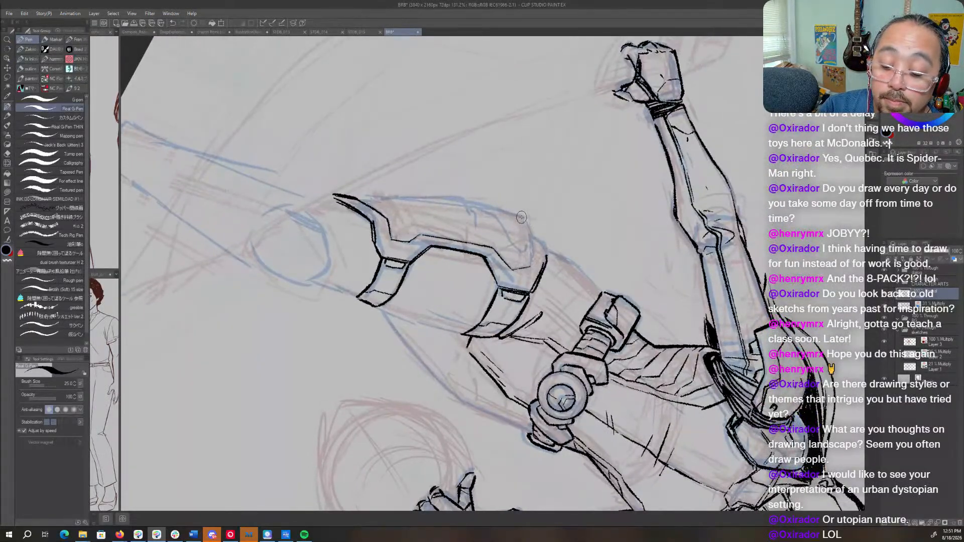
pyautogui.moveTo(524, 221); pyautogui.dragTo(531, 269)
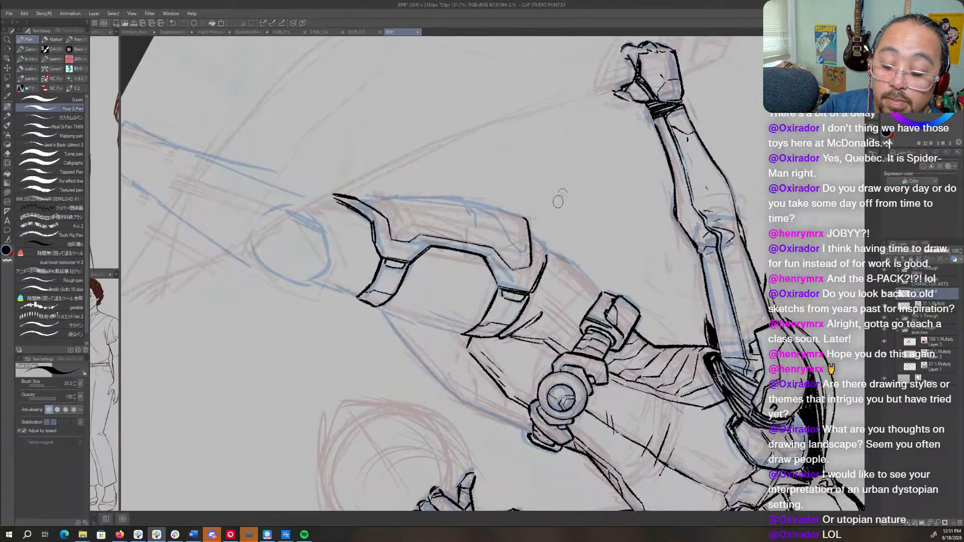
pyautogui.press('r')
pyautogui.moveTo(559, 200)
pyautogui.mouseDown()
pyautogui.moveTo(548, 292)
pyautogui.moveTo(453, 407)
pyautogui.mouseUp()
pyautogui.press('r')
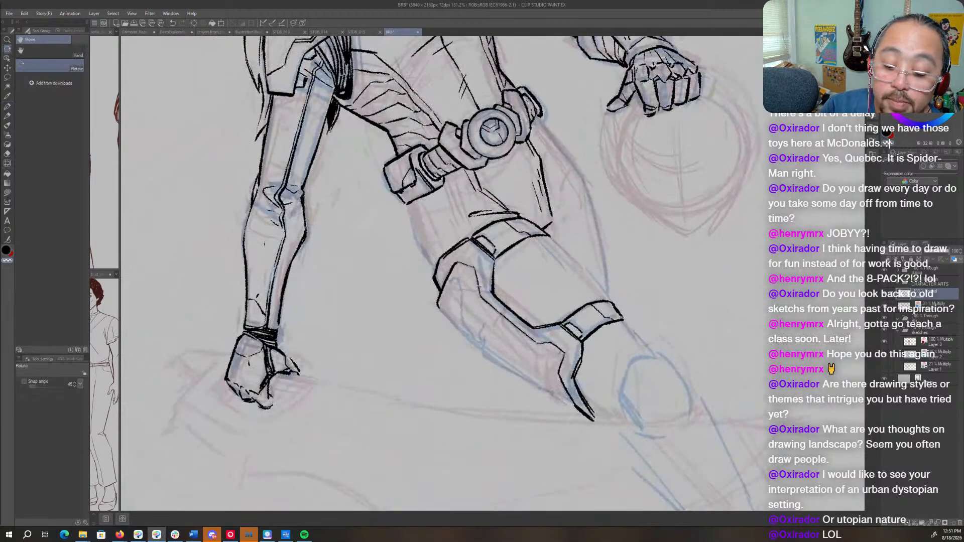
pyautogui.press('p')
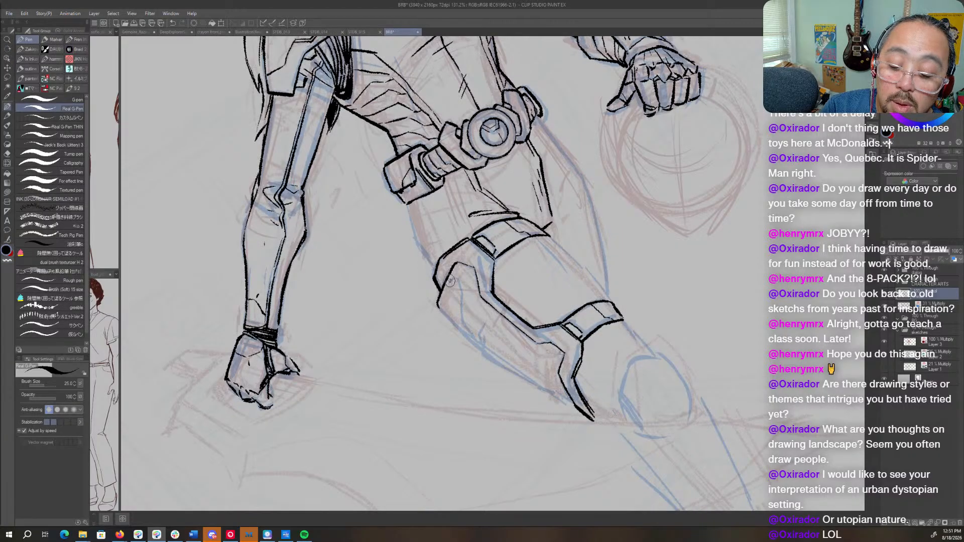
# - Ink the upper edge of the side armor's raised panel and the armor's outer edge down to its pointed tip
pyautogui.moveTo(458, 280)
pyautogui.mouseDown()
pyautogui.moveTo(470, 340)
pyautogui.moveTo(641, 234)
pyautogui.mouseUp()
pyautogui.press('r')
pyautogui.press('p')
pyautogui.moveTo(435, 286)
pyautogui.mouseDown()
pyautogui.moveTo(426, 334)
pyautogui.moveTo(454, 432)
pyautogui.moveTo(449, 419)
pyautogui.mouseUp()
pyautogui.hotkey('ctrl', 'z')
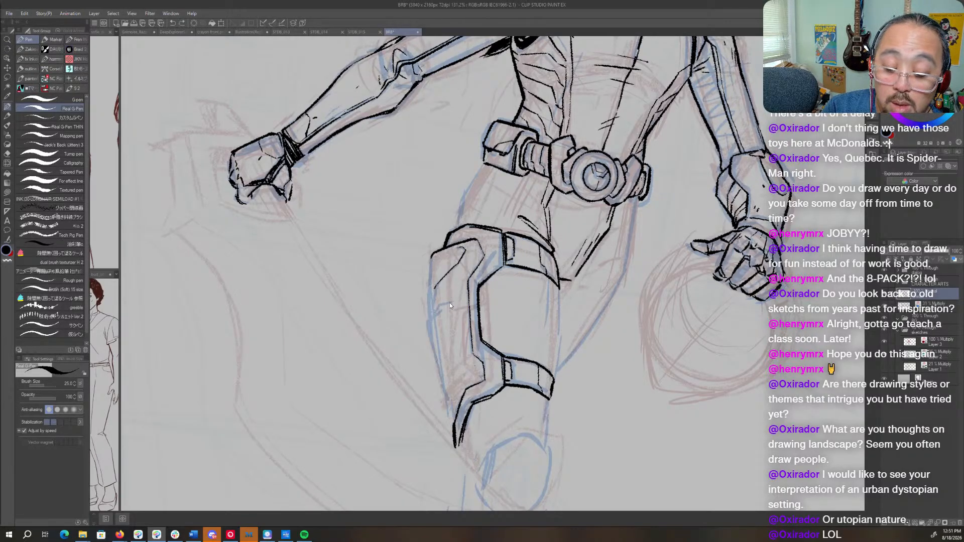
pyautogui.moveTo(434, 294)
pyautogui.mouseDown()
pyautogui.moveTo(426, 333)
pyautogui.moveTo(446, 418)
pyautogui.mouseUp()
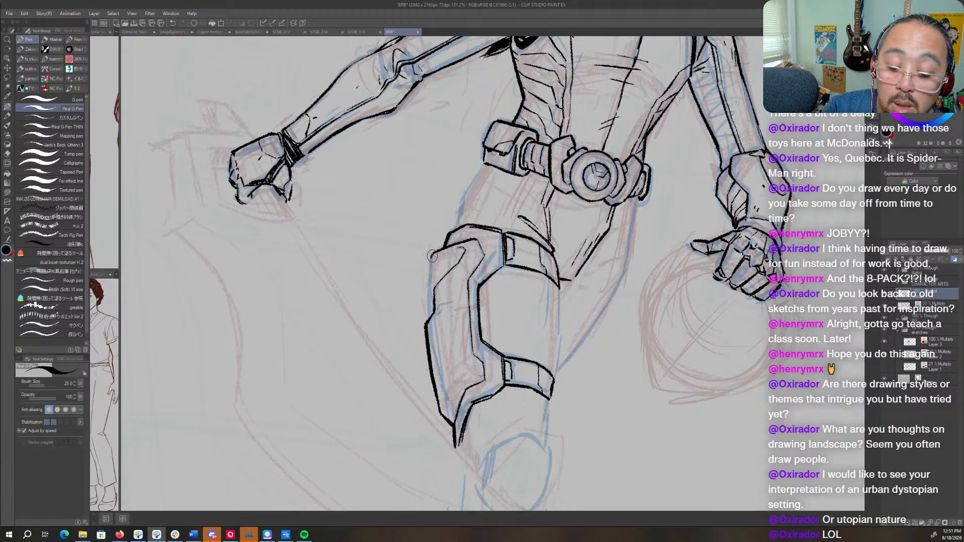
# - Ink facet lines at the upper and lower ends of the side armor's panel and the long ridge joining them
pyautogui.moveTo(429, 260)
pyautogui.mouseDown()
pyautogui.moveTo(429, 310)
pyautogui.moveTo(493, 344)
pyautogui.mouseUp()
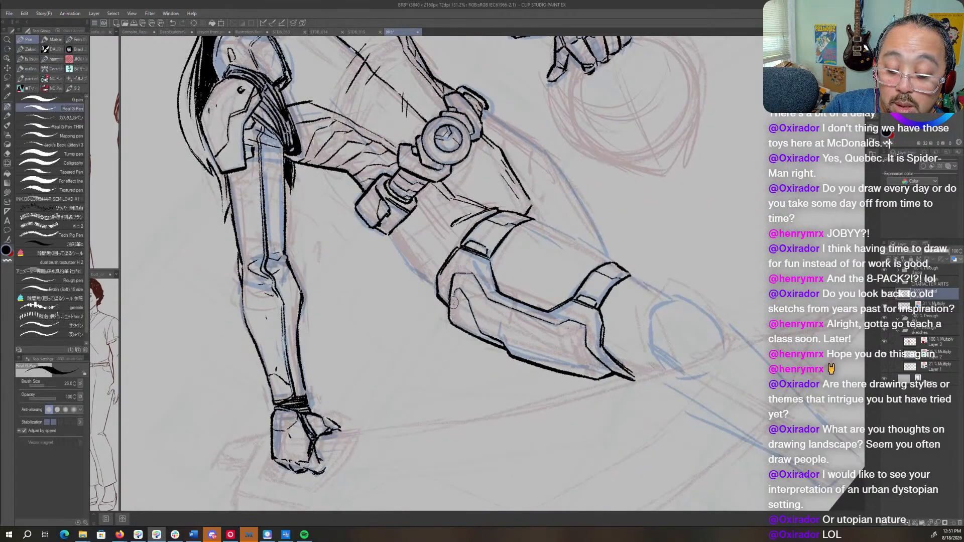
pyautogui.moveTo(455, 295); pyautogui.dragTo(457, 322)
pyautogui.moveTo(535, 224); pyautogui.dragTo(523, 330)
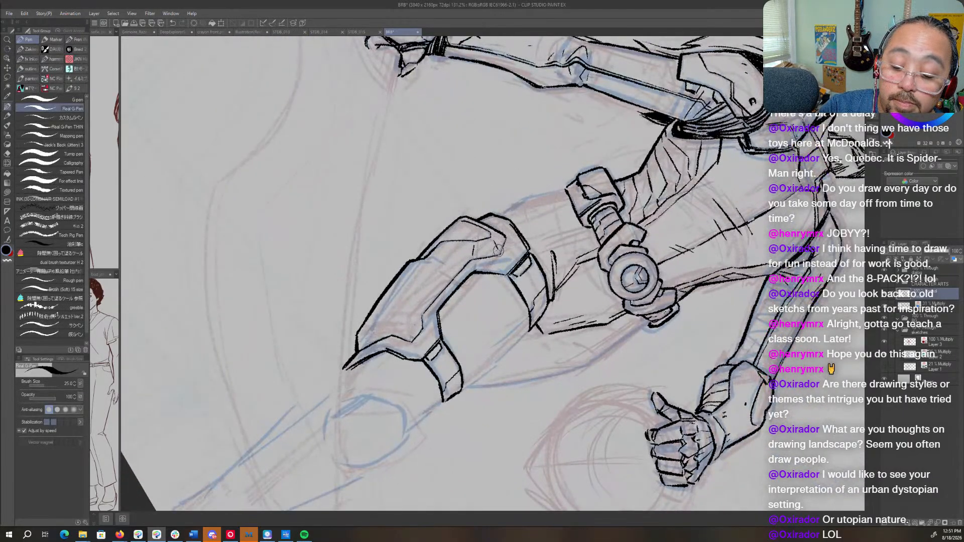
pyautogui.moveTo(432, 291)
pyautogui.mouseDown()
pyautogui.moveTo(488, 183)
pyautogui.moveTo(495, 188)
pyautogui.mouseUp()
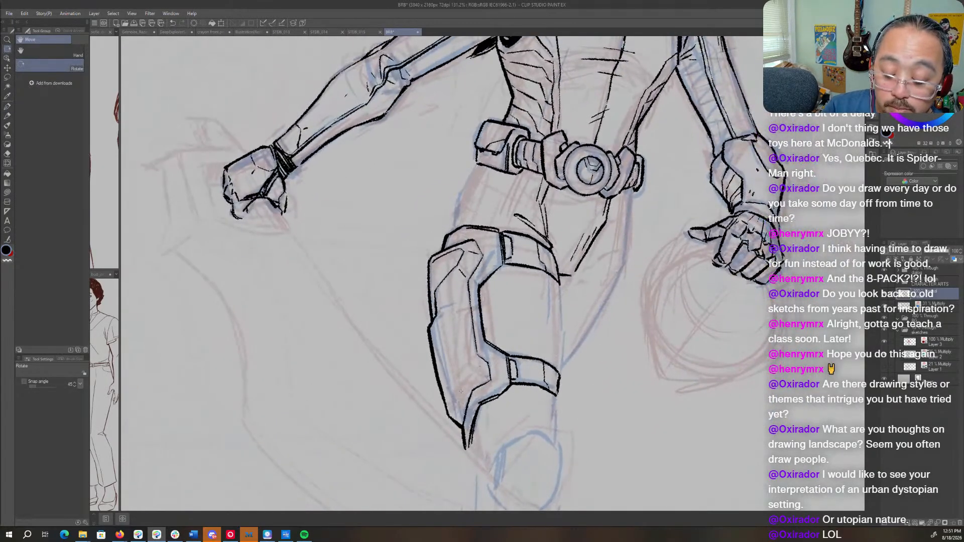
pyautogui.moveTo(452, 398); pyautogui.dragTo(469, 376)
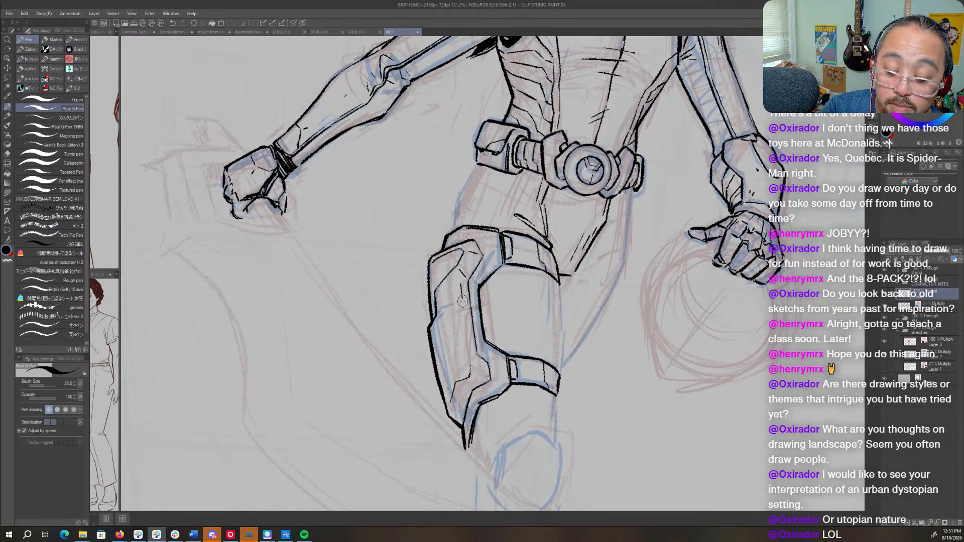
pyautogui.moveTo(462, 300)
pyautogui.mouseDown()
pyautogui.moveTo(472, 365)
pyautogui.moveTo(395, 262)
pyautogui.moveTo(467, 358)
pyautogui.mouseUp()
pyautogui.press('r')
pyautogui.press('r')
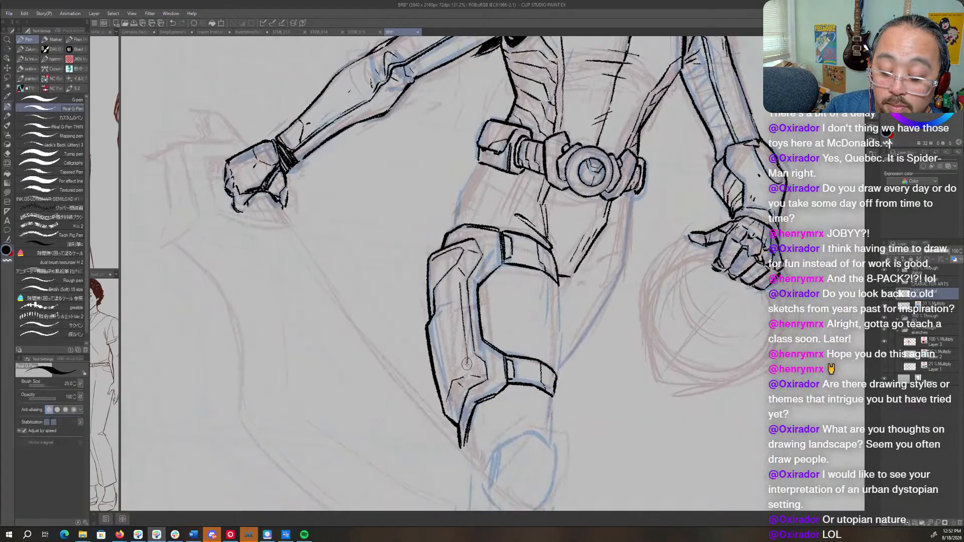
# - Add a short facet line near the side armor's lower tip and more line work along the panel's upper ridge
pyautogui.moveTo(446, 399)
pyautogui.mouseDown()
pyautogui.moveTo(477, 407)
pyautogui.moveTo(628, 282)
pyautogui.moveTo(634, 297)
pyautogui.moveTo(457, 404)
pyautogui.mouseUp()
pyautogui.press('r')
pyautogui.press('r')
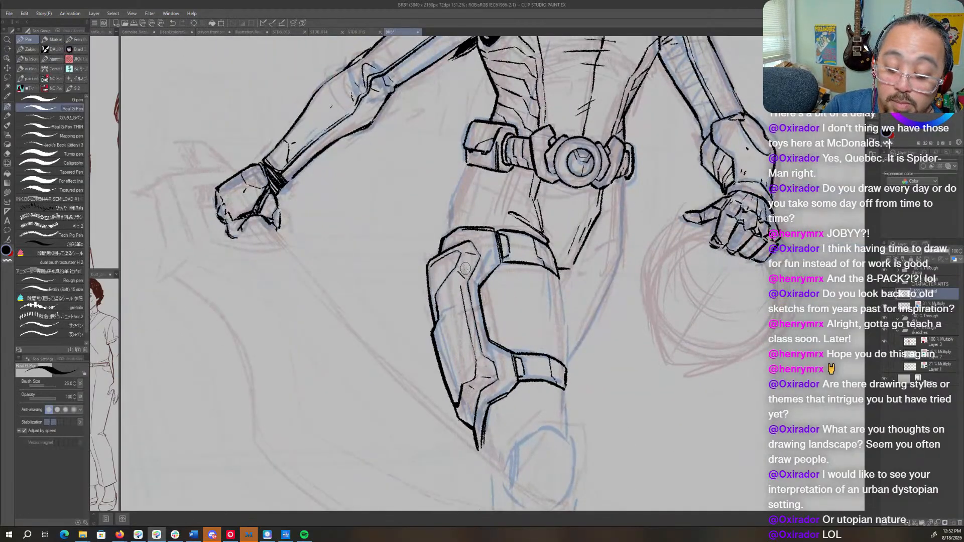
pyautogui.moveTo(456, 284)
pyautogui.mouseDown()
pyautogui.moveTo(513, 332)
pyautogui.moveTo(479, 334)
pyautogui.mouseUp()
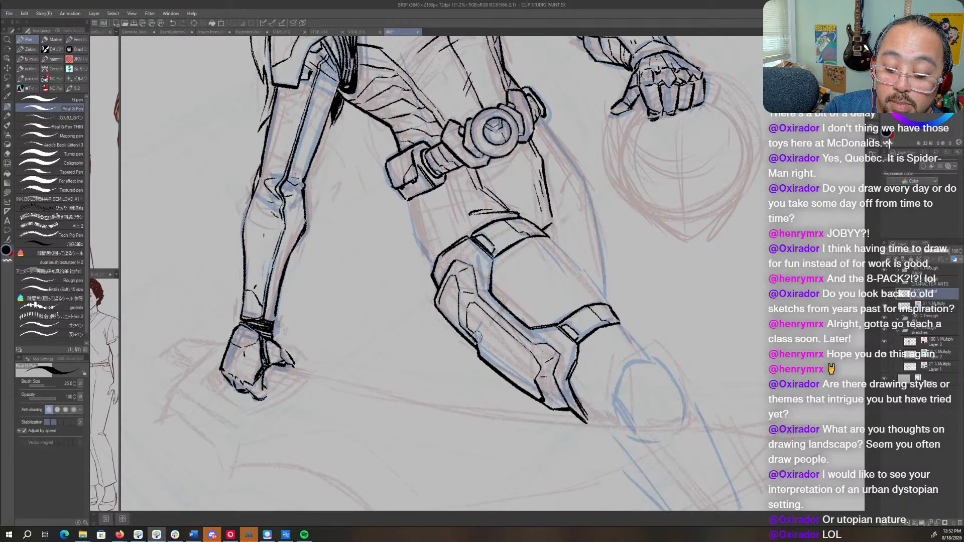
# - Close the crotch plate's lower tip and ink the outer hip contour from the belt pouch to the upper thigh band
pyautogui.press('r')
pyautogui.moveTo(606, 186); pyautogui.dragTo(646, 360)
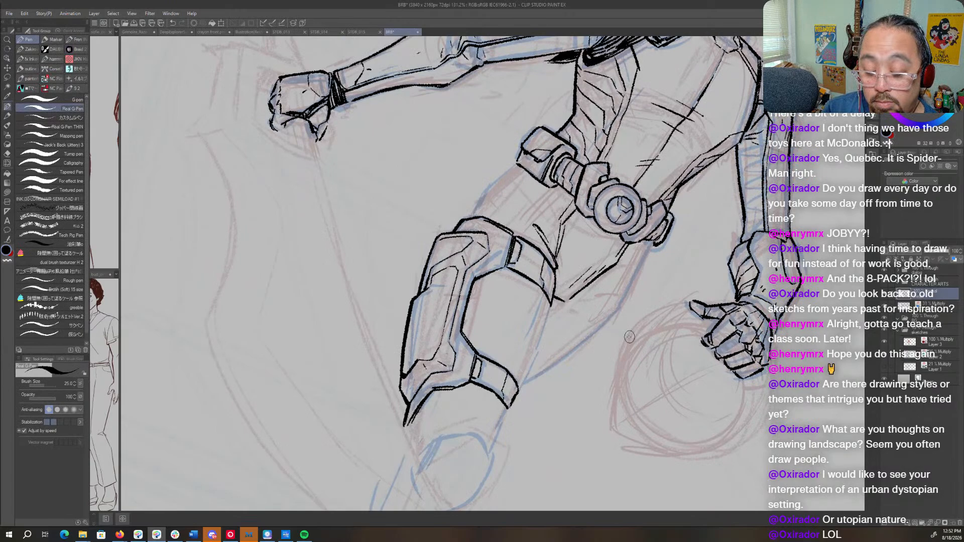
pyautogui.press('r')
pyautogui.moveTo(629, 337); pyautogui.dragTo(675, 254)
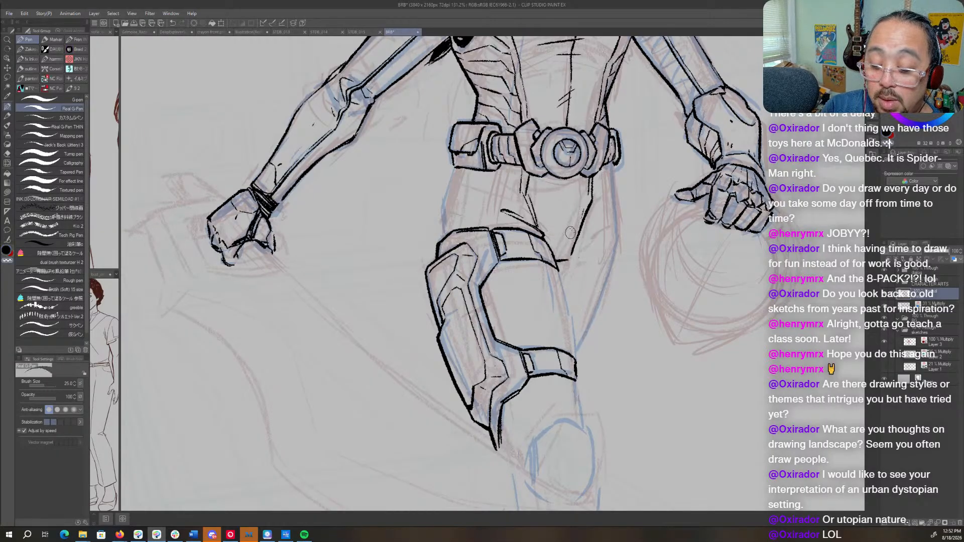
pyautogui.moveTo(581, 235); pyautogui.dragTo(563, 259)
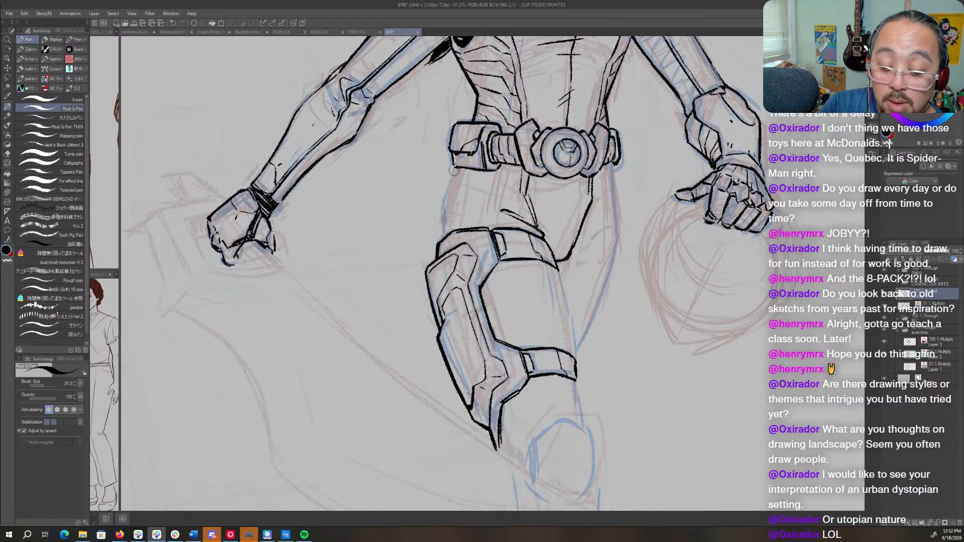
pyautogui.moveTo(457, 167); pyautogui.dragTo(441, 232)
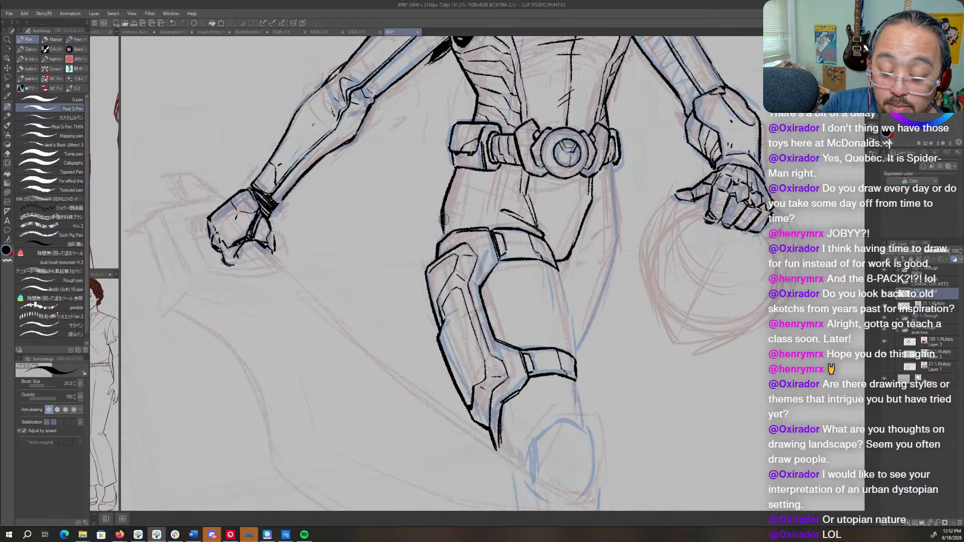
# - Ink the far leg's outer contour below the belt and the front thigh's inner contour down past the lower band
pyautogui.moveTo(631, 191); pyautogui.dragTo(529, 271)
pyautogui.moveTo(525, 234)
pyautogui.mouseDown()
pyautogui.moveTo(533, 305)
pyautogui.moveTo(512, 379)
pyautogui.moveTo(489, 246)
pyautogui.moveTo(464, 287)
pyautogui.mouseUp()
pyautogui.moveTo(453, 235); pyautogui.dragTo(478, 388)
pyautogui.press('c')
pyautogui.press('c')
pyautogui.moveTo(471, 340); pyautogui.dragTo(473, 376)
pyautogui.moveTo(526, 153)
pyautogui.mouseDown()
pyautogui.moveTo(547, 248)
pyautogui.moveTo(575, 294)
pyautogui.mouseUp()
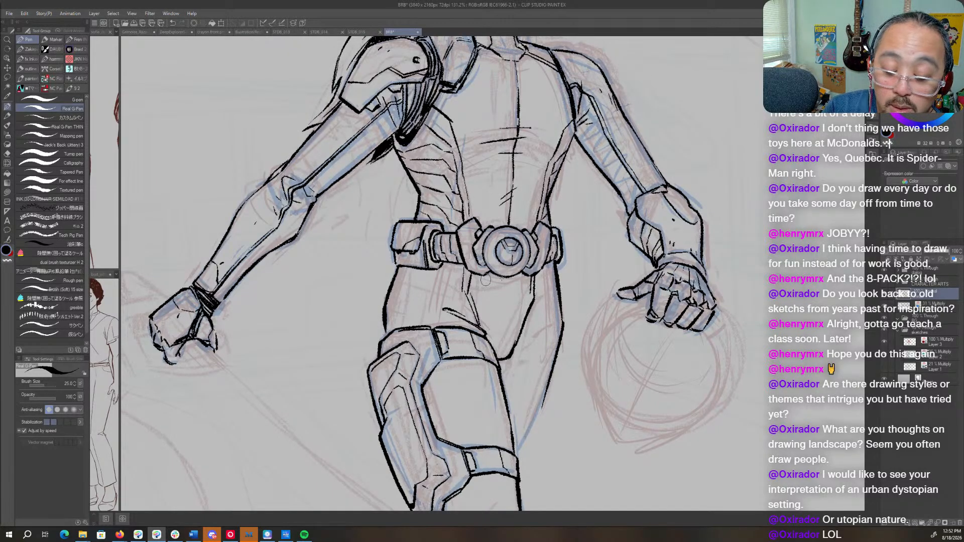
# - Ink curved crease lines across the front hip between the belt pouch and the upper thigh band
pyautogui.press('r')
pyautogui.moveTo(484, 279)
pyautogui.mouseDown()
pyautogui.moveTo(496, 309)
pyautogui.moveTo(483, 370)
pyautogui.mouseUp()
pyautogui.press('p')
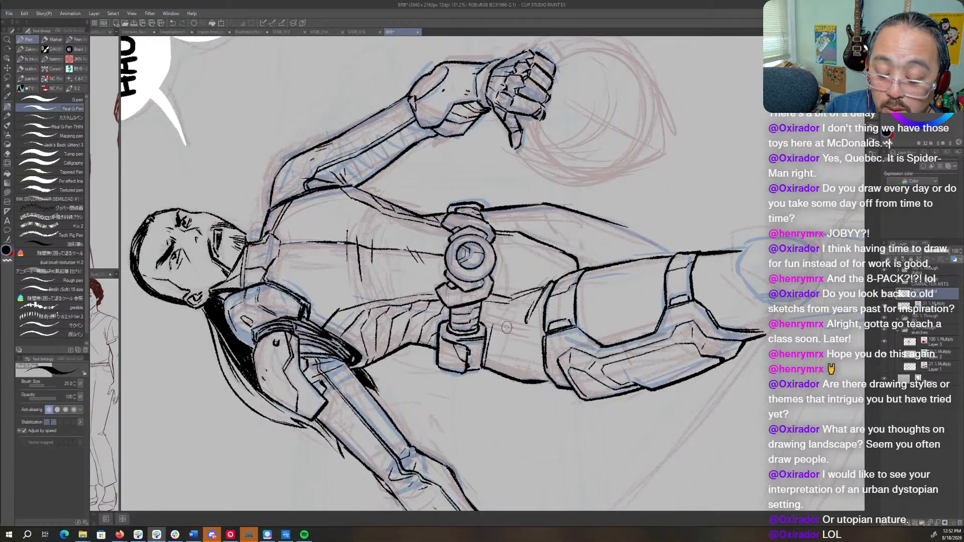
pyautogui.moveTo(506, 326); pyautogui.dragTo(500, 379)
pyautogui.moveTo(524, 330); pyautogui.dragTo(522, 383)
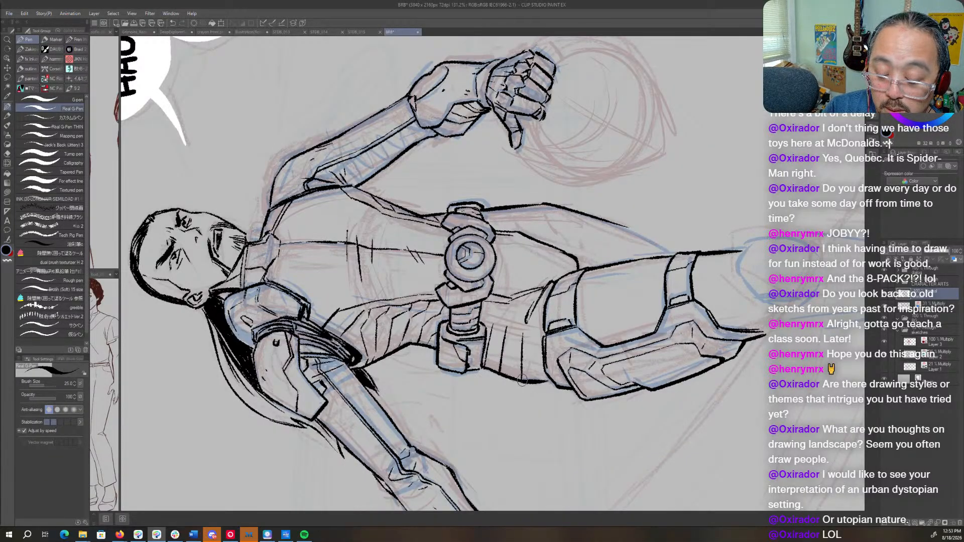
pyautogui.press('r')
pyautogui.moveTo(545, 201); pyautogui.dragTo(525, 286)
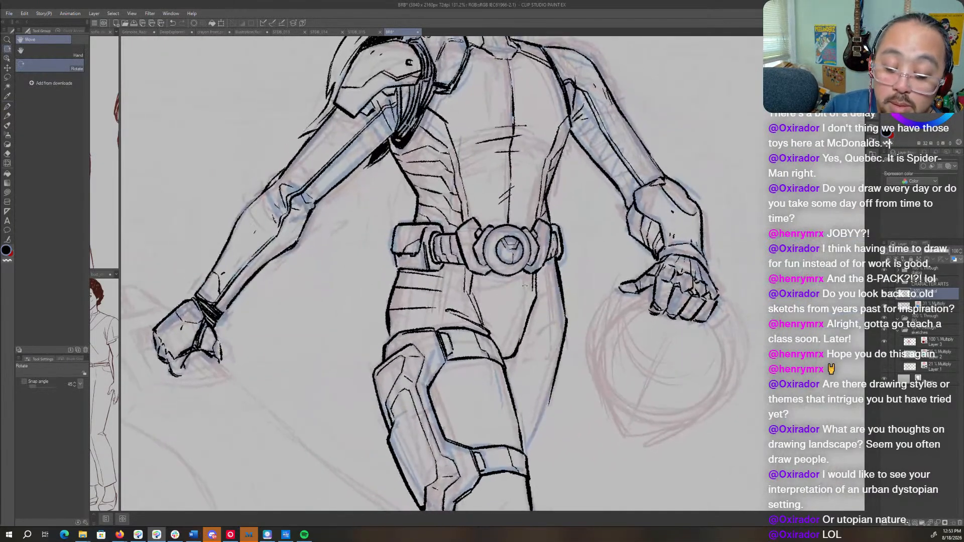
pyautogui.press('p')
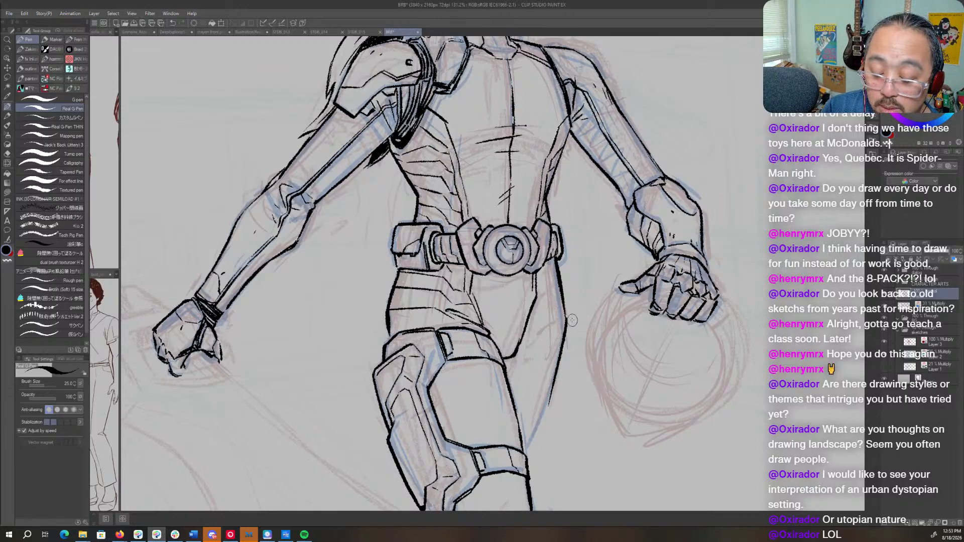
pyautogui.press('r')
pyautogui.moveTo(559, 326); pyautogui.dragTo(542, 339)
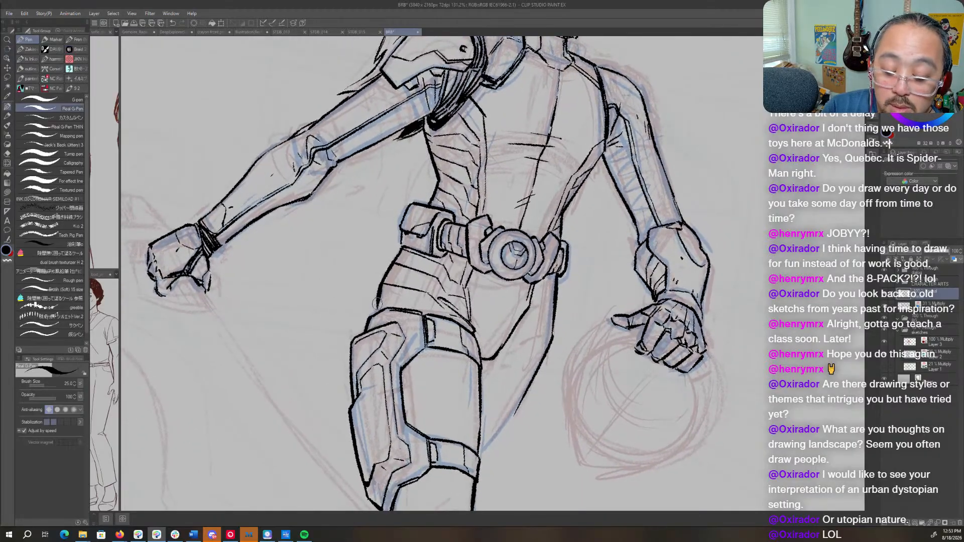
# - Ink a double seam line down the front thigh between the two bands and continue it below the lower band
pyautogui.scroll(-3, 396, 289)
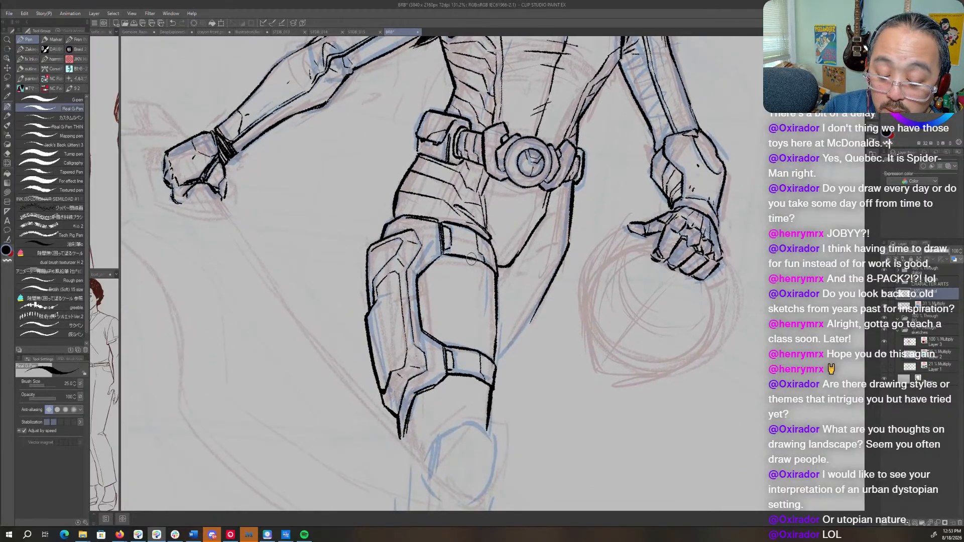
pyautogui.moveTo(471, 258); pyautogui.dragTo(474, 328)
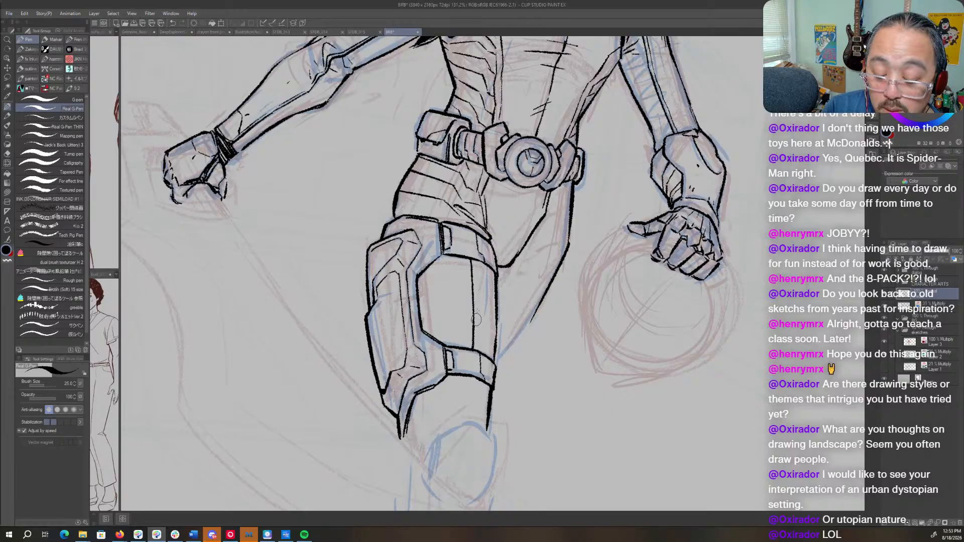
pyautogui.hotkey('ctrl', 'z')
pyautogui.moveTo(469, 253); pyautogui.dragTo(473, 339)
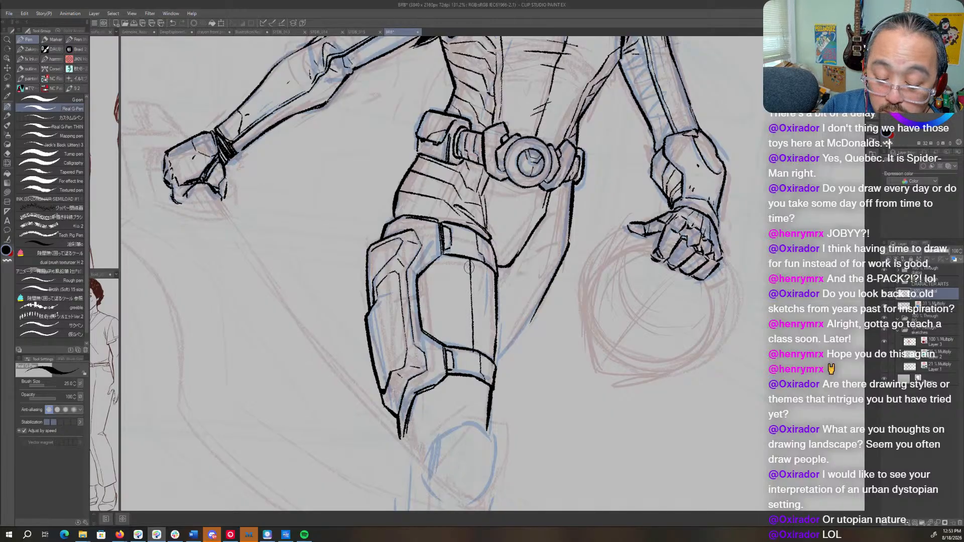
pyautogui.moveTo(467, 254); pyautogui.dragTo(469, 343)
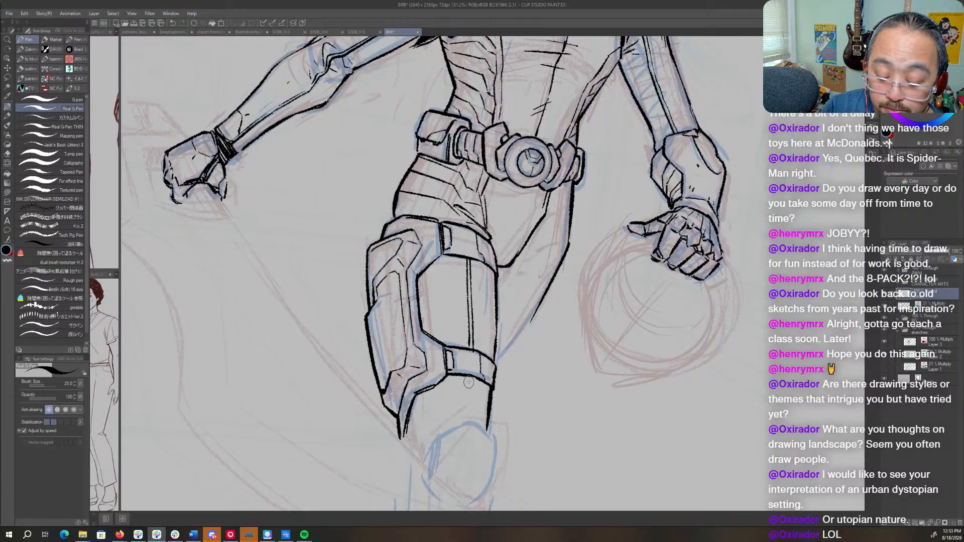
pyautogui.moveTo(467, 379); pyautogui.dragTo(467, 422)
pyautogui.moveTo(471, 379); pyautogui.dragTo(470, 419)
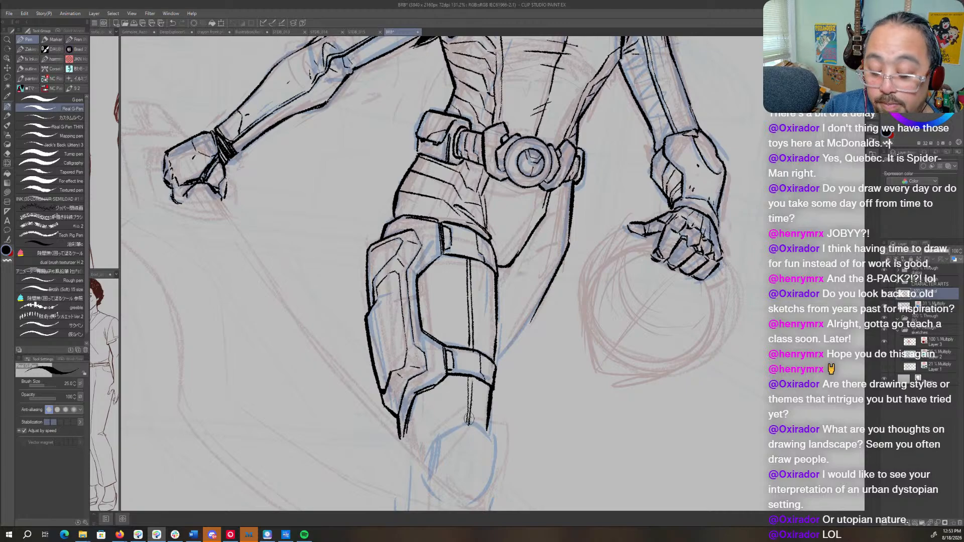
# - Ink the panel seam on the far thigh, from its outer contour down to the front thigh, and clean up its upper corner
pyautogui.press('r')
pyautogui.moveTo(591, 213); pyautogui.dragTo(575, 175)
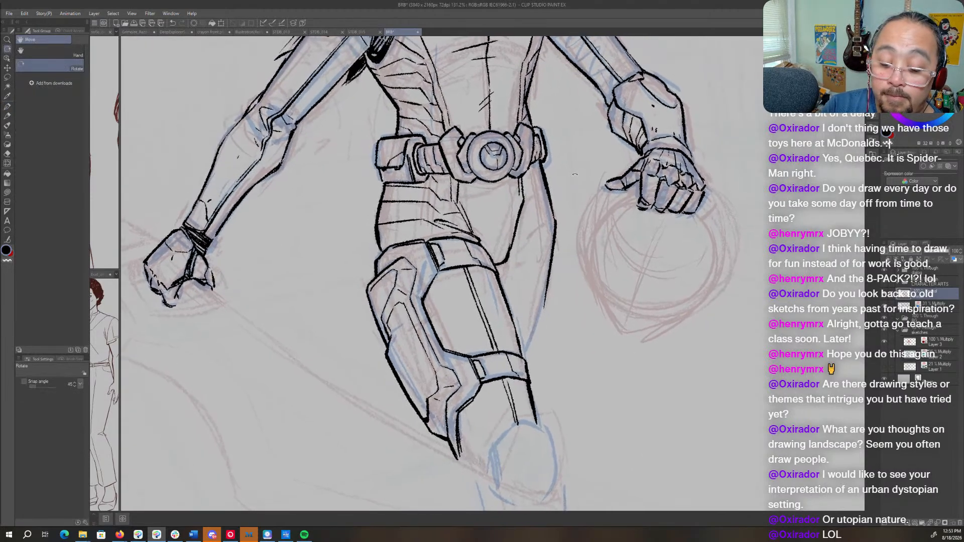
pyautogui.press('p')
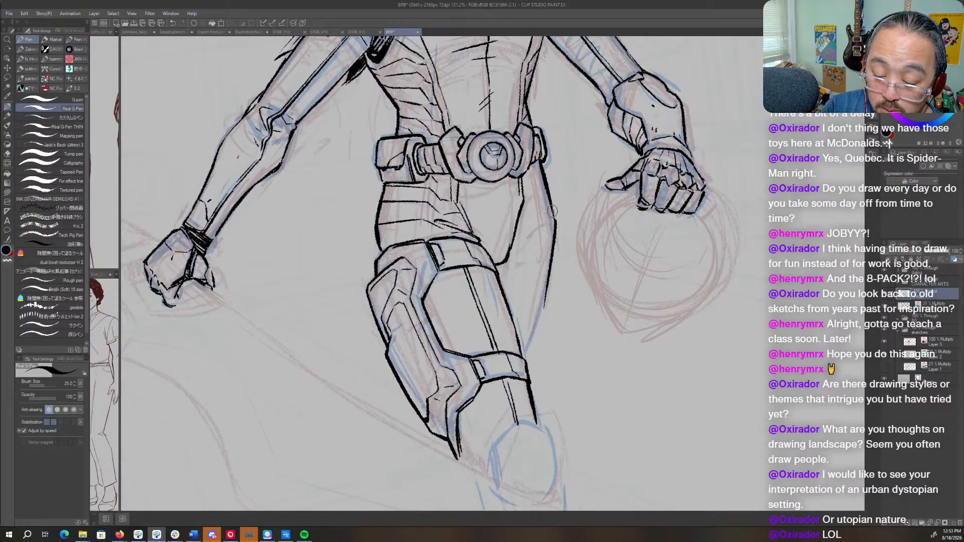
pyautogui.moveTo(538, 231); pyautogui.dragTo(514, 326)
pyautogui.press('c')
pyautogui.moveTo(538, 241); pyautogui.dragTo(537, 250)
pyautogui.press('c')
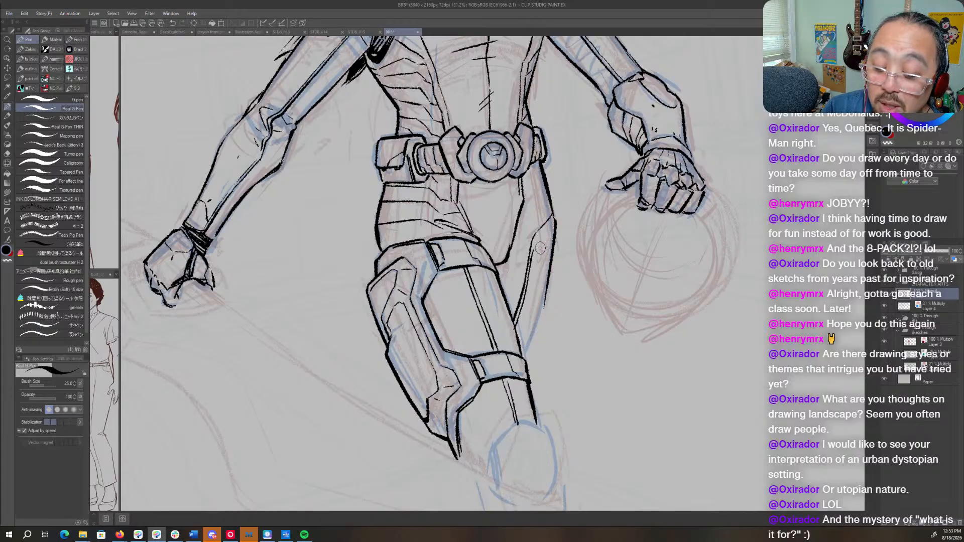
pyautogui.press('c')
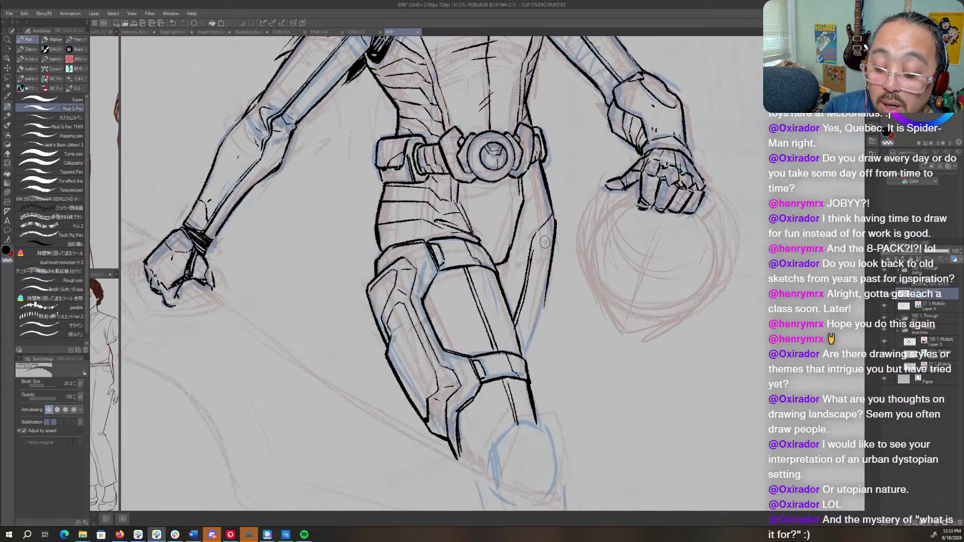
pyautogui.press('c')
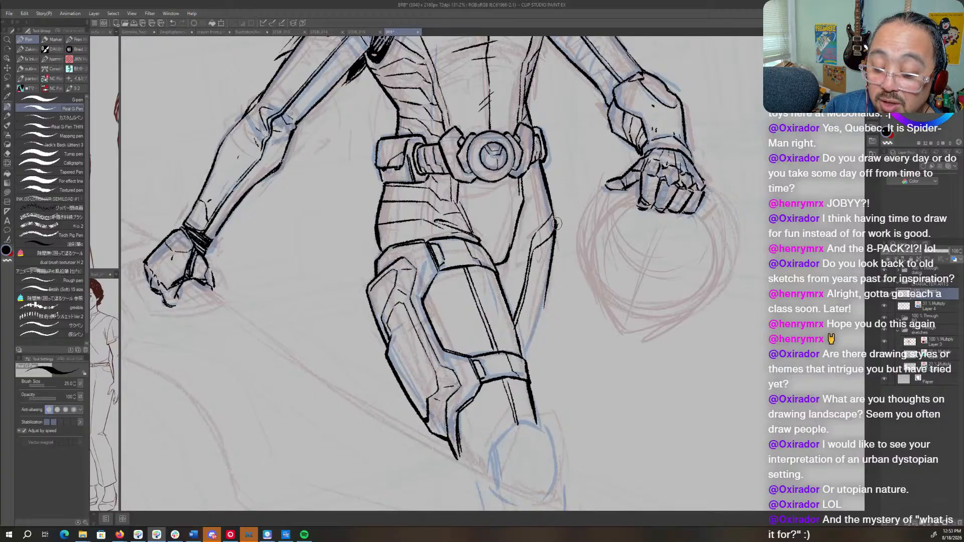
pyautogui.press('c')
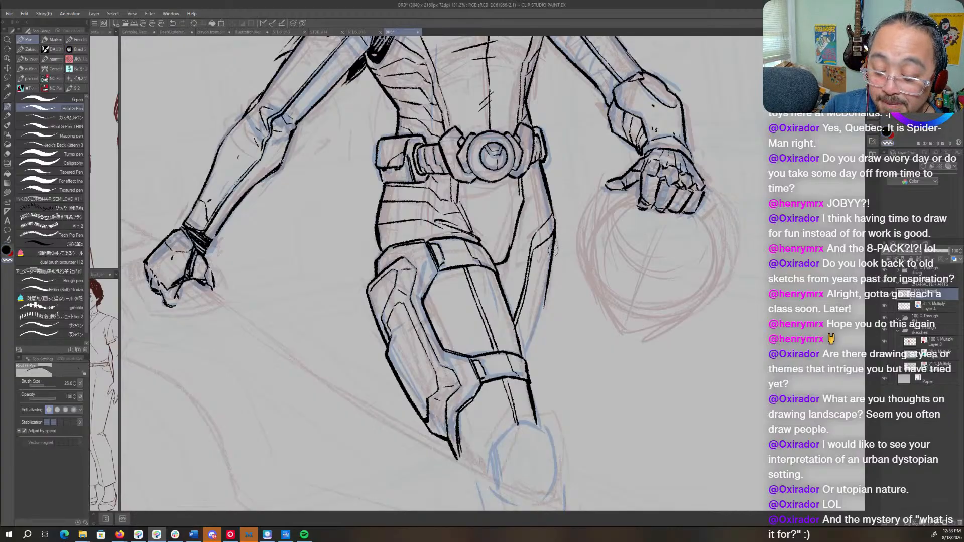
pyautogui.press('c')
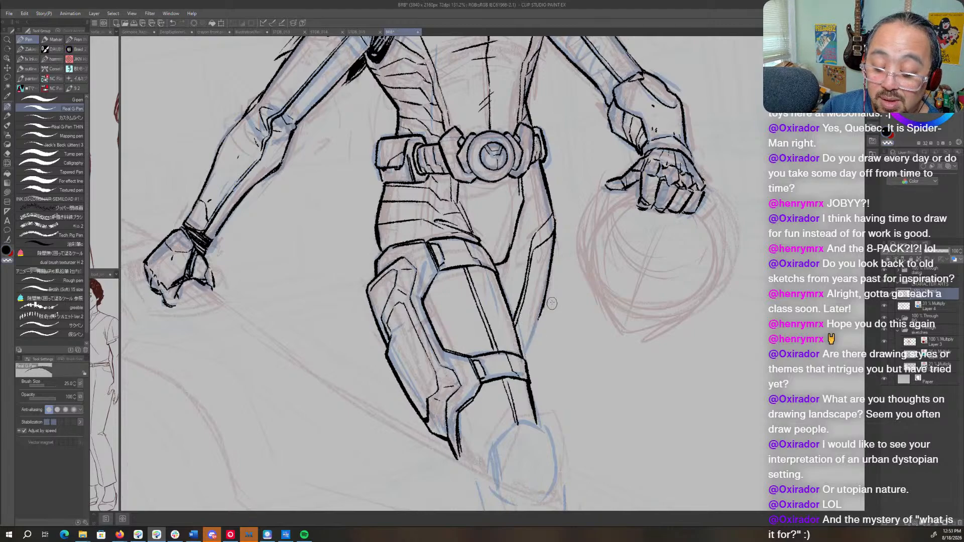
# - Extend the far thigh's outer contour down to the front thigh and touch up the lower band's edge beside it
pyautogui.moveTo(585, 270)
pyautogui.mouseDown()
pyautogui.moveTo(565, 293)
pyautogui.moveTo(477, 277)
pyautogui.moveTo(477, 262)
pyautogui.moveTo(479, 317)
pyautogui.mouseUp()
pyautogui.hotkey('ctrl', 'z')
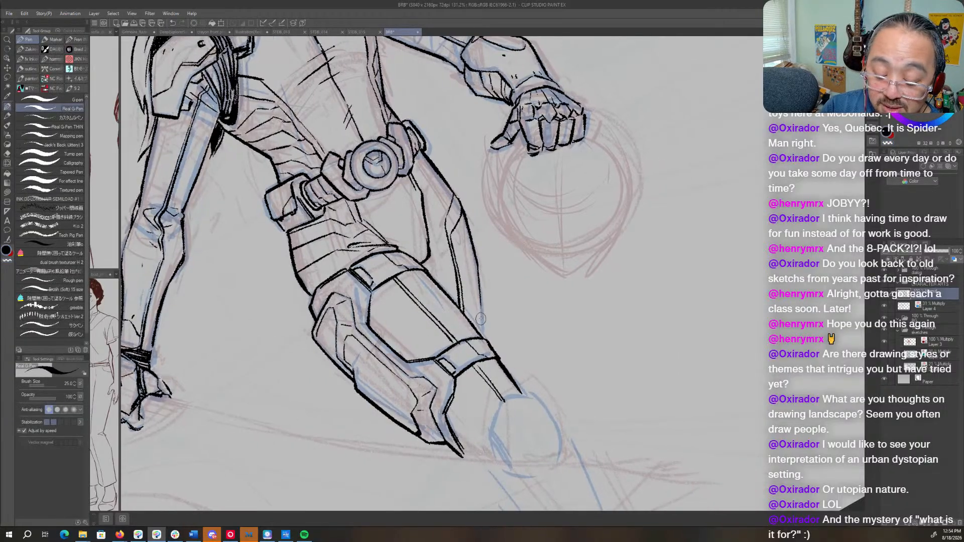
pyautogui.moveTo(479, 275)
pyautogui.mouseDown()
pyautogui.moveTo(482, 331)
pyautogui.moveTo(439, 270)
pyautogui.moveTo(444, 302)
pyautogui.mouseUp()
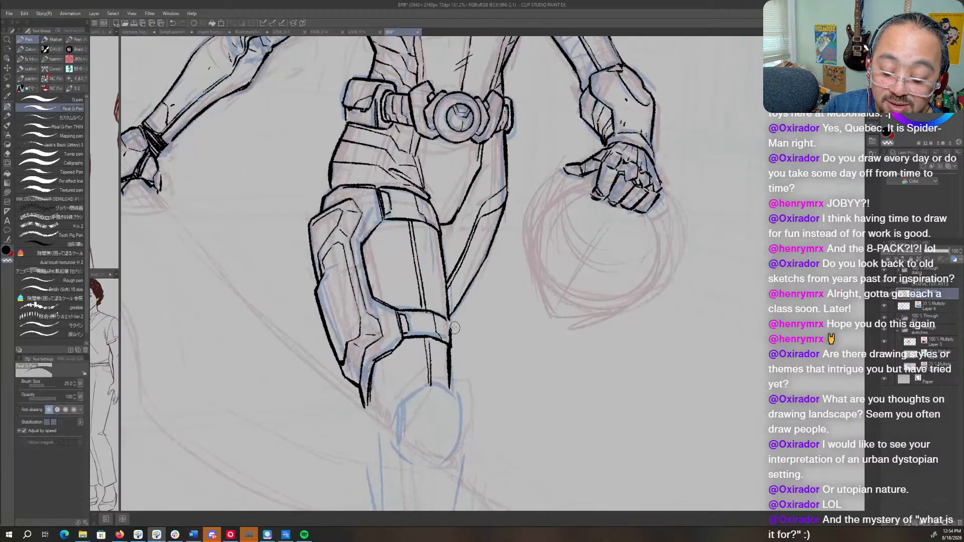
pyautogui.press('c')
pyautogui.moveTo(448, 316); pyautogui.dragTo(449, 326)
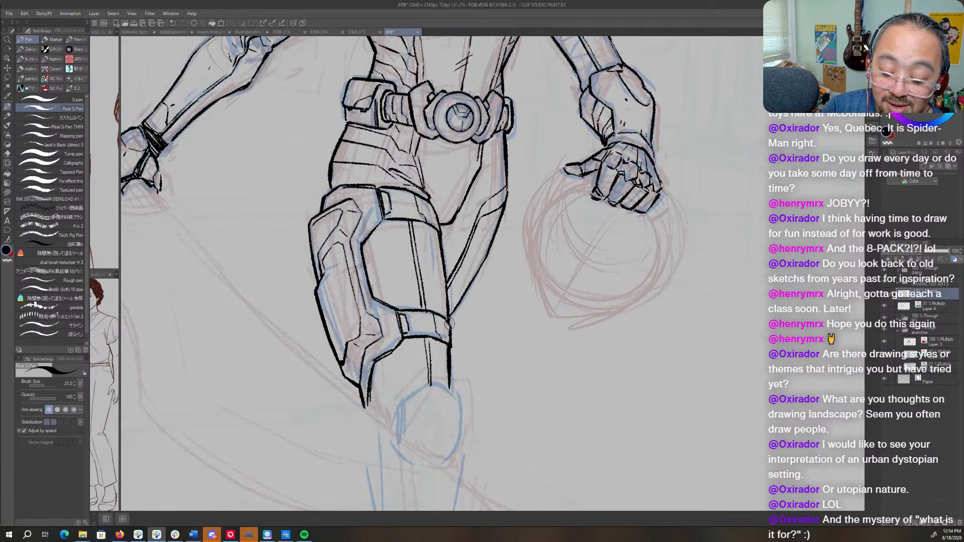
# - Ink crease lines across the far hip and thigh and the near edge of the crotch plate below the belt
pyautogui.moveTo(497, 274); pyautogui.dragTo(507, 233)
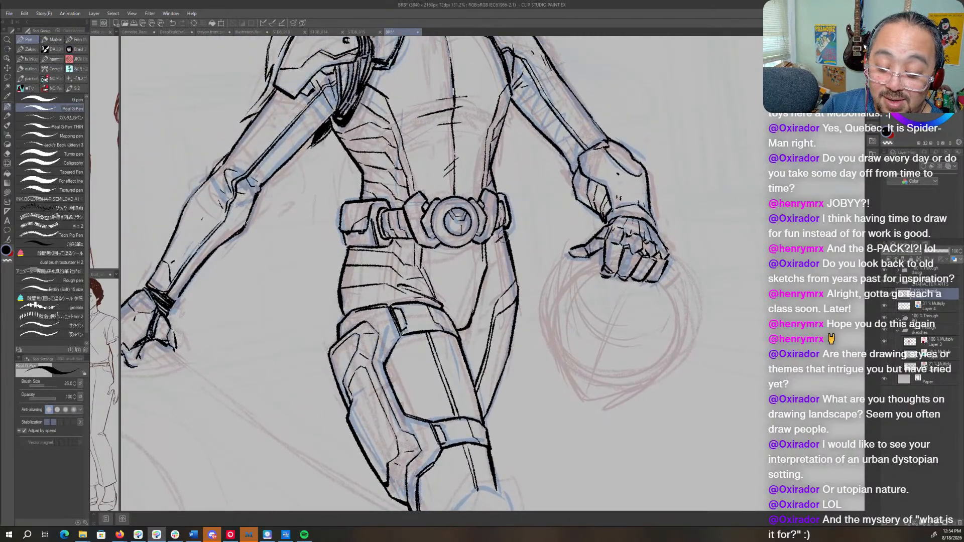
pyautogui.moveTo(509, 250); pyautogui.dragTo(502, 273)
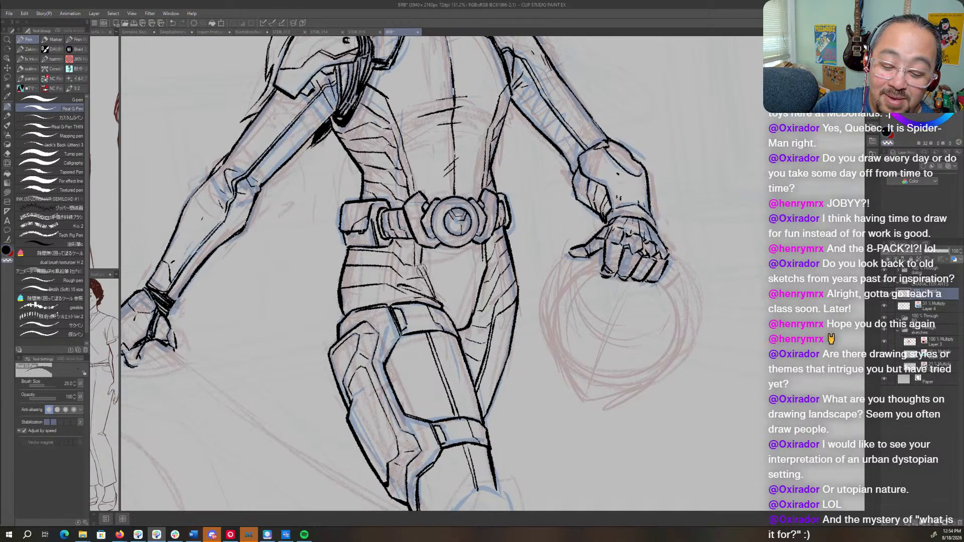
pyautogui.press('c')
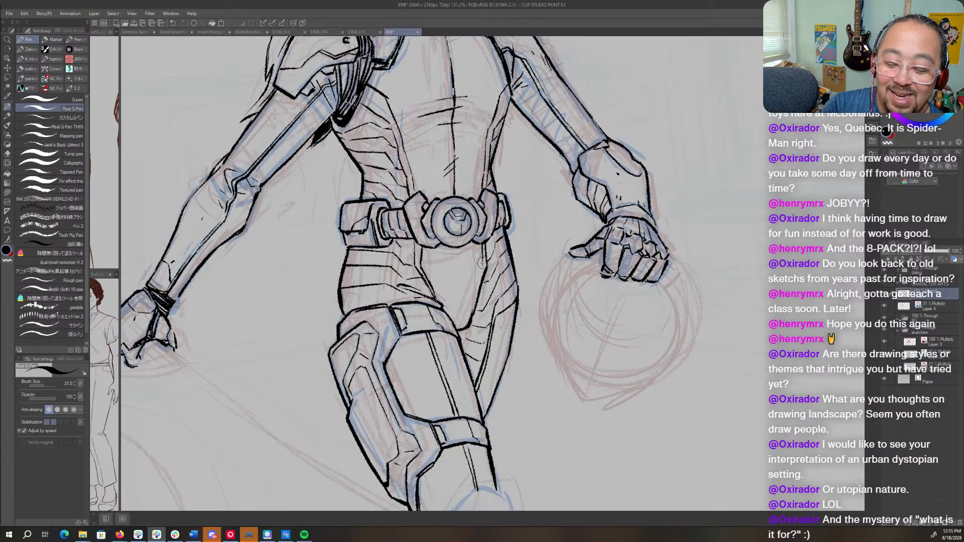
# - Add a small detail mark on the upper arm between the shoulder armor and the elbow
pyautogui.hotkey('ctrl', 'space')
pyautogui.moveTo(632, 303); pyautogui.dragTo(585, 306)
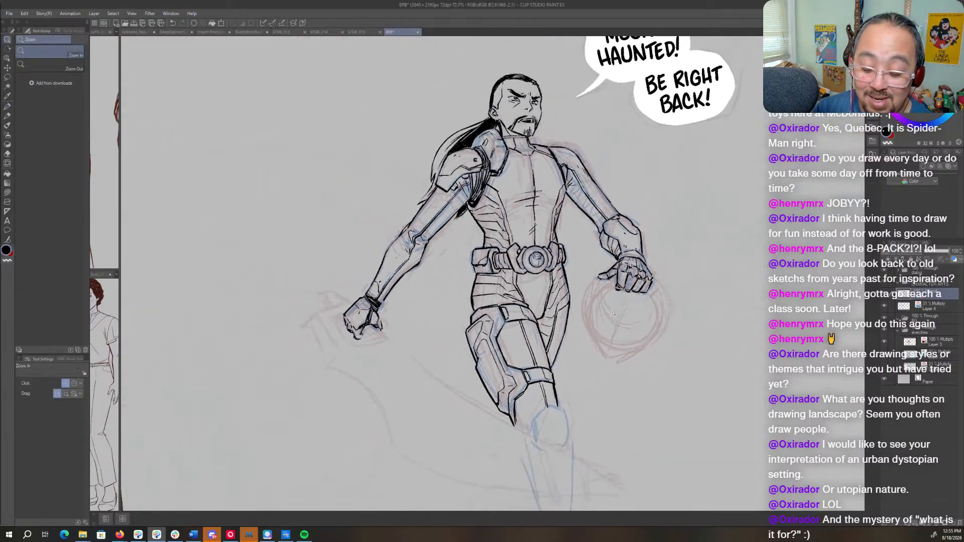
pyautogui.hotkey('shift', 'space')
pyautogui.moveTo(657, 352)
pyautogui.mouseDown()
pyautogui.moveTo(645, 373)
pyautogui.moveTo(587, 333)
pyautogui.moveTo(573, 294)
pyautogui.mouseUp()
pyautogui.press('space')
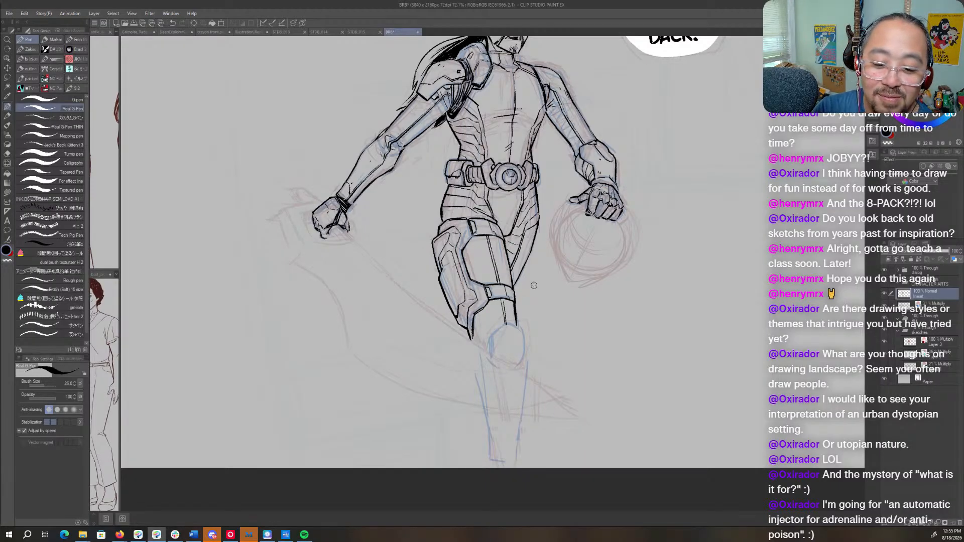
pyautogui.moveTo(459, 146); pyautogui.dragTo(578, 286)
pyautogui.moveTo(537, 224); pyautogui.dragTo(567, 238)
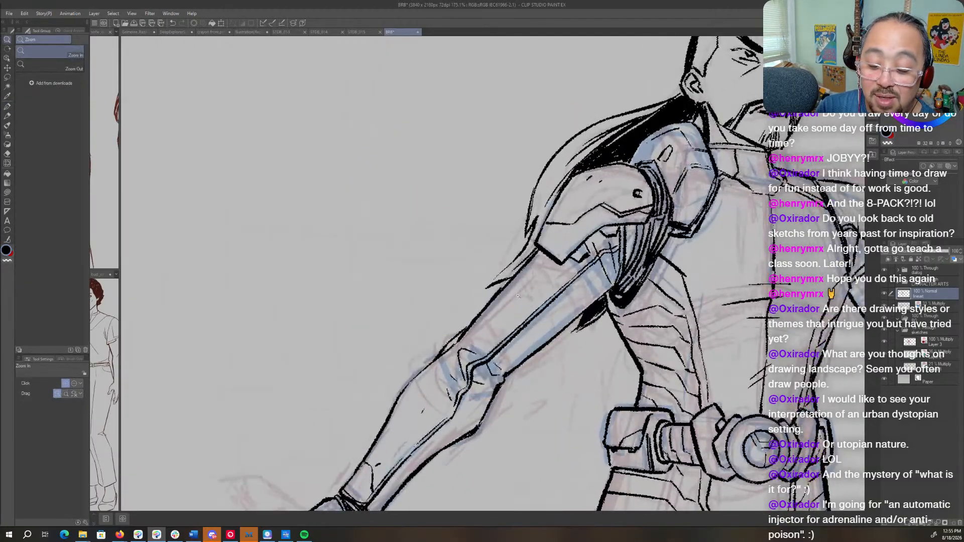
pyautogui.moveTo(505, 303); pyautogui.dragTo(508, 307)
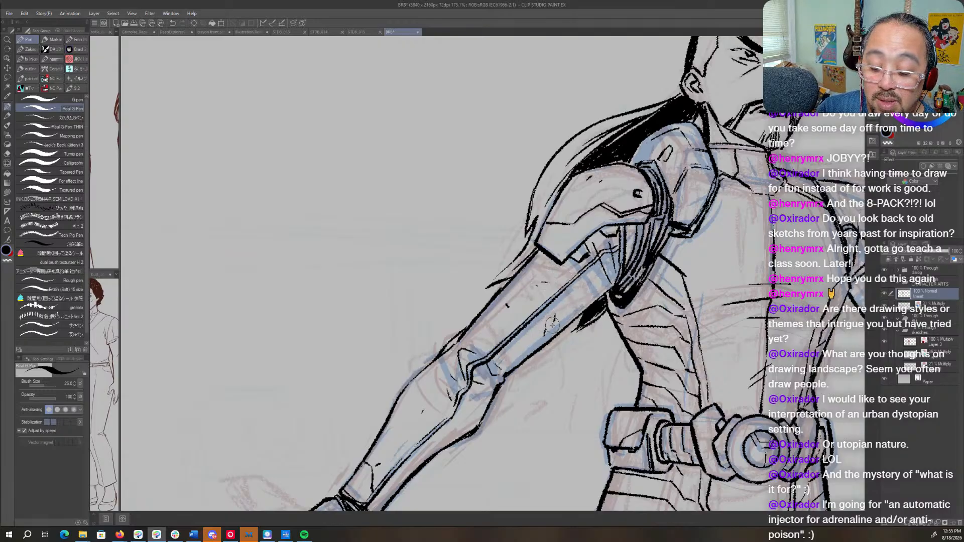
# - Check the whole inked figure with the blue sketch layer hidden, show that layer again and make it active
pyautogui.hotkey('ctrl', 'space')
pyautogui.moveTo(617, 330); pyautogui.dragTo(529, 333)
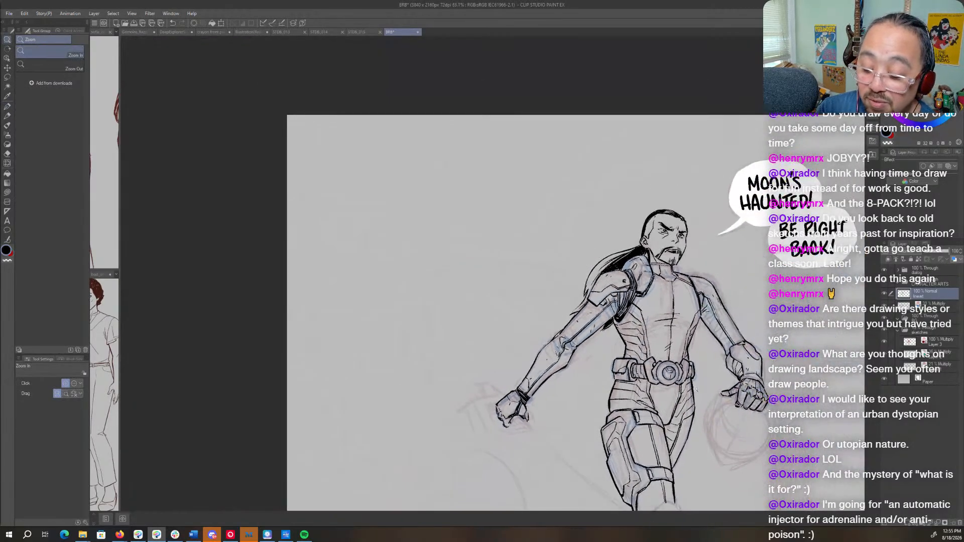
pyautogui.moveTo(739, 413); pyautogui.dragTo(558, 291)
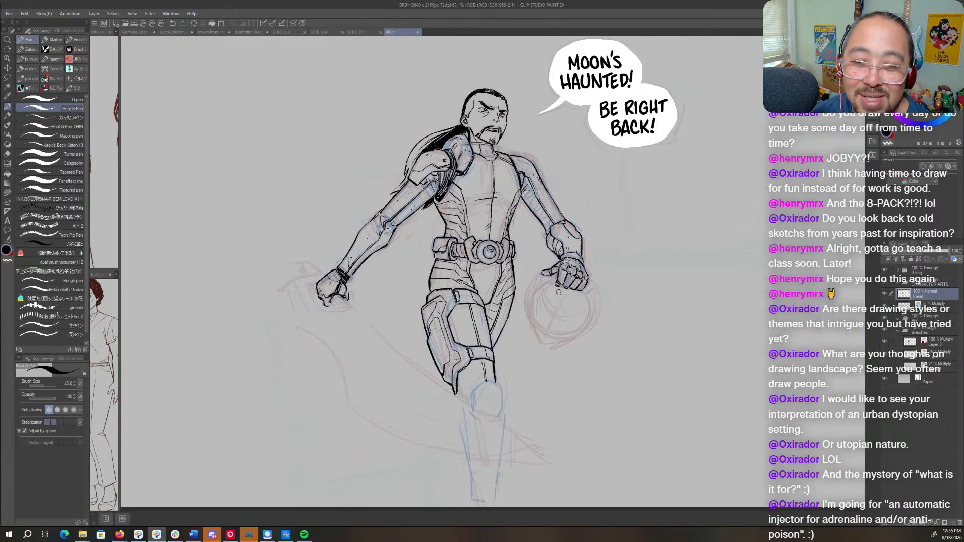
pyautogui.click(884, 305)
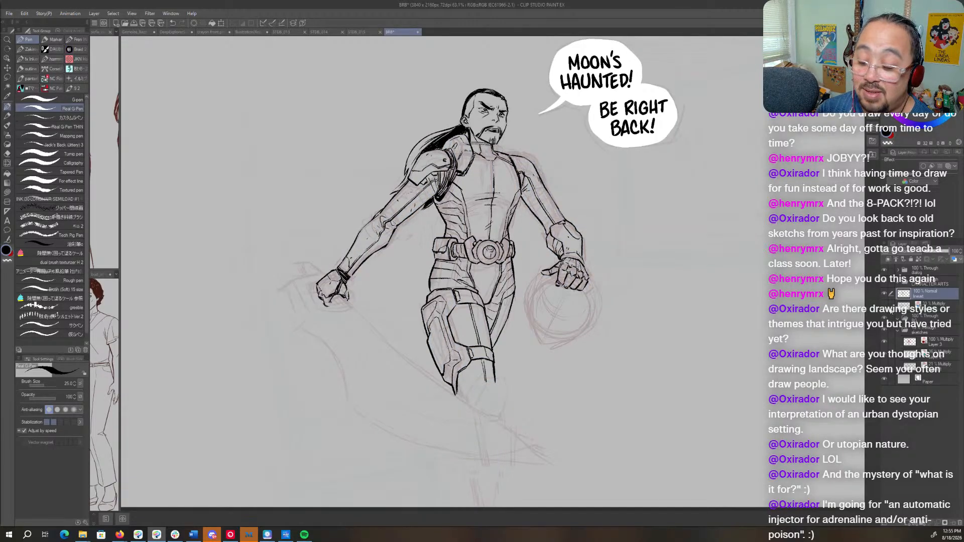
pyautogui.click(884, 305)
pyautogui.click(935, 306)
# - Sketch the front leg's knee side and both shin contours in blue below the thigh armor
pyautogui.moveTo(495, 391)
pyautogui.mouseDown()
pyautogui.moveTo(569, 285)
pyautogui.moveTo(567, 294)
pyautogui.mouseUp()
pyautogui.moveTo(568, 294); pyautogui.dragTo(577, 294)
pyautogui.click(578, 294)
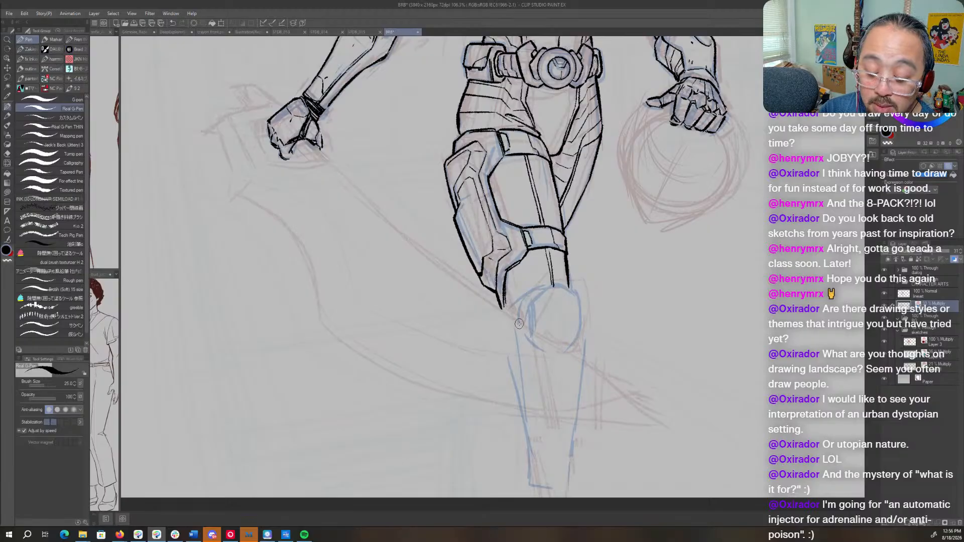
pyautogui.moveTo(503, 327); pyautogui.dragTo(512, 356)
pyautogui.moveTo(520, 356)
pyautogui.mouseDown()
pyautogui.moveTo(523, 399)
pyautogui.moveTo(511, 377)
pyautogui.moveTo(529, 467)
pyautogui.mouseUp()
pyautogui.moveTo(574, 446); pyautogui.dragTo(572, 475)
pyautogui.moveTo(575, 426)
pyautogui.mouseDown()
pyautogui.moveTo(576, 365)
pyautogui.moveTo(560, 478)
pyautogui.mouseUp()
pyautogui.moveTo(568, 362); pyautogui.dragTo(561, 471)
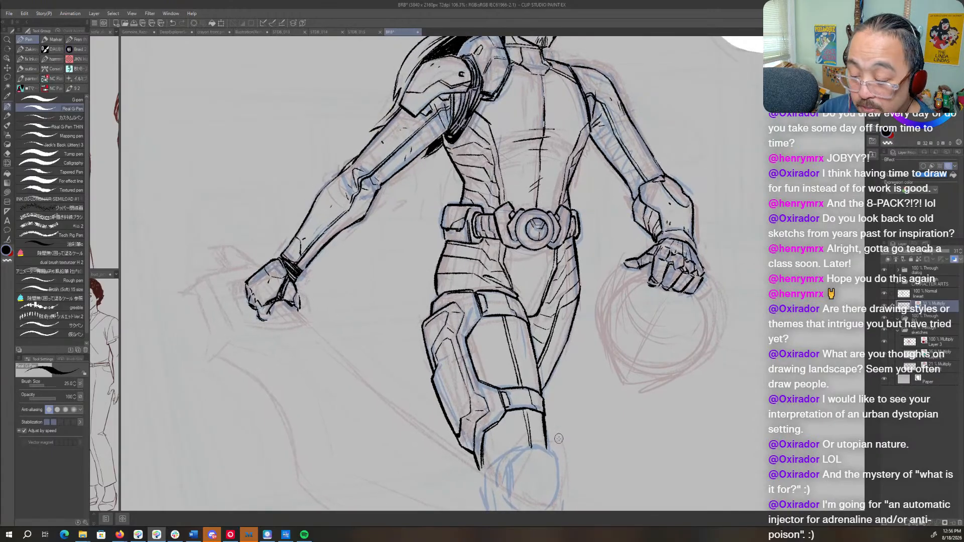
# - Flip and rotate the canvas view and sketch the outline of the round helmet shape under the far hand in blue
pyautogui.moveTo(650, 276)
pyautogui.mouseDown()
pyautogui.moveTo(611, 306)
pyautogui.moveTo(605, 346)
pyautogui.moveTo(622, 377)
pyautogui.moveTo(646, 385)
pyautogui.moveTo(692, 362)
pyautogui.moveTo(706, 326)
pyautogui.moveTo(695, 292)
pyautogui.moveTo(702, 329)
pyautogui.mouseUp()
pyautogui.press('h')
pyautogui.moveTo(502, 331); pyautogui.dragTo(628, 406)
pyautogui.press('r')
pyautogui.press('p')
pyautogui.moveTo(466, 243)
pyautogui.mouseDown()
pyautogui.moveTo(425, 284)
pyautogui.moveTo(433, 269)
pyautogui.moveTo(423, 323)
pyautogui.moveTo(422, 311)
pyautogui.moveTo(436, 355)
pyautogui.mouseUp()
pyautogui.moveTo(537, 274)
pyautogui.mouseDown()
pyautogui.moveTo(545, 309)
pyautogui.moveTo(535, 343)
pyautogui.moveTo(479, 378)
pyautogui.mouseUp()
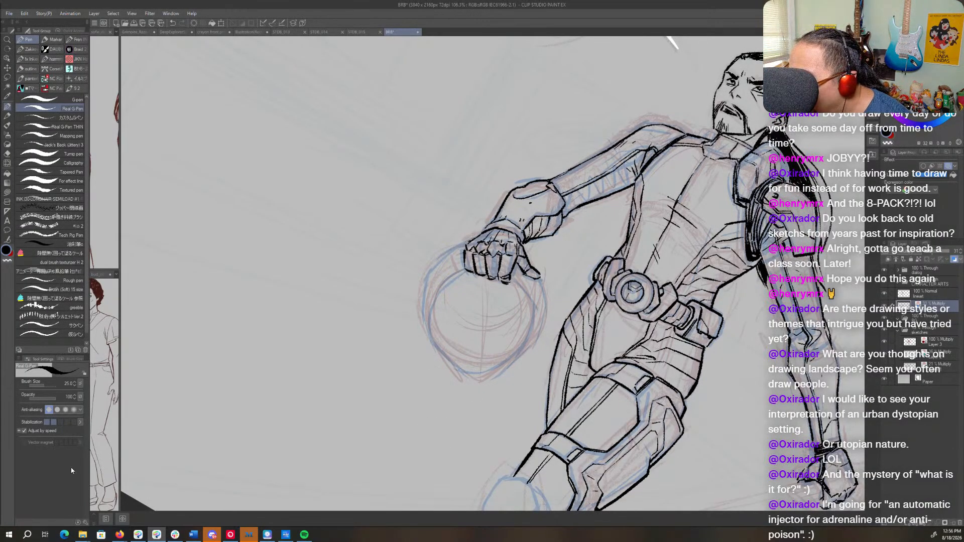
# - Sketch the helmet shape's vertical center line in blue and reinforce both side contours down to the chin
pyautogui.hotkey('alt', 'Tab')
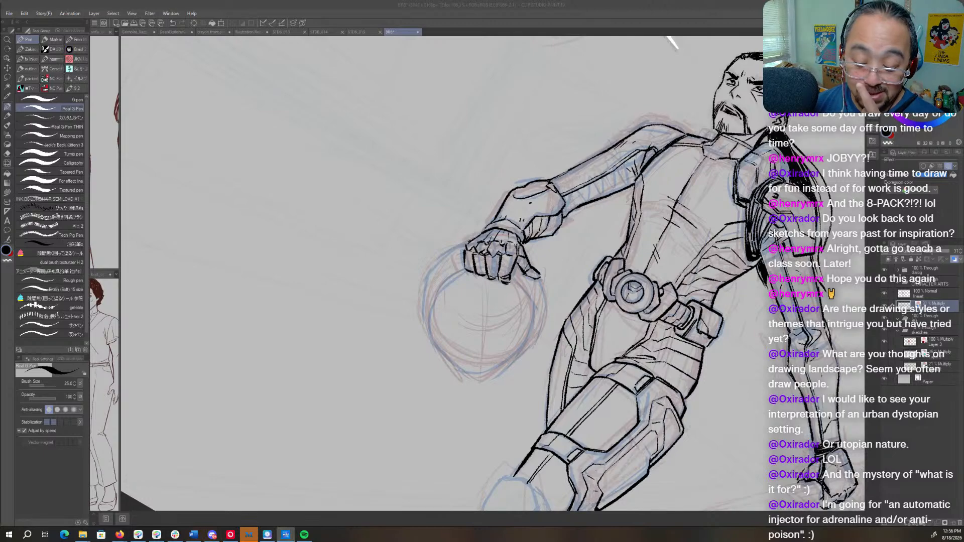
pyautogui.click(483, 336)
pyautogui.moveTo(480, 302); pyautogui.dragTo(477, 378)
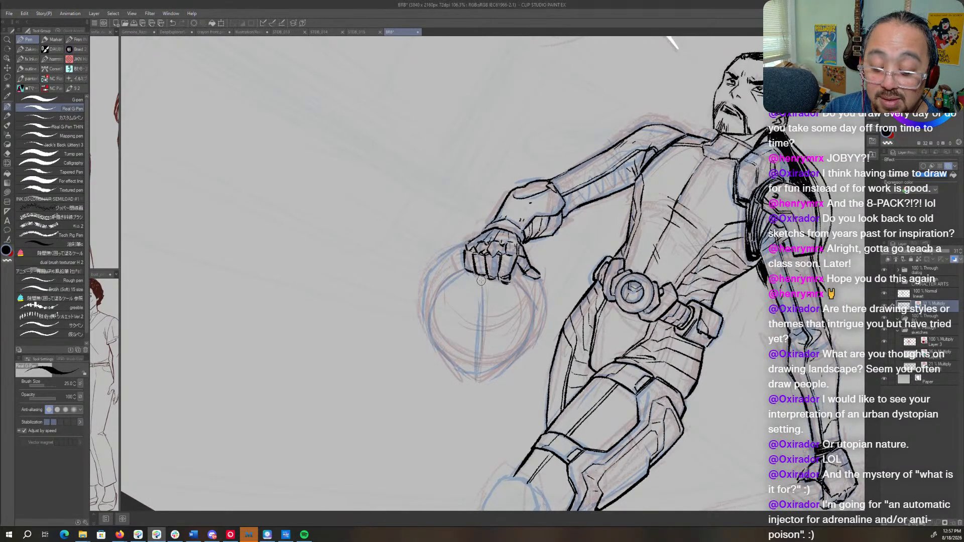
pyautogui.moveTo(484, 281); pyautogui.dragTo(477, 359)
pyautogui.moveTo(441, 281)
pyautogui.mouseDown()
pyautogui.moveTo(432, 328)
pyautogui.moveTo(491, 274)
pyautogui.moveTo(528, 326)
pyautogui.moveTo(483, 379)
pyautogui.moveTo(451, 364)
pyautogui.mouseUp()
pyautogui.moveTo(537, 281)
pyautogui.mouseDown()
pyautogui.moveTo(537, 326)
pyautogui.moveTo(534, 277)
pyautogui.moveTo(530, 347)
pyautogui.moveTo(537, 326)
pyautogui.moveTo(513, 369)
pyautogui.mouseUp()
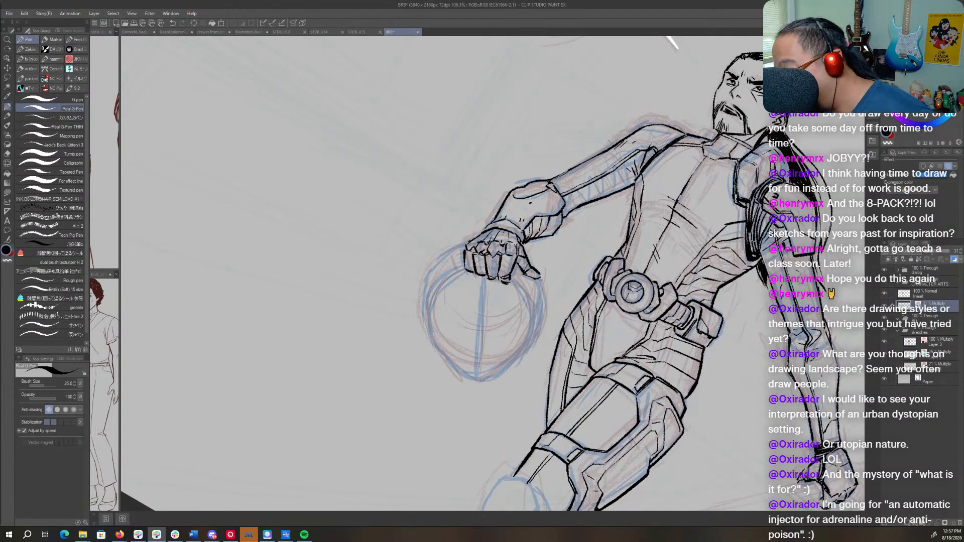
pyautogui.press('super+d')
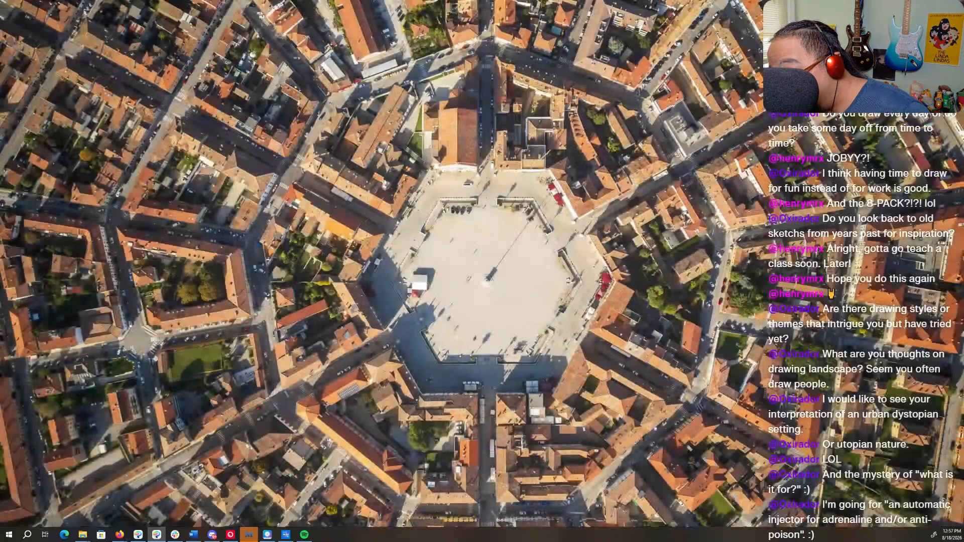
pyautogui.press('super+d')
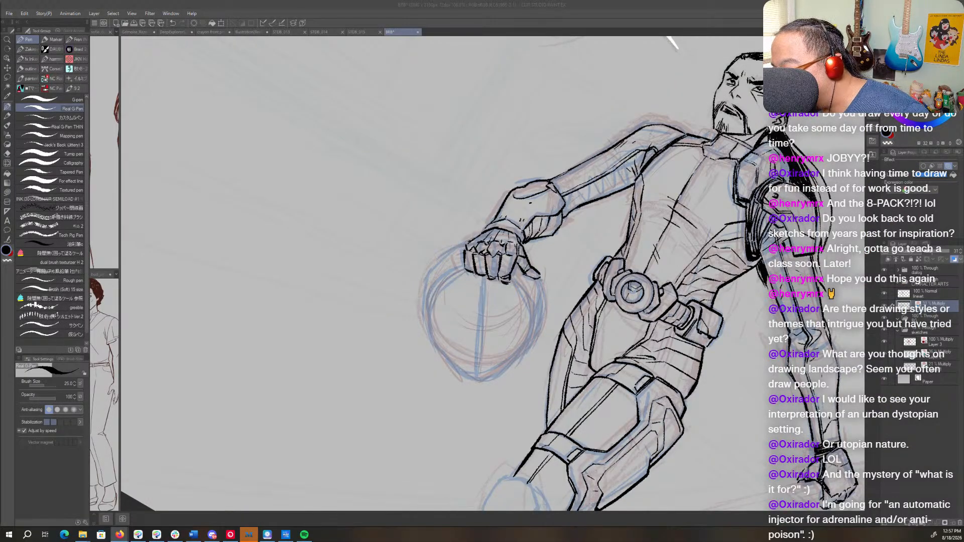
pyautogui.hotkey('alt', 'Tab')
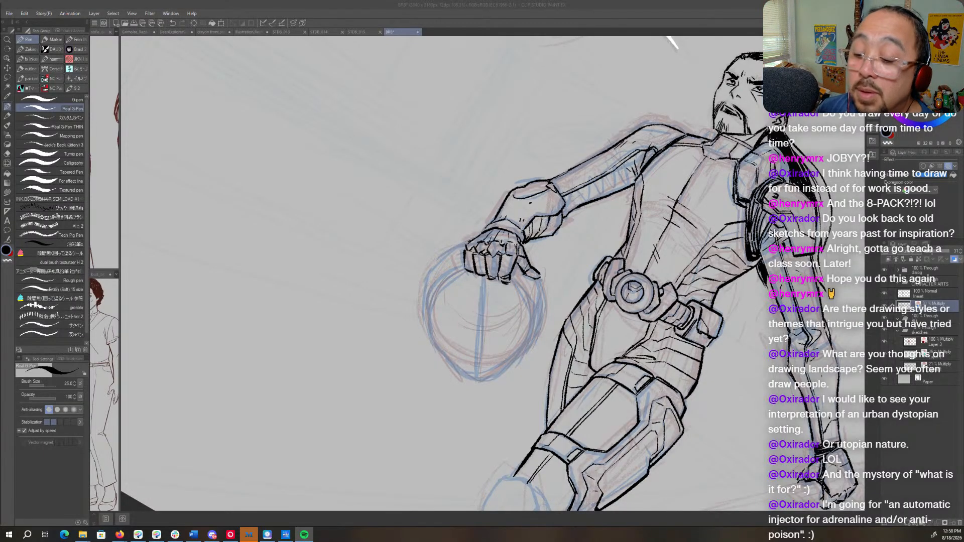
pyautogui.click(402, 33)
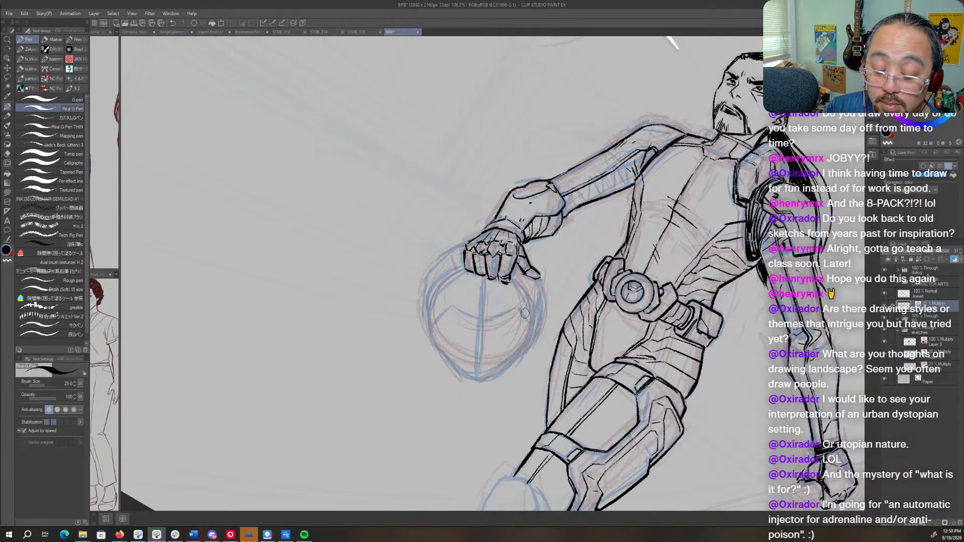
# - Flip the canvas view and sketch curved visor lines across the helmet's face in blue
pyautogui.press('h')
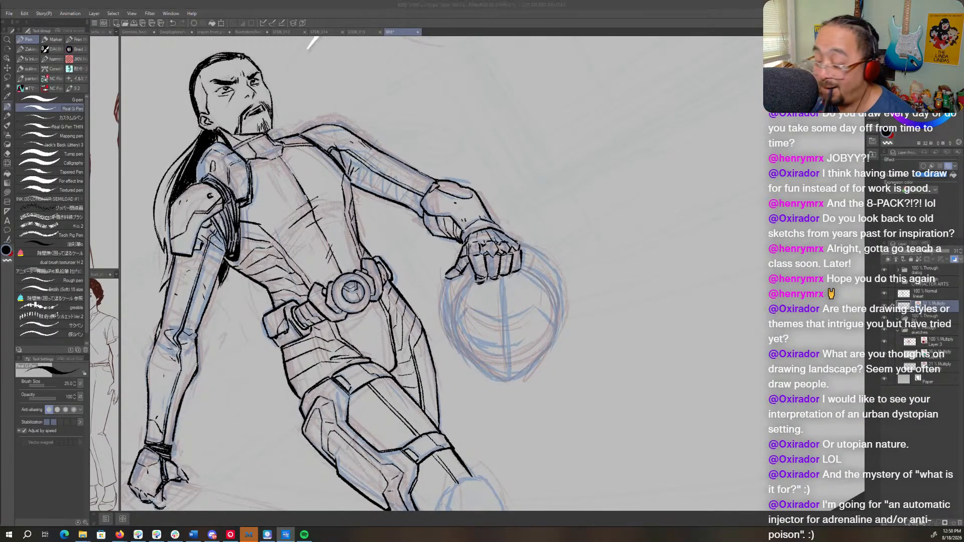
pyautogui.click(526, 345)
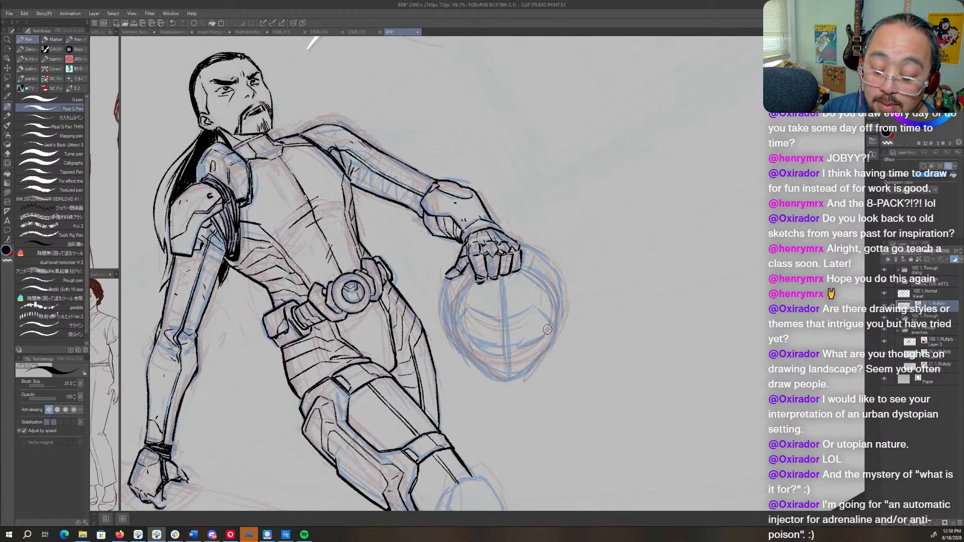
pyautogui.moveTo(537, 306)
pyautogui.mouseDown()
pyautogui.moveTo(502, 321)
pyautogui.moveTo(467, 308)
pyautogui.mouseUp()
pyautogui.moveTo(509, 323)
pyautogui.mouseDown()
pyautogui.moveTo(530, 318)
pyautogui.moveTo(538, 291)
pyautogui.mouseUp()
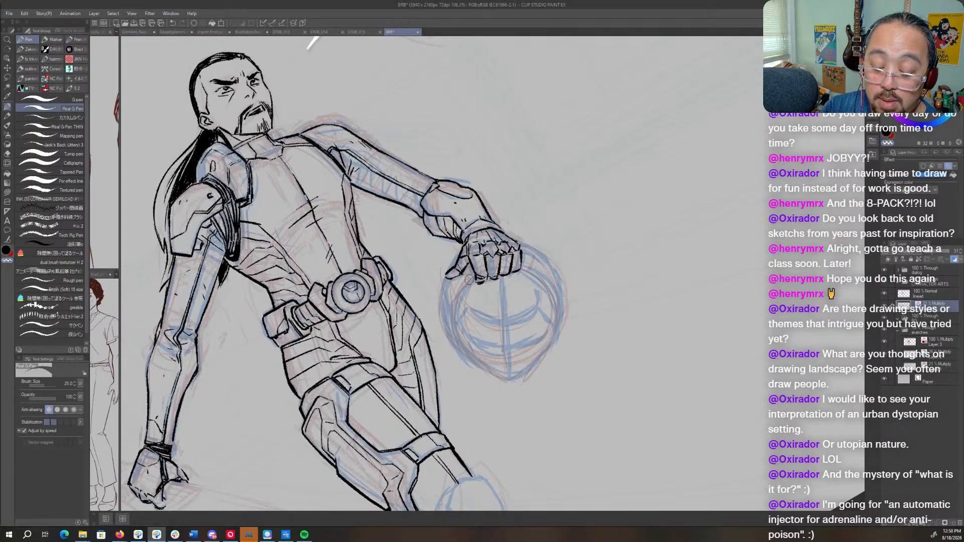
pyautogui.moveTo(543, 317)
pyautogui.mouseDown()
pyautogui.moveTo(534, 282)
pyautogui.moveTo(492, 348)
pyautogui.mouseUp()
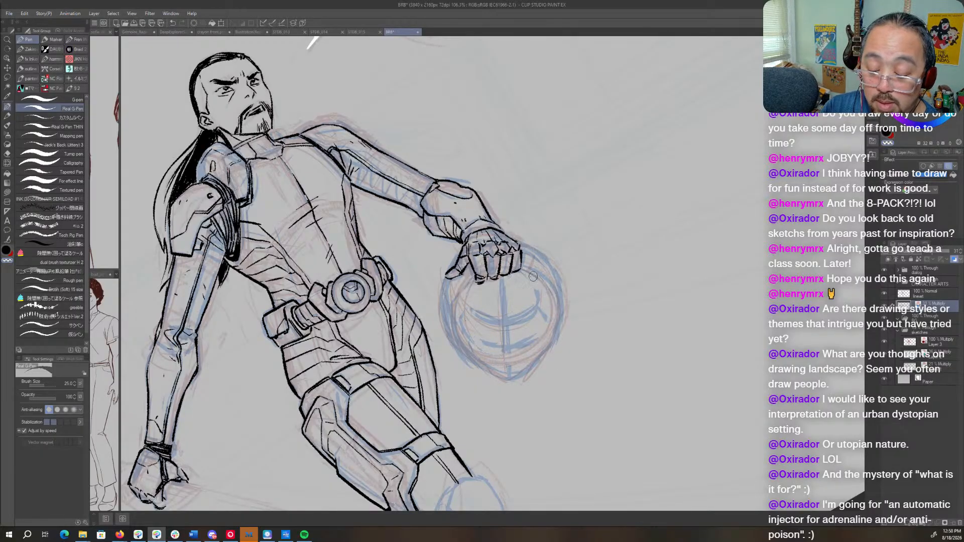
# - Erase the blue visor curves and vertical center line inside the helmet's face area
pyautogui.moveTo(537, 280); pyautogui.dragTo(487, 345)
pyautogui.moveTo(503, 288); pyautogui.dragTo(492, 340)
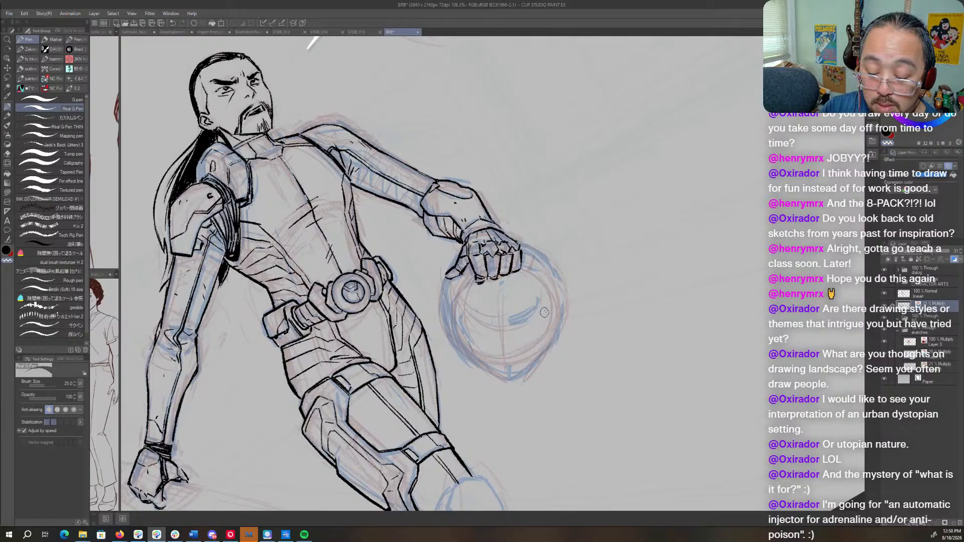
pyautogui.moveTo(545, 307)
pyautogui.mouseDown()
pyautogui.moveTo(517, 315)
pyautogui.moveTo(520, 303)
pyautogui.mouseUp()
# - Sketch the helmet's round face opening in blue below the fist and snap the stroke to a clean ellipse
pyautogui.press('c')
pyautogui.moveTo(472, 276)
pyautogui.mouseDown()
pyautogui.moveTo(458, 300)
pyautogui.moveTo(469, 345)
pyautogui.moveTo(517, 363)
pyautogui.moveTo(542, 347)
pyautogui.moveTo(553, 299)
pyautogui.moveTo(543, 277)
pyautogui.moveTo(463, 290)
pyautogui.mouseUp()
pyautogui.click(510, 419)
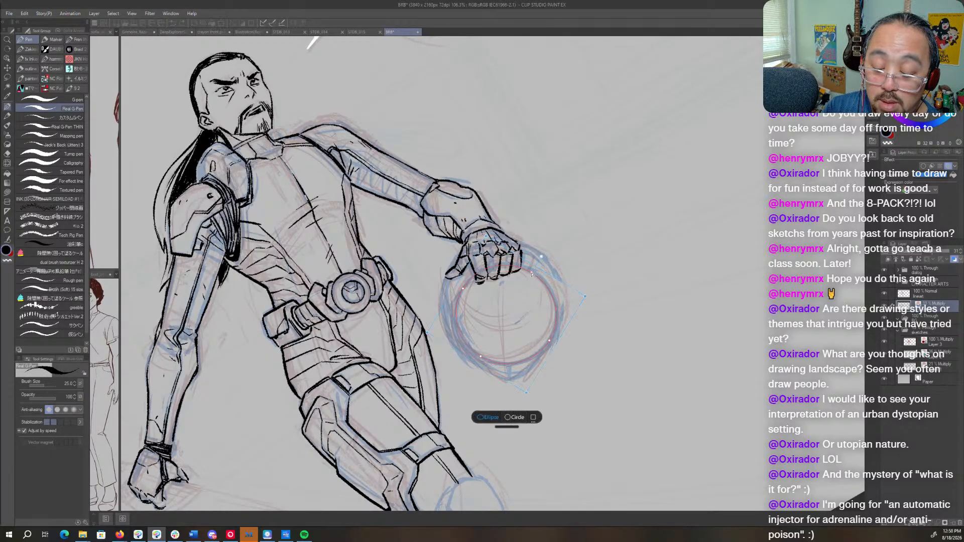
pyautogui.click(656, 342)
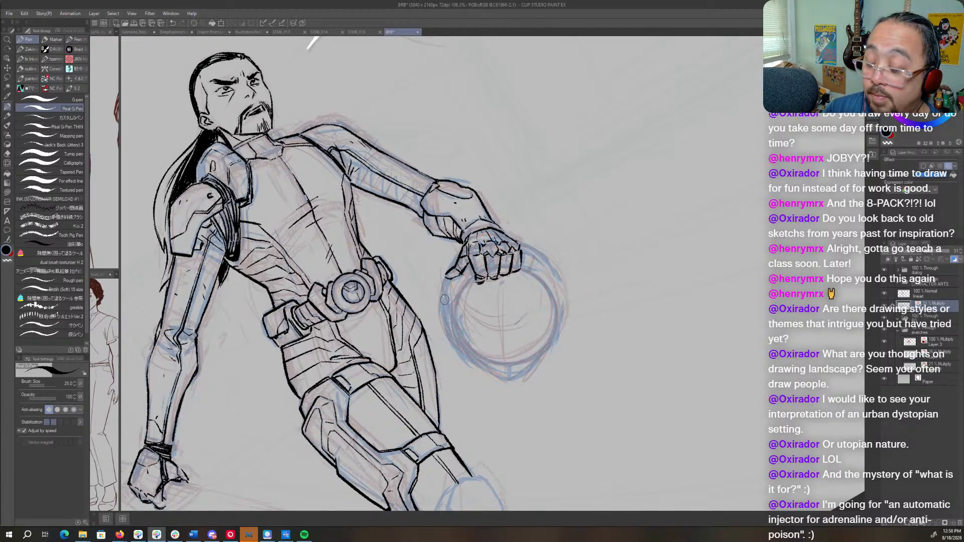
# - Create a new layer above the line art layer and set its layer color to dark magenta
pyautogui.click(926, 294)
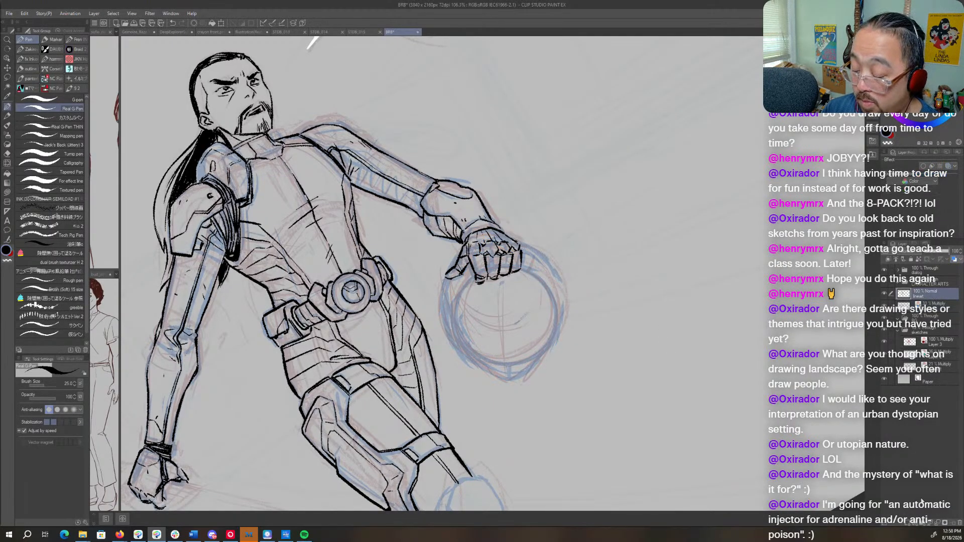
pyautogui.click(906, 522)
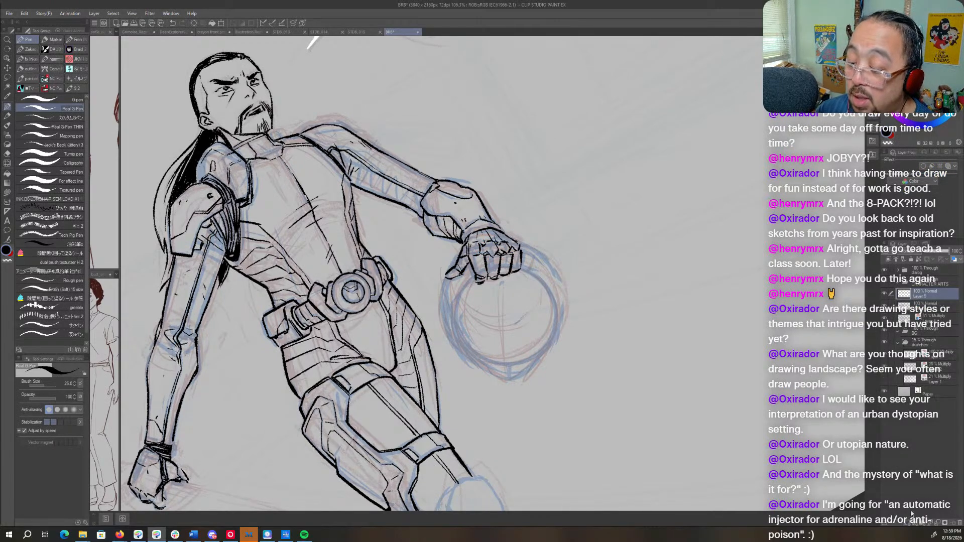
pyautogui.click(948, 166)
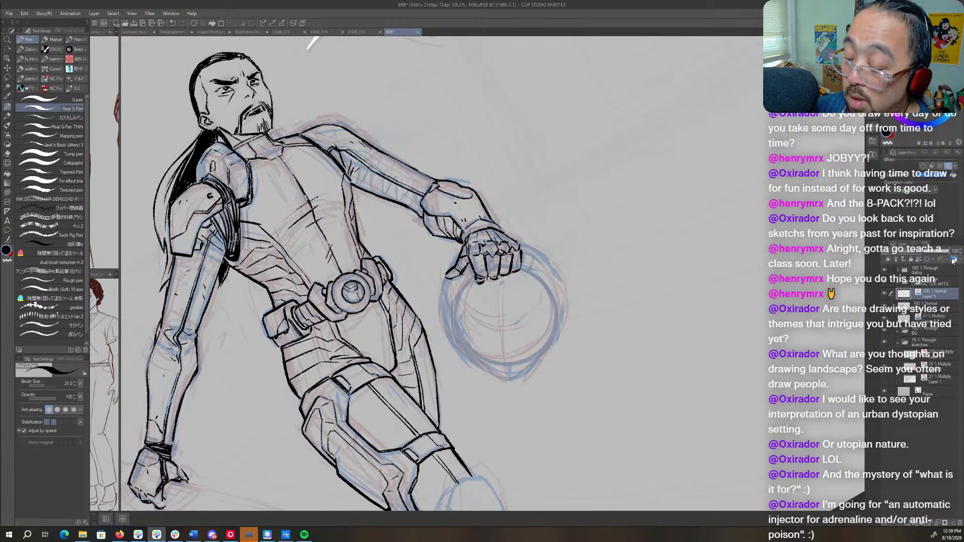
pyautogui.click(931, 176)
pyautogui.click(753, 135)
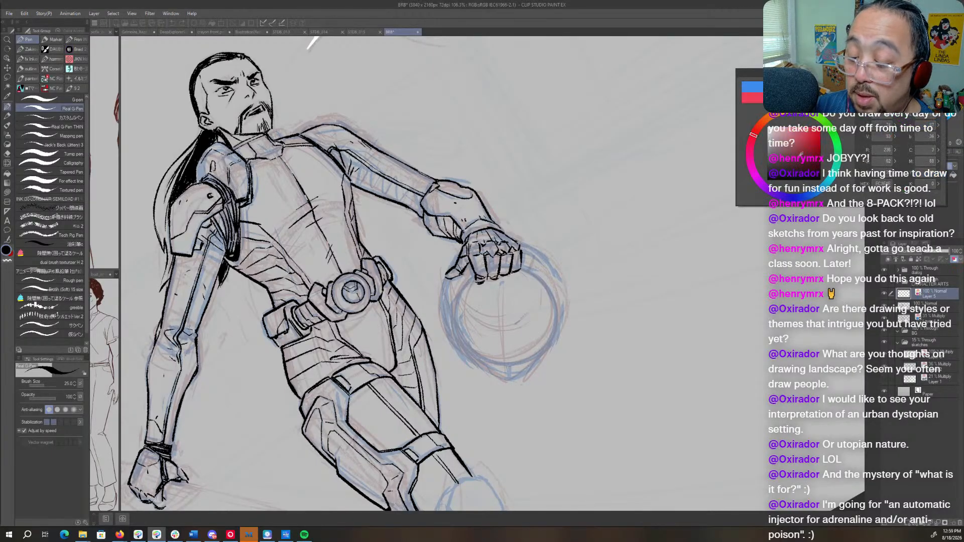
pyautogui.click(821, 158)
pyautogui.click(749, 156)
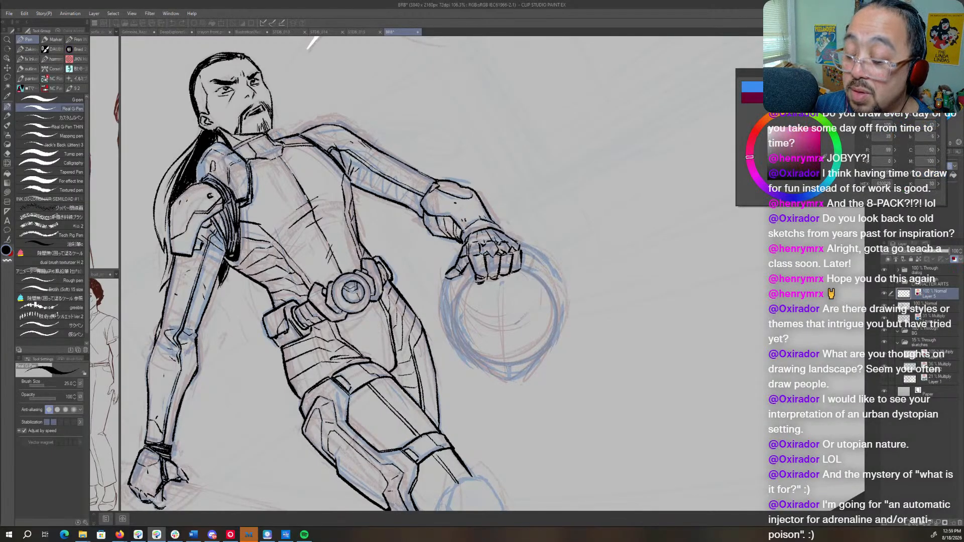
pyautogui.click(919, 84)
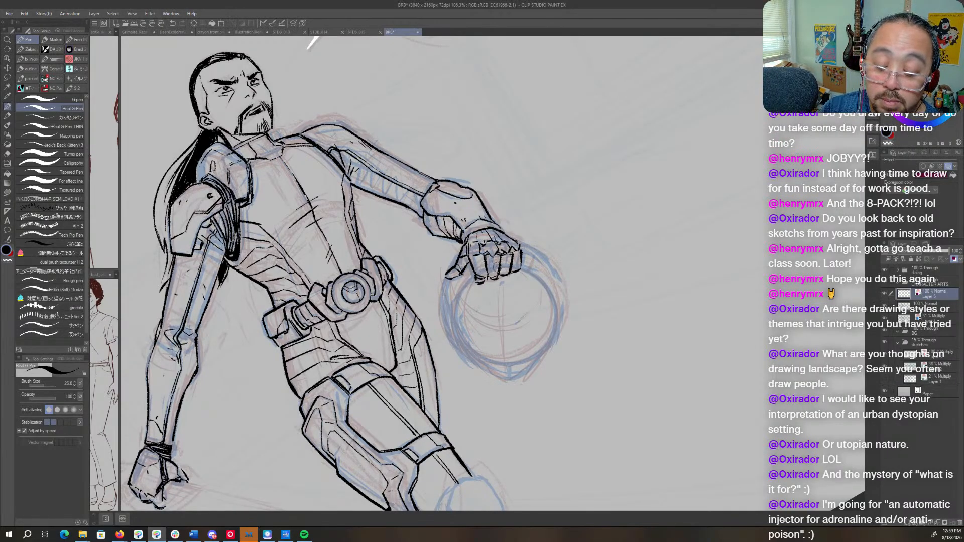
pyautogui.click(522, 269)
pyautogui.press('p')
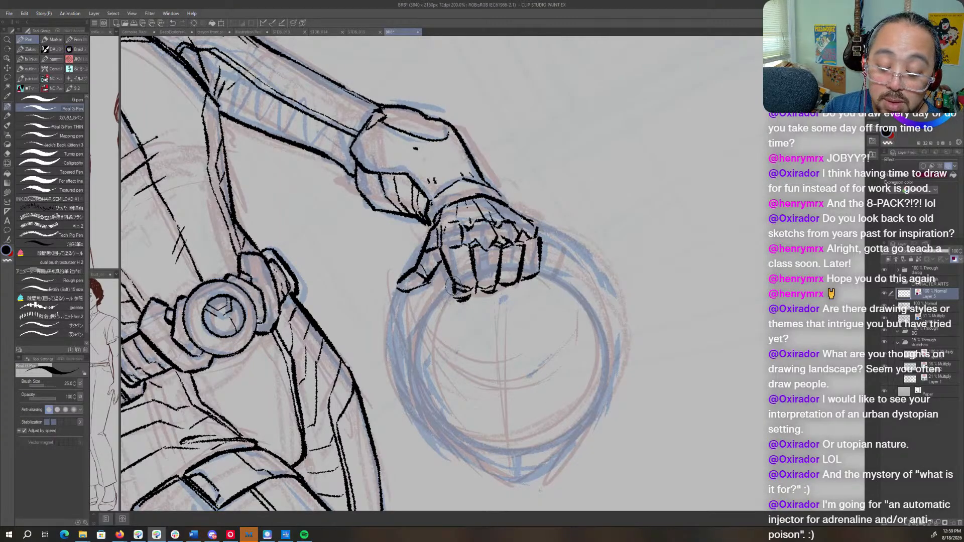
pyautogui.moveTo(453, 285)
pyautogui.mouseDown()
pyautogui.moveTo(420, 343)
pyautogui.moveTo(452, 440)
pyautogui.moveTo(540, 451)
pyautogui.moveTo(602, 382)
pyautogui.moveTo(574, 295)
pyautogui.moveTo(530, 290)
pyautogui.mouseUp()
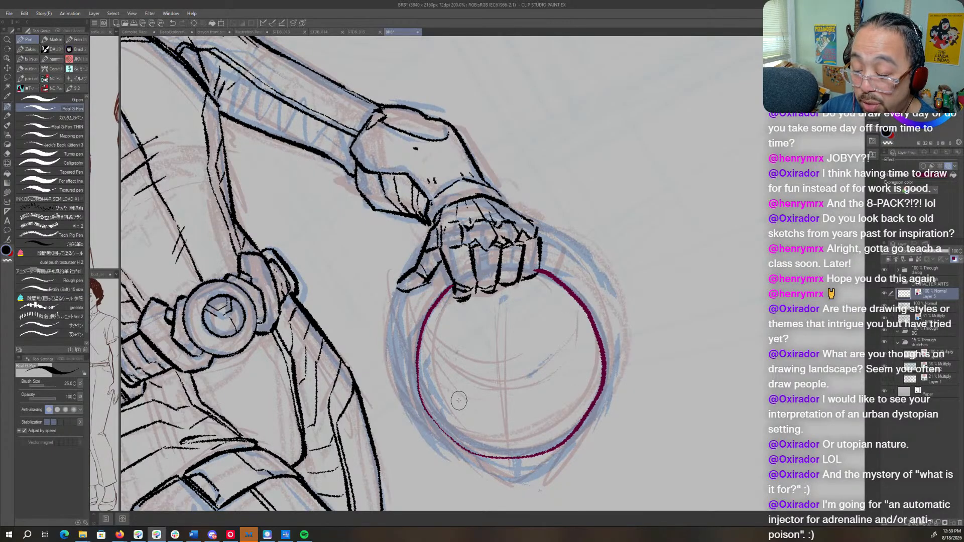
pyautogui.hotkey('ctrl', 'z')
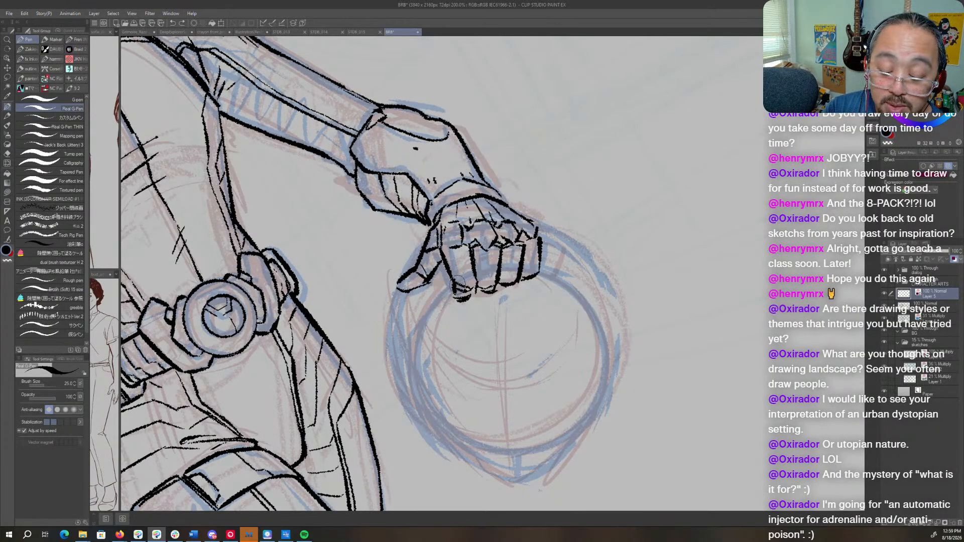
# - Ink the upper arcs of the helmet's round face opening on both sides of the fist
pyautogui.moveTo(457, 279)
pyautogui.mouseDown()
pyautogui.moveTo(426, 317)
pyautogui.moveTo(423, 392)
pyautogui.mouseUp()
pyautogui.press('r')
pyautogui.moveTo(668, 279)
pyautogui.mouseDown()
pyautogui.moveTo(668, 253)
pyautogui.moveTo(429, 108)
pyautogui.mouseUp()
pyautogui.press('p')
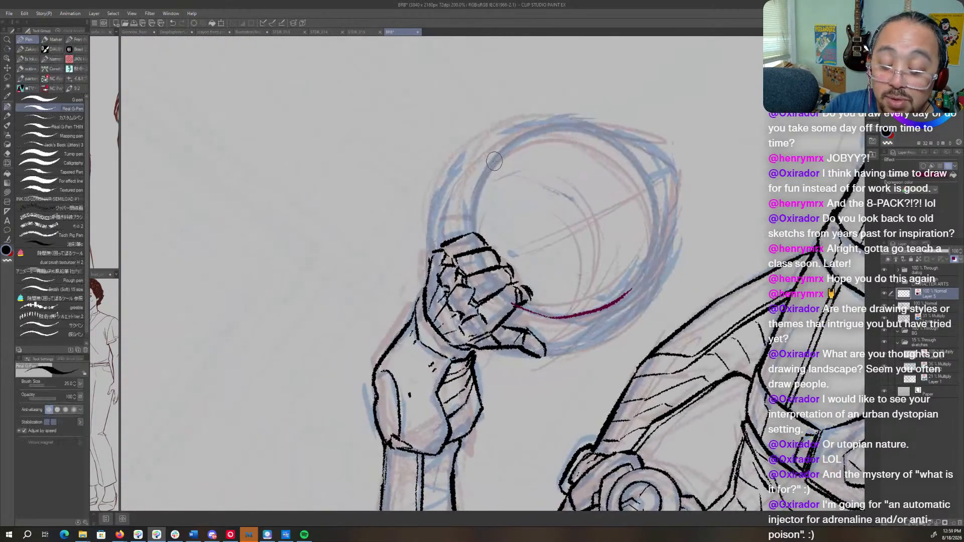
pyautogui.moveTo(500, 150)
pyautogui.mouseDown()
pyautogui.moveTo(473, 194)
pyautogui.moveTo(474, 234)
pyautogui.mouseUp()
# - Extend the inked rim of the face opening behind the outer fingers, rotating the canvas to suit the stroke
pyautogui.press('r')
pyautogui.moveTo(618, 216); pyautogui.dragTo(478, 137)
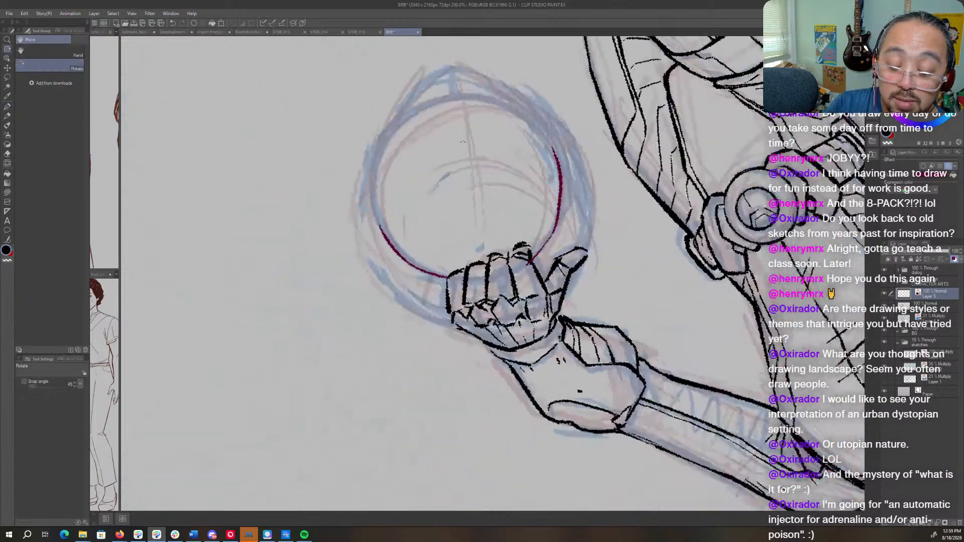
pyautogui.moveTo(502, 210); pyautogui.dragTo(563, 275)
pyautogui.moveTo(577, 321); pyautogui.dragTo(637, 184)
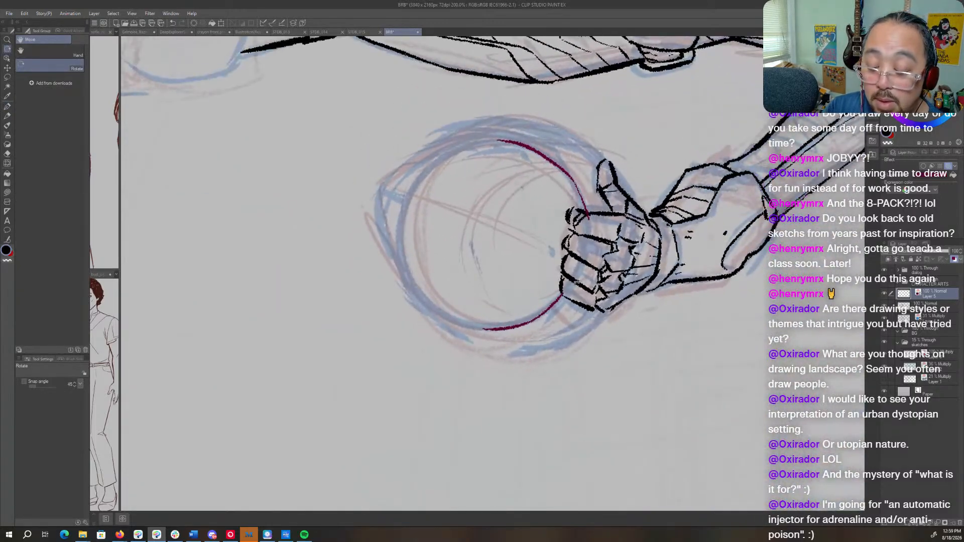
pyautogui.press('p')
pyautogui.moveTo(558, 299); pyautogui.dragTo(578, 266)
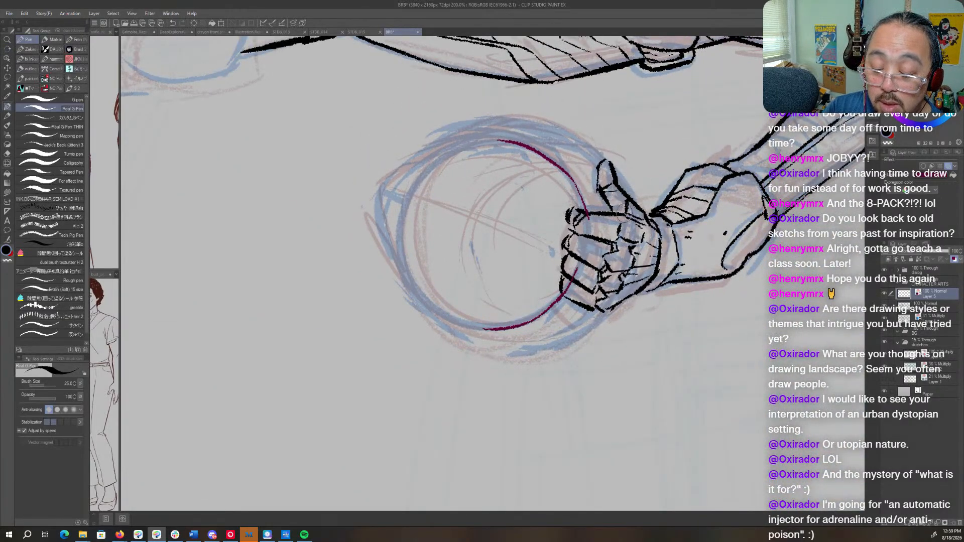
# - Ink the sides of the face opening further down toward the helmet's chin
pyautogui.press('r')
pyautogui.moveTo(622, 195); pyautogui.dragTo(634, 371)
pyautogui.press('p')
pyautogui.moveTo(478, 176)
pyautogui.mouseDown()
pyautogui.moveTo(442, 211)
pyautogui.moveTo(445, 296)
pyautogui.mouseUp()
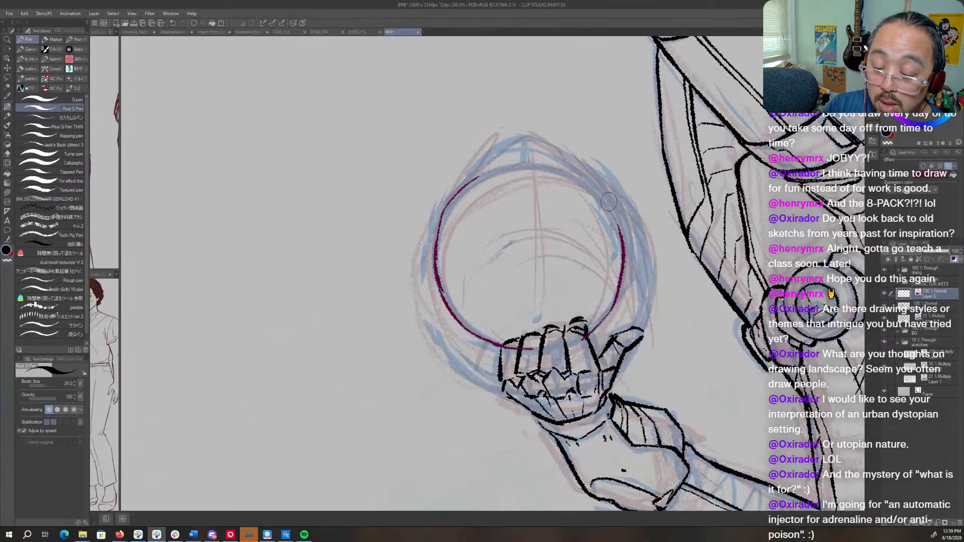
pyautogui.moveTo(580, 172)
pyautogui.mouseDown()
pyautogui.moveTo(621, 233)
pyautogui.moveTo(623, 281)
pyautogui.moveTo(617, 307)
pyautogui.moveTo(559, 379)
pyautogui.mouseUp()
# - Thin the inked rim on the finger side of the face opening by erasing along its edge
pyautogui.press('r')
pyautogui.press('p')
pyautogui.press('c')
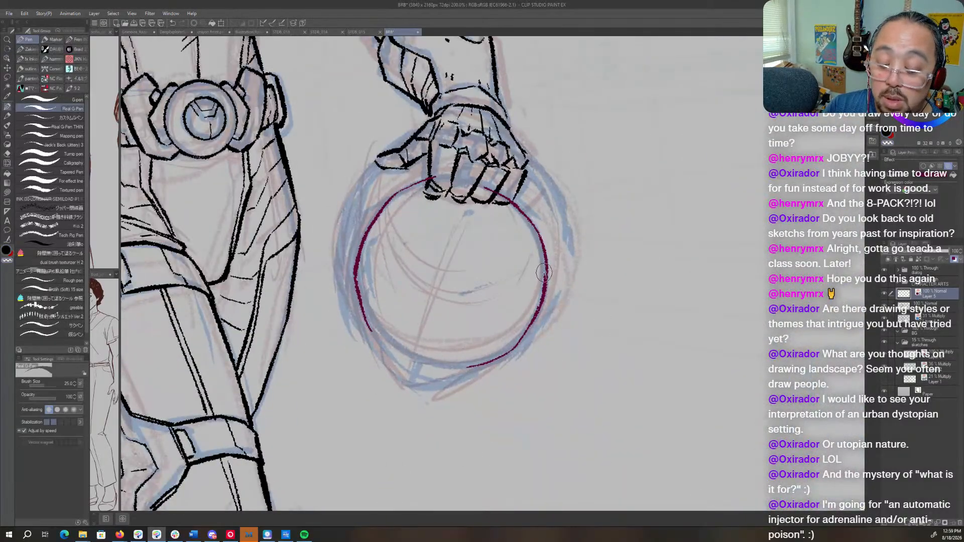
pyautogui.moveTo(549, 266); pyautogui.dragTo(541, 300)
pyautogui.moveTo(544, 233)
pyautogui.mouseDown()
pyautogui.moveTo(622, 263)
pyautogui.moveTo(611, 225)
pyautogui.mouseUp()
pyautogui.press('r')
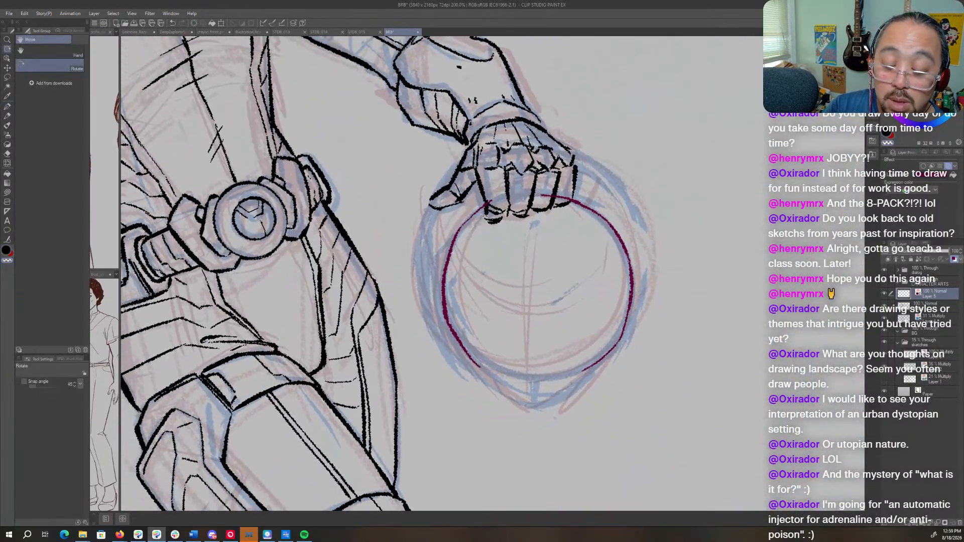
pyautogui.press('p')
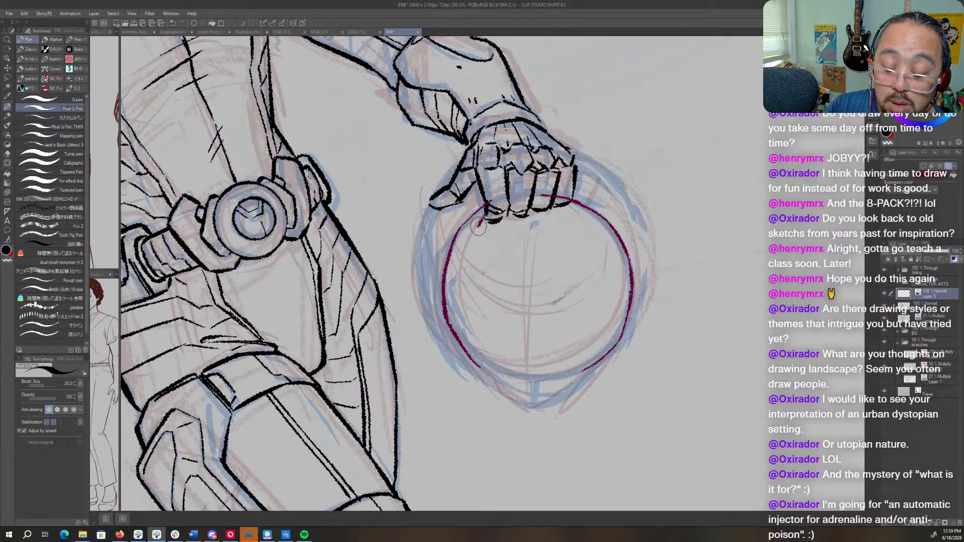
# - Ink a second parallel line inside both sides of the rim and add short segment divisions between the lines
pyautogui.moveTo(486, 206)
pyautogui.mouseDown()
pyautogui.moveTo(459, 243)
pyautogui.moveTo(446, 302)
pyautogui.moveTo(482, 370)
pyautogui.mouseUp()
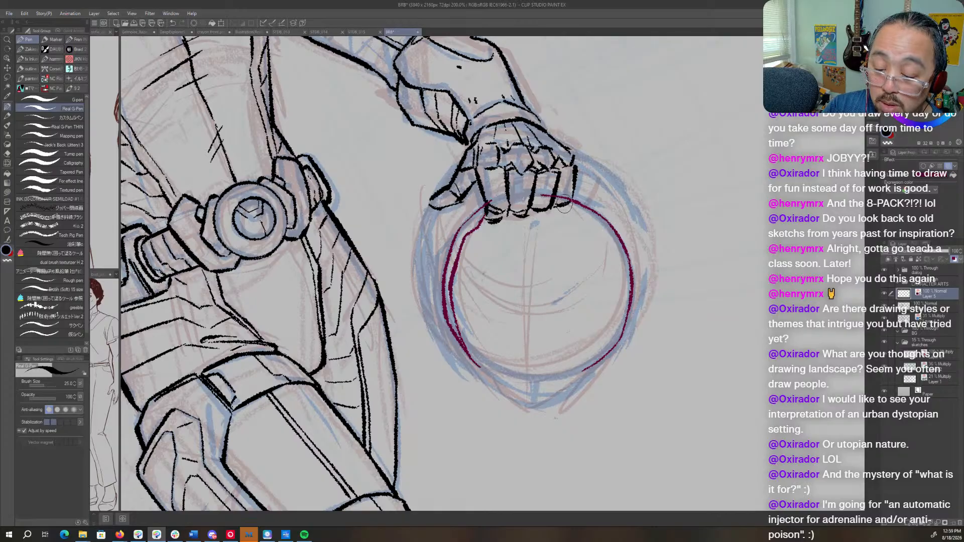
pyautogui.moveTo(563, 205)
pyautogui.mouseDown()
pyautogui.moveTo(607, 237)
pyautogui.moveTo(624, 272)
pyautogui.moveTo(620, 330)
pyautogui.moveTo(600, 361)
pyautogui.mouseUp()
pyautogui.moveTo(470, 259)
pyautogui.mouseDown()
pyautogui.moveTo(457, 233)
pyautogui.moveTo(466, 236)
pyautogui.moveTo(445, 291)
pyautogui.moveTo(455, 330)
pyautogui.mouseUp()
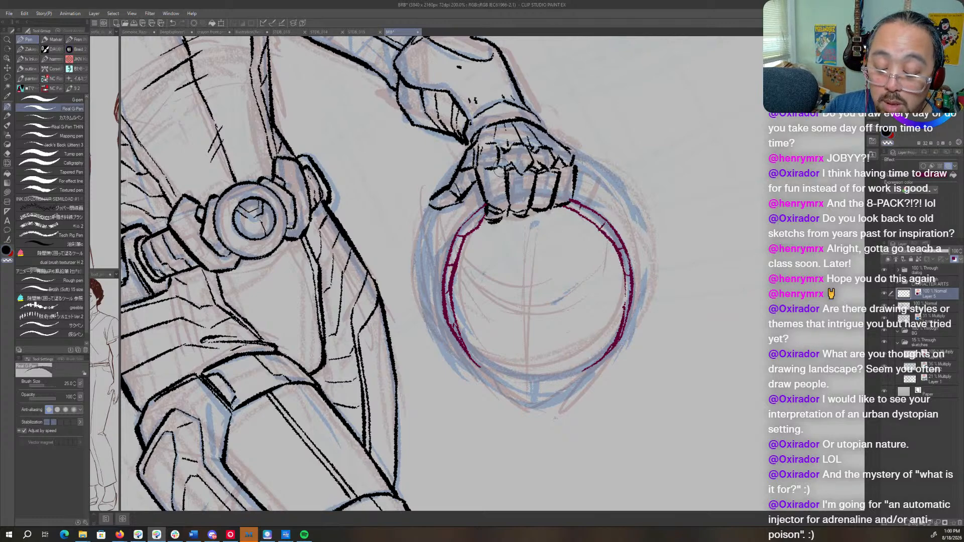
# - Ink the helmet's pointed chin contour, joining both lower ends of the face opening's rim
pyautogui.press('c')
pyautogui.moveTo(593, 361)
pyautogui.mouseDown()
pyautogui.moveTo(579, 375)
pyautogui.moveTo(593, 361)
pyautogui.moveTo(483, 411)
pyautogui.moveTo(520, 408)
pyautogui.mouseUp()
pyautogui.hotkey('ctrl', 'z')
pyautogui.press('c')
pyautogui.press('r')
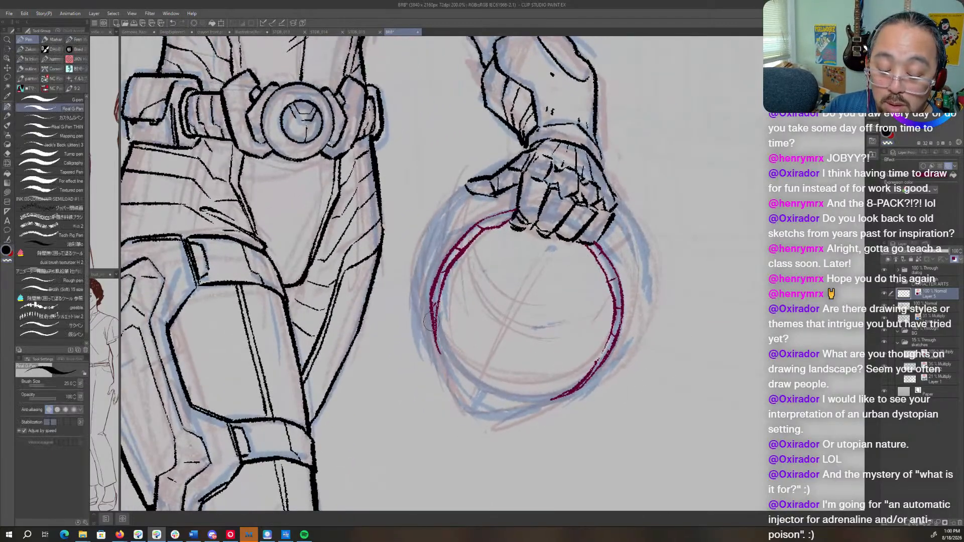
pyautogui.moveTo(430, 323)
pyautogui.mouseDown()
pyautogui.moveTo(466, 412)
pyautogui.moveTo(526, 411)
pyautogui.moveTo(508, 413)
pyautogui.mouseUp()
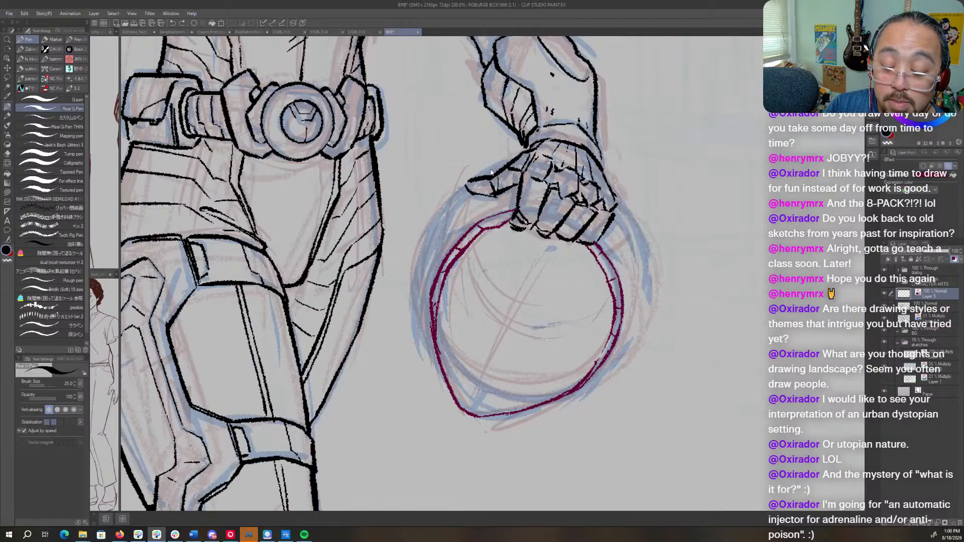
# - Ink the helmet's outer shell from behind the wrist down the thumb side, thicken it, and rough in the finger side
pyautogui.moveTo(517, 158)
pyautogui.mouseDown()
pyautogui.moveTo(457, 190)
pyautogui.moveTo(462, 182)
pyautogui.moveTo(424, 246)
pyautogui.moveTo(437, 205)
pyautogui.moveTo(423, 229)
pyautogui.moveTo(417, 306)
pyautogui.moveTo(453, 395)
pyautogui.mouseUp()
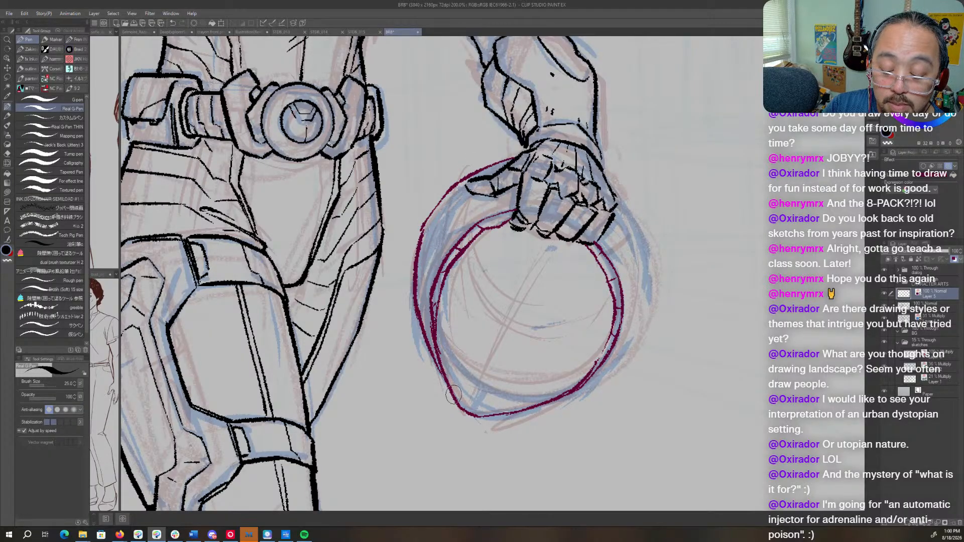
pyautogui.moveTo(429, 216); pyautogui.dragTo(416, 253)
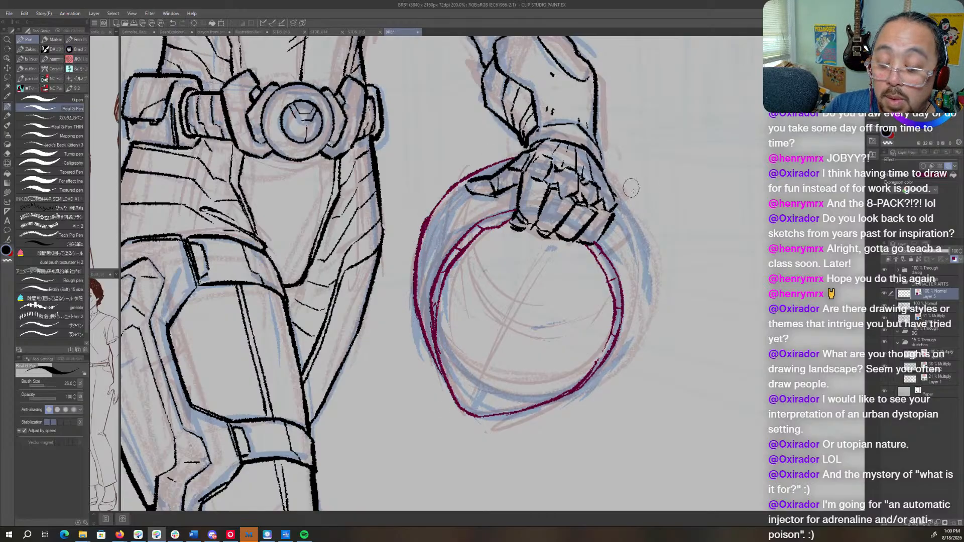
pyautogui.moveTo(519, 155)
pyautogui.mouseDown()
pyautogui.moveTo(582, 167)
pyautogui.moveTo(613, 194)
pyautogui.moveTo(640, 321)
pyautogui.moveTo(639, 313)
pyautogui.moveTo(617, 373)
pyautogui.mouseUp()
# - Flip and rotate the canvas view and ink the outer shell contour on the finger side down to the jaw
pyautogui.hotkey('shift', 'space')
pyautogui.press('h')
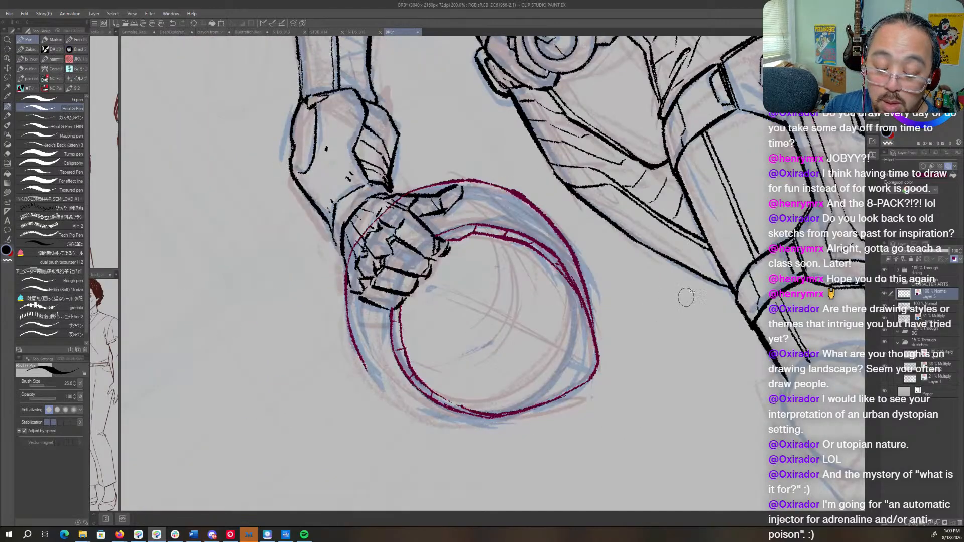
pyautogui.hotkey('shift', 'space')
pyautogui.moveTo(687, 294); pyautogui.dragTo(575, 450)
pyautogui.moveTo(352, 204); pyautogui.dragTo(342, 273)
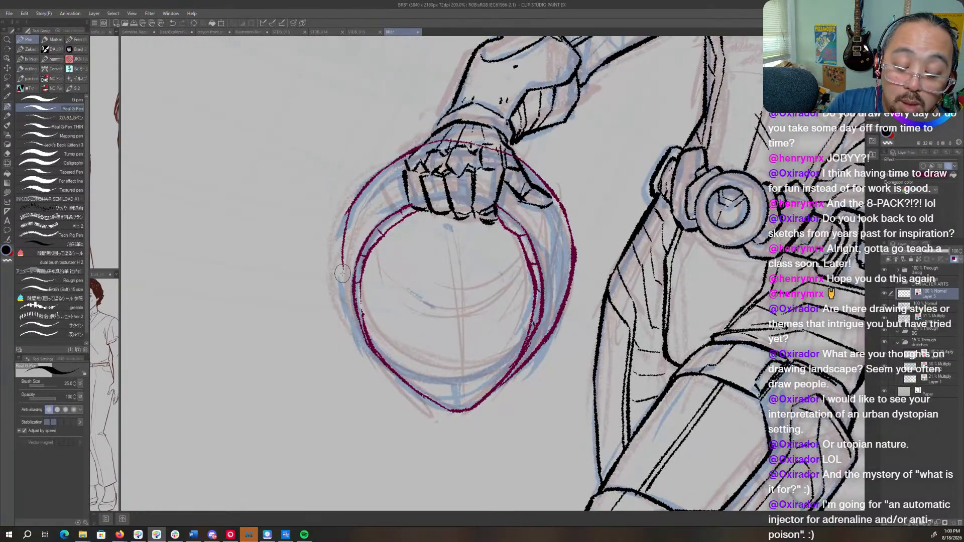
pyautogui.hotkey('ctrl', 'z')
pyautogui.moveTo(351, 204)
pyautogui.mouseDown()
pyautogui.moveTo(340, 277)
pyautogui.moveTo(360, 340)
pyautogui.moveTo(380, 360)
pyautogui.mouseUp()
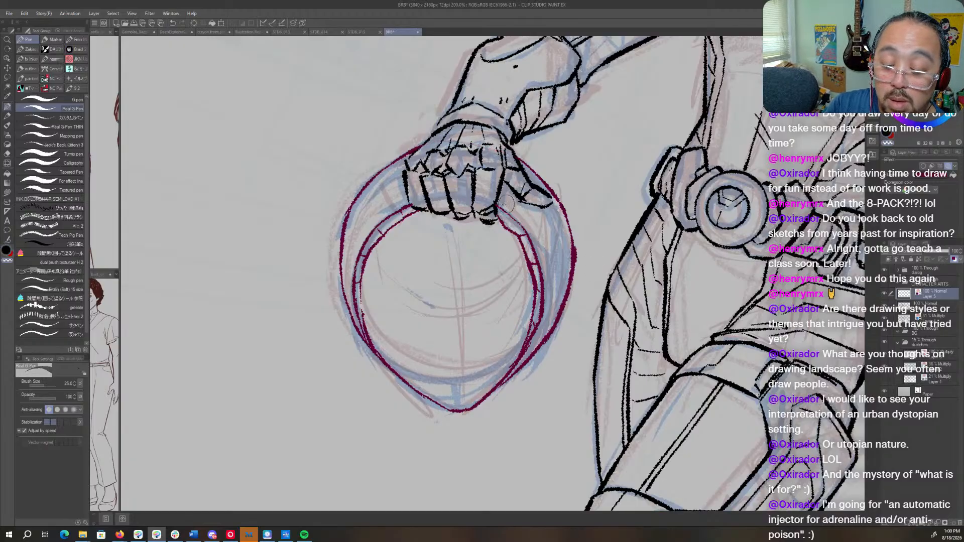
# - Thin the heavy outer shell line on the helmet's thumb side by erasing along its outer edge
pyautogui.moveTo(620, 191); pyautogui.dragTo(626, 233)
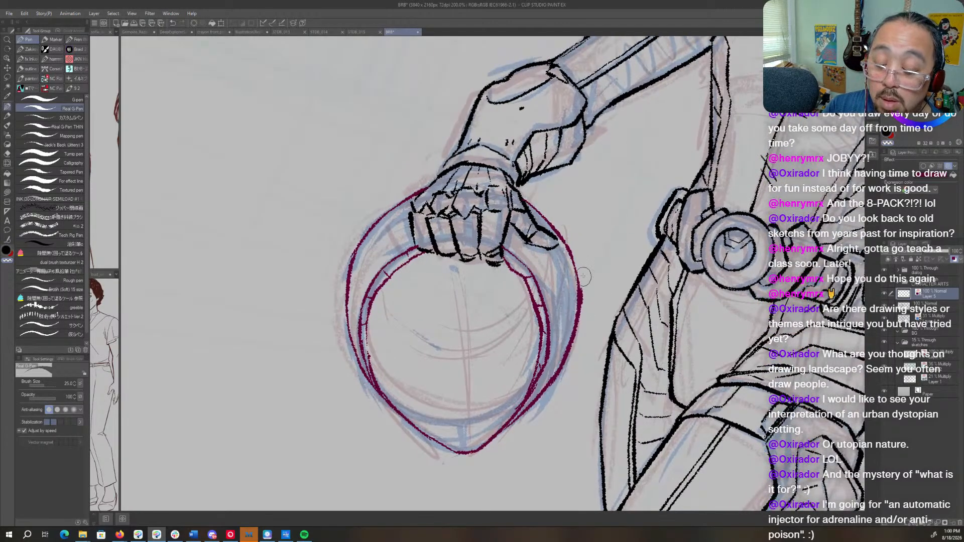
pyautogui.moveTo(582, 278); pyautogui.dragTo(579, 341)
pyautogui.press('c')
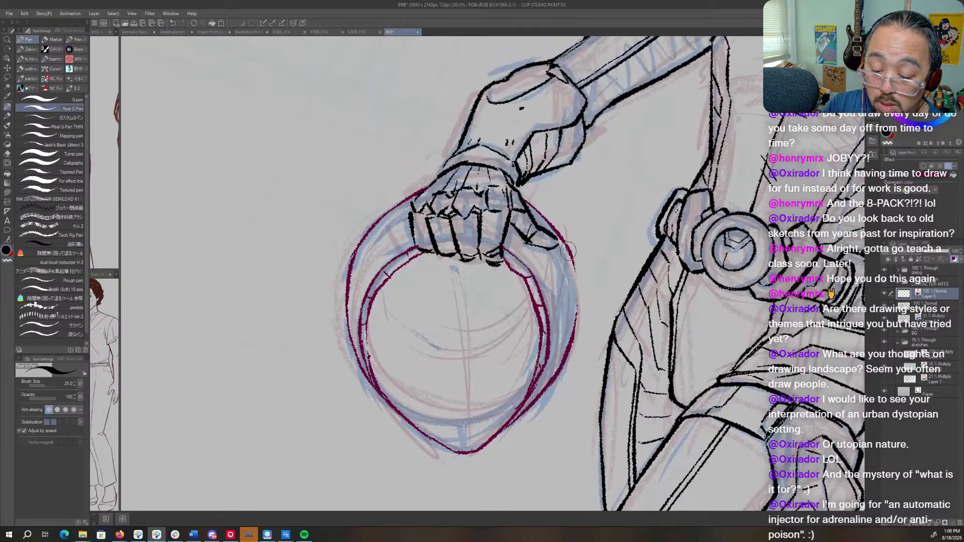
# - Touch up the helmet's thumb-side outer shell line and ink the interior's vertical centre line and lower curved edge
pyautogui.moveTo(567, 251)
pyautogui.mouseDown()
pyautogui.moveTo(575, 309)
pyautogui.moveTo(549, 354)
pyautogui.mouseUp()
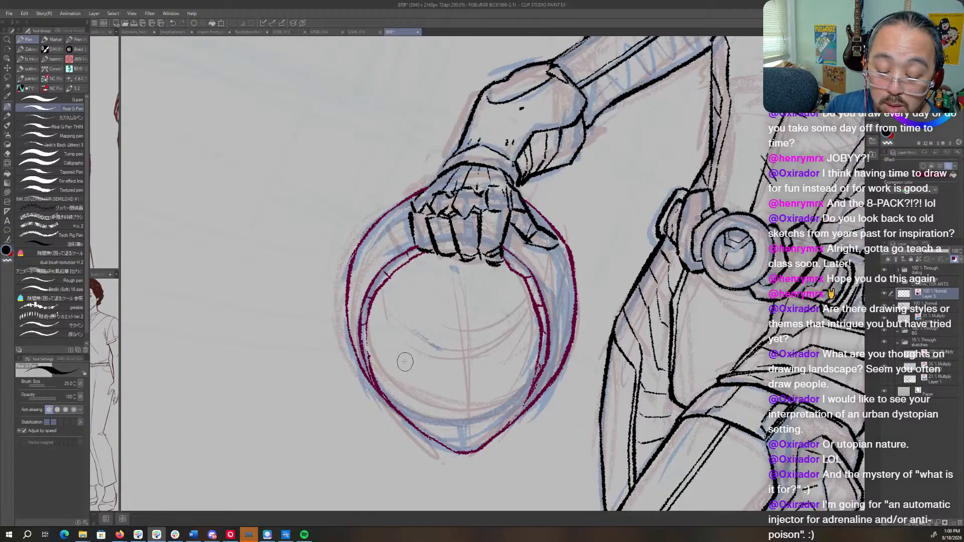
pyautogui.moveTo(365, 343); pyautogui.dragTo(402, 361)
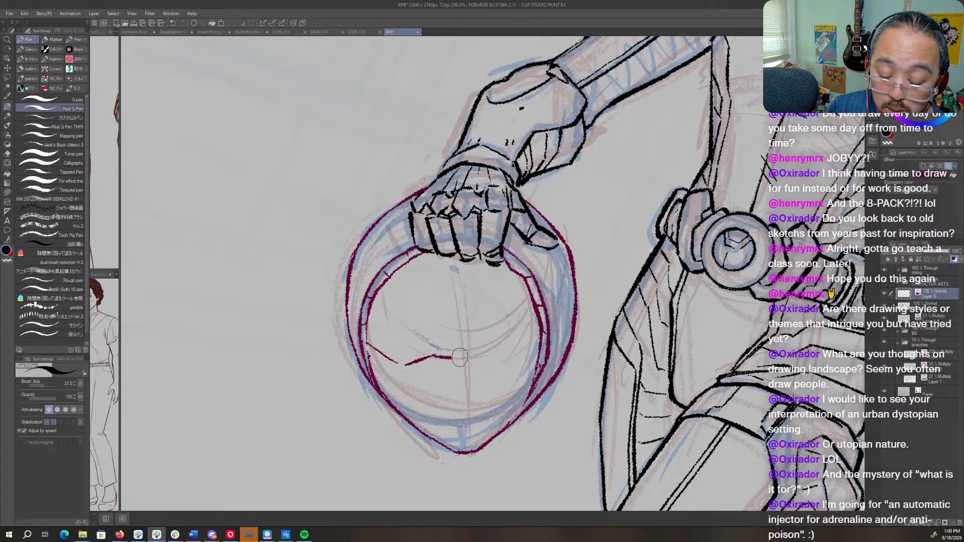
pyautogui.moveTo(453, 262); pyautogui.dragTo(460, 350)
pyautogui.moveTo(376, 360)
pyautogui.mouseDown()
pyautogui.moveTo(425, 377)
pyautogui.moveTo(475, 383)
pyautogui.moveTo(522, 359)
pyautogui.moveTo(539, 336)
pyautogui.moveTo(531, 355)
pyautogui.mouseUp()
# - Flip and rotate the canvas view and ink thin inner contour lines on the shell's finger side and below the thumb
pyautogui.press('h')
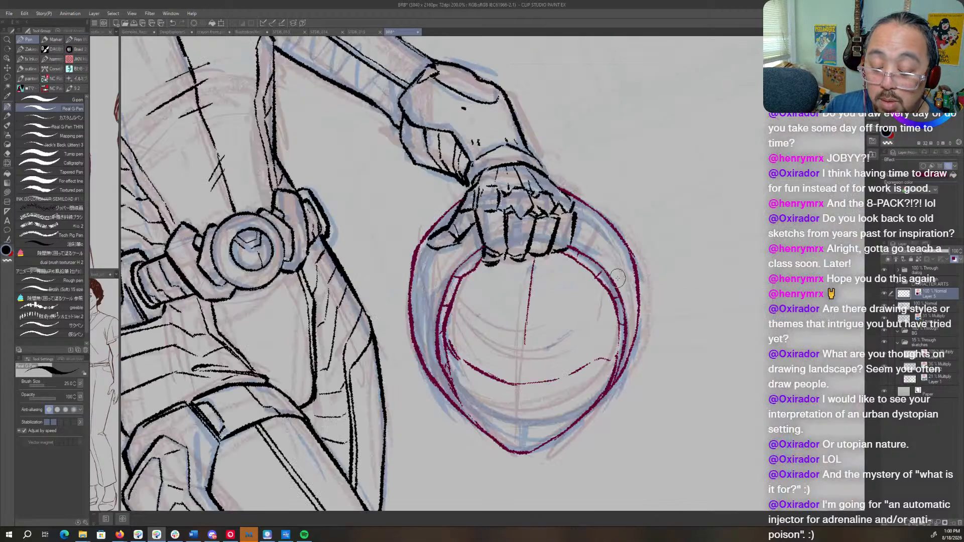
pyautogui.press('r')
pyautogui.moveTo(675, 307)
pyautogui.mouseDown()
pyautogui.moveTo(668, 396)
pyautogui.moveTo(669, 374)
pyautogui.mouseUp()
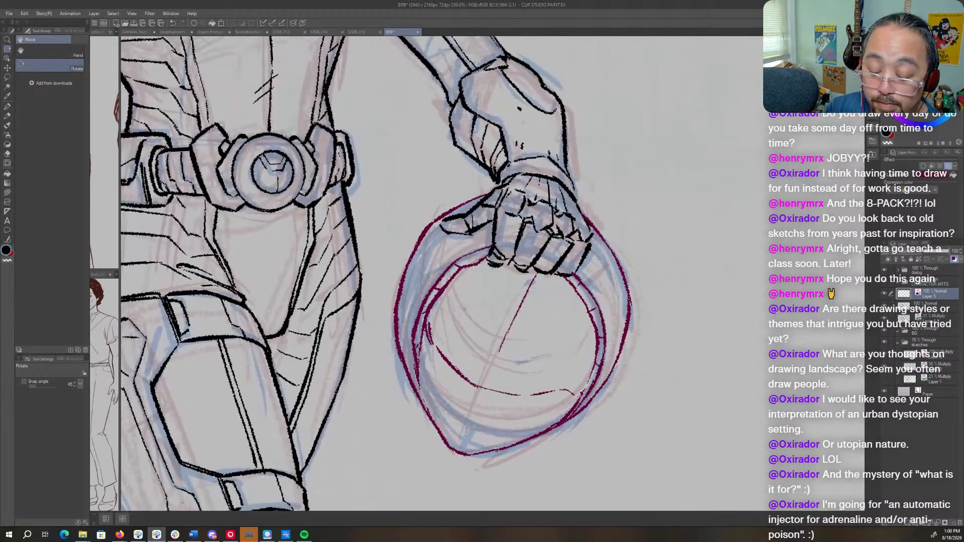
pyautogui.press('p')
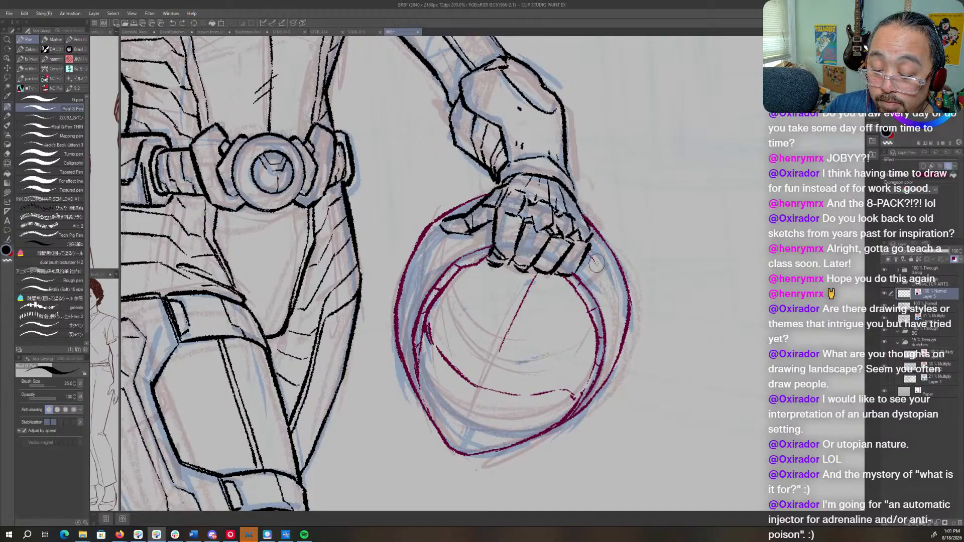
pyautogui.moveTo(608, 301)
pyautogui.mouseDown()
pyautogui.moveTo(604, 322)
pyautogui.moveTo(623, 356)
pyautogui.mouseUp()
pyautogui.press('c')
pyautogui.press('c')
pyautogui.moveTo(625, 277); pyautogui.dragTo(616, 364)
pyautogui.moveTo(623, 329); pyautogui.dragTo(606, 382)
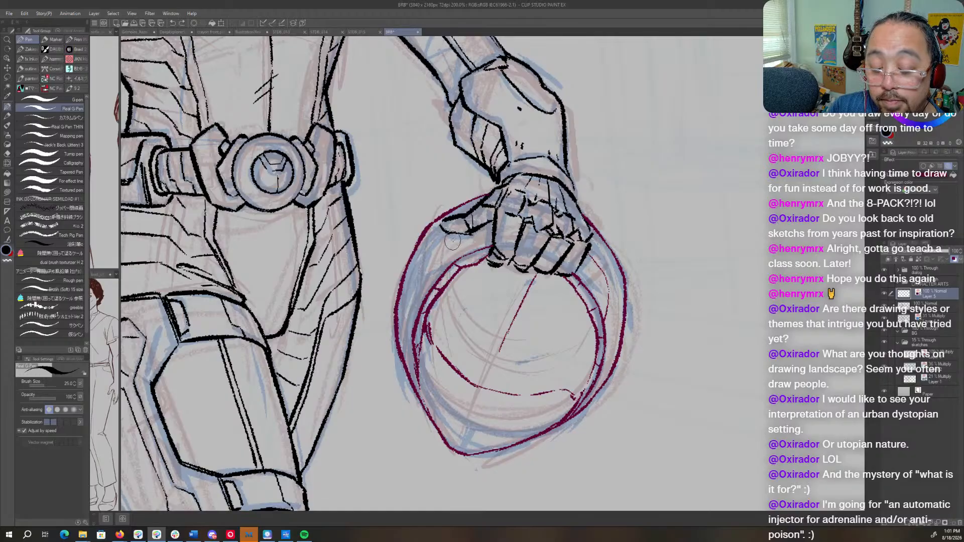
pyautogui.moveTo(453, 238); pyautogui.dragTo(447, 263)
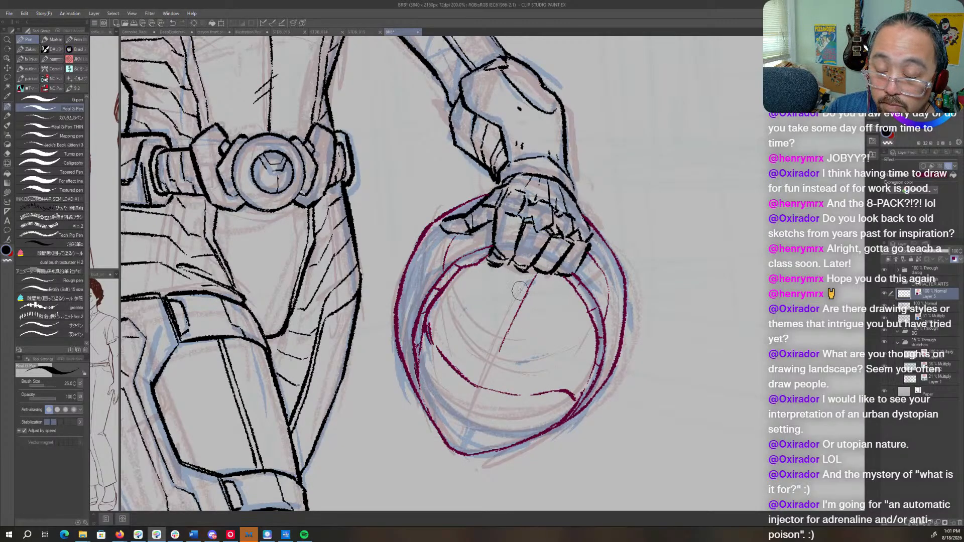
# - Ink the upper panel inside the helmet with slanted sides, a curved lower edge and angled seams at its corners
pyautogui.moveTo(476, 271)
pyautogui.mouseDown()
pyautogui.moveTo(467, 301)
pyautogui.moveTo(490, 327)
pyautogui.mouseUp()
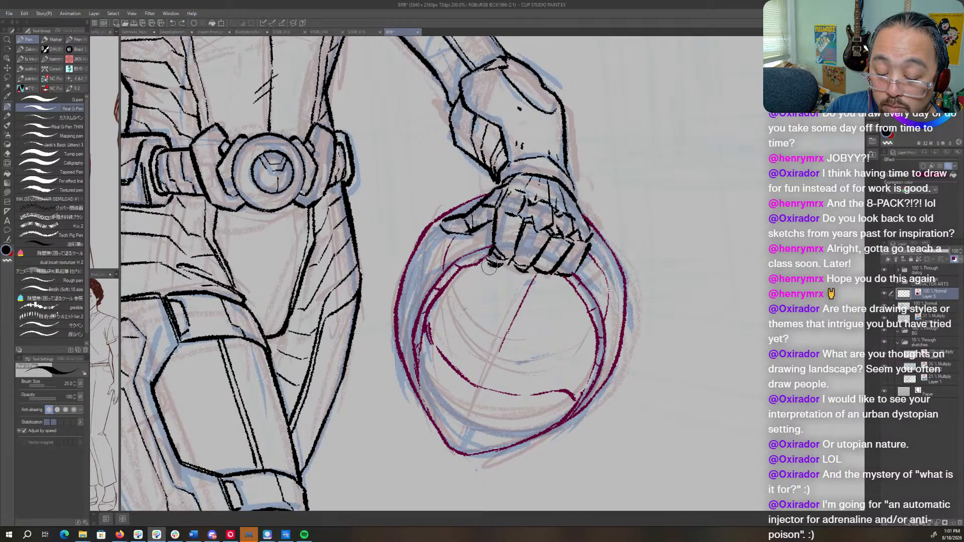
pyautogui.moveTo(489, 266)
pyautogui.mouseDown()
pyautogui.moveTo(476, 304)
pyautogui.moveTo(501, 335)
pyautogui.moveTo(482, 315)
pyautogui.moveTo(510, 338)
pyautogui.moveTo(559, 330)
pyautogui.mouseUp()
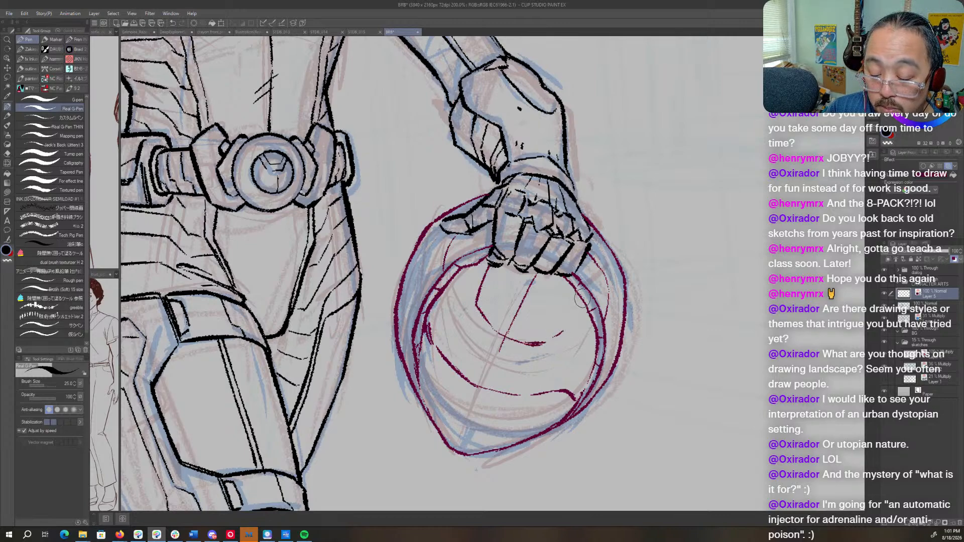
pyautogui.moveTo(582, 300); pyautogui.dragTo(551, 336)
pyautogui.moveTo(477, 303); pyautogui.dragTo(451, 319)
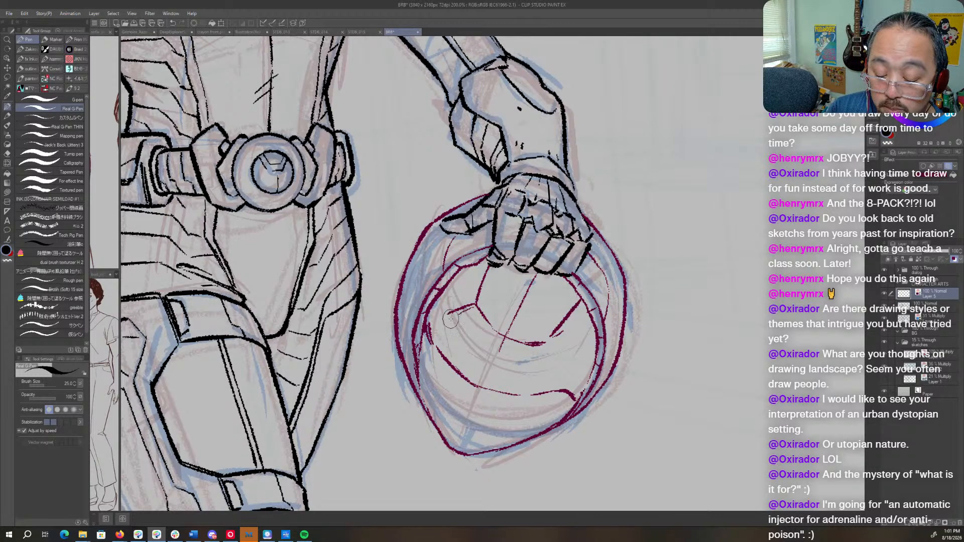
pyautogui.moveTo(551, 337); pyautogui.dragTo(561, 357)
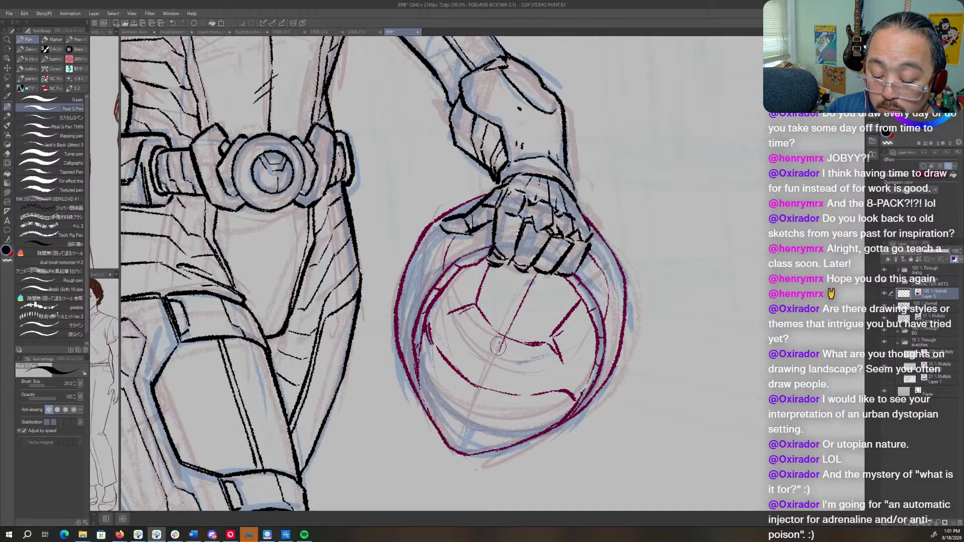
# - Erase the interior centre line across the upper panel and ink the curved band beneath that panel
pyautogui.press('c')
pyautogui.moveTo(501, 345); pyautogui.dragTo(500, 347)
pyautogui.moveTo(520, 308)
pyautogui.mouseDown()
pyautogui.moveTo(531, 286)
pyautogui.moveTo(511, 321)
pyautogui.mouseUp()
pyautogui.press('c')
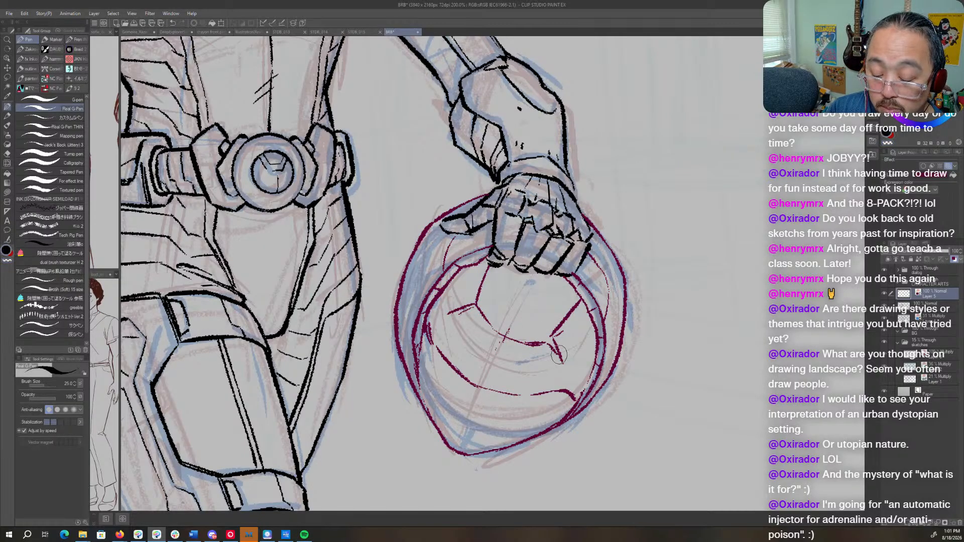
pyautogui.moveTo(554, 346); pyautogui.dragTo(561, 364)
pyautogui.moveTo(460, 311)
pyautogui.mouseDown()
pyautogui.moveTo(446, 320)
pyautogui.moveTo(471, 357)
pyautogui.moveTo(523, 380)
pyautogui.moveTo(572, 367)
pyautogui.mouseUp()
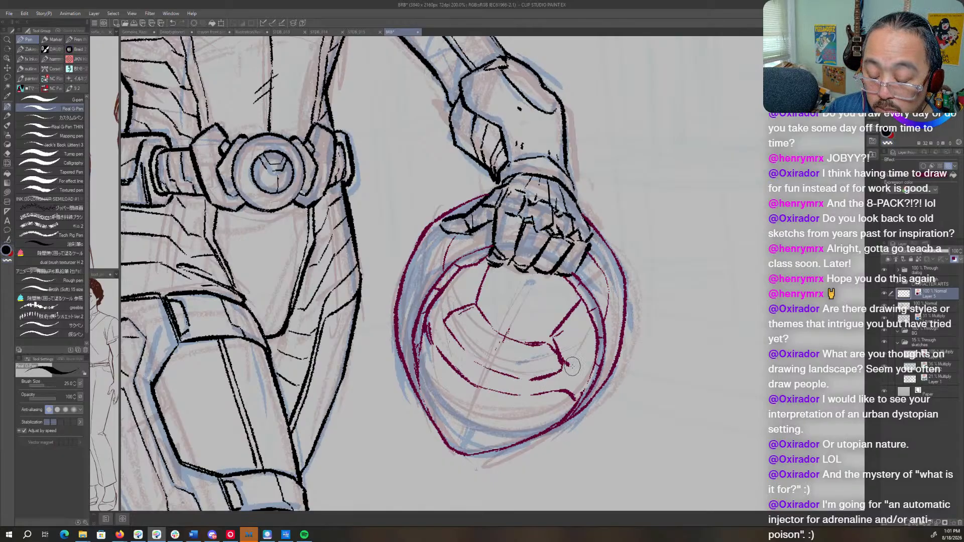
# - Add a small dark slot and six small rivets around the corners of the helmet's interior panels
pyautogui.click(442, 307)
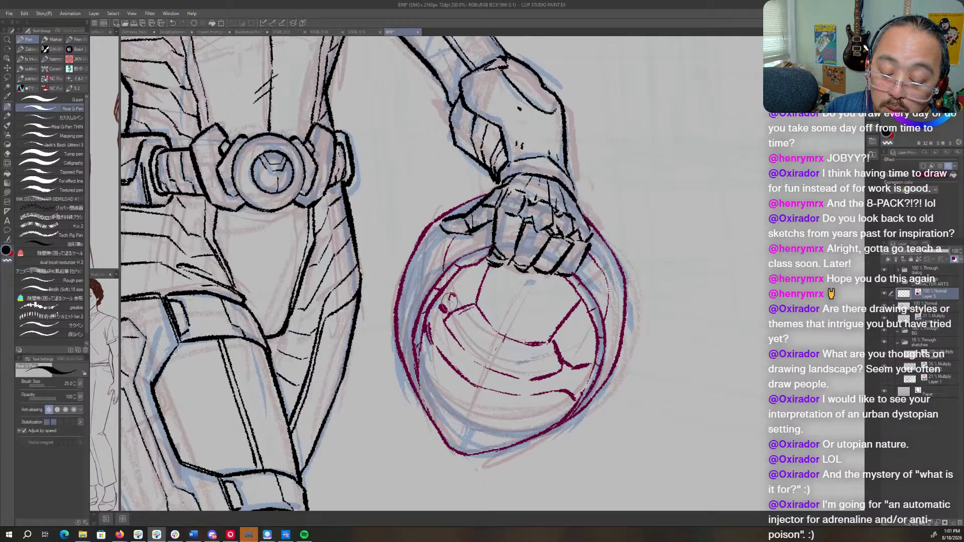
pyautogui.moveTo(453, 293); pyautogui.dragTo(450, 302)
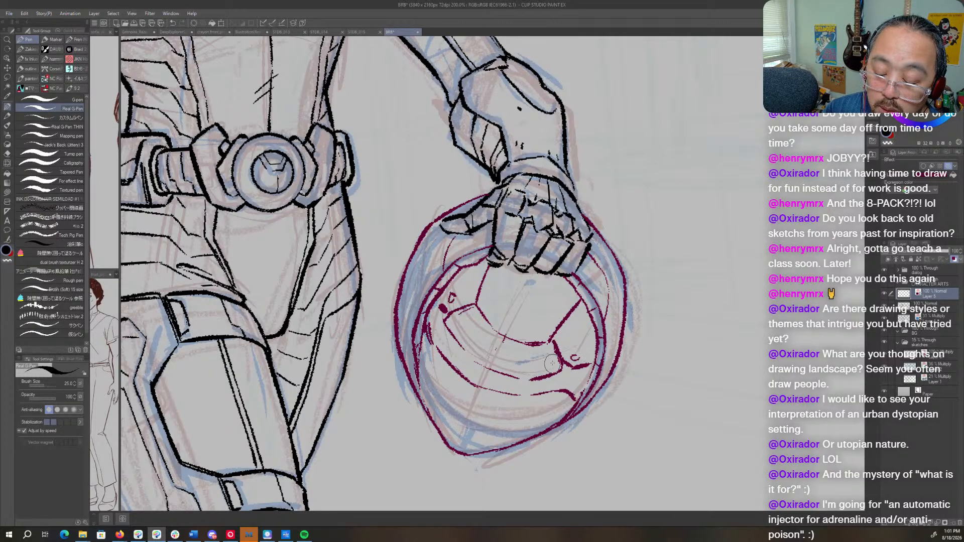
pyautogui.moveTo(551, 362); pyautogui.dragTo(550, 370)
pyautogui.moveTo(456, 321); pyautogui.dragTo(454, 329)
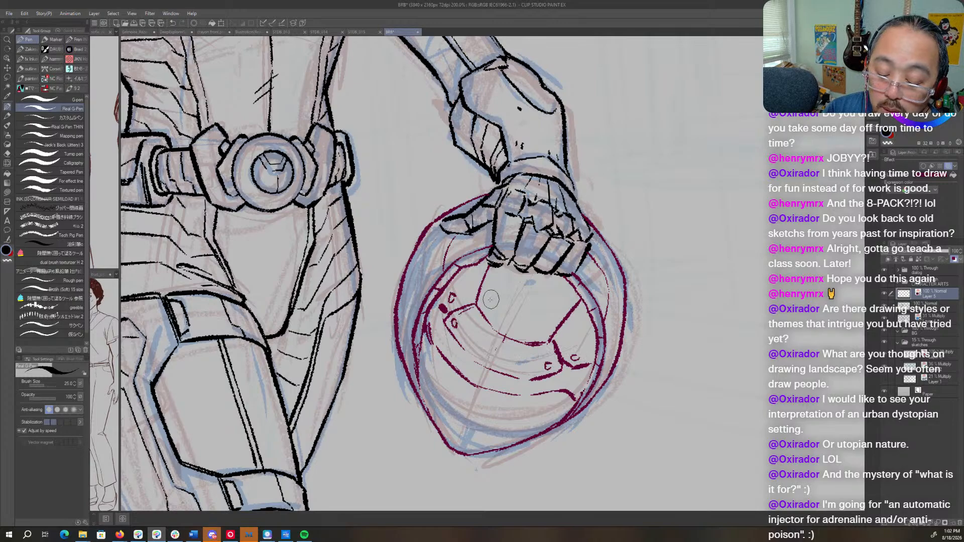
pyautogui.moveTo(482, 300); pyautogui.dragTo(483, 303)
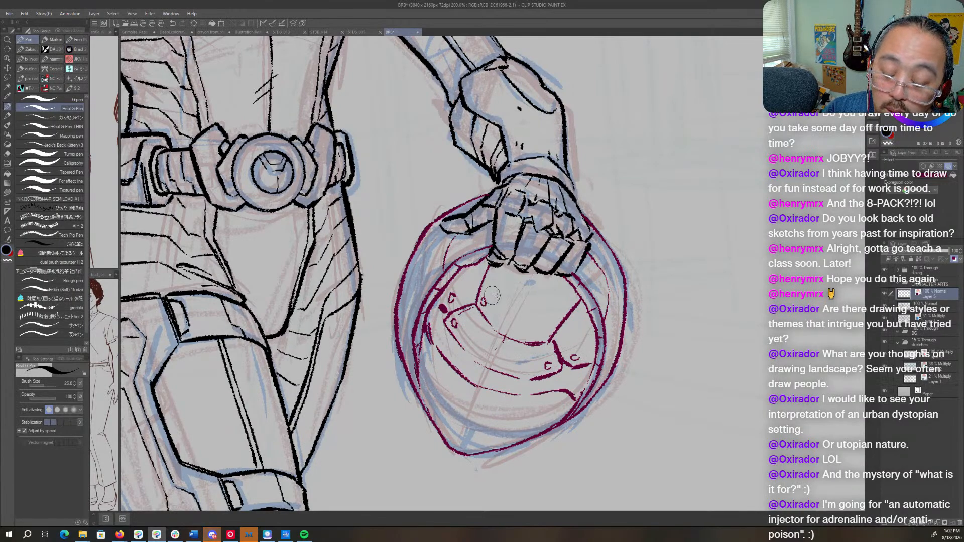
pyautogui.moveTo(546, 331); pyautogui.dragTo(545, 337)
# - Rotate the canvas view and reinforce the curved band and lower interior edge with heavier, parallel lines
pyautogui.press('r')
pyautogui.moveTo(625, 284)
pyautogui.mouseDown()
pyautogui.moveTo(621, 334)
pyautogui.moveTo(549, 404)
pyautogui.mouseUp()
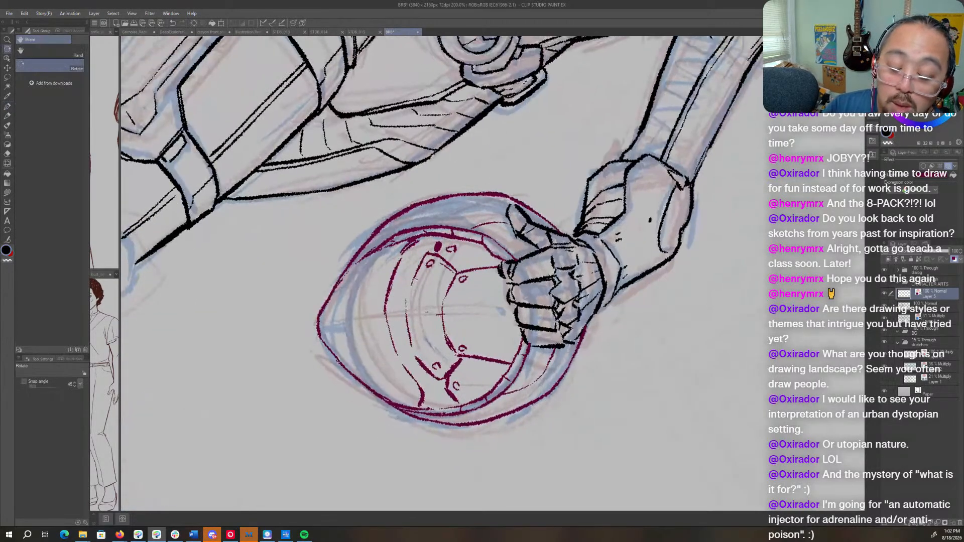
pyautogui.press('p')
pyautogui.moveTo(416, 276); pyautogui.dragTo(407, 304)
pyautogui.moveTo(425, 264); pyautogui.dragTo(412, 303)
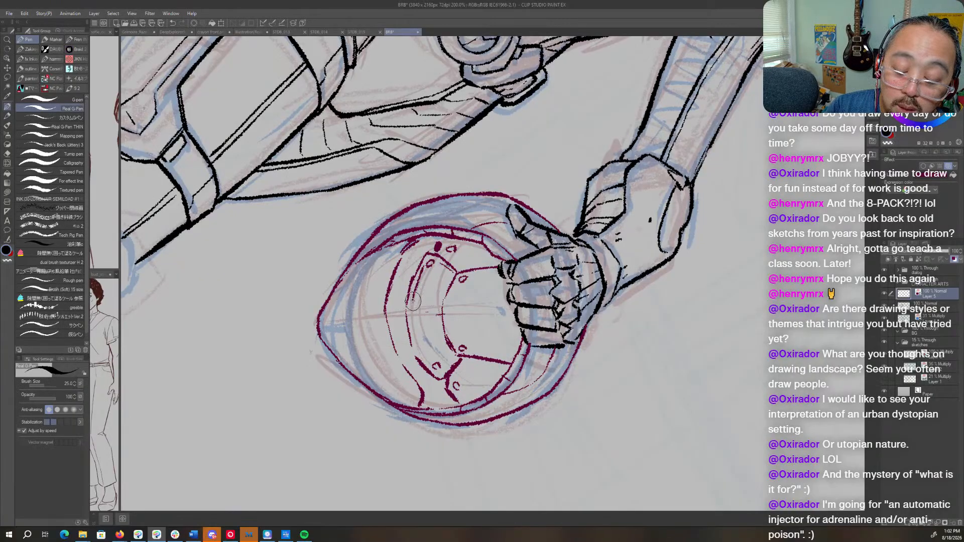
pyautogui.hotkey('ctrl', 'z')
pyautogui.moveTo(424, 256)
pyautogui.mouseDown()
pyautogui.moveTo(406, 297)
pyautogui.moveTo(414, 359)
pyautogui.mouseUp()
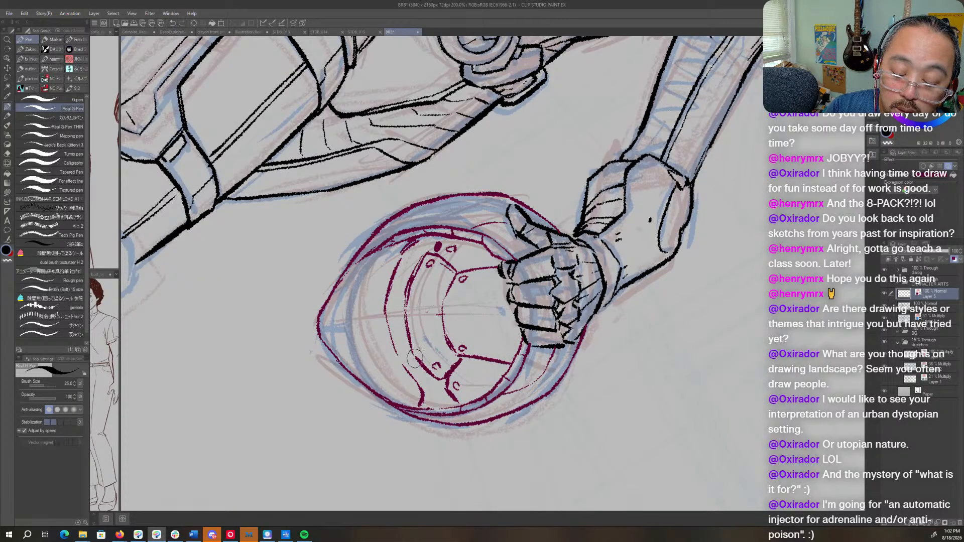
pyautogui.moveTo(409, 315); pyautogui.dragTo(419, 363)
pyautogui.moveTo(405, 306)
pyautogui.mouseDown()
pyautogui.moveTo(410, 340)
pyautogui.moveTo(416, 262)
pyautogui.moveTo(394, 308)
pyautogui.moveTo(409, 245)
pyautogui.moveTo(383, 316)
pyautogui.moveTo(384, 304)
pyautogui.moveTo(399, 361)
pyautogui.mouseUp()
pyautogui.moveTo(388, 323)
pyautogui.mouseDown()
pyautogui.moveTo(417, 403)
pyautogui.moveTo(386, 324)
pyautogui.moveTo(403, 248)
pyautogui.moveTo(341, 281)
pyautogui.moveTo(351, 262)
pyautogui.moveTo(367, 254)
pyautogui.moveTo(334, 290)
pyautogui.moveTo(319, 329)
pyautogui.mouseUp()
# - Rotate the view back and ink a double centre seam down the helmet's upper interior panel
pyautogui.press('r')
pyautogui.moveTo(668, 280)
pyautogui.mouseDown()
pyautogui.moveTo(540, 106)
pyautogui.moveTo(559, 111)
pyautogui.moveTo(550, 108)
pyautogui.mouseUp()
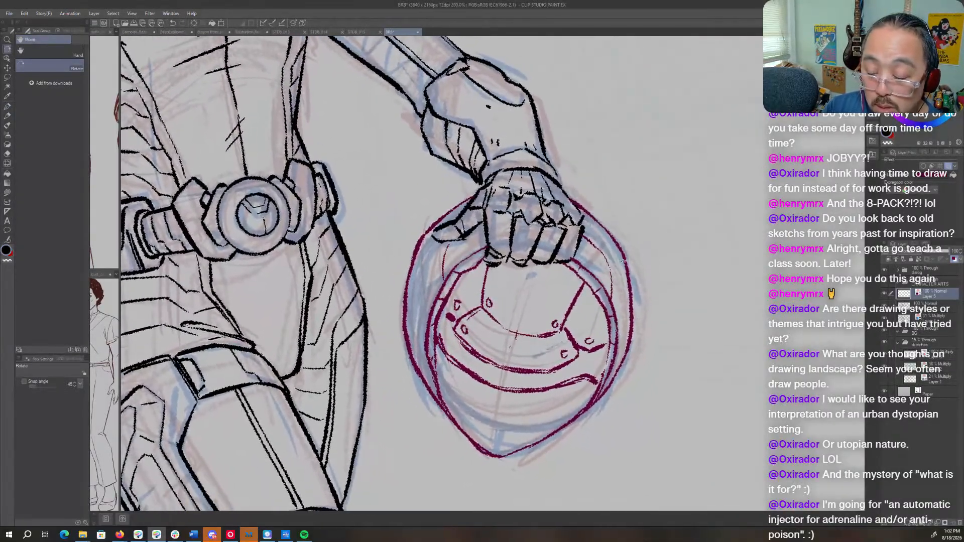
pyautogui.press('p')
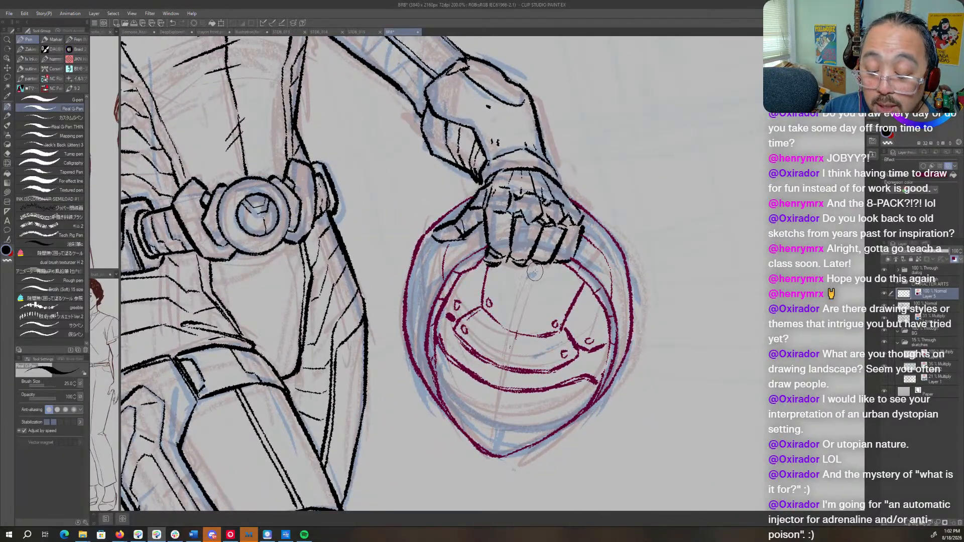
pyautogui.moveTo(533, 270); pyautogui.dragTo(518, 323)
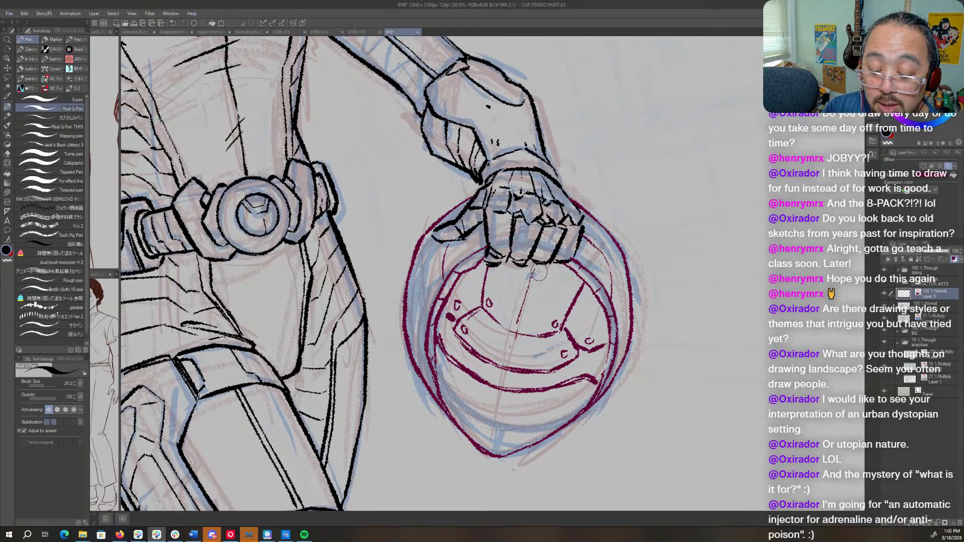
pyautogui.moveTo(535, 265); pyautogui.dragTo(519, 326)
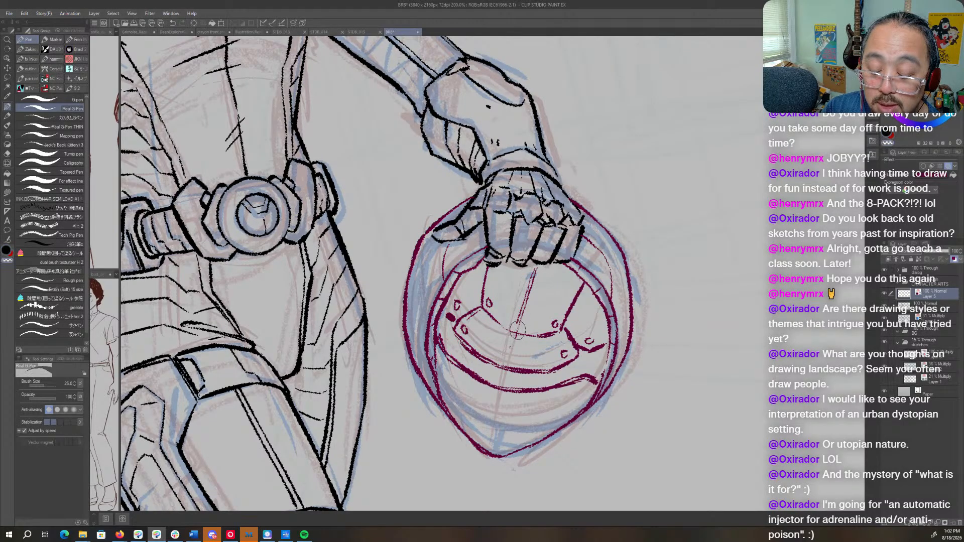
# - Check the helmet in plain black against the whole figure, and restore the layer's magenta color
pyautogui.press('r')
pyautogui.moveTo(622, 265)
pyautogui.mouseDown()
pyautogui.moveTo(628, 282)
pyautogui.moveTo(524, 428)
pyautogui.moveTo(611, 380)
pyautogui.mouseUp()
pyautogui.hotkey('ctrl', 'b')
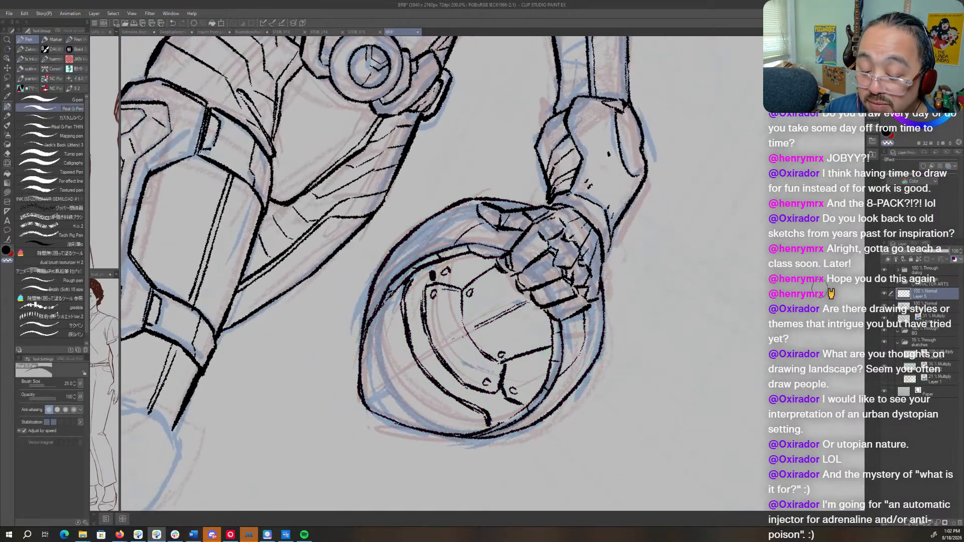
pyautogui.hotkey('ctrl', 'space')
pyautogui.moveTo(757, 332); pyautogui.dragTo(721, 339)
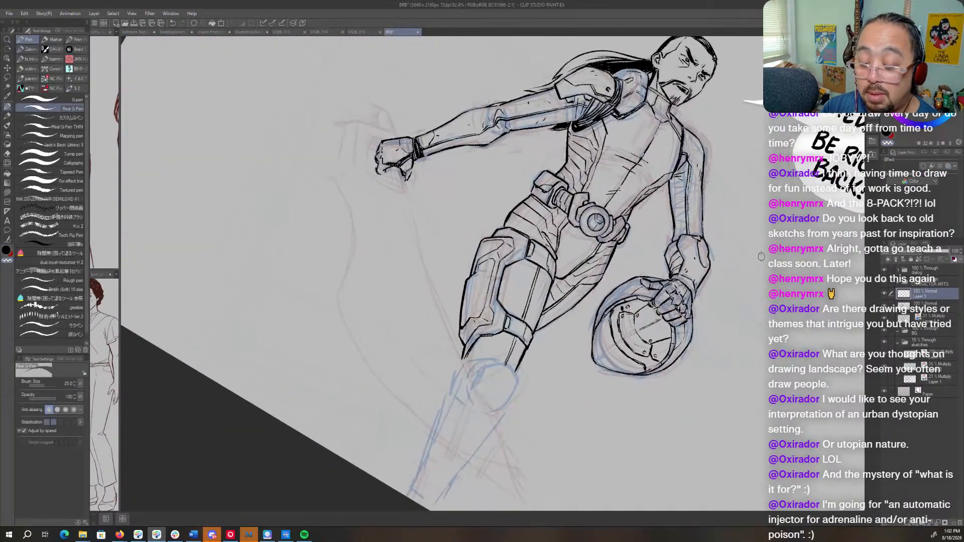
pyautogui.hotkey('ctrl', 'space')
pyautogui.hotkey('shift', 'space')
pyautogui.moveTo(751, 327); pyautogui.dragTo(675, 270)
pyautogui.hotkey('ctrl', 'space')
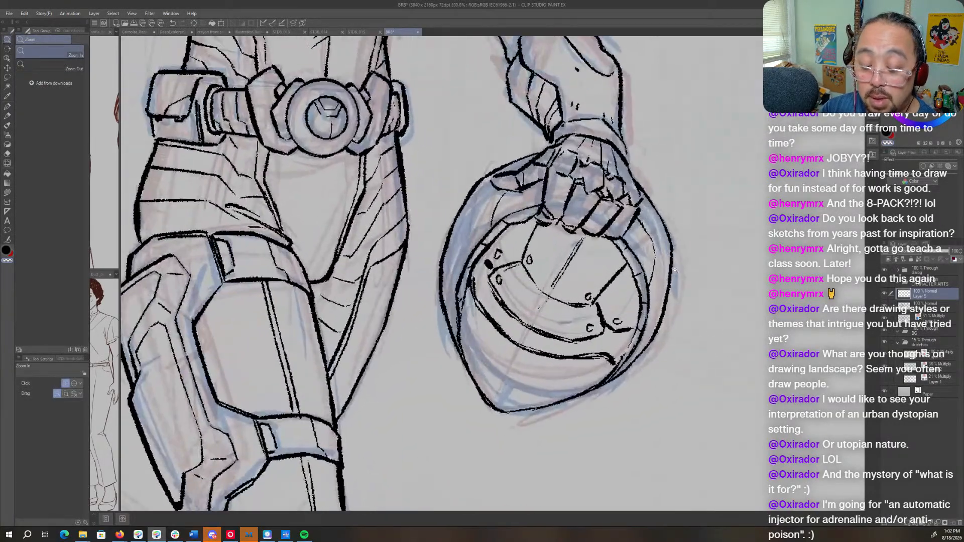
pyautogui.moveTo(742, 315); pyautogui.dragTo(739, 356)
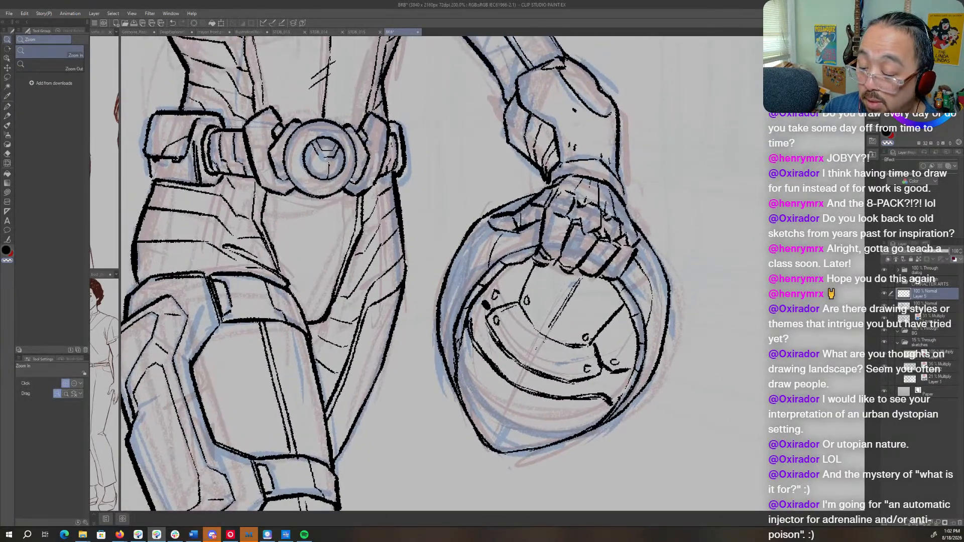
pyautogui.click(954, 260)
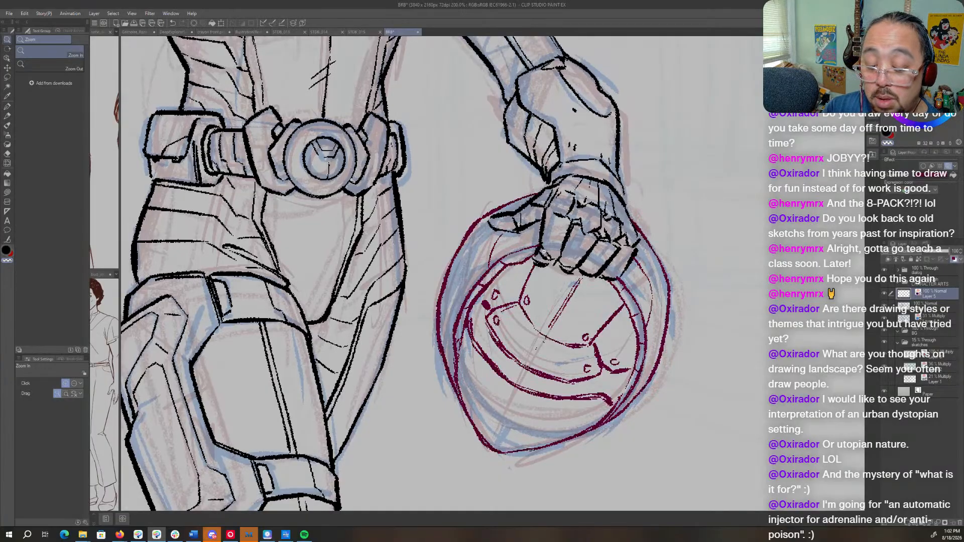
# - Thicken the face opening's rim on both sides and strengthen the helmet's contour down to the chin
pyautogui.press('p')
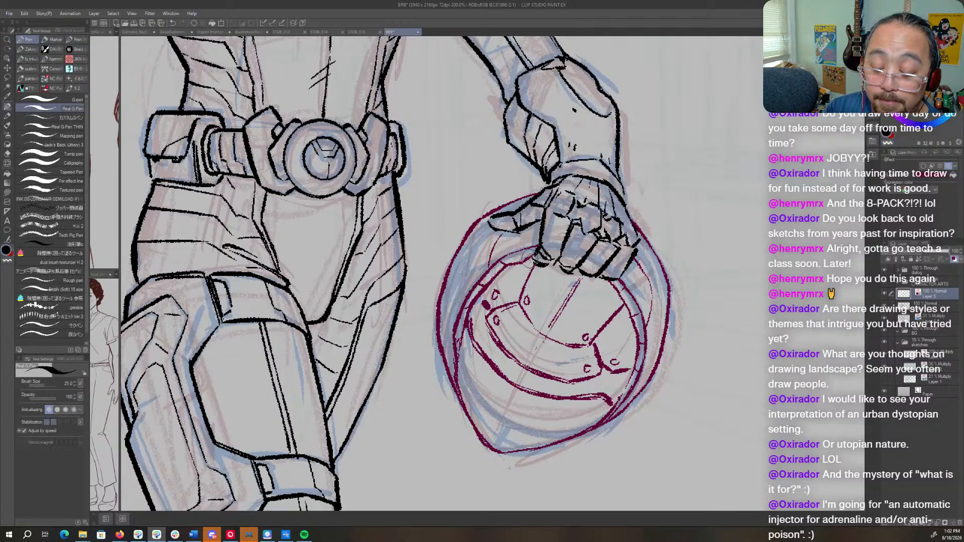
pyautogui.moveTo(525, 263)
pyautogui.mouseDown()
pyautogui.moveTo(505, 269)
pyautogui.moveTo(470, 314)
pyautogui.mouseUp()
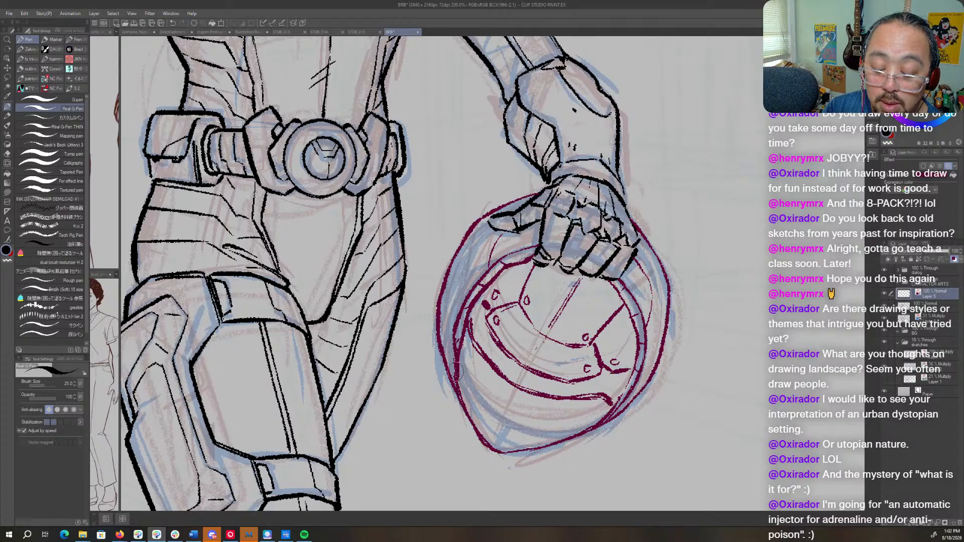
pyautogui.moveTo(639, 340); pyautogui.dragTo(602, 421)
pyautogui.press('r')
pyautogui.moveTo(670, 316)
pyautogui.mouseDown()
pyautogui.moveTo(625, 412)
pyautogui.moveTo(569, 364)
pyautogui.moveTo(535, 430)
pyautogui.moveTo(493, 446)
pyautogui.mouseUp()
pyautogui.press('p')
pyautogui.press('r')
pyautogui.moveTo(543, 426)
pyautogui.mouseDown()
pyautogui.moveTo(627, 369)
pyautogui.moveTo(658, 303)
pyautogui.mouseUp()
pyautogui.press('p')
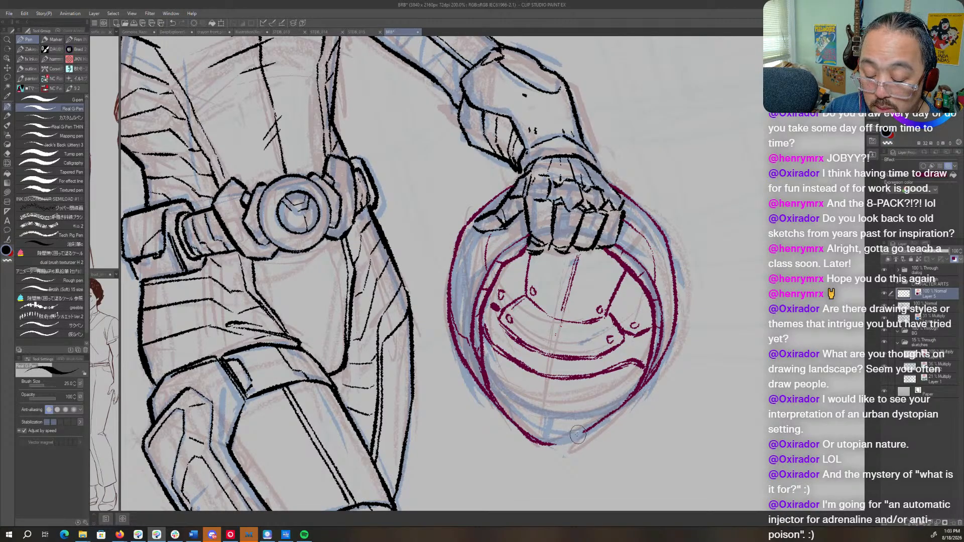
# - Ink the first short edges of the held object in magenta where it emerges beneath the thumb and fingers of the other fist
pyautogui.press('r')
pyautogui.moveTo(637, 382)
pyautogui.mouseDown()
pyautogui.moveTo(543, 485)
pyautogui.moveTo(435, 483)
pyautogui.moveTo(665, 406)
pyautogui.mouseUp()
pyautogui.hotkey('ctrl', 'space')
pyautogui.moveTo(784, 301); pyautogui.dragTo(582, 311)
pyautogui.press('space')
pyautogui.moveTo(602, 384); pyautogui.dragTo(590, 422)
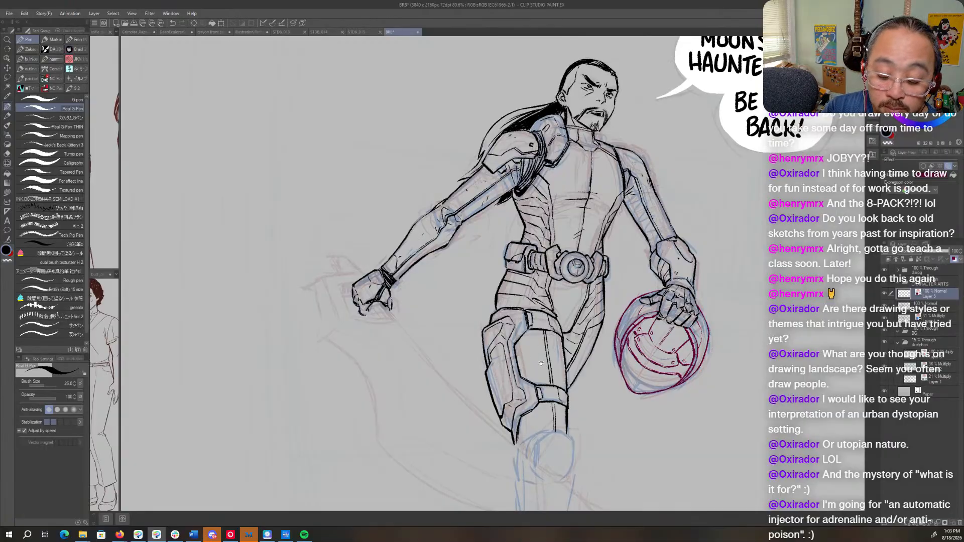
pyautogui.moveTo(541, 363); pyautogui.dragTo(494, 232)
pyautogui.press('r')
pyautogui.moveTo(648, 313); pyautogui.dragTo(658, 398)
pyautogui.moveTo(357, 116)
pyautogui.mouseDown()
pyautogui.moveTo(470, 265)
pyautogui.moveTo(515, 276)
pyautogui.moveTo(516, 340)
pyautogui.mouseUp()
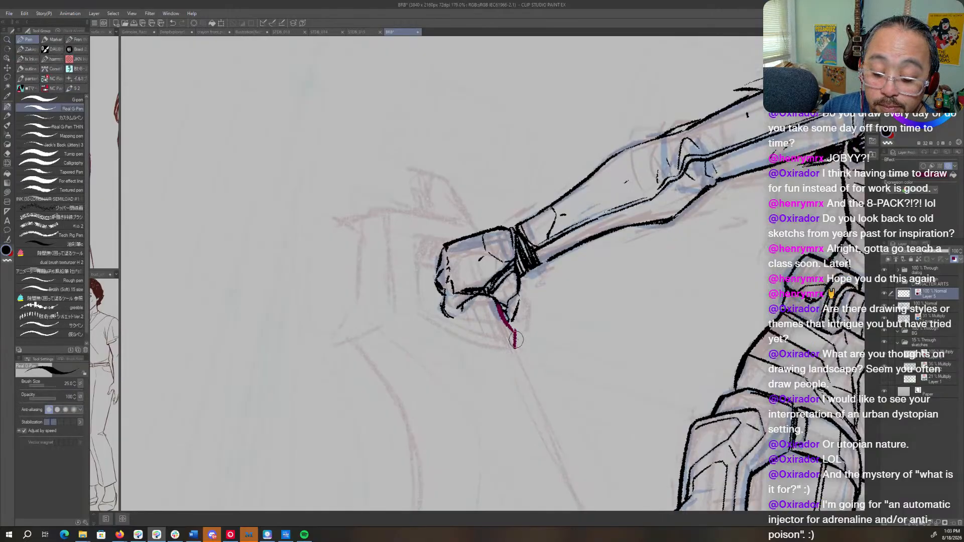
pyautogui.moveTo(466, 301)
pyautogui.mouseDown()
pyautogui.moveTo(466, 328)
pyautogui.moveTo(464, 297)
pyautogui.moveTo(475, 311)
pyautogui.moveTo(461, 306)
pyautogui.moveTo(461, 326)
pyautogui.moveTo(514, 342)
pyautogui.mouseUp()
# - On the magenta-colored layer, ink the held object's slanted outer edge from the back of the fist out to the sketched corner
pyautogui.press('r')
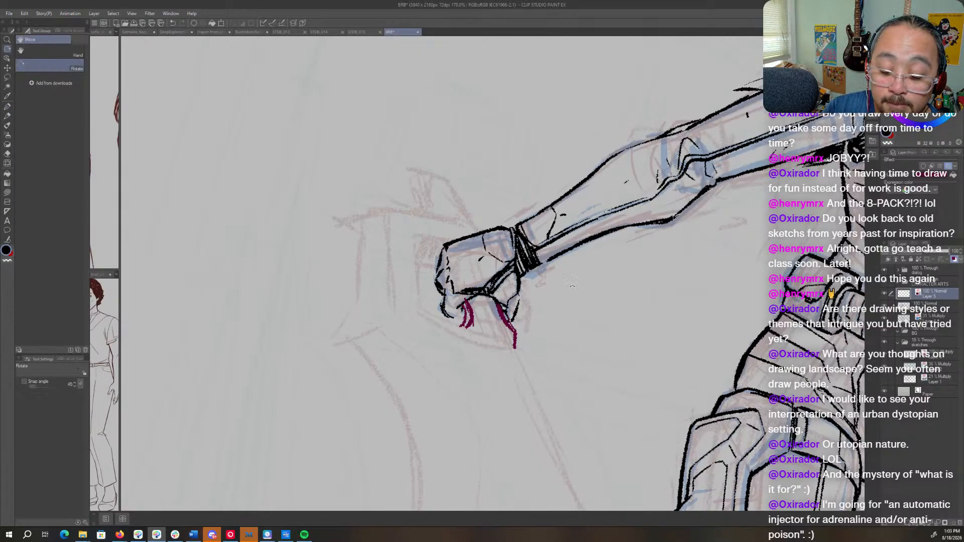
pyautogui.moveTo(563, 309); pyautogui.dragTo(616, 204)
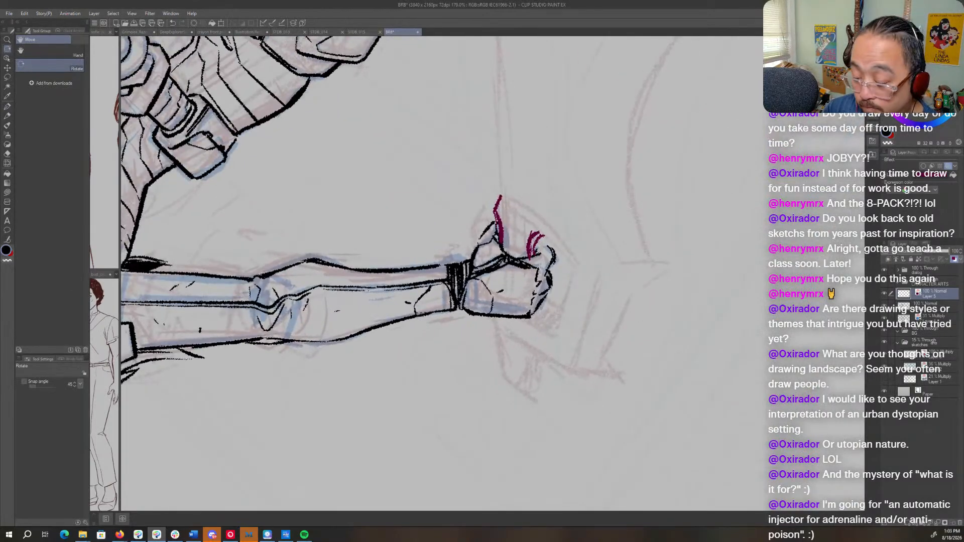
pyautogui.click(933, 318)
pyautogui.press('r')
pyautogui.moveTo(662, 348)
pyautogui.mouseDown()
pyautogui.moveTo(652, 359)
pyautogui.moveTo(471, 407)
pyautogui.moveTo(447, 382)
pyautogui.mouseUp()
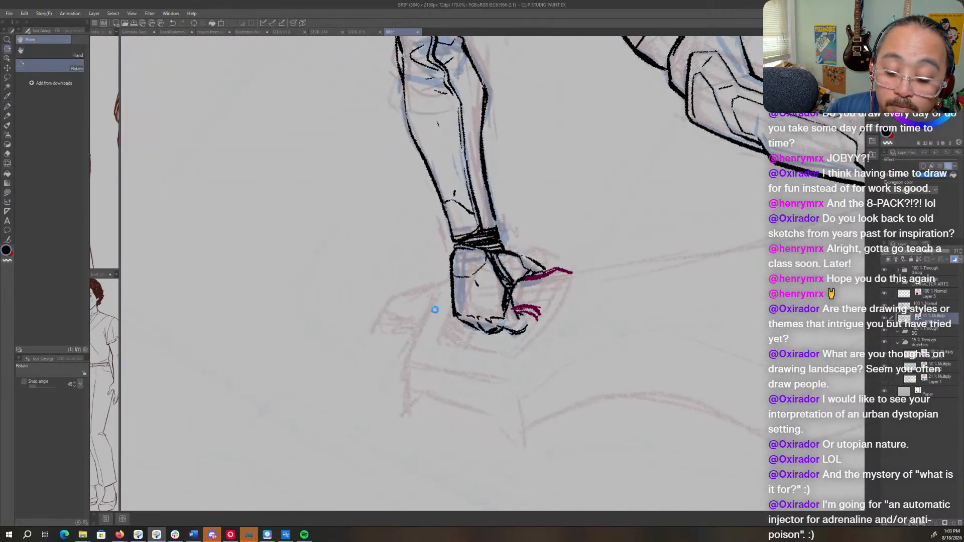
pyautogui.press('p')
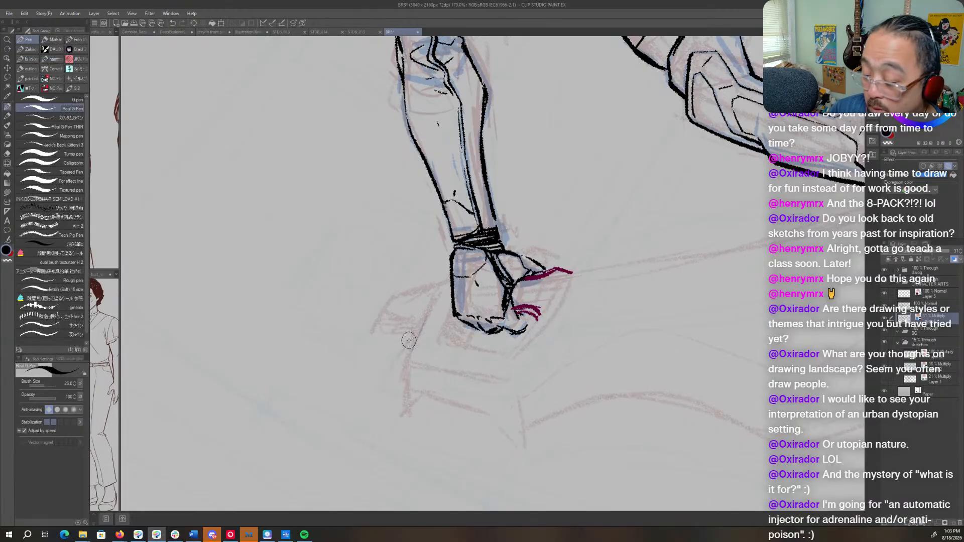
pyautogui.click(934, 295)
pyautogui.moveTo(424, 329)
pyautogui.mouseDown()
pyautogui.moveTo(595, 312)
pyautogui.moveTo(577, 350)
pyautogui.mouseUp()
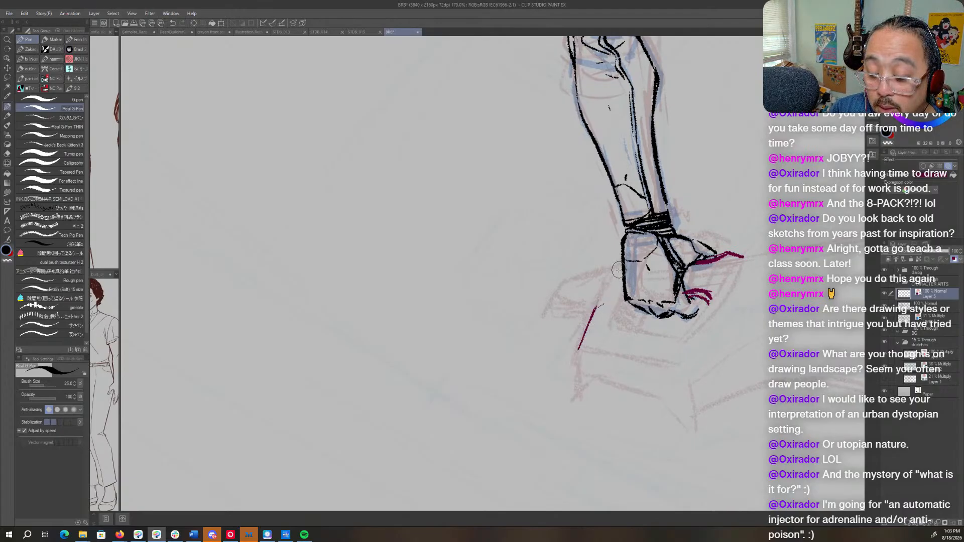
pyautogui.moveTo(617, 272); pyautogui.dragTo(598, 307)
pyautogui.moveTo(620, 270); pyautogui.dragTo(624, 267)
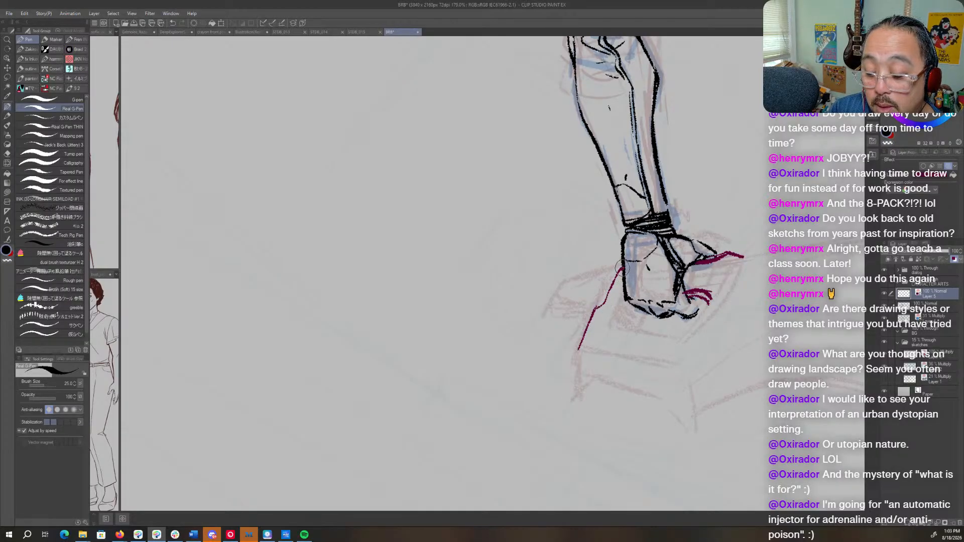
pyautogui.hotkey('shift', 'space')
pyautogui.moveTo(590, 334)
pyautogui.mouseDown()
pyautogui.moveTo(467, 356)
pyautogui.moveTo(437, 256)
pyautogui.moveTo(651, 288)
pyautogui.mouseUp()
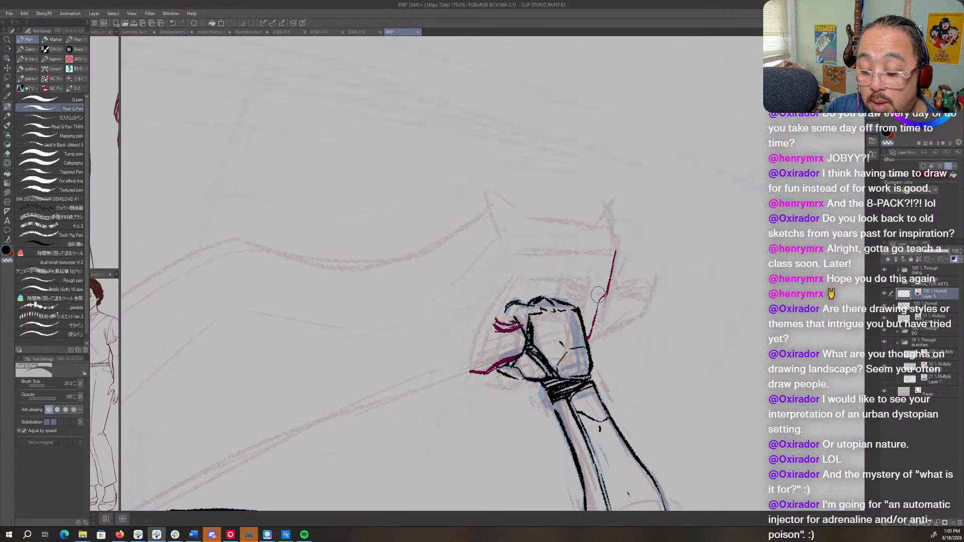
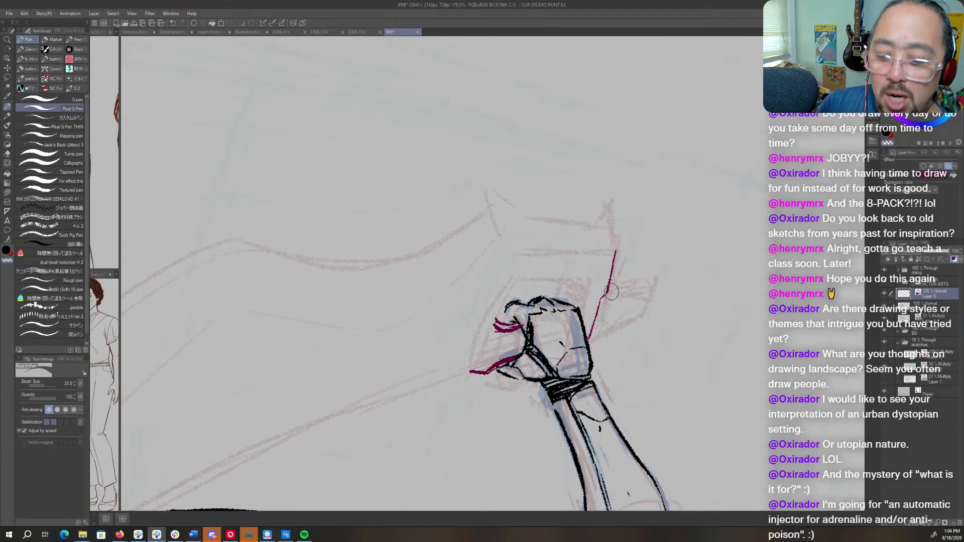
# - Ink the short concave edge at the blade's end beyond the fist with the Real G-Pen, retracing it for thicker weight
pyautogui.press('r')
pyautogui.moveTo(610, 246); pyautogui.dragTo(422, 188)
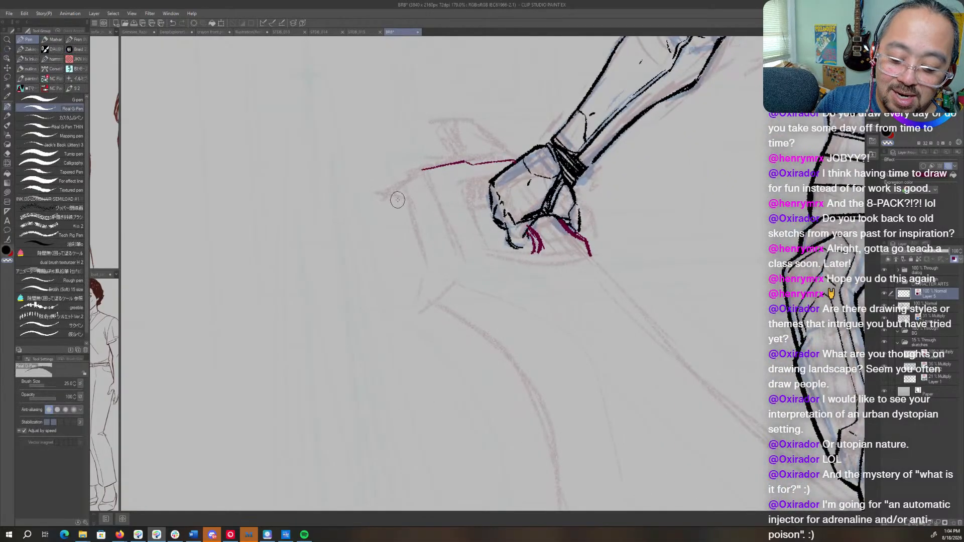
pyautogui.moveTo(384, 193)
pyautogui.mouseDown()
pyautogui.moveTo(411, 222)
pyautogui.moveTo(426, 274)
pyautogui.moveTo(418, 302)
pyautogui.mouseUp()
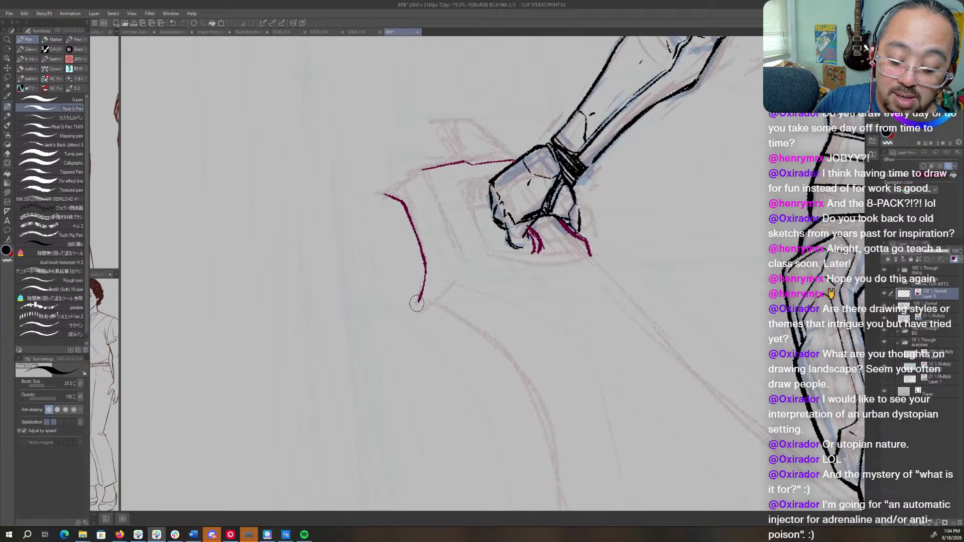
pyautogui.press('r')
pyautogui.moveTo(471, 352)
pyautogui.mouseDown()
pyautogui.moveTo(573, 259)
pyautogui.moveTo(537, 205)
pyautogui.mouseUp()
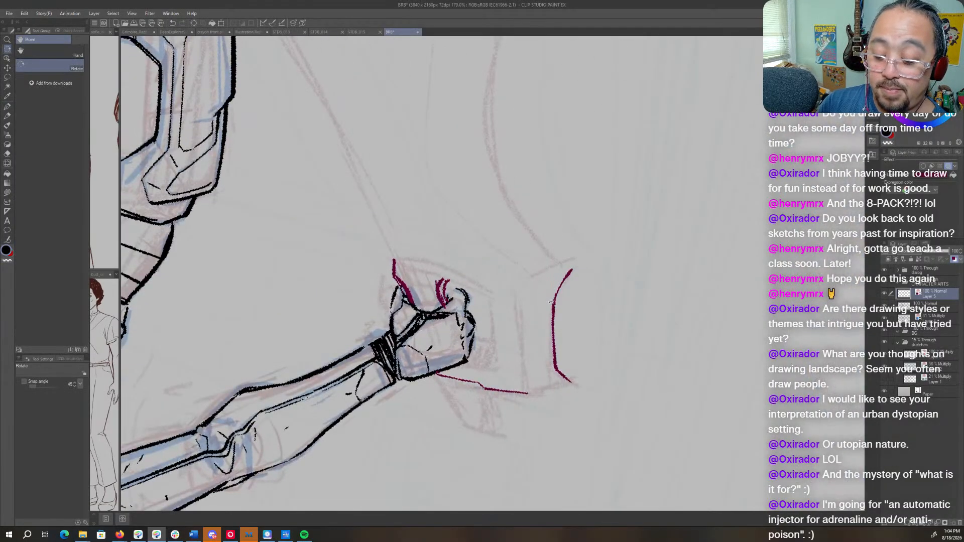
pyautogui.press('p')
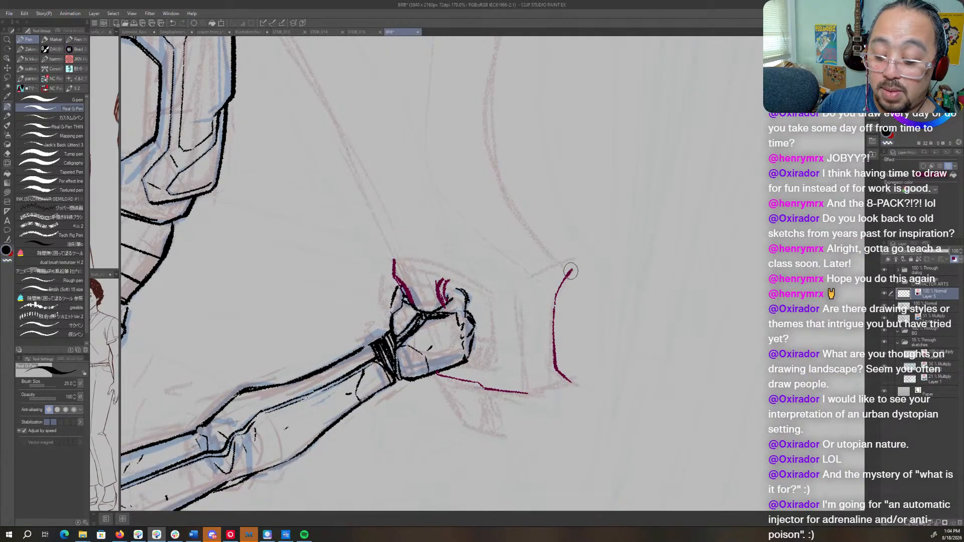
pyautogui.moveTo(570, 270)
pyautogui.mouseDown()
pyautogui.moveTo(555, 308)
pyautogui.moveTo(560, 377)
pyautogui.mouseUp()
# - Ink the large concave scallop of the blade's outer edge, continuing from the short edge's corner
pyautogui.press('r')
pyautogui.moveTo(577, 136)
pyautogui.mouseDown()
pyautogui.moveTo(662, 149)
pyautogui.moveTo(632, 276)
pyautogui.moveTo(603, 187)
pyautogui.moveTo(546, 269)
pyautogui.moveTo(527, 350)
pyautogui.moveTo(538, 410)
pyautogui.moveTo(557, 435)
pyautogui.mouseUp()
pyautogui.press('p')
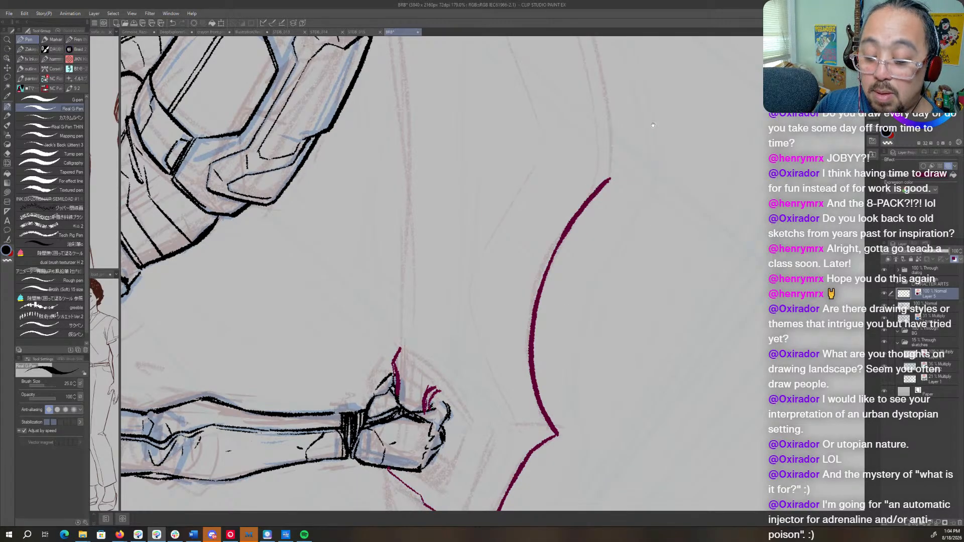
# - Ink the long sweeping outer edge from the blade's pointed tip down to the scallop's corner
pyautogui.moveTo(652, 125); pyautogui.dragTo(647, 432)
pyautogui.press('h')
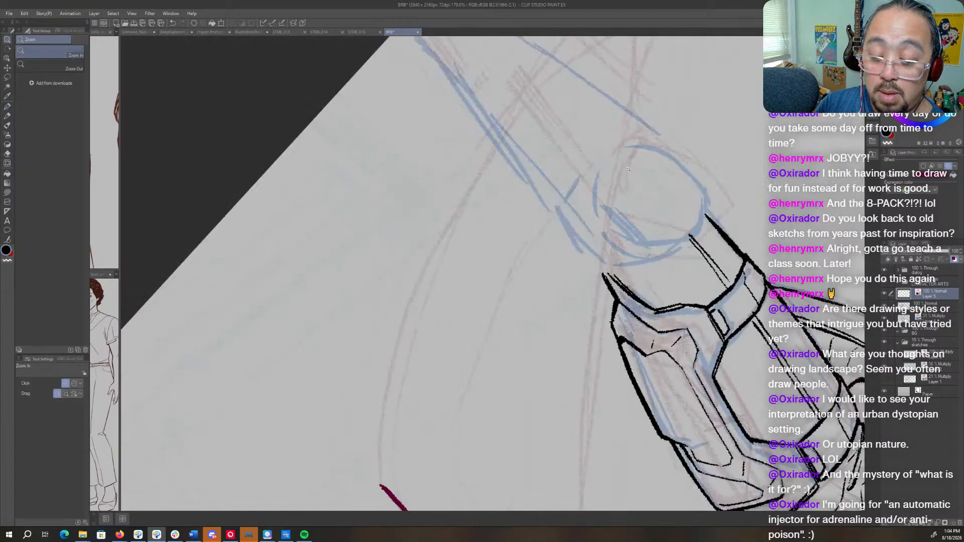
pyautogui.moveTo(633, 169); pyautogui.dragTo(578, 169)
pyautogui.moveTo(635, 128); pyautogui.dragTo(589, 174)
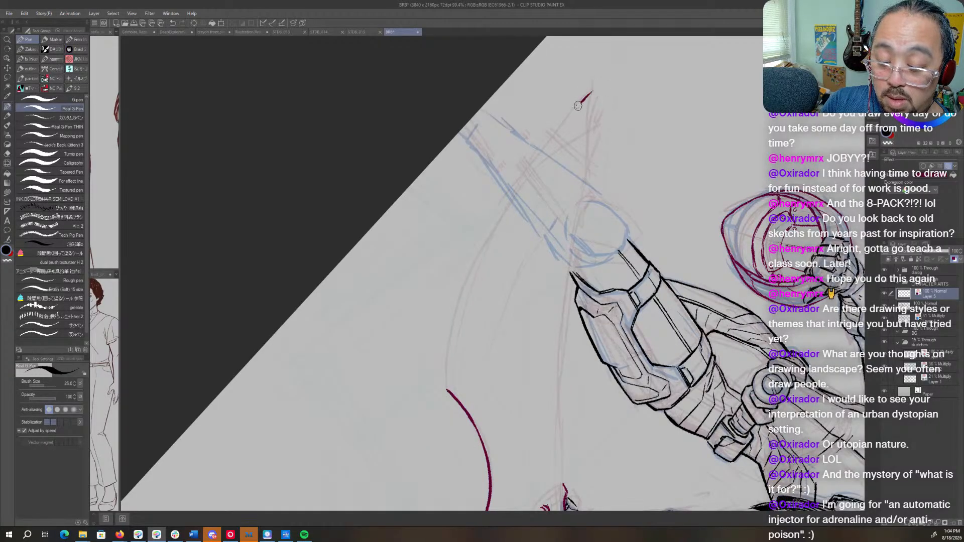
pyautogui.moveTo(578, 105)
pyautogui.mouseDown()
pyautogui.moveTo(508, 190)
pyautogui.moveTo(478, 248)
pyautogui.moveTo(445, 383)
pyautogui.mouseUp()
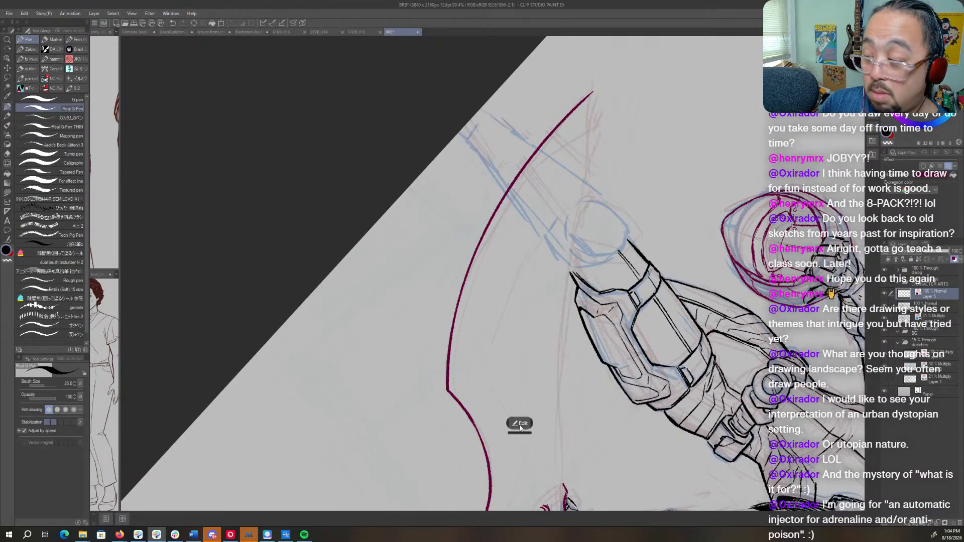
# - Ink the short straight edge running back from the blade's pointed tip toward the blue shoulder circle
pyautogui.hotkey('ctrl', 'space')
pyautogui.click(602, 109)
pyautogui.click(601, 113)
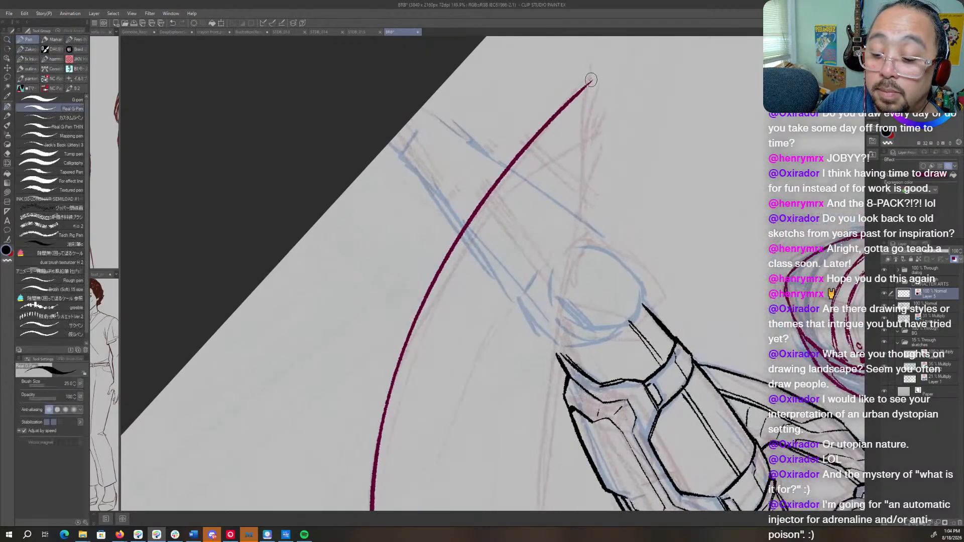
pyautogui.moveTo(589, 87); pyautogui.dragTo(586, 230)
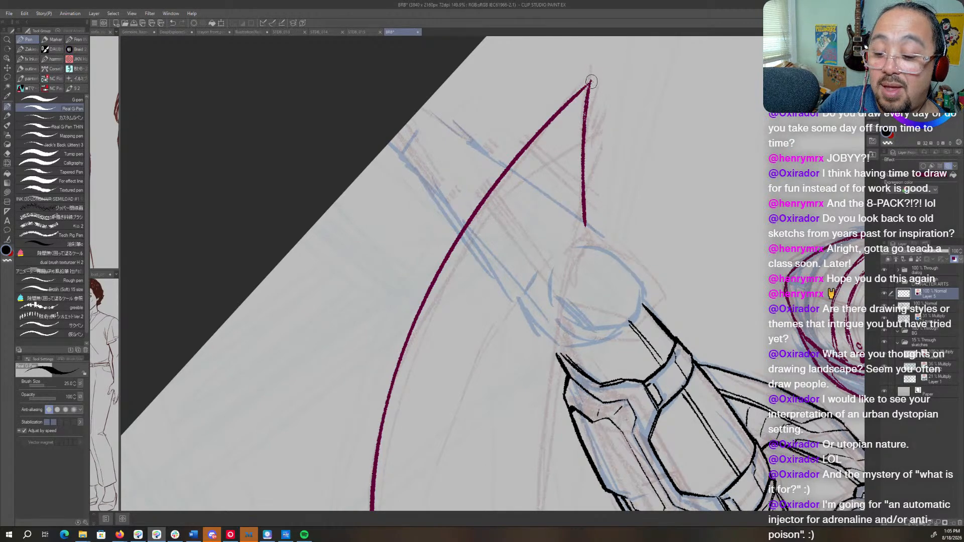
pyautogui.moveTo(591, 82); pyautogui.dragTo(585, 235)
# - Ink the long inner edge from the notch at the shoulder circle to the fist, adjusting it as a gently bowed curve
pyautogui.moveTo(622, 329); pyautogui.dragTo(655, 178)
pyautogui.moveTo(627, 83); pyautogui.dragTo(621, 129)
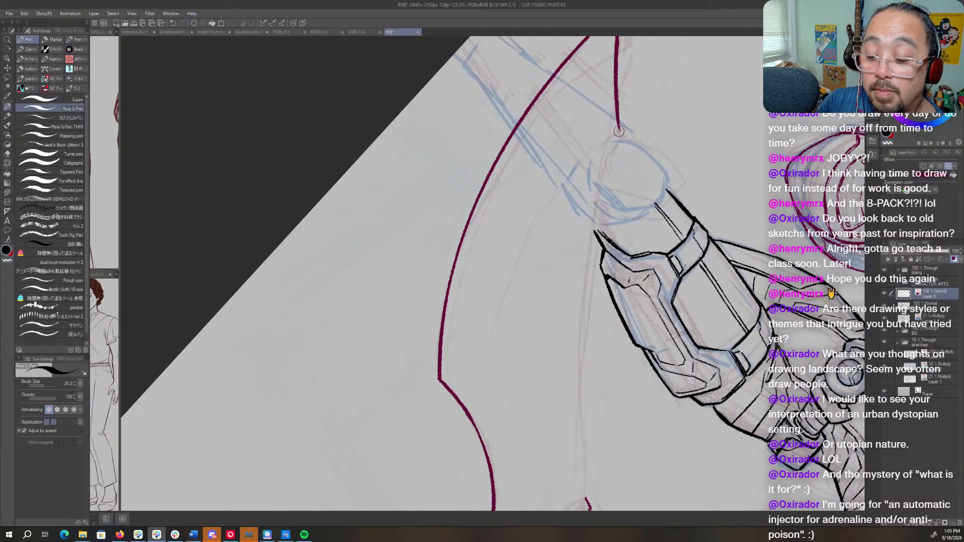
pyautogui.moveTo(615, 143); pyautogui.dragTo(604, 175)
pyautogui.moveTo(620, 130); pyautogui.dragTo(604, 170)
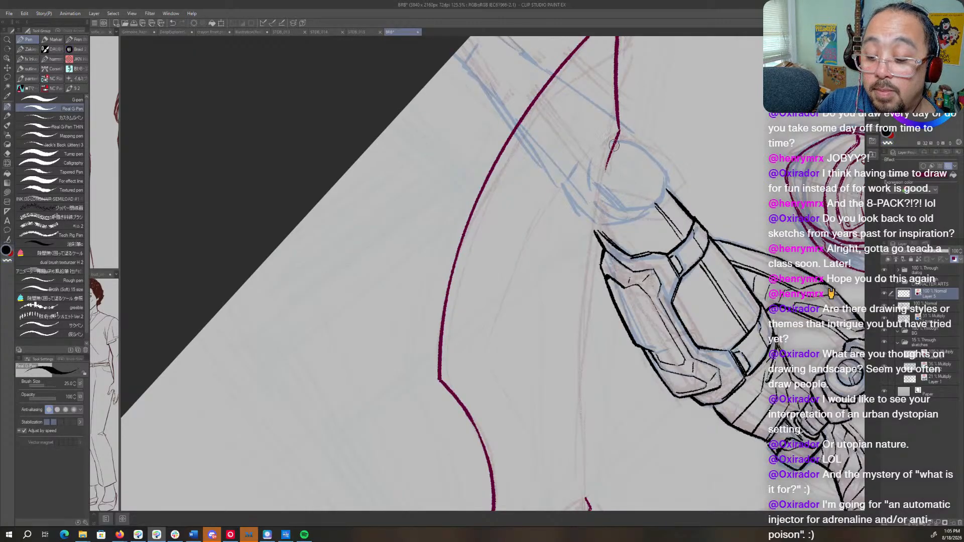
pyautogui.scroll(-3, 617, 148)
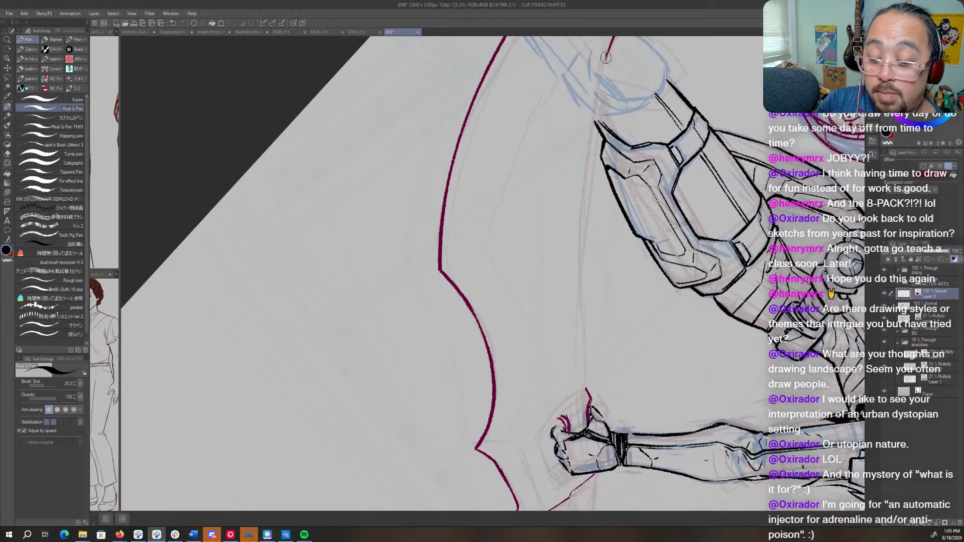
pyautogui.moveTo(598, 87)
pyautogui.mouseDown()
pyautogui.moveTo(588, 166)
pyautogui.moveTo(587, 381)
pyautogui.mouseUp()
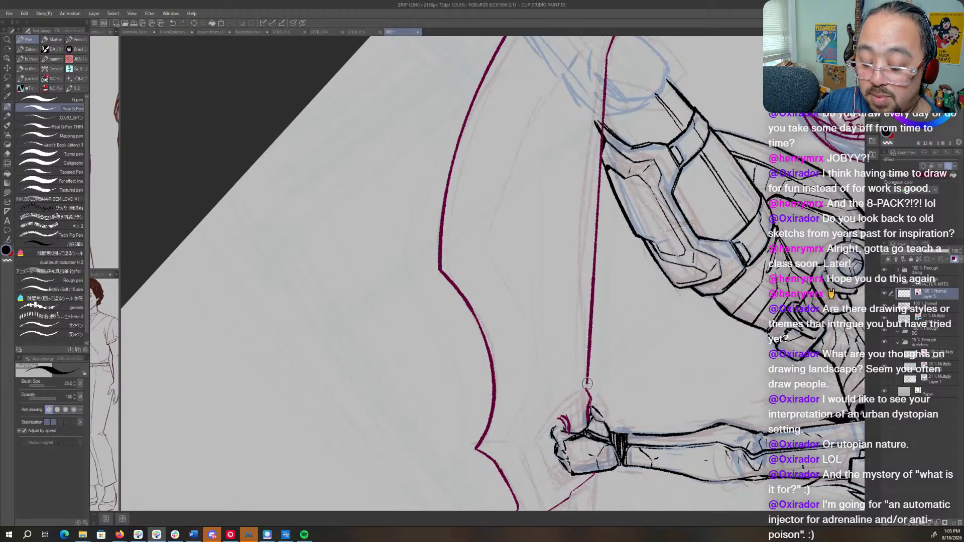
pyautogui.click(619, 416)
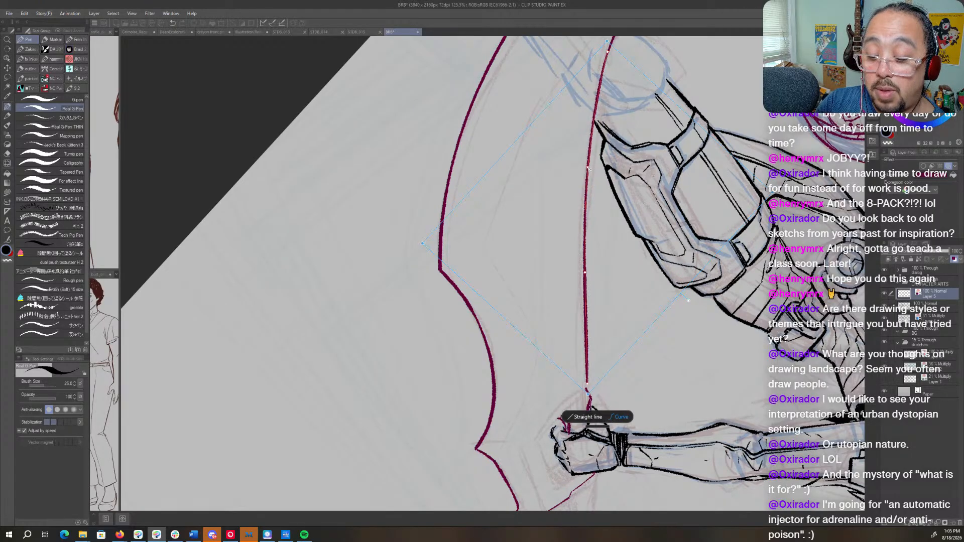
pyautogui.moveTo(585, 274); pyautogui.dragTo(585, 276)
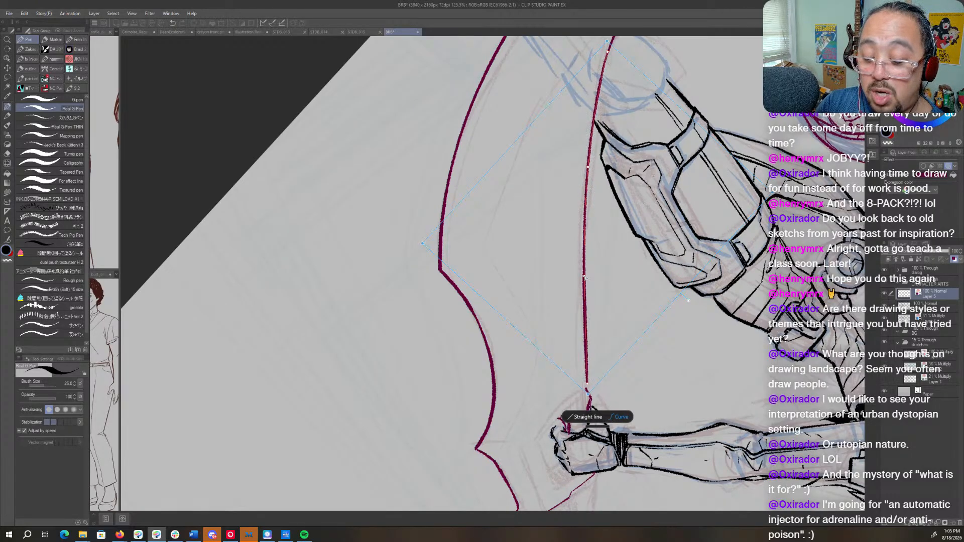
pyautogui.click(676, 376)
# - Ink the blade's upper bevel line from the shoulder notch as a curve and adjust its points to parallel the outer edge
pyautogui.scroll(5, 668, 391)
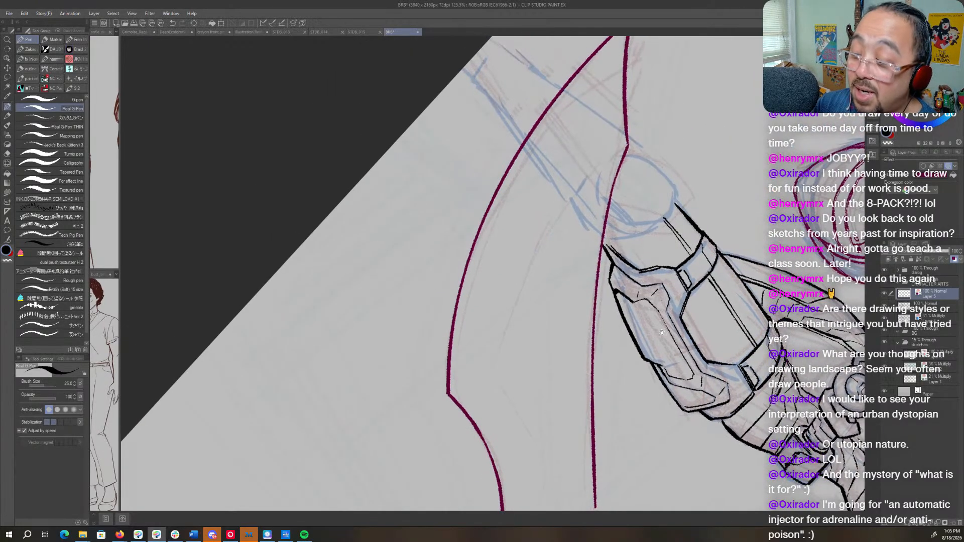
pyautogui.press('r')
pyautogui.moveTo(661, 332); pyautogui.dragTo(585, 427)
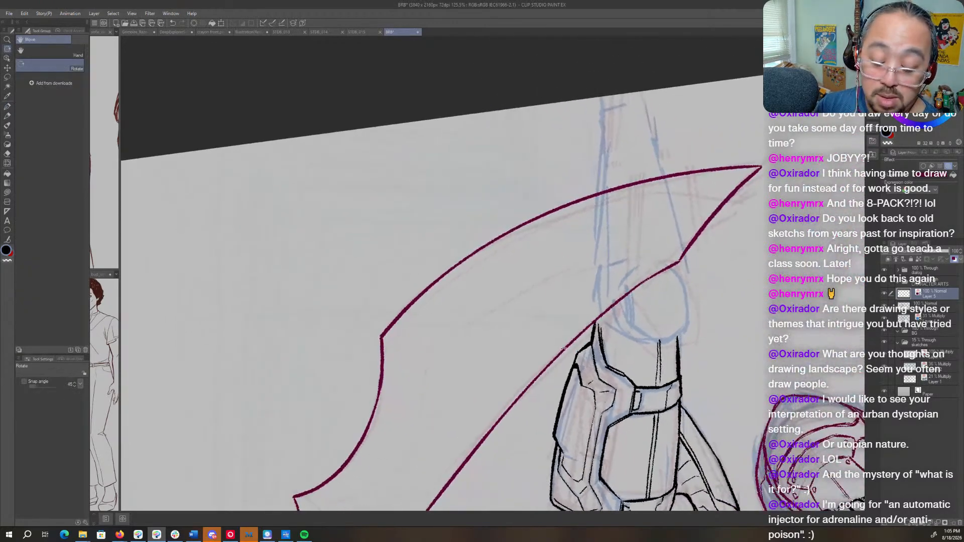
pyautogui.moveTo(423, 365)
pyautogui.mouseDown()
pyautogui.moveTo(492, 312)
pyautogui.moveTo(569, 280)
pyautogui.moveTo(666, 259)
pyautogui.mouseUp()
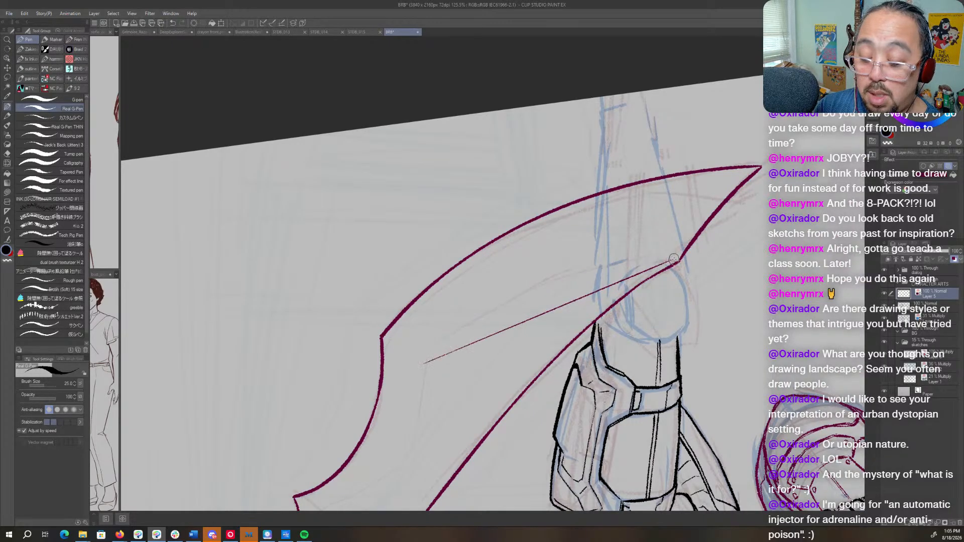
pyautogui.click(563, 394)
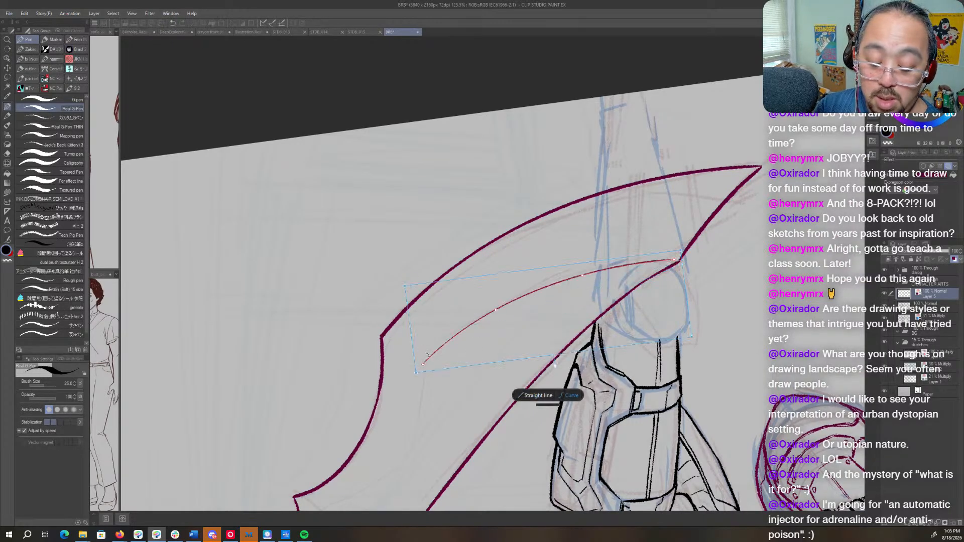
pyautogui.moveTo(423, 365); pyautogui.dragTo(420, 366)
pyautogui.moveTo(583, 275); pyautogui.dragTo(586, 273)
pyautogui.moveTo(674, 260); pyautogui.dragTo(675, 260)
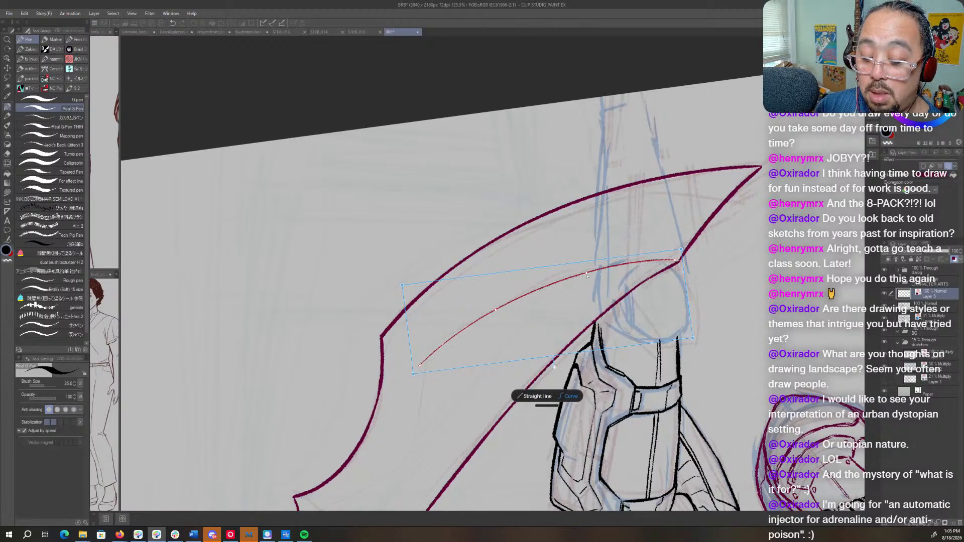
pyautogui.click(735, 261)
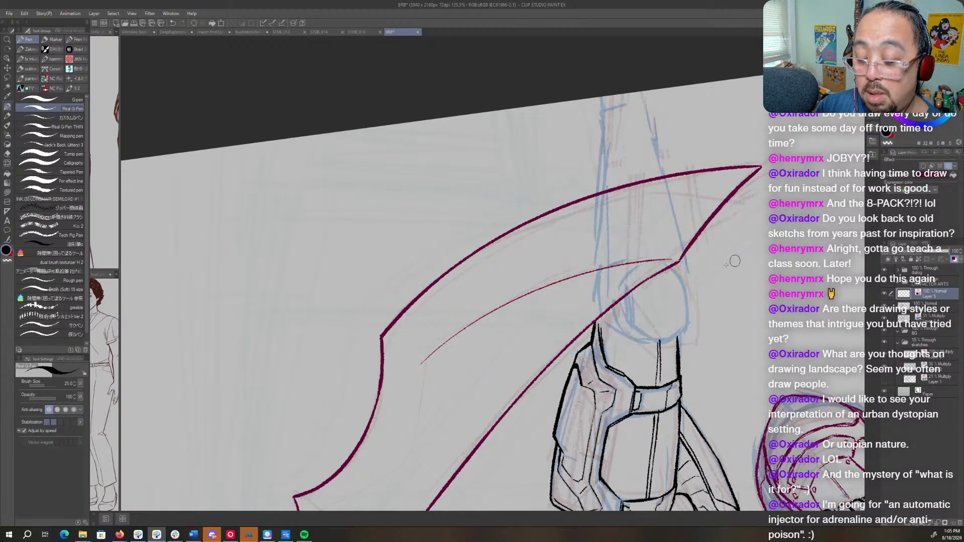
# - Continue the bevel line as a curve parallel to the large concave scallop, ending above the fist
pyautogui.moveTo(429, 384)
pyautogui.mouseDown()
pyautogui.moveTo(601, 222)
pyautogui.moveTo(543, 327)
pyautogui.moveTo(498, 351)
pyautogui.mouseUp()
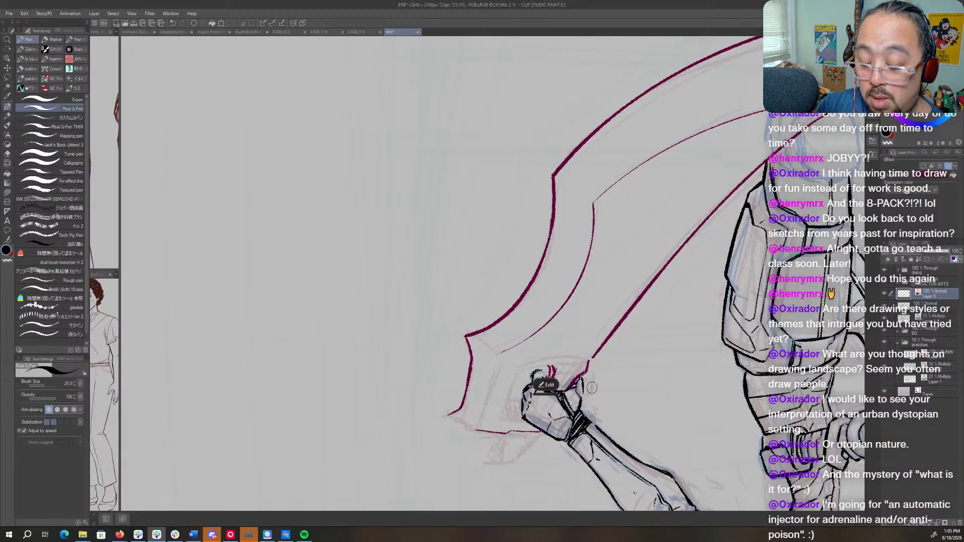
pyautogui.click(551, 387)
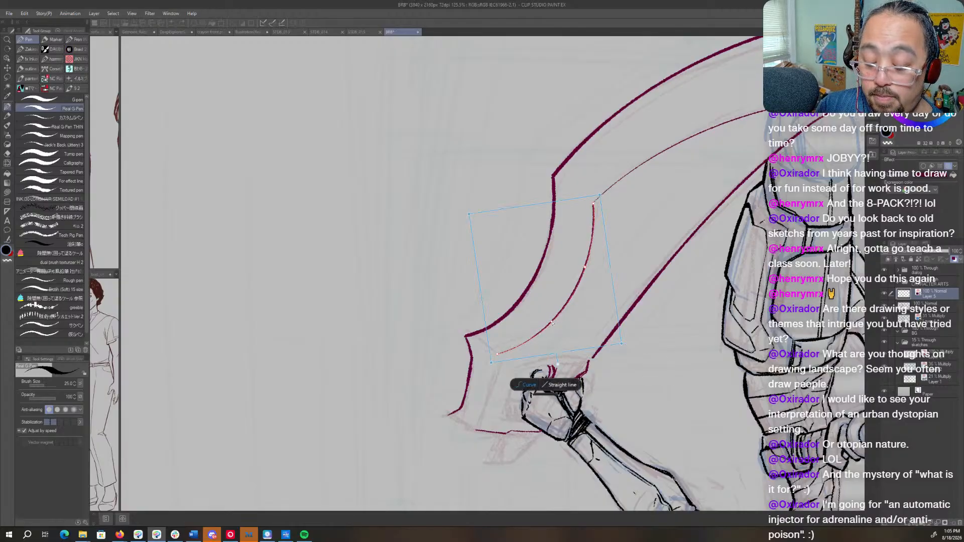
pyautogui.click(644, 229)
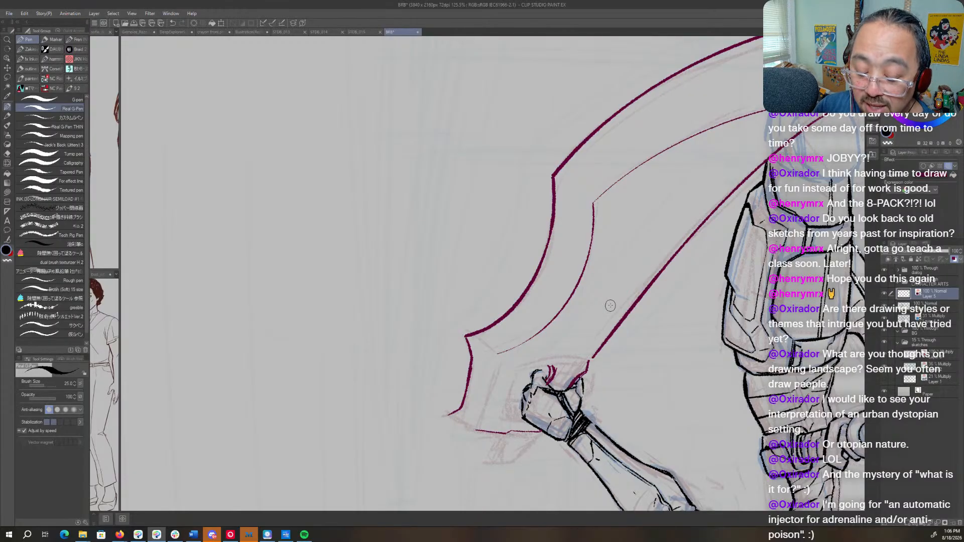
# - Draw a test arc on the blank canvas beside the blade, bend it into an S-curve and undo it
pyautogui.moveTo(285, 298); pyautogui.dragTo(493, 87)
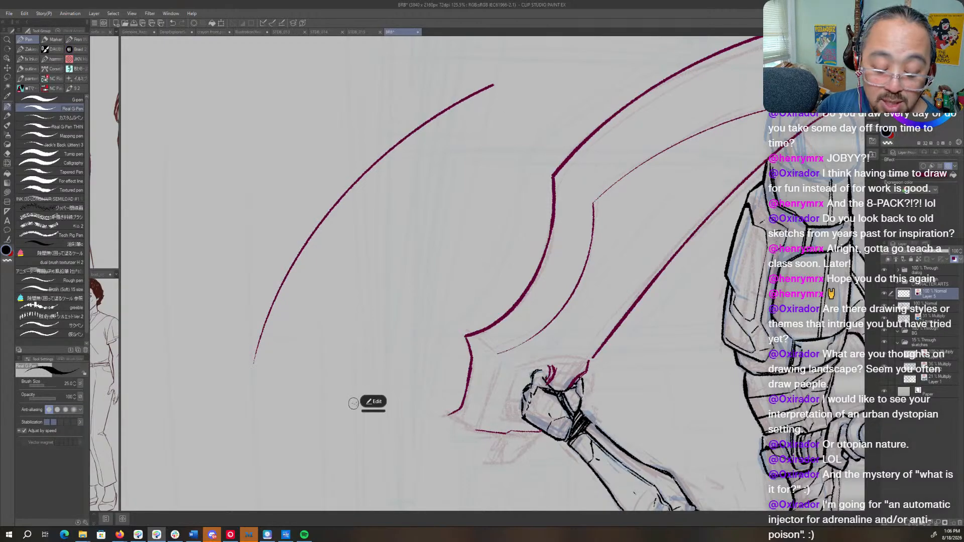
pyautogui.click(374, 401)
pyautogui.moveTo(308, 257); pyautogui.dragTo(365, 293)
pyautogui.moveTo(388, 152); pyautogui.dragTo(339, 165)
pyautogui.click(581, 146)
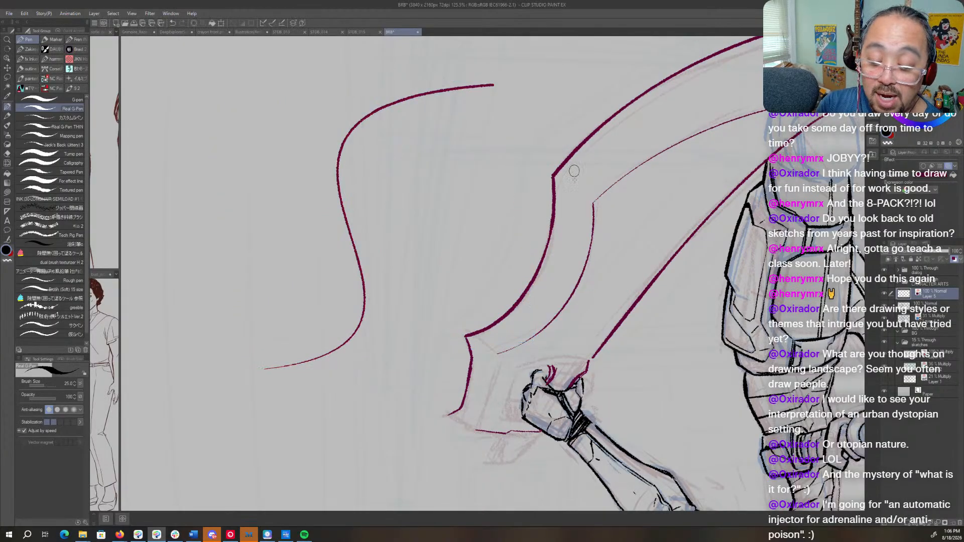
pyautogui.hotkey('ctrl', 'z')
pyautogui.hotkey('ctrl', 'z')
# - Ink the short edge that closes the blade's corner beyond the fist, redrawing it for a thicker line
pyautogui.hotkey('ctrl', 'z')
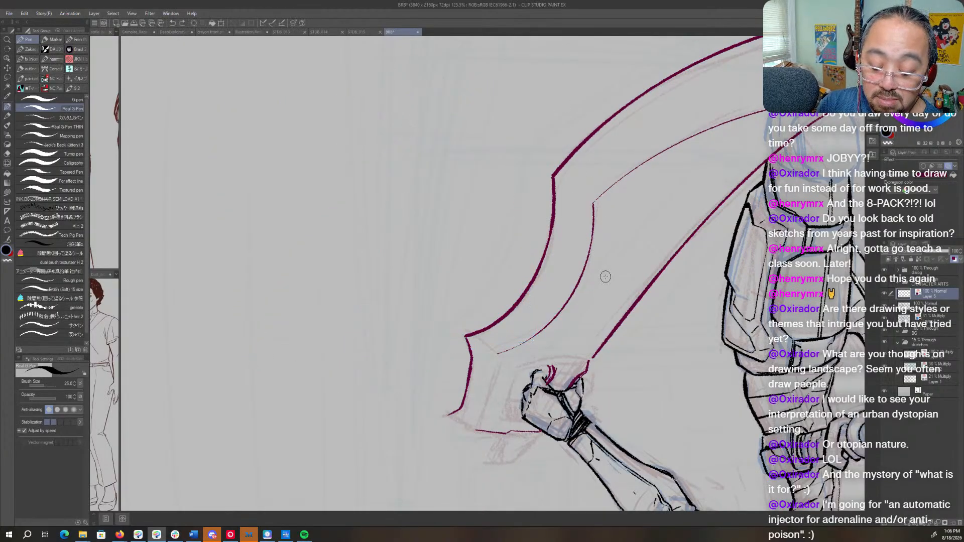
pyautogui.press('r')
pyautogui.moveTo(497, 411)
pyautogui.mouseDown()
pyautogui.moveTo(622, 228)
pyautogui.moveTo(506, 137)
pyautogui.moveTo(607, 237)
pyautogui.mouseUp()
pyautogui.press('space')
pyautogui.hotkey('ctrl', 'space')
pyautogui.doubleClick(658, 204)
pyautogui.hotkey('shift', 'space')
pyautogui.moveTo(656, 196)
pyautogui.mouseDown()
pyautogui.moveTo(652, 365)
pyautogui.moveTo(622, 315)
pyautogui.moveTo(619, 366)
pyautogui.mouseUp()
pyautogui.hotkey('ctrl', 'space')
pyautogui.hotkey('ctrl', 'z')
pyautogui.moveTo(614, 315); pyautogui.dragTo(618, 365)
pyautogui.moveTo(614, 316); pyautogui.dragTo(617, 362)
# - Redraw the small curved strokes just below the fist's fingers
pyautogui.press('r')
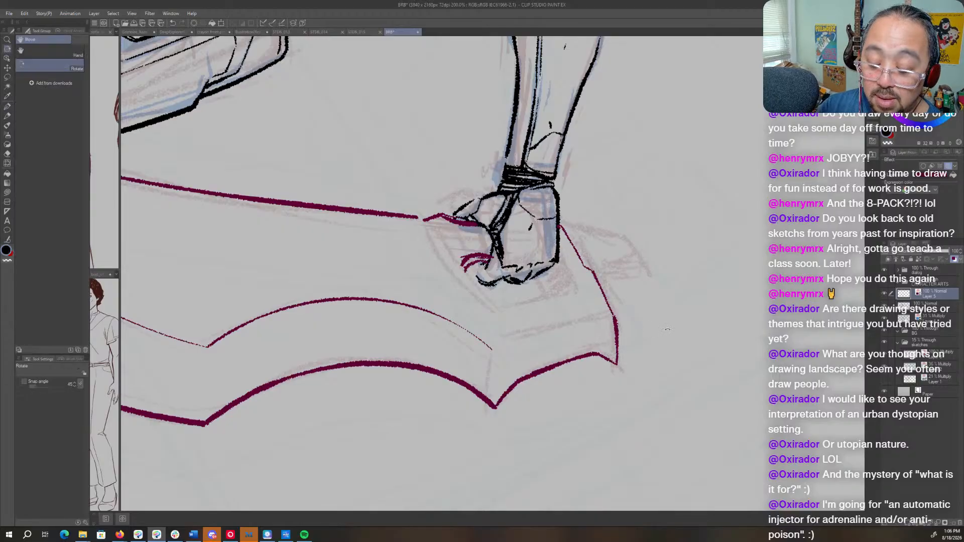
pyautogui.moveTo(618, 311); pyautogui.dragTo(576, 181)
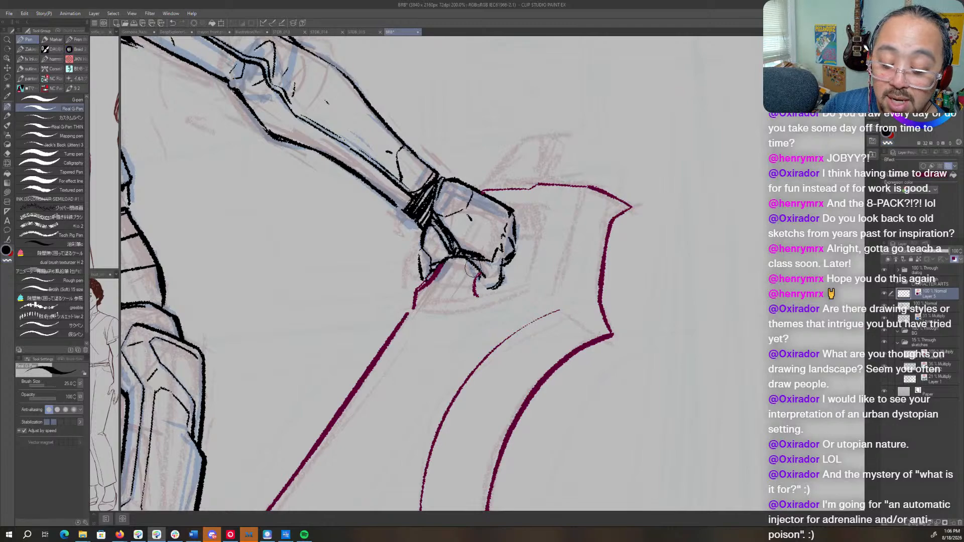
pyautogui.moveTo(472, 268); pyautogui.dragTo(477, 298)
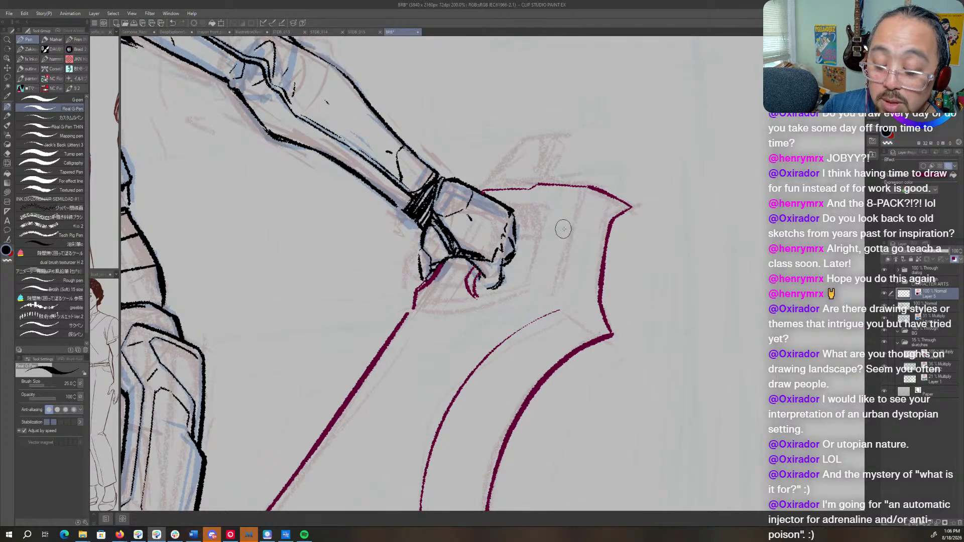
# - Ink the straight inner line beside the fist inside the blade's end, undoing the first stroke and redrawing it
pyautogui.press('r')
pyautogui.moveTo(625, 224); pyautogui.dragTo(610, 195)
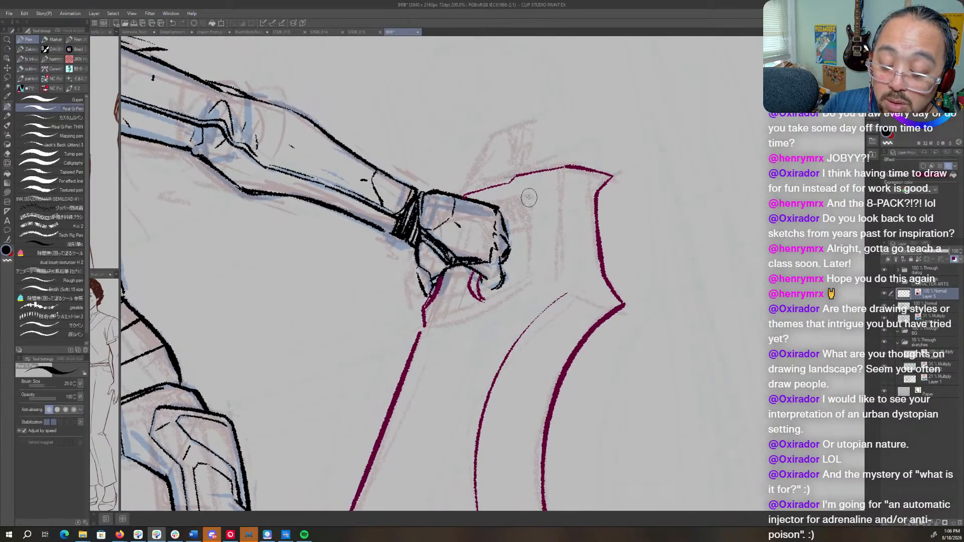
pyautogui.moveTo(535, 198); pyautogui.dragTo(527, 280)
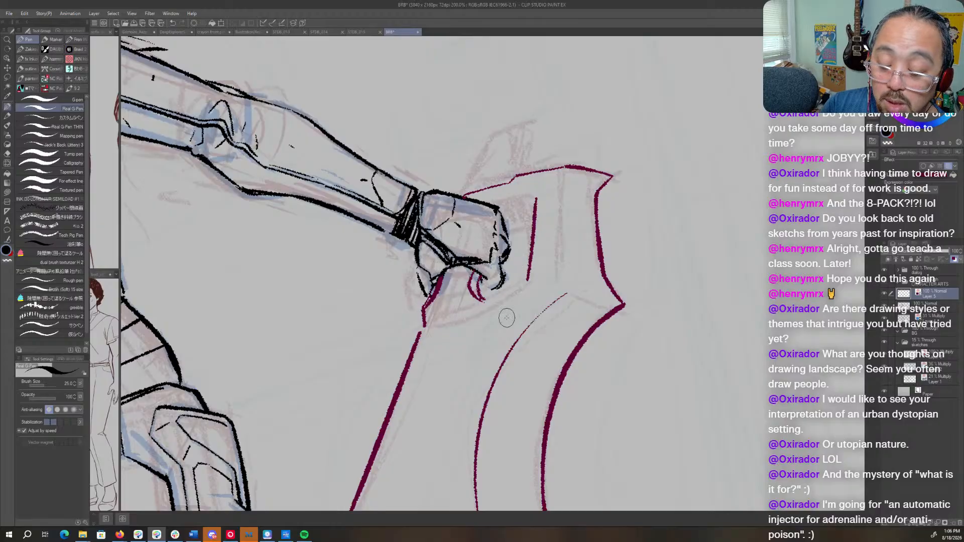
pyautogui.hotkey('ctrl', 'z')
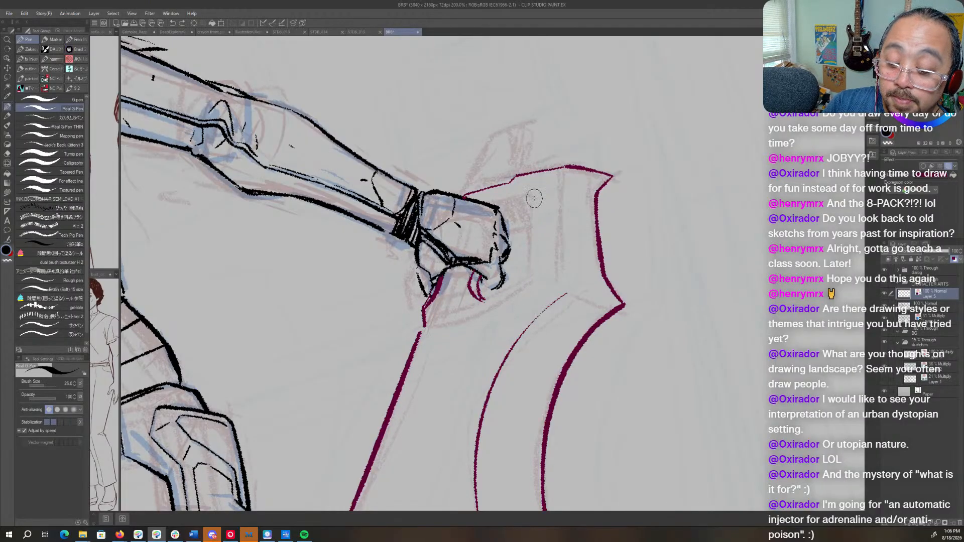
pyautogui.moveTo(534, 199); pyautogui.dragTo(531, 282)
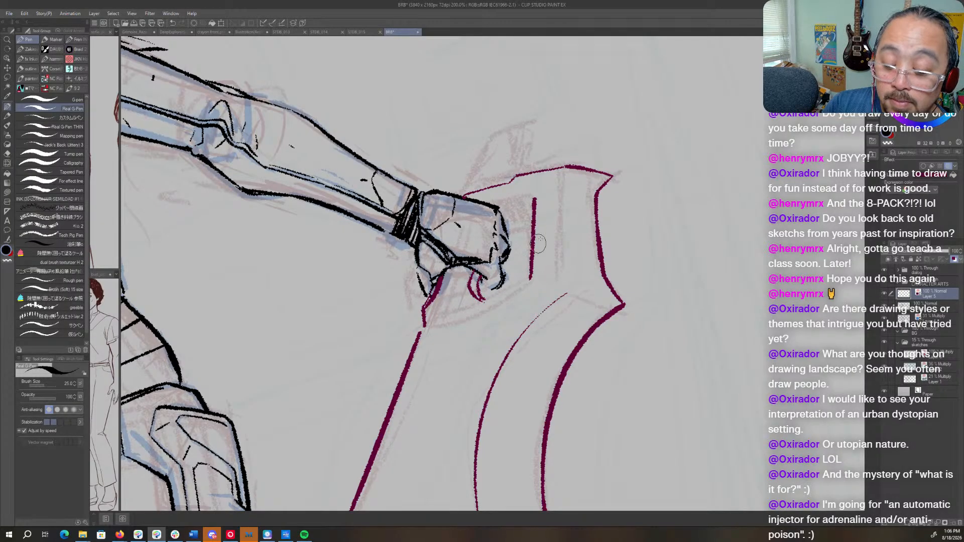
# - Ink the short crossbar between the straight inner line and the fist, and the end edge of the grip opening
pyautogui.hotkey('shift', 'space')
pyautogui.moveTo(537, 244)
pyautogui.mouseDown()
pyautogui.moveTo(522, 124)
pyautogui.moveTo(437, 132)
pyautogui.mouseUp()
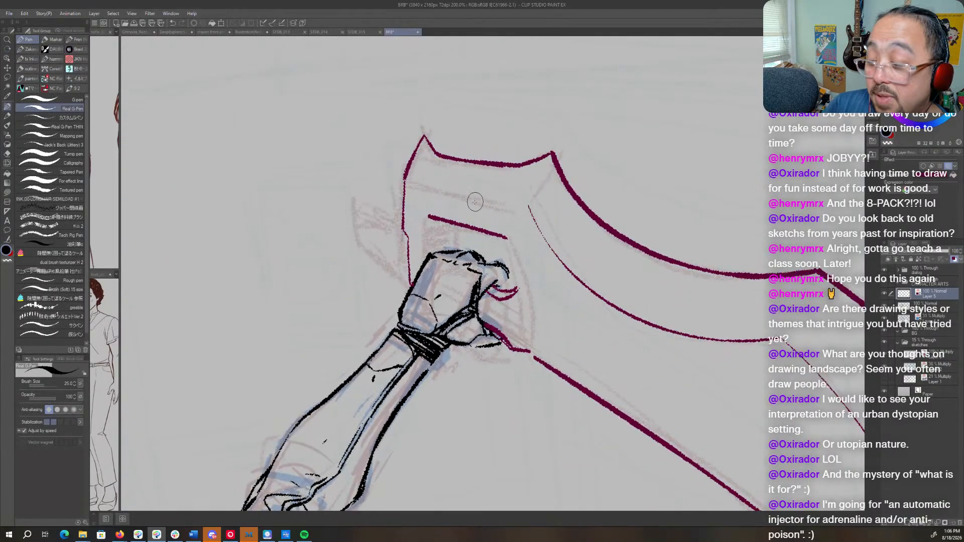
pyautogui.moveTo(470, 249)
pyautogui.mouseDown()
pyautogui.moveTo(494, 234)
pyautogui.moveTo(565, 239)
pyautogui.moveTo(535, 234)
pyautogui.moveTo(534, 257)
pyautogui.mouseUp()
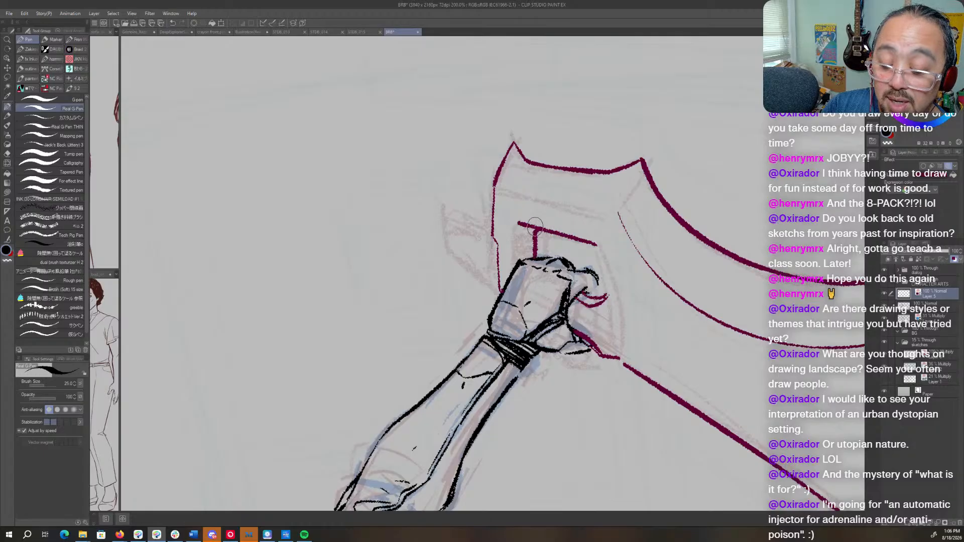
pyautogui.moveTo(517, 222); pyautogui.dragTo(512, 262)
# - Ink a small narrow rectangle inside the end compartment of the grip opening, beside the fist's knuckles
pyautogui.press('r')
pyautogui.moveTo(581, 138); pyautogui.dragTo(384, 394)
pyautogui.press('p')
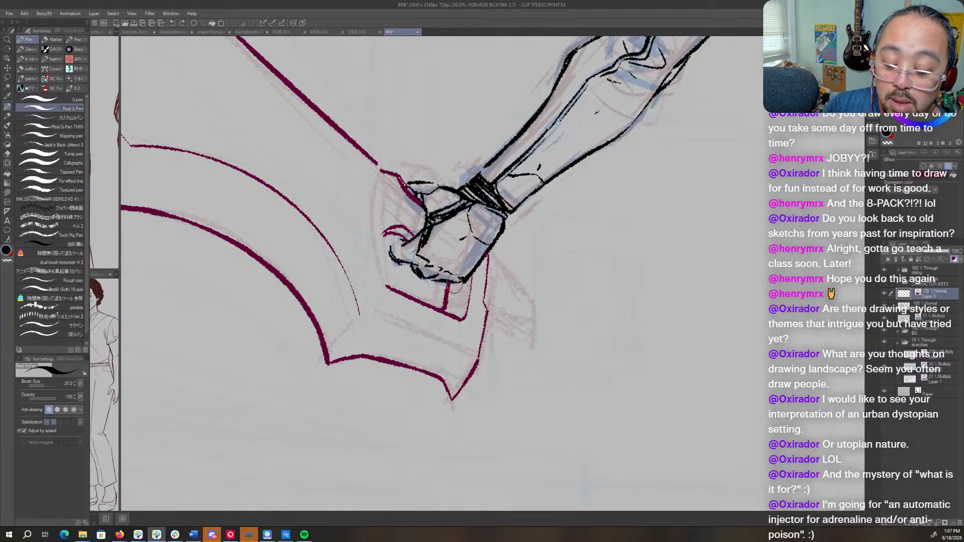
pyautogui.moveTo(454, 305); pyautogui.dragTo(468, 272)
# - Extend the straight inner line into the side of the grip opening, bending it in toward the fingertips
pyautogui.moveTo(557, 291)
pyautogui.mouseDown()
pyautogui.moveTo(650, 313)
pyautogui.moveTo(506, 402)
pyautogui.moveTo(396, 320)
pyautogui.moveTo(396, 234)
pyautogui.mouseUp()
pyautogui.press('r')
pyautogui.press('p')
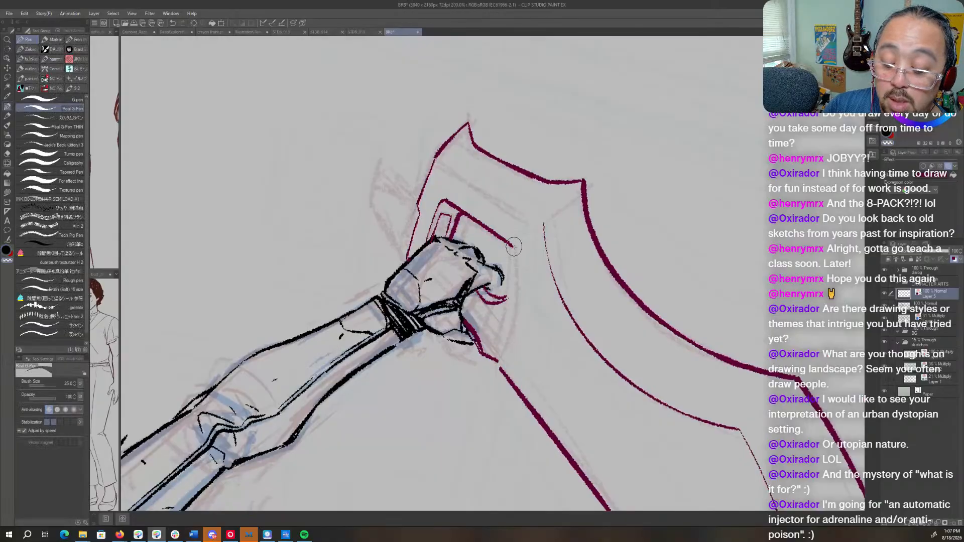
pyautogui.moveTo(509, 246); pyautogui.dragTo(517, 304)
# - Join the blade's long straight edge to the corner below the fist and start the grip section's lower edge from that corner
pyautogui.press('r')
pyautogui.moveTo(595, 235); pyautogui.dragTo(577, 342)
pyautogui.press('p')
pyautogui.moveTo(458, 294)
pyautogui.mouseDown()
pyautogui.moveTo(571, 213)
pyautogui.moveTo(529, 248)
pyautogui.mouseUp()
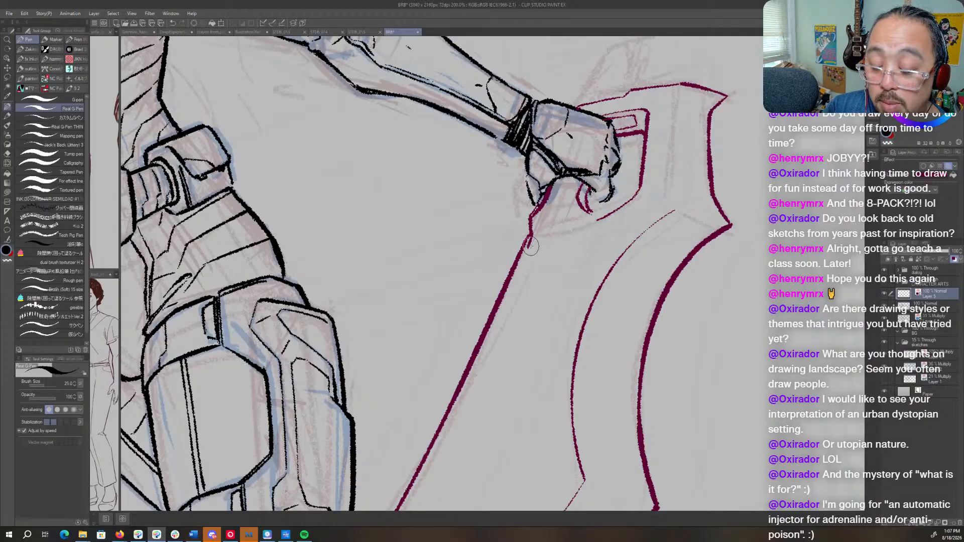
pyautogui.moveTo(535, 248)
pyautogui.mouseDown()
pyautogui.moveTo(577, 238)
pyautogui.moveTo(593, 219)
pyautogui.moveTo(617, 236)
pyautogui.moveTo(589, 358)
pyautogui.moveTo(582, 354)
pyautogui.mouseUp()
pyautogui.press('r')
pyautogui.press('p')
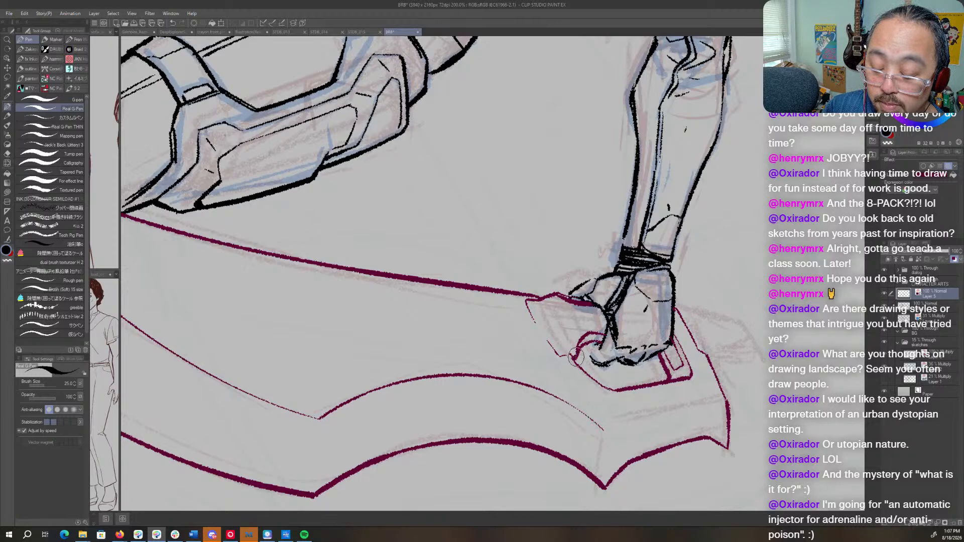
# - Close the grip section's lower edge between the blade's corner and the small curves below the fingers
pyautogui.press('r')
pyautogui.moveTo(572, 359)
pyautogui.mouseDown()
pyautogui.moveTo(592, 256)
pyautogui.moveTo(589, 209)
pyautogui.mouseUp()
pyautogui.press('p')
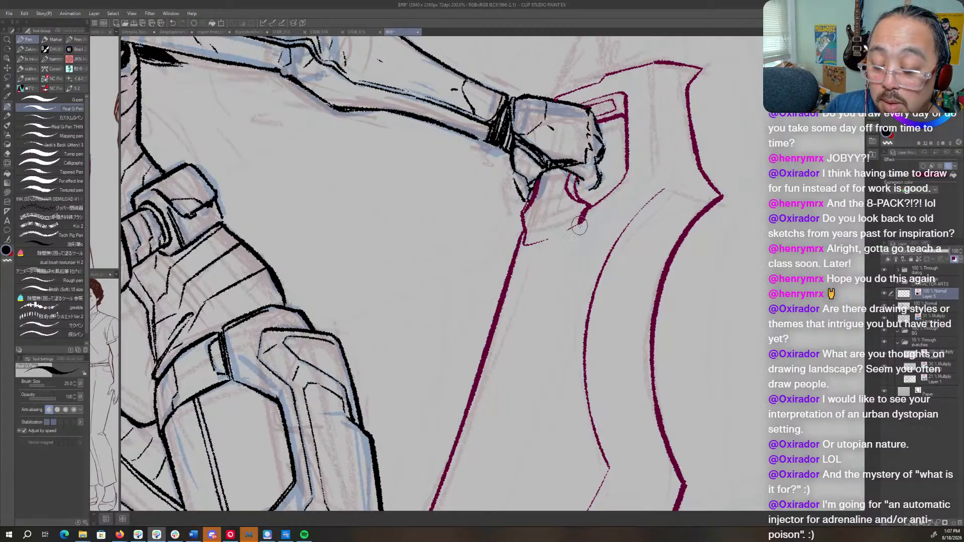
pyautogui.press('r')
pyautogui.moveTo(580, 231)
pyautogui.mouseDown()
pyautogui.moveTo(529, 182)
pyautogui.moveTo(497, 232)
pyautogui.moveTo(517, 197)
pyautogui.mouseUp()
pyautogui.press('p')
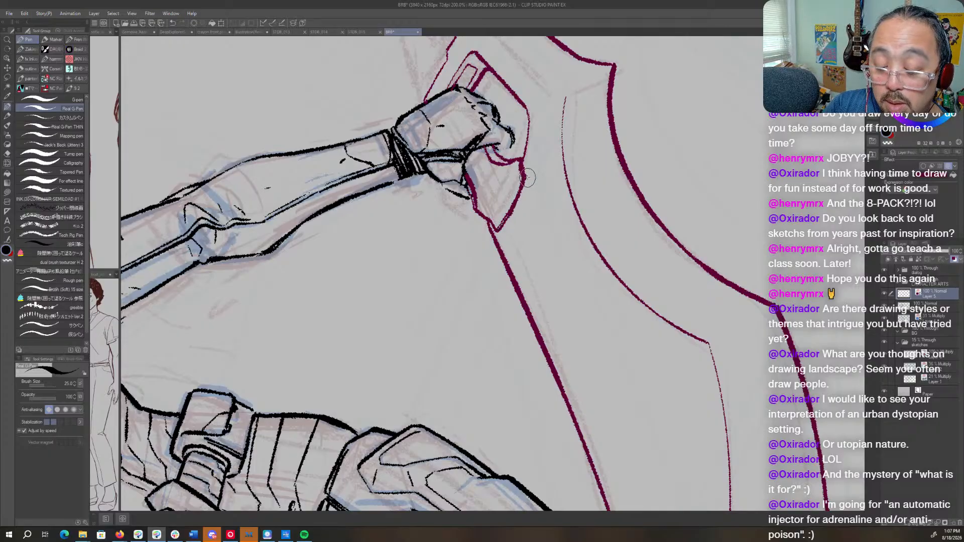
# - Thicken the grip section's lower edge below the fist into a heavy band with repeated strokes
pyautogui.moveTo(709, 172); pyautogui.dragTo(615, 198)
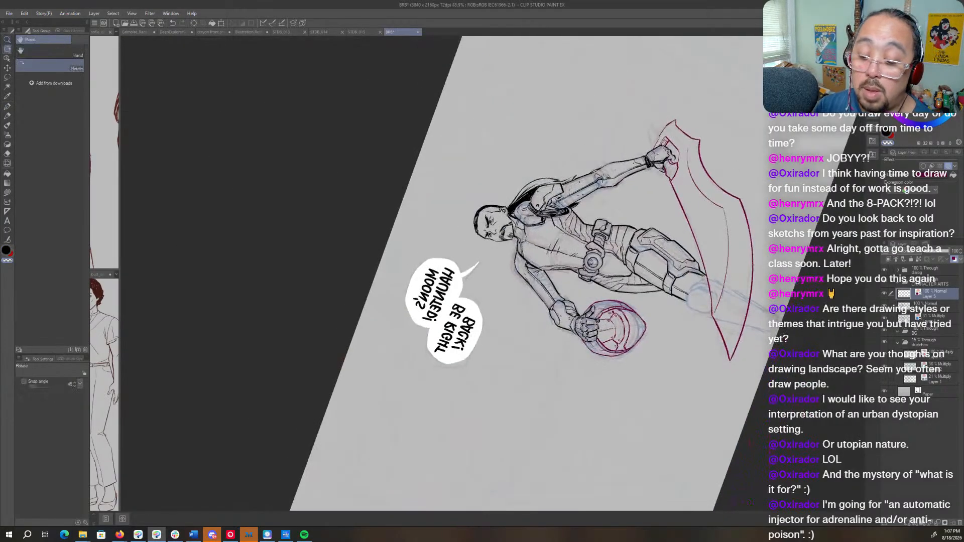
pyautogui.moveTo(663, 230); pyautogui.dragTo(695, 442)
pyautogui.press('h')
pyautogui.moveTo(497, 391); pyautogui.dragTo(738, 312)
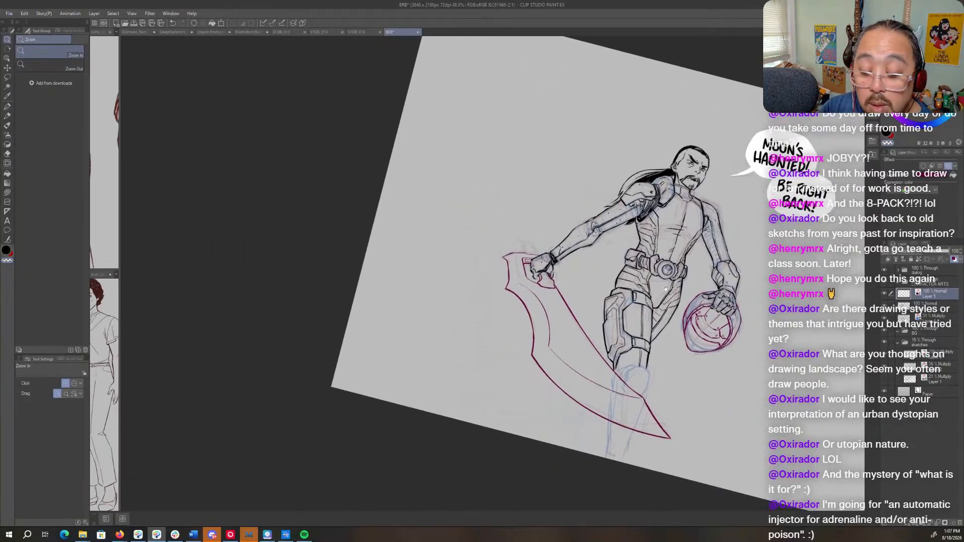
pyautogui.moveTo(560, 281); pyautogui.dragTo(640, 279)
pyautogui.moveTo(703, 266); pyautogui.dragTo(600, 461)
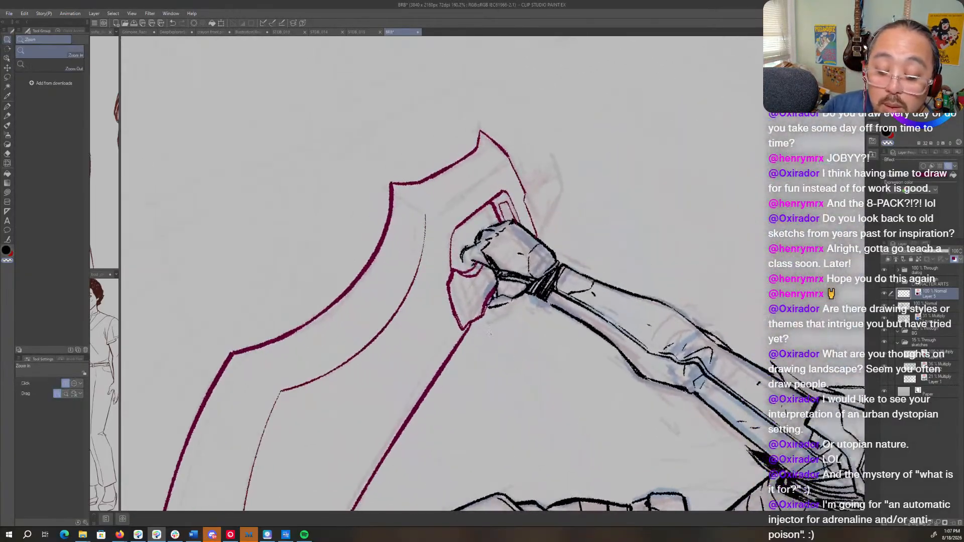
pyautogui.moveTo(460, 272)
pyautogui.mouseDown()
pyautogui.moveTo(475, 272)
pyautogui.moveTo(449, 295)
pyautogui.moveTo(463, 334)
pyautogui.mouseUp()
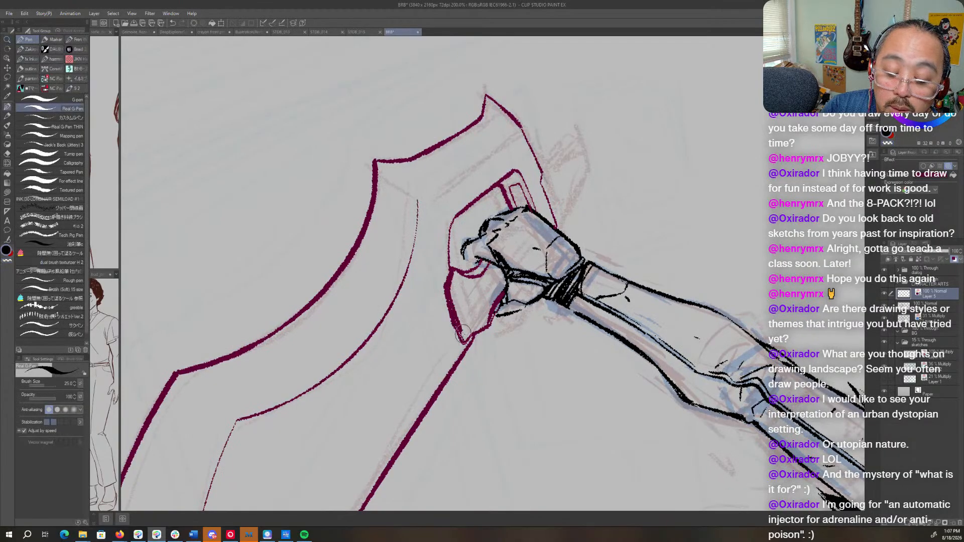
pyautogui.press('c')
pyautogui.moveTo(445, 281); pyautogui.dragTo(456, 336)
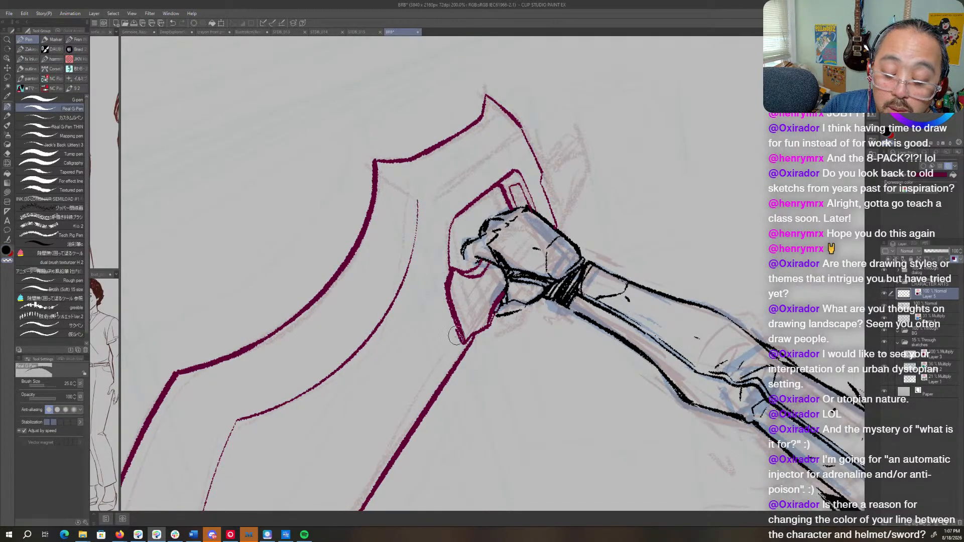
pyautogui.press('c')
pyautogui.moveTo(446, 285)
pyautogui.mouseDown()
pyautogui.moveTo(461, 341)
pyautogui.moveTo(445, 286)
pyautogui.moveTo(465, 339)
pyautogui.mouseUp()
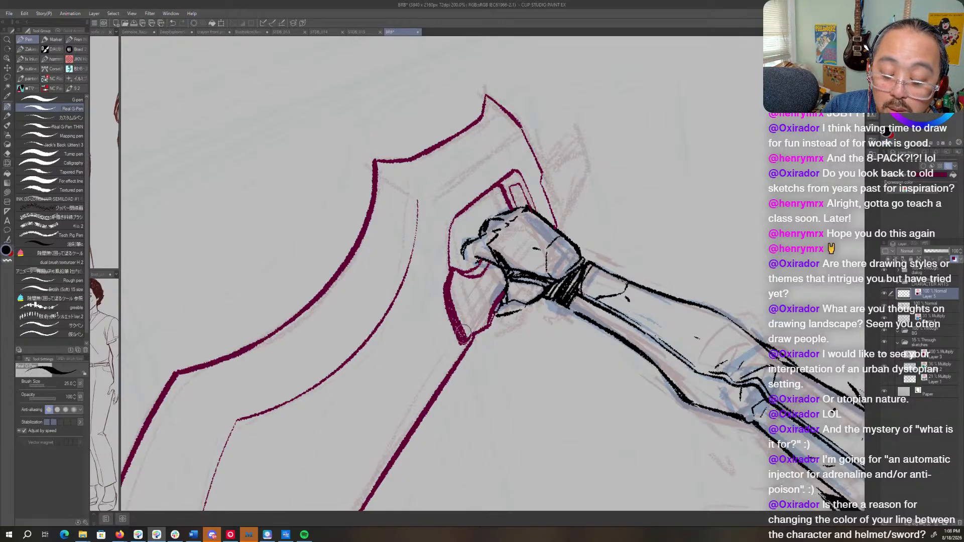
# - Examine the whole figure upright with the weapon's layer colour off, and restore its red layer colour
pyautogui.press('r')
pyautogui.moveTo(604, 172); pyautogui.dragTo(545, 149)
pyautogui.press('p')
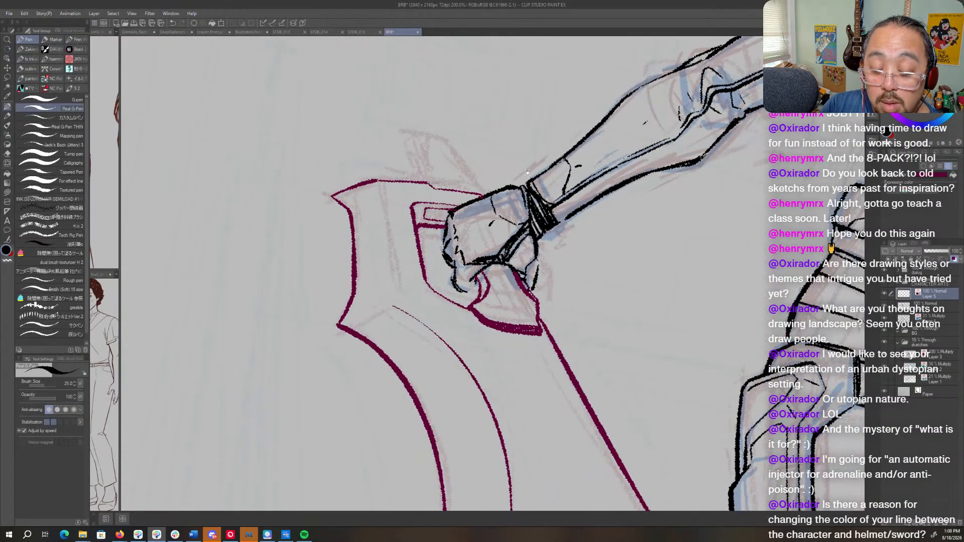
pyautogui.moveTo(523, 233); pyautogui.dragTo(552, 329)
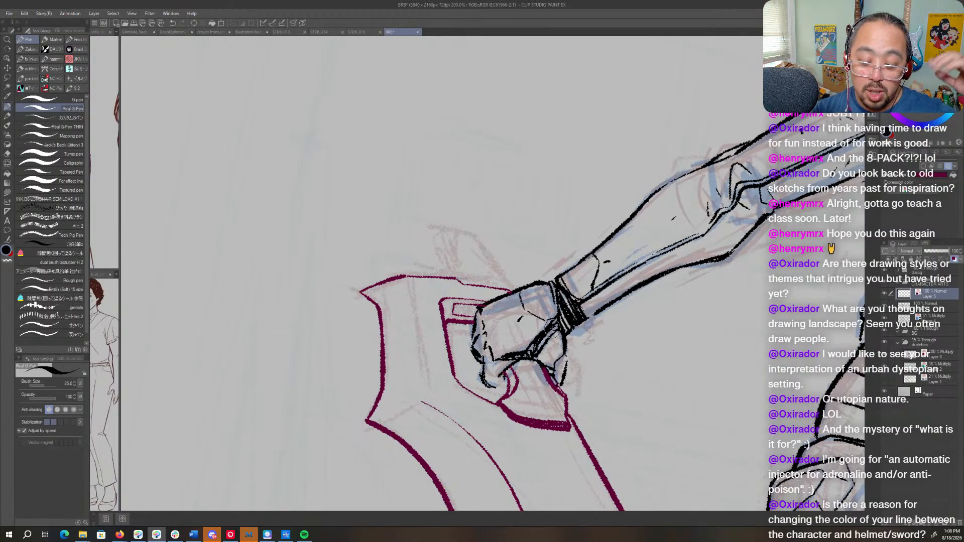
pyautogui.hotkey('ctrl', 'space')
pyautogui.moveTo(662, 321); pyautogui.dragTo(581, 380)
pyautogui.press('space')
pyautogui.hotkey('shift', 'space')
pyautogui.doubleClick(723, 374)
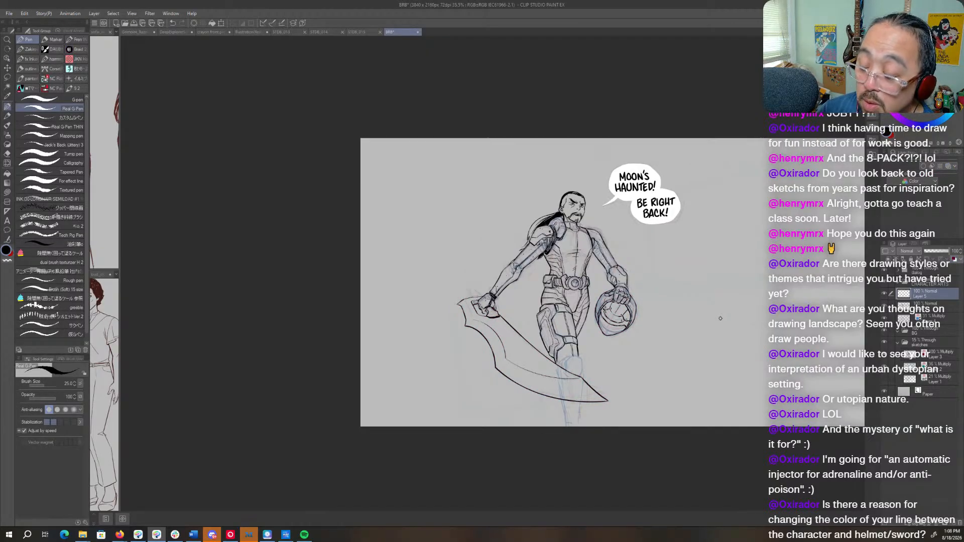
pyautogui.click(954, 259)
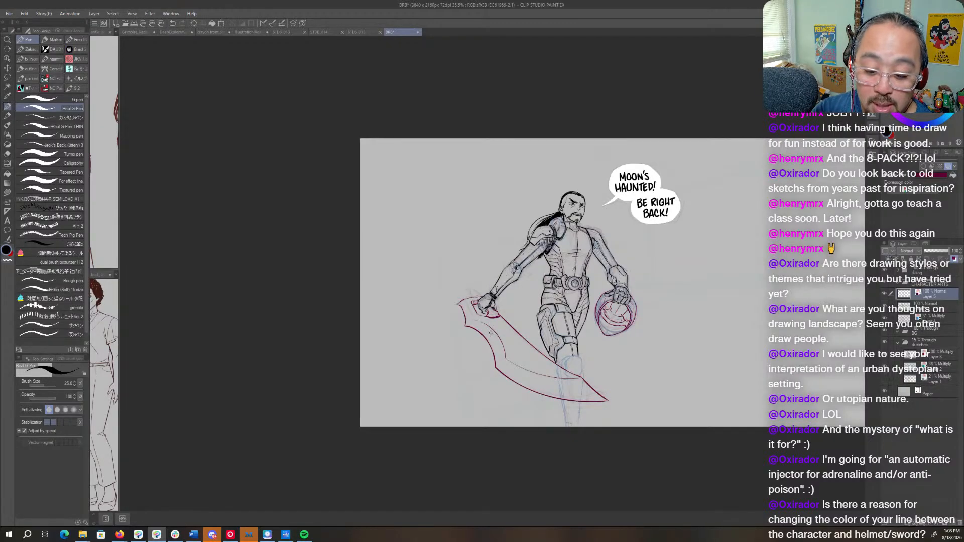
# - On the blue Multiply sketch layer, rough in a pointed spike rising from the blade's end above the fist
pyautogui.moveTo(493, 302)
pyautogui.mouseDown()
pyautogui.moveTo(521, 299)
pyautogui.moveTo(528, 314)
pyautogui.mouseUp()
pyautogui.hotkey('ctrl', 'z')
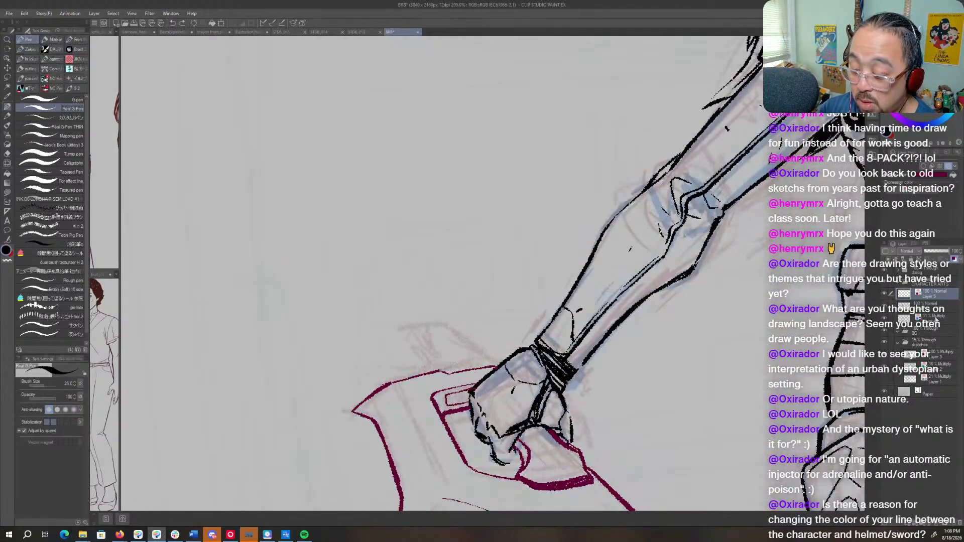
pyautogui.click(935, 320)
pyautogui.moveTo(427, 372)
pyautogui.mouseDown()
pyautogui.moveTo(404, 335)
pyautogui.moveTo(411, 300)
pyautogui.moveTo(441, 301)
pyautogui.mouseUp()
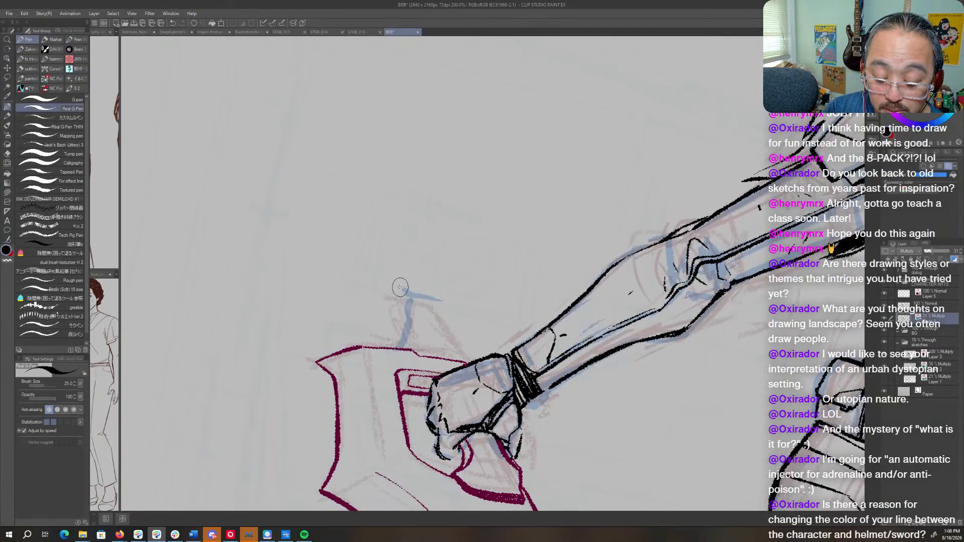
pyautogui.moveTo(394, 280)
pyautogui.mouseDown()
pyautogui.moveTo(441, 302)
pyautogui.moveTo(431, 293)
pyautogui.moveTo(466, 356)
pyautogui.mouseUp()
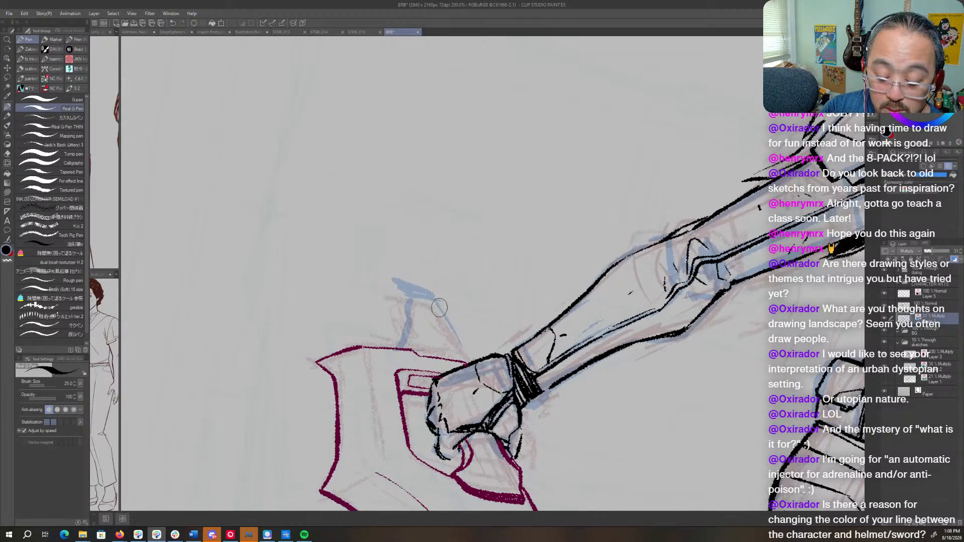
pyautogui.moveTo(440, 307)
pyautogui.mouseDown()
pyautogui.moveTo(474, 364)
pyautogui.moveTo(429, 293)
pyautogui.mouseUp()
# - Reshape the blue spike sketch into a longer curved fin with a sharp tip and defined front and back edges
pyautogui.press('r')
pyautogui.moveTo(561, 359)
pyautogui.mouseDown()
pyautogui.moveTo(597, 303)
pyautogui.moveTo(573, 200)
pyautogui.mouseUp()
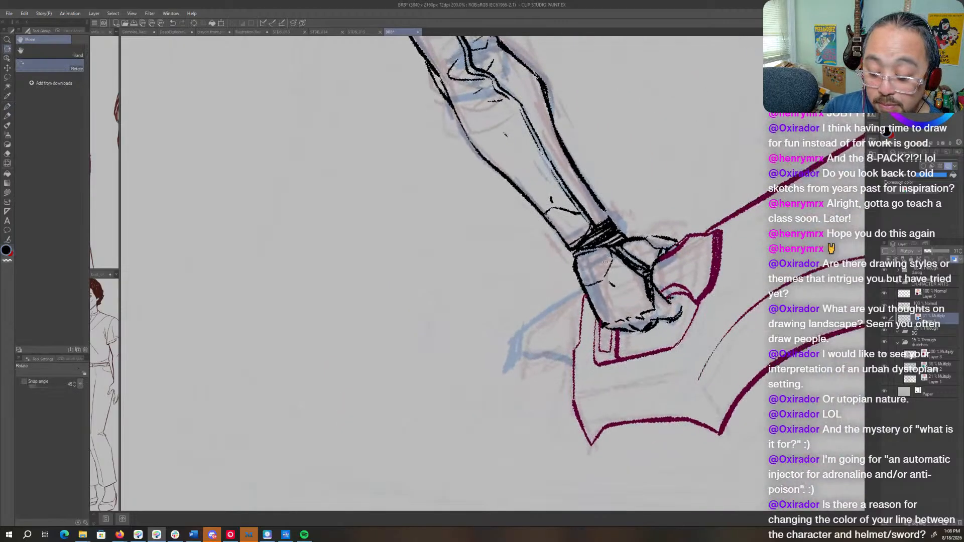
pyautogui.press('p')
pyautogui.moveTo(582, 292)
pyautogui.mouseDown()
pyautogui.moveTo(528, 325)
pyautogui.moveTo(586, 286)
pyautogui.mouseUp()
pyautogui.press('c')
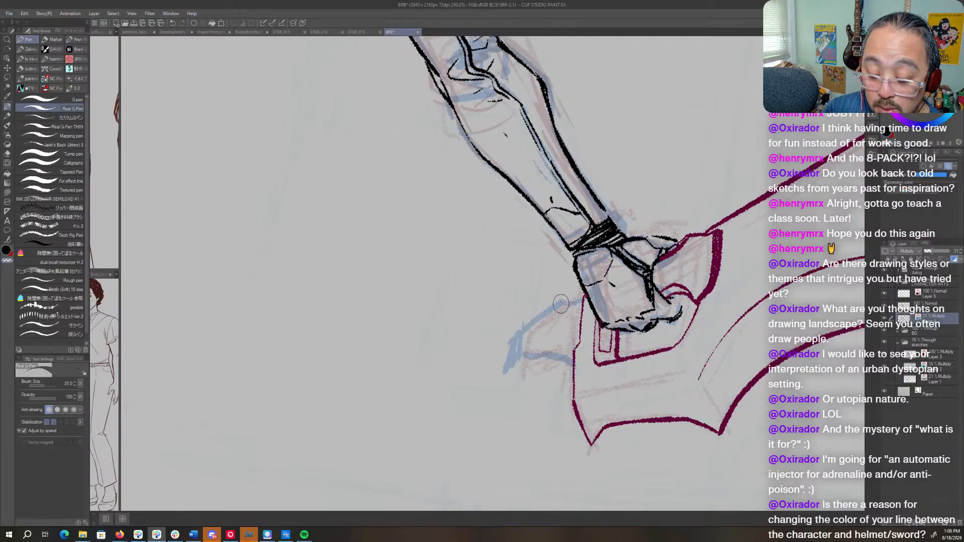
pyautogui.moveTo(540, 316); pyautogui.dragTo(509, 345)
pyautogui.press('c')
pyautogui.moveTo(557, 303)
pyautogui.mouseDown()
pyautogui.moveTo(503, 350)
pyautogui.moveTo(491, 413)
pyautogui.moveTo(501, 394)
pyautogui.moveTo(496, 403)
pyautogui.moveTo(575, 362)
pyautogui.mouseUp()
pyautogui.hotkey('shift', 'space')
pyautogui.moveTo(623, 160)
pyautogui.mouseDown()
pyautogui.moveTo(618, 392)
pyautogui.moveTo(563, 432)
pyautogui.mouseUp()
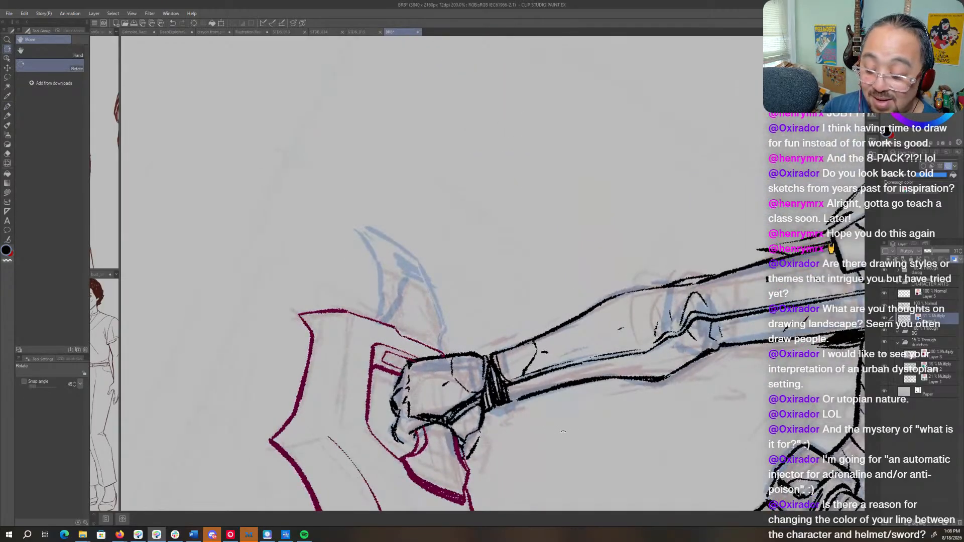
# - On the weapon's ink layer, draw the inner line from the blade's end edge to the inner curve, redoing it once, and the spike's front edge
pyautogui.click(929, 295)
pyautogui.press('space')
pyautogui.moveTo(451, 331)
pyautogui.mouseDown()
pyautogui.moveTo(492, 239)
pyautogui.moveTo(558, 176)
pyautogui.moveTo(546, 182)
pyautogui.mouseUp()
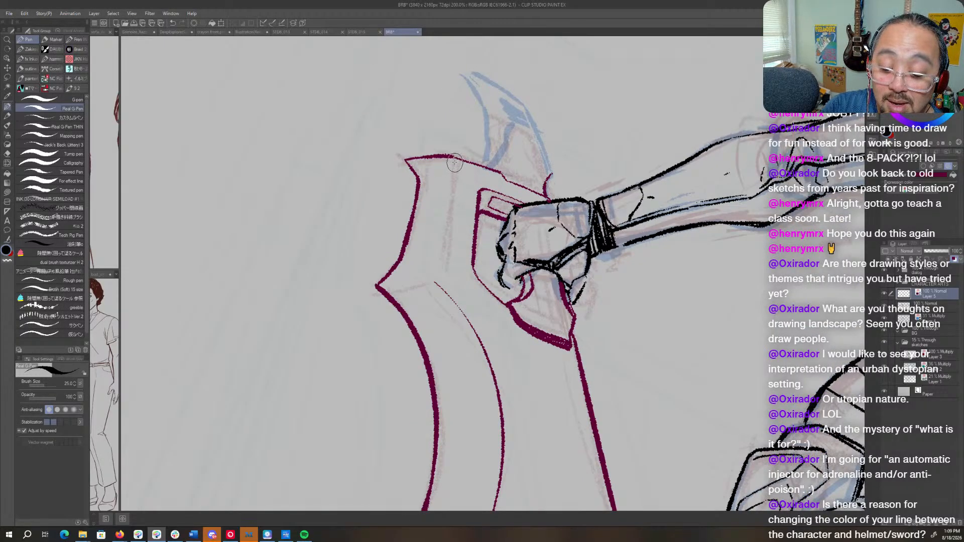
pyautogui.moveTo(454, 162); pyautogui.dragTo(435, 282)
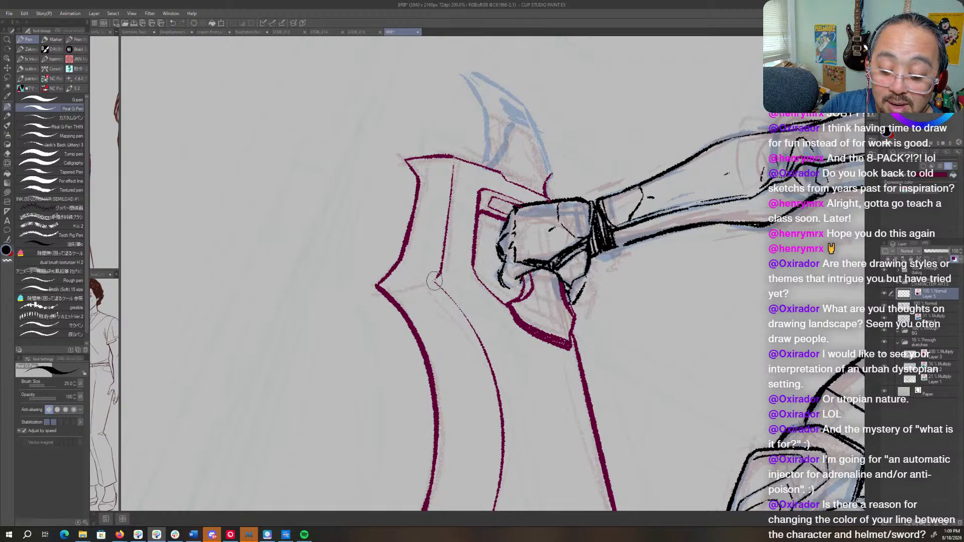
pyautogui.hotkey('ctrl', 'z')
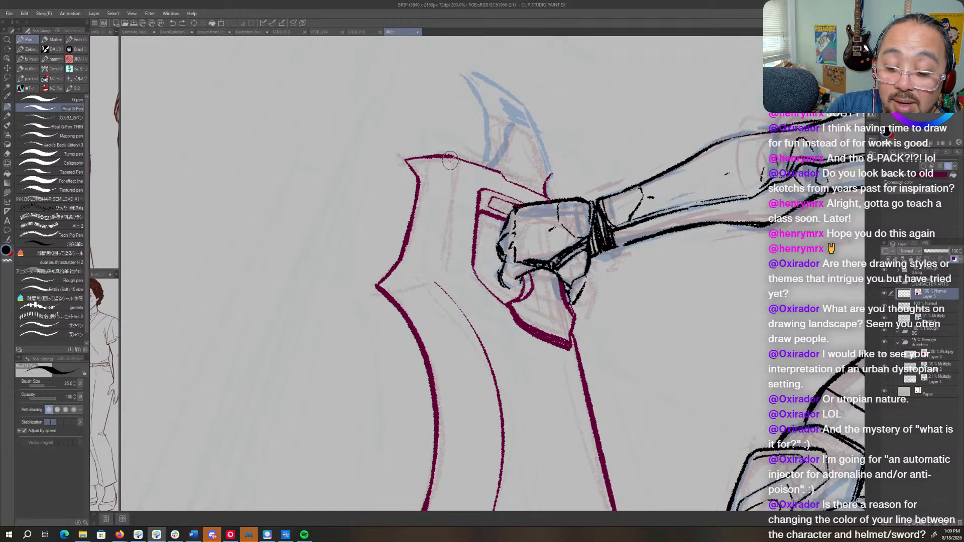
pyautogui.moveTo(455, 167); pyautogui.dragTo(430, 277)
pyautogui.moveTo(548, 117); pyautogui.dragTo(540, 228)
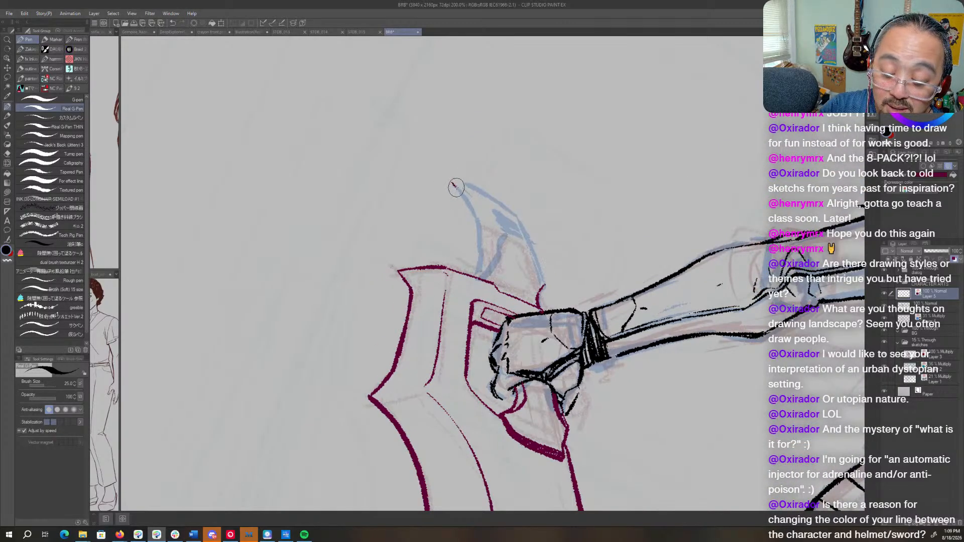
pyautogui.moveTo(452, 184)
pyautogui.mouseDown()
pyautogui.moveTo(472, 222)
pyautogui.moveTo(477, 279)
pyautogui.mouseUp()
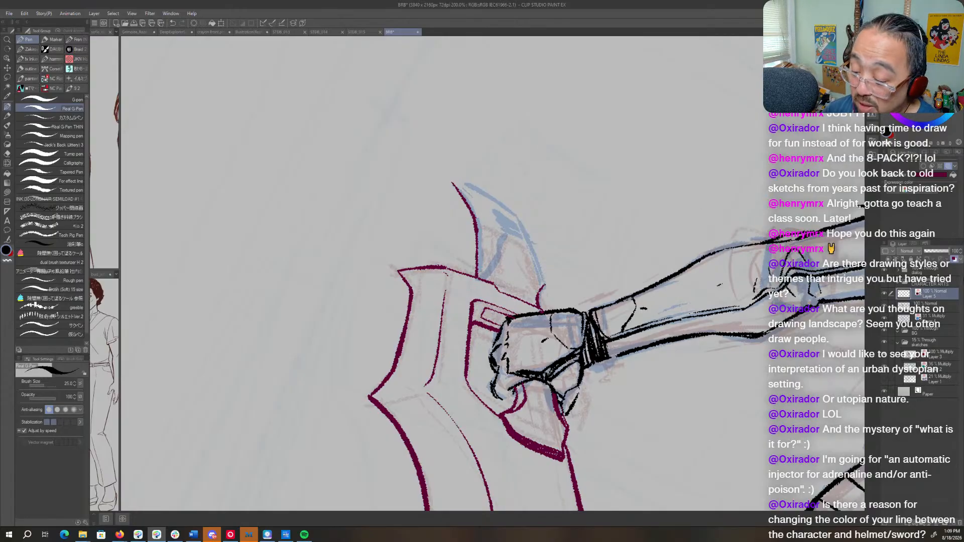
# - Compare the weapon's line art with its layer colour on and off, and view the layer colour settings without changing them
pyautogui.click(953, 259)
pyautogui.click(955, 260)
pyautogui.click(955, 260)
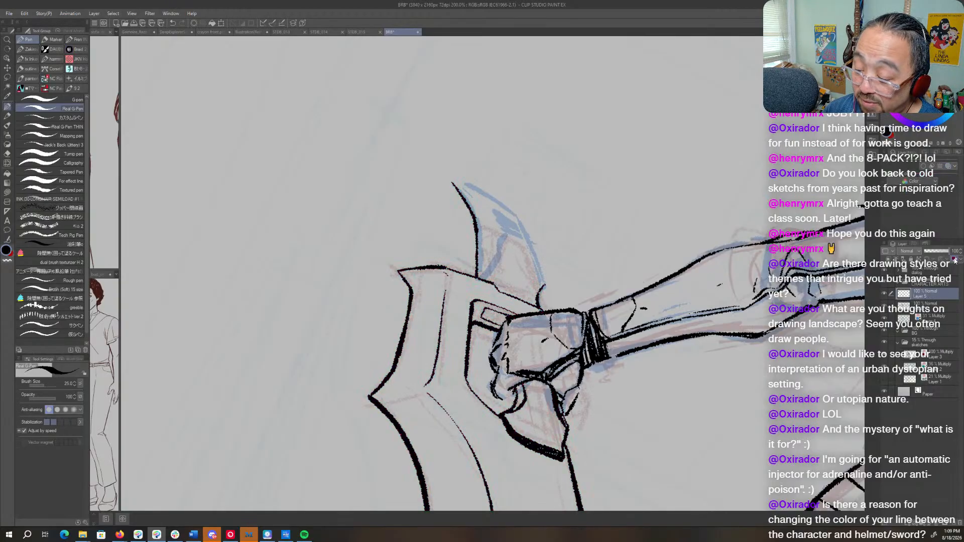
pyautogui.click(954, 260)
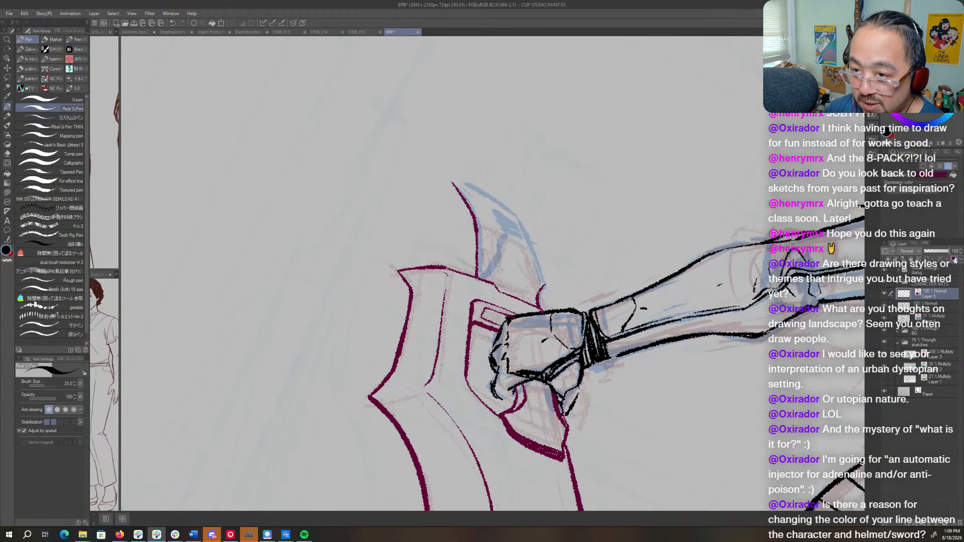
pyautogui.click(955, 260)
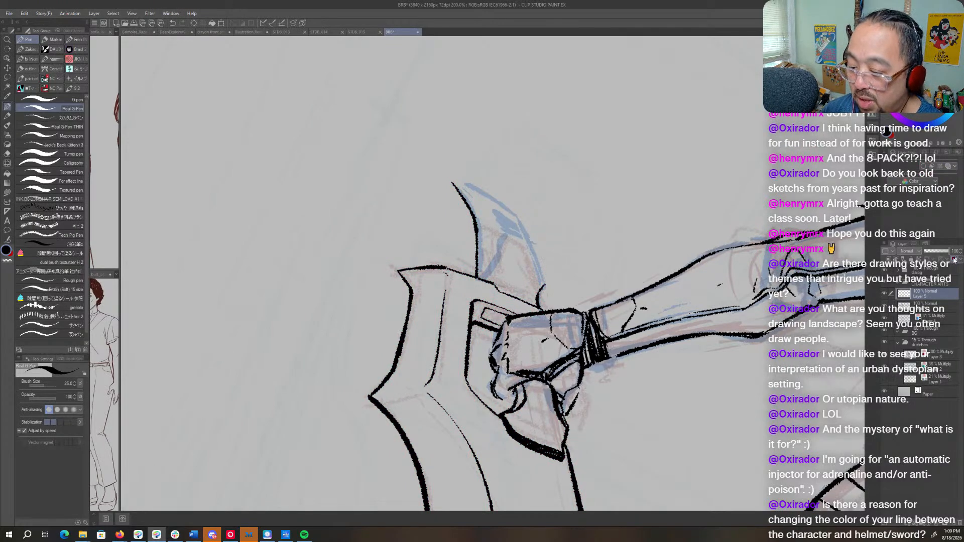
pyautogui.click(955, 261)
pyautogui.click(927, 175)
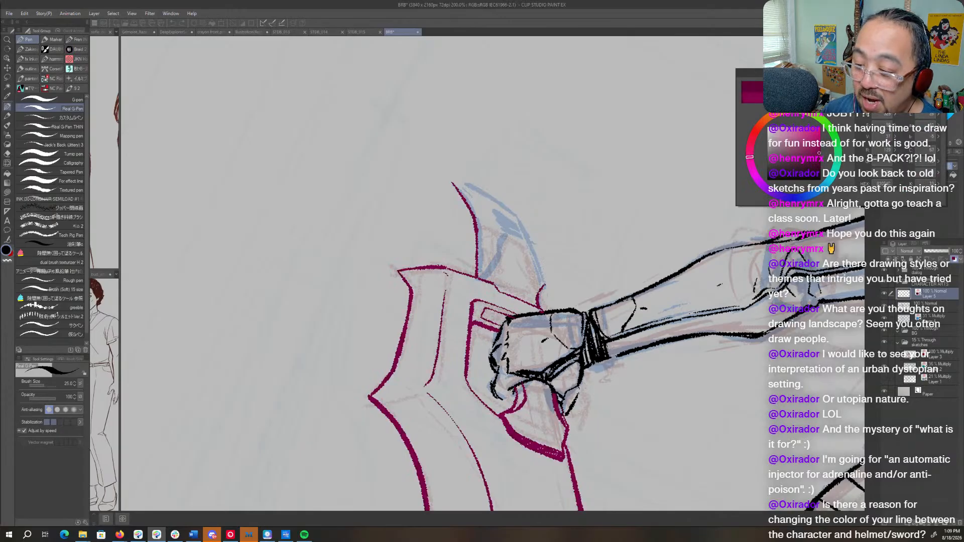
pyautogui.press('Escape')
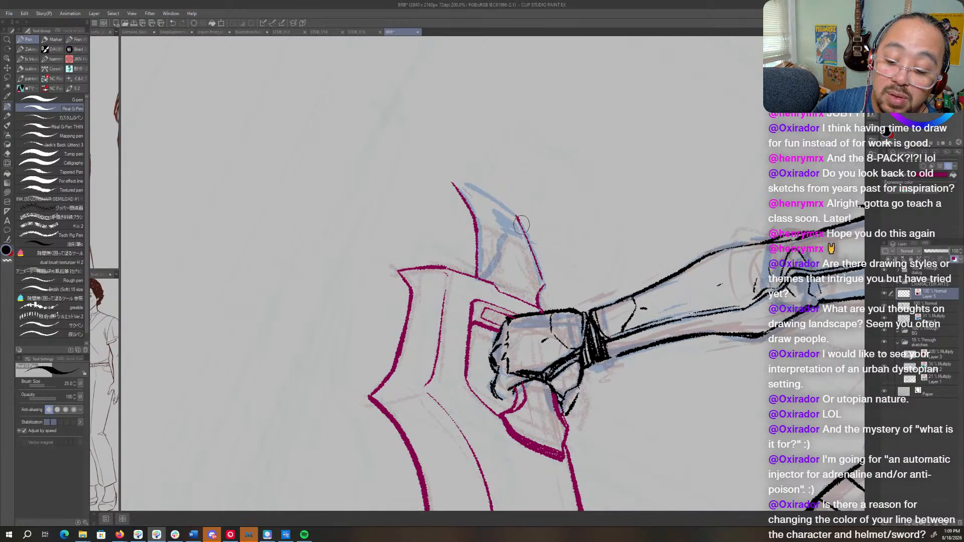
# - Ink the spike's back edge down to the blade and its upper edge out to the pointed tip
pyautogui.moveTo(521, 225); pyautogui.dragTo(545, 286)
pyautogui.press('r')
pyautogui.moveTo(577, 246)
pyautogui.mouseDown()
pyautogui.moveTo(604, 117)
pyautogui.moveTo(374, 150)
pyautogui.mouseUp()
pyautogui.press('p')
pyautogui.moveTo(432, 275); pyautogui.dragTo(431, 351)
pyautogui.press('r')
pyautogui.moveTo(525, 189); pyautogui.dragTo(613, 348)
pyautogui.press('p')
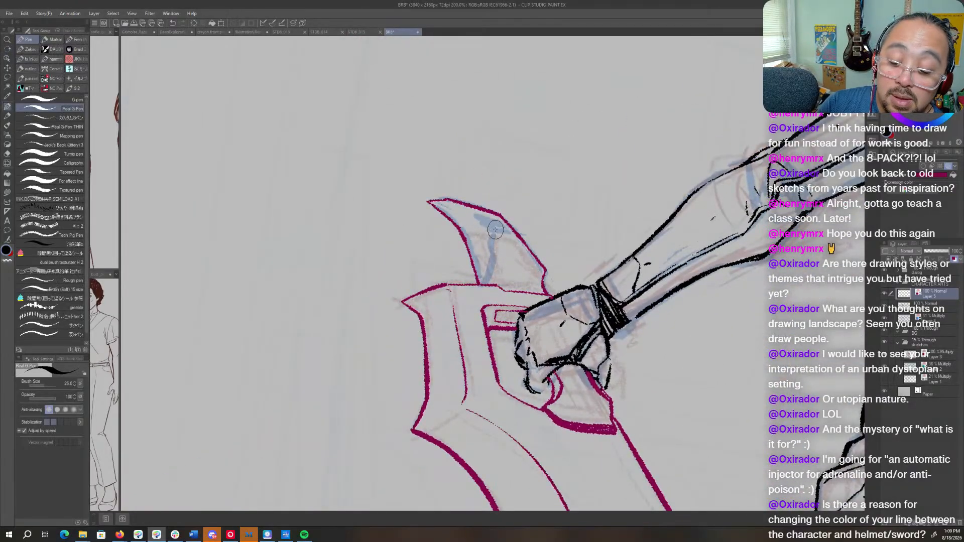
# - Ink the facet line inside the spike, from the blade up its middle and over to the outer edge, and clean up its bend
pyautogui.moveTo(496, 256); pyautogui.dragTo(489, 283)
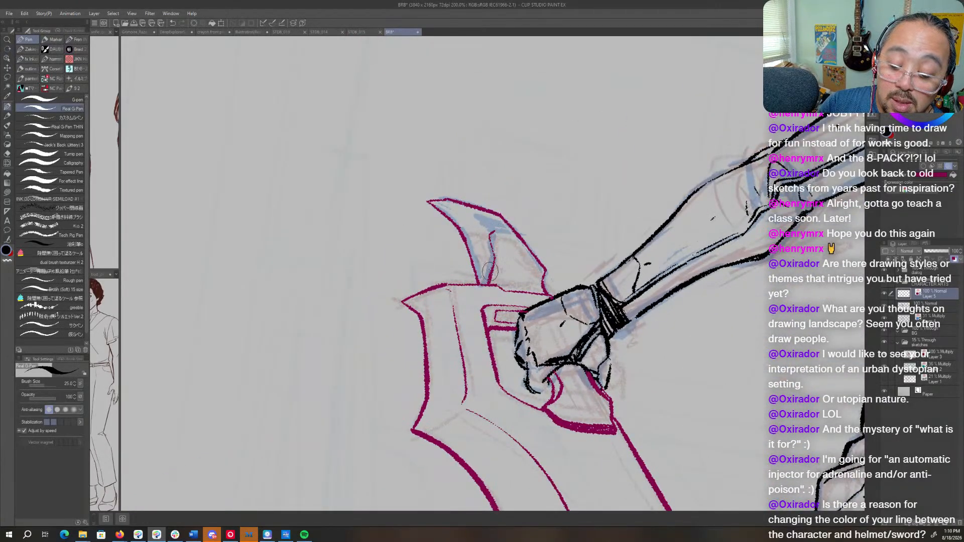
pyautogui.press('r')
pyautogui.moveTo(494, 221)
pyautogui.mouseDown()
pyautogui.moveTo(520, 228)
pyautogui.moveTo(545, 275)
pyautogui.mouseUp()
pyautogui.press('p')
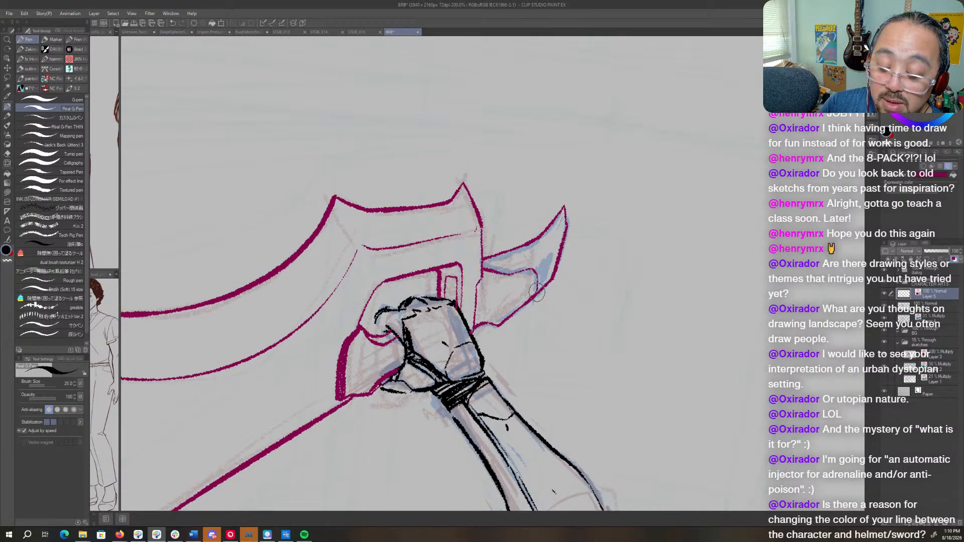
pyautogui.press('c')
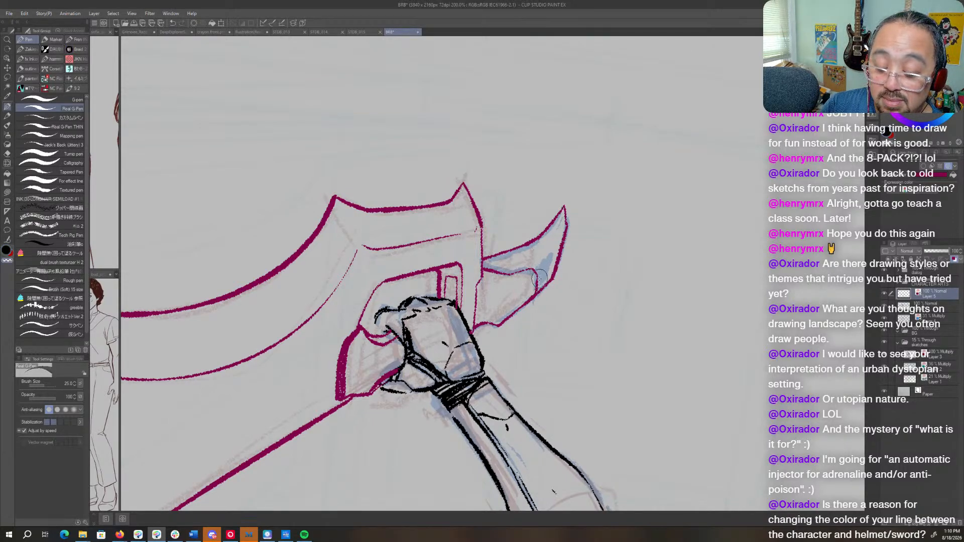
pyautogui.press('c')
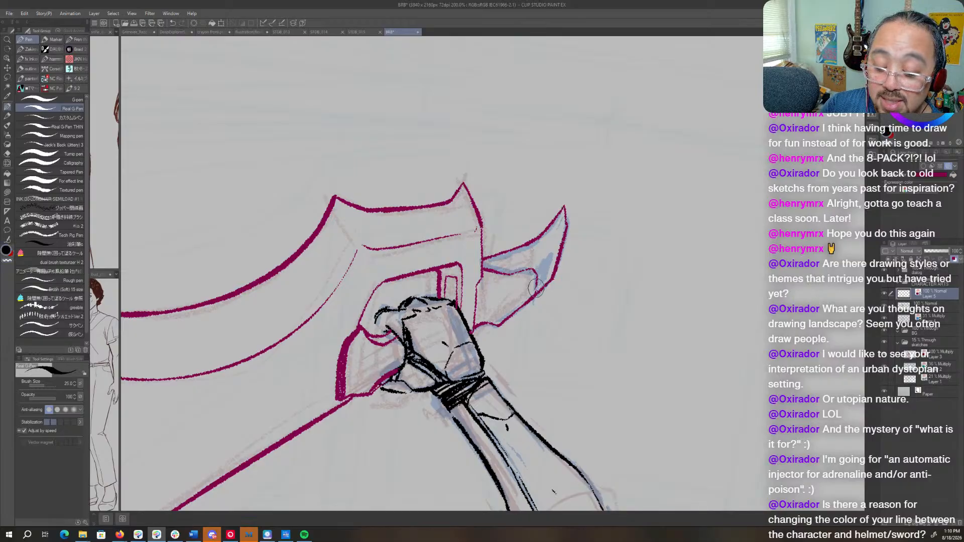
# - Ink a short bevel line joining the inner contour to the outer edge at the blade's large middle point
pyautogui.hotkey('ctrl', 'space')
pyautogui.moveTo(680, 268); pyautogui.dragTo(577, 271)
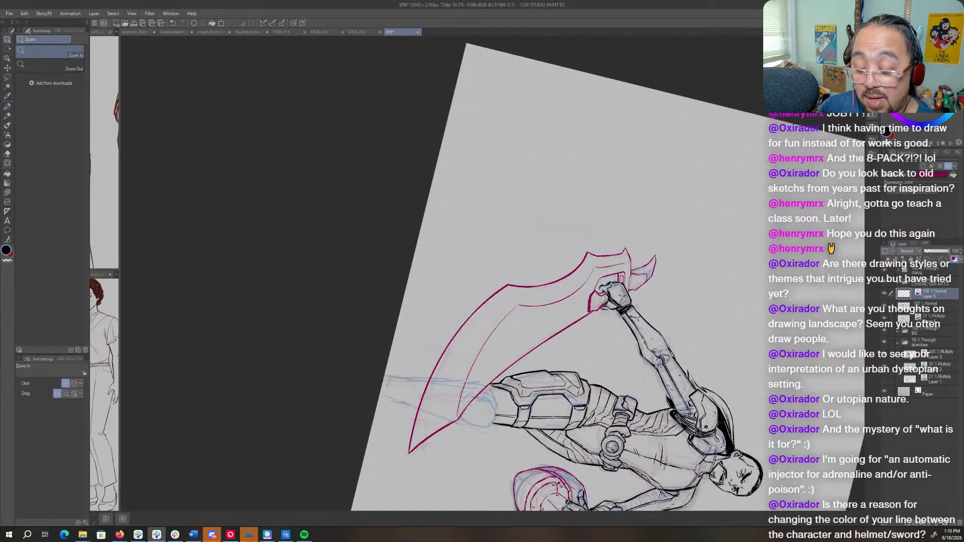
pyautogui.hotkey('shift', 'space')
pyautogui.moveTo(622, 351); pyautogui.dragTo(526, 155)
pyautogui.press('space')
pyautogui.moveTo(678, 385); pyautogui.dragTo(622, 454)
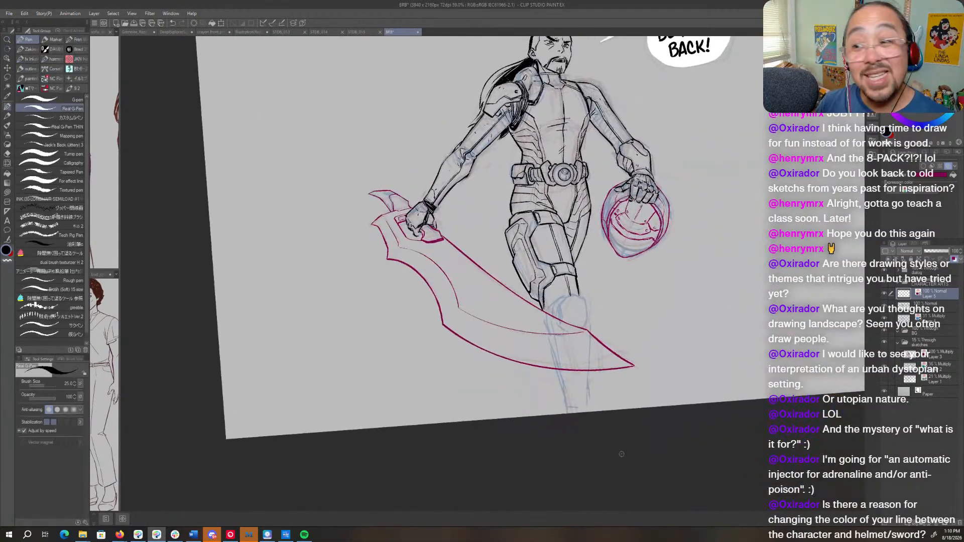
pyautogui.hotkey('ctrl', 'space')
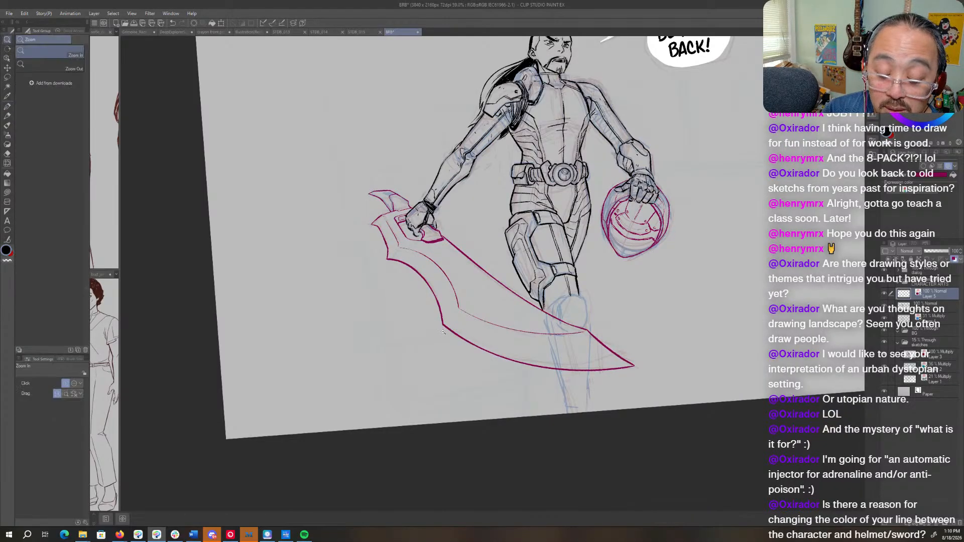
pyautogui.moveTo(442, 330); pyautogui.dragTo(507, 327)
pyautogui.hotkey('shift', 'space')
pyautogui.moveTo(638, 249); pyautogui.dragTo(586, 150)
pyautogui.press('space')
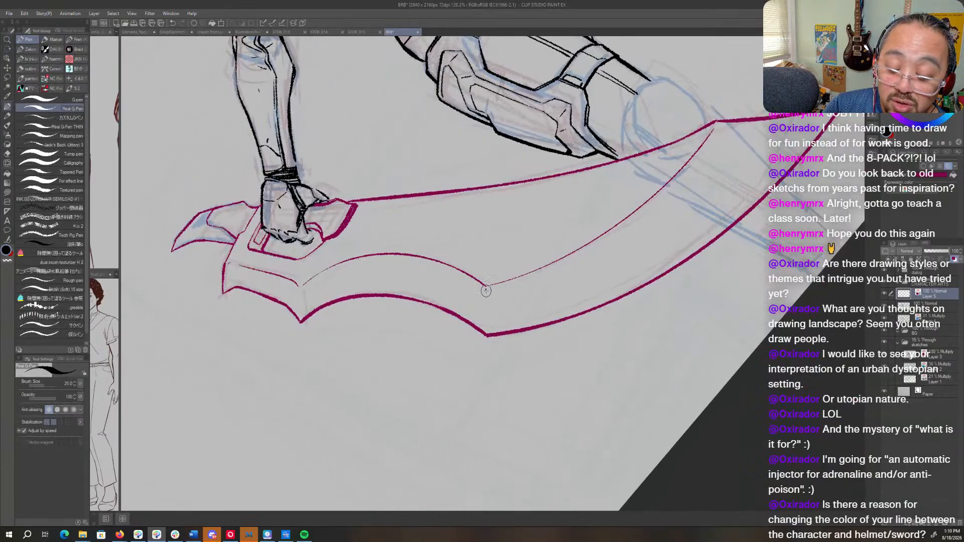
pyautogui.moveTo(486, 291); pyautogui.dragTo(487, 334)
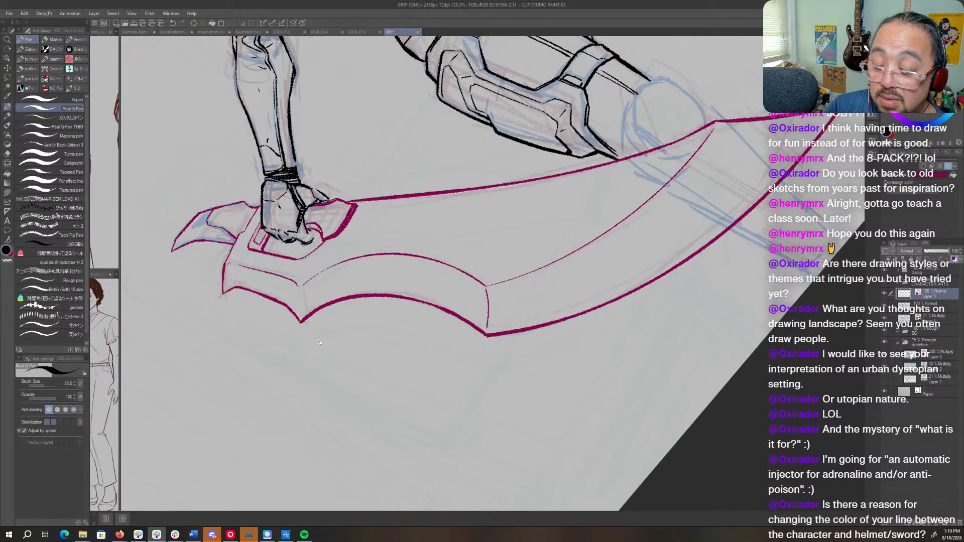
# - Ink the matching bevel line at the smaller point nearer the grip, and trim the outline of the blade's rear edge with transparent colour
pyautogui.moveTo(319, 342); pyautogui.dragTo(551, 344)
pyautogui.moveTo(514, 294); pyautogui.dragTo(516, 327)
pyautogui.press('c')
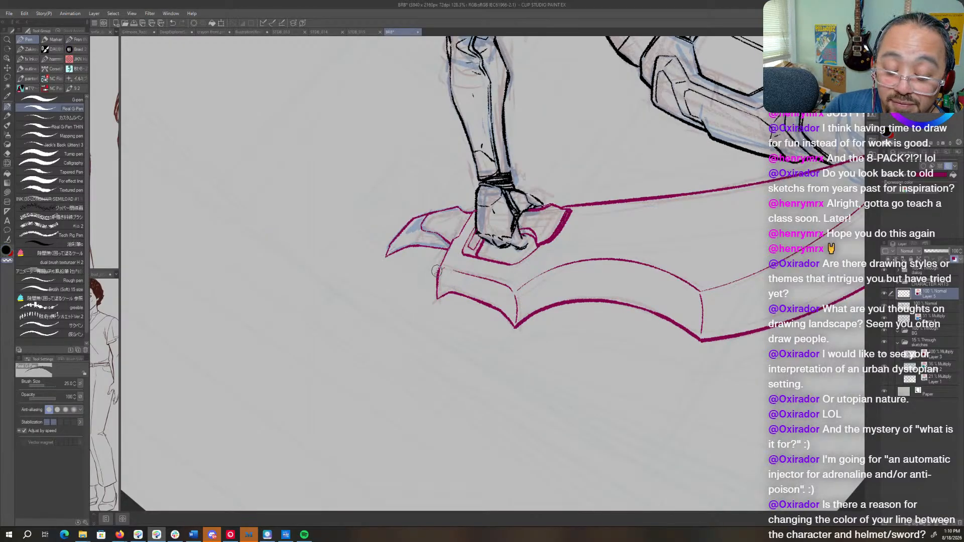
pyautogui.moveTo(436, 271); pyautogui.dragTo(438, 298)
pyautogui.press('c')
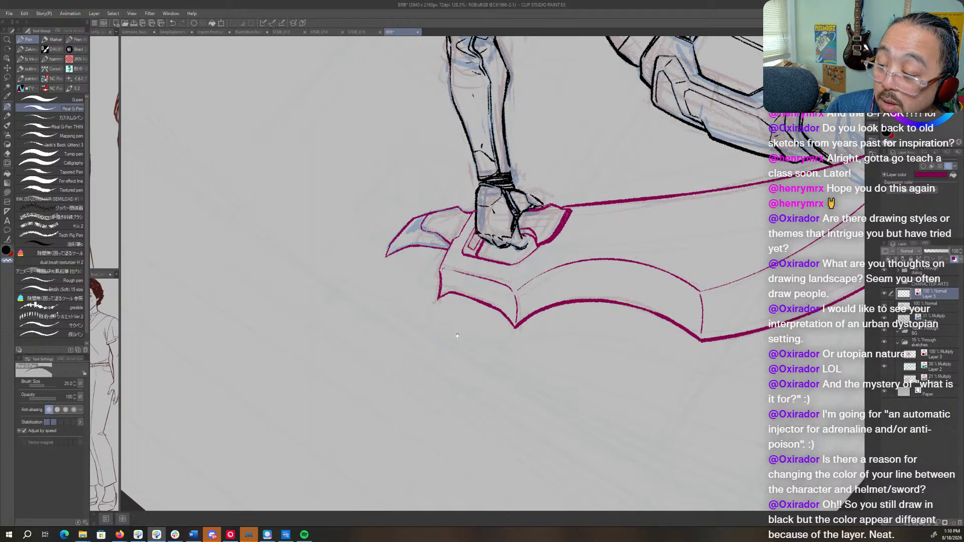
# - Examine the inked weapon from several angles, close up and together with the whole figure
pyautogui.moveTo(457, 335); pyautogui.dragTo(440, 347)
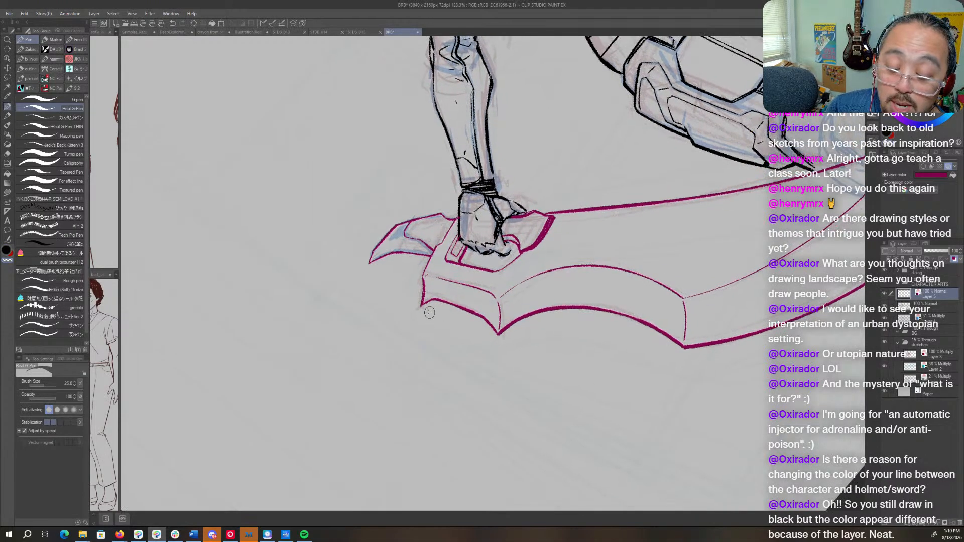
pyautogui.press('r')
pyautogui.moveTo(613, 193); pyautogui.dragTo(596, 461)
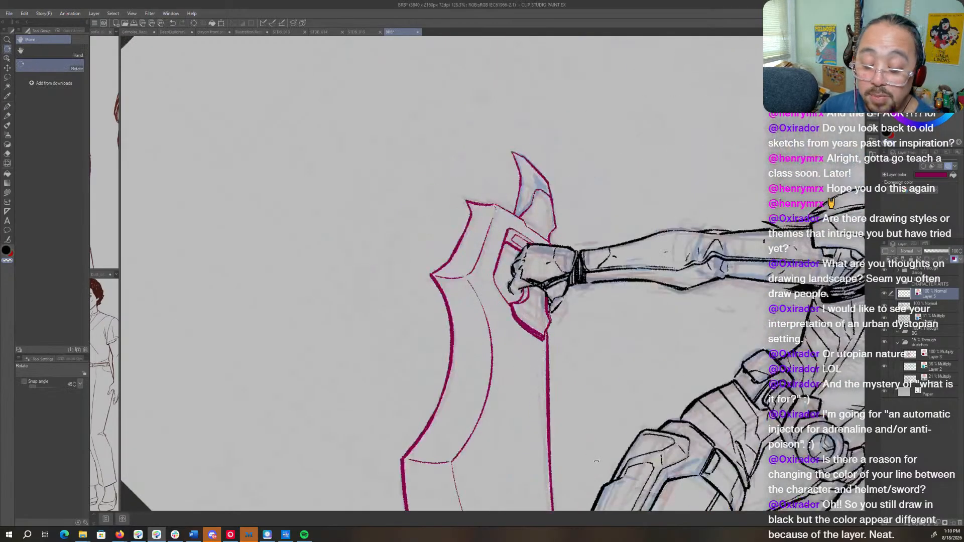
pyautogui.moveTo(654, 369); pyautogui.dragTo(561, 474)
pyautogui.press('p')
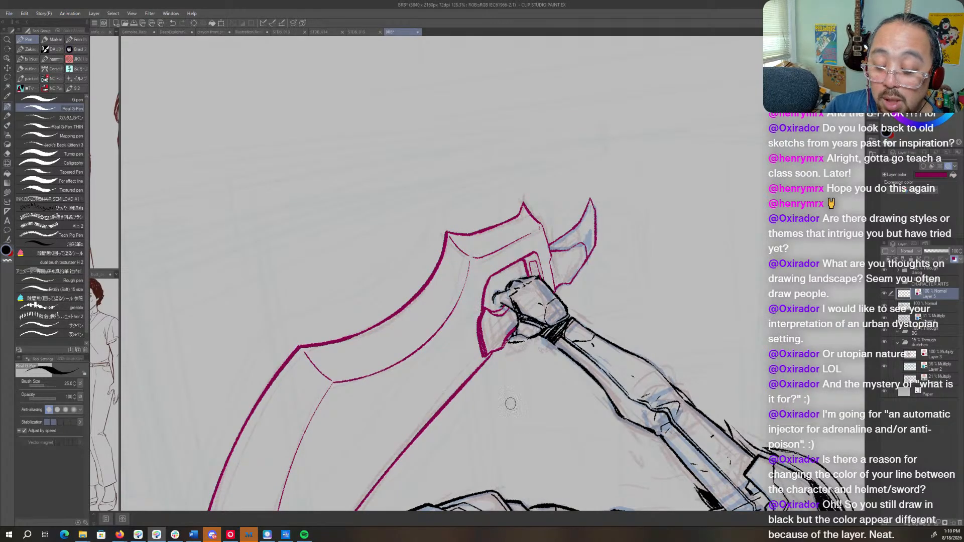
pyautogui.press('r')
pyautogui.moveTo(510, 402); pyautogui.dragTo(651, 220)
pyautogui.press('/')
pyautogui.moveTo(691, 277); pyautogui.dragTo(597, 341)
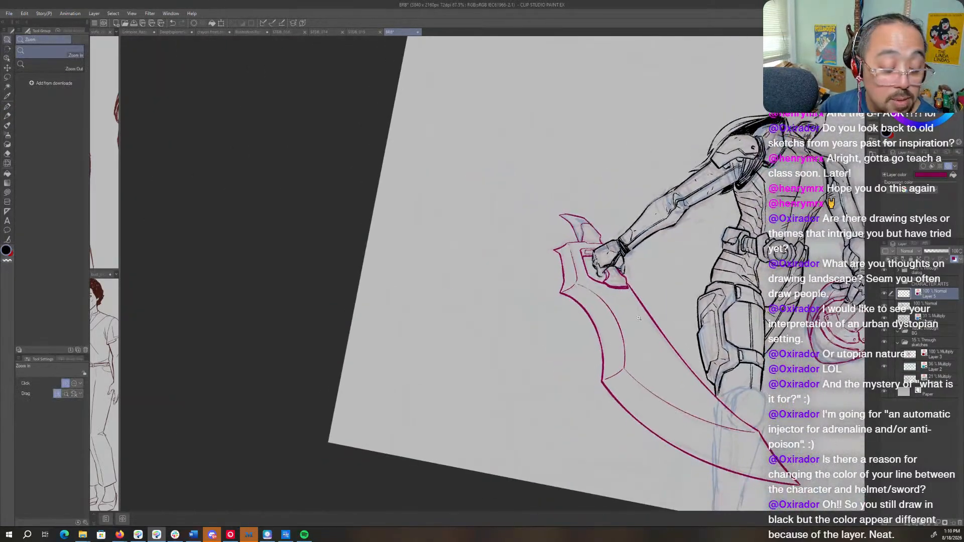
pyautogui.press('r')
pyautogui.moveTo(590, 487); pyautogui.dragTo(641, 475)
pyautogui.press('p')
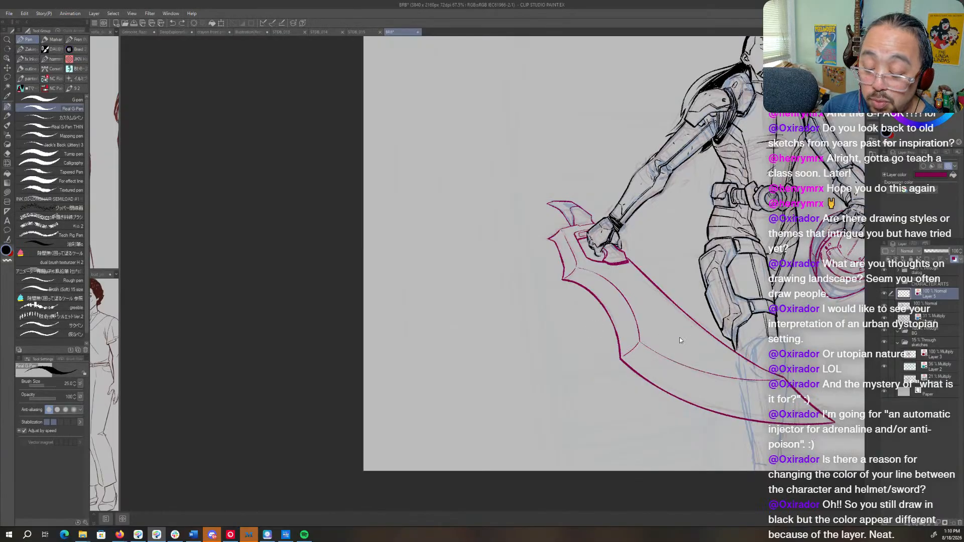
# - Letter the word BLACK in black and the word RED in red in the empty area beside the figure, on the weapon's ink layer
pyautogui.moveTo(691, 263); pyautogui.dragTo(516, 320)
pyautogui.moveTo(392, 180); pyautogui.dragTo(404, 253)
pyautogui.moveTo(351, 201)
pyautogui.mouseDown()
pyautogui.moveTo(348, 234)
pyautogui.moveTo(384, 216)
pyautogui.moveTo(401, 186)
pyautogui.moveTo(428, 176)
pyautogui.moveTo(451, 190)
pyautogui.mouseUp()
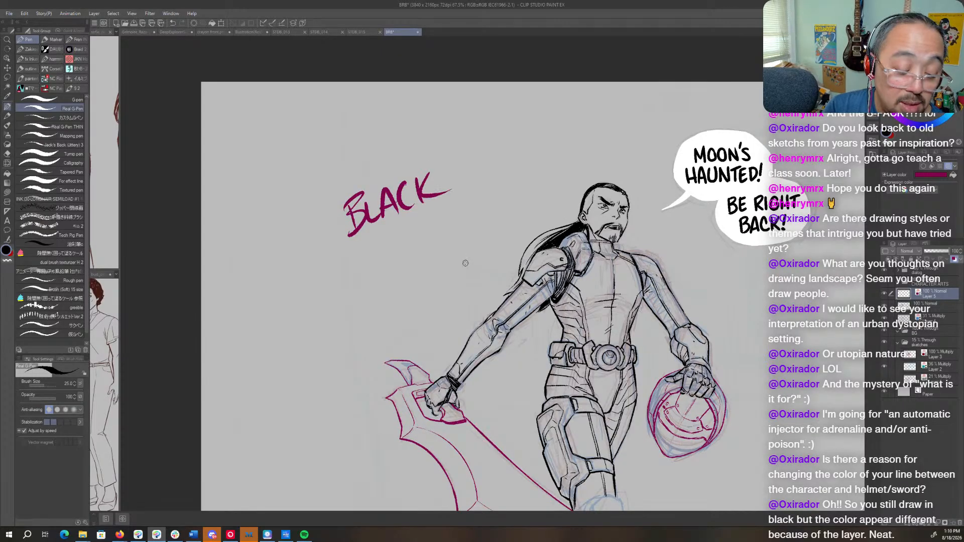
pyautogui.press('x')
pyautogui.moveTo(370, 244)
pyautogui.mouseDown()
pyautogui.moveTo(379, 264)
pyautogui.moveTo(374, 232)
pyautogui.moveTo(390, 256)
pyautogui.moveTo(396, 232)
pyautogui.moveTo(412, 240)
pyautogui.moveTo(411, 266)
pyautogui.mouseUp()
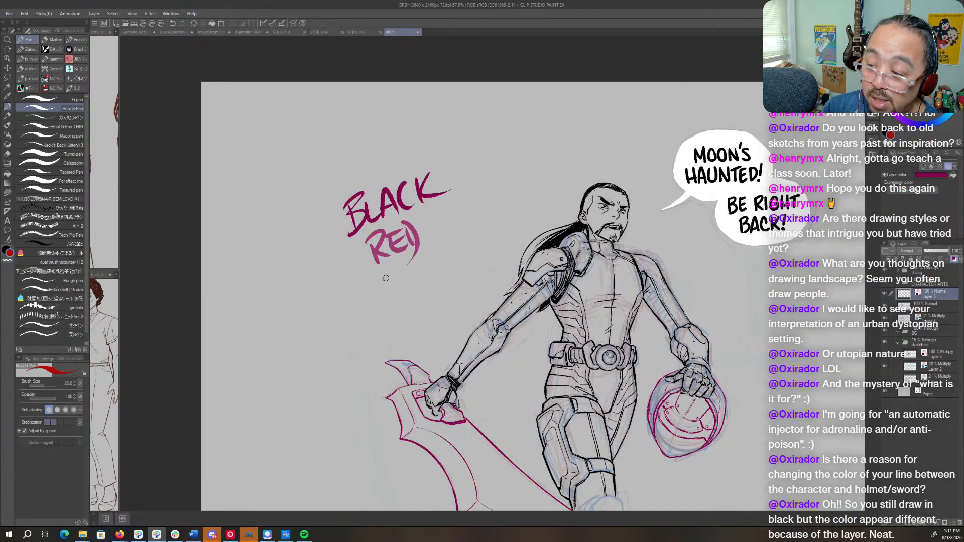
# - Letter the word BLUE in blue and the word GREEN in green beside the other colour words
pyautogui.click(940, 120)
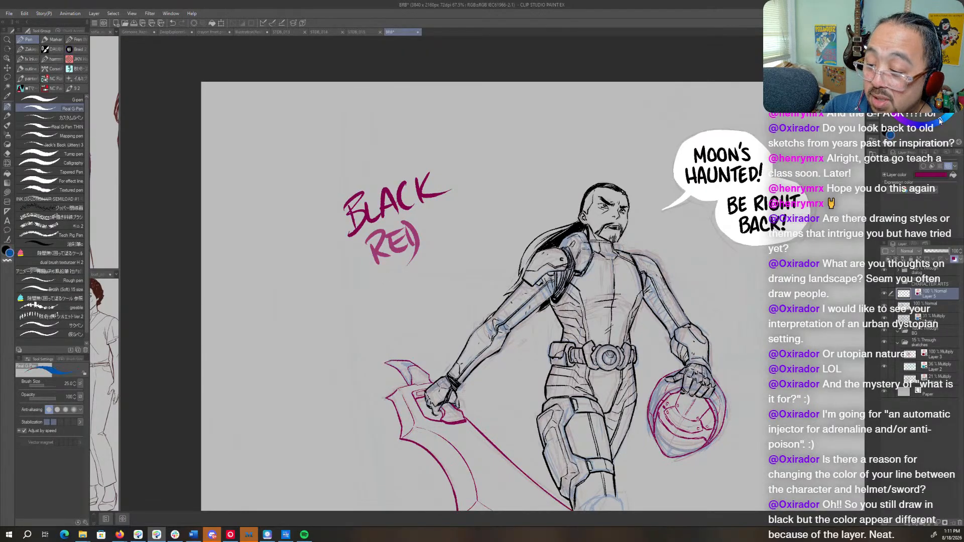
pyautogui.moveTo(372, 279)
pyautogui.mouseDown()
pyautogui.moveTo(379, 307)
pyautogui.moveTo(413, 297)
pyautogui.moveTo(424, 266)
pyautogui.moveTo(439, 285)
pyautogui.moveTo(439, 255)
pyautogui.mouseUp()
pyautogui.moveTo(427, 277); pyautogui.dragTo(441, 271)
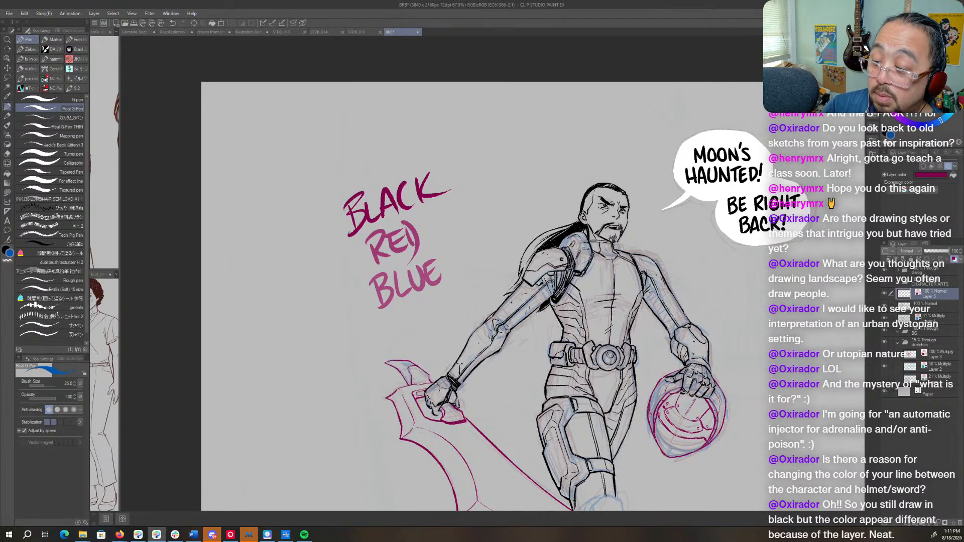
pyautogui.click(941, 122)
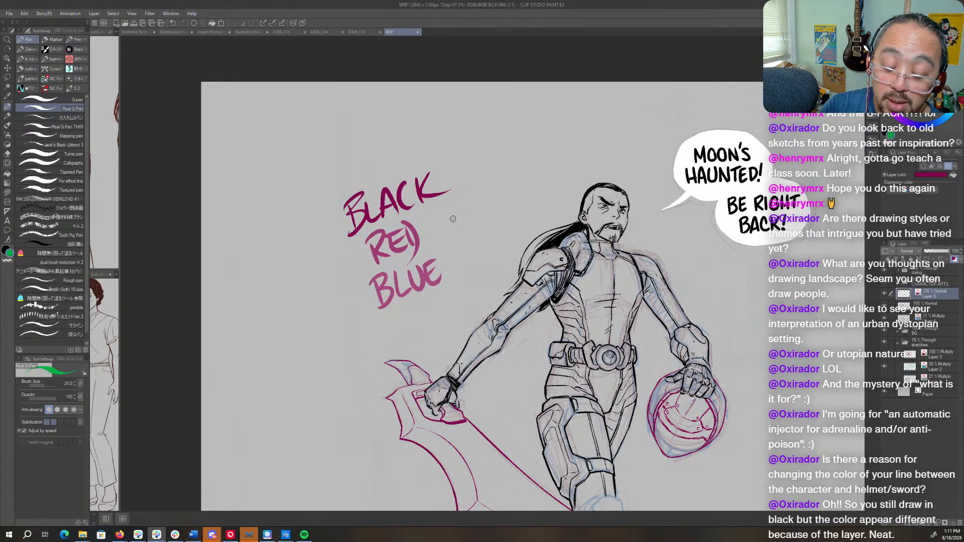
pyautogui.moveTo(451, 209)
pyautogui.mouseDown()
pyautogui.moveTo(455, 235)
pyautogui.moveTo(457, 225)
pyautogui.mouseUp()
pyautogui.moveTo(457, 210)
pyautogui.mouseDown()
pyautogui.moveTo(458, 234)
pyautogui.moveTo(474, 232)
pyautogui.mouseUp()
pyautogui.moveTo(479, 206); pyautogui.dragTo(497, 213)
pyautogui.moveTo(491, 198); pyautogui.dragTo(522, 176)
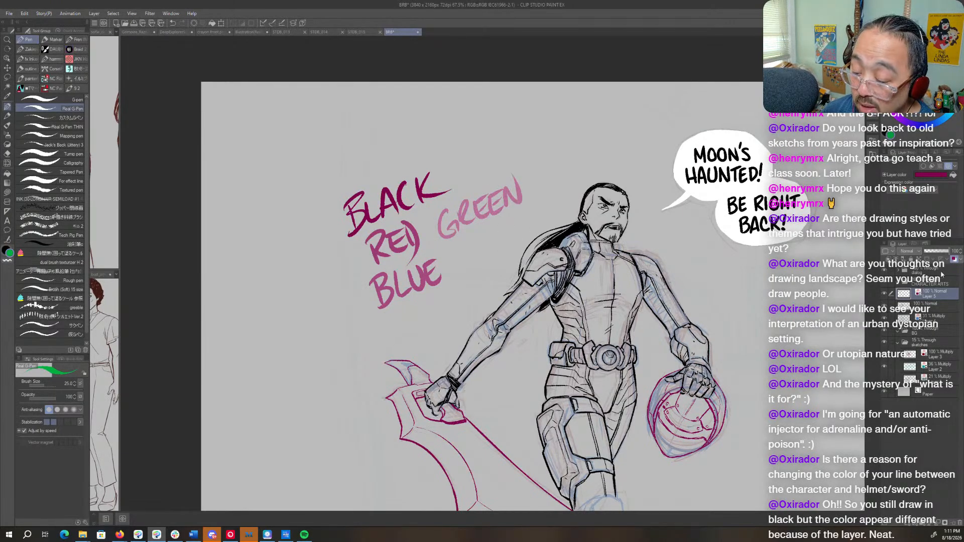
# - Compare the colour words with the layer colour effect off and on, and view the layer colour settings without changing them
pyautogui.click(954, 260)
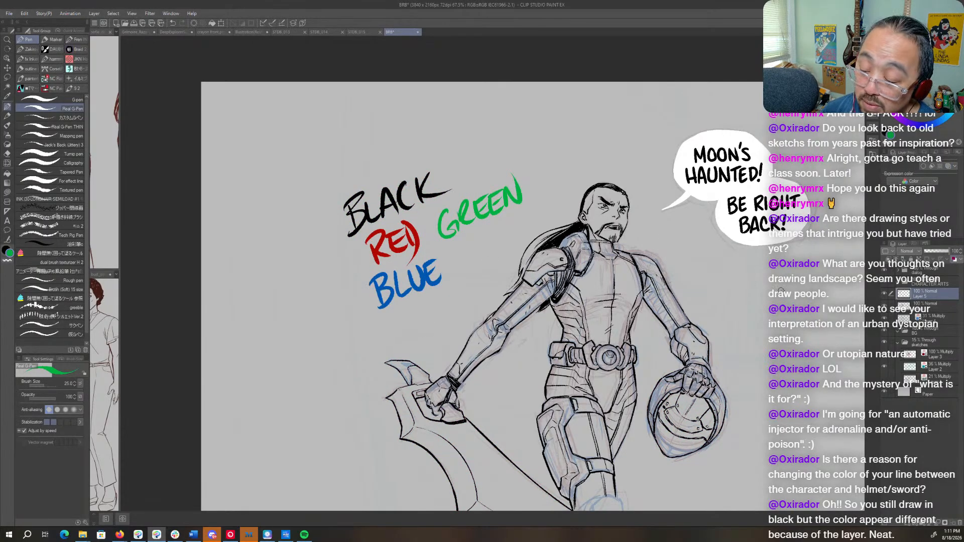
pyautogui.click(953, 259)
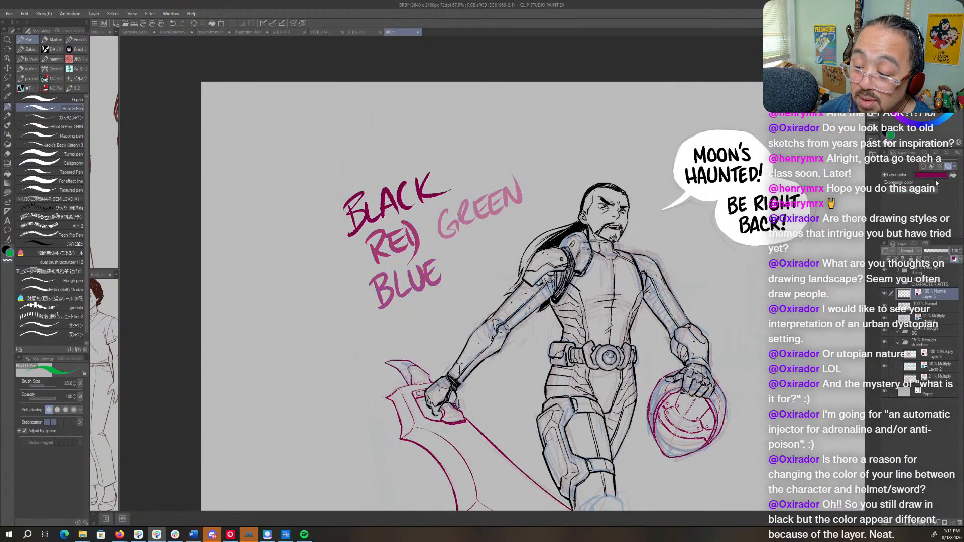
pyautogui.click(932, 176)
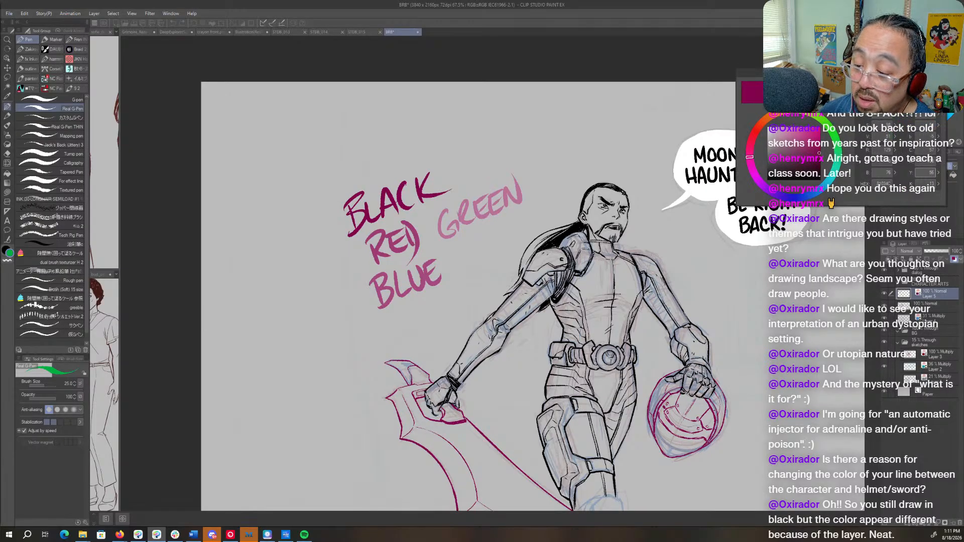
pyautogui.click(921, 96)
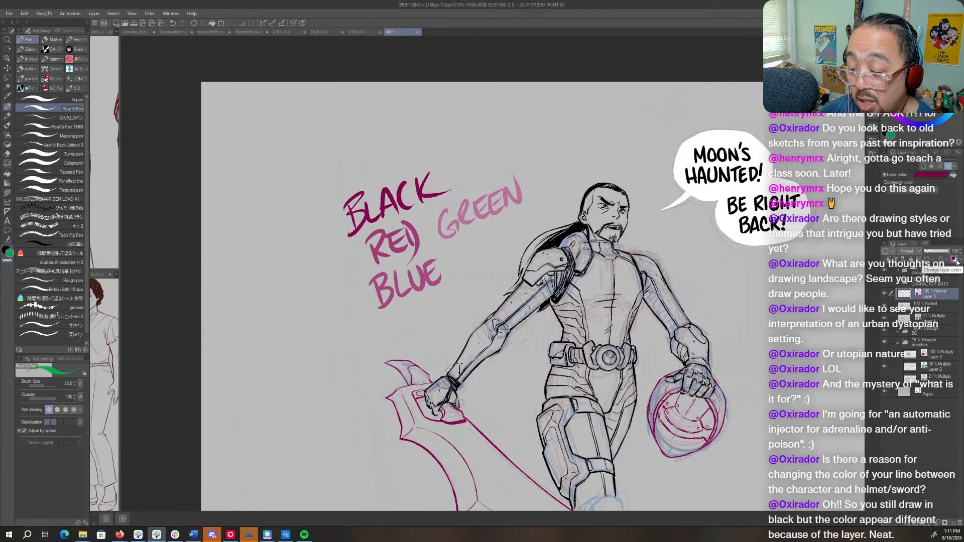
# - Lasso the four colour words, delete them, clear the selection and restore black as the drawing colour
pyautogui.press('m')
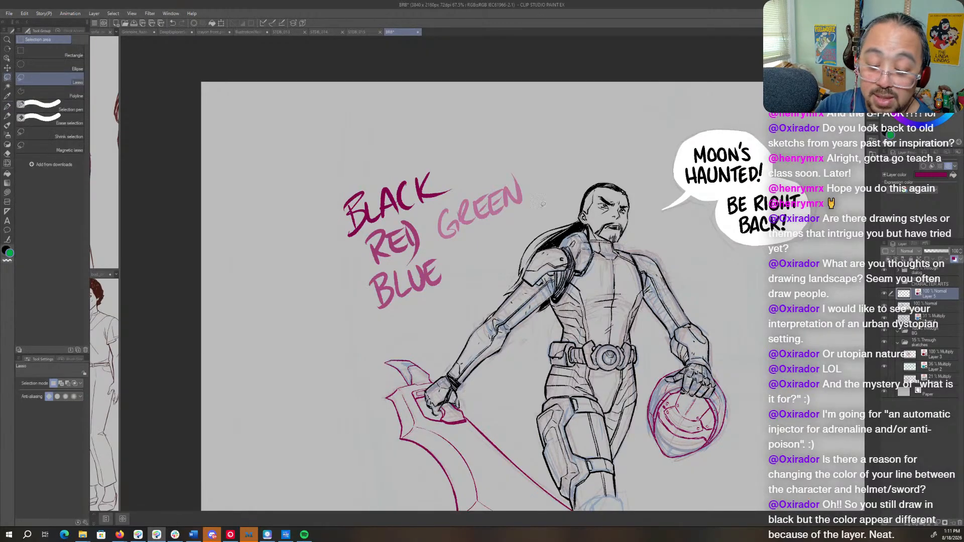
pyautogui.moveTo(538, 178)
pyautogui.mouseDown()
pyautogui.moveTo(520, 241)
pyautogui.moveTo(294, 284)
pyautogui.moveTo(532, 199)
pyautogui.mouseUp()
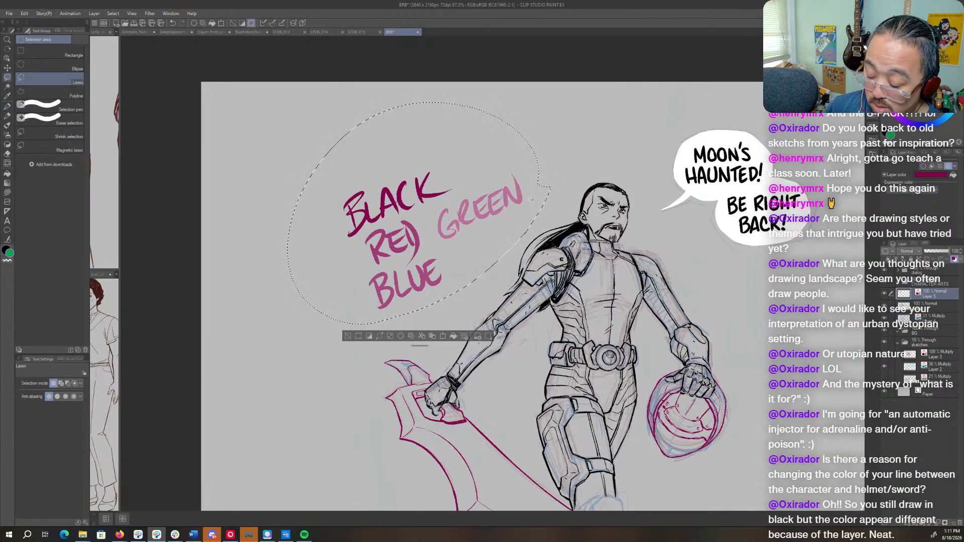
pyautogui.press('Delete')
pyautogui.press('x')
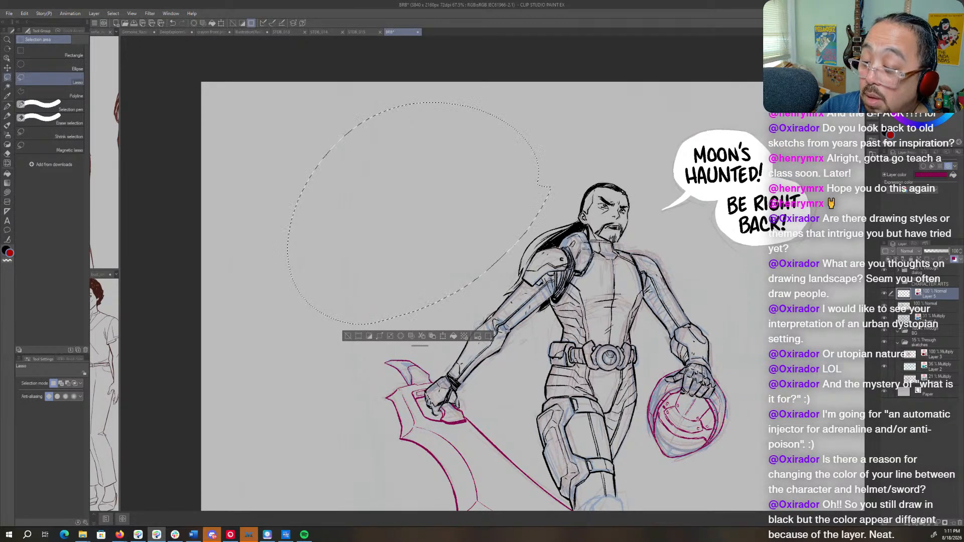
pyautogui.press('x')
pyautogui.hotkey('ctrl', 'd')
pyautogui.press('/')
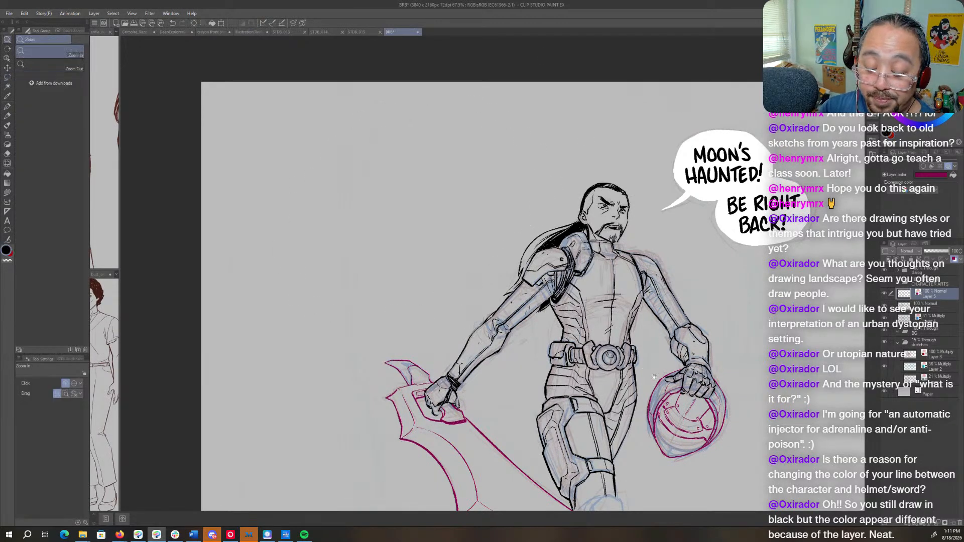
# - Compare the figure and weapon line art with the rough sketches folder hidden and shown
pyautogui.moveTo(684, 407); pyautogui.dragTo(636, 246)
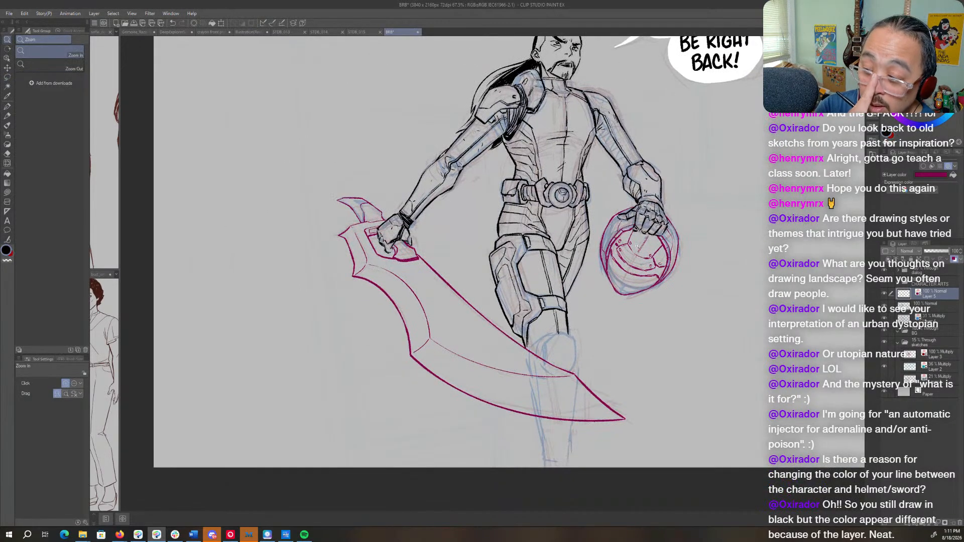
pyautogui.moveTo(879, 328); pyautogui.dragTo(880, 328)
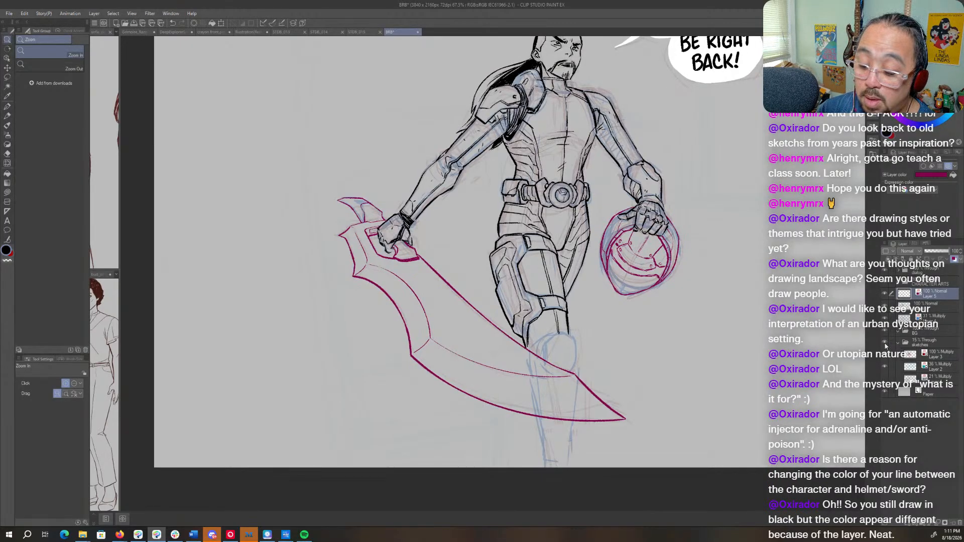
pyautogui.click(884, 344)
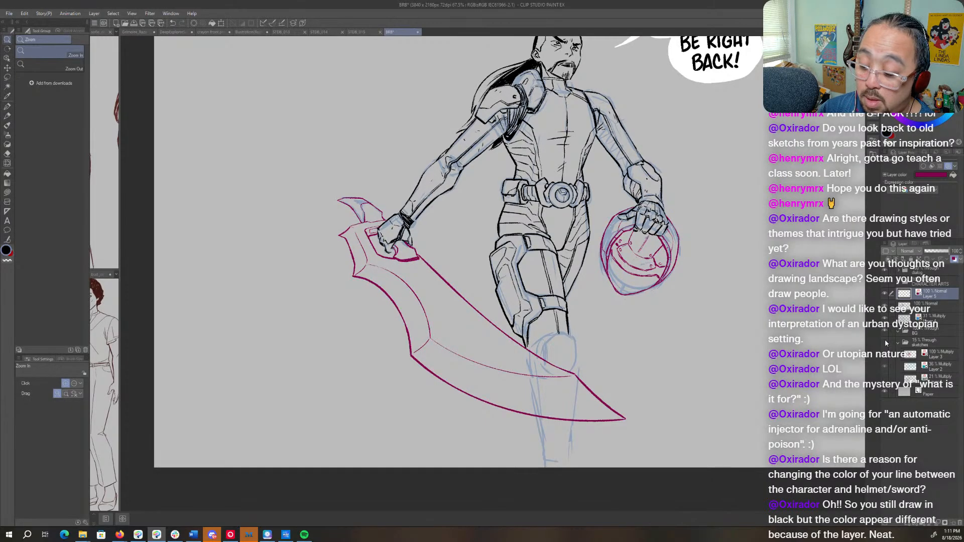
pyautogui.click(885, 344)
# - Refine the black contour on the heel of the fist gripping the weapon, on the line art layer
pyautogui.click(924, 317)
pyautogui.moveTo(475, 271); pyautogui.dragTo(523, 267)
pyautogui.moveTo(352, 182); pyautogui.dragTo(492, 263)
pyautogui.click(492, 263)
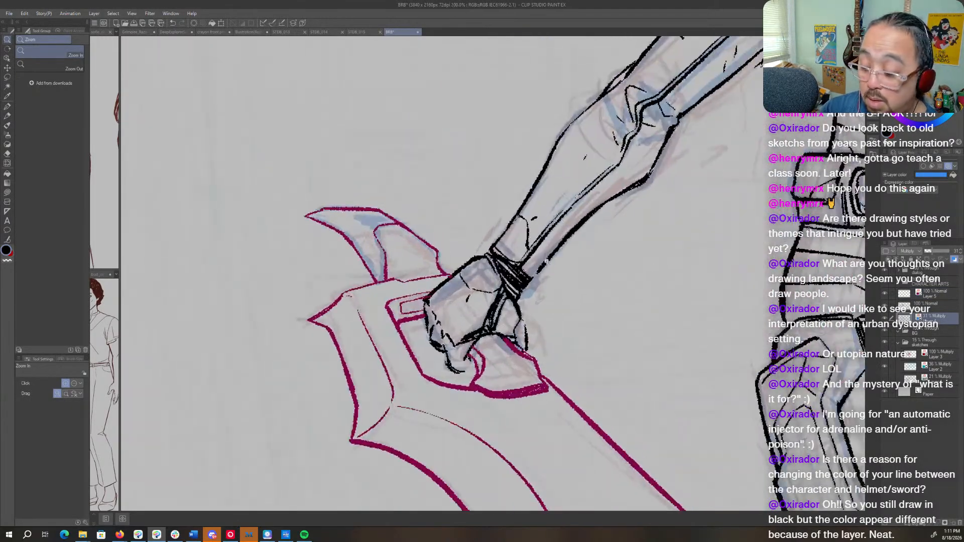
pyautogui.click(932, 303)
pyautogui.moveTo(485, 349)
pyautogui.mouseDown()
pyautogui.moveTo(421, 248)
pyautogui.moveTo(487, 243)
pyautogui.moveTo(484, 257)
pyautogui.moveTo(484, 231)
pyautogui.moveTo(485, 261)
pyautogui.moveTo(487, 224)
pyautogui.mouseUp()
pyautogui.press('p')
pyautogui.press('c')
pyautogui.press('c')
pyautogui.press('c')
pyautogui.press('r')
pyautogui.moveTo(551, 302); pyautogui.dragTo(552, 298)
pyautogui.moveTo(613, 352); pyautogui.dragTo(598, 188)
pyautogui.moveTo(558, 243)
pyautogui.mouseDown()
pyautogui.moveTo(555, 217)
pyautogui.moveTo(559, 228)
pyautogui.mouseUp()
pyautogui.press('p')
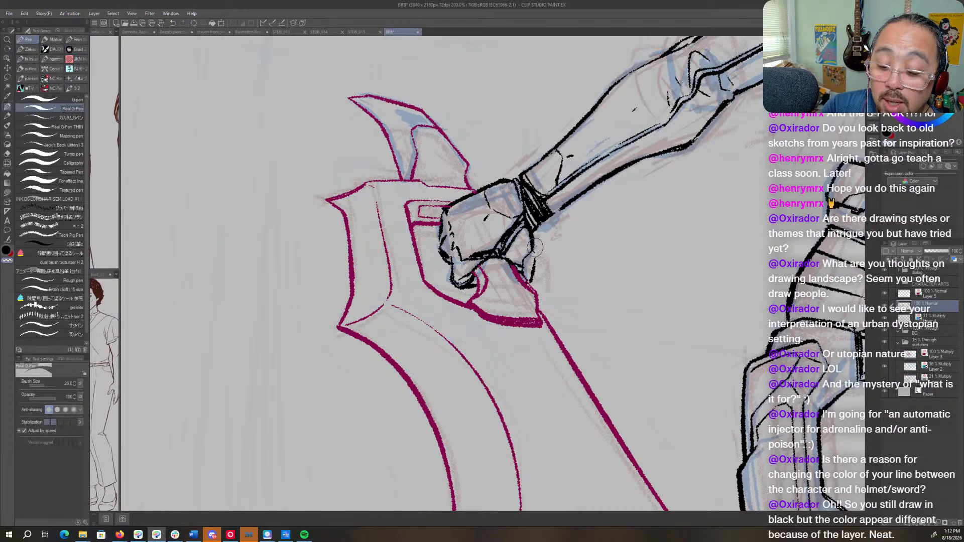
pyautogui.press('c')
pyautogui.moveTo(533, 235); pyautogui.dragTo(536, 255)
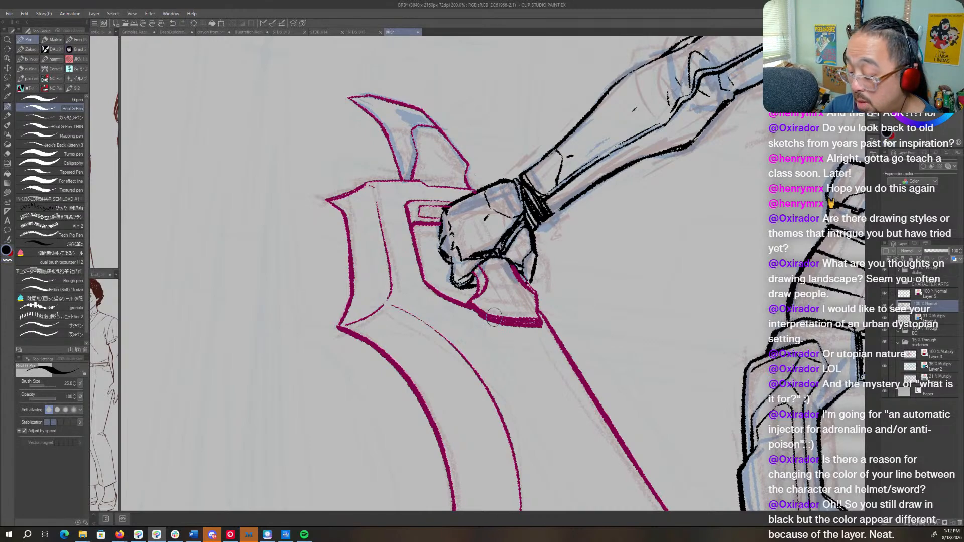
# - Sketch the shin's two side contours from below the knee down to the page edge on the blue sketch layer
pyautogui.press('space')
pyautogui.scroll(-4, 665, 243)
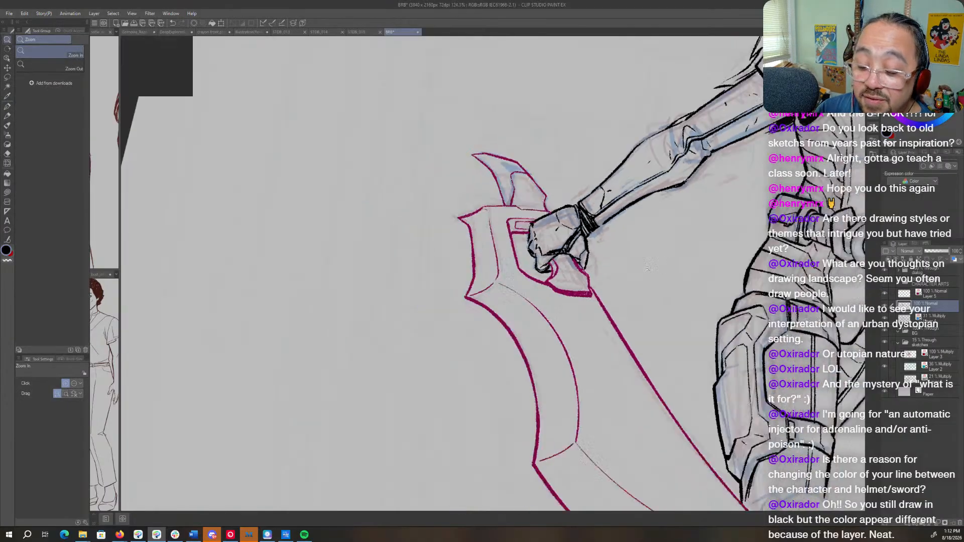
pyautogui.hotkey('shift', 'space')
pyautogui.doubleClick(682, 473)
pyautogui.press('space')
pyautogui.moveTo(713, 415); pyautogui.dragTo(451, 458)
pyautogui.hotkey('ctrl', 'space')
pyautogui.moveTo(695, 346)
pyautogui.mouseDown()
pyautogui.moveTo(683, 347)
pyautogui.moveTo(709, 346)
pyautogui.mouseUp()
pyautogui.press('space')
pyautogui.moveTo(587, 507); pyautogui.dragTo(647, 346)
pyautogui.click(936, 320)
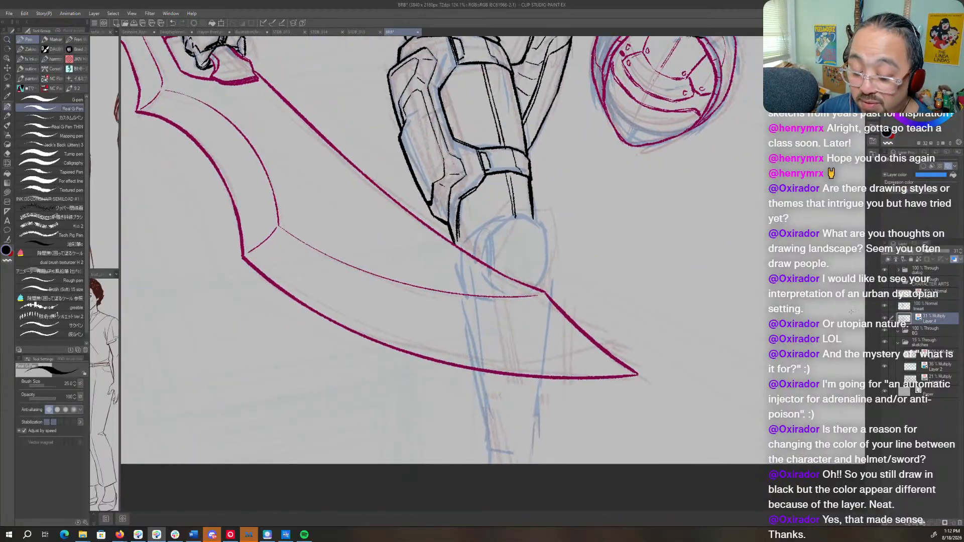
pyautogui.moveTo(546, 274); pyautogui.dragTo(542, 380)
pyautogui.moveTo(550, 292); pyautogui.dragTo(532, 453)
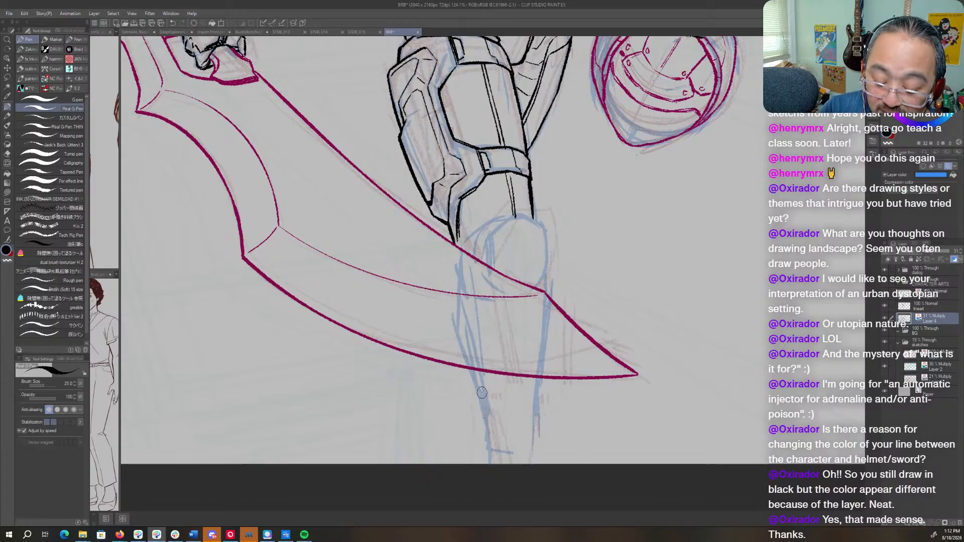
pyautogui.moveTo(485, 412); pyautogui.dragTo(482, 464)
pyautogui.moveTo(537, 417); pyautogui.dragTo(536, 465)
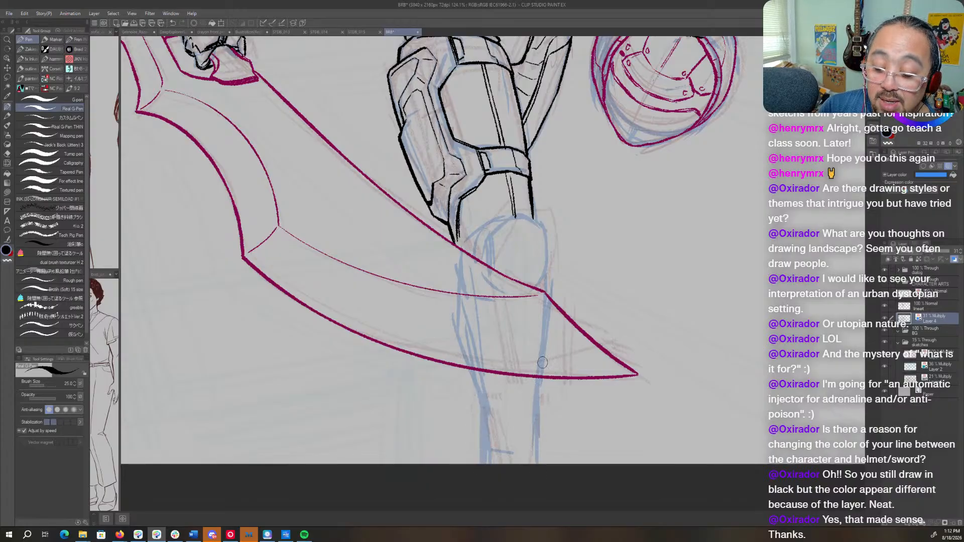
# - Strengthen the sketched shin edge and rough in structure lines down and across the lower leg below the knee
pyautogui.moveTo(545, 279); pyautogui.dragTo(536, 459)
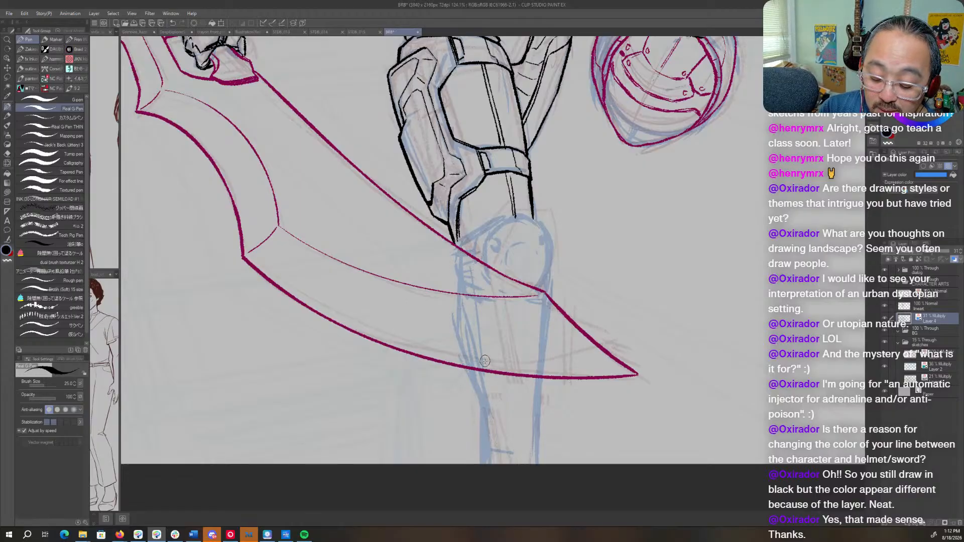
pyautogui.moveTo(507, 271); pyautogui.dragTo(503, 378)
pyautogui.moveTo(508, 320); pyautogui.dragTo(554, 316)
# - Ink the rounded kneecap's left and right contours in black on the line art layer
pyautogui.click(933, 309)
pyautogui.moveTo(614, 329); pyautogui.dragTo(626, 267)
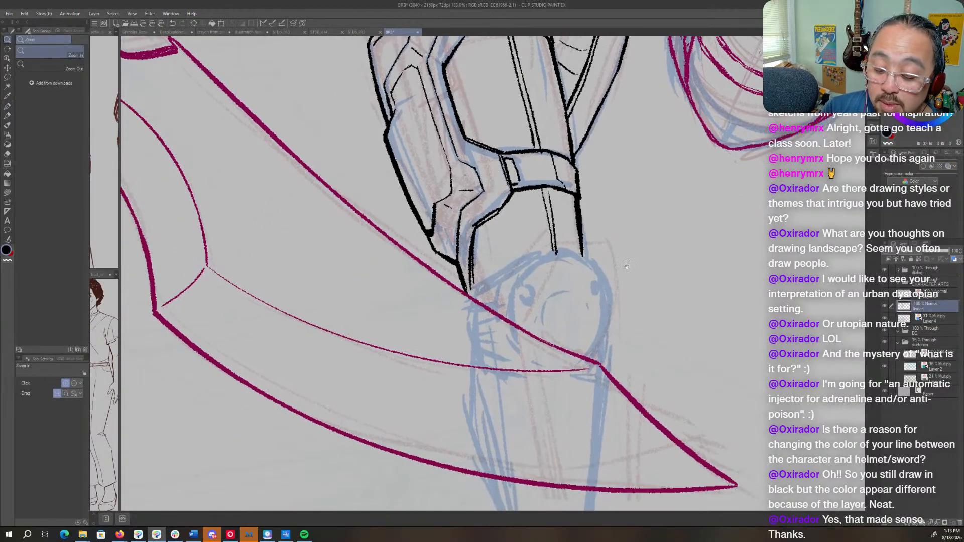
pyautogui.press('p')
pyautogui.moveTo(469, 290); pyautogui.dragTo(548, 254)
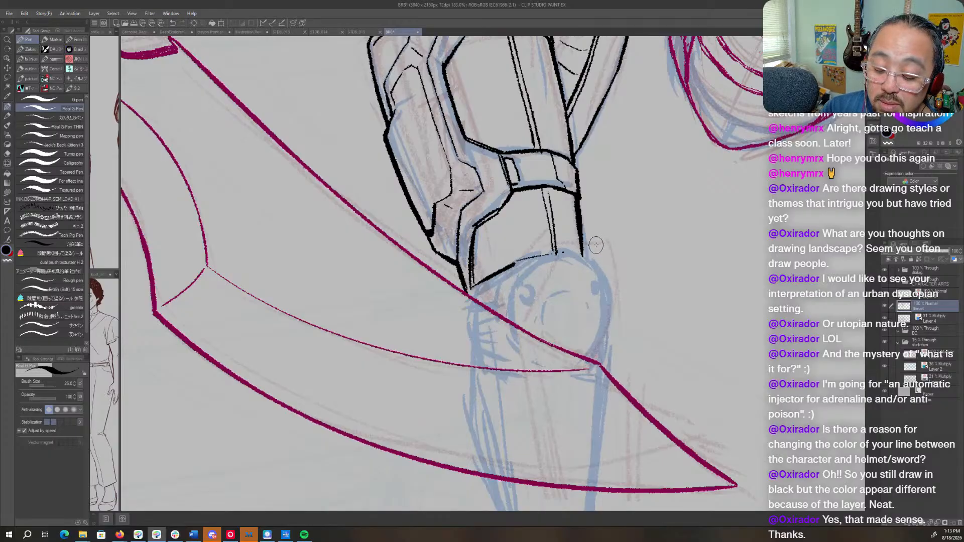
pyautogui.hotkey('ctrl', 'z')
pyautogui.hotkey('ctrl', 'z')
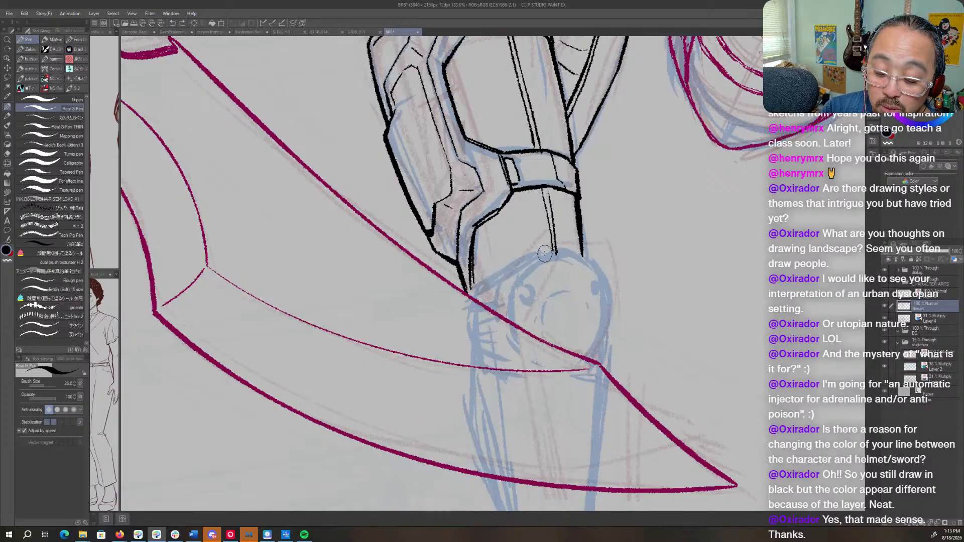
pyautogui.moveTo(544, 254)
pyautogui.mouseDown()
pyautogui.moveTo(511, 286)
pyautogui.moveTo(502, 326)
pyautogui.mouseUp()
pyautogui.moveTo(536, 256)
pyautogui.mouseDown()
pyautogui.moveTo(582, 258)
pyautogui.moveTo(612, 302)
pyautogui.moveTo(605, 344)
pyautogui.mouseUp()
pyautogui.hotkey('ctrl', 'z')
pyautogui.moveTo(608, 288)
pyautogui.mouseDown()
pyautogui.moveTo(607, 350)
pyautogui.moveTo(595, 371)
pyautogui.moveTo(596, 361)
pyautogui.mouseUp()
# - Ink the small knee details and the strap lines joining the thigh armour, and reinforce the kneecap's upper right edge
pyautogui.press('c')
pyautogui.press('c')
pyautogui.moveTo(512, 292)
pyautogui.mouseDown()
pyautogui.moveTo(521, 294)
pyautogui.moveTo(523, 282)
pyautogui.mouseUp()
pyautogui.moveTo(518, 289)
pyautogui.mouseDown()
pyautogui.moveTo(535, 257)
pyautogui.moveTo(474, 289)
pyautogui.mouseUp()
pyautogui.moveTo(533, 259)
pyautogui.mouseDown()
pyautogui.moveTo(468, 300)
pyautogui.moveTo(496, 289)
pyautogui.moveTo(472, 304)
pyautogui.moveTo(499, 294)
pyautogui.moveTo(488, 306)
pyautogui.moveTo(467, 295)
pyautogui.mouseUp()
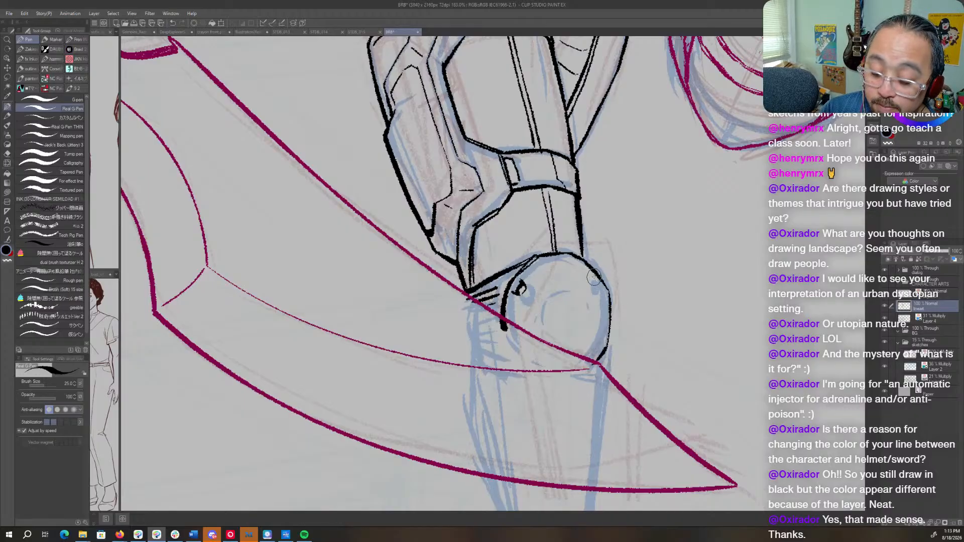
pyautogui.moveTo(594, 285); pyautogui.dragTo(599, 287)
pyautogui.moveTo(585, 256); pyautogui.dragTo(605, 283)
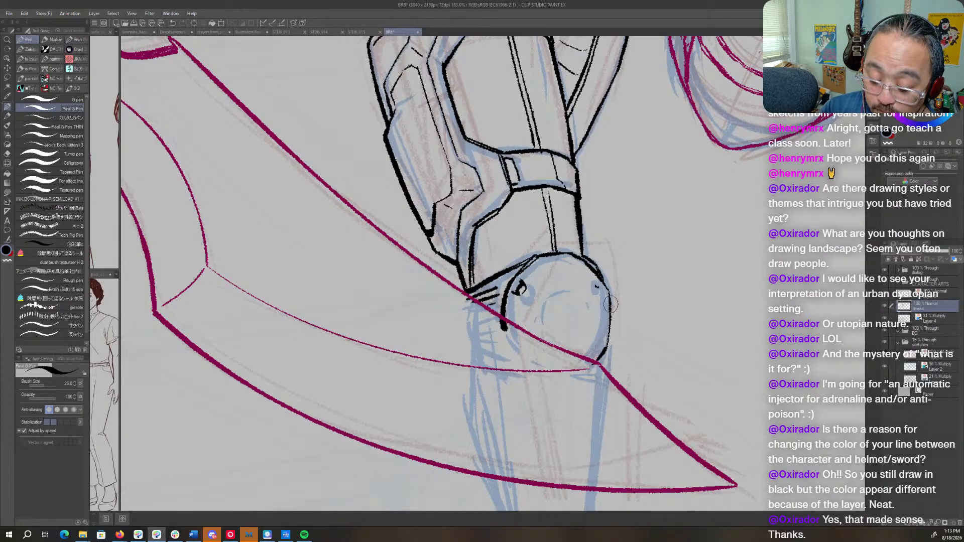
# - Ink the double inner shin line and the shin's right edge where the leg emerges below the blade
pyautogui.moveTo(623, 451)
pyautogui.mouseDown()
pyautogui.moveTo(592, 211)
pyautogui.moveTo(601, 290)
pyautogui.mouseUp()
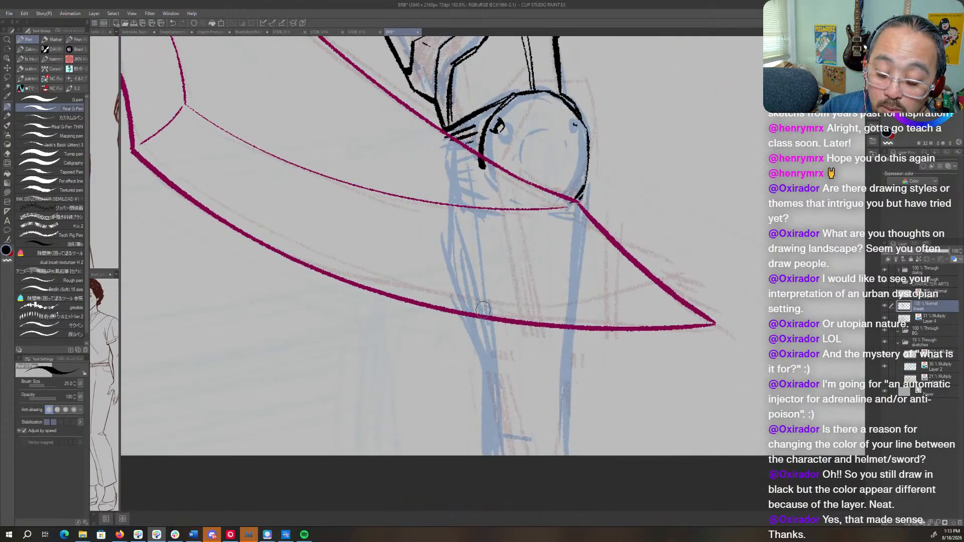
pyautogui.moveTo(482, 310); pyautogui.dragTo(498, 417)
pyautogui.moveTo(483, 310); pyautogui.dragTo(505, 441)
pyautogui.moveTo(575, 293); pyautogui.dragTo(567, 454)
# - Ink the stepped inner edge of the shin armour, clean up the overlapping line and ink the outer calf contour
pyautogui.moveTo(495, 369)
pyautogui.mouseDown()
pyautogui.moveTo(514, 386)
pyautogui.moveTo(513, 432)
pyautogui.mouseUp()
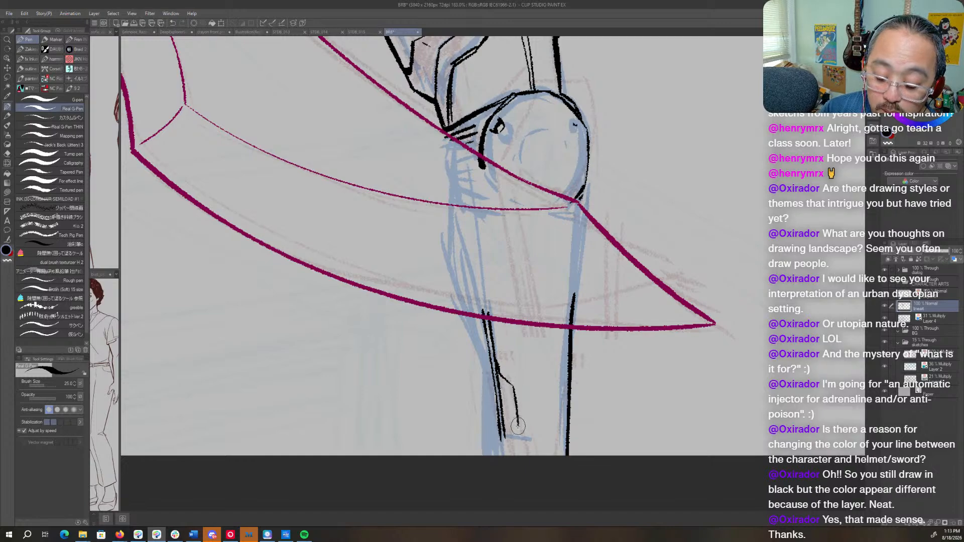
pyautogui.moveTo(496, 385); pyautogui.dragTo(503, 440)
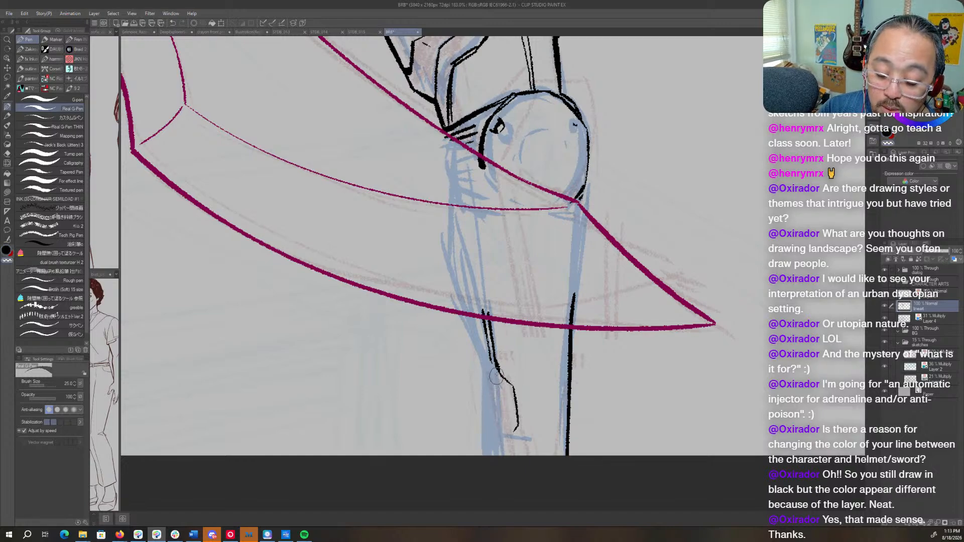
pyautogui.press('c')
pyautogui.moveTo(490, 356)
pyautogui.mouseDown()
pyautogui.moveTo(512, 392)
pyautogui.moveTo(507, 442)
pyautogui.mouseUp()
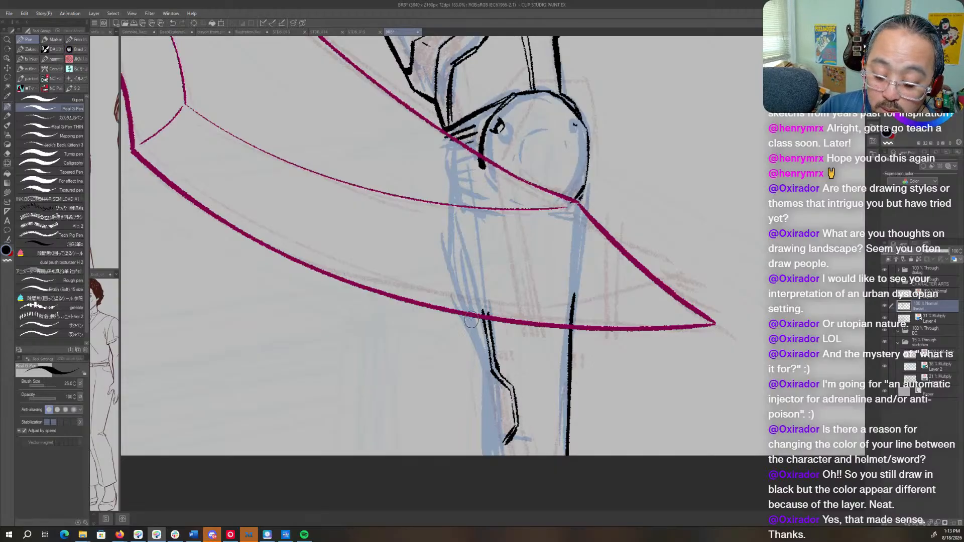
pyautogui.moveTo(459, 302)
pyautogui.mouseDown()
pyautogui.moveTo(495, 408)
pyautogui.moveTo(490, 399)
pyautogui.moveTo(492, 447)
pyautogui.moveTo(513, 440)
pyautogui.moveTo(501, 444)
pyautogui.moveTo(514, 479)
pyautogui.mouseUp()
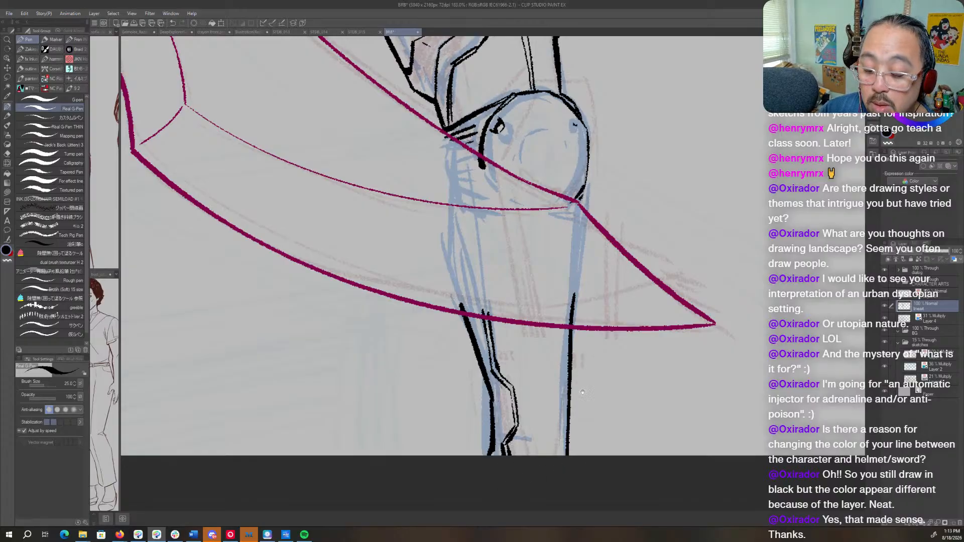
# - Rough in blue strokes beside the knee, behind the blade, on the sketch layer
pyautogui.scroll(-5, 583, 392)
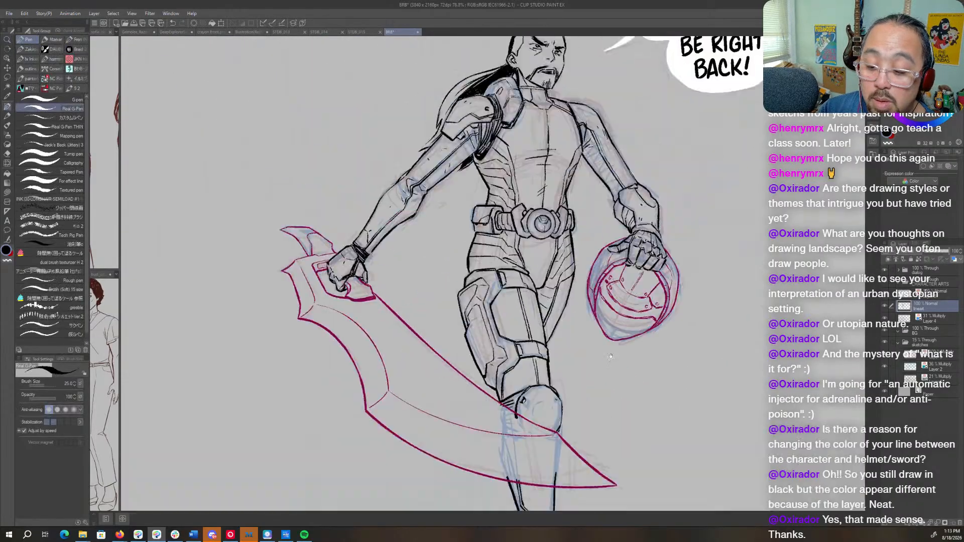
pyautogui.moveTo(611, 356)
pyautogui.mouseDown()
pyautogui.moveTo(589, 390)
pyautogui.moveTo(620, 352)
pyautogui.mouseUp()
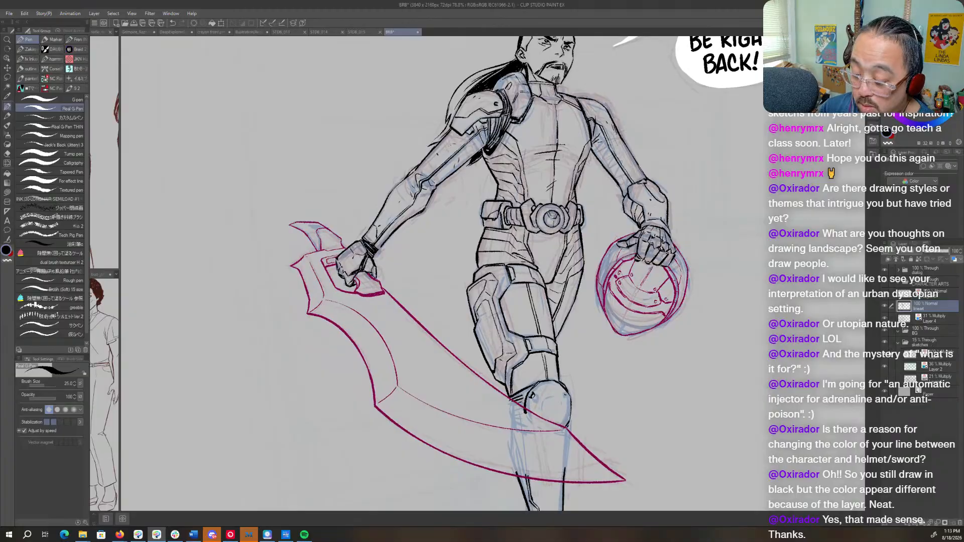
pyautogui.click(934, 320)
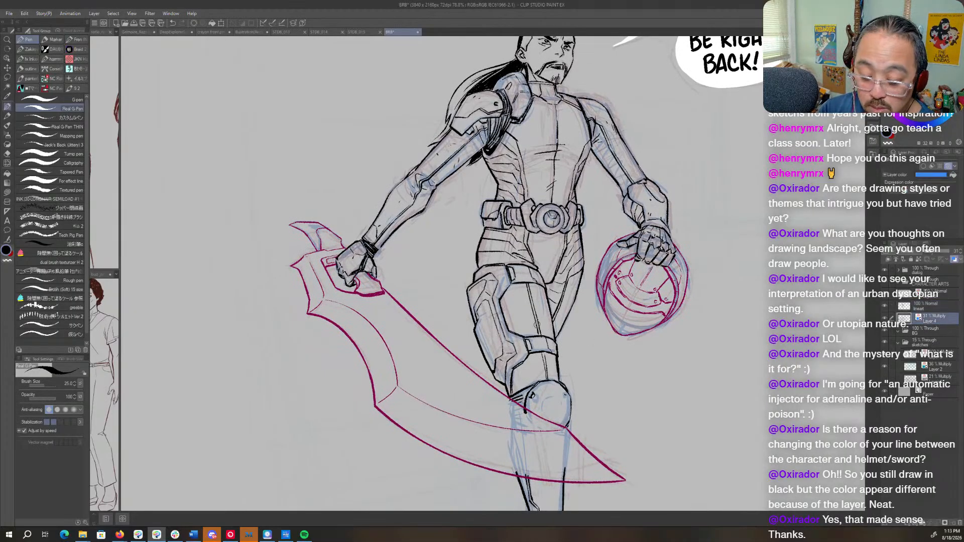
pyautogui.moveTo(499, 332); pyautogui.dragTo(482, 406)
pyautogui.moveTo(480, 352); pyautogui.dragTo(470, 410)
pyautogui.moveTo(546, 355)
pyautogui.mouseDown()
pyautogui.moveTo(481, 373)
pyautogui.moveTo(481, 382)
pyautogui.moveTo(488, 361)
pyautogui.moveTo(489, 390)
pyautogui.moveTo(485, 361)
pyautogui.moveTo(467, 411)
pyautogui.mouseUp()
pyautogui.press('c')
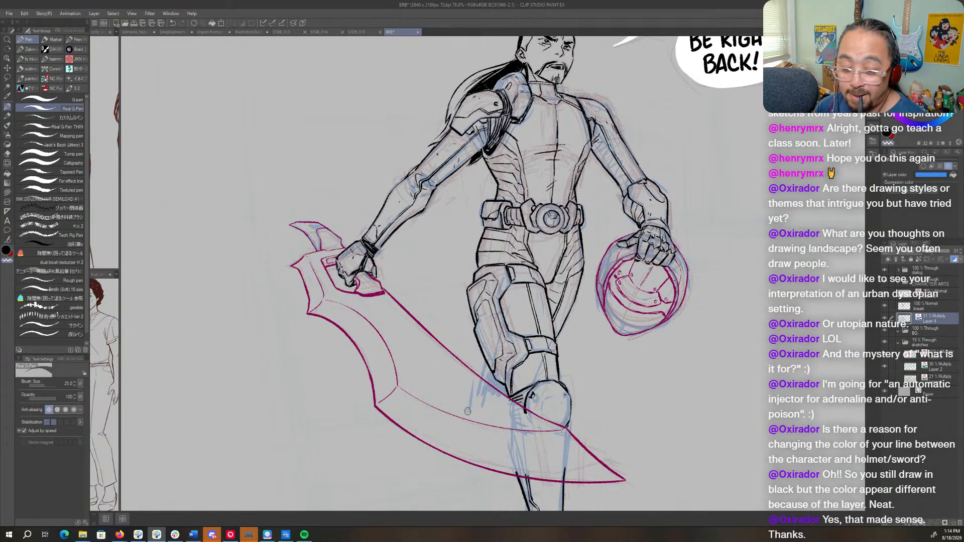
# - Compare the whole figure with the blue sketch layer hidden and shown
pyautogui.scroll(-3, 450, 405)
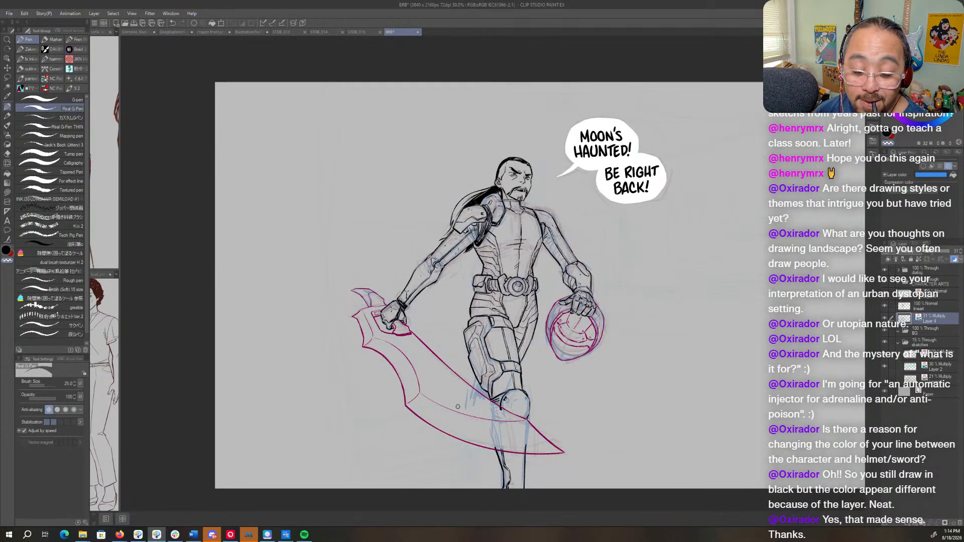
pyautogui.moveTo(603, 361); pyautogui.dragTo(528, 351)
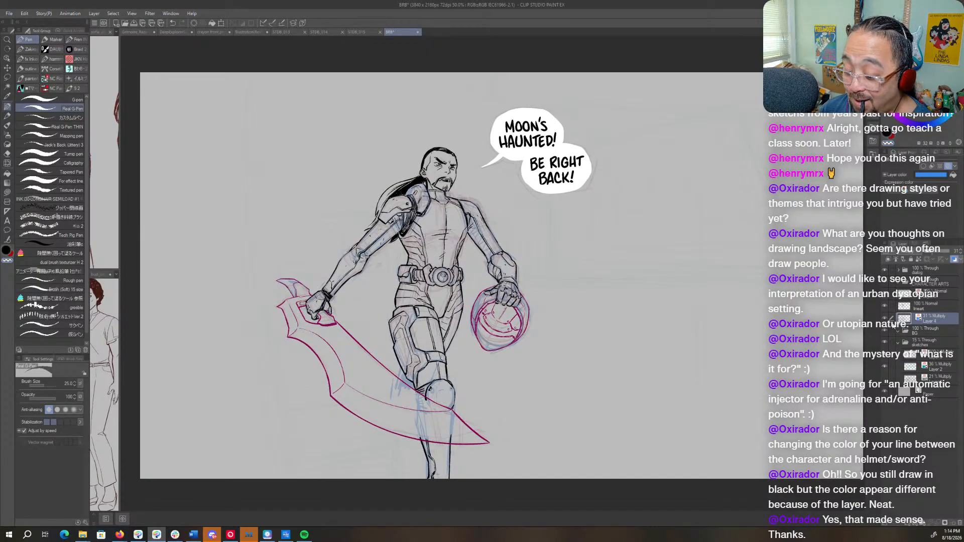
pyautogui.click(885, 318)
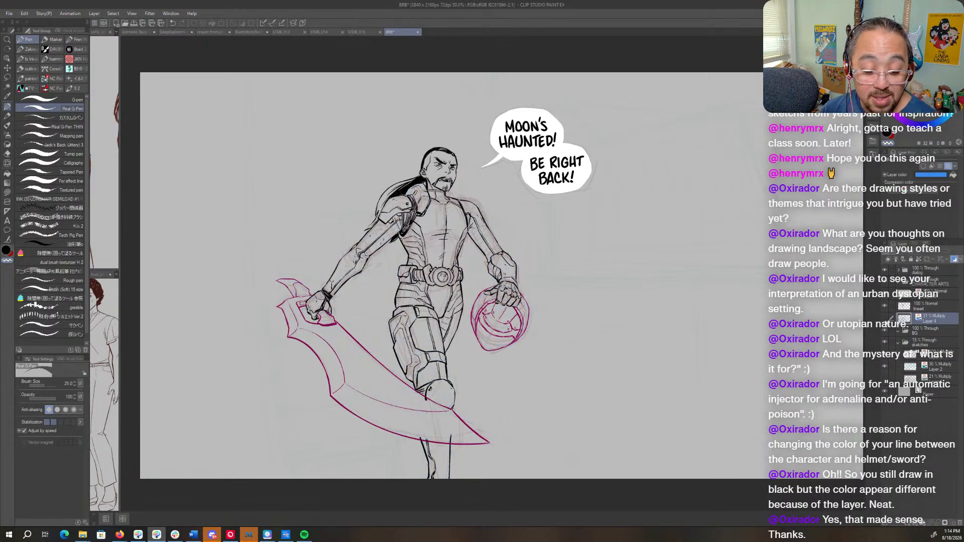
pyautogui.click(884, 318)
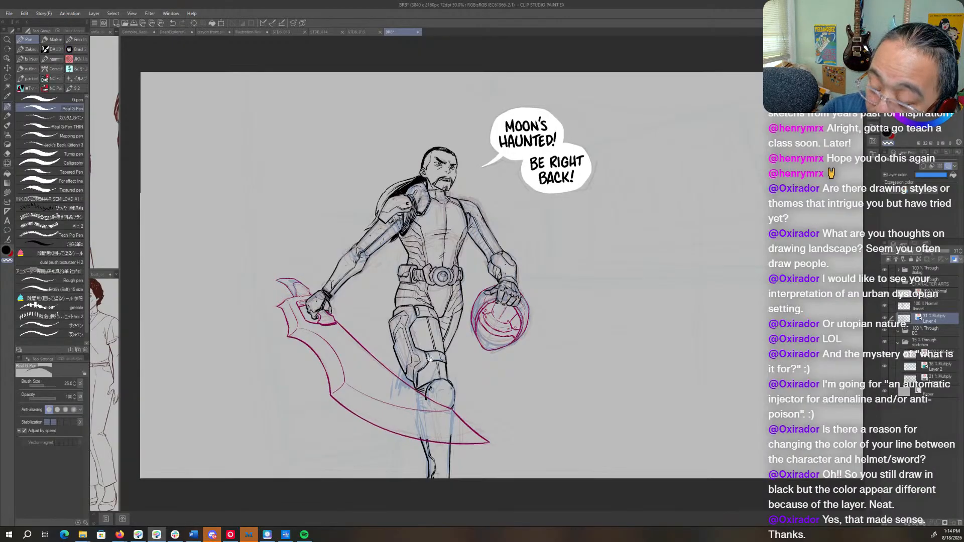
# - Sketch a stepped inset panel line along the inside of the blade, running down from the grip
pyautogui.moveTo(370, 368); pyautogui.dragTo(537, 335)
pyautogui.moveTo(718, 259); pyautogui.dragTo(713, 333)
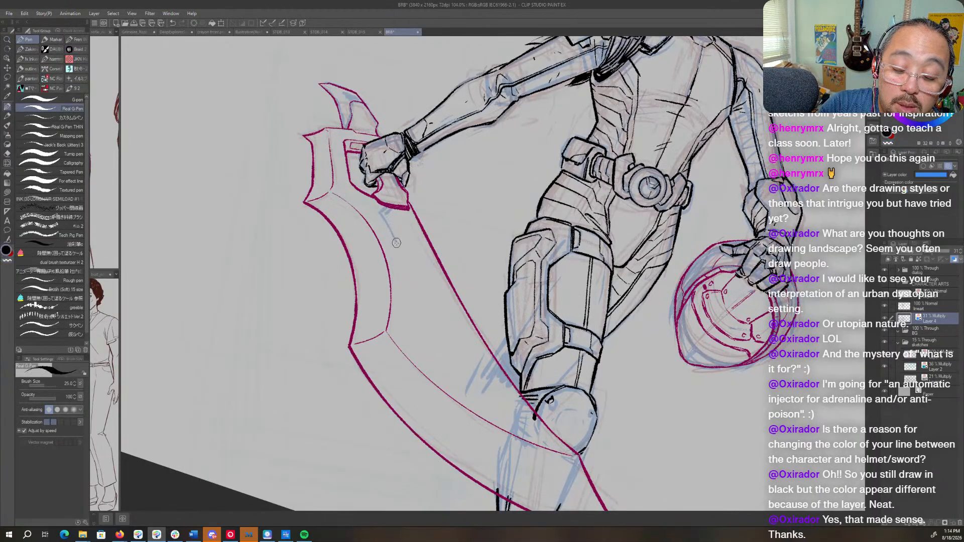
pyautogui.moveTo(396, 242); pyautogui.dragTo(407, 304)
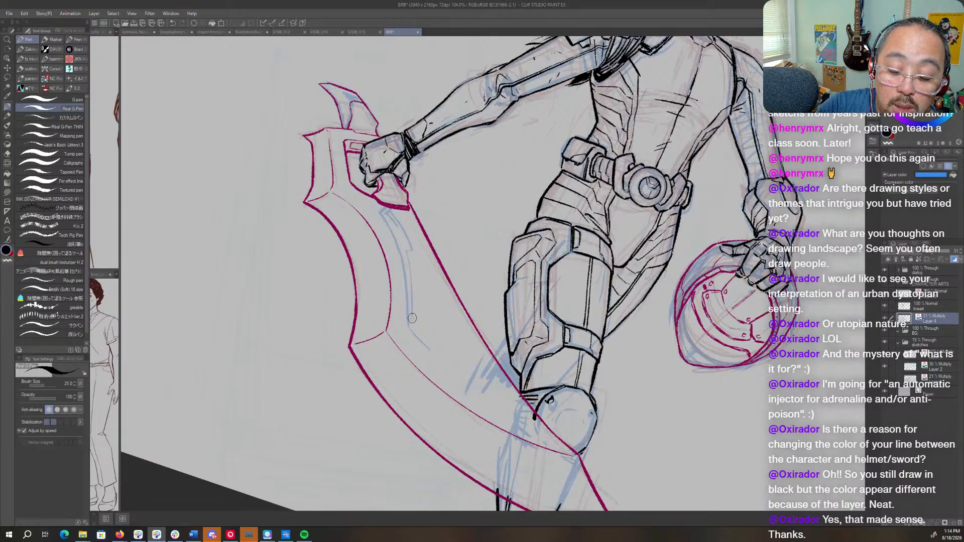
pyautogui.press('r')
pyautogui.moveTo(539, 121); pyautogui.dragTo(646, 204)
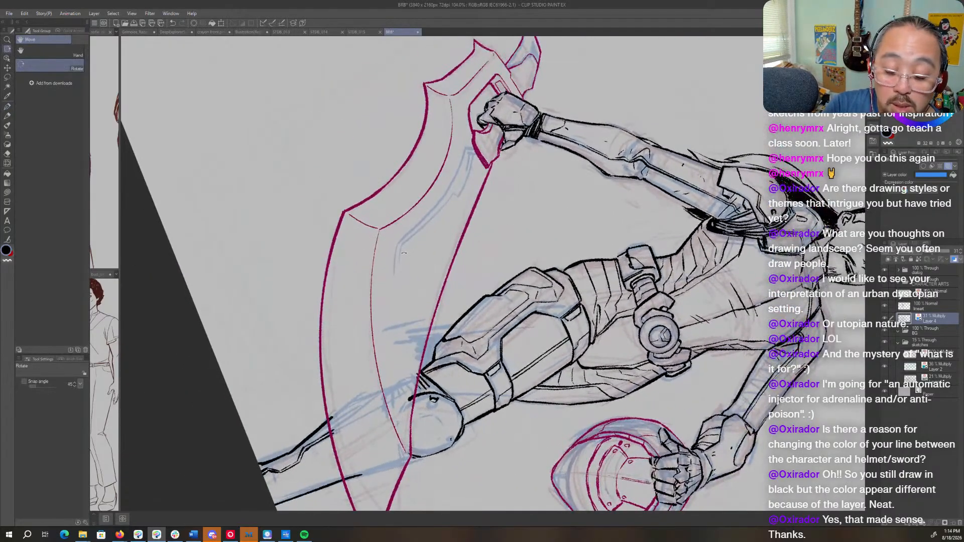
pyautogui.press('p')
# - Ink the inset panel's edge beside the blade's bevel on Layer 5 as a smooth curve following the sketch
pyautogui.click(932, 309)
pyautogui.press('r')
pyautogui.moveTo(475, 177); pyautogui.dragTo(559, 194)
pyautogui.press('p')
pyautogui.click(934, 295)
pyautogui.hotkey('ctrl', 'space')
pyautogui.press('r')
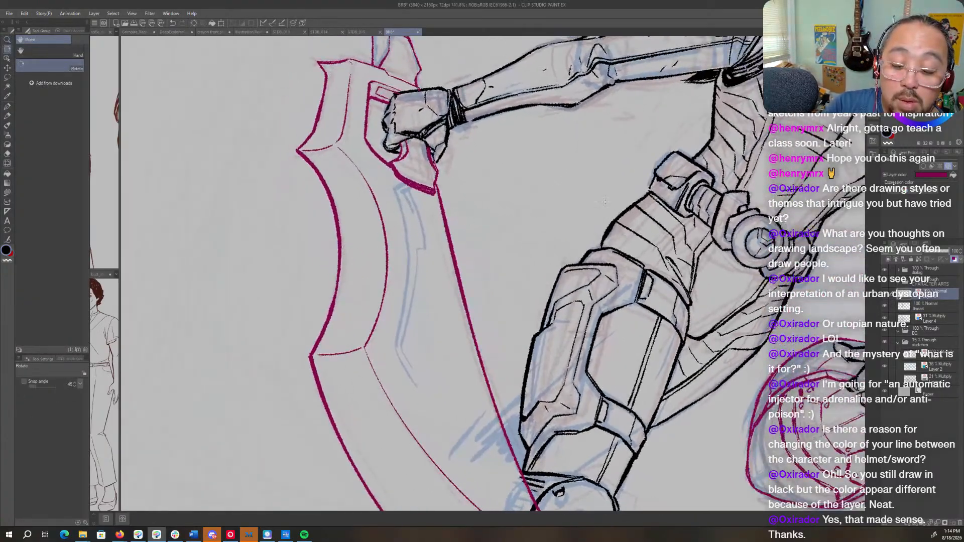
pyautogui.moveTo(383, 277)
pyautogui.mouseDown()
pyautogui.moveTo(557, 369)
pyautogui.moveTo(613, 270)
pyautogui.moveTo(652, 237)
pyautogui.mouseUp()
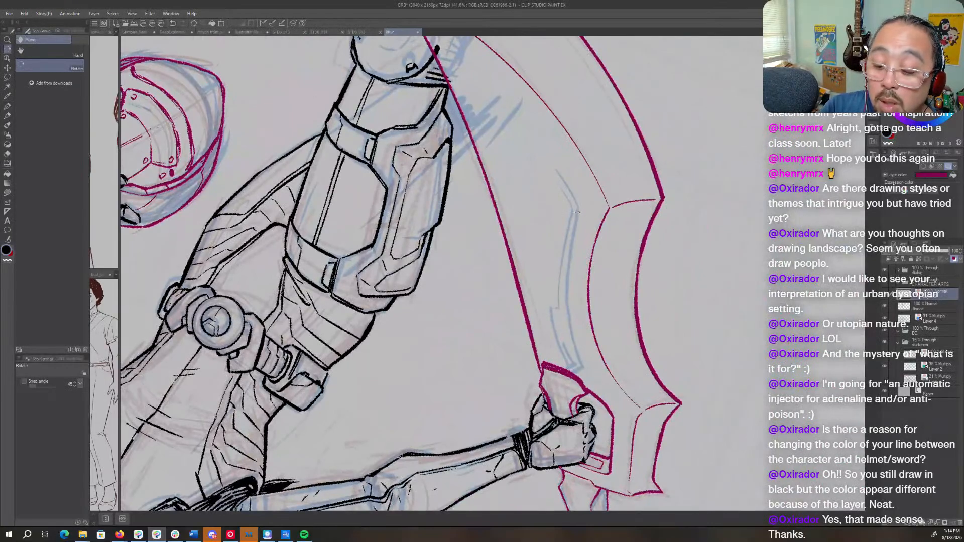
pyautogui.press('p')
pyautogui.moveTo(578, 212)
pyautogui.mouseDown()
pyautogui.moveTo(565, 293)
pyautogui.moveTo(582, 369)
pyautogui.mouseUp()
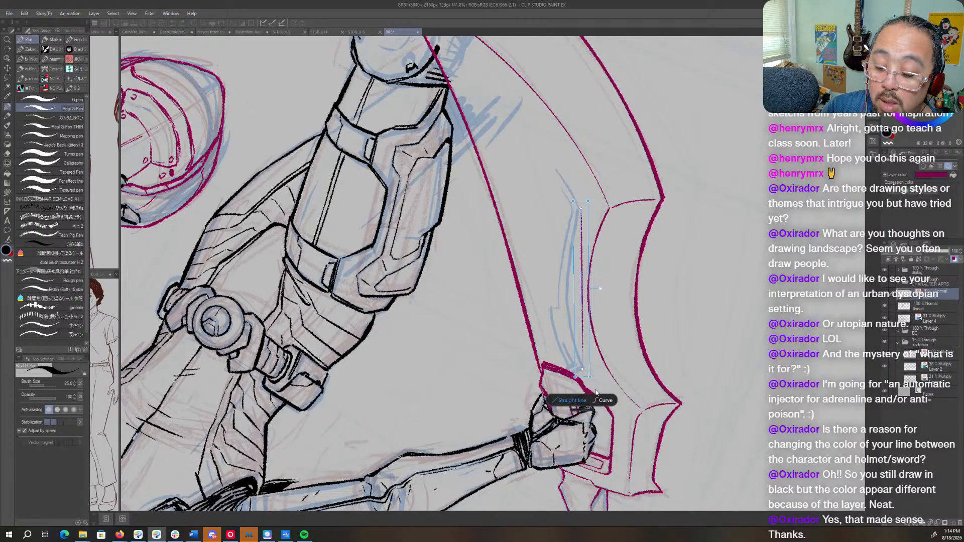
pyautogui.click(602, 400)
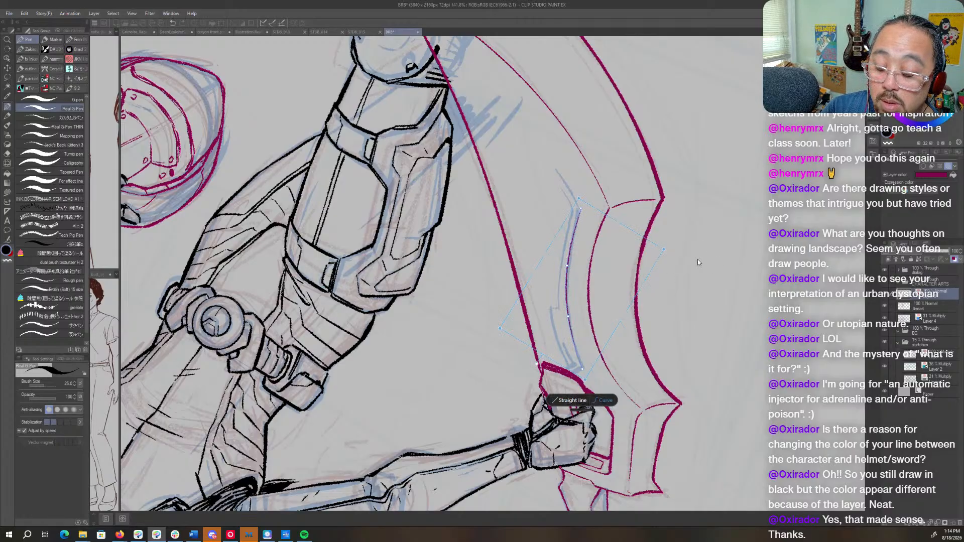
pyautogui.click(709, 249)
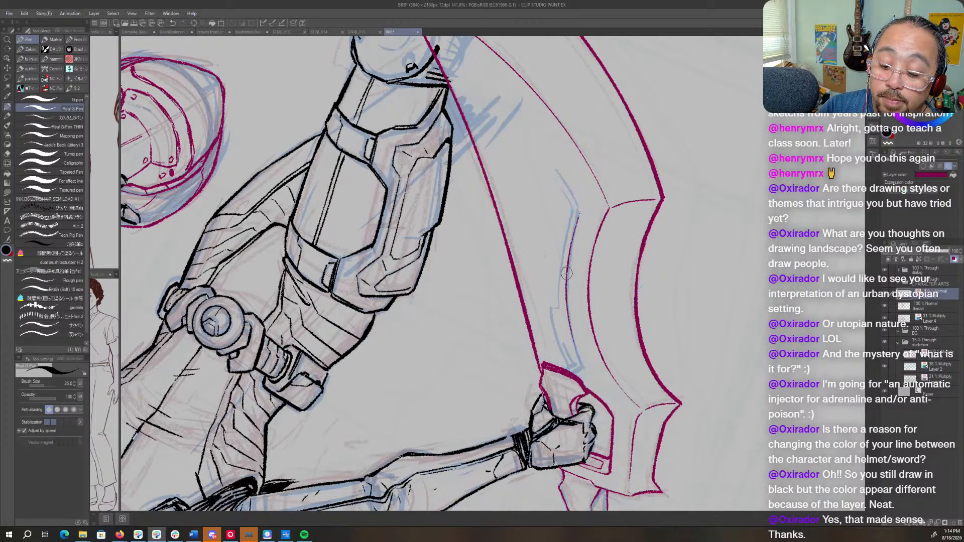
# - Thicken the inked inset panel curve toward the grip end
pyautogui.moveTo(566, 273); pyautogui.dragTo(584, 368)
pyautogui.moveTo(624, 232); pyautogui.dragTo(630, 349)
pyautogui.hotkey('shift', 'space')
pyautogui.moveTo(638, 267)
pyautogui.mouseDown()
pyautogui.moveTo(602, 136)
pyautogui.moveTo(341, 211)
pyautogui.mouseUp()
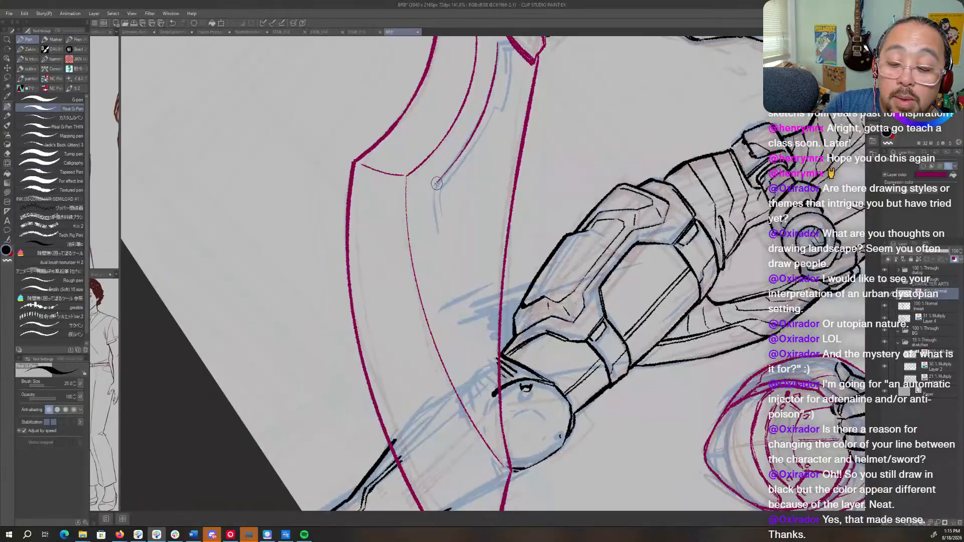
pyautogui.moveTo(433, 188); pyautogui.dragTo(434, 231)
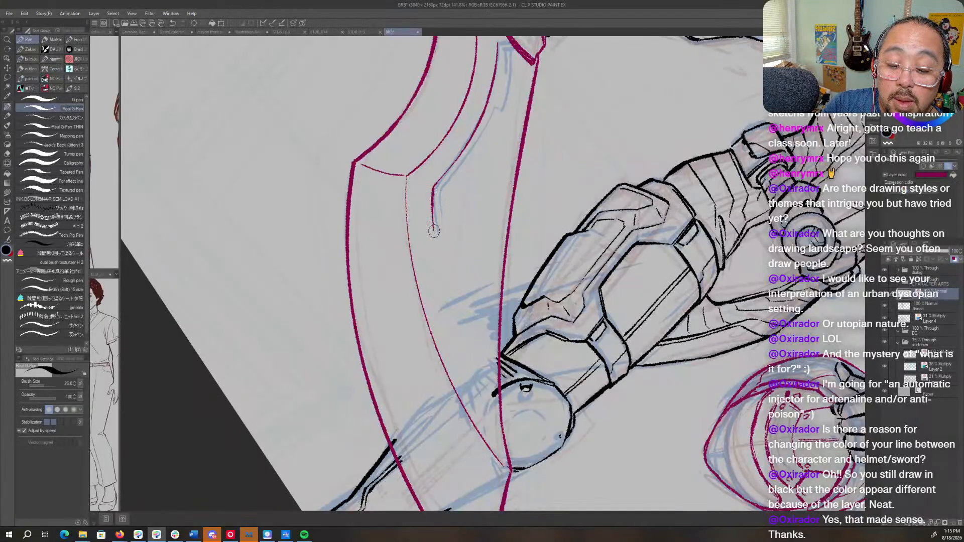
pyautogui.hotkey('ctrl', 'z')
pyautogui.moveTo(434, 189)
pyautogui.mouseDown()
pyautogui.moveTo(446, 289)
pyautogui.moveTo(471, 367)
pyautogui.mouseUp()
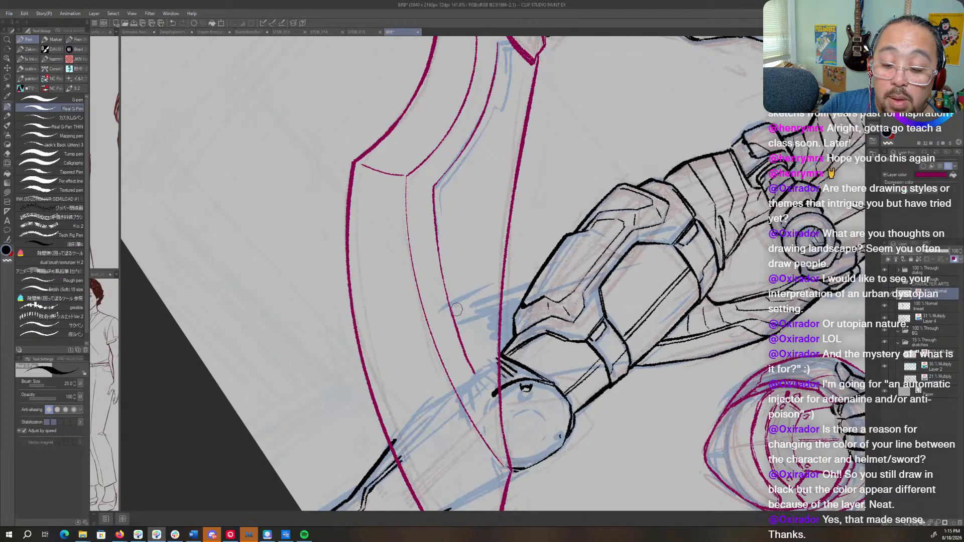
pyautogui.hotkey('ctrl', 'z')
# - Ink the inset panel's next edge down from its corner as an adjusted curve running parallel to the blade's bevel line
pyautogui.moveTo(432, 194); pyautogui.dragTo(462, 350)
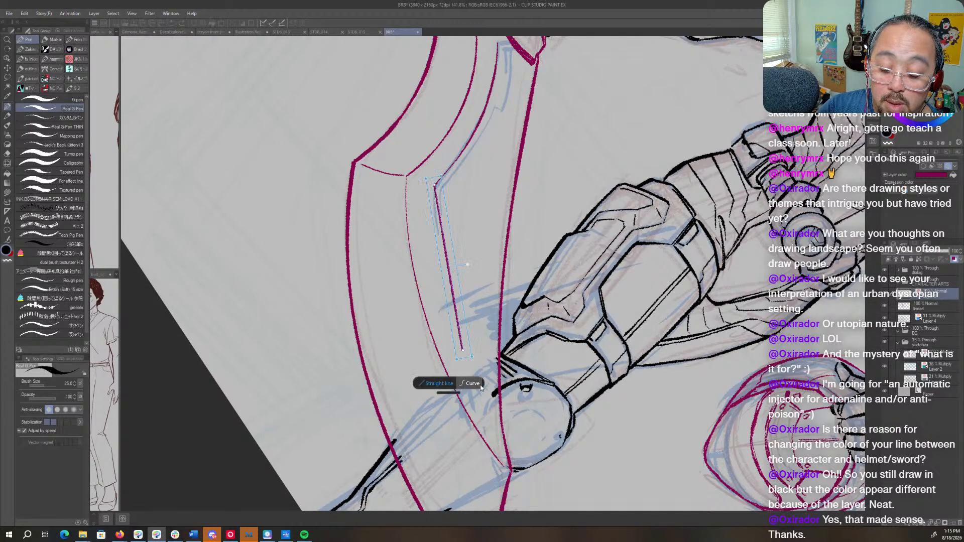
pyautogui.click(473, 383)
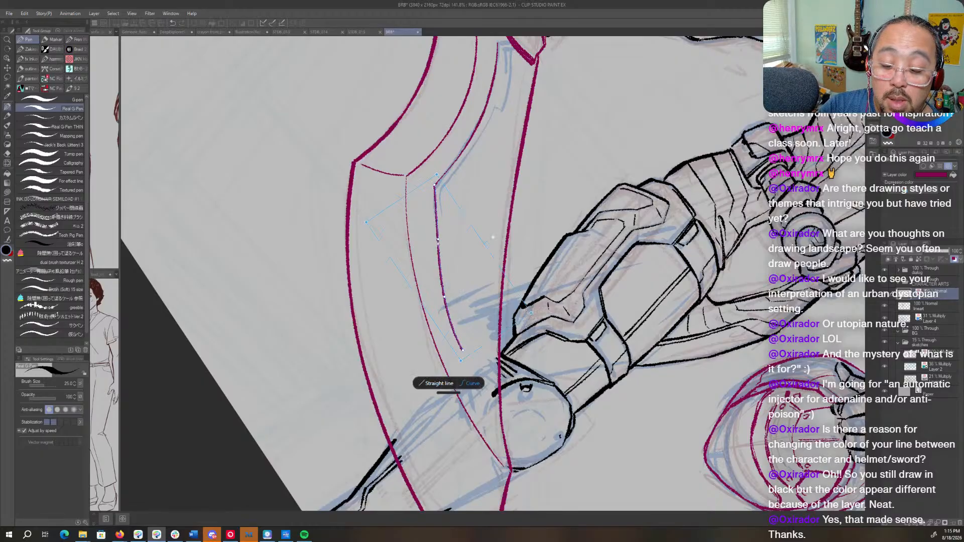
pyautogui.moveTo(444, 300); pyautogui.dragTo(447, 289)
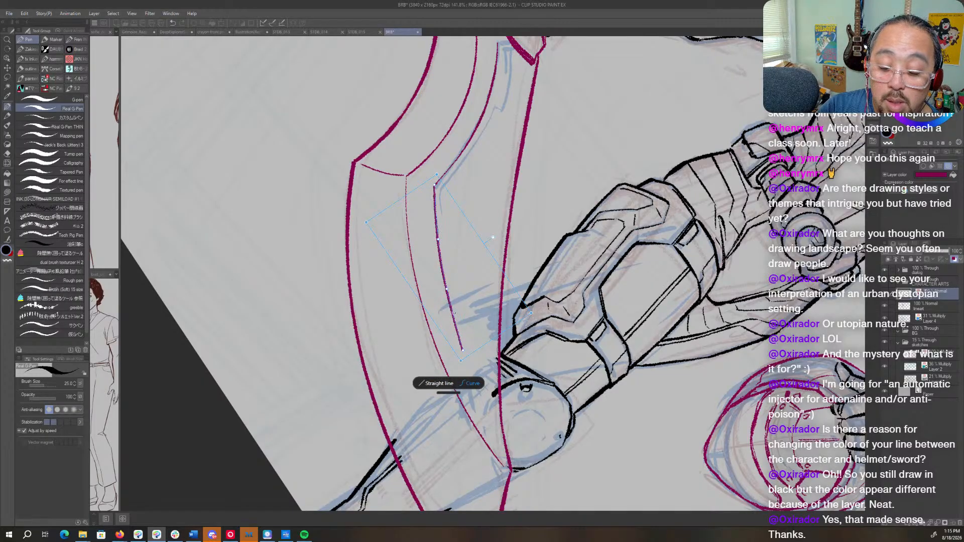
pyautogui.moveTo(462, 350); pyautogui.dragTo(471, 357)
pyautogui.moveTo(437, 239); pyautogui.dragTo(435, 235)
pyautogui.click(488, 169)
# - Ink a second line just inside the panel's upper edge, starting beside the corner and running back toward the grip
pyautogui.press('r')
pyautogui.moveTo(530, 158); pyautogui.dragTo(421, 151)
pyautogui.moveTo(476, 163)
pyautogui.mouseDown()
pyautogui.moveTo(551, 216)
pyautogui.moveTo(473, 215)
pyautogui.moveTo(471, 292)
pyautogui.moveTo(497, 174)
pyautogui.moveTo(498, 231)
pyautogui.mouseUp()
pyautogui.press('p')
pyautogui.press('r')
pyautogui.moveTo(585, 354)
pyautogui.mouseDown()
pyautogui.moveTo(615, 295)
pyautogui.moveTo(602, 240)
pyautogui.moveTo(571, 193)
pyautogui.moveTo(531, 162)
pyautogui.moveTo(485, 150)
pyautogui.moveTo(472, 186)
pyautogui.mouseUp()
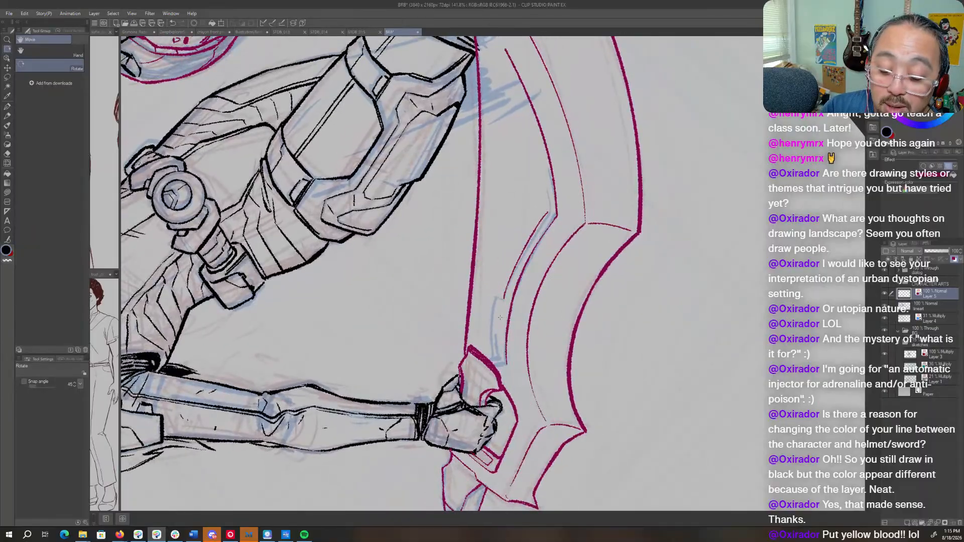
# - Ink the small stepped notch in the panel's upper inner line and continue that line up toward the grip
pyautogui.press('p')
pyautogui.moveTo(496, 298); pyautogui.dragTo(493, 357)
pyautogui.hotkey('ctrl', 'z')
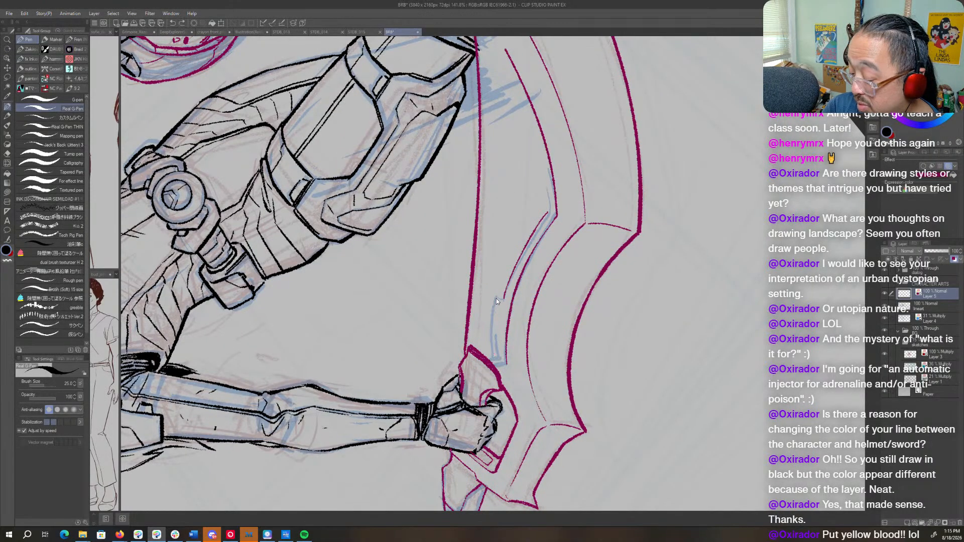
pyautogui.moveTo(496, 296)
pyautogui.mouseDown()
pyautogui.moveTo(493, 358)
pyautogui.moveTo(574, 277)
pyautogui.moveTo(578, 252)
pyautogui.mouseUp()
pyautogui.press('r')
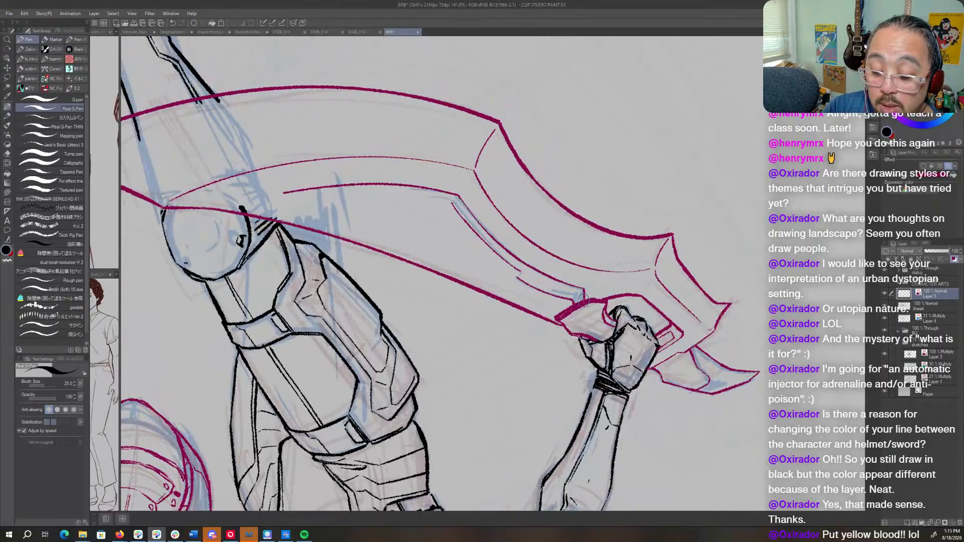
pyautogui.press('r')
pyautogui.moveTo(583, 288)
pyautogui.mouseDown()
pyautogui.moveTo(517, 258)
pyautogui.moveTo(572, 160)
pyautogui.moveTo(540, 184)
pyautogui.mouseUp()
pyautogui.press('r')
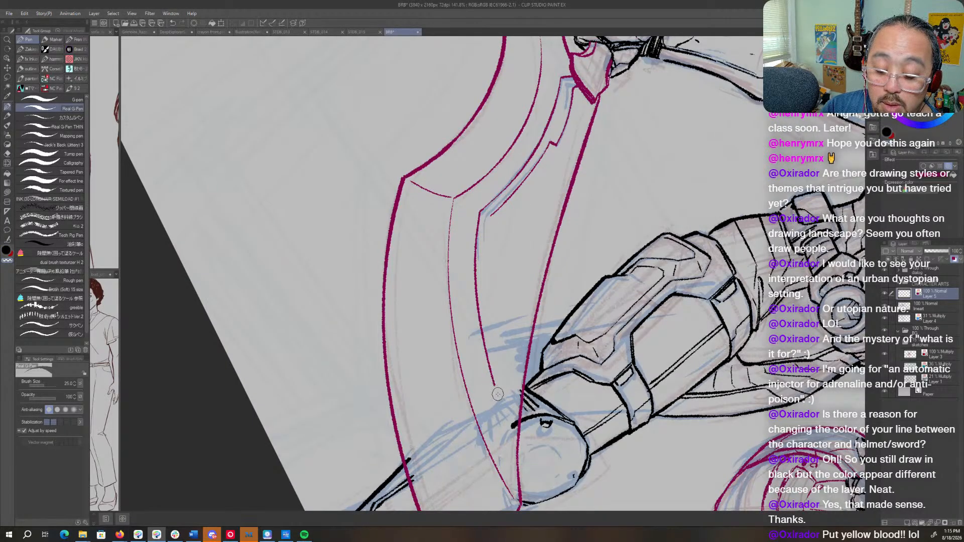
# - Extend the panel's long bevel-side curve a little further toward the blade tip
pyautogui.press('c')
pyautogui.moveTo(492, 376); pyautogui.dragTo(508, 417)
pyautogui.hotkey('shift', 'space')
pyautogui.moveTo(566, 324)
pyautogui.mouseDown()
pyautogui.moveTo(617, 326)
pyautogui.moveTo(580, 342)
pyautogui.mouseUp()
# - Rough in the panel's lower inner edge down from the corner on the blue sketch Layer 4
pyautogui.click(923, 320)
pyautogui.hotkey('shift', 'space')
pyautogui.moveTo(496, 215); pyautogui.dragTo(492, 318)
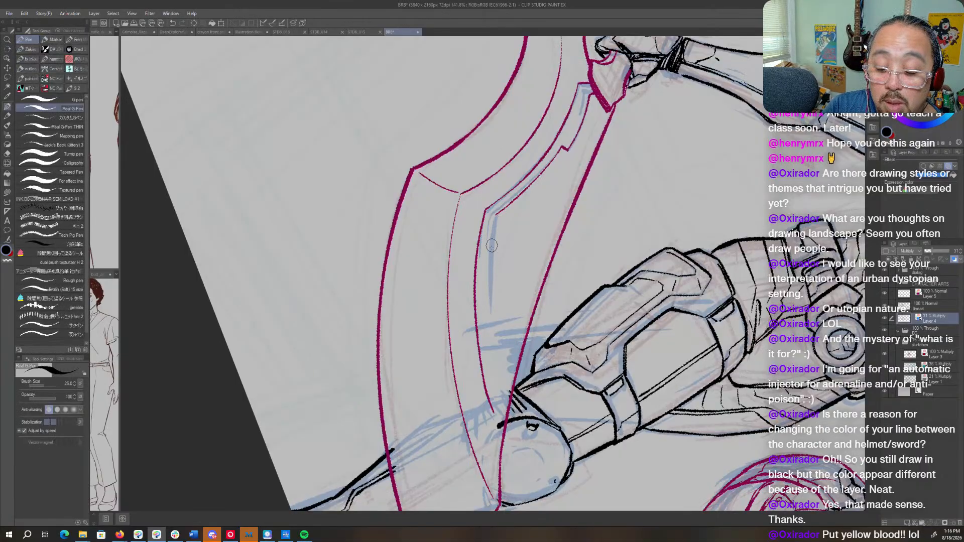
pyautogui.moveTo(491, 247); pyautogui.dragTo(492, 380)
# - Erase the rough inner edge and the stray blue sketch strokes across the blade above the knee
pyautogui.press('c')
pyautogui.moveTo(482, 303); pyautogui.dragTo(490, 374)
pyautogui.moveTo(495, 214)
pyautogui.mouseDown()
pyautogui.moveTo(492, 326)
pyautogui.moveTo(513, 377)
pyautogui.mouseUp()
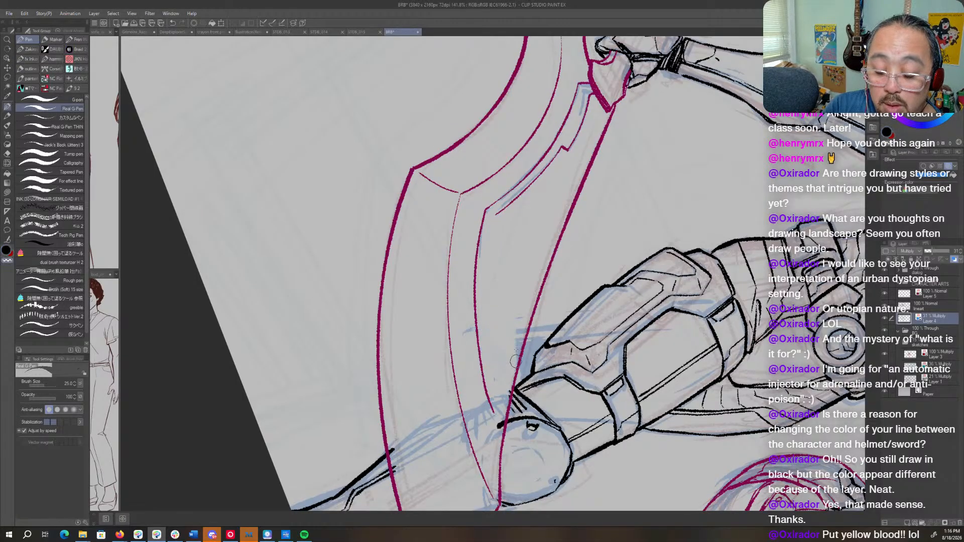
pyautogui.moveTo(520, 332); pyautogui.dragTo(515, 376)
pyautogui.moveTo(506, 394); pyautogui.dragTo(484, 423)
# - Sketch the panel's lower inner edge on Layer 4 with a stepped notch partway down toward the blade tip
pyautogui.press('c')
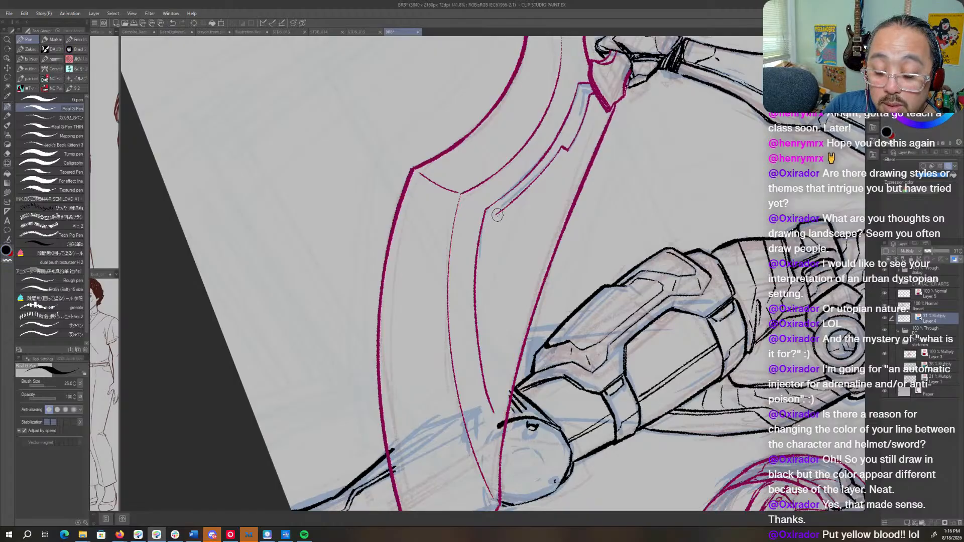
pyautogui.moveTo(494, 212)
pyautogui.mouseDown()
pyautogui.moveTo(490, 289)
pyautogui.moveTo(513, 297)
pyautogui.moveTo(520, 323)
pyautogui.moveTo(496, 410)
pyautogui.mouseUp()
pyautogui.moveTo(502, 279); pyautogui.dragTo(510, 335)
pyautogui.moveTo(504, 302)
pyautogui.mouseDown()
pyautogui.moveTo(512, 354)
pyautogui.moveTo(503, 342)
pyautogui.mouseUp()
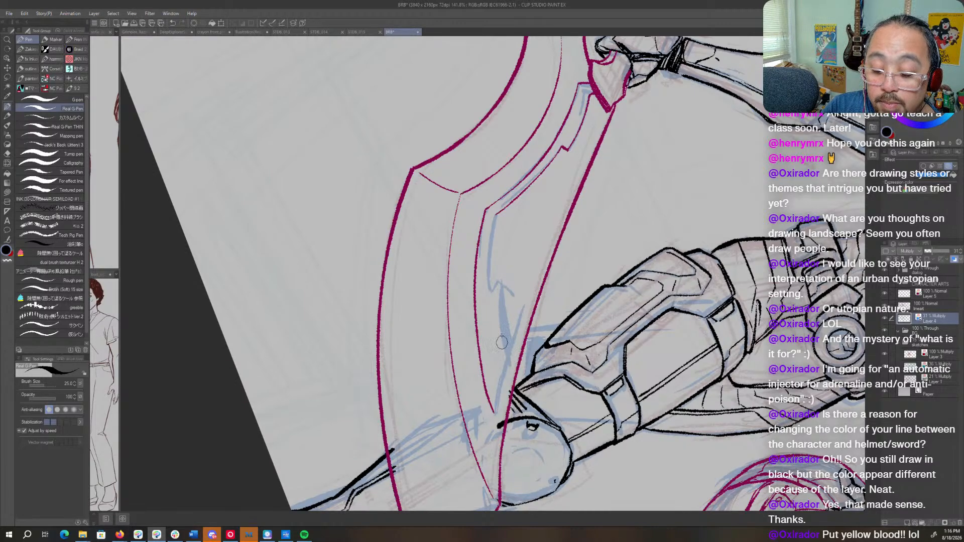
# - Ink the panel's inner edge on Layer 5 from the lower notch toward the blade tip
pyautogui.click(934, 294)
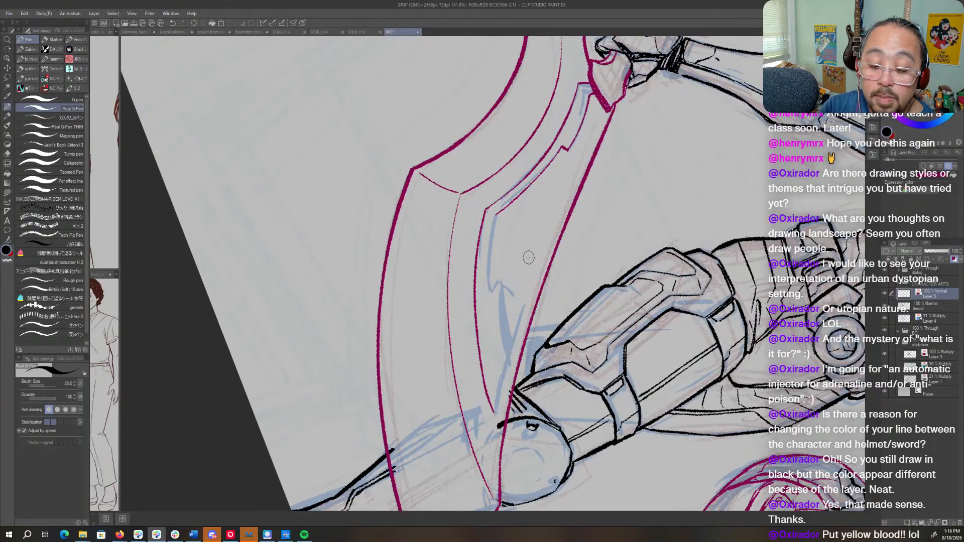
pyautogui.moveTo(501, 280); pyautogui.dragTo(507, 357)
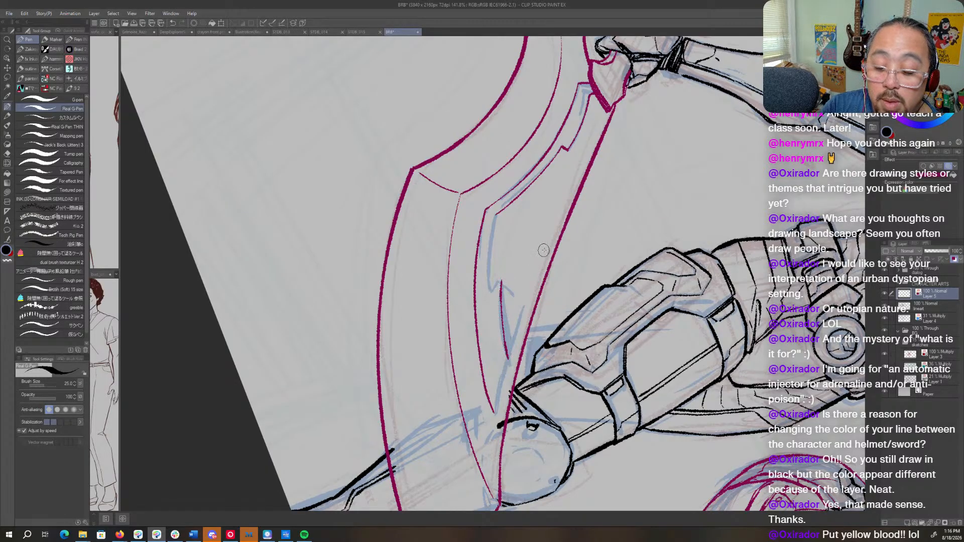
pyautogui.press('r')
pyautogui.moveTo(543, 250); pyautogui.dragTo(529, 229)
pyautogui.press('r')
pyautogui.moveTo(579, 285); pyautogui.dragTo(573, 320)
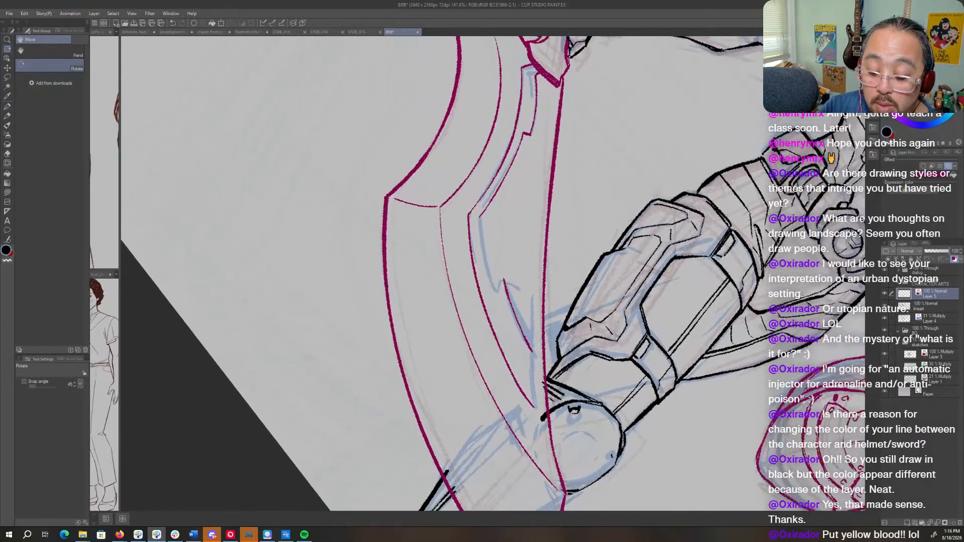
# - Ink the remaining inner edge from the corner to the lower notch and close the panel in a point toward the blade tip
pyautogui.press('p')
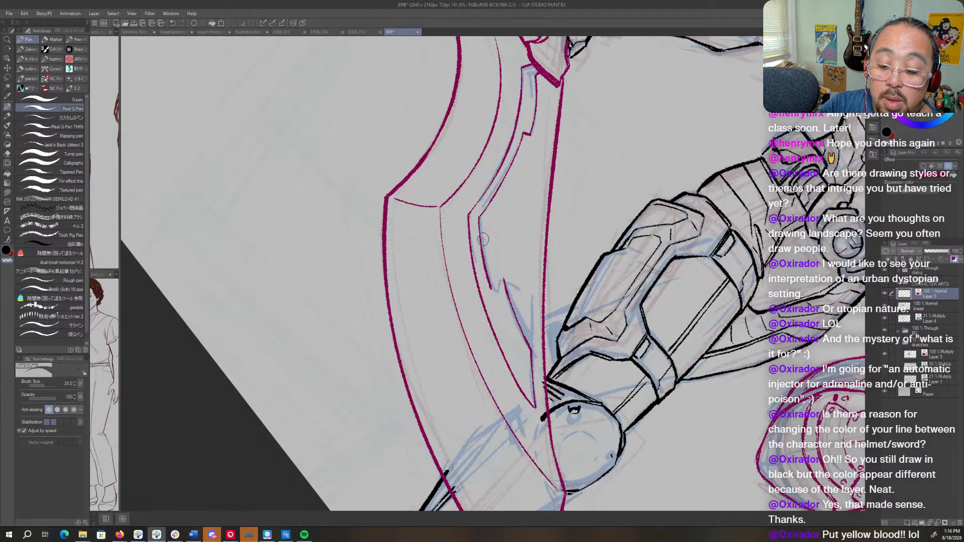
pyautogui.moveTo(600, 279)
pyautogui.mouseDown()
pyautogui.moveTo(503, 280)
pyautogui.moveTo(502, 263)
pyautogui.moveTo(505, 283)
pyautogui.mouseUp()
pyautogui.press('p')
pyautogui.press('c')
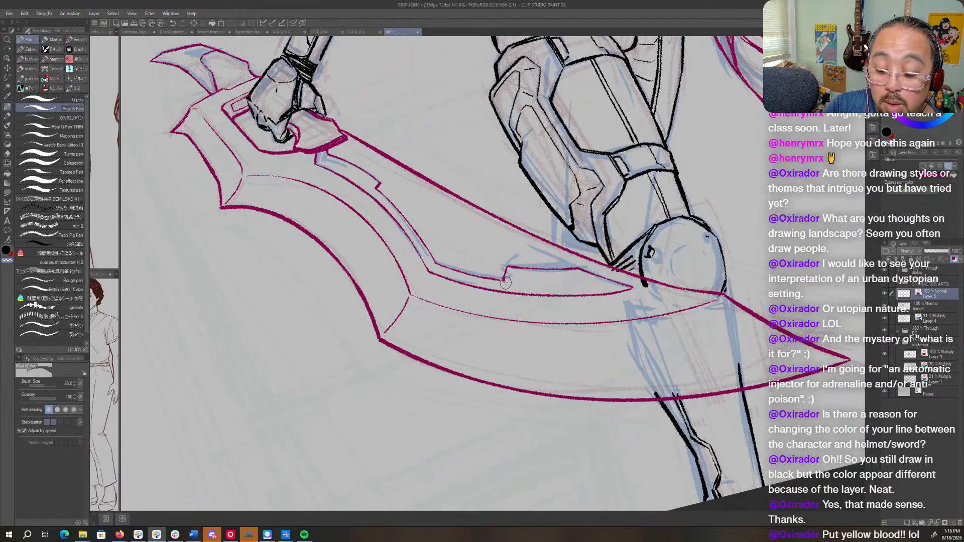
# - Try a short ink mark inside the hooked spike behind the weapon's grip
pyautogui.press('r')
pyautogui.moveTo(531, 241); pyautogui.dragTo(543, 281)
pyautogui.press('space')
pyautogui.moveTo(552, 226); pyautogui.dragTo(505, 358)
pyautogui.hotkey('ctrl', 'space')
pyautogui.moveTo(605, 322)
pyautogui.mouseDown()
pyautogui.moveTo(557, 324)
pyautogui.moveTo(620, 328)
pyautogui.mouseUp()
pyautogui.press('space')
pyautogui.moveTo(482, 120); pyautogui.dragTo(663, 367)
pyautogui.press('r')
pyautogui.moveTo(619, 301)
pyautogui.mouseDown()
pyautogui.moveTo(564, 213)
pyautogui.moveTo(523, 213)
pyautogui.moveTo(531, 202)
pyautogui.mouseUp()
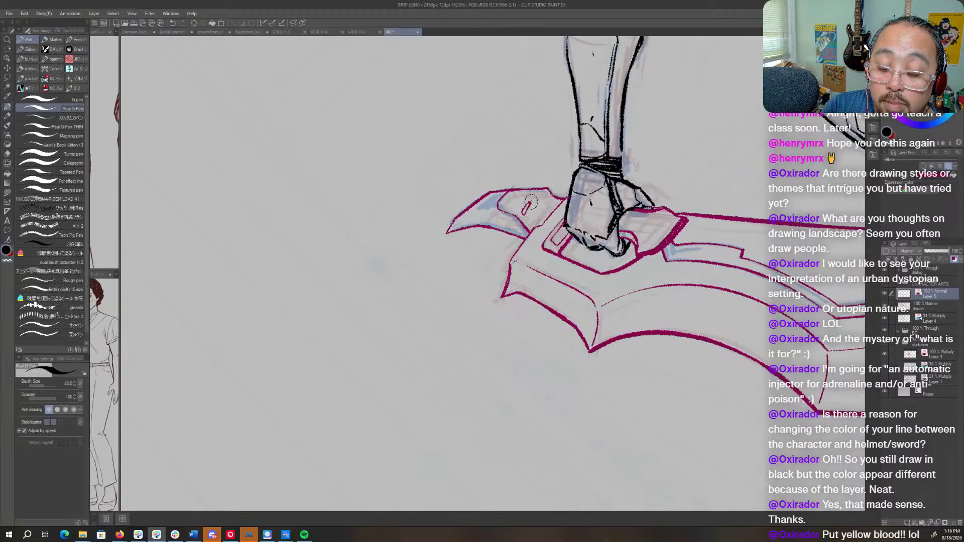
pyautogui.press('r')
pyautogui.moveTo(472, 193); pyautogui.dragTo(547, 346)
pyautogui.hotkey('ctrl', 'z')
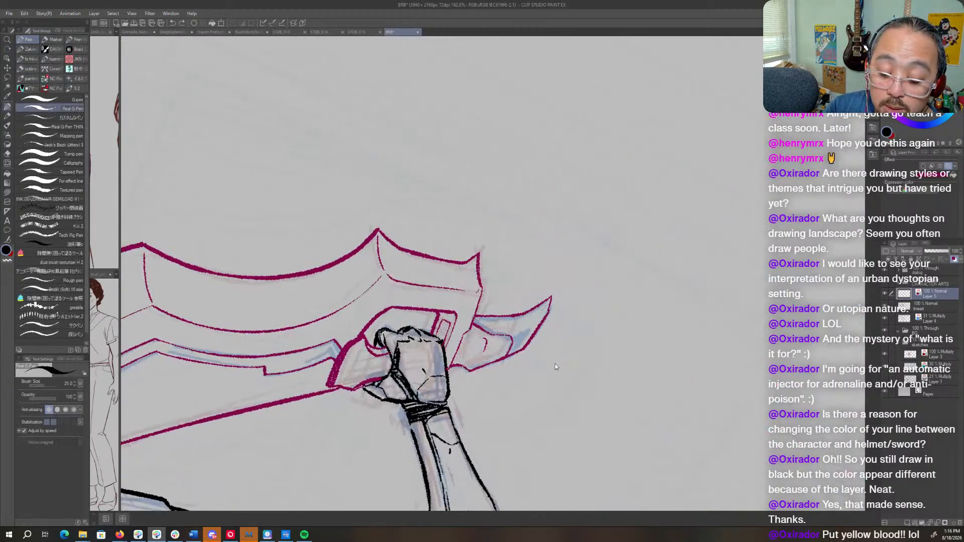
# - Ink a group of short parallel vent slots inside the base panel of the hooked spike behind the grip
pyautogui.press('r')
pyautogui.moveTo(647, 290); pyautogui.dragTo(622, 246)
pyautogui.press('space')
pyautogui.moveTo(513, 345)
pyautogui.mouseDown()
pyautogui.moveTo(577, 267)
pyautogui.moveTo(573, 277)
pyautogui.moveTo(569, 263)
pyautogui.moveTo(559, 283)
pyautogui.moveTo(568, 277)
pyautogui.moveTo(569, 196)
pyautogui.moveTo(513, 189)
pyautogui.moveTo(488, 201)
pyautogui.moveTo(512, 203)
pyautogui.mouseUp()
pyautogui.press('r')
pyautogui.press('c')
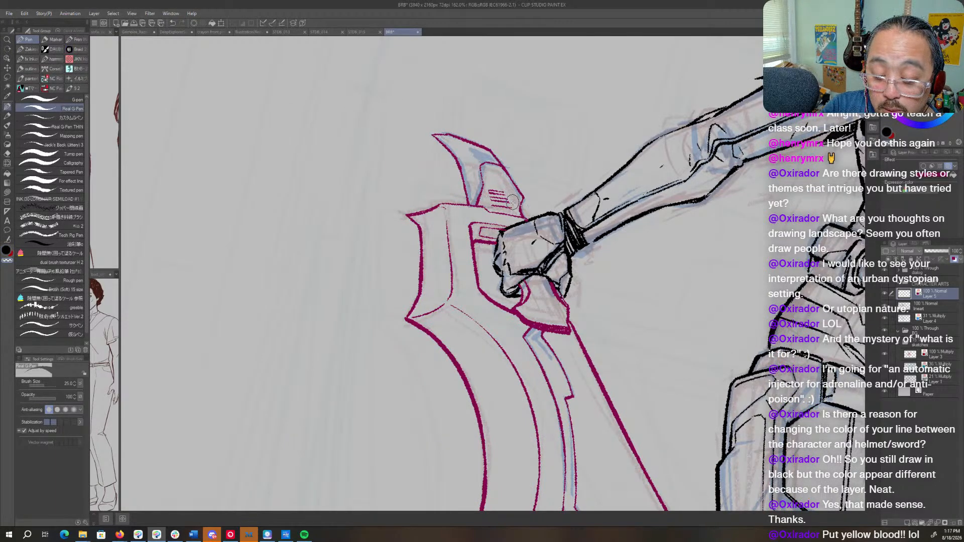
pyautogui.press('c')
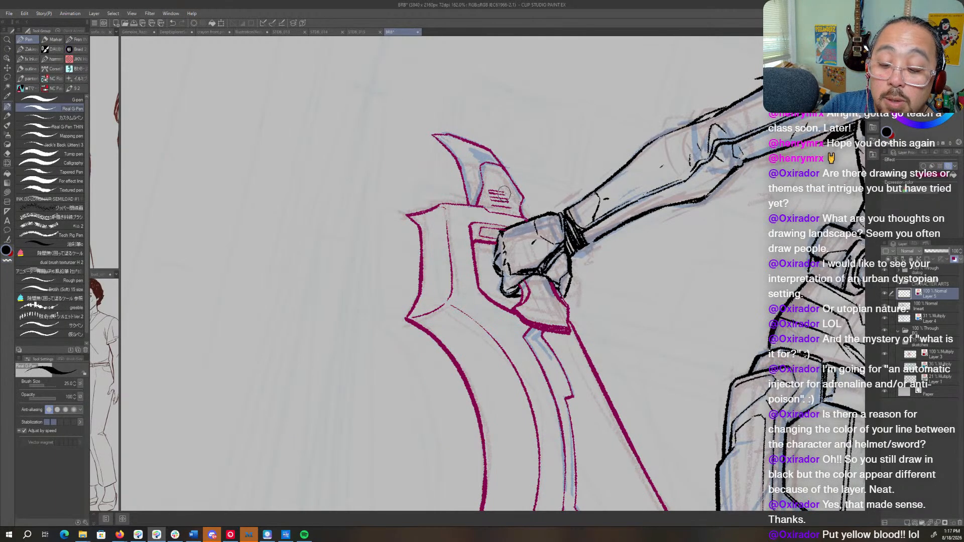
pyautogui.press('r')
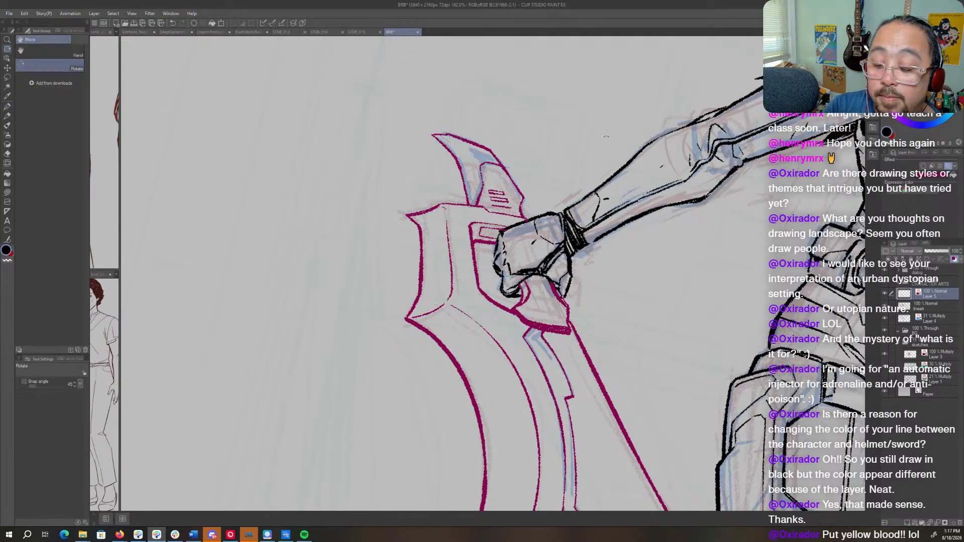
pyautogui.moveTo(554, 188); pyautogui.dragTo(522, 203)
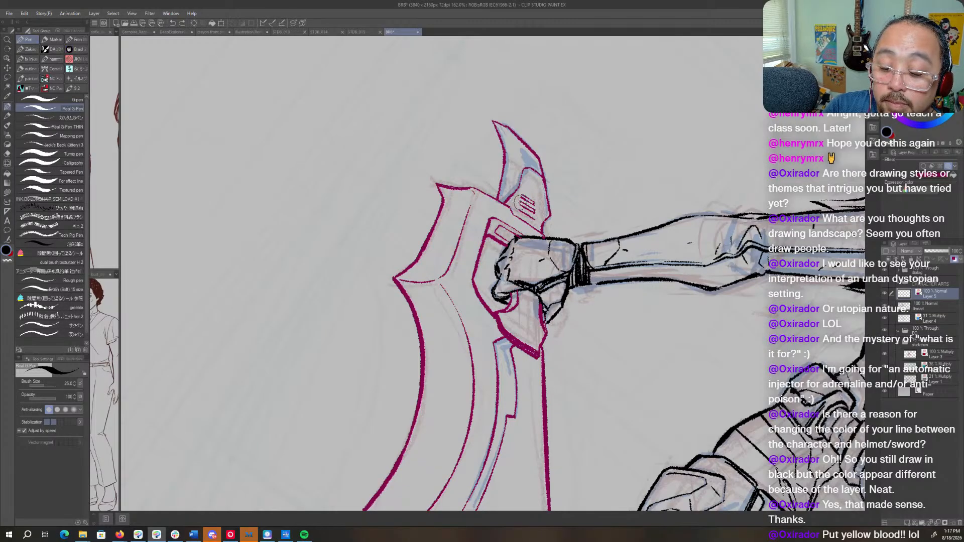
# - Ink a thin ridge line from the corner of the spike's base panel up toward the spike's tip
pyautogui.hotkey('ctrl', 'space')
pyautogui.moveTo(698, 201); pyautogui.dragTo(647, 196)
pyautogui.moveTo(646, 163)
pyautogui.mouseDown()
pyautogui.moveTo(672, 166)
pyautogui.moveTo(683, 296)
pyautogui.mouseUp()
pyautogui.hotkey('ctrl', 'z')
pyautogui.hotkey('shift', 'space')
pyautogui.moveTo(588, 193)
pyautogui.mouseDown()
pyautogui.moveTo(599, 209)
pyautogui.moveTo(595, 242)
pyautogui.mouseUp()
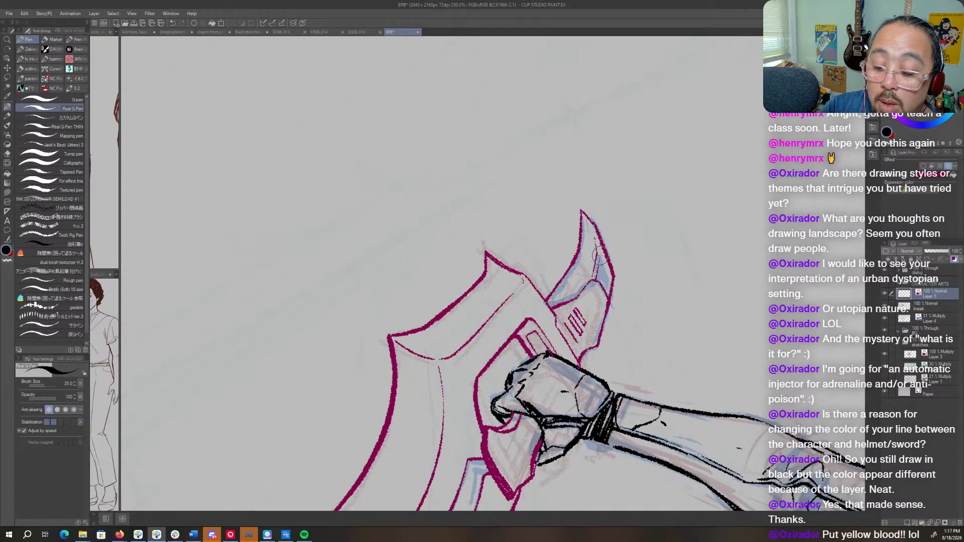
pyautogui.hotkey('shift', 'space')
pyautogui.moveTo(609, 262); pyautogui.dragTo(575, 190)
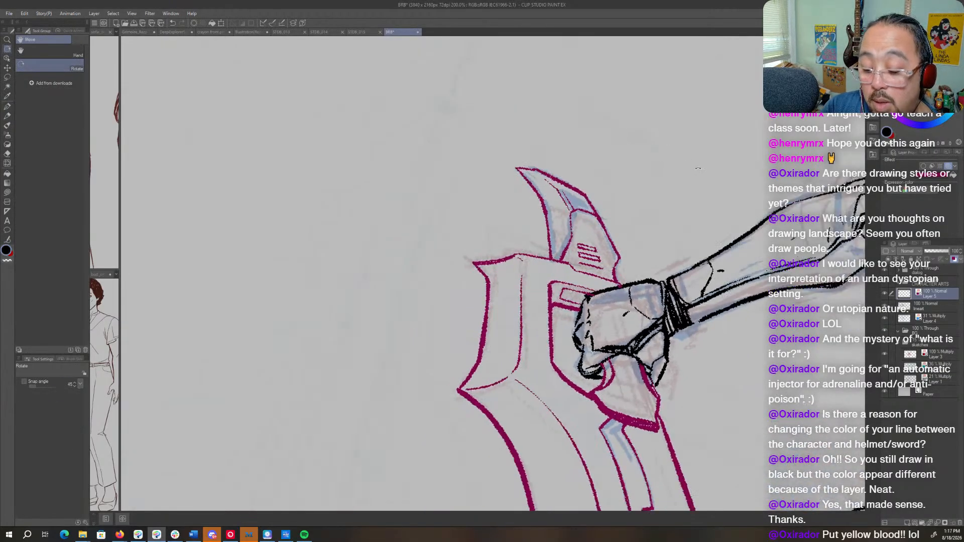
# - Review the whole figure together with the inked weapon details
pyautogui.hotkey('ctrl', 'space')
pyautogui.moveTo(703, 169); pyautogui.dragTo(660, 181)
pyautogui.press('space')
pyautogui.moveTo(726, 488); pyautogui.dragTo(521, 459)
pyautogui.hotkey('shift', 'space')
pyautogui.moveTo(522, 461); pyautogui.dragTo(600, 432)
pyautogui.moveTo(761, 313); pyautogui.dragTo(673, 397)
pyautogui.hotkey('ctrl', 'space')
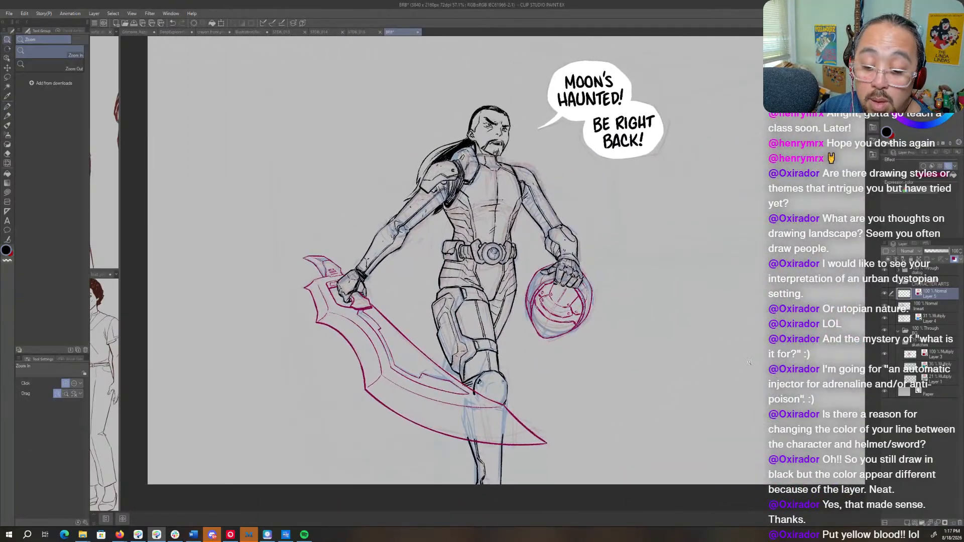
pyautogui.moveTo(760, 356); pyautogui.dragTo(696, 390)
pyautogui.press('space')
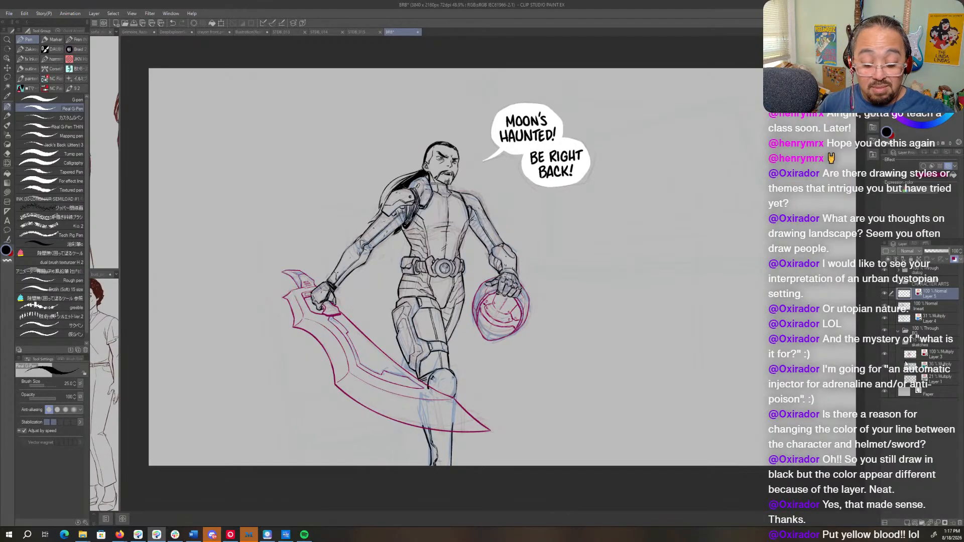
# - Ink a few short surface marks across the front of the kneecap on the lineart layer
pyautogui.click(933, 307)
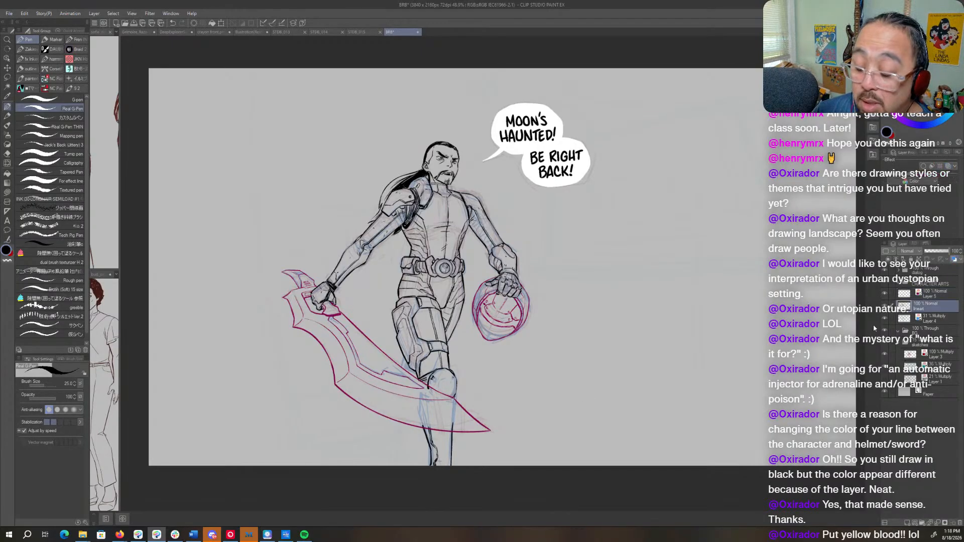
pyautogui.moveTo(463, 369); pyautogui.dragTo(537, 366)
pyautogui.moveTo(451, 353); pyautogui.dragTo(649, 281)
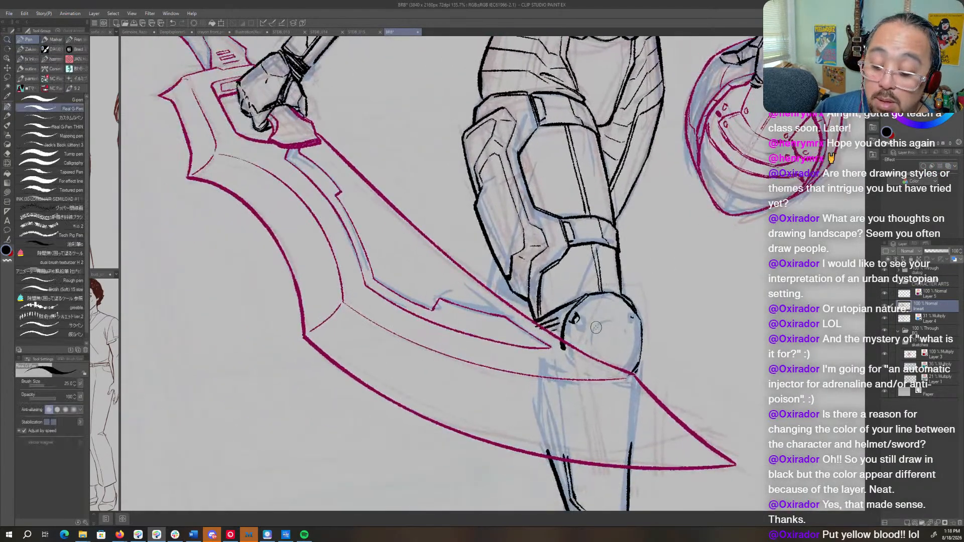
pyautogui.moveTo(592, 317); pyautogui.dragTo(620, 333)
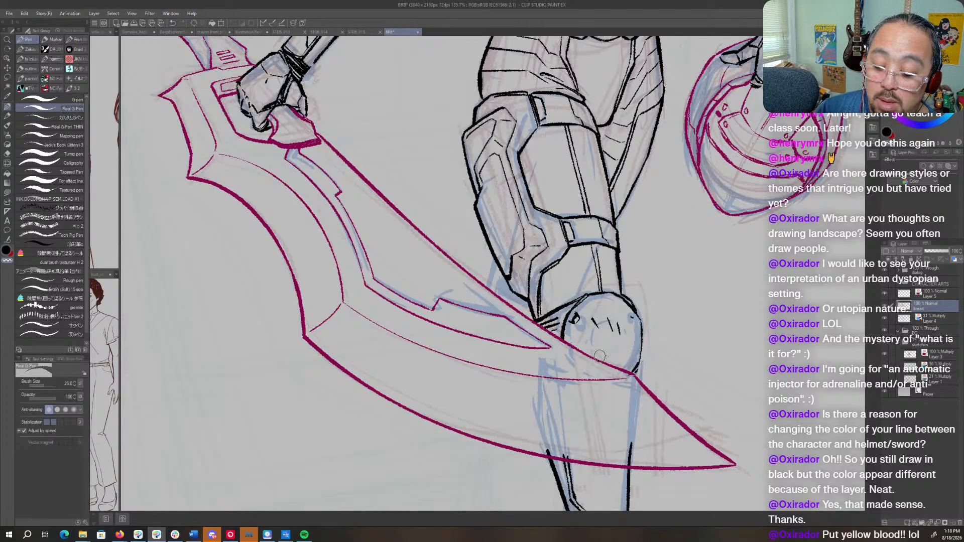
# - Redraw the kneecap's outer edge slightly wider down to the blade and clean up the old outline
pyautogui.press('c')
pyautogui.moveTo(640, 354); pyautogui.dragTo(634, 378)
pyautogui.moveTo(645, 324); pyautogui.dragTo(637, 369)
pyautogui.scroll(-3, 636, 357)
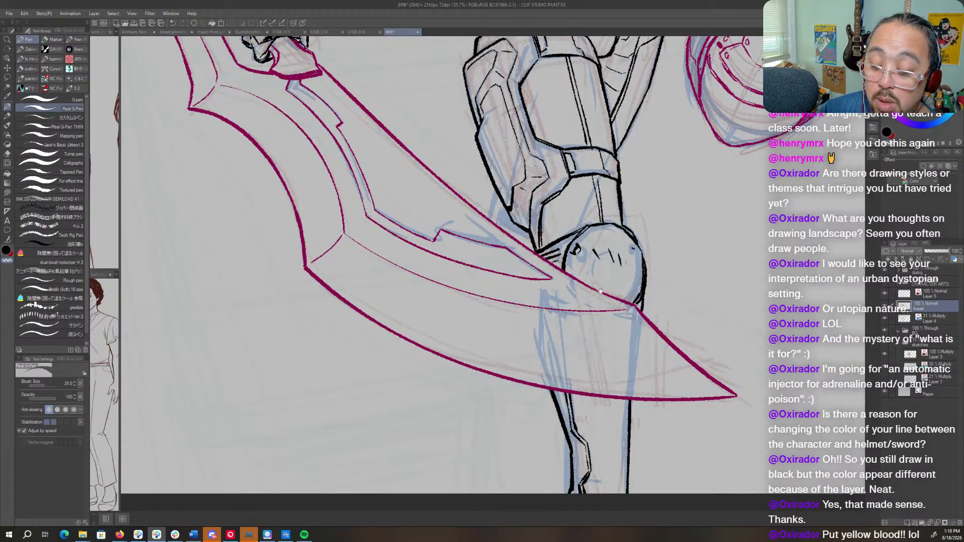
# - Bring the whole figure into view and hide the blue sketch Layer 4 to check the inks
pyautogui.moveTo(600, 291); pyautogui.dragTo(571, 471)
pyautogui.moveTo(524, 309); pyautogui.dragTo(601, 353)
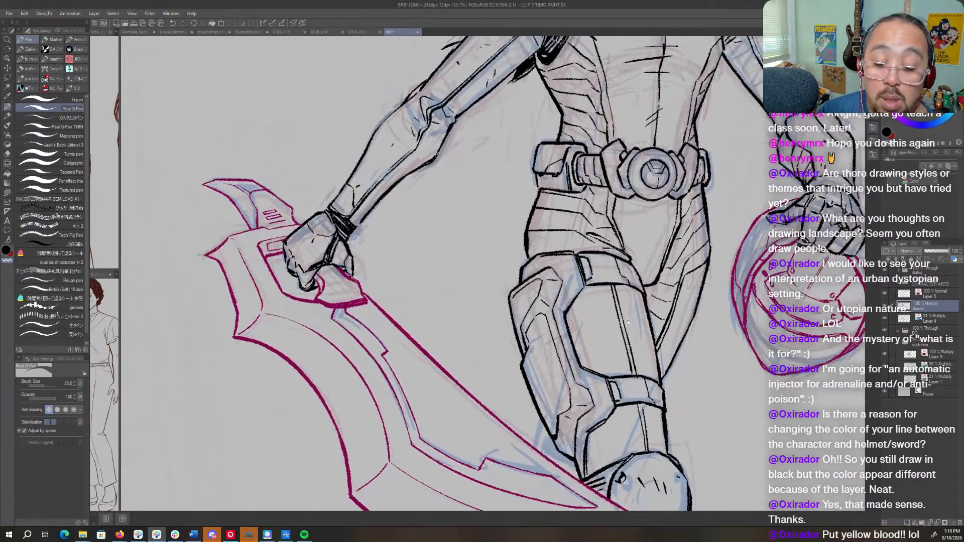
pyautogui.hotkey('ctrl', 'space')
pyautogui.moveTo(783, 354); pyautogui.dragTo(588, 328)
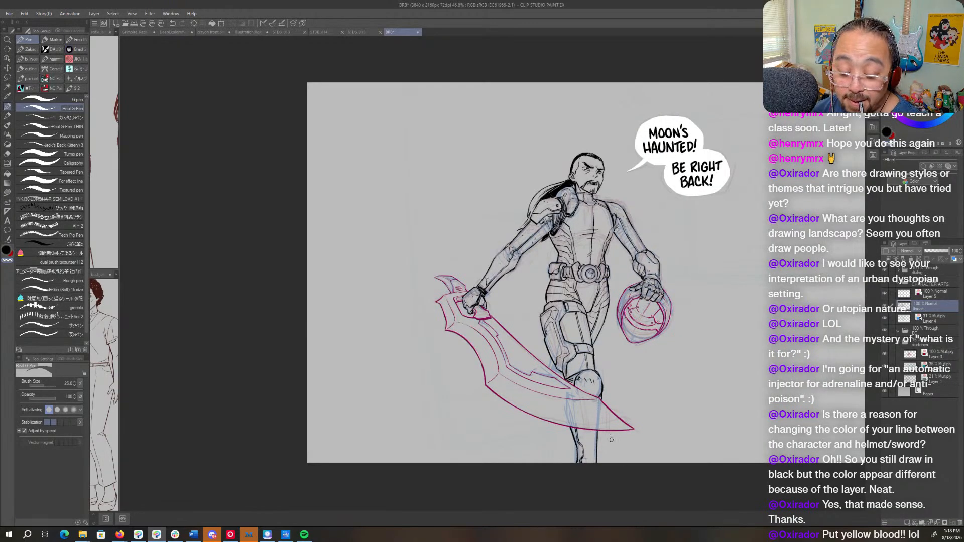
pyautogui.click(885, 318)
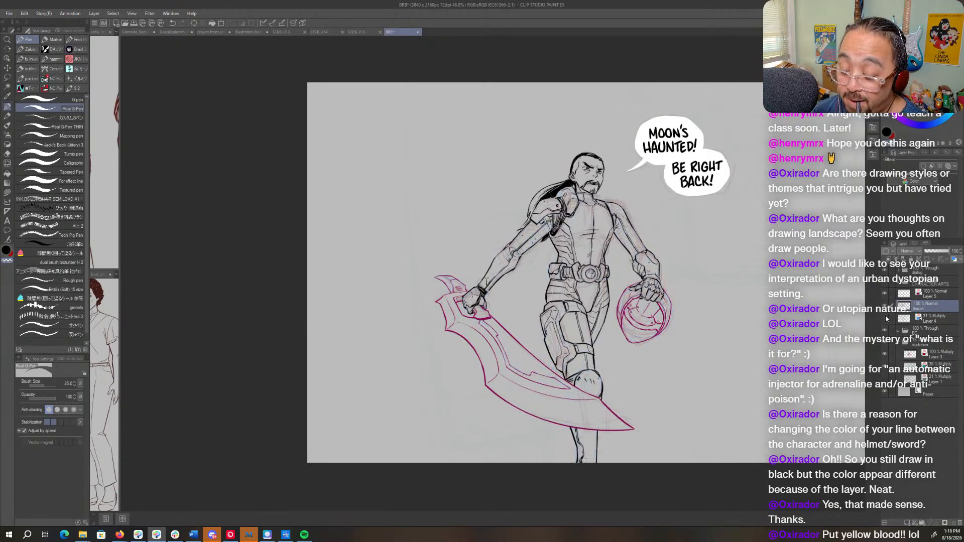
# - Turn off the layer colour on weapon Layer 5 and move Layer 5, lineart and Layer 4 into the CHARACTER ARTS folder
pyautogui.click(935, 297)
pyautogui.click(954, 259)
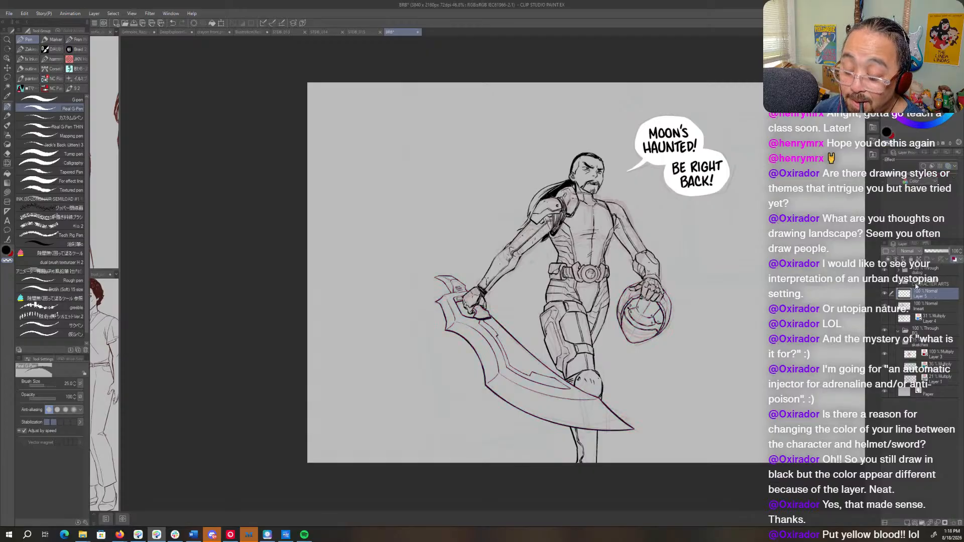
pyautogui.keyDown('shift'); pyautogui.click(925, 320); pyautogui.keyUp('shift')
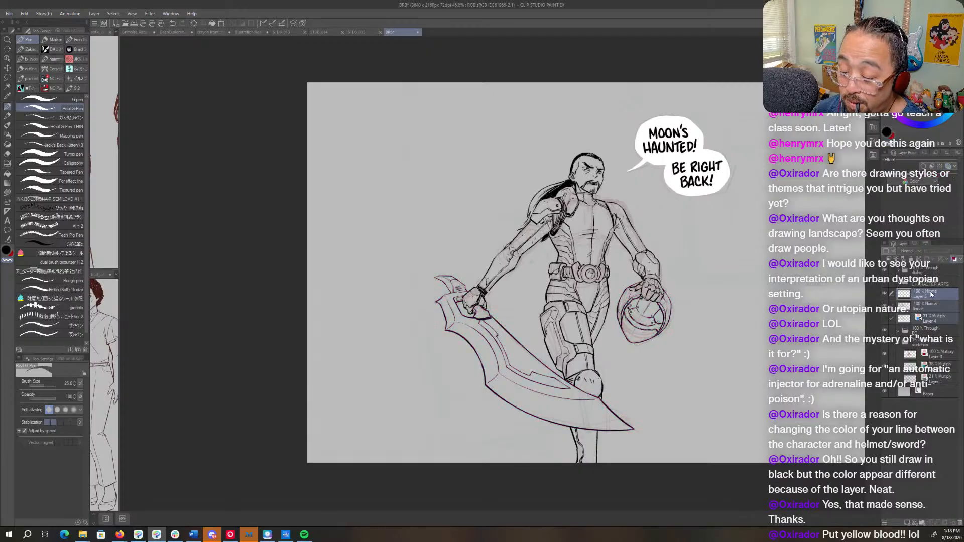
pyautogui.moveTo(931, 293); pyautogui.dragTo(937, 282)
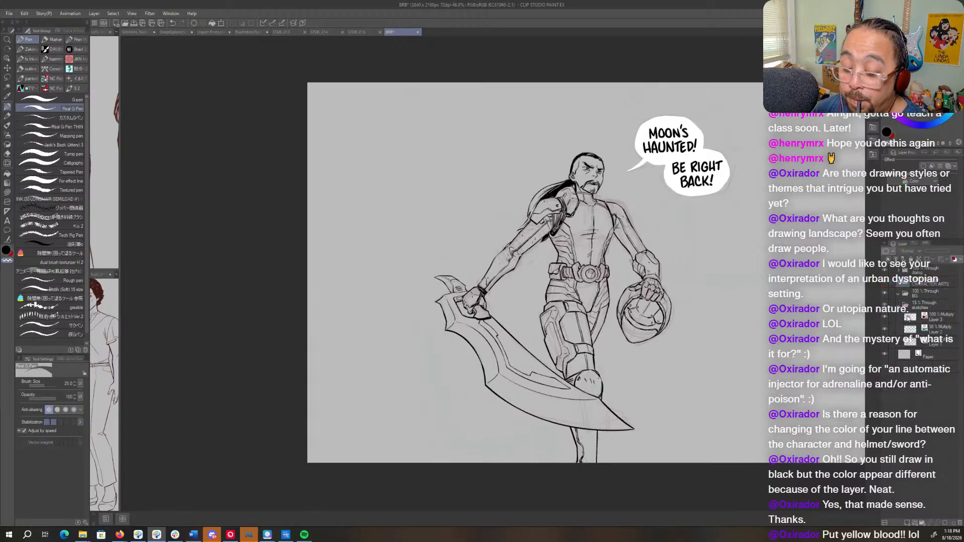
# - Raise the sketches folder's opacity to 65% and hide the red figure sketch on Layer 3
pyautogui.click(935, 306)
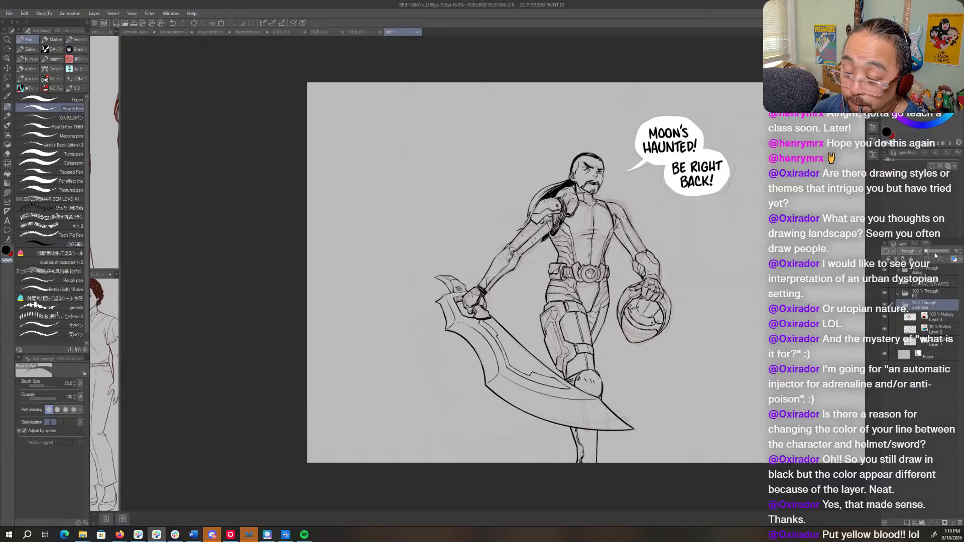
pyautogui.moveTo(935, 255); pyautogui.dragTo(940, 253)
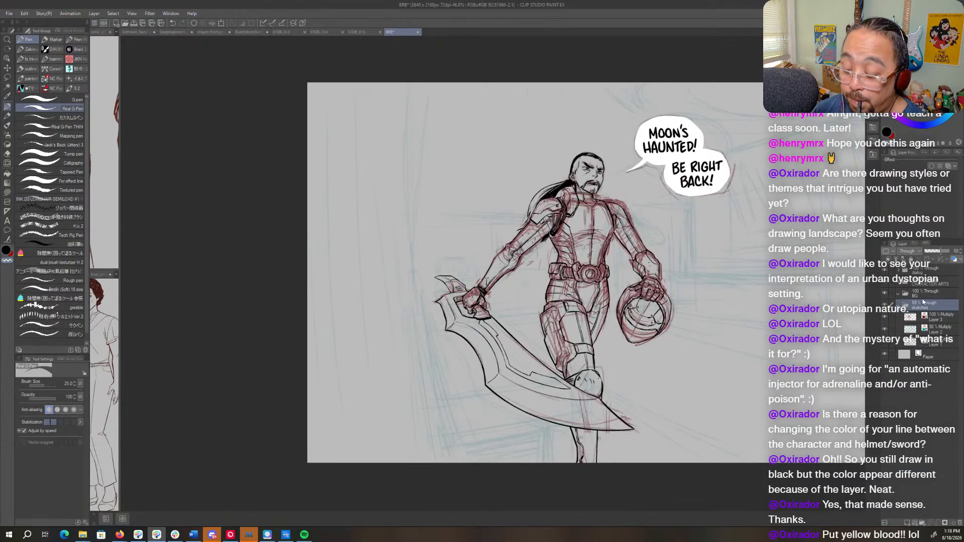
pyautogui.click(886, 314)
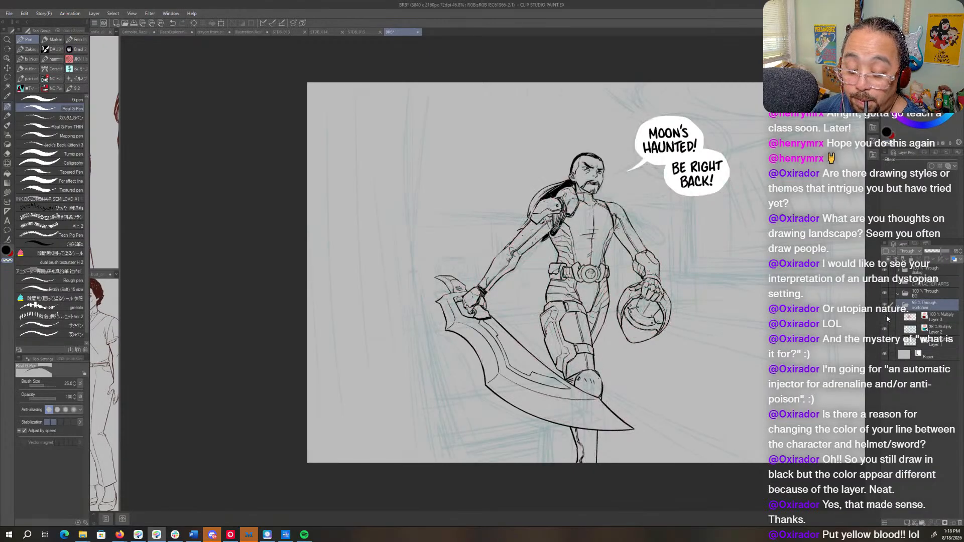
pyautogui.click(887, 315)
pyautogui.click(887, 314)
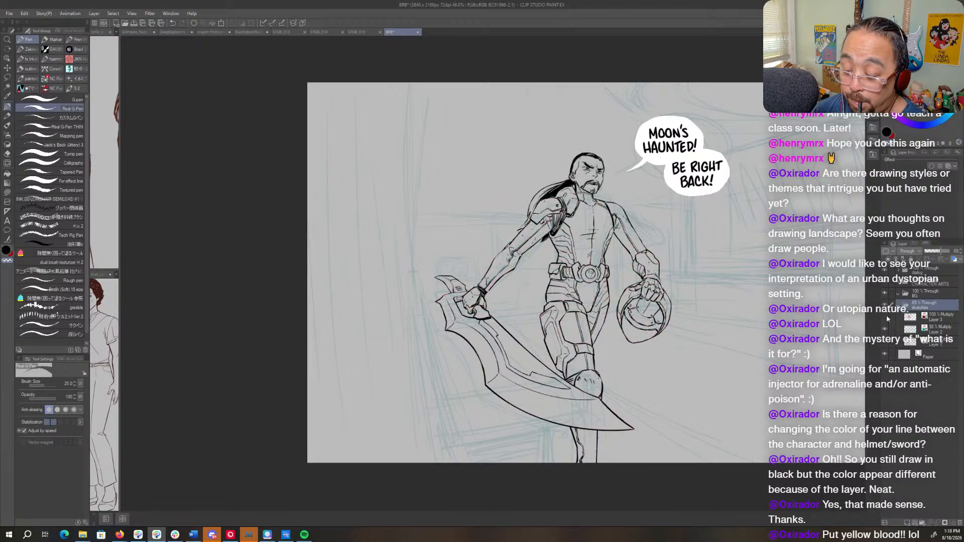
# - Add a new layer with layer colour enabled above Layer 2 and lower the CHARACTER ARTS folder's opacity to 15%
pyautogui.click(935, 329)
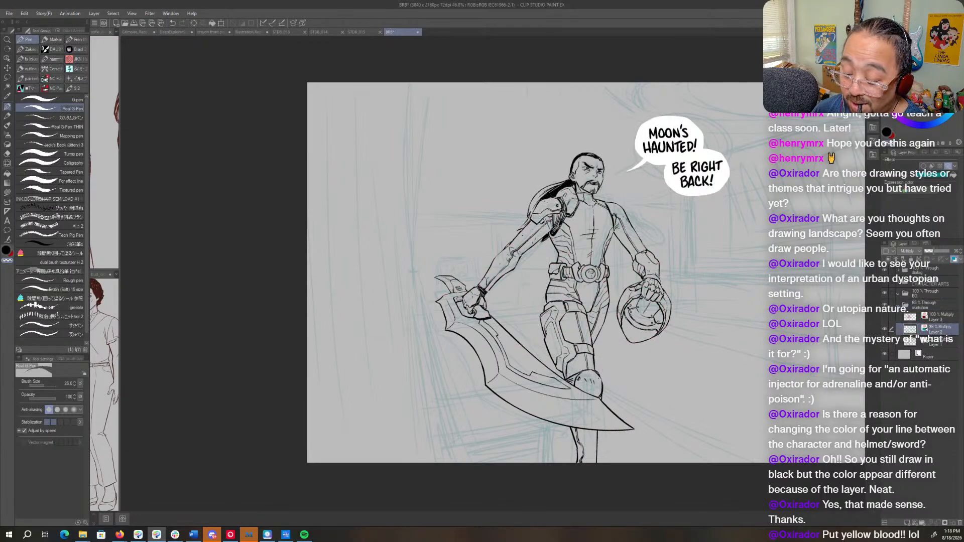
pyautogui.click(902, 523)
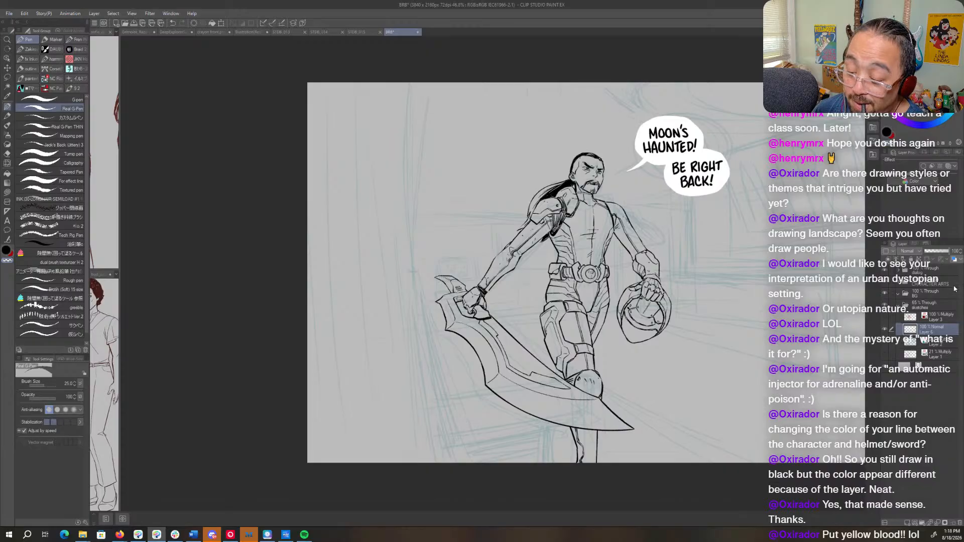
pyautogui.click(949, 167)
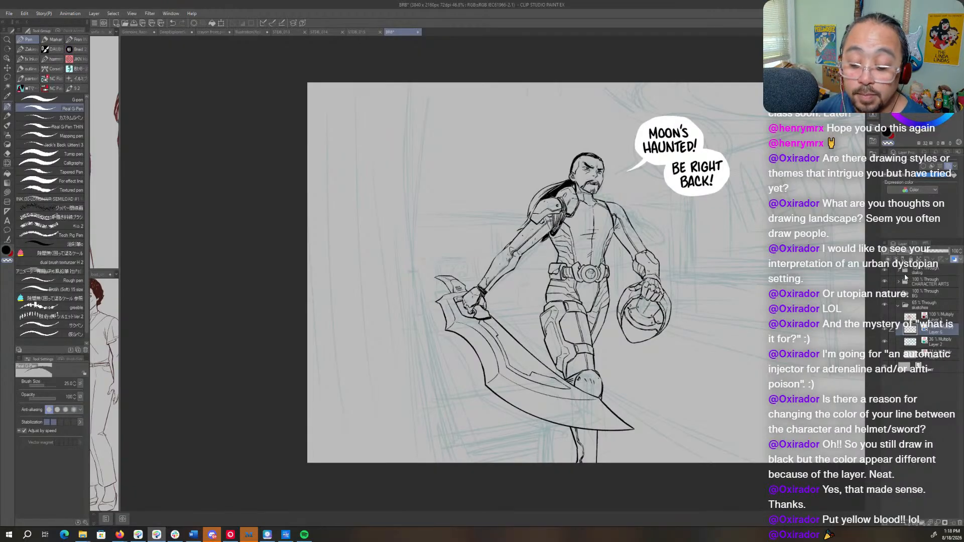
pyautogui.click(938, 281)
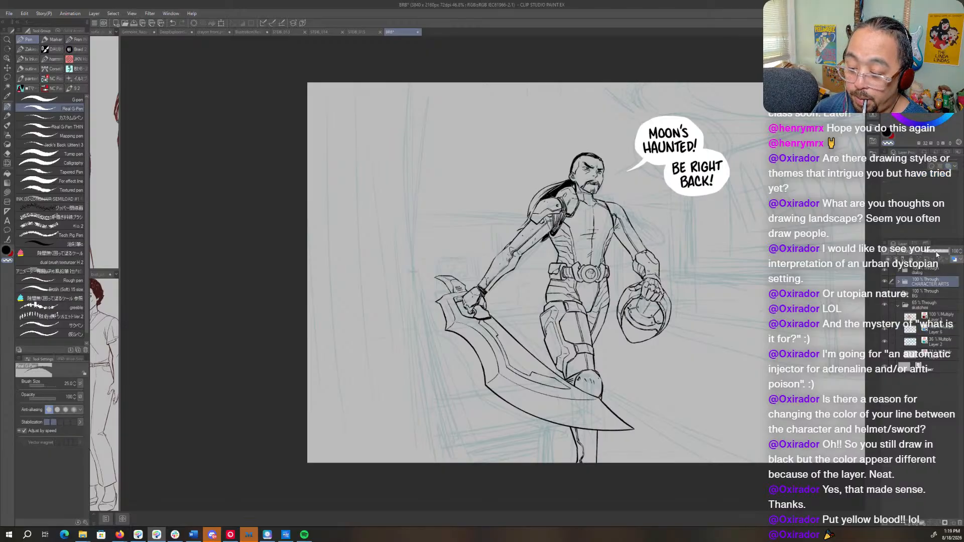
pyautogui.moveTo(937, 255); pyautogui.dragTo(929, 254)
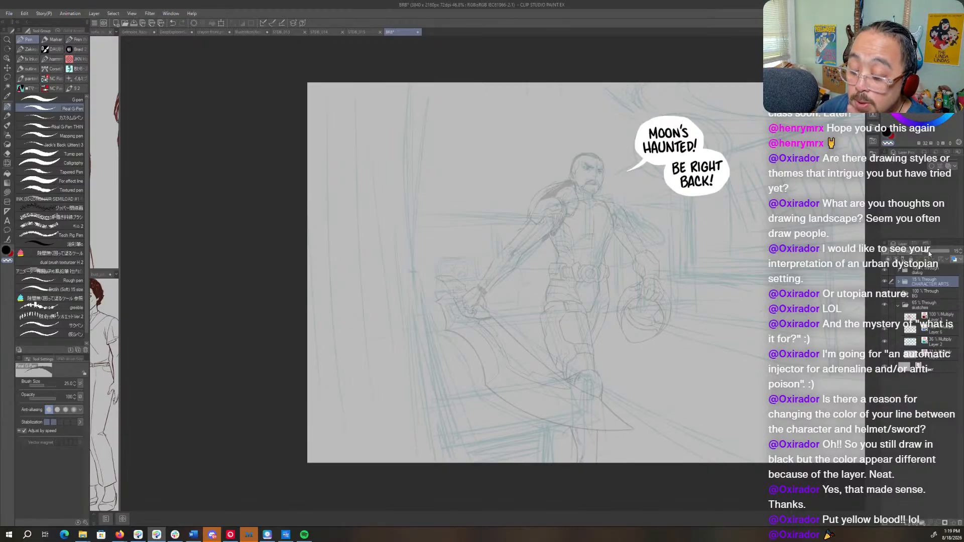
# - Change the layer colour of the new Layer 6 to magenta
pyautogui.click(939, 330)
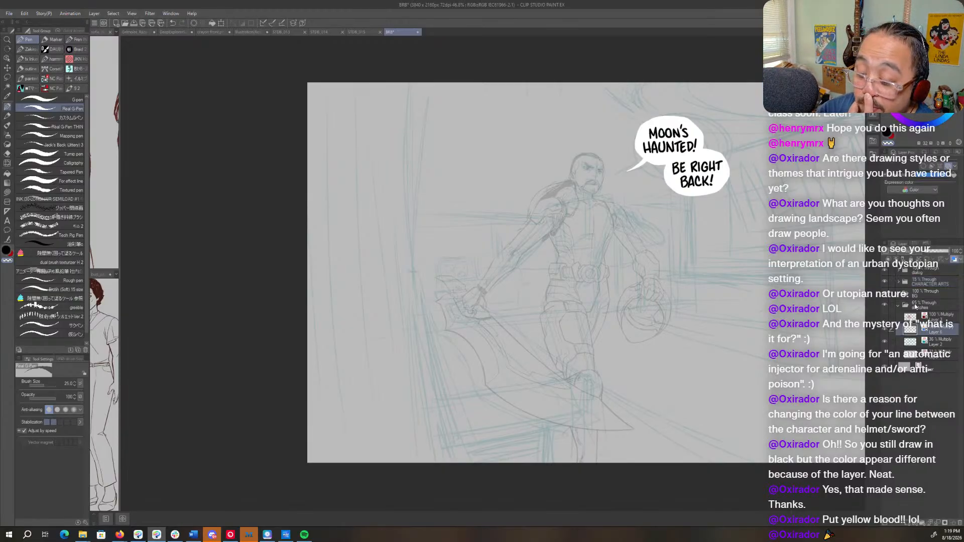
pyautogui.click(930, 176)
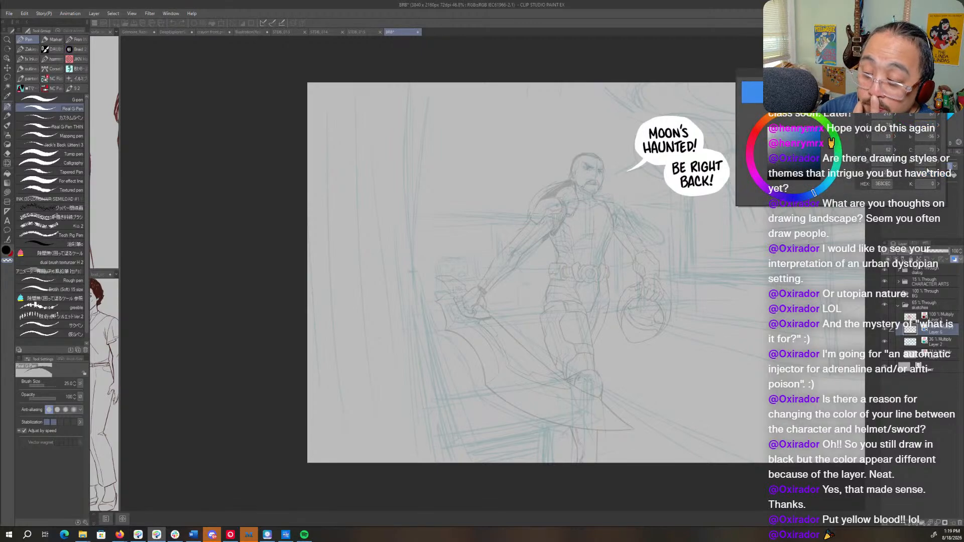
pyautogui.moveTo(754, 136)
pyautogui.mouseDown()
pyautogui.moveTo(808, 142)
pyautogui.moveTo(796, 137)
pyautogui.mouseUp()
pyautogui.click(752, 170)
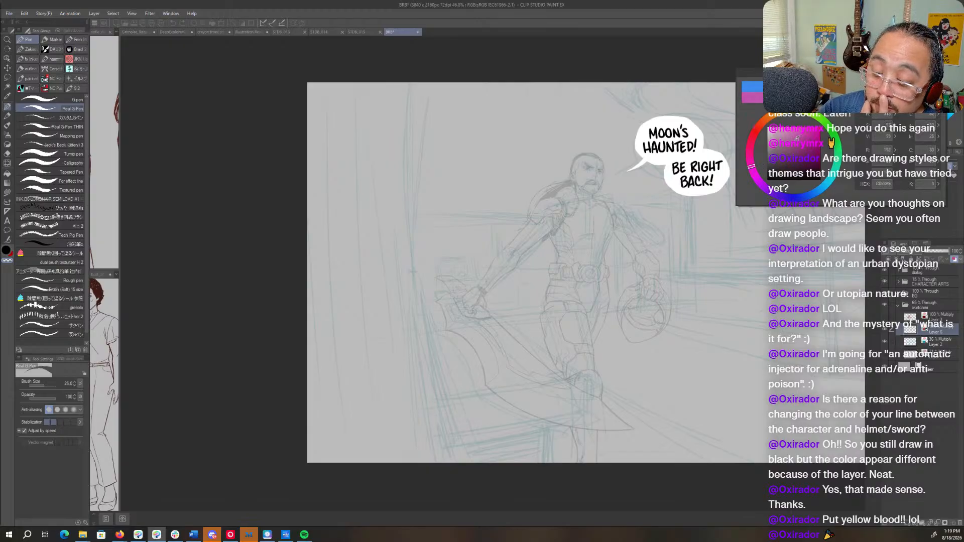
pyautogui.click(921, 85)
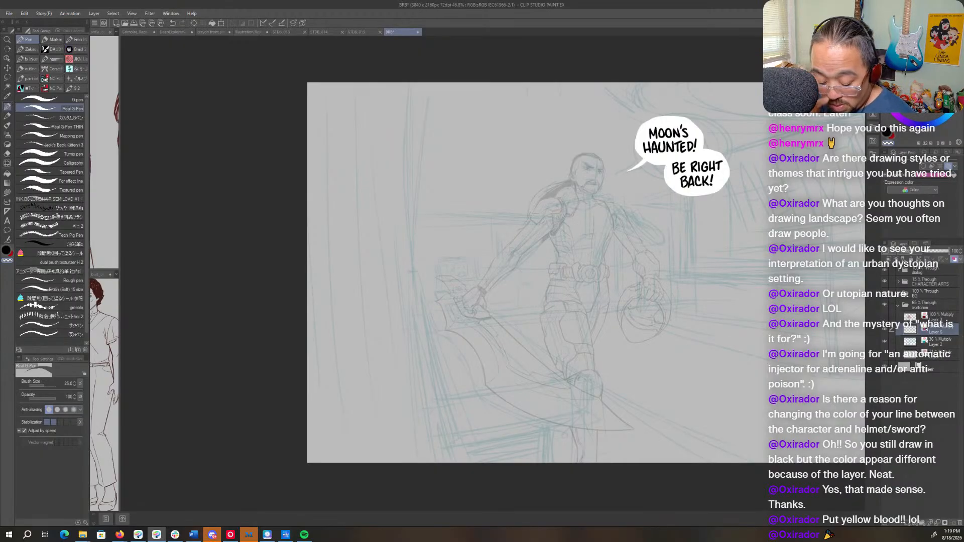
# - Choose the Real pencil and mark the vanishing point with a small cross beside the sword hand on Layer 6
pyautogui.press('p')
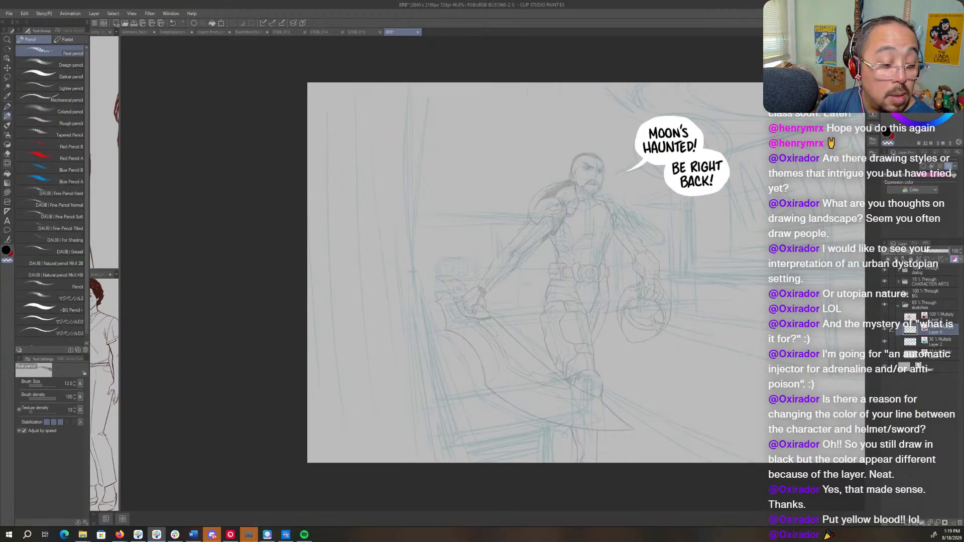
pyautogui.click(51, 308)
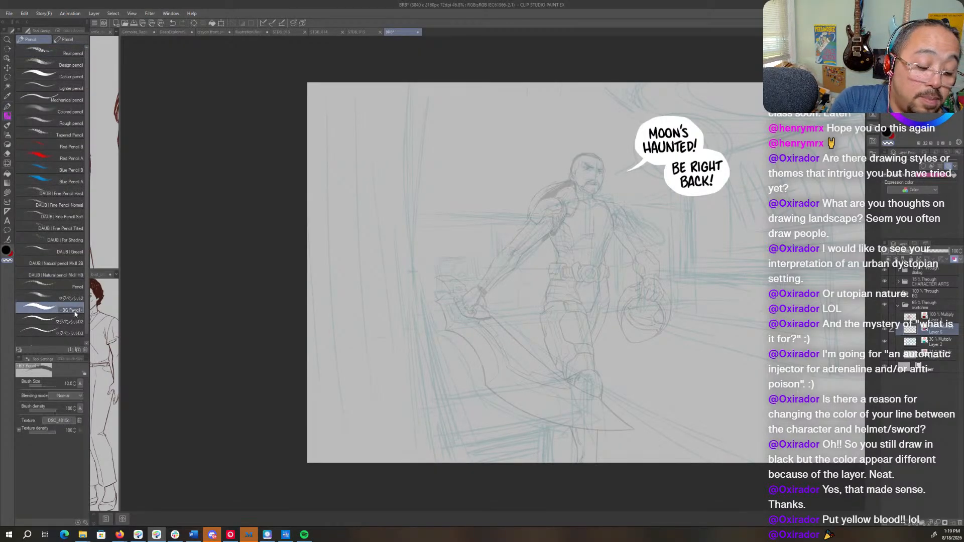
pyautogui.press('[')
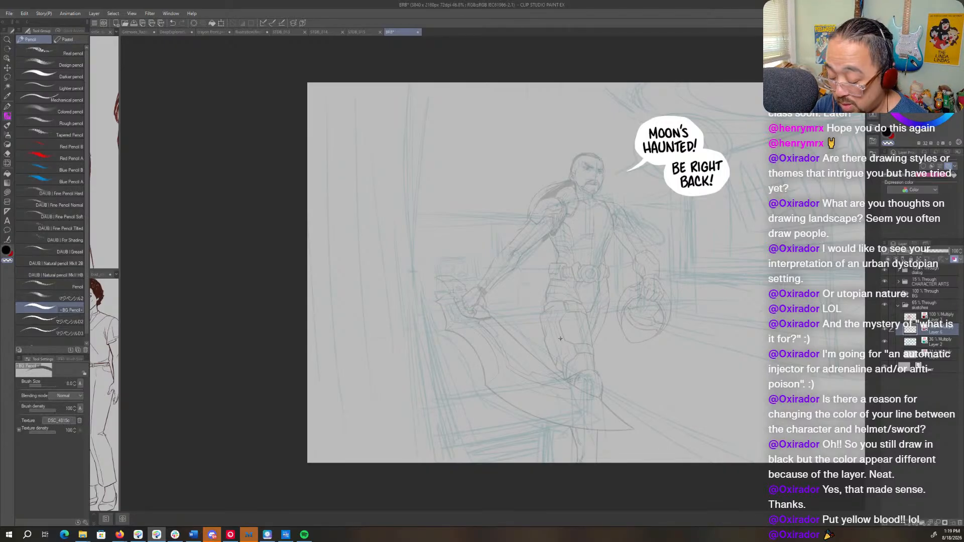
pyautogui.press('[')
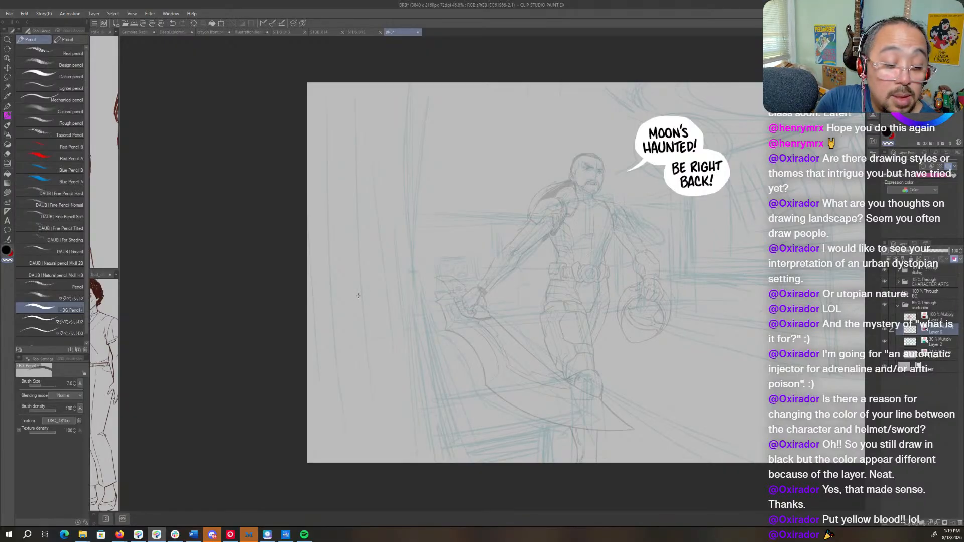
pyautogui.click(51, 53)
pyautogui.moveTo(461, 245); pyautogui.dragTo(522, 245)
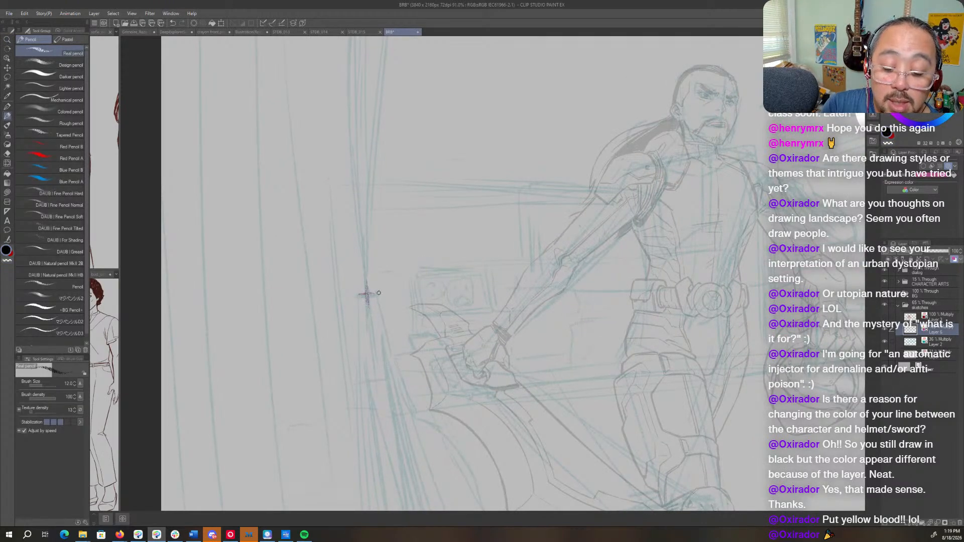
# - Raise the sketches folder's opacity to 74% and make Layer 6 the drawing layer again
pyautogui.click(925, 308)
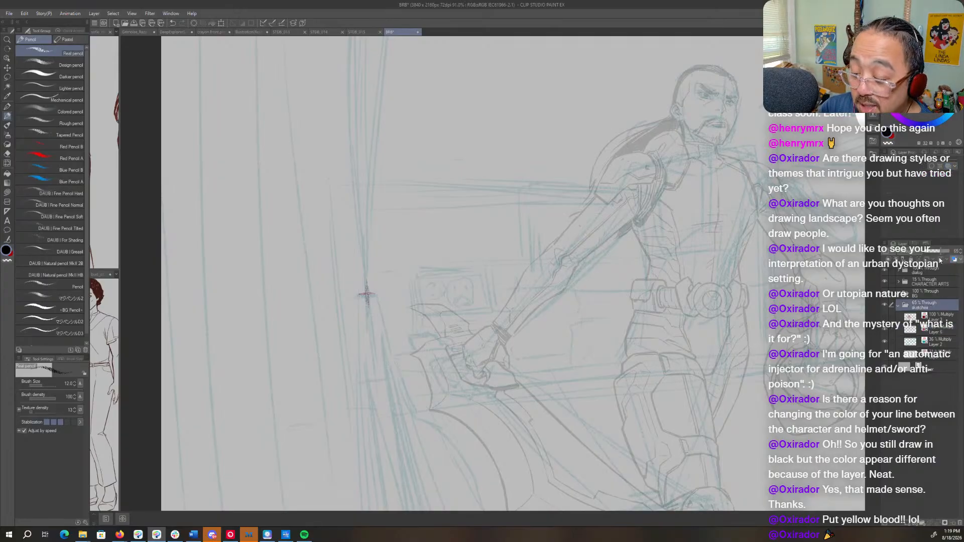
pyautogui.click(941, 251)
pyautogui.click(907, 314)
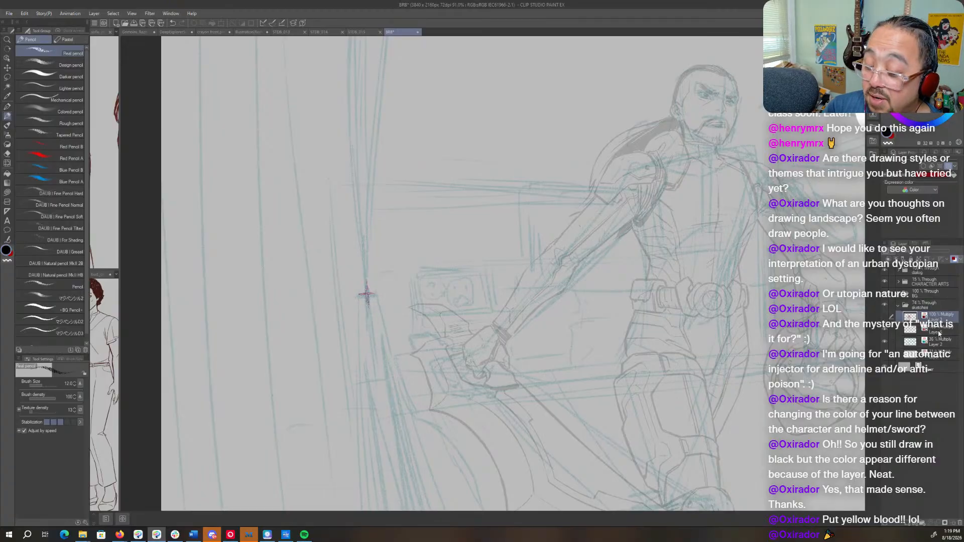
pyautogui.click(939, 332)
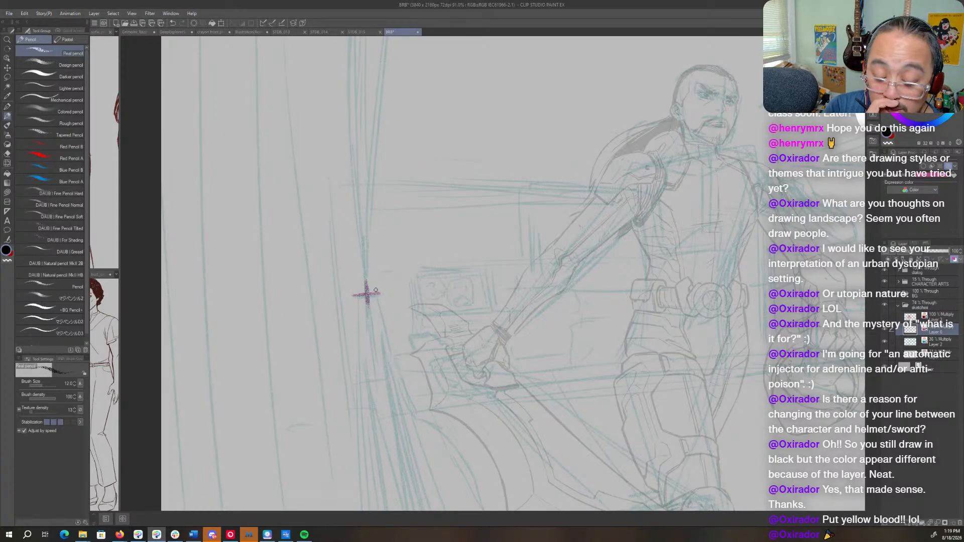
# - Sketch a rectangular monitor with a thick side edge above the sword hand and a narrow slab extending from it behind the forearm
pyautogui.moveTo(414, 267)
pyautogui.mouseDown()
pyautogui.moveTo(423, 305)
pyautogui.moveTo(453, 264)
pyautogui.moveTo(488, 263)
pyautogui.moveTo(500, 308)
pyautogui.mouseUp()
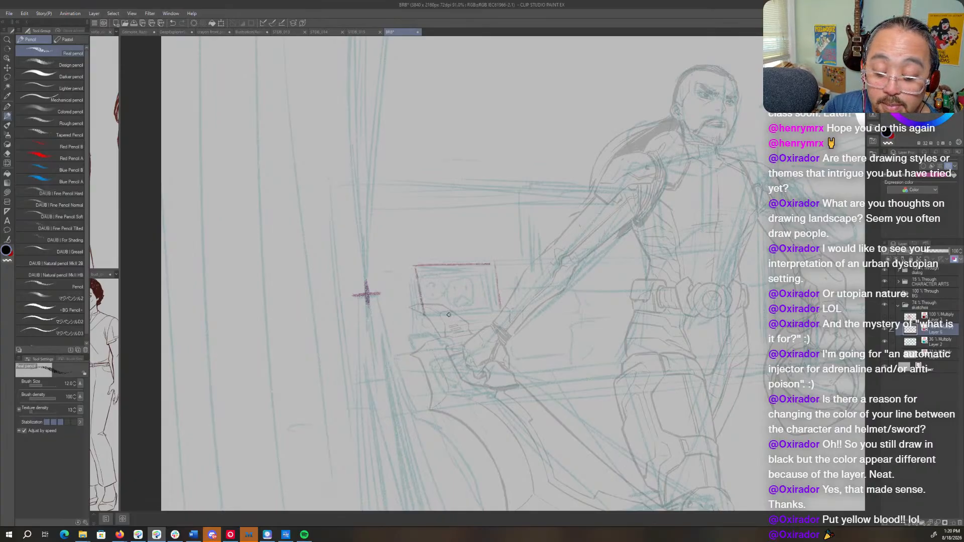
pyautogui.moveTo(424, 317); pyautogui.dragTo(500, 313)
pyautogui.moveTo(677, 292); pyautogui.dragTo(654, 265)
pyautogui.moveTo(477, 257)
pyautogui.mouseDown()
pyautogui.moveTo(545, 257)
pyautogui.moveTo(559, 284)
pyautogui.mouseUp()
pyautogui.moveTo(503, 276)
pyautogui.mouseDown()
pyautogui.moveTo(553, 271)
pyautogui.moveTo(526, 287)
pyautogui.moveTo(559, 284)
pyautogui.moveTo(560, 273)
pyautogui.moveTo(532, 287)
pyautogui.moveTo(559, 285)
pyautogui.mouseUp()
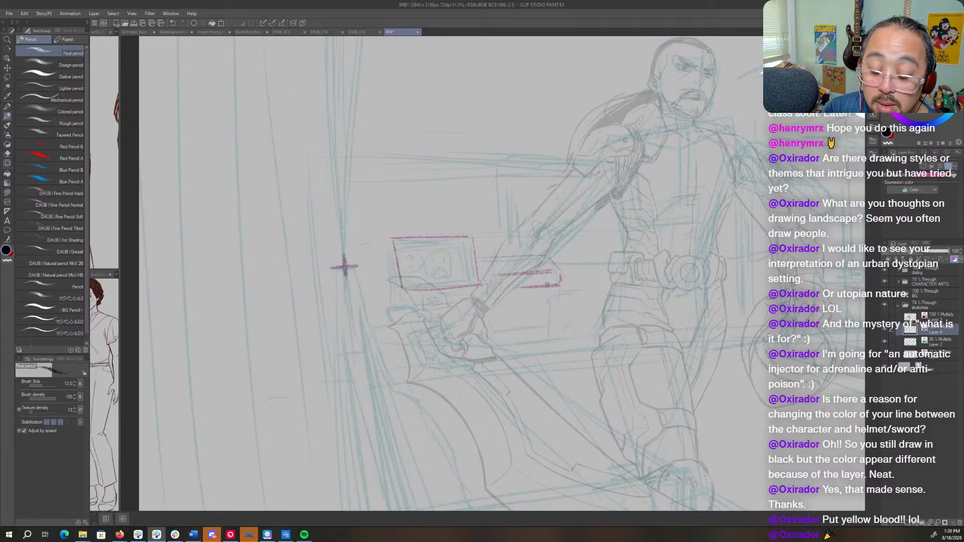
pyautogui.moveTo(396, 257)
pyautogui.mouseDown()
pyautogui.moveTo(386, 262)
pyautogui.moveTo(400, 284)
pyautogui.mouseUp()
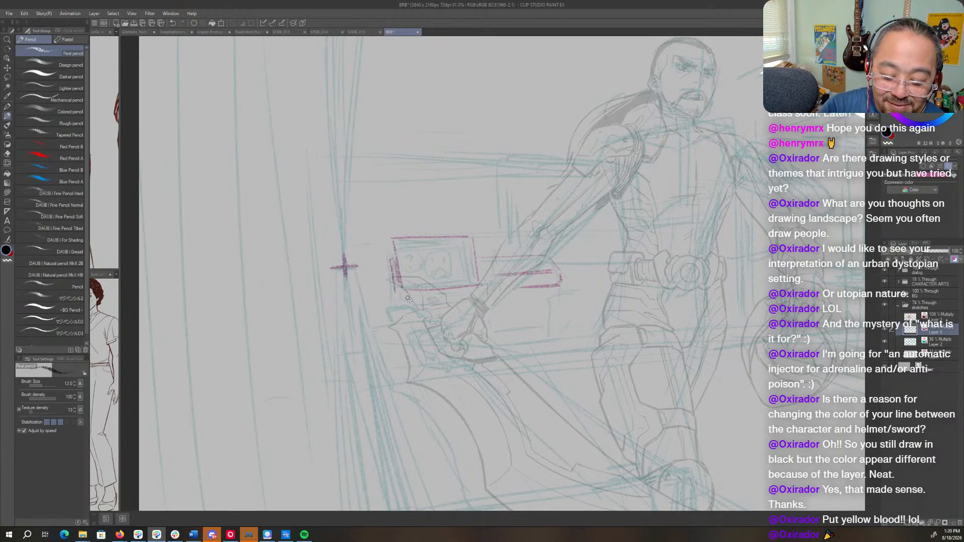
pyautogui.moveTo(394, 287); pyautogui.dragTo(390, 309)
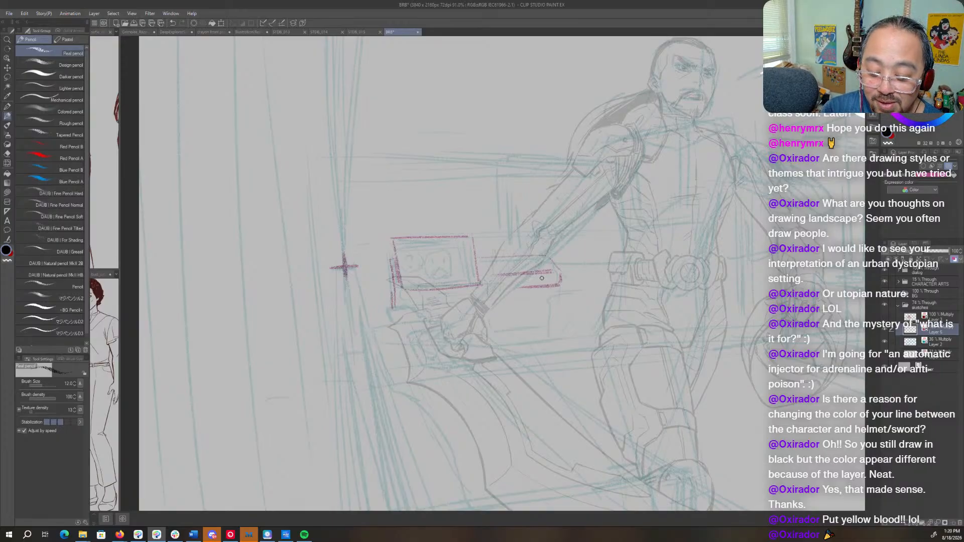
pyautogui.moveTo(541, 272)
pyautogui.mouseDown()
pyautogui.moveTo(487, 282)
pyautogui.moveTo(525, 283)
pyautogui.mouseUp()
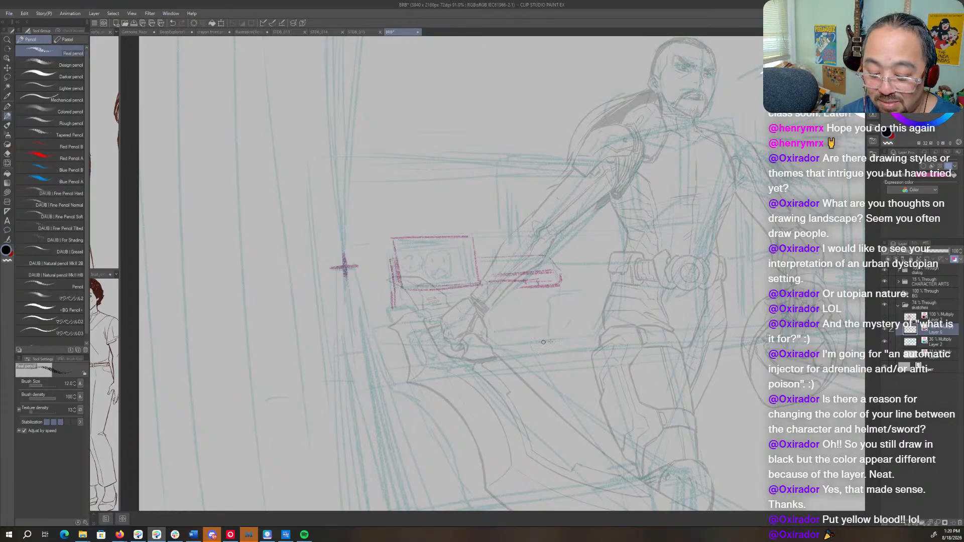
# - Sketch the long horizontal background edges behind the figure, one at belt height and one across the thighs to the helmet
pyautogui.moveTo(464, 346); pyautogui.dragTo(791, 339)
pyautogui.moveTo(568, 260)
pyautogui.mouseDown()
pyautogui.moveTo(770, 259)
pyautogui.moveTo(573, 247)
pyautogui.mouseUp()
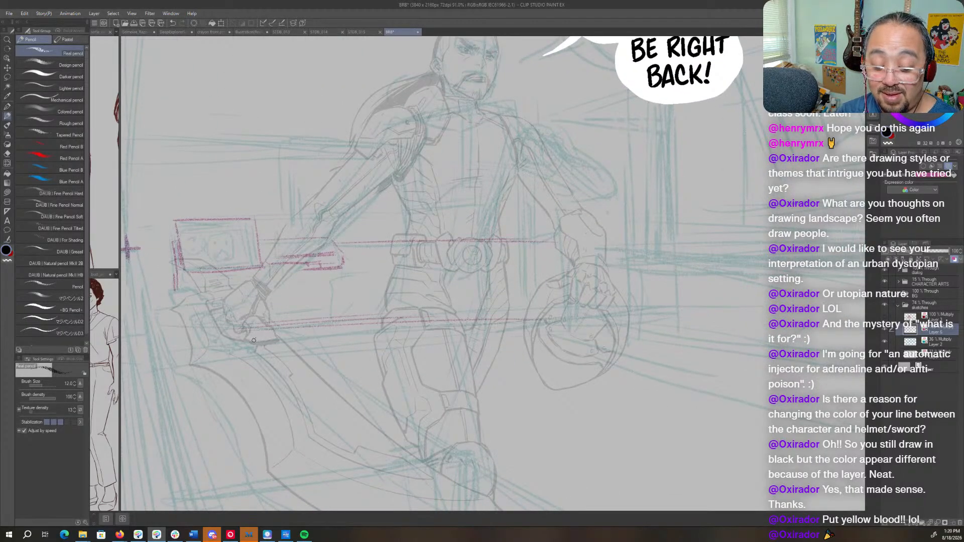
pyautogui.moveTo(506, 317); pyautogui.dragTo(231, 344)
pyautogui.moveTo(312, 328); pyautogui.dragTo(633, 306)
# - Sketch the background's sloping lower edge and level upper edge from beside the helmet toward the far side of the canvas
pyautogui.moveTo(704, 339); pyautogui.dragTo(451, 314)
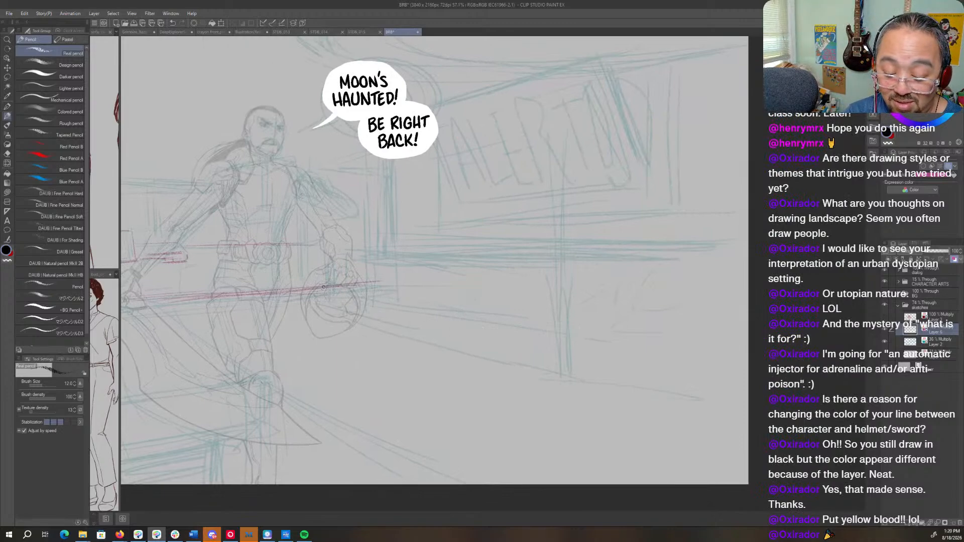
pyautogui.moveTo(571, 312); pyautogui.dragTo(730, 327)
pyautogui.moveTo(547, 311)
pyautogui.mouseDown()
pyautogui.moveTo(748, 324)
pyautogui.moveTo(506, 304)
pyautogui.mouseUp()
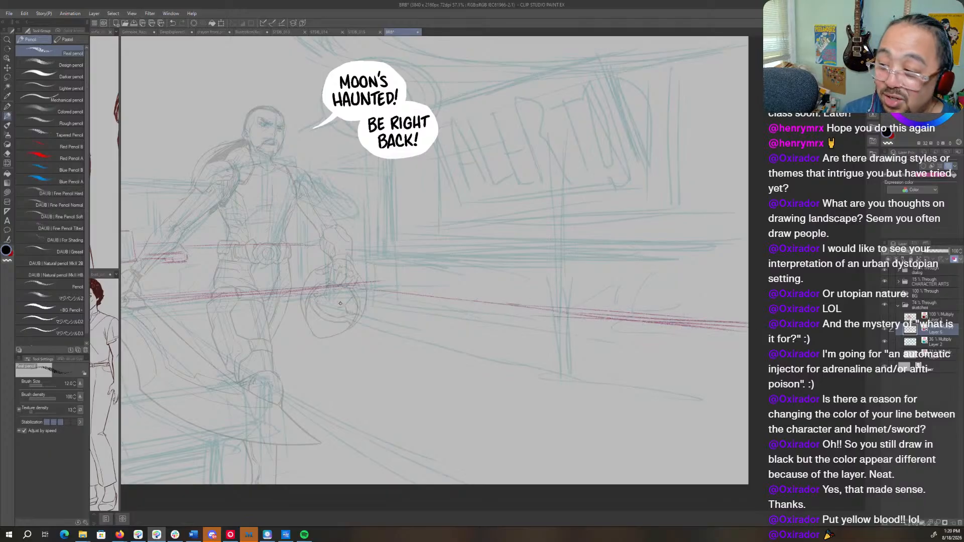
pyautogui.moveTo(392, 365); pyautogui.dragTo(490, 336)
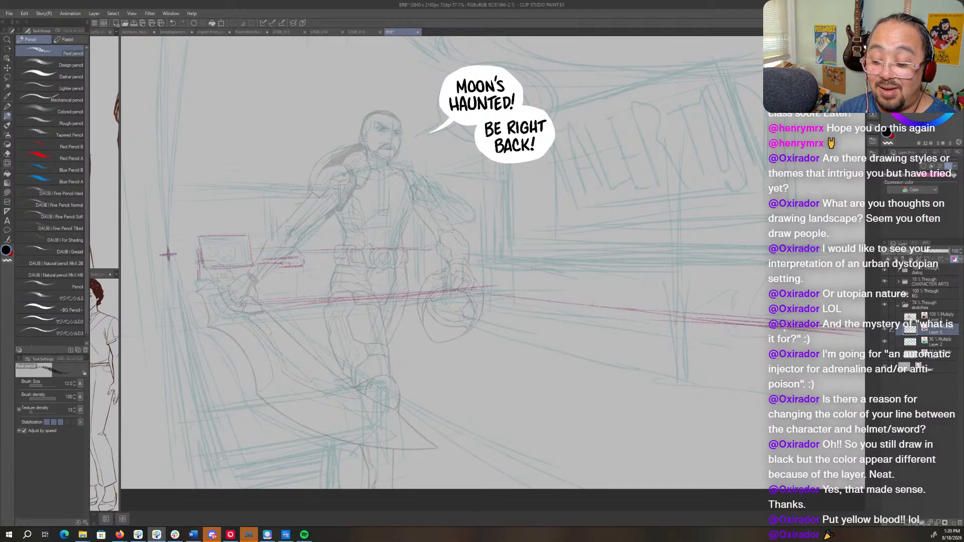
pyautogui.moveTo(799, 331); pyautogui.dragTo(704, 322)
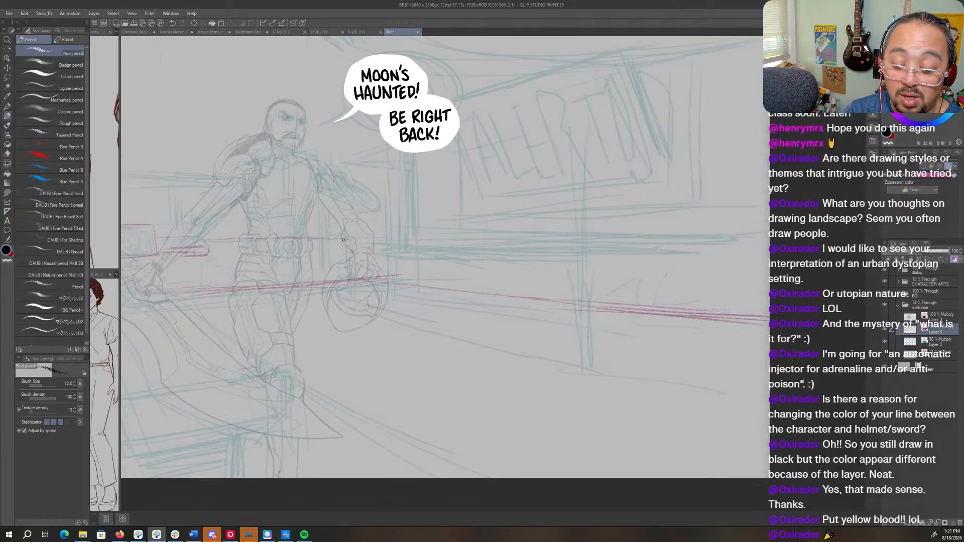
pyautogui.moveTo(528, 238); pyautogui.dragTo(766, 240)
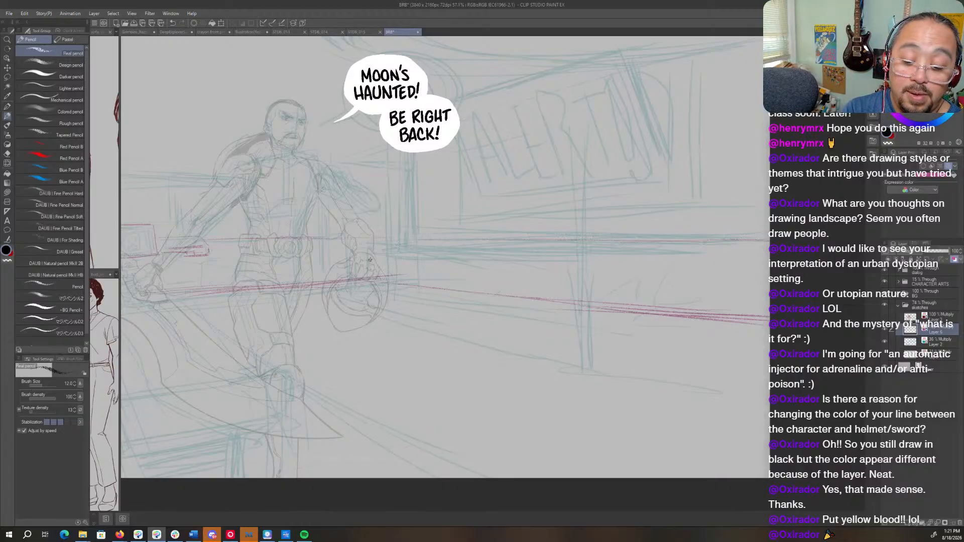
# - Sketch the back wall's vertical edge behind the helmet arm and its upper edge running across the figure's shoulders
pyautogui.moveTo(358, 163); pyautogui.dragTo(365, 275)
pyautogui.moveTo(364, 187); pyautogui.dragTo(367, 277)
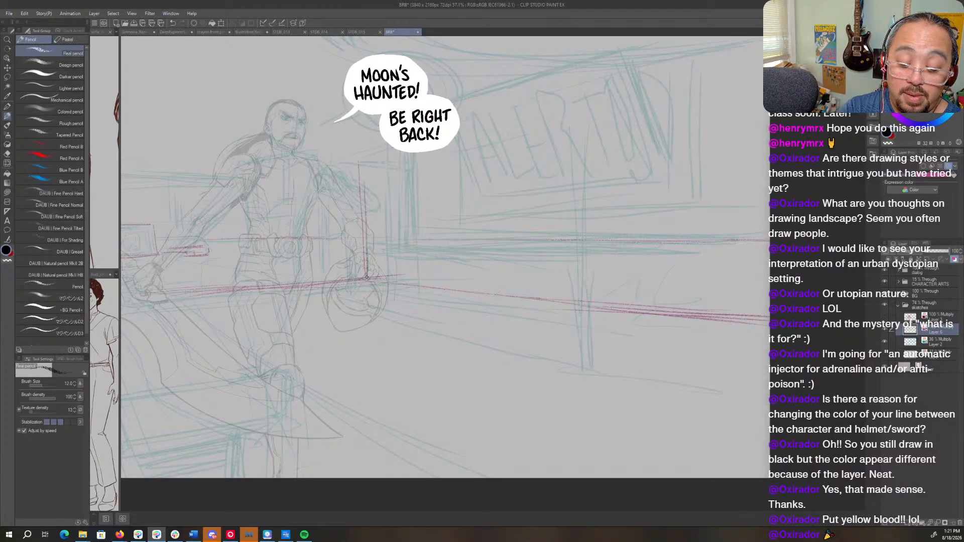
pyautogui.moveTo(361, 166); pyautogui.dragTo(363, 216)
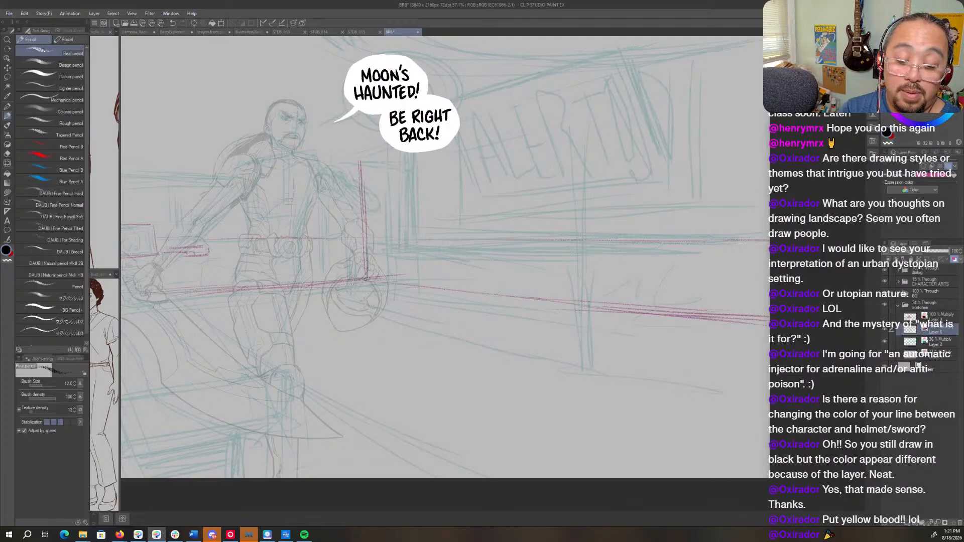
pyautogui.moveTo(365, 279); pyautogui.dragTo(615, 313)
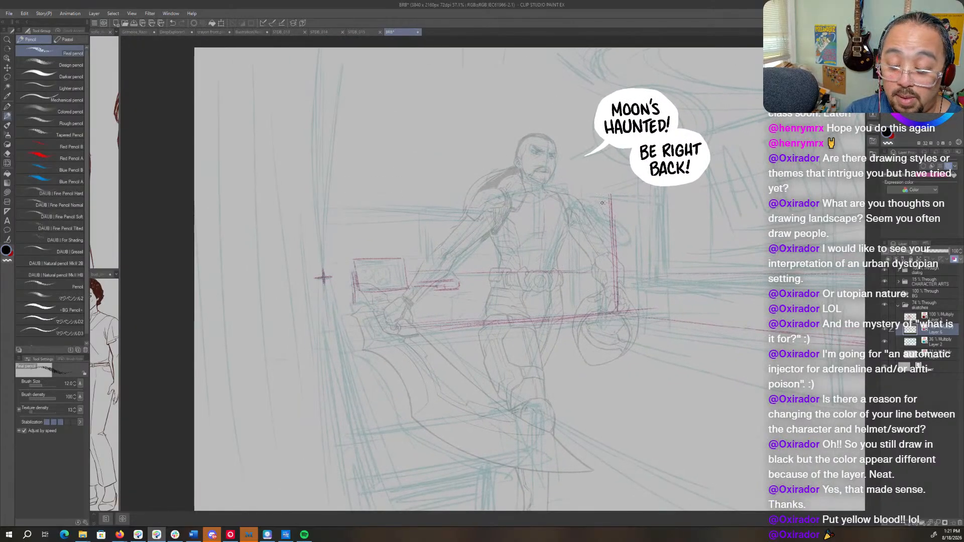
pyautogui.moveTo(578, 192); pyautogui.dragTo(315, 182)
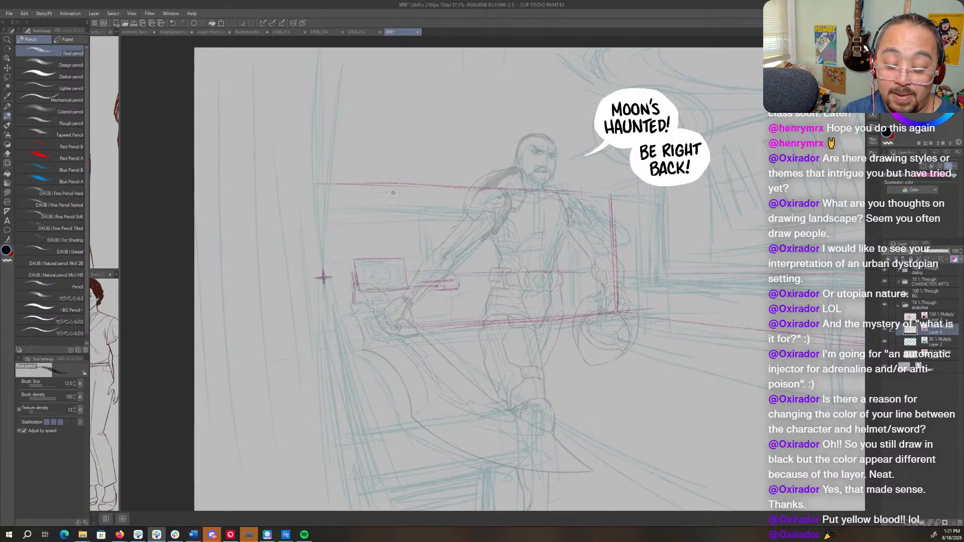
pyautogui.moveTo(410, 184)
pyautogui.mouseDown()
pyautogui.moveTo(315, 189)
pyautogui.moveTo(419, 183)
pyautogui.mouseUp()
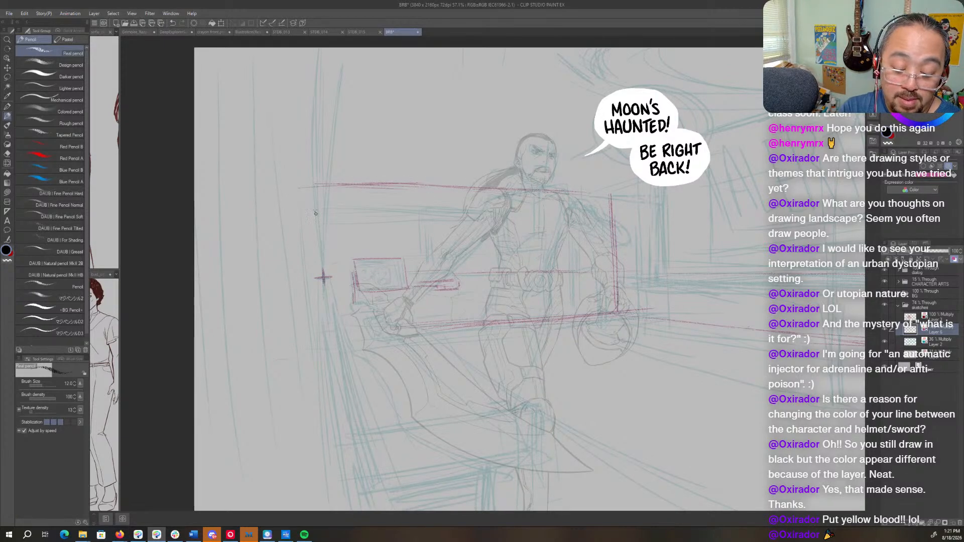
# - Sketch the back wall's slanted edge beyond the sword hand, extend its lower edge to it, and run diagonals outward from both corners
pyautogui.moveTo(290, 227); pyautogui.dragTo(308, 349)
pyautogui.moveTo(293, 195); pyautogui.dragTo(310, 357)
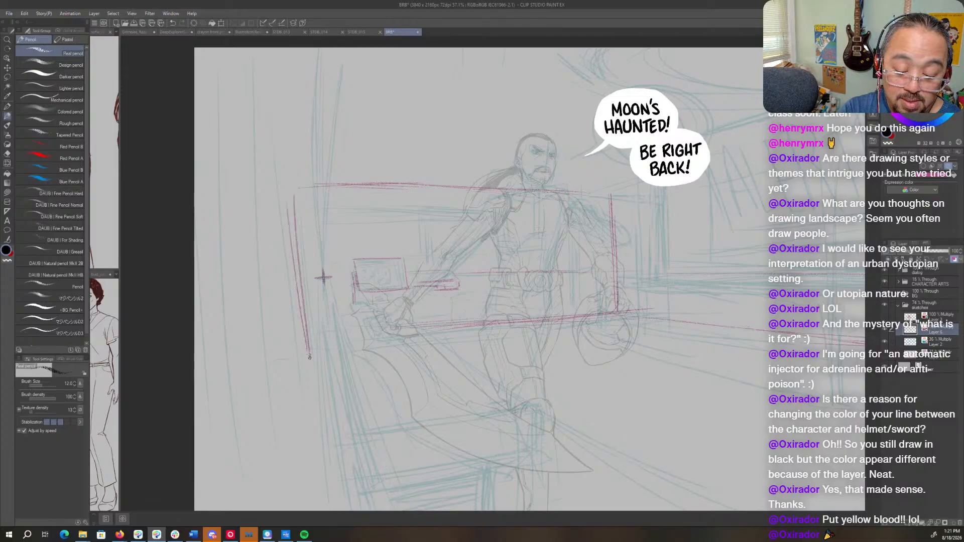
pyautogui.moveTo(402, 331); pyautogui.dragTo(324, 338)
pyautogui.moveTo(453, 327)
pyautogui.mouseDown()
pyautogui.moveTo(291, 340)
pyautogui.moveTo(311, 340)
pyautogui.mouseUp()
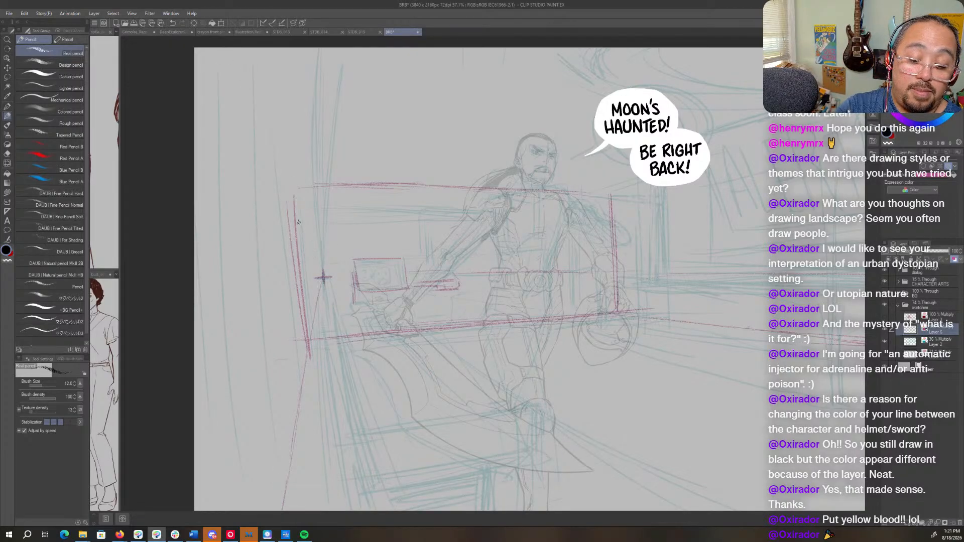
pyautogui.moveTo(280, 162)
pyautogui.mouseDown()
pyautogui.moveTo(302, 214)
pyautogui.moveTo(243, 49)
pyautogui.moveTo(269, 131)
pyautogui.mouseUp()
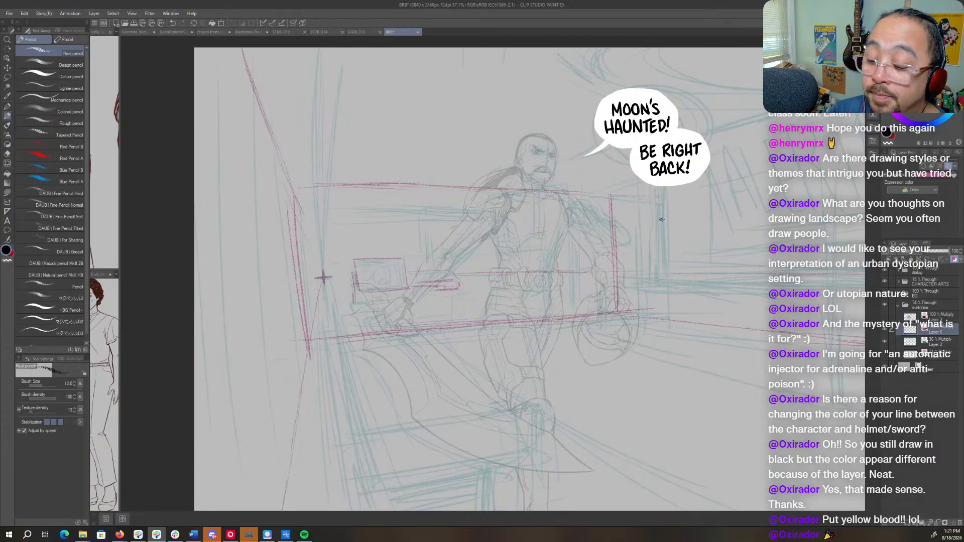
# - Sketch the side wall's sloping line from beside the speech bubbles through the lettered sign toward the far edge of the canvas
pyautogui.moveTo(661, 219); pyautogui.dragTo(469, 253)
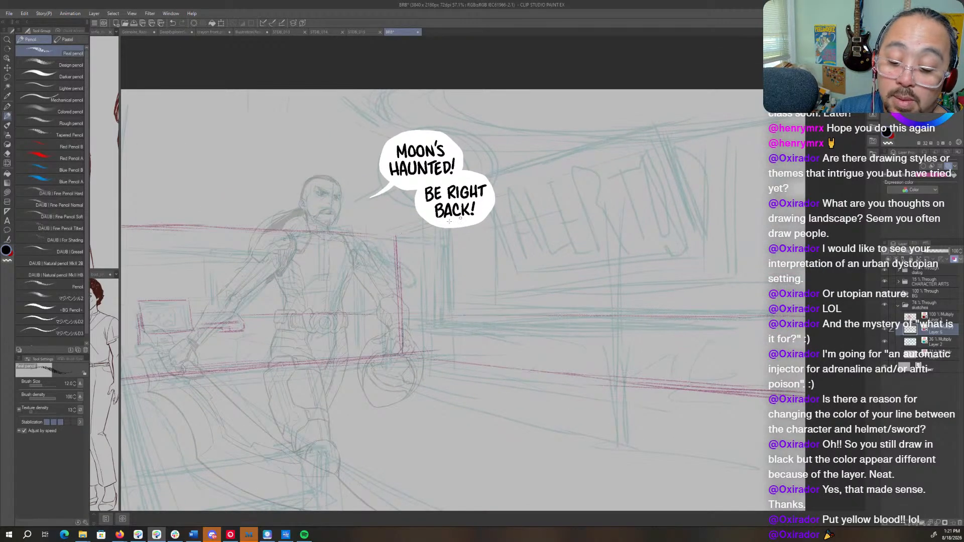
pyautogui.moveTo(607, 173); pyautogui.dragTo(771, 120)
pyautogui.moveTo(467, 218); pyautogui.dragTo(541, 214)
pyautogui.moveTo(652, 221); pyautogui.dragTo(633, 215)
pyautogui.moveTo(444, 242); pyautogui.dragTo(413, 255)
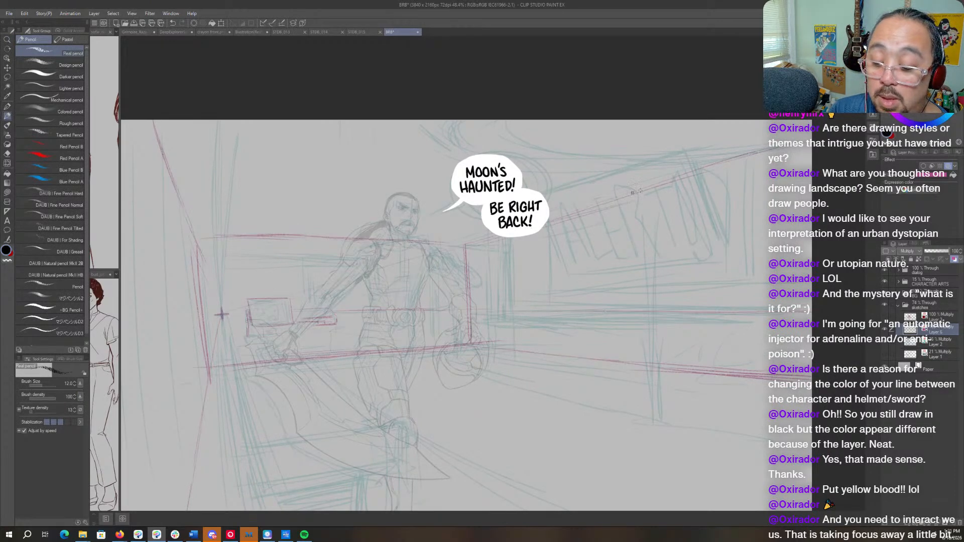
pyautogui.moveTo(619, 199); pyautogui.dragTo(720, 164)
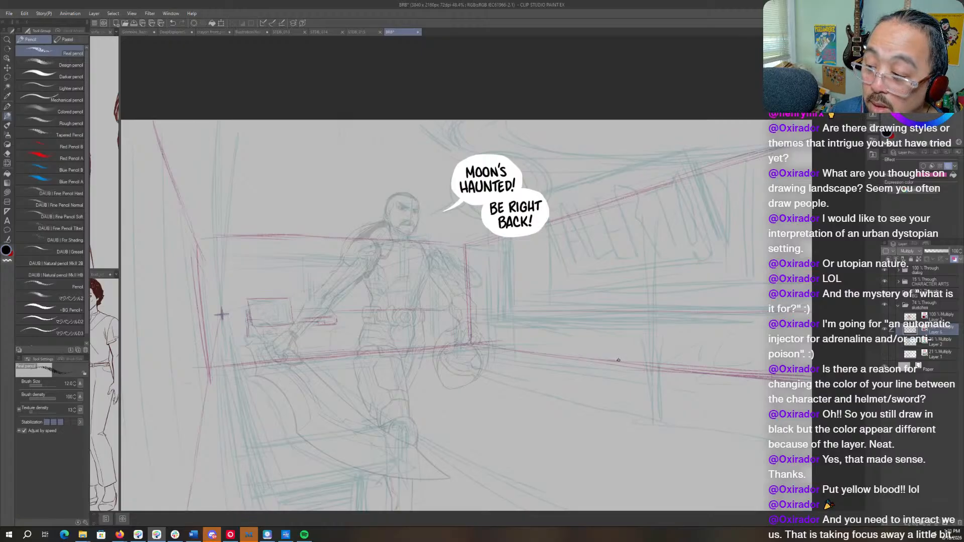
# - Add a second line just above the back wall's upper edge and mark a short slanted stroke across the pair
pyautogui.moveTo(520, 346); pyautogui.dragTo(596, 335)
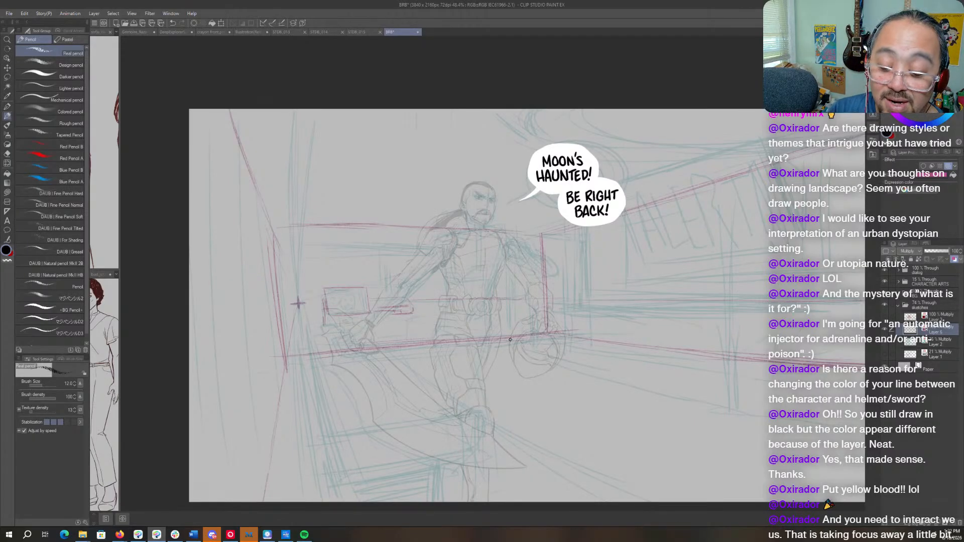
pyautogui.moveTo(289, 233); pyautogui.dragTo(479, 261)
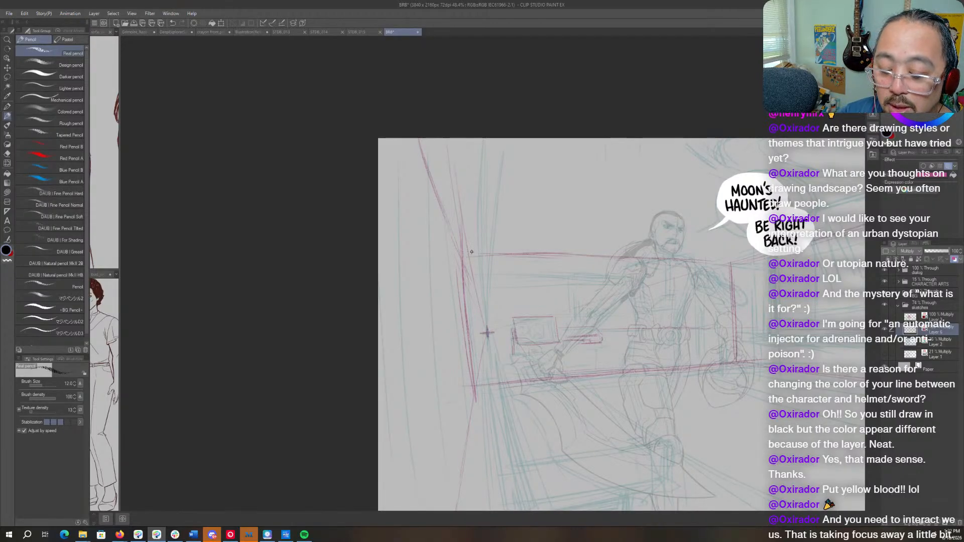
pyautogui.moveTo(463, 247)
pyautogui.mouseDown()
pyautogui.moveTo(685, 254)
pyautogui.moveTo(581, 247)
pyautogui.moveTo(740, 268)
pyautogui.mouseUp()
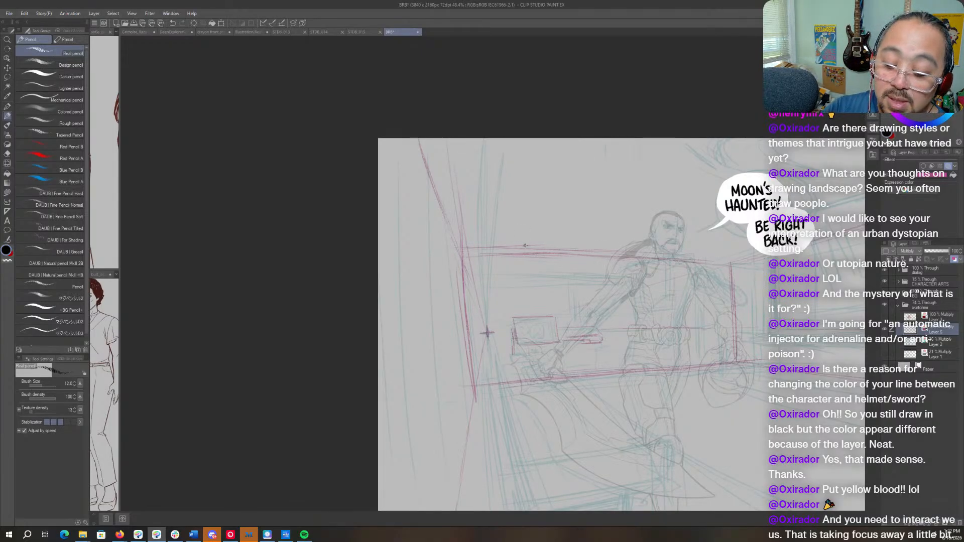
pyautogui.moveTo(527, 246); pyautogui.dragTo(543, 257)
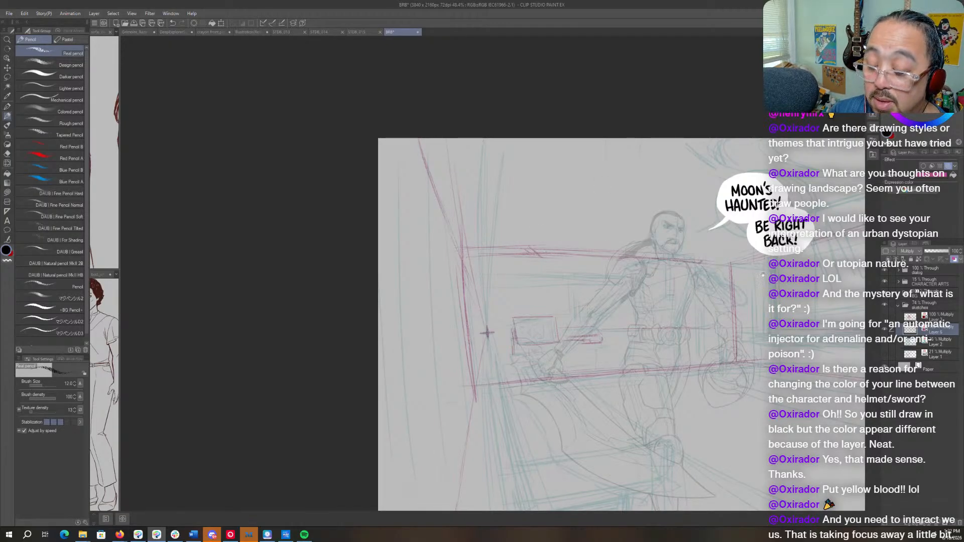
# - Sketch a ceiling diagonal rising from the back wall's upper edge and a second, higher sloping line along the sign wall
pyautogui.moveTo(763, 275); pyautogui.dragTo(663, 283)
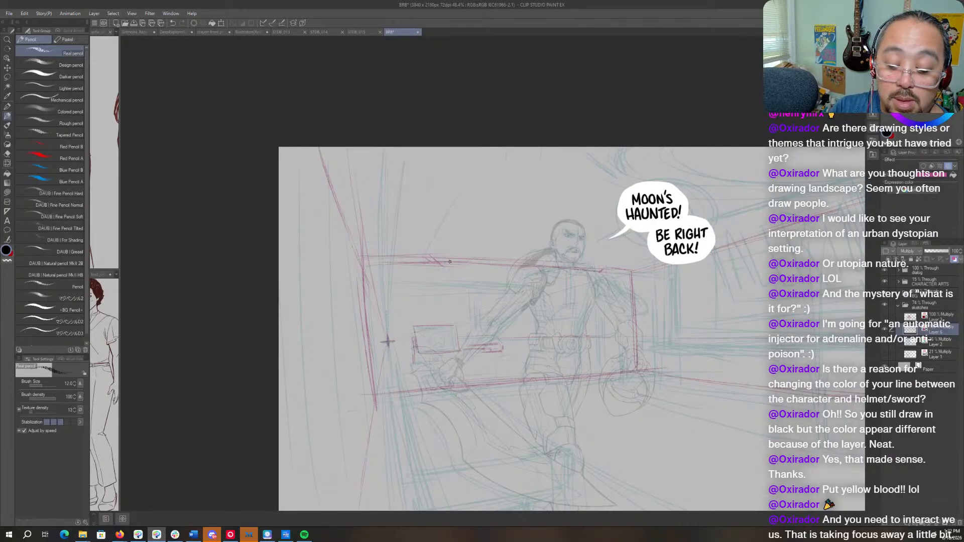
pyautogui.moveTo(441, 262); pyautogui.dragTo(502, 203)
pyautogui.moveTo(450, 244); pyautogui.dragTo(553, 146)
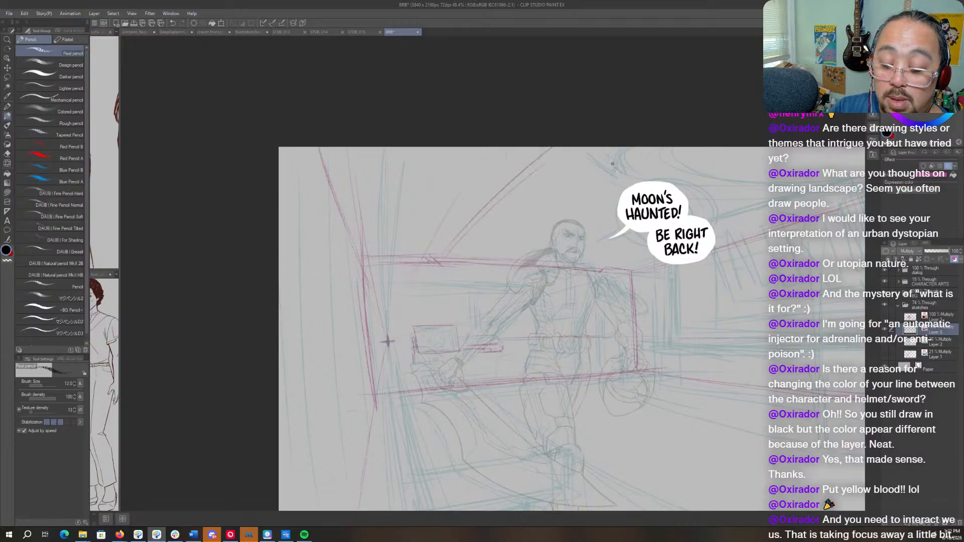
pyautogui.moveTo(696, 242); pyautogui.dragTo(548, 292)
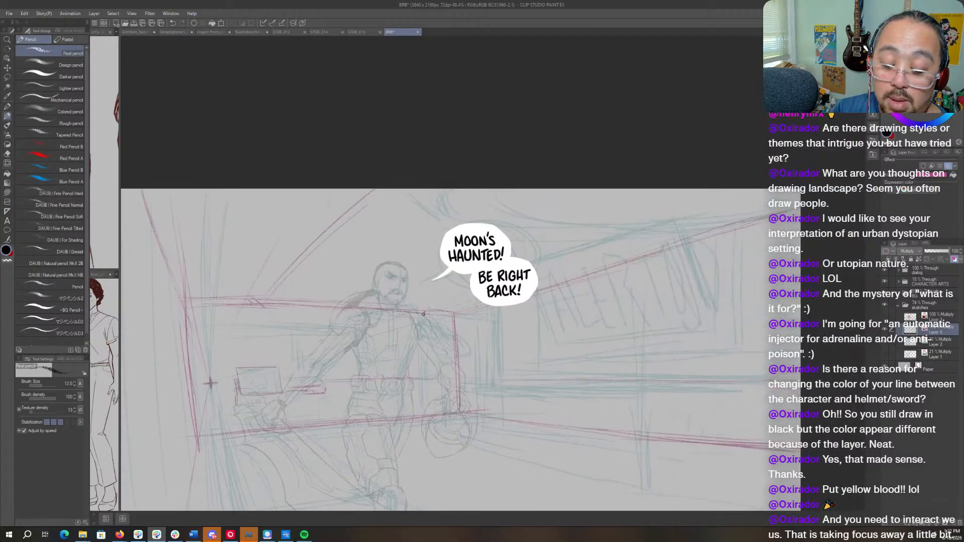
pyautogui.moveTo(485, 291); pyautogui.dragTo(773, 192)
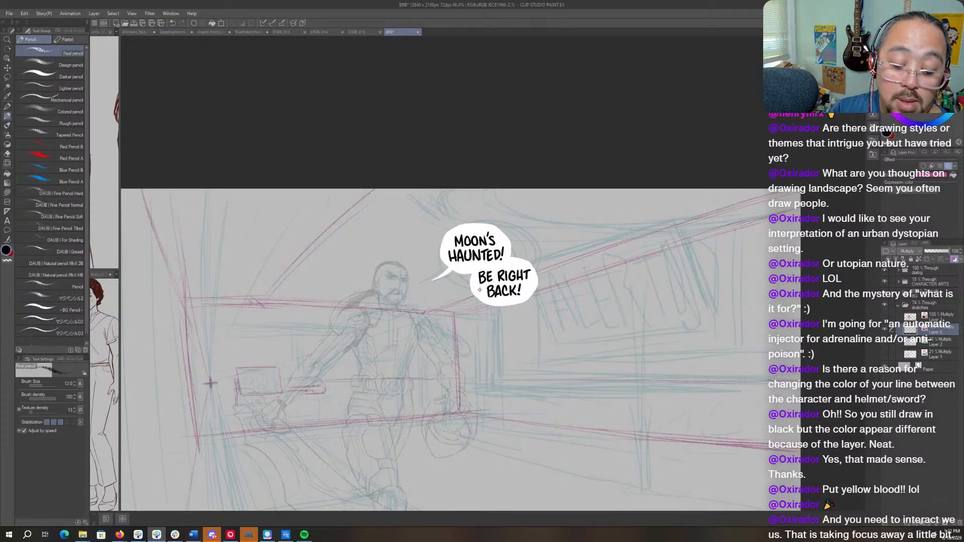
# - Sketch two roughly parallel jagged lines rising from the back wall's upper edge to the canvas's top border
pyautogui.moveTo(469, 273); pyautogui.dragTo(631, 265)
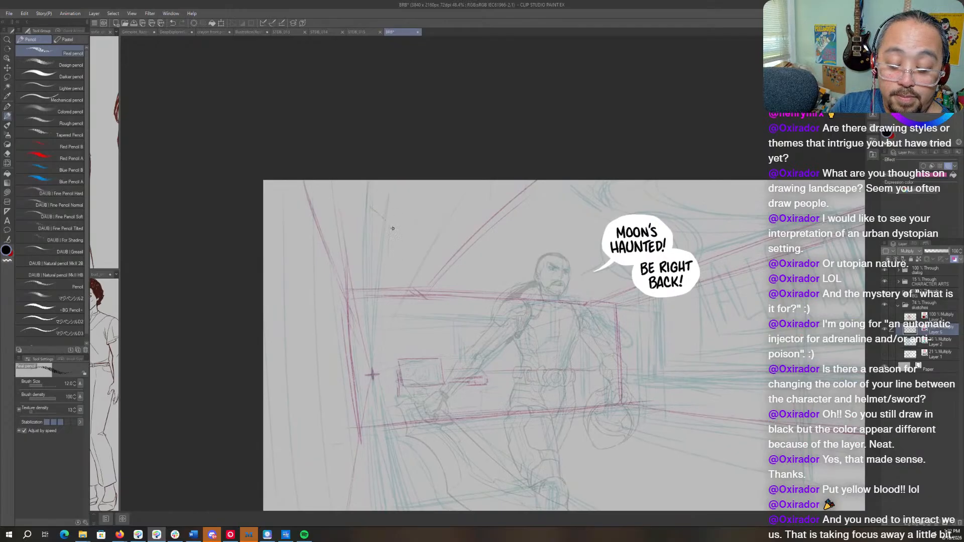
pyautogui.moveTo(388, 223)
pyautogui.mouseDown()
pyautogui.moveTo(386, 287)
pyautogui.moveTo(392, 229)
pyautogui.mouseUp()
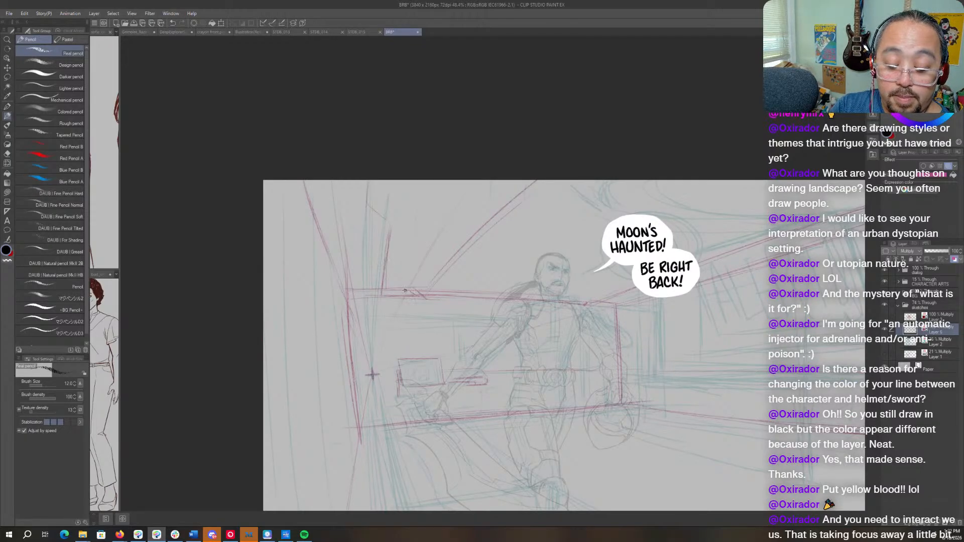
pyautogui.moveTo(405, 290)
pyautogui.mouseDown()
pyautogui.moveTo(428, 224)
pyautogui.moveTo(396, 206)
pyautogui.moveTo(407, 208)
pyautogui.moveTo(413, 180)
pyautogui.moveTo(425, 223)
pyautogui.mouseUp()
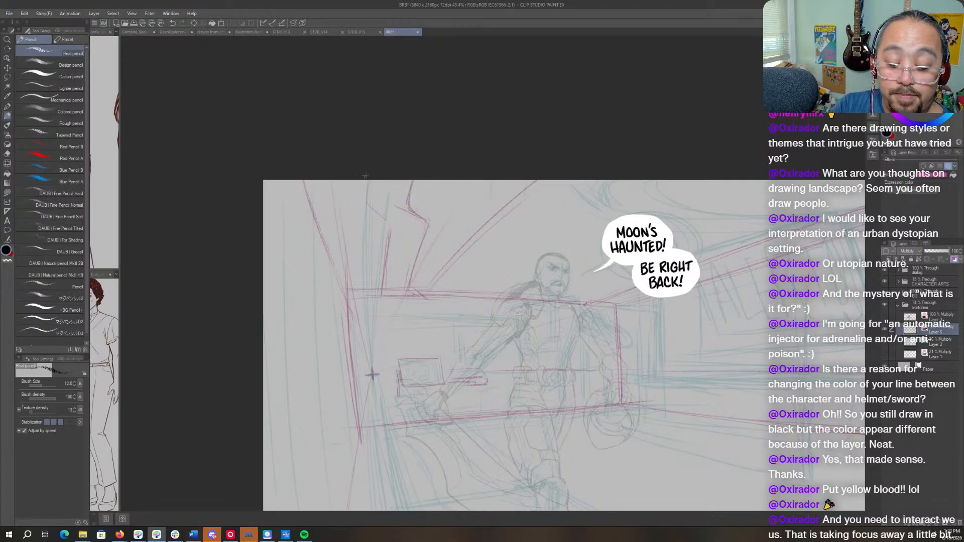
pyautogui.moveTo(366, 180)
pyautogui.mouseDown()
pyautogui.moveTo(368, 205)
pyautogui.moveTo(386, 224)
pyautogui.moveTo(381, 277)
pyautogui.mouseUp()
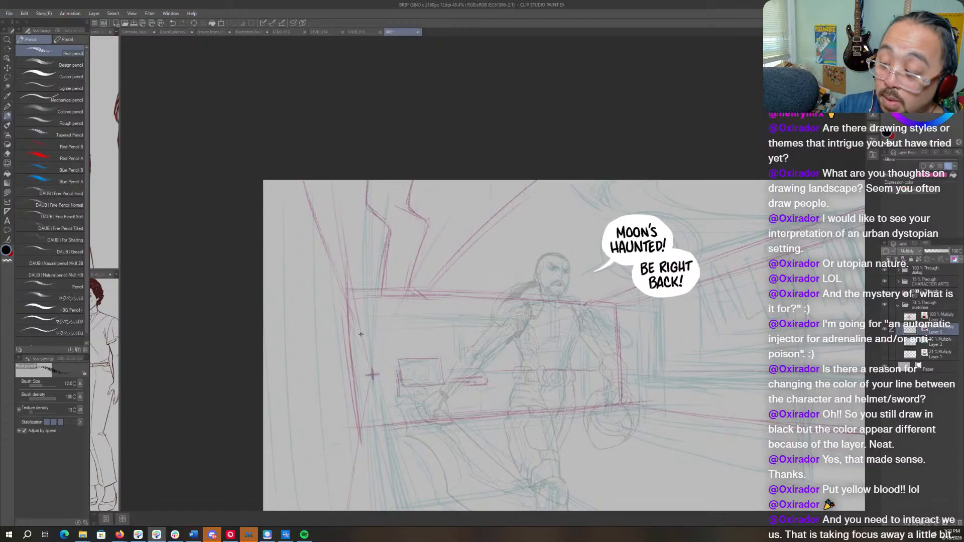
# - Rotate the canvas sideways and try to sketch a long curved ceiling edge above the sign wall
pyautogui.moveTo(557, 369)
pyautogui.mouseDown()
pyautogui.moveTo(437, 378)
pyautogui.moveTo(382, 396)
pyautogui.mouseUp()
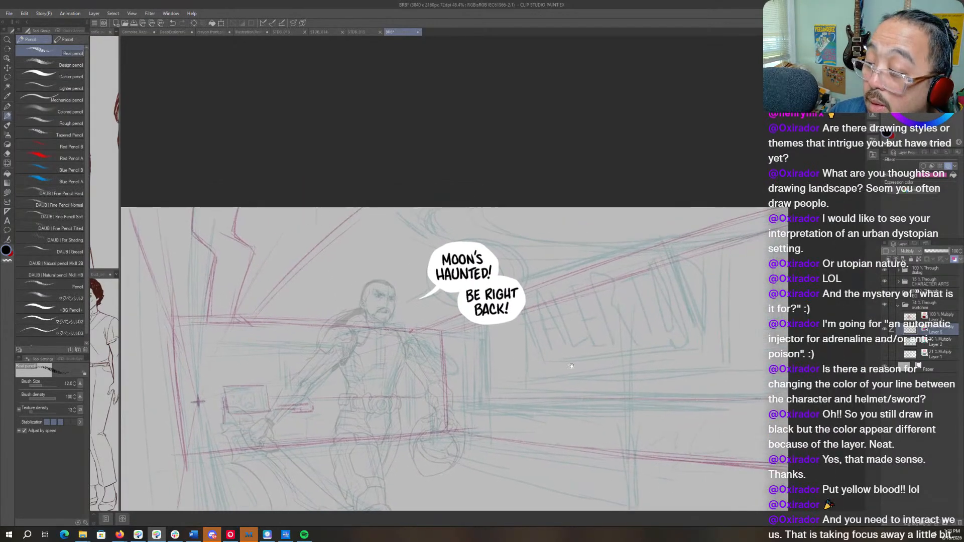
pyautogui.moveTo(633, 283); pyautogui.dragTo(639, 289)
pyautogui.moveTo(640, 251); pyautogui.dragTo(526, 437)
pyautogui.press('p')
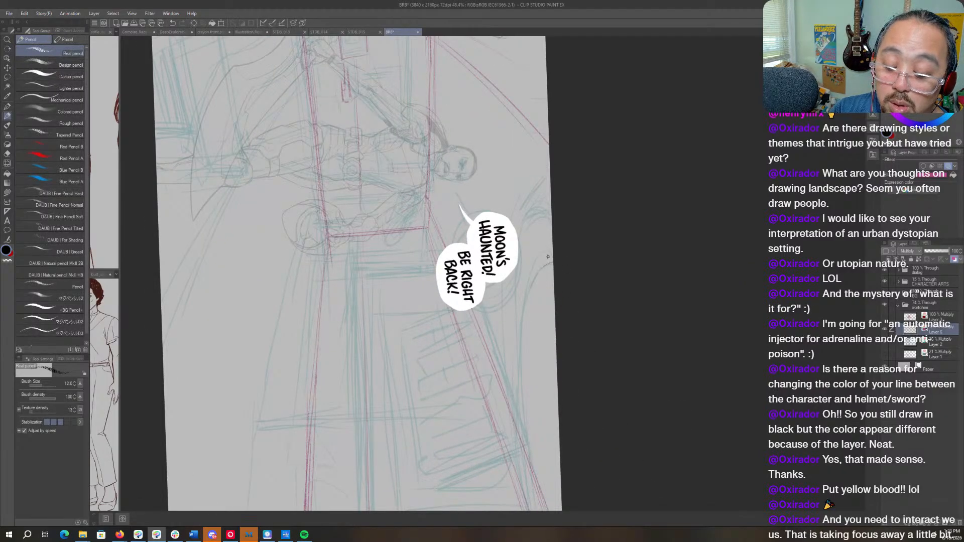
pyautogui.moveTo(547, 257)
pyautogui.mouseDown()
pyautogui.moveTo(520, 384)
pyautogui.moveTo(528, 462)
pyautogui.mouseUp()
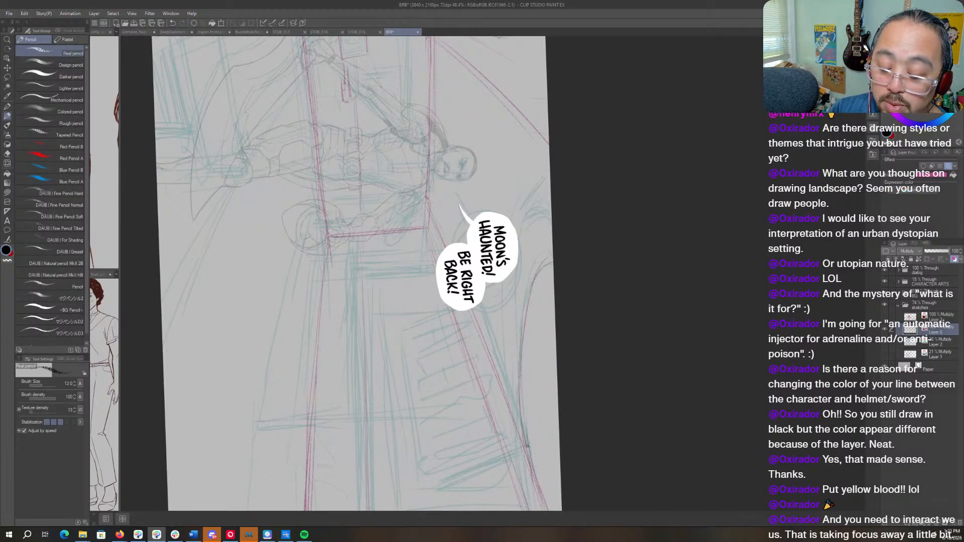
pyautogui.moveTo(516, 386); pyautogui.dragTo(555, 244)
pyautogui.hotkey('ctrl', 'z')
pyautogui.hotkey('ctrl', 'z')
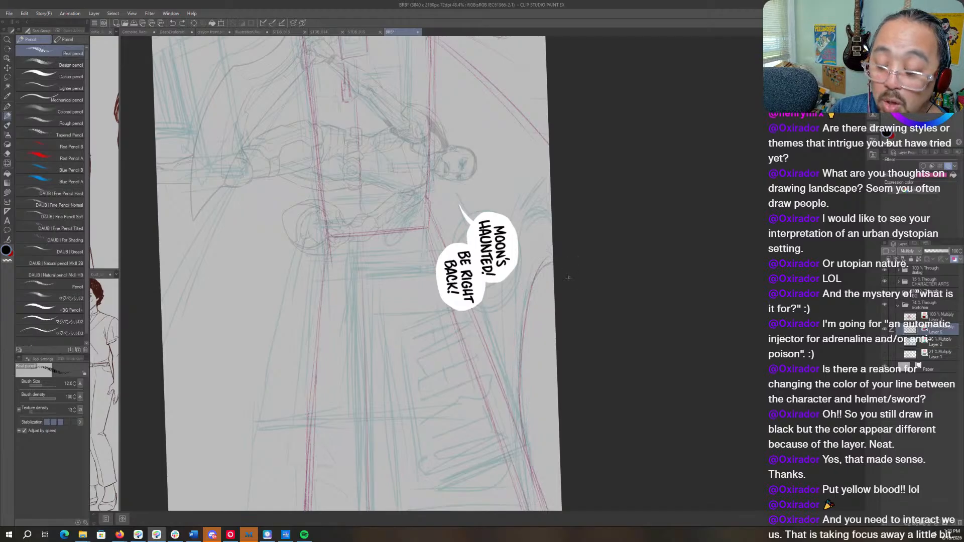
pyautogui.moveTo(583, 343)
pyautogui.mouseDown()
pyautogui.moveTo(546, 209)
pyautogui.moveTo(561, 240)
pyautogui.moveTo(604, 232)
pyautogui.mouseUp()
pyautogui.press('r')
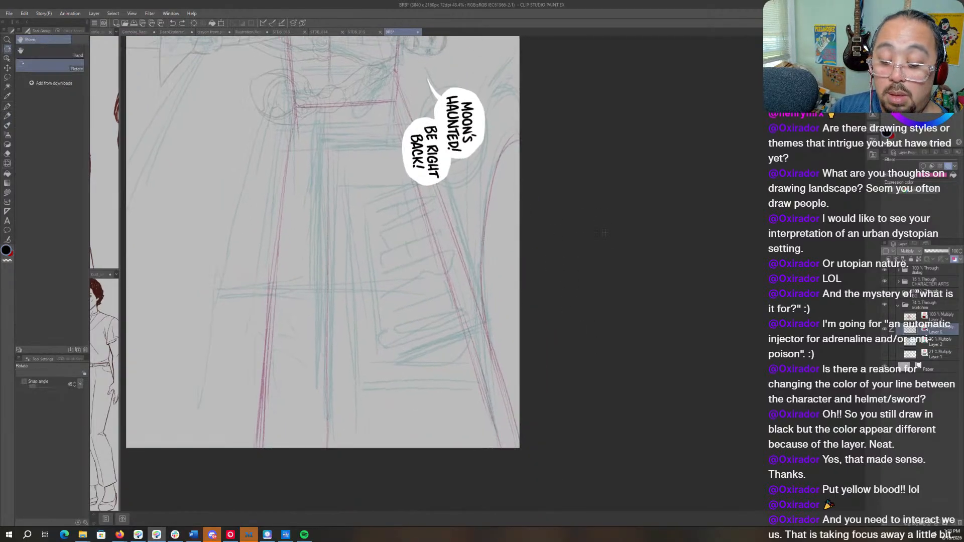
pyautogui.moveTo(572, 181); pyautogui.dragTo(581, 230)
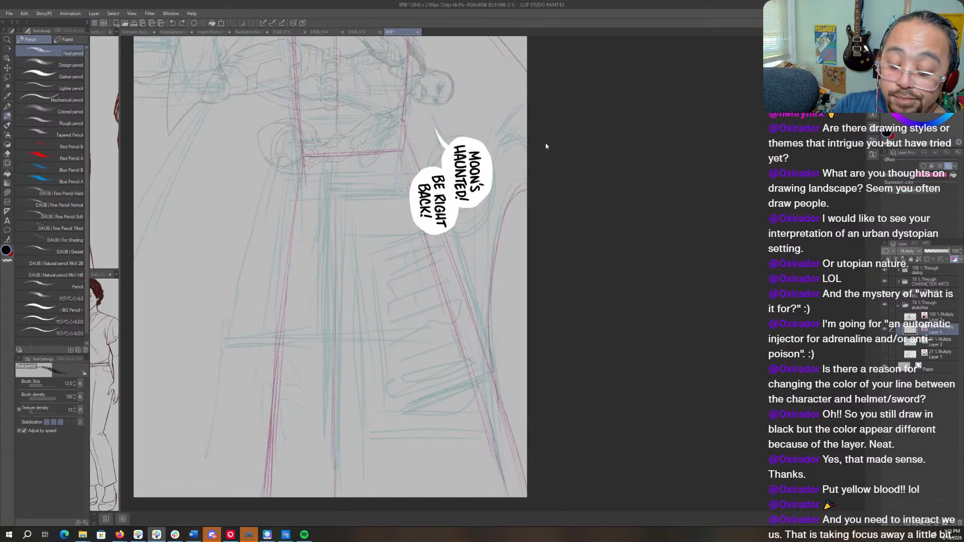
pyautogui.hotkey('ctrl', 'z')
pyautogui.hotkey('ctrl', 'z')
pyautogui.hotkey('ctrl', 'z')
pyautogui.hotkey('ctrl', 'z')
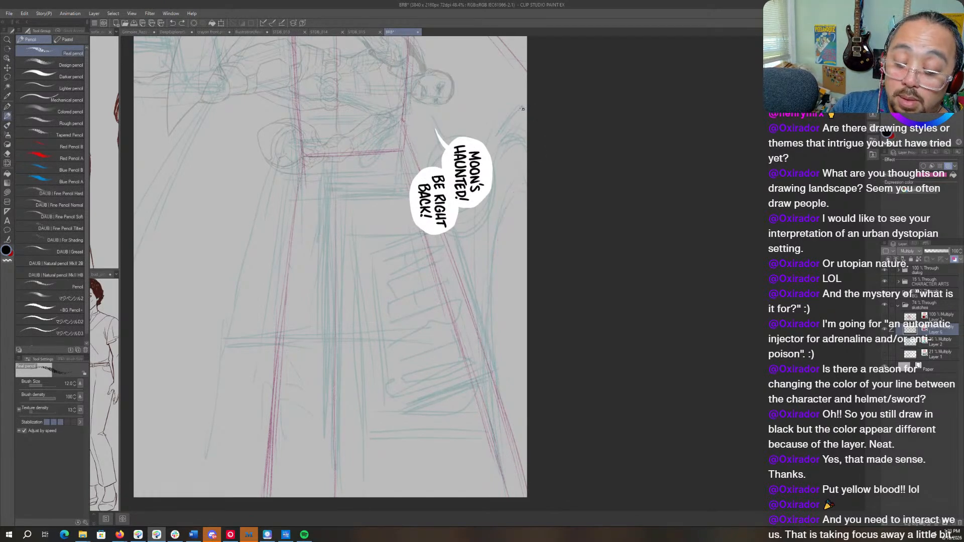
# - Try two more versions of the ceiling curve, starting at the canvas border closer to the figure, and undo them
pyautogui.moveTo(523, 108)
pyautogui.mouseDown()
pyautogui.moveTo(488, 180)
pyautogui.moveTo(486, 294)
pyautogui.moveTo(494, 413)
pyautogui.moveTo(520, 512)
pyautogui.mouseUp()
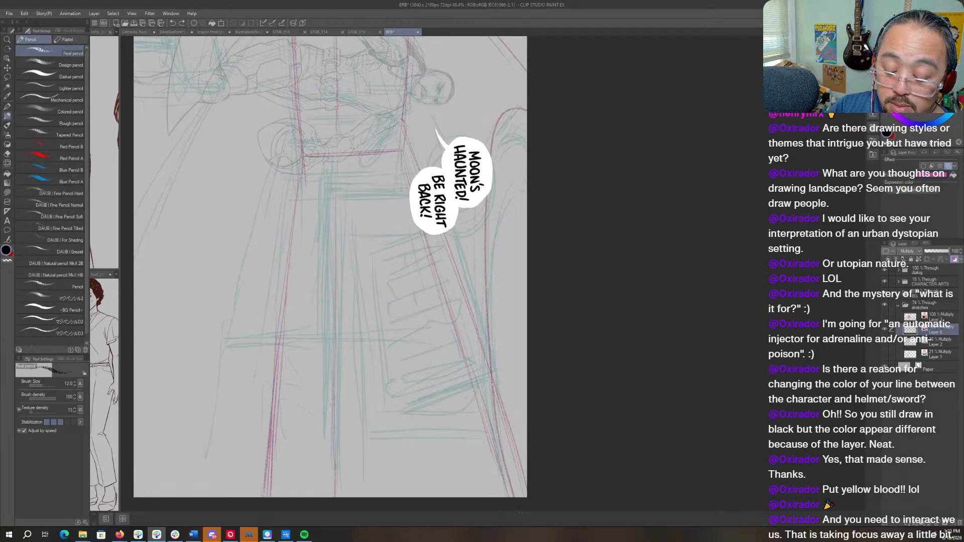
pyautogui.hotkey('ctrl', 'z')
pyautogui.moveTo(526, 123); pyautogui.dragTo(524, 516)
pyautogui.hotkey('ctrl', 'z')
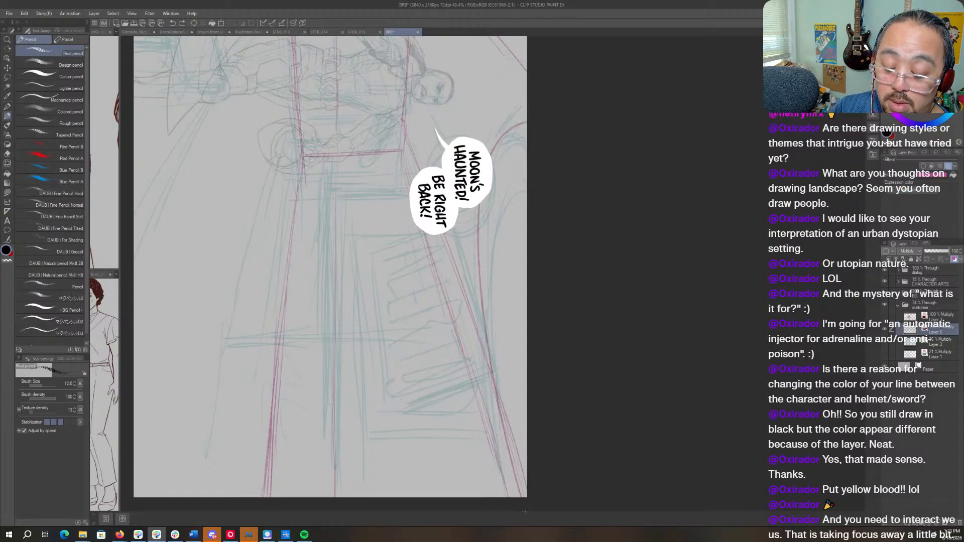
# - Draw the ceiling curve behind the speech bubbles into the side wall's upper edge as an editable curve, then reshape and stretch it into place
pyautogui.moveTo(478, 203); pyautogui.dragTo(522, 515)
pyautogui.click(510, 498)
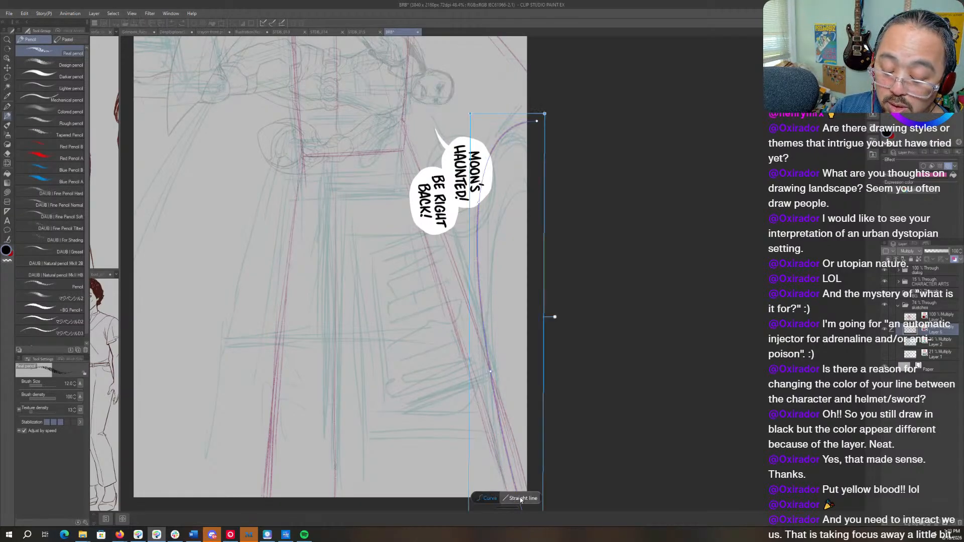
pyautogui.moveTo(491, 369); pyautogui.dragTo(483, 345)
pyautogui.moveTo(479, 203); pyautogui.dragTo(478, 181)
pyautogui.moveTo(483, 345); pyautogui.dragTo(475, 342)
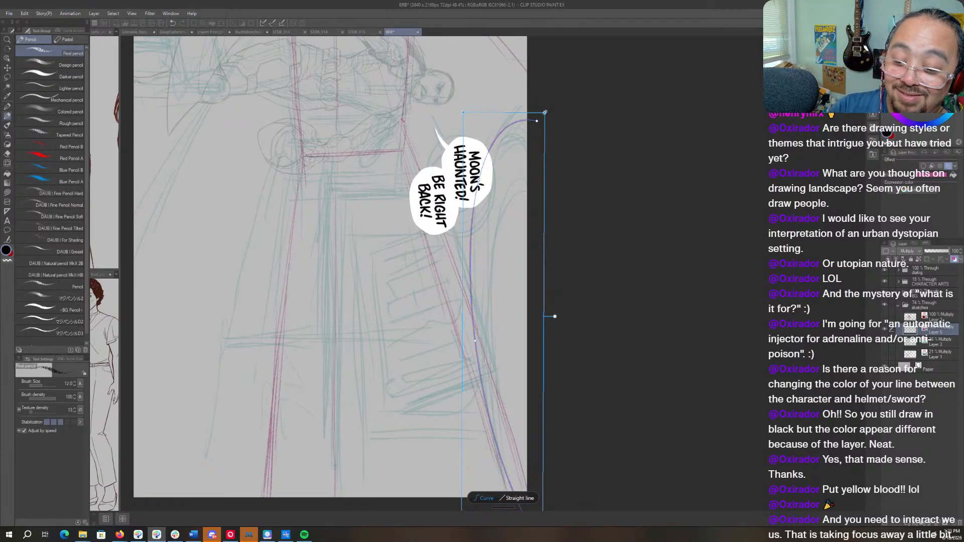
pyautogui.moveTo(544, 112); pyautogui.dragTo(547, 97)
pyautogui.press('Return')
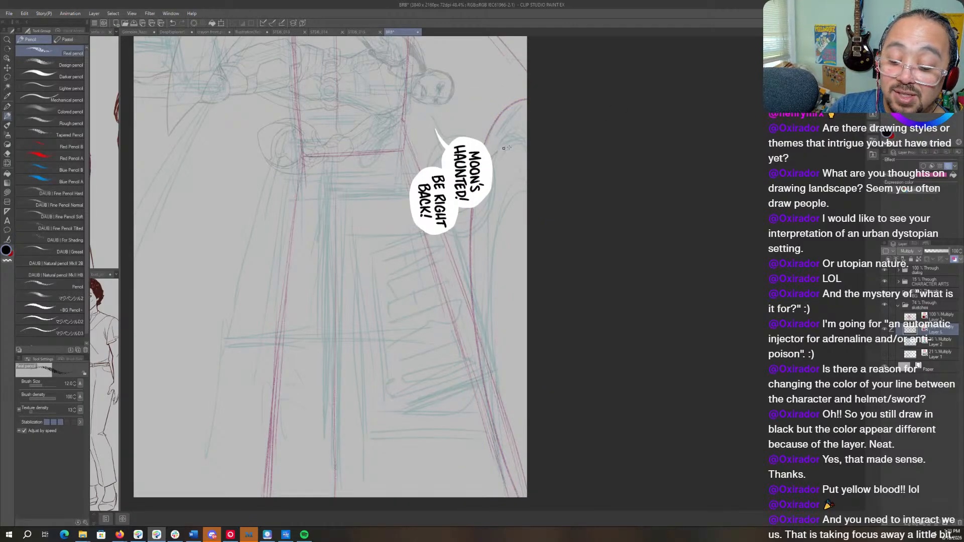
# - Draw the outer rim and the inner curve of the round ceiling fixture above the sign wall, then turn the canvas upright
pyautogui.moveTo(527, 172); pyautogui.dragTo(491, 160)
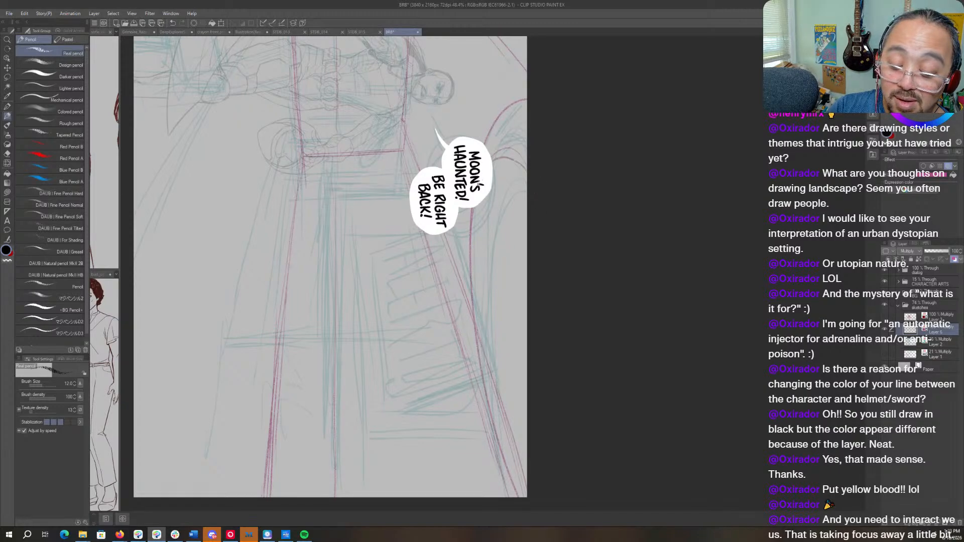
pyautogui.moveTo(475, 298)
pyautogui.mouseDown()
pyautogui.moveTo(471, 208)
pyautogui.moveTo(526, 182)
pyautogui.mouseUp()
pyautogui.moveTo(518, 160); pyautogui.dragTo(527, 186)
pyautogui.moveTo(523, 262); pyautogui.dragTo(514, 376)
pyautogui.moveTo(516, 304); pyautogui.dragTo(525, 409)
pyautogui.moveTo(514, 332); pyautogui.dragTo(525, 406)
pyautogui.moveTo(514, 301)
pyautogui.mouseDown()
pyautogui.moveTo(526, 226)
pyautogui.moveTo(526, 385)
pyautogui.mouseUp()
pyautogui.hotkey('shift', 'space')
pyautogui.moveTo(602, 387); pyautogui.dragTo(637, 171)
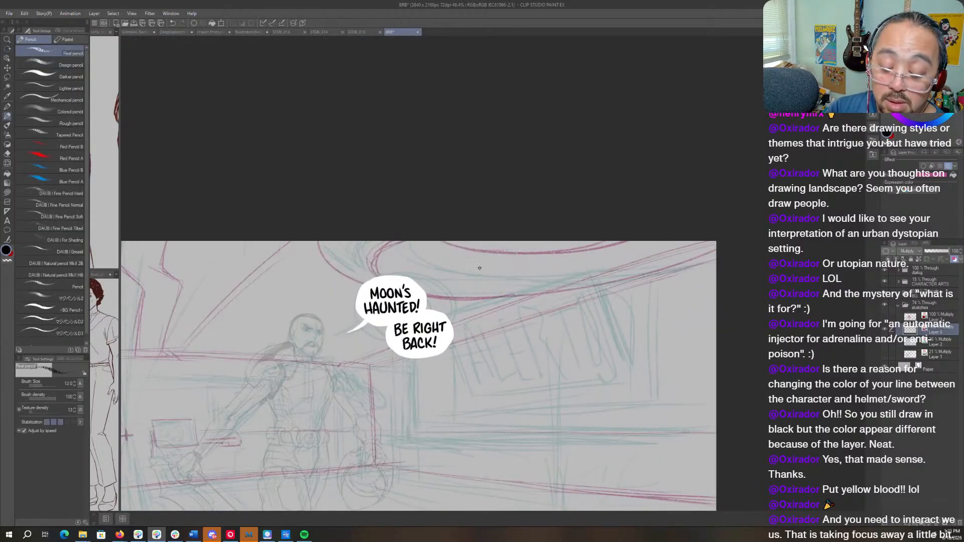
# - Add four short dividing strokes across the rim of the round ceiling fixture
pyautogui.moveTo(480, 259); pyautogui.dragTo(472, 291)
pyautogui.moveTo(562, 260); pyautogui.dragTo(564, 289)
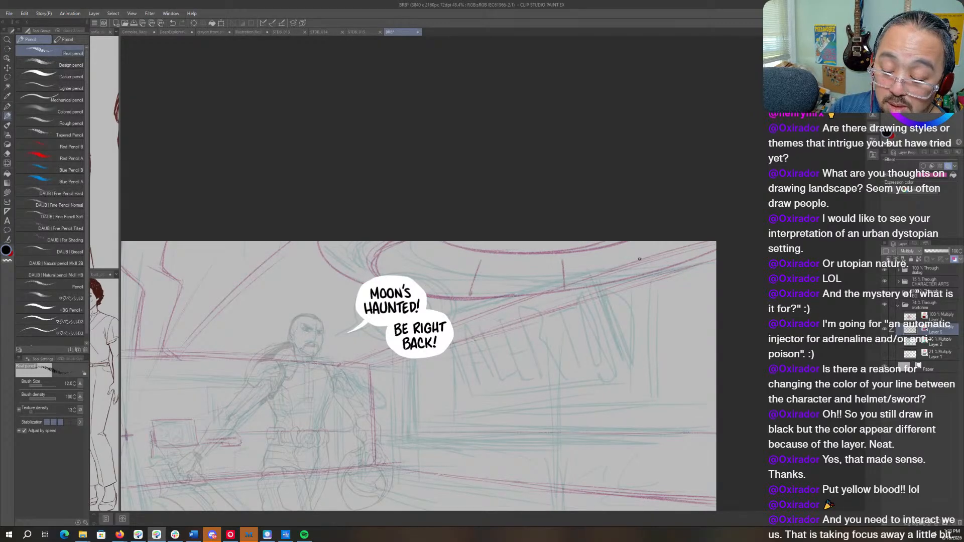
pyautogui.moveTo(630, 250)
pyautogui.mouseDown()
pyautogui.moveTo(648, 269)
pyautogui.moveTo(662, 254)
pyautogui.mouseUp()
pyautogui.moveTo(422, 252); pyautogui.dragTo(408, 271)
# - Thicken the ceiling fixture's curled end above the speech bubbles and double the diagonal ceiling line beside the figure's head
pyautogui.press('space')
pyautogui.moveTo(598, 274); pyautogui.dragTo(621, 184)
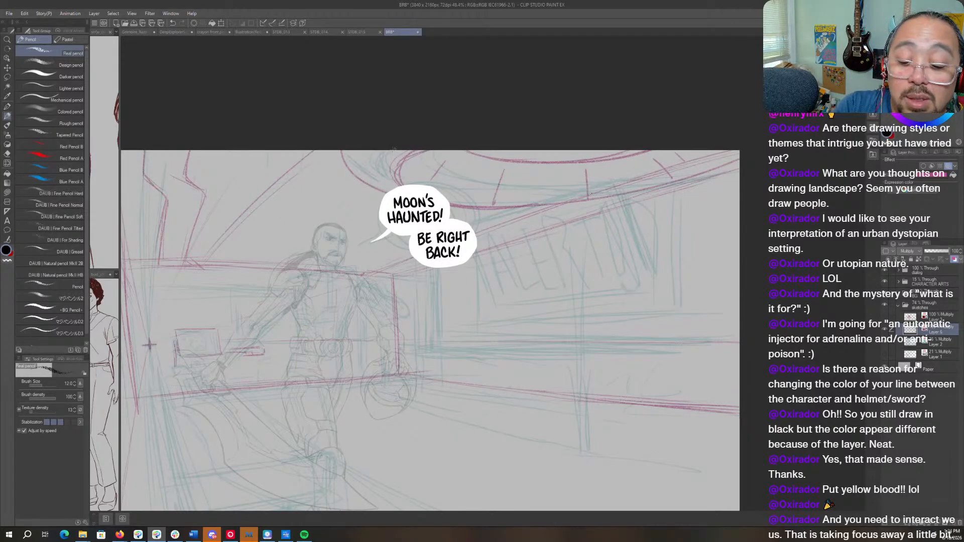
pyautogui.moveTo(404, 147)
pyautogui.mouseDown()
pyautogui.moveTo(387, 169)
pyautogui.moveTo(403, 188)
pyautogui.moveTo(388, 166)
pyautogui.moveTo(404, 141)
pyautogui.moveTo(408, 184)
pyautogui.moveTo(404, 168)
pyautogui.moveTo(417, 151)
pyautogui.moveTo(407, 185)
pyautogui.mouseUp()
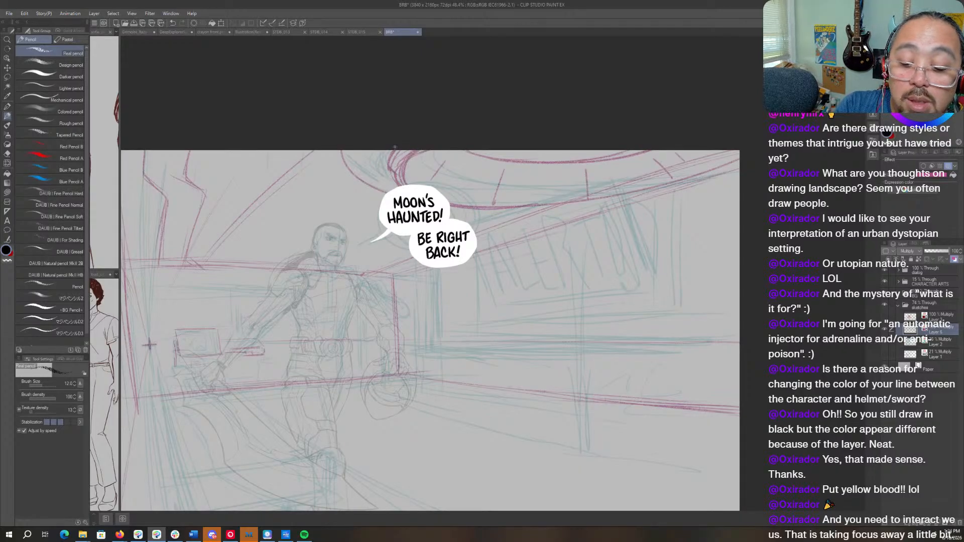
pyautogui.moveTo(420, 267); pyautogui.dragTo(566, 267)
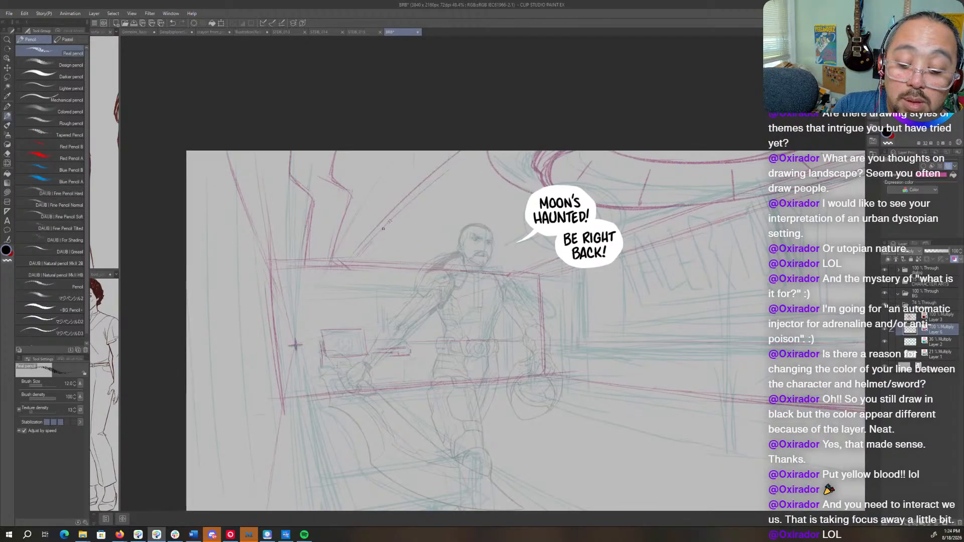
pyautogui.moveTo(386, 225)
pyautogui.mouseDown()
pyautogui.moveTo(467, 148)
pyautogui.moveTo(400, 206)
pyautogui.mouseUp()
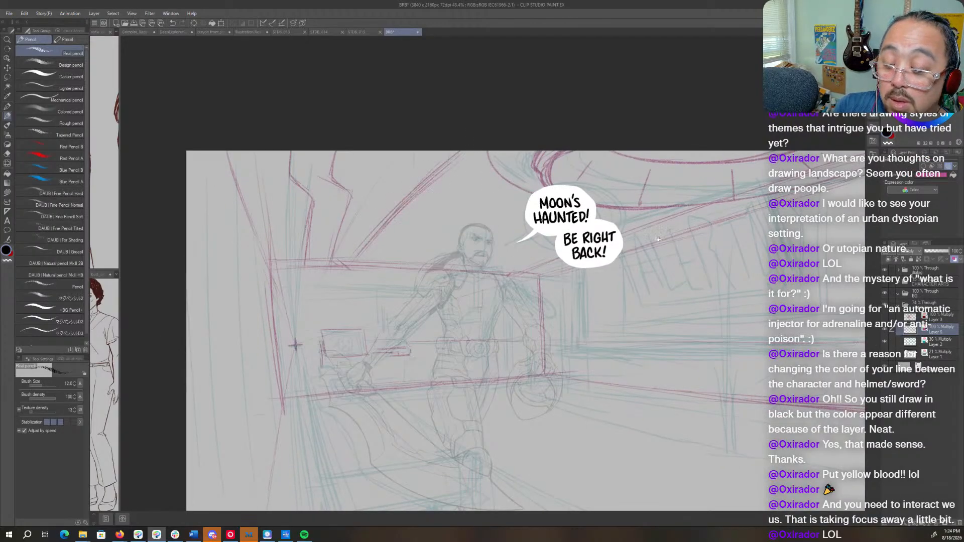
# - Sketch the top edge, thickness and near-corner uprights of a long counter along the side wall under the sign
pyautogui.moveTo(731, 211); pyautogui.dragTo(548, 251)
pyautogui.moveTo(631, 411); pyautogui.dragTo(690, 300)
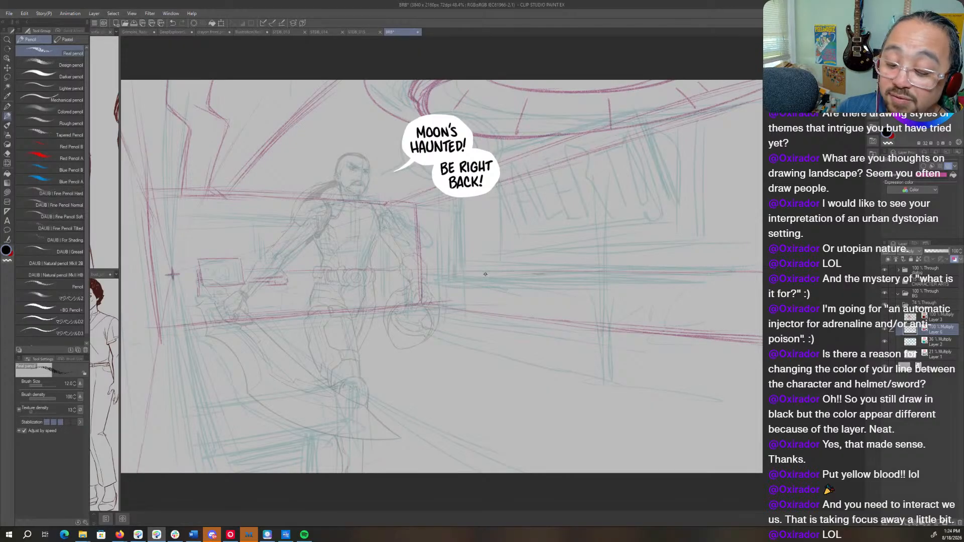
pyautogui.moveTo(493, 273); pyautogui.dragTo(693, 272)
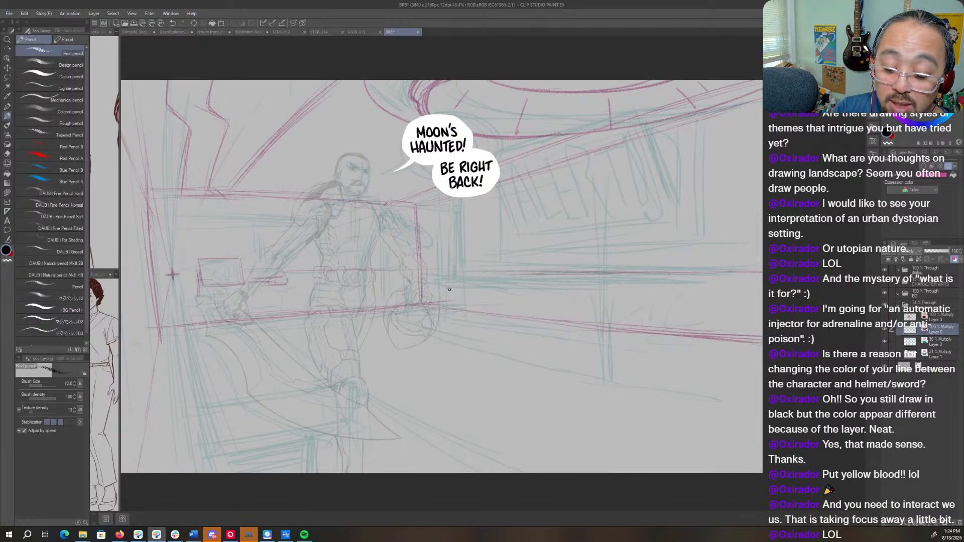
pyautogui.moveTo(444, 272)
pyautogui.mouseDown()
pyautogui.moveTo(445, 317)
pyautogui.moveTo(452, 286)
pyautogui.moveTo(453, 312)
pyautogui.mouseUp()
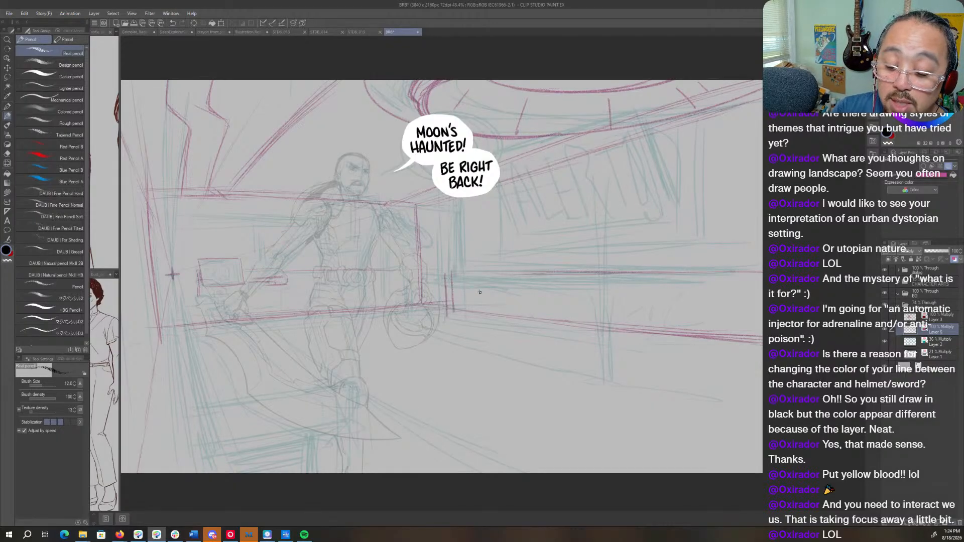
pyautogui.moveTo(451, 275); pyautogui.dragTo(573, 283)
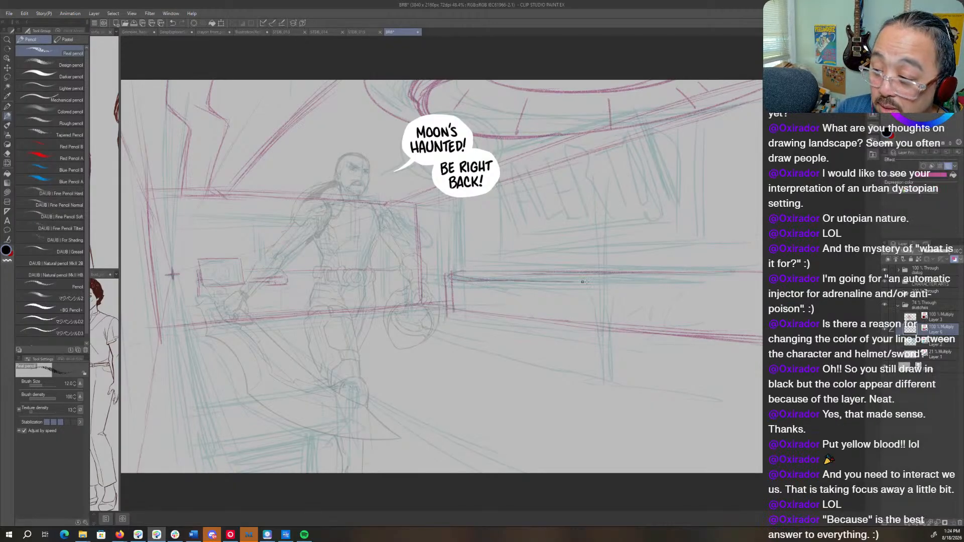
pyautogui.moveTo(506, 279)
pyautogui.mouseDown()
pyautogui.moveTo(723, 273)
pyautogui.moveTo(449, 276)
pyautogui.moveTo(546, 279)
pyautogui.mouseUp()
# - Draw the counter's curved lower edge and far vertical divisions, and darken its top edge
pyautogui.moveTo(447, 299)
pyautogui.mouseDown()
pyautogui.moveTo(452, 323)
pyautogui.moveTo(468, 328)
pyautogui.moveTo(589, 341)
pyautogui.moveTo(761, 340)
pyautogui.mouseUp()
pyautogui.moveTo(685, 276)
pyautogui.mouseDown()
pyautogui.moveTo(729, 274)
pyautogui.moveTo(736, 339)
pyautogui.mouseUp()
pyautogui.moveTo(739, 267); pyautogui.dragTo(739, 339)
pyautogui.moveTo(727, 283); pyautogui.dragTo(732, 324)
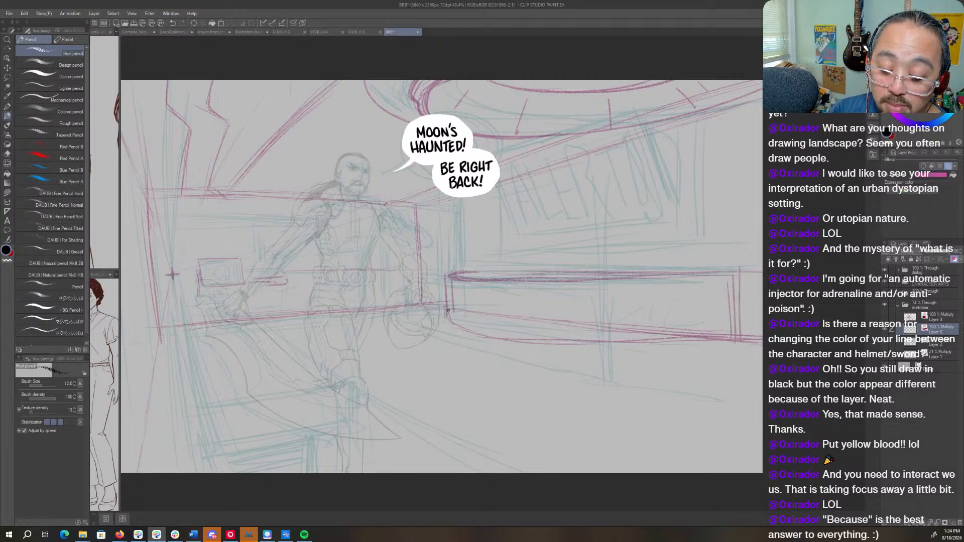
pyautogui.moveTo(448, 310)
pyautogui.mouseDown()
pyautogui.moveTo(456, 330)
pyautogui.moveTo(535, 343)
pyautogui.moveTo(683, 343)
pyautogui.moveTo(659, 343)
pyautogui.mouseUp()
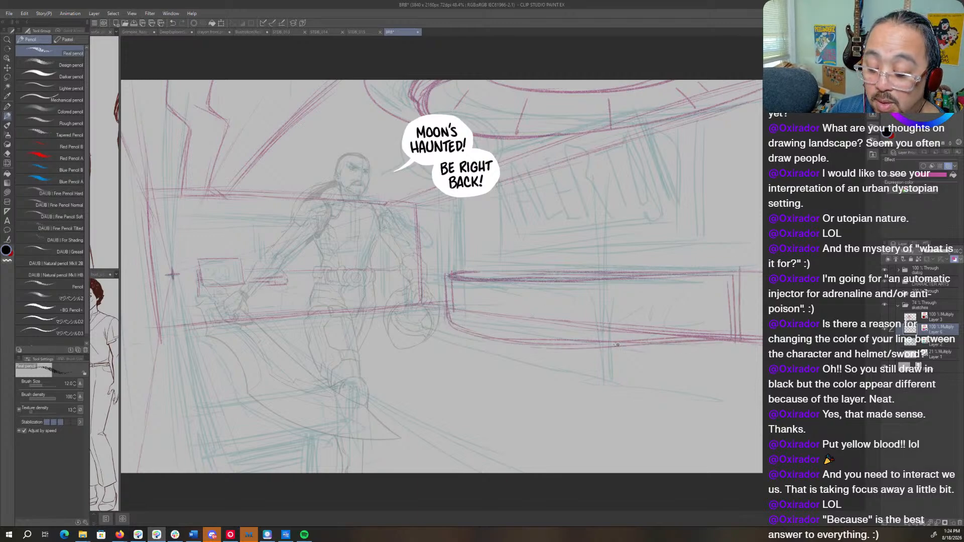
pyautogui.moveTo(591, 280); pyautogui.dragTo(726, 277)
# - Sketch the slanted side edge and the front edge of the table top below the figure's sword arm
pyautogui.moveTo(465, 379); pyautogui.dragTo(662, 379)
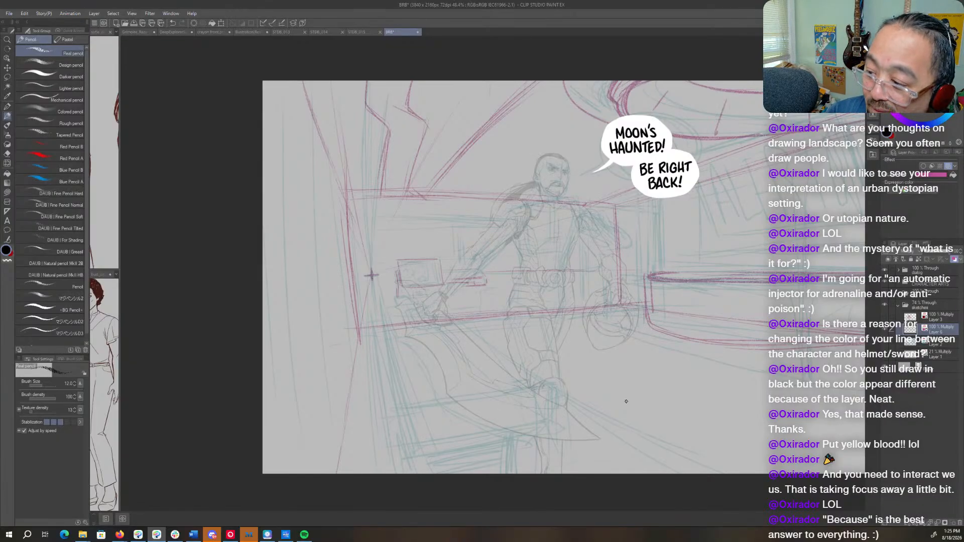
pyautogui.moveTo(372, 275)
pyautogui.mouseDown()
pyautogui.moveTo(303, 291)
pyautogui.moveTo(350, 261)
pyautogui.mouseUp()
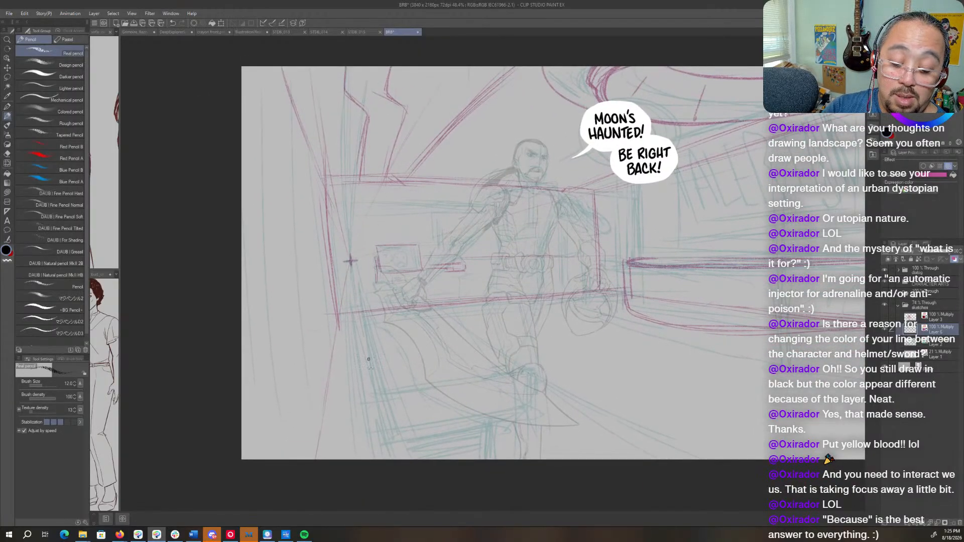
pyautogui.moveTo(360, 296); pyautogui.dragTo(380, 407)
pyautogui.moveTo(353, 325)
pyautogui.mouseDown()
pyautogui.moveTo(373, 404)
pyautogui.moveTo(493, 378)
pyautogui.mouseUp()
pyautogui.moveTo(398, 396); pyautogui.dragTo(544, 377)
pyautogui.moveTo(467, 382)
pyautogui.mouseDown()
pyautogui.moveTo(546, 371)
pyautogui.moveTo(365, 404)
pyautogui.mouseUp()
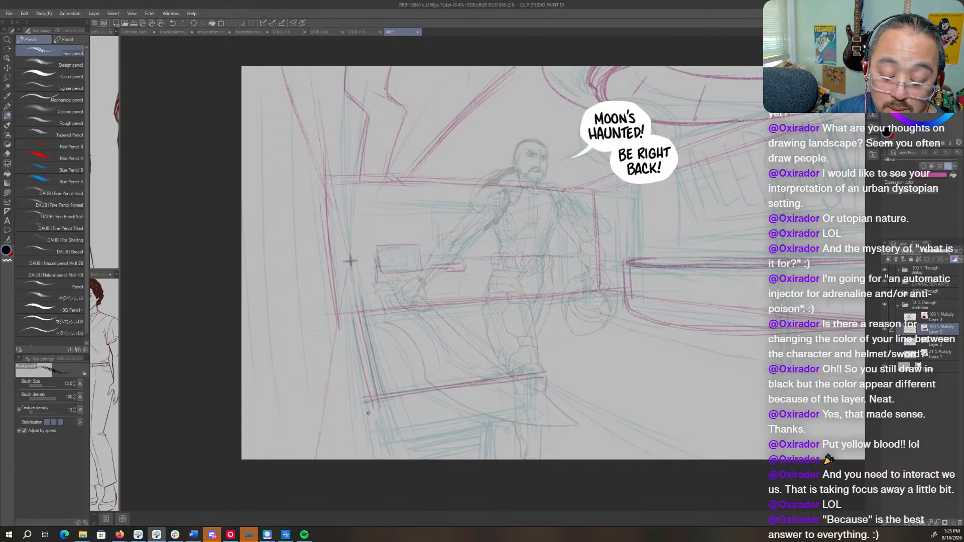
# - Outline the table's far corner and its outer side panel down to the canvas's lower border
pyautogui.moveTo(353, 305)
pyautogui.mouseDown()
pyautogui.moveTo(357, 333)
pyautogui.moveTo(418, 290)
pyautogui.moveTo(350, 314)
pyautogui.mouseUp()
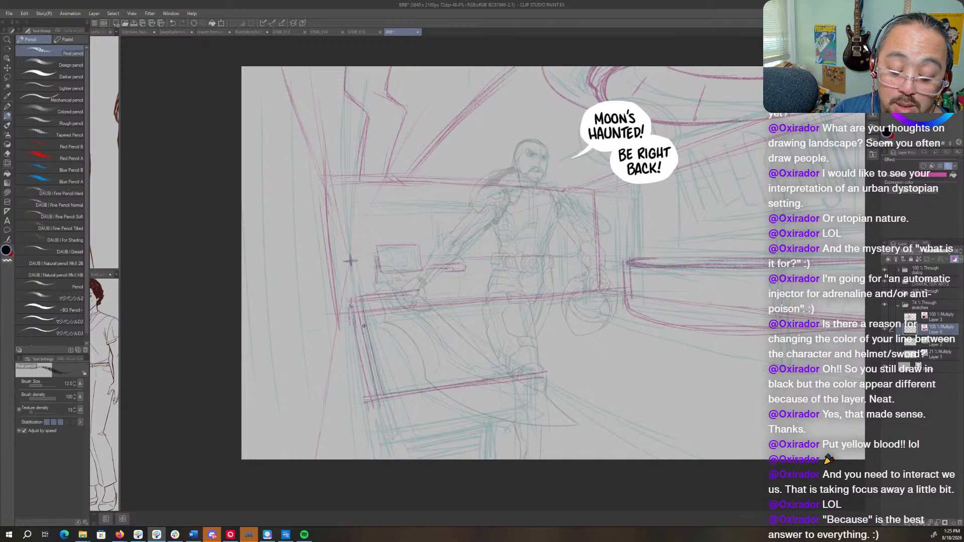
pyautogui.moveTo(370, 390); pyautogui.dragTo(355, 416)
pyautogui.moveTo(351, 309)
pyautogui.mouseDown()
pyautogui.moveTo(343, 316)
pyautogui.moveTo(354, 409)
pyautogui.moveTo(368, 409)
pyautogui.mouseUp()
pyautogui.moveTo(367, 417)
pyautogui.mouseDown()
pyautogui.moveTo(352, 397)
pyautogui.moveTo(349, 450)
pyautogui.mouseUp()
pyautogui.moveTo(341, 324); pyautogui.dragTo(354, 458)
pyautogui.moveTo(377, 415); pyautogui.dragTo(375, 461)
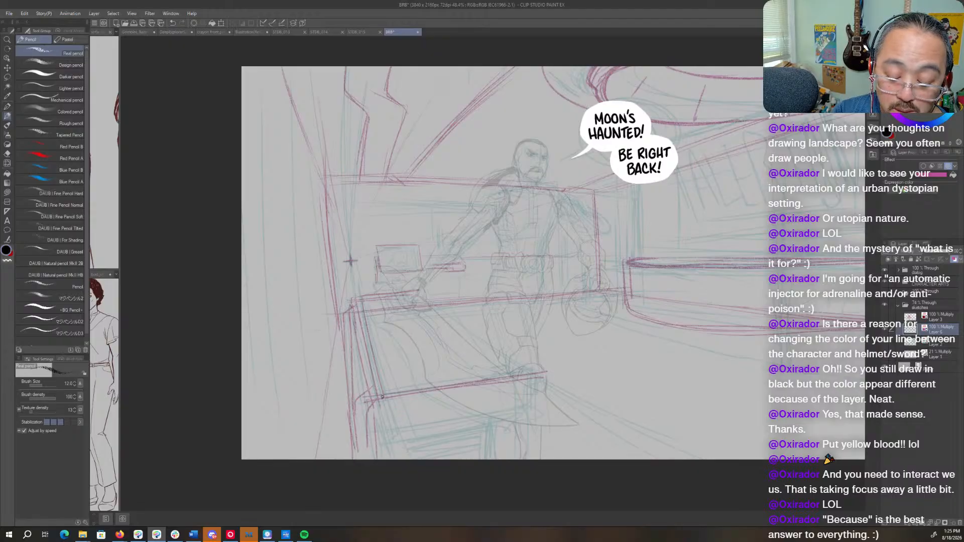
# - Draw the thick front slab of the table with its angled end, underside and inner leg
pyautogui.moveTo(382, 397)
pyautogui.mouseDown()
pyautogui.moveTo(384, 427)
pyautogui.moveTo(524, 410)
pyautogui.mouseUp()
pyautogui.moveTo(438, 421); pyautogui.dragTo(533, 402)
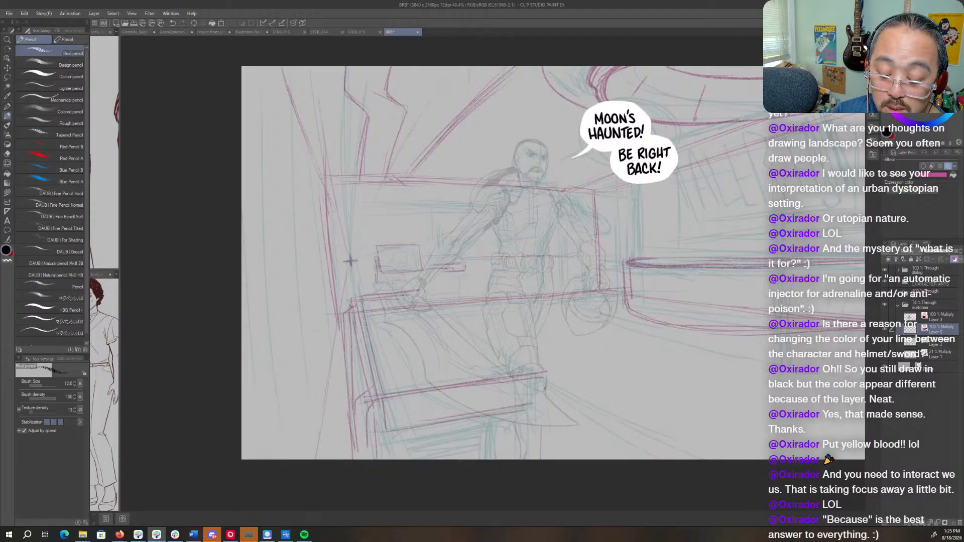
pyautogui.moveTo(429, 404); pyautogui.dragTo(504, 390)
pyautogui.moveTo(386, 410)
pyautogui.mouseDown()
pyautogui.moveTo(559, 378)
pyautogui.moveTo(525, 407)
pyautogui.moveTo(385, 427)
pyautogui.mouseUp()
pyautogui.moveTo(376, 436)
pyautogui.mouseDown()
pyautogui.moveTo(532, 414)
pyautogui.moveTo(463, 433)
pyautogui.moveTo(502, 429)
pyautogui.mouseUp()
pyautogui.moveTo(498, 425)
pyautogui.mouseDown()
pyautogui.moveTo(496, 459)
pyautogui.moveTo(506, 459)
pyautogui.mouseUp()
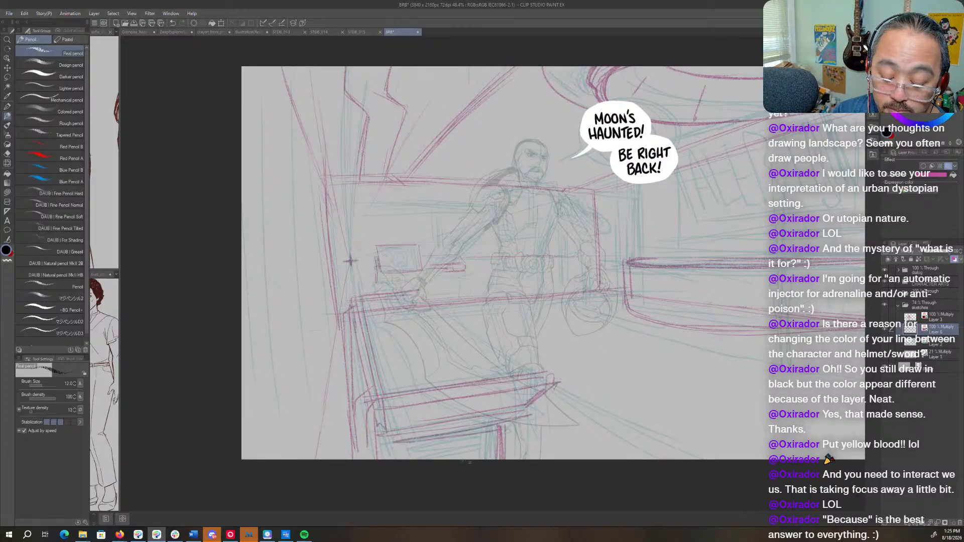
# - Build up and shade the table's two front legs, then sketch a long floor curve in front of the wall counter
pyautogui.moveTo(386, 435); pyautogui.dragTo(389, 459)
pyautogui.moveTo(379, 414)
pyautogui.mouseDown()
pyautogui.moveTo(377, 460)
pyautogui.moveTo(374, 442)
pyautogui.mouseUp()
pyautogui.moveTo(376, 409); pyautogui.dragTo(369, 456)
pyautogui.moveTo(370, 419); pyautogui.dragTo(369, 453)
pyautogui.moveTo(369, 395); pyautogui.dragTo(377, 433)
pyautogui.moveTo(382, 399)
pyautogui.mouseDown()
pyautogui.moveTo(375, 438)
pyautogui.moveTo(376, 419)
pyautogui.mouseUp()
pyautogui.moveTo(381, 430); pyautogui.dragTo(379, 447)
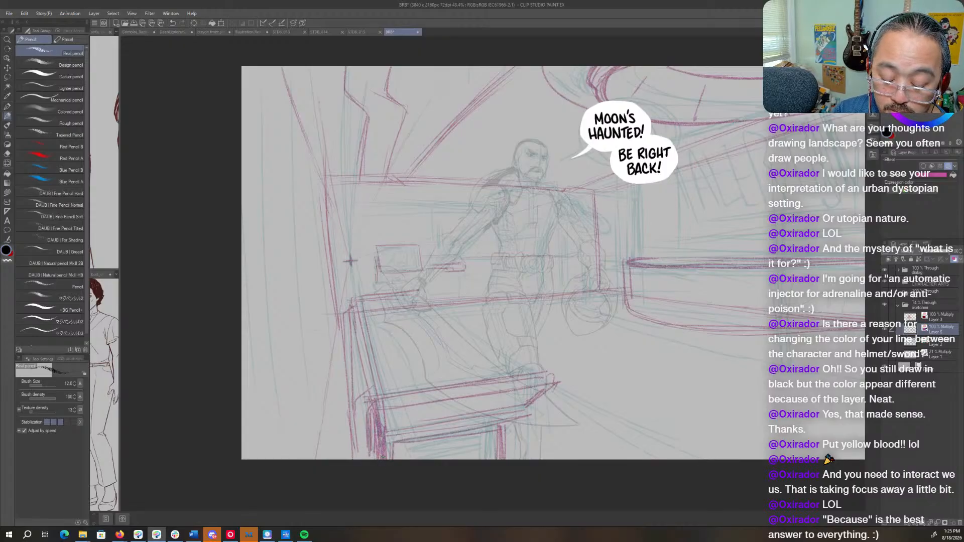
pyautogui.moveTo(464, 432); pyautogui.dragTo(513, 422)
pyautogui.moveTo(507, 422); pyautogui.dragTo(510, 459)
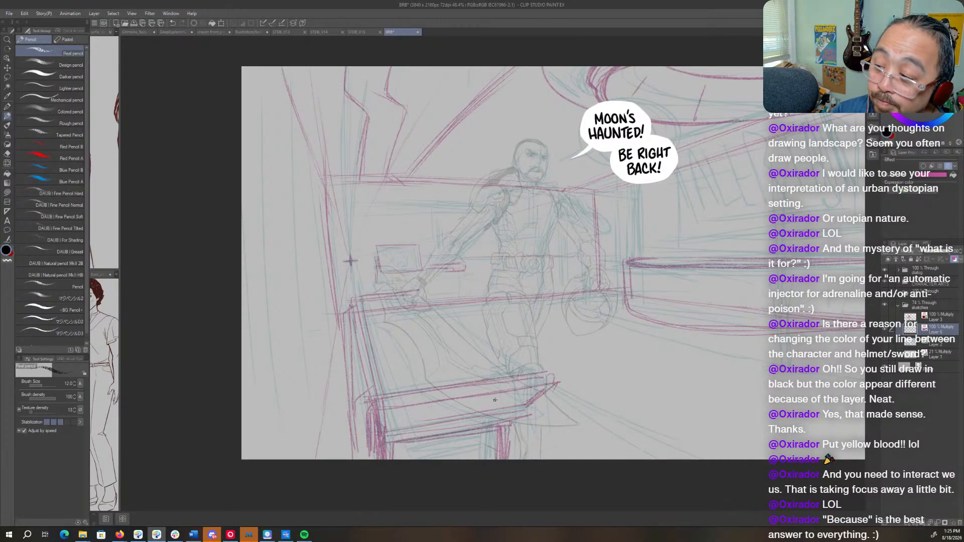
pyautogui.moveTo(640, 424)
pyautogui.mouseDown()
pyautogui.moveTo(483, 418)
pyautogui.moveTo(524, 405)
pyautogui.moveTo(737, 427)
pyautogui.mouseUp()
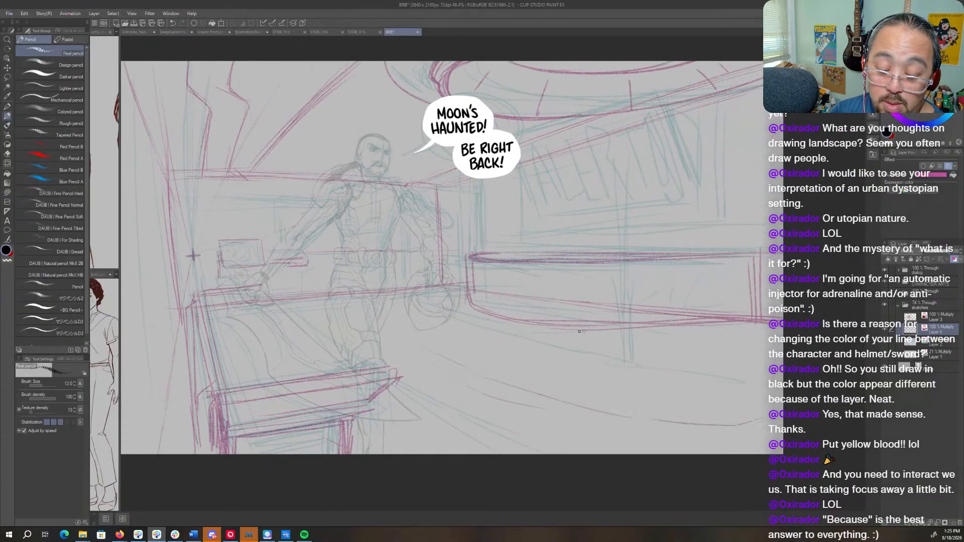
# - Try to sketch a tall foreground piece with a slanted leg and a top edge overlapping the wall counter
pyautogui.moveTo(581, 331)
pyautogui.mouseDown()
pyautogui.moveTo(679, 327)
pyautogui.moveTo(628, 447)
pyautogui.mouseUp()
pyautogui.moveTo(649, 306); pyautogui.dragTo(608, 454)
pyautogui.moveTo(642, 330); pyautogui.dragTo(606, 459)
pyautogui.moveTo(650, 305)
pyautogui.mouseDown()
pyautogui.moveTo(782, 290)
pyautogui.moveTo(634, 296)
pyautogui.moveTo(612, 455)
pyautogui.moveTo(621, 417)
pyautogui.mouseUp()
pyautogui.moveTo(651, 296); pyautogui.dragTo(783, 285)
pyautogui.moveTo(666, 291); pyautogui.dragTo(740, 286)
pyautogui.moveTo(644, 331); pyautogui.dragTo(621, 425)
pyautogui.moveTo(647, 307); pyautogui.dragTo(619, 432)
pyautogui.moveTo(640, 336); pyautogui.dragTo(625, 391)
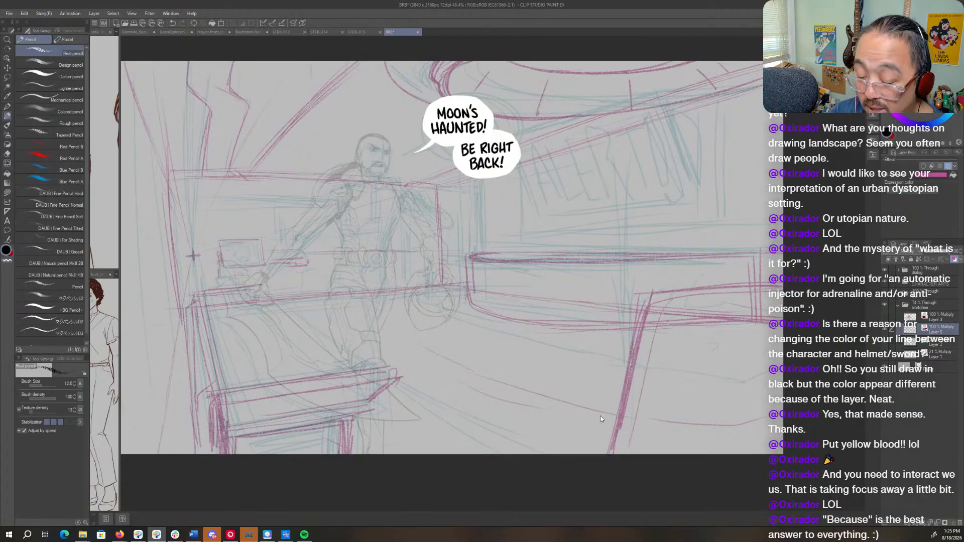
# - Try a steeper, thicker top edge on the tall foreground piece and undo the whole piece
pyautogui.moveTo(678, 288); pyautogui.dragTo(783, 273)
pyautogui.moveTo(713, 286); pyautogui.dragTo(783, 270)
pyautogui.moveTo(637, 306); pyautogui.dragTo(710, 287)
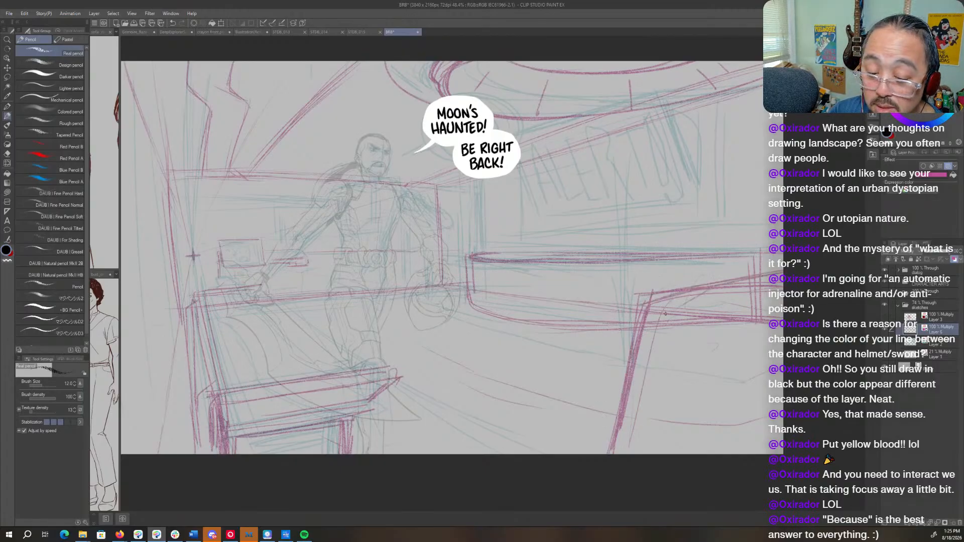
pyautogui.moveTo(648, 302); pyautogui.dragTo(623, 453)
pyautogui.moveTo(660, 298)
pyautogui.mouseDown()
pyautogui.moveTo(625, 454)
pyautogui.moveTo(770, 275)
pyautogui.mouseUp()
pyautogui.moveTo(647, 320); pyautogui.dragTo(739, 287)
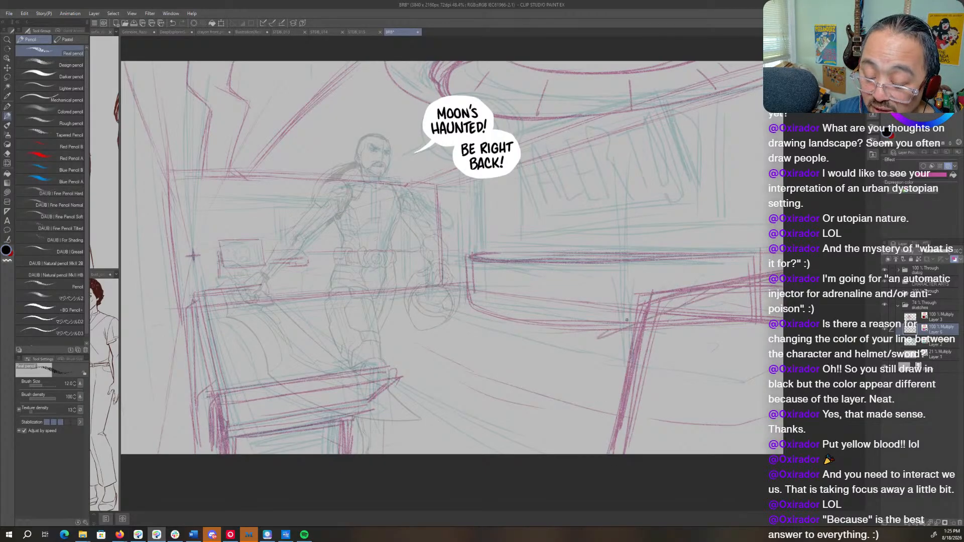
pyautogui.hotkey('ctrl', 'z')
pyautogui.hotkey('ctrl', 'z')
pyautogui.hotkey('ctrl', 'z')
pyautogui.hotkey('ctrl', 'z')
pyautogui.hotkey('ctrl', 'z')
pyautogui.hotkey('ctrl', 'z')
pyautogui.hotkey('ctrl', 'z')
pyautogui.hotkey('ctrl', 'z')
pyautogui.hotkey('ctrl', 'z')
pyautogui.hotkey('ctrl', 'z')
pyautogui.hotkey('ctrl', 'z')
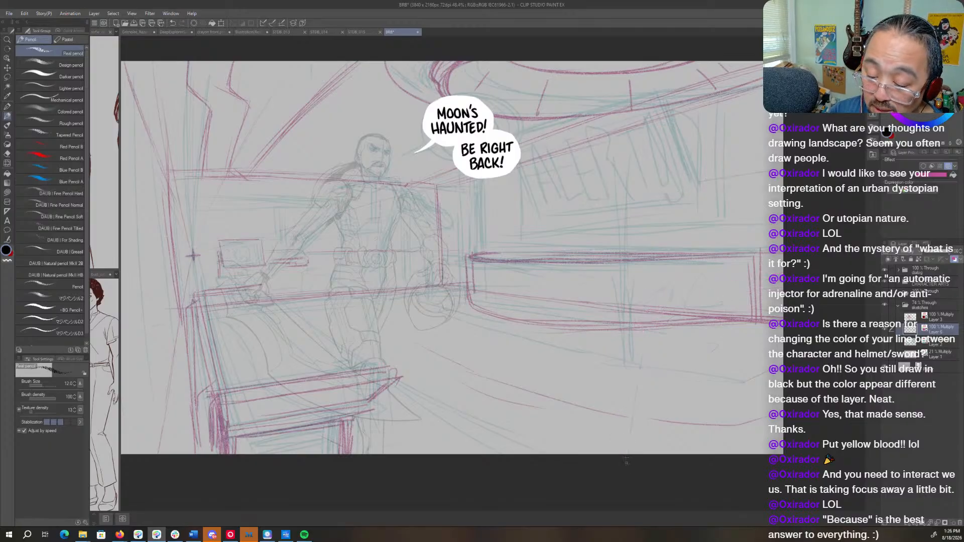
# - Sketch a low foreground piece of furniture with a peaked corner, slanted sides and a long top edge below the counter
pyautogui.moveTo(768, 358)
pyautogui.mouseDown()
pyautogui.moveTo(552, 348)
pyautogui.moveTo(480, 427)
pyautogui.moveTo(440, 433)
pyautogui.moveTo(434, 453)
pyautogui.mouseUp()
pyautogui.moveTo(497, 409); pyautogui.dragTo(531, 454)
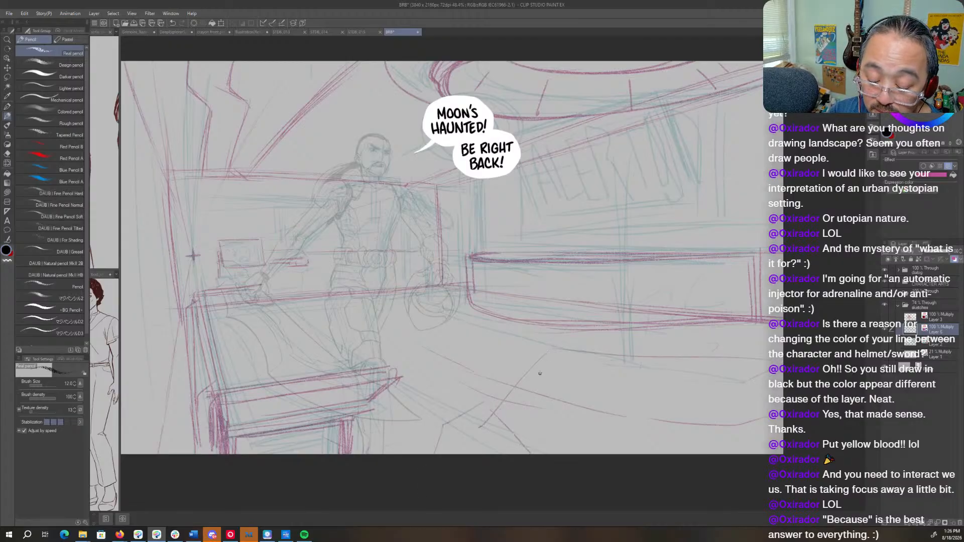
pyautogui.moveTo(556, 355); pyautogui.dragTo(605, 416)
pyautogui.moveTo(756, 366); pyautogui.dragTo(577, 356)
pyautogui.moveTo(736, 348); pyautogui.dragTo(585, 363)
pyautogui.moveTo(762, 345)
pyautogui.mouseDown()
pyautogui.moveTo(538, 366)
pyautogui.moveTo(558, 439)
pyautogui.mouseUp()
pyautogui.moveTo(485, 421)
pyautogui.mouseDown()
pyautogui.moveTo(532, 371)
pyautogui.moveTo(590, 455)
pyautogui.mouseUp()
pyautogui.moveTo(718, 343); pyautogui.dragTo(610, 357)
pyautogui.moveTo(781, 344)
pyautogui.mouseDown()
pyautogui.moveTo(613, 354)
pyautogui.moveTo(761, 357)
pyautogui.moveTo(781, 390)
pyautogui.moveTo(806, 388)
pyautogui.moveTo(684, 401)
pyautogui.mouseUp()
pyautogui.hotkey('ctrl', 'space')
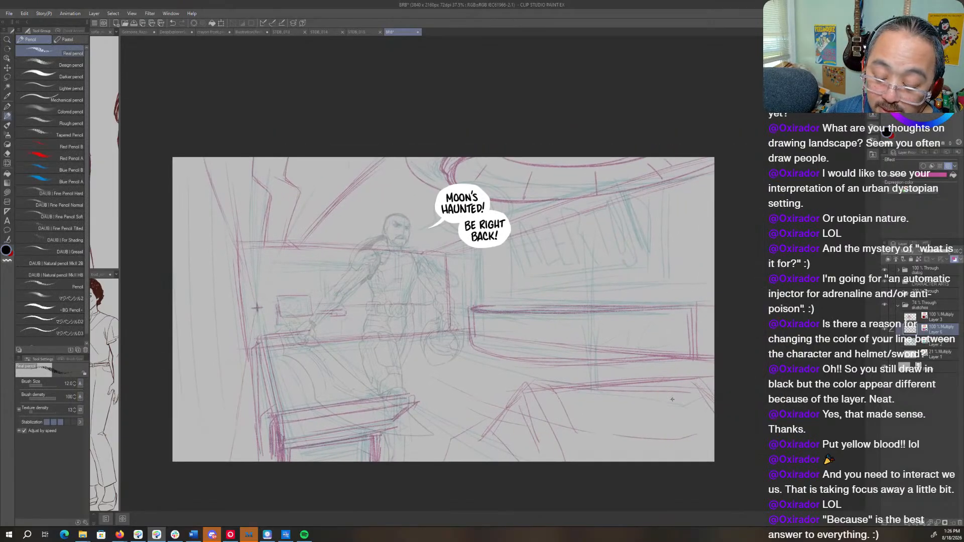
# - Pencil vertical wall edges and diagonal lines running to the canvas border on the near wall behind the figure's sword arm
pyautogui.press('m')
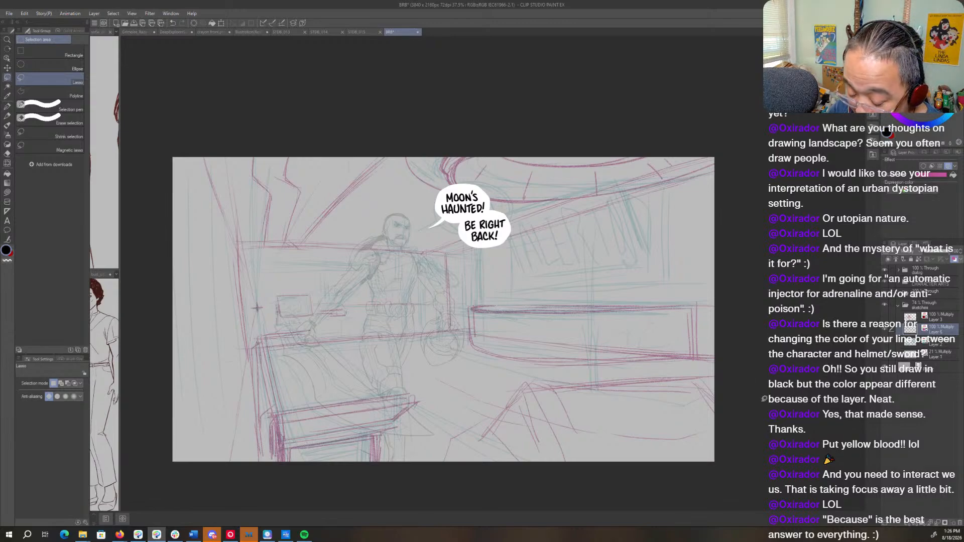
pyautogui.press('p')
pyautogui.moveTo(332, 371); pyautogui.dragTo(469, 369)
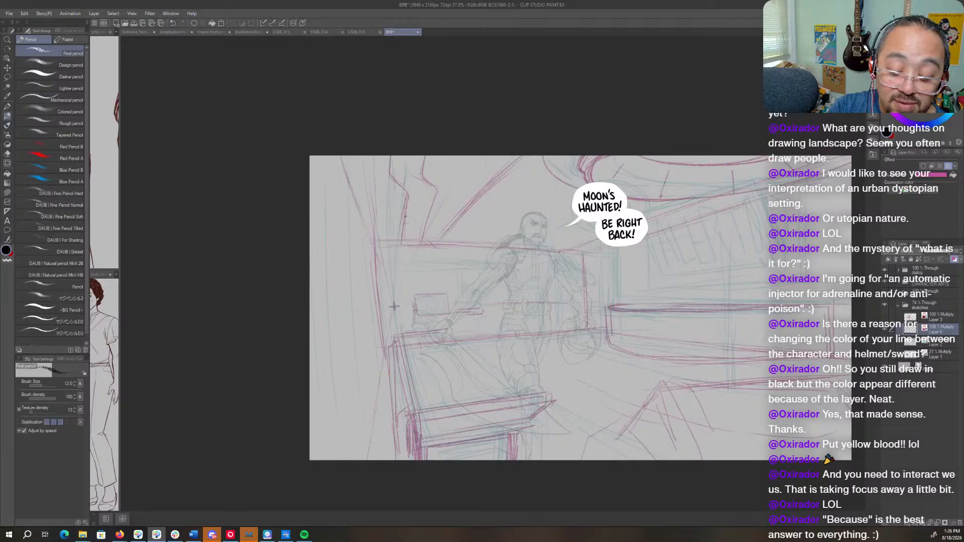
pyautogui.moveTo(409, 228)
pyautogui.mouseDown()
pyautogui.moveTo(409, 278)
pyautogui.moveTo(310, 321)
pyautogui.moveTo(385, 275)
pyautogui.mouseUp()
pyautogui.moveTo(409, 166); pyautogui.dragTo(408, 193)
pyautogui.moveTo(361, 172)
pyautogui.mouseDown()
pyautogui.moveTo(365, 245)
pyautogui.moveTo(387, 277)
pyautogui.moveTo(385, 239)
pyautogui.moveTo(313, 319)
pyautogui.mouseUp()
pyautogui.moveTo(383, 268); pyautogui.dragTo(309, 329)
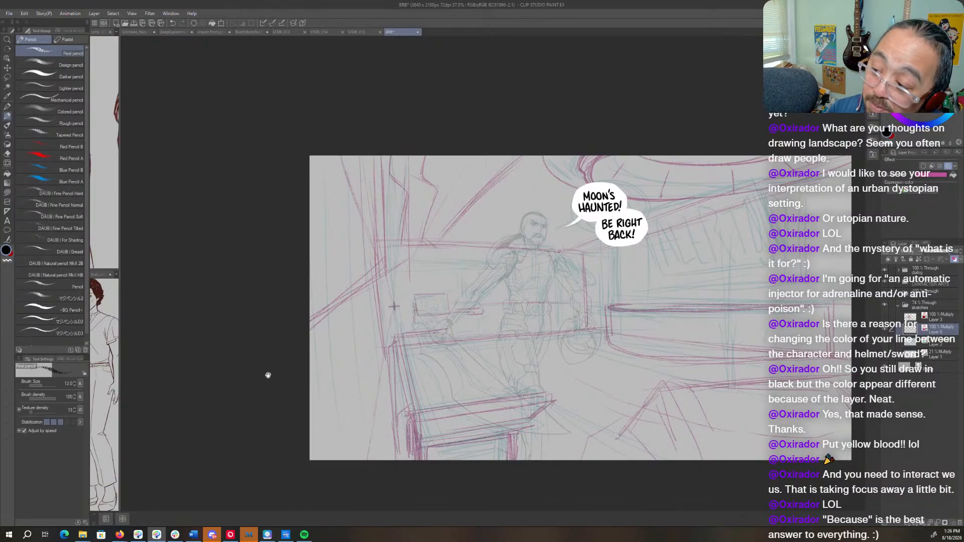
# - Add short strokes on the floor between the table and the low foreground furniture
pyautogui.moveTo(663, 361); pyautogui.dragTo(633, 387)
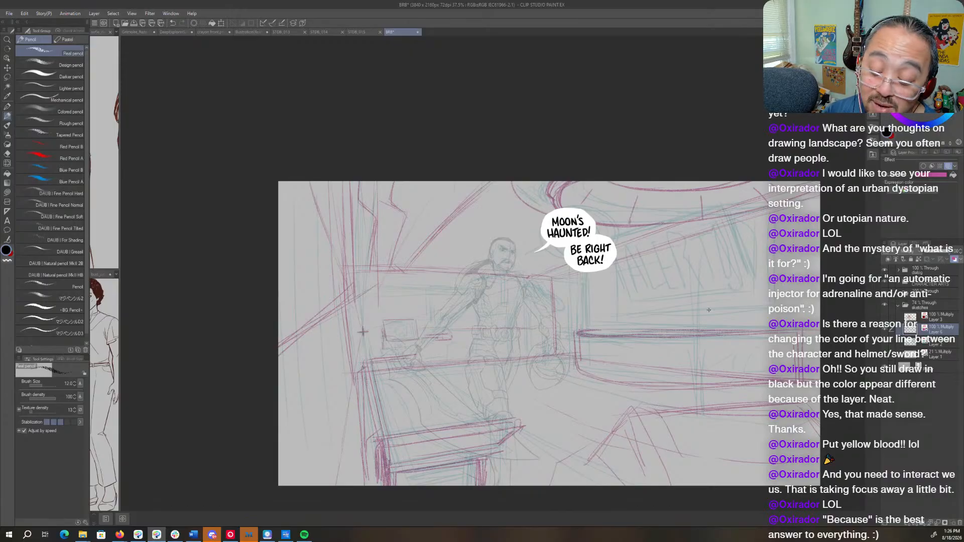
pyautogui.moveTo(708, 310); pyautogui.dragTo(630, 333)
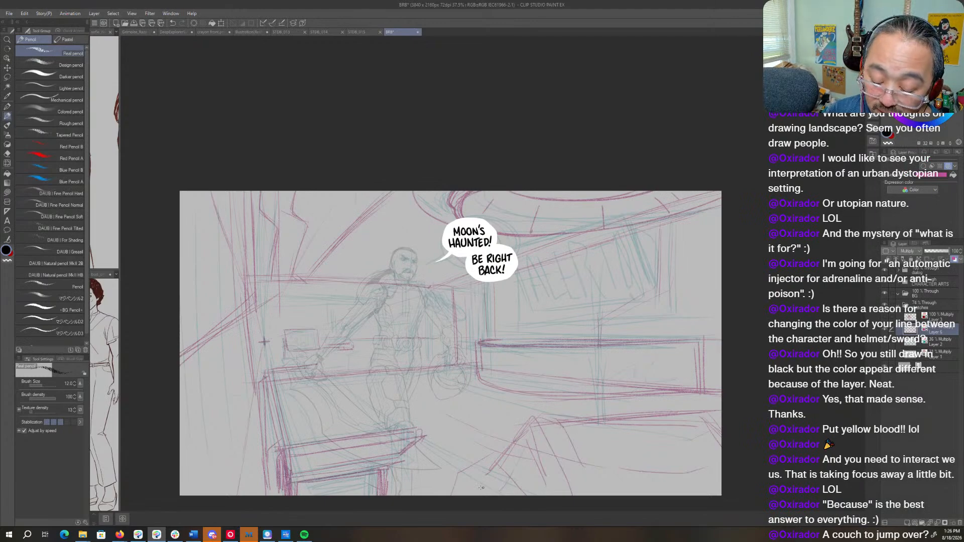
pyautogui.moveTo(470, 467); pyautogui.dragTo(494, 484)
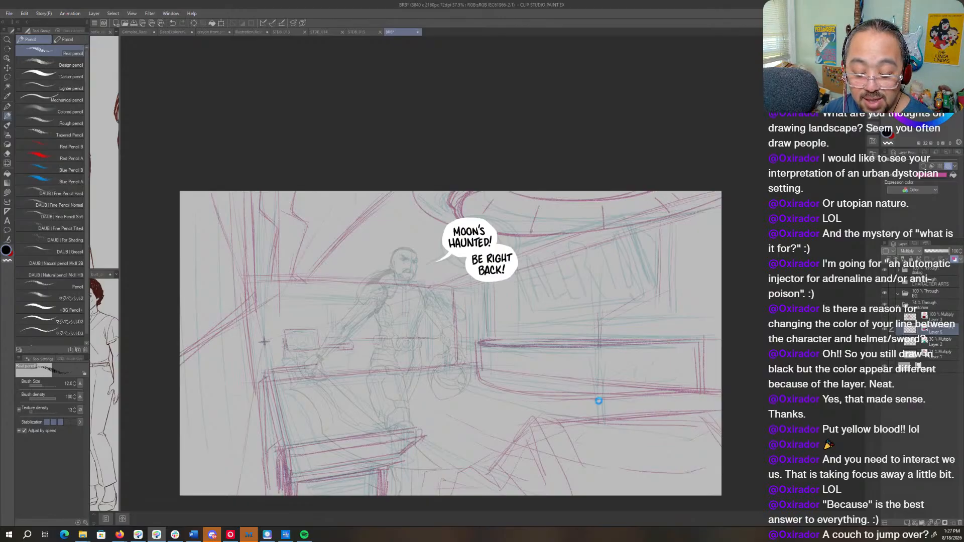
# - Select the CHARACTER ARTS folder and raise its opacity to full strength over the room sketch
pyautogui.moveTo(598, 401)
pyautogui.mouseDown()
pyautogui.moveTo(637, 327)
pyautogui.moveTo(651, 337)
pyautogui.mouseUp()
pyautogui.hotkey('ctrl', 'space')
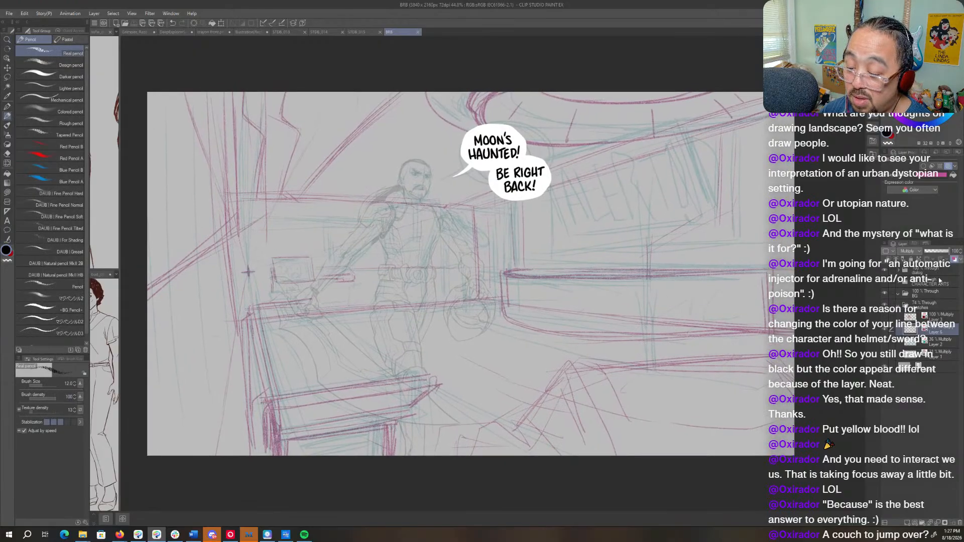
pyautogui.click(940, 281)
pyautogui.moveTo(934, 251); pyautogui.dragTo(962, 248)
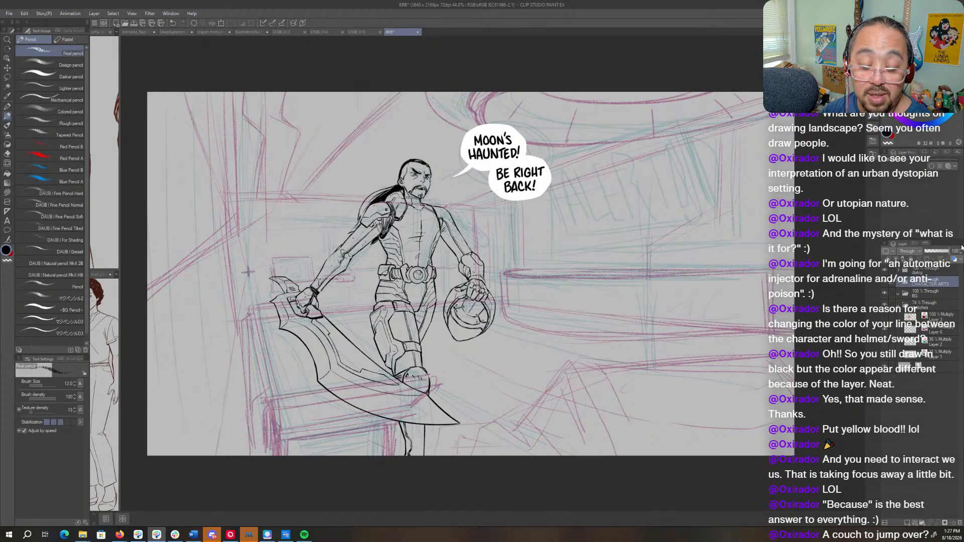